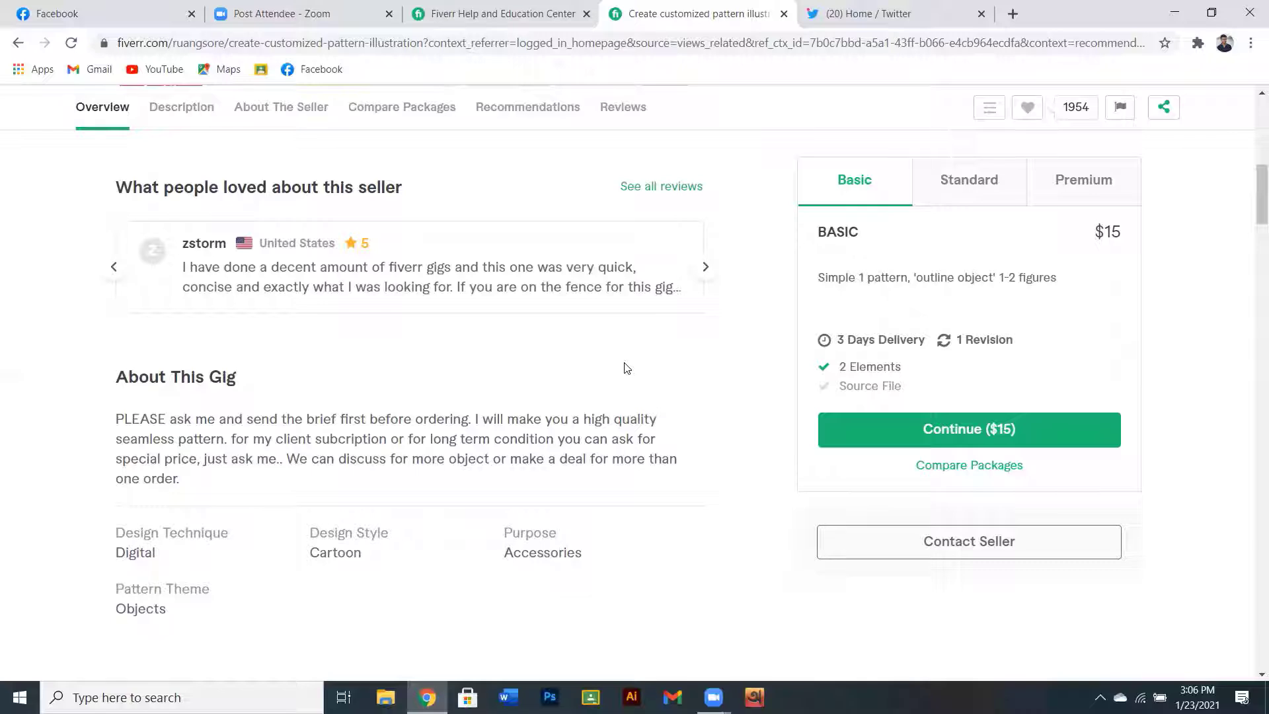
- Examine the pattern illustration gig's description, package comparison and buyer reviews
scroll(627, 369, down, 10)
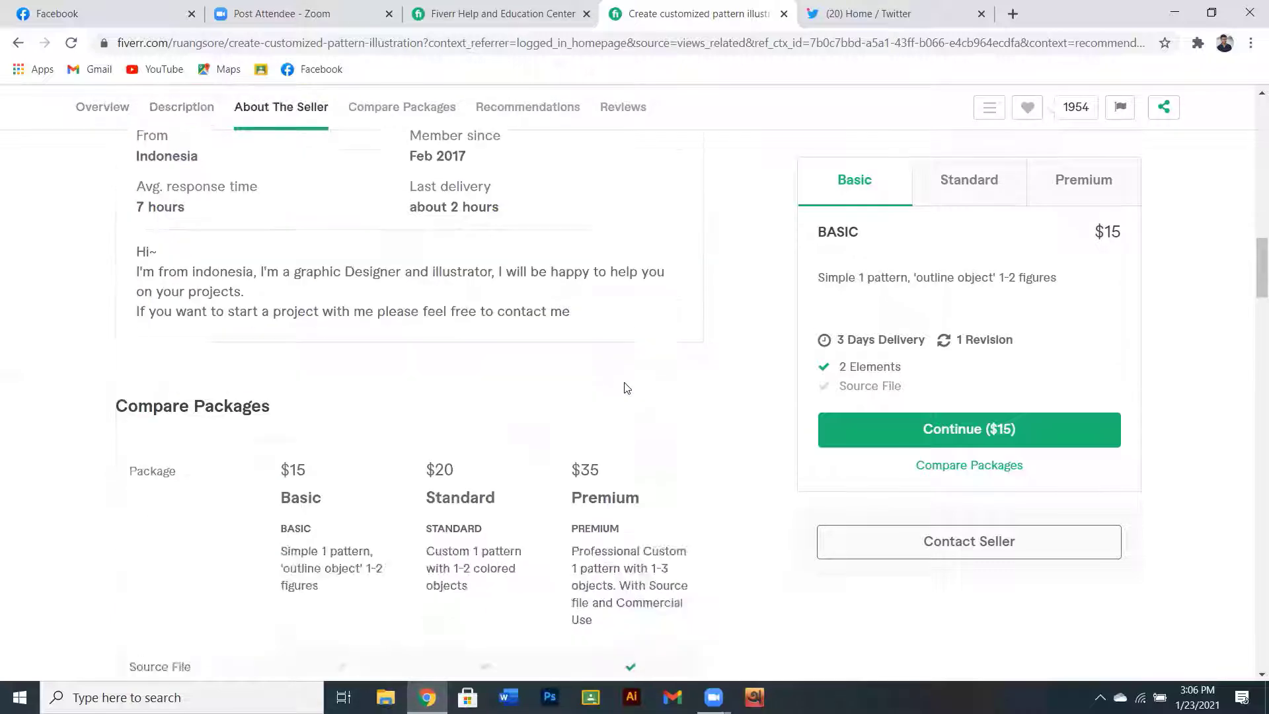
scroll(626, 388, down, 8)
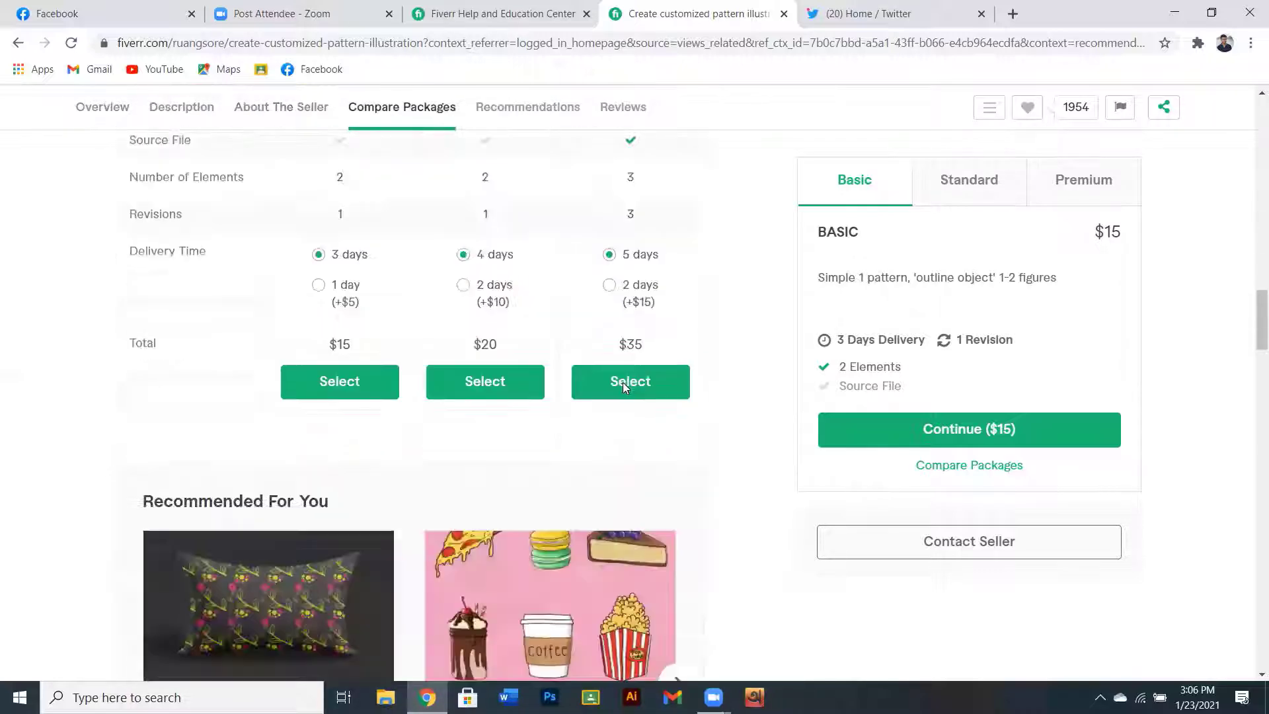
scroll(623, 382, down, 8)
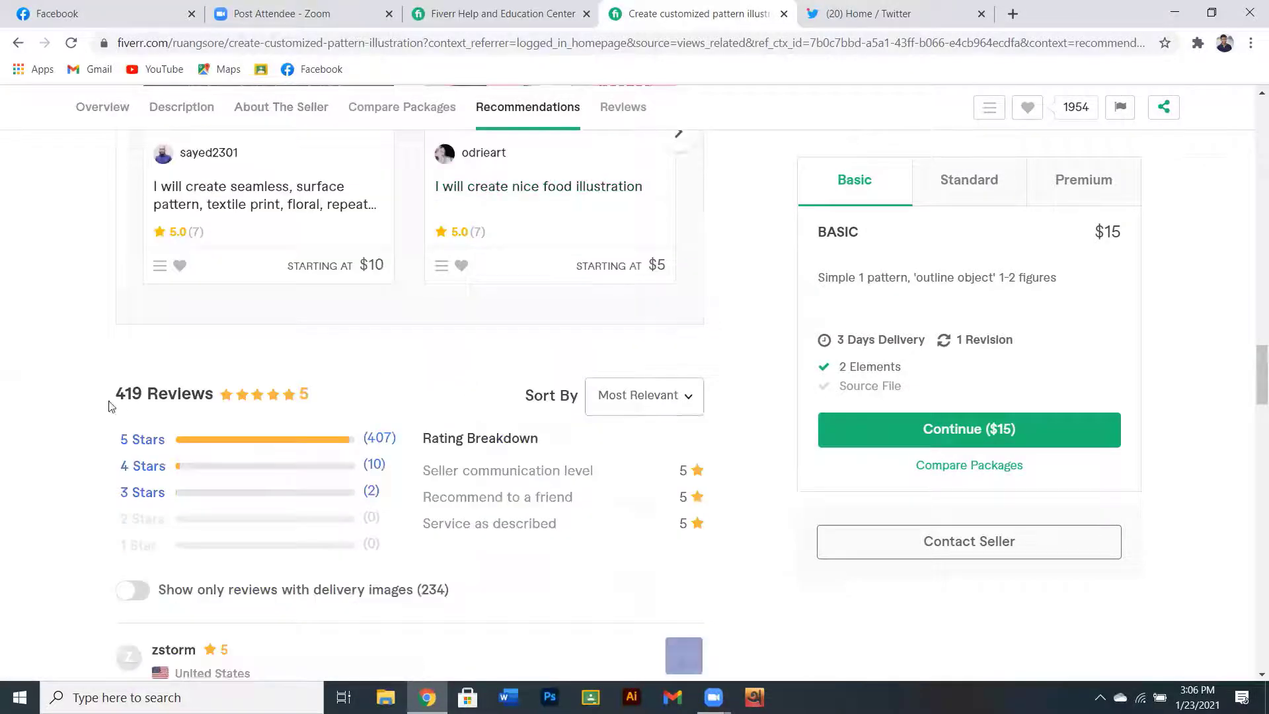
scroll(432, 434, down, 4)
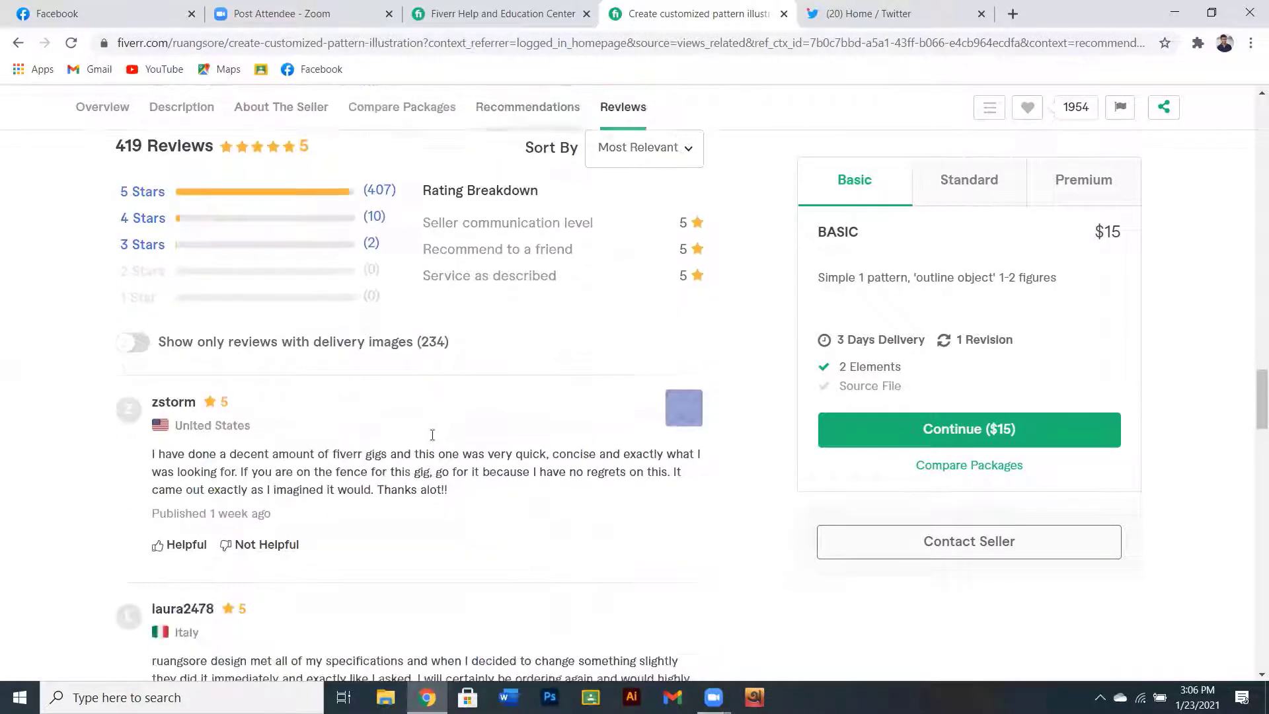
scroll(432, 435, down, 10)
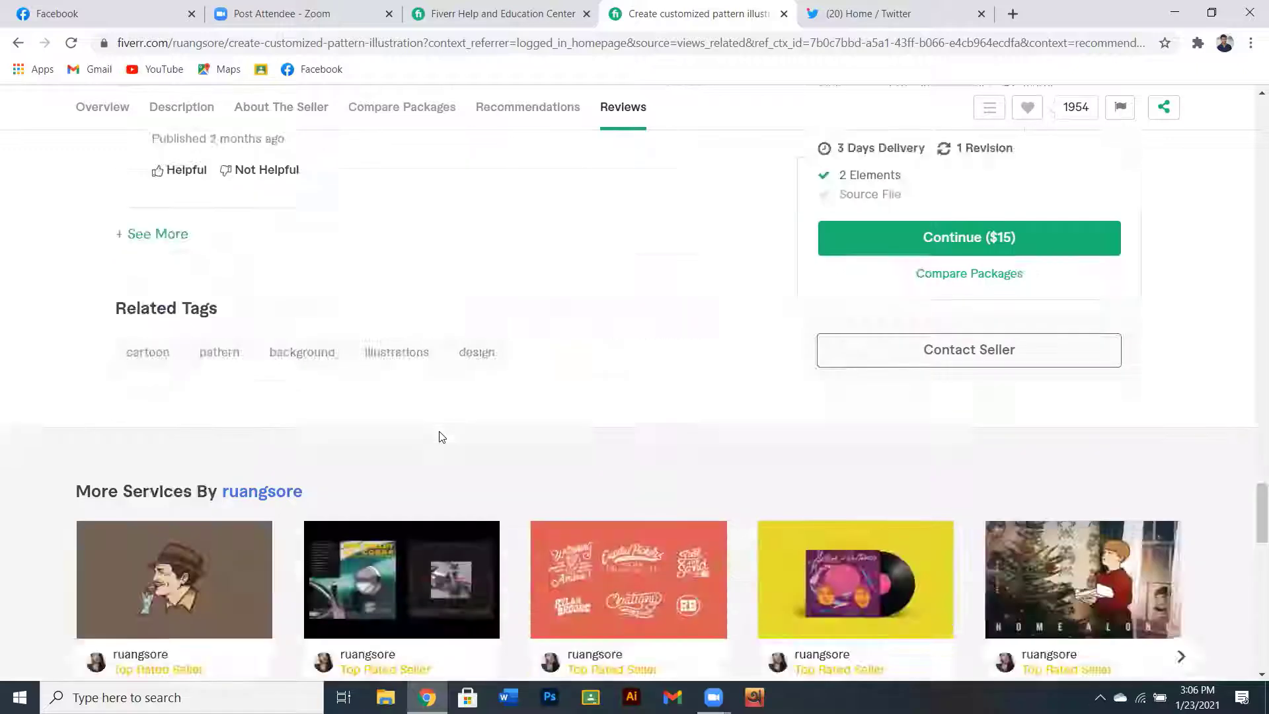
scroll(442, 436, up, 5)
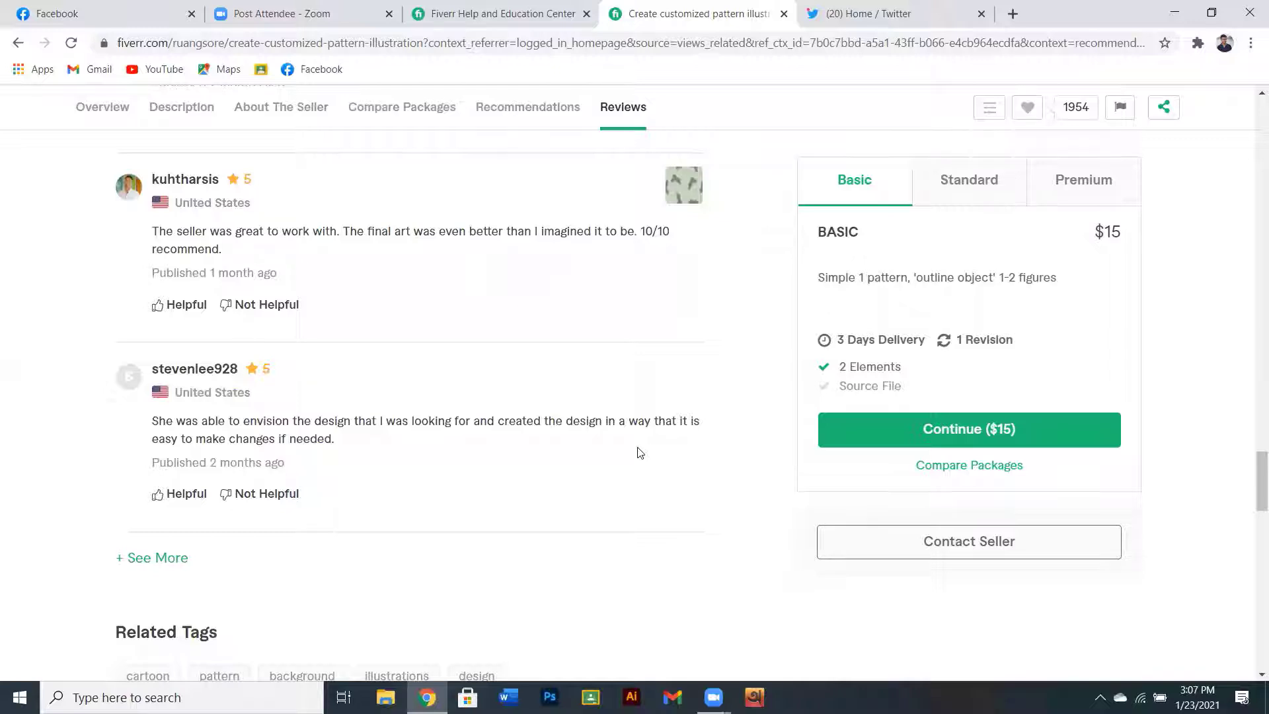
scroll(168, 416, up, 1)
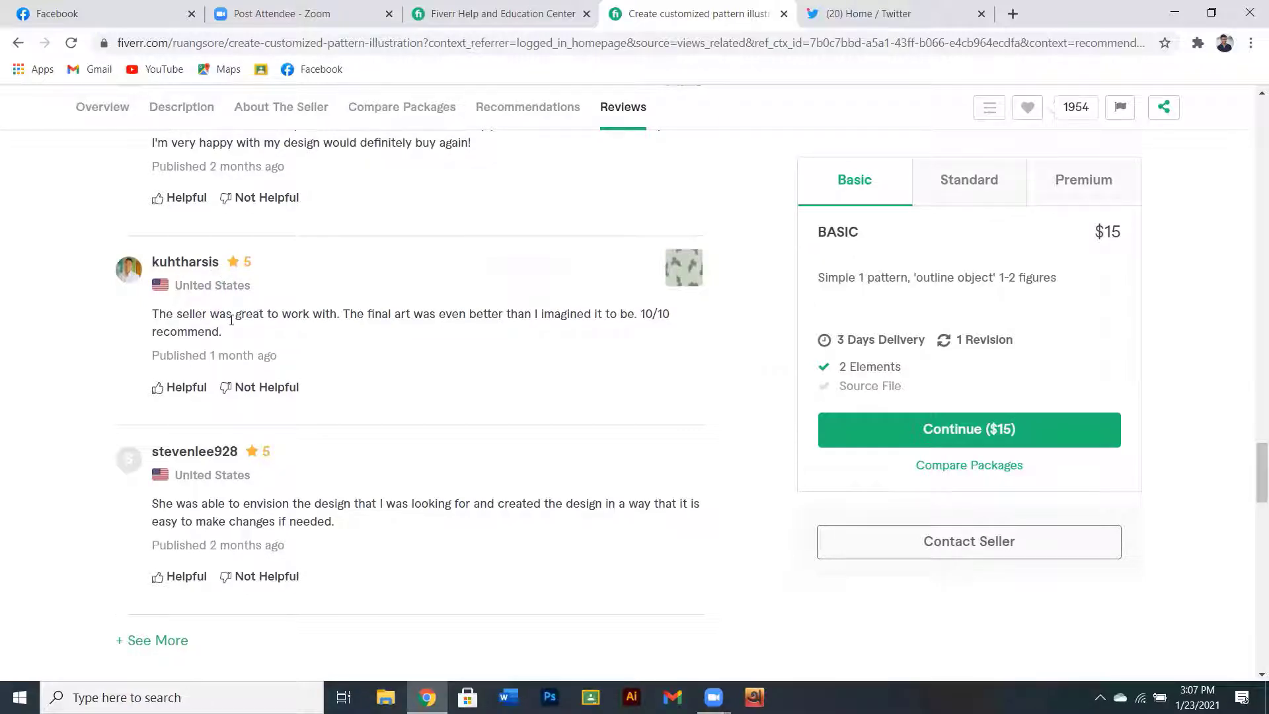
drag(223, 257, 153, 263)
click(153, 264)
right_click(162, 264)
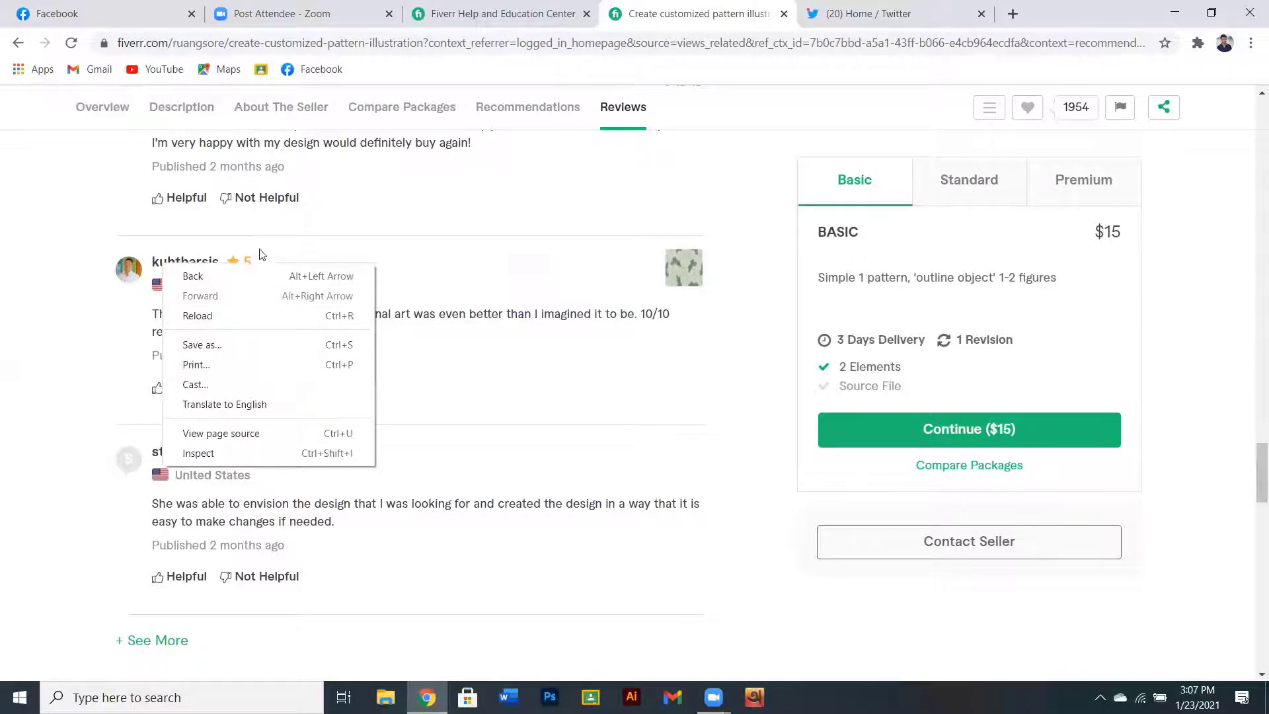
click(238, 263)
drag(220, 264, 202, 262)
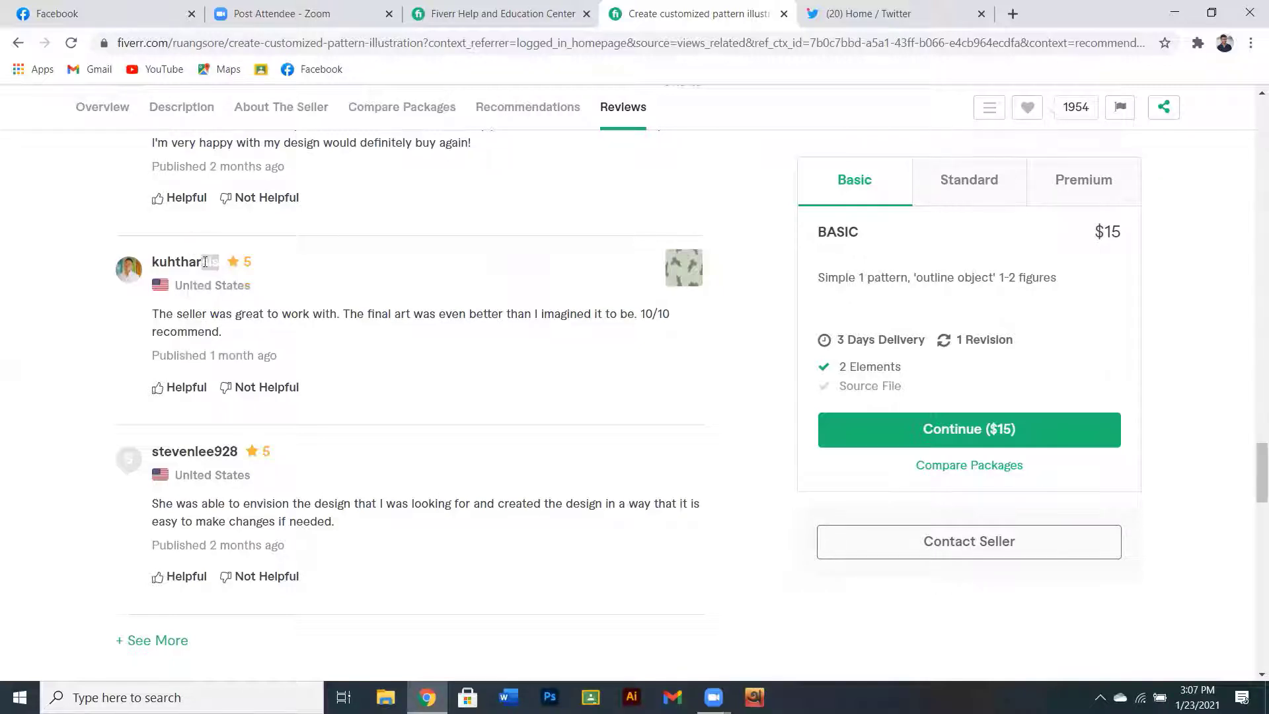
- Search Google for the username of the last reviewer in the gig's displayed review list
drag(244, 463, 150, 460)
right_click(175, 456)
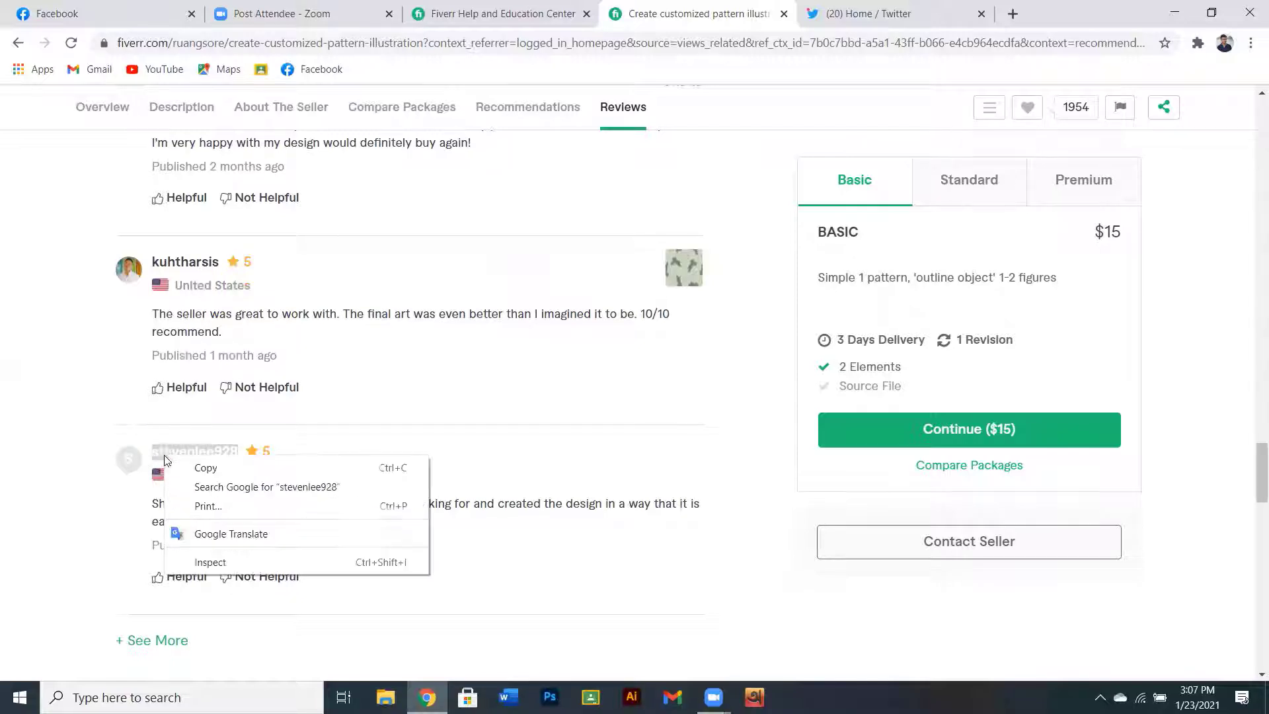
click(238, 472)
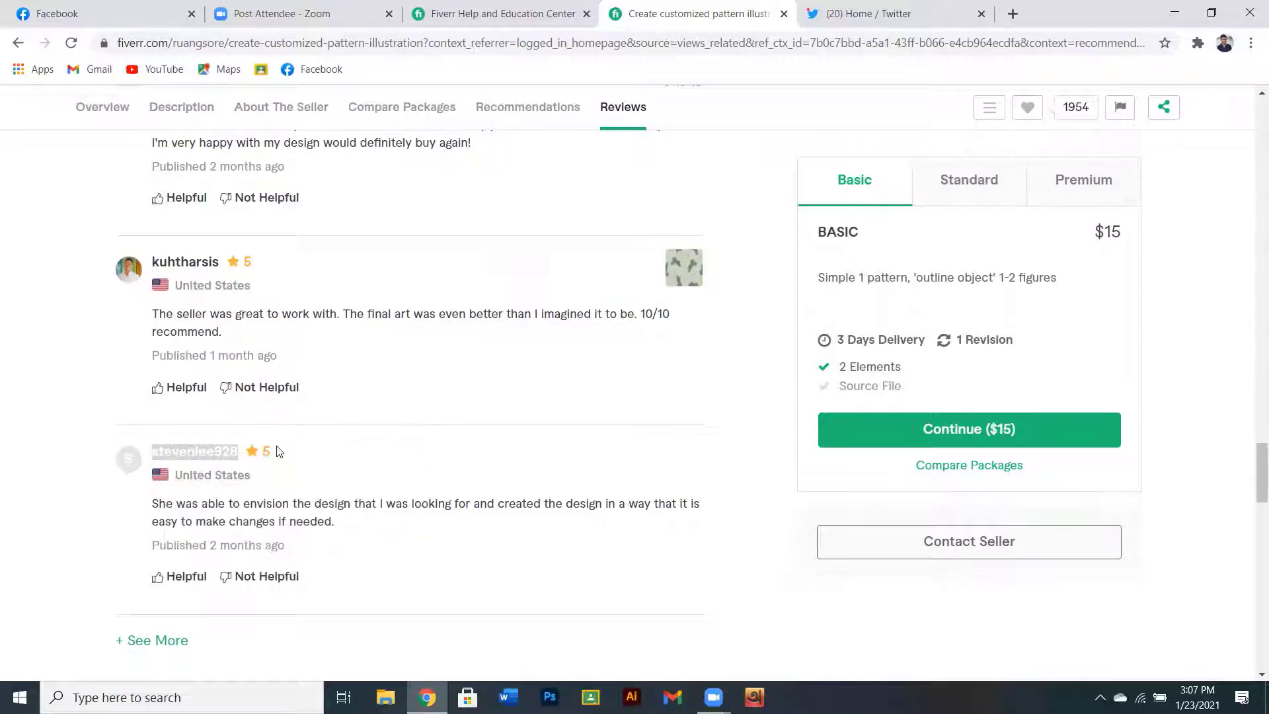
right_click(224, 456)
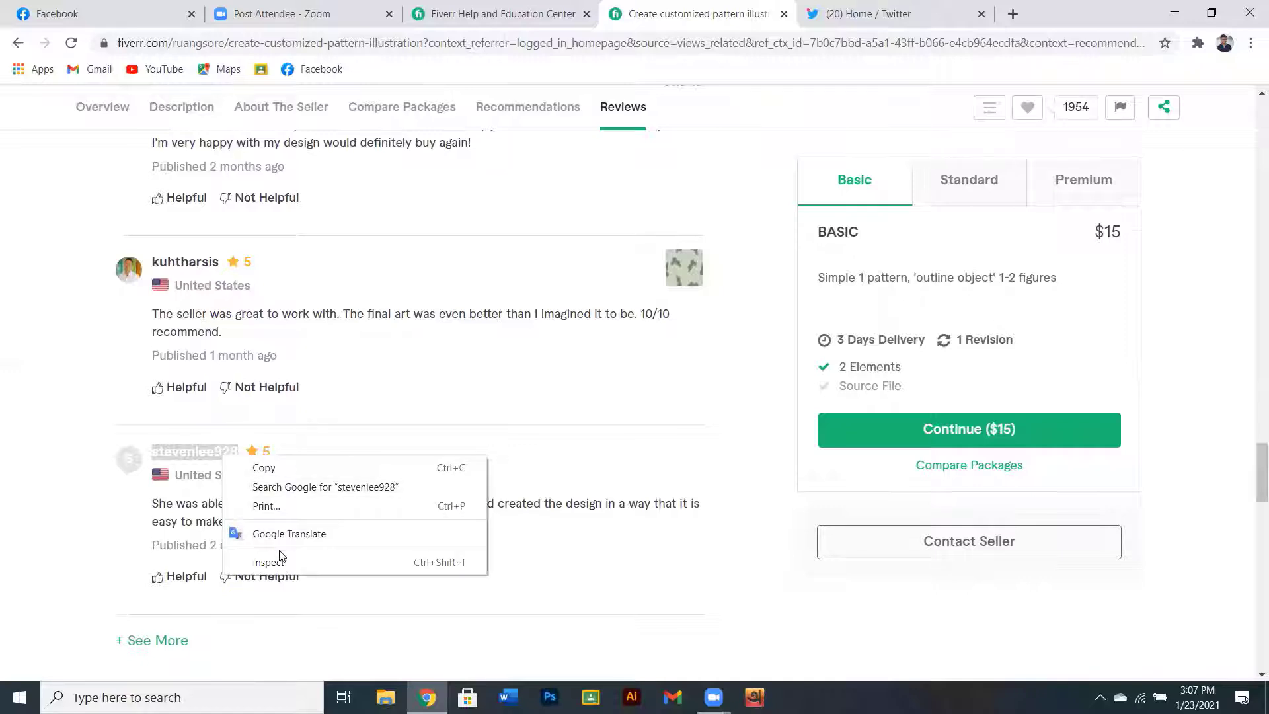
click(308, 488)
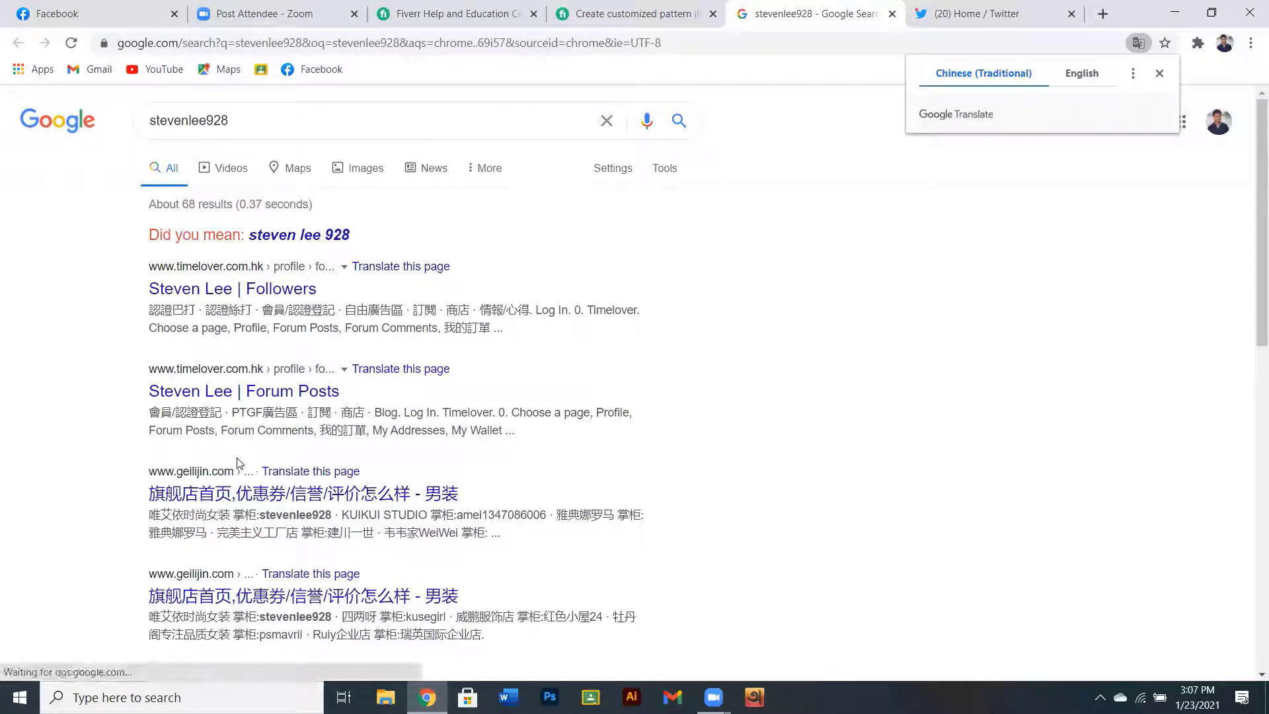
- Look through the Google results for the last reviewer's username and close the results page
scroll(256, 286, down, 1)
scroll(257, 286, down, 5)
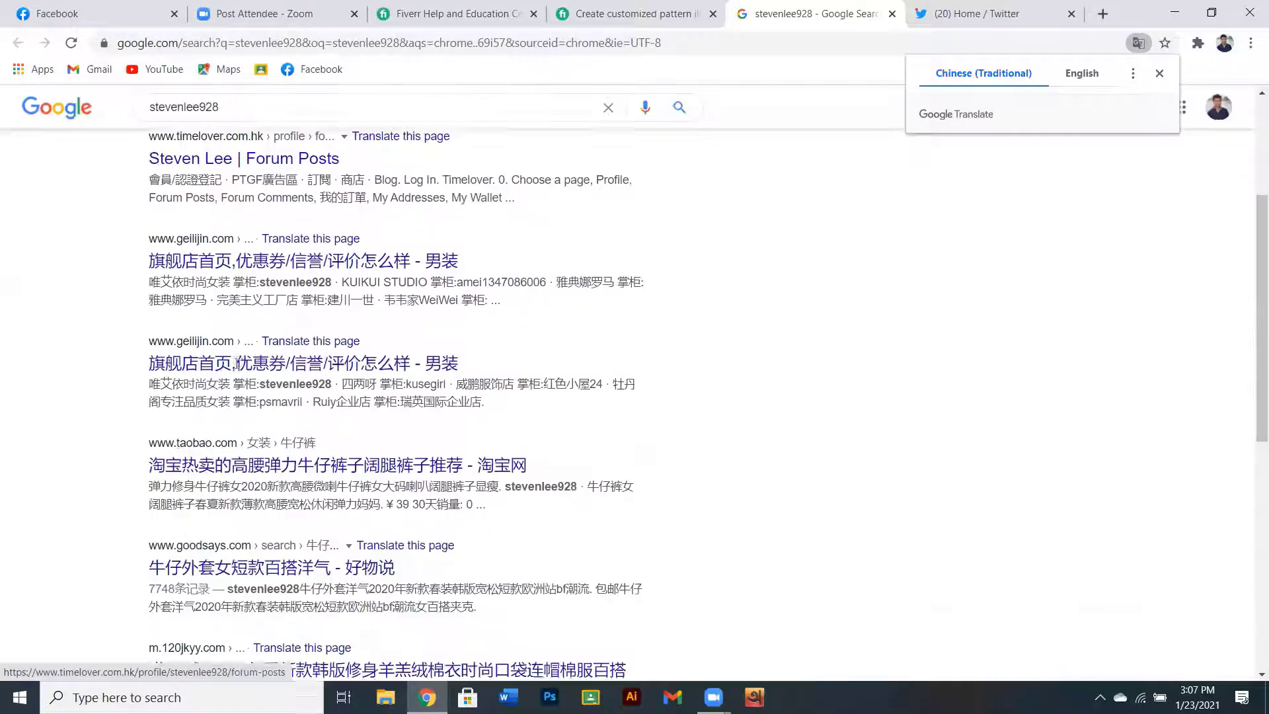
scroll(237, 362, up, 6)
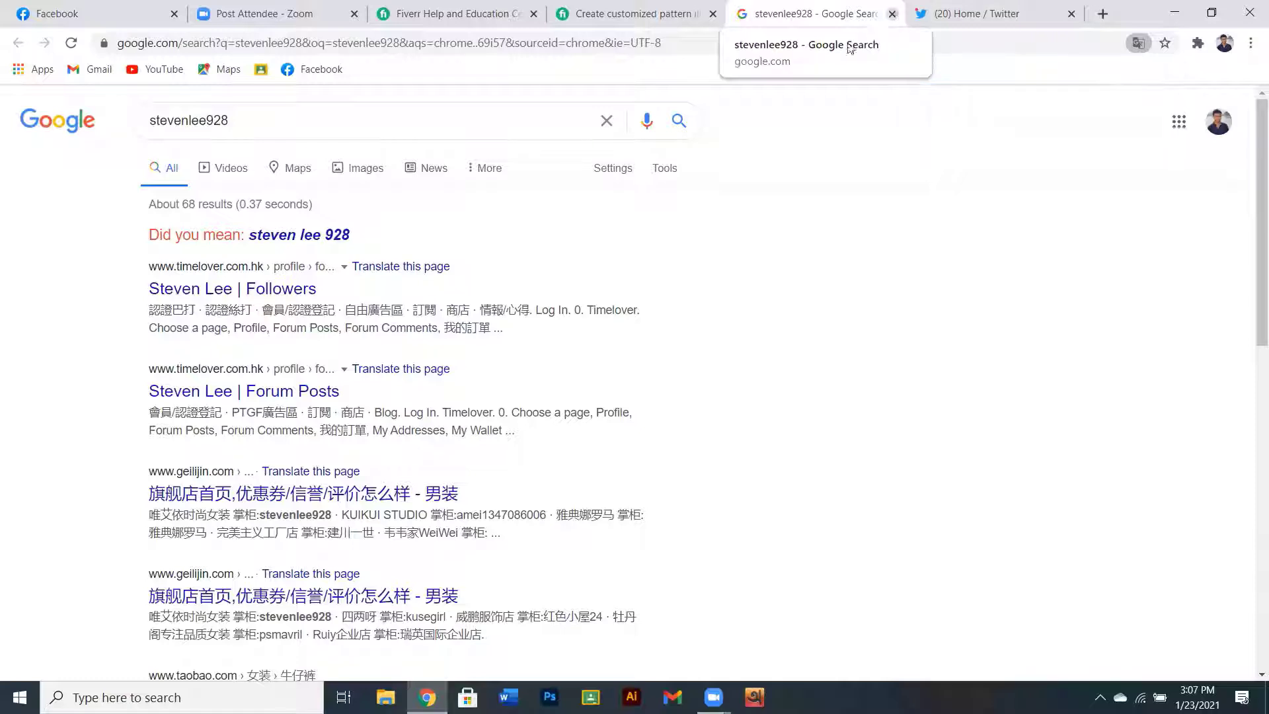
click(893, 14)
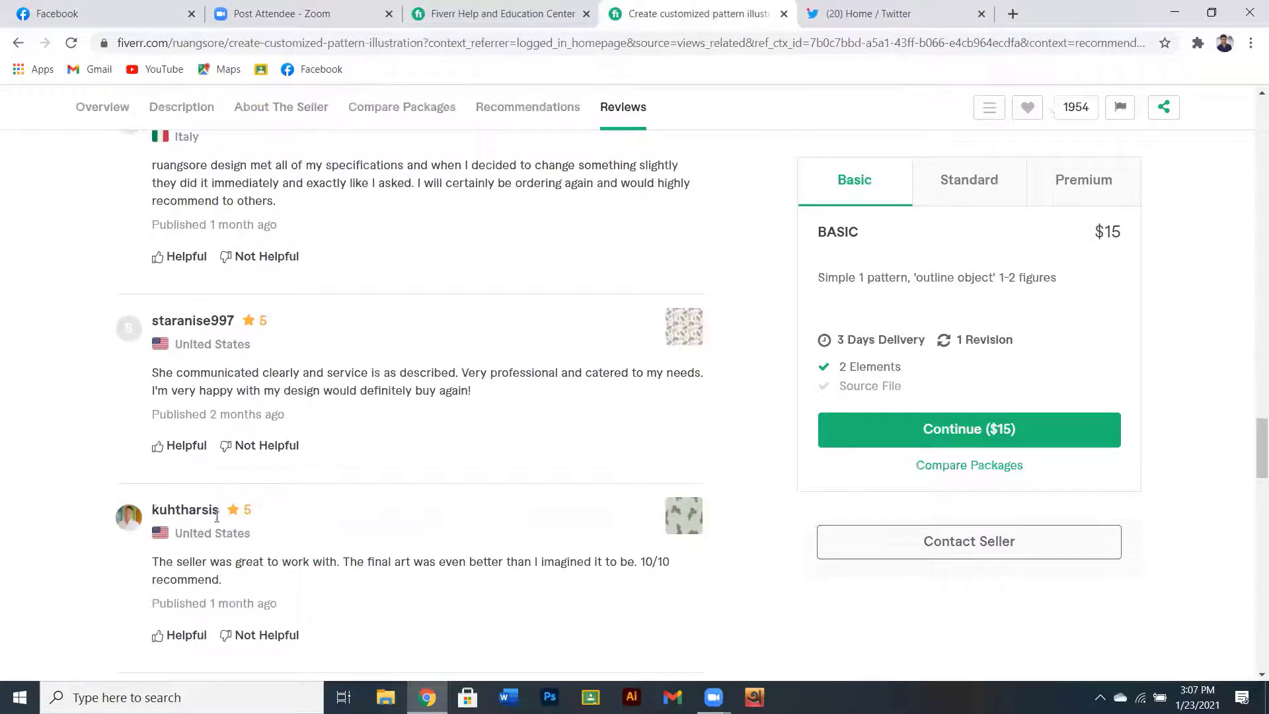
- Search Google for the username of the reviewer who praised the clear communication, and close the results page
right_click(159, 513)
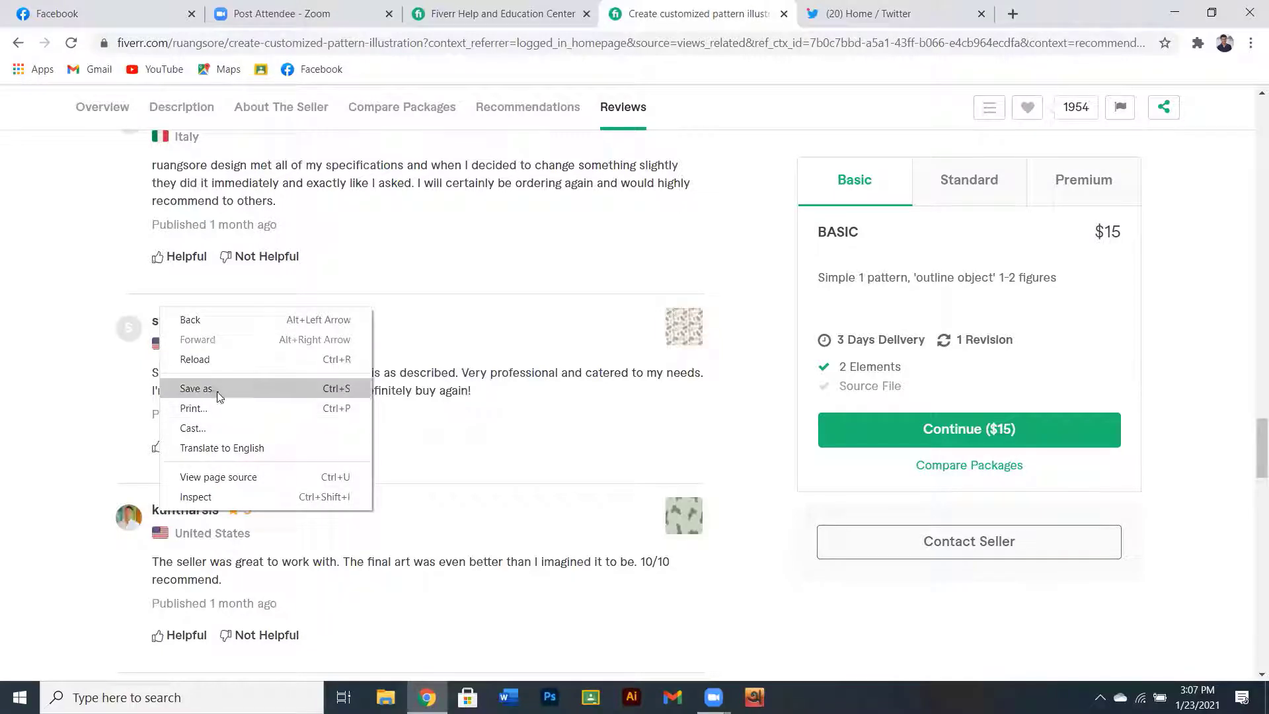
click(399, 442)
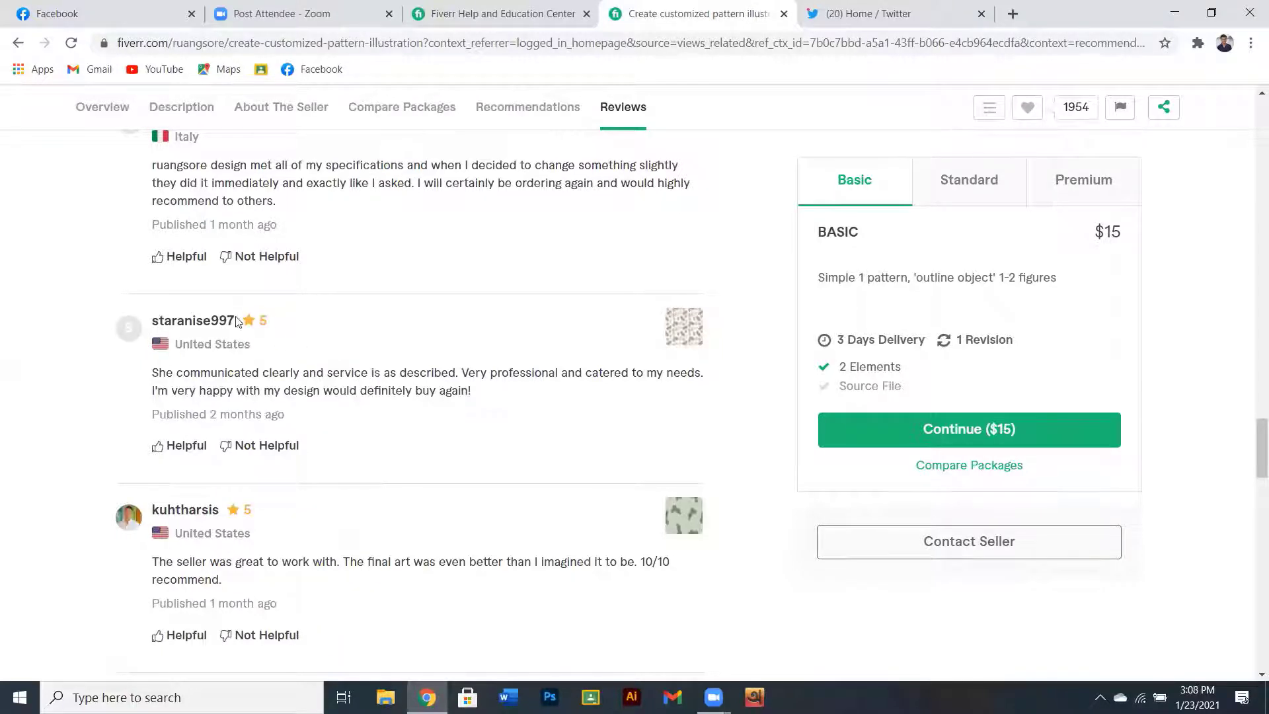
drag(234, 318, 157, 324)
right_click(153, 324)
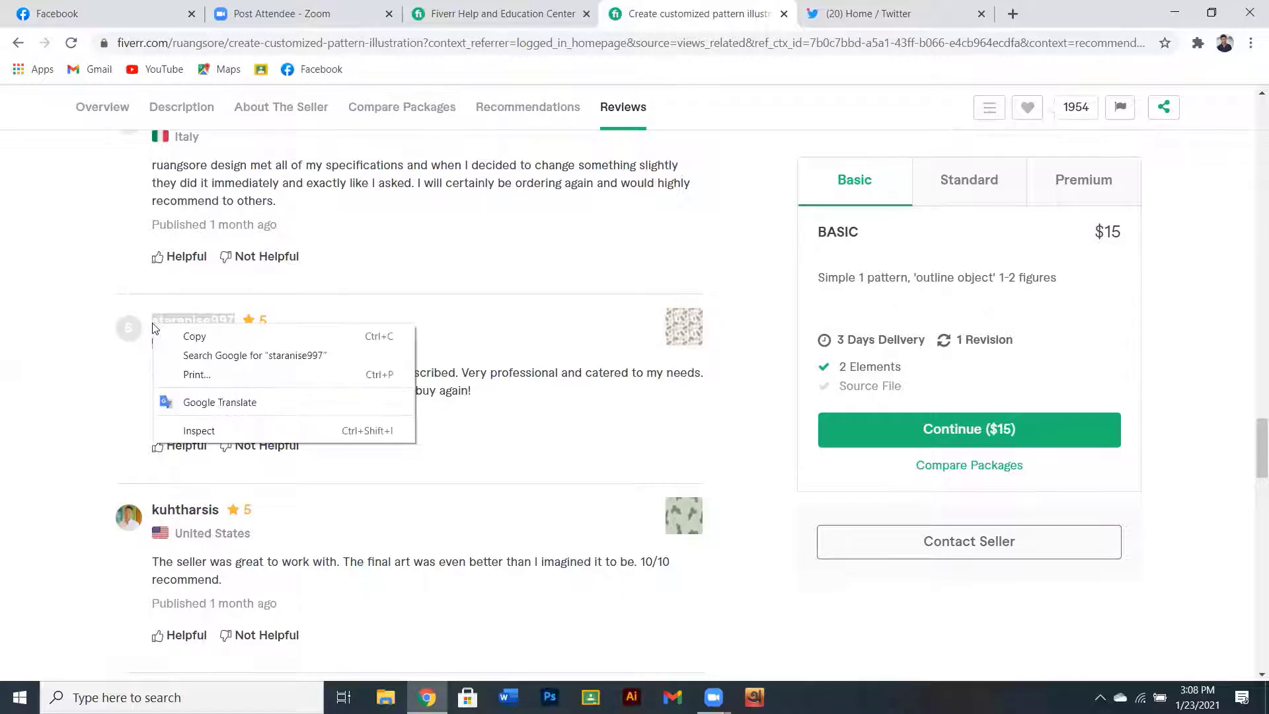
click(196, 351)
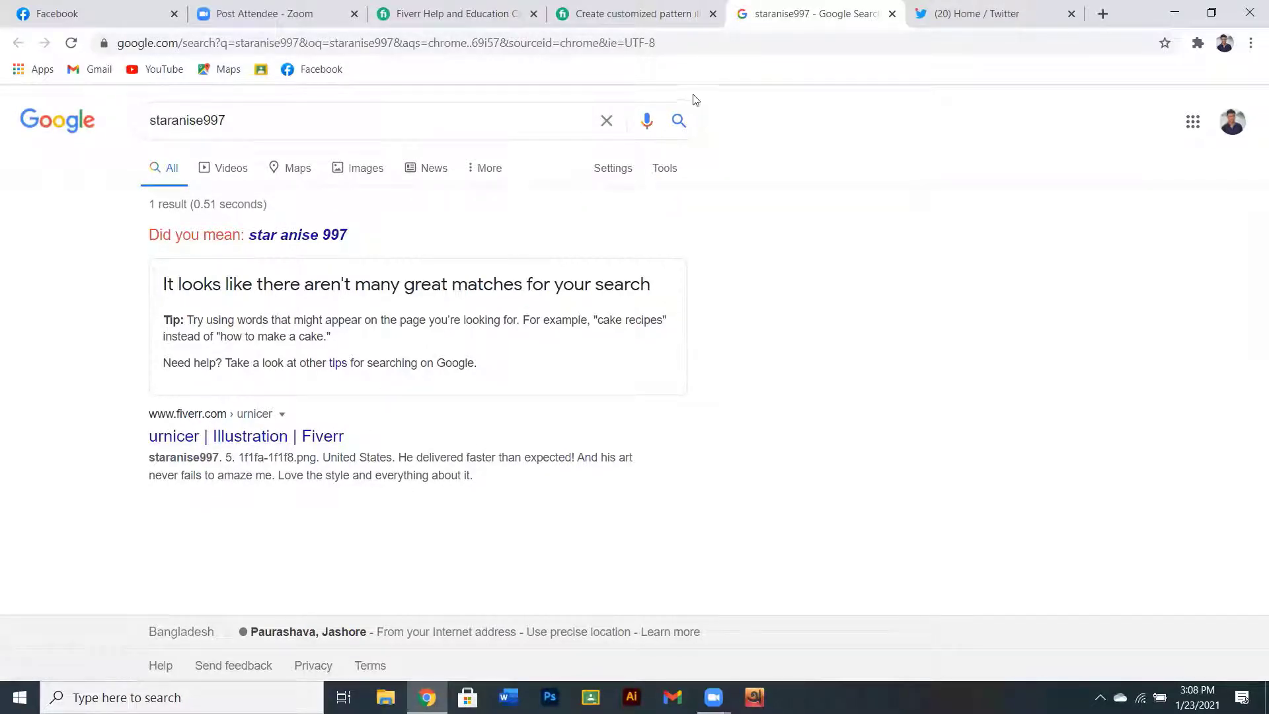
click(892, 15)
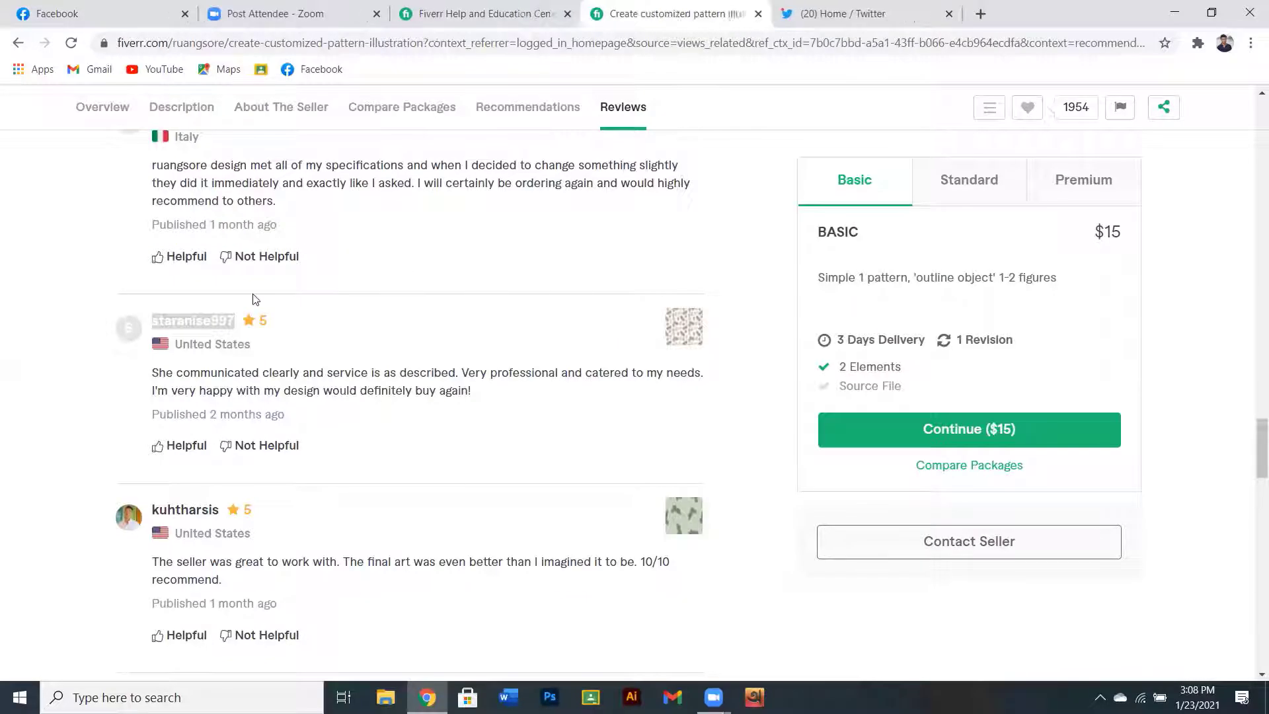
- Search Google for the username of the reviewer from Italy
scroll(224, 353, up, 2)
scroll(226, 354, up, 1)
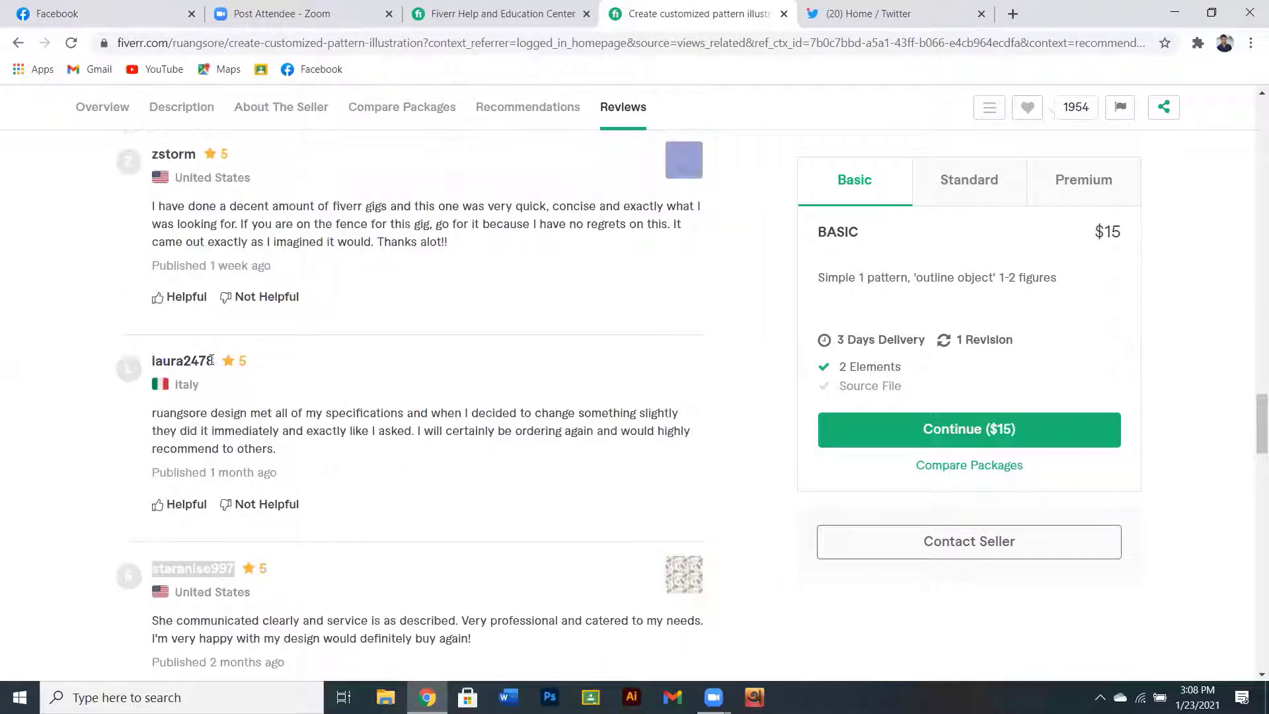
drag(212, 360, 153, 365)
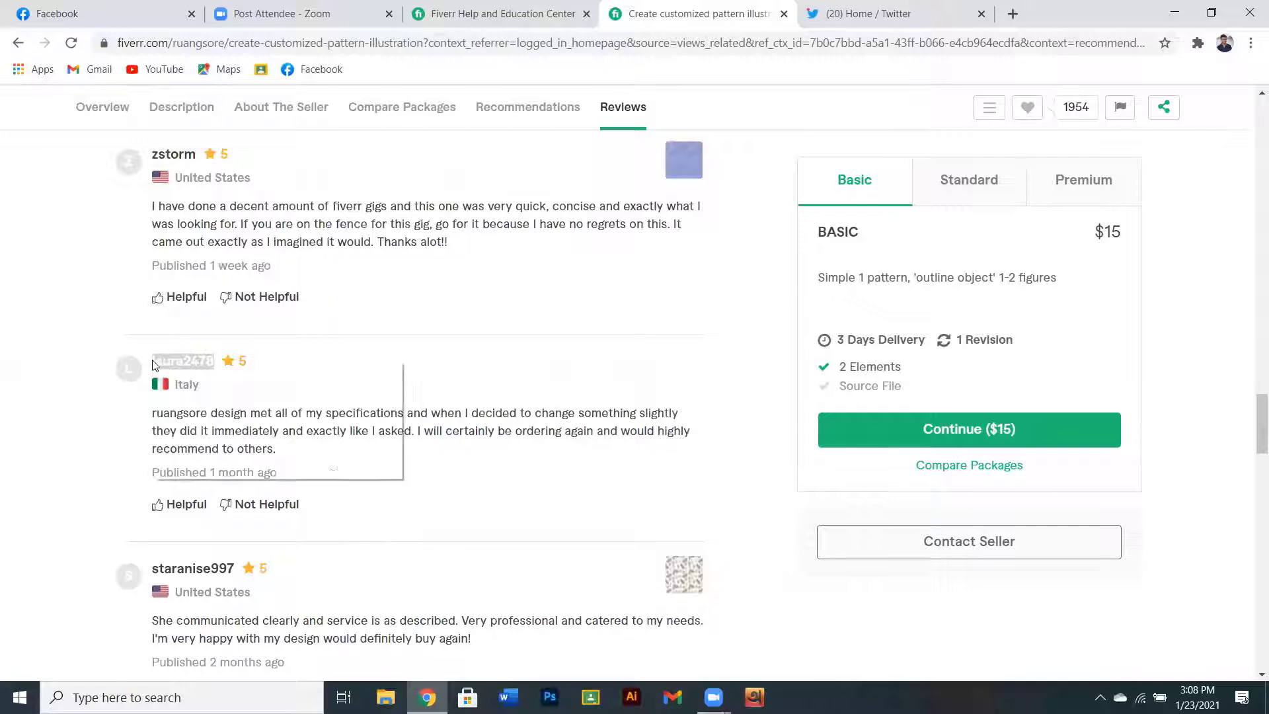
right_click(174, 361)
click(196, 390)
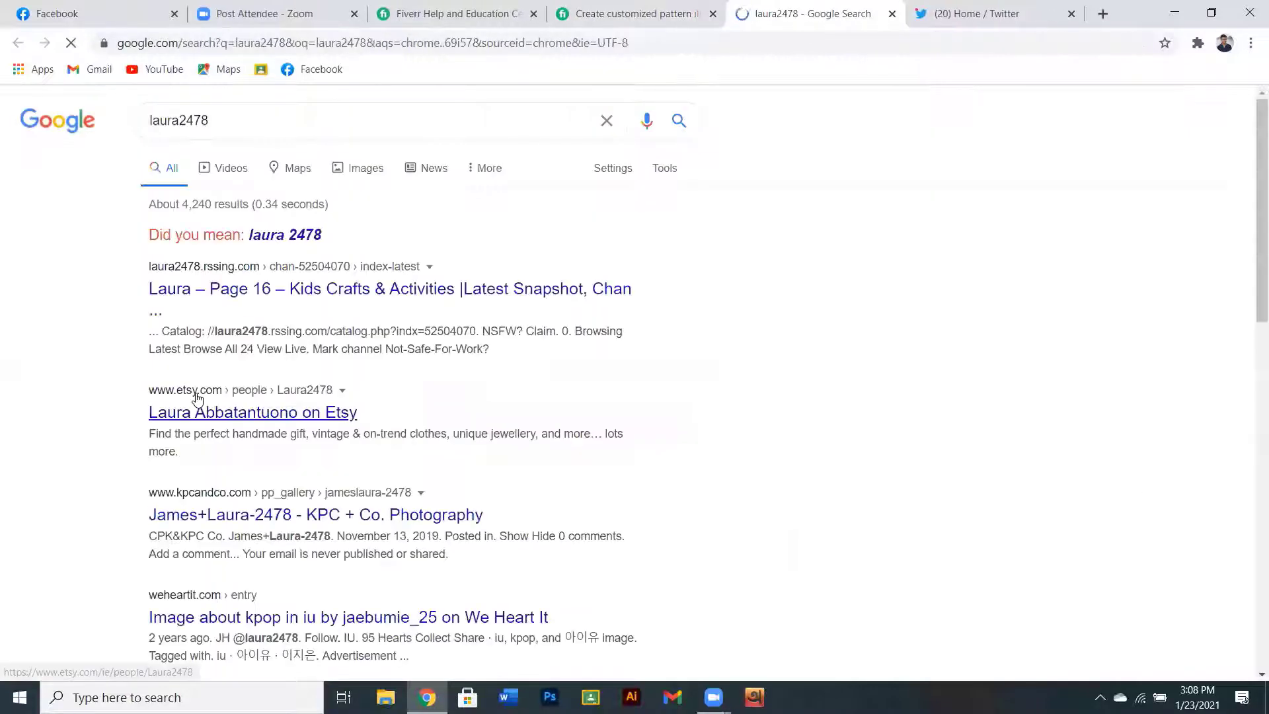
- Check the search results for the Italian reviewer's profiles on other sites and close the results page
scroll(249, 417, down, 6)
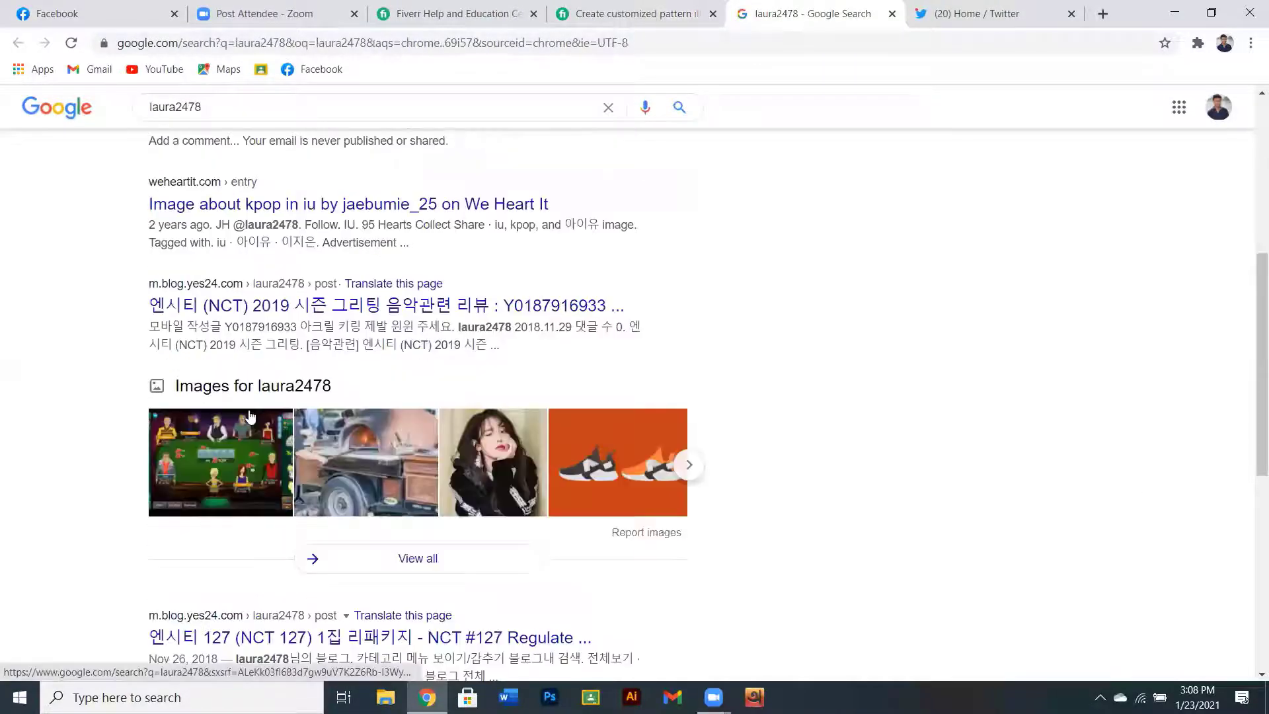
scroll(250, 416, up, 6)
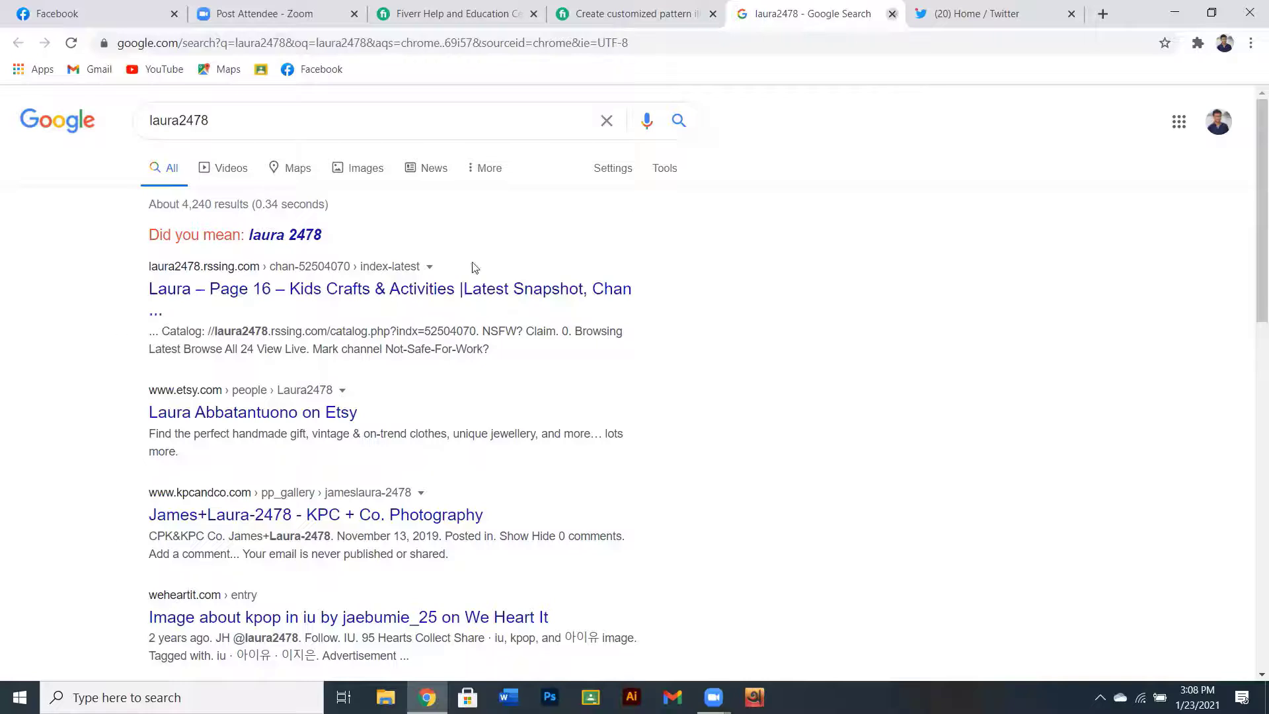
key(ctrl+w)
- Search Google for the username of the first reviewer, whose review was published 1 week ago
scroll(218, 406, up, 4)
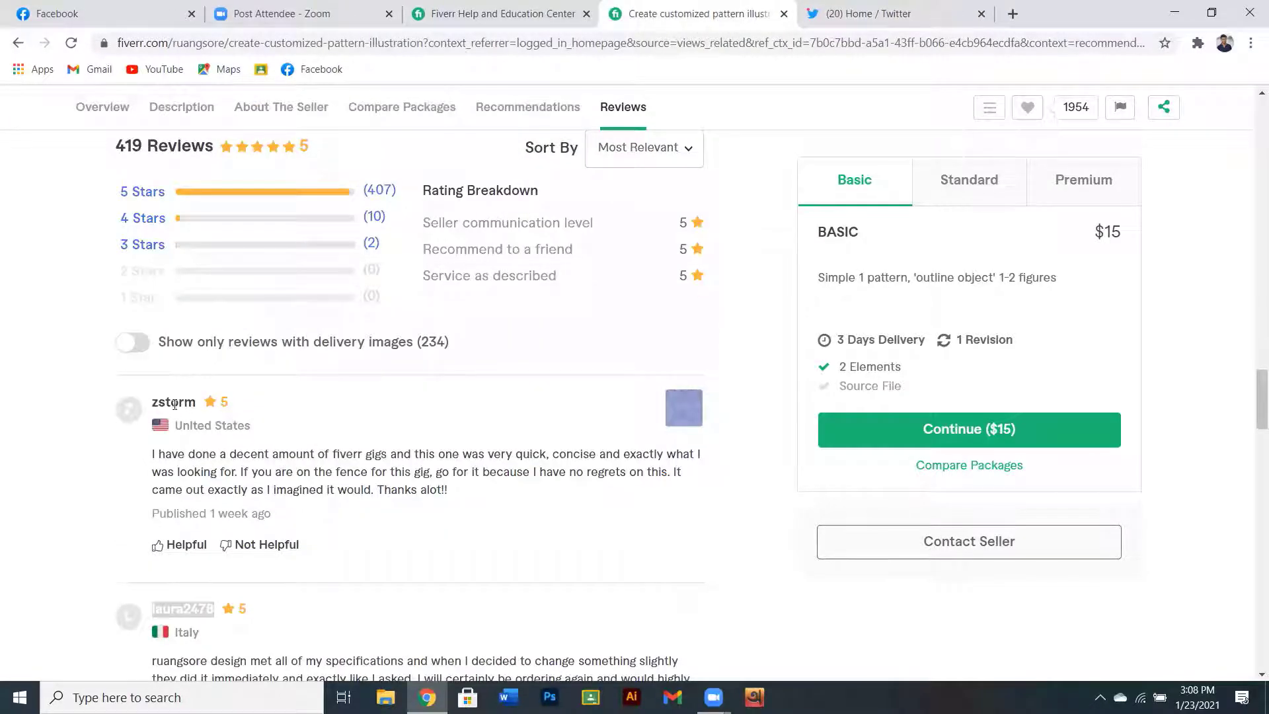
double_click(174, 402)
right_click(155, 401)
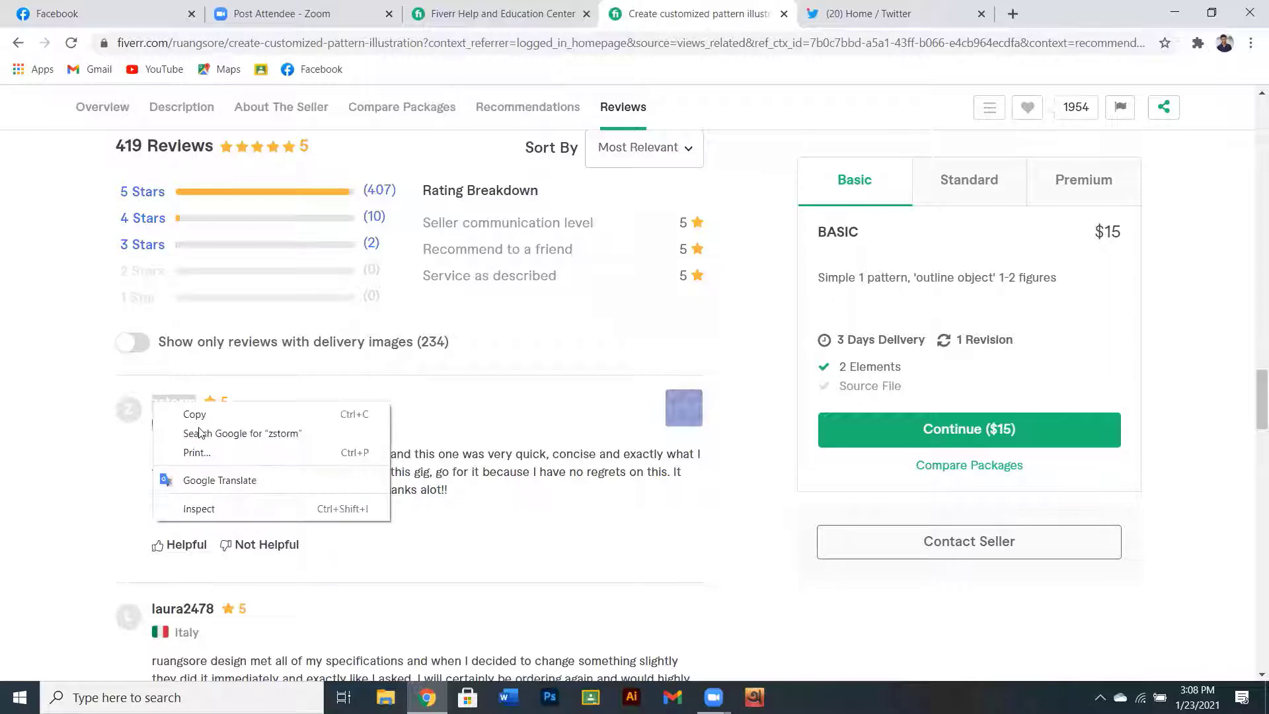
click(200, 432)
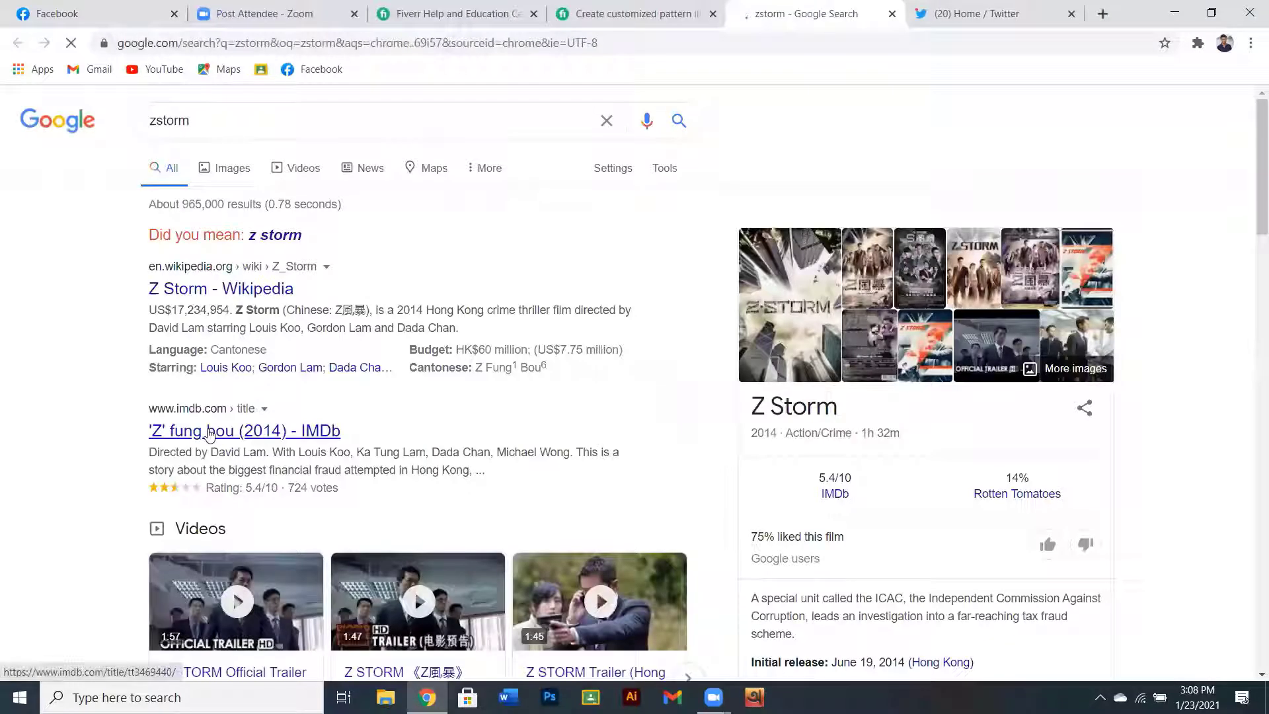
- Examine the Google results for the first reviewer's username, looking for social media profiles that could belong to this buyer
scroll(207, 439, down, 8)
scroll(236, 485, down, 5)
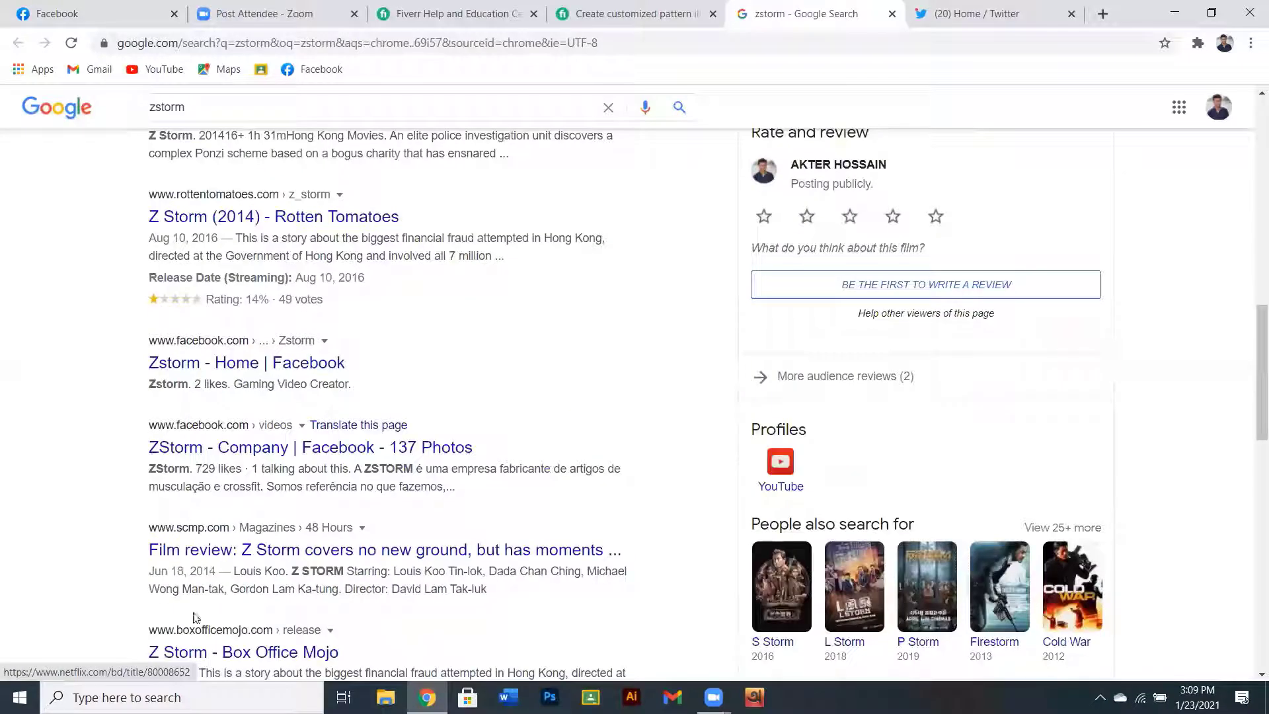
scroll(200, 618, down, 1)
scroll(203, 613, down, 2)
scroll(218, 516, up, 5)
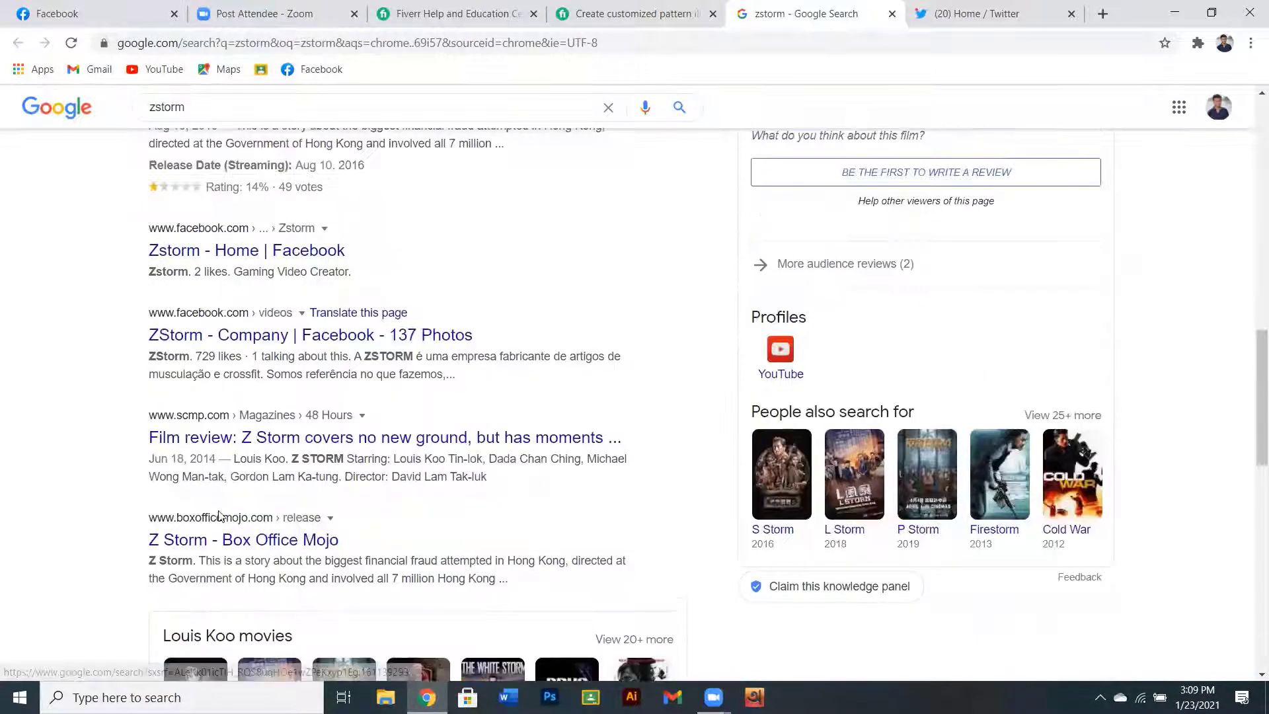
scroll(258, 291, up, 10)
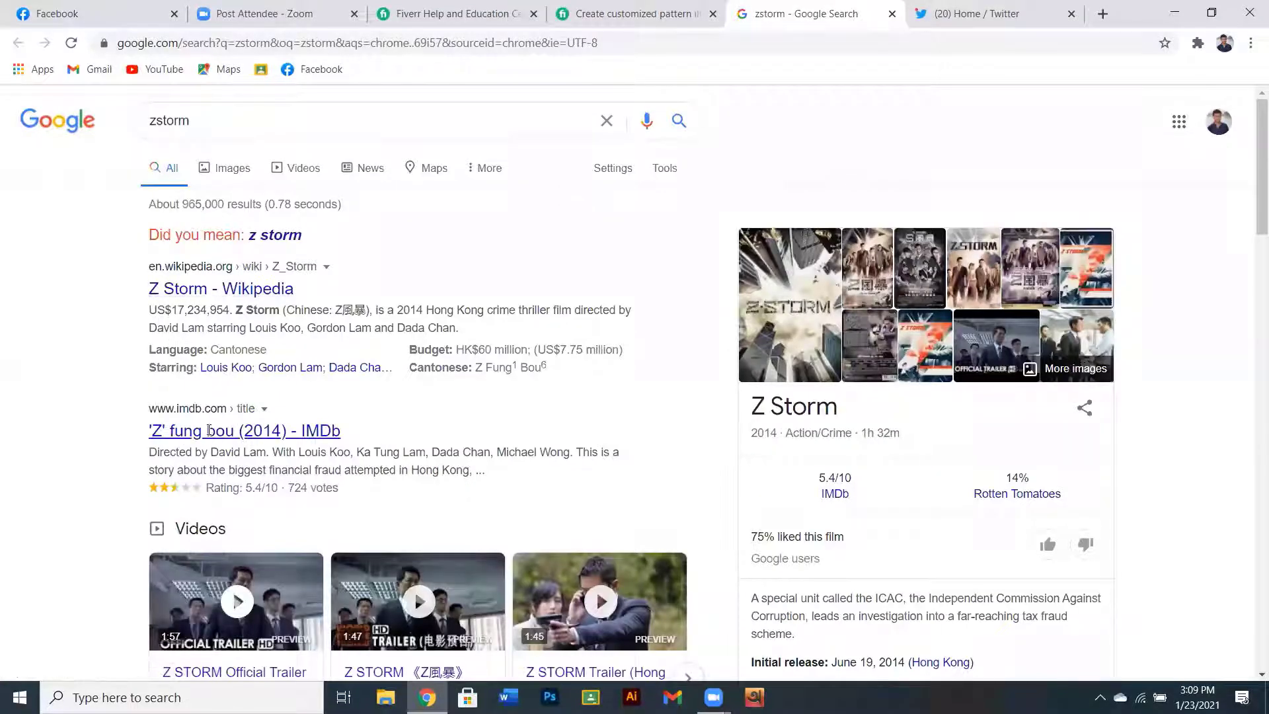
scroll(230, 370, down, 3)
scroll(233, 357, down, 5)
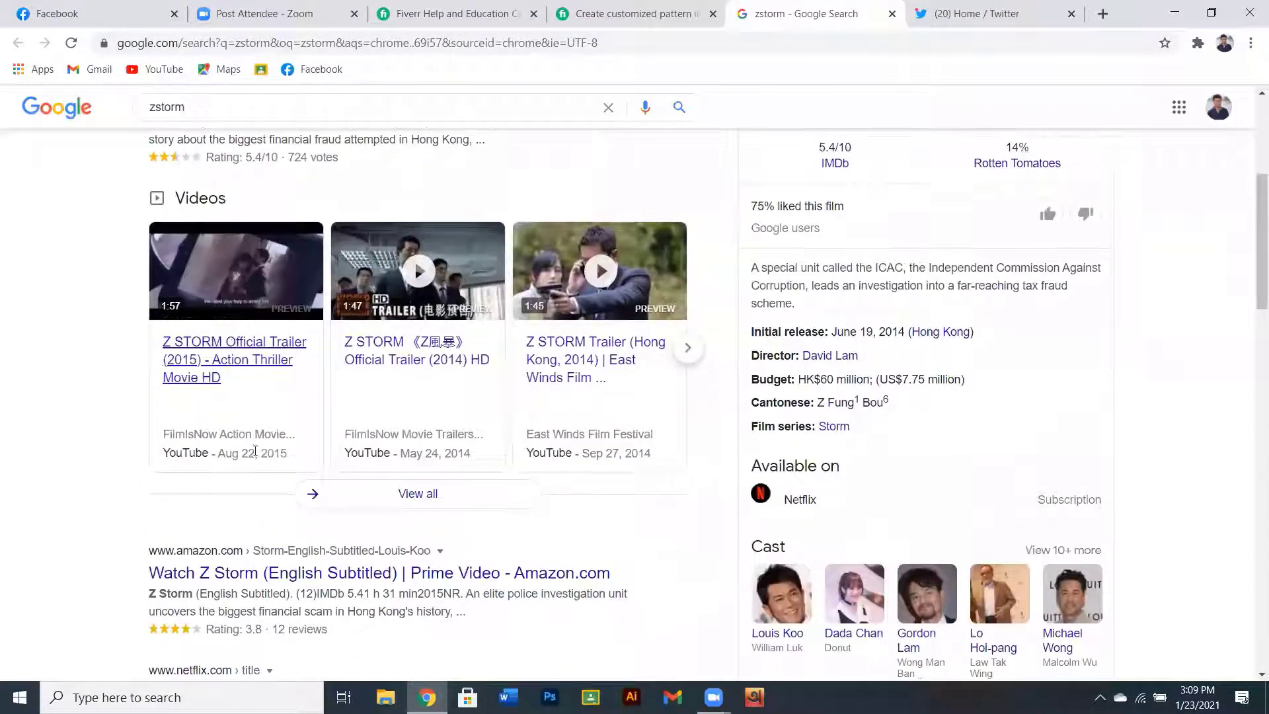
scroll(227, 547, up, 1)
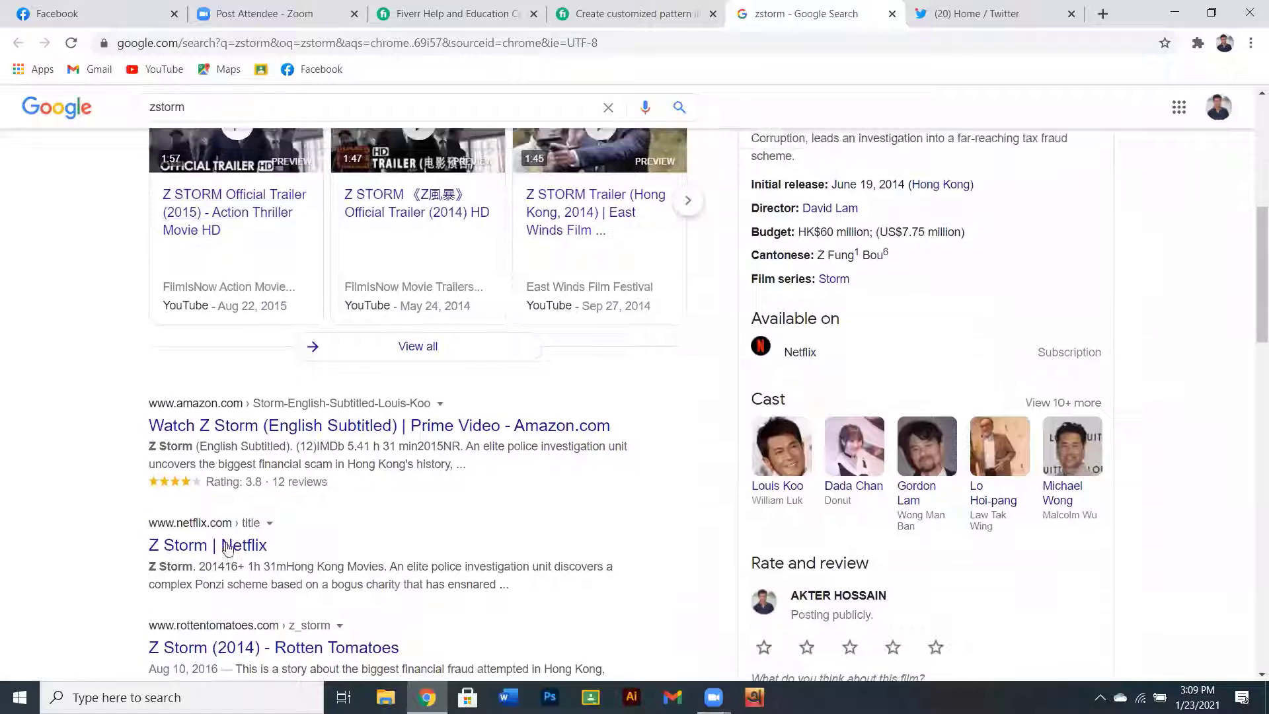
scroll(227, 547, up, 8)
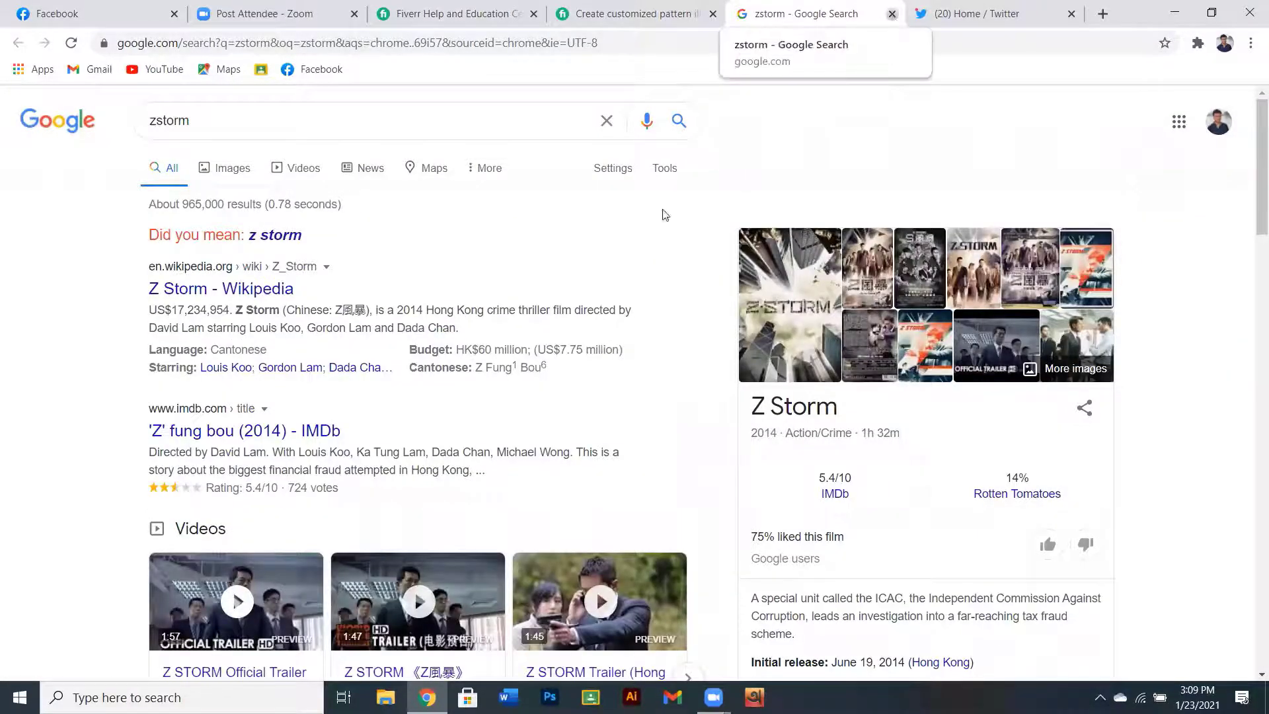
- Close the Google results, return to the Fiverr homepage and open the $100 Verified Pro gig for seamless patterns ready for print
key(ctrl+w)
scroll(607, 233, up, 20)
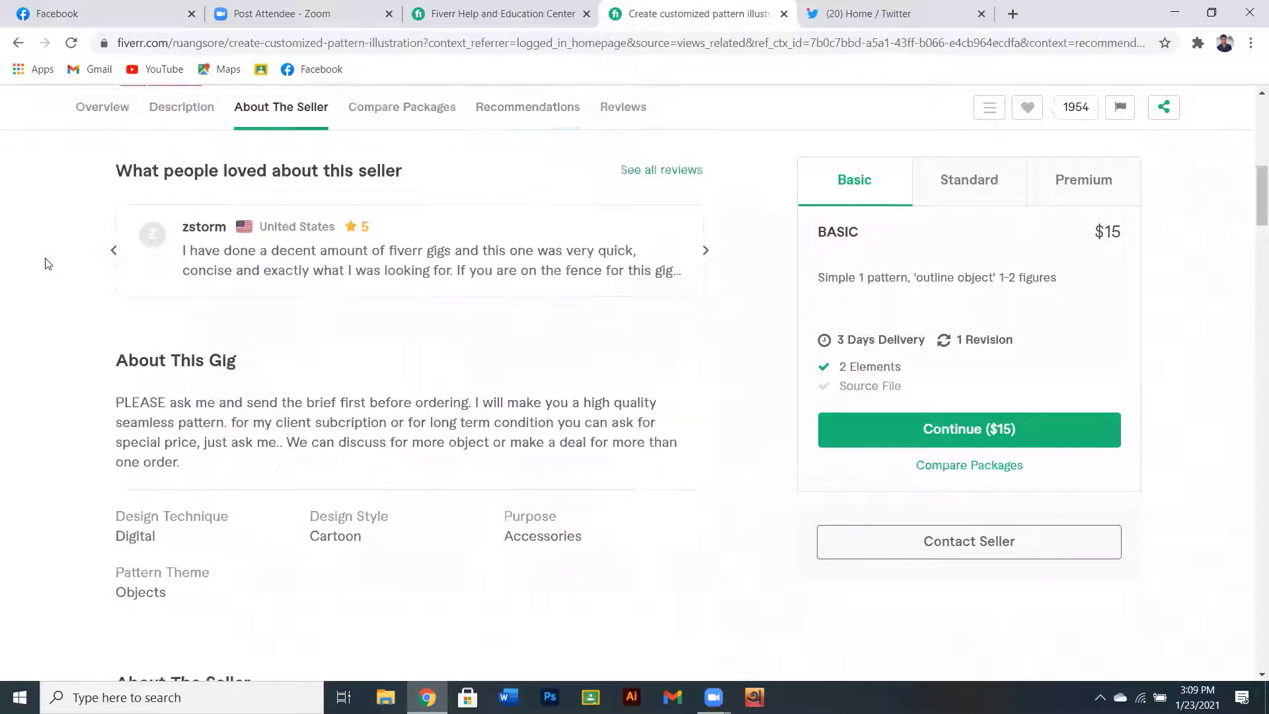
click(18, 42)
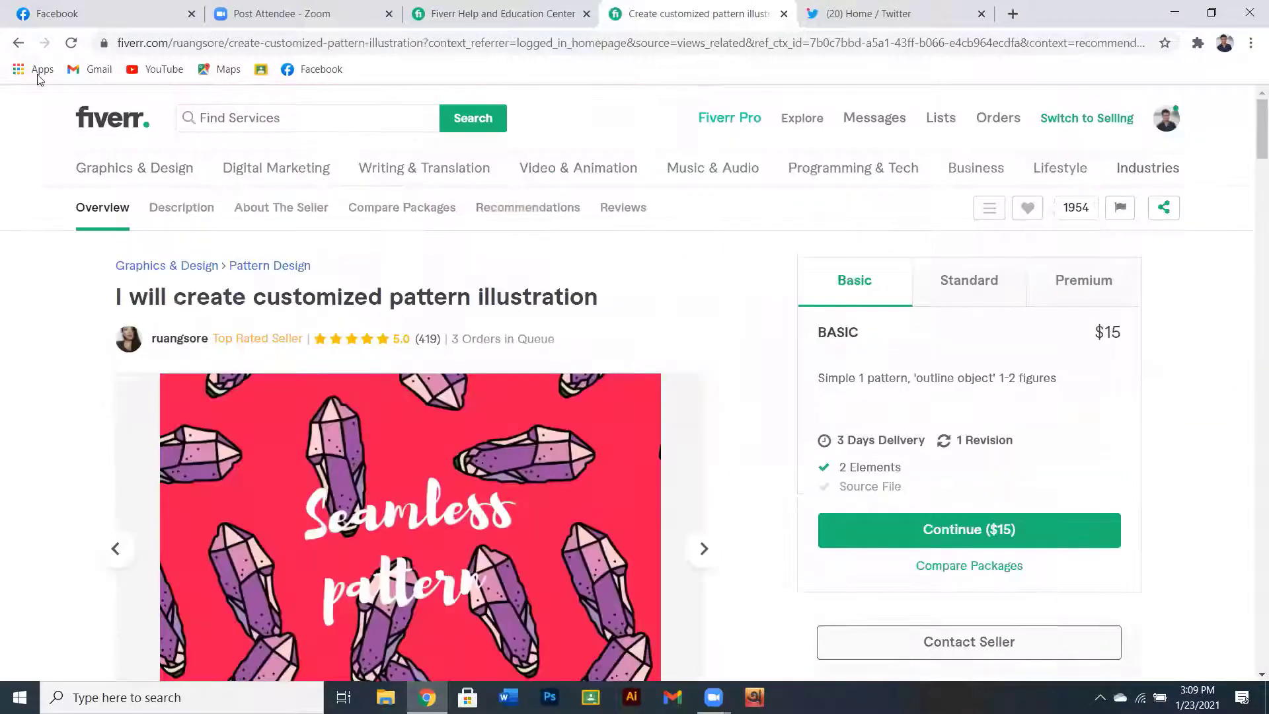
click(18, 43)
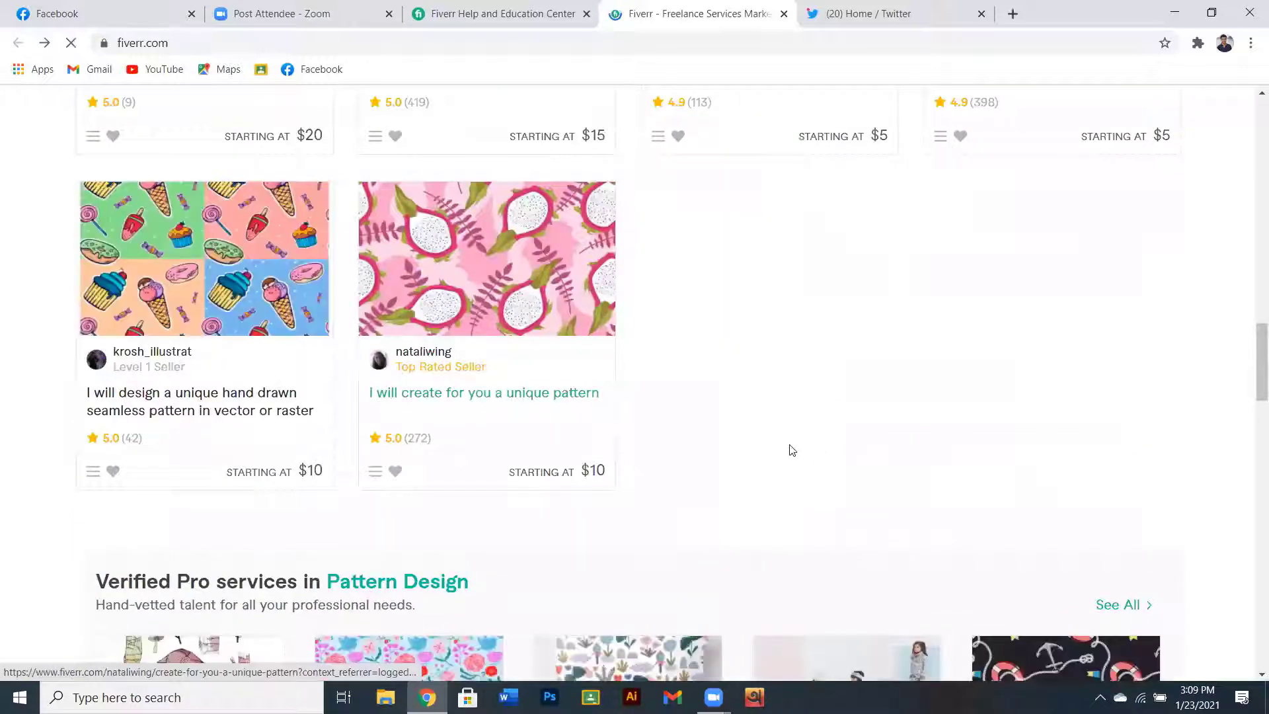
scroll(791, 447, down, 6)
click(1031, 418)
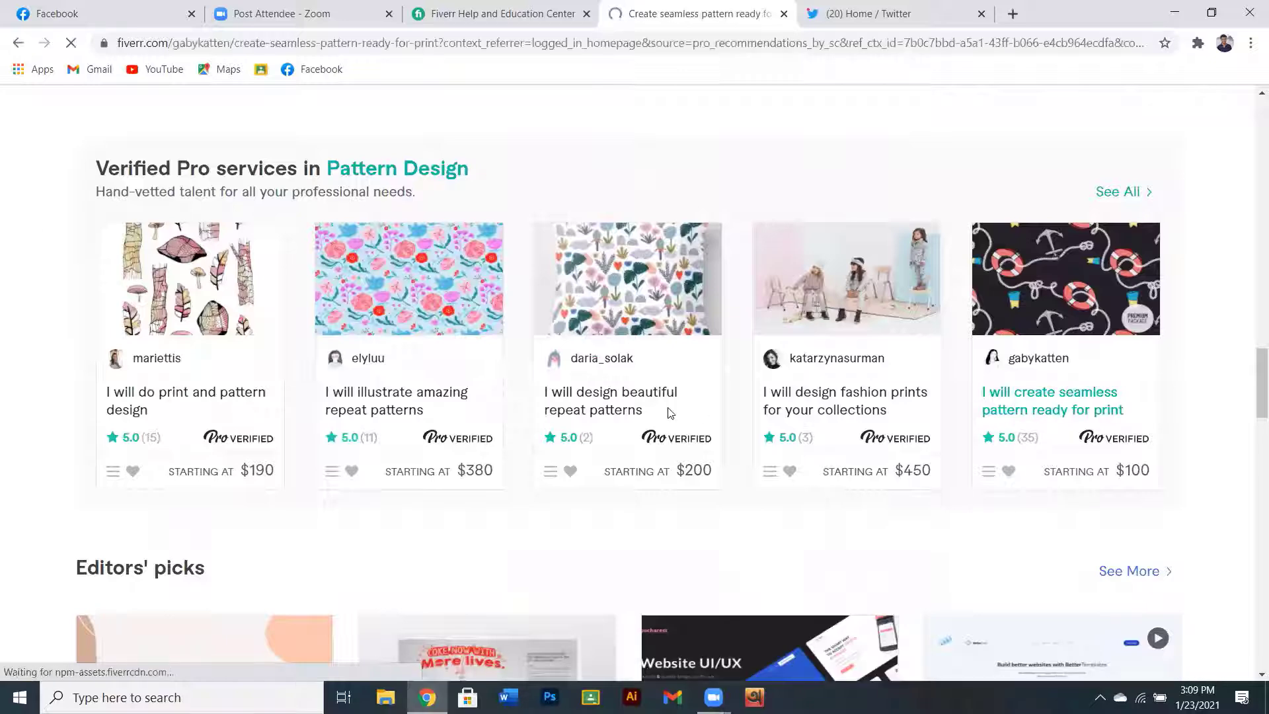
- In the gig's reviews, search Google for the username of the United States reviewer whose review was published 2 weeks ago
scroll(419, 381, down, 10)
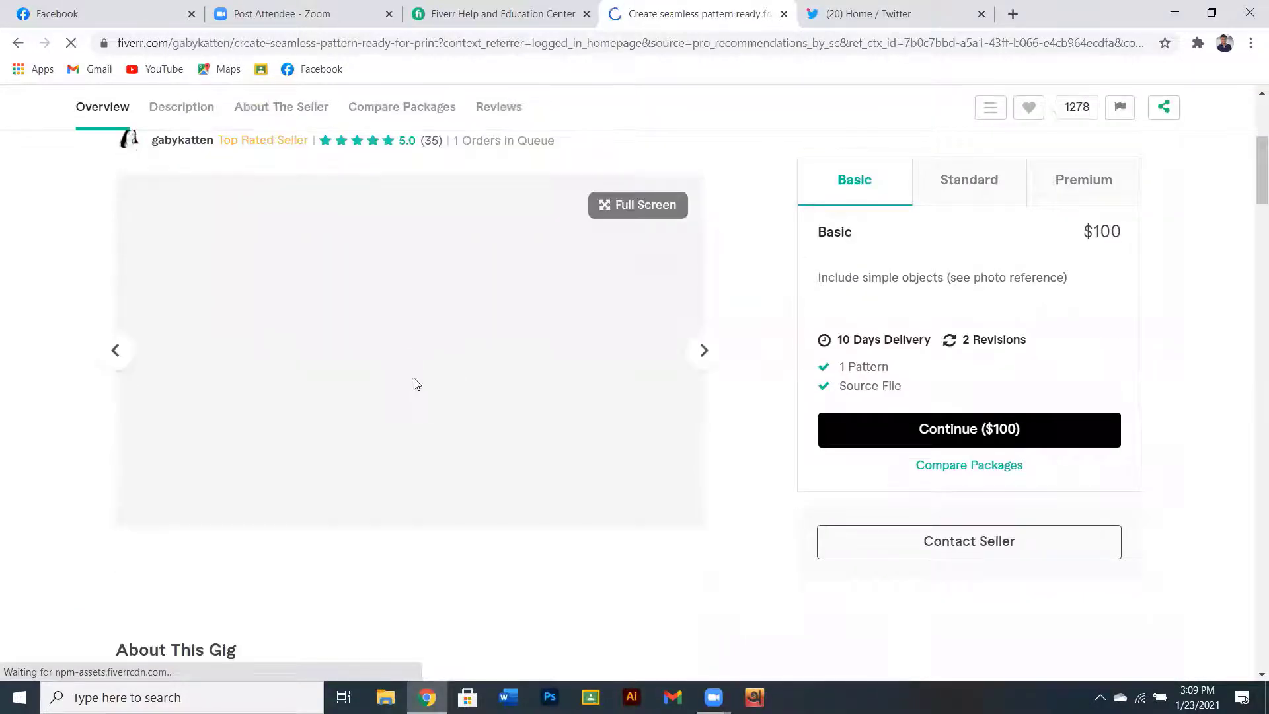
scroll(424, 382, down, 10)
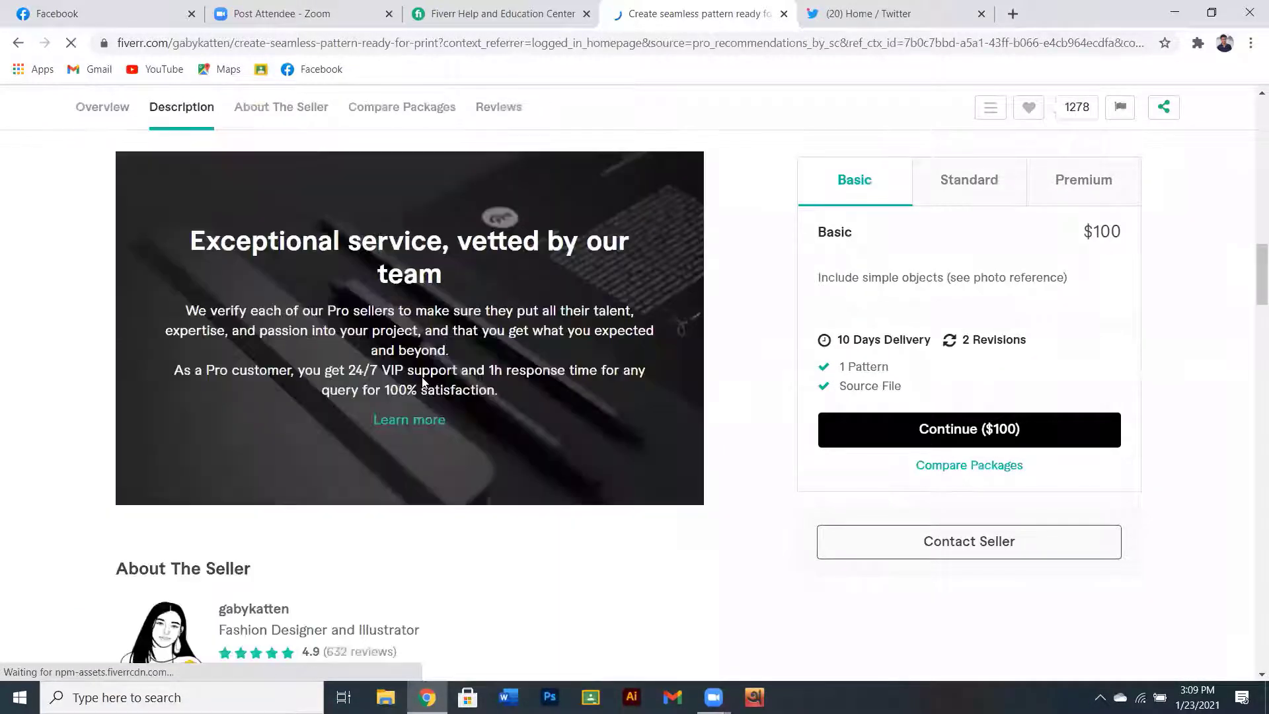
scroll(423, 382, down, 15)
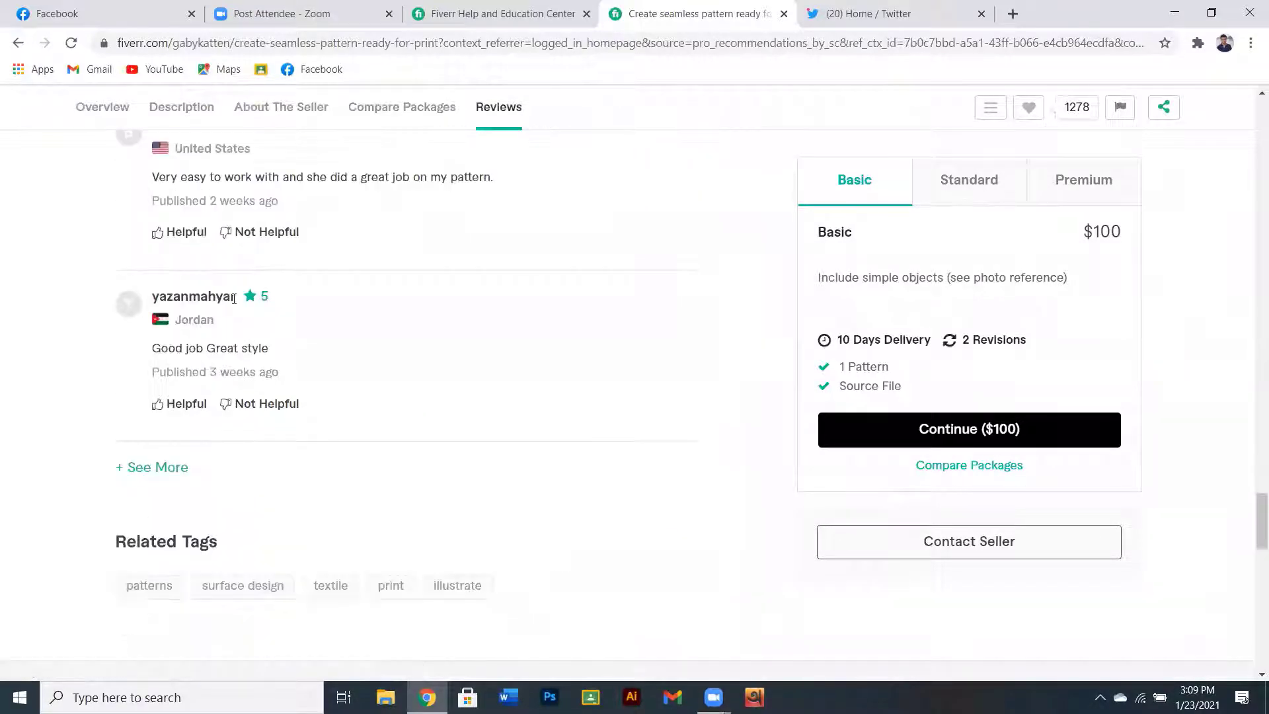
drag(235, 301, 148, 300)
scroll(248, 261, up, 3)
drag(213, 291, 152, 289)
right_click(154, 290)
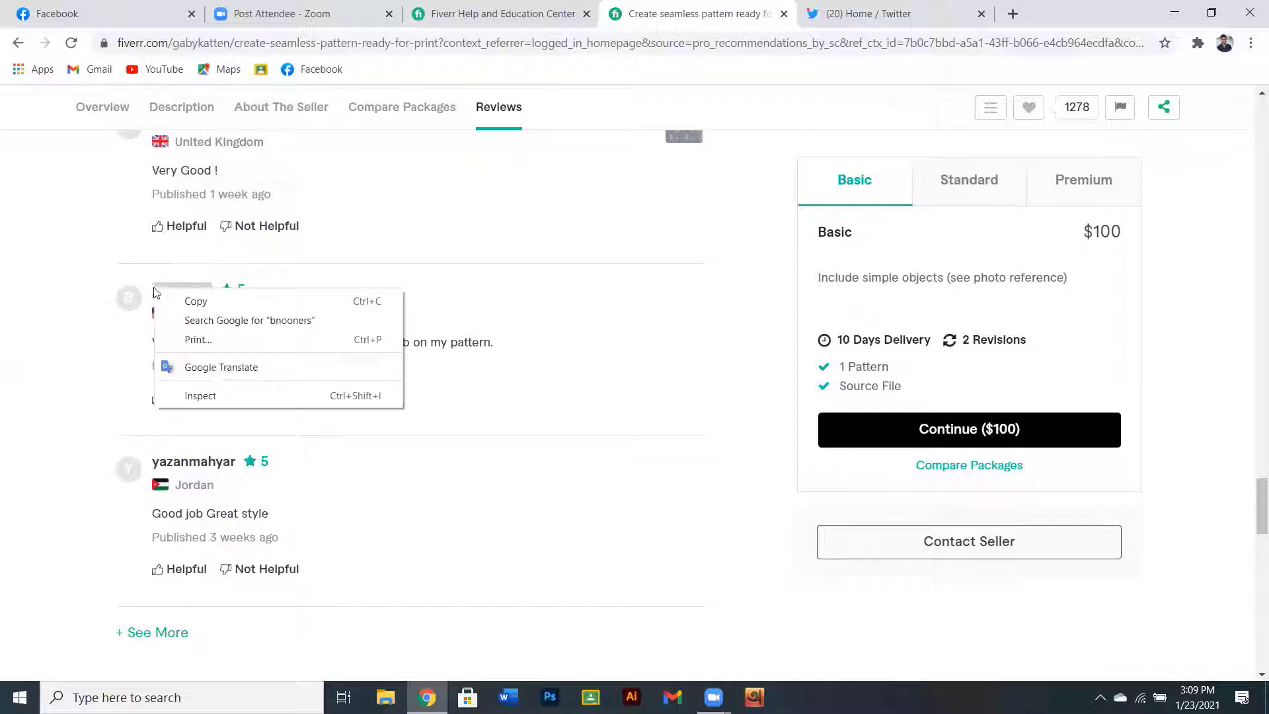
click(198, 322)
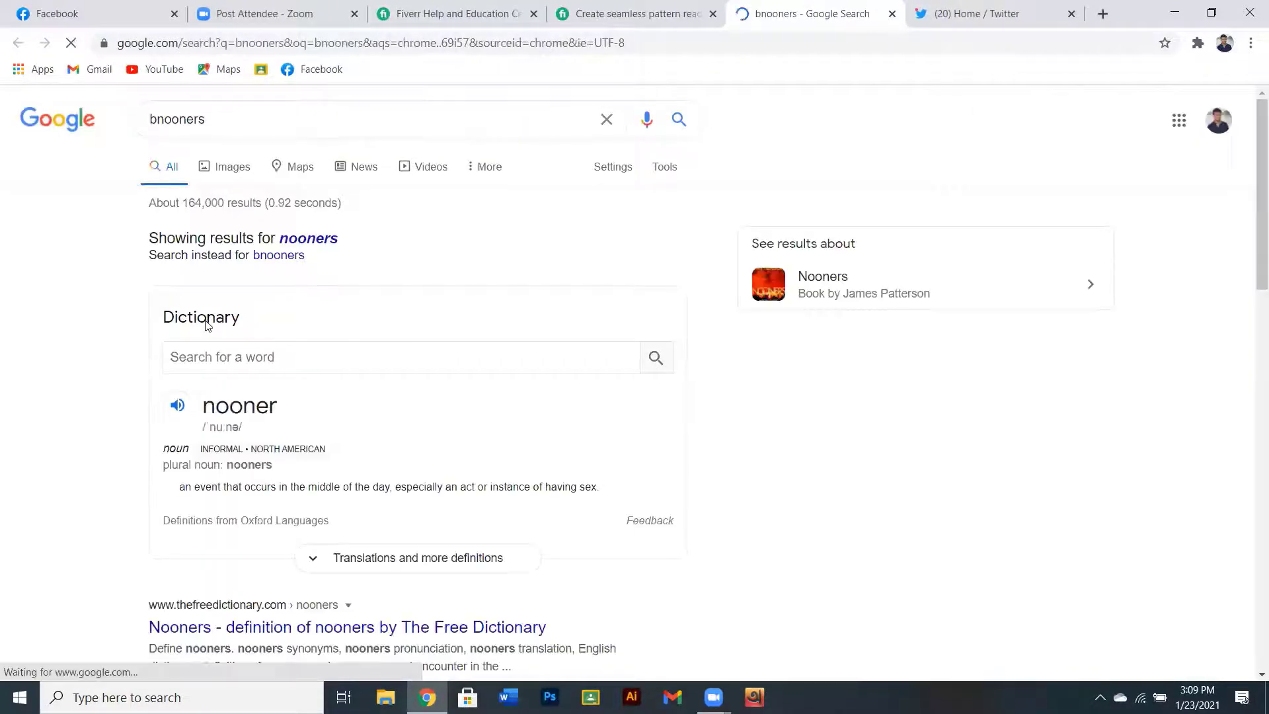
- Look through the search results for social media profiles and open the Nooners Twitter profile
scroll(207, 324, down, 2)
scroll(207, 324, down, 7)
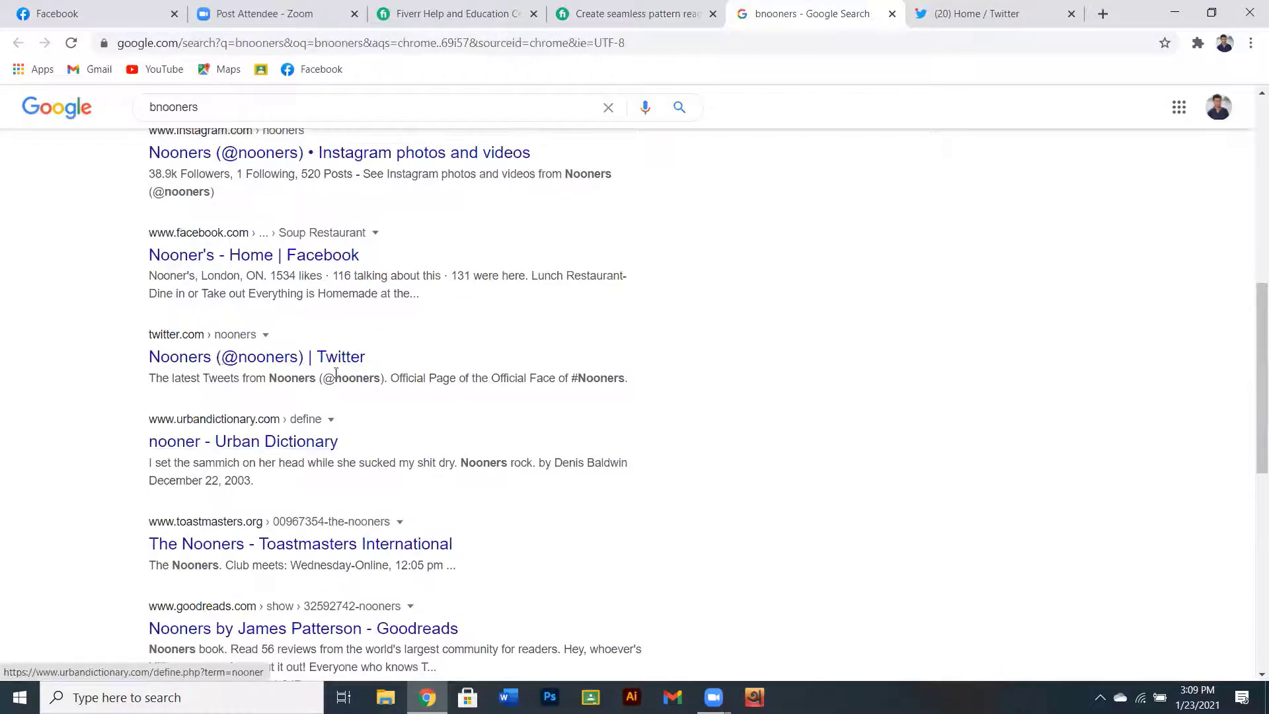
scroll(310, 284, up, 1)
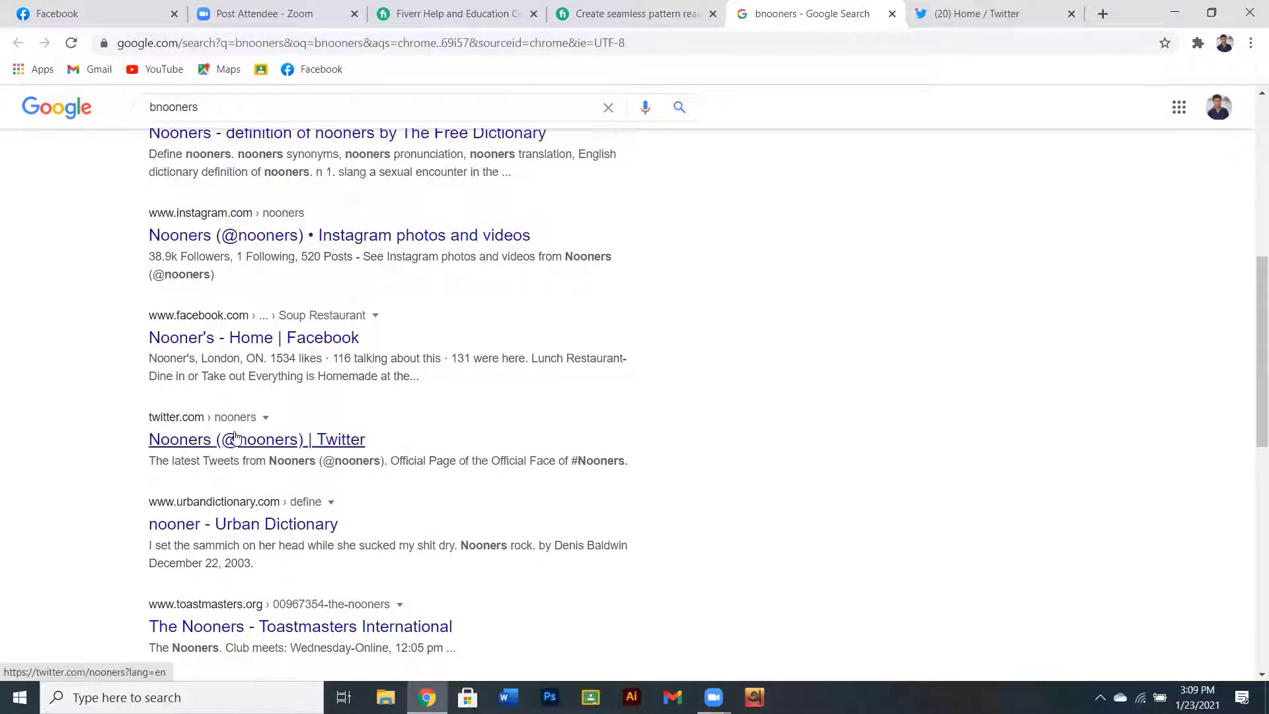
click(167, 441)
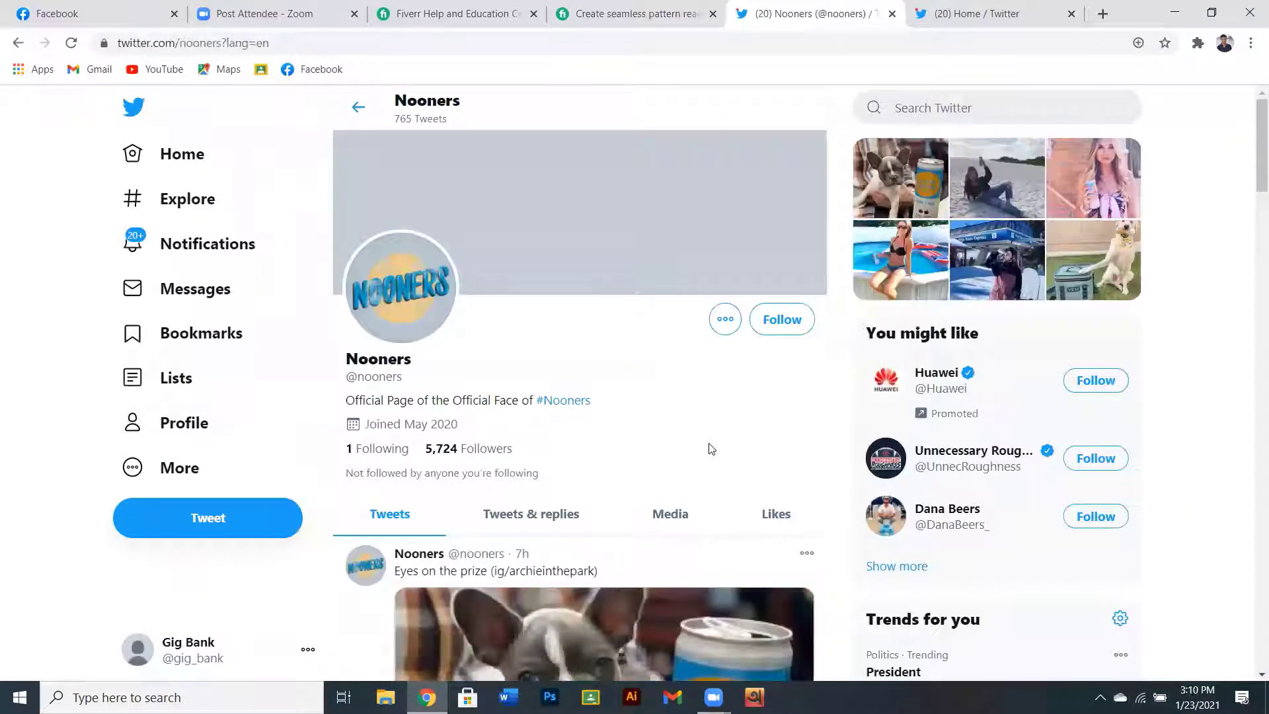
scroll(698, 452, down, 5)
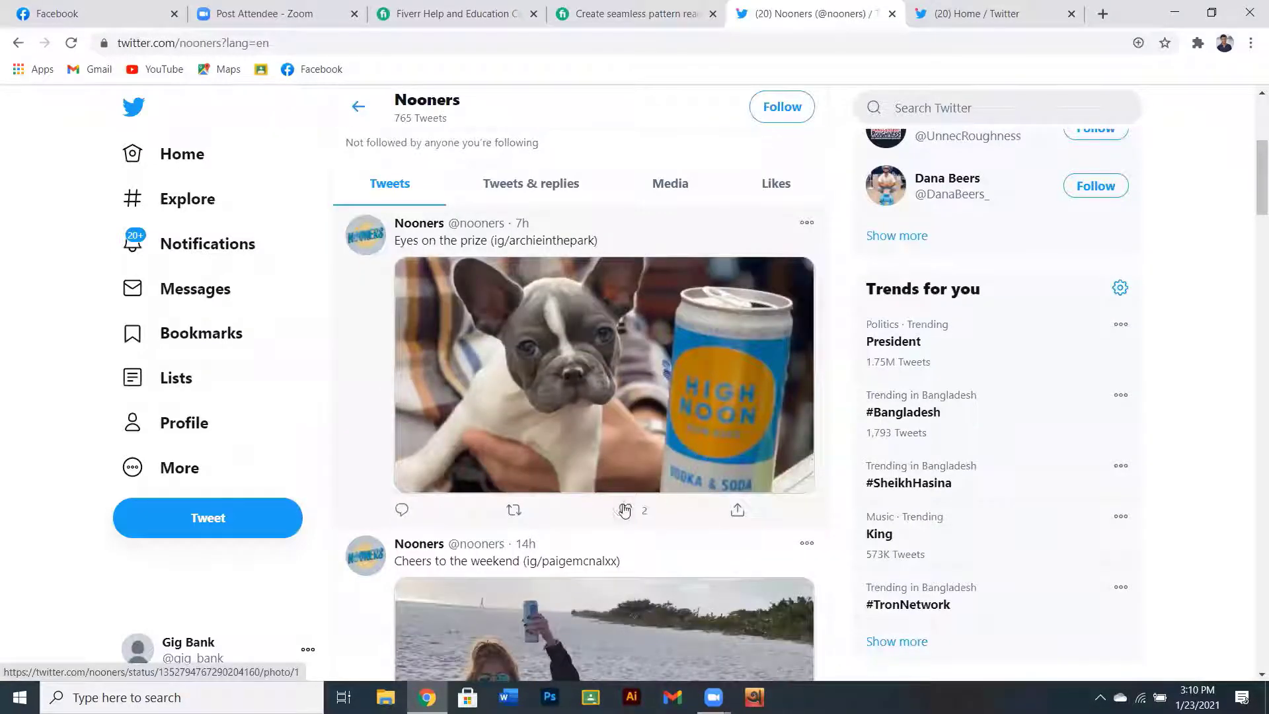
scroll(657, 493, down, 3)
scroll(660, 490, down, 8)
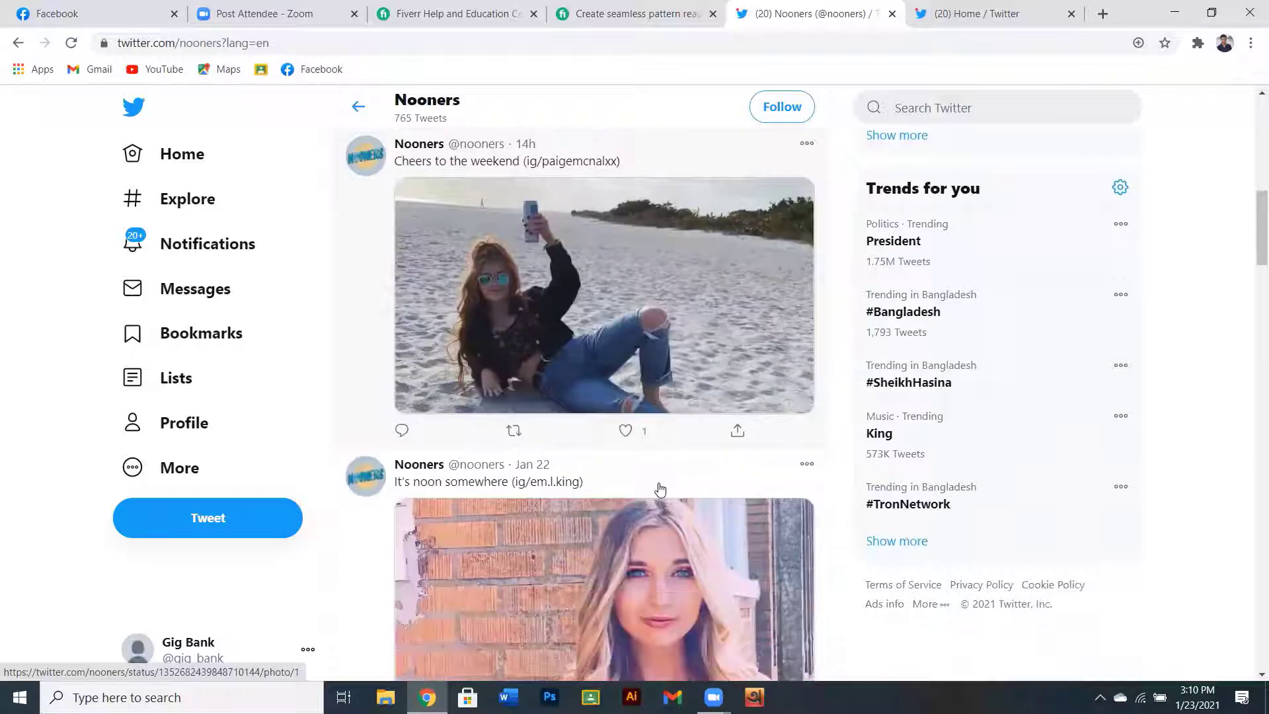
scroll(659, 488, down, 3)
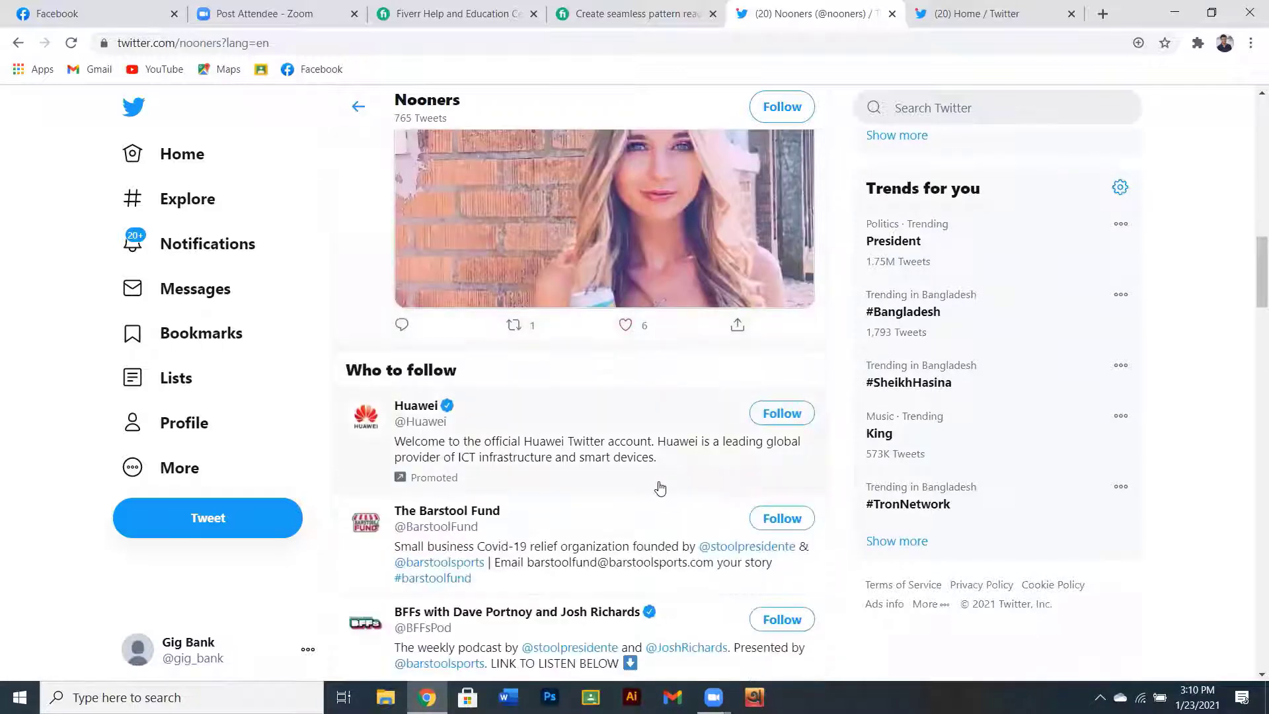
scroll(659, 487, down, 9)
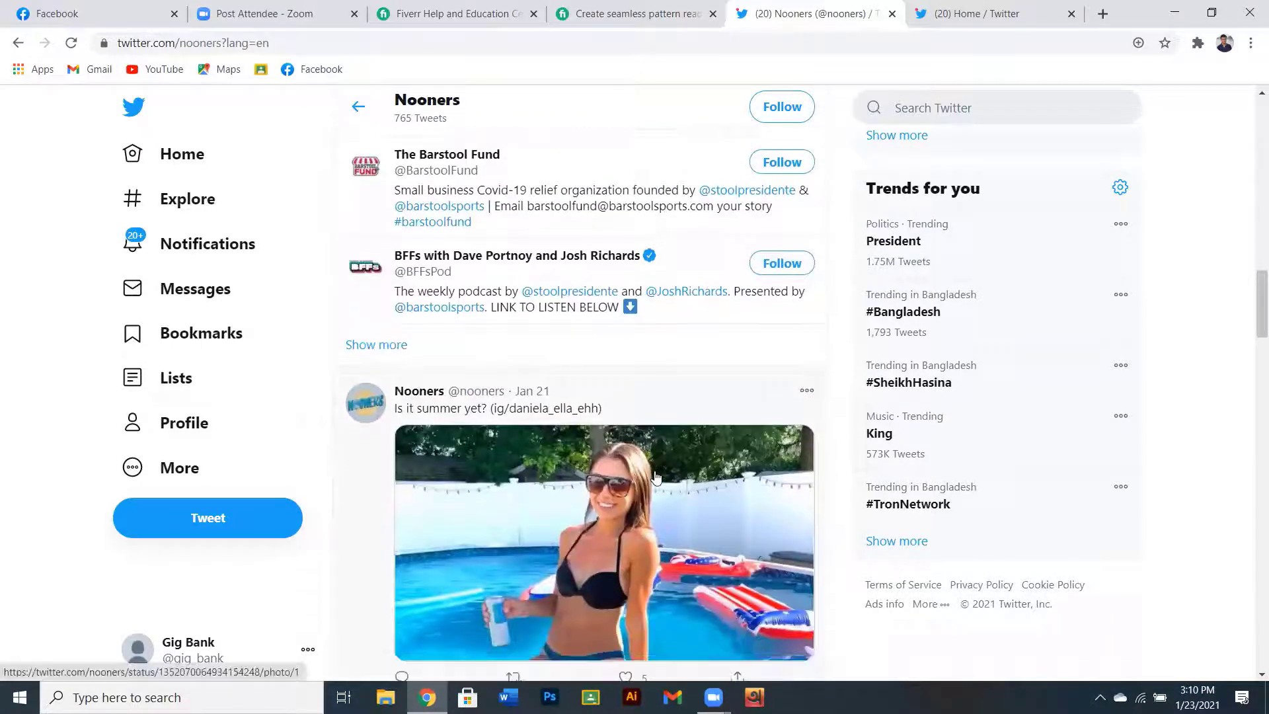
scroll(657, 477, down, 8)
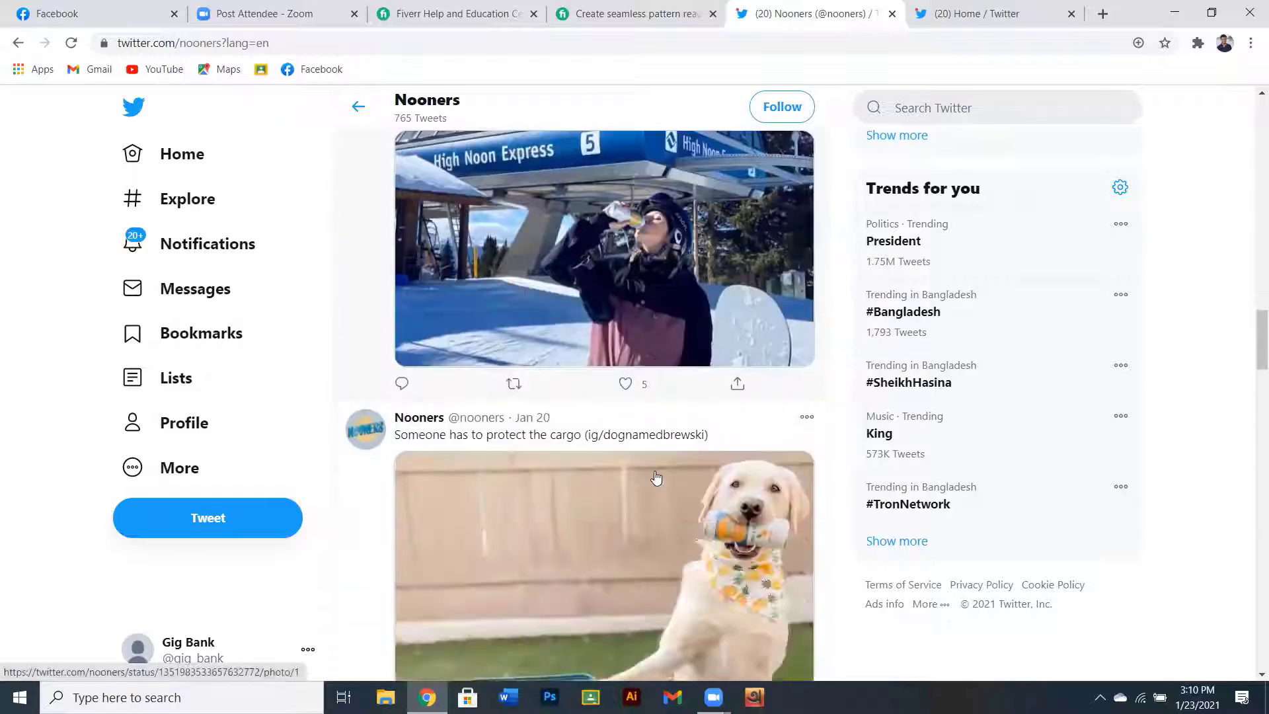
scroll(657, 478, down, 8)
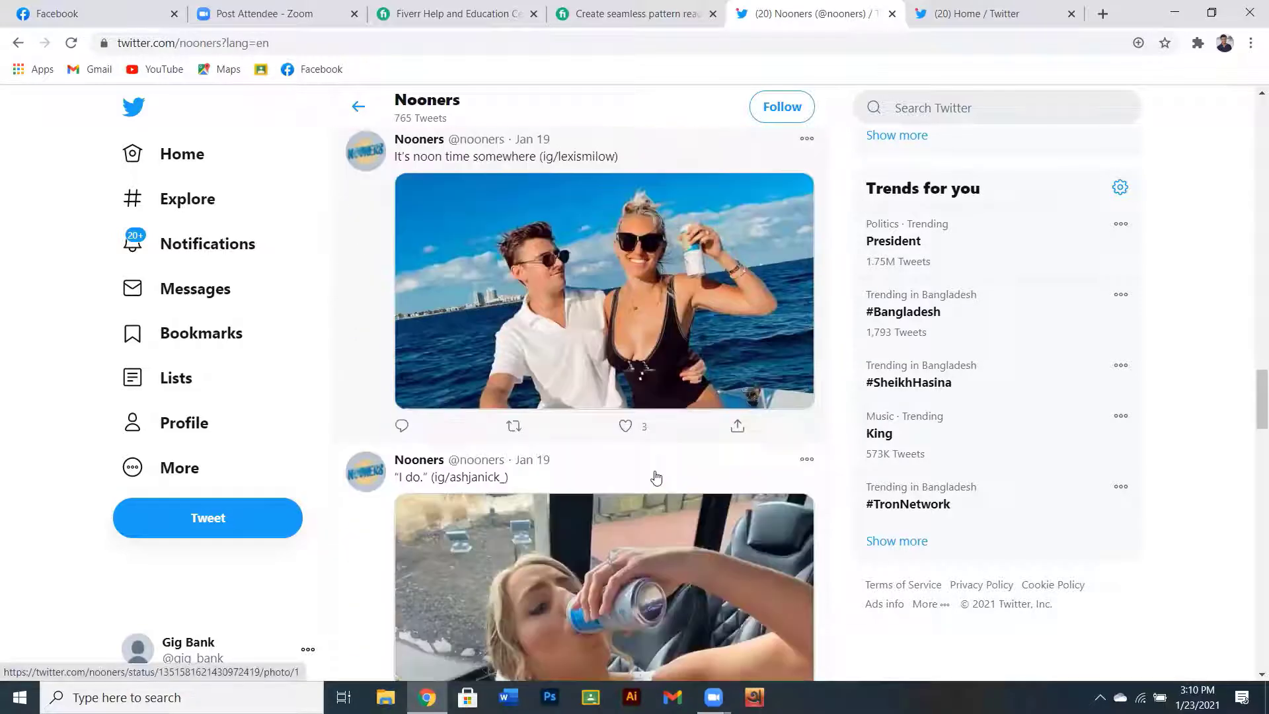
scroll(656, 477, down, 5)
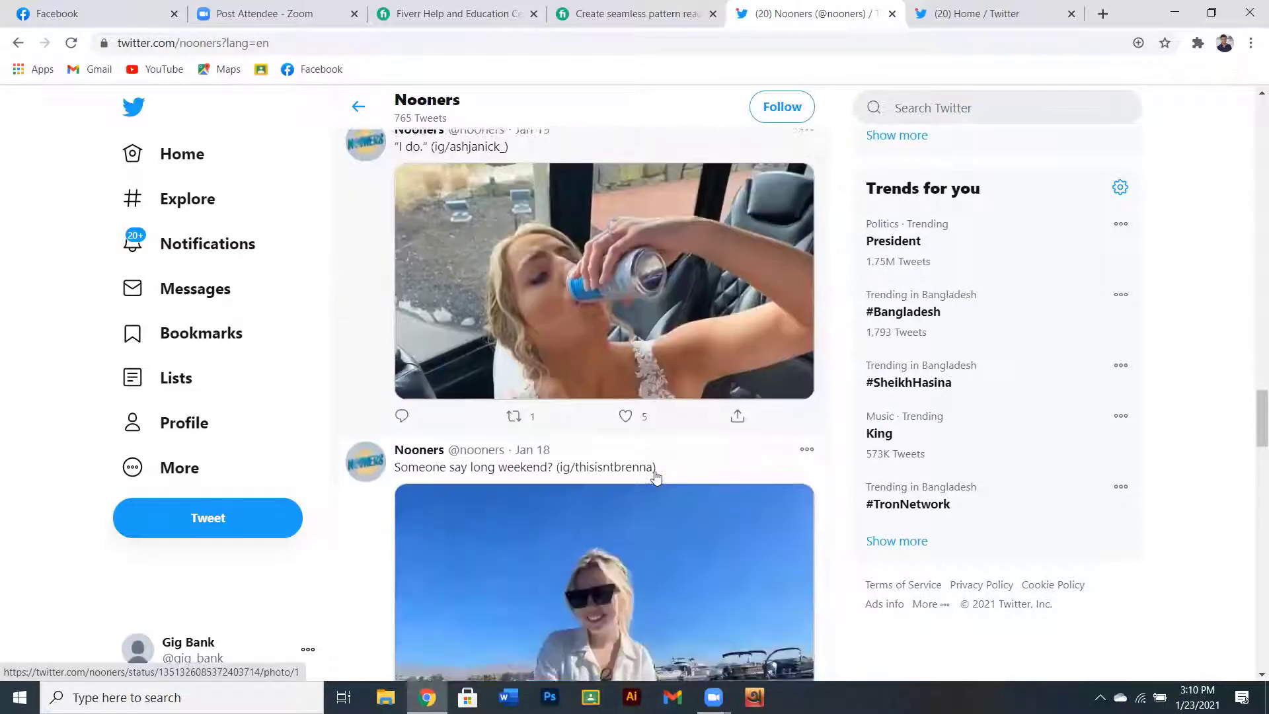
scroll(657, 478, down, 3)
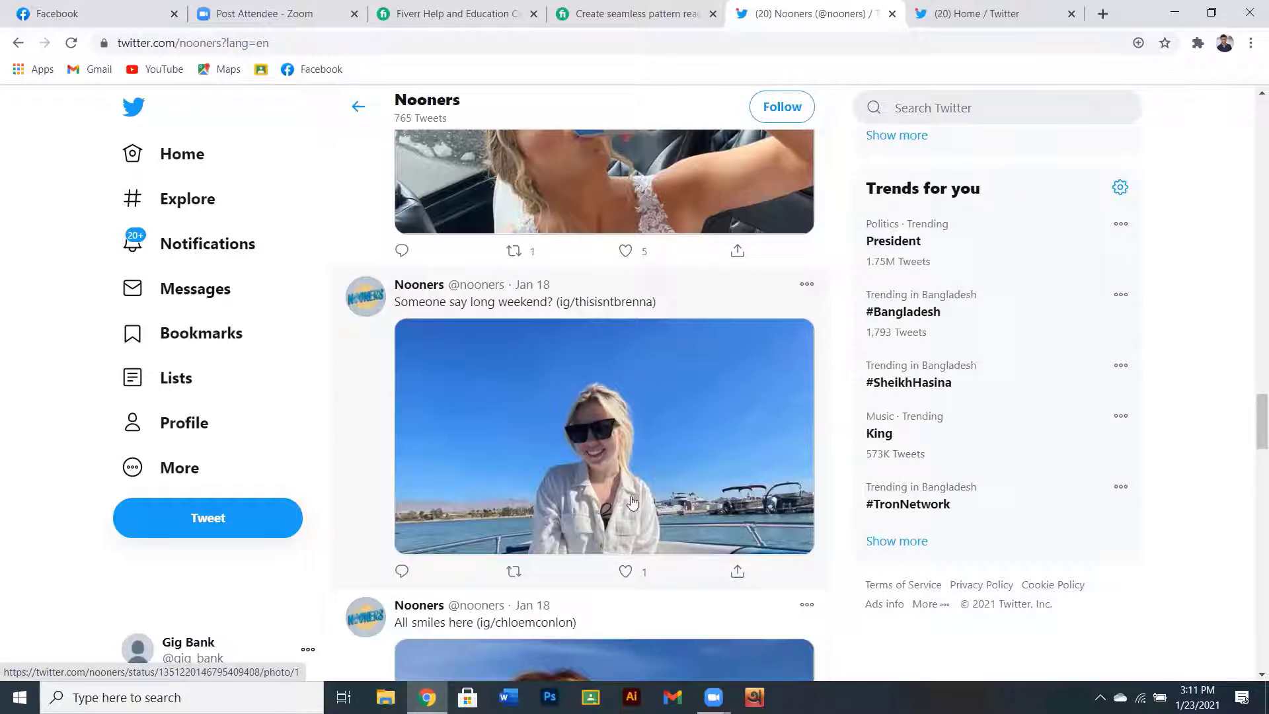
- Like the Jan 17 Nooners tweet "No Sunday scaries here"
scroll(632, 502, down, 3)
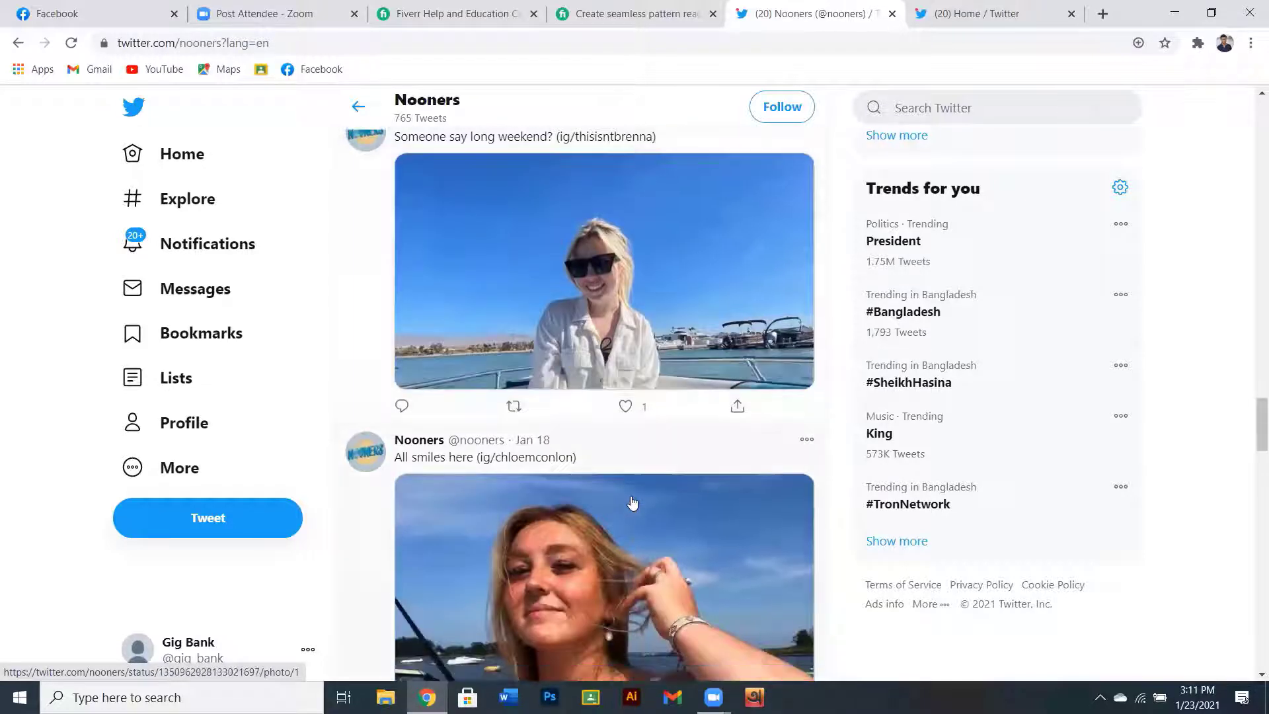
scroll(681, 429, down, 3)
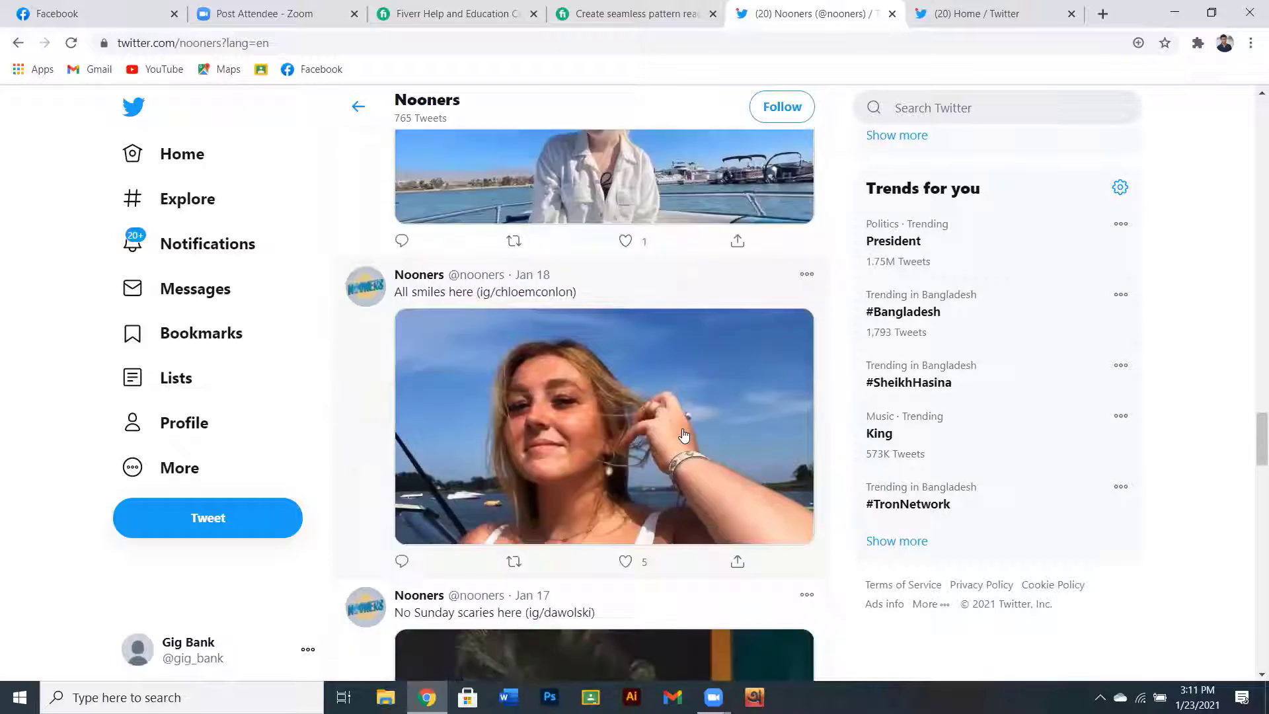
scroll(684, 435, down, 5)
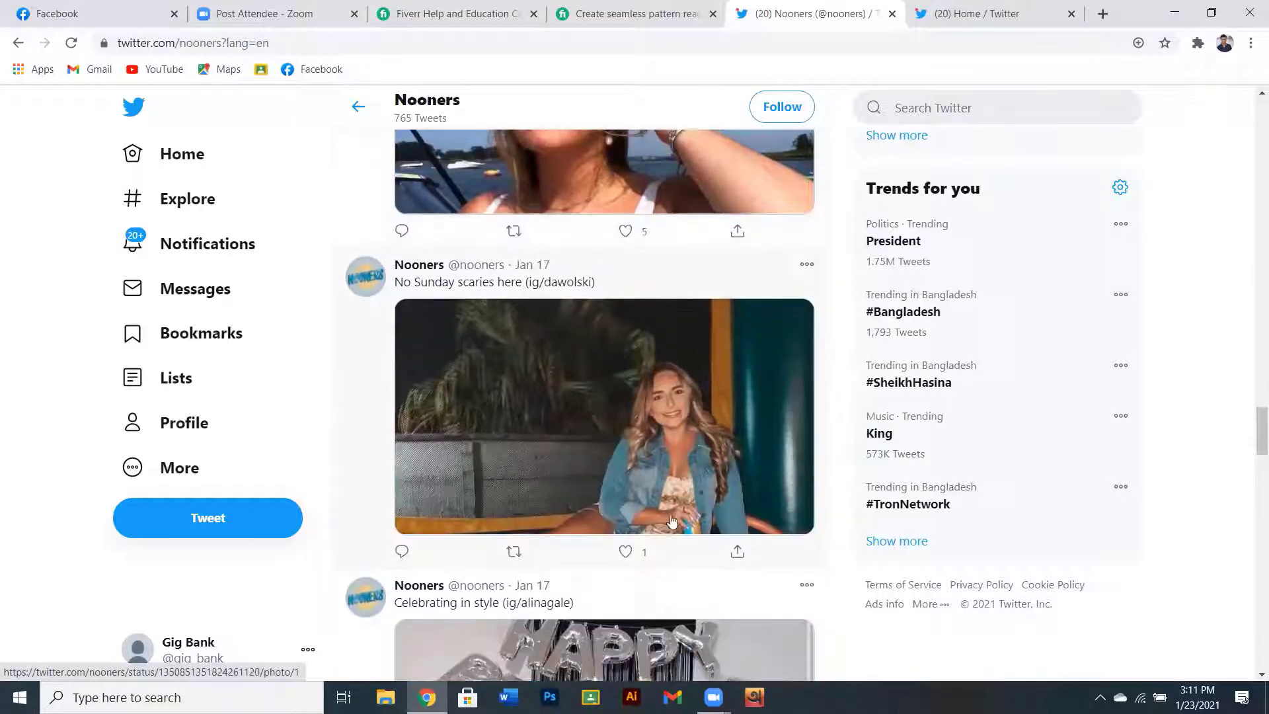
click(626, 557)
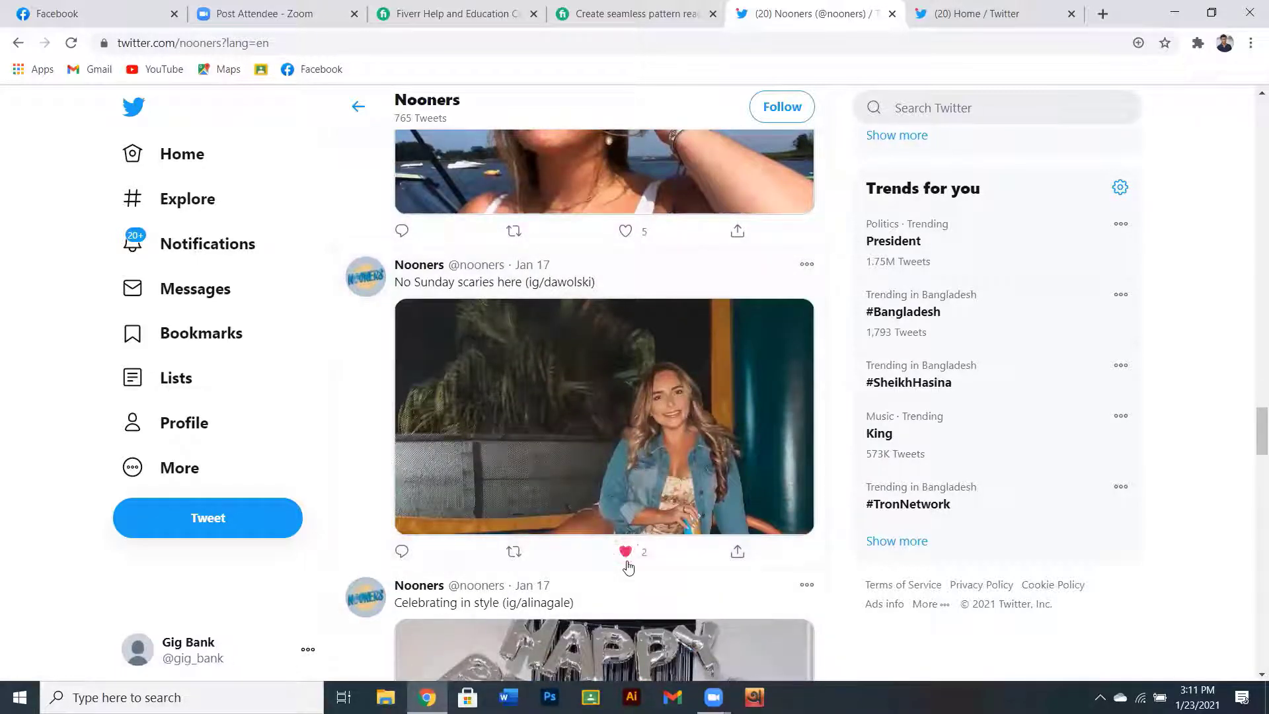
- Follow the Nooners account on Twitter and return to the profile header
scroll(595, 539, up, 4)
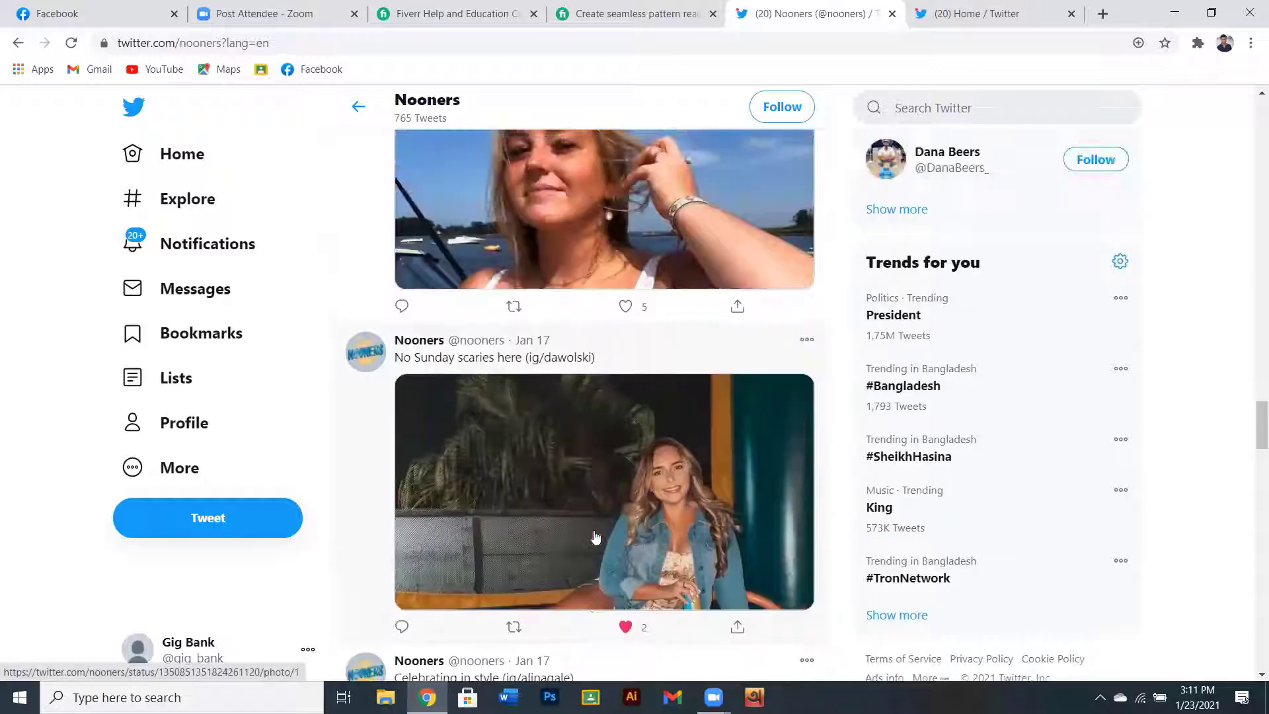
scroll(610, 494, up, 18)
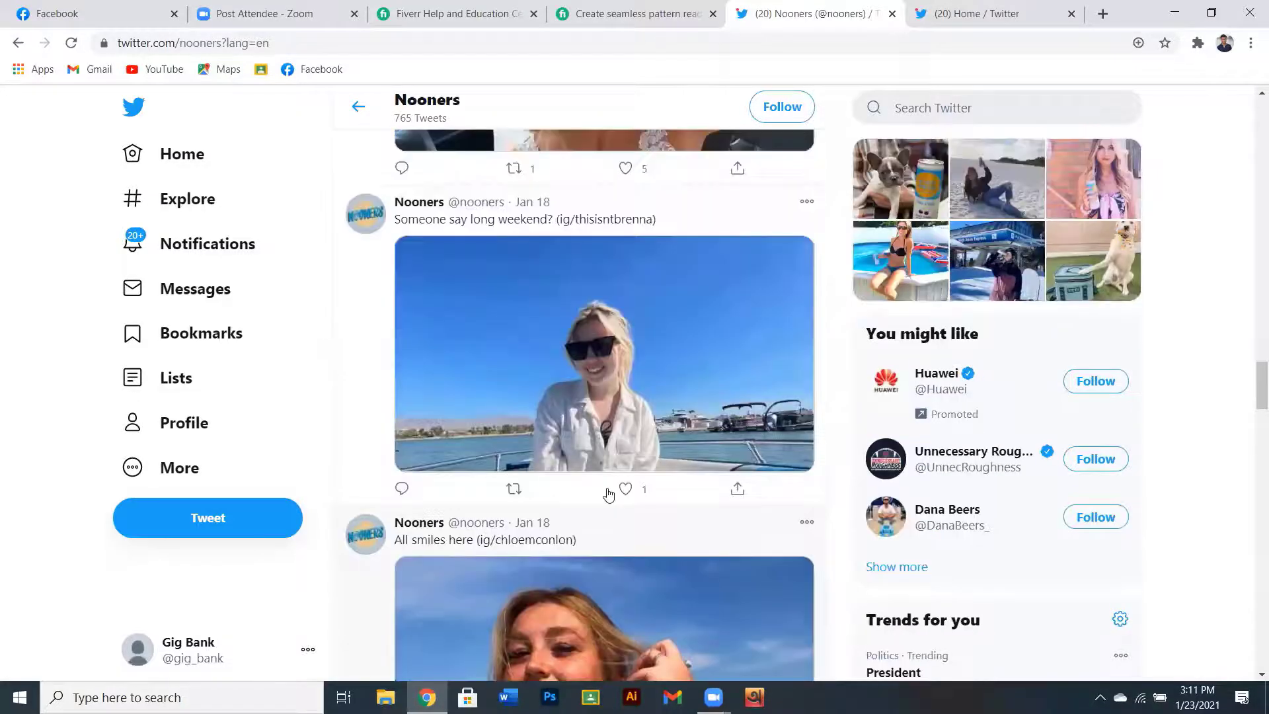
scroll(740, 104, up, 5)
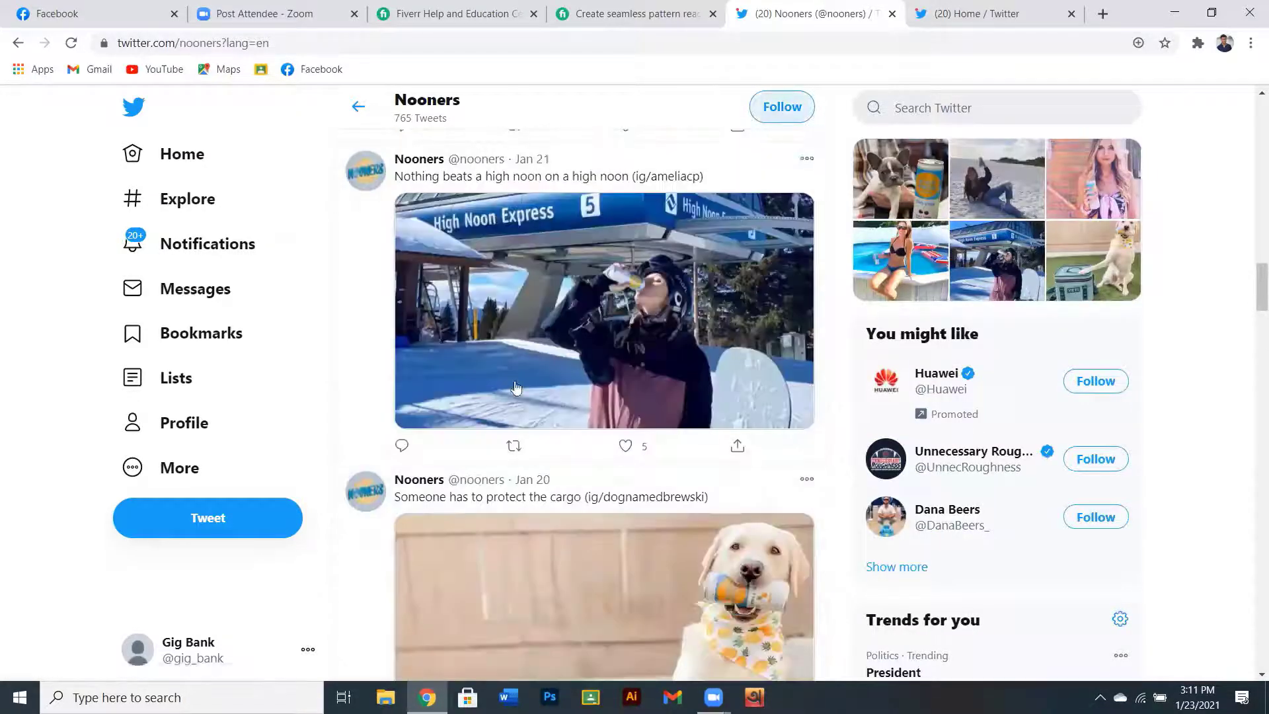
click(782, 106)
scroll(549, 419, up, 3)
scroll(548, 419, up, 2)
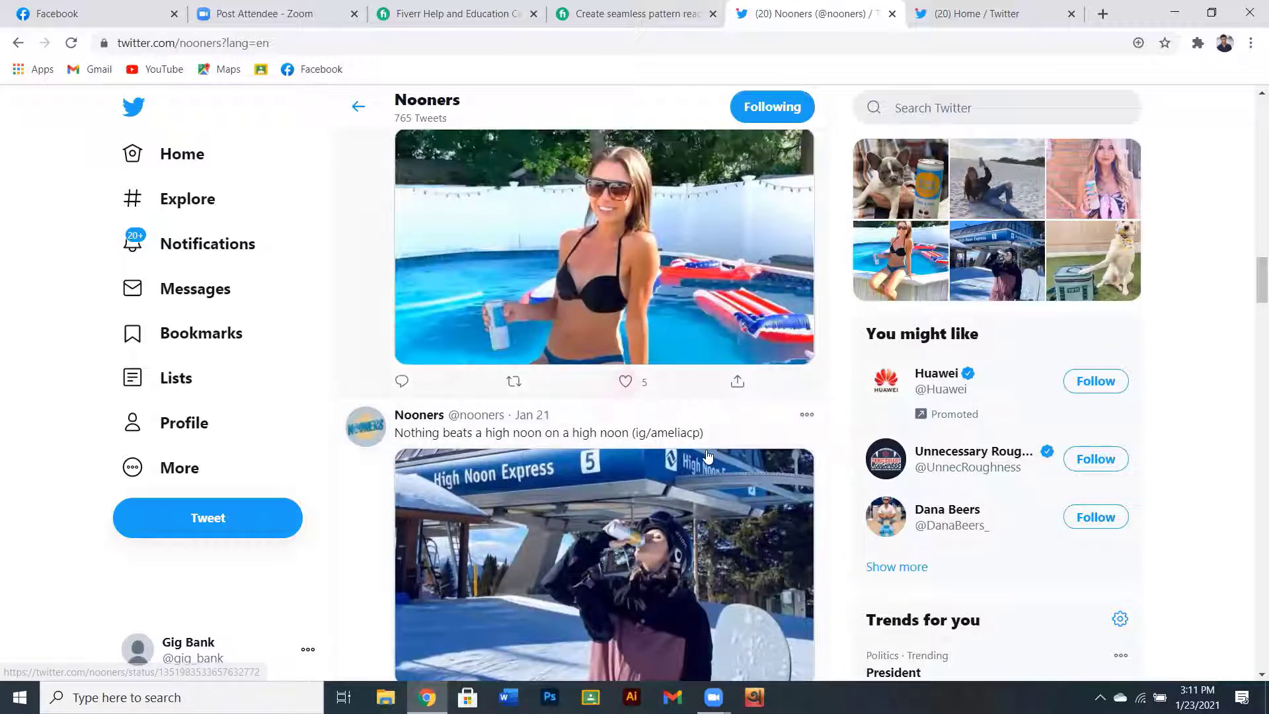
scroll(708, 454, up, 5)
scroll(708, 454, up, 6)
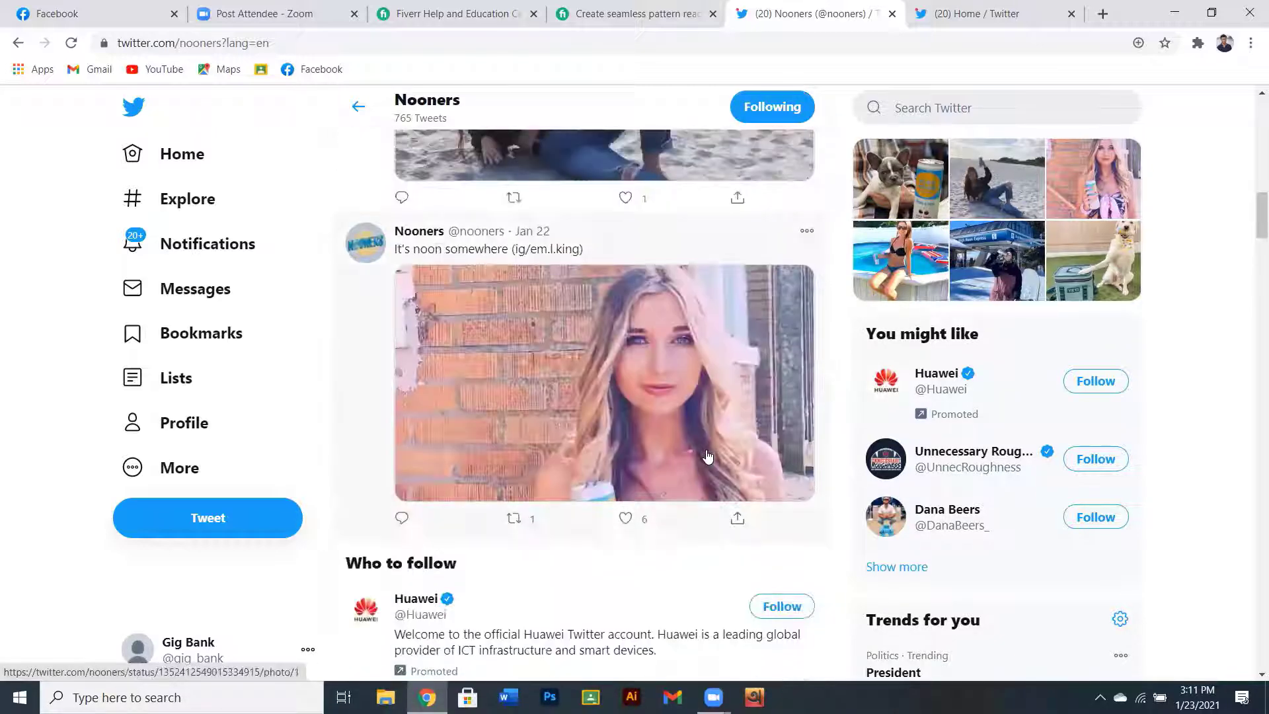
scroll(708, 454, up, 3)
scroll(708, 455, up, 5)
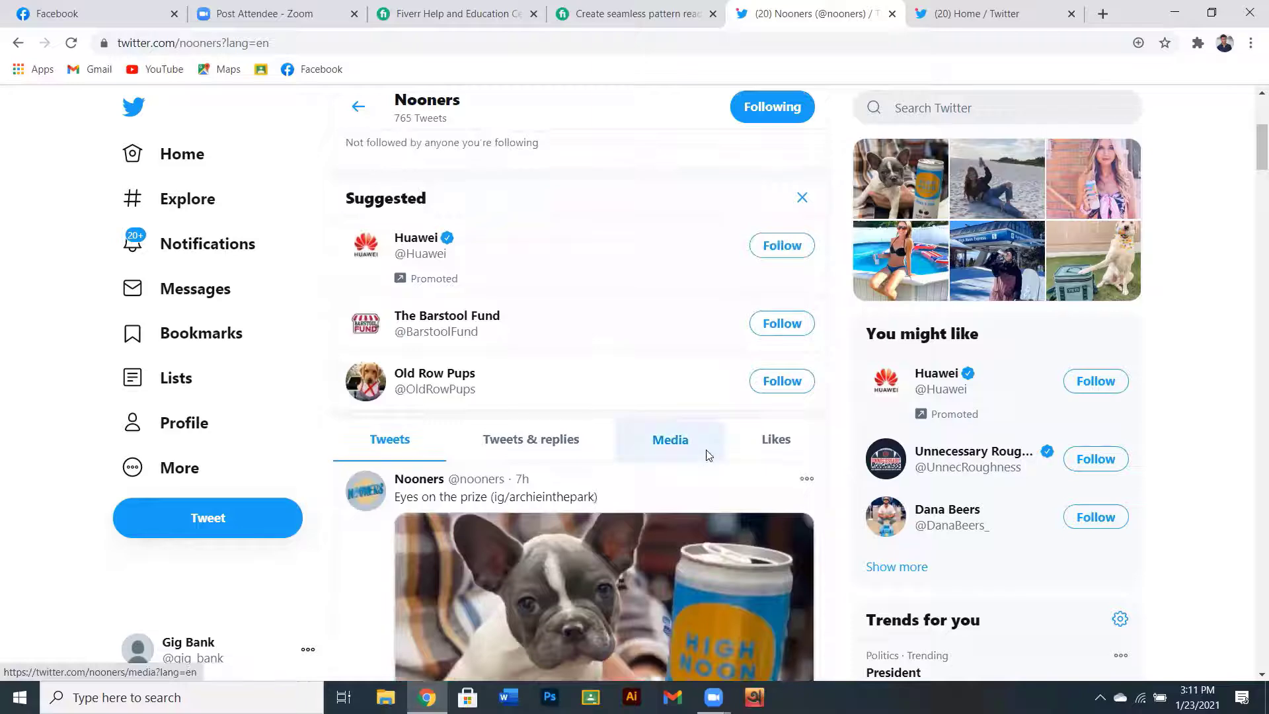
scroll(708, 455, up, 3)
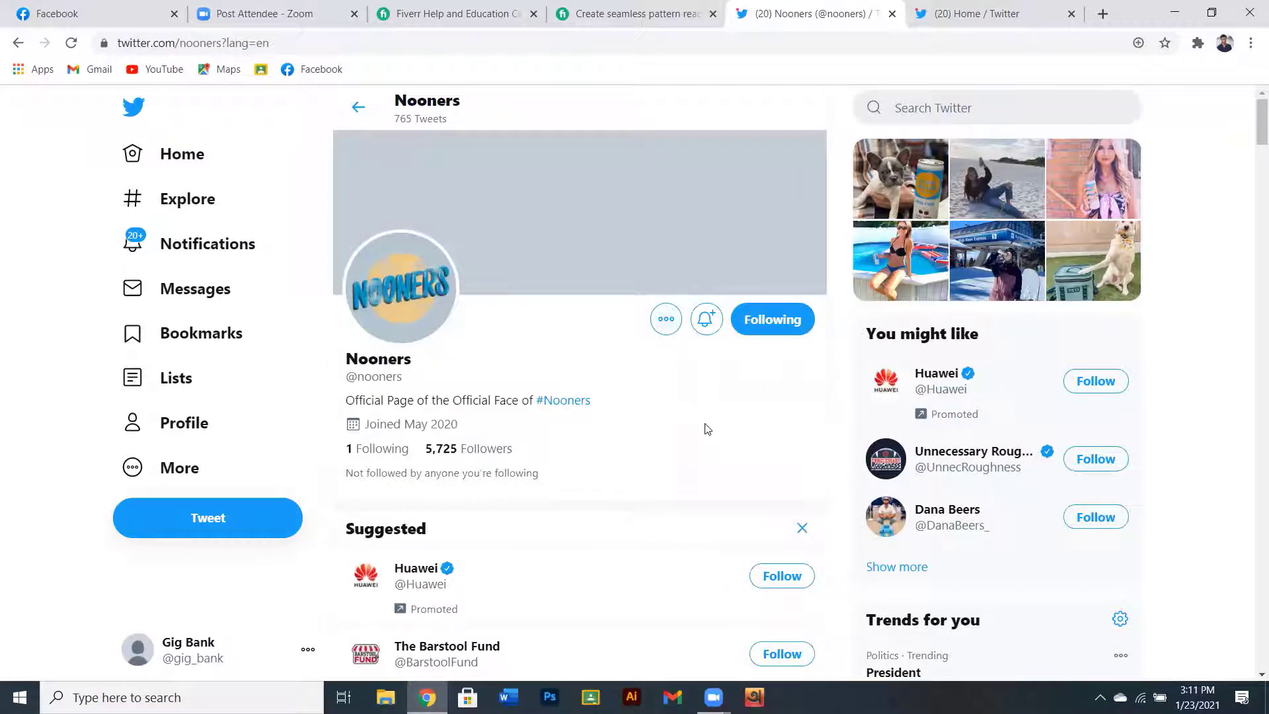
- Like the Nooners tweets "Cheers to the weekend" and "It's noon somewhere"
scroll(705, 430, down, 3)
scroll(705, 429, down, 6)
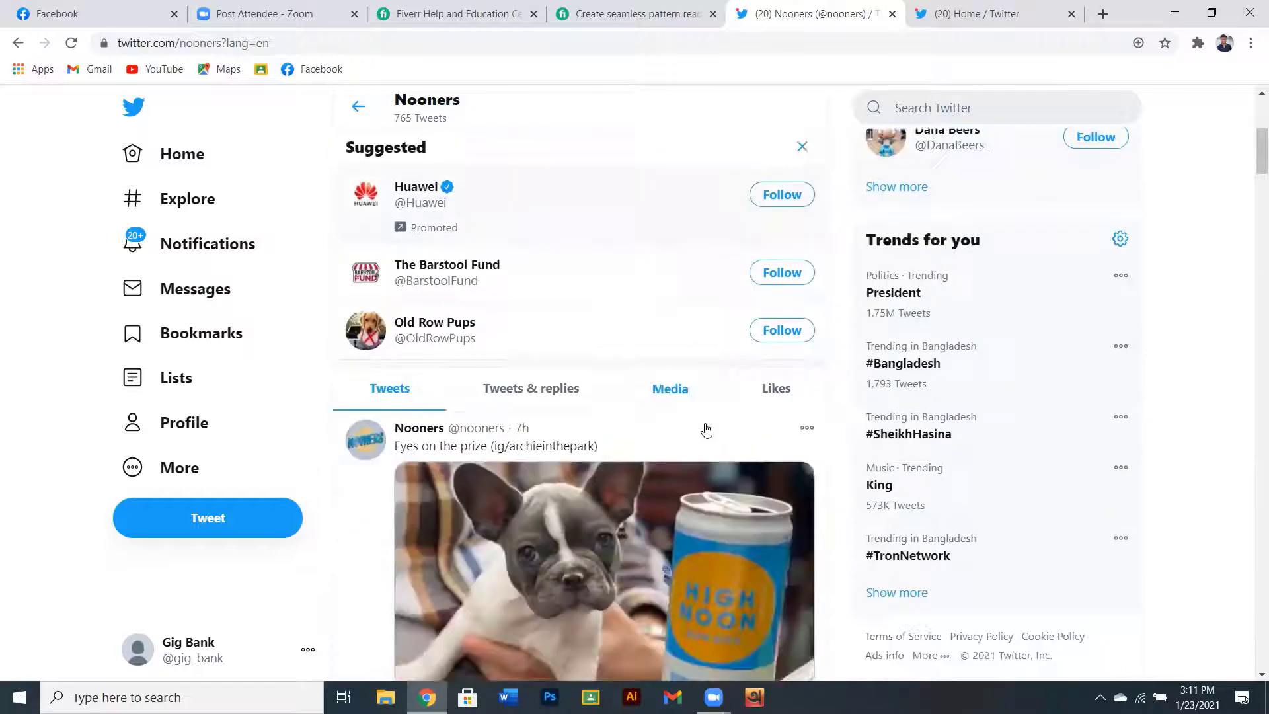
scroll(706, 430, down, 5)
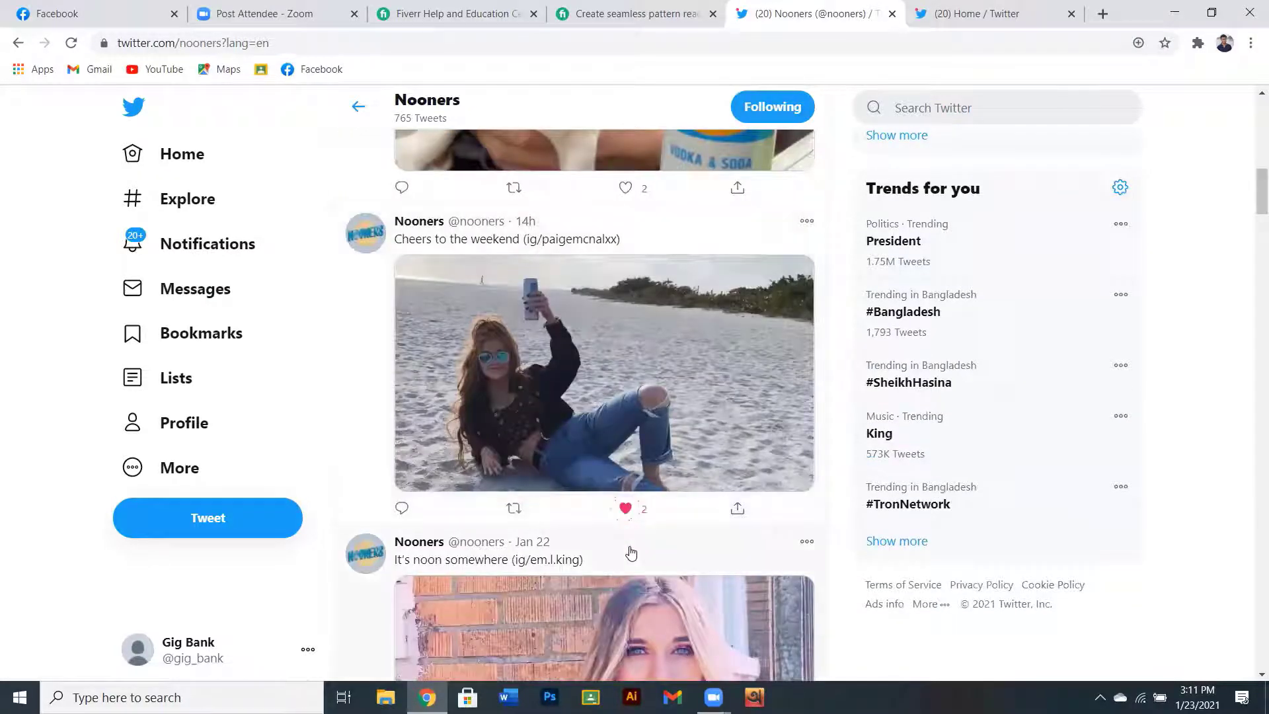
scroll(632, 555, down, 3)
scroll(629, 569, down, 1)
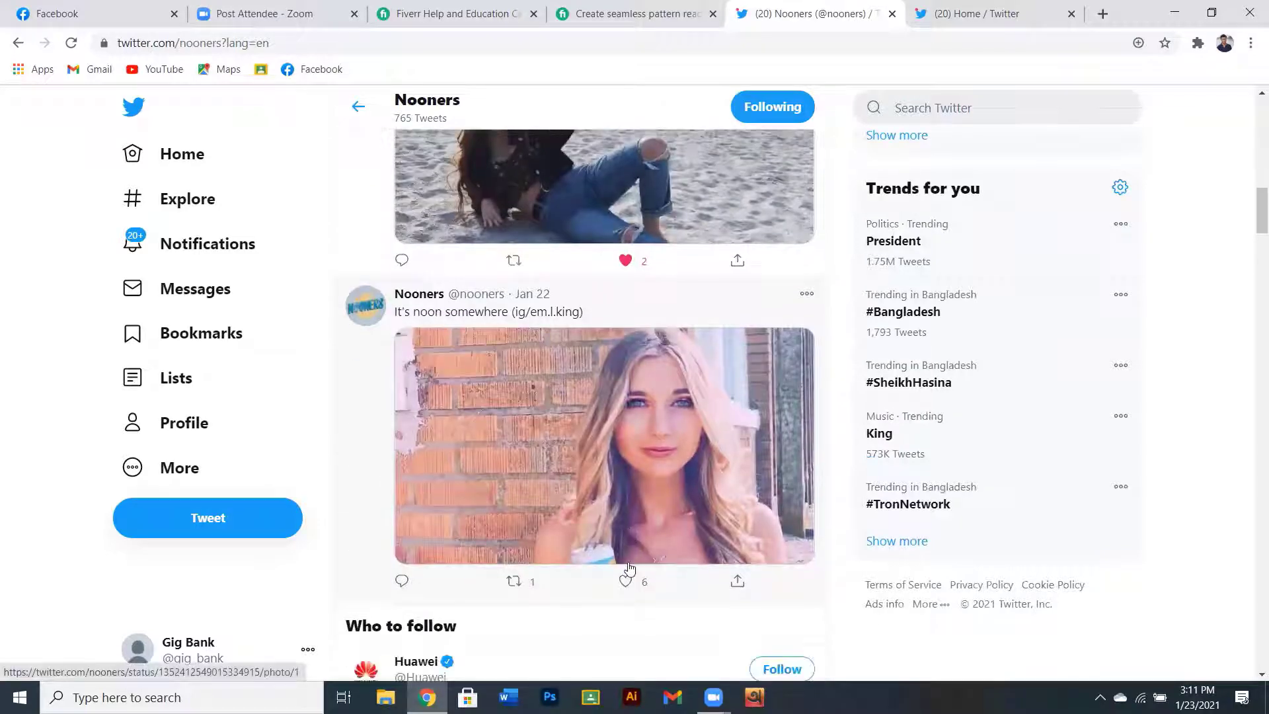
click(628, 572)
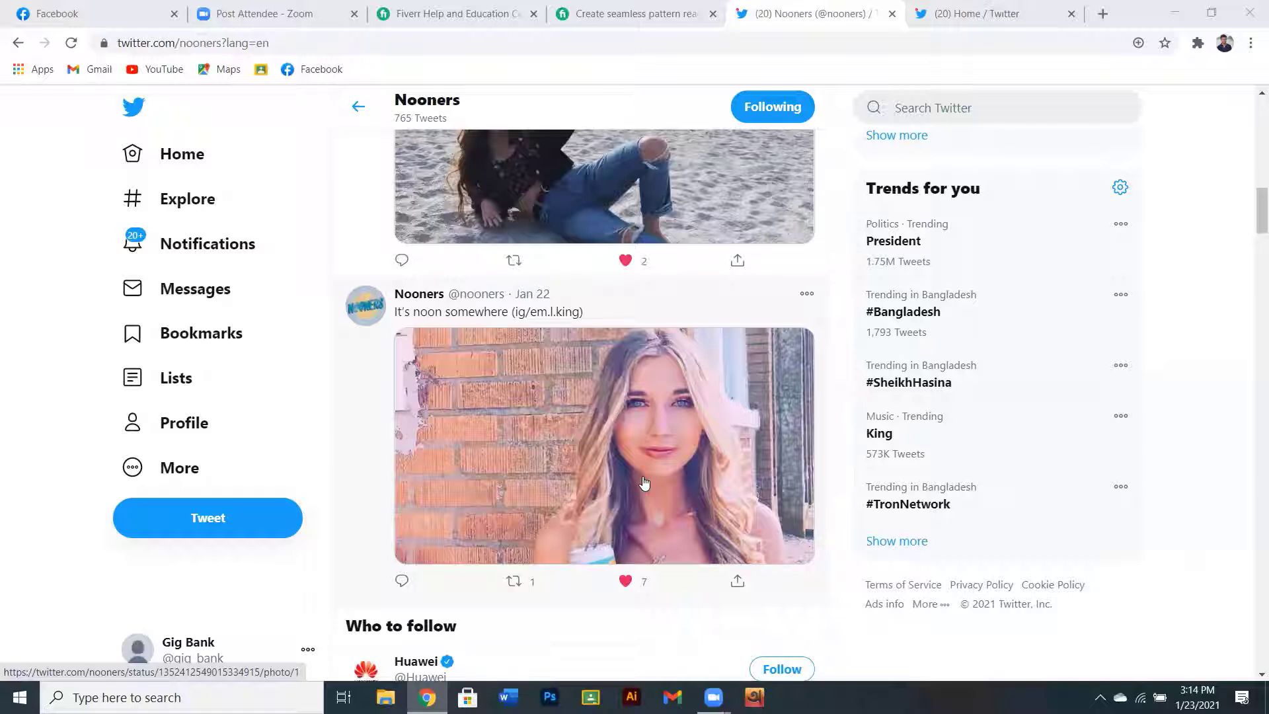
- Go to the Twitter home feed, start adding an image to a new tweet and browse to the GRAPHICS DESIGN (E:) drive
scroll(644, 483, up, 4)
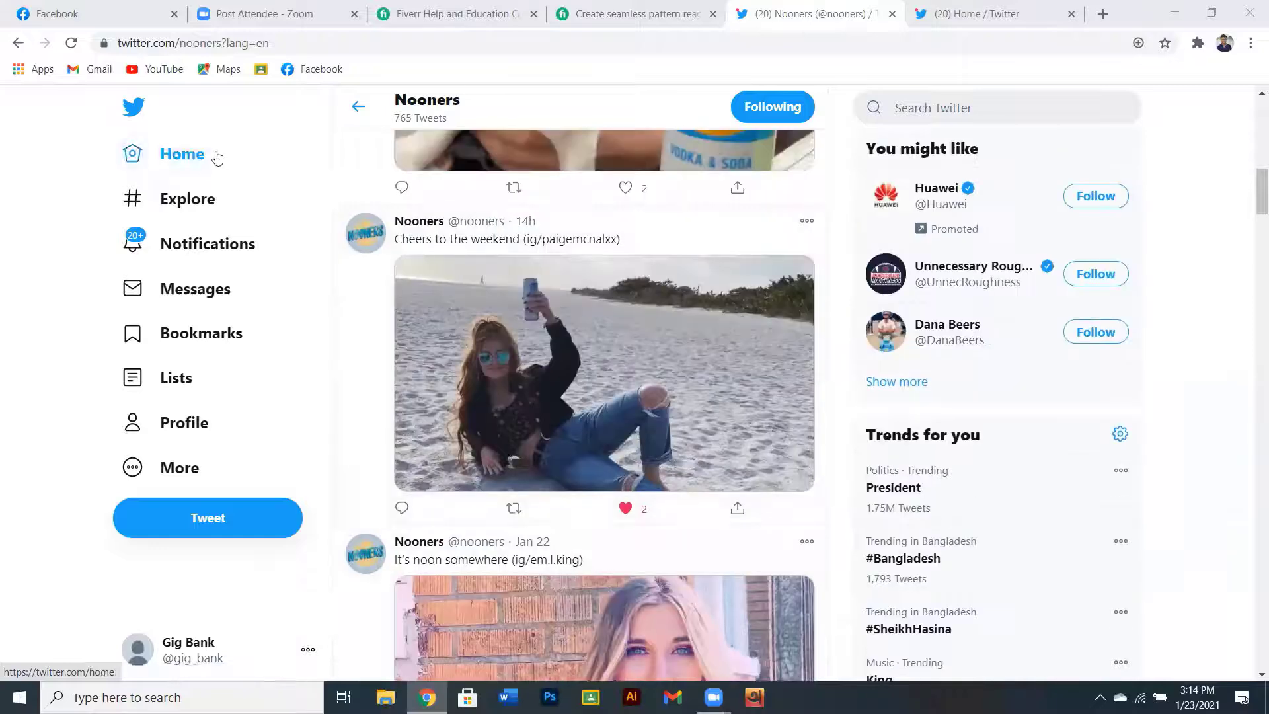
click(212, 156)
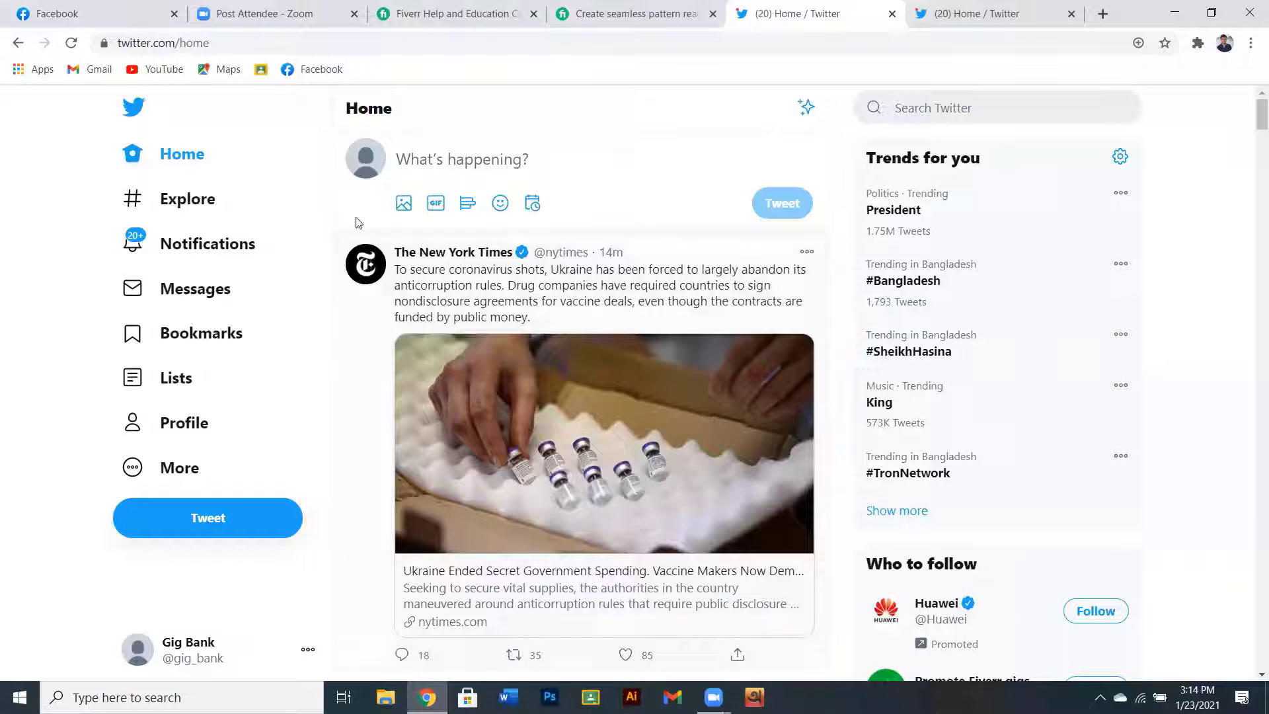
click(402, 205)
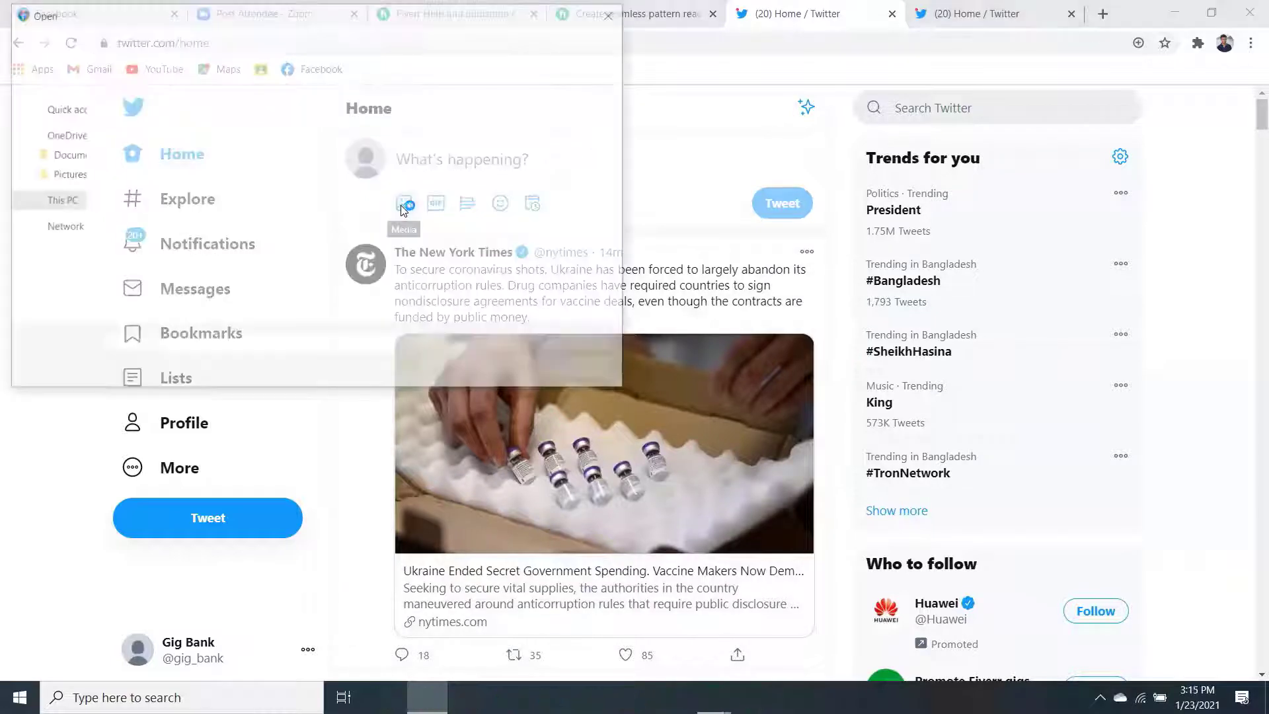
scroll(71, 248, down, 1)
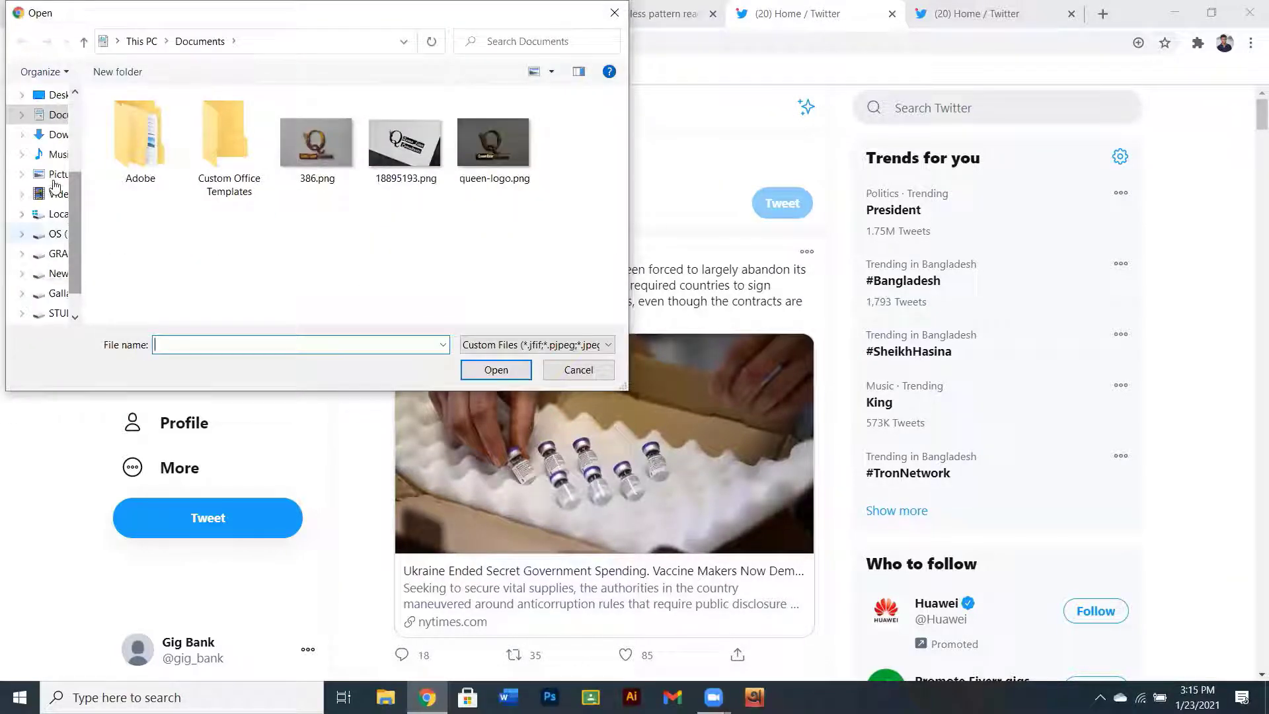
click(57, 175)
click(55, 194)
scroll(54, 205, down, 1)
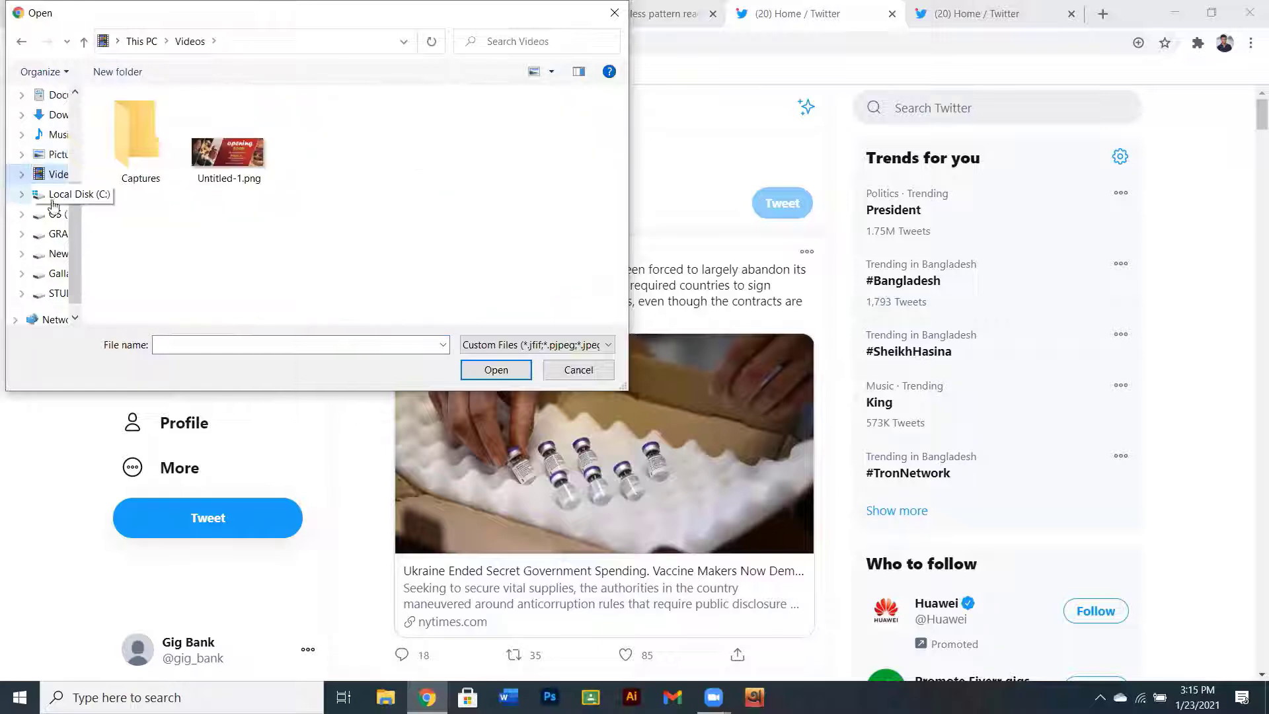
click(57, 242)
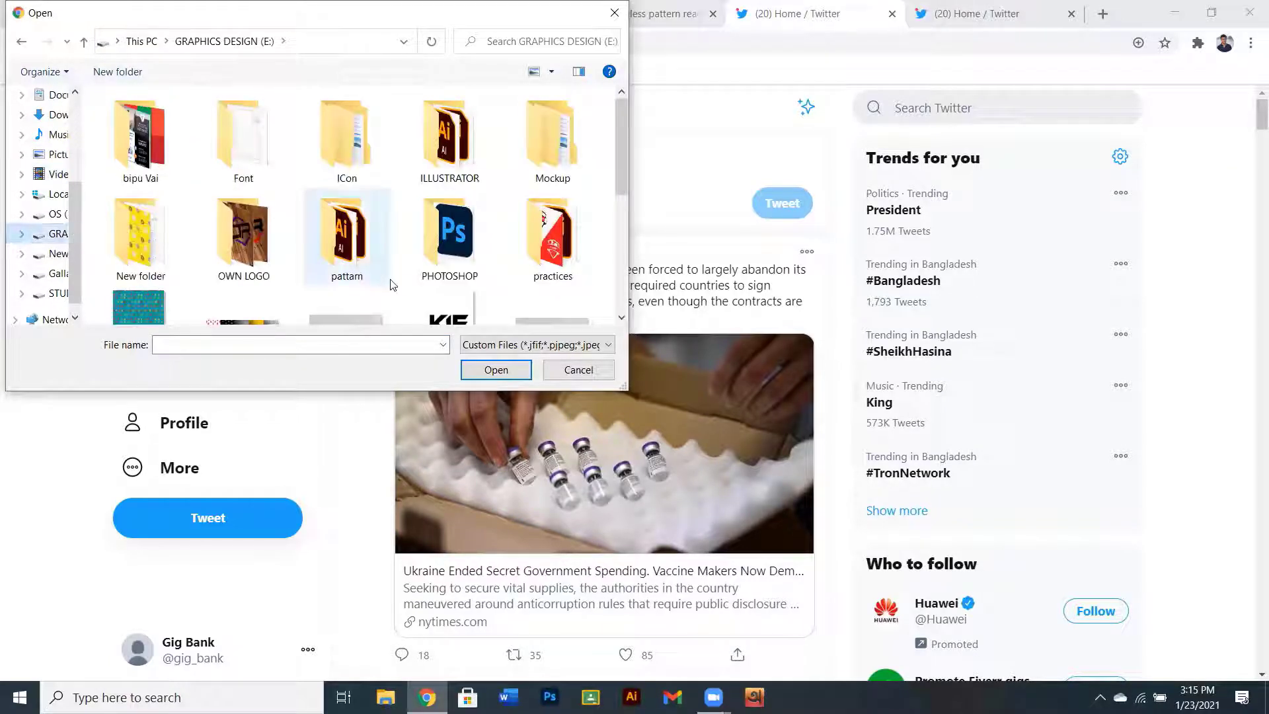
- Attach the image new-gig-1.png to the tweet
scroll(392, 287, down, 5)
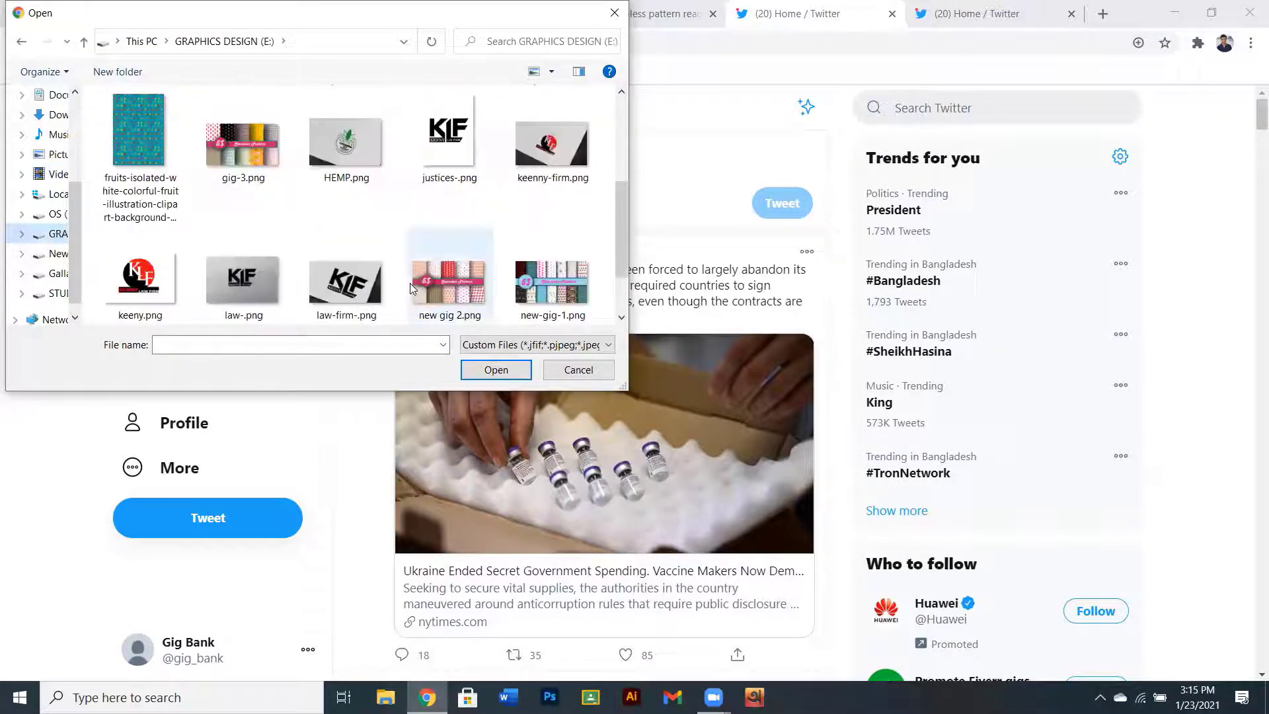
scroll(410, 284, down, 2)
click(468, 201)
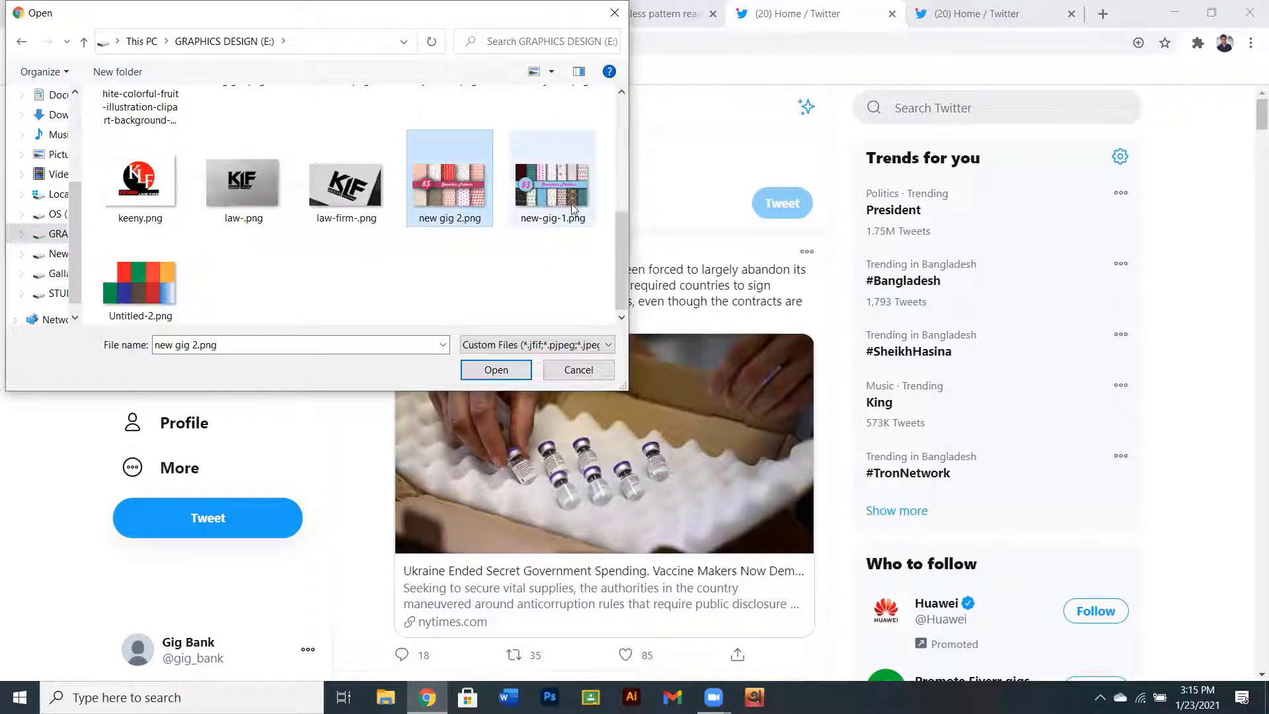
click(529, 198)
key(Tab)
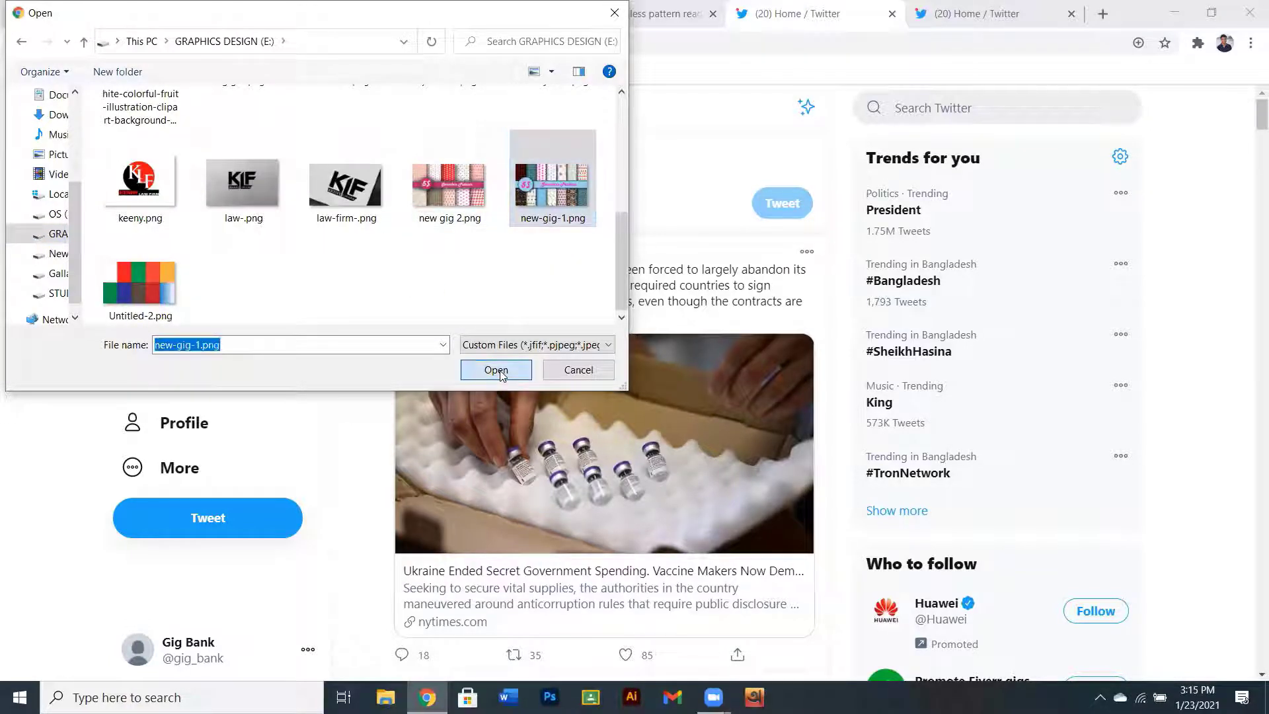
key(Return)
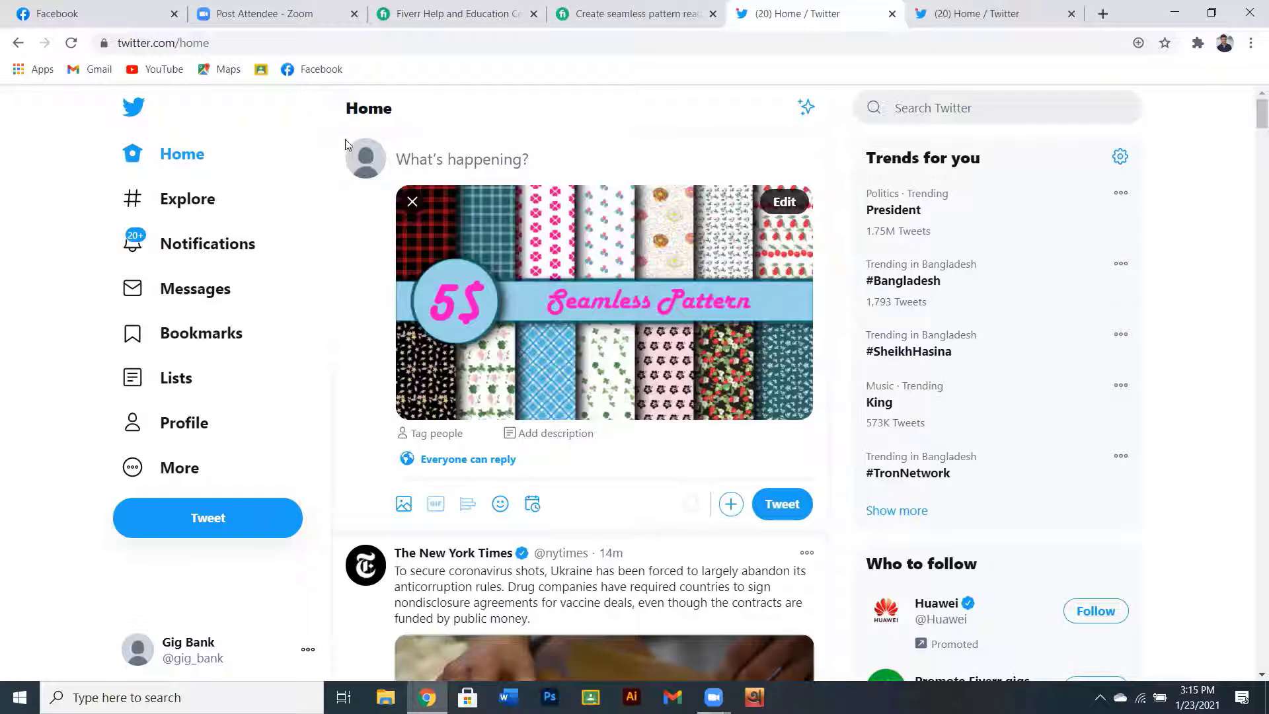
- Leave the tweet draft and close the Fiverr Help and Education Center page
click(425, 161)
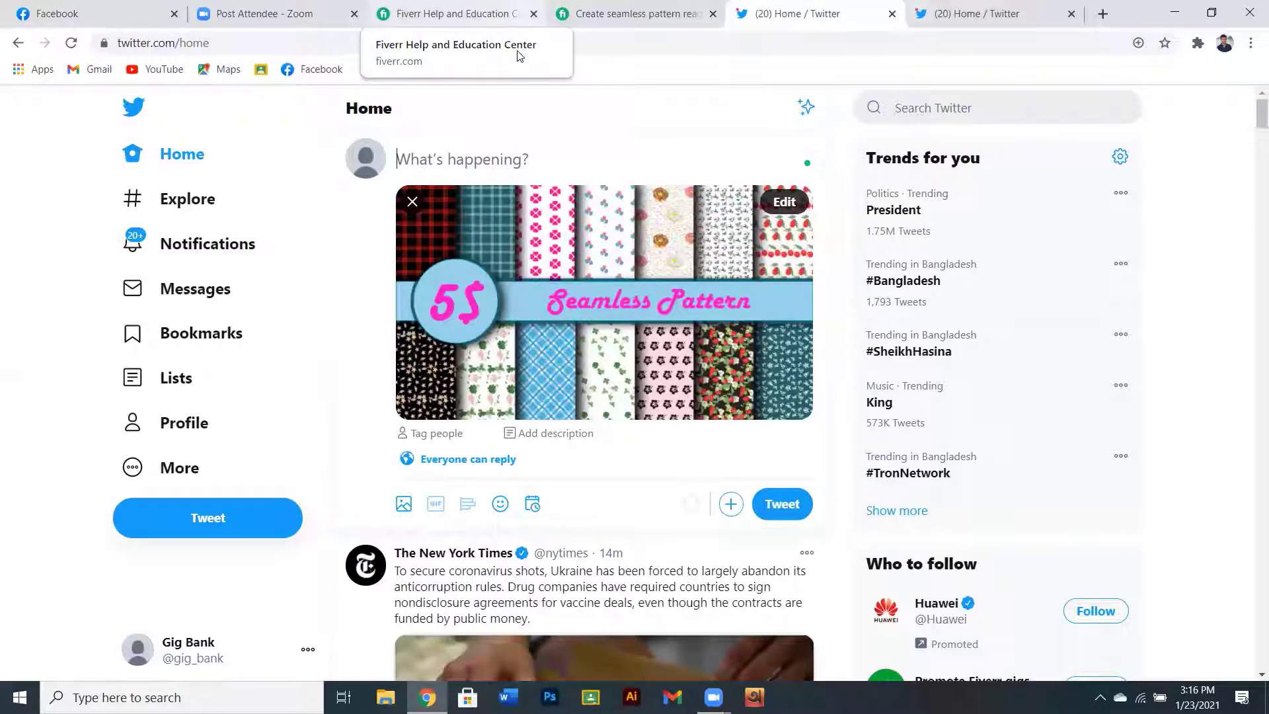
click(518, 15)
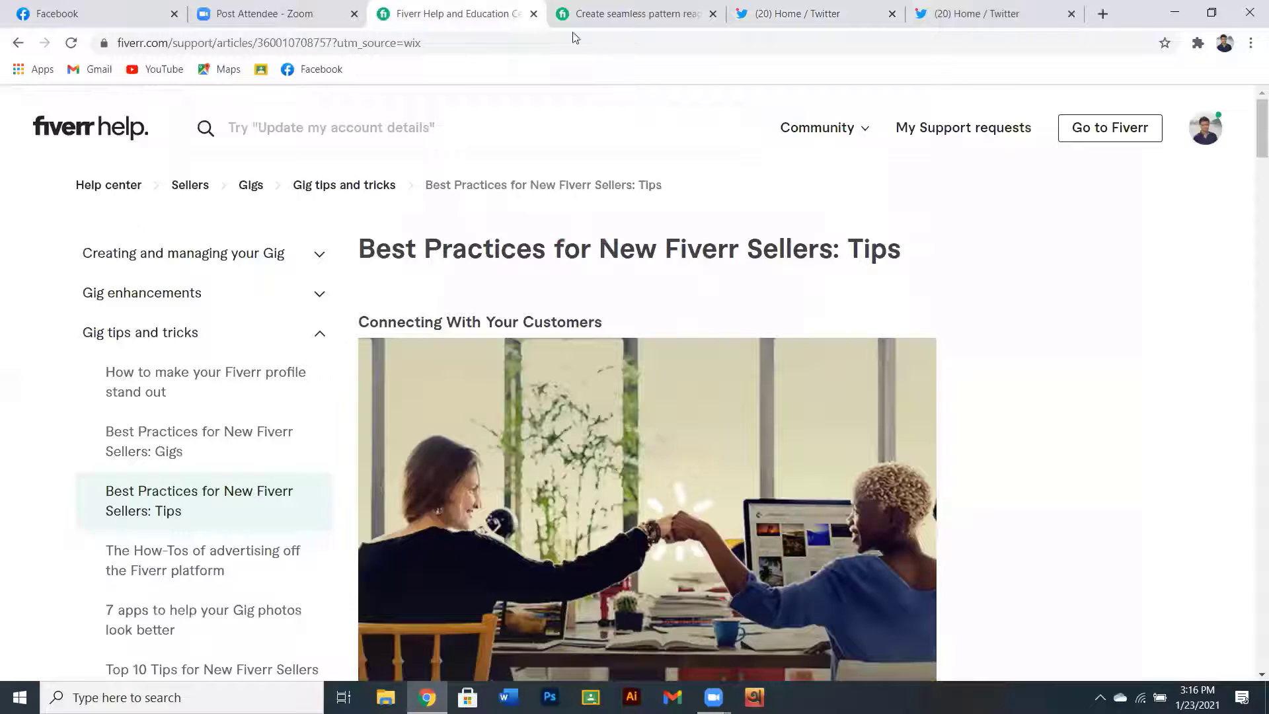
click(533, 14)
- Open your own Fiverr profile and its gig "I will make any kinds of seamless pattern for you"
scroll(499, 200, up, 20)
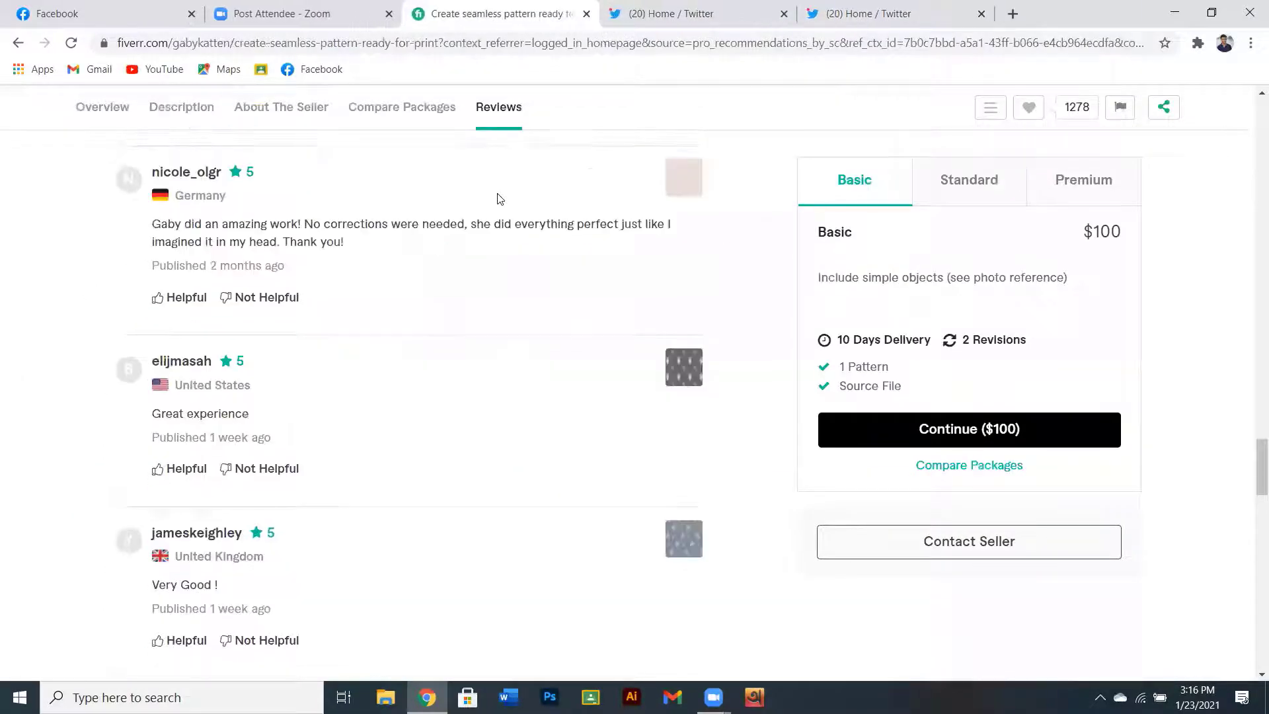
scroll(499, 202, up, 15)
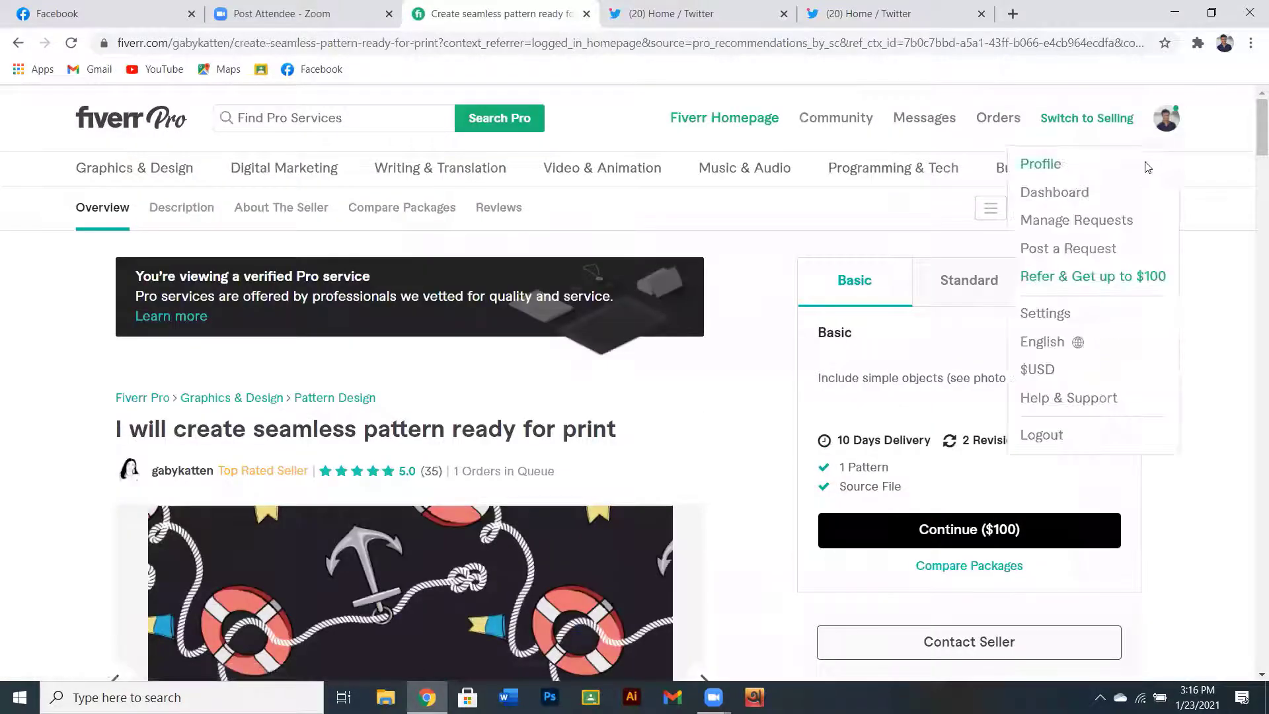
click(1148, 166)
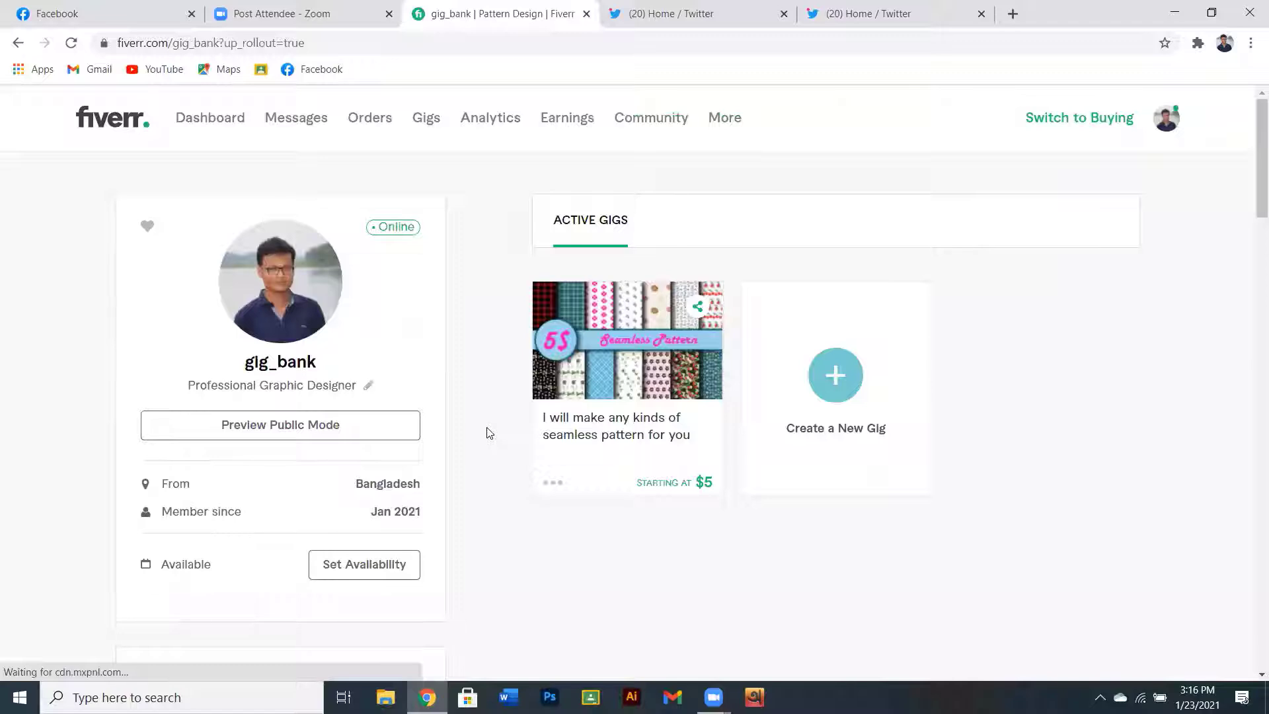
scroll(489, 433, down, 5)
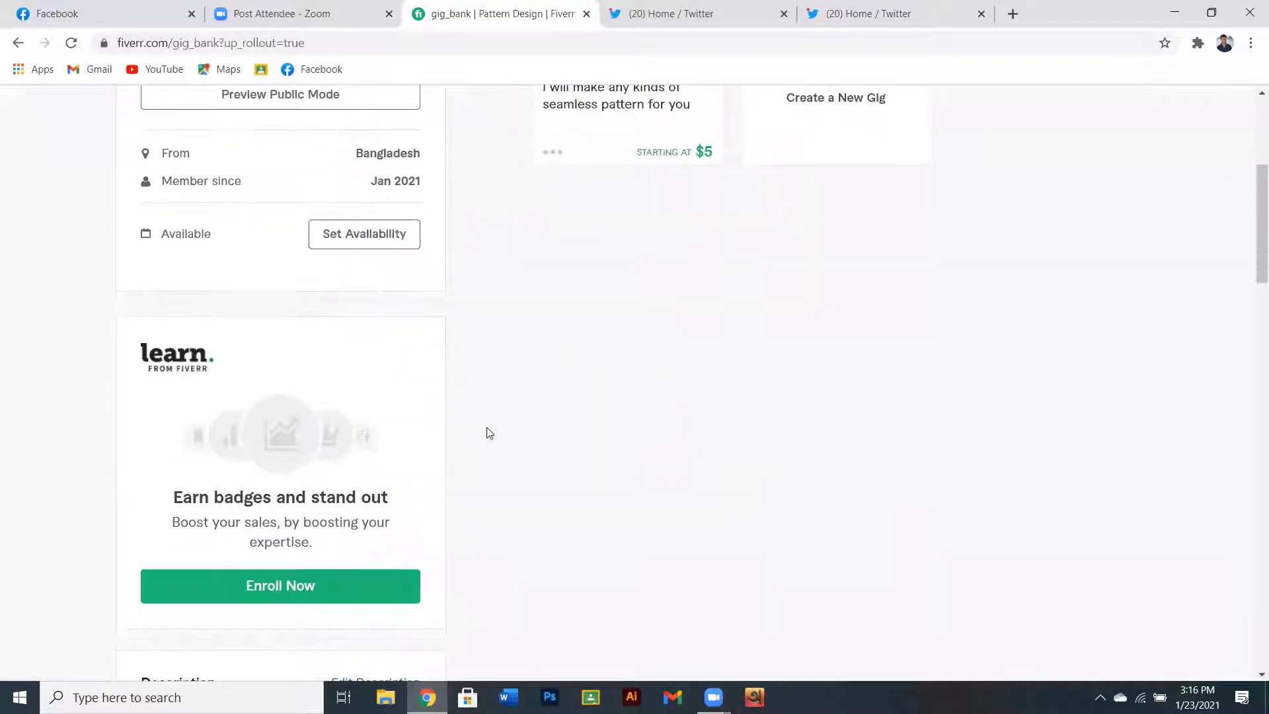
scroll(489, 429, up, 5)
click(622, 421)
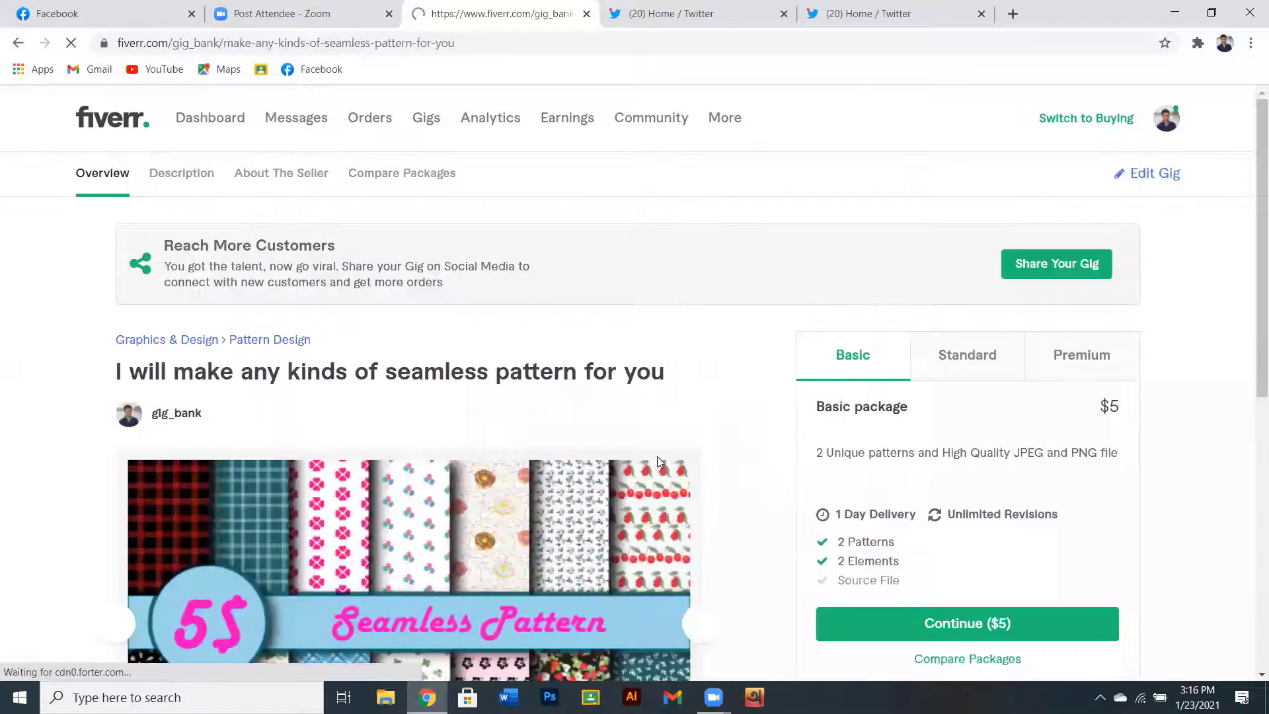
- Copy the gig description text from "We can design any kind of pattern for you" through "give the best service"
scroll(658, 462, down, 5)
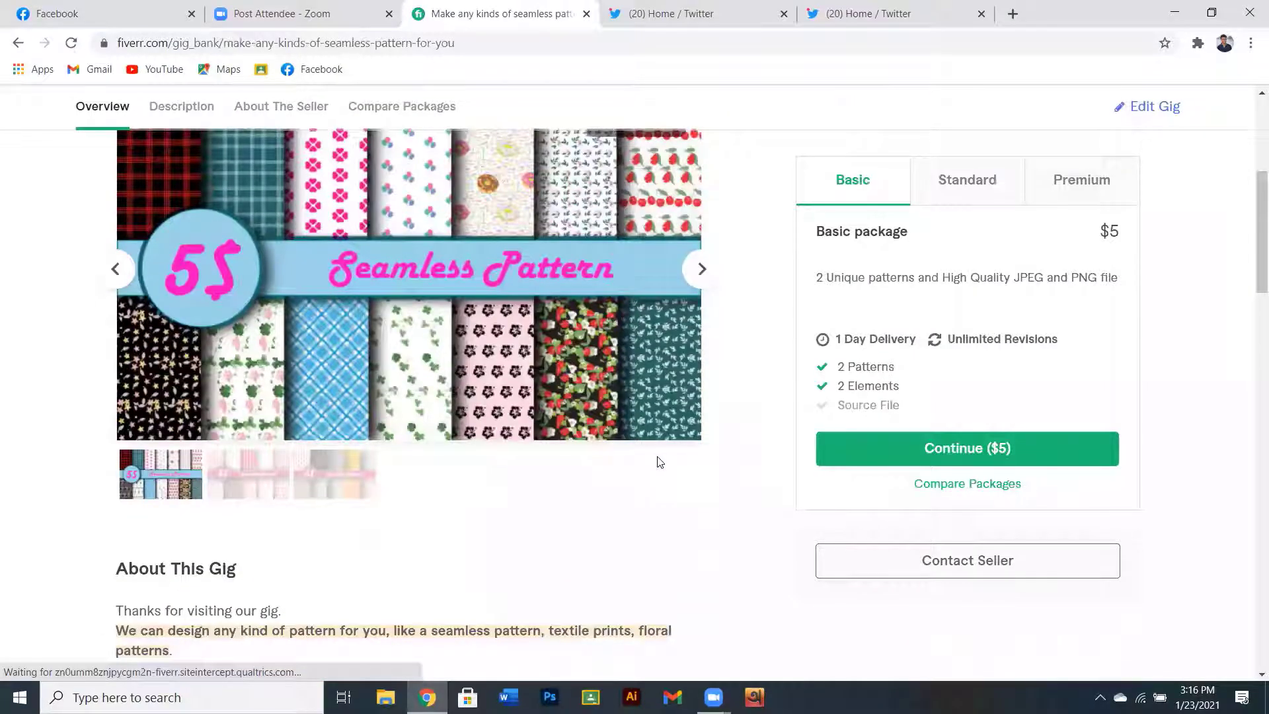
scroll(660, 461, down, 10)
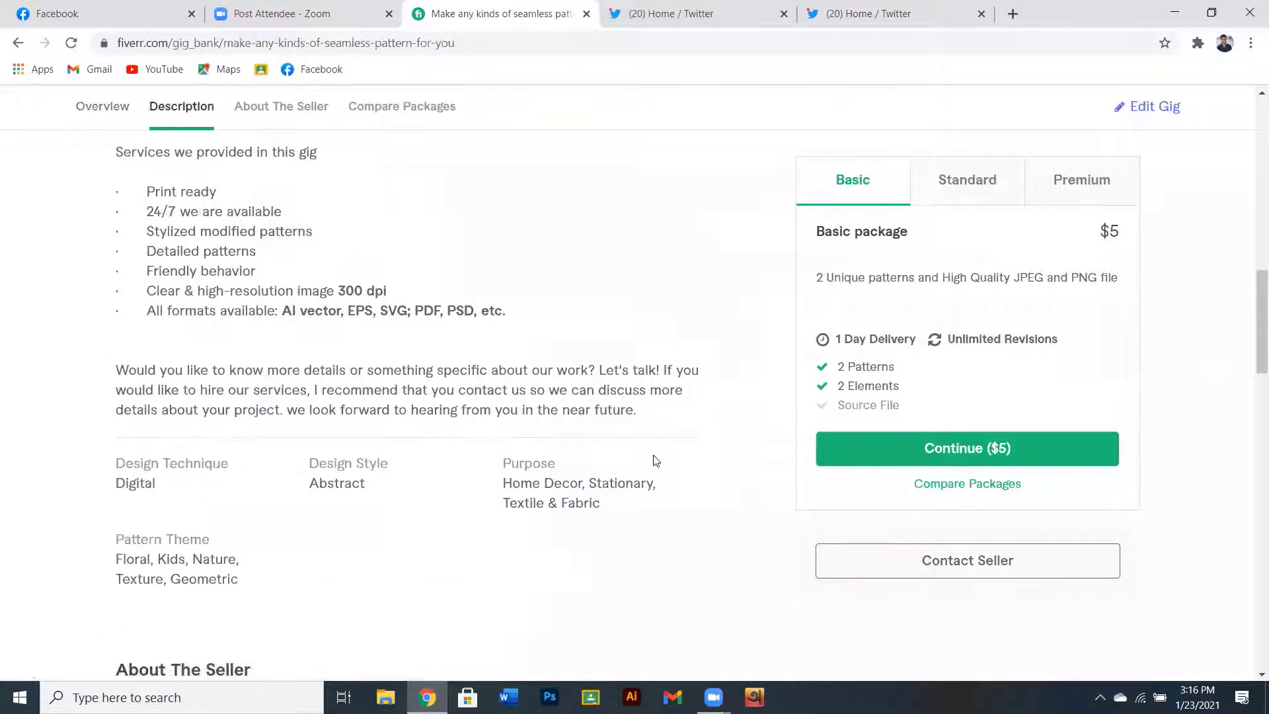
scroll(641, 462, up, 2)
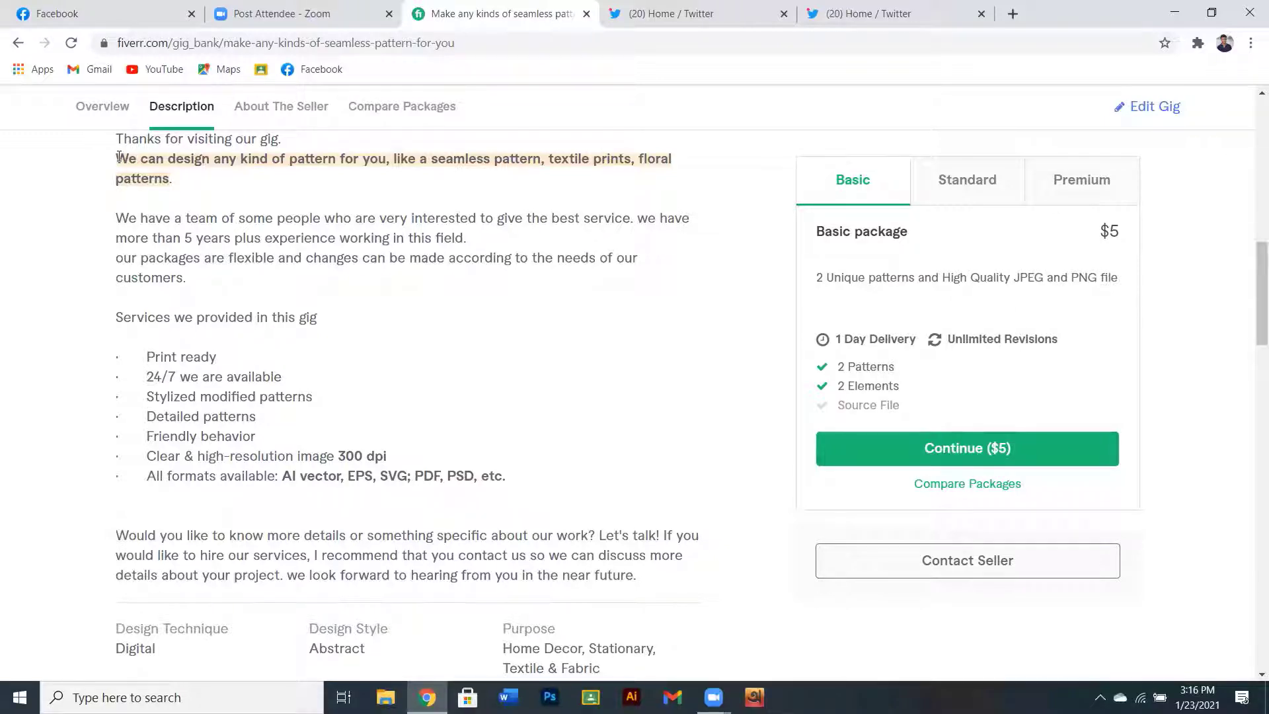
drag(118, 156, 629, 219)
right_click(596, 220)
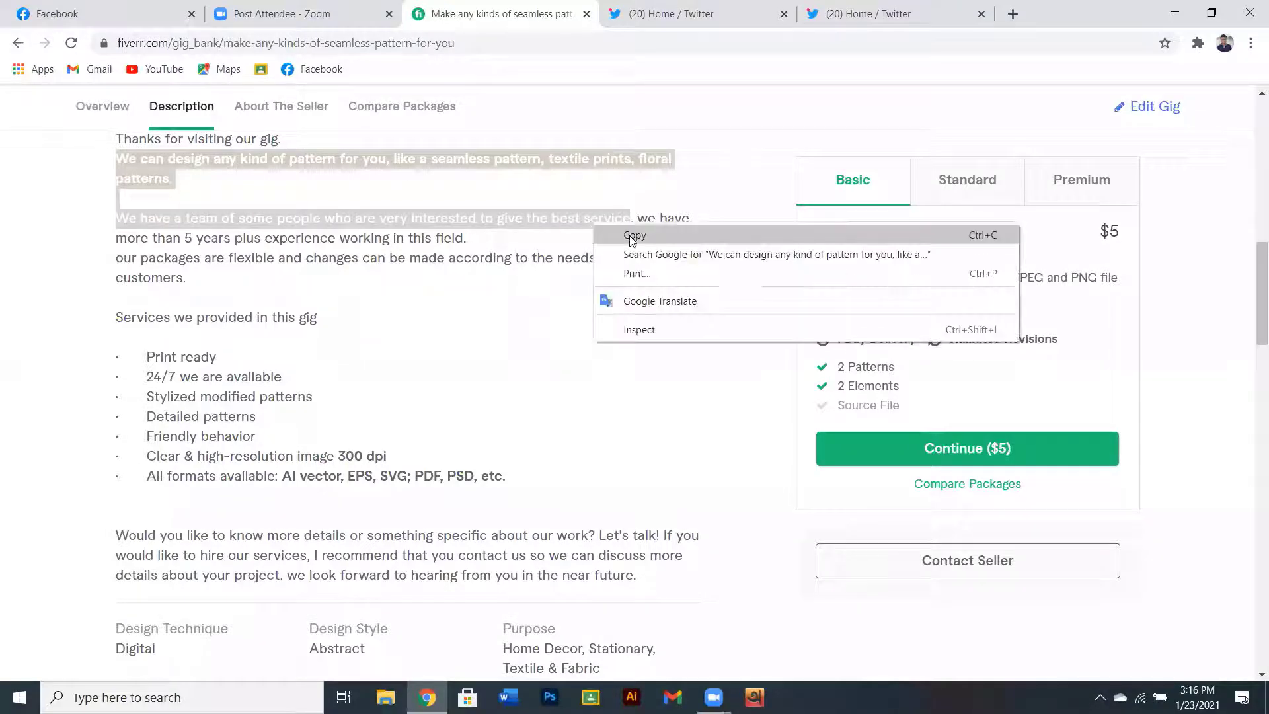
click(629, 235)
- Paste the copied description into a new tweet in the other Twitter tab and remove the line breaks between its two sentences
click(901, 18)
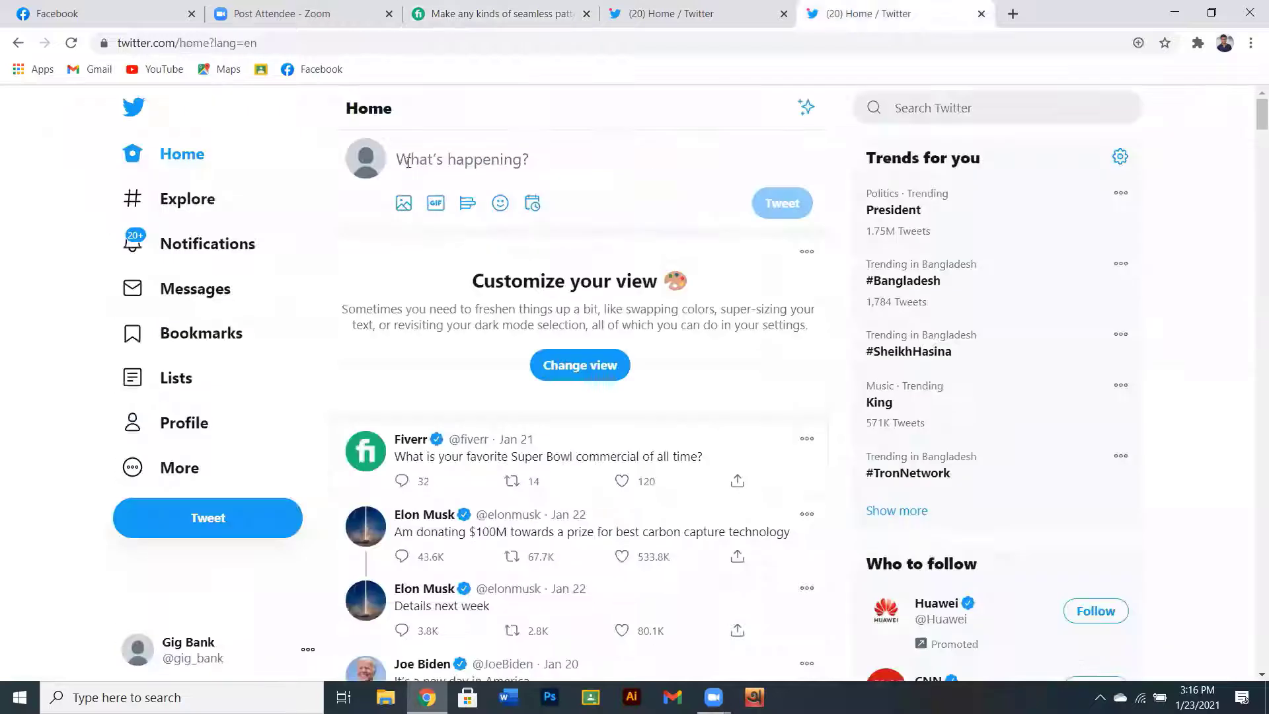
right_click(406, 165)
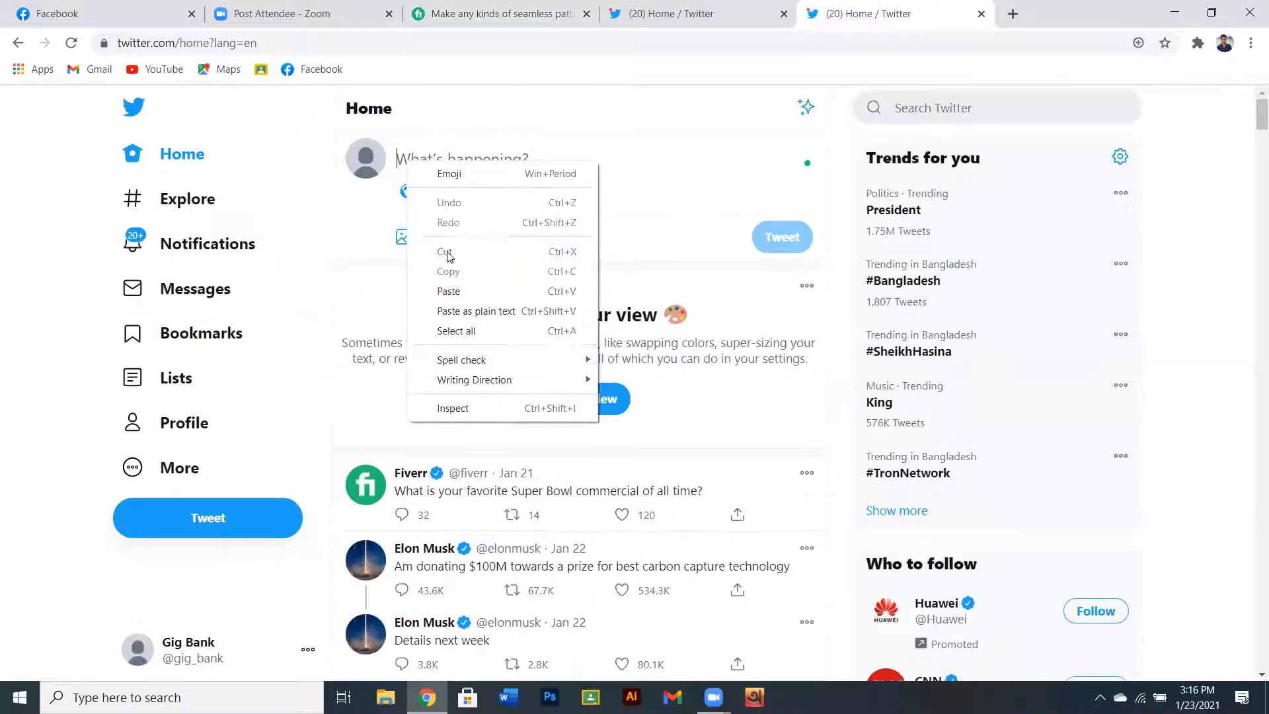
click(454, 291)
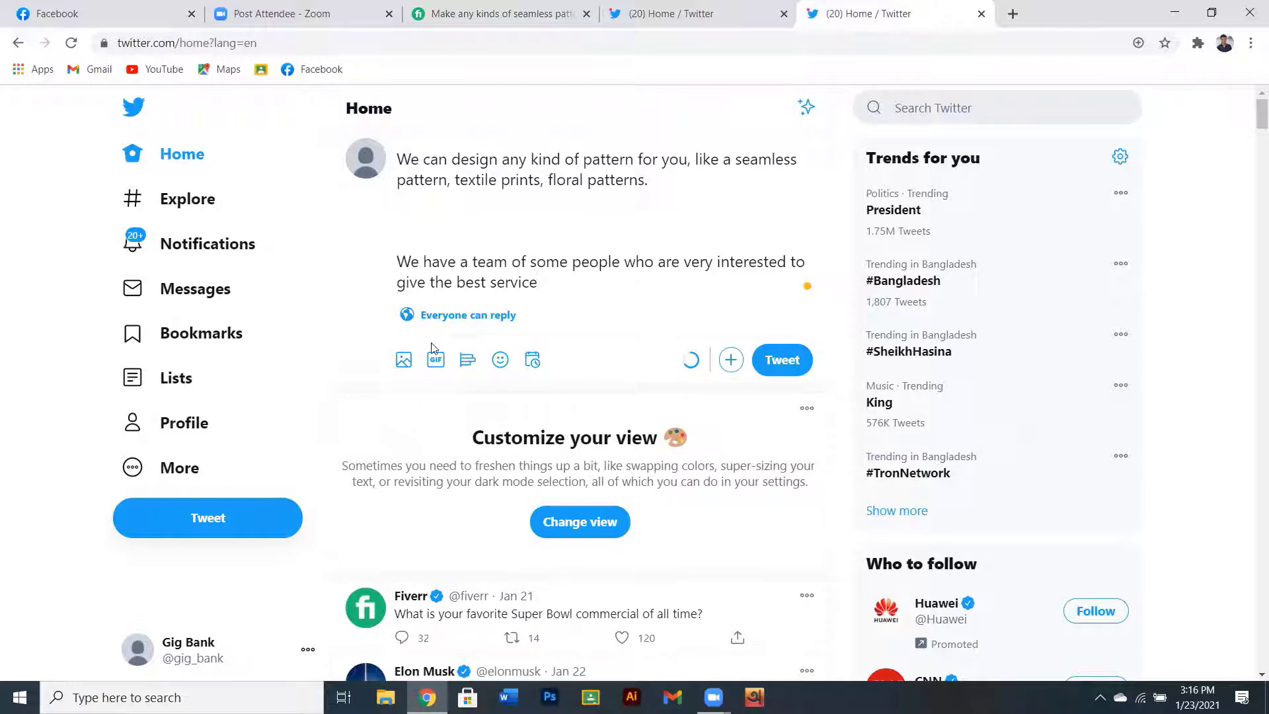
key(BackSpace)
key(BackSpace)
key(BackSpace)
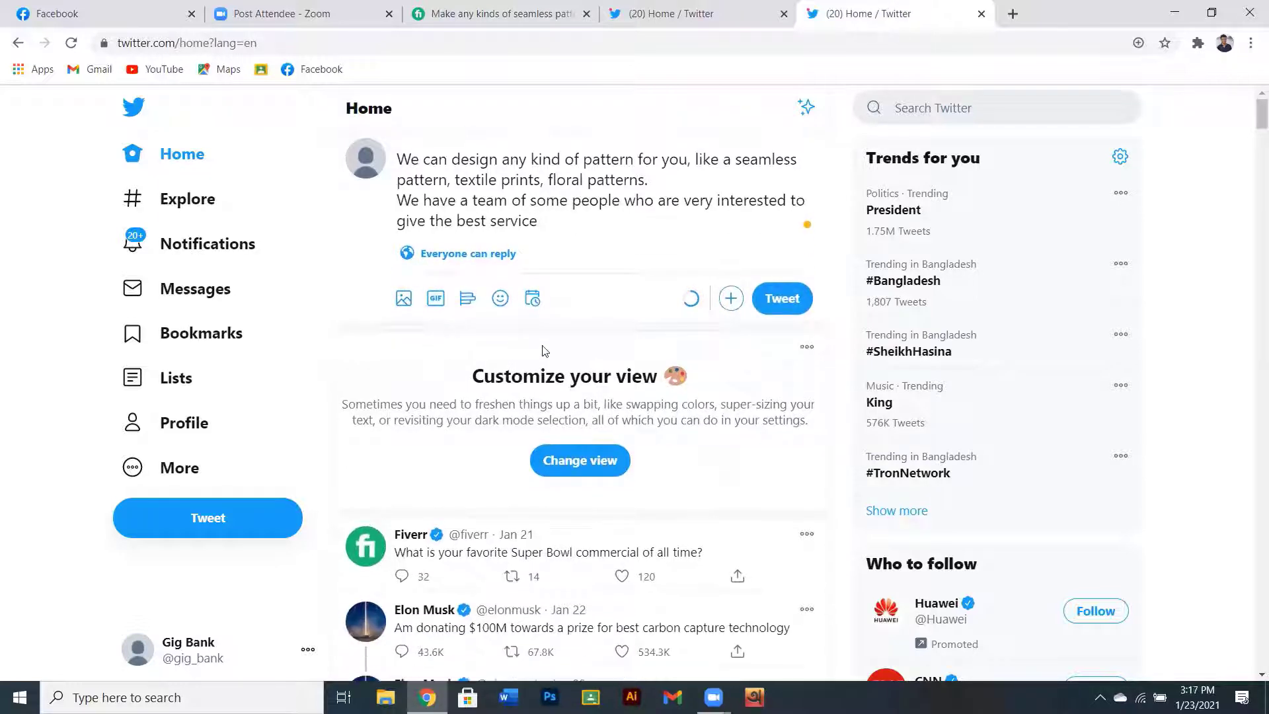
key(BackSpace)
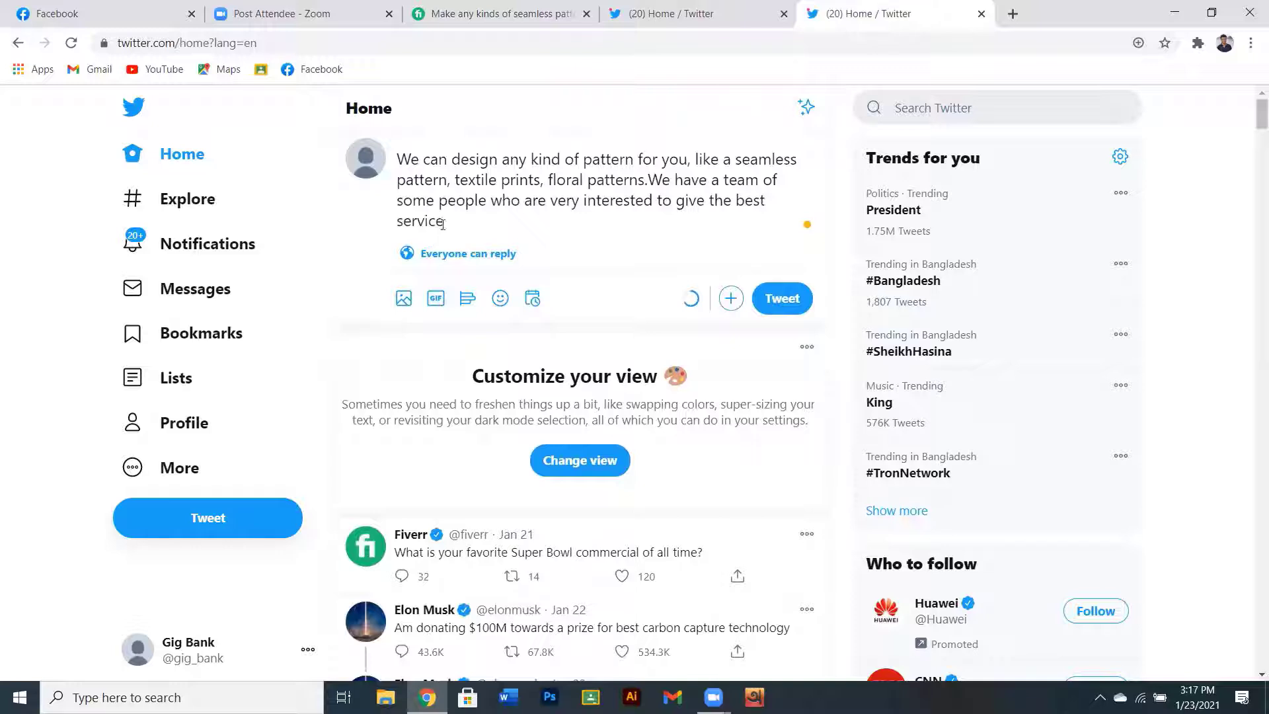
- End the tweet's last sentence with a period and add "ORDER NOW:" after it
text(.)
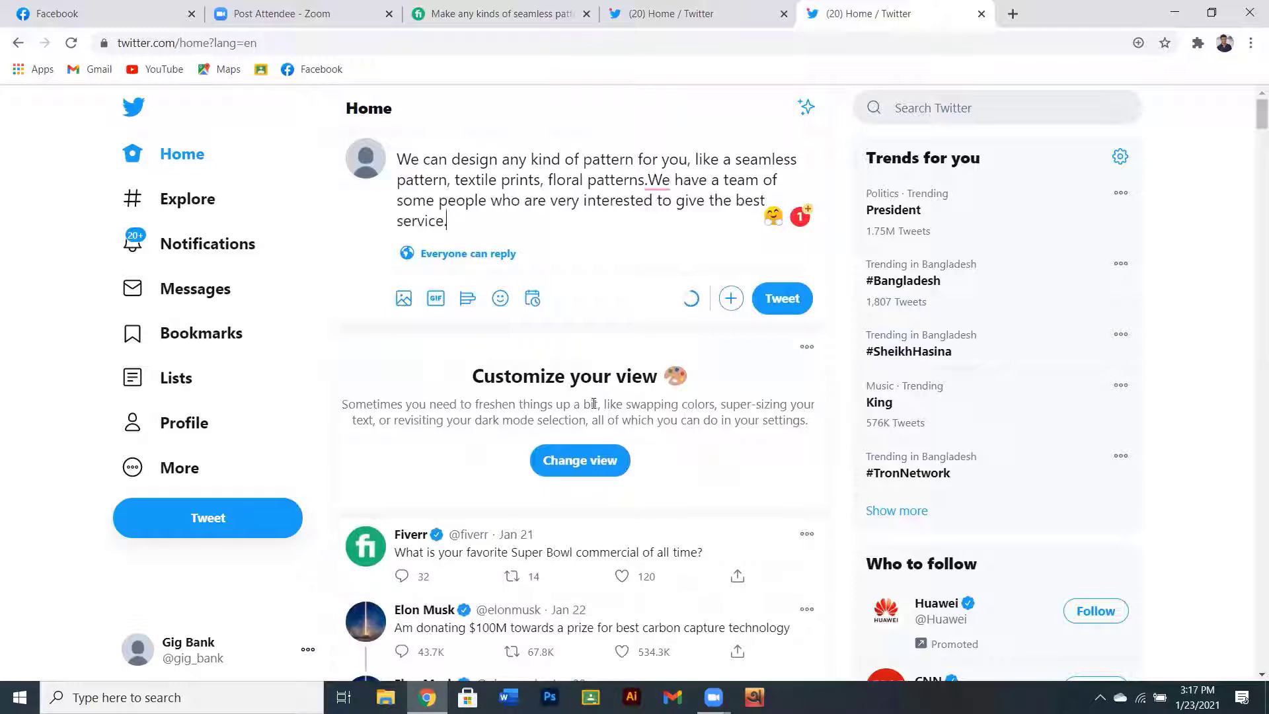
text(oder)
key(BackSpace)
key(BackSpace)
key(BackSpace)
key(BackSpace)
text(O)
text(DER NOW)
click(476, 220)
key(BackSpace)
text(RD)
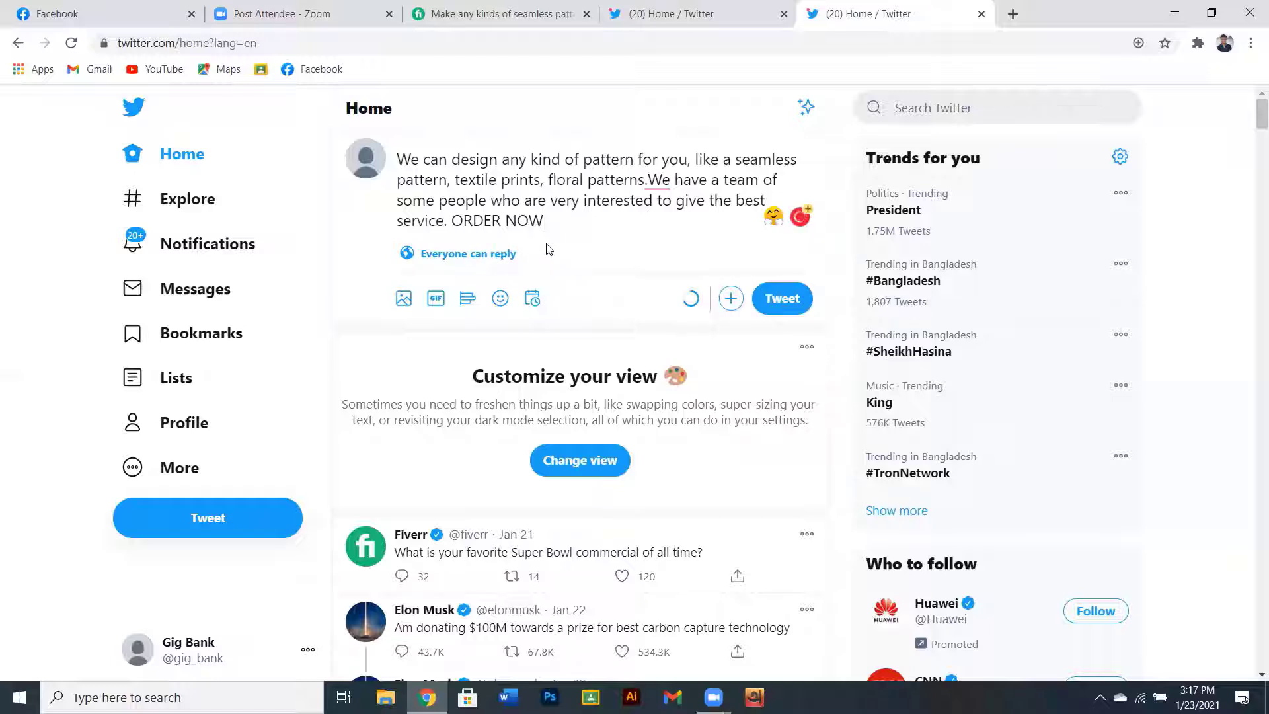
text(:)
- Copy the share link of the seamless pattern gig on Fiverr and return to the Twitter draft with the attached image
click(538, 14)
scroll(615, 262, up, 5)
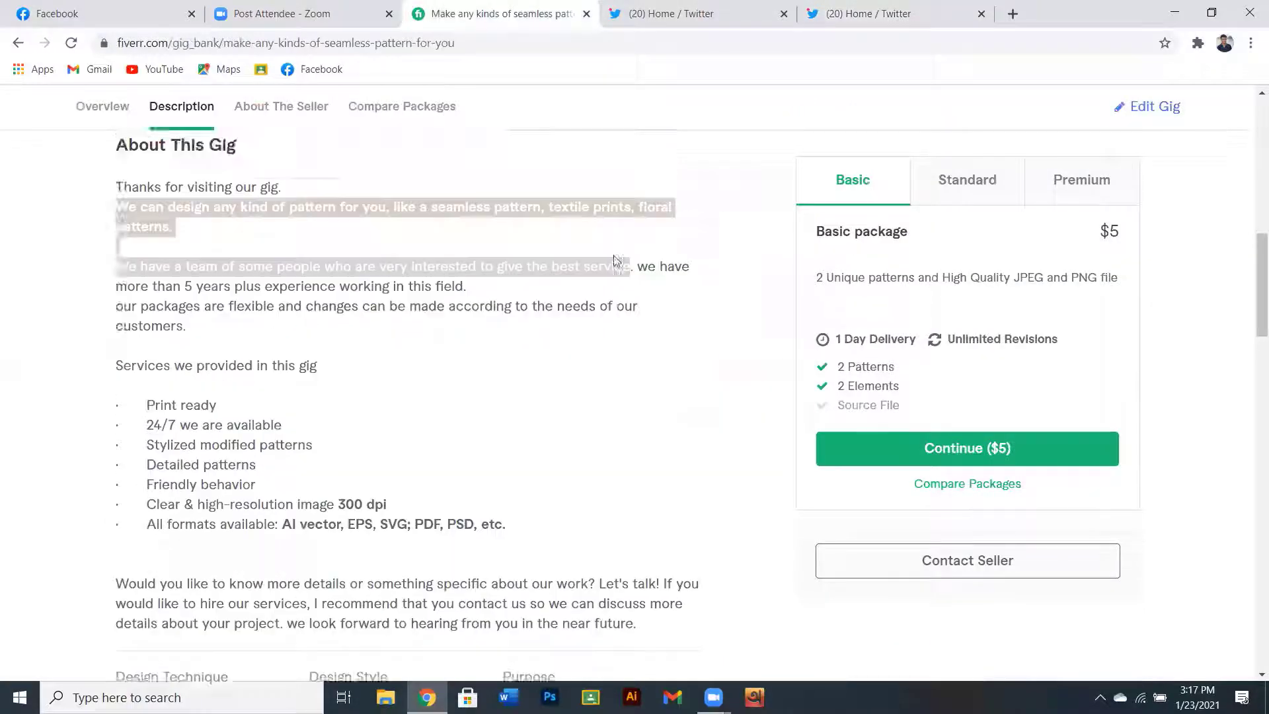
scroll(615, 262, up, 2)
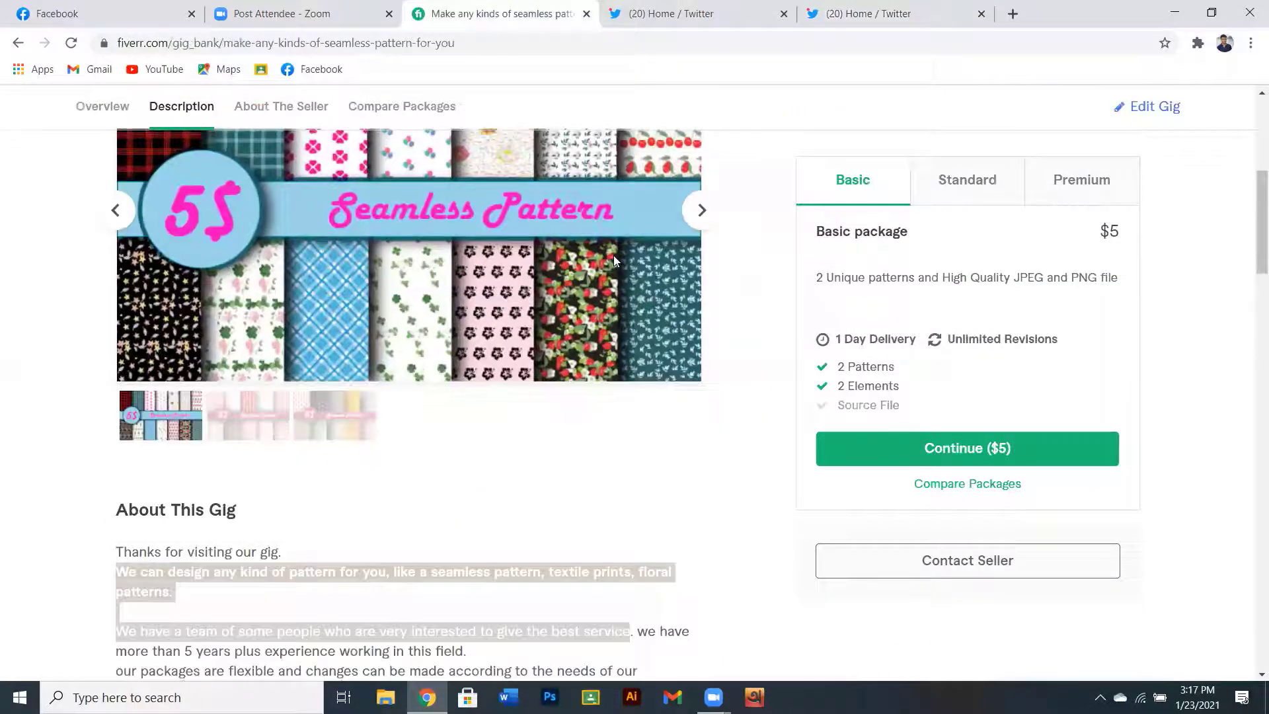
scroll(614, 255, up, 6)
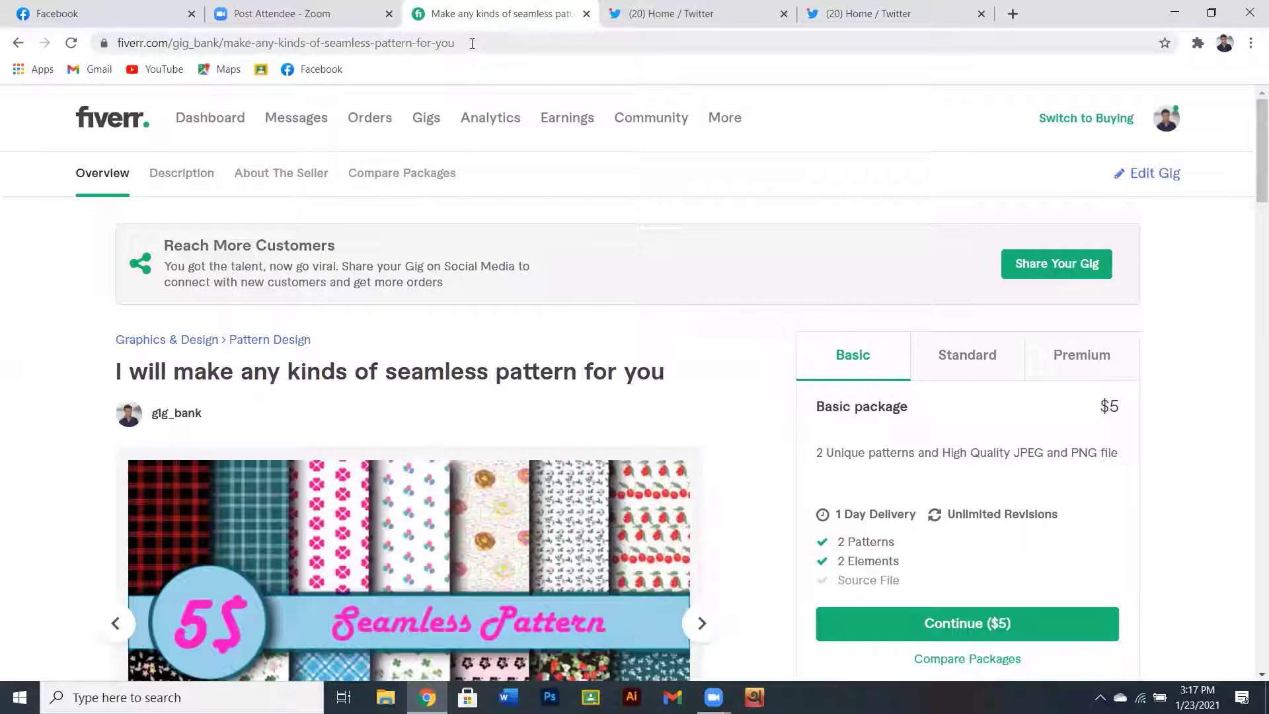
drag(472, 43, 310, 44)
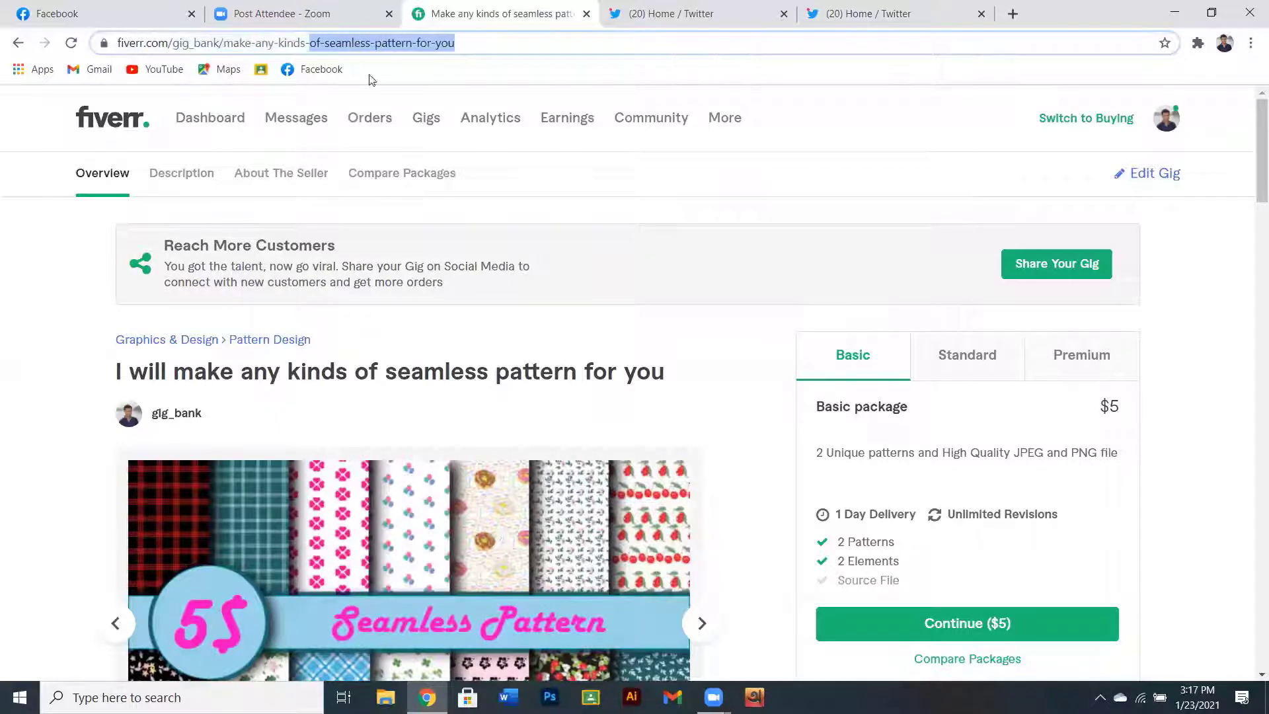
click(1035, 263)
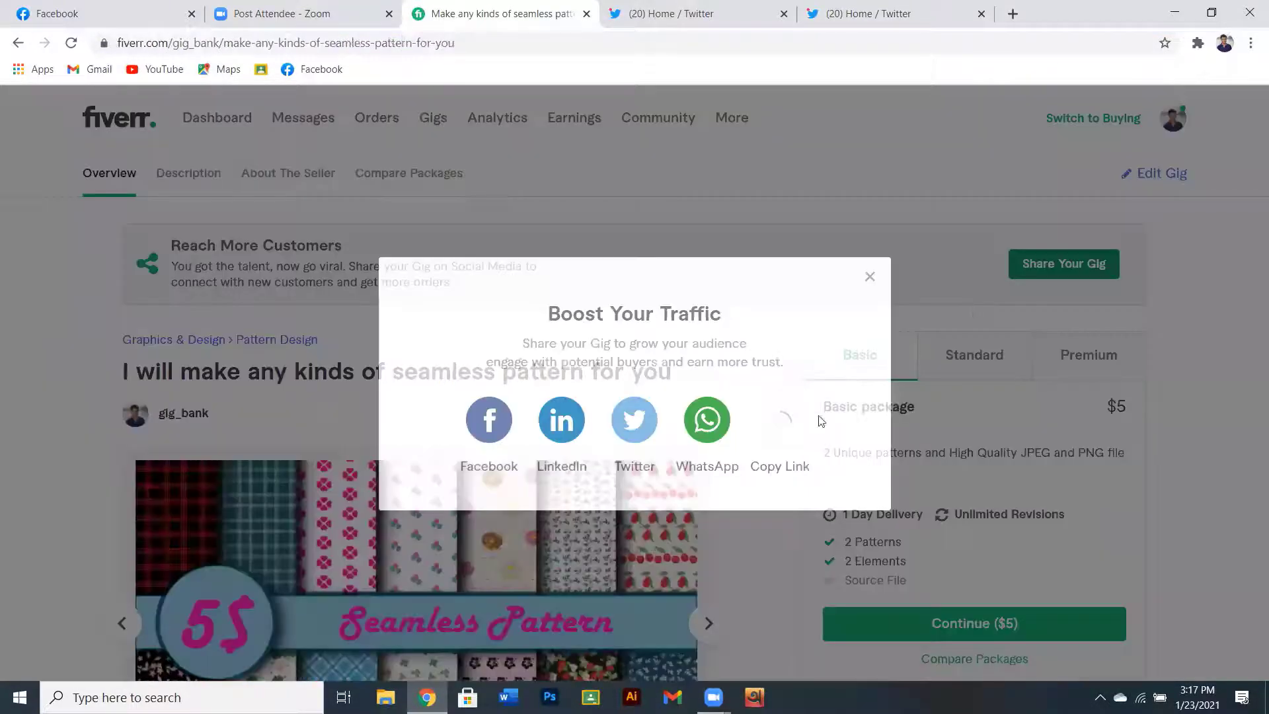
click(780, 419)
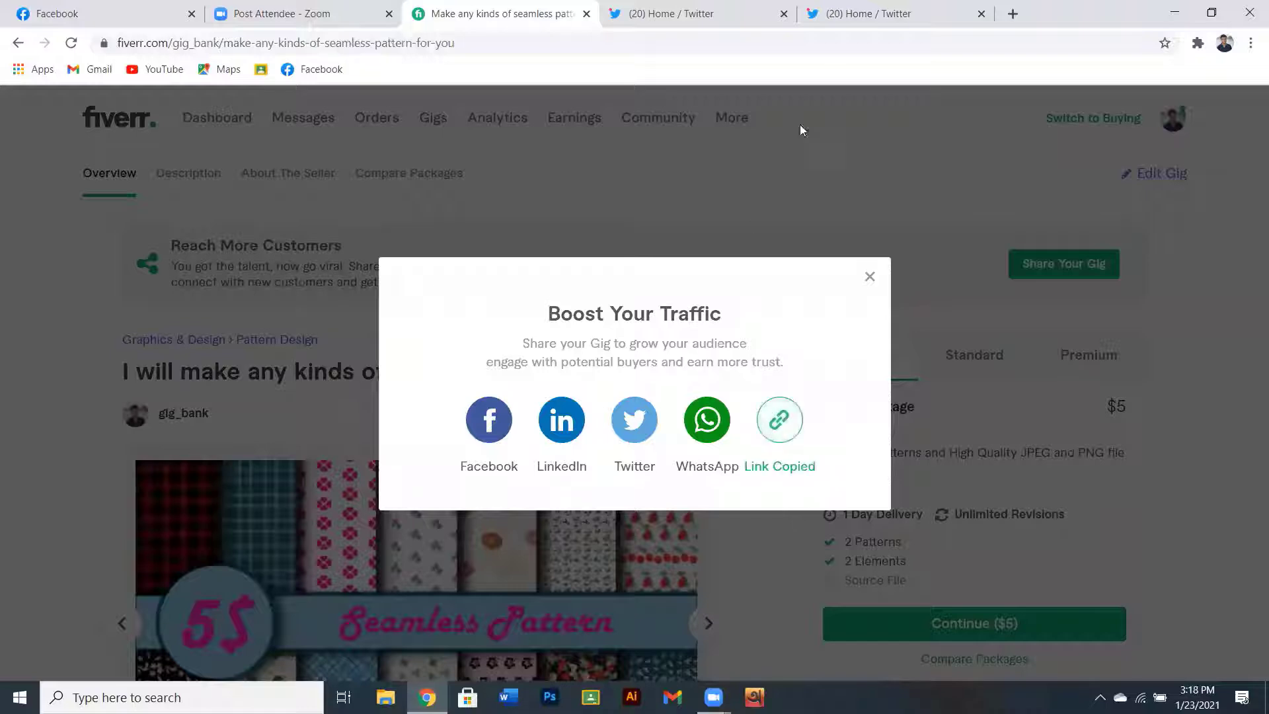
click(721, 22)
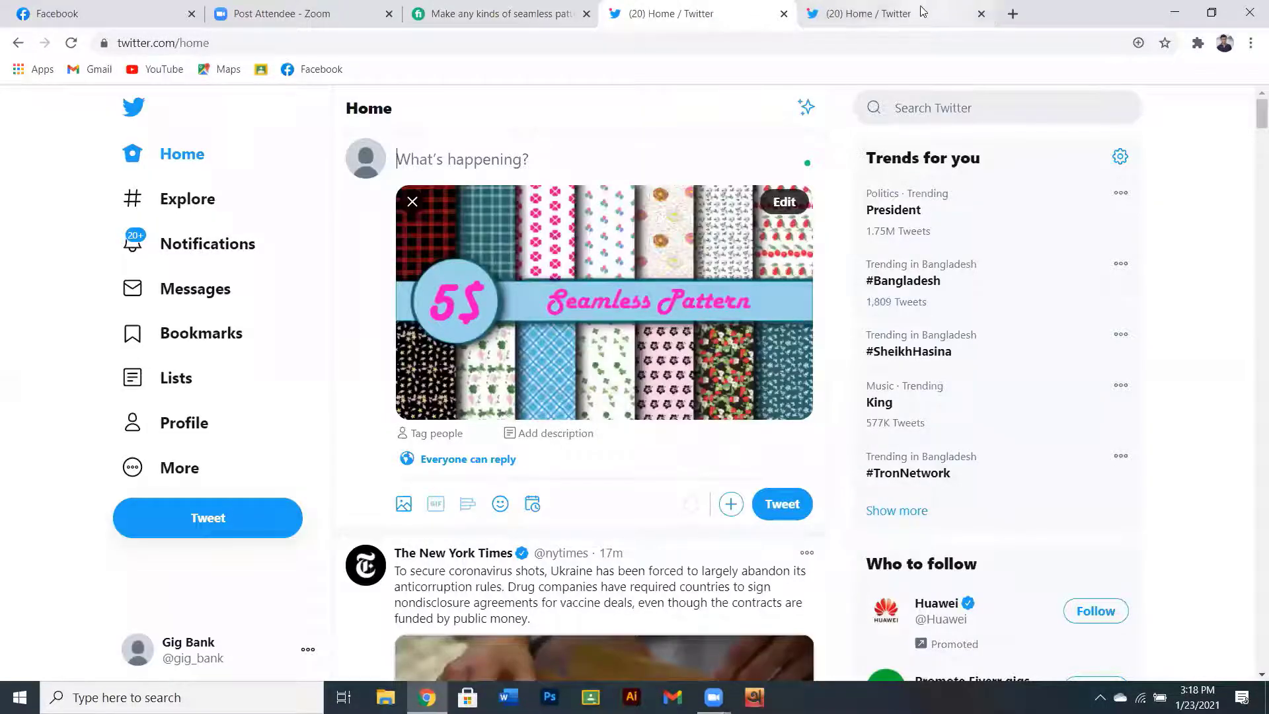
- Paste the copied gig share link directly after "ORDER NOW:" in the tweet draft that holds the description text
click(924, 11)
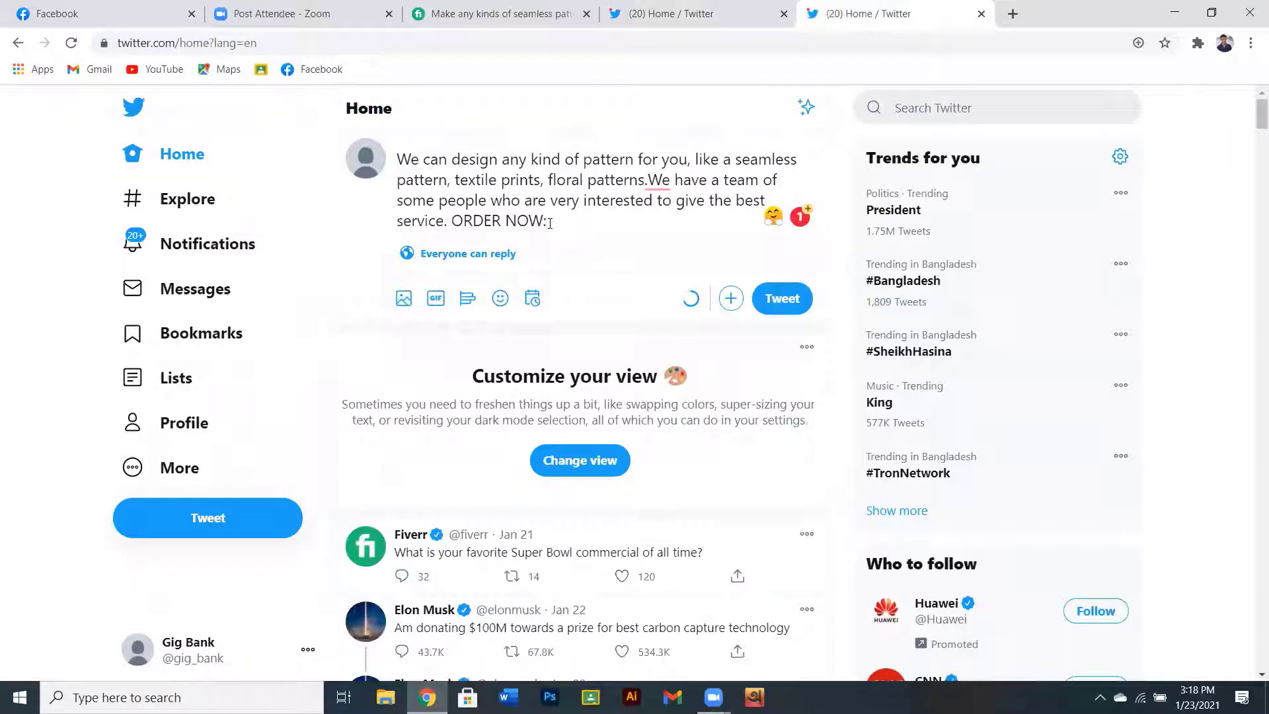
right_click(549, 223)
click(607, 352)
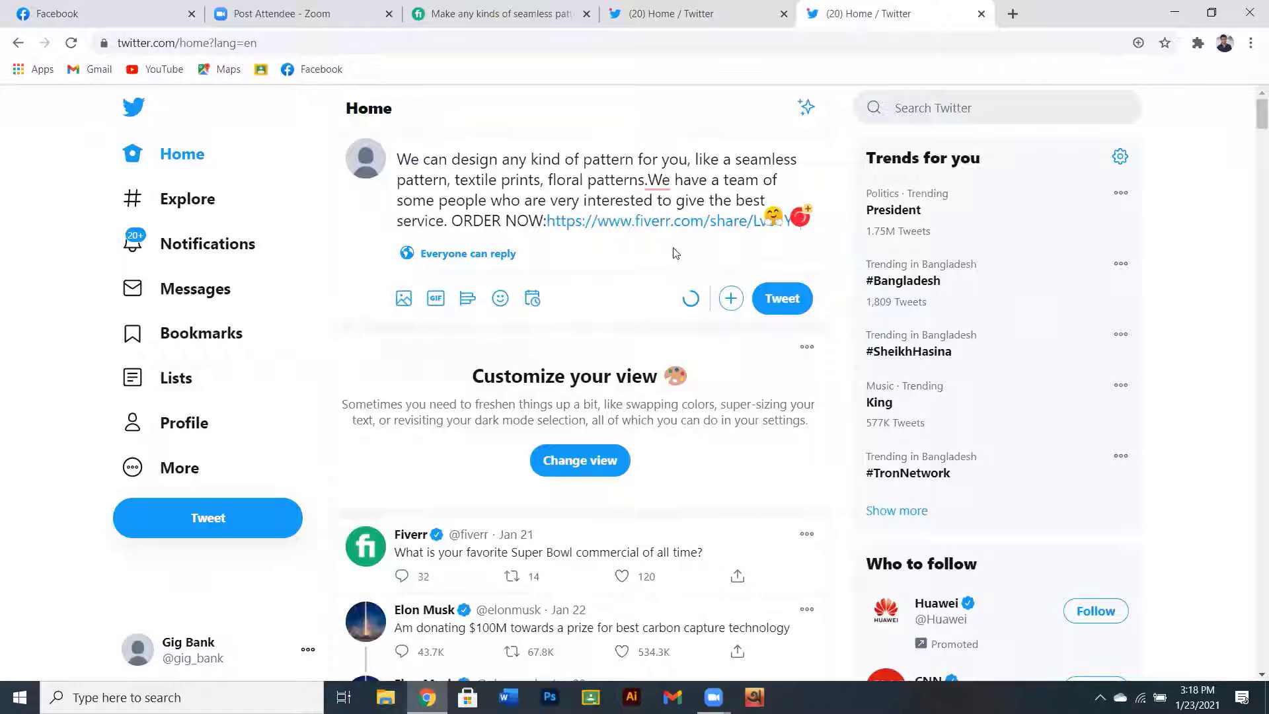
- Remove the attached image from the other Twitter draft without text and close that tab
click(736, 9)
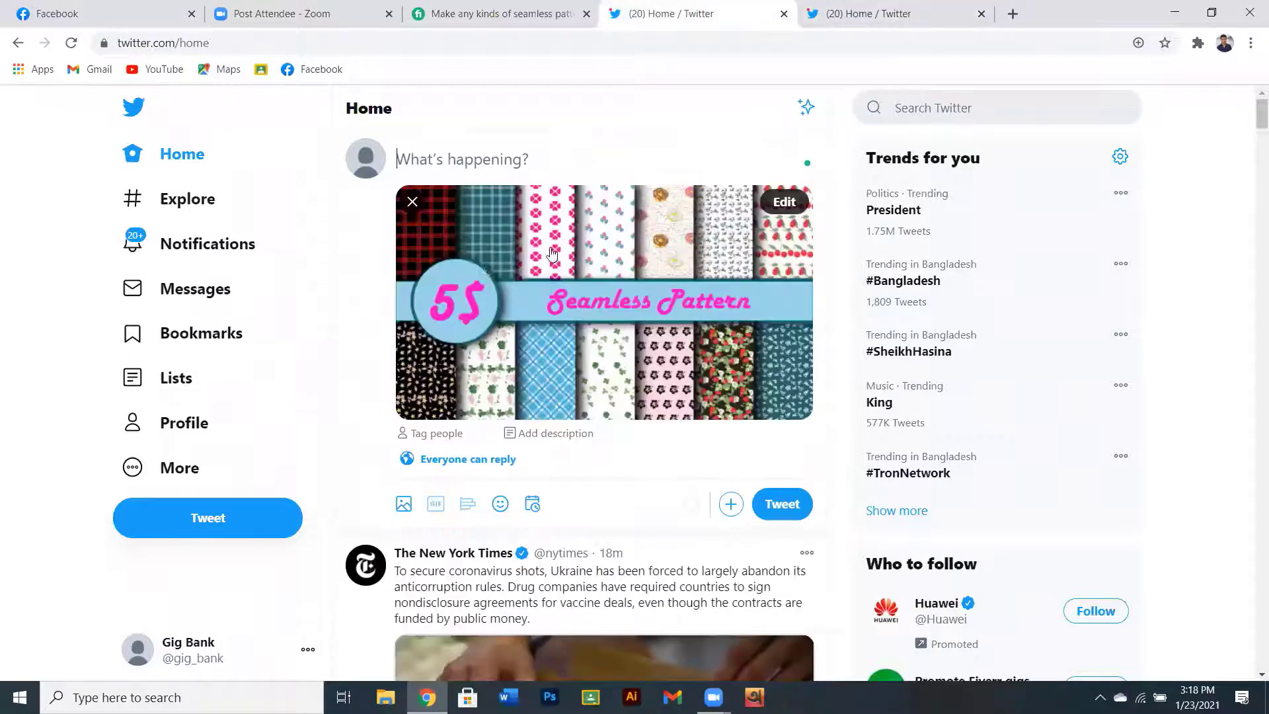
click(413, 201)
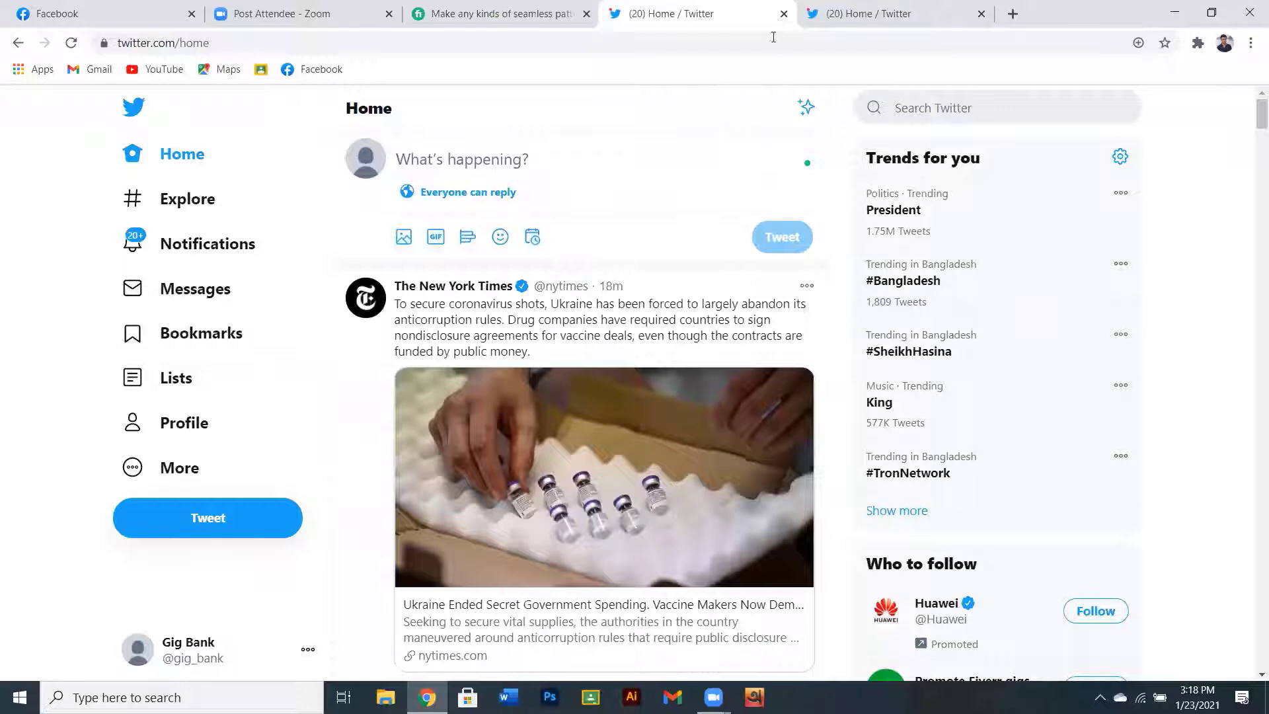
click(882, 15)
click(743, 21)
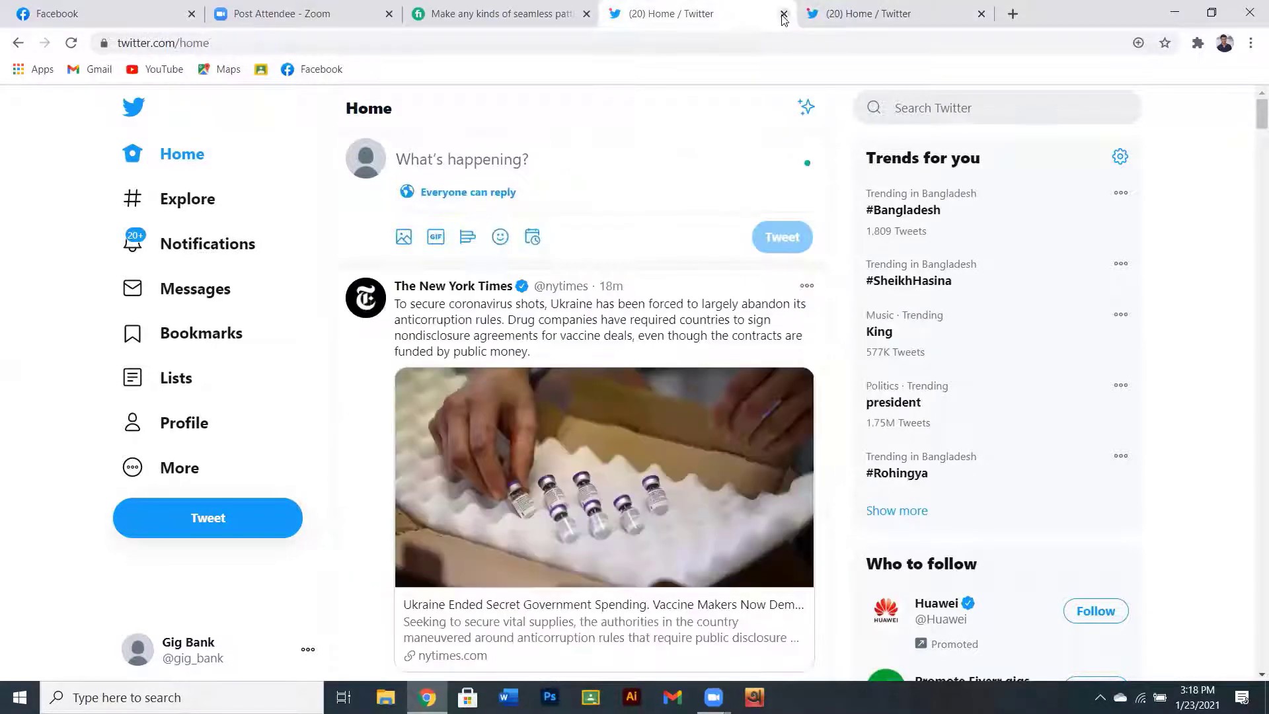
click(783, 14)
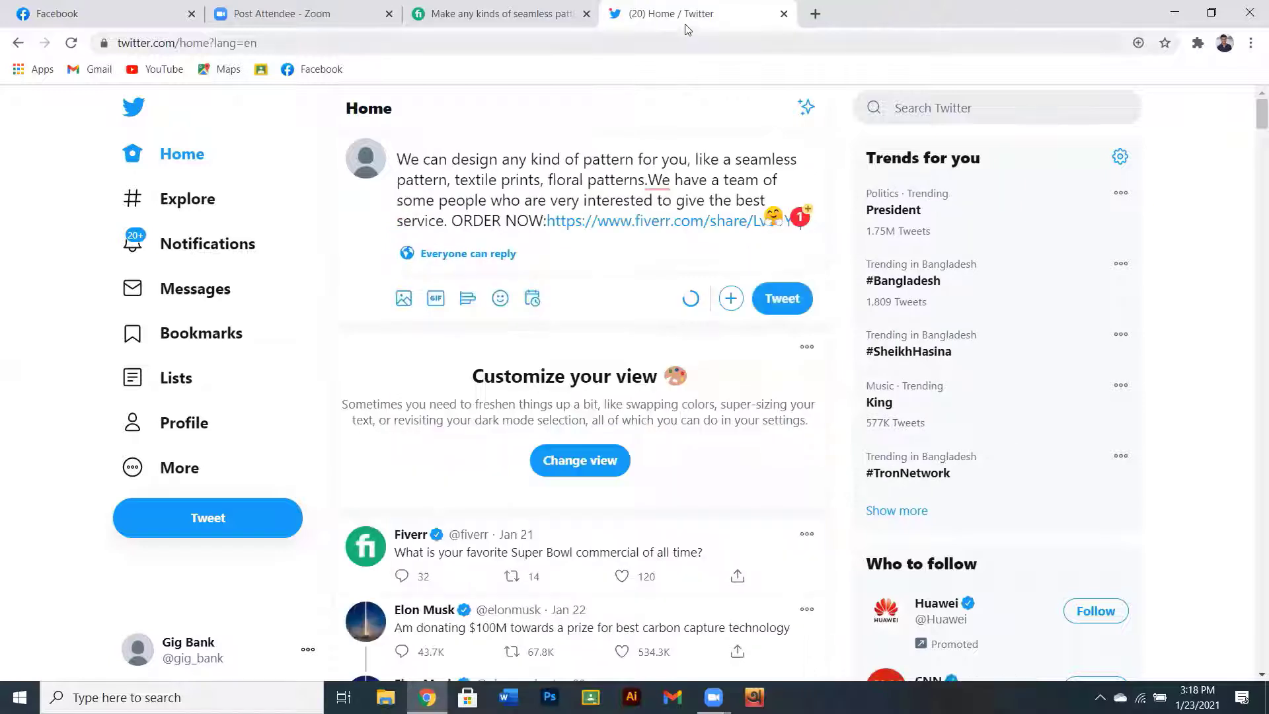
- Attach the image new-gig-1.png to the tweet with the gig description and link
click(404, 299)
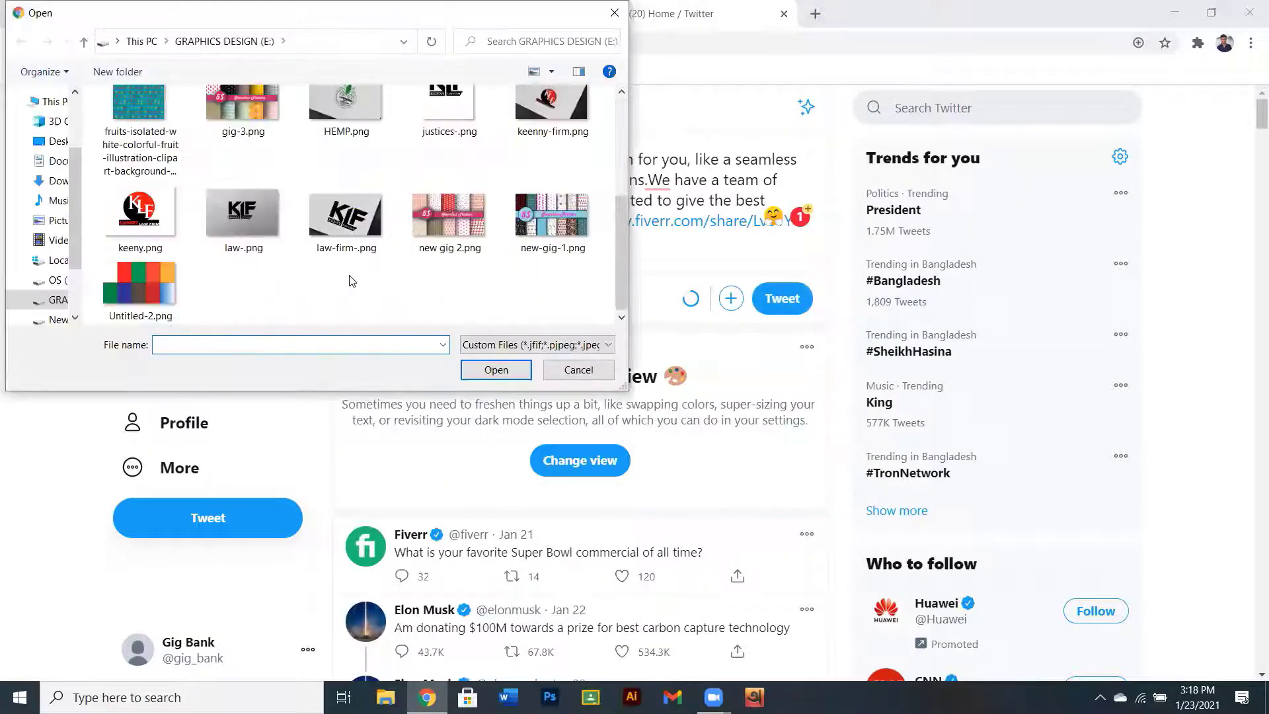
click(532, 222)
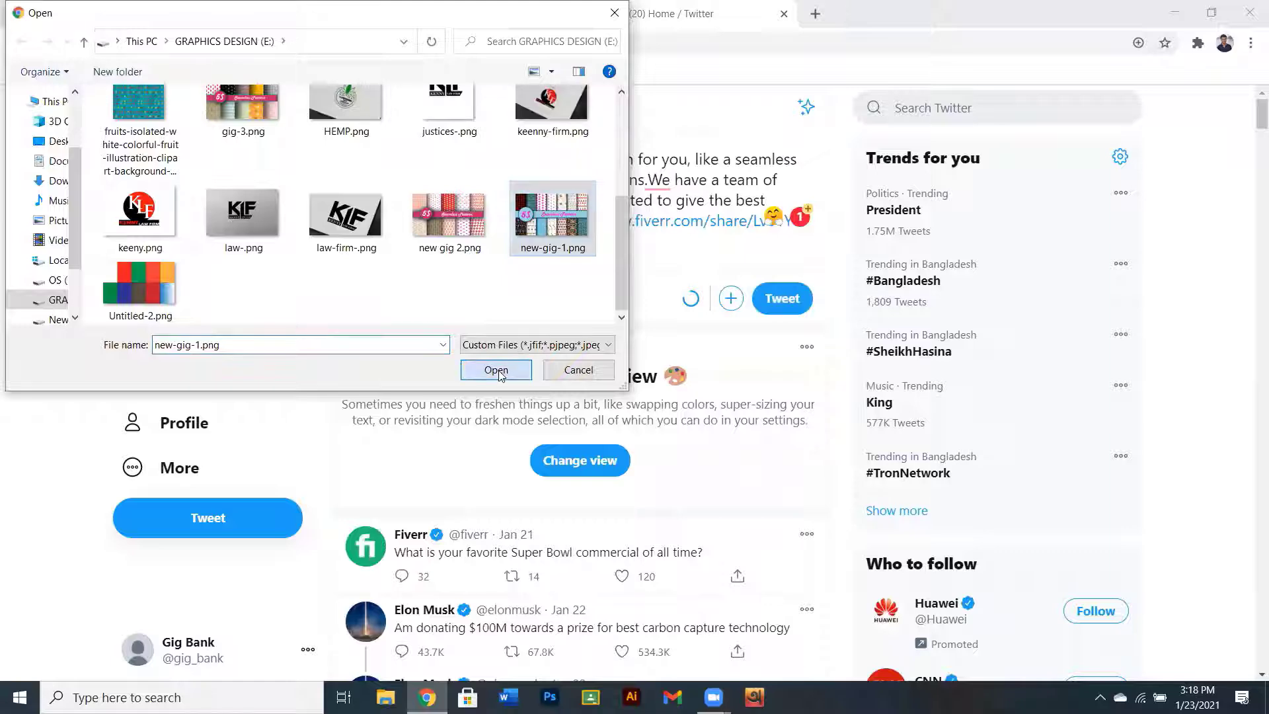
click(497, 371)
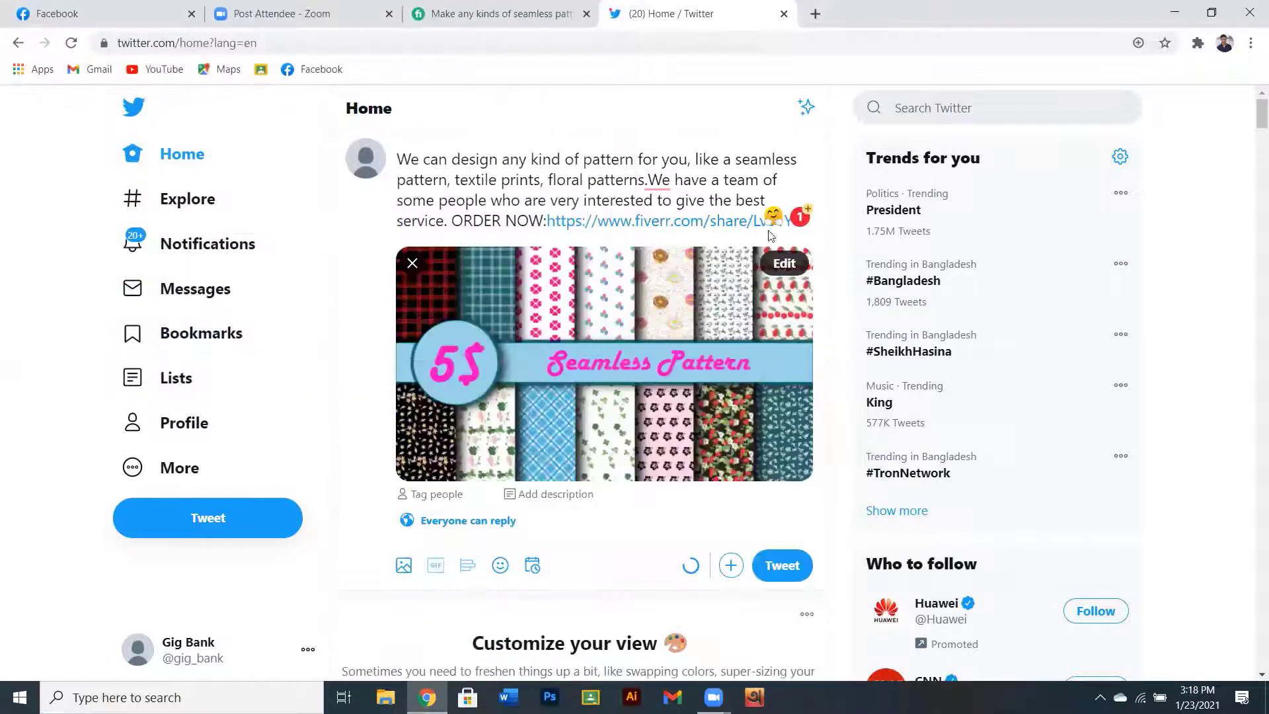
- Correct the tweet's spacing with the writing suggestions: a space between "patterns." and "We", and none between "NOW" and the colon
mouse_move(651, 185)
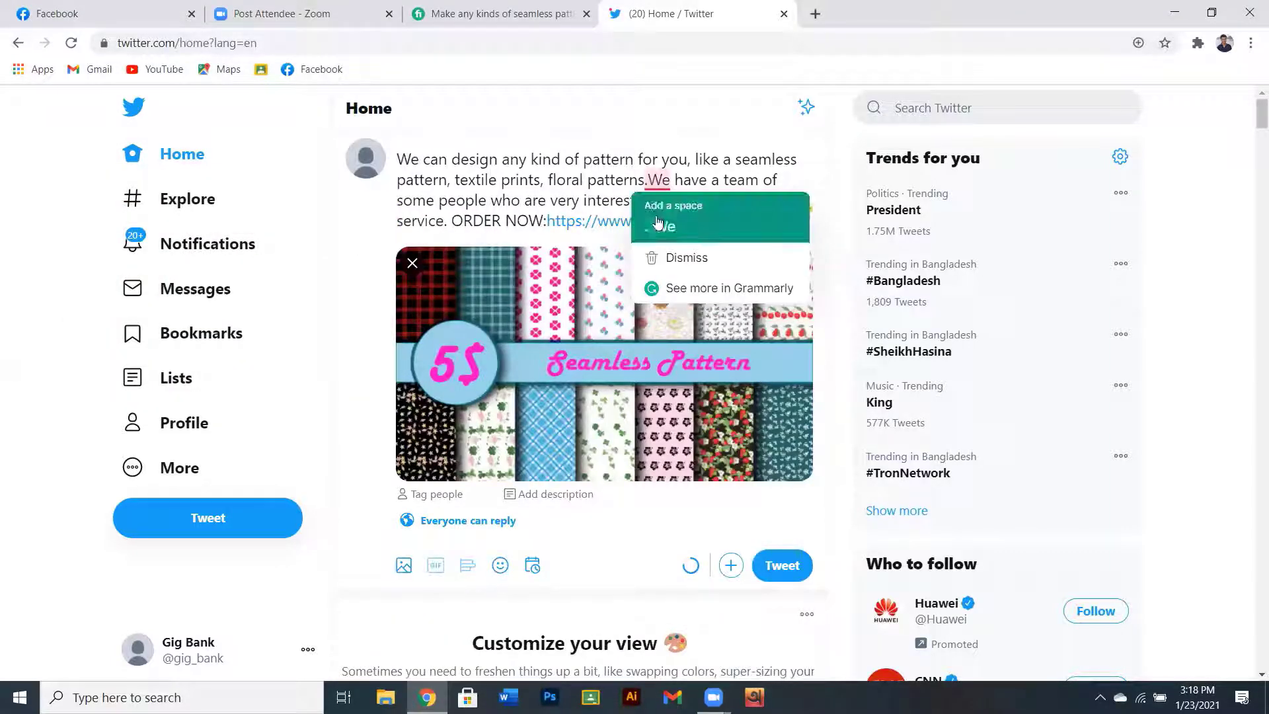
click(656, 223)
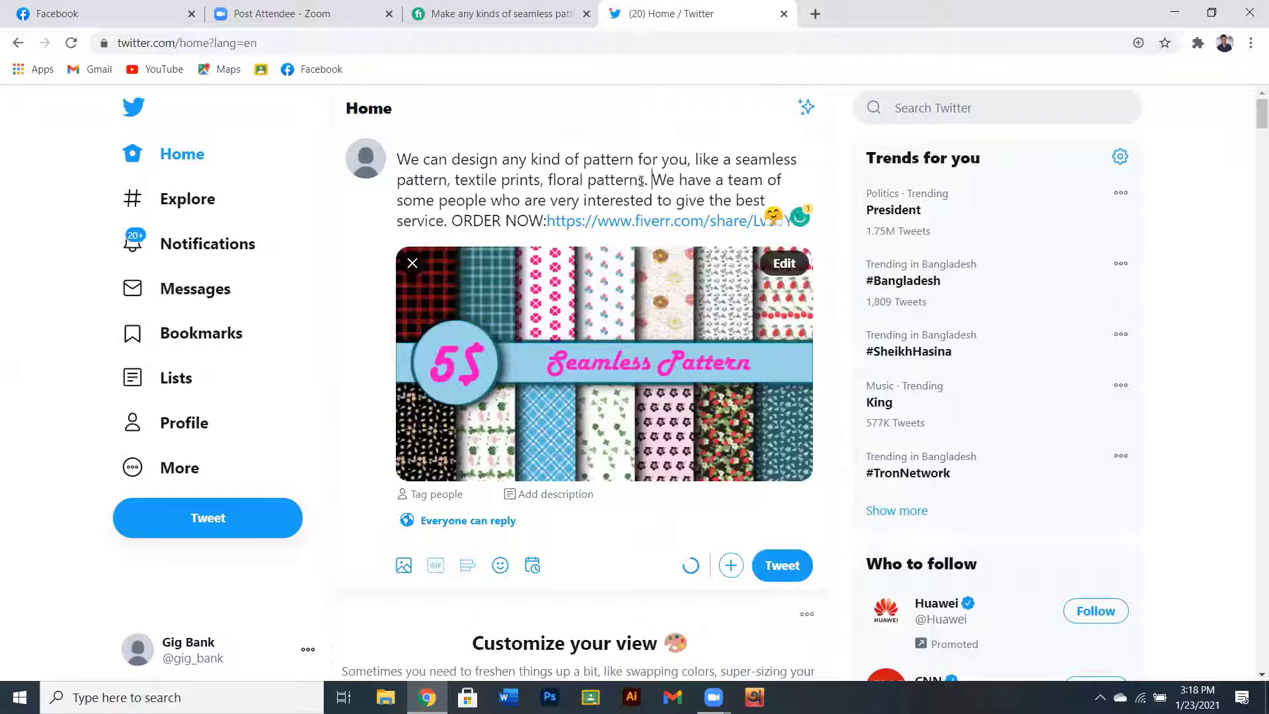
click(546, 221)
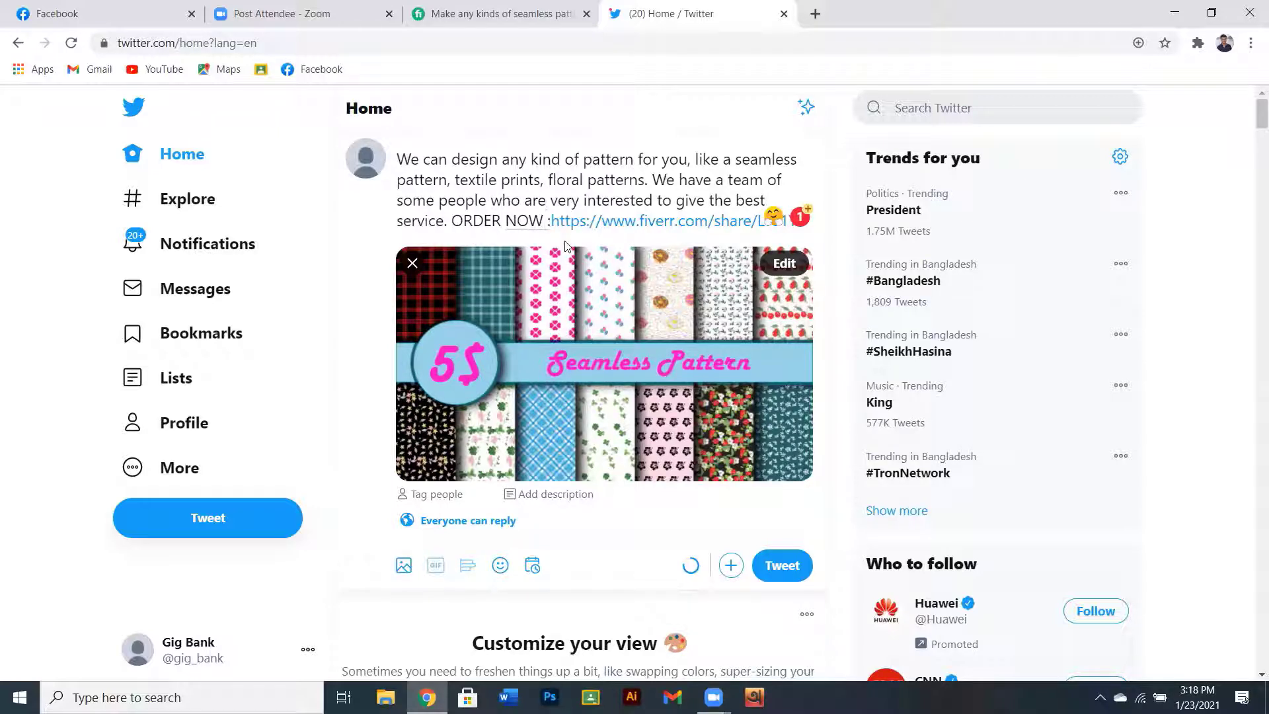
mouse_move(551, 226)
click(544, 266)
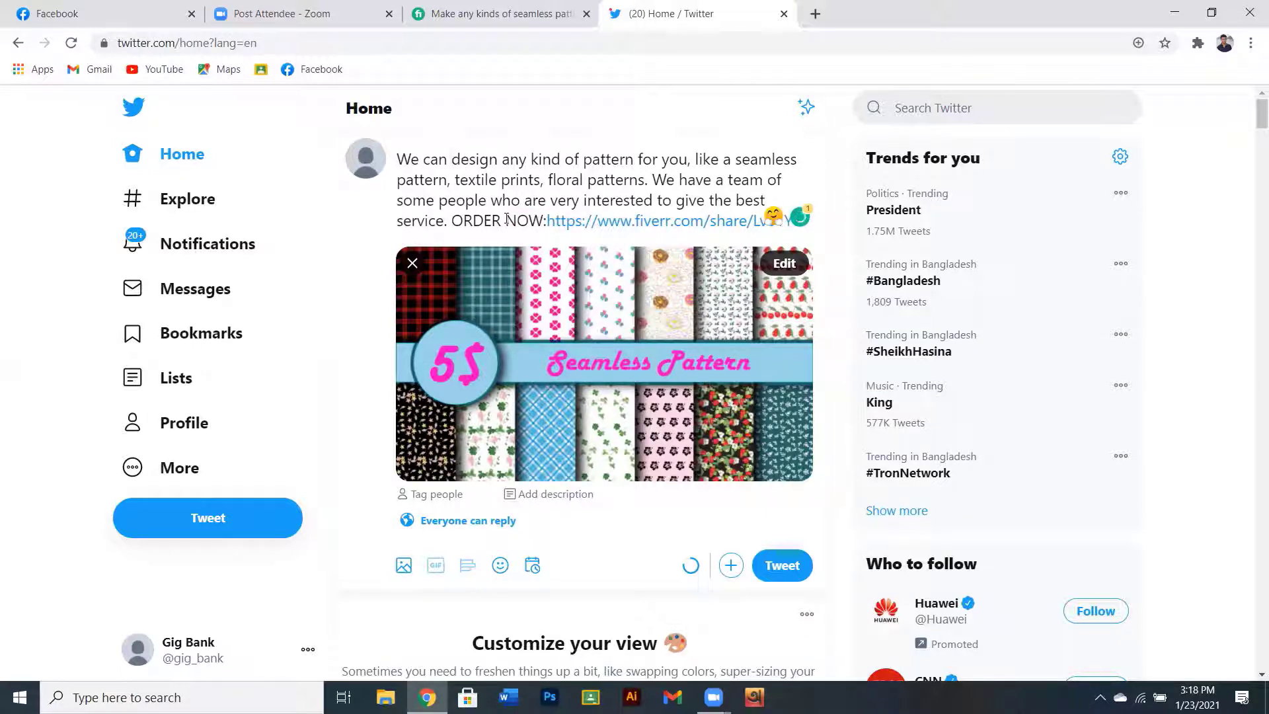
- Turn the words "design", "kind" and "pattern" in the tweet's first sentence into hashtags
text(#)
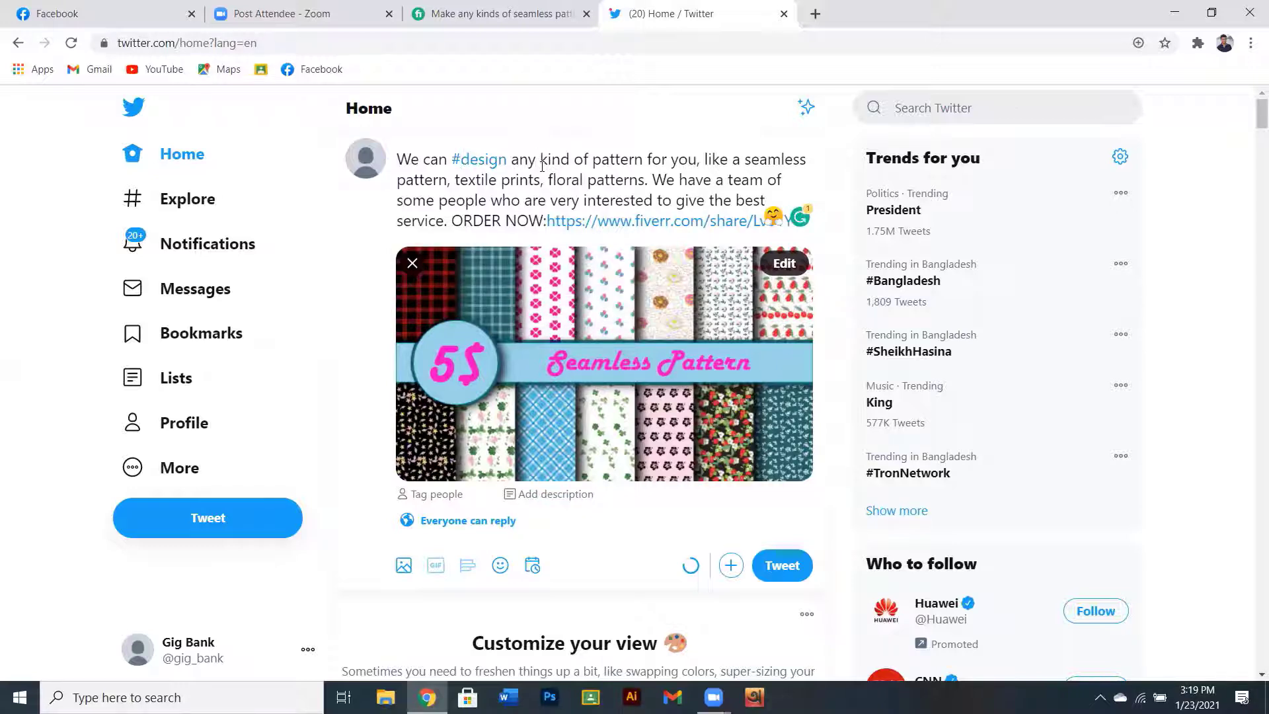
text(#)
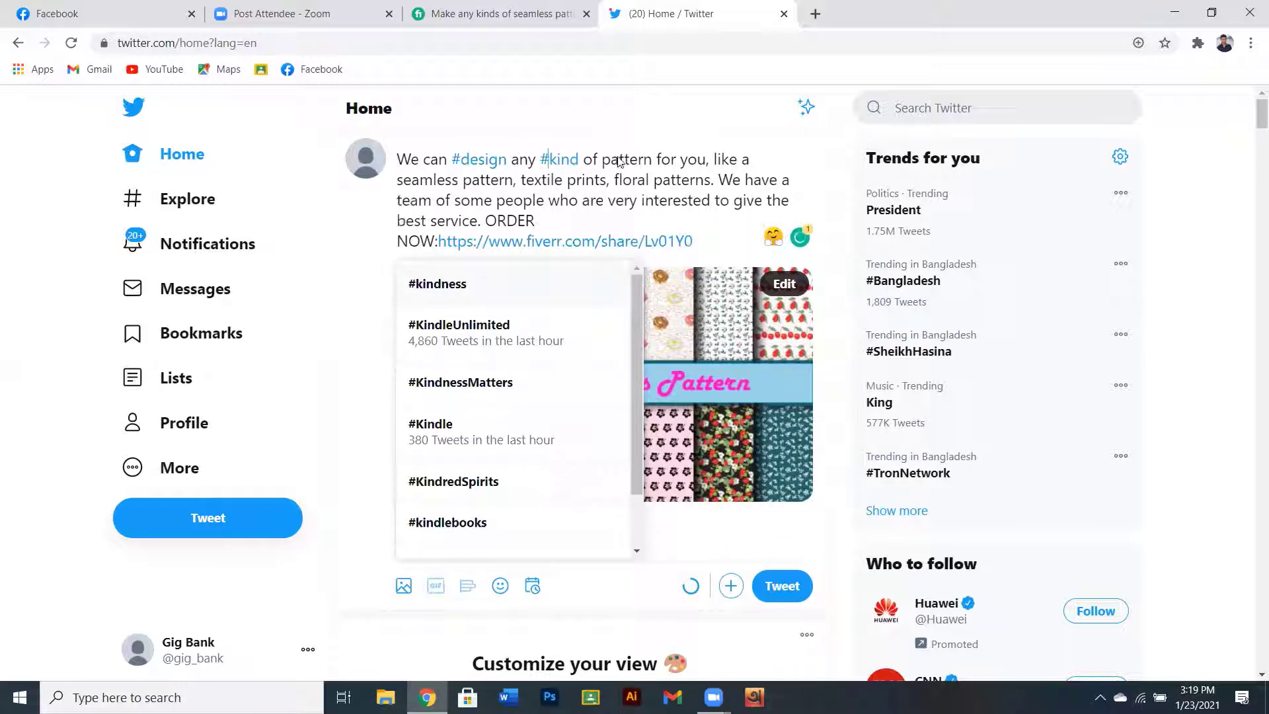
click(602, 160)
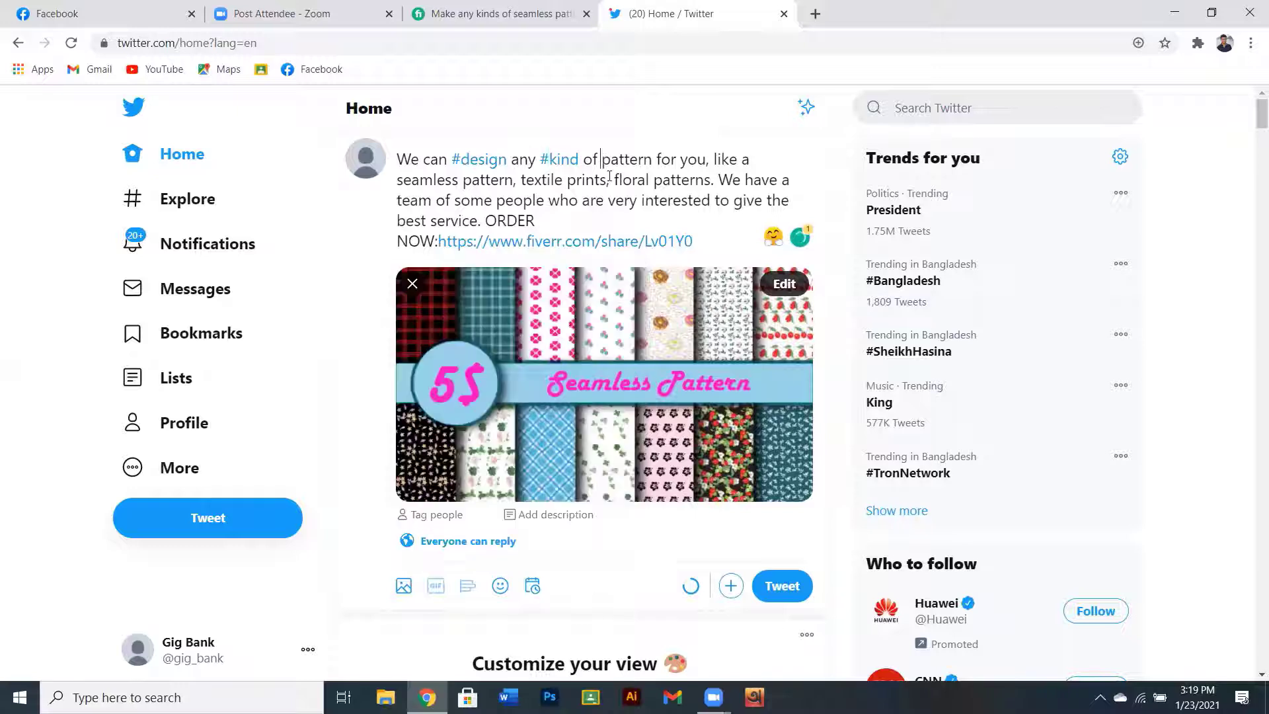
text(#)
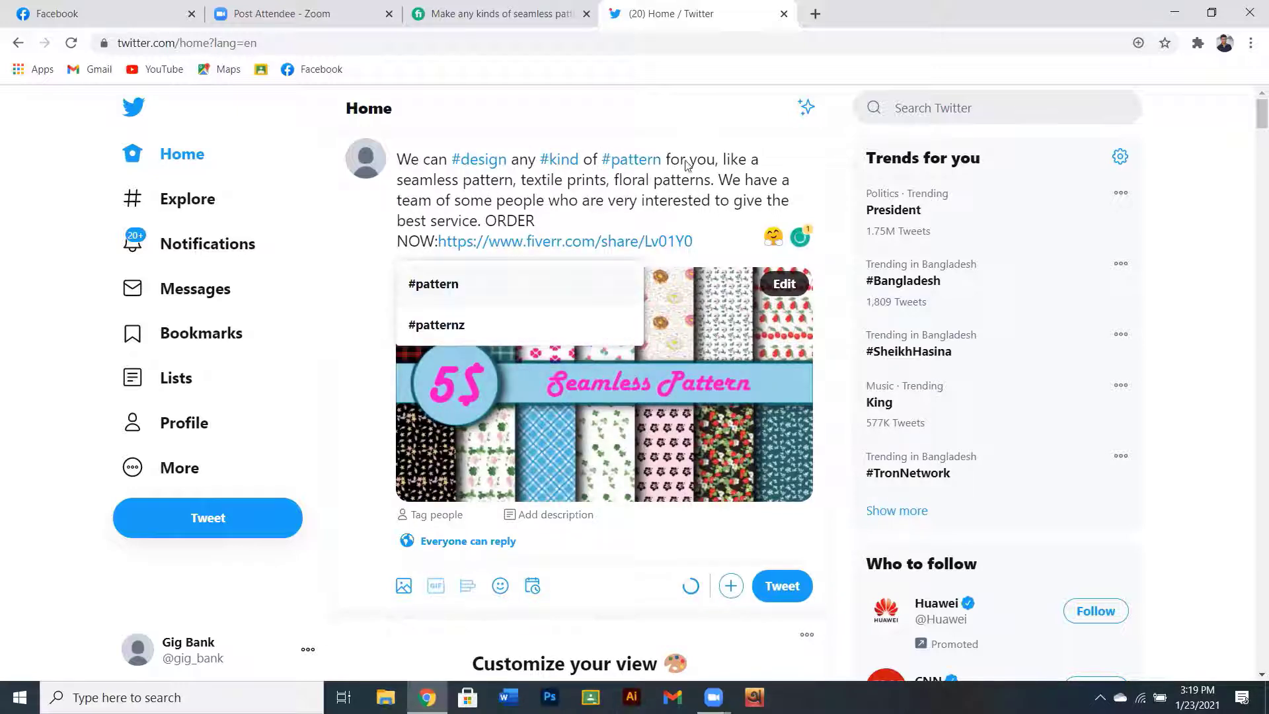
key(Escape)
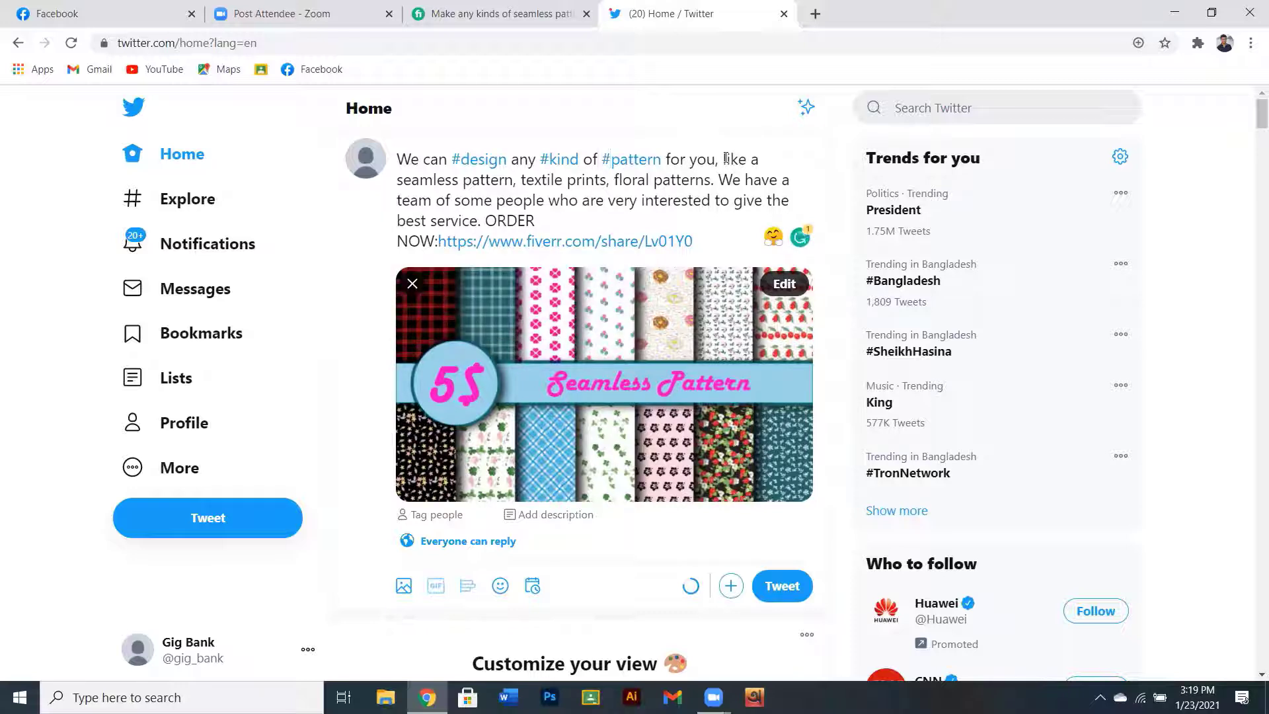
- Turn the words "like" and "seamless" in the tweet's first sentence into hashtags
click(725, 158)
text(#)
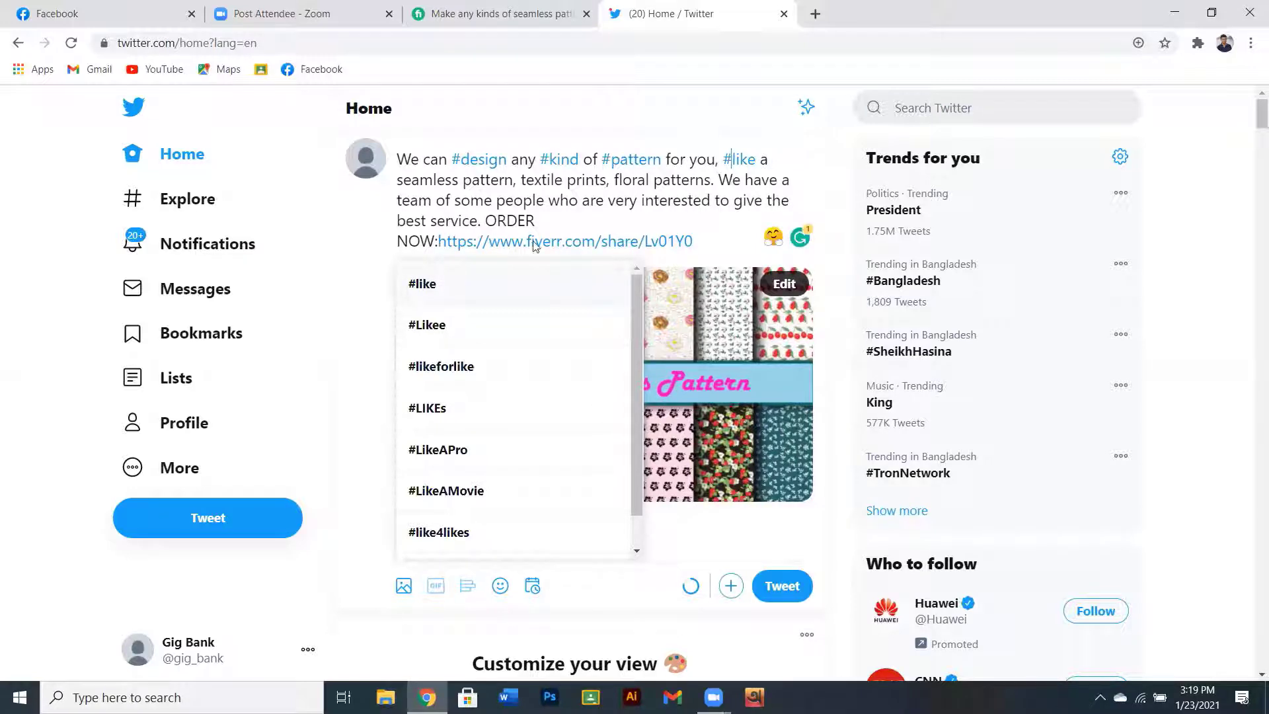
key(Escape)
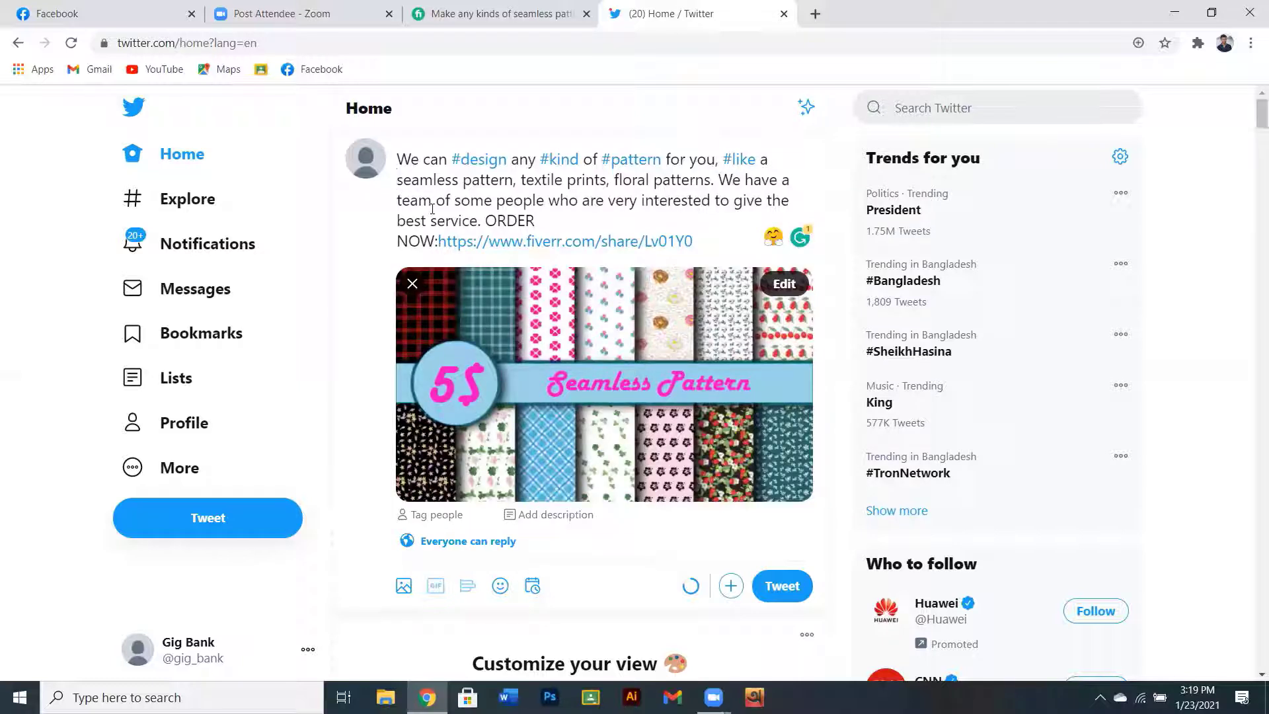
text(#)
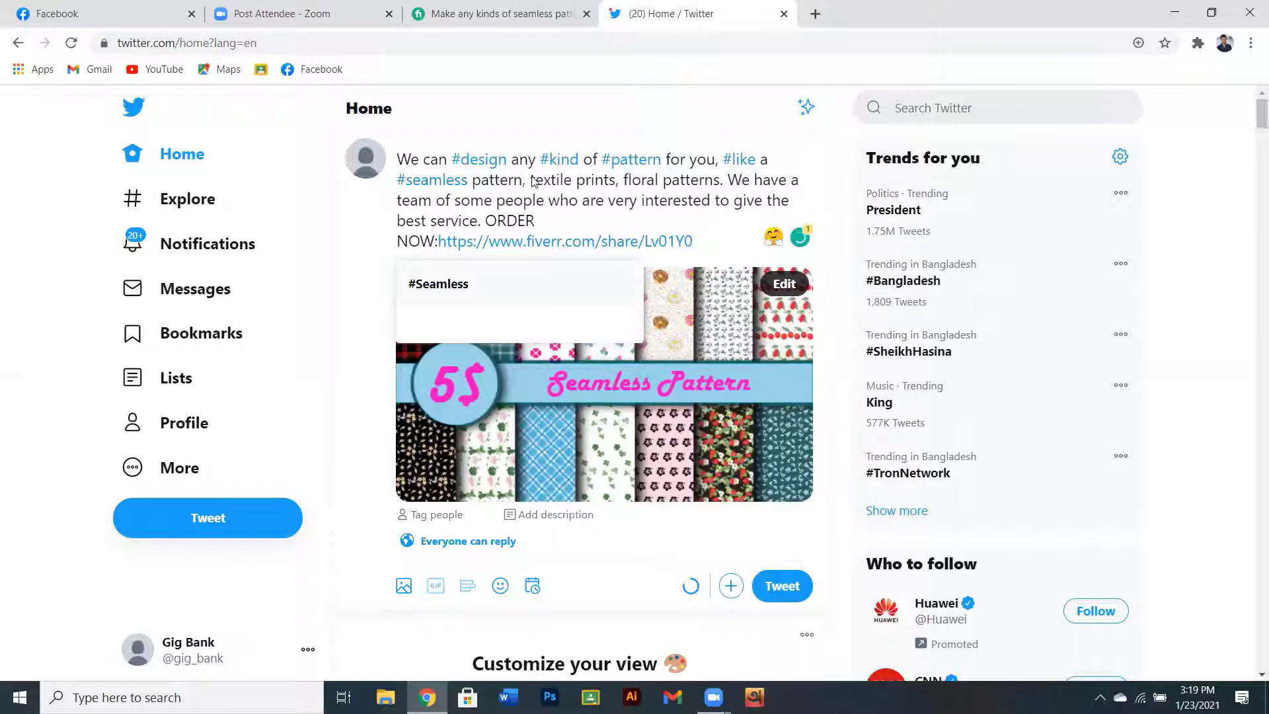
key(Escape)
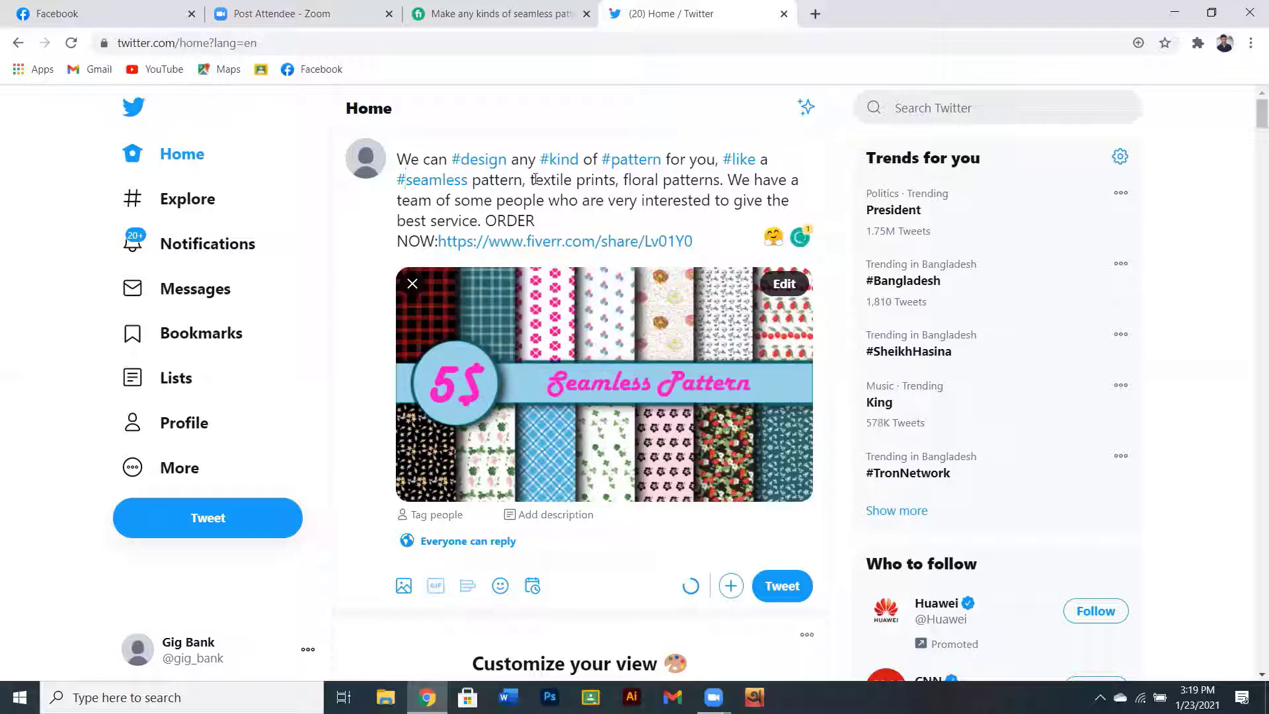
- Turn the words "textile" and "floral" in the tweet's first sentence into hashtags
click(530, 181)
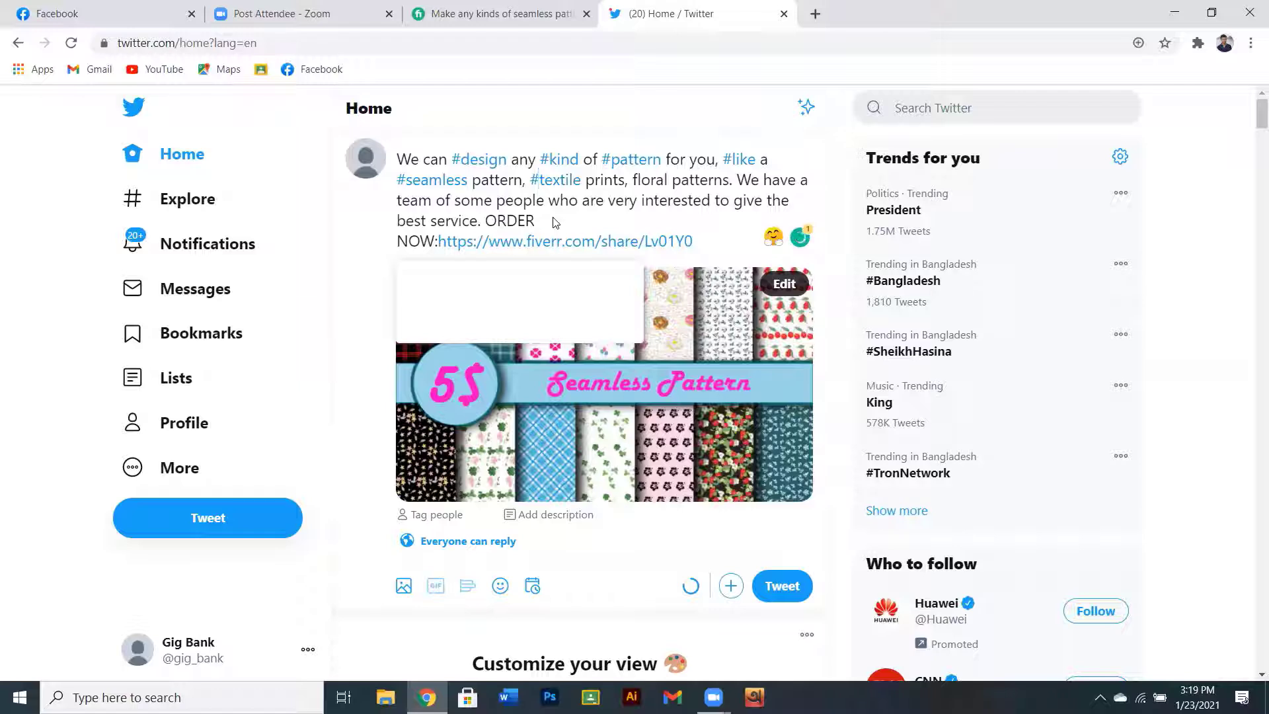
click(636, 179)
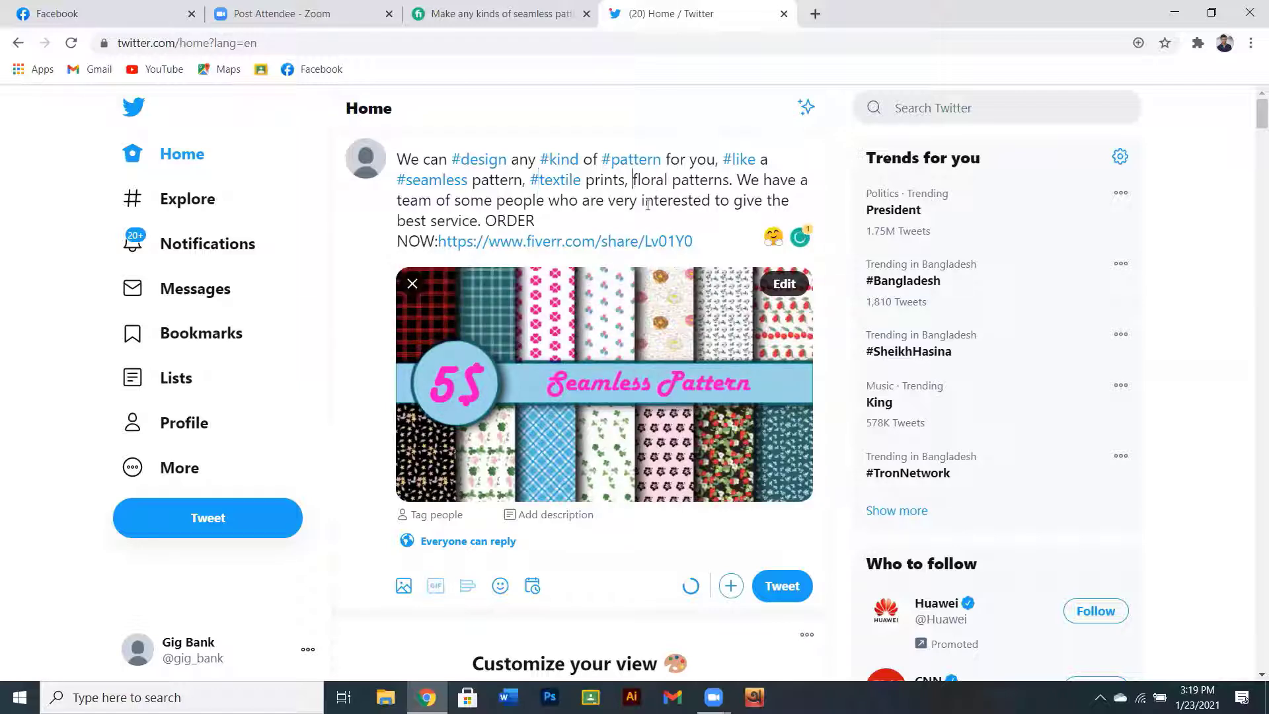
text(#)
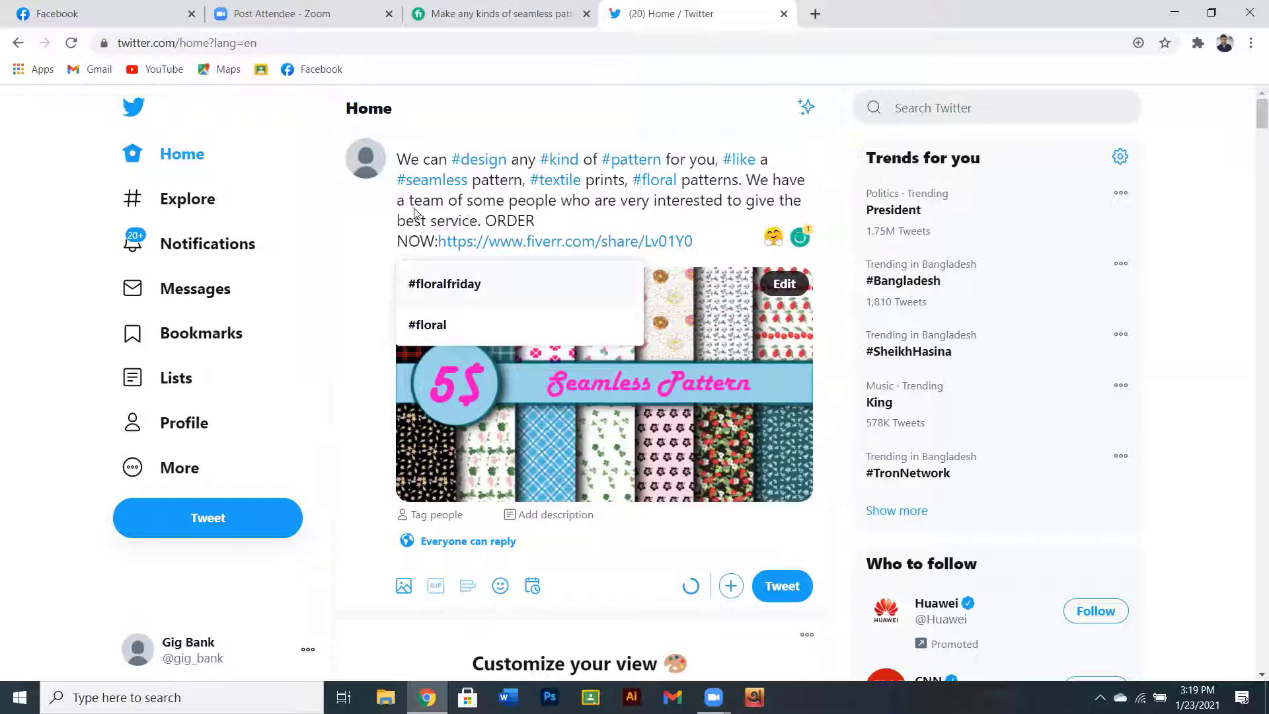
key(Escape)
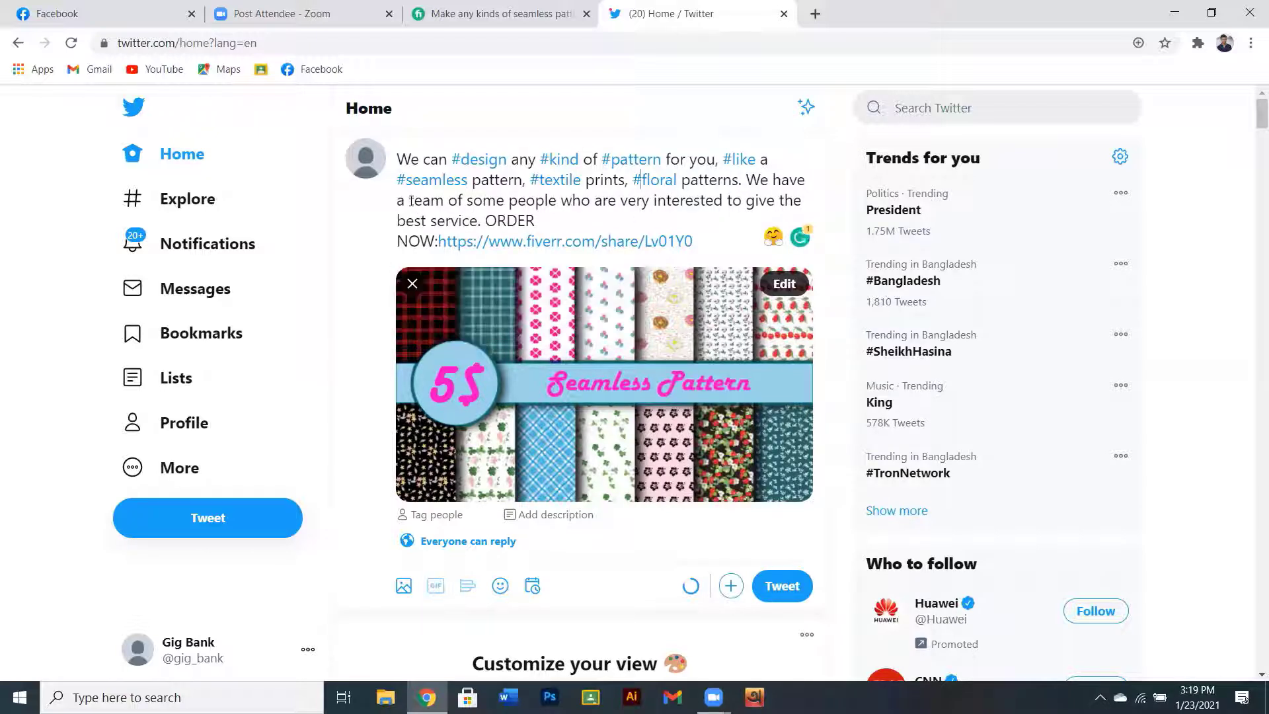
- Turn the word "people" in the second sentence into a hashtag and leave only one # before "floral"
text(#)
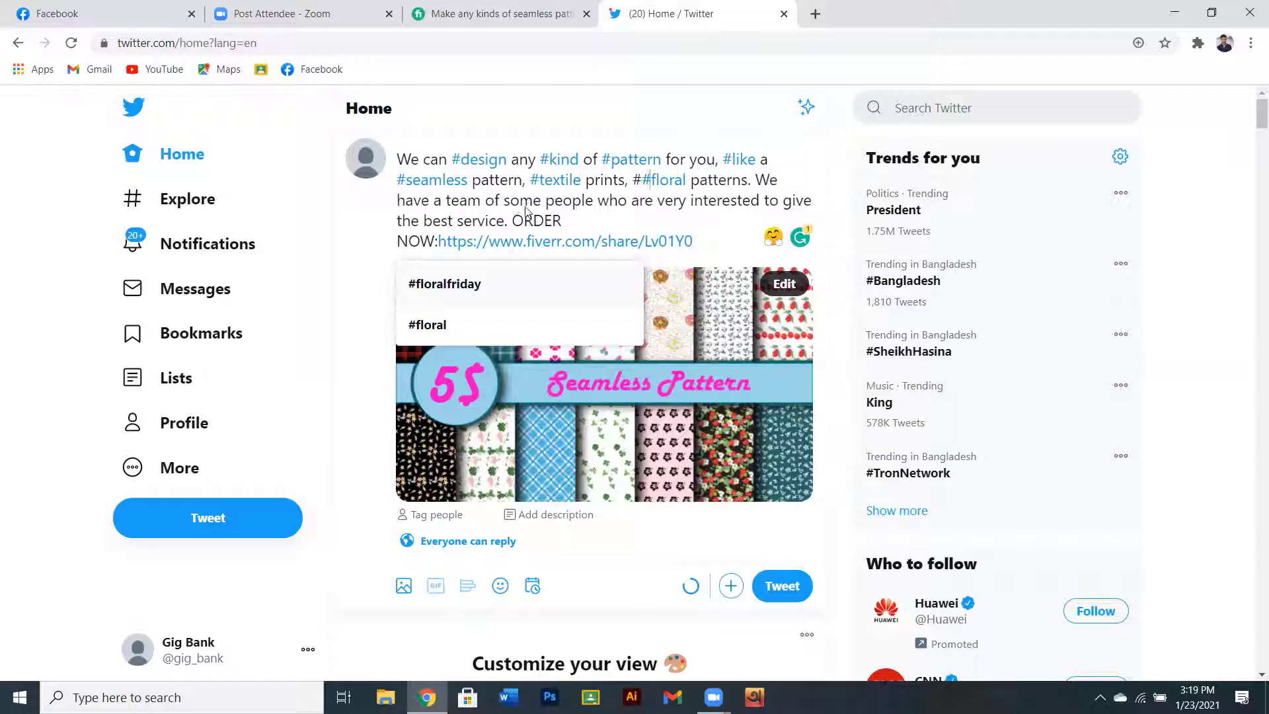
click(547, 201)
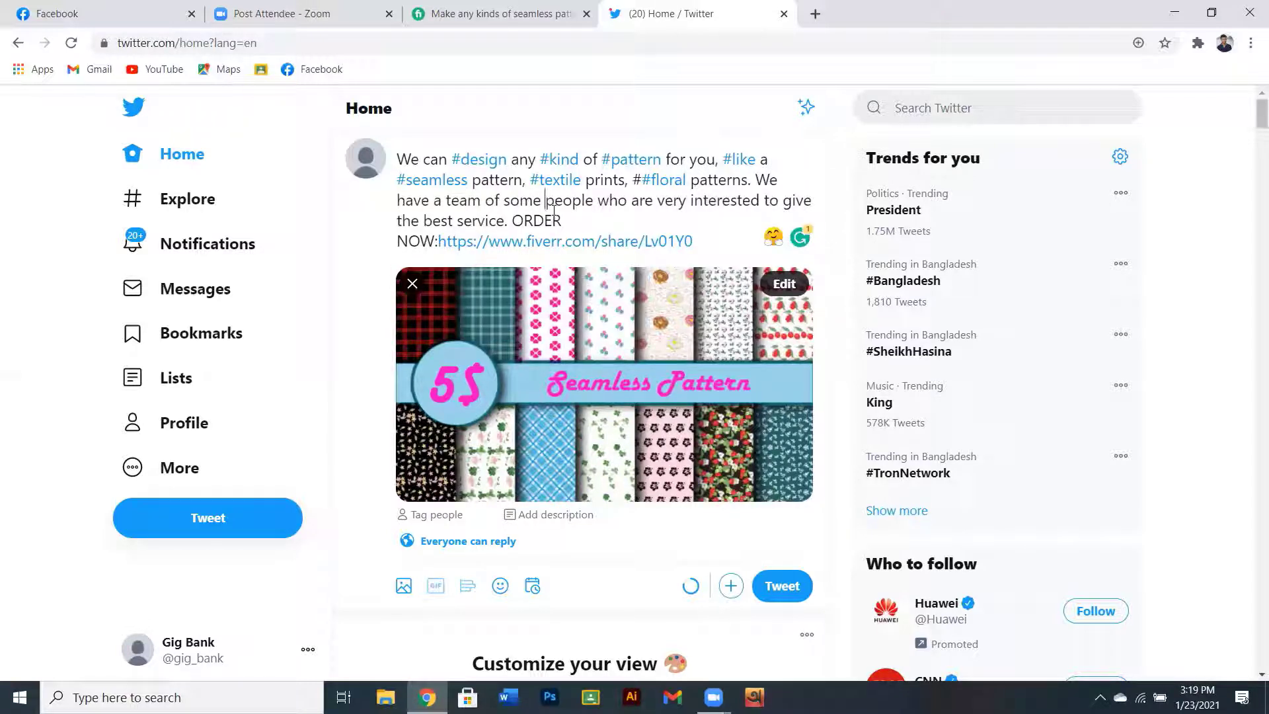
text(#)
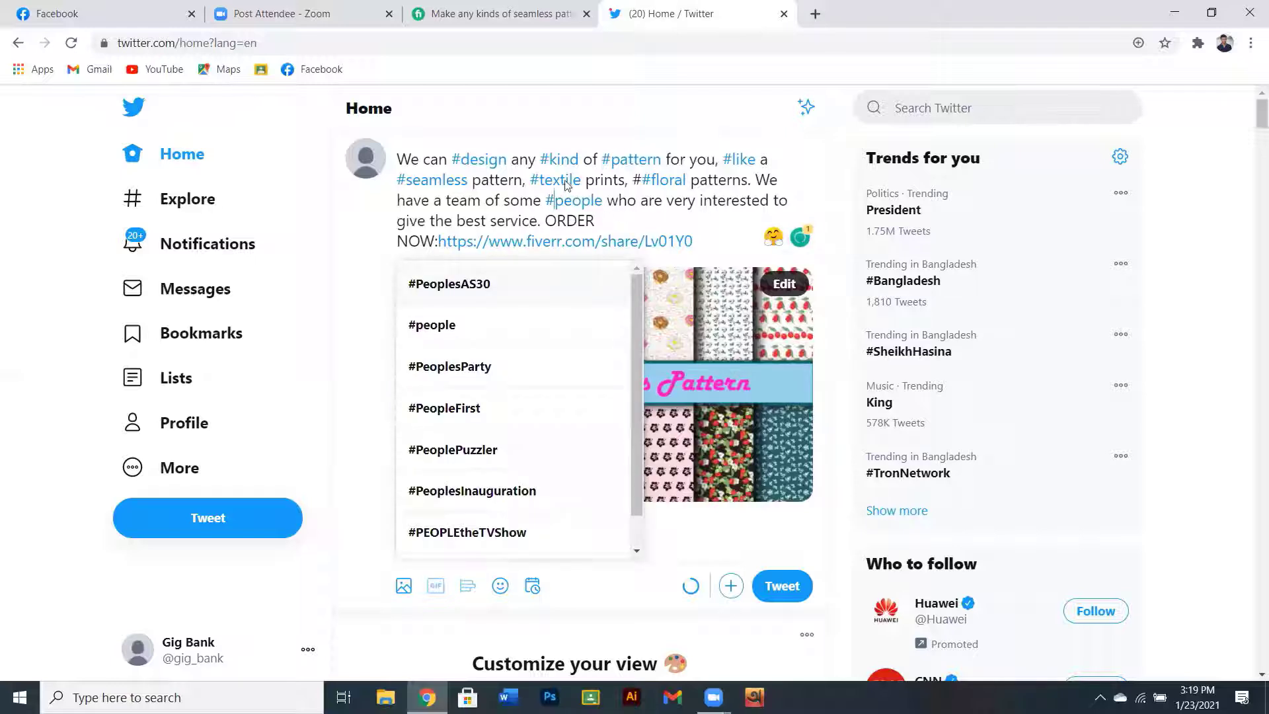
key(Escape)
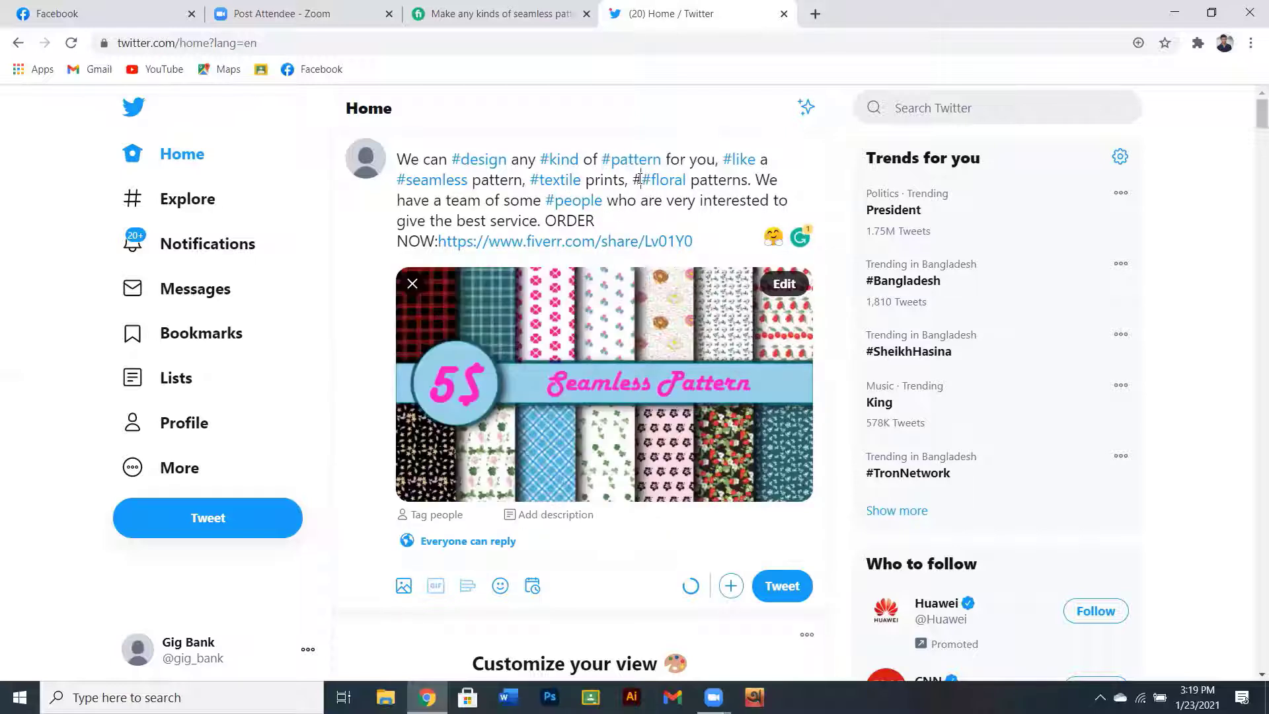
key(BackSpace)
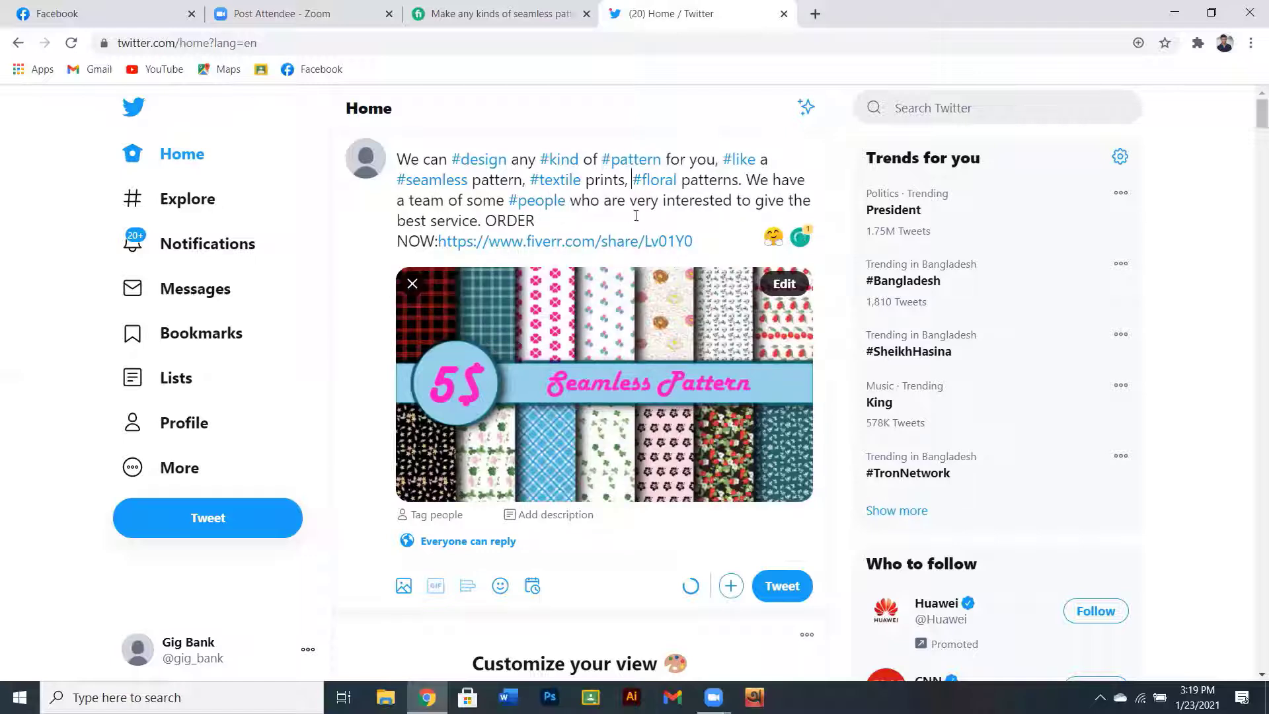
- Turn the words "prints", "patterns" after "#floral", and "team" in the second sentence into hashtags
click(583, 188)
text(#)
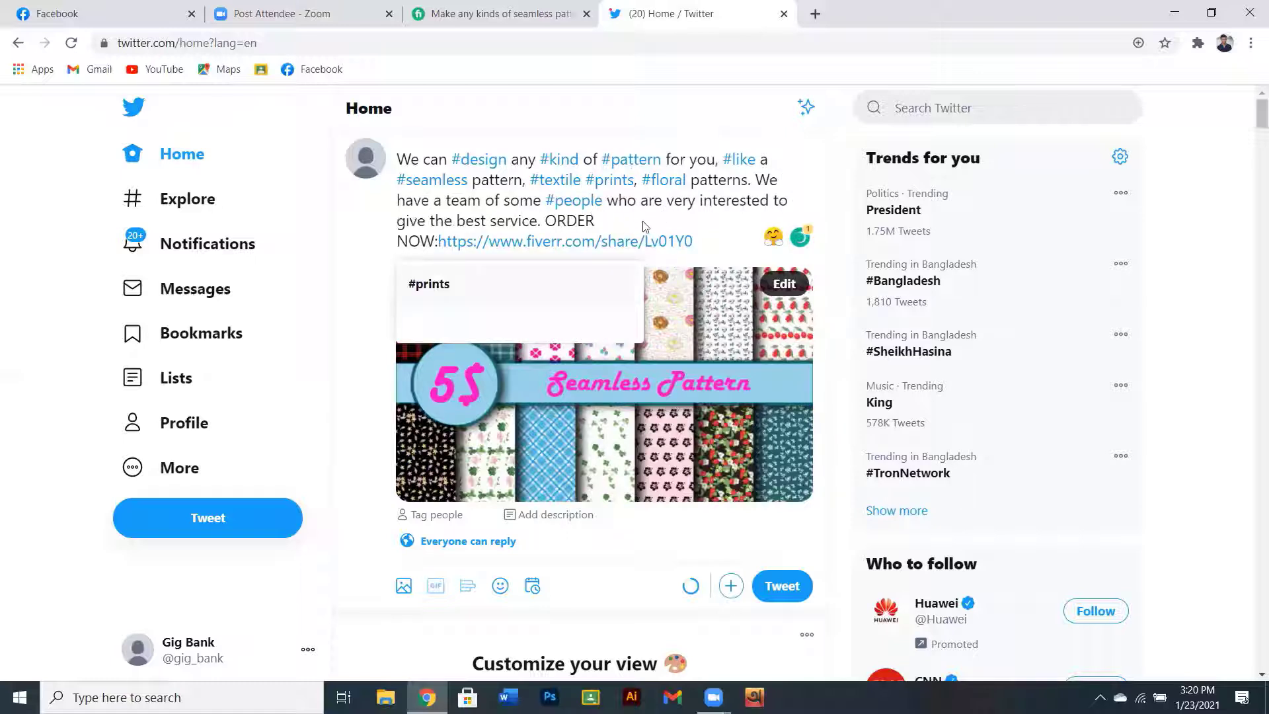
key(Escape)
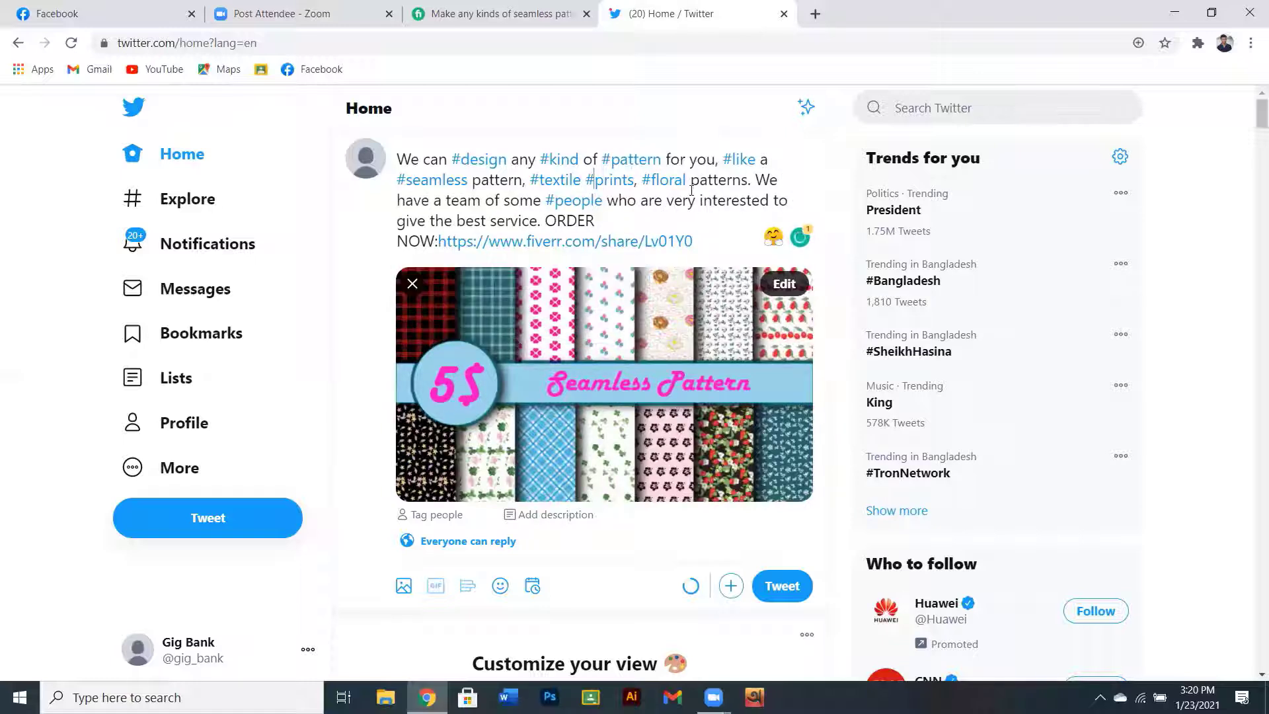
click(691, 183)
text(#)
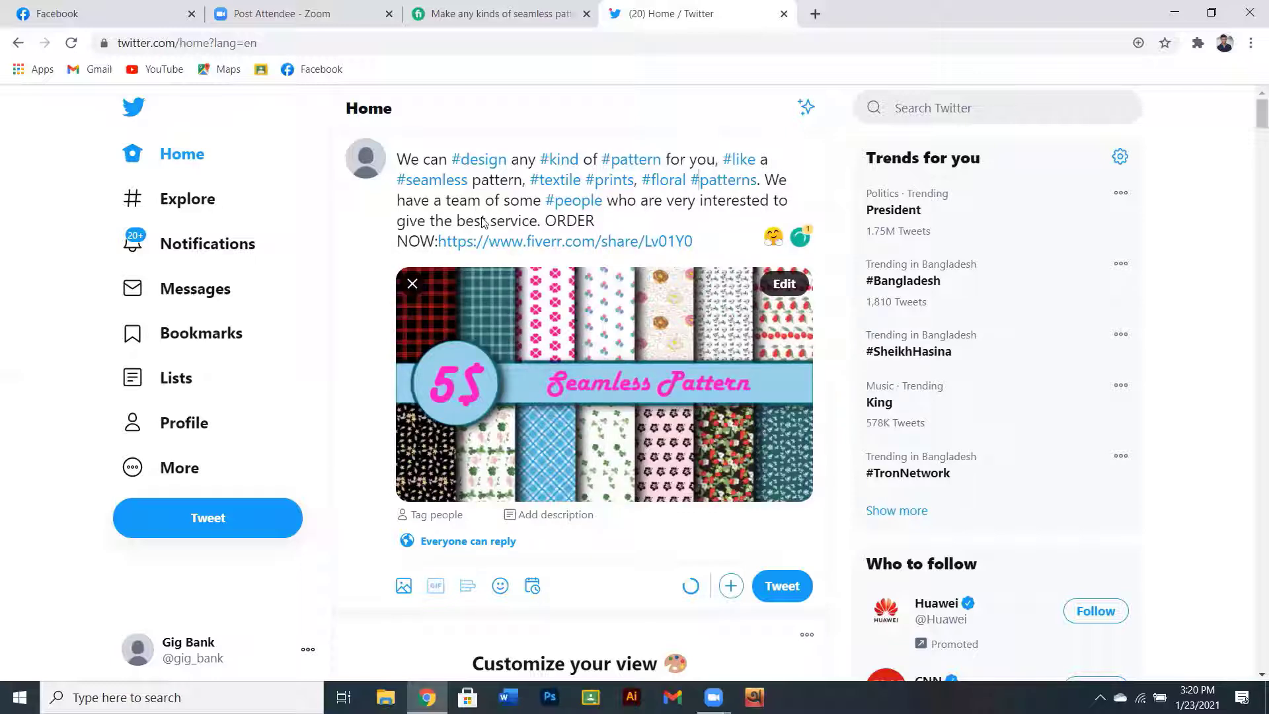
click(446, 200)
text(#)
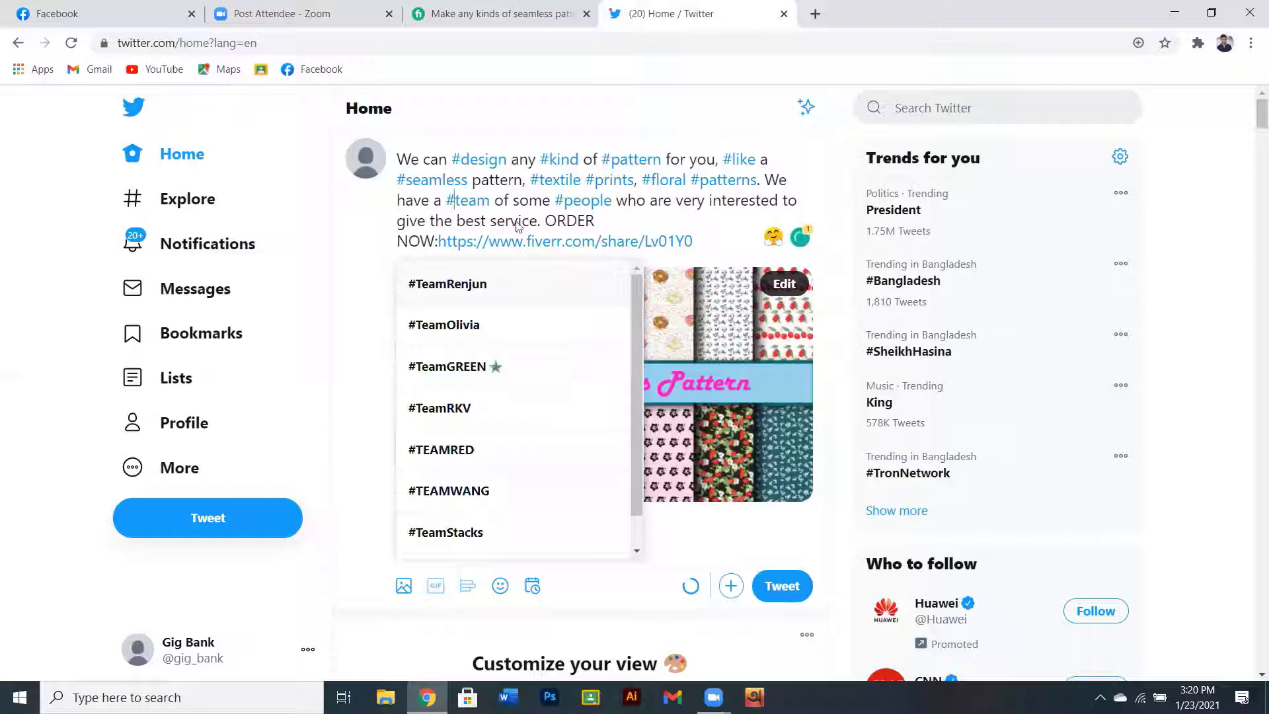
- Turn the words "interested", "best" and "service" in the tweet's second sentence into hashtags
click(710, 201)
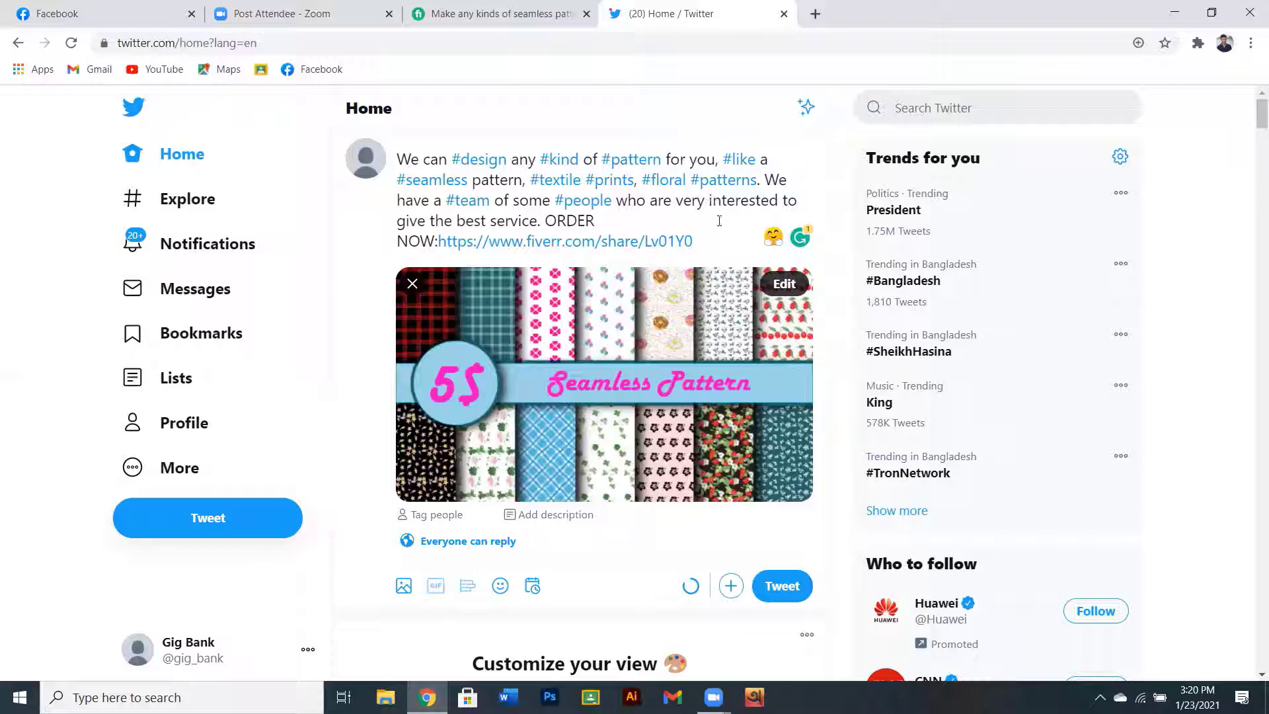
text(#)
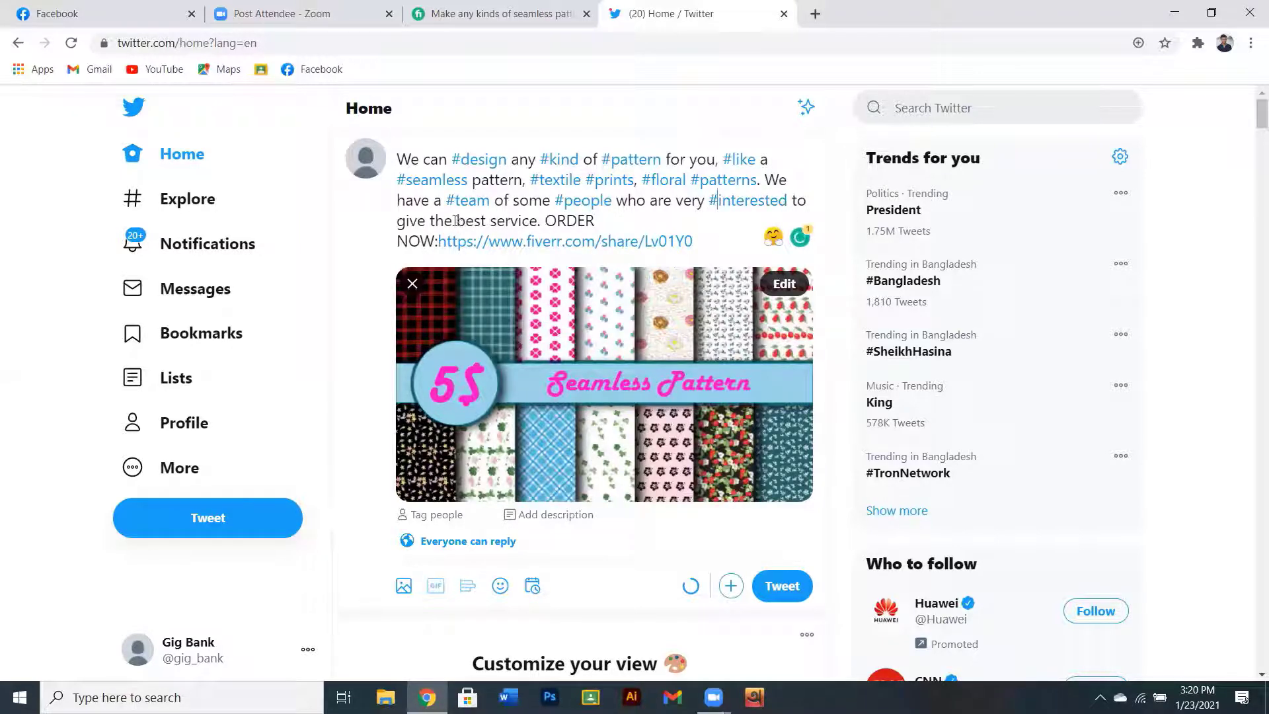
click(461, 234)
text(3)
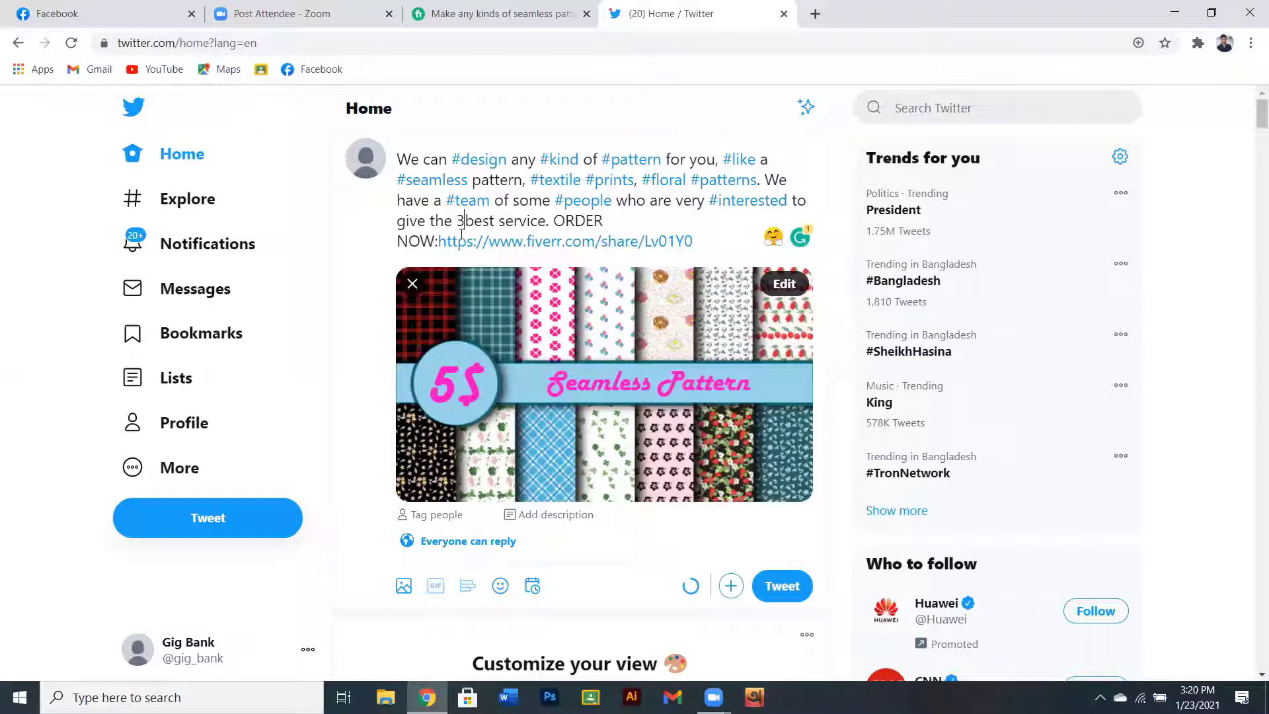
key(BackSpace)
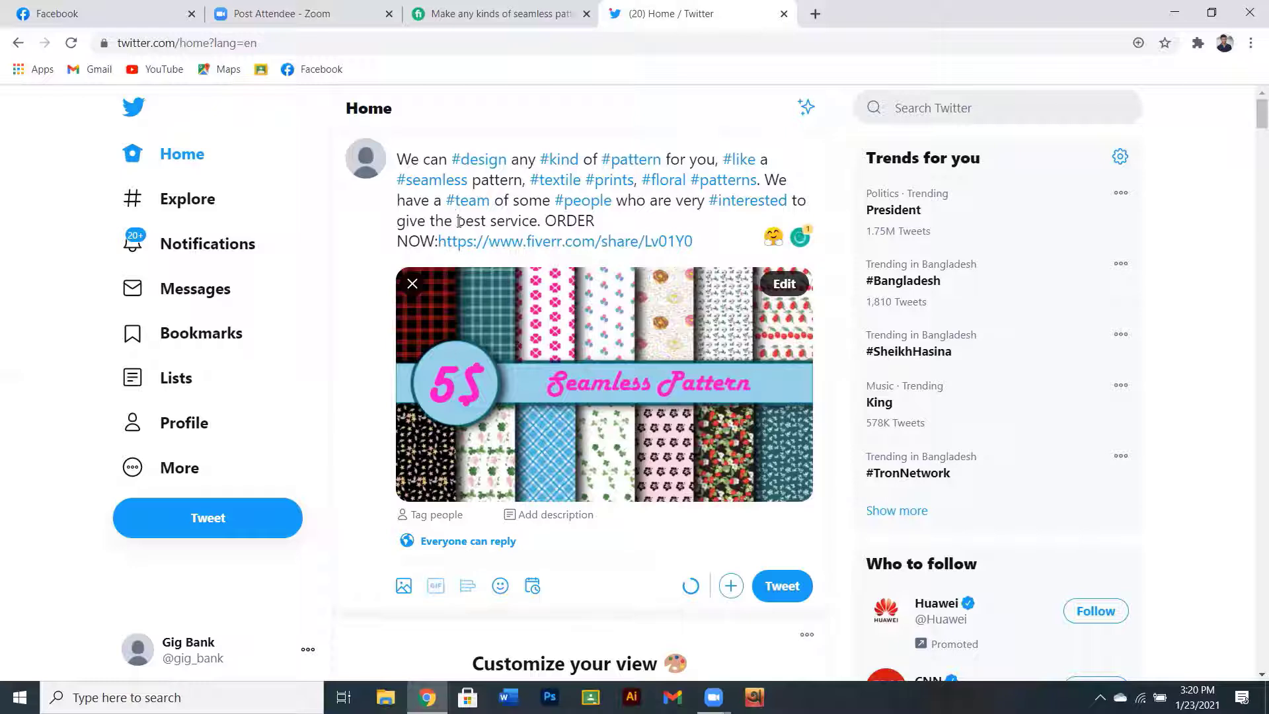
text(#)
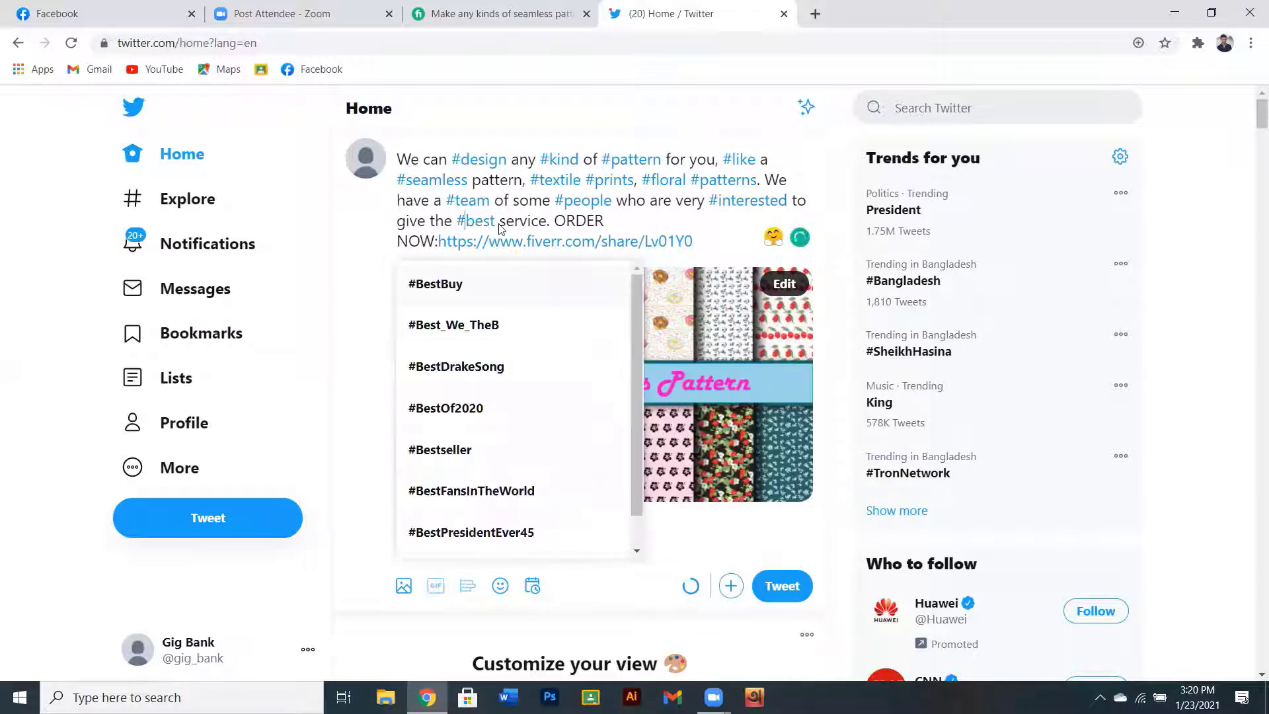
click(500, 222)
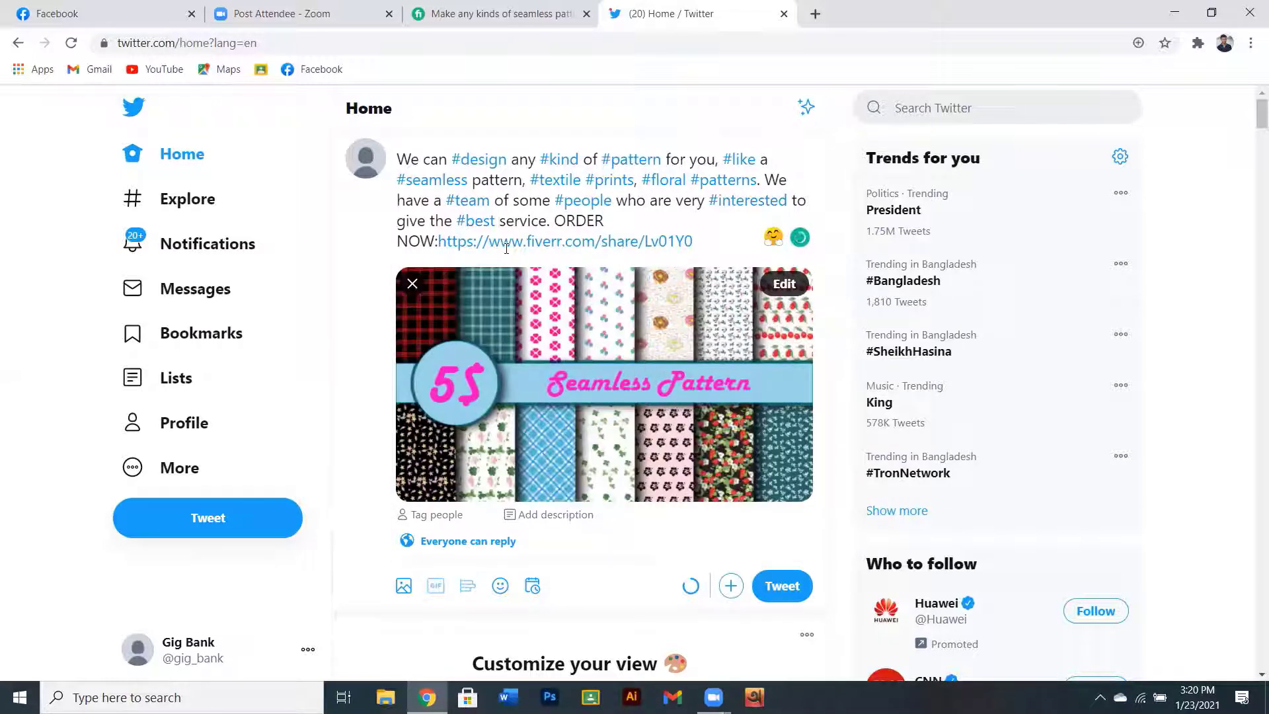
text(#)
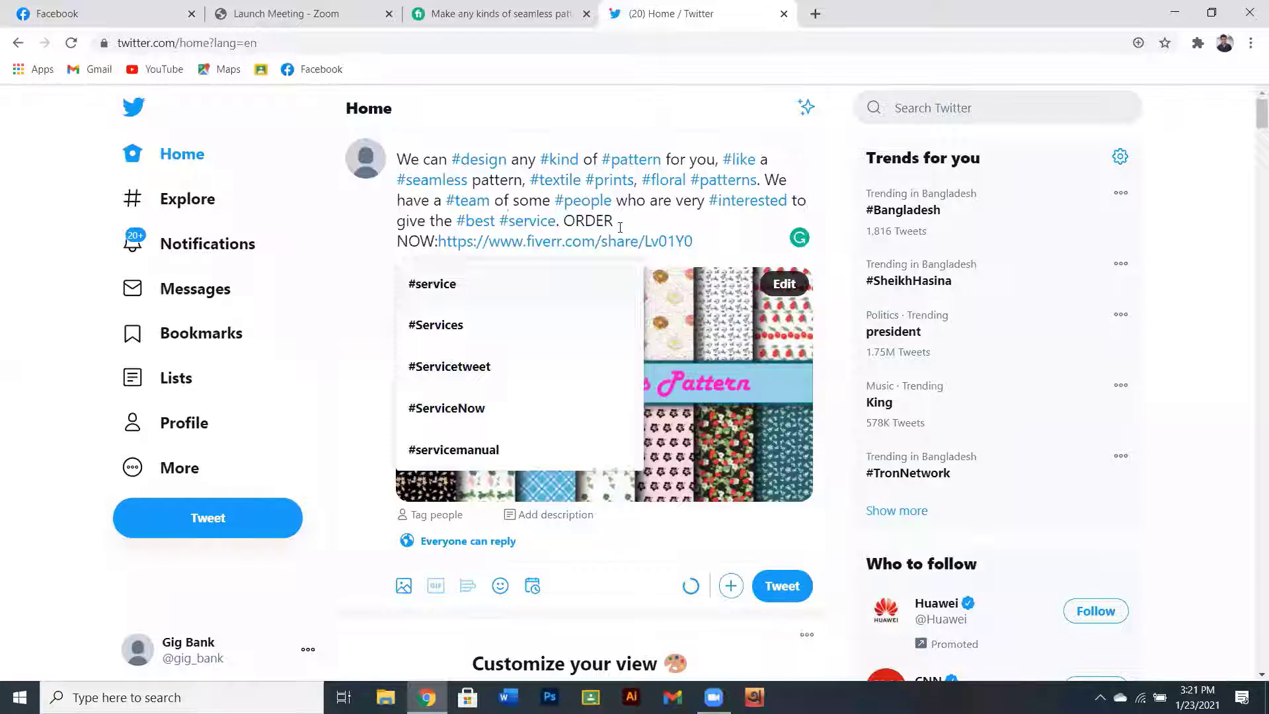
click(441, 259)
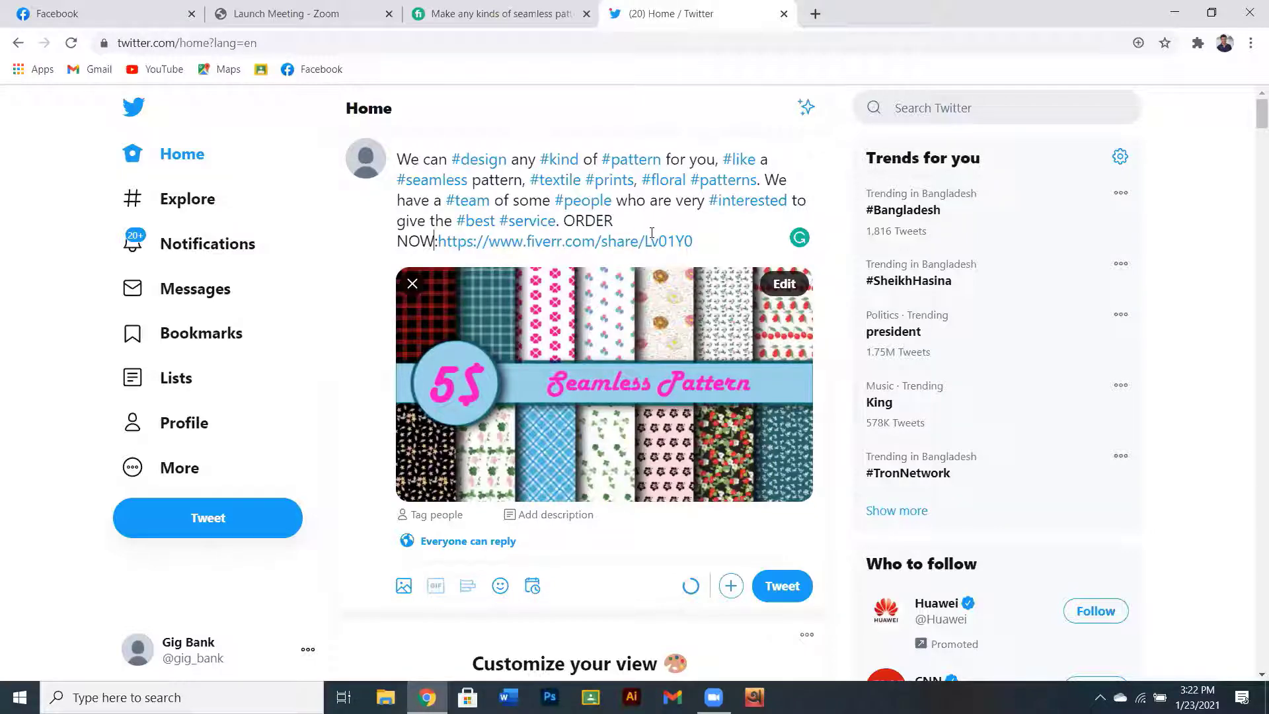
- Start a new line after the Fiverr gig link at the end of the tweet
scroll(747, 244, down, 8)
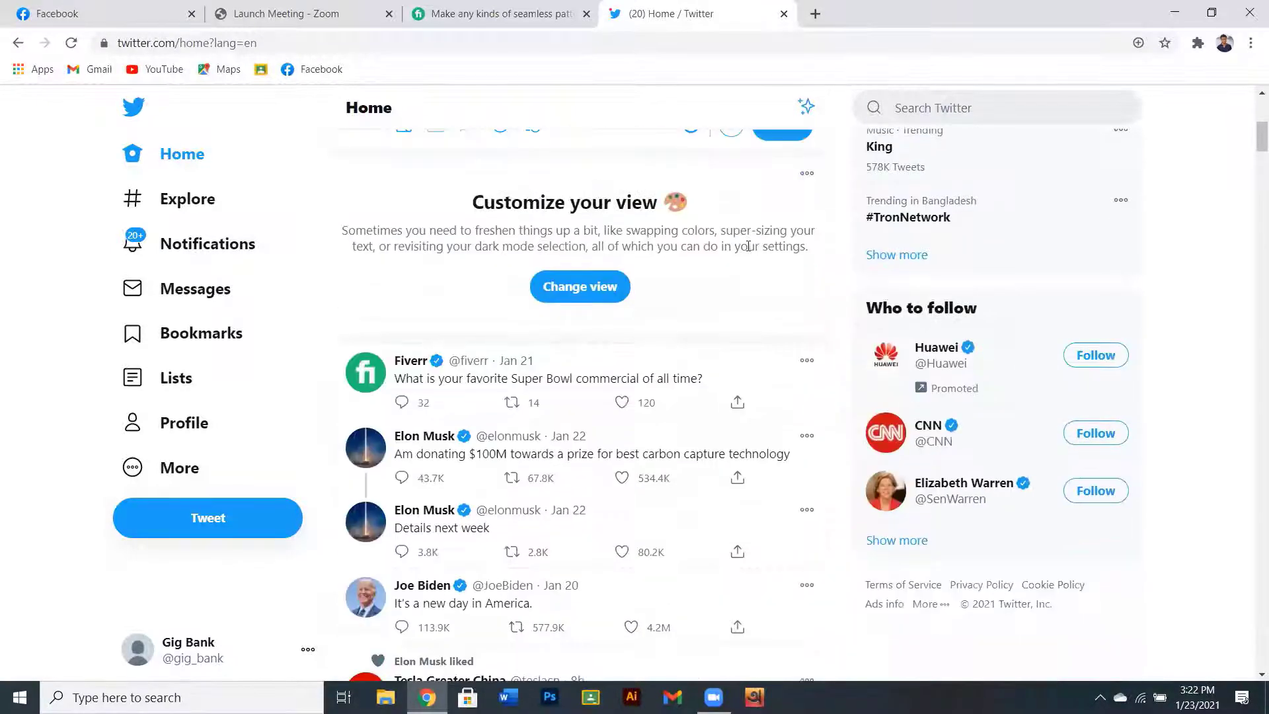
scroll(710, 299, up, 8)
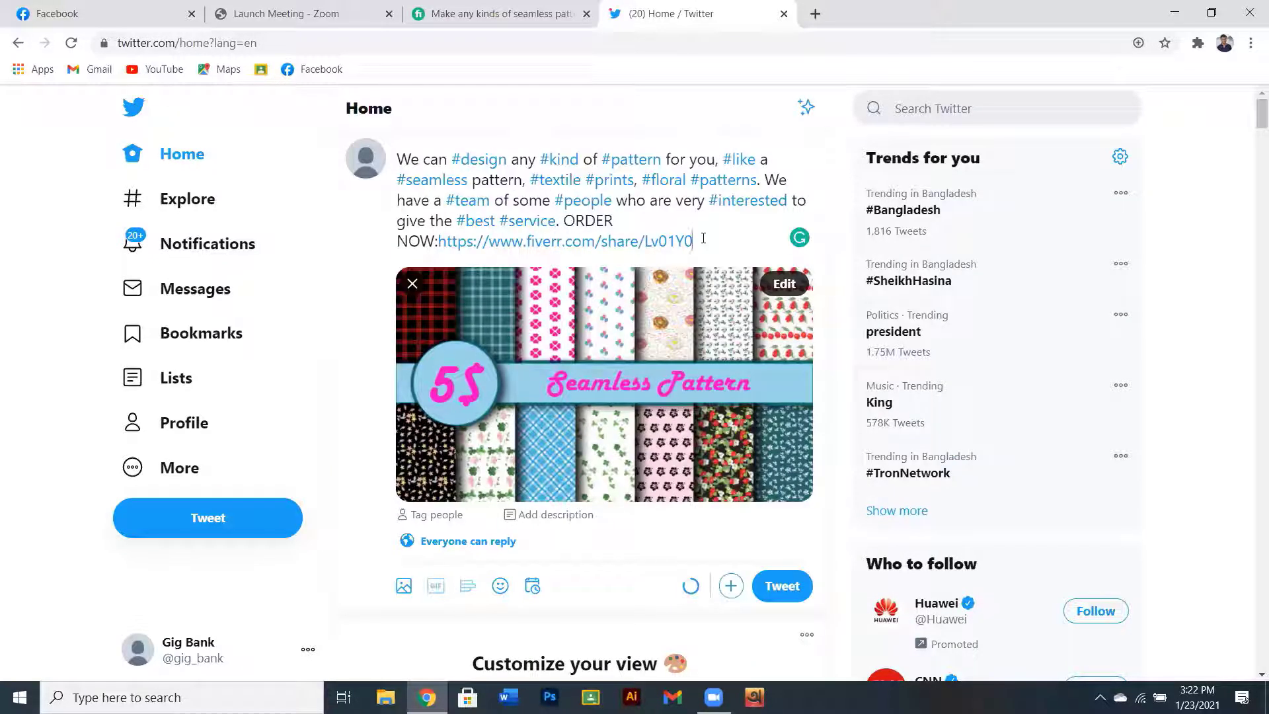
key(Return)
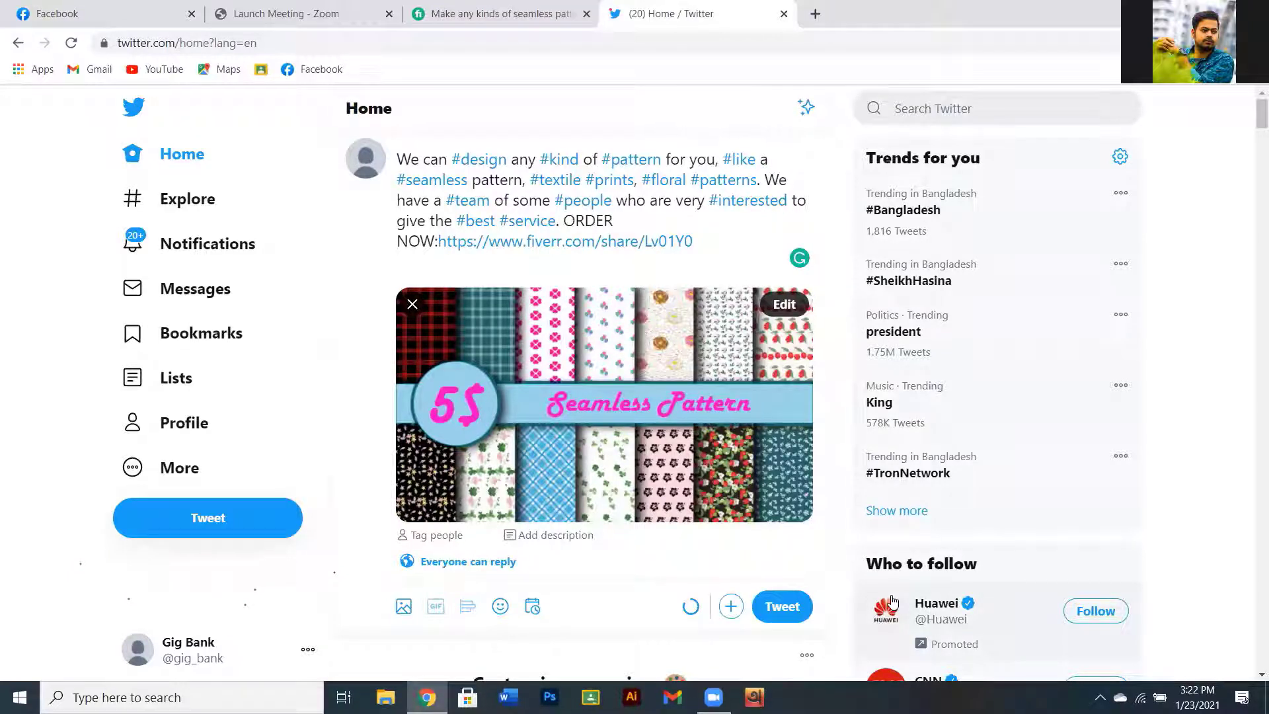
- Open trends24.in and look through its hourly lists of worldwide Twitter trends
click(1194, 608)
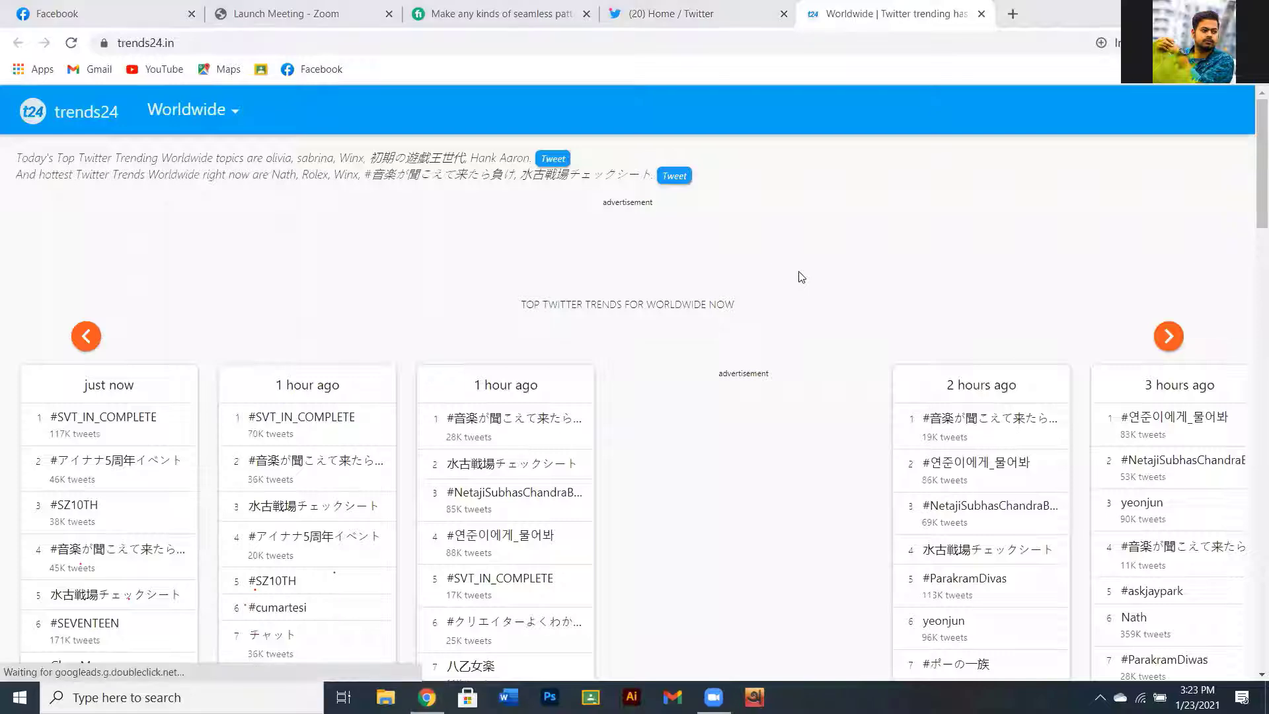
scroll(413, 393, down, 2)
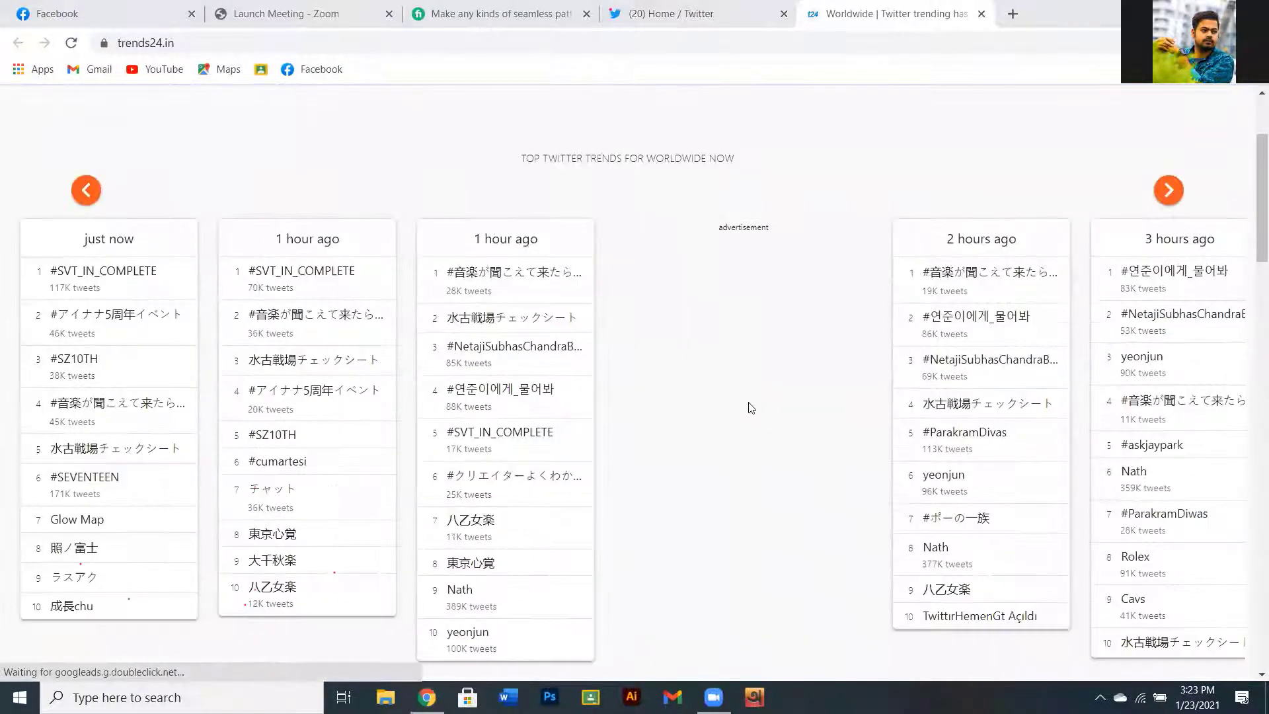
scroll(583, 398, down, 3)
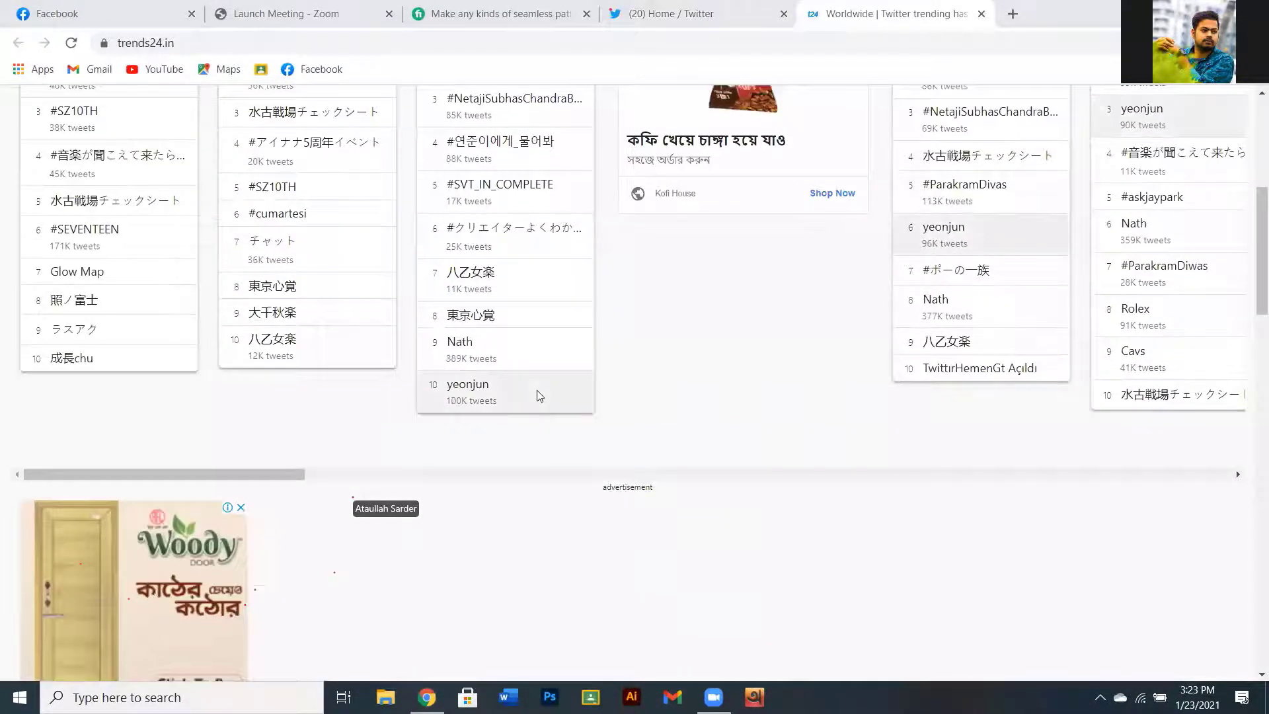
scroll(540, 395, down, 3)
scroll(539, 395, down, 4)
scroll(537, 395, up, 12)
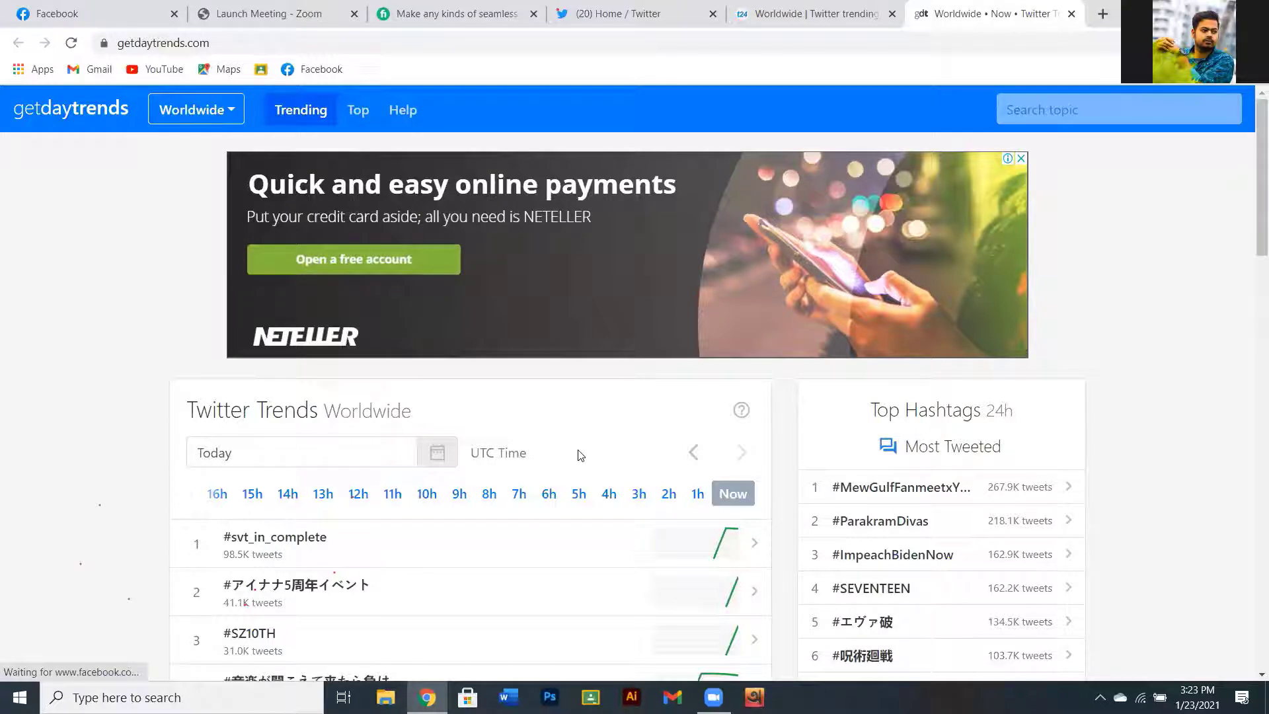
- On getdaytrends.com, examine the current worldwide Twitter trends and the most tweeted hashtags of the past 24 hours
scroll(592, 467, down, 2)
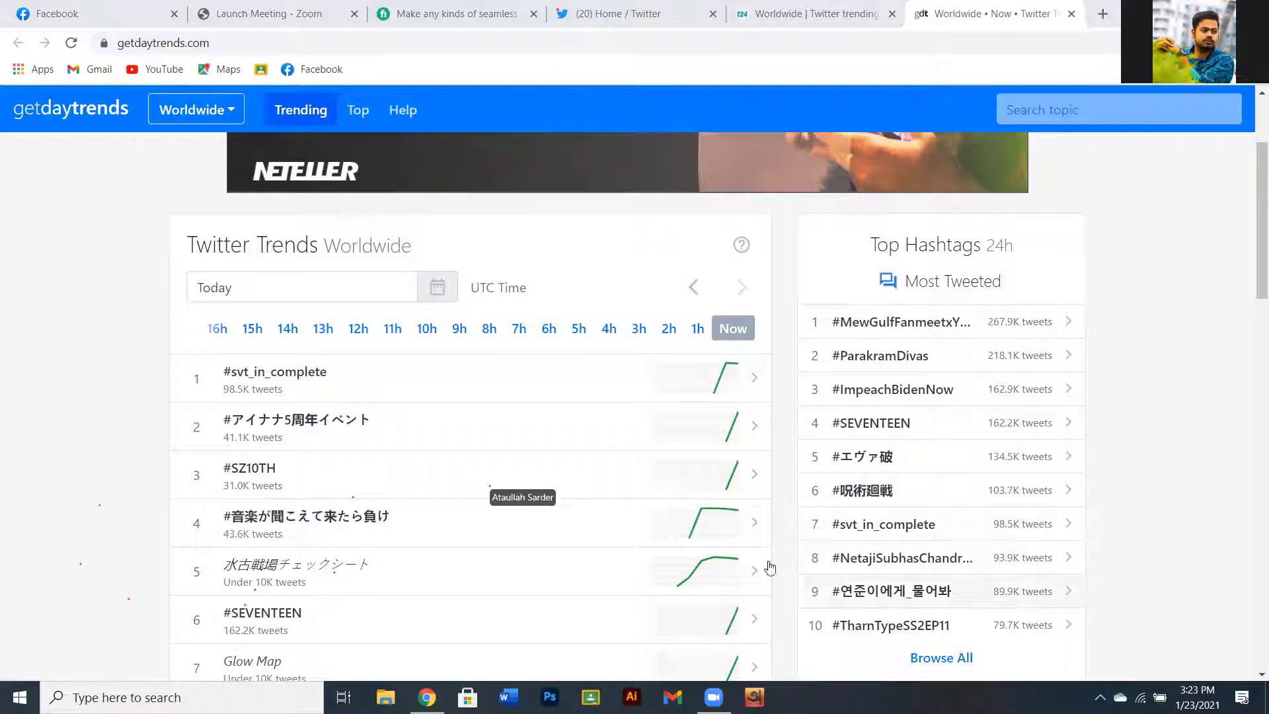
scroll(879, 482, down, 3)
scroll(870, 490, up, 3)
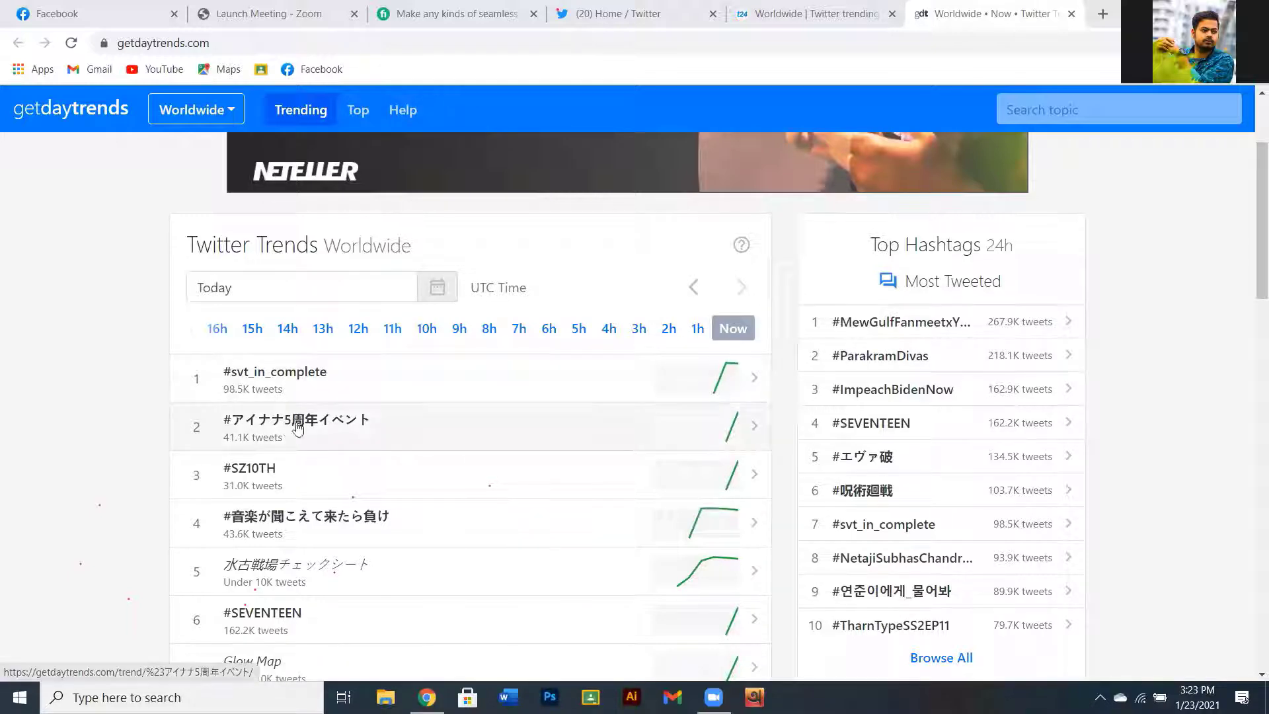
scroll(299, 423, down, 1)
scroll(291, 342, down, 2)
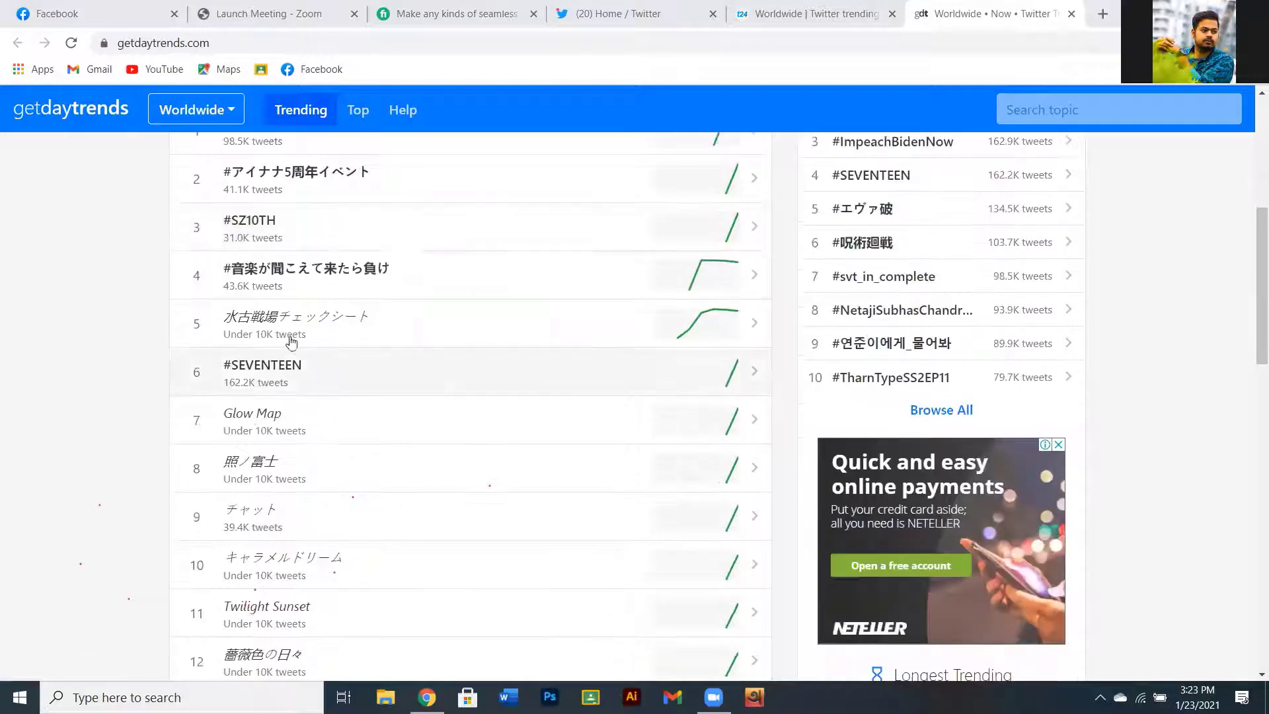
scroll(286, 456, down, 2)
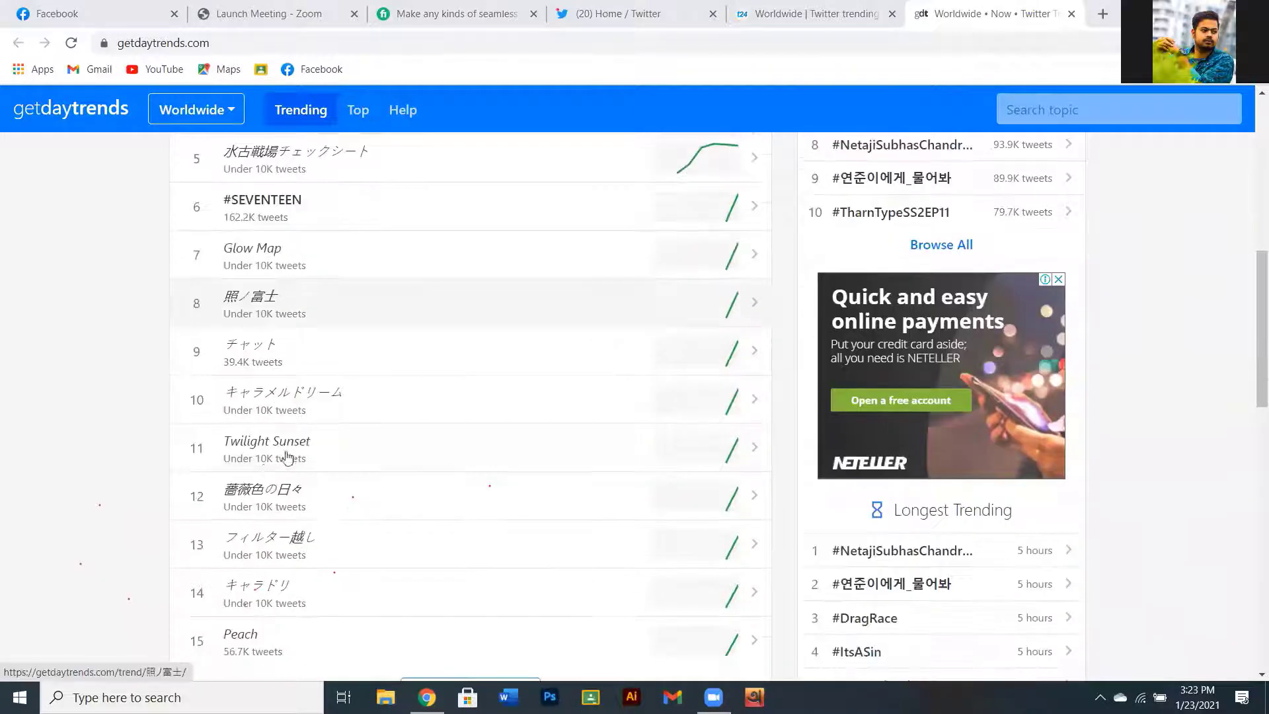
scroll(287, 456, down, 1)
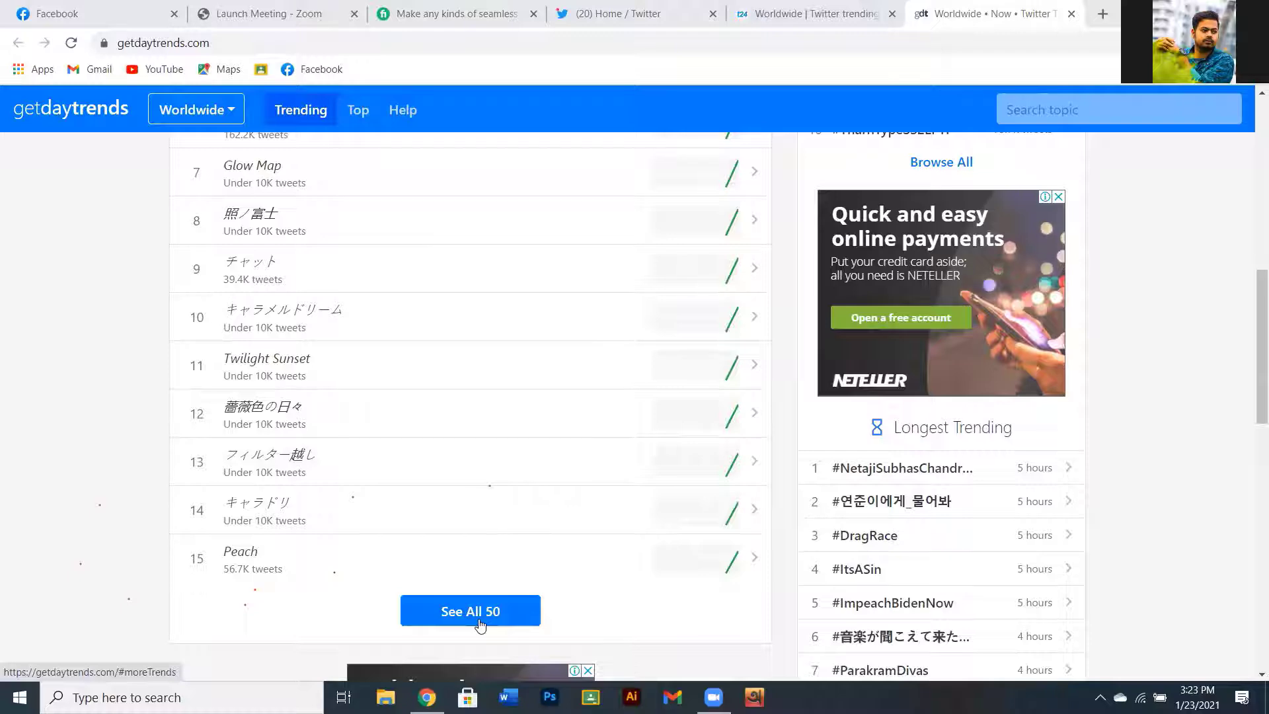
scroll(486, 483, up, 3)
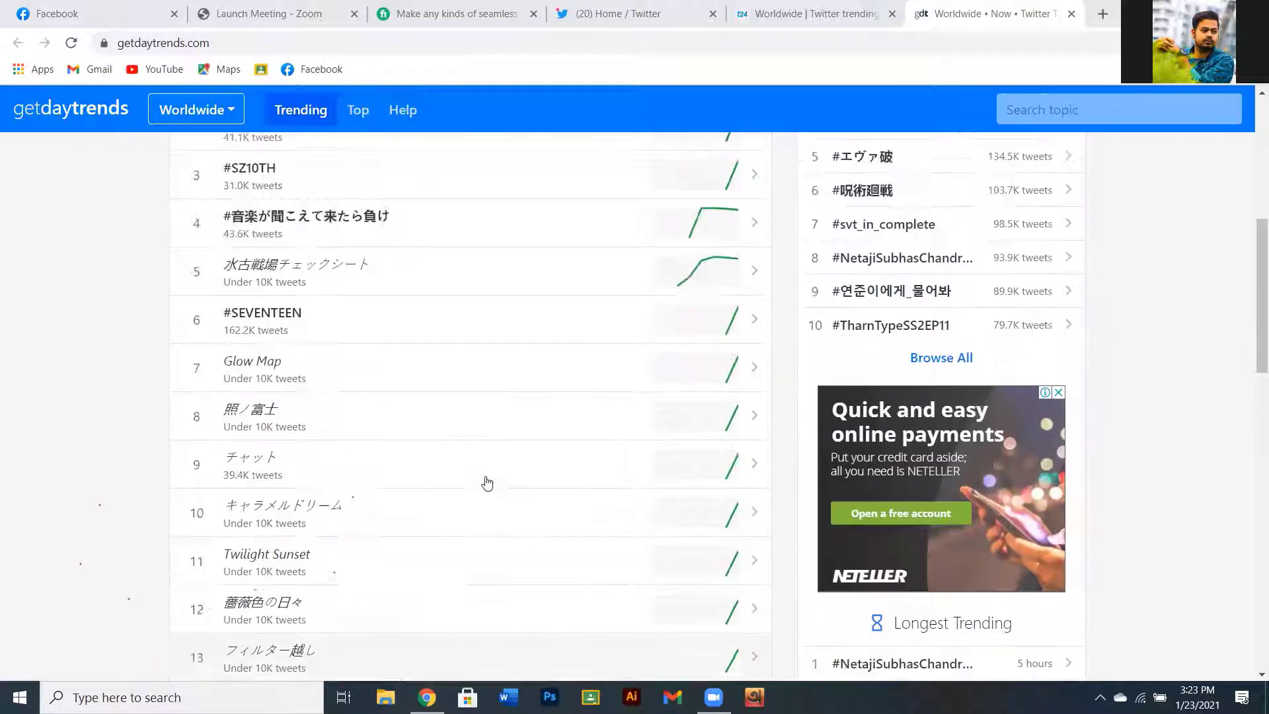
scroll(487, 483, up, 2)
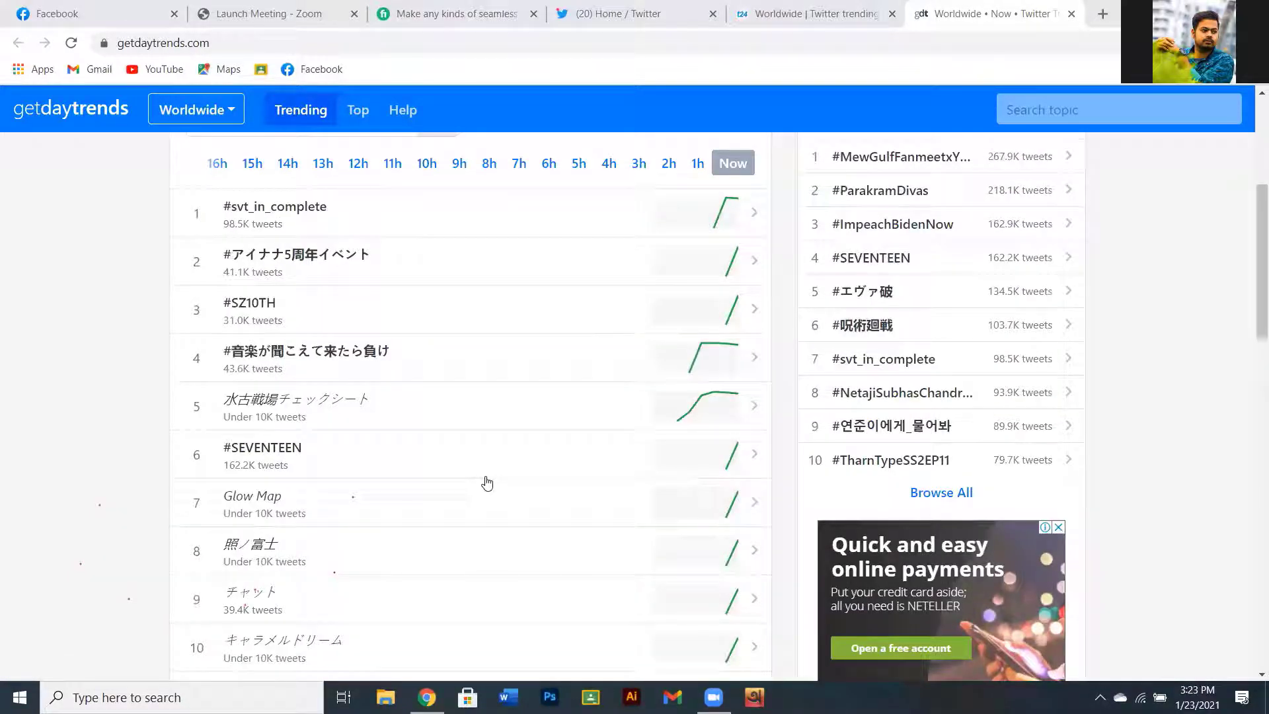
scroll(1025, 332, up, 3)
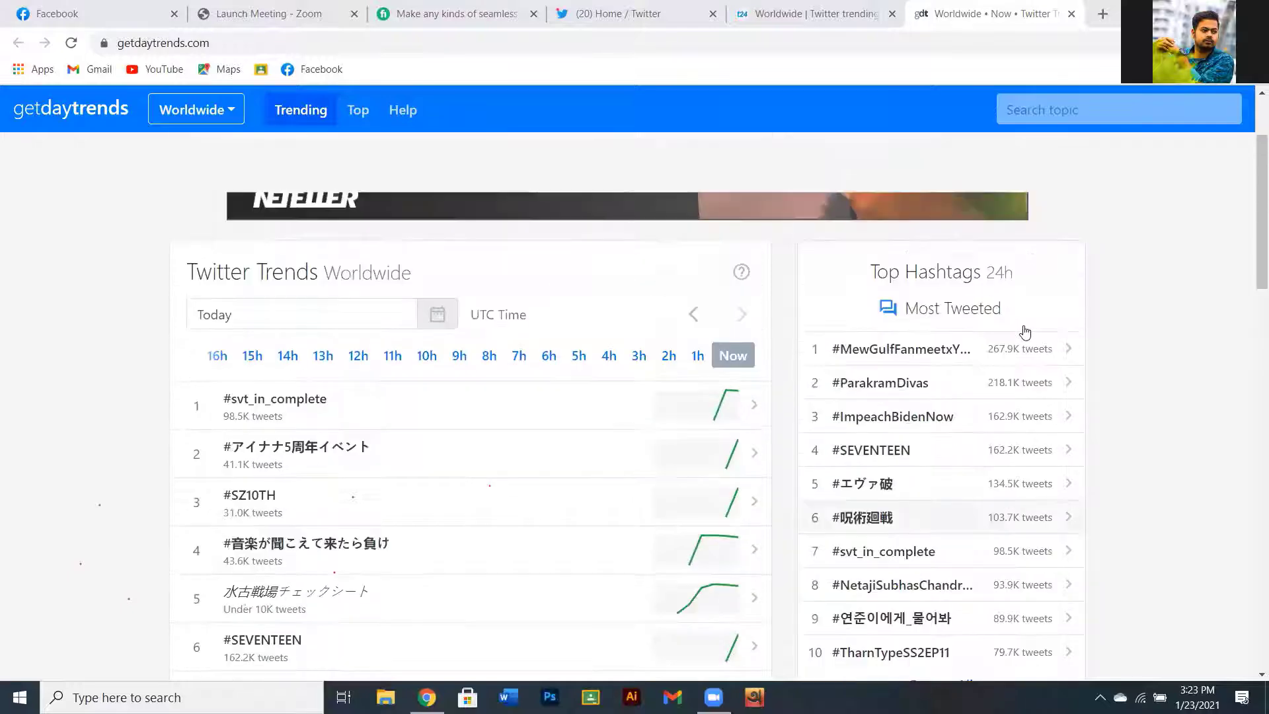
scroll(1024, 331, up, 2)
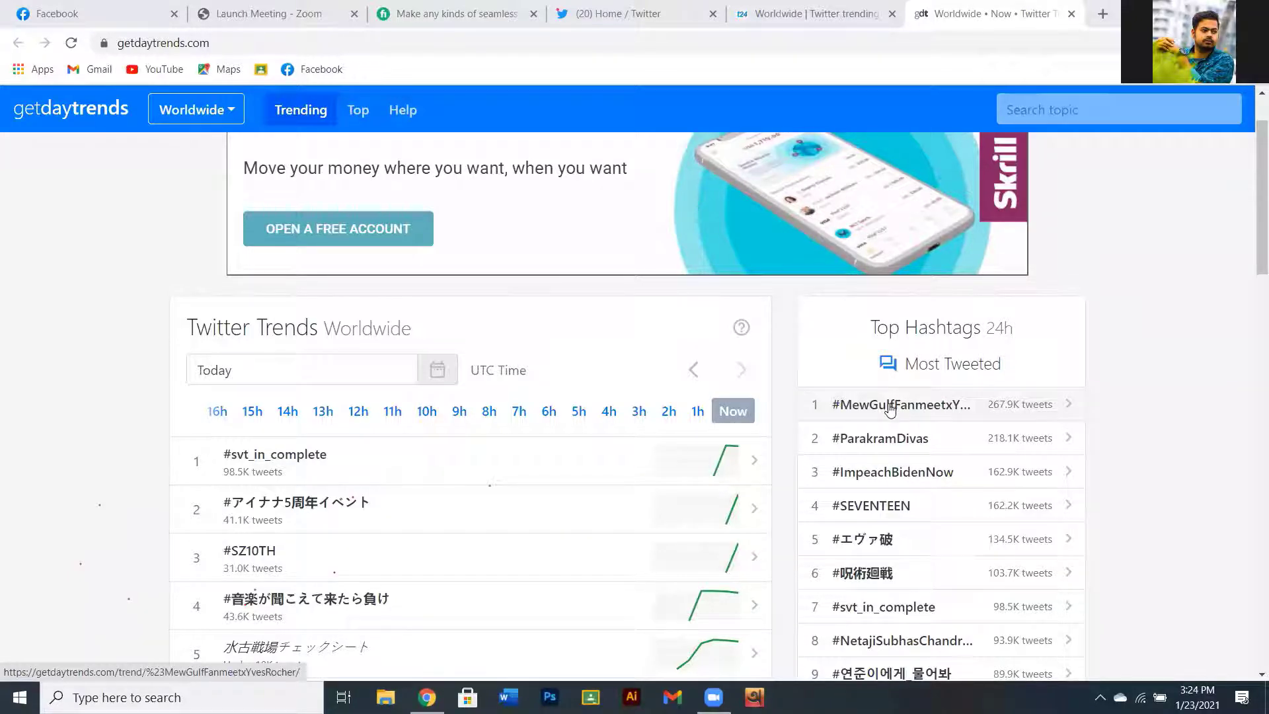
scroll(1004, 402, down, 2)
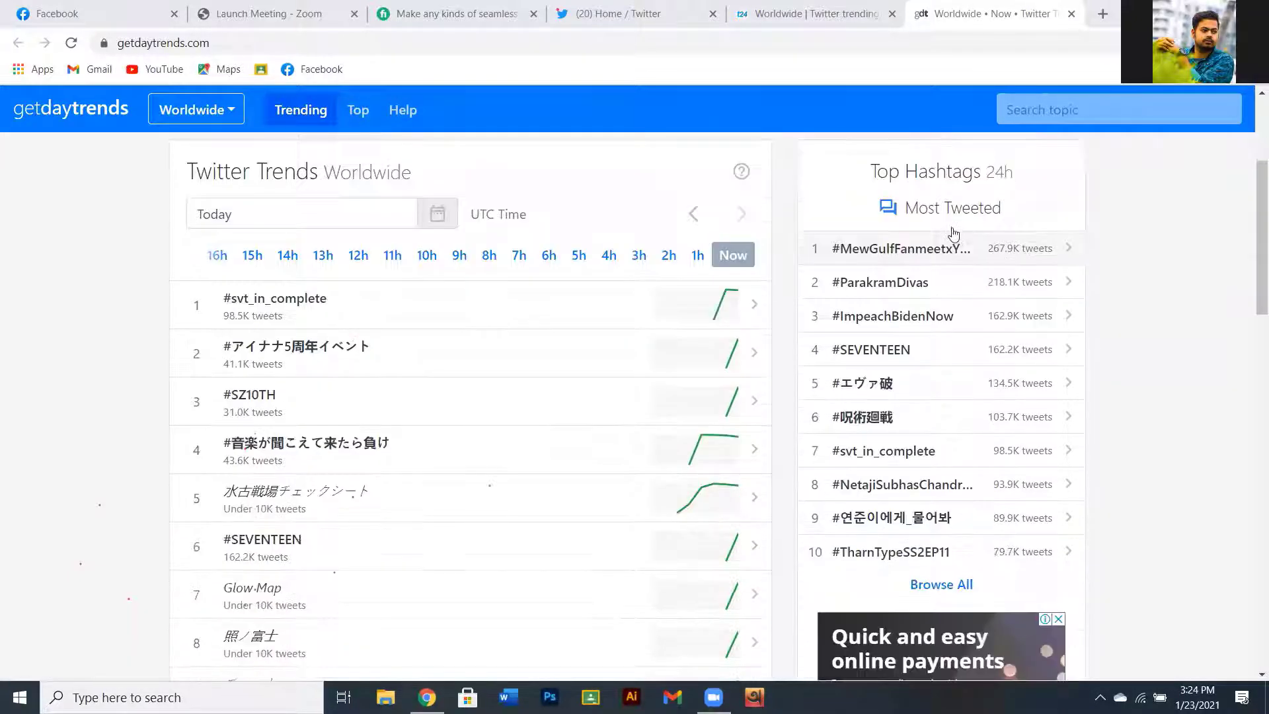
- Open the trend page of the most tweeted hashtag of the past 24 hours, #MewGulfFanmeetxYvesRocher
right_click(952, 239)
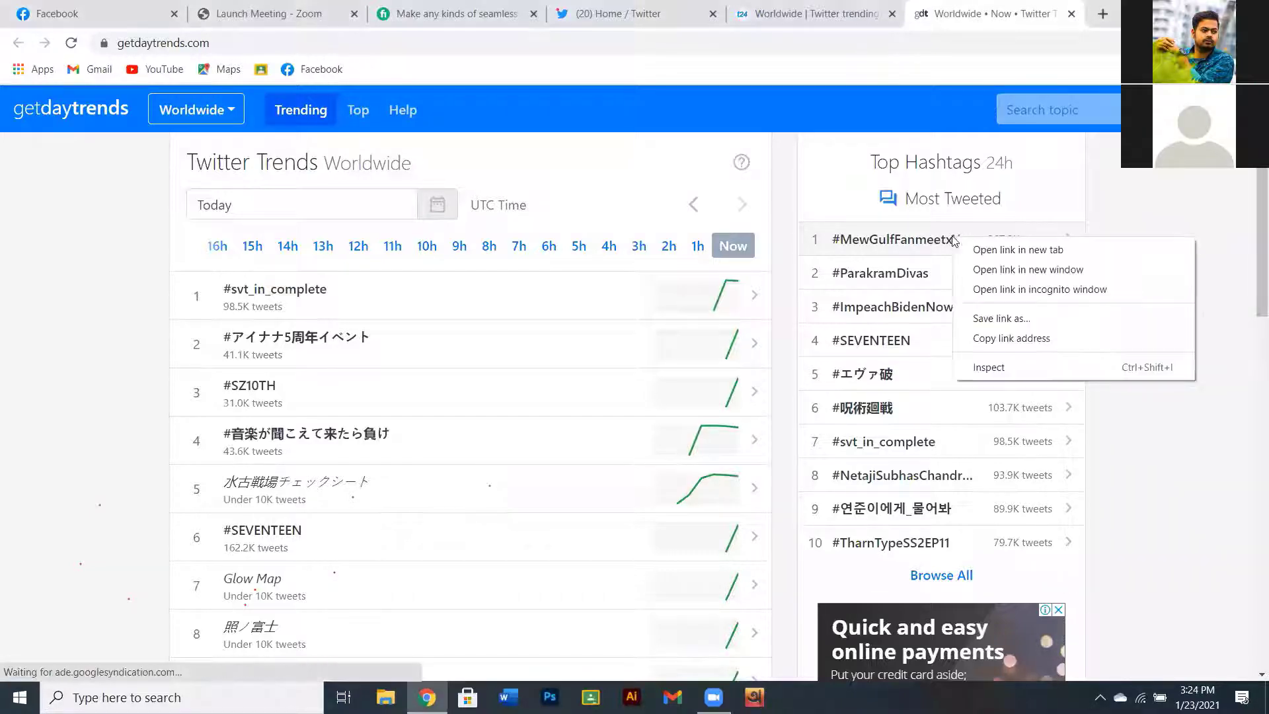
click(799, 312)
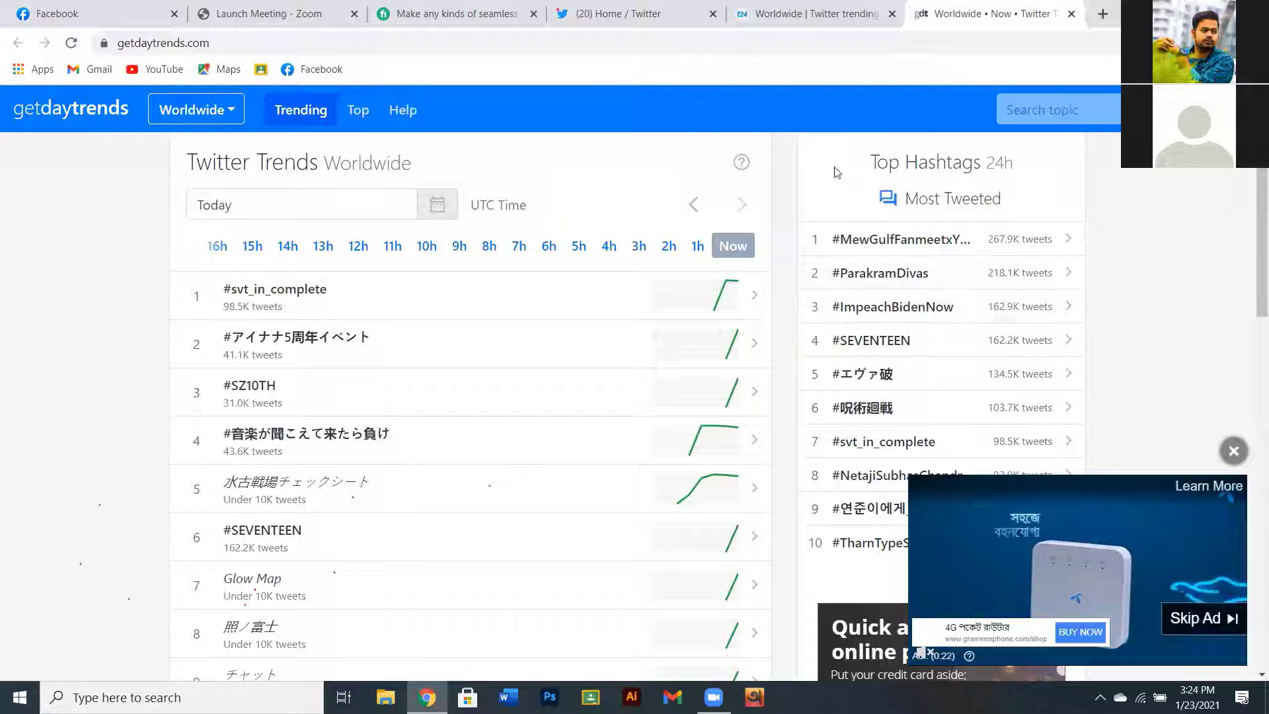
right_click(889, 241)
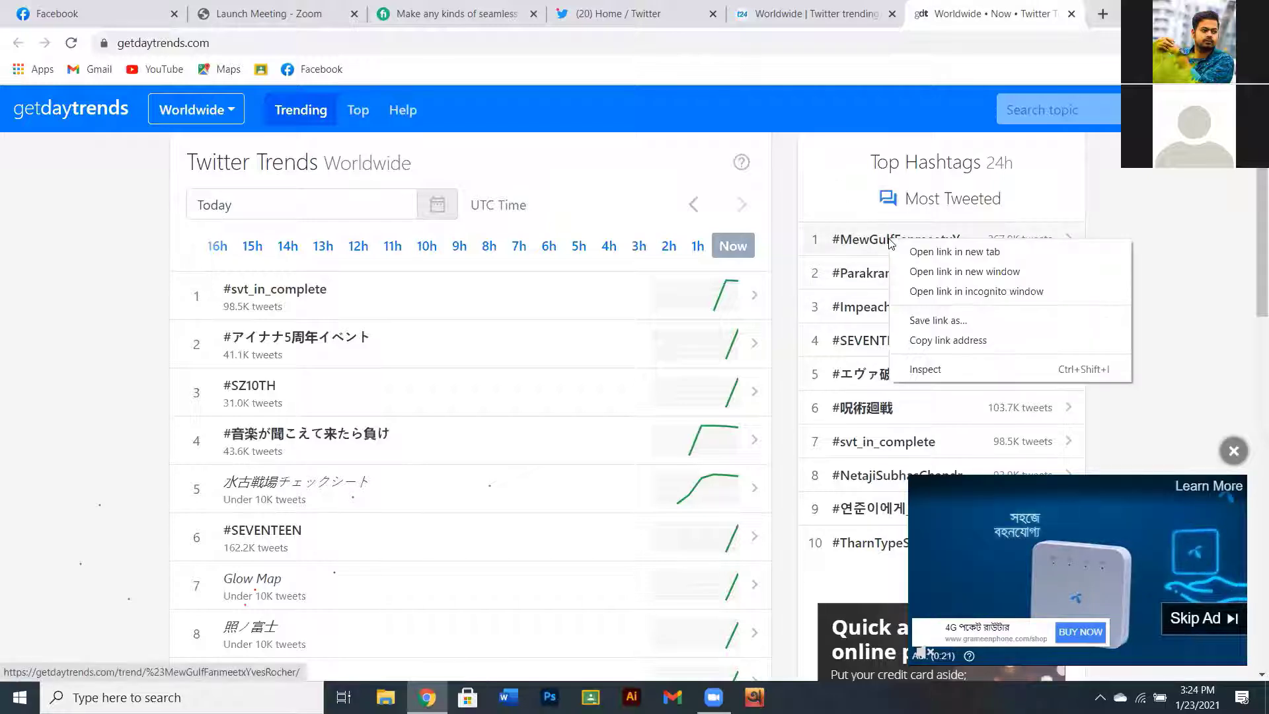
click(848, 248)
click(932, 245)
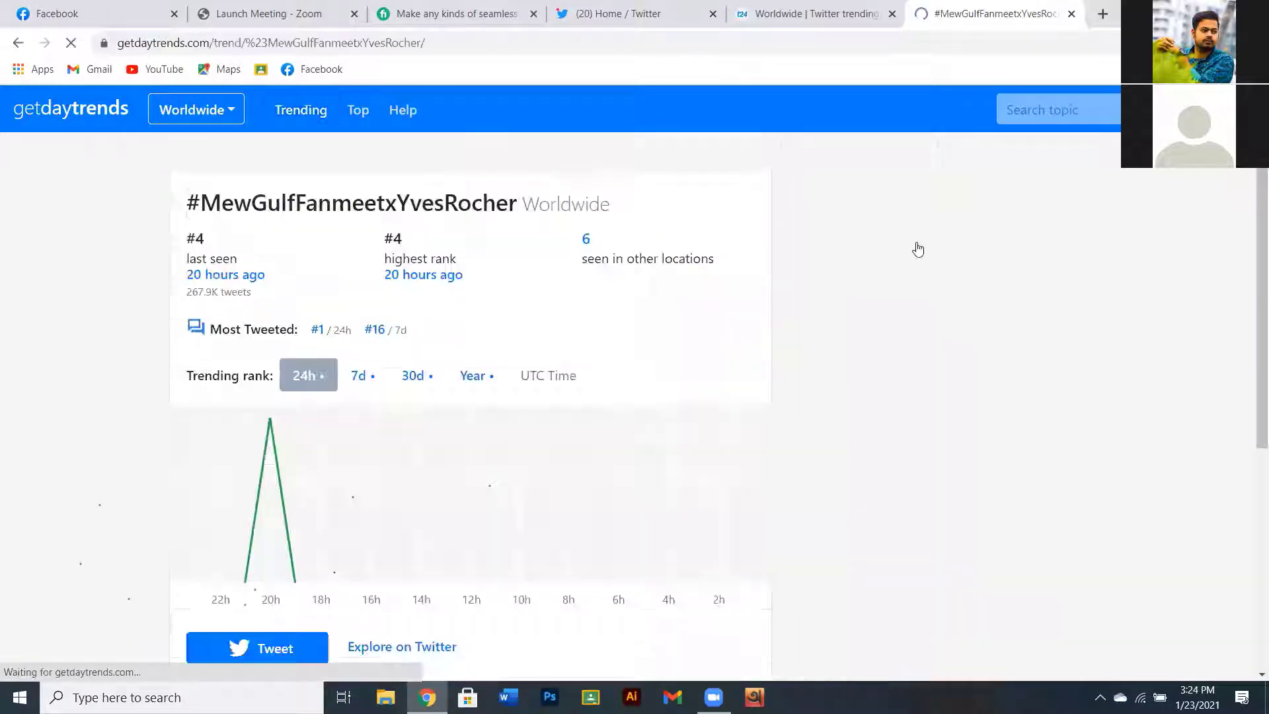
- Copy #MewGulfFanmeetxYvesRocher from the trend page heading and paste it on the empty line below the gig link in the Twitter draft
drag(918, 249, 938, 244)
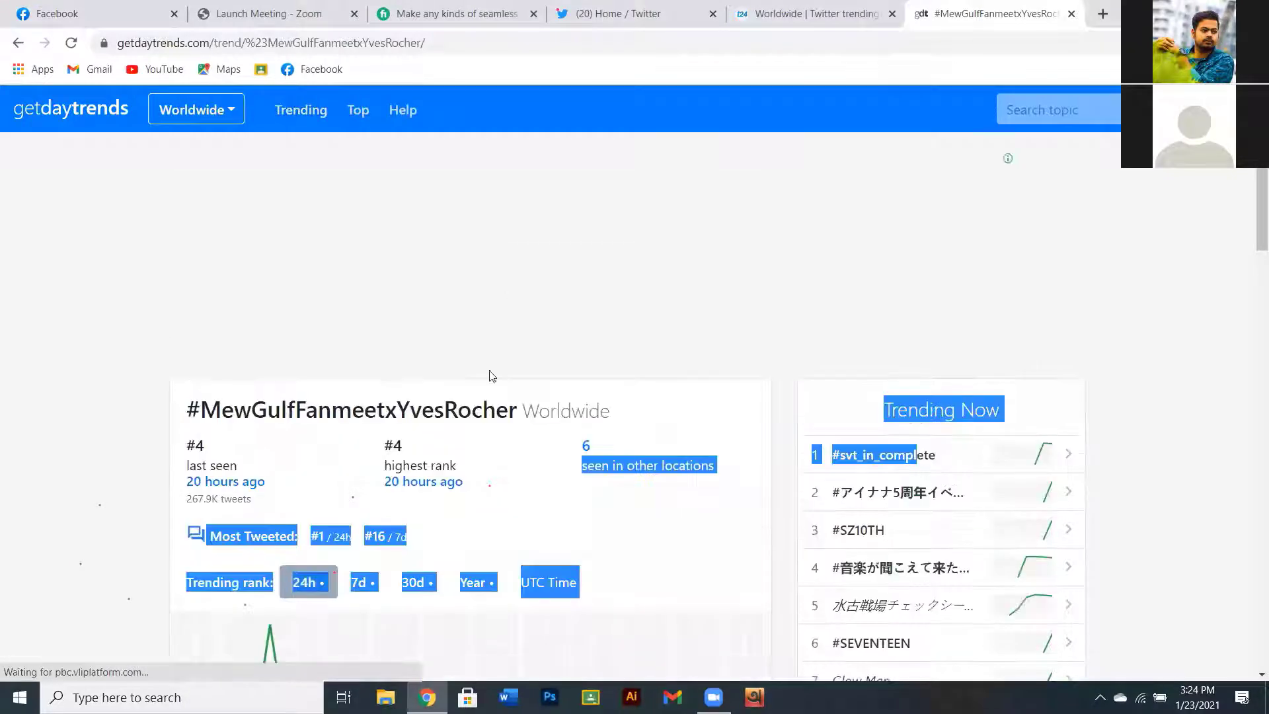
drag(522, 410, 109, 411)
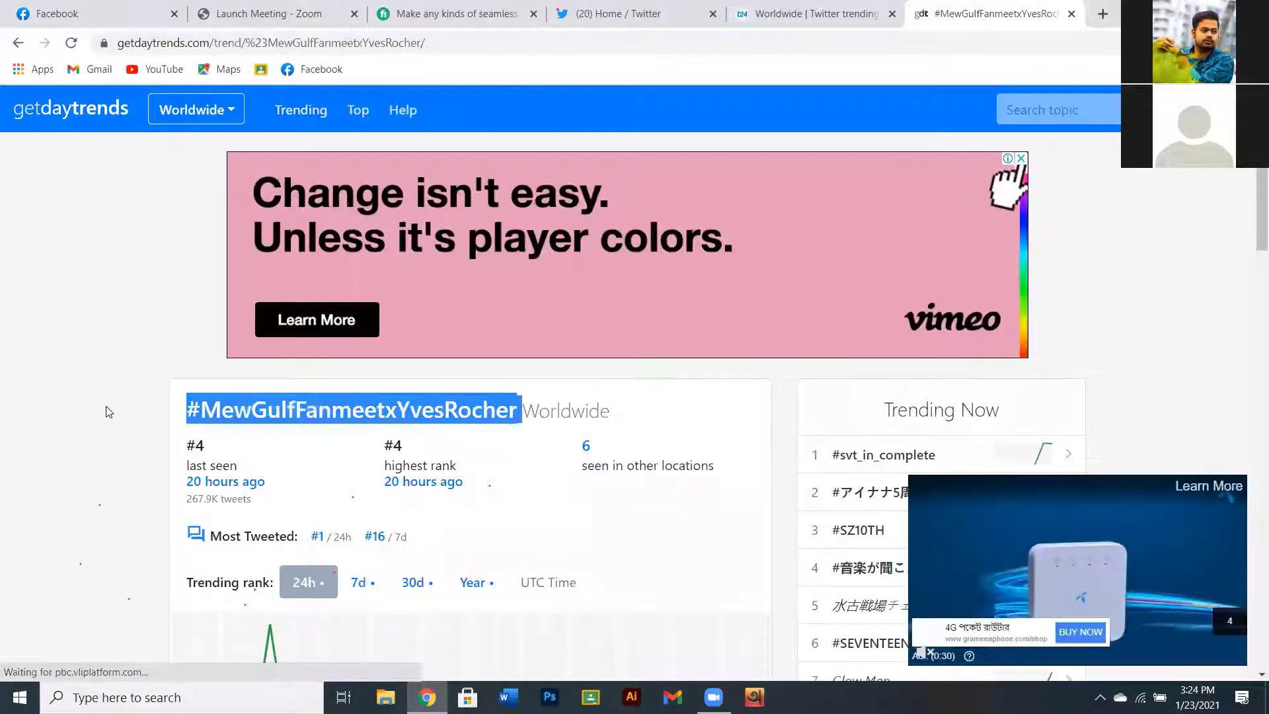
right_click(279, 410)
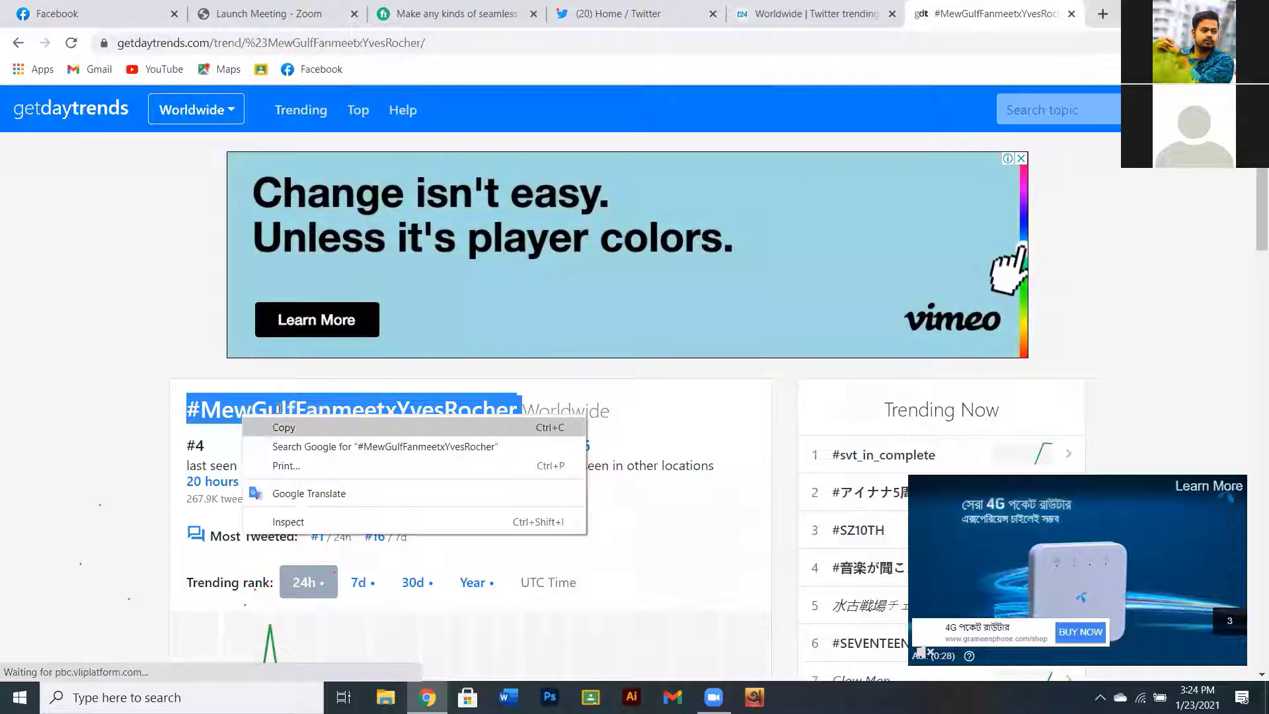
click(284, 427)
key(ctrl+4)
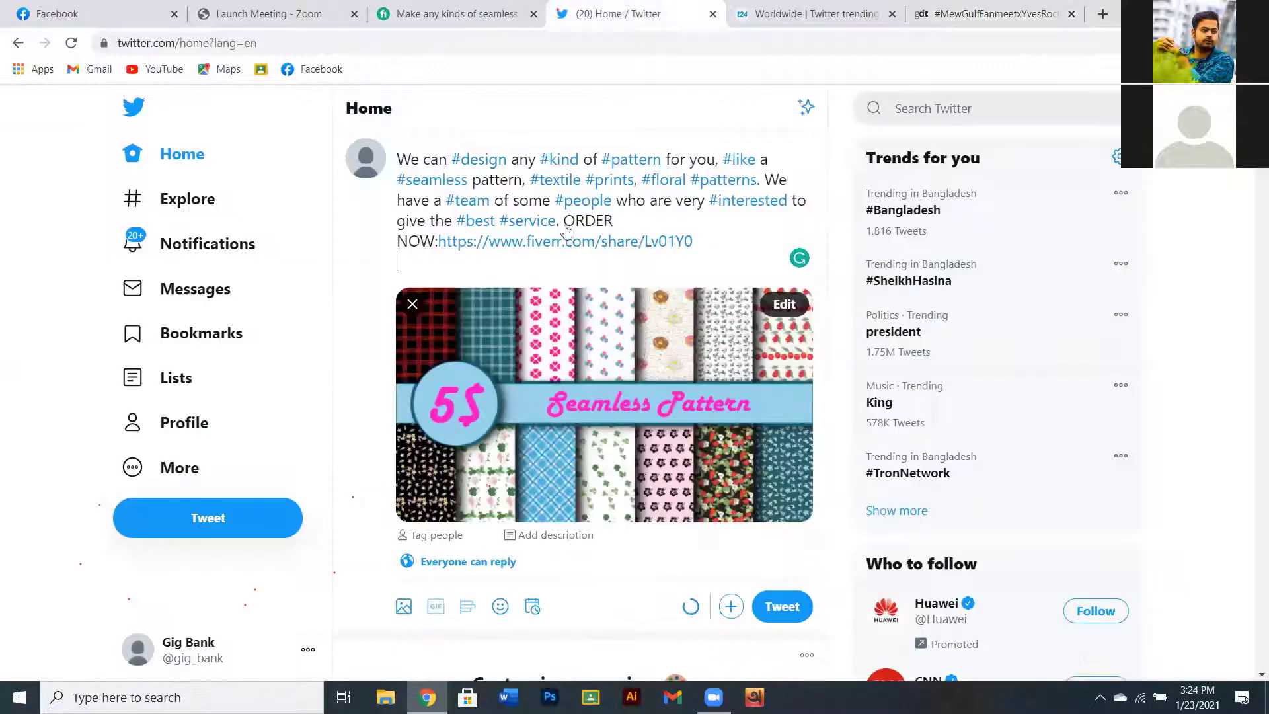
scroll(566, 229, down, 1)
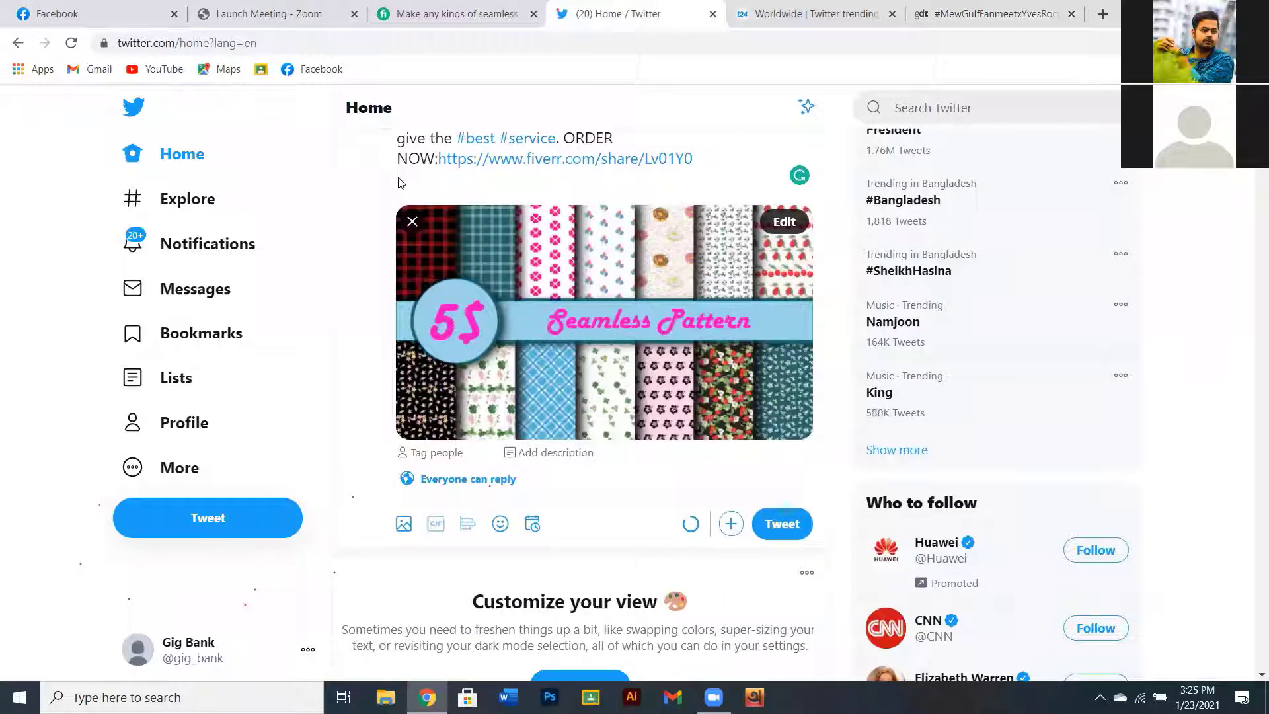
right_click(400, 180)
click(441, 308)
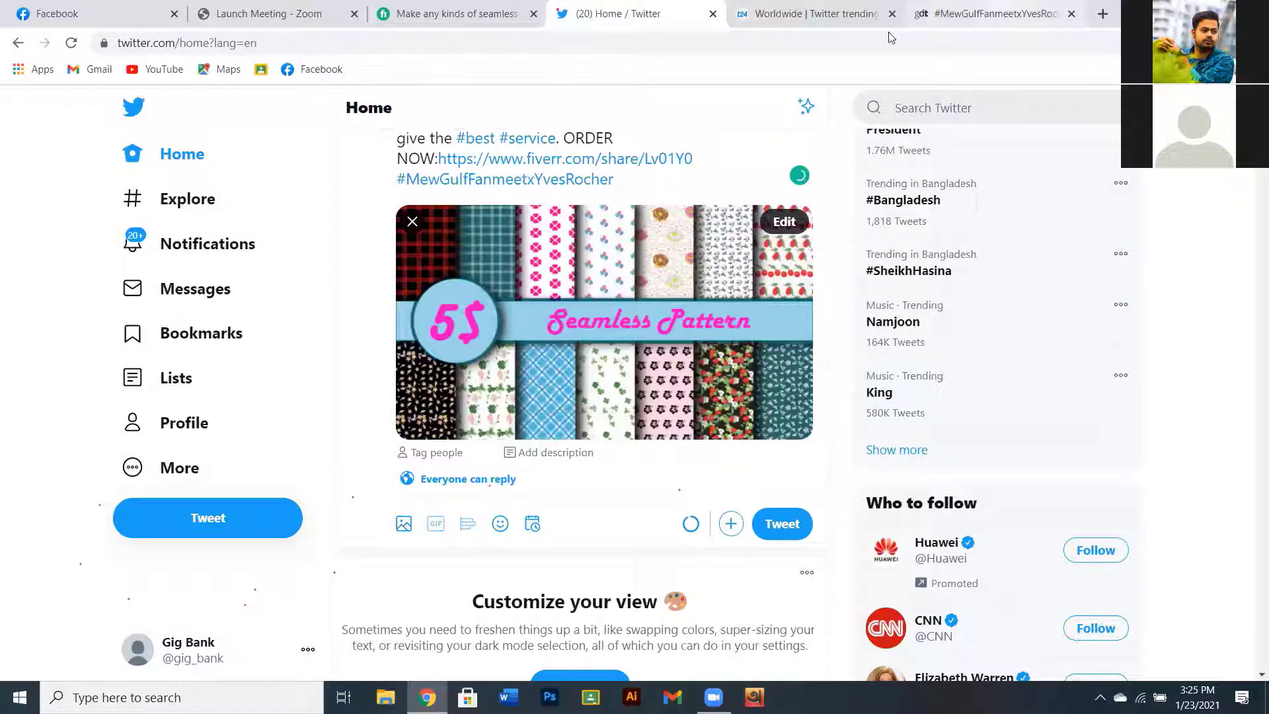
- Close the getdaytrends page and copy #SVT_IN_COMPLETE, the first trend in the "just now" list on trends24.in
click(993, 11)
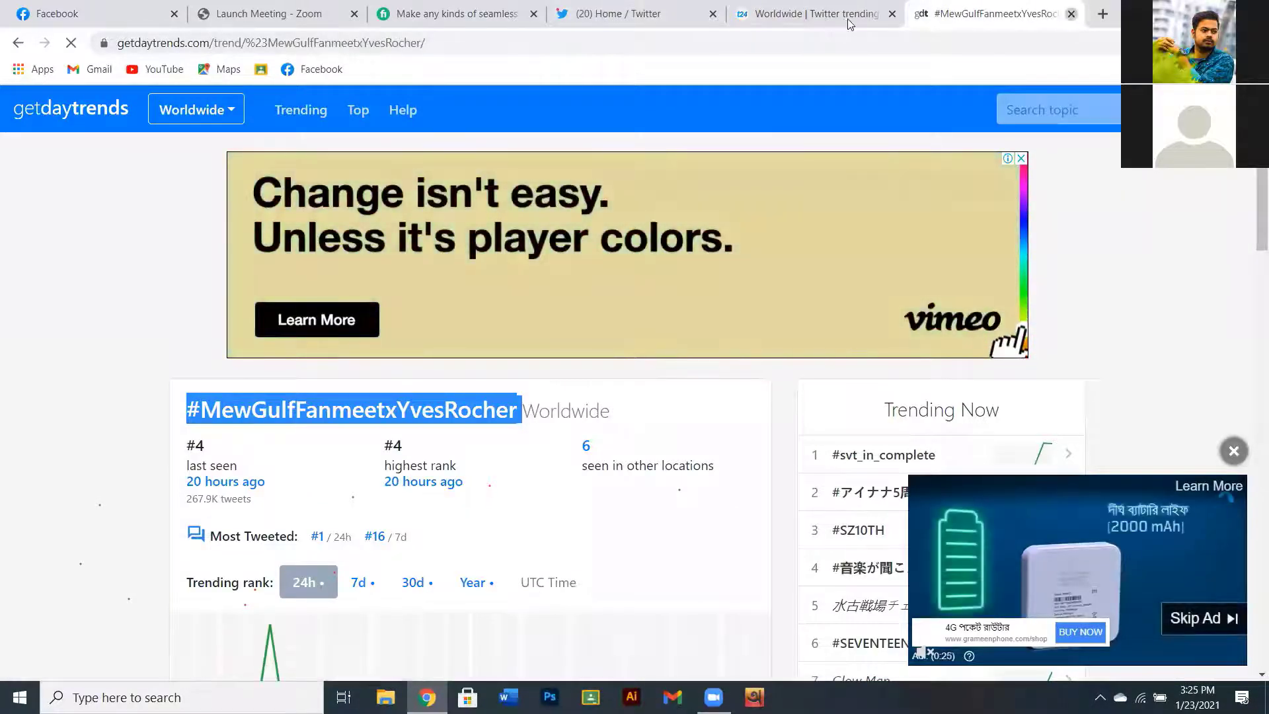
key(ctrl+w)
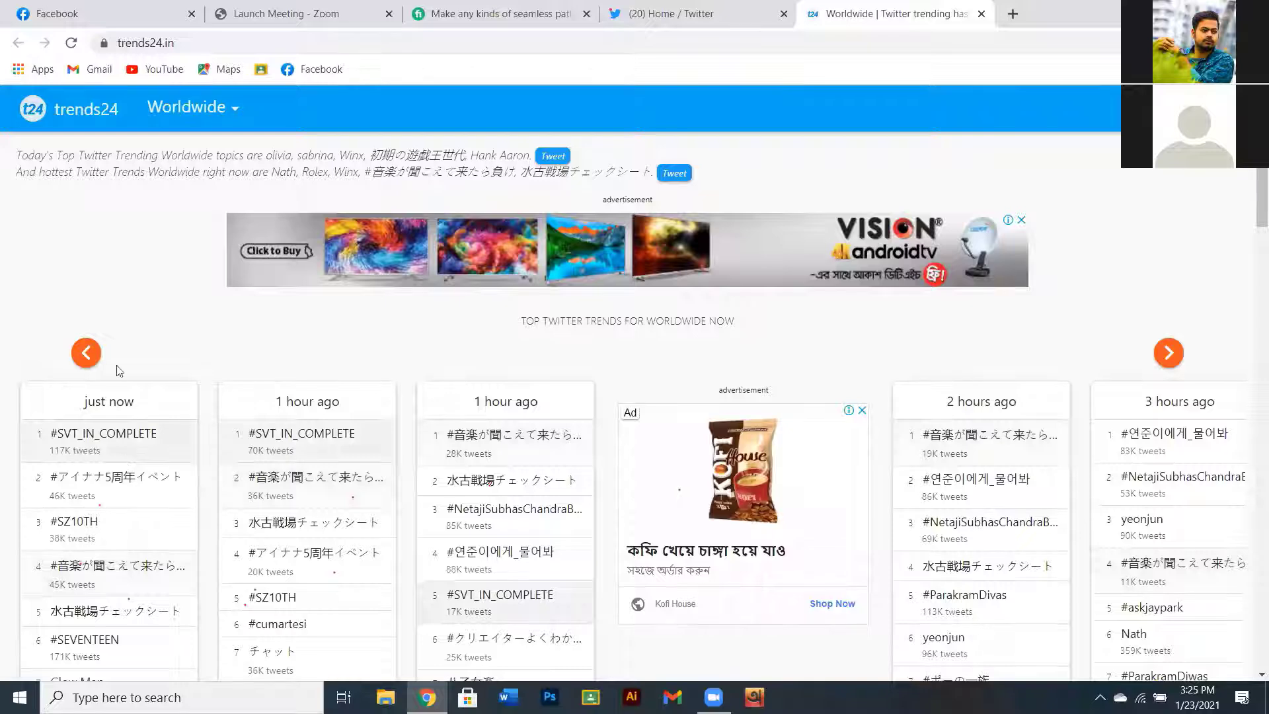
scroll(120, 371, down, 2)
click(165, 276)
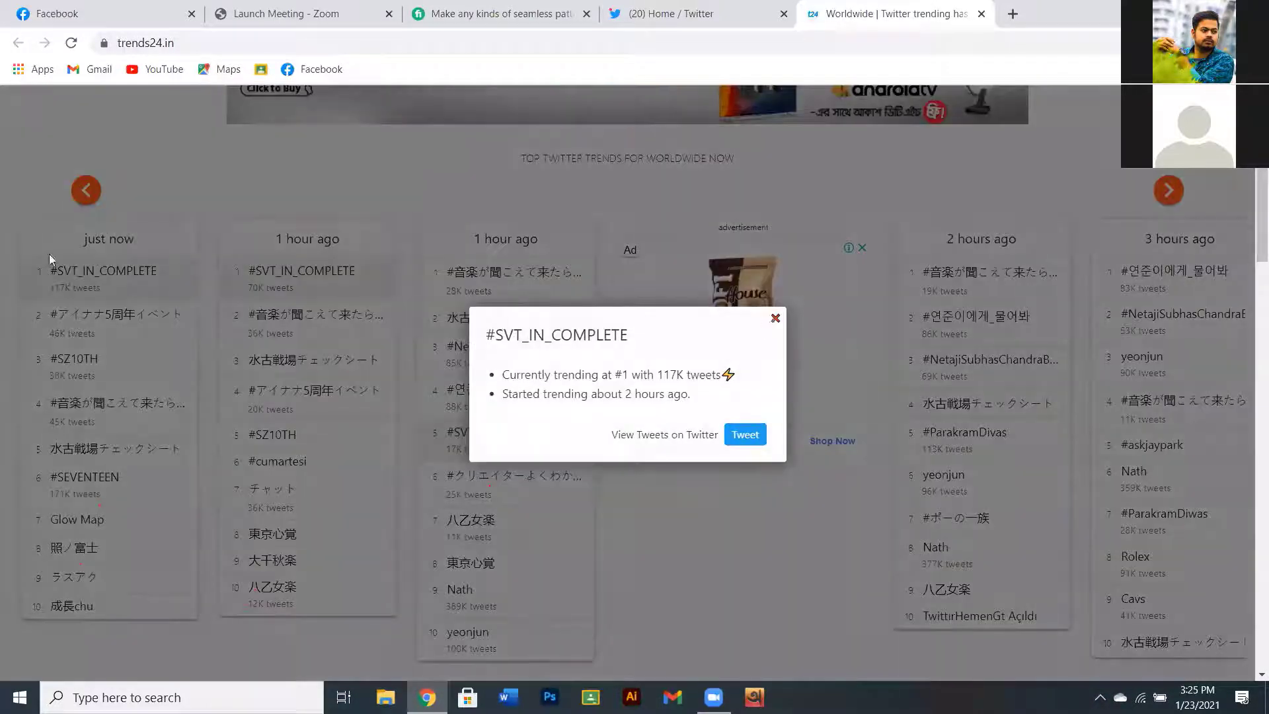
click(772, 320)
triple_click(135, 272)
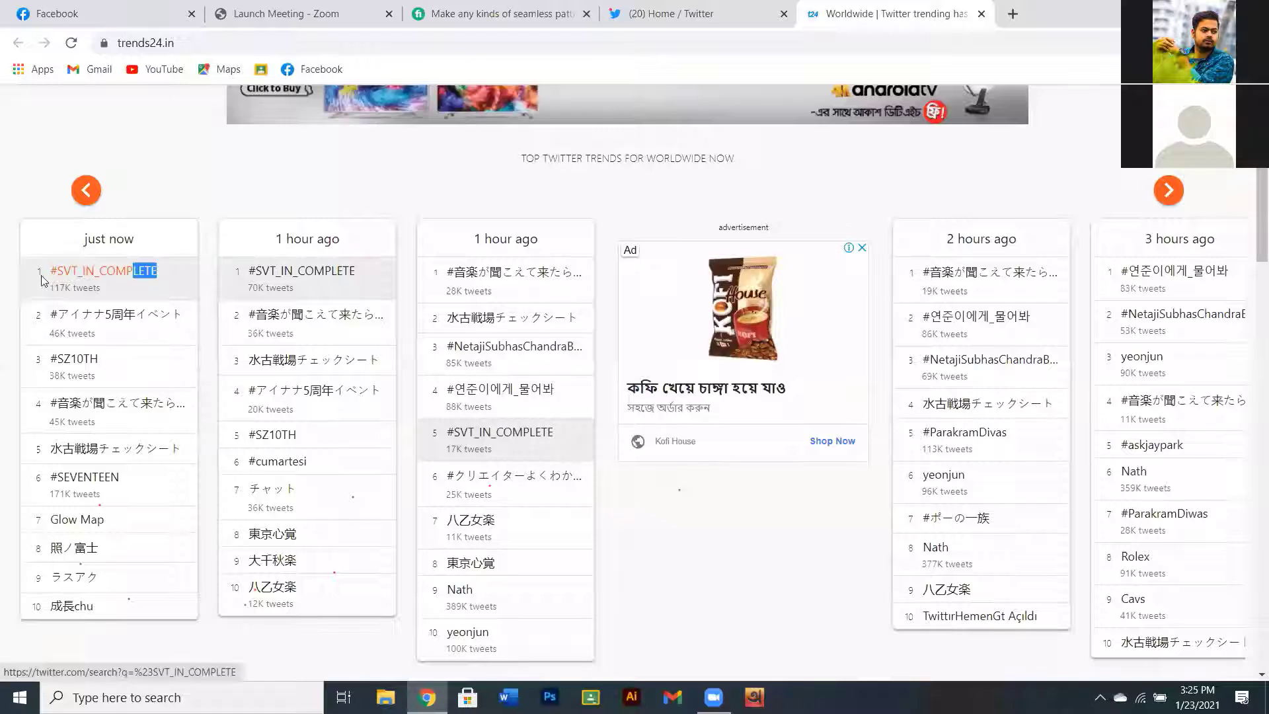
right_click(77, 272)
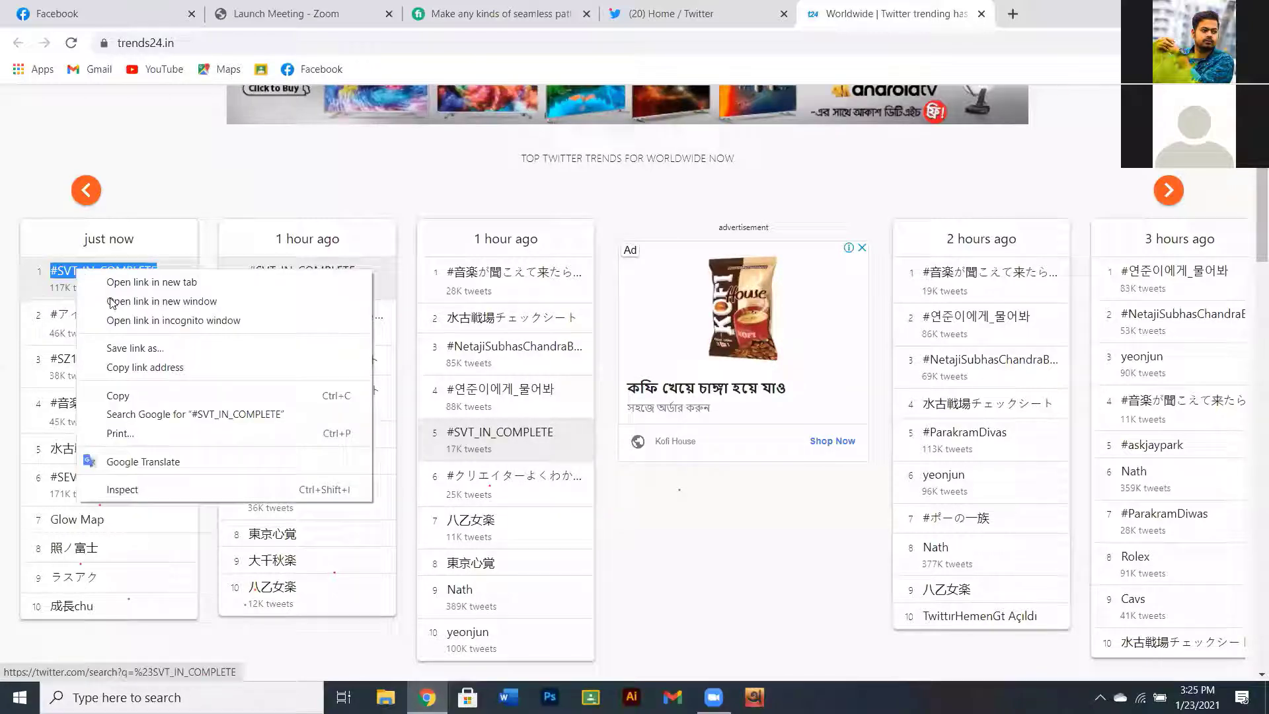
click(119, 395)
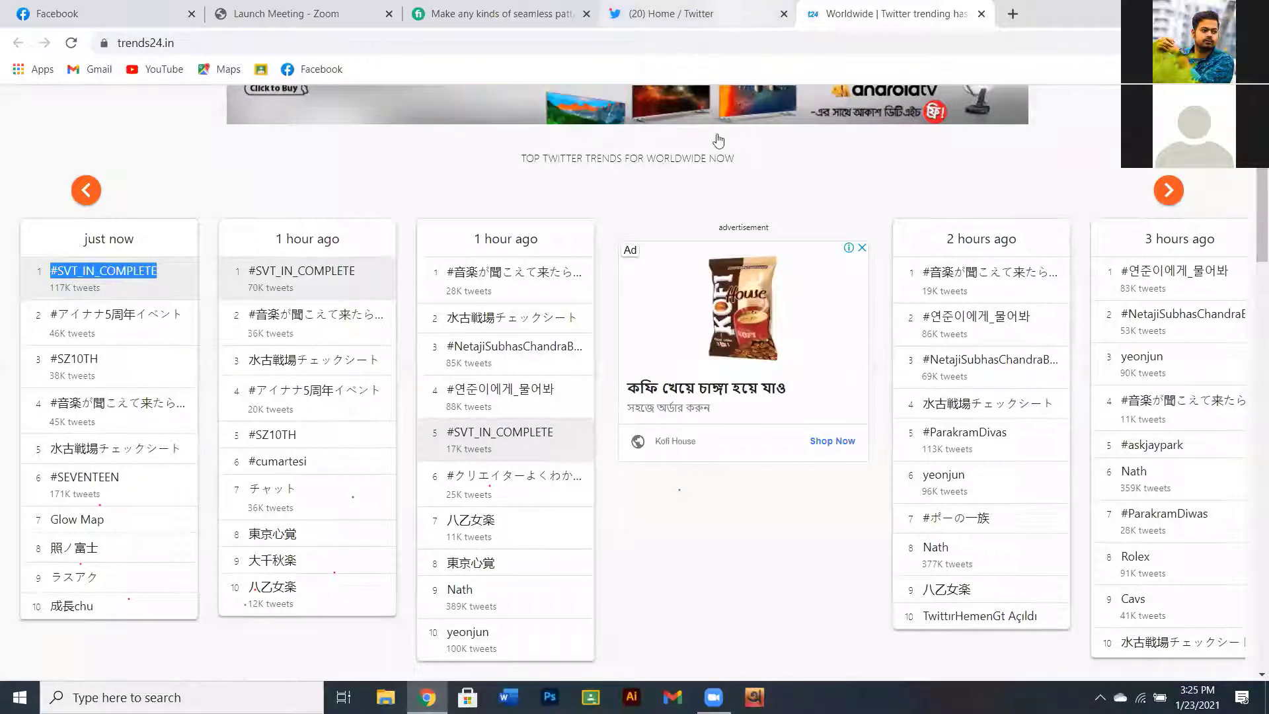
- Paste #SVT_IN_COMPLETE after #MewGulfFanmeetxYvesRocher in the Twitter draft
click(725, 17)
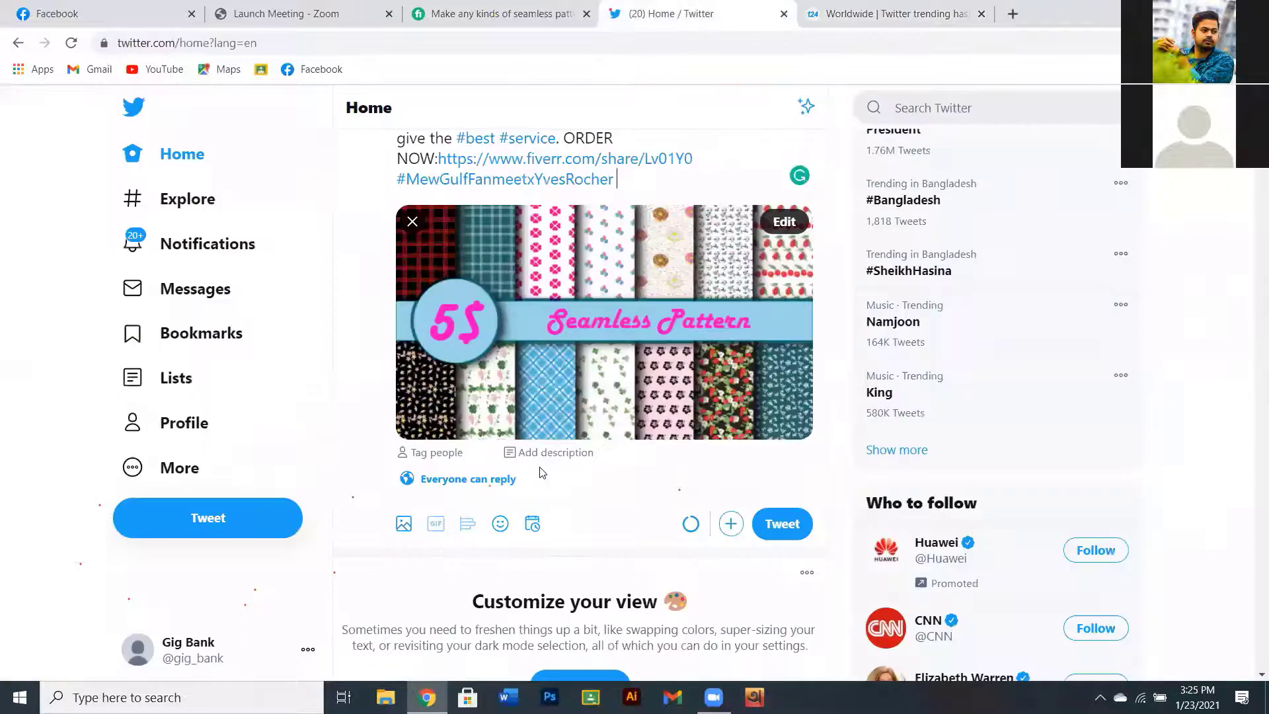
right_click(619, 177)
click(664, 306)
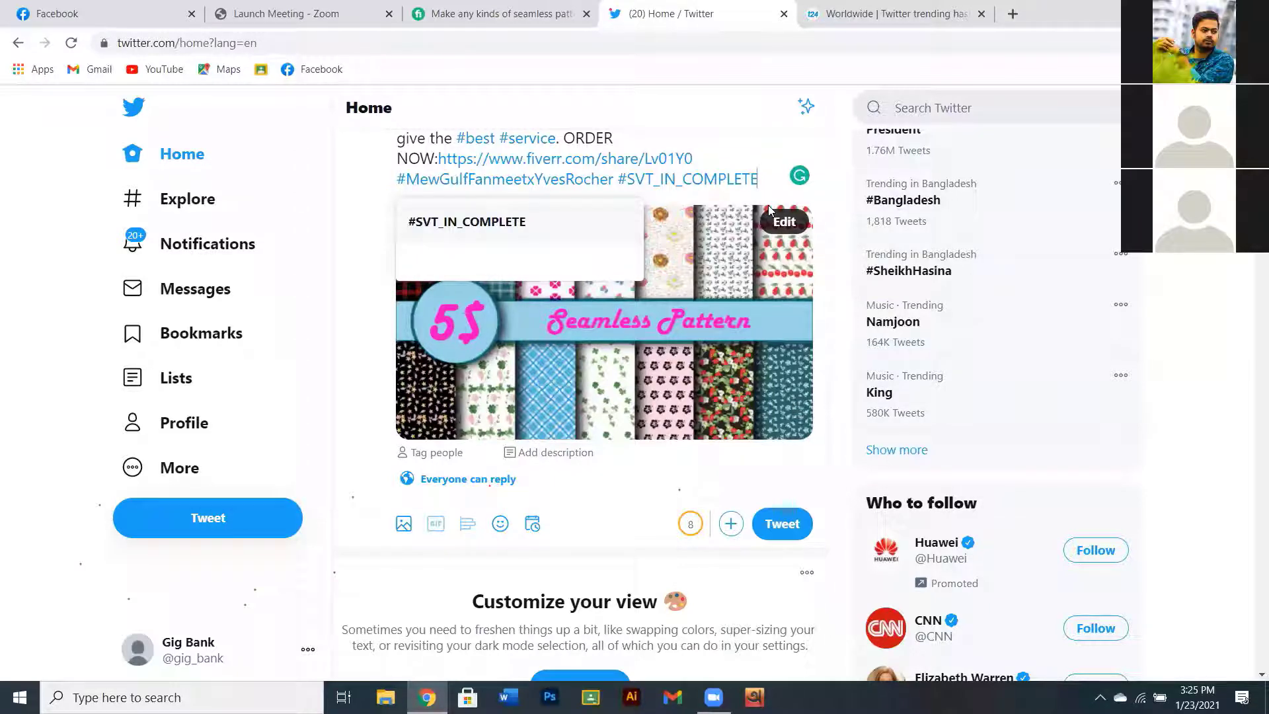
- Exceed the draft's character limit with filler text after the trending hashtags, and delete the filler again
scroll(769, 218, up, 2)
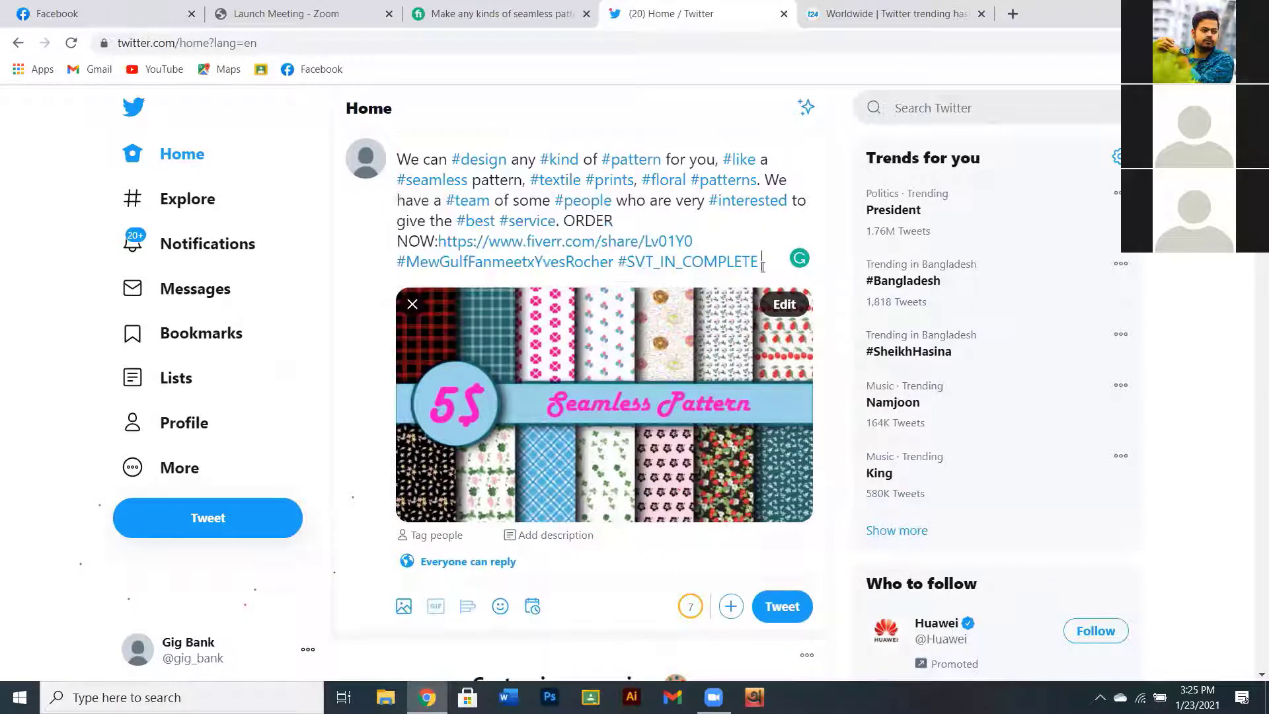
text(sfgshsh)
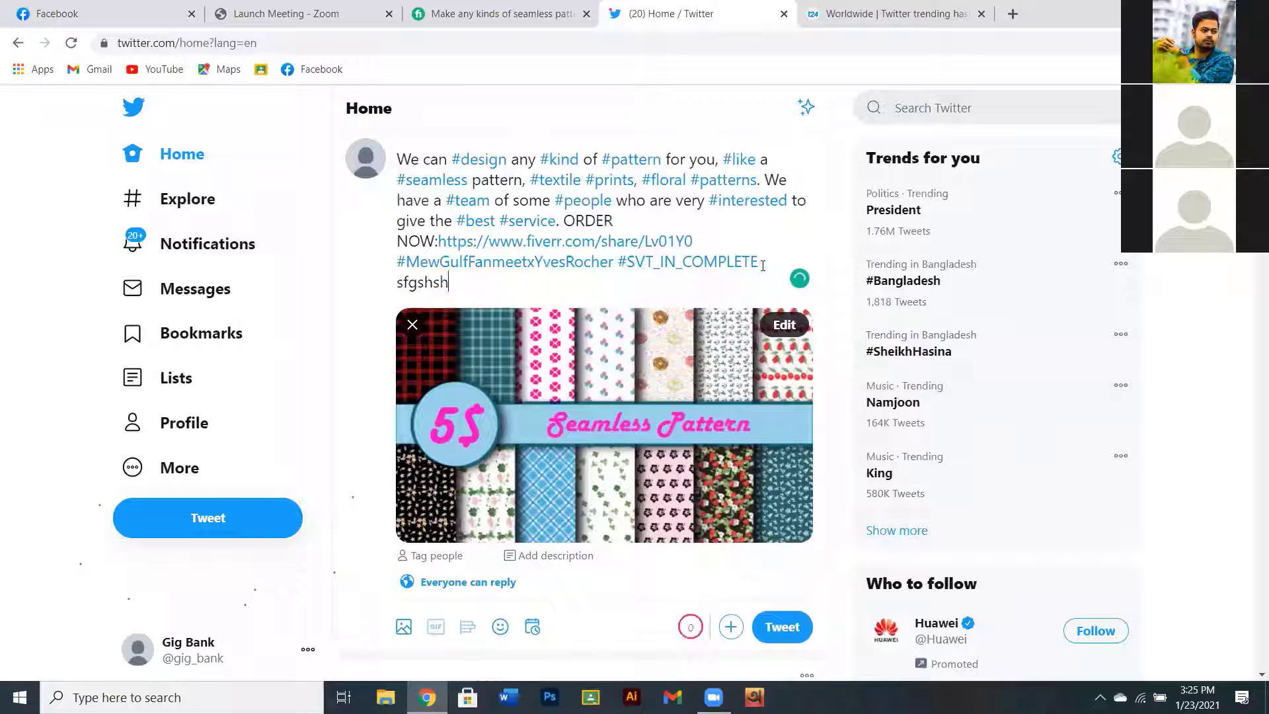
text(sfhsdhsfhbsfhsfbfbfhdfhdfh)
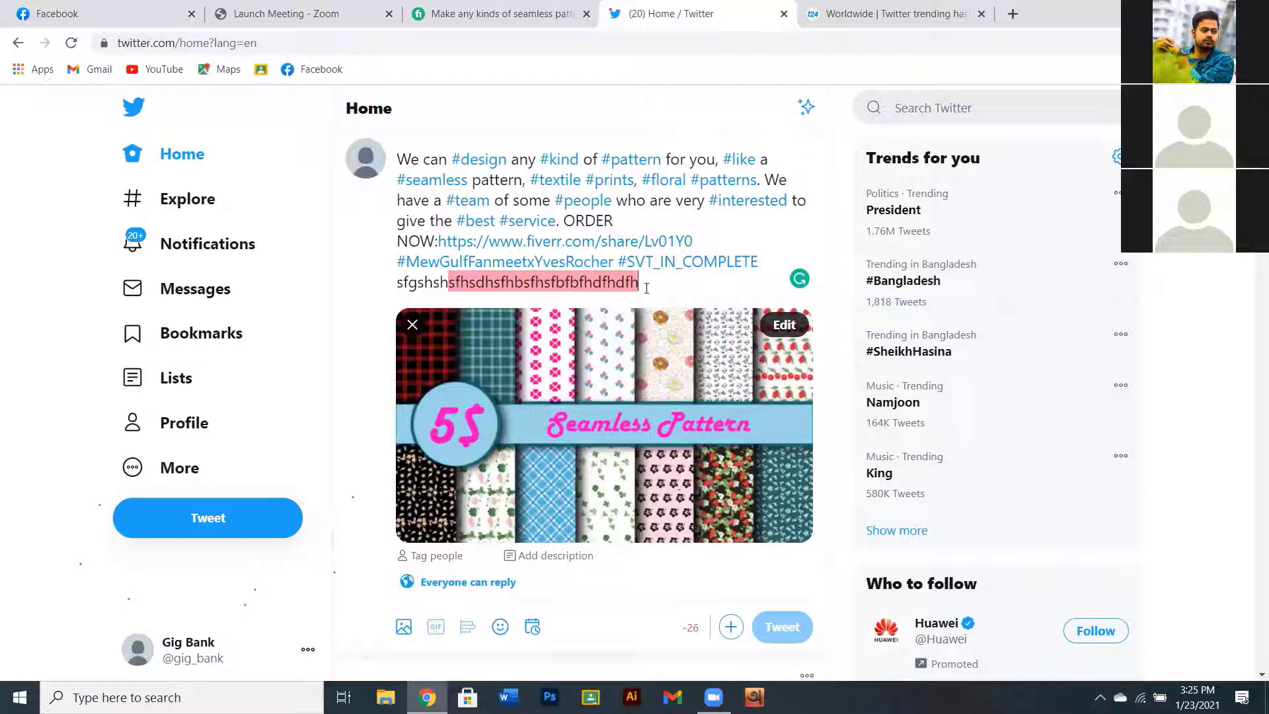
key(BackSpace)
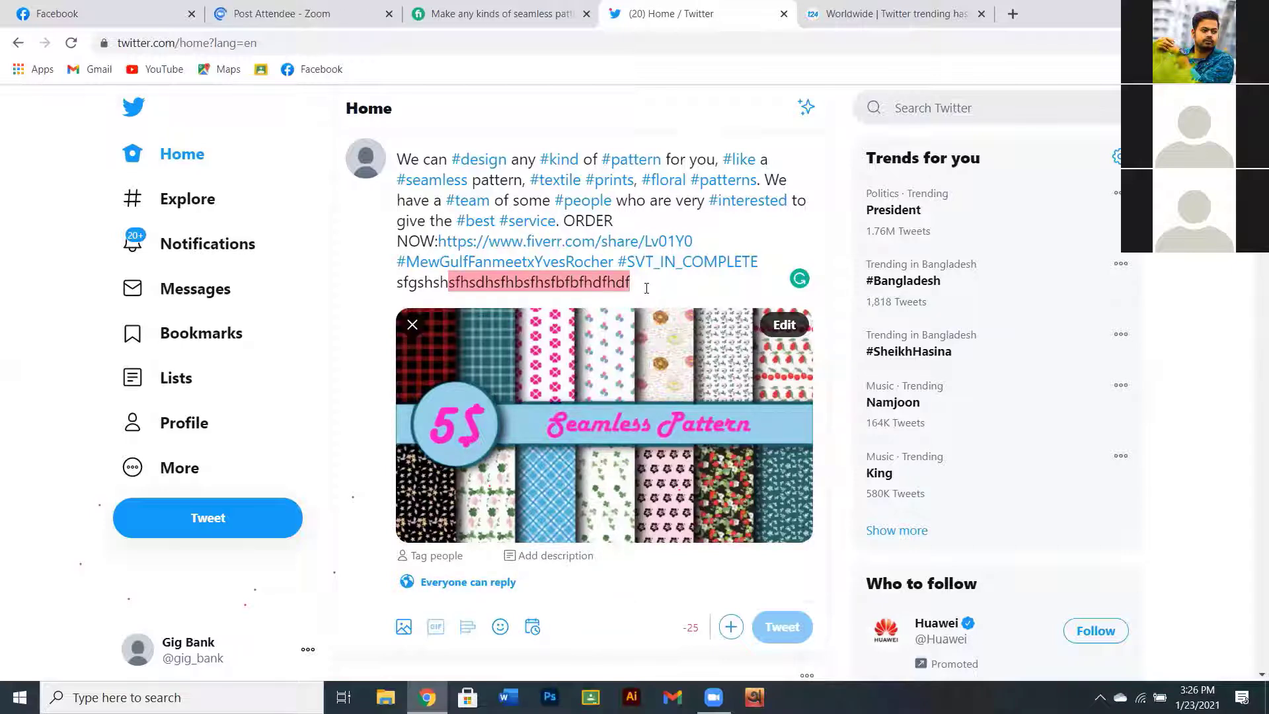
key(BackSpace)
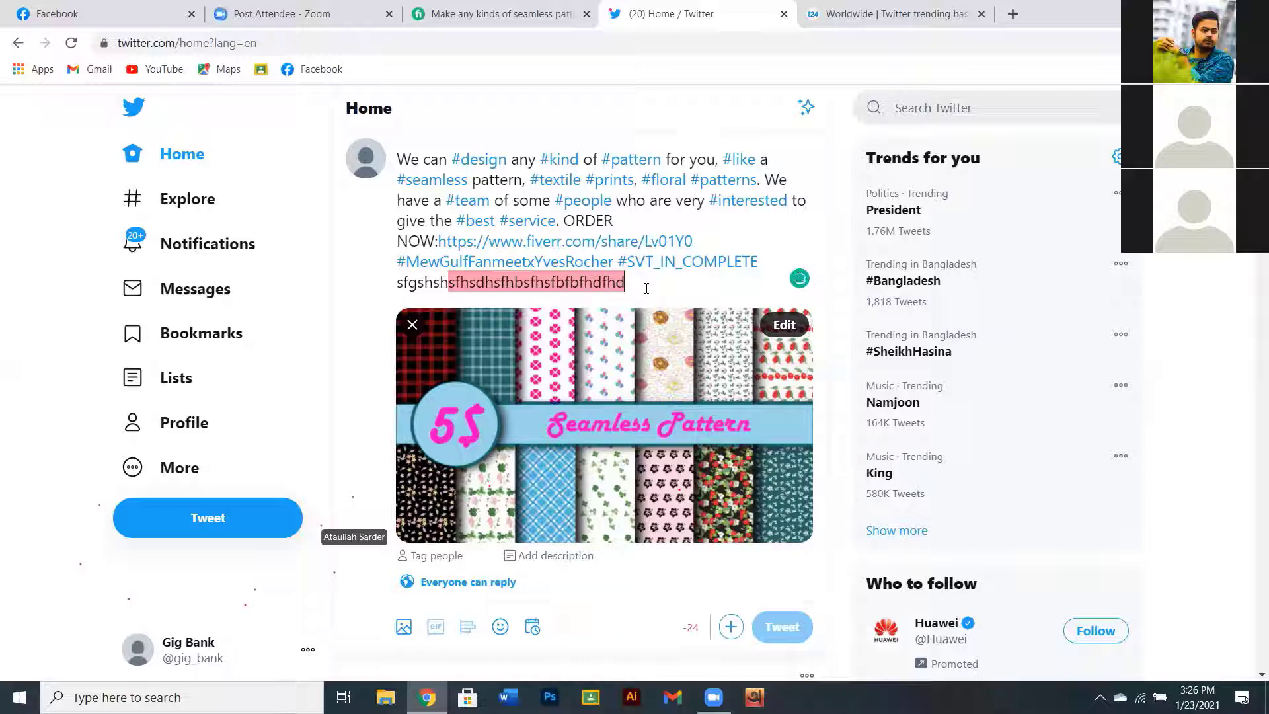
key(BackSpace)
key(BackSpace)
key(BackSpace)
key(BackSpace)
key(BackSpace)
key(BackSpace)
key(BackSpace)
key(BackSpace)
key(BackSpace)
key(BackSpace)
key(BackSpace)
key(BackSpace)
key(BackSpace)
key(BackSpace)
key(BackSpace)
key(BackSpace)
key(BackSpace)
key(BackSpace)
key(BackSpace)
key(BackSpace)
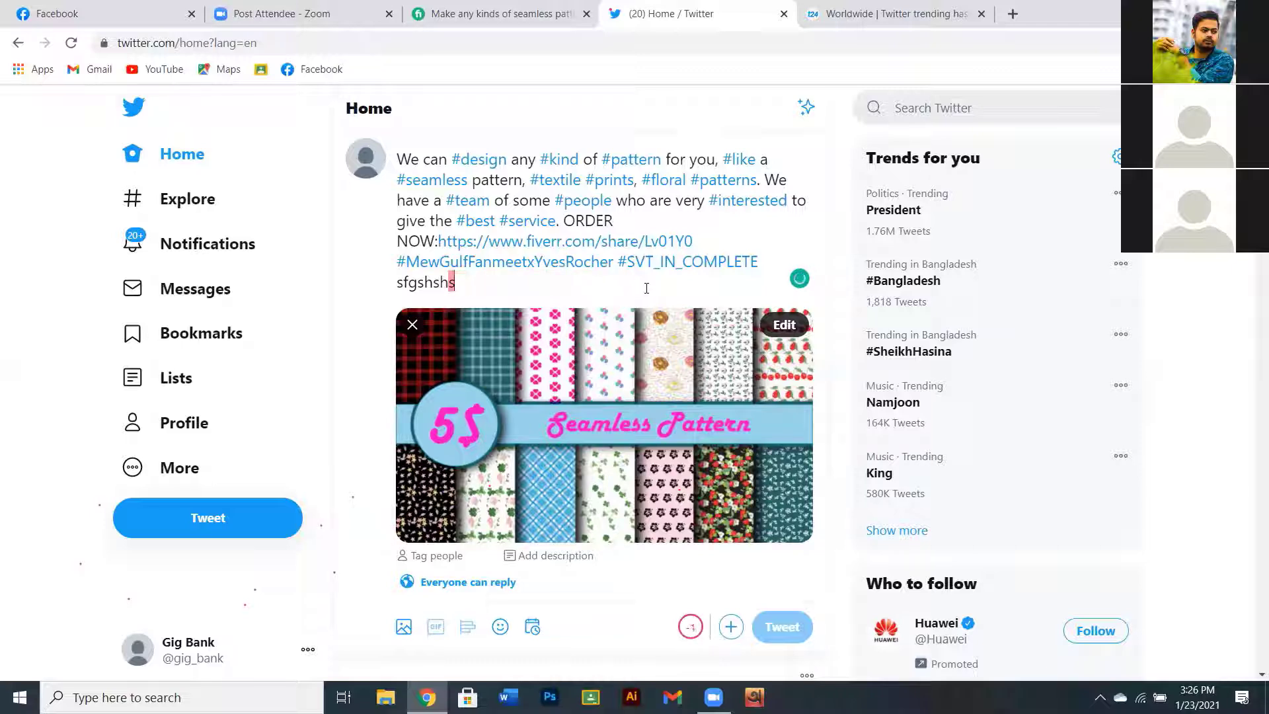
key(BackSpace)
key(BackSpace)
key(BackSpace)
key(BackSpace)
key(BackSpace)
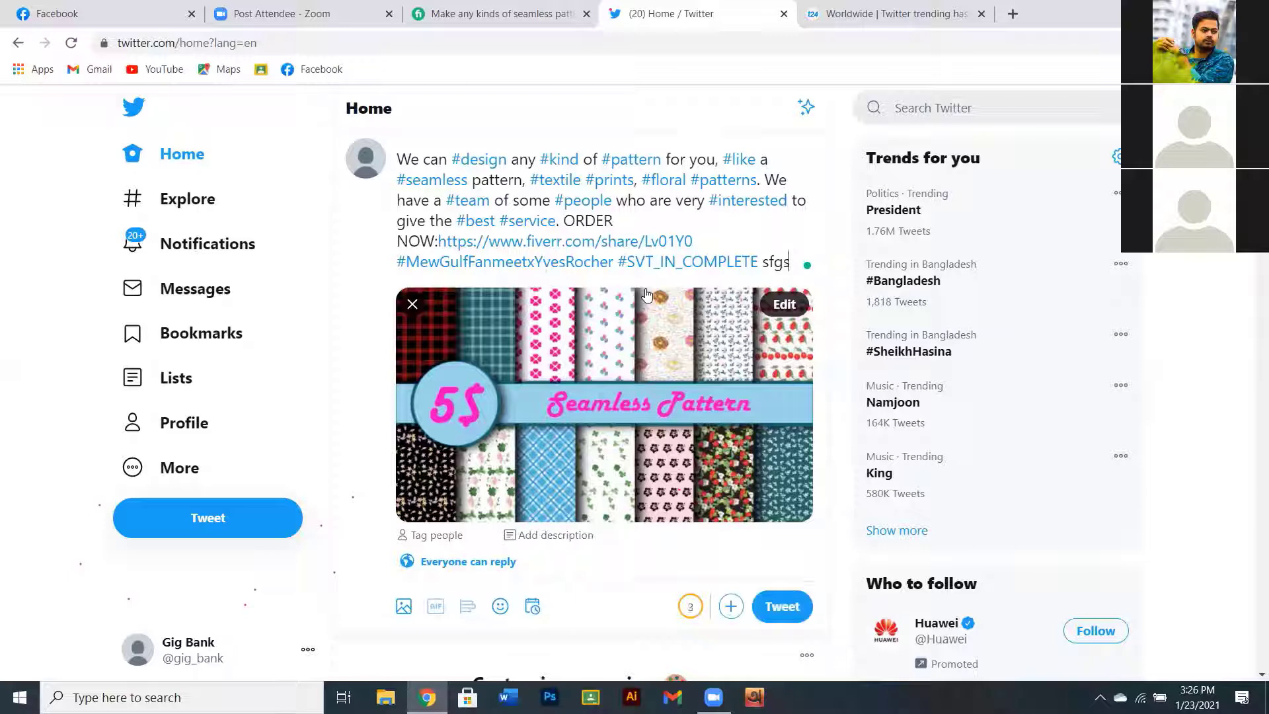
key(BackSpace)
key(BackSpace)
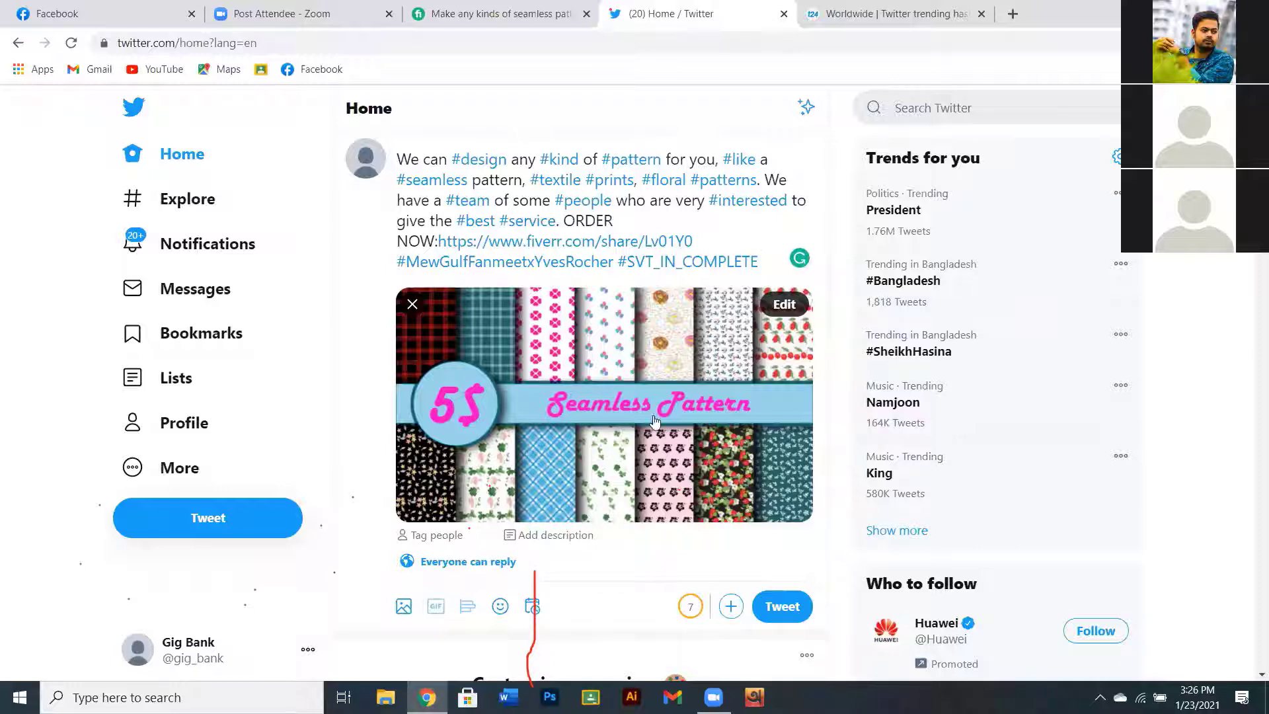
- Look over the finished draft and publish the tweet with its gig image, Fiverr link and hashtags
scroll(654, 423, down, 1)
scroll(528, 489, up, 1)
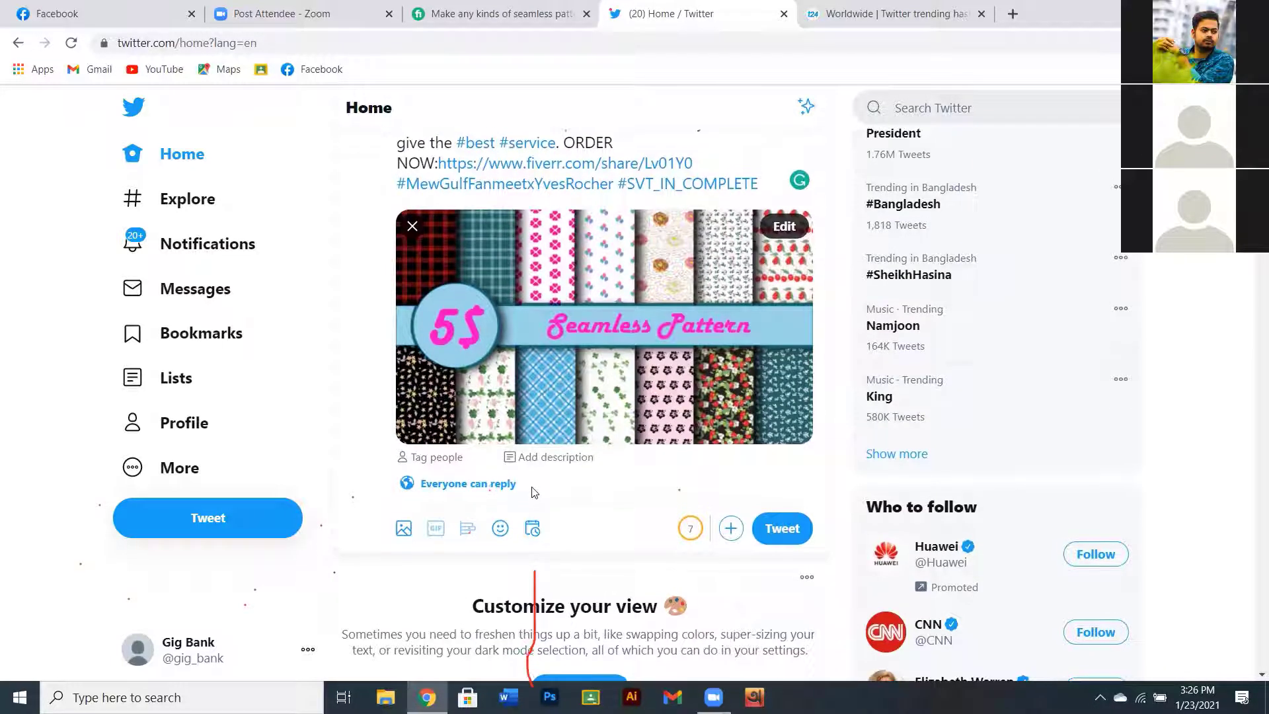
scroll(664, 517, down, 2)
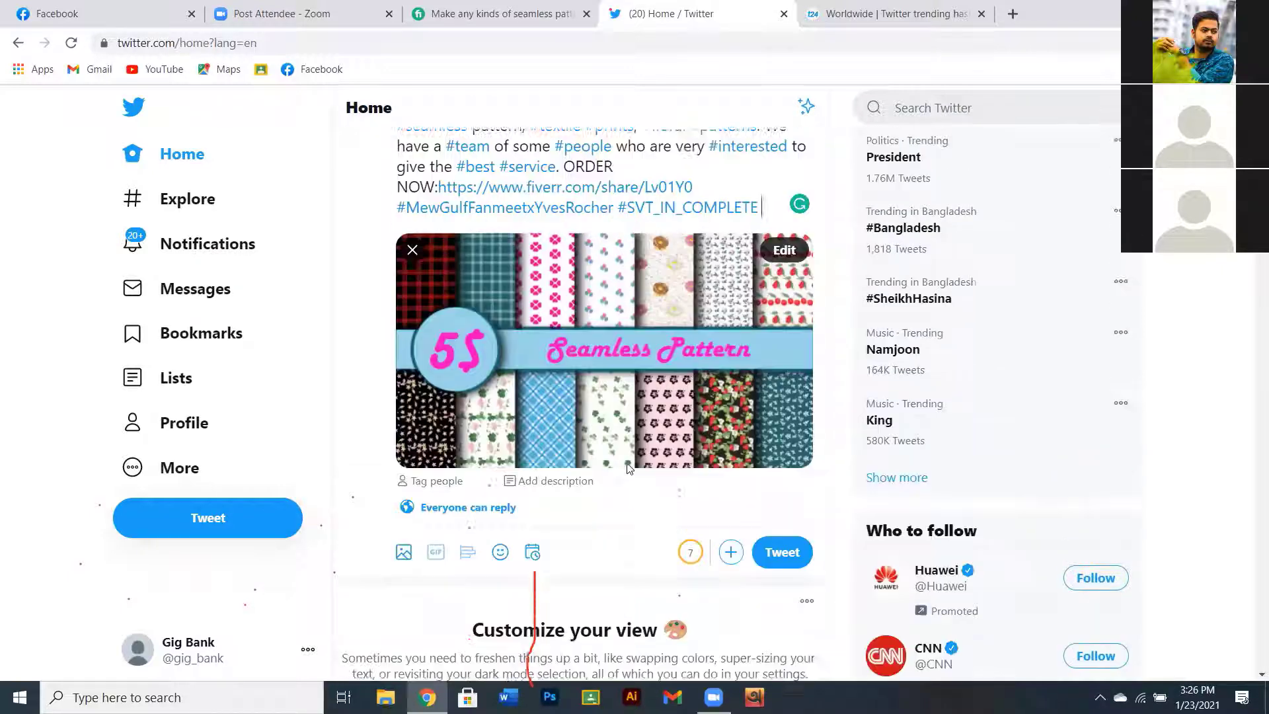
scroll(629, 470, up, 2)
scroll(711, 434, down, 3)
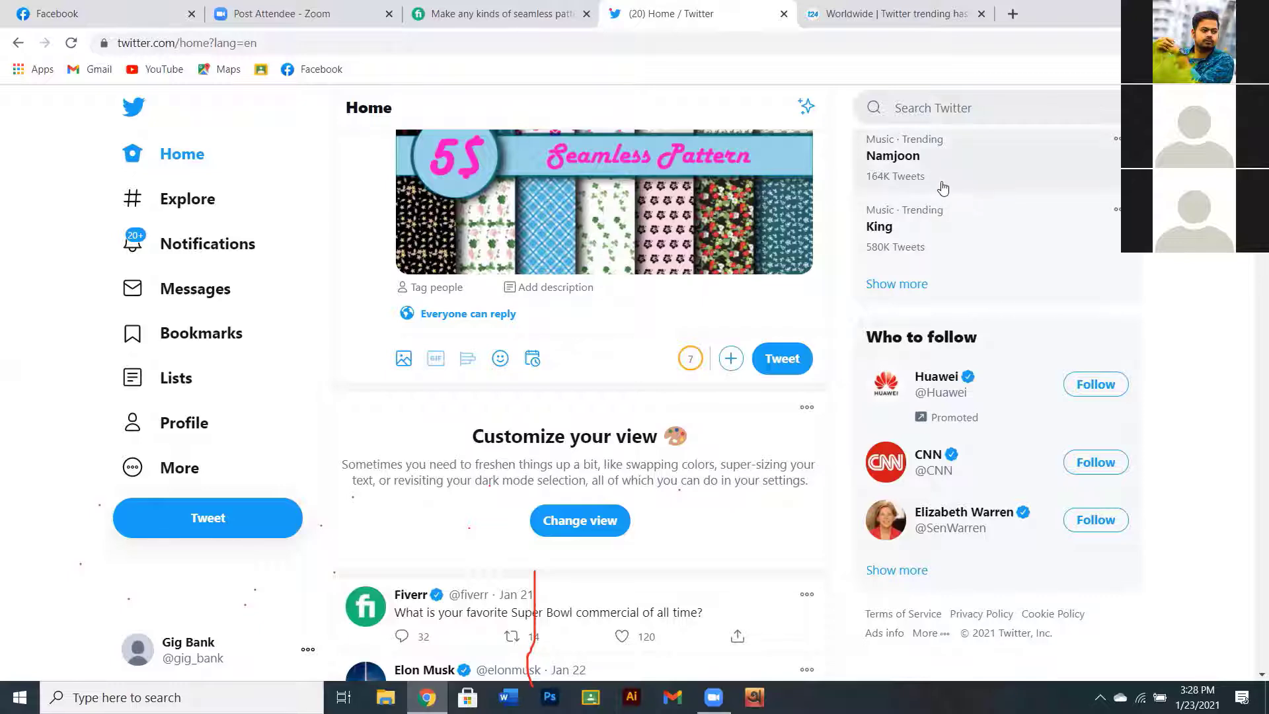
scroll(940, 188, up, 2)
scroll(939, 187, up, 2)
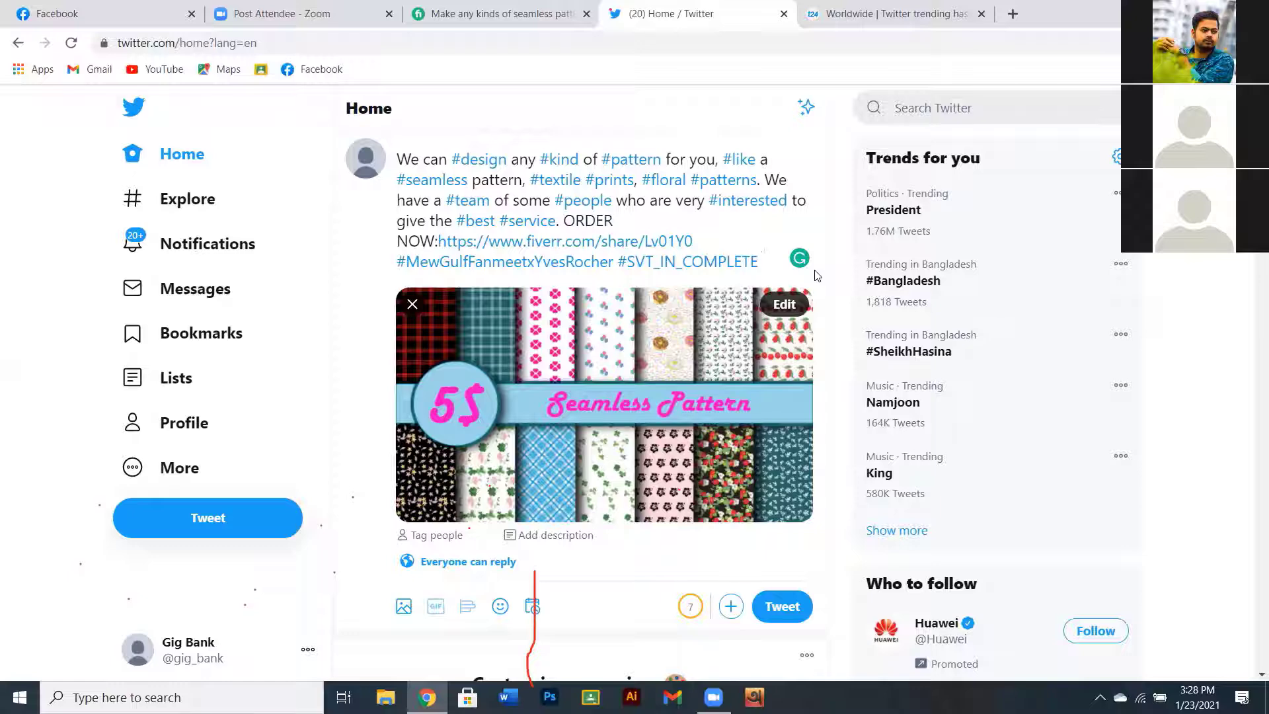
click(786, 606)
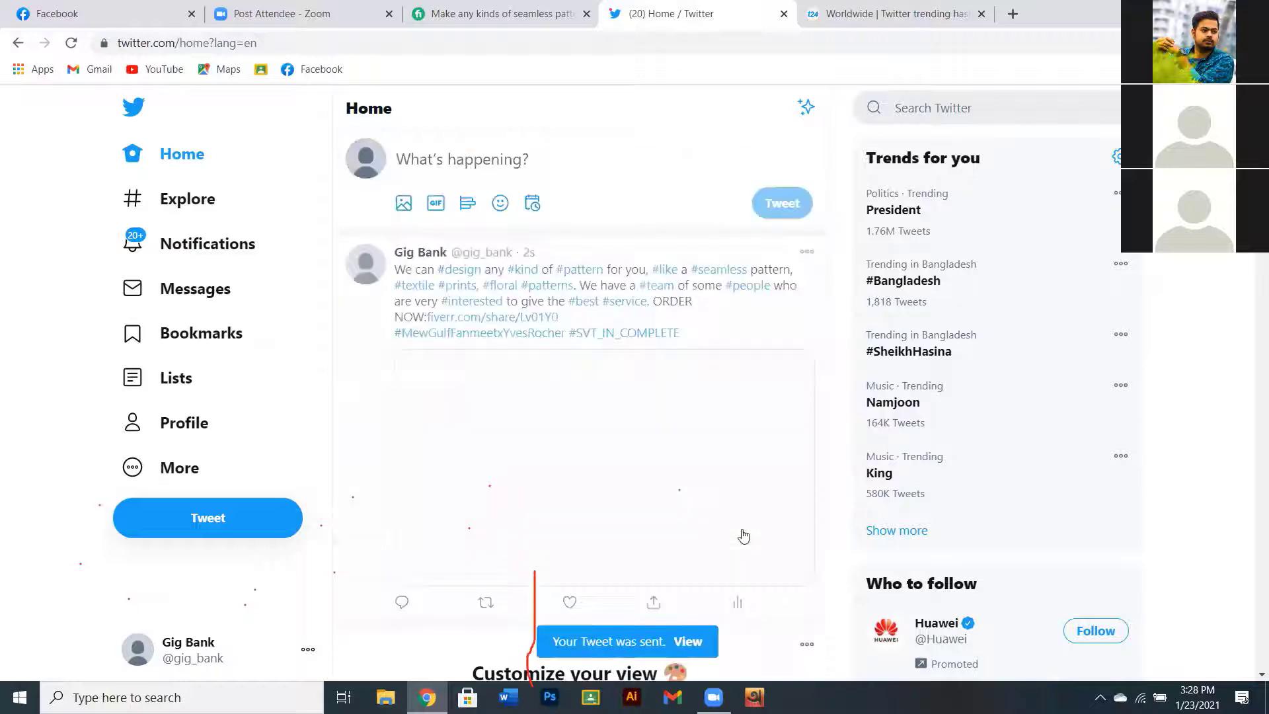
scroll(743, 532, down, 1)
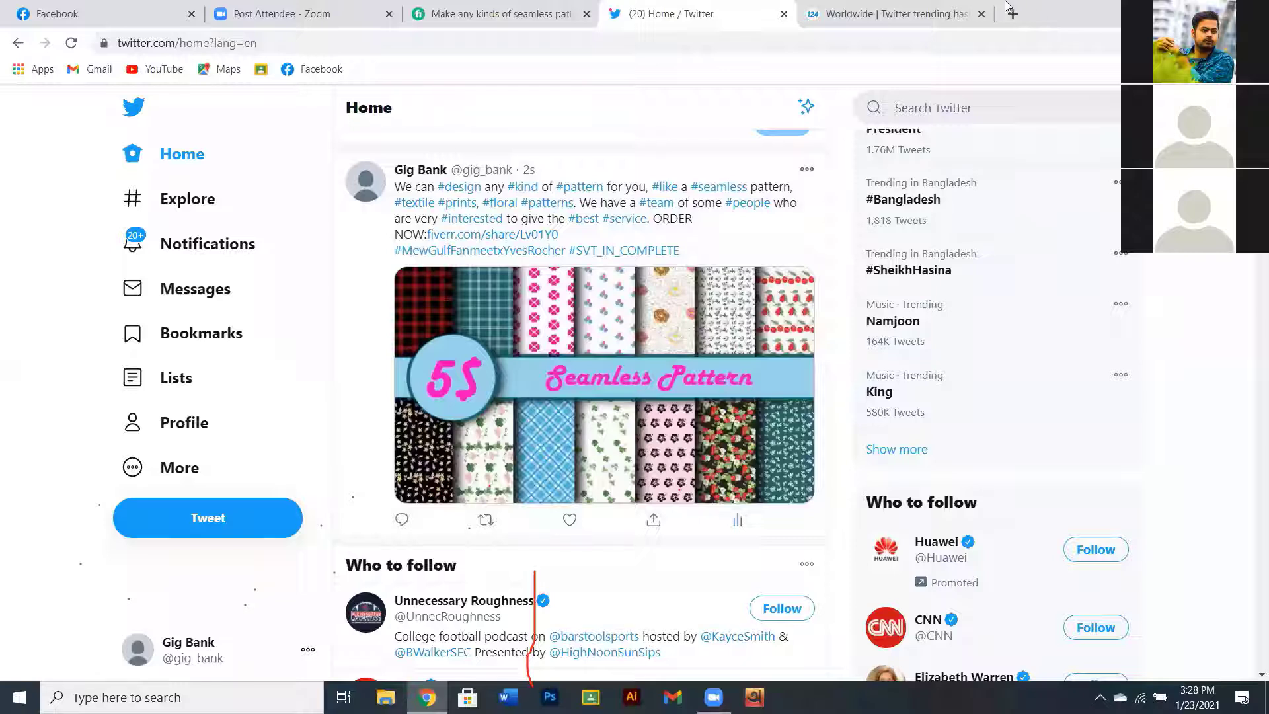
- Close the trends24.in and Twitter pages and open LinkedIn in a new browser tab
click(980, 15)
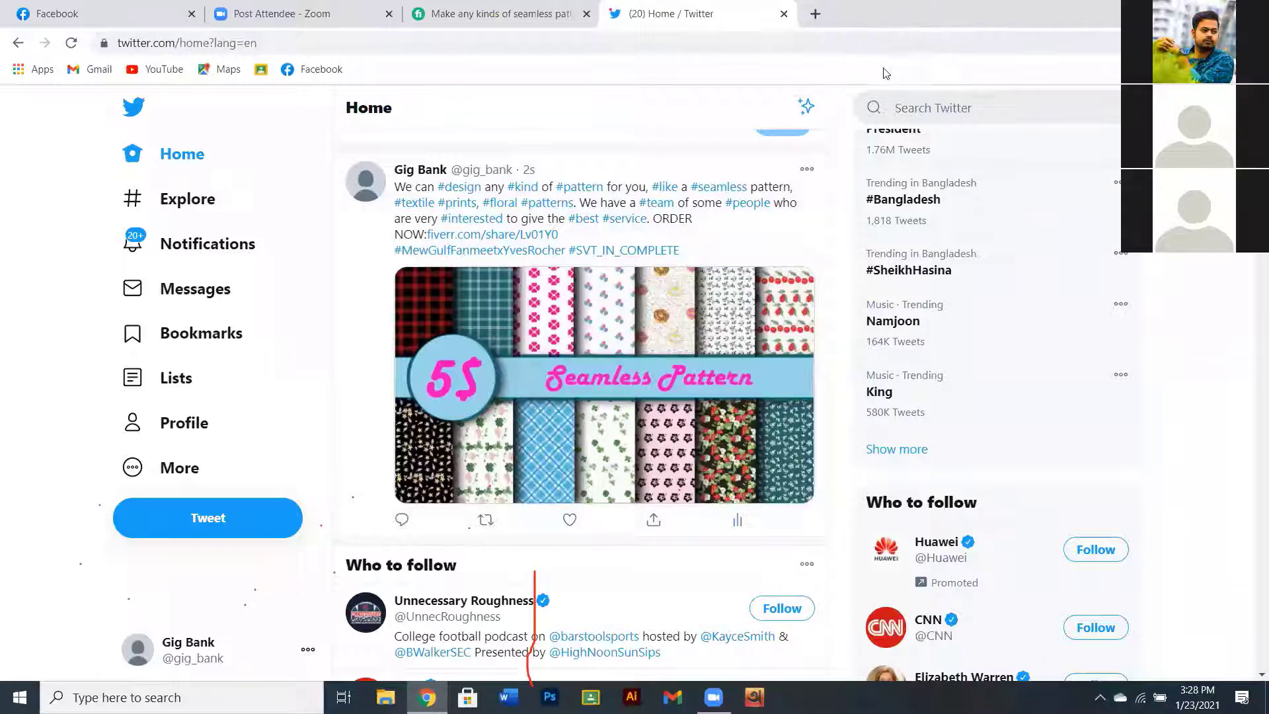
click(816, 14)
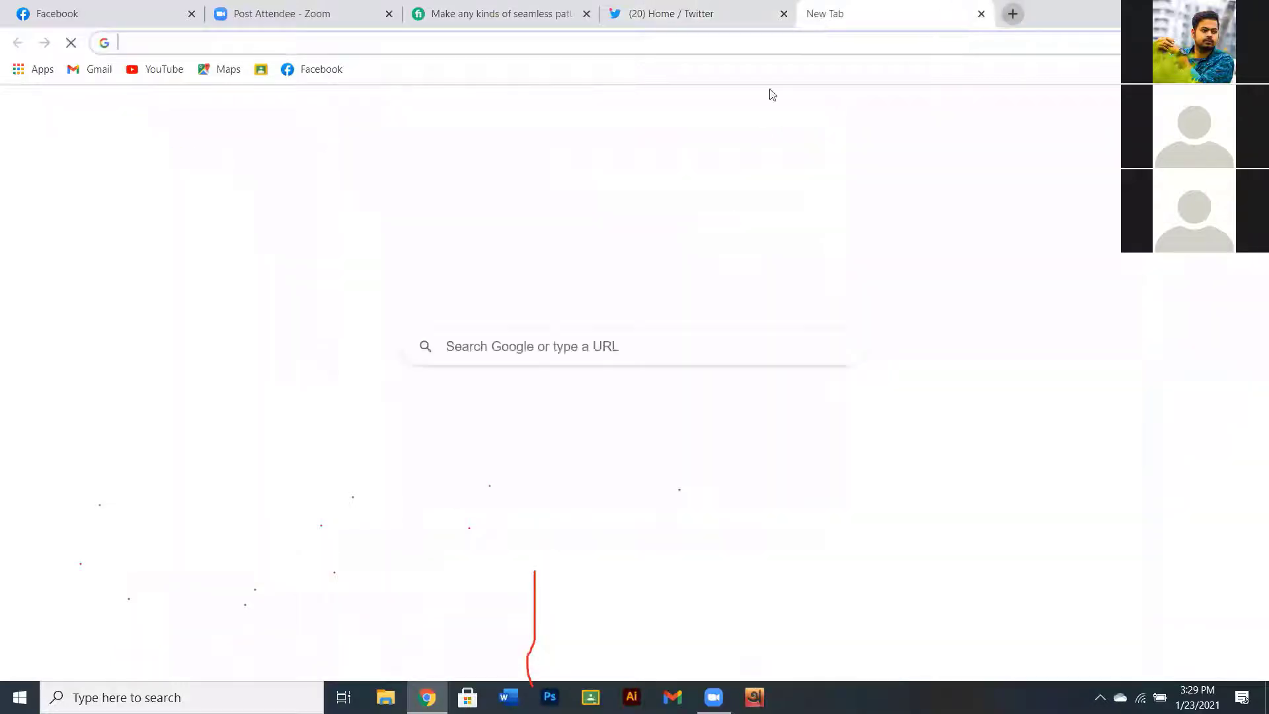
click(608, 349)
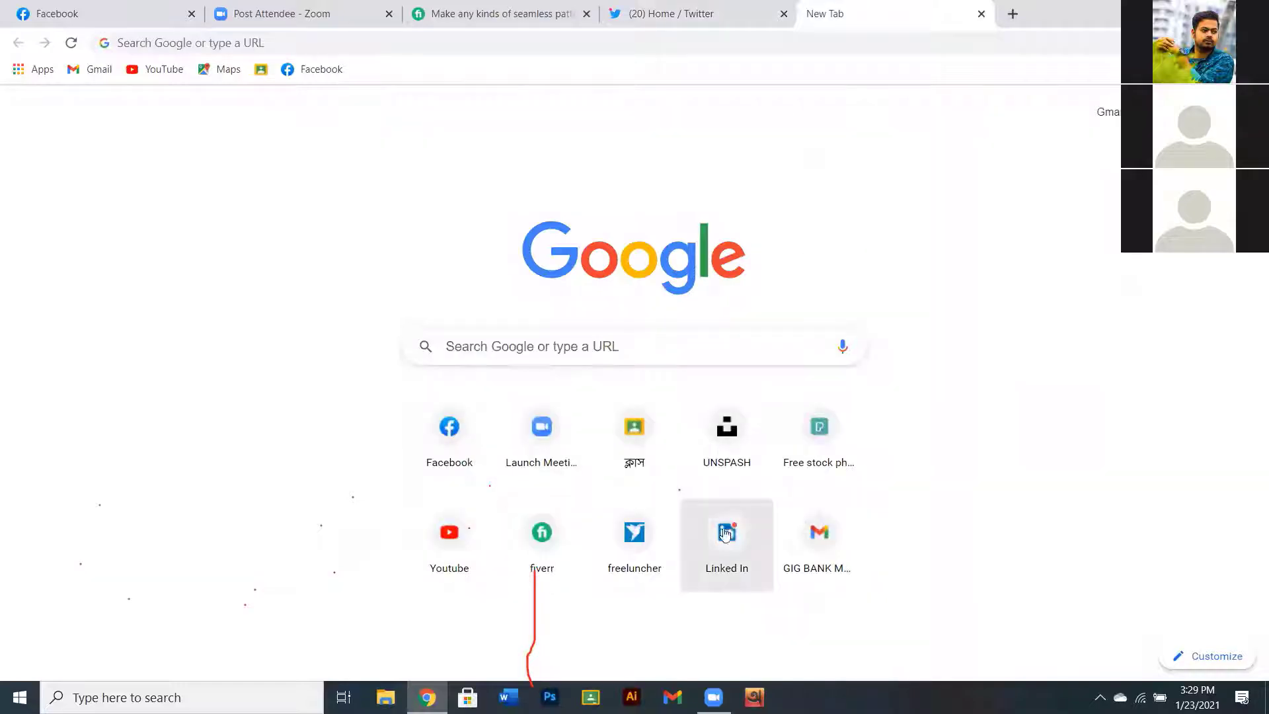
click(728, 532)
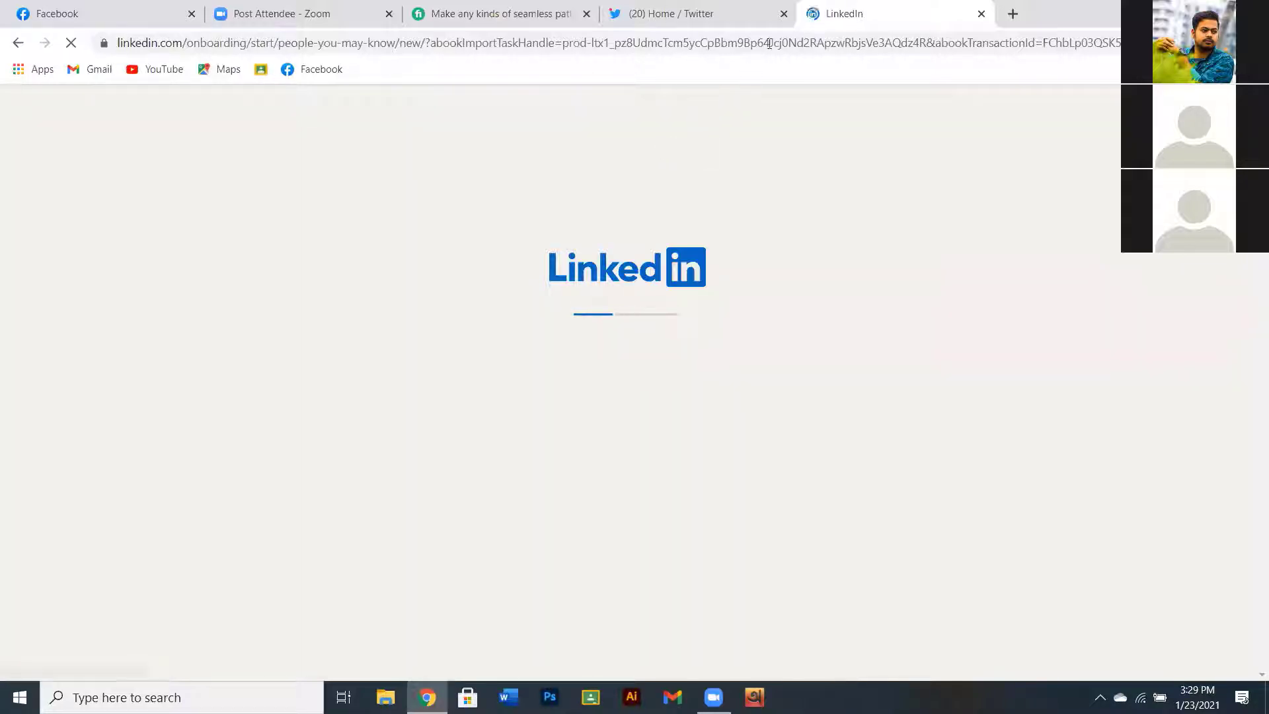
click(784, 14)
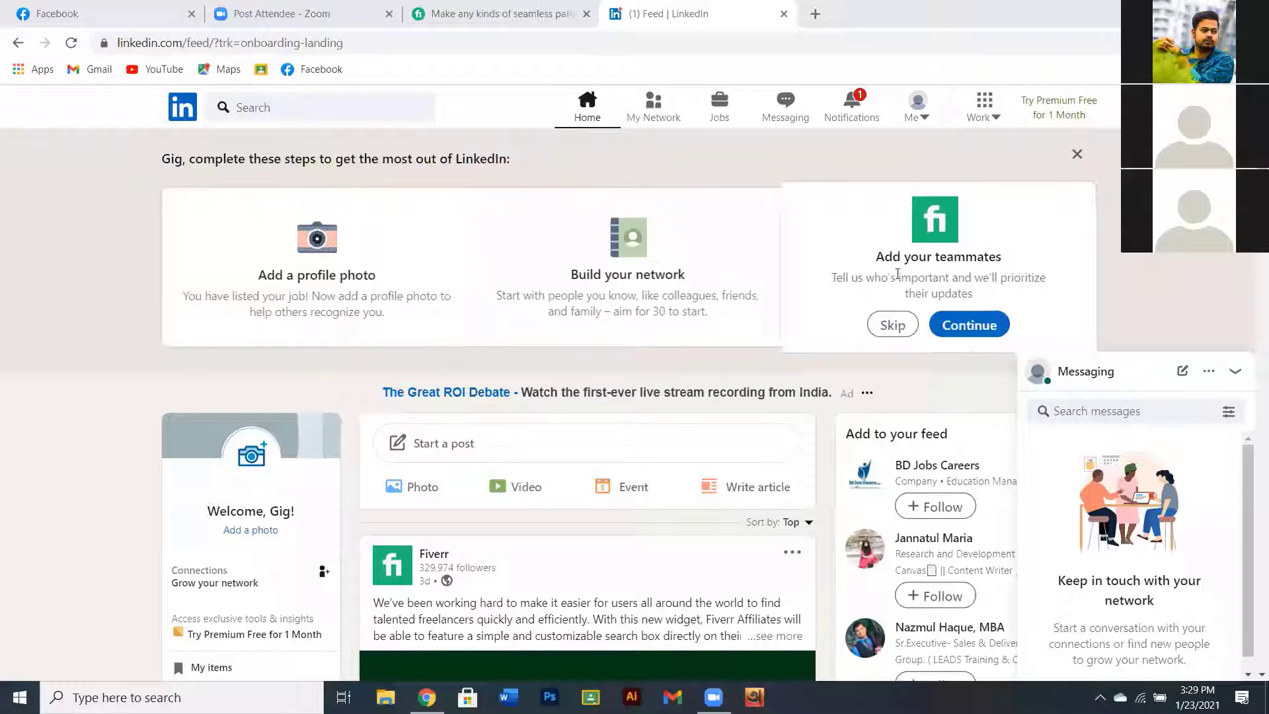
- Start a LinkedIn photo post with new-gig-1.png from the GRAPHICS DESIGN (E:) drive and accept the photo unedited
scroll(710, 387, down, 6)
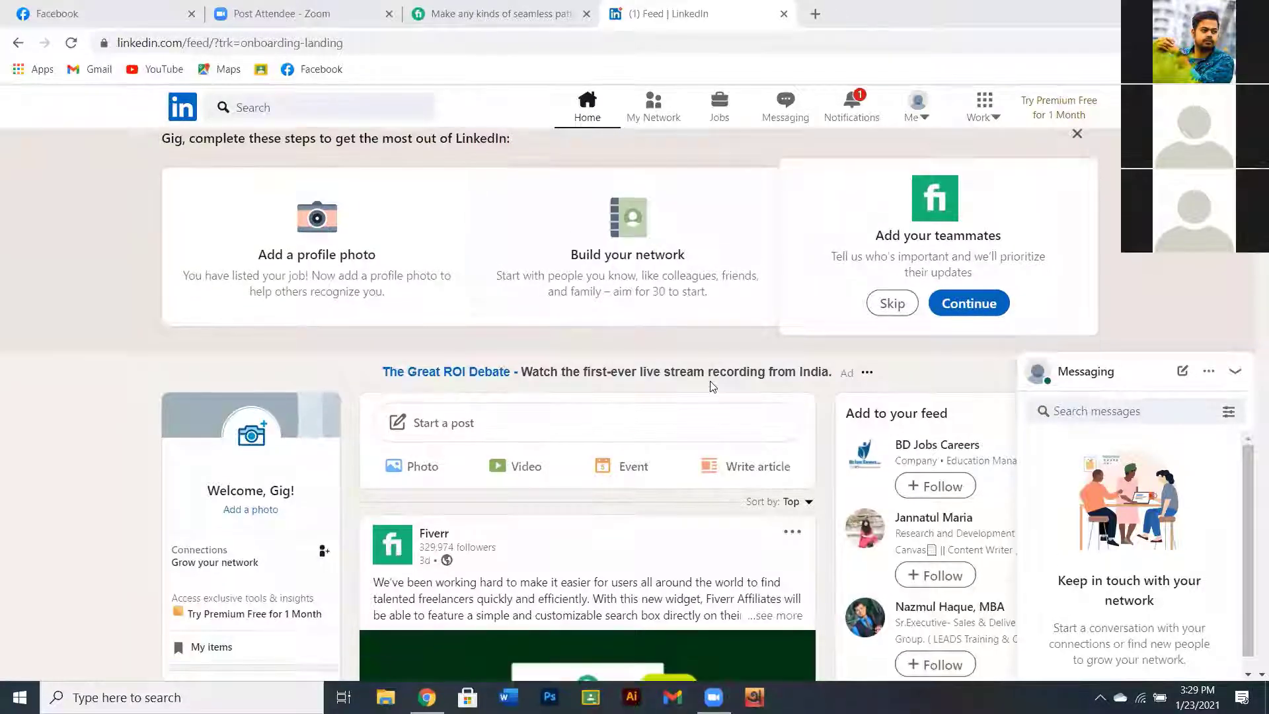
scroll(710, 382, up, 3)
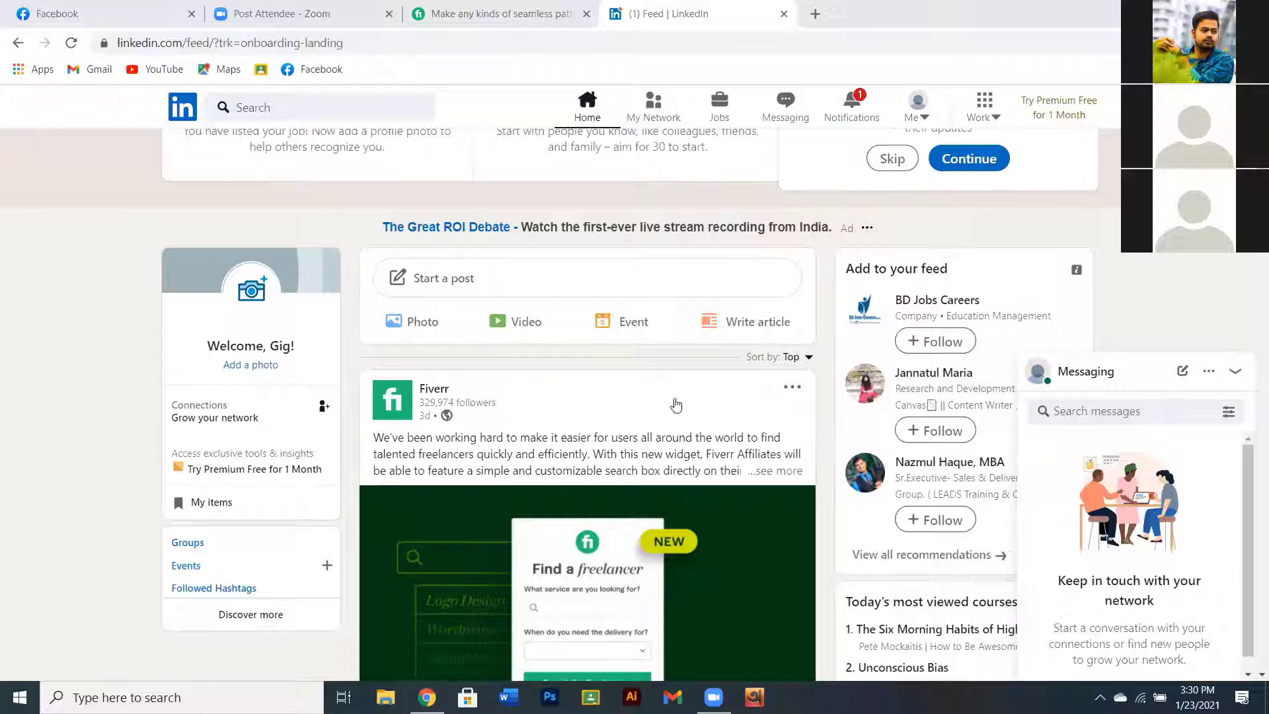
click(420, 321)
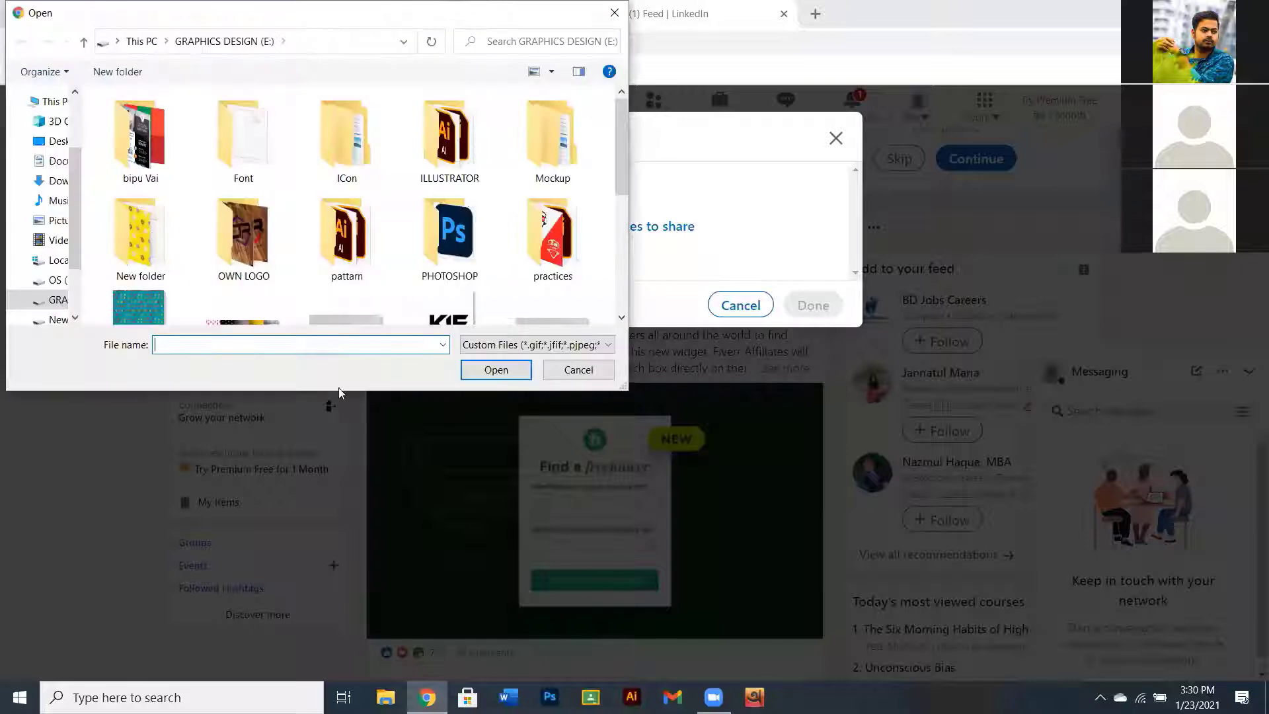
click(577, 237)
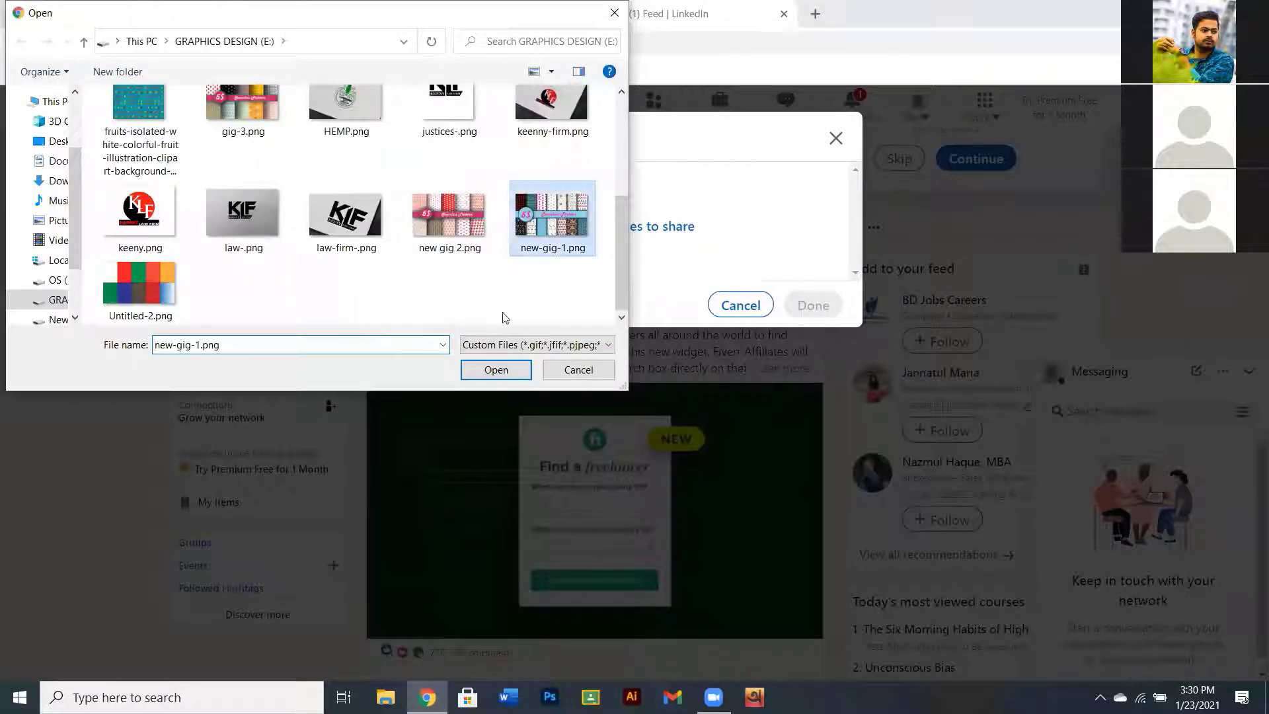
click(496, 370)
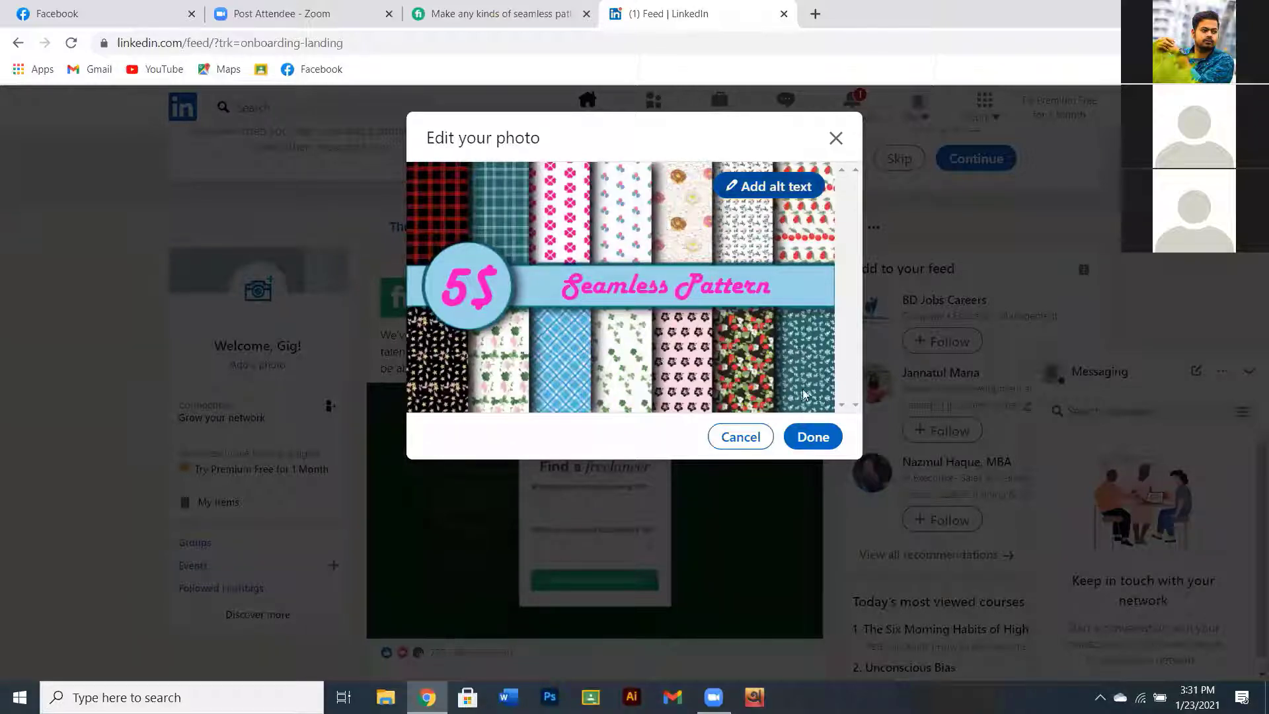
click(813, 436)
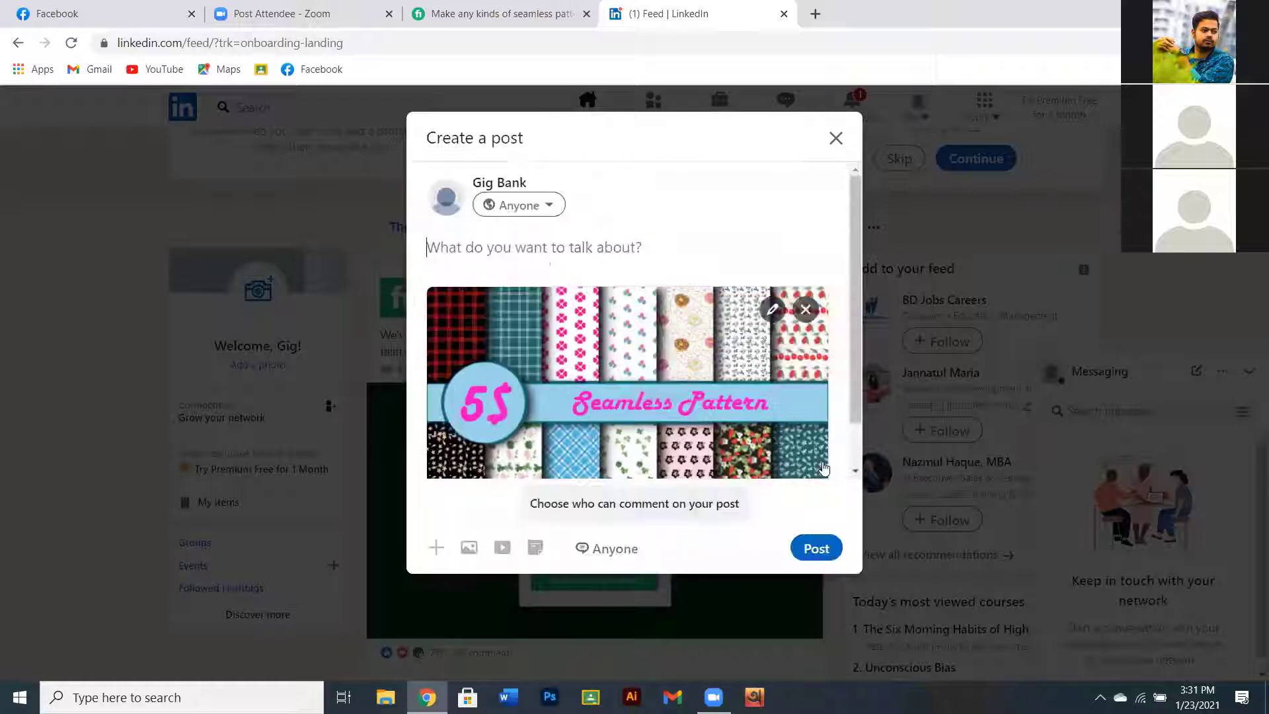
- Search Google for Twitter in a new browser tab and open the account's Twitter home feed
right_click(437, 244)
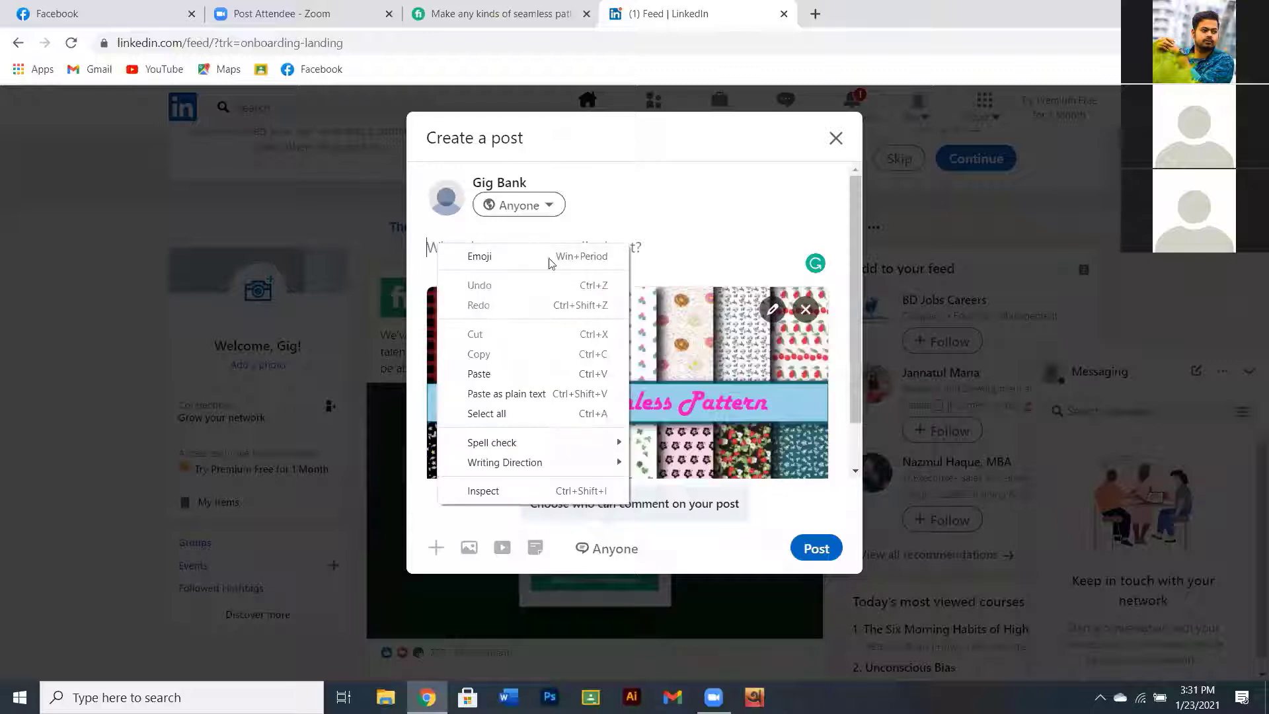
click(817, 12)
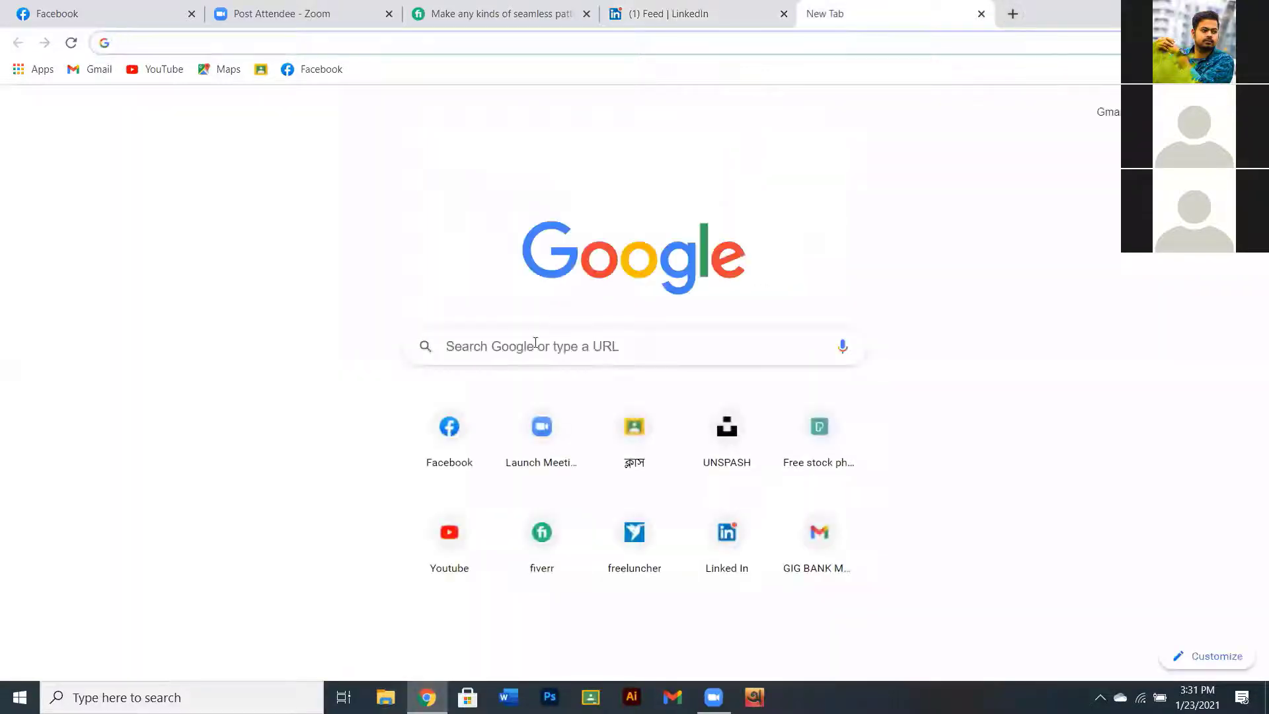
click(551, 352)
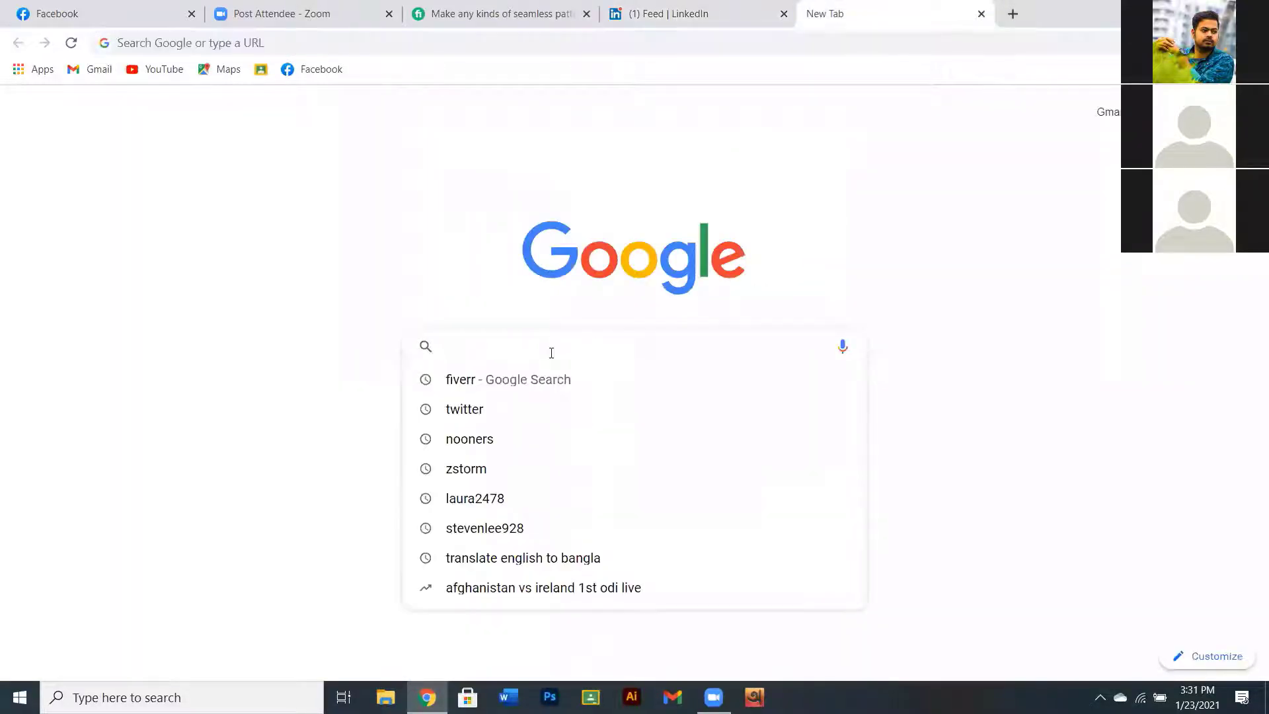
text(t)
click(526, 378)
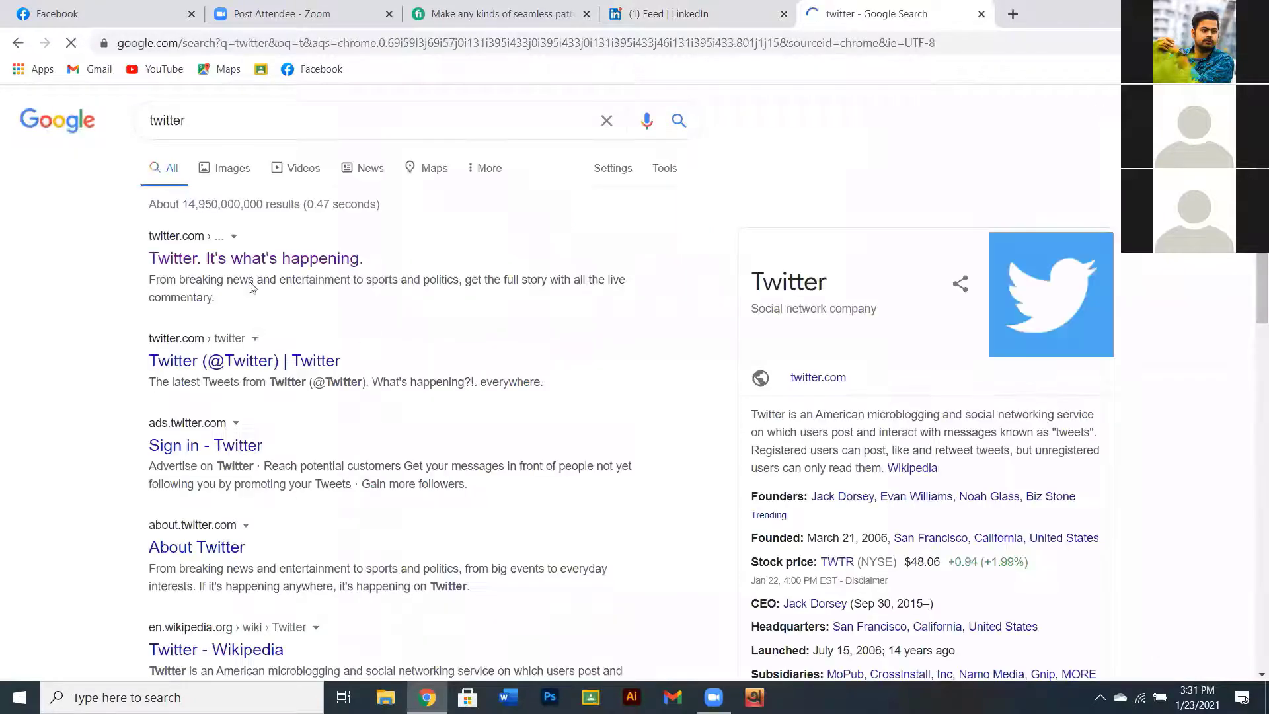
click(241, 368)
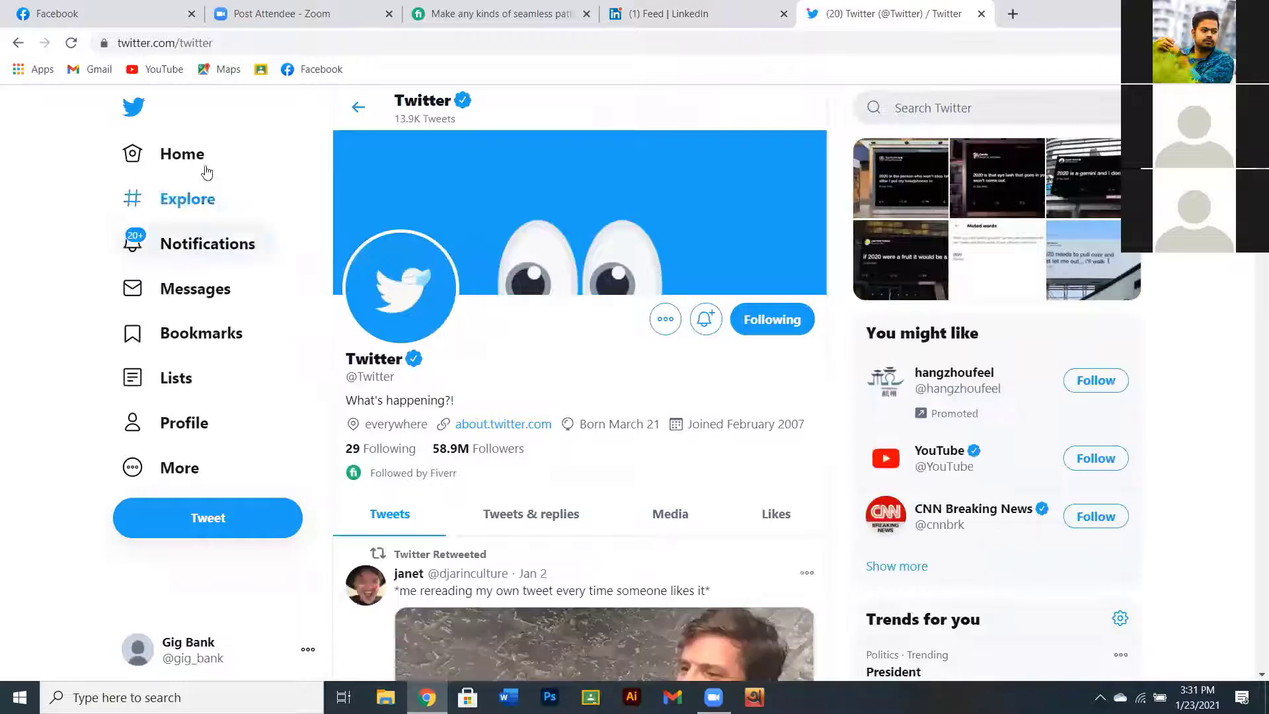
click(199, 158)
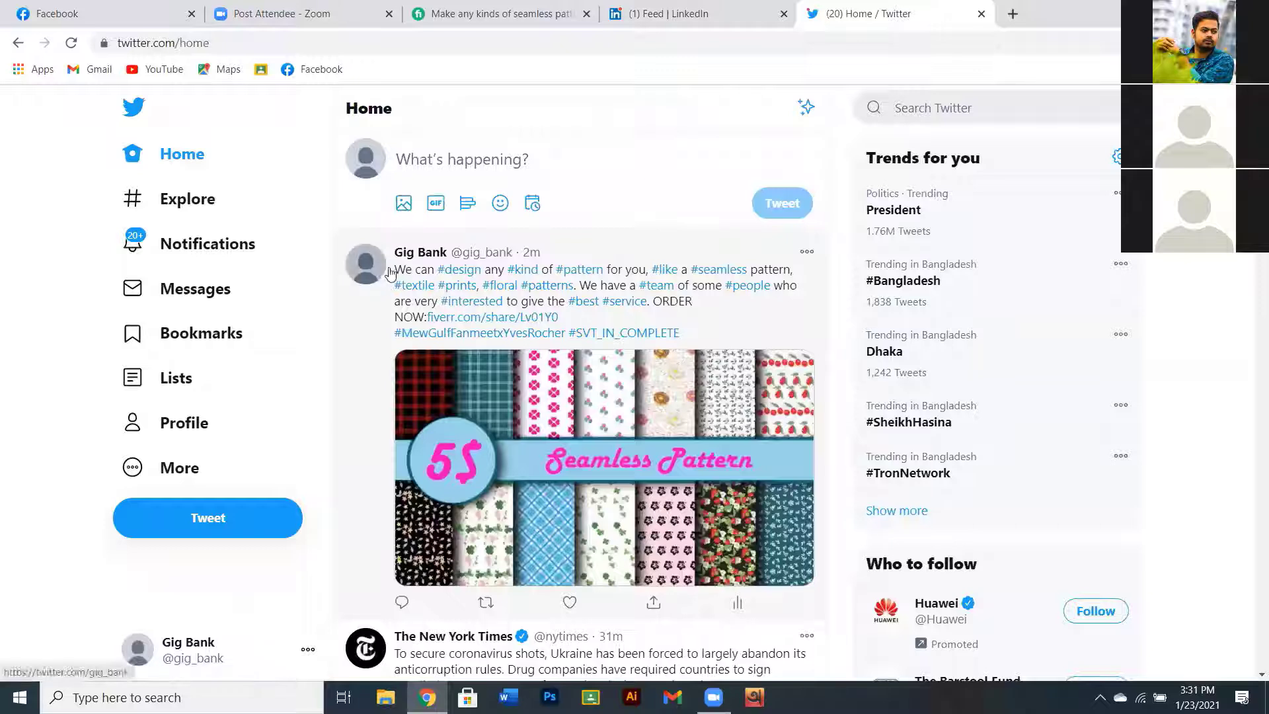
- Copy the full text of the published gig tweet, including its Fiverr link and hashtags, and paste it into the LinkedIn post draft
drag(393, 270, 503, 303)
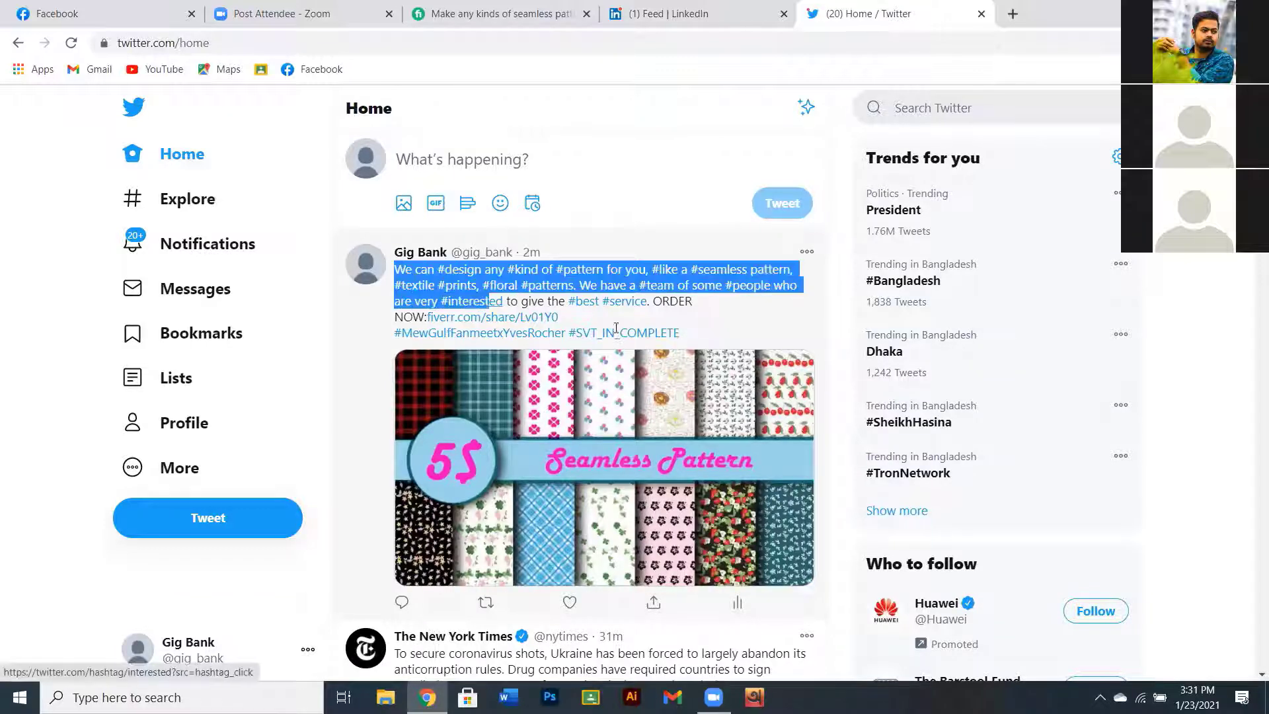
drag(616, 328, 665, 331)
right_click(664, 331)
click(713, 457)
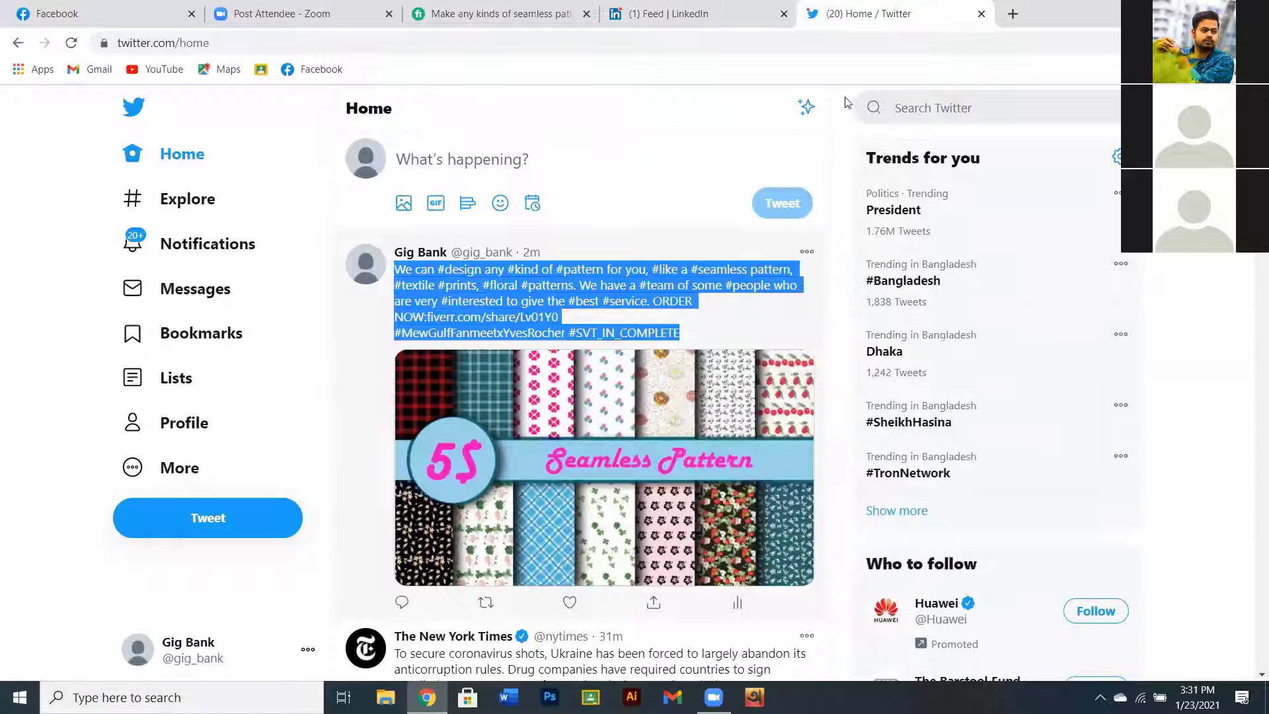
click(651, 14)
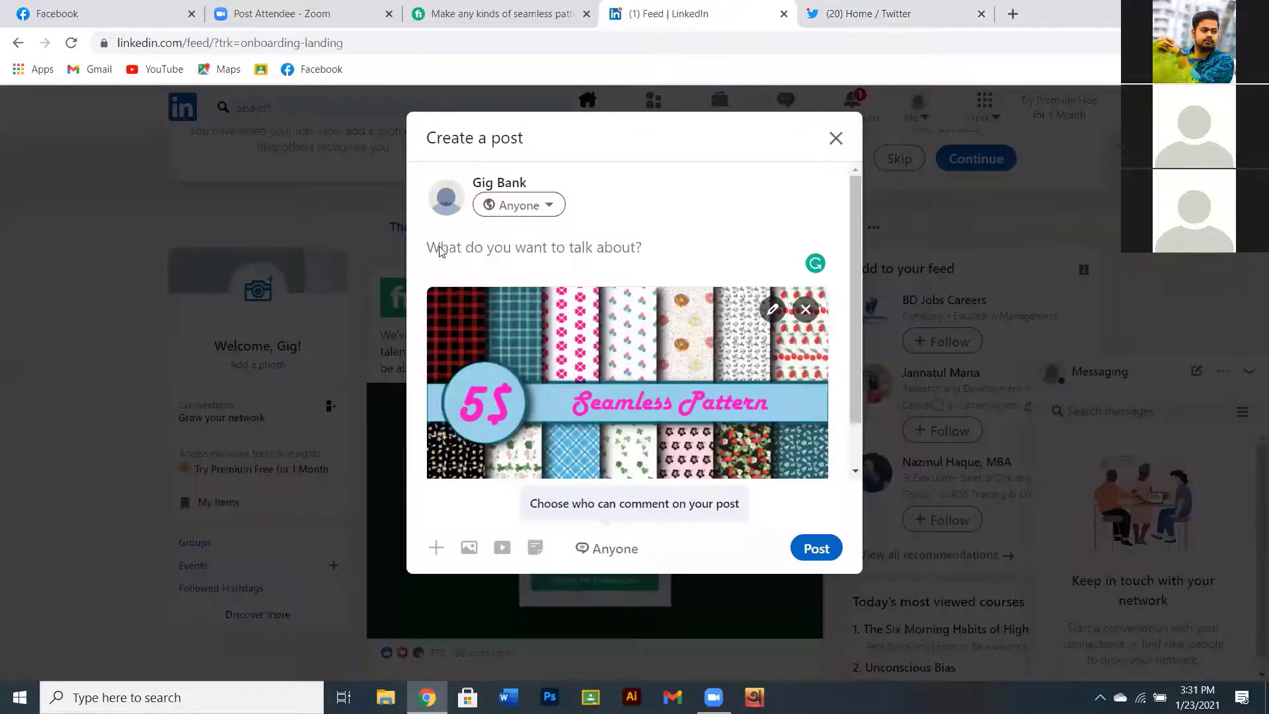
right_click(441, 249)
click(499, 380)
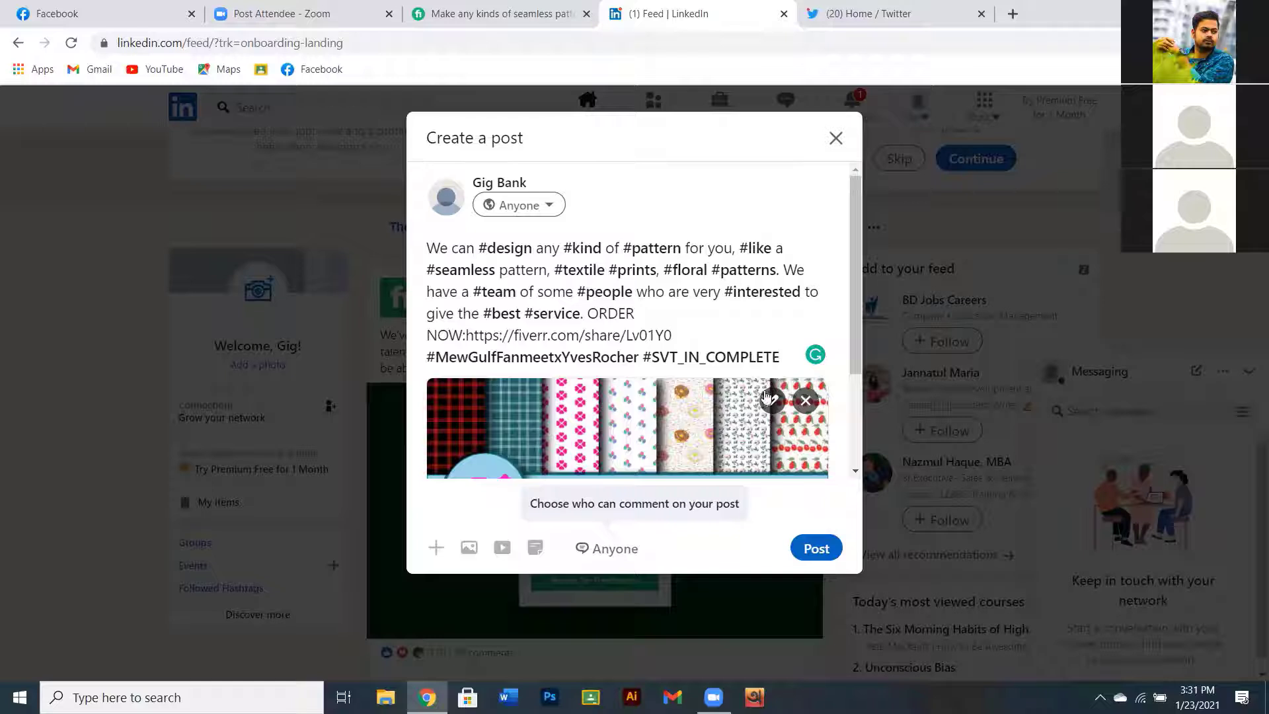
- Add the suggested hashtags #graphicsdesigner, #graphicsdesign and #artandcraft on a new line at the end of the post text
click(787, 351)
key(Return)
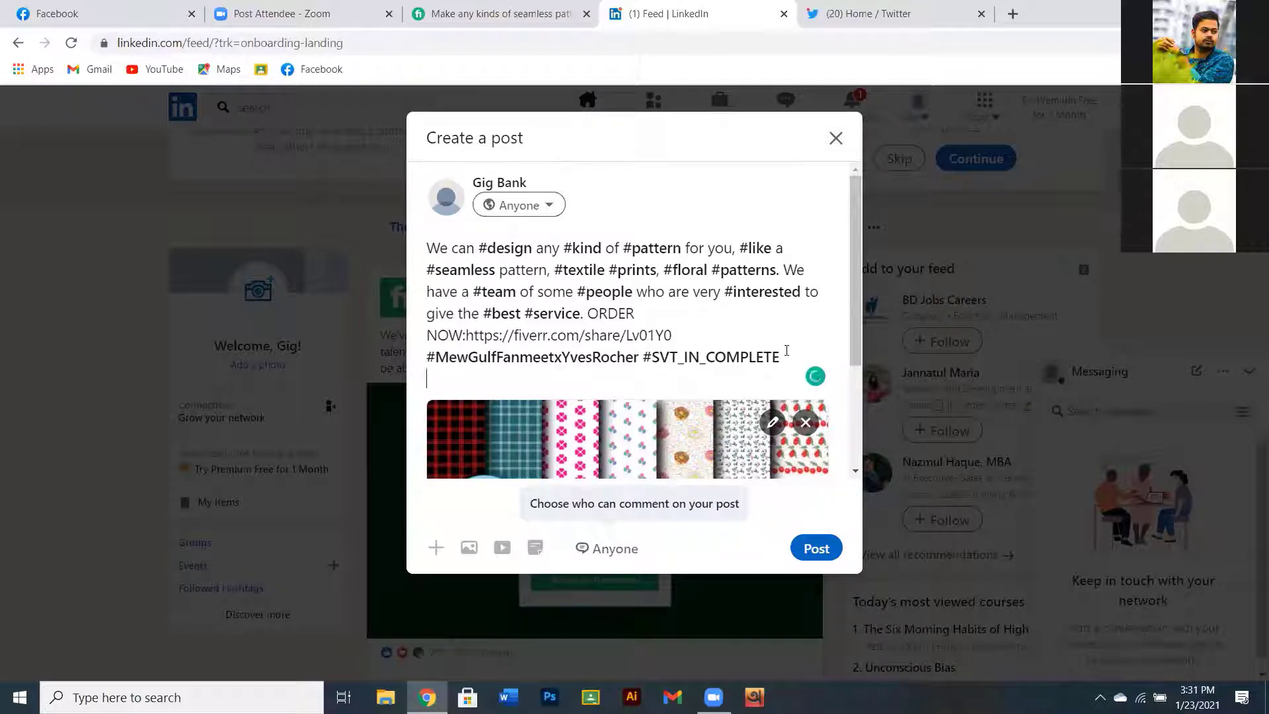
text(#graph)
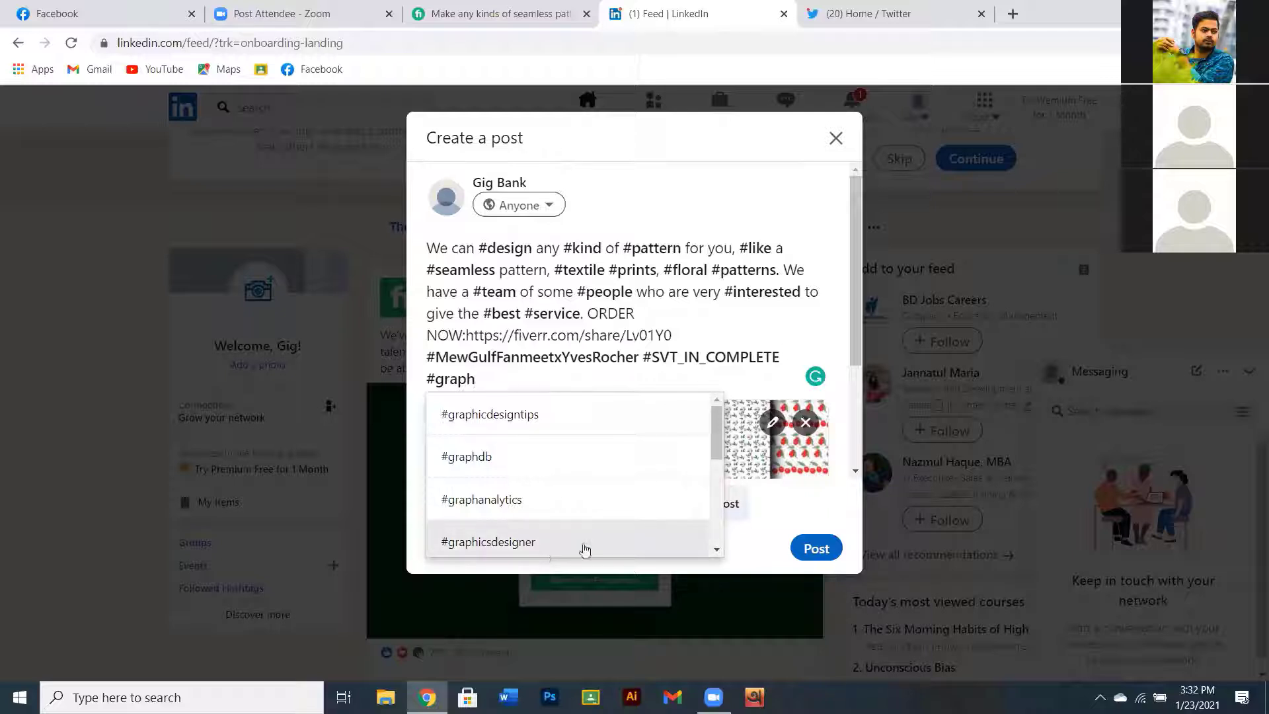
click(544, 549)
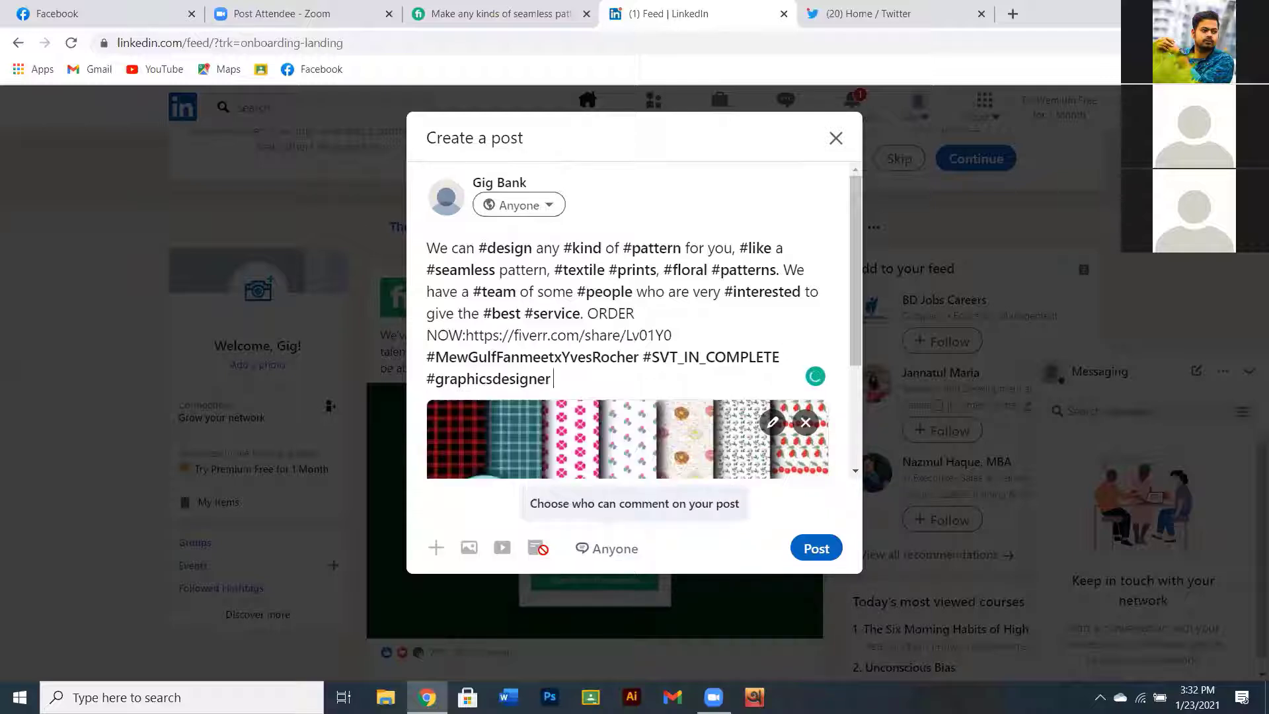
text(#graphics)
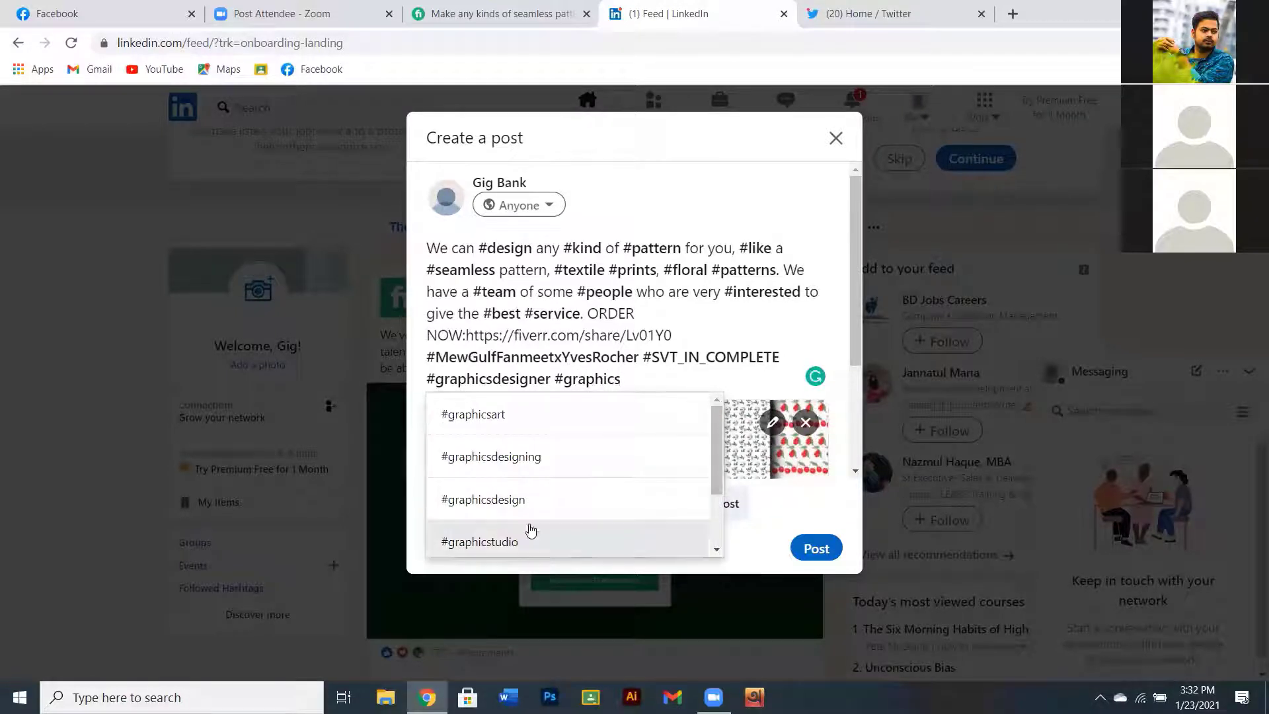
click(525, 501)
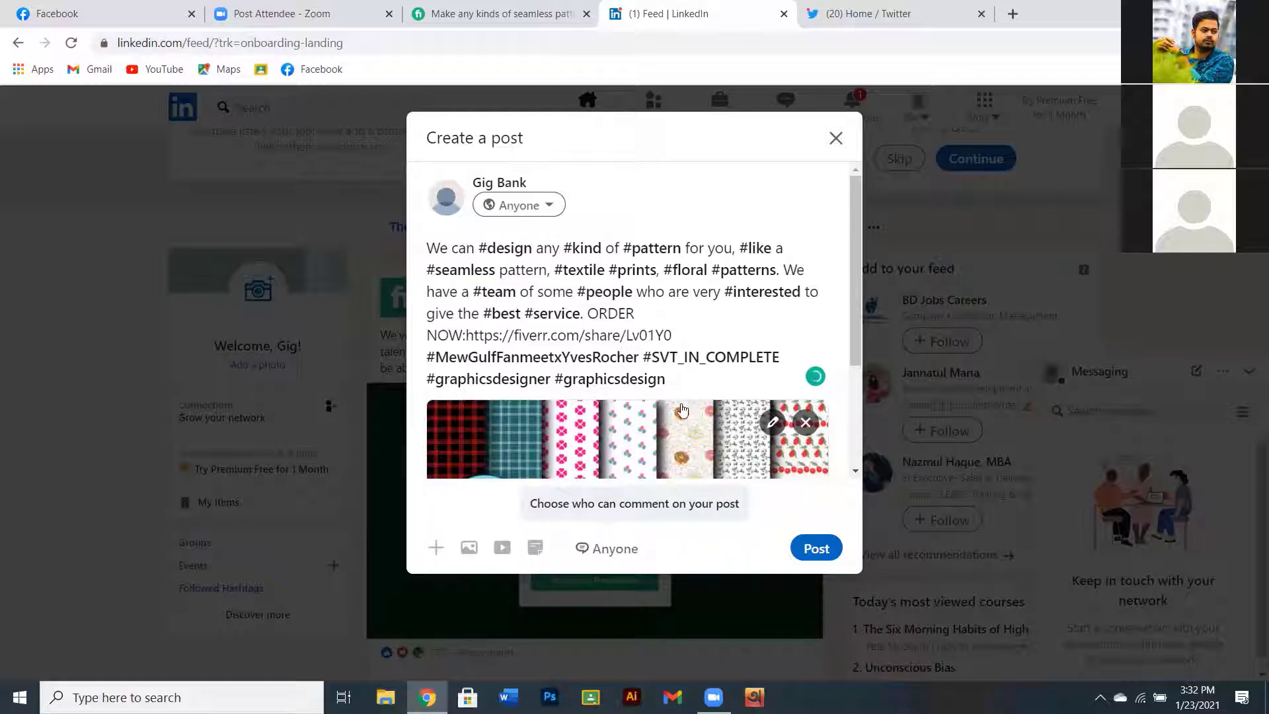
text(#art)
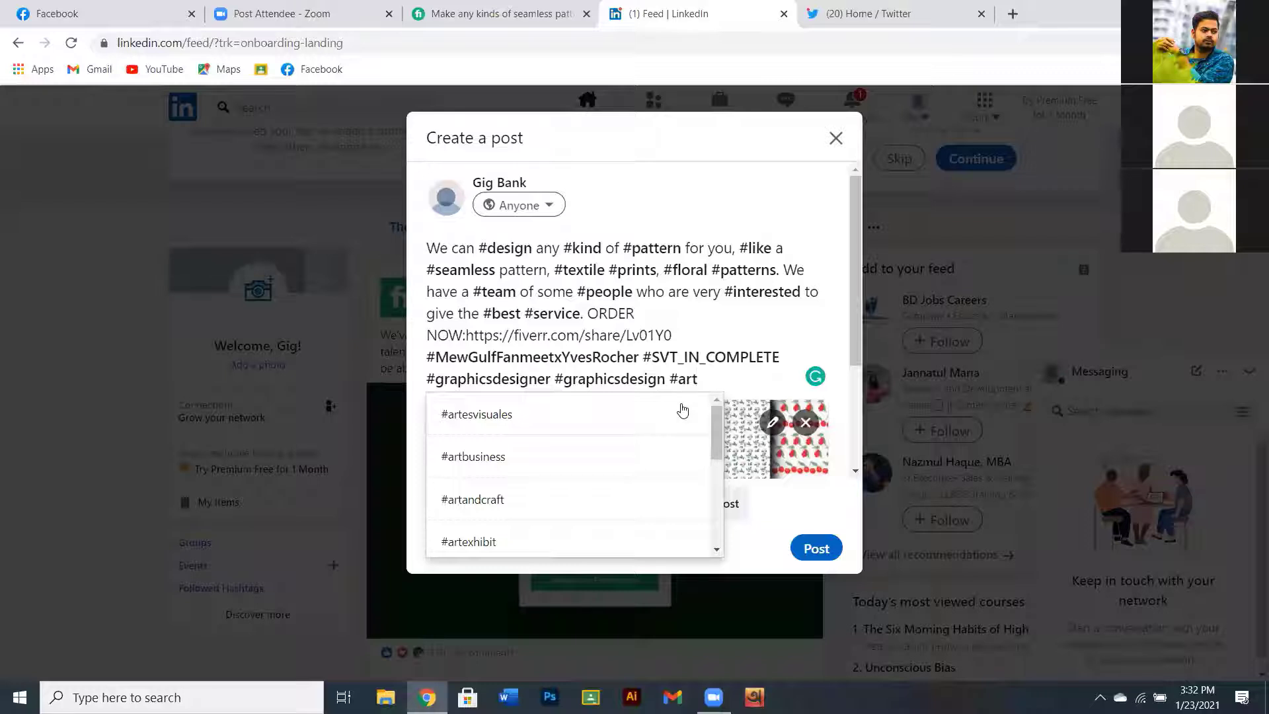
click(502, 499)
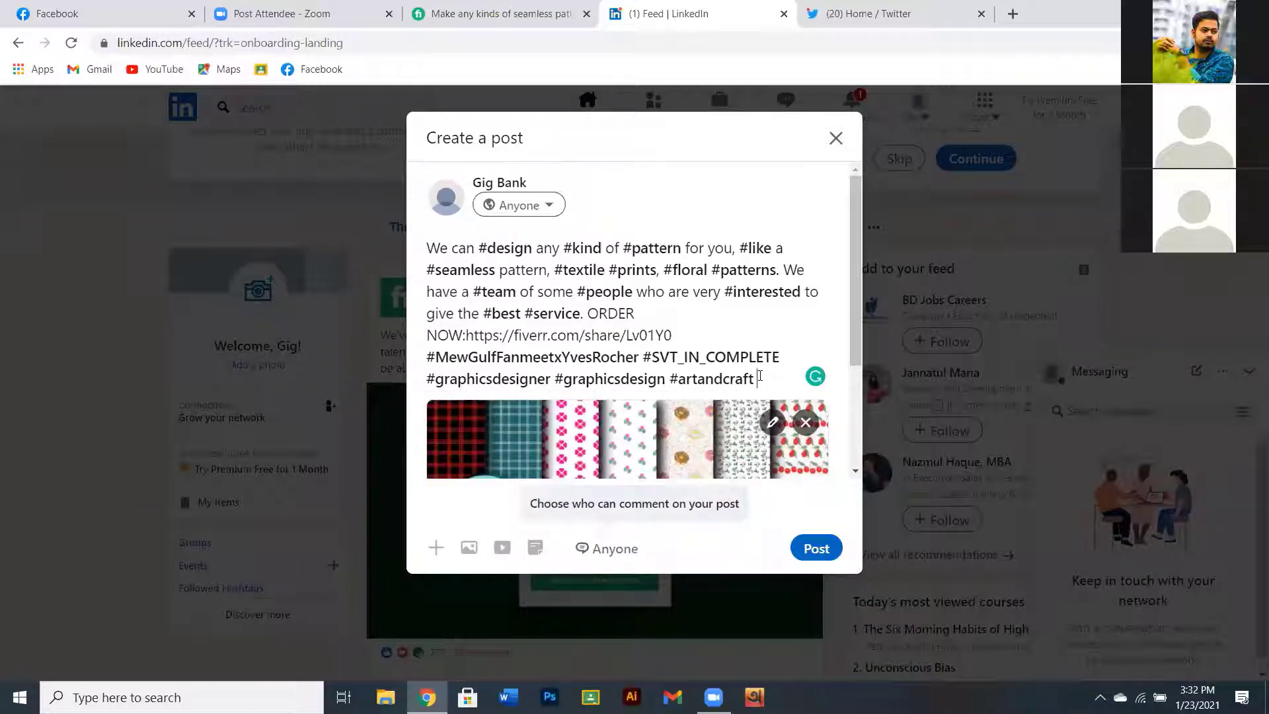
- Try a #design hashtag after #artandcraft and erase its word, keeping only the # sign
text(#desi)
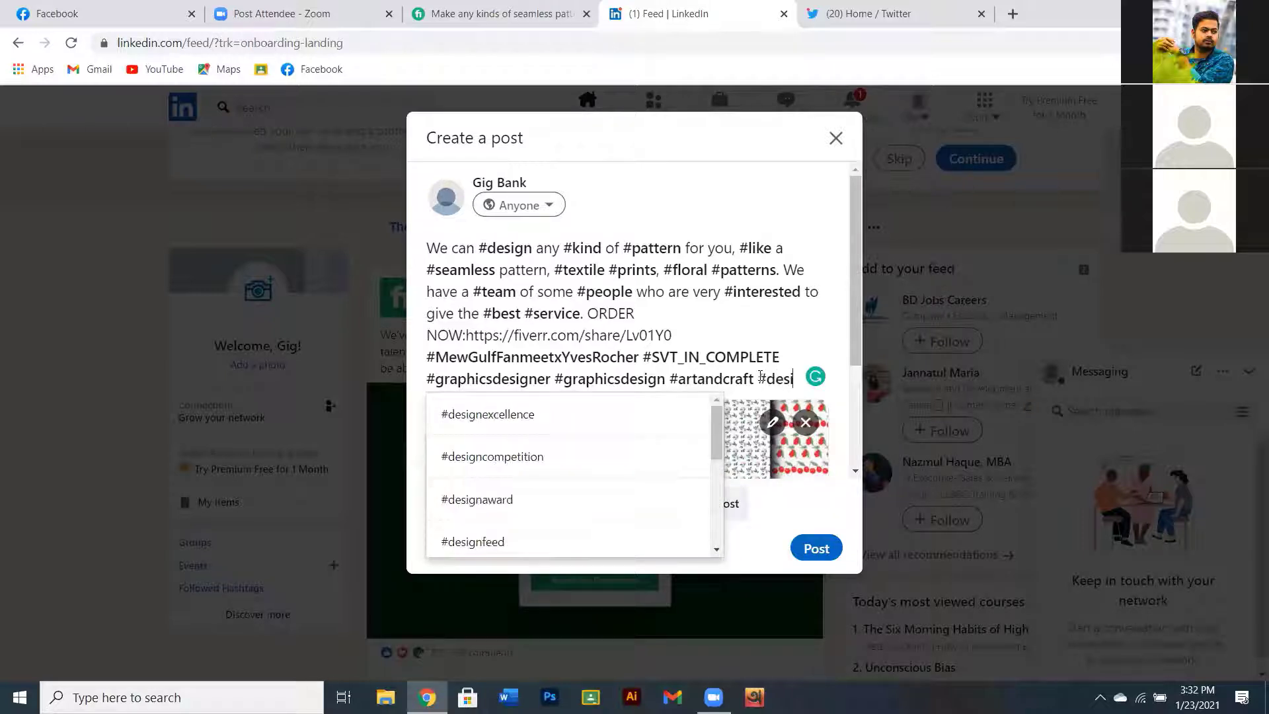
text(gn)
key(BackSpace)
key(BackSpace)
key(BackSpace)
key(BackSpace)
key(BackSpace)
key(BackSpace)
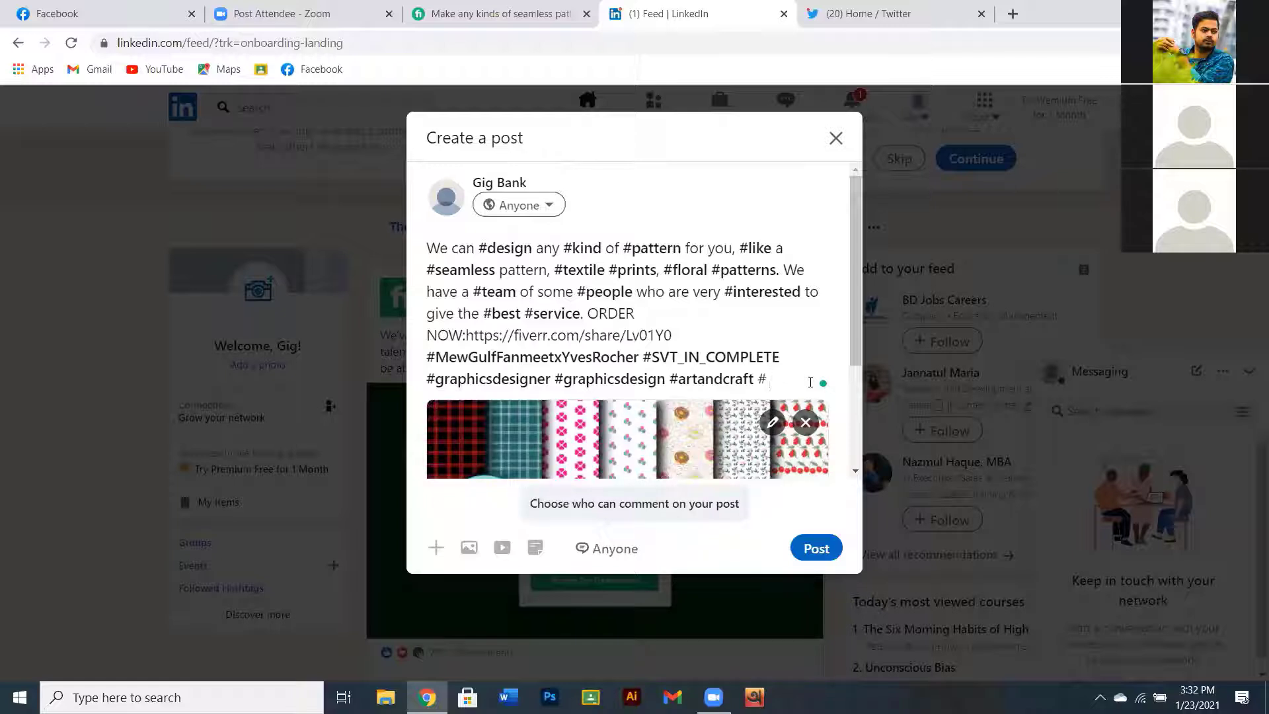
- Look through the hashtag suggestions for "print" and complete the last hashtag as #printable
text(print)
click(766, 382)
key(BackSpace)
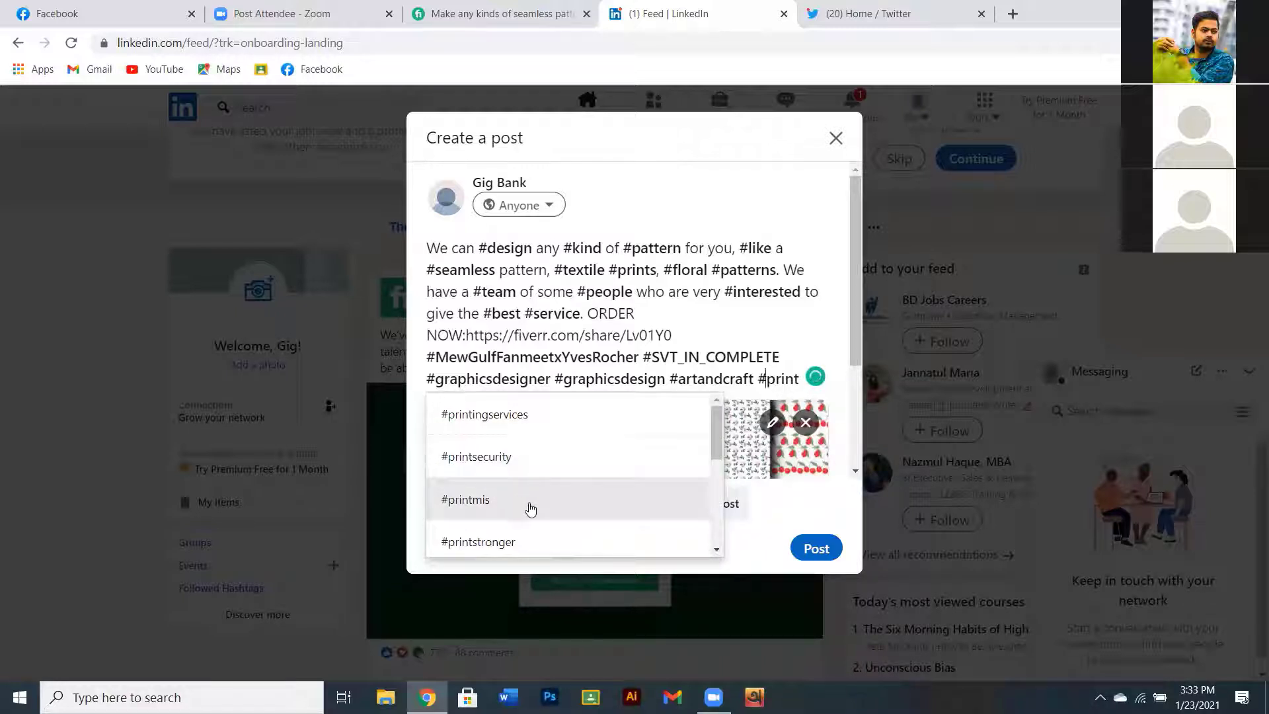
scroll(533, 511, down, 1)
scroll(533, 511, down, 3)
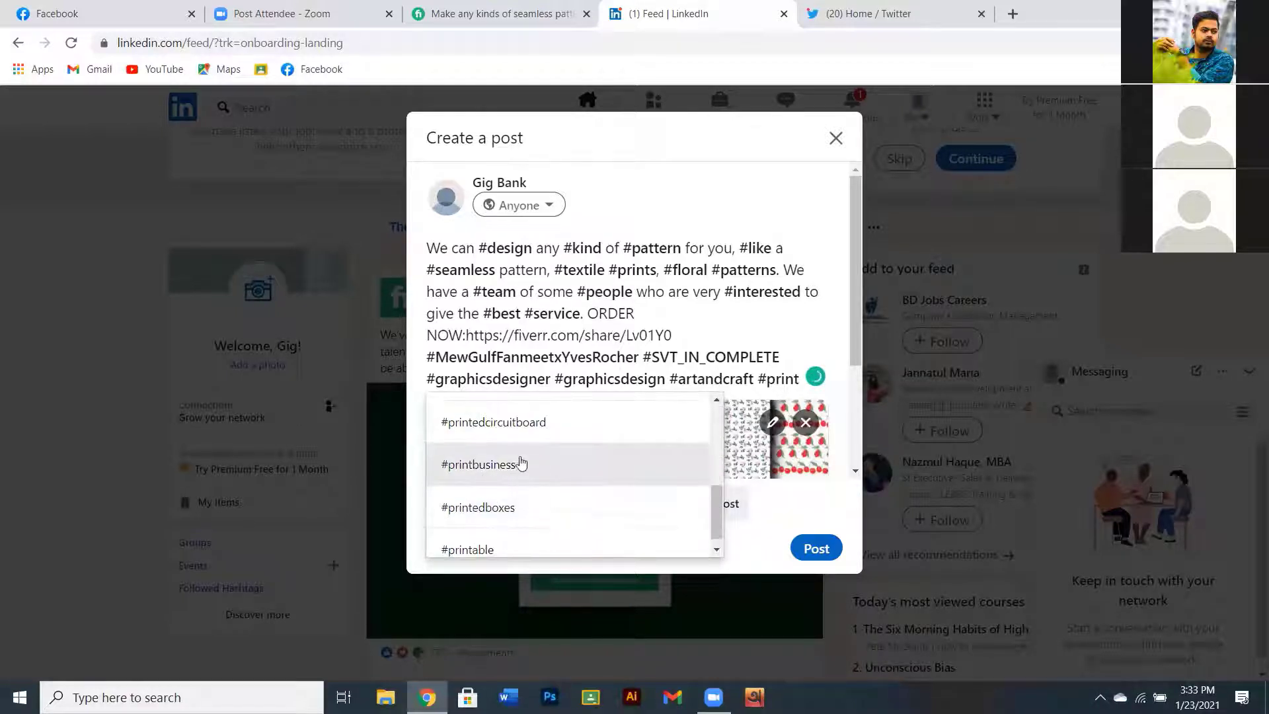
scroll(549, 489, up, 2)
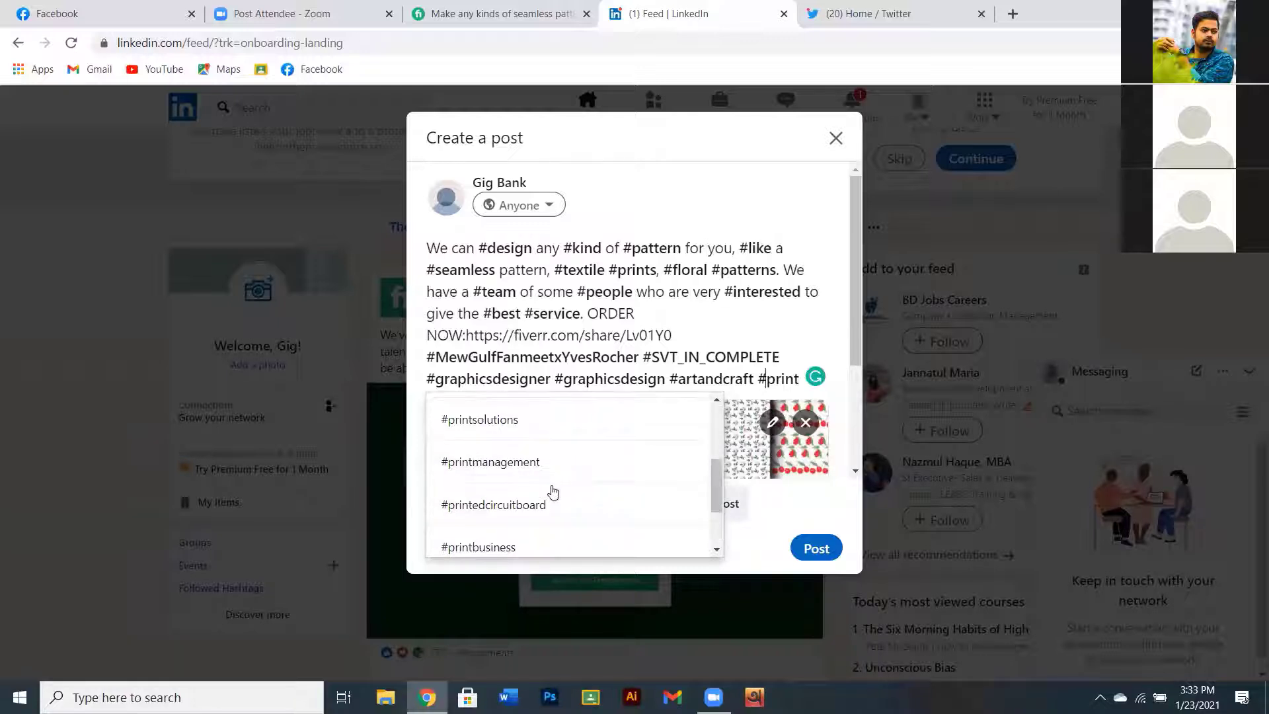
scroll(549, 486, up, 4)
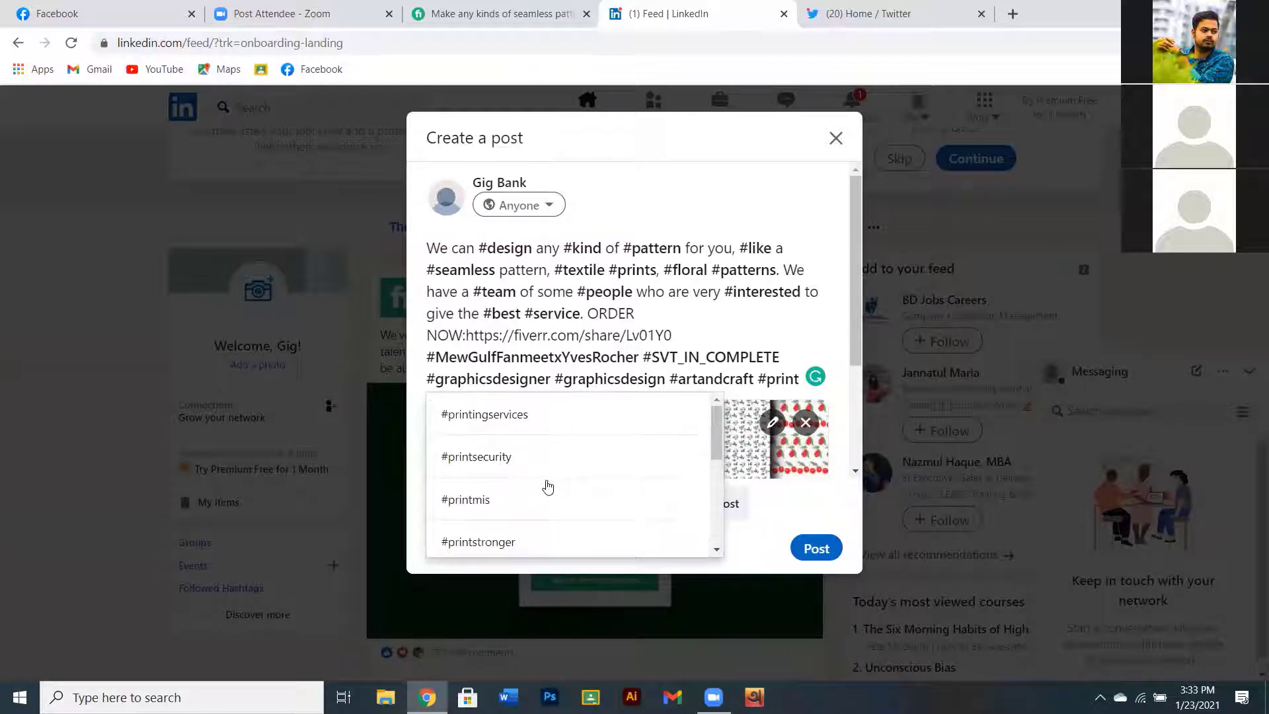
scroll(548, 487, down, 5)
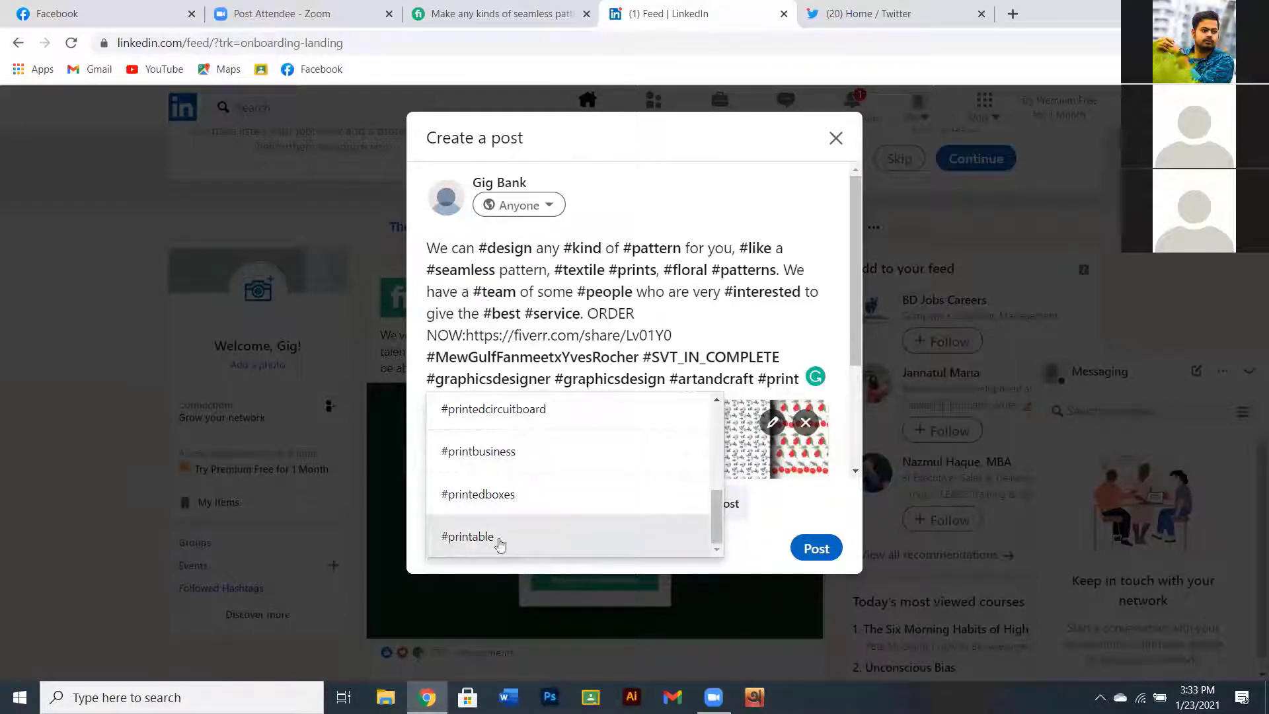
click(468, 536)
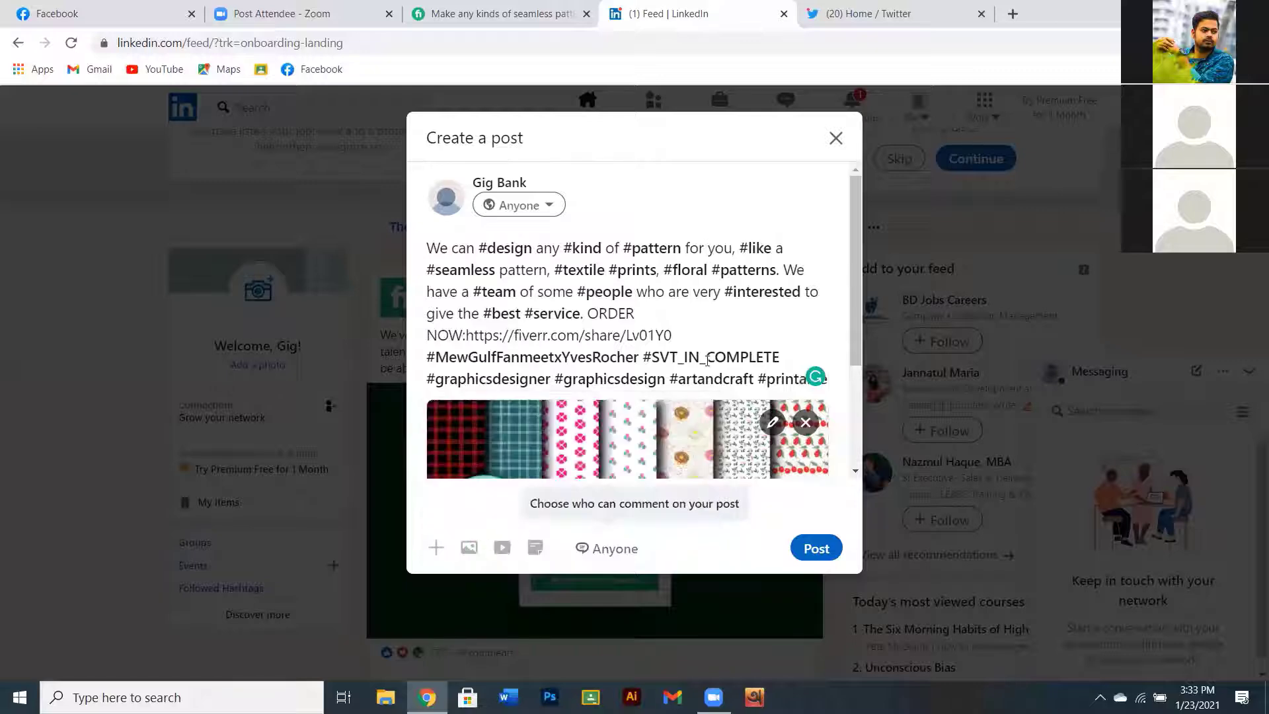
- Look over the draft's text and gig image, publish the LinkedIn post, and dismiss the post reminders offer
scroll(769, 460, down, 2)
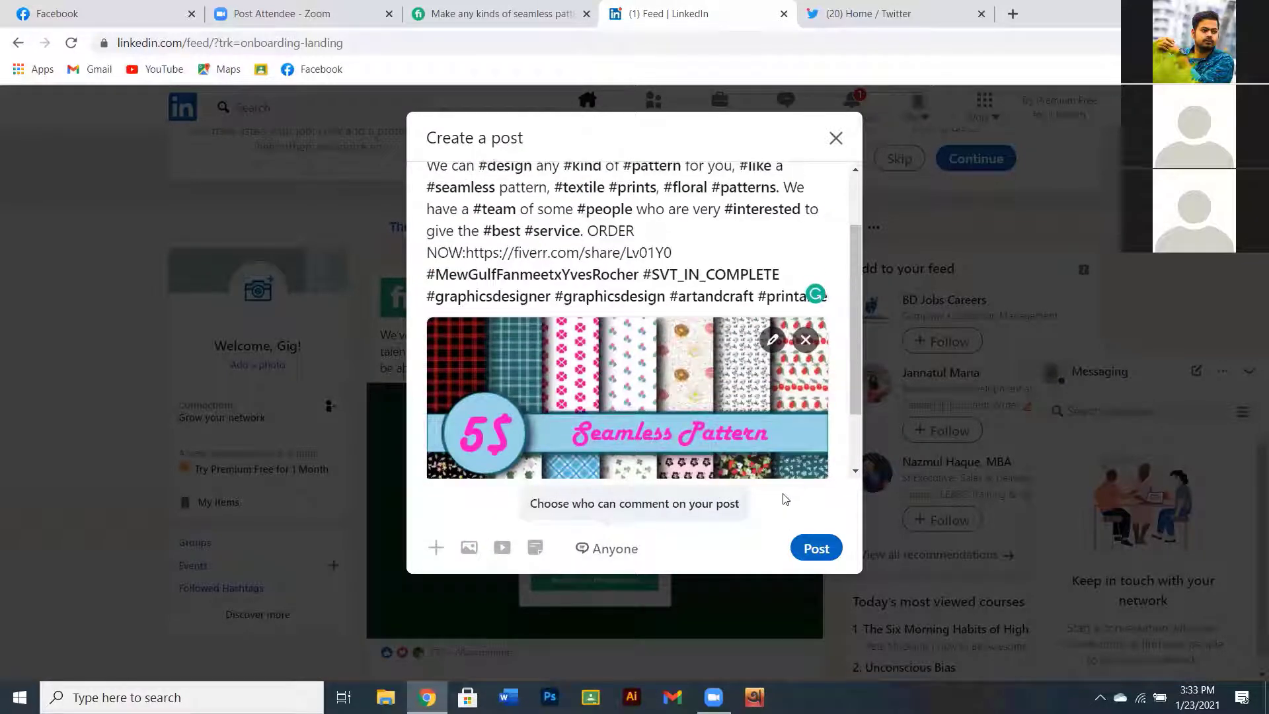
scroll(744, 392, down, 2)
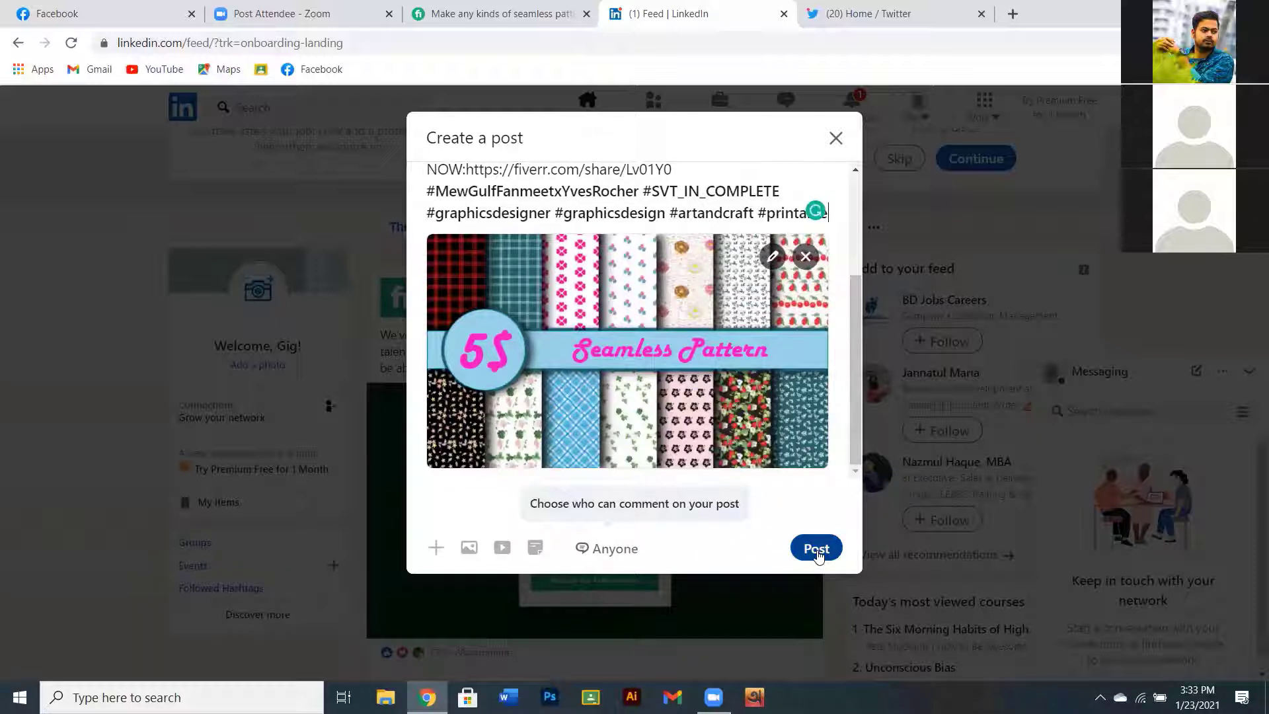
click(817, 553)
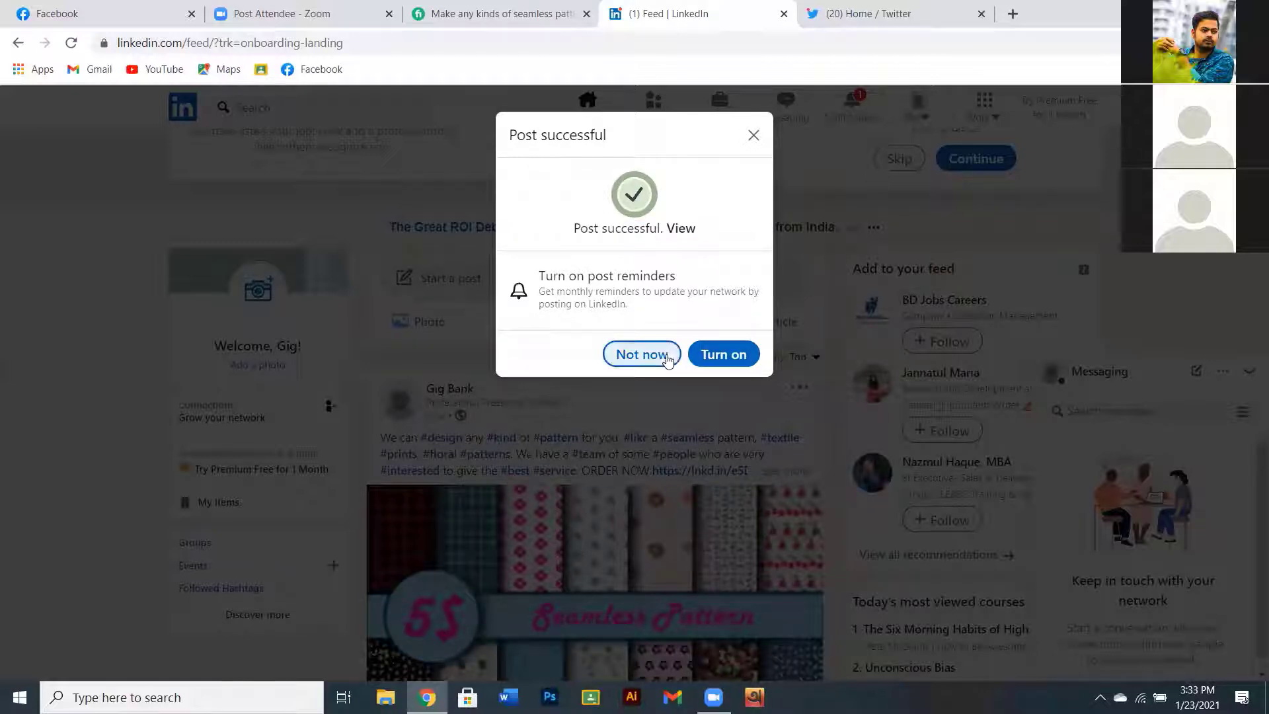
click(732, 435)
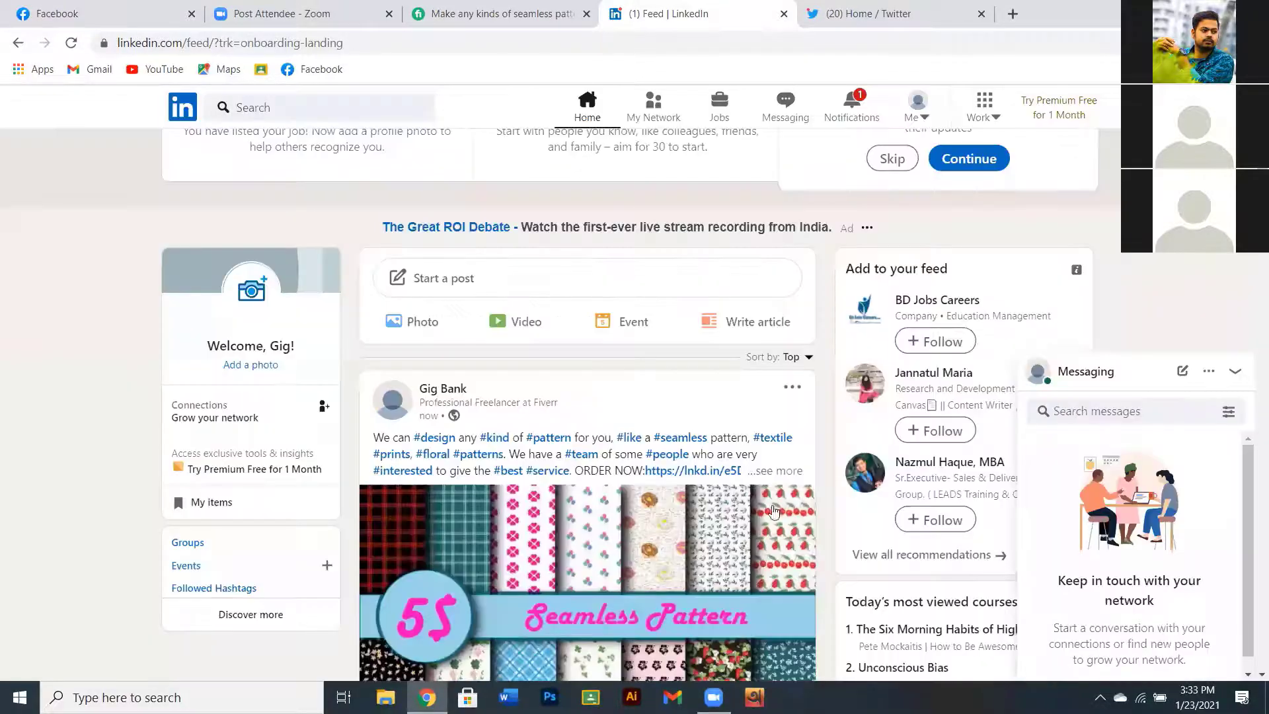
- Expand the published post to review its full text, hashtags and image, and check the LinkedIn notifications
click(778, 471)
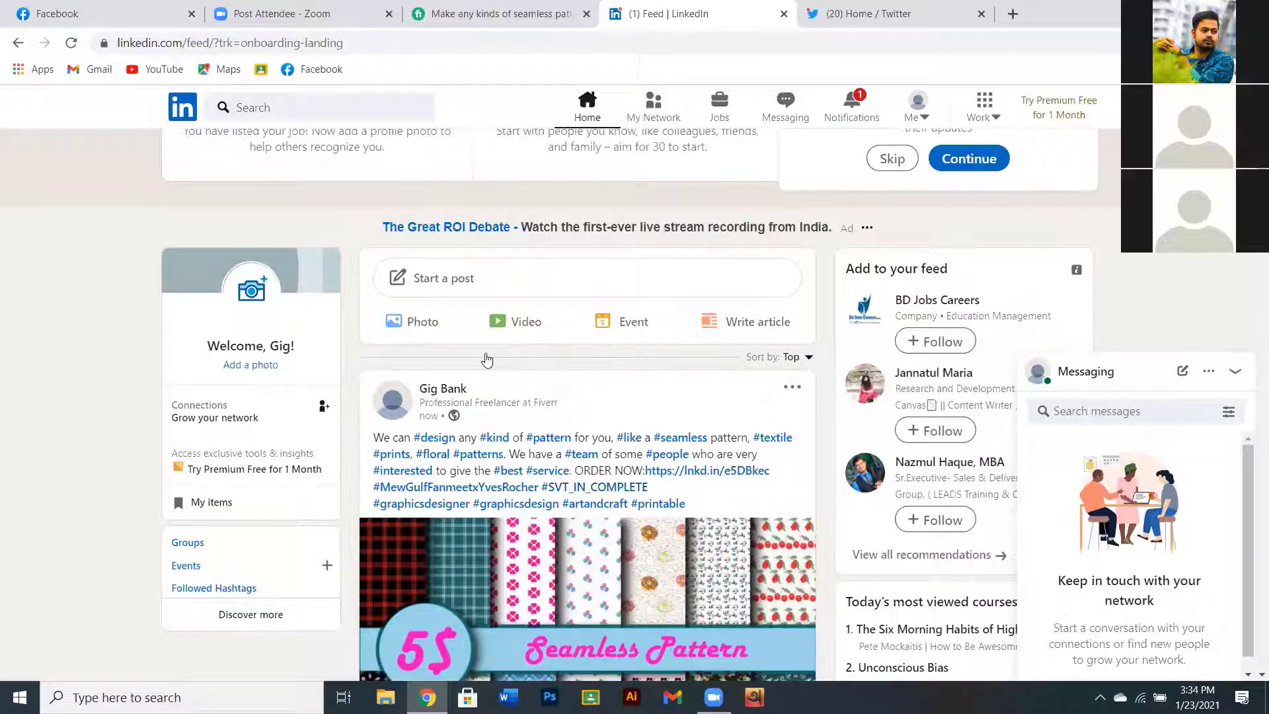
scroll(602, 446, down, 2)
scroll(602, 446, down, 5)
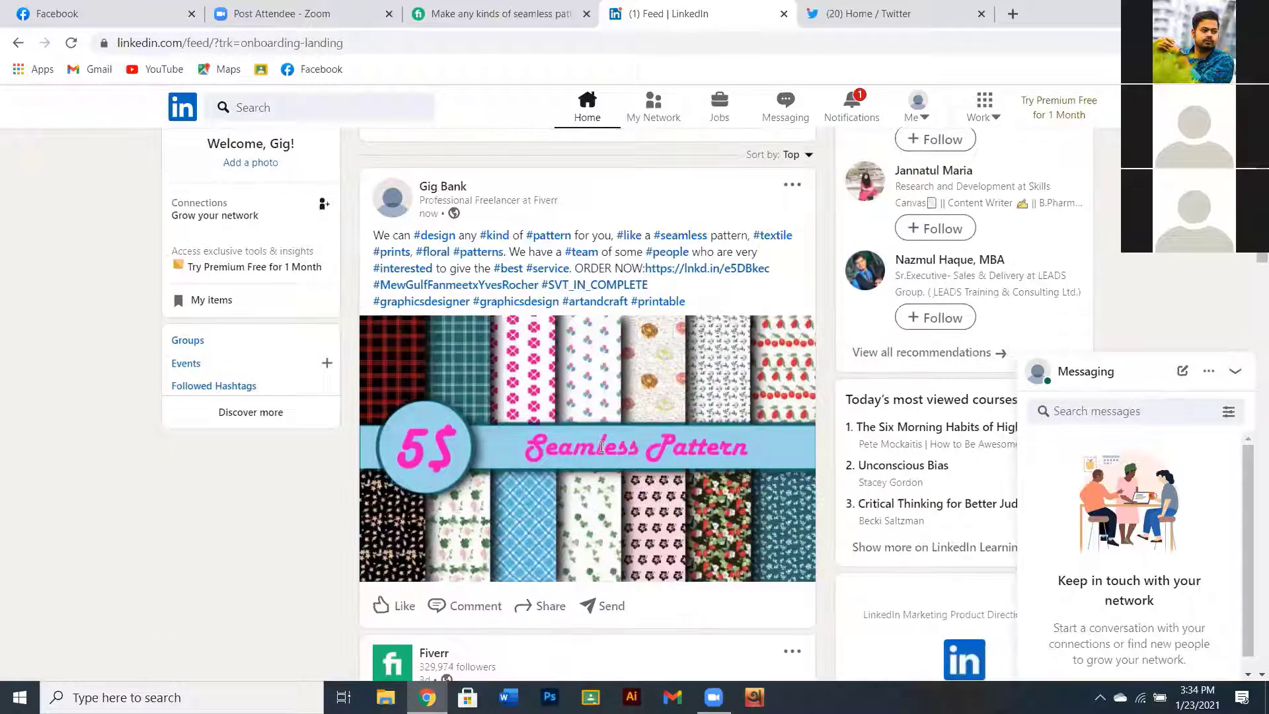
scroll(601, 452, up, 8)
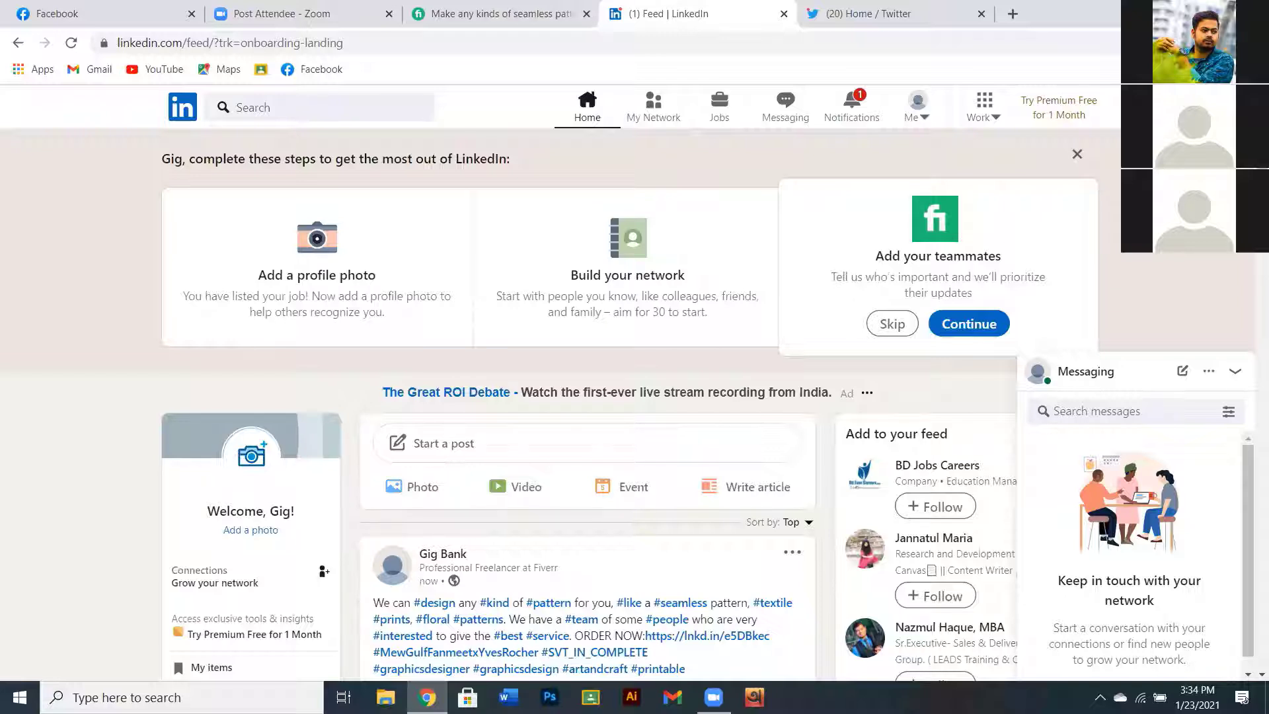
click(846, 117)
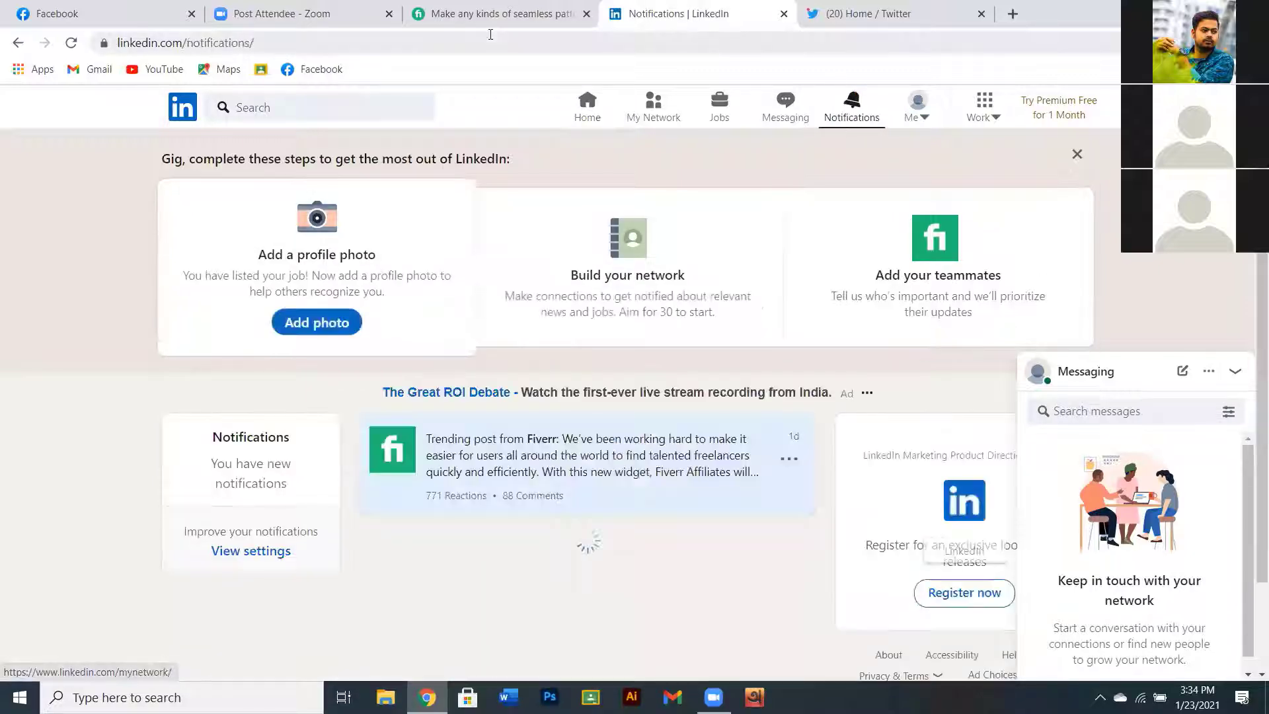
- Try to share the Fiverr seamless pattern gig on LinkedIn through the gig's sharing options, retry once, and dismiss the share window
click(476, 13)
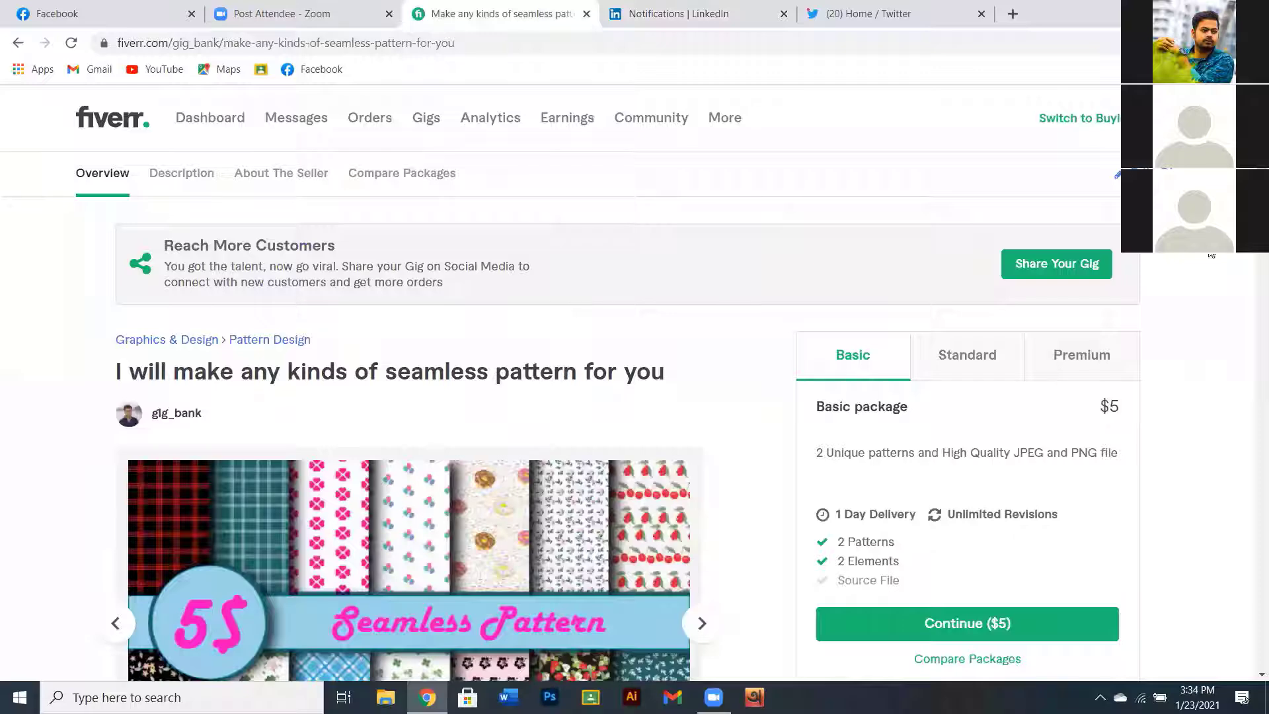
click(1081, 264)
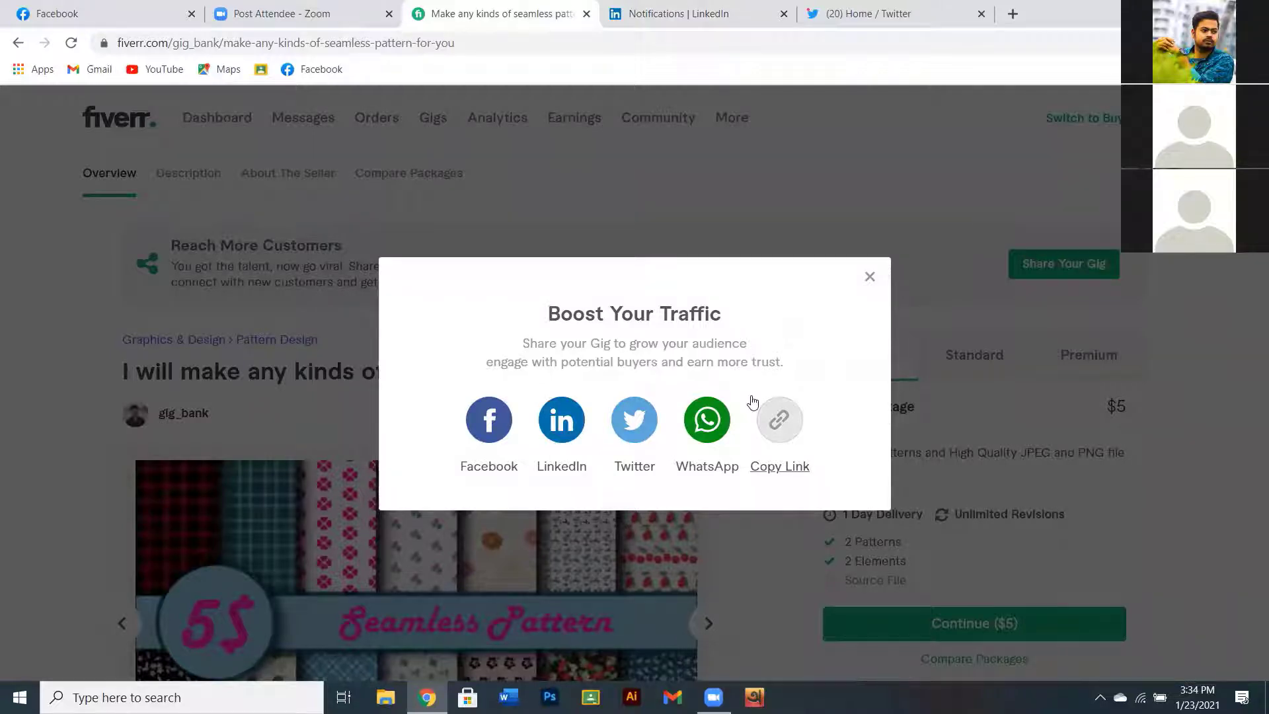
click(559, 423)
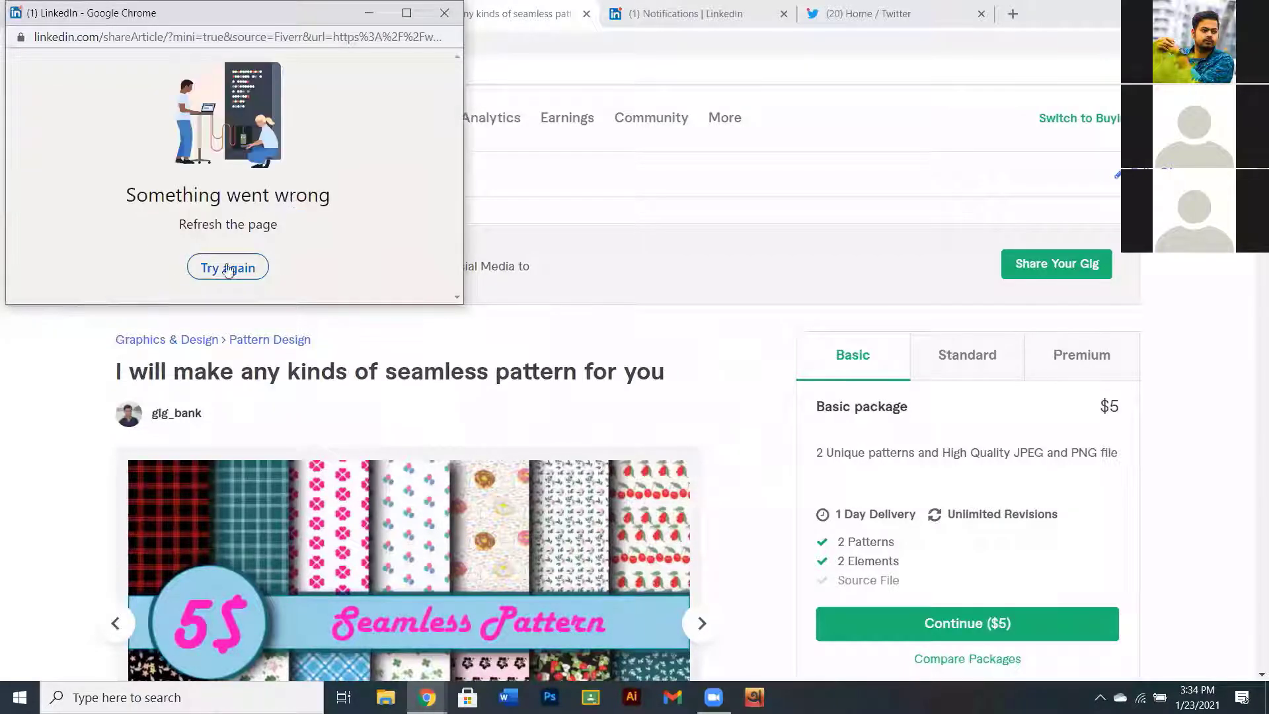
click(228, 269)
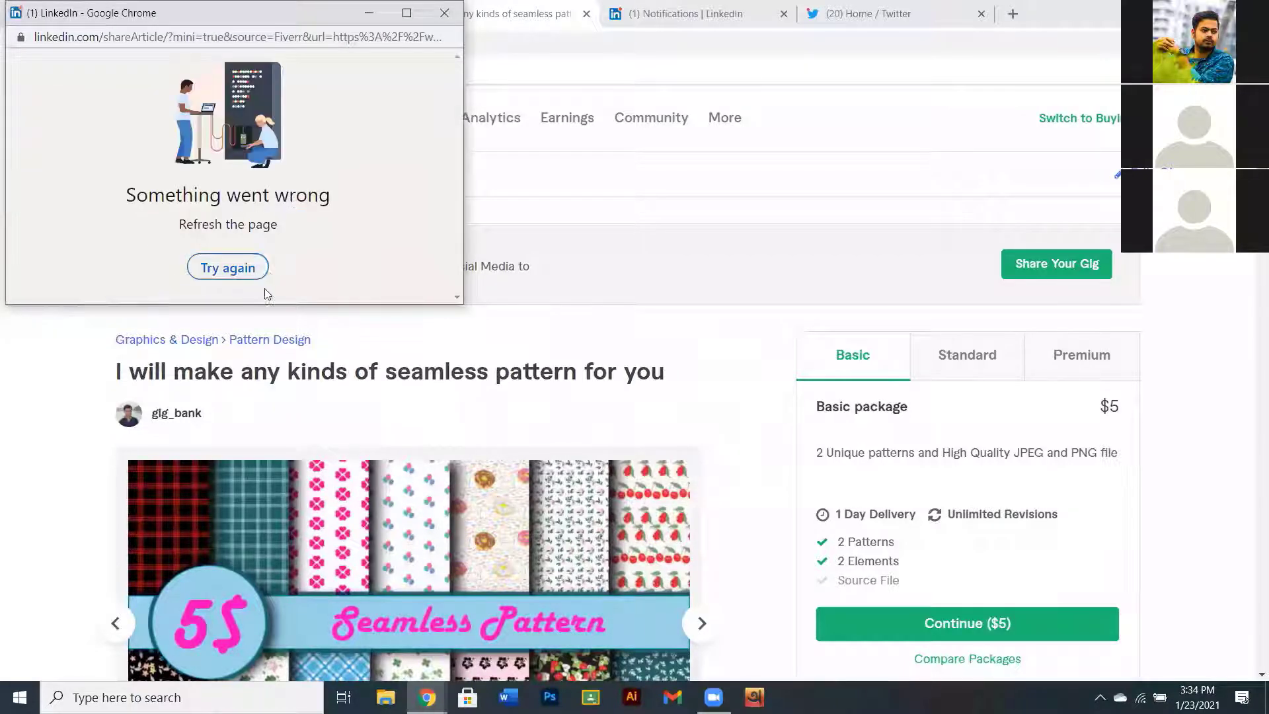
click(354, 20)
click(1057, 264)
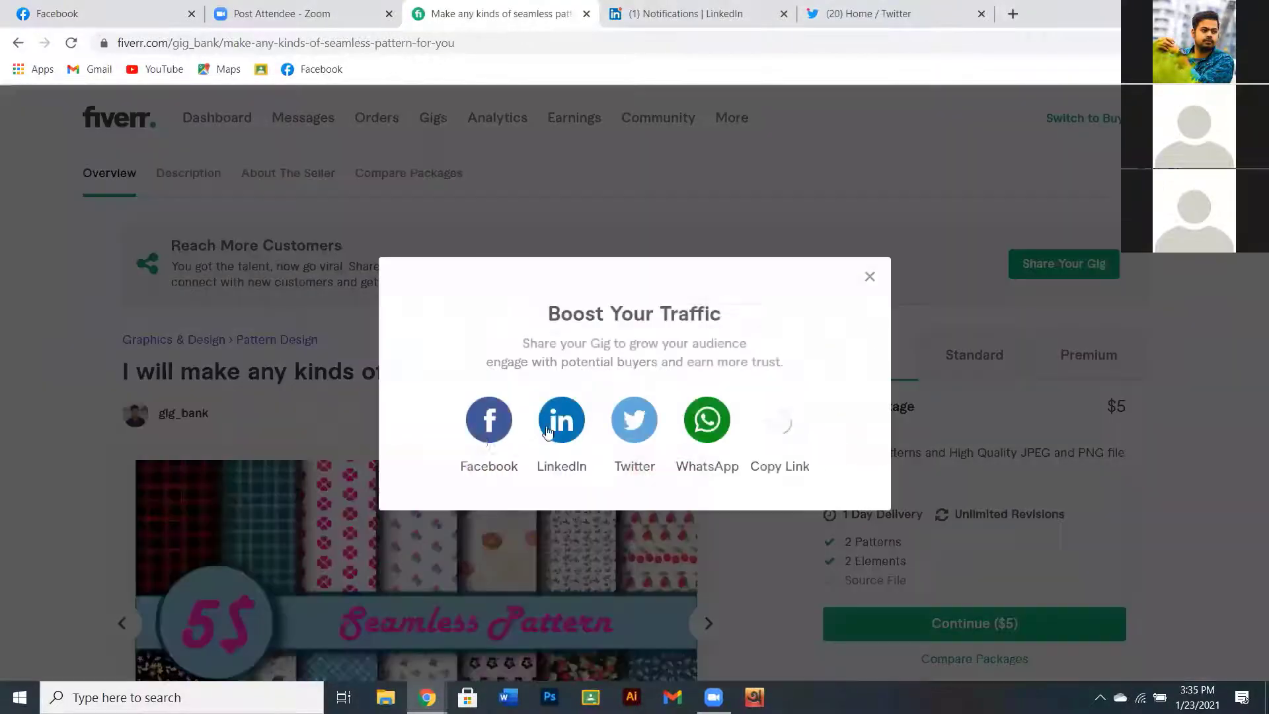
click(548, 431)
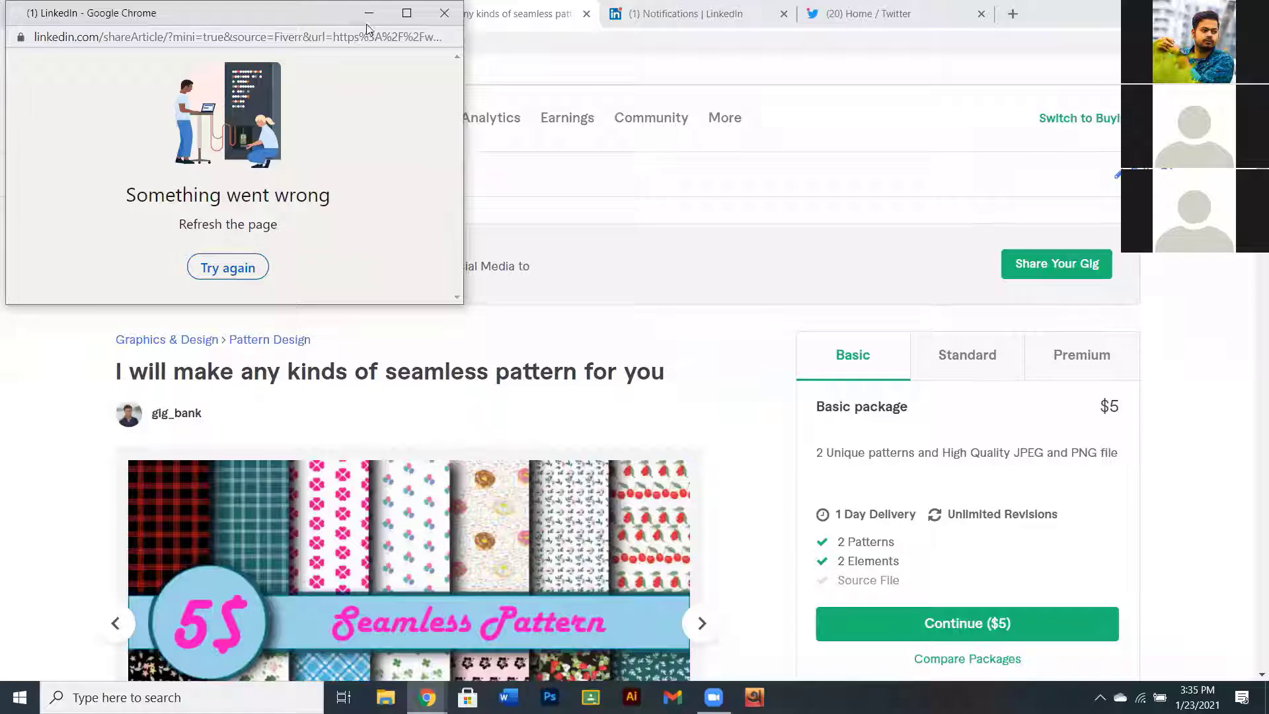
click(977, 203)
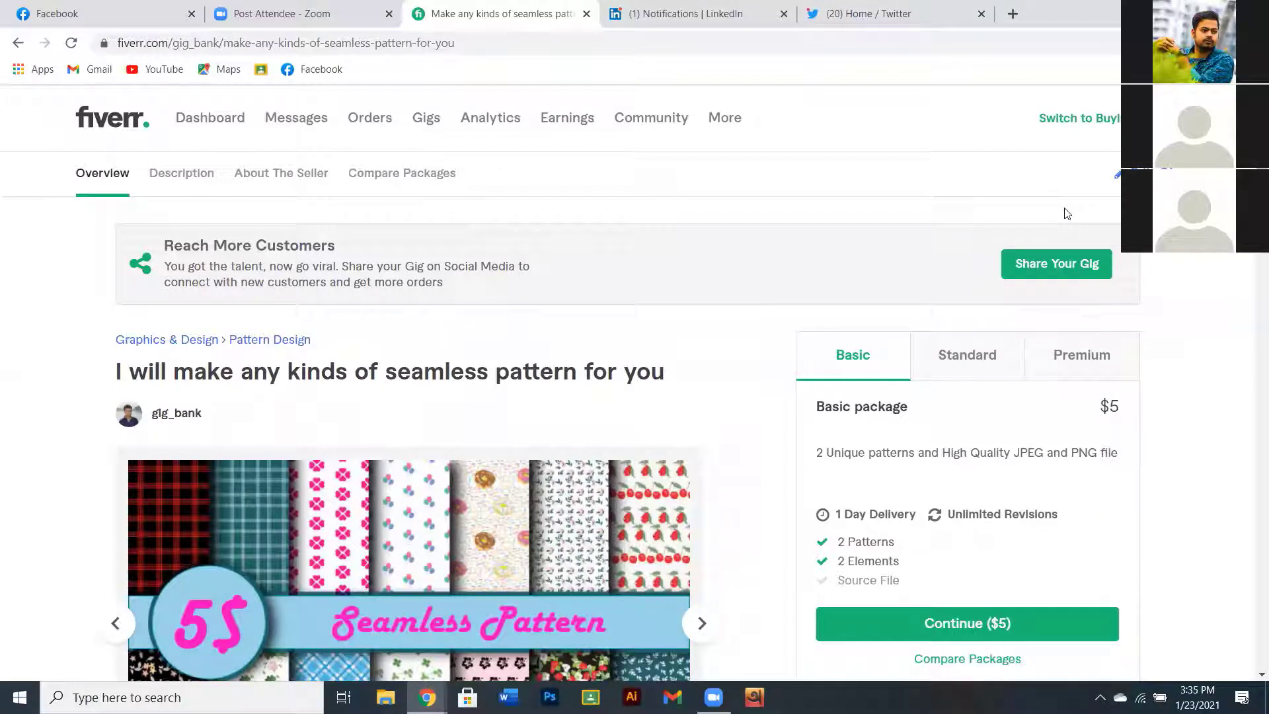
- Share the seamless pattern gig to Twitter from Fiverr's sharing options and publish the prefilled tweet
click(1051, 264)
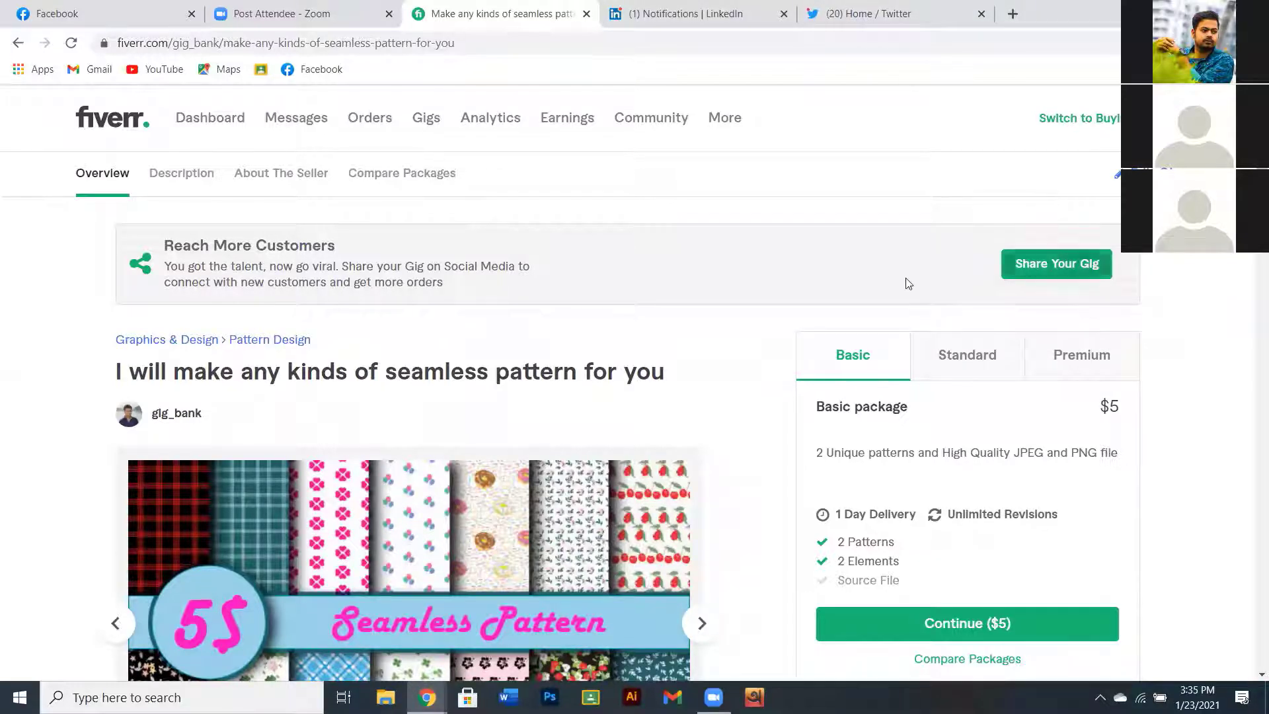
click(642, 426)
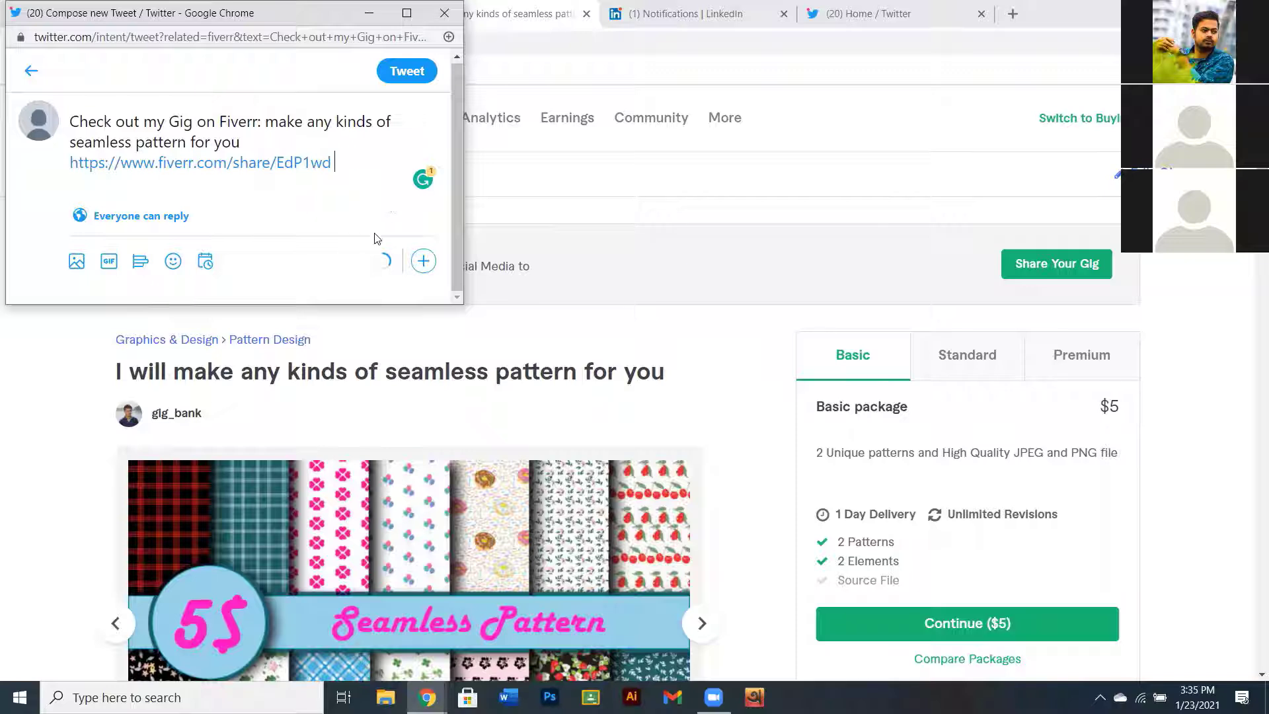
click(415, 72)
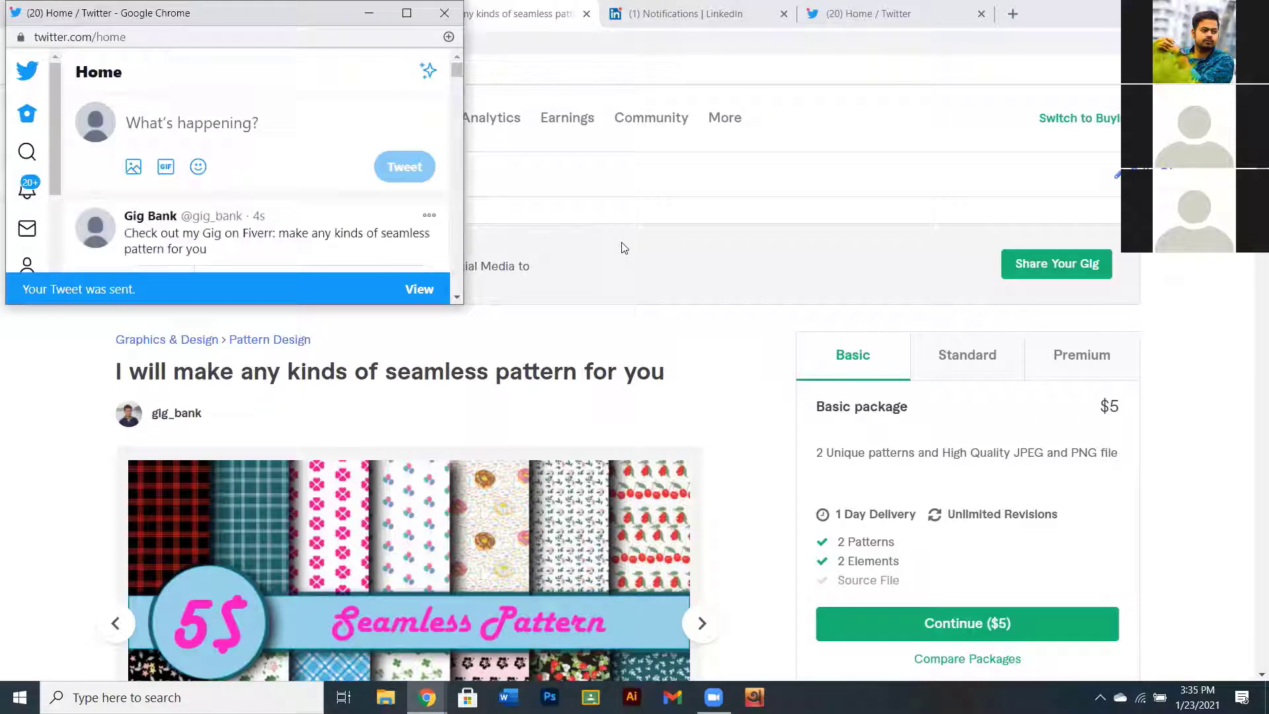
- Look over the newly published gig tweet and its image in the Twitter feed, and minimize the share window
scroll(330, 244, down, 3)
scroll(331, 244, up, 3)
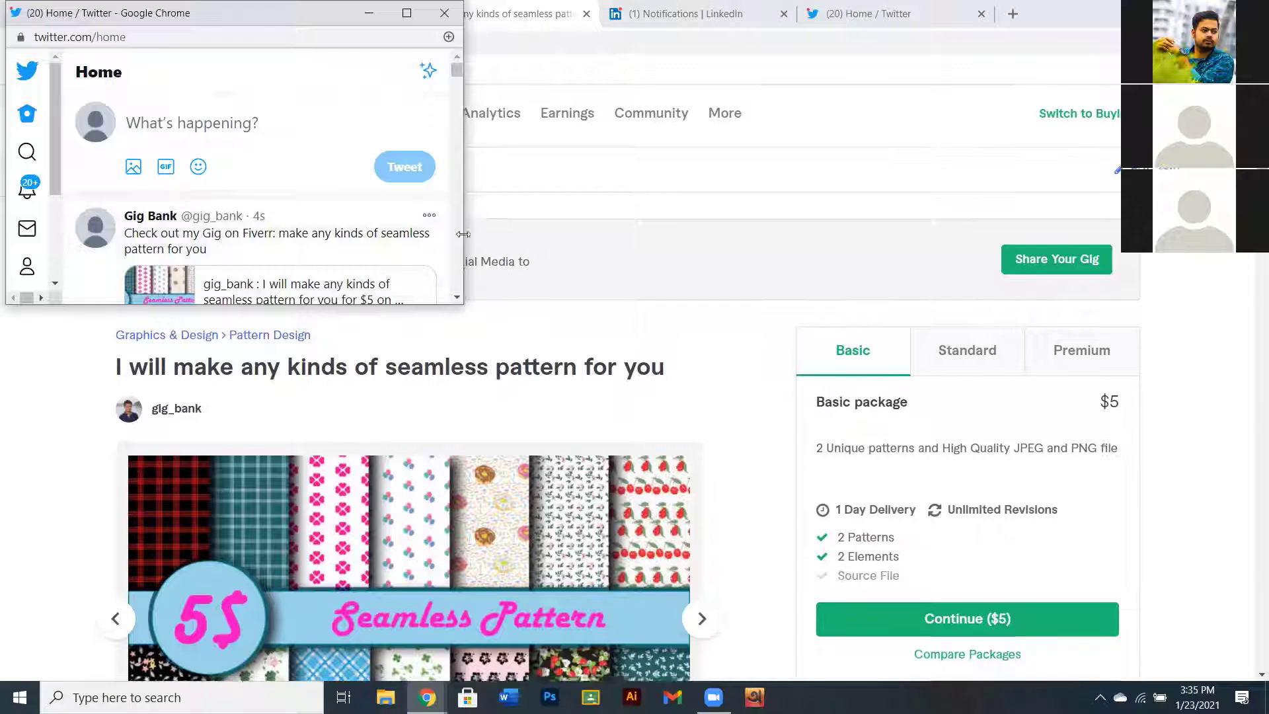
scroll(386, 230, down, 3)
scroll(383, 228, down, 5)
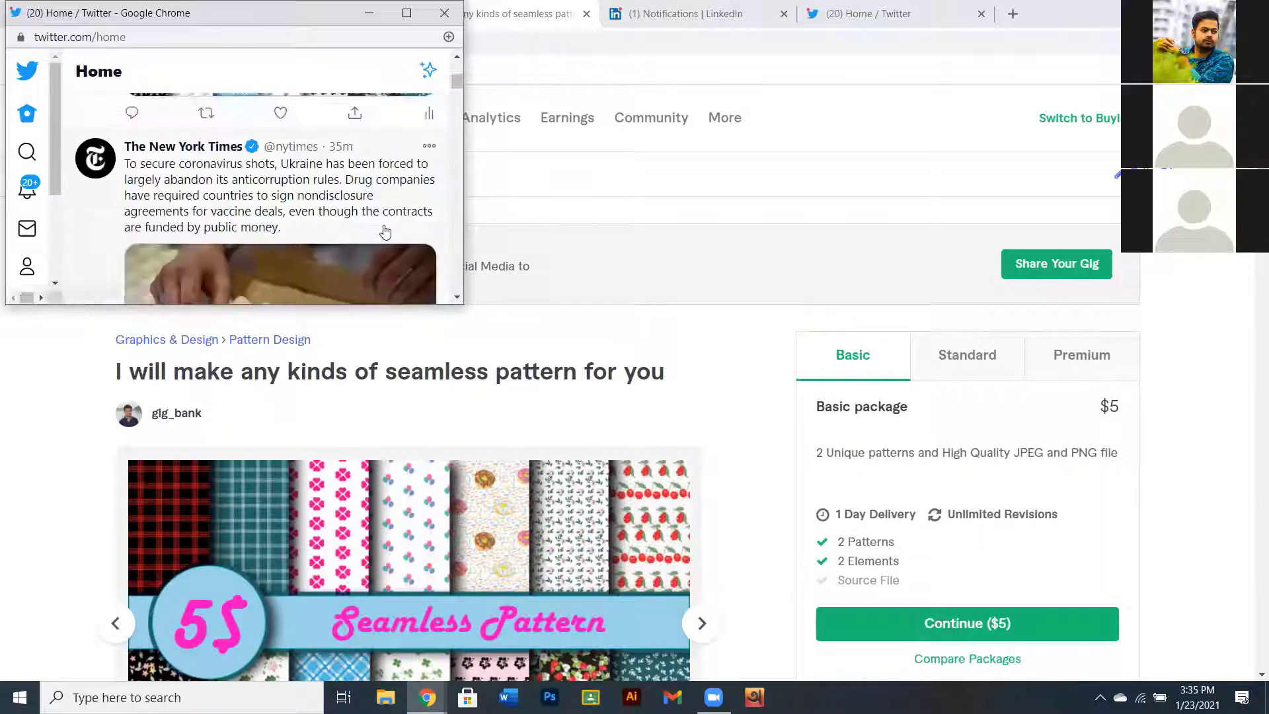
scroll(383, 228, up, 6)
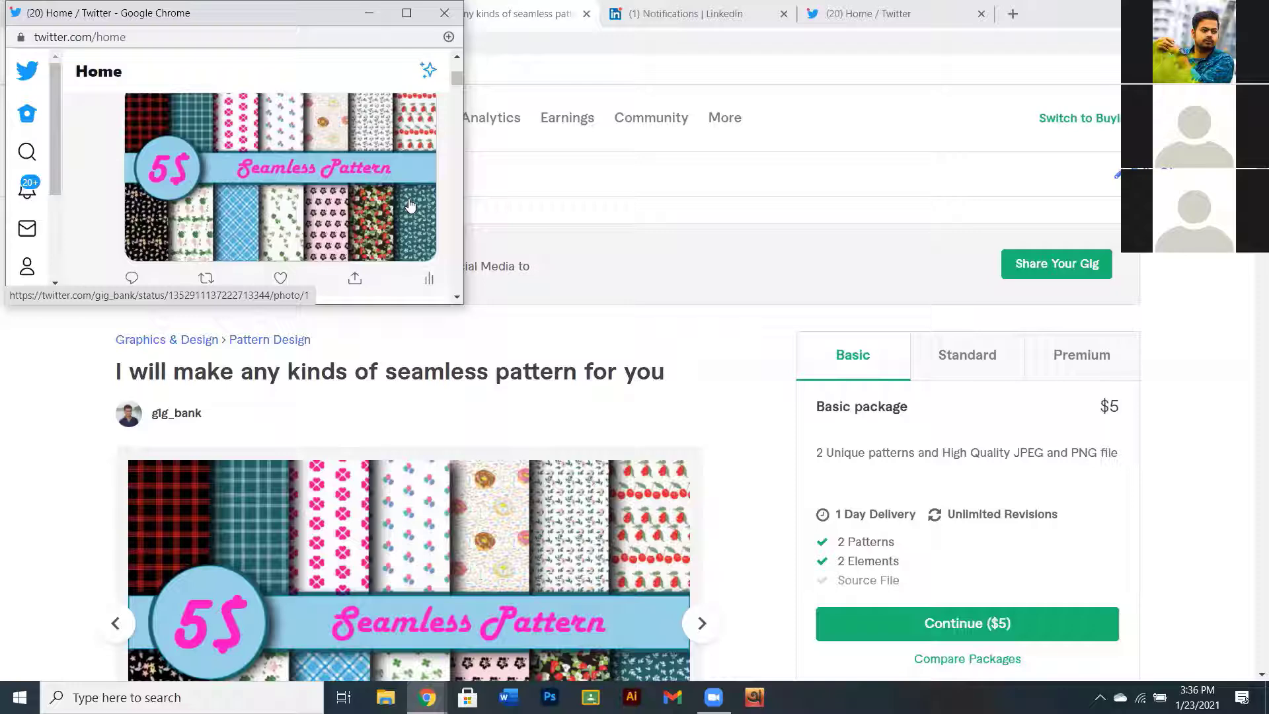
click(369, 13)
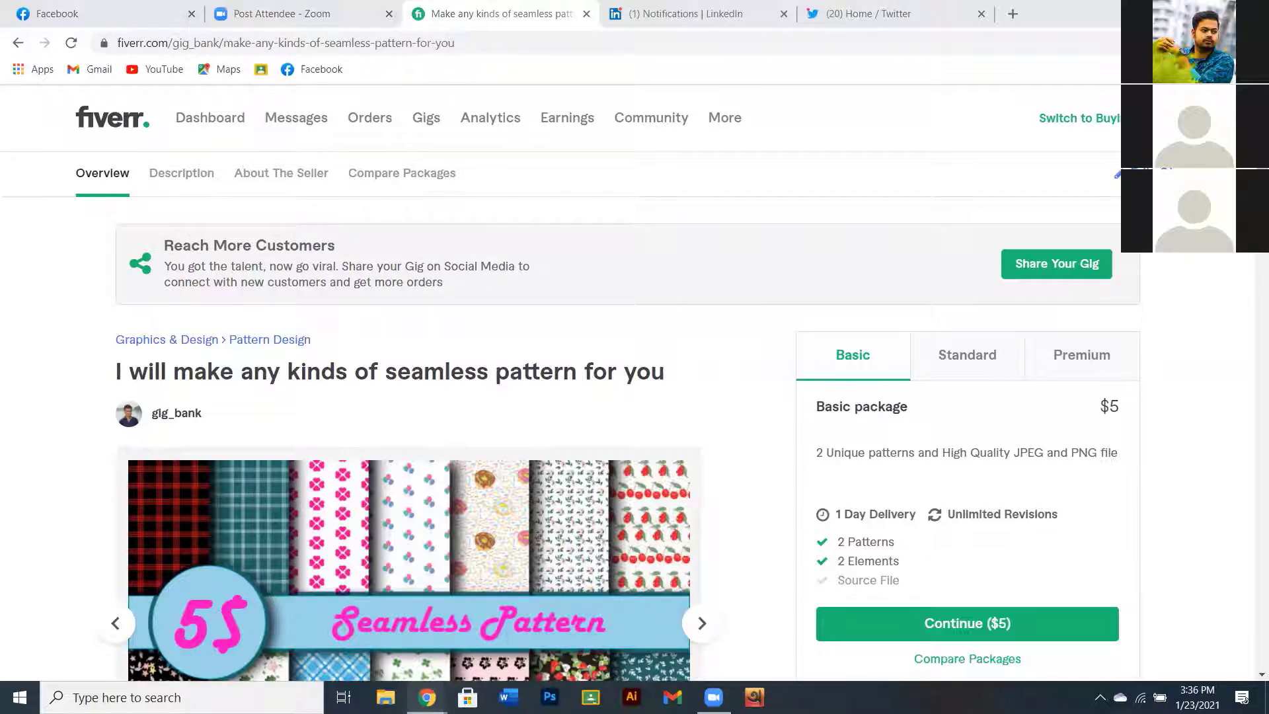
mouse_move(427, 697)
click(99, 13)
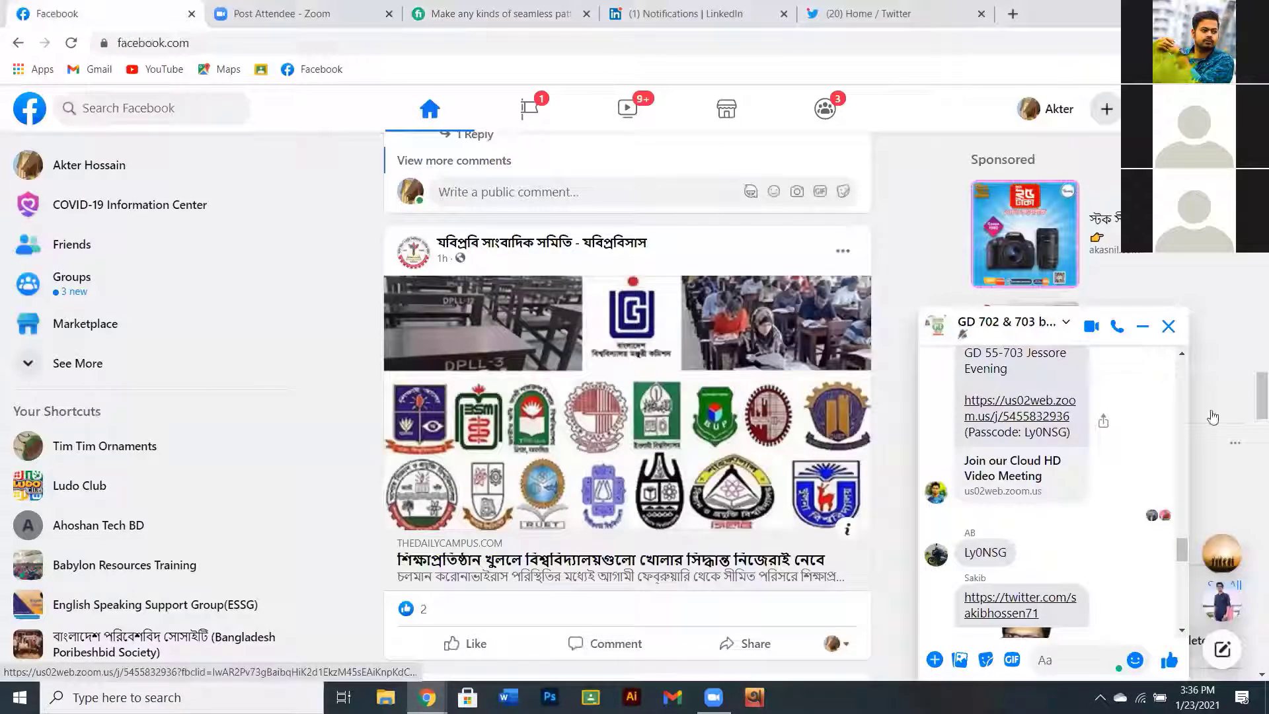
scroll(1005, 578, down, 5)
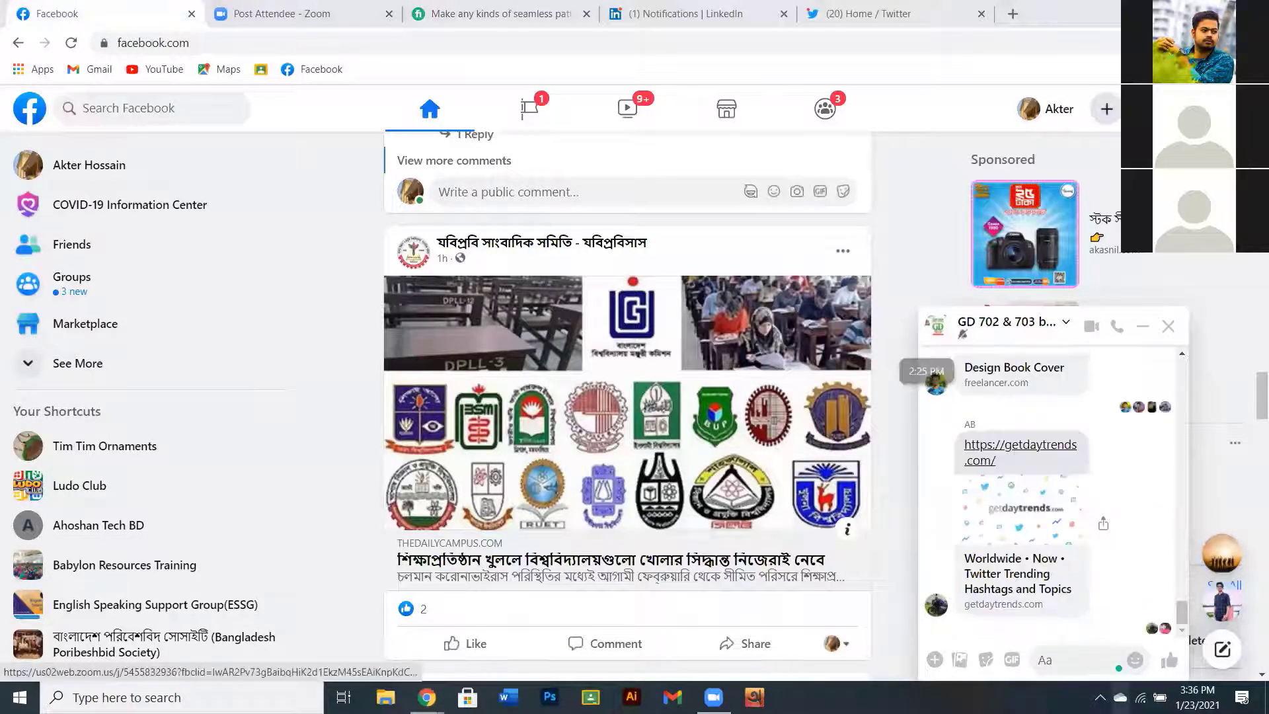
right_click(1023, 660)
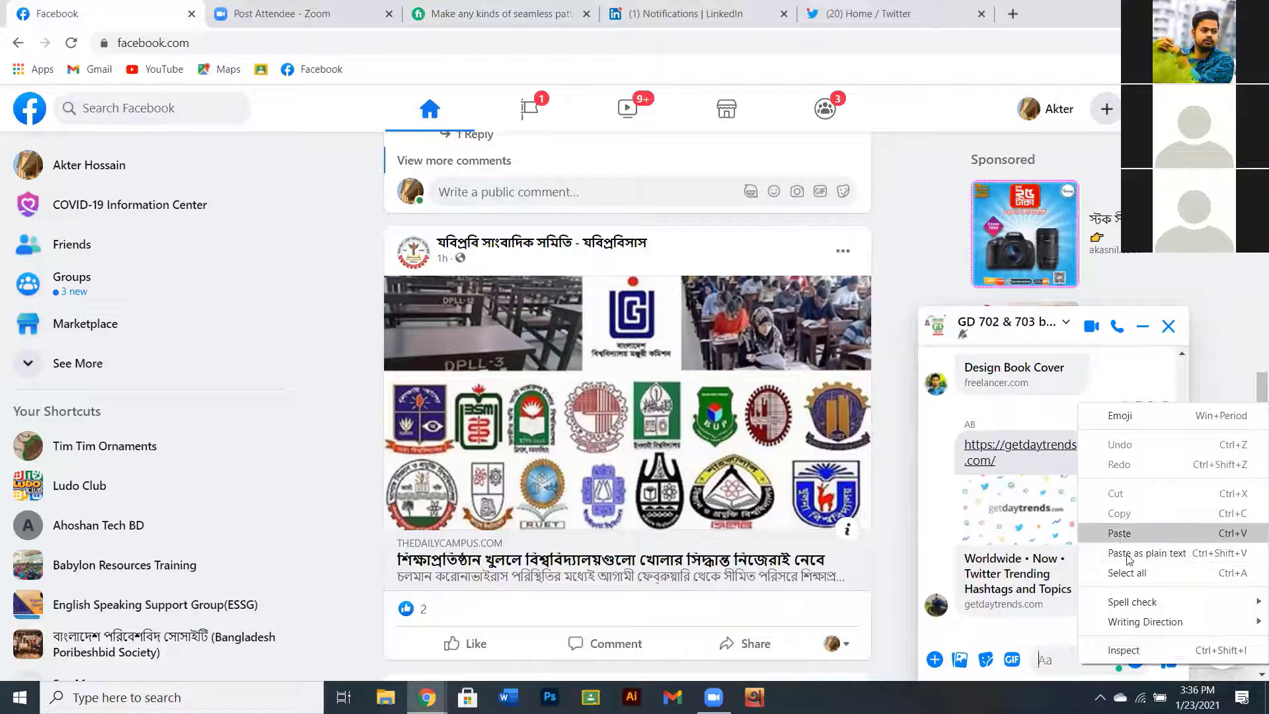
click(1147, 530)
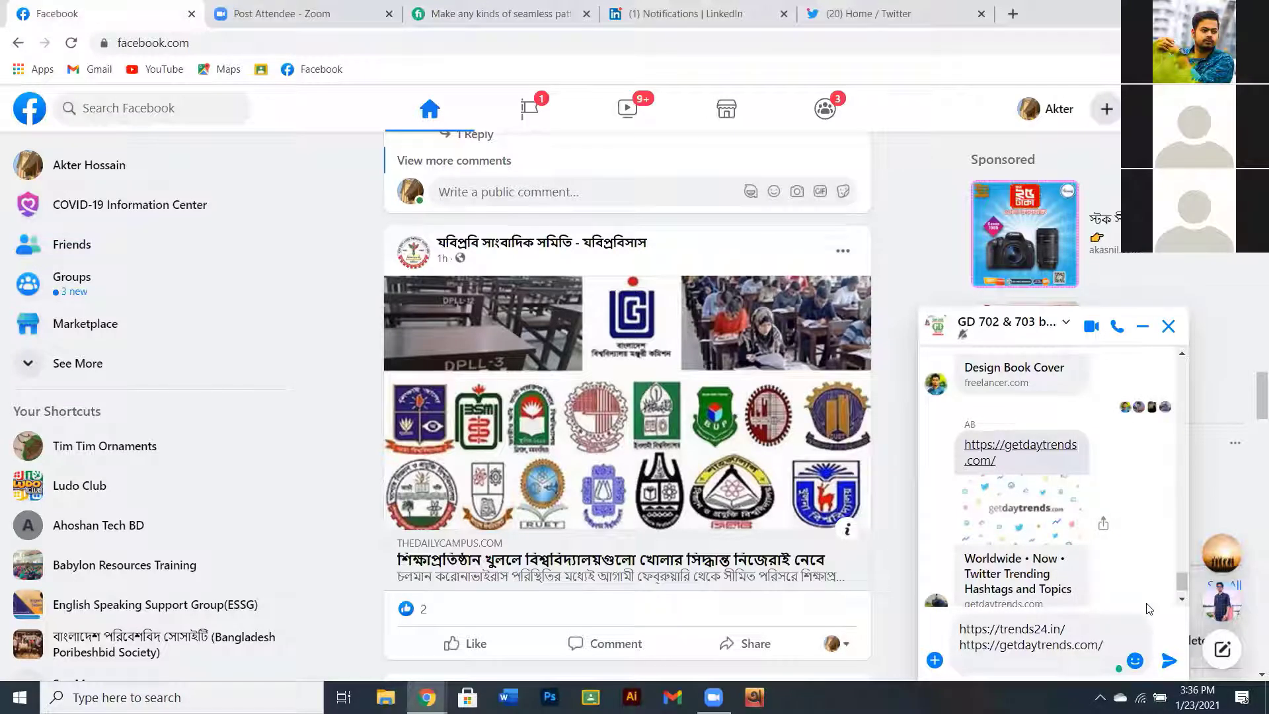
key(Return)
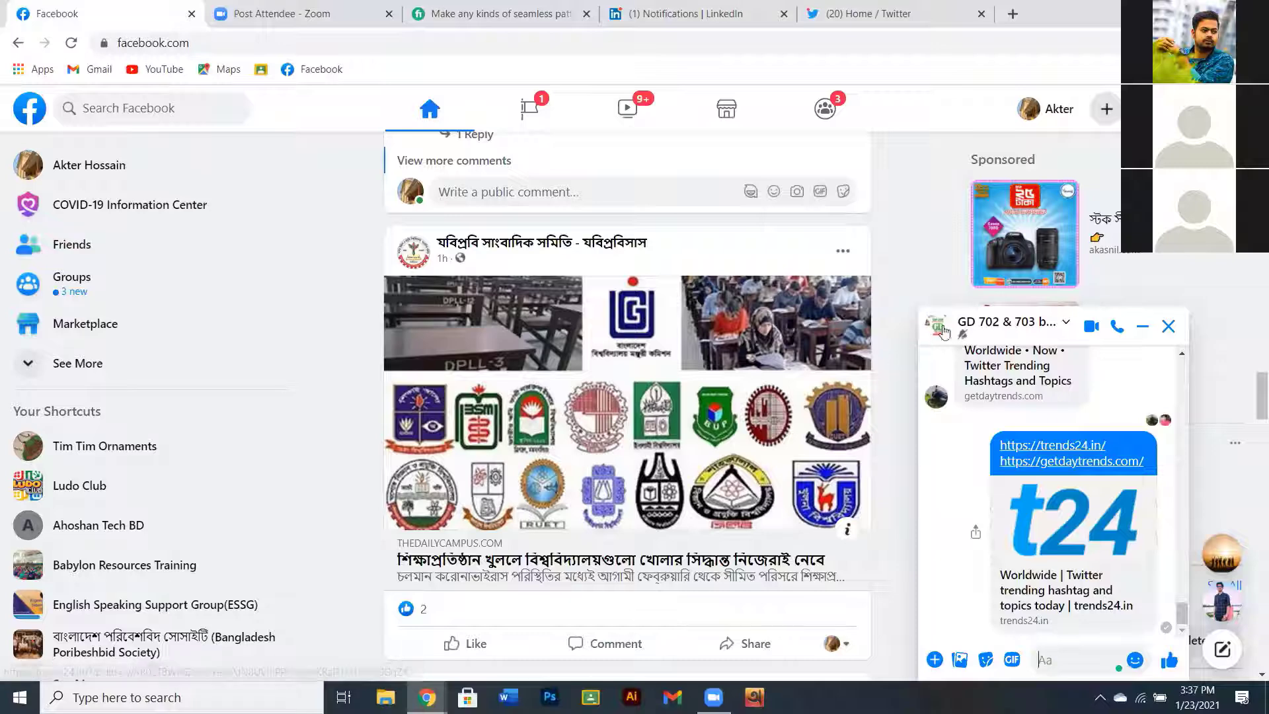
click(1168, 326)
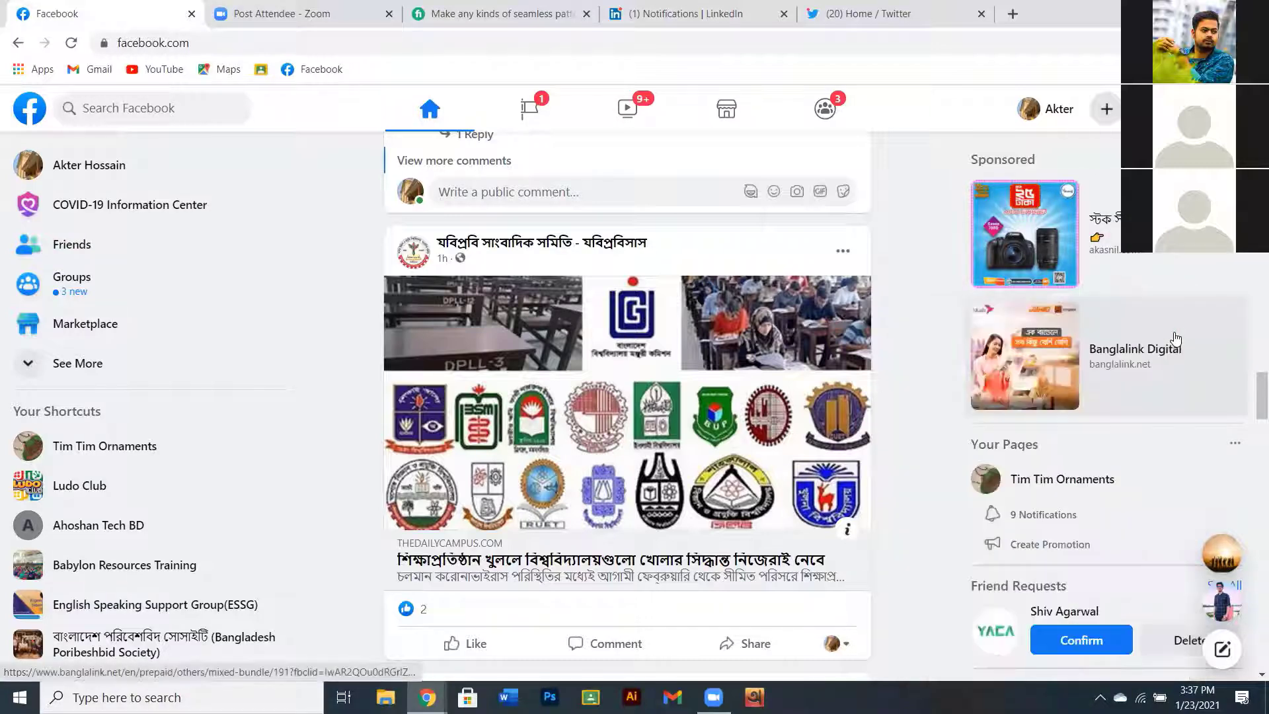
- Return to the LinkedIn notifications page
click(574, 18)
click(660, 14)
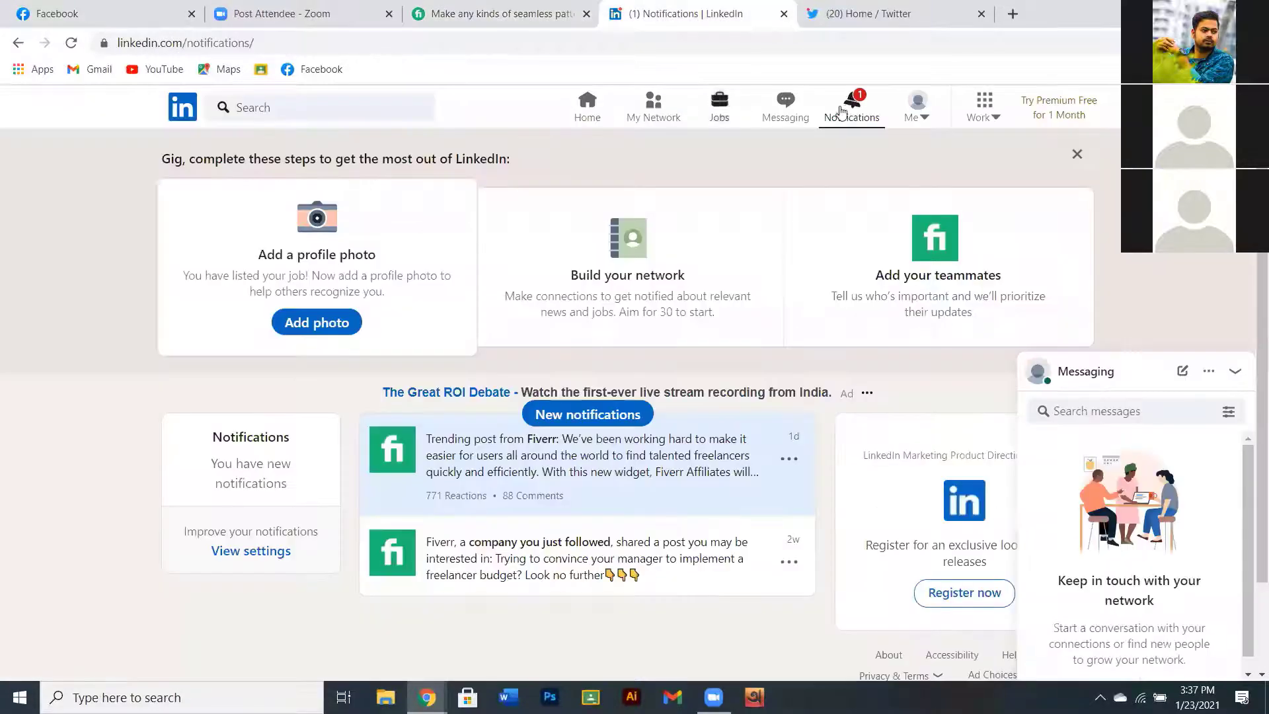
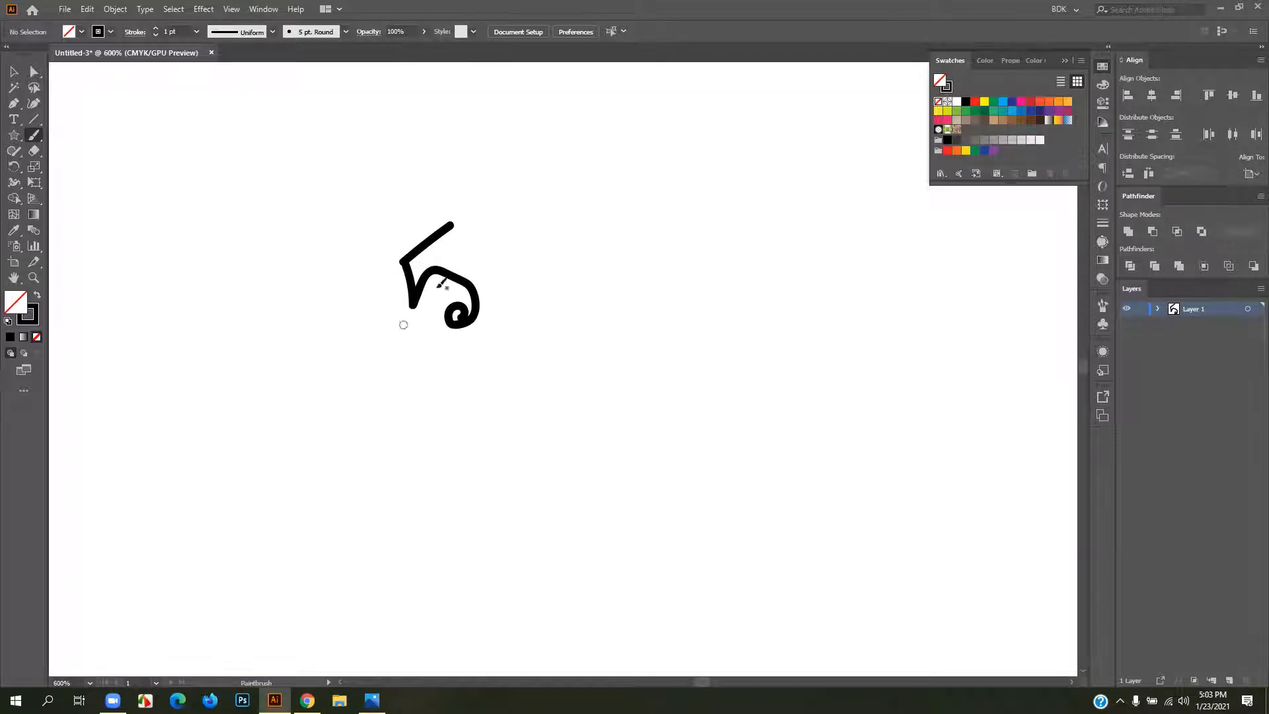
- In Illustrator, handwrite "+ 2.5" after the 5 and "2.5 +" before it with the Paintbrush
mouse_move(488, 262)
mouse_down()
mouse_move(513, 239)
mouse_move(519, 286)
mouse_up()
mouse_move(353, 382)
mouse_down()
mouse_move(405, 345)
mouse_move(401, 389)
mouse_up()
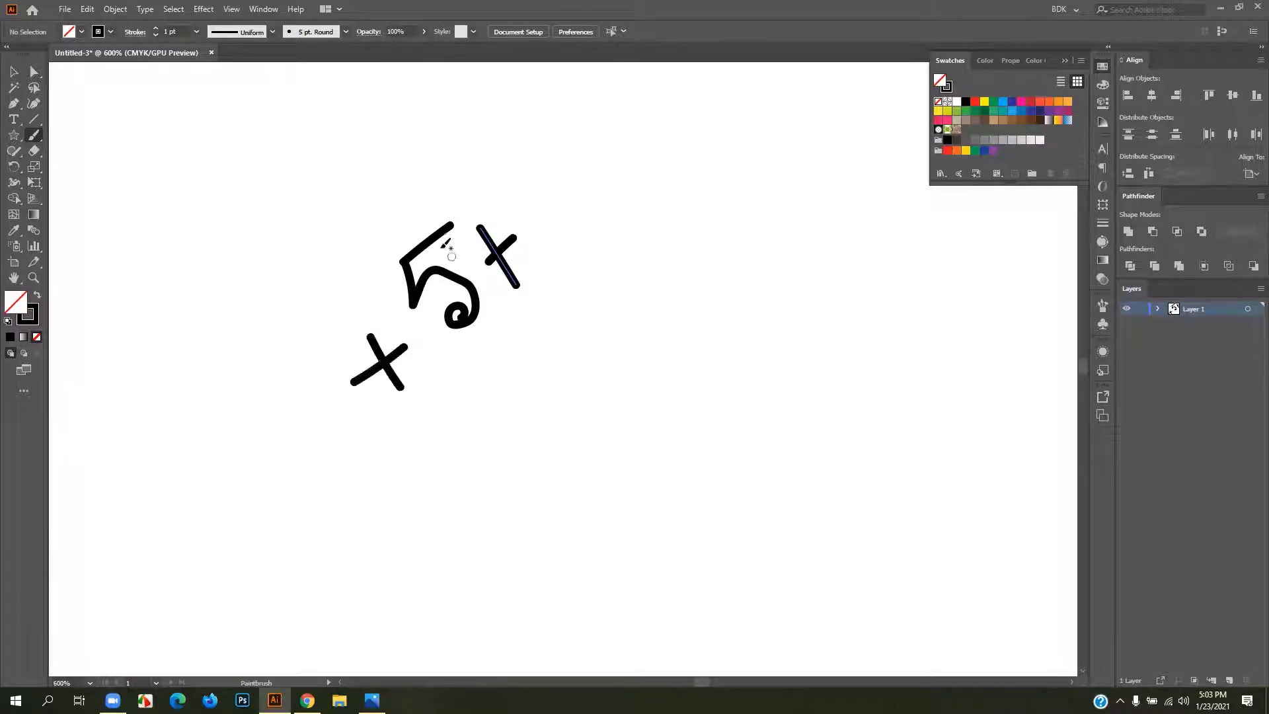
drag(522, 180, 588, 227)
mouse_move(567, 147)
mouse_down()
mouse_move(594, 166)
mouse_move(600, 141)
mouse_move(616, 164)
mouse_move(582, 123)
mouse_up()
mouse_move(246, 463)
mouse_down()
mouse_move(267, 500)
mouse_move(315, 494)
mouse_up()
click(302, 456)
mouse_move(296, 425)
mouse_down()
mouse_move(324, 445)
mouse_move(337, 427)
mouse_move(350, 448)
mouse_move(320, 401)
mouse_up()
- Extend the handwritten sum at both ends with ".5 +" at its start and "+ .5" at its end
mouse_move(210, 549)
mouse_down()
mouse_move(231, 515)
mouse_move(274, 554)
mouse_up()
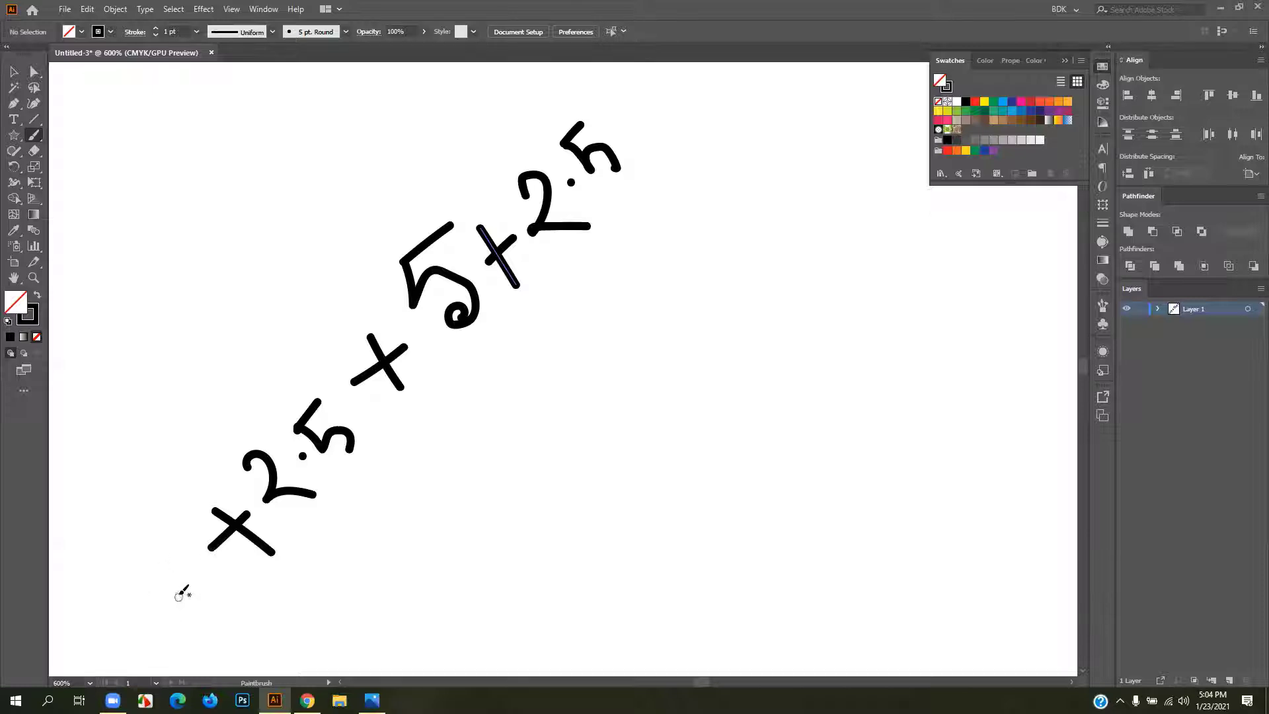
click(155, 624)
mouse_move(164, 593)
mouse_down()
mouse_move(210, 622)
mouse_move(173, 580)
mouse_up()
mouse_move(611, 134)
mouse_down()
mouse_move(633, 113)
mouse_move(655, 139)
mouse_up()
click(664, 112)
mouse_move(671, 83)
mouse_down()
mouse_move(702, 122)
mouse_move(693, 75)
mouse_up()
- Handwrite the total "= 11 in" below the sum
drag(439, 543, 464, 511)
click(460, 539)
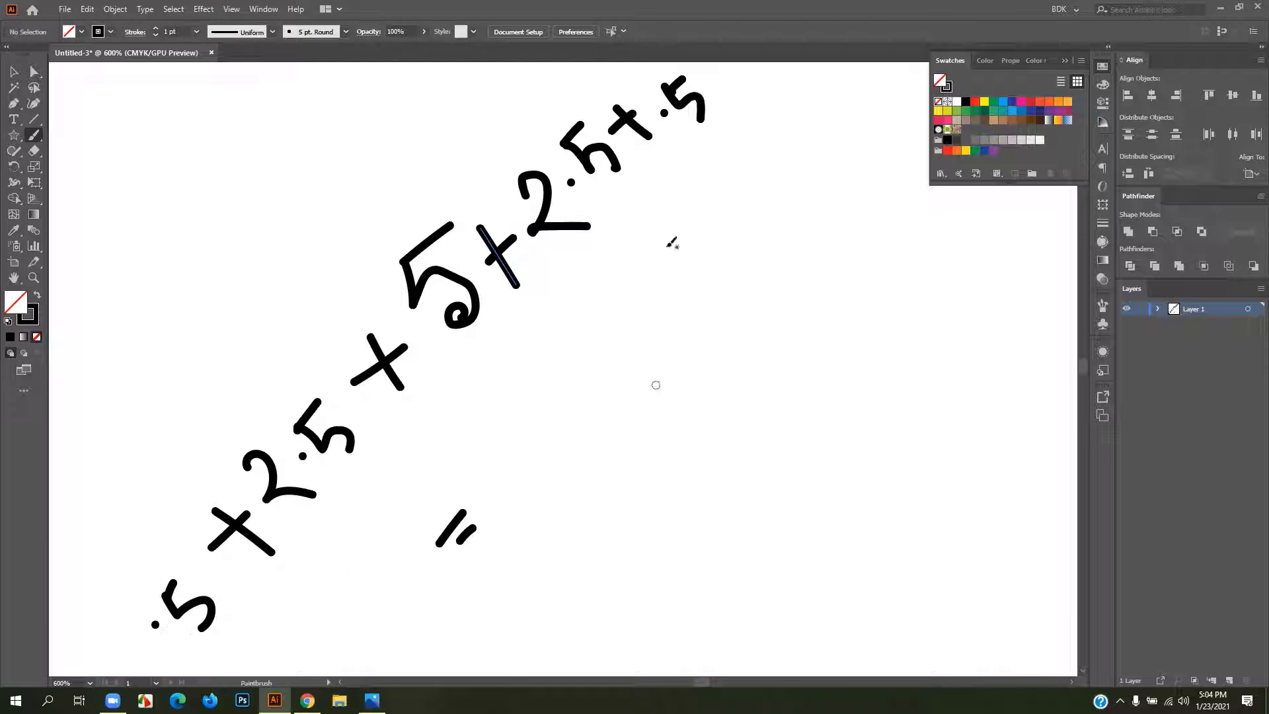
drag(481, 463, 527, 512)
drag(513, 431, 593, 497)
click(616, 394)
mouse_move(649, 415)
mouse_down()
mouse_move(665, 392)
mouse_move(627, 440)
mouse_up()
click(557, 374)
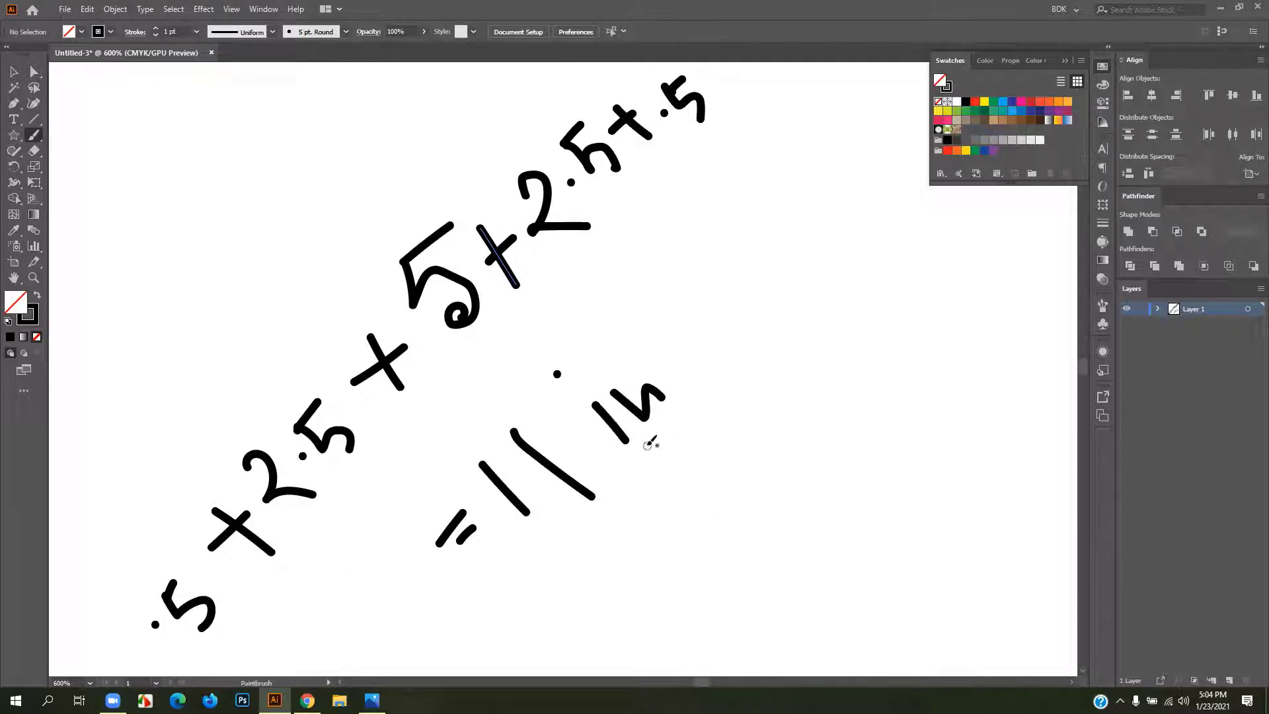
- Handwrite "6.5" beside the first sum and an arrow with "7.5" below it
drag(826, 232, 822, 275)
click(867, 270)
mouse_move(877, 223)
mouse_down()
mouse_move(906, 261)
mouse_move(895, 250)
mouse_move(917, 209)
mouse_up()
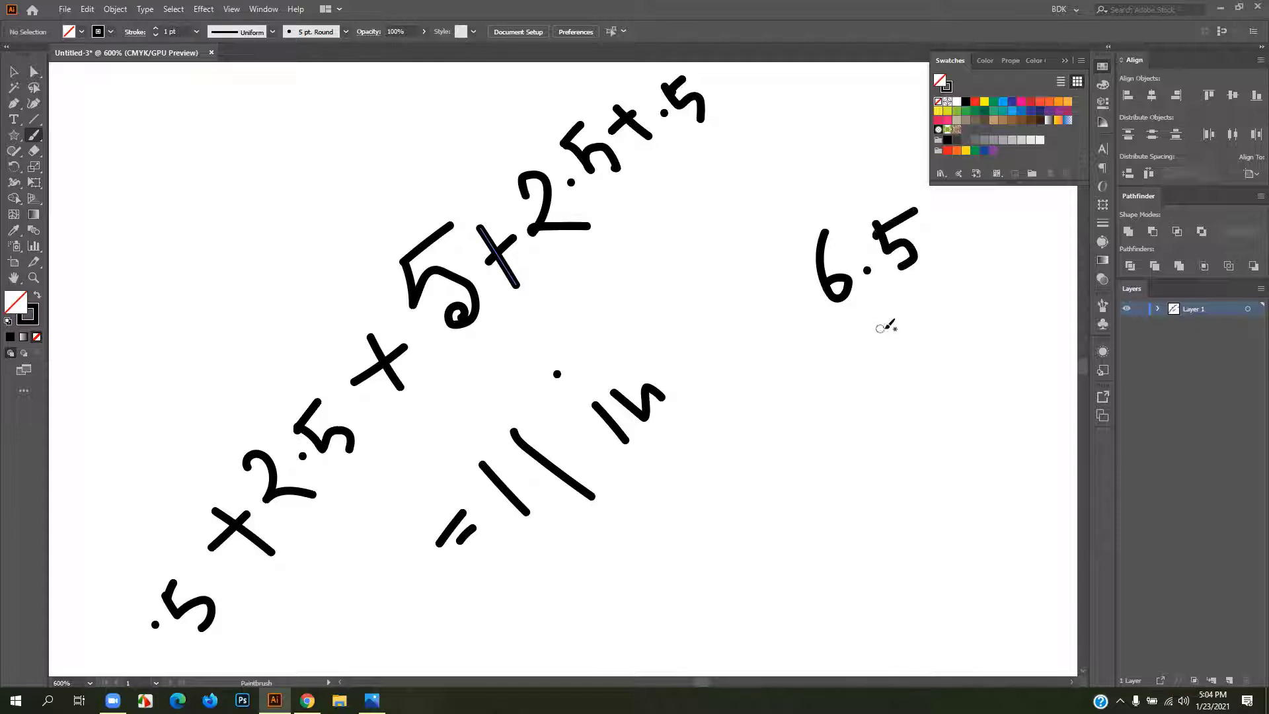
drag(847, 410, 898, 371)
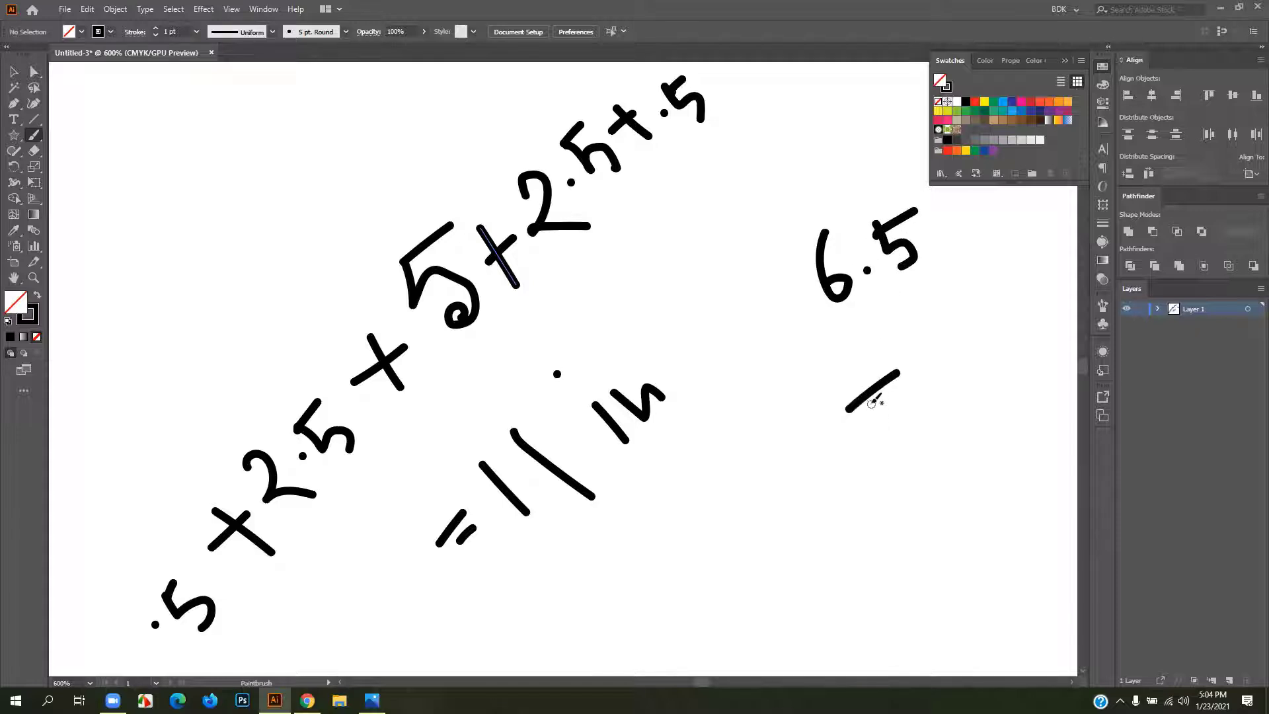
drag(906, 345, 937, 375)
click(976, 340)
mouse_move(979, 305)
mouse_down()
mouse_move(1024, 308)
mouse_move(1002, 334)
mouse_move(1010, 268)
mouse_up()
drag(869, 367, 897, 401)
- Handwrite "+.5 +.5" after the 6.5 and the unit "in" after the 7.5 total
mouse_move(934, 281)
mouse_down()
mouse_move(787, 340)
mouse_move(688, 359)
mouse_up()
mouse_move(678, 315)
mouse_down()
mouse_move(706, 297)
mouse_move(697, 320)
mouse_up()
mouse_move(695, 276)
mouse_down()
mouse_move(701, 297)
mouse_move(736, 302)
mouse_move(713, 263)
mouse_move(780, 235)
mouse_move(787, 268)
mouse_up()
click(706, 315)
click(797, 243)
mouse_move(807, 200)
mouse_down()
mouse_move(828, 231)
mouse_move(849, 211)
mouse_move(851, 253)
mouse_up()
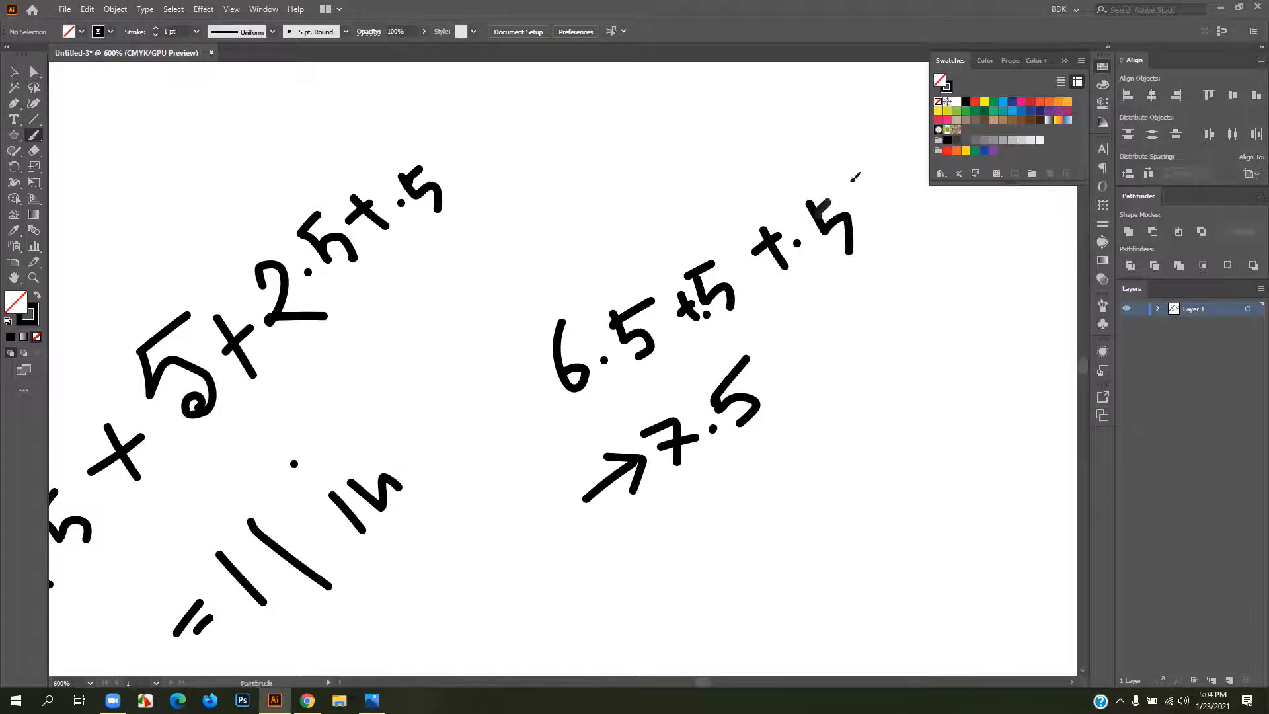
scroll(797, 392, down, 2)
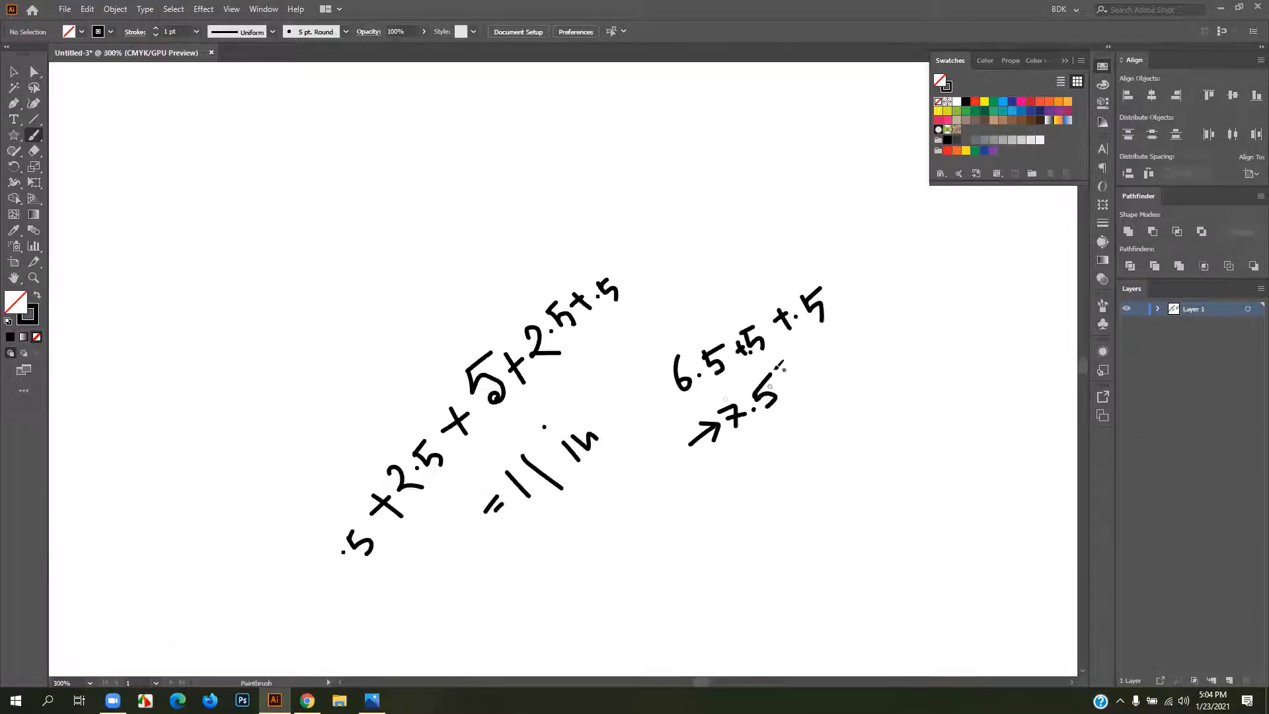
drag(849, 360, 868, 362)
- Start a new document in inches with a width of 11 in and a height of 7.5 in
click(14, 72)
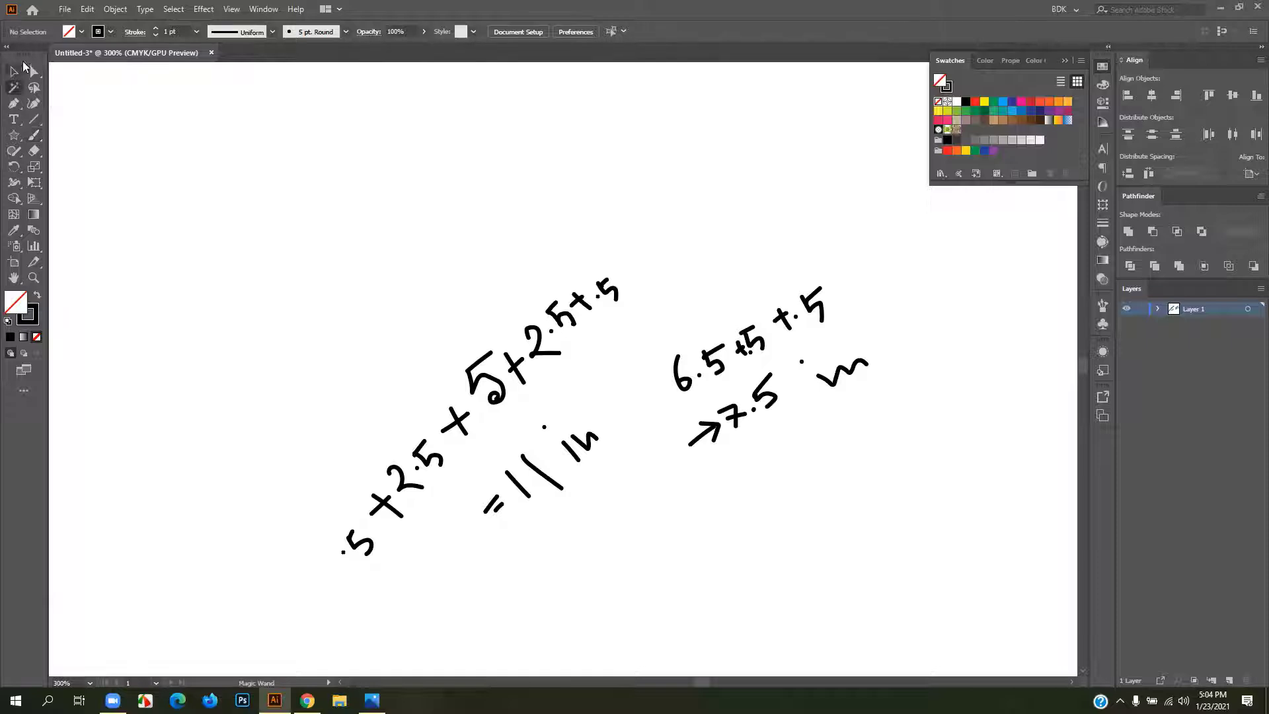
click(76, 8)
click(76, 20)
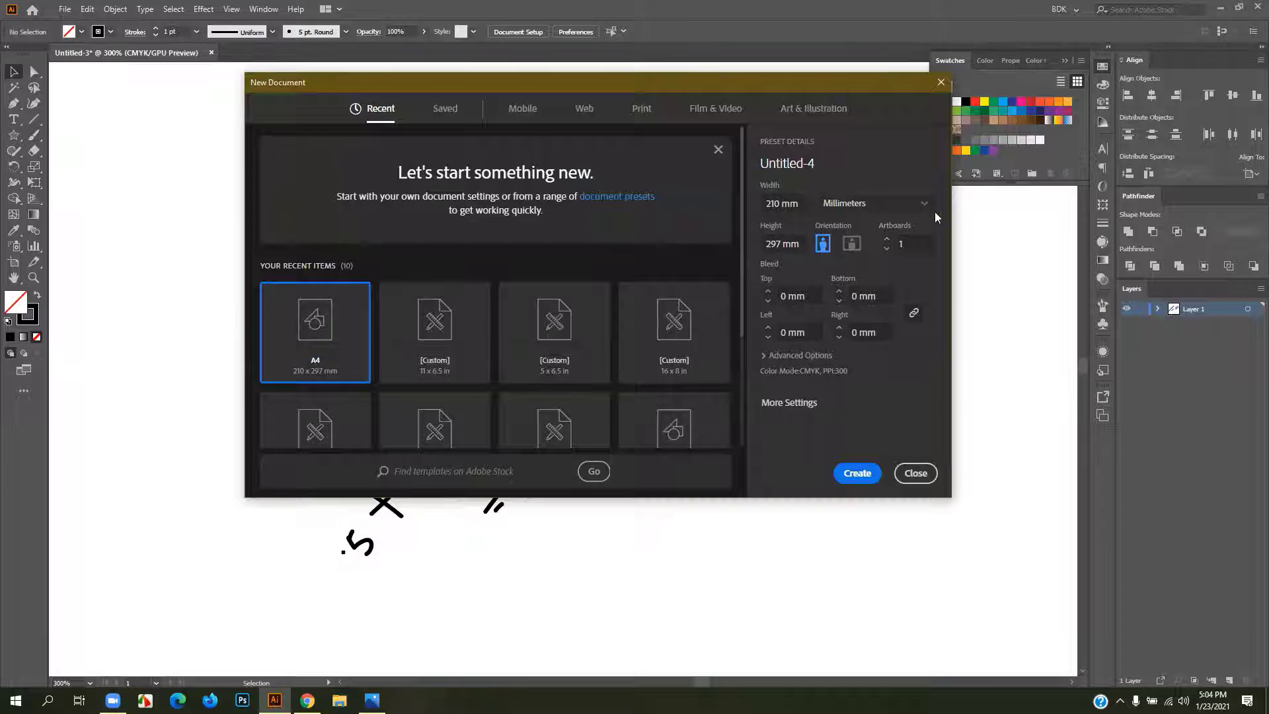
click(905, 210)
click(884, 271)
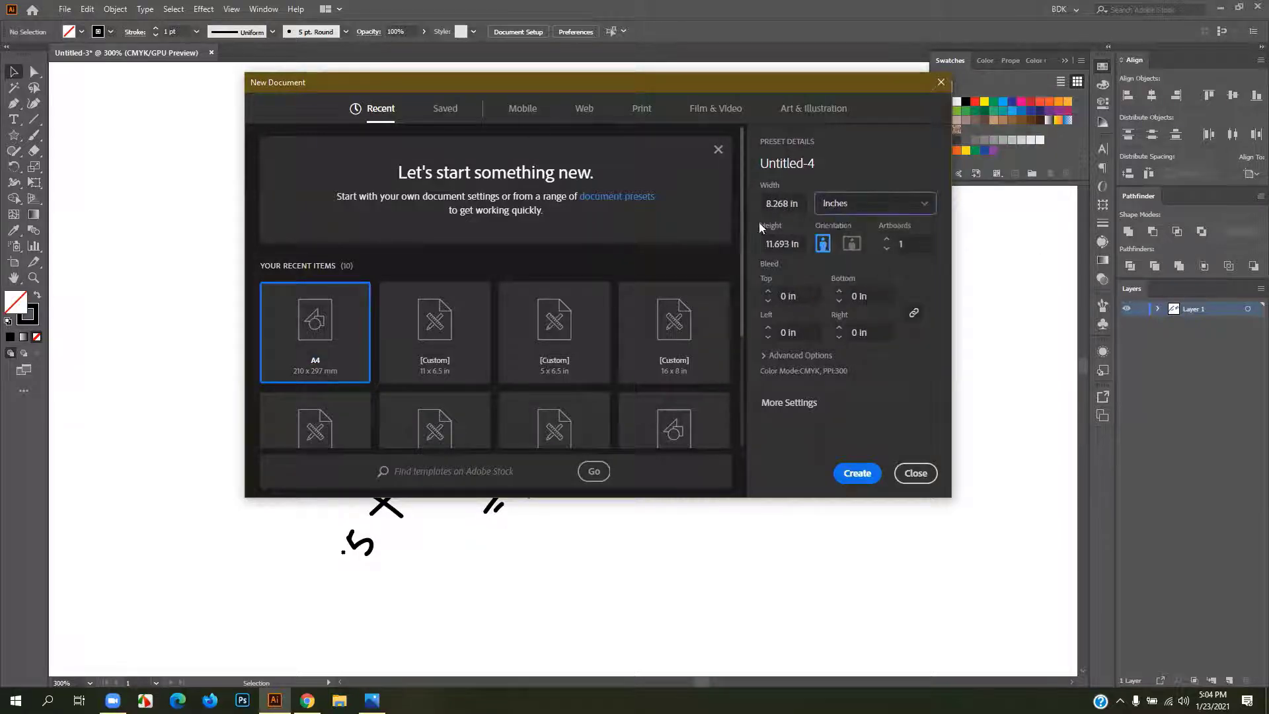
click(792, 204)
text(11)
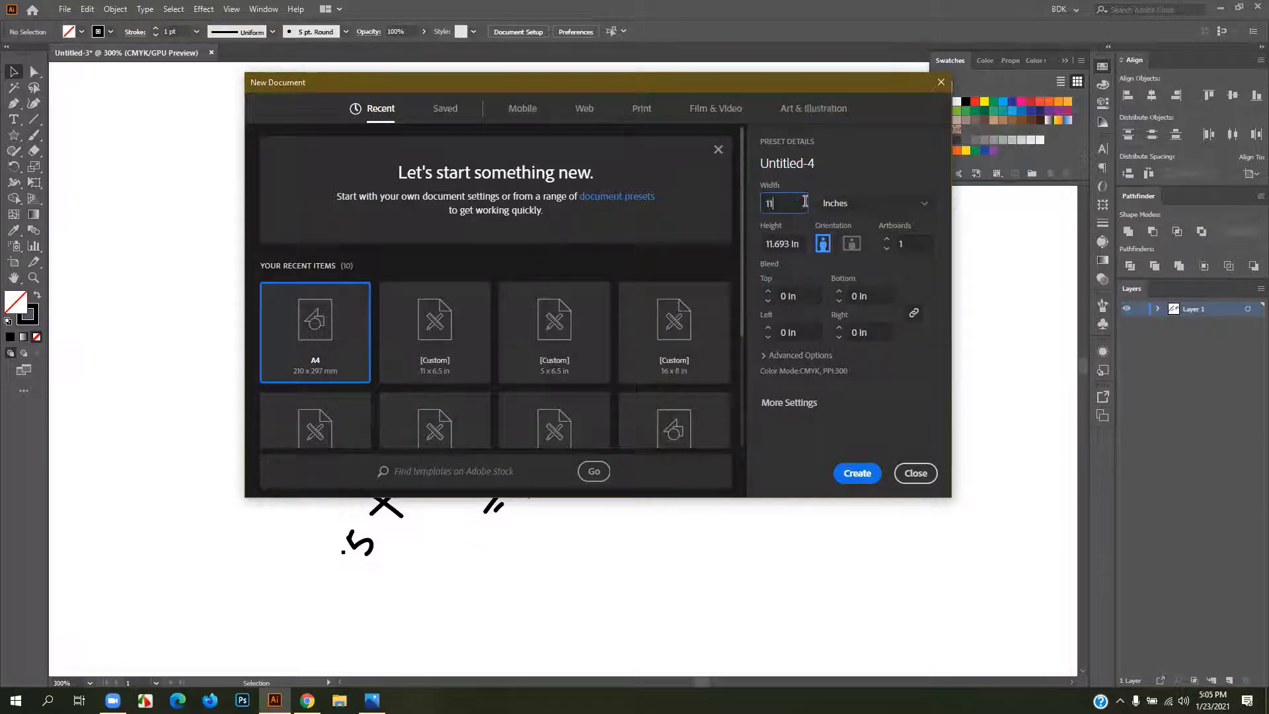
click(808, 241)
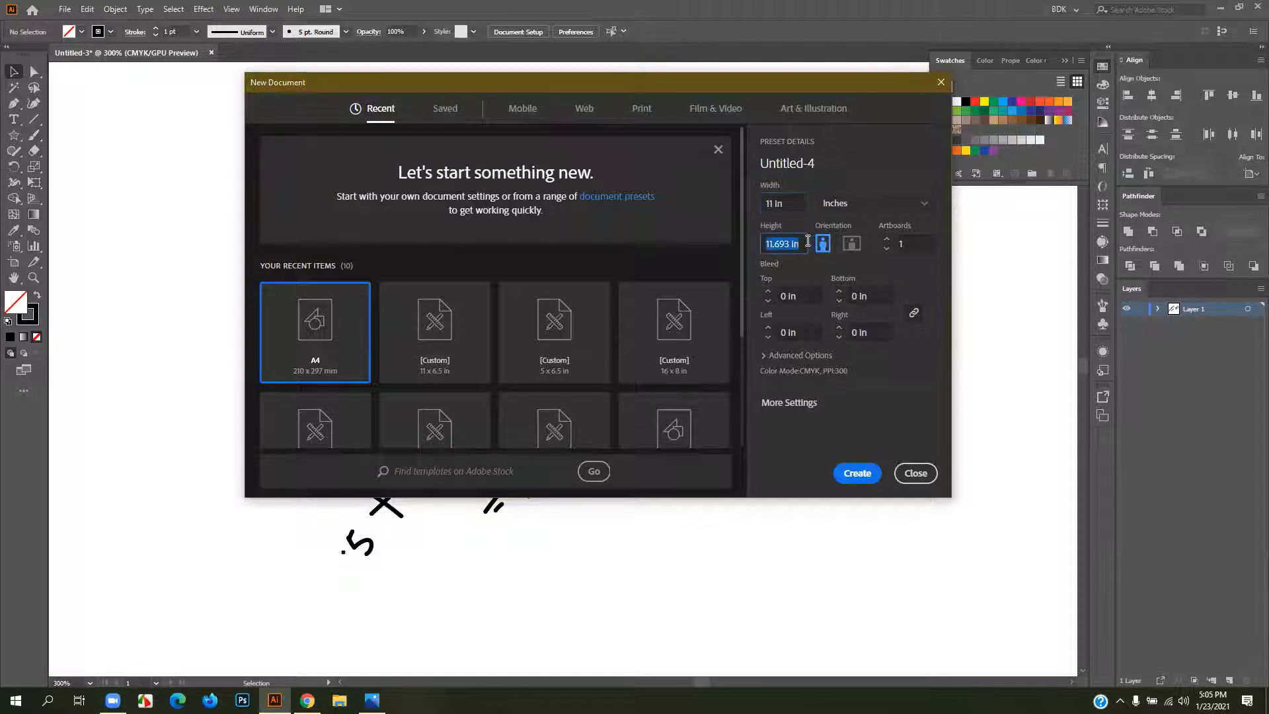
text(7)
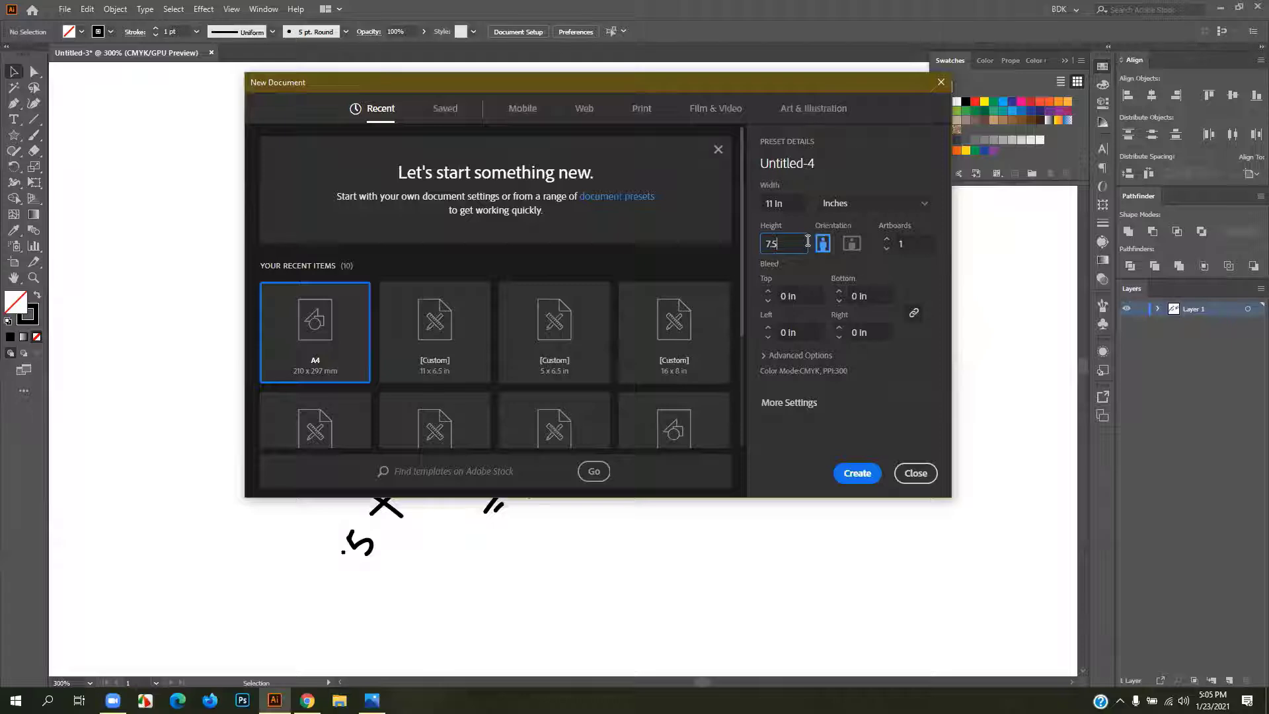
text(.5)
- Set the bleed to 0.125 in on all sides and create the document with CMYK Color and 300 ppi raster effects
click(768, 291)
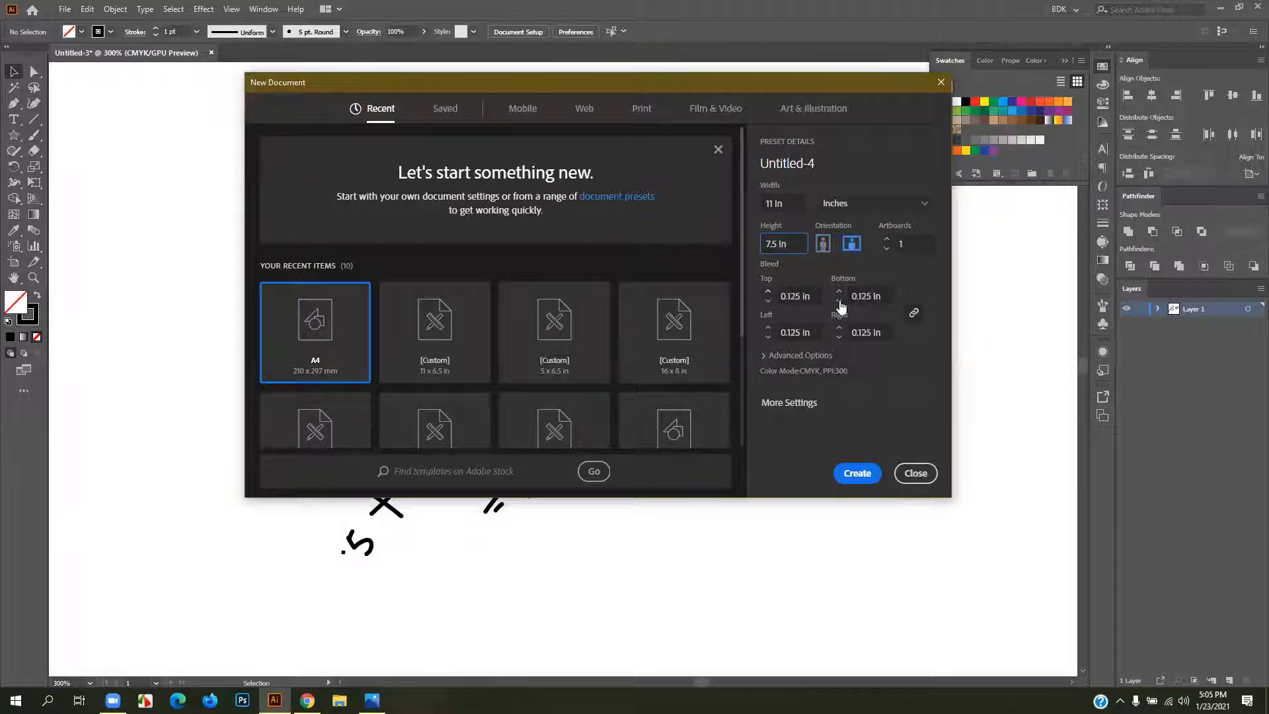
click(771, 357)
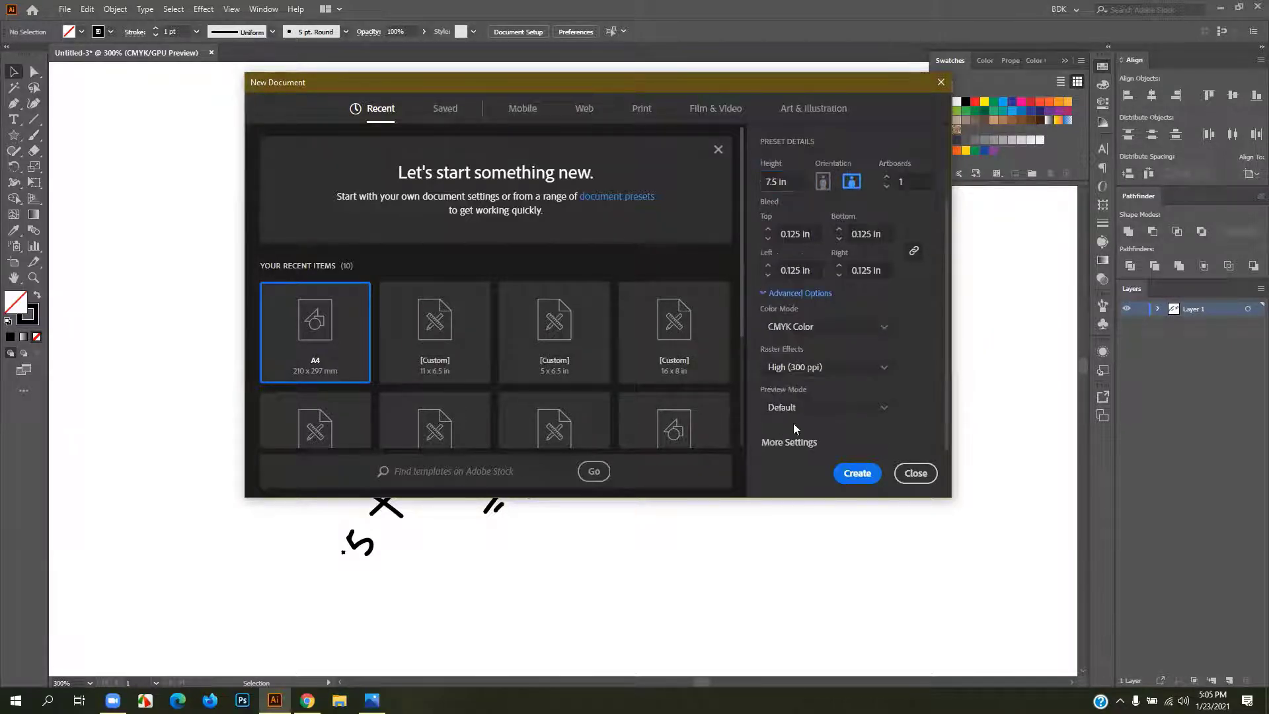
click(855, 473)
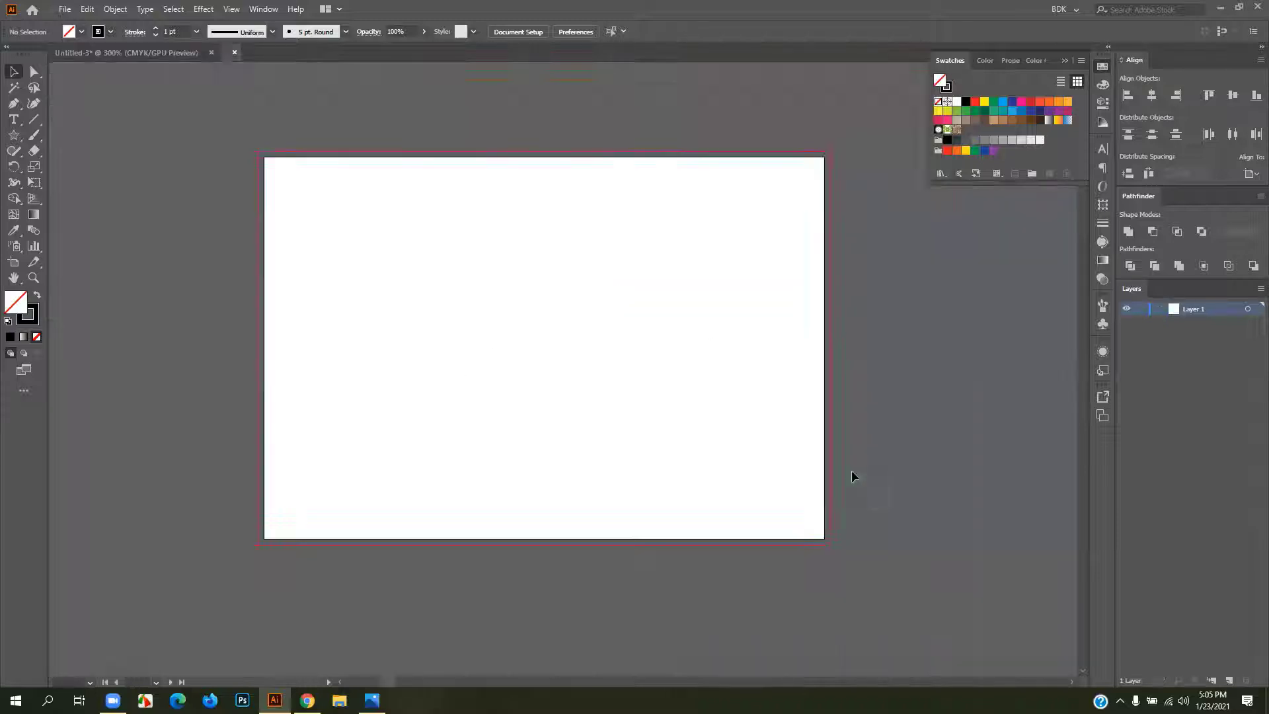
click(1064, 62)
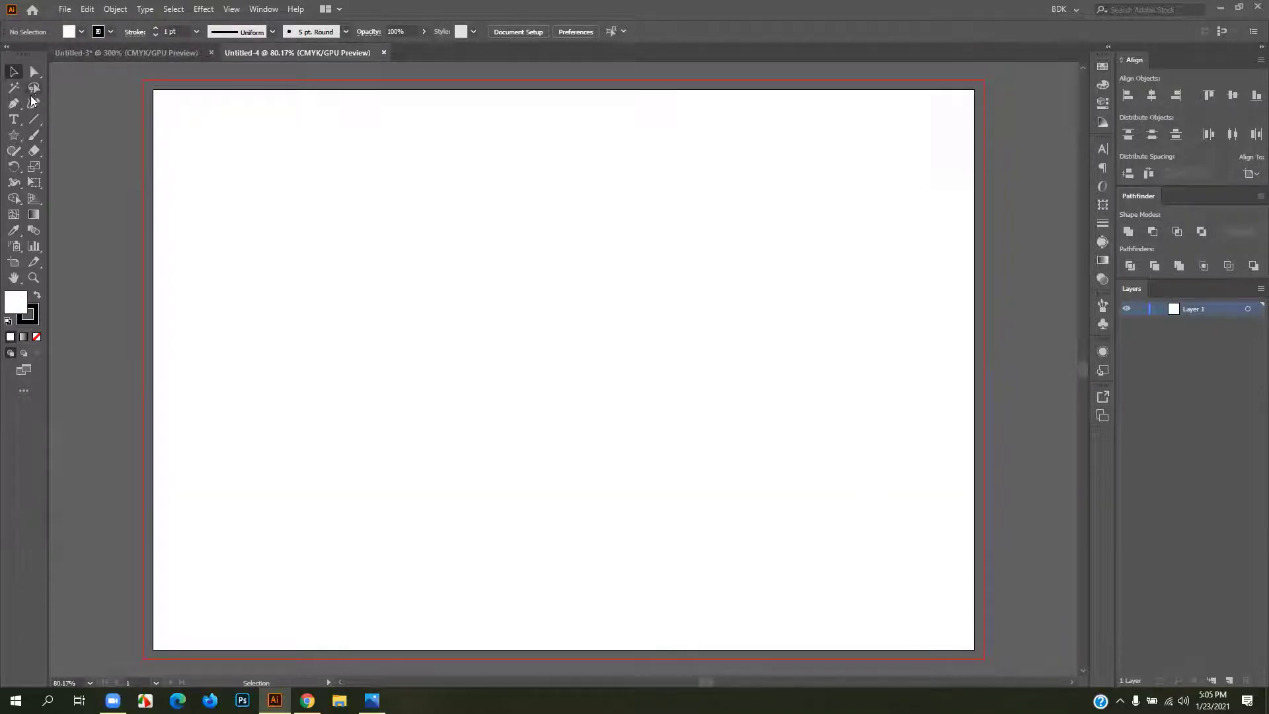
- Draw an 11 by 7.5 in rectangle covering the whole artboard
drag(14, 135, 45, 131)
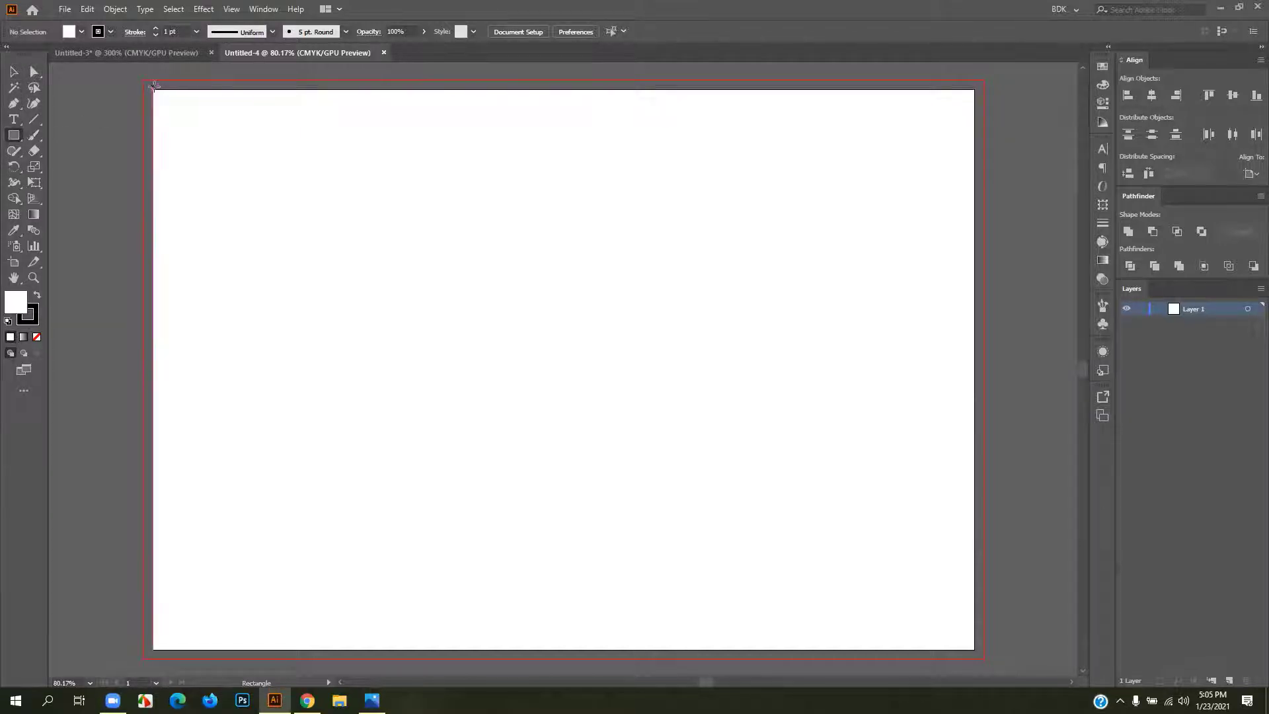
drag(152, 91, 974, 649)
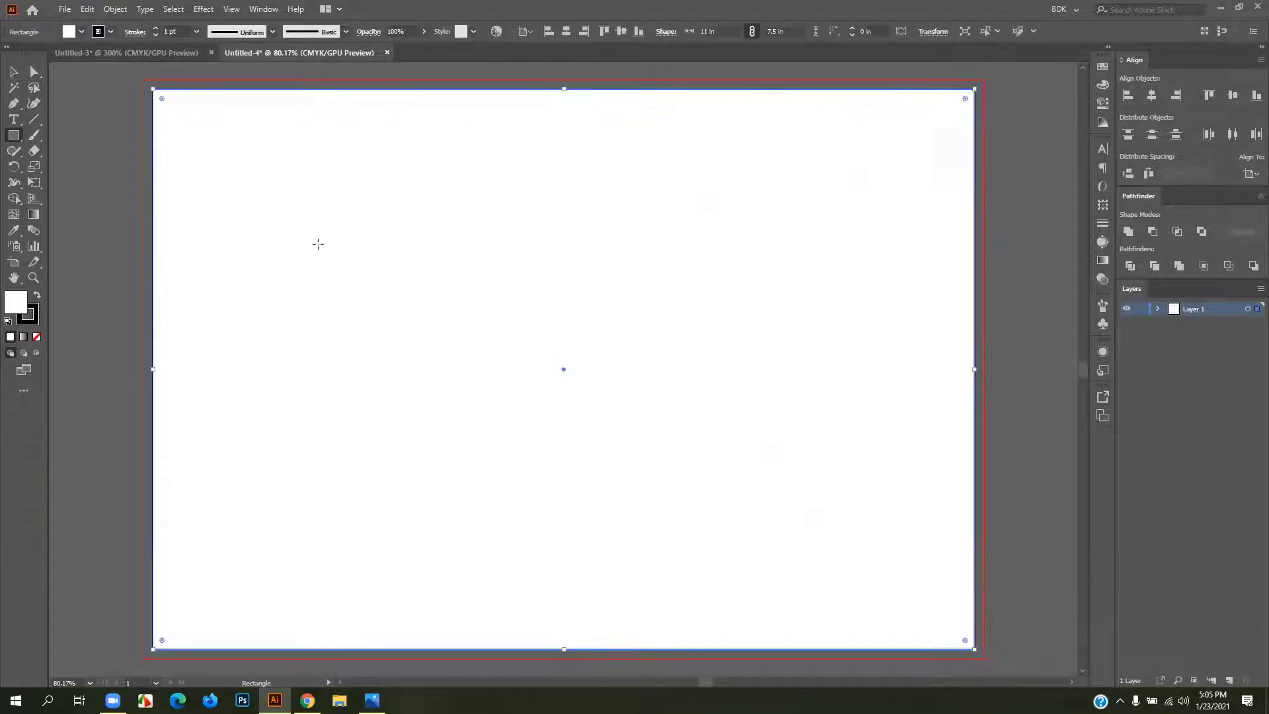
click(16, 73)
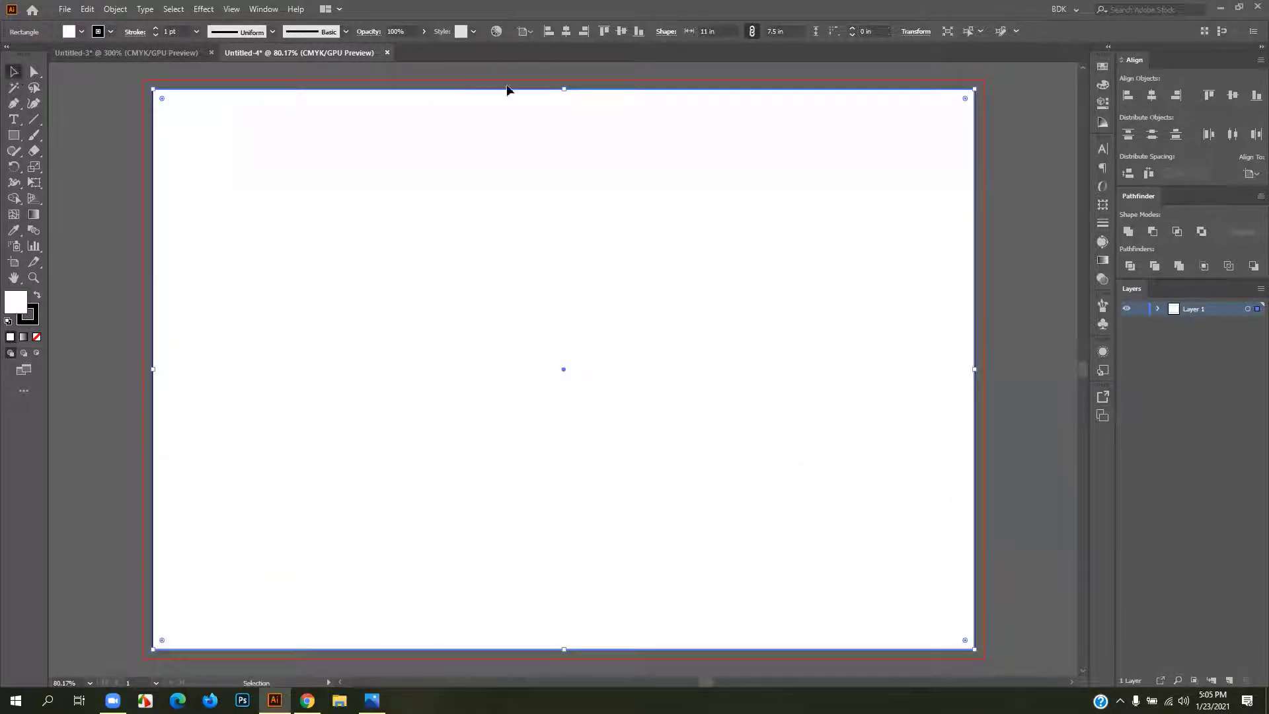
- Show the rulers and place a horizontal and a vertical guide through the centre of the rectangle
key(ctrl+r)
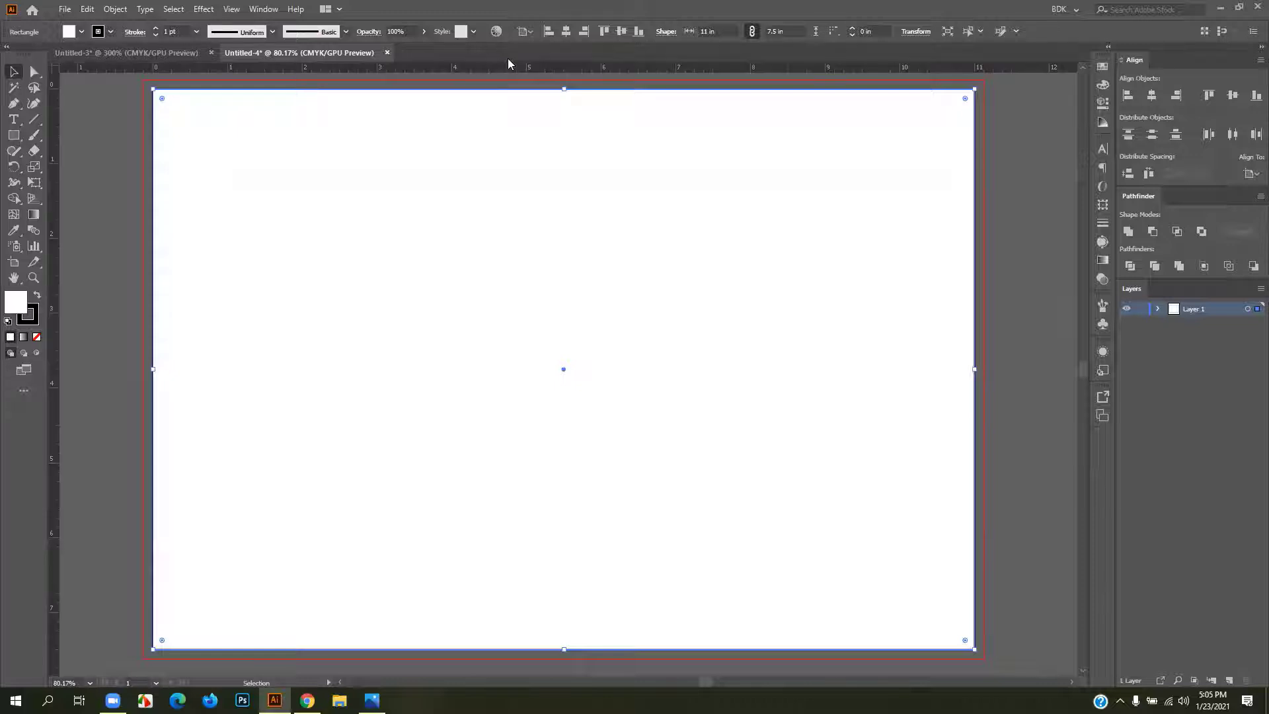
drag(521, 66, 564, 369)
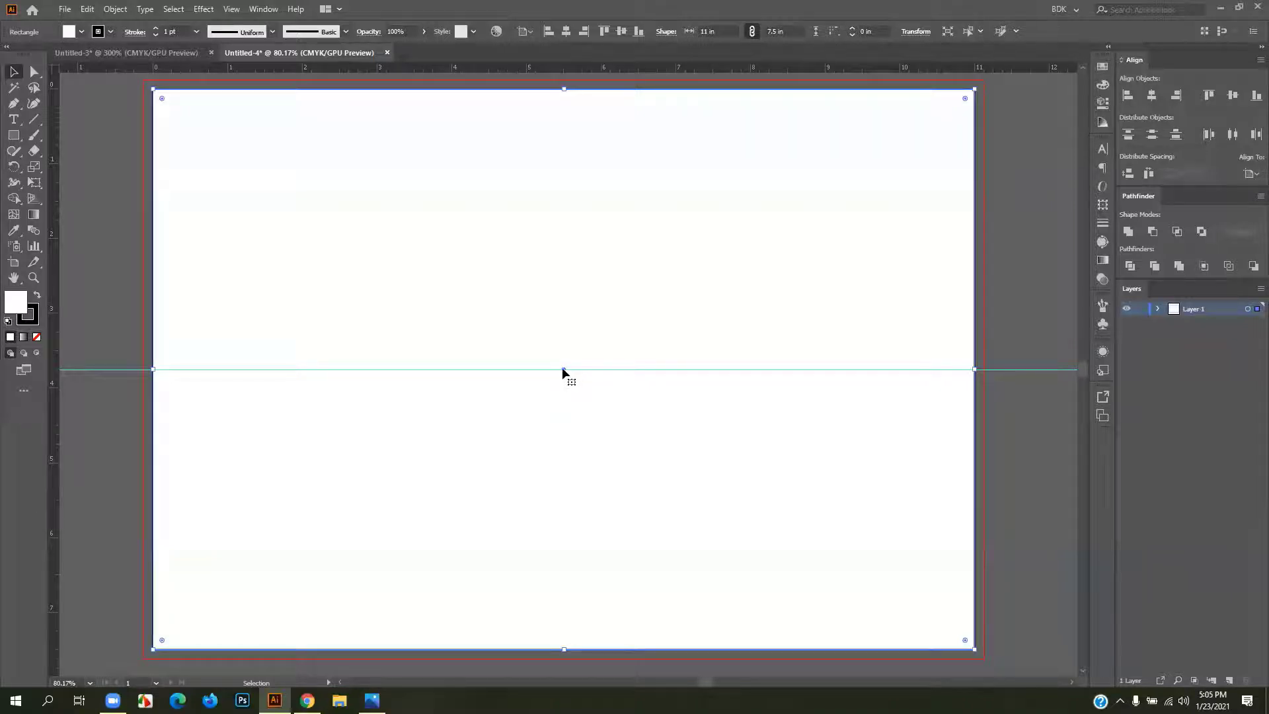
drag(58, 285, 566, 371)
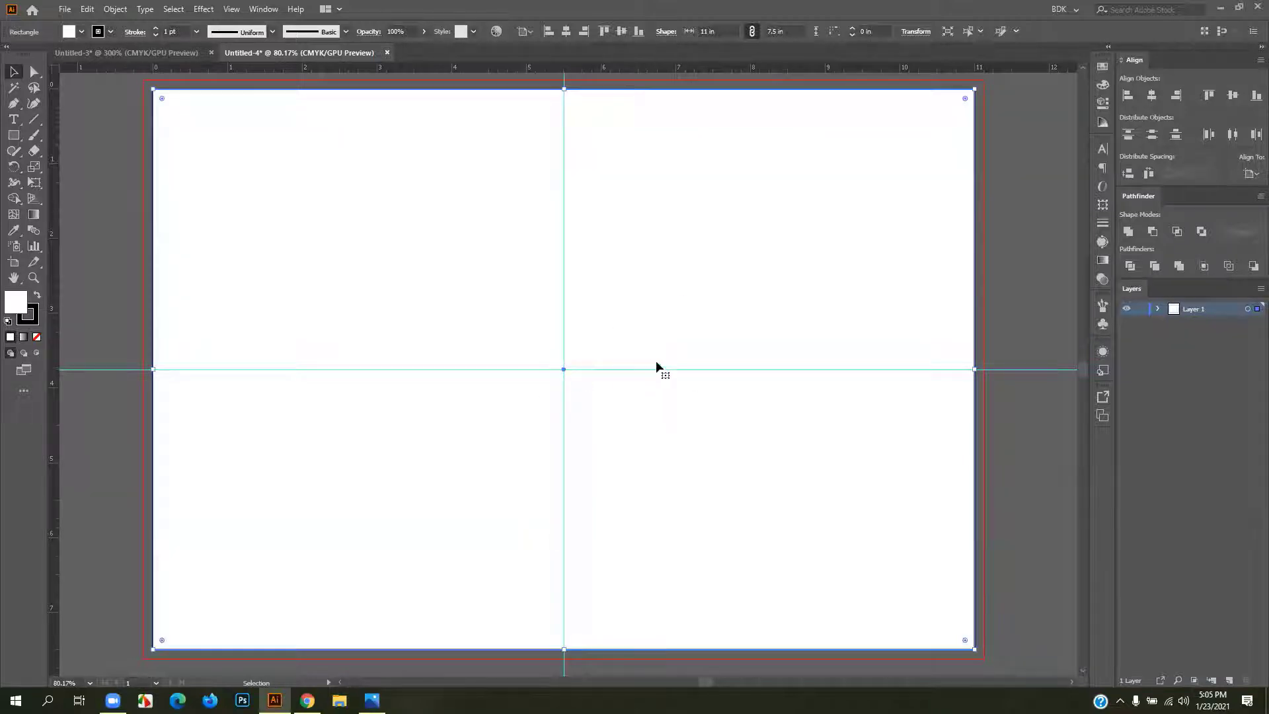
- Create a rectangle 5 in wide and 7.5 in high with a white fill and no stroke
click(14, 137)
click(412, 271)
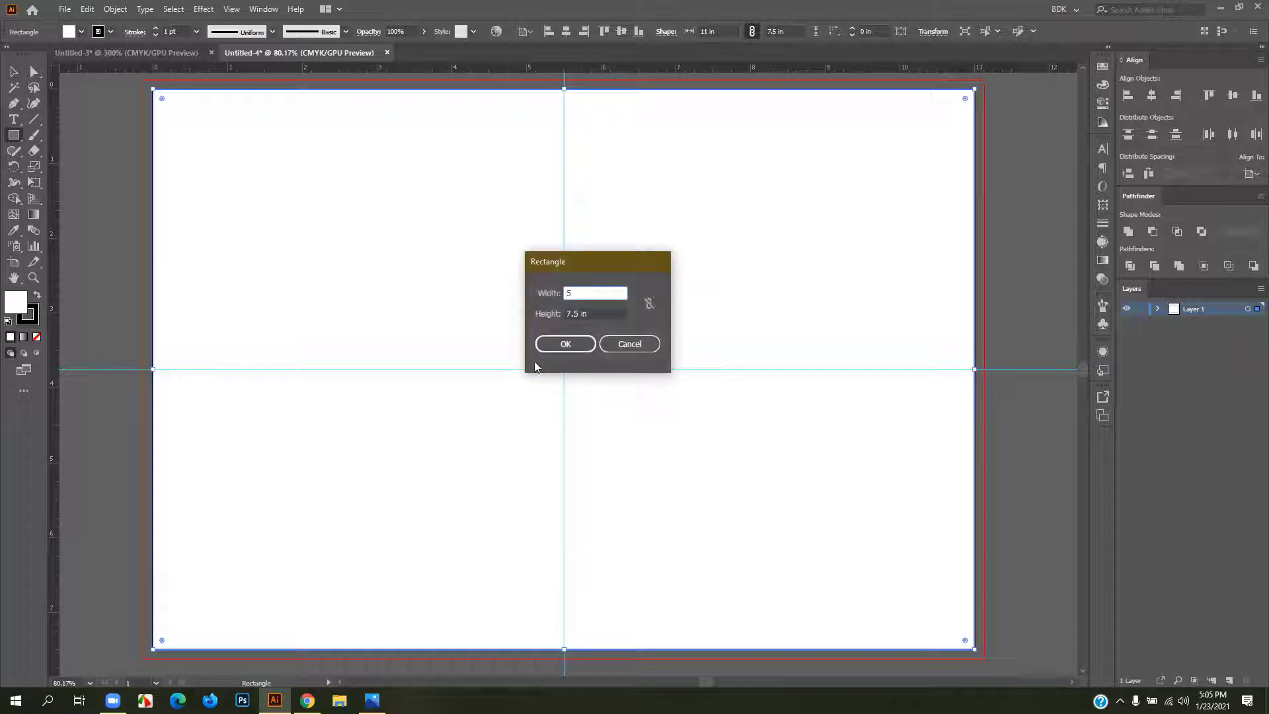
click(558, 343)
click(28, 313)
click(36, 337)
click(14, 301)
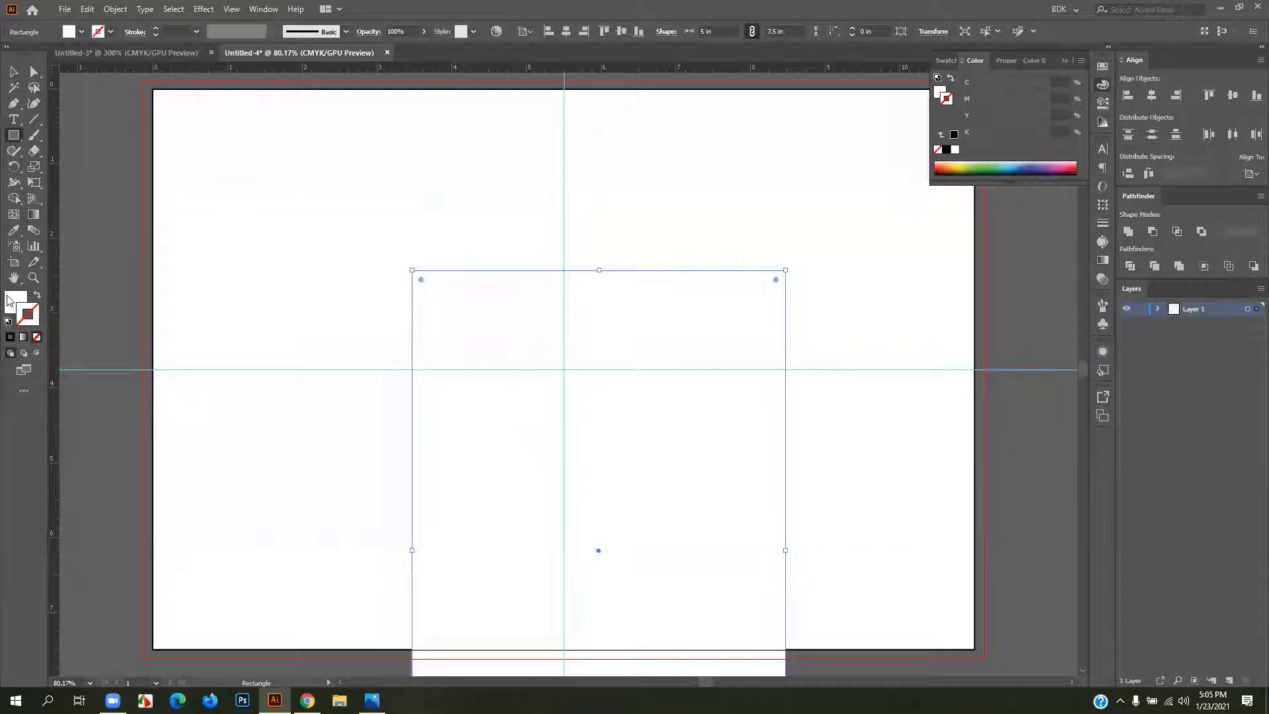
- Centre the 5 in wide rectangle horizontally and vertically on the artboard and deselect it
click(13, 71)
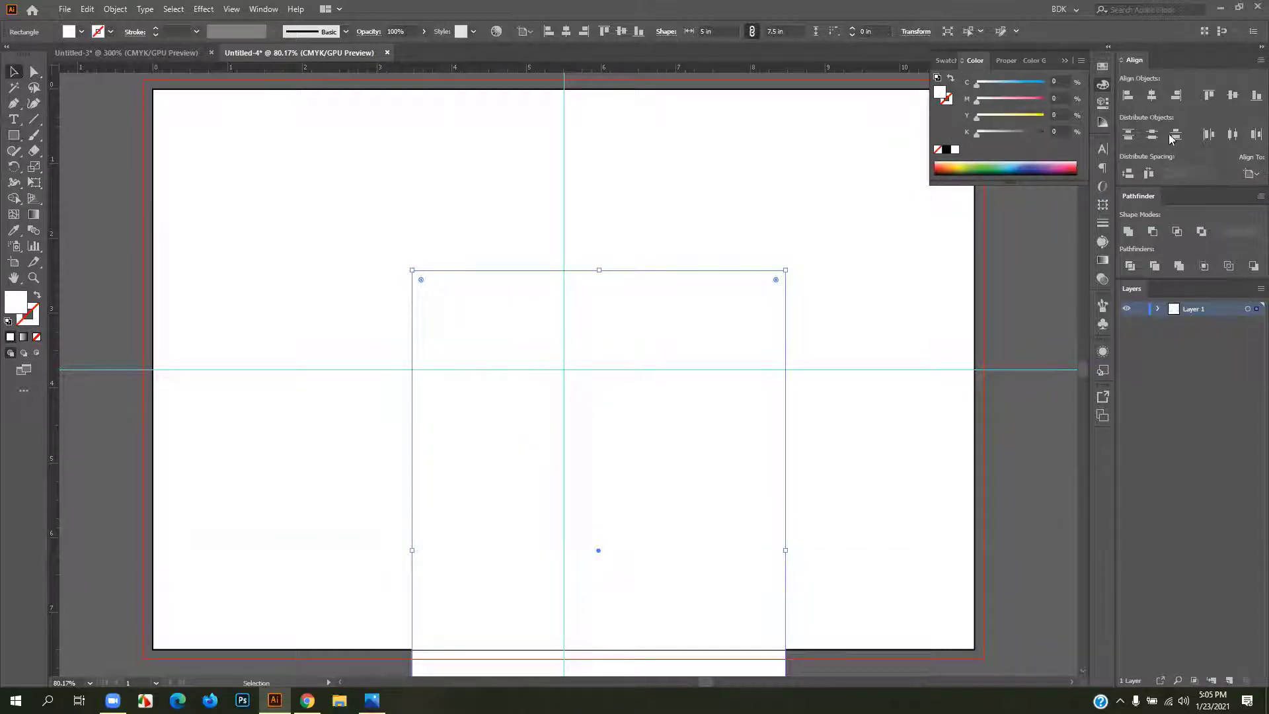
click(1152, 95)
click(1232, 95)
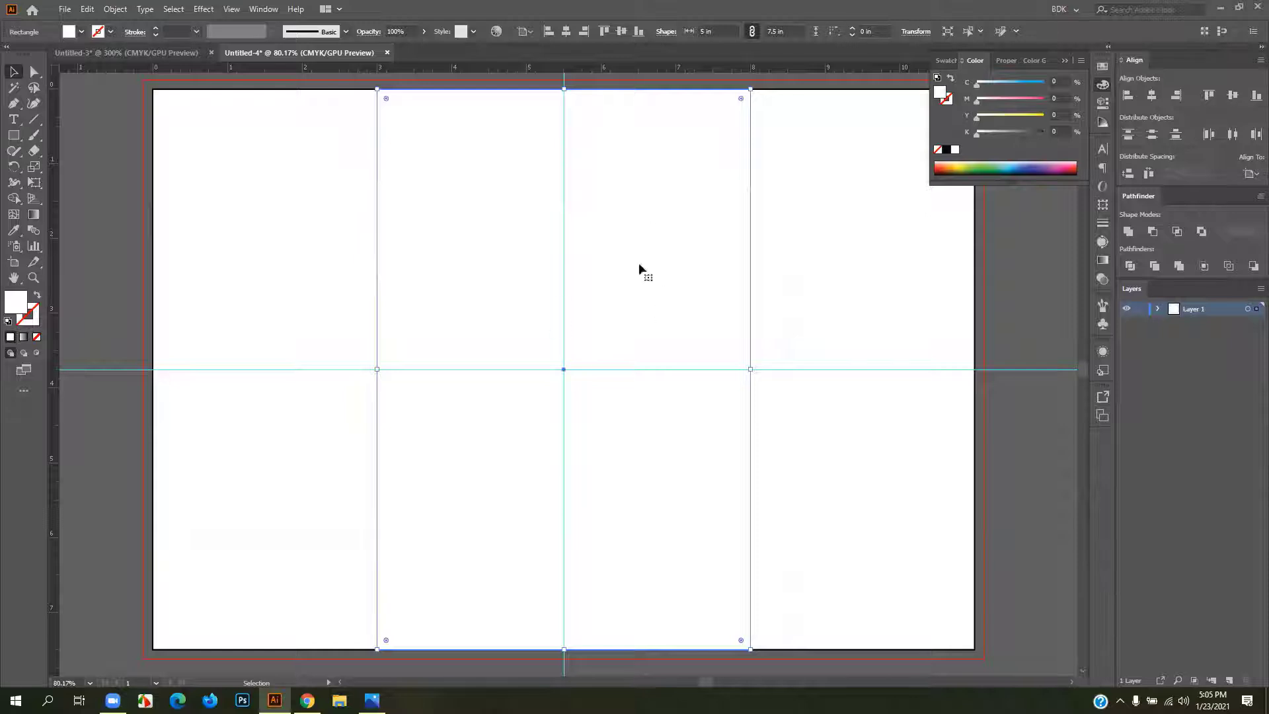
click(1057, 481)
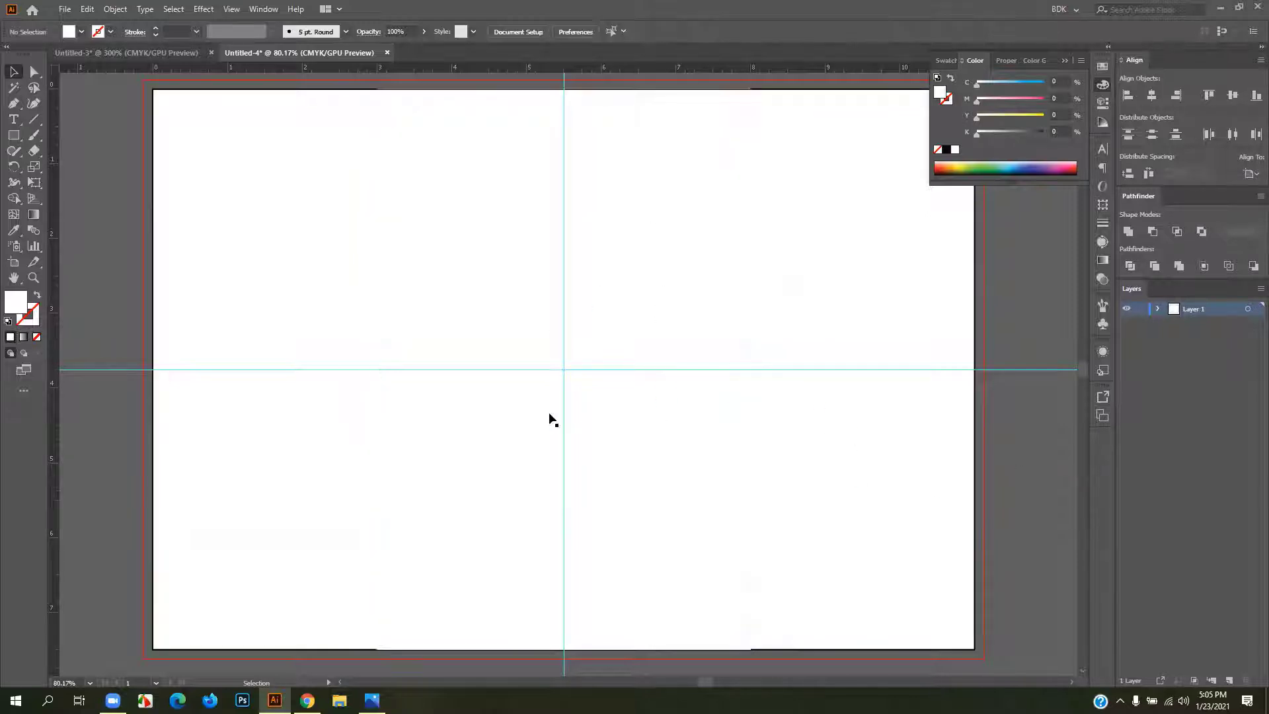
- Convert the centred 5 in wide rectangle into guides
key(a)
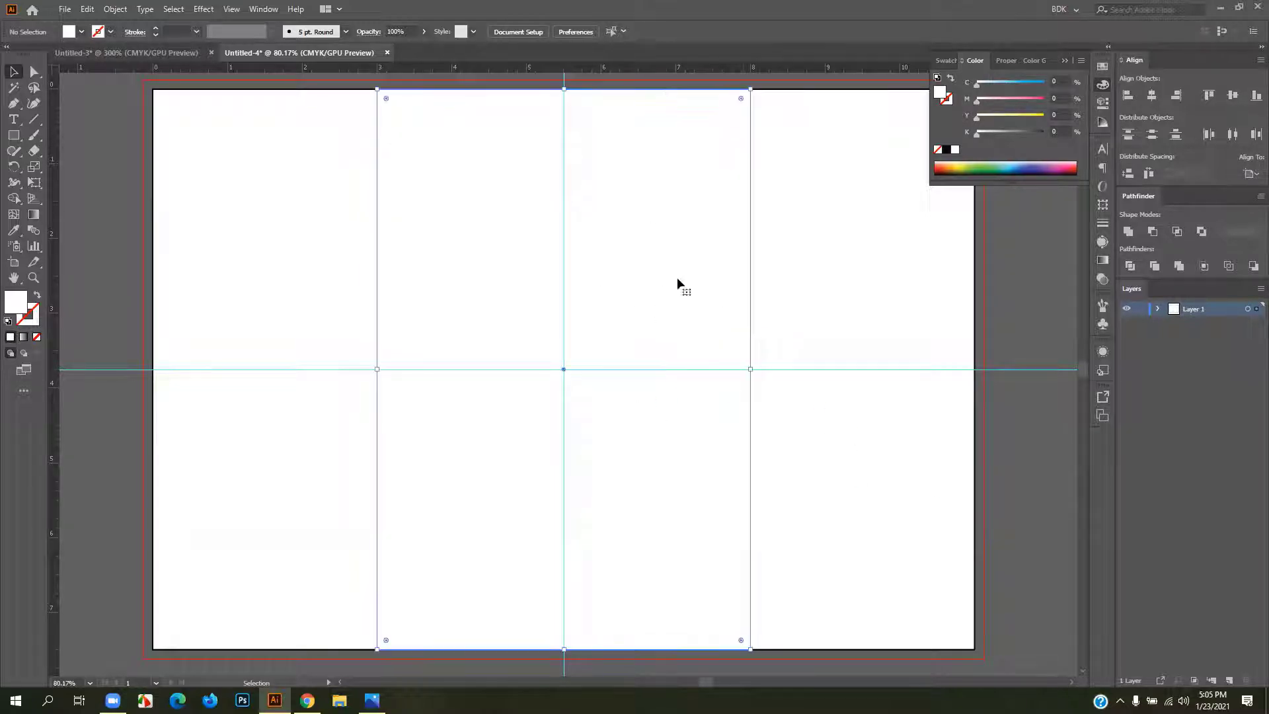
click(678, 288)
key(v)
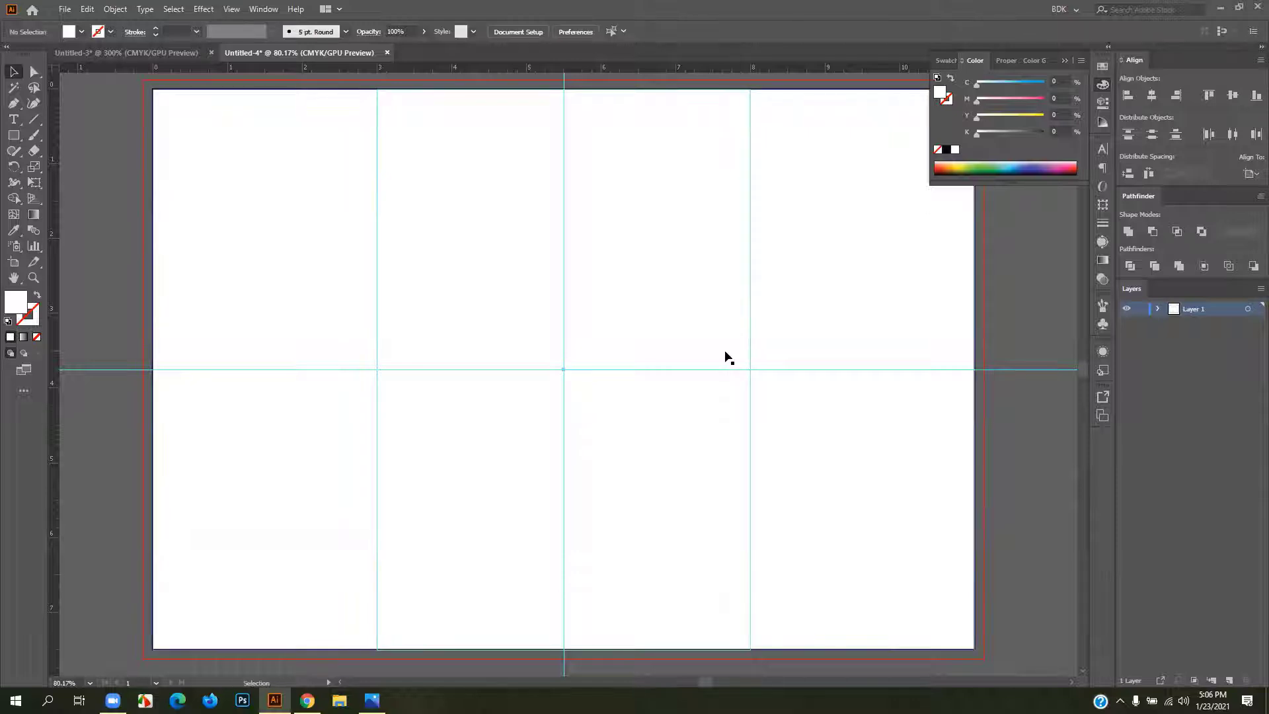
- Delete the full-size 11 by 7.5 in rectangle, leaving only the guides on the artboard
click(836, 301)
drag(631, 365, 725, 414)
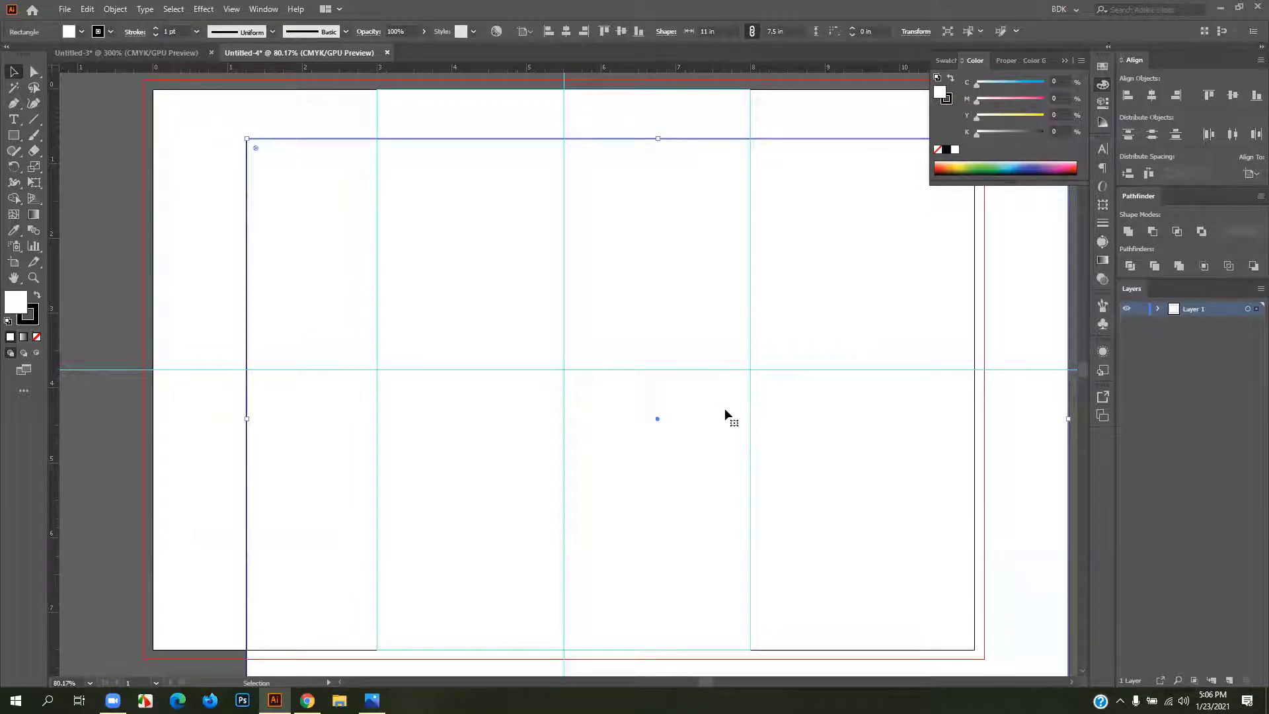
key(Delete)
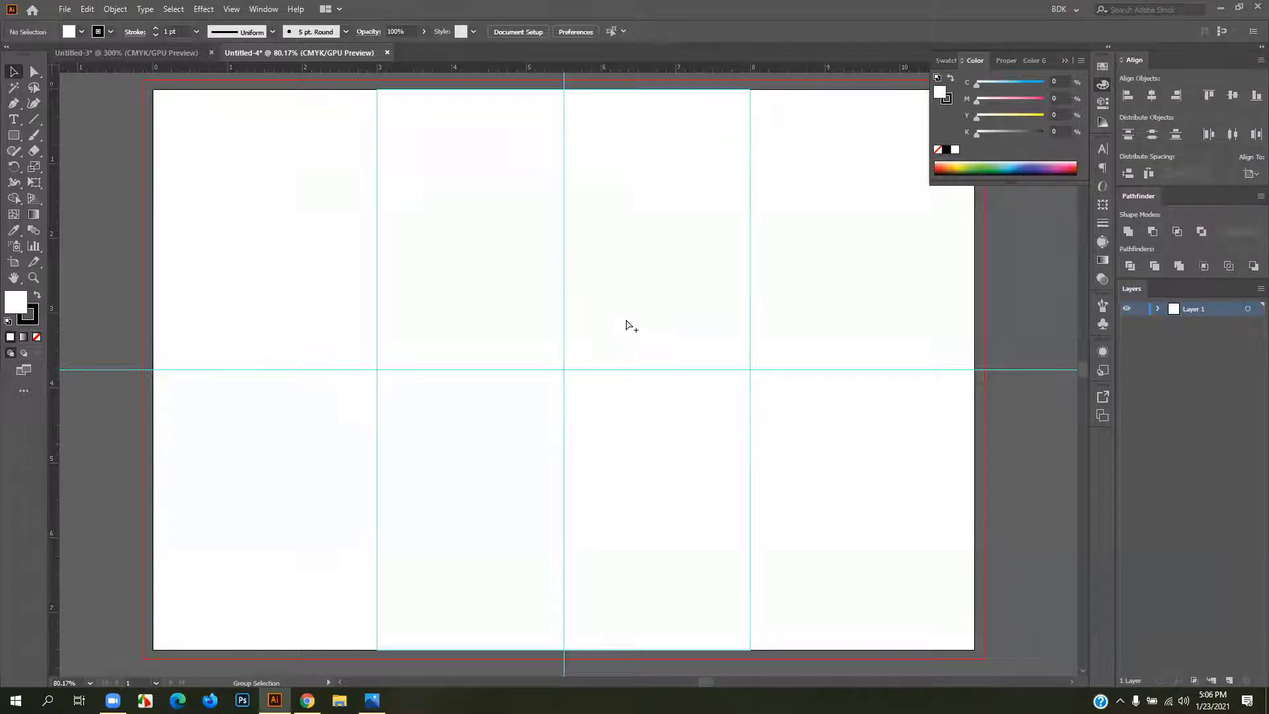
- Create a rectangle 0.5 in wide and 7.5 in high near the artboard's left edge
scroll(629, 327, down, 2)
drag(666, 352, 573, 350)
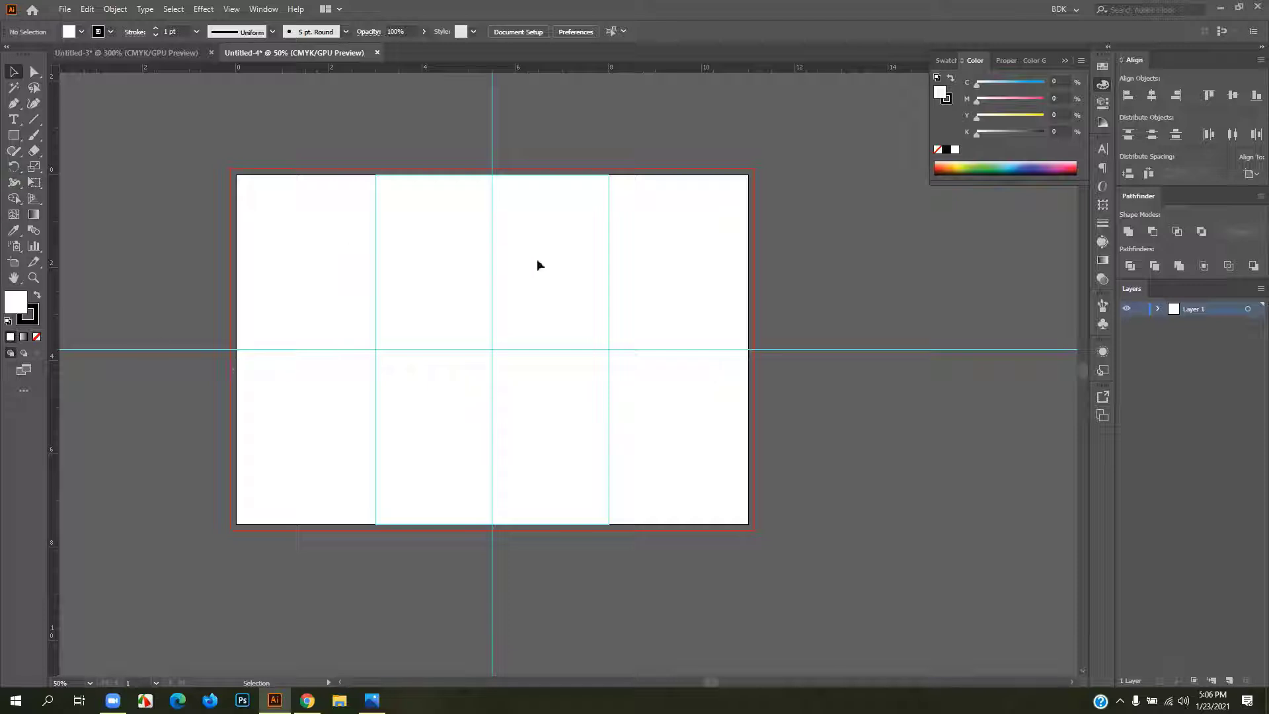
click(13, 135)
click(238, 236)
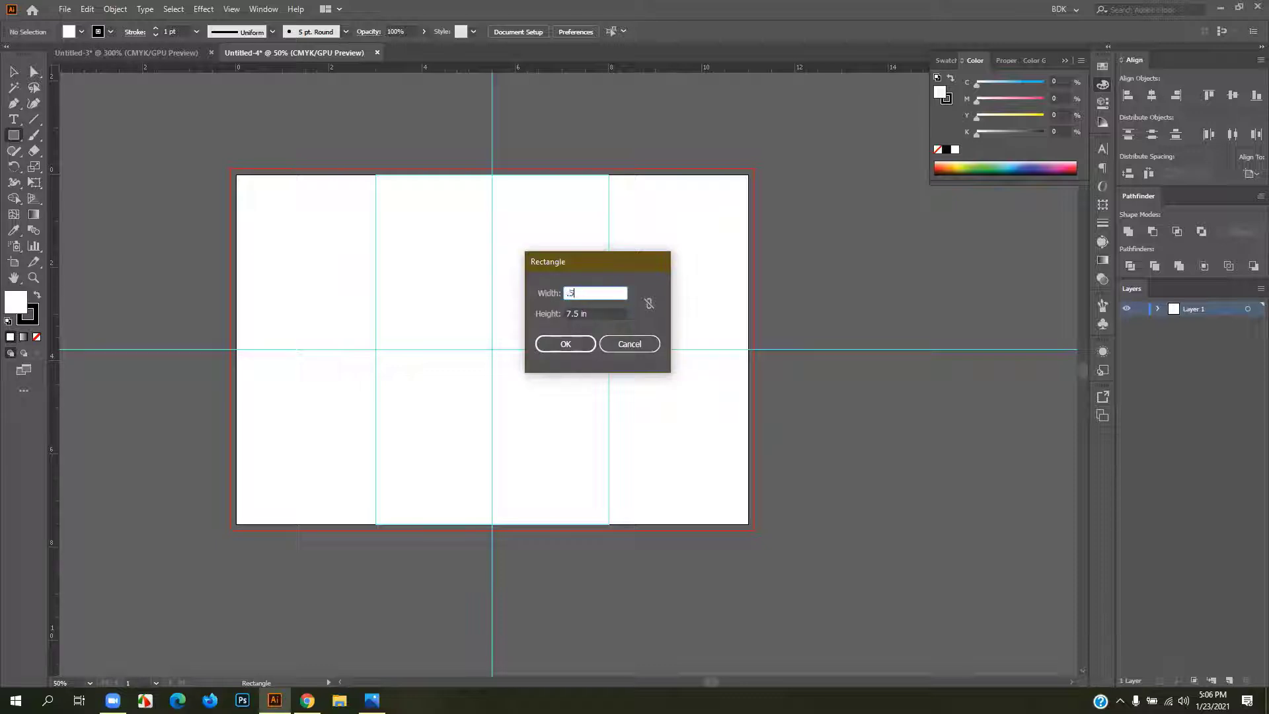
text(.5)
key(Return)
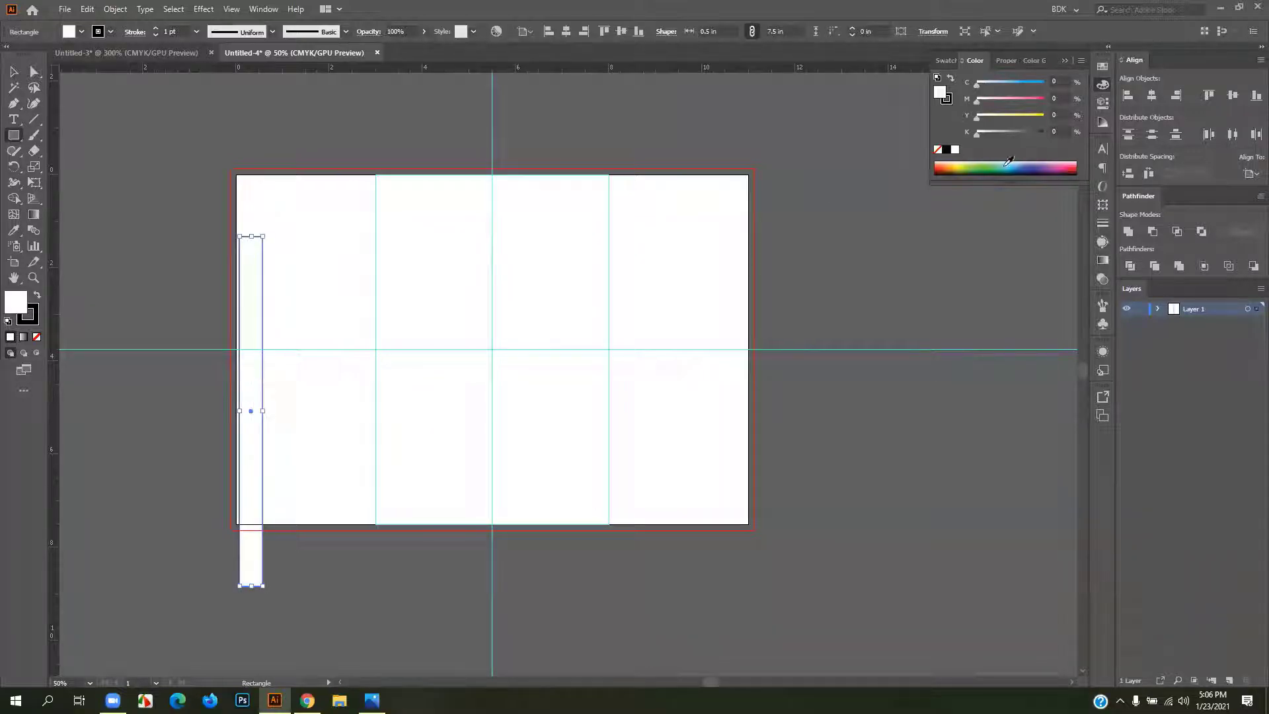
- Fill the narrow strip with teal and align it to the artboard's left edge, vertically centred
click(1007, 165)
click(14, 73)
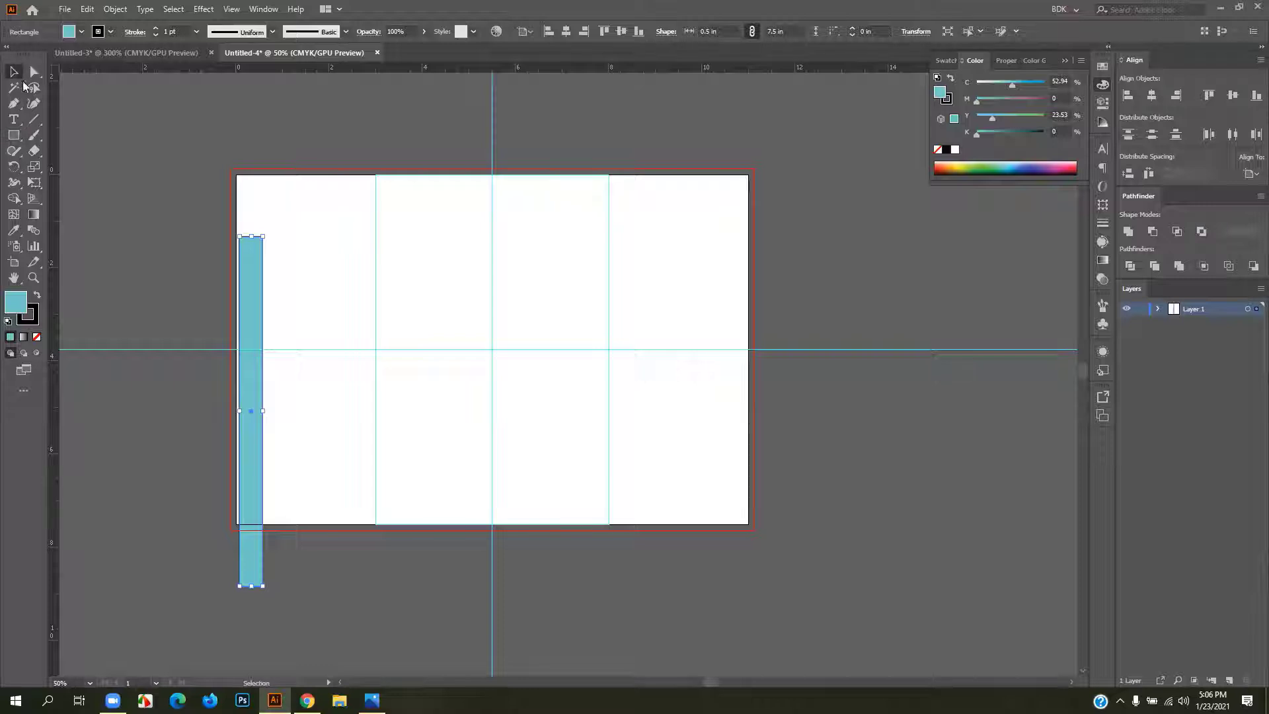
click(1152, 96)
click(1233, 96)
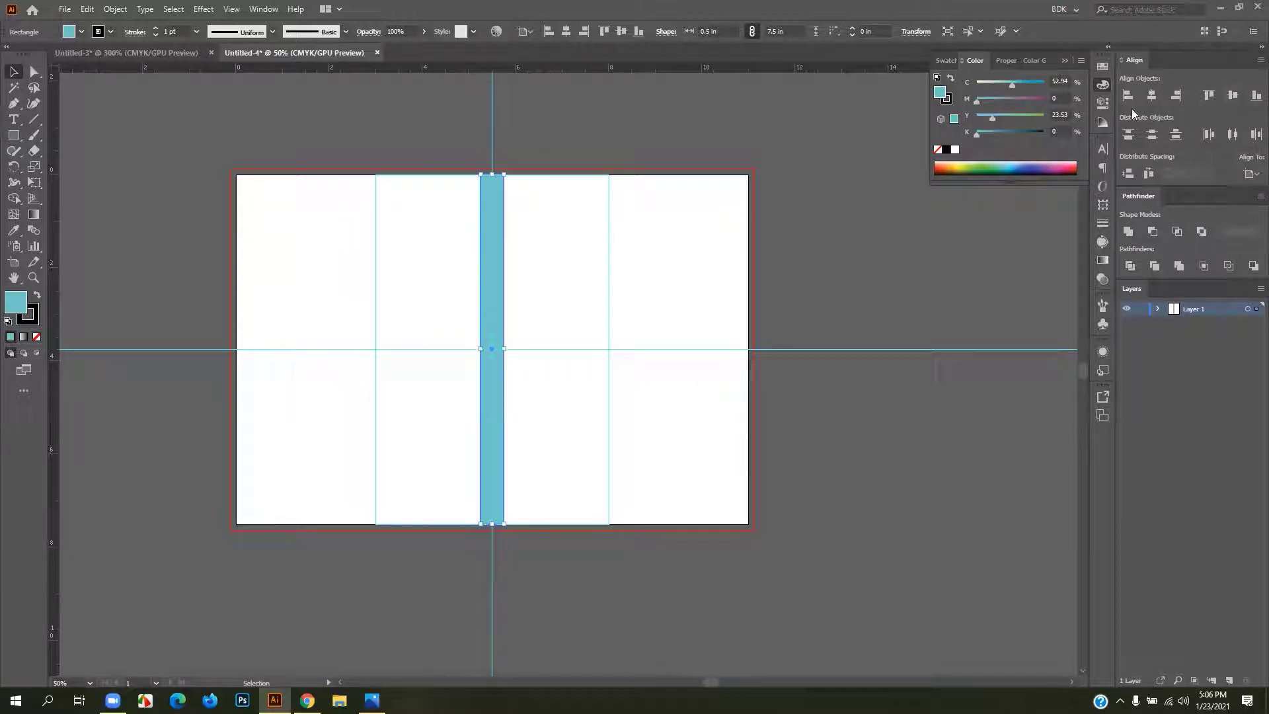
click(1128, 96)
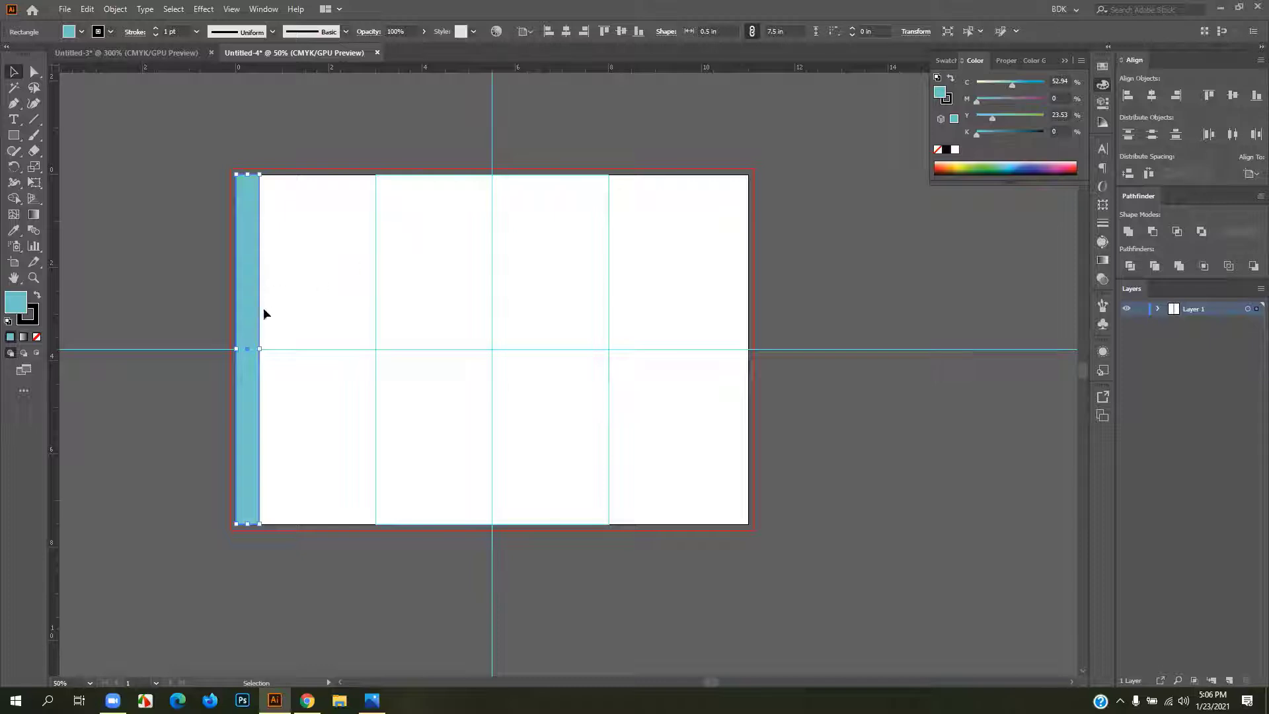
- Duplicate the teal strip and align the copy to the artboard's right edge, vertically centred
drag(246, 312, 292, 307)
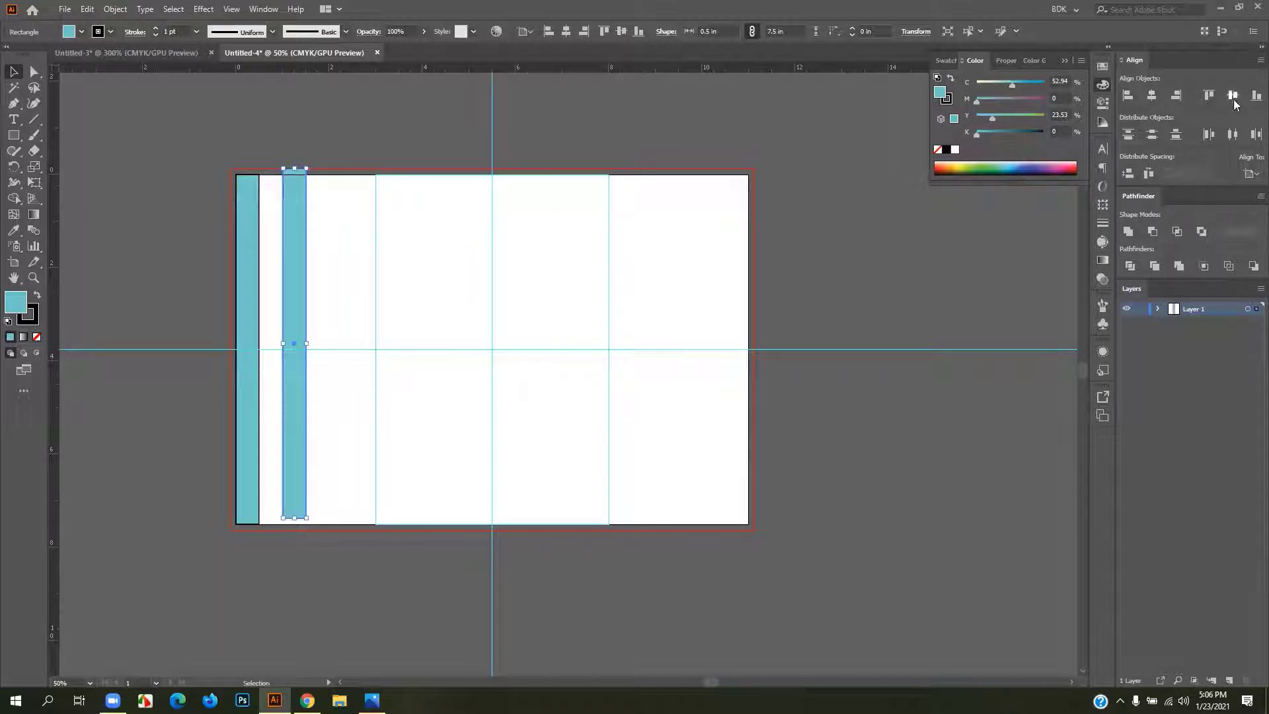
click(1176, 96)
click(1232, 96)
- Remove the stroke from both teal strips and place vertical guides along their inner edges
click(844, 444)
click(250, 371)
shift+click(744, 398)
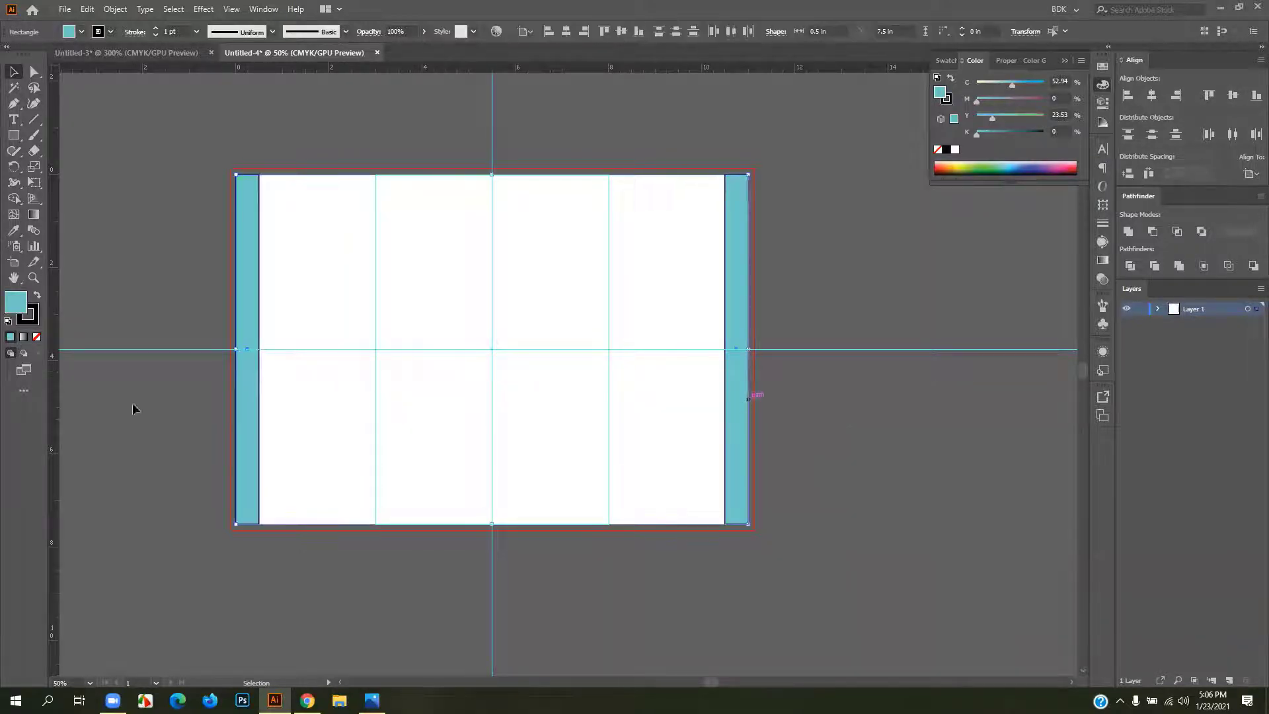
click(37, 337)
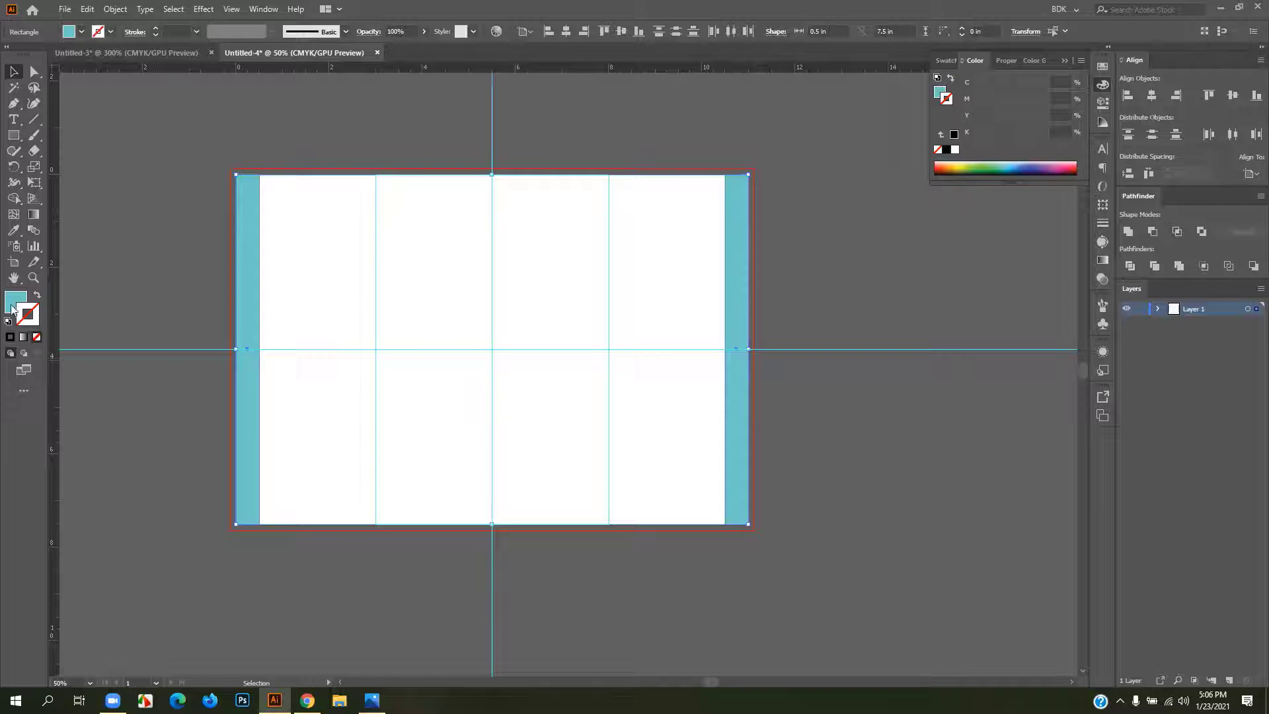
click(164, 325)
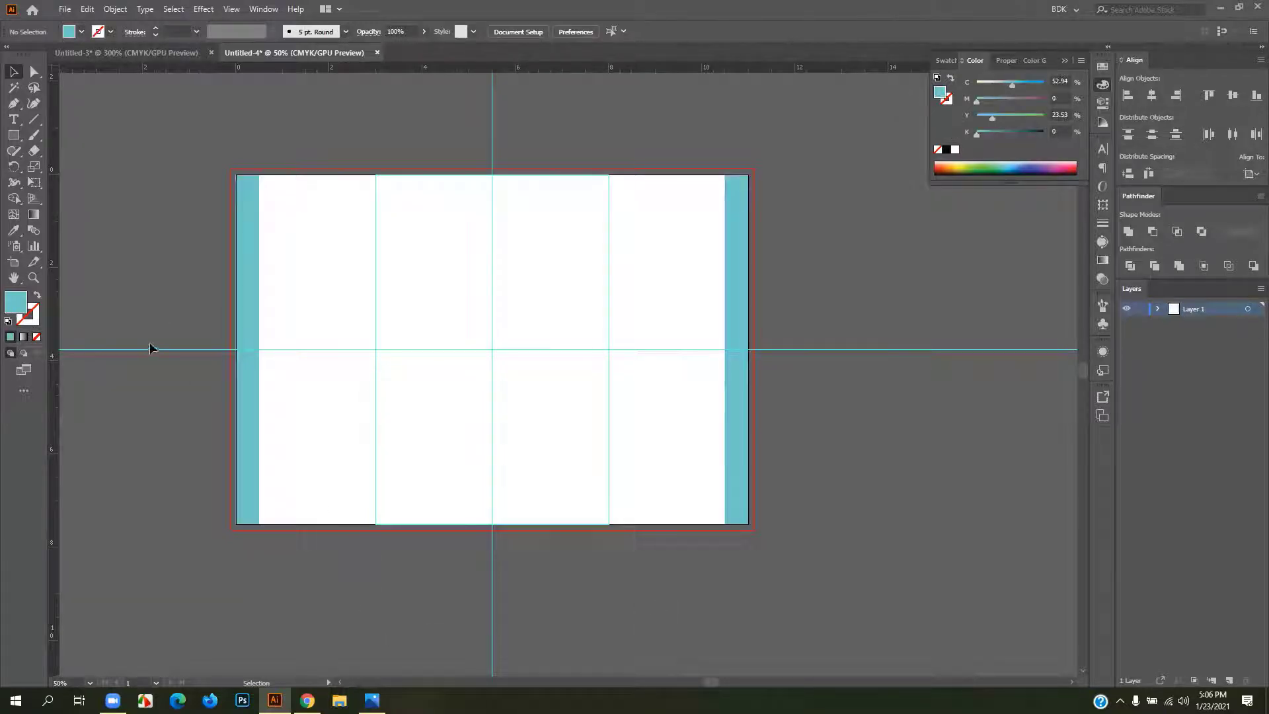
drag(262, 349, 259, 349)
drag(54, 412, 725, 361)
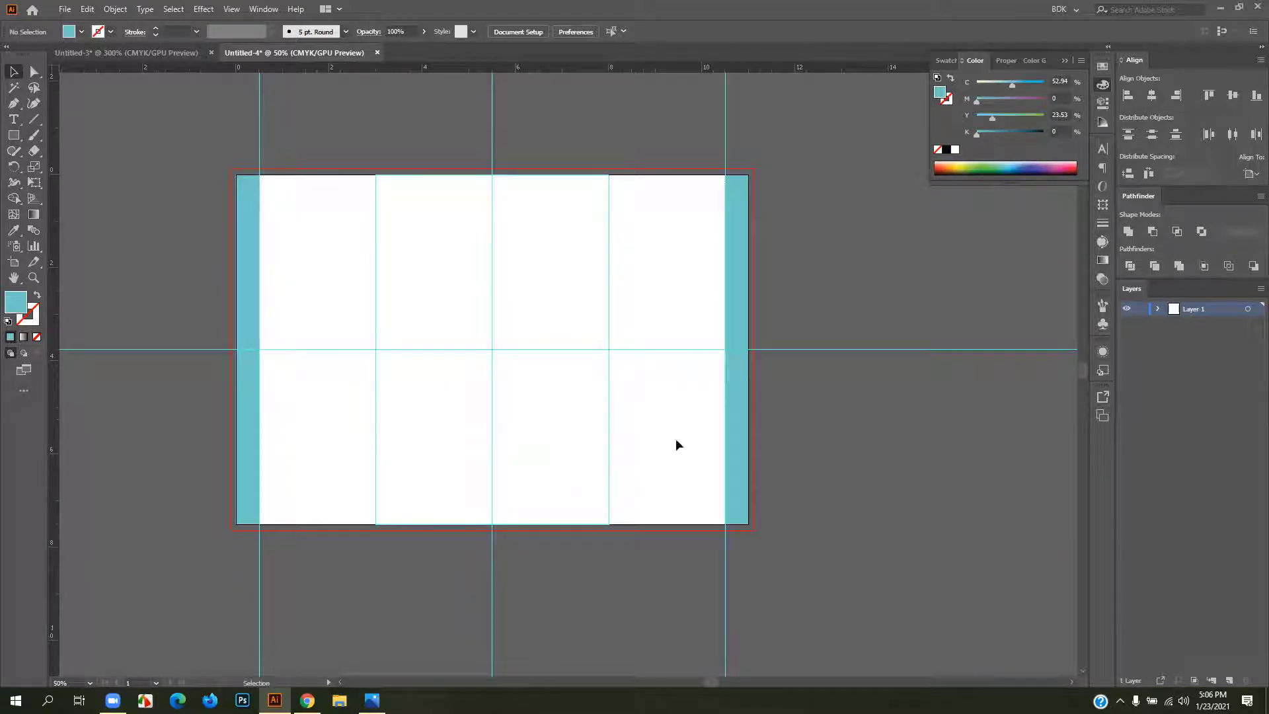
- Rotate both strips to horizontal, aligning the right one to the artboard's top edge and the left one to its bottom edge
drag(742, 264, 559, 298)
drag(568, 207, 638, 394)
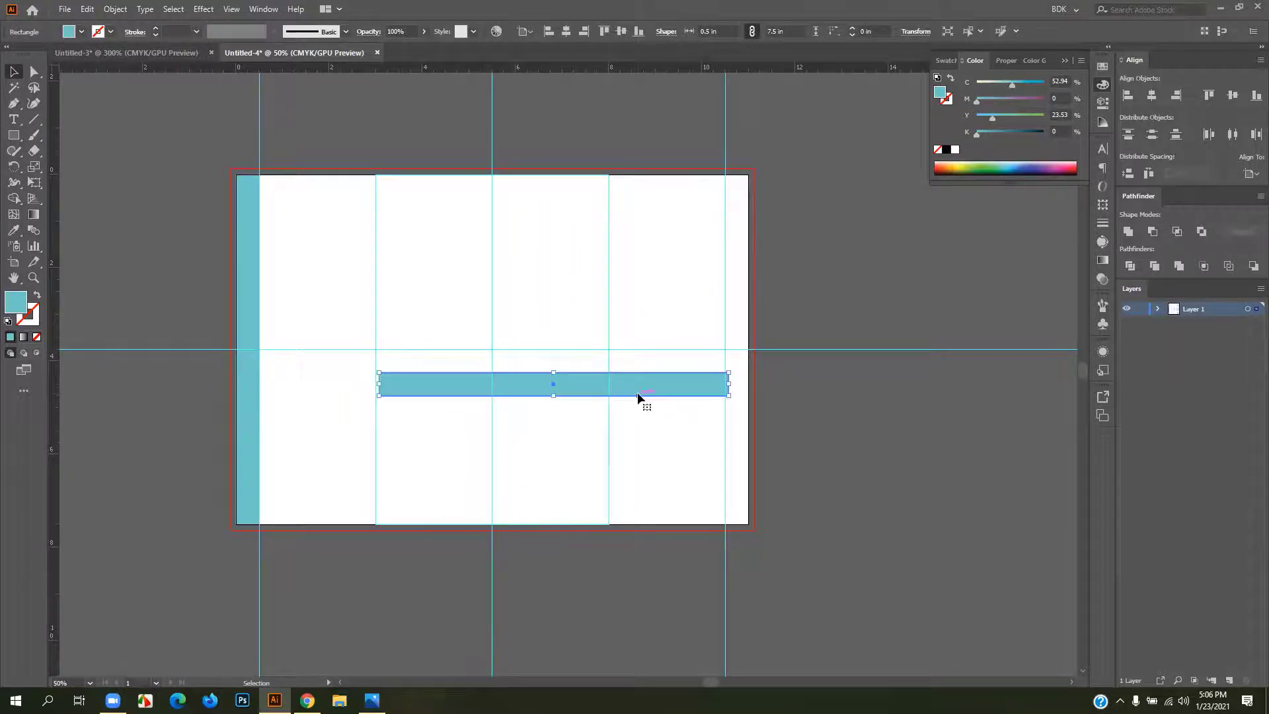
click(1212, 95)
drag(247, 284, 406, 318)
drag(425, 204, 538, 360)
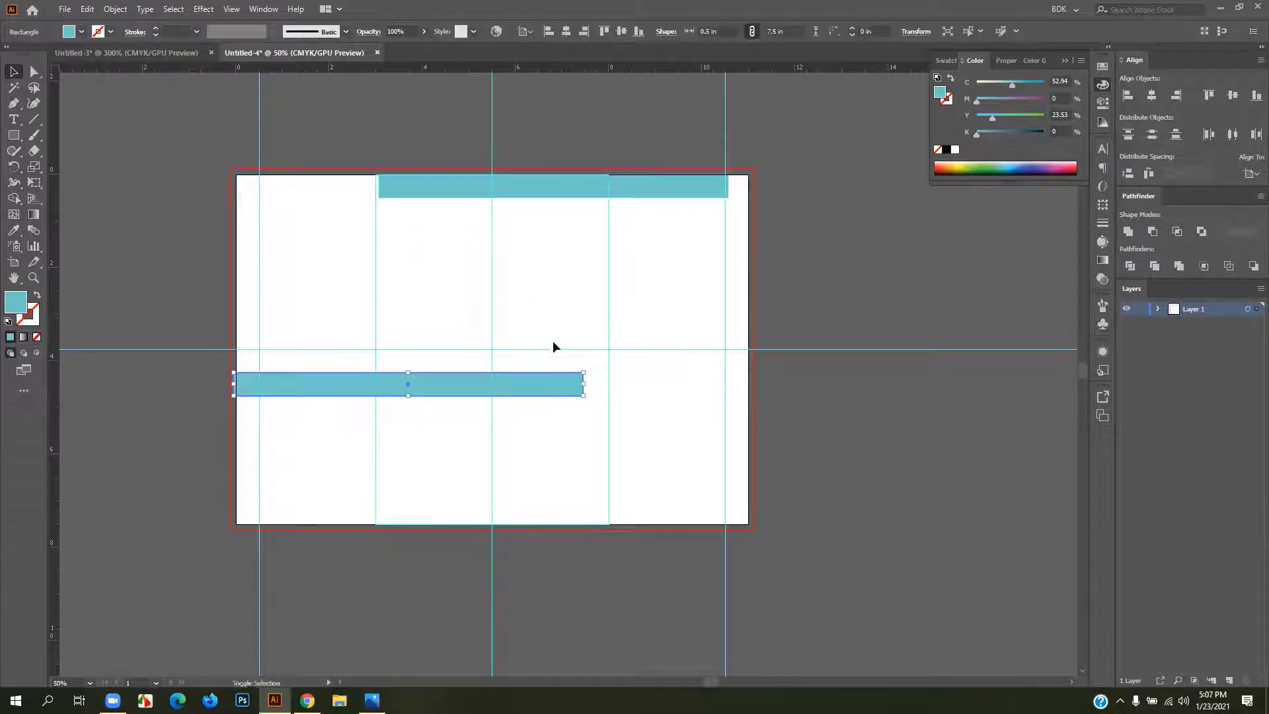
click(1253, 97)
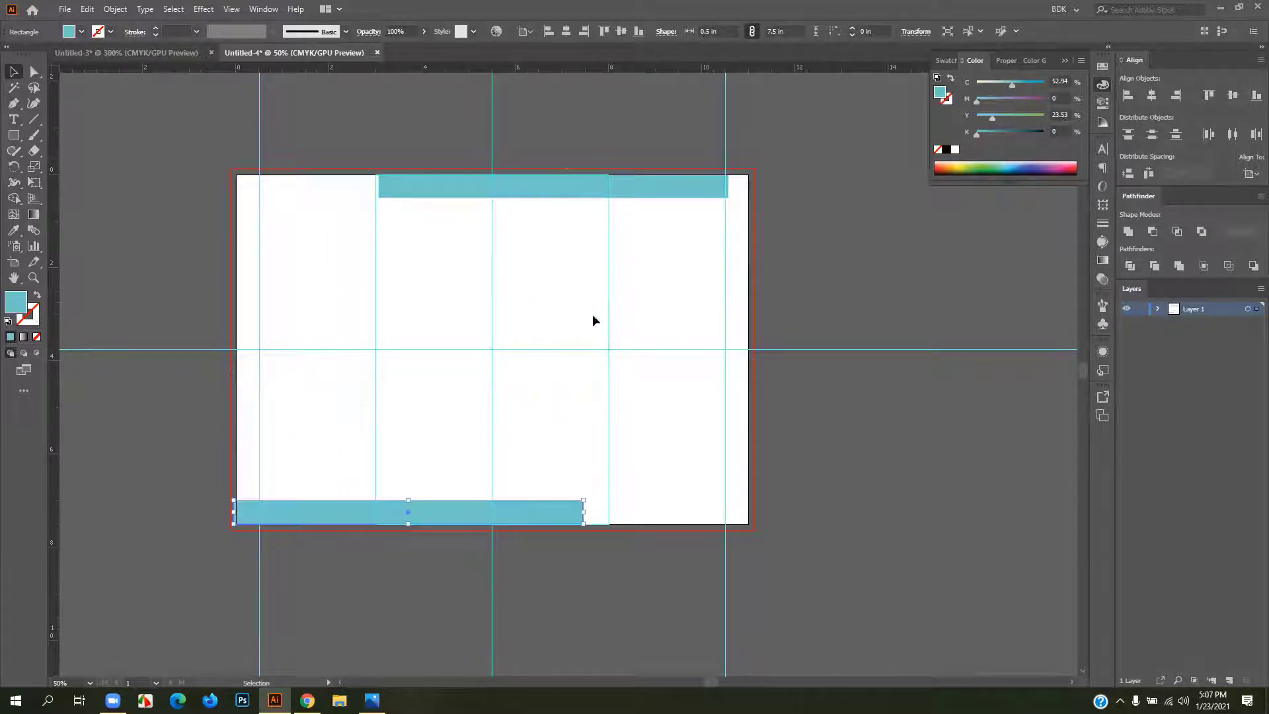
- Place horizontal guides along the inner edges of the top and bottom strips, and delete both strips
drag(555, 67, 558, 197)
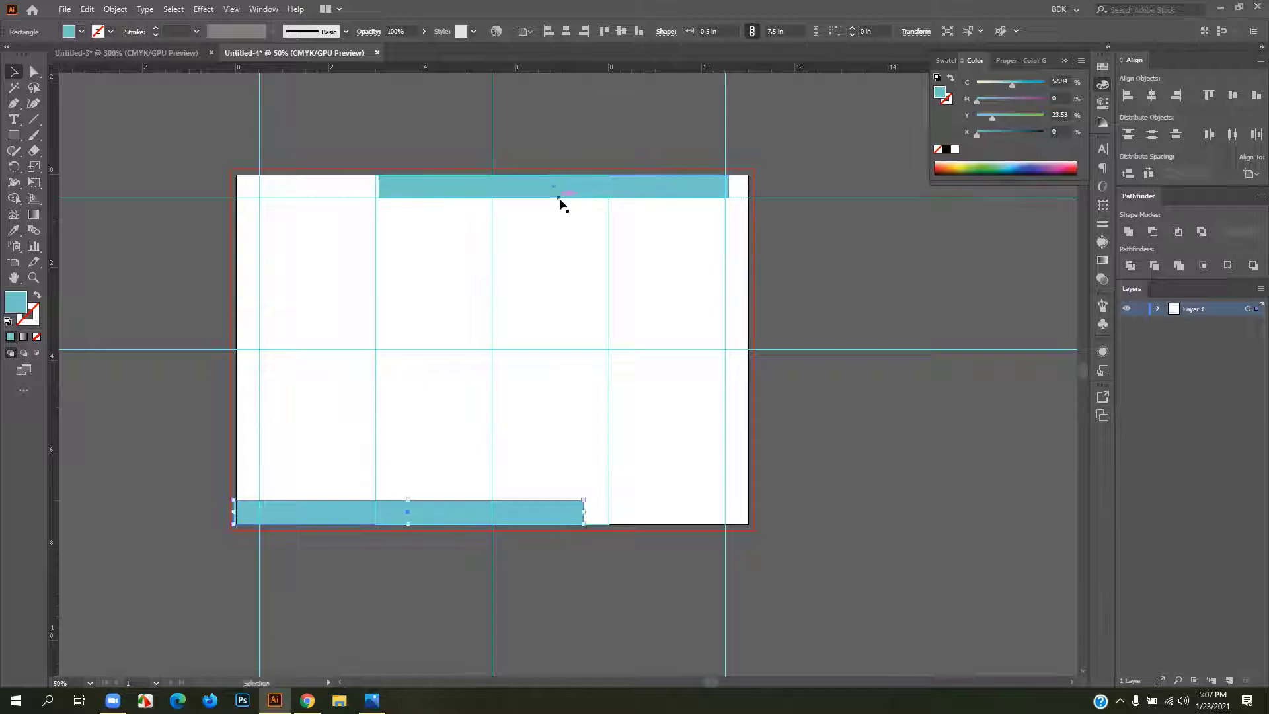
drag(536, 434, 646, 310)
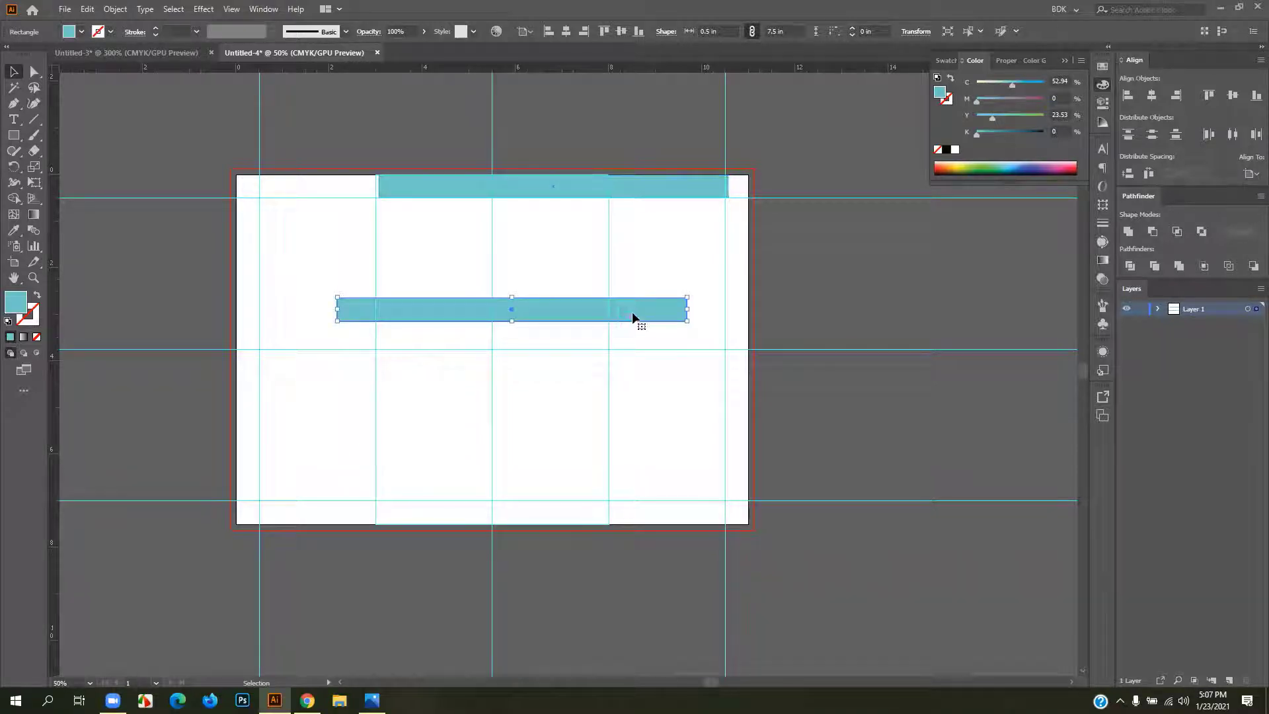
key(Delete)
click(640, 187)
key(Delete)
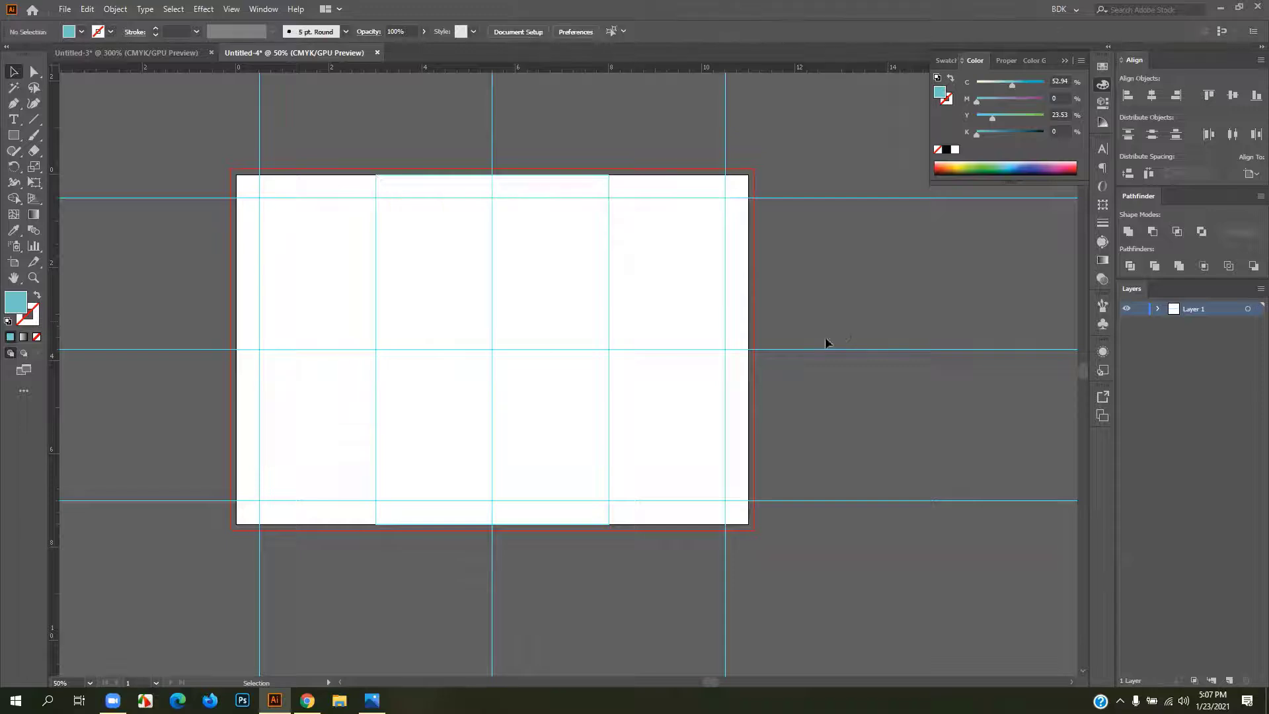
- Unlock the guides and delete the vertical and horizontal guides that cross the artboard's centre
right_click(491, 295)
click(554, 403)
click(461, 363)
drag(487, 357, 540, 393)
key(ctrl+z)
click(876, 286)
click(490, 299)
key(ctrl+z)
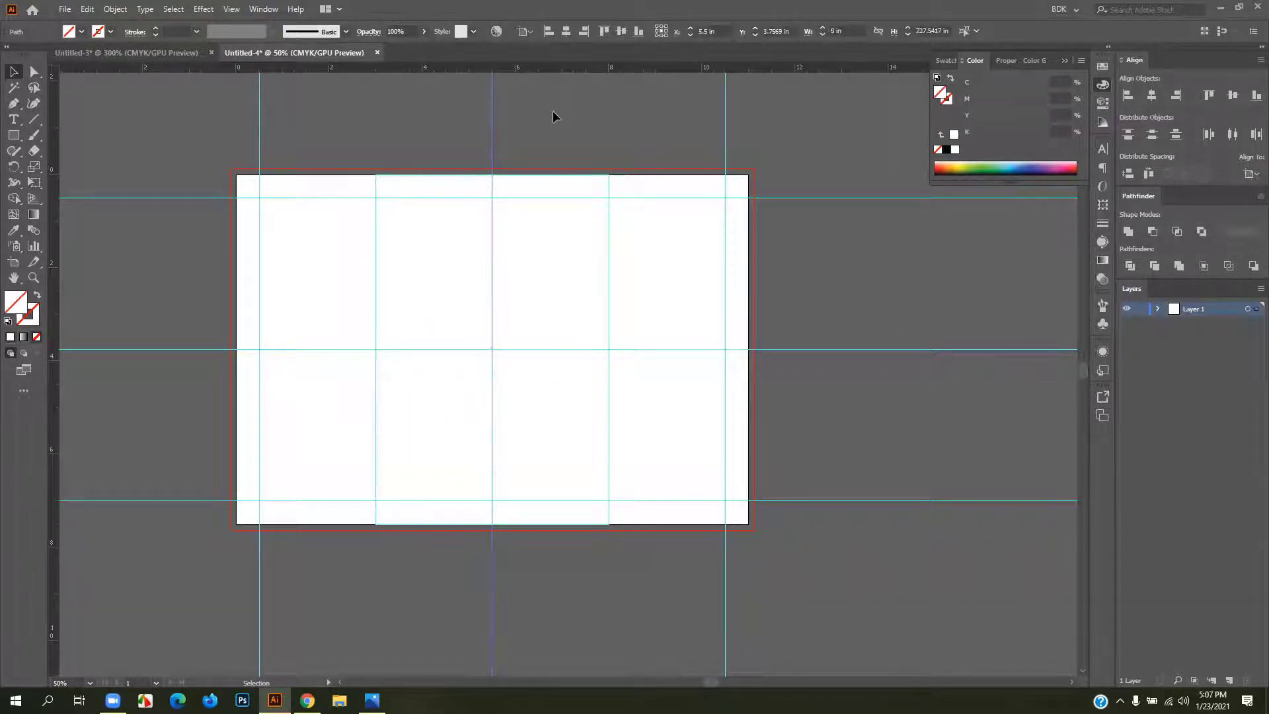
key(Delete)
click(862, 350)
key(Delete)
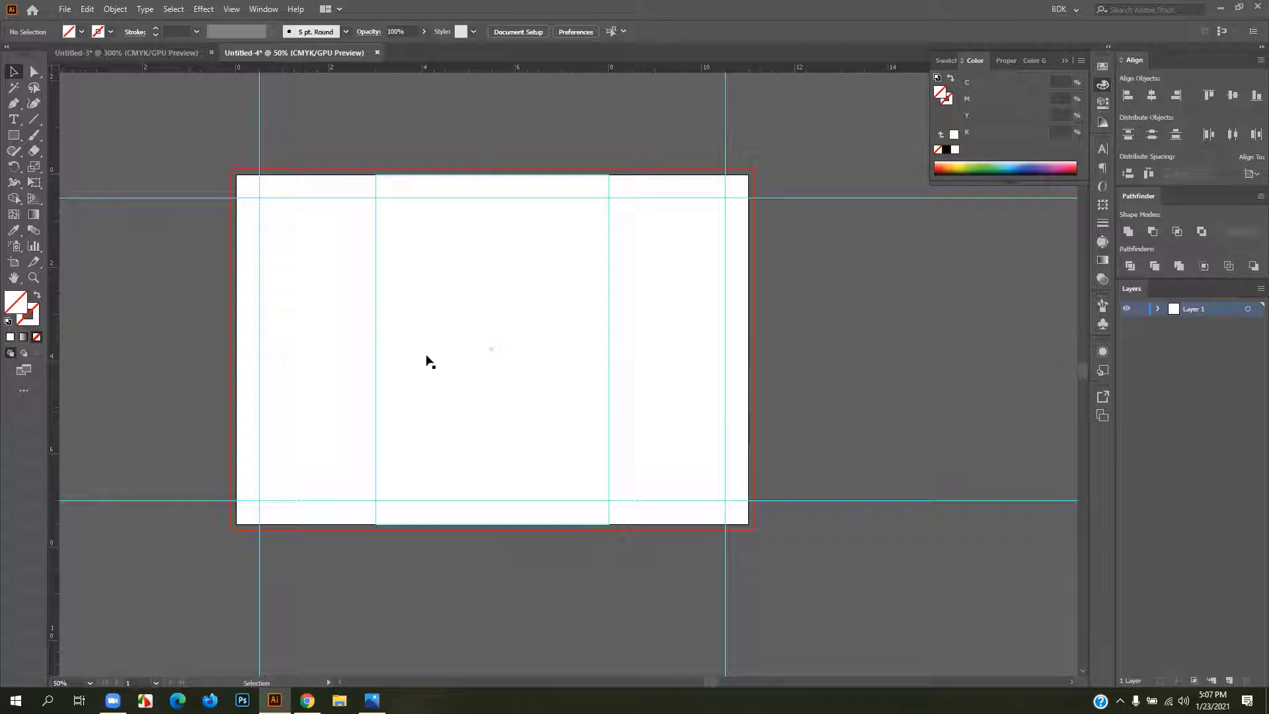
- Place vertical guides along both sides of the white centre rectangle and delete the rectangle
drag(348, 325, 666, 362)
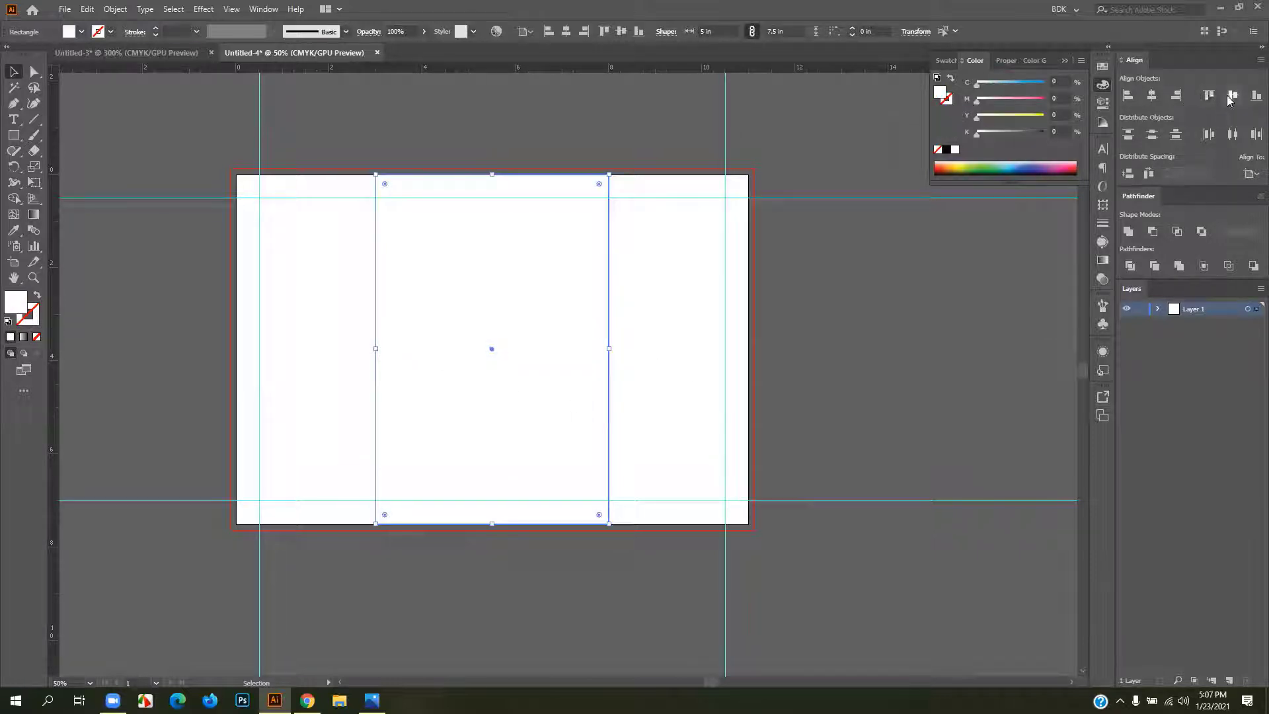
click(628, 403)
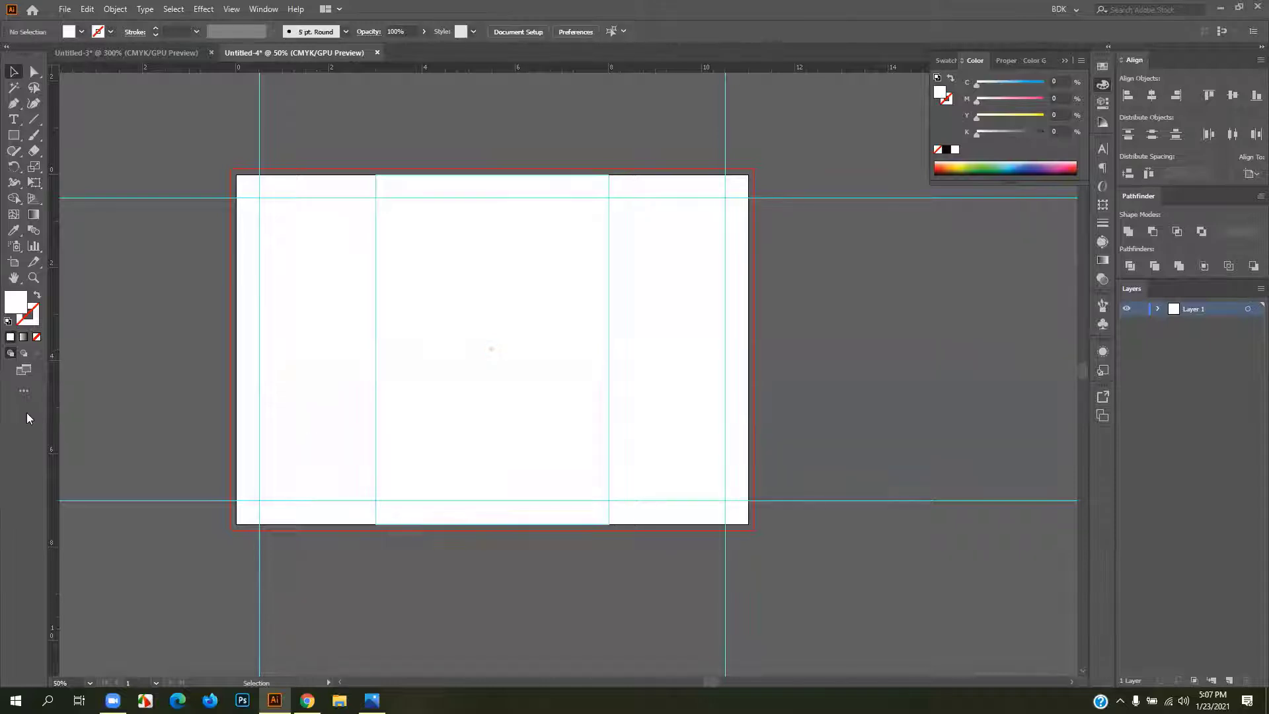
click(374, 380)
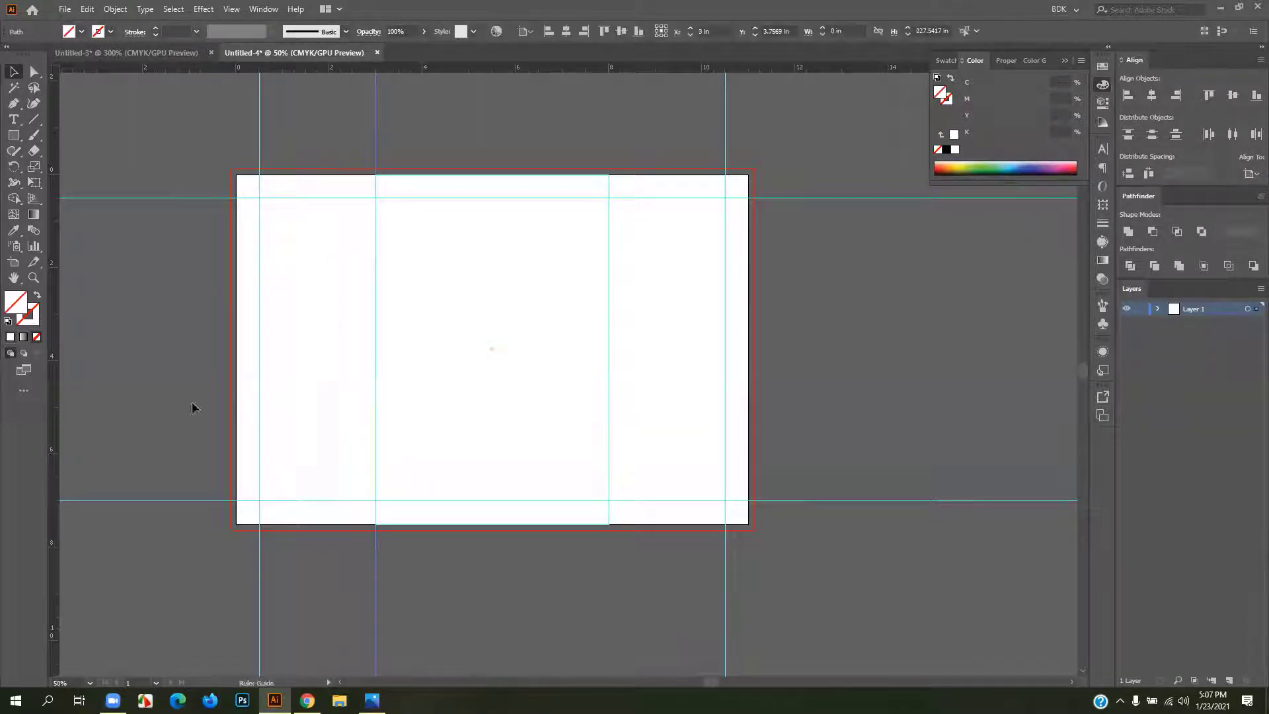
click(608, 367)
drag(510, 198, 807, 363)
key(ctrl+z)
click(491, 355)
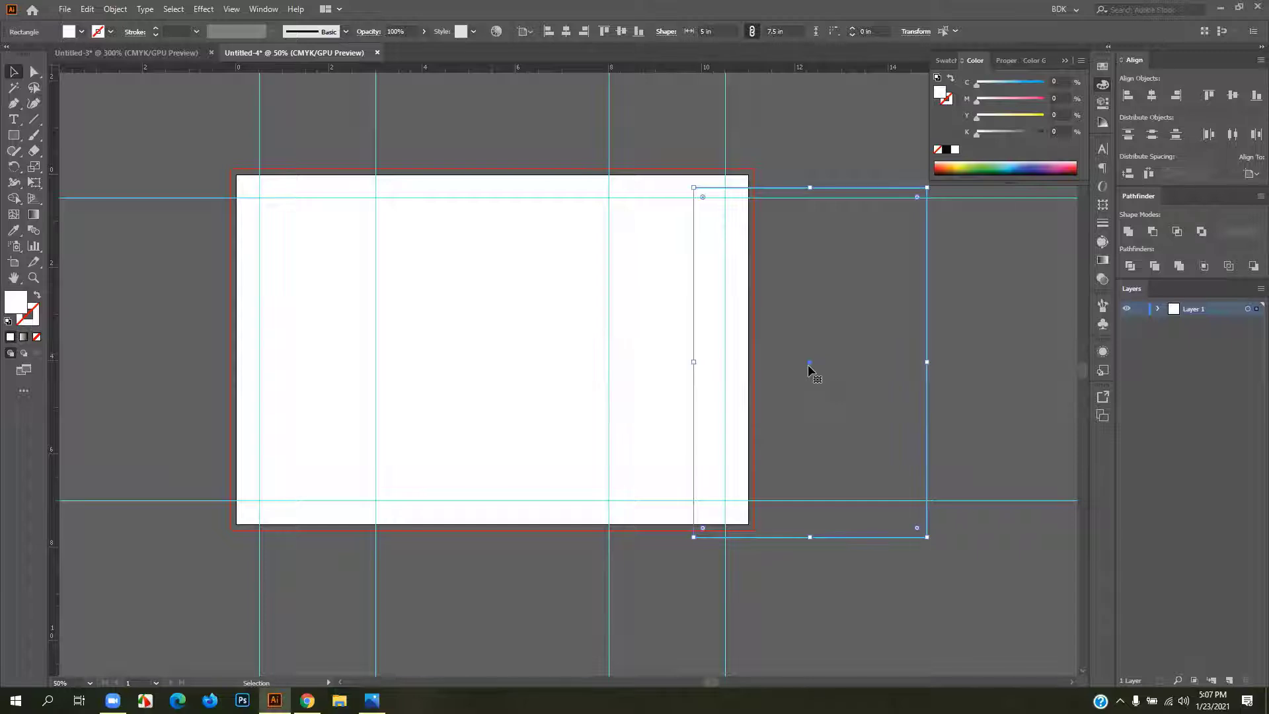
key(Delete)
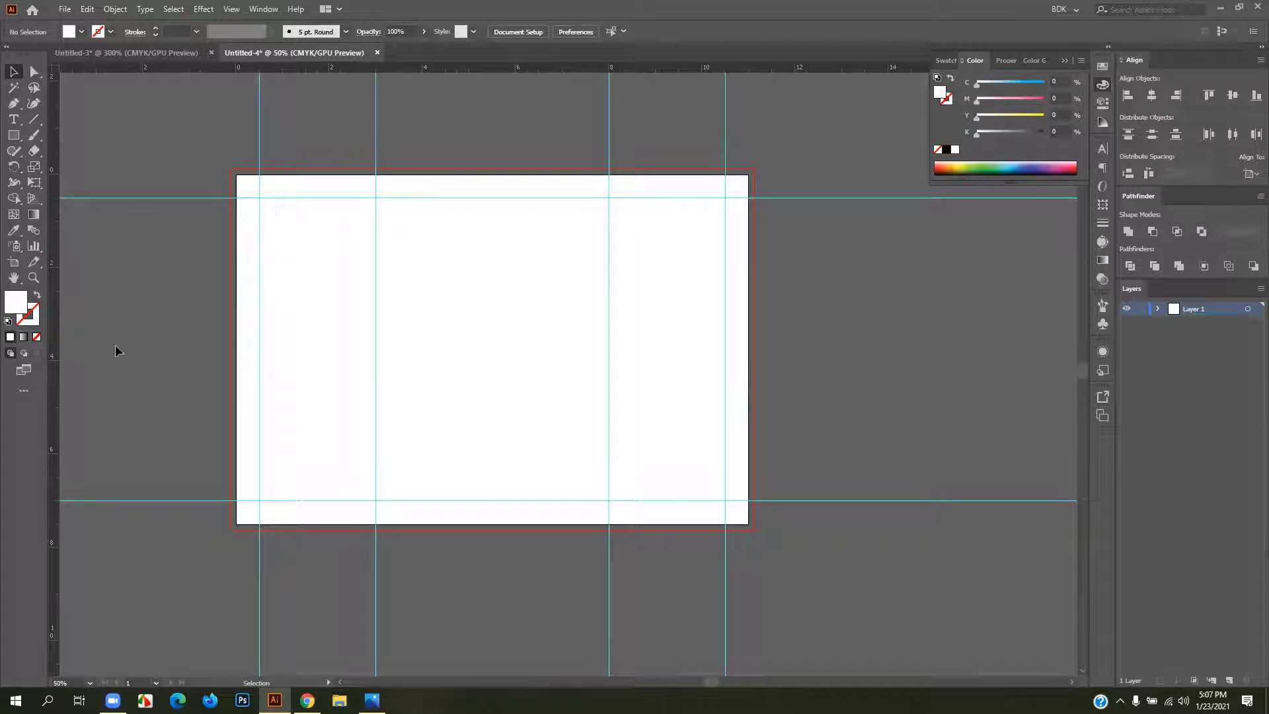
mouse_move(258, 357)
mouse_down()
mouse_move(280, 355)
mouse_move(266, 369)
mouse_up()
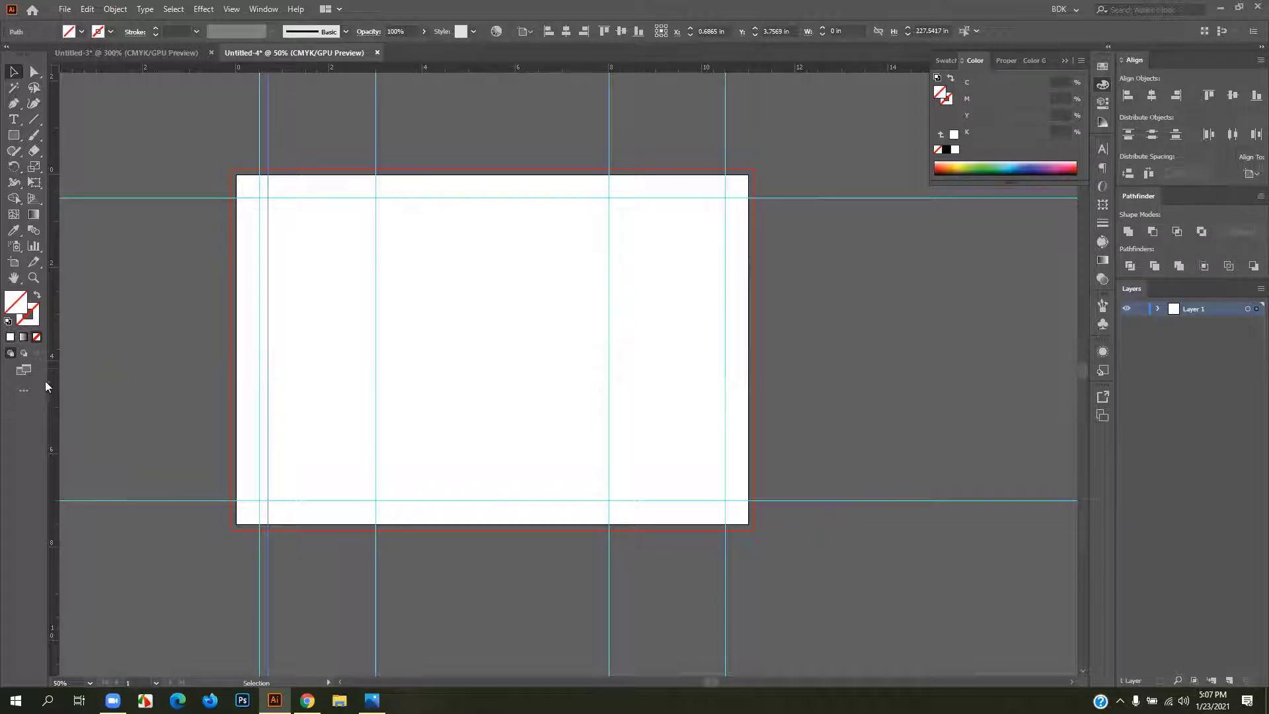
drag(362, 387, 364, 388)
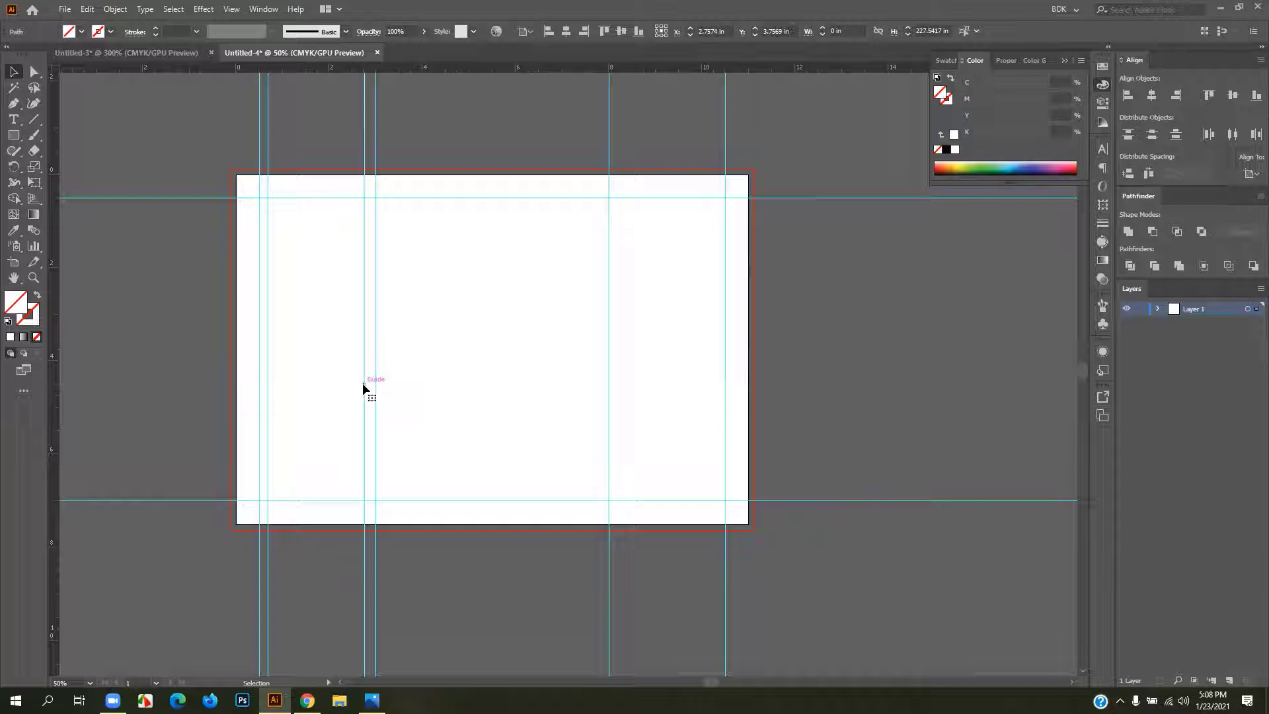
key(ctrl+a)
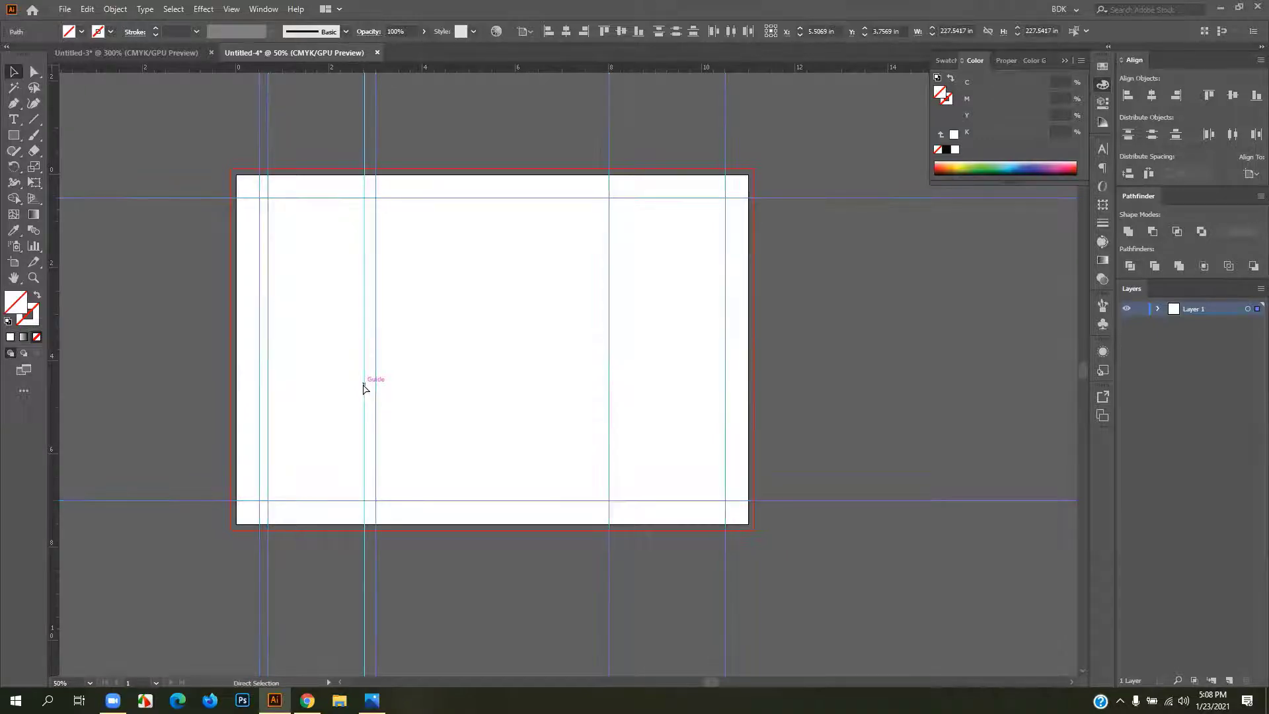
click(364, 387)
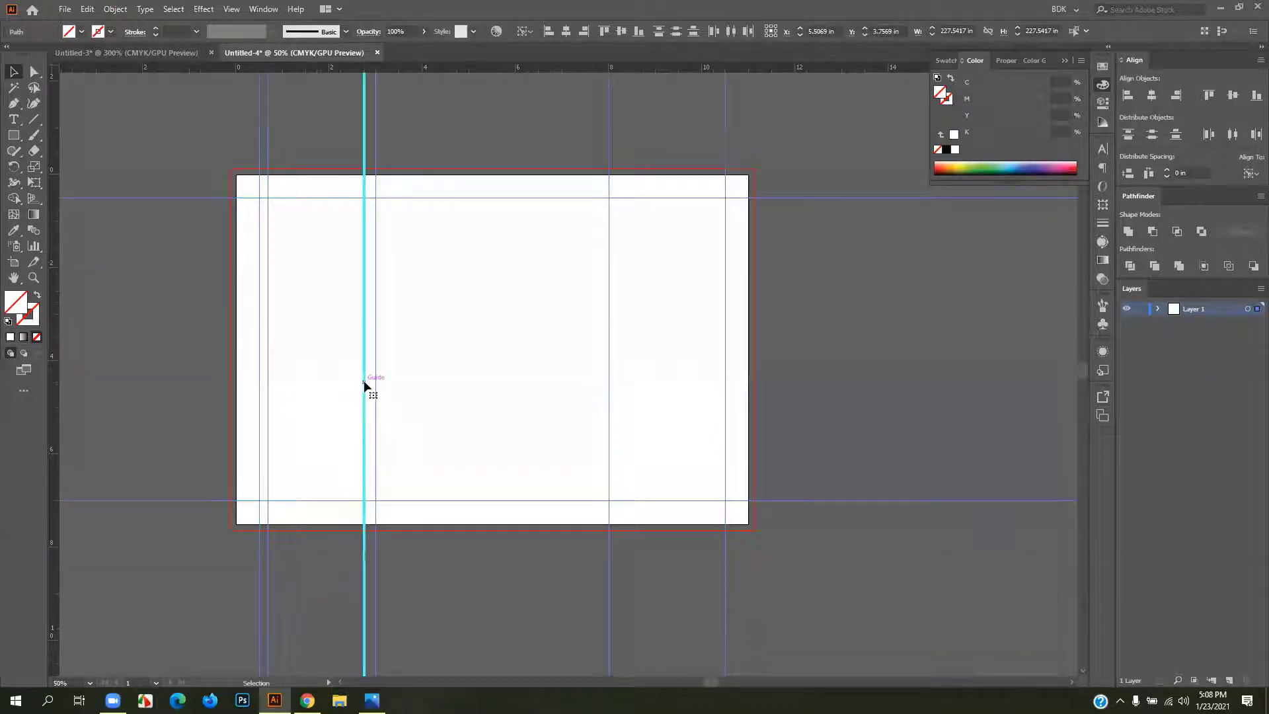
key(Delete)
key(ctrl+z)
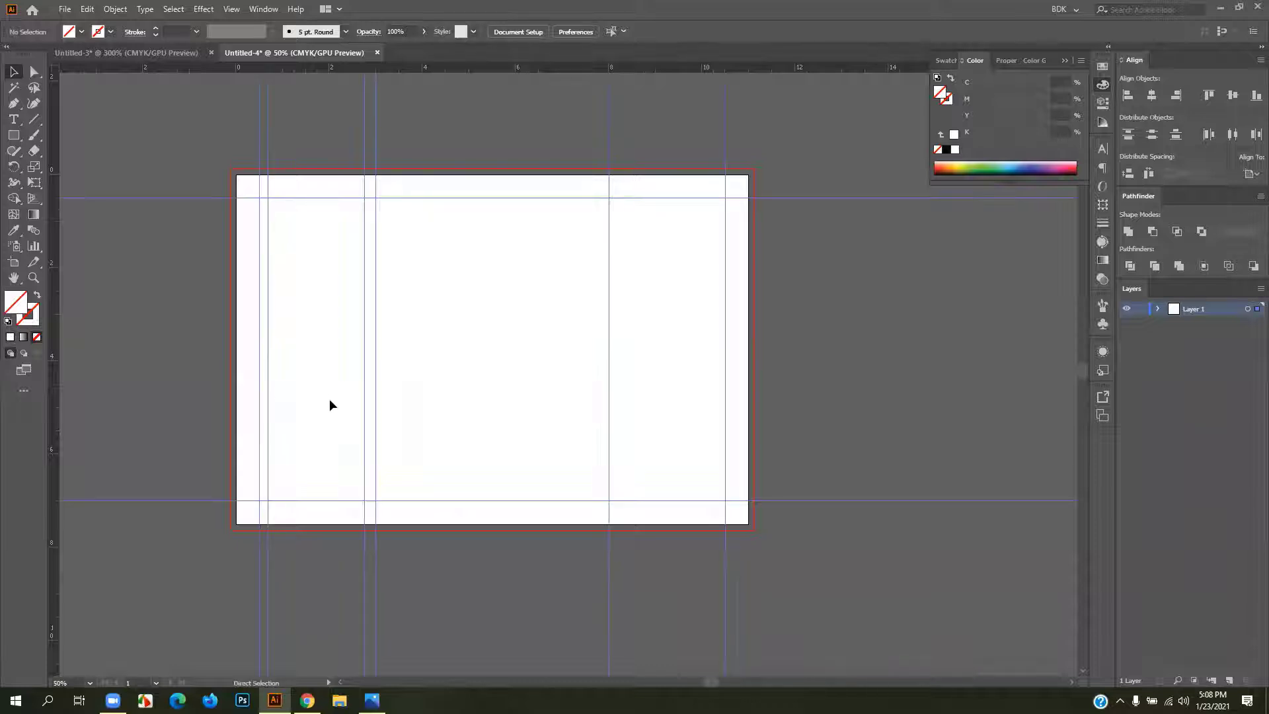
click(367, 423)
key(Delete)
click(267, 426)
key(Delete)
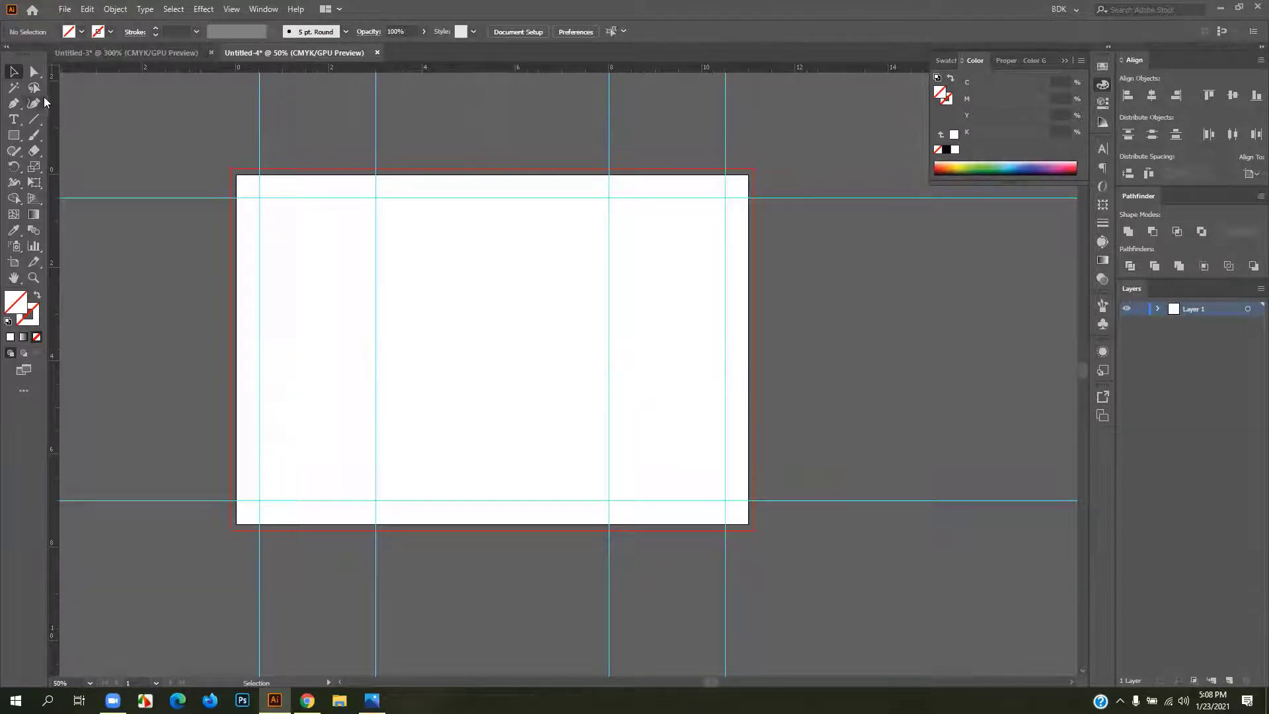
- Lock the guides and draw a blue-filled 2.5 by 6.5 in rectangle between the guides of the left panel
right_click(374, 135)
click(413, 257)
click(14, 135)
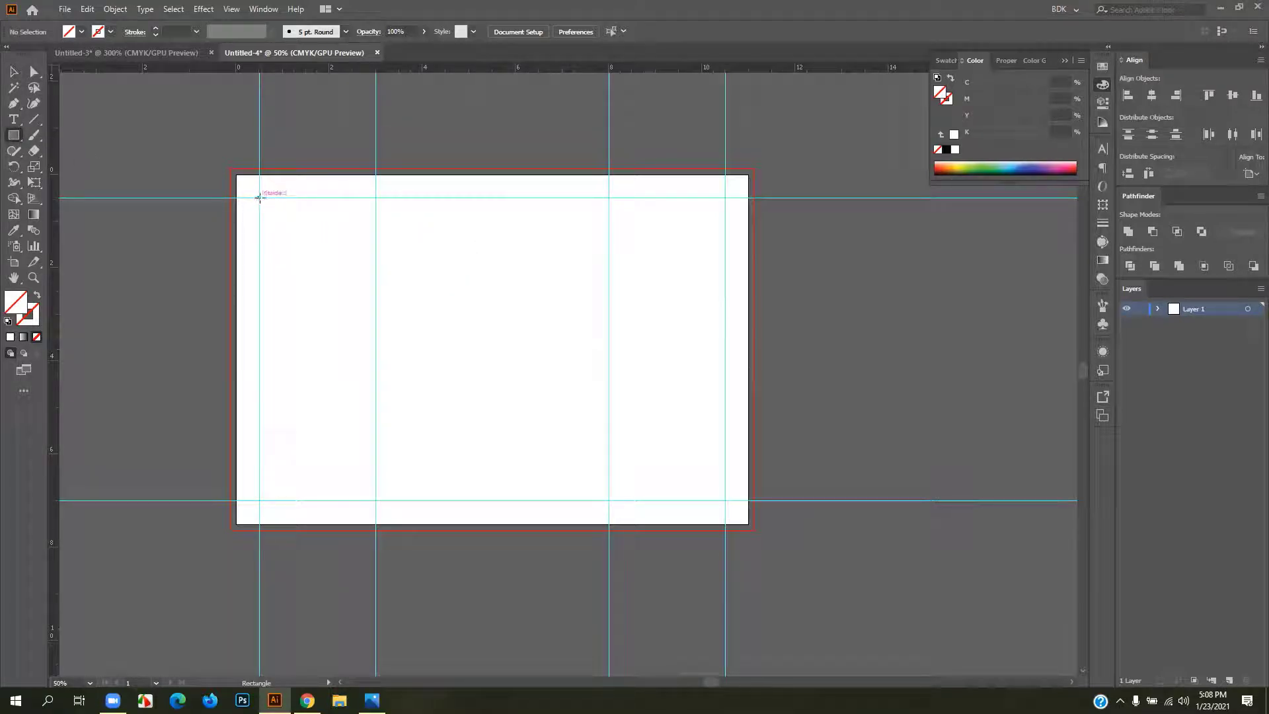
mouse_move(260, 197)
mouse_down()
mouse_move(377, 348)
mouse_move(376, 500)
mouse_up()
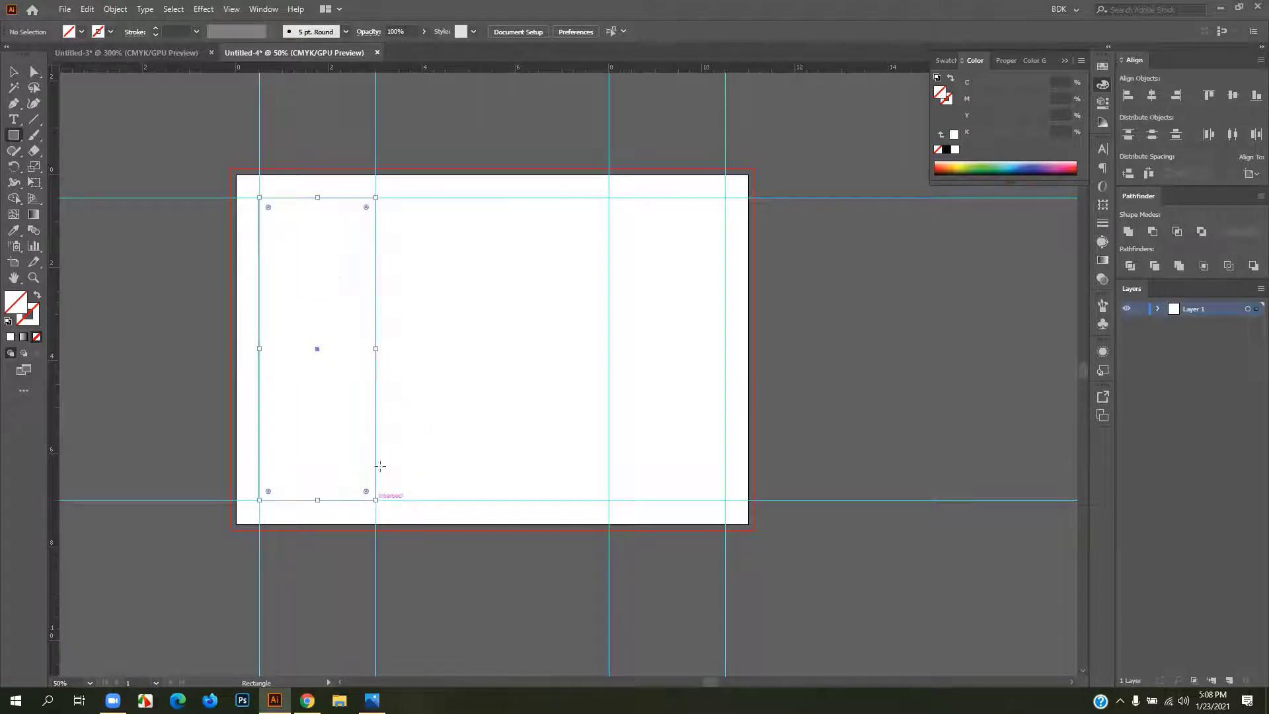
click(1015, 165)
- Offset the blue rectangle's path inward with the preview on, producing a 2 by 6 in inner rectangle
click(115, 8)
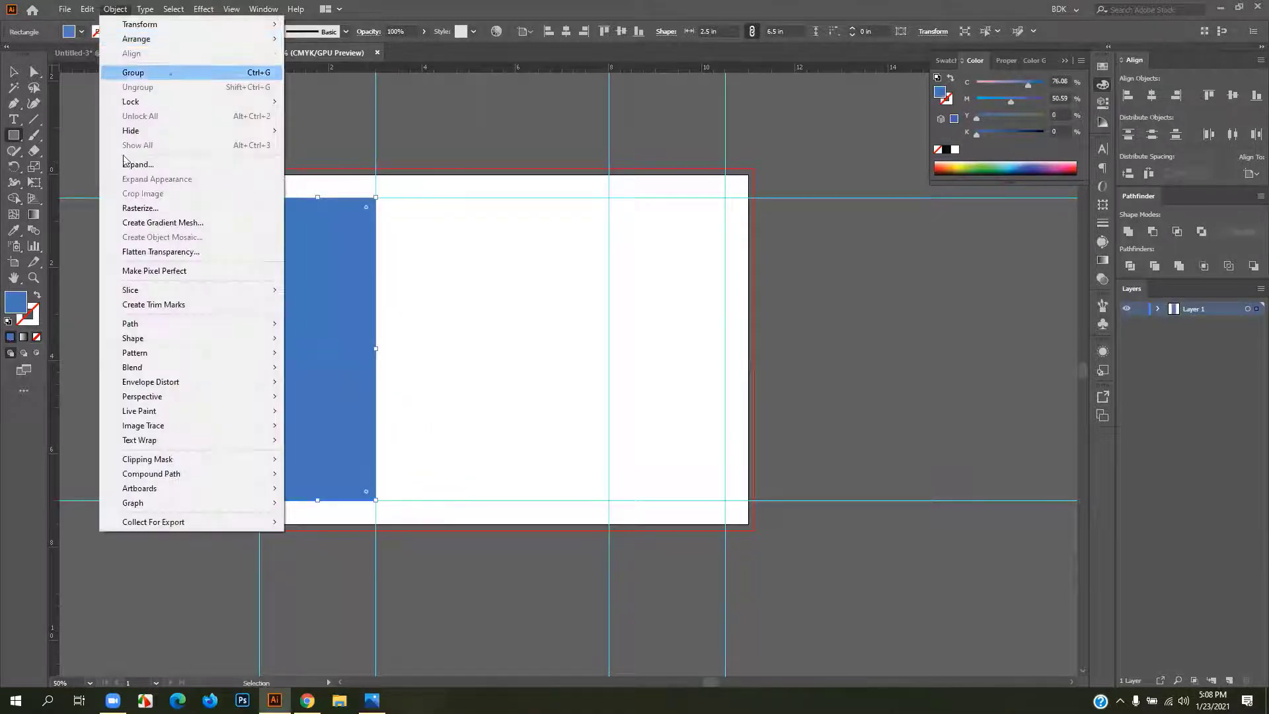
mouse_move(227, 326)
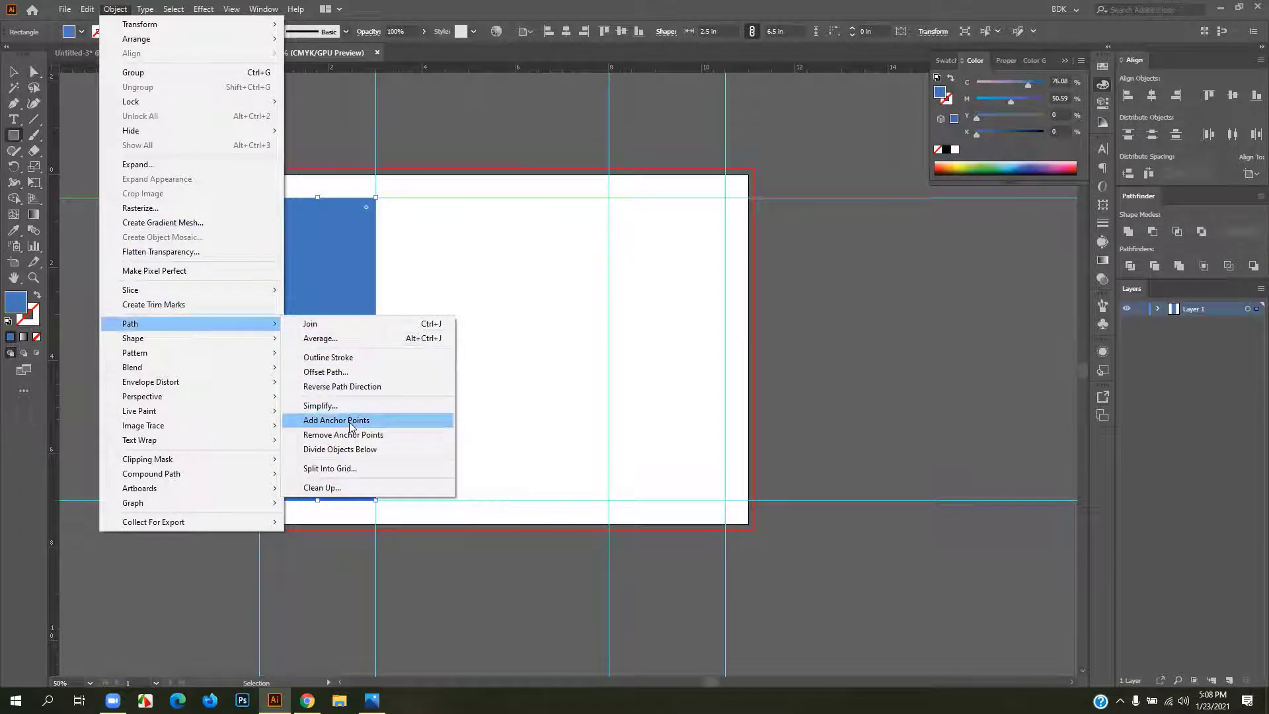
click(348, 377)
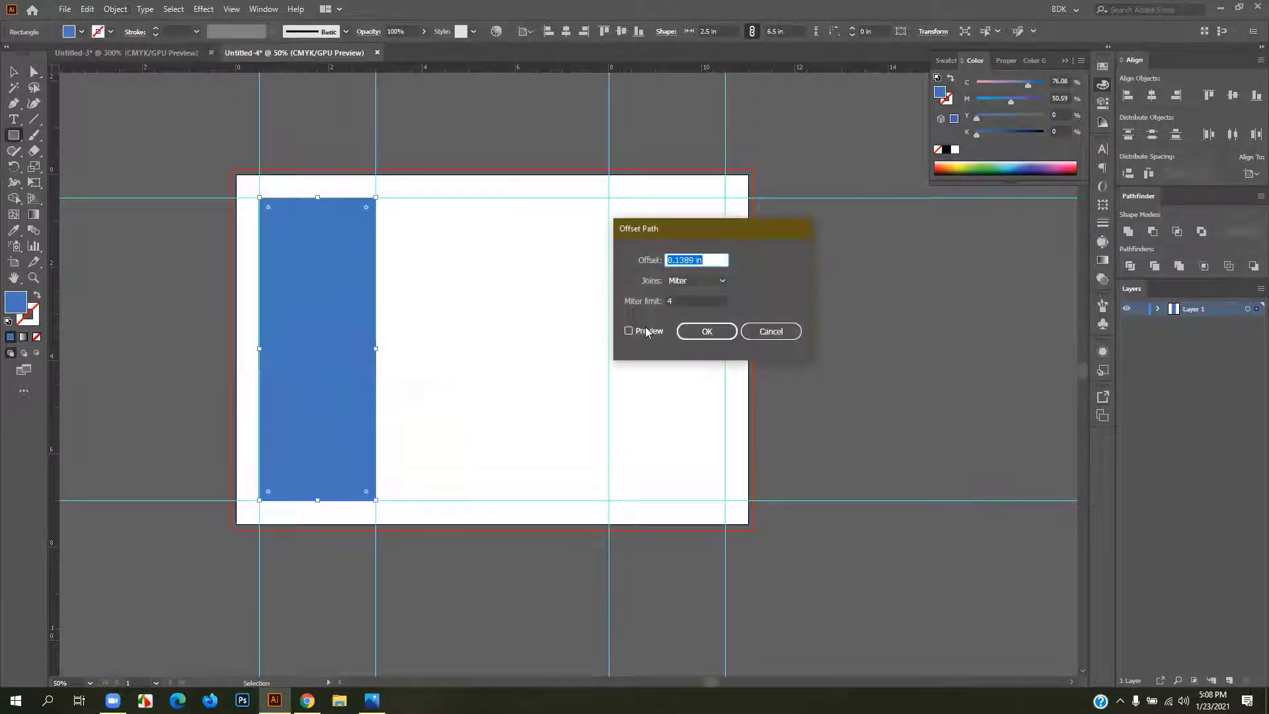
click(642, 330)
triple_click(715, 257)
text(0)
key(Tab)
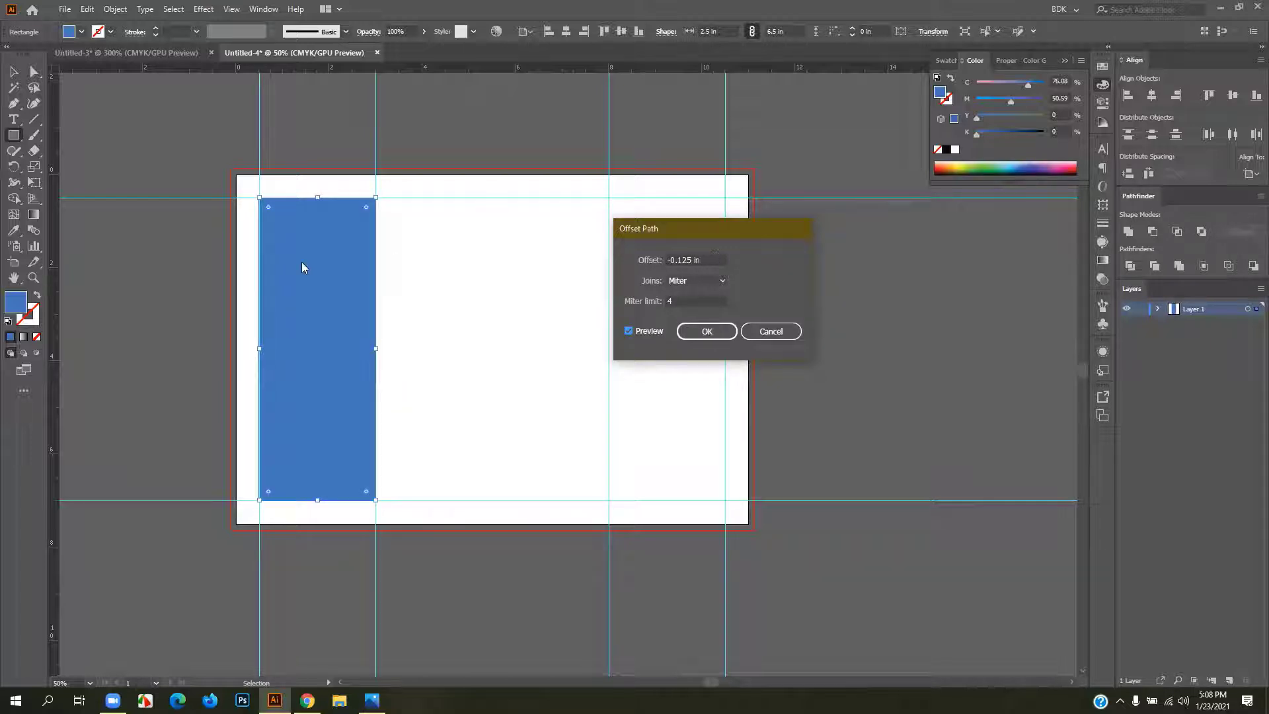
key(Down)
click(701, 331)
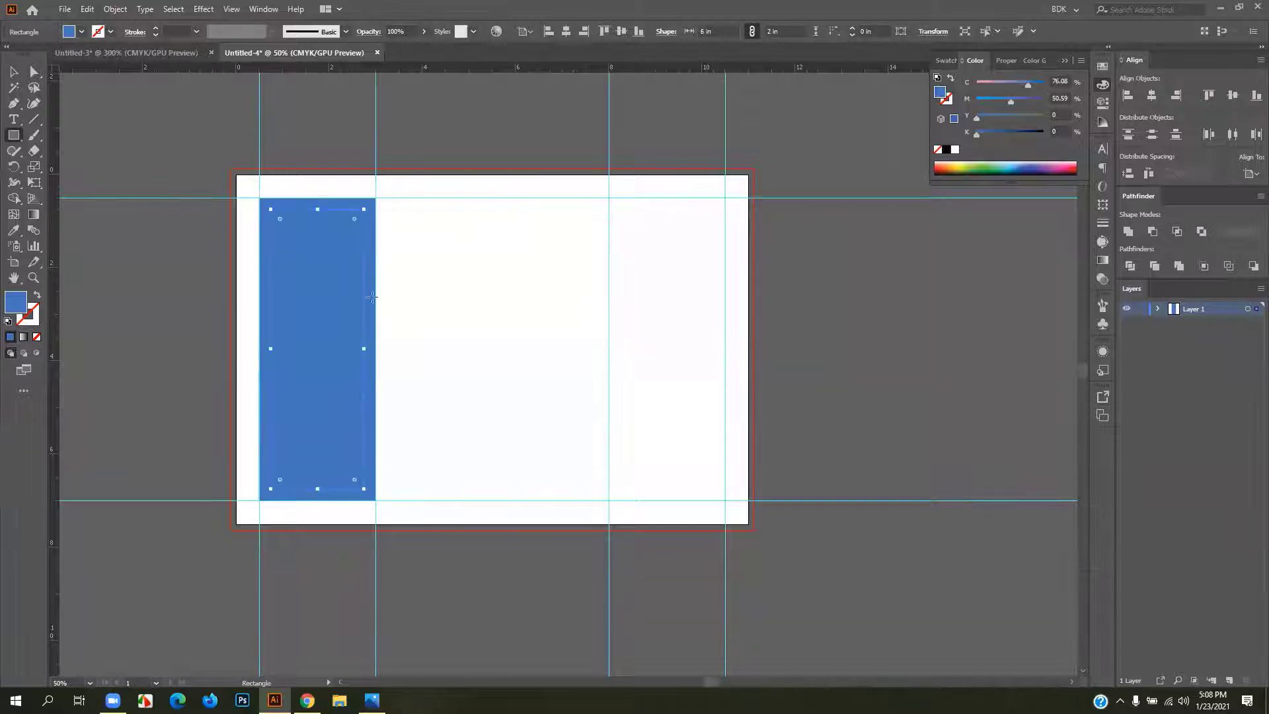
click(13, 71)
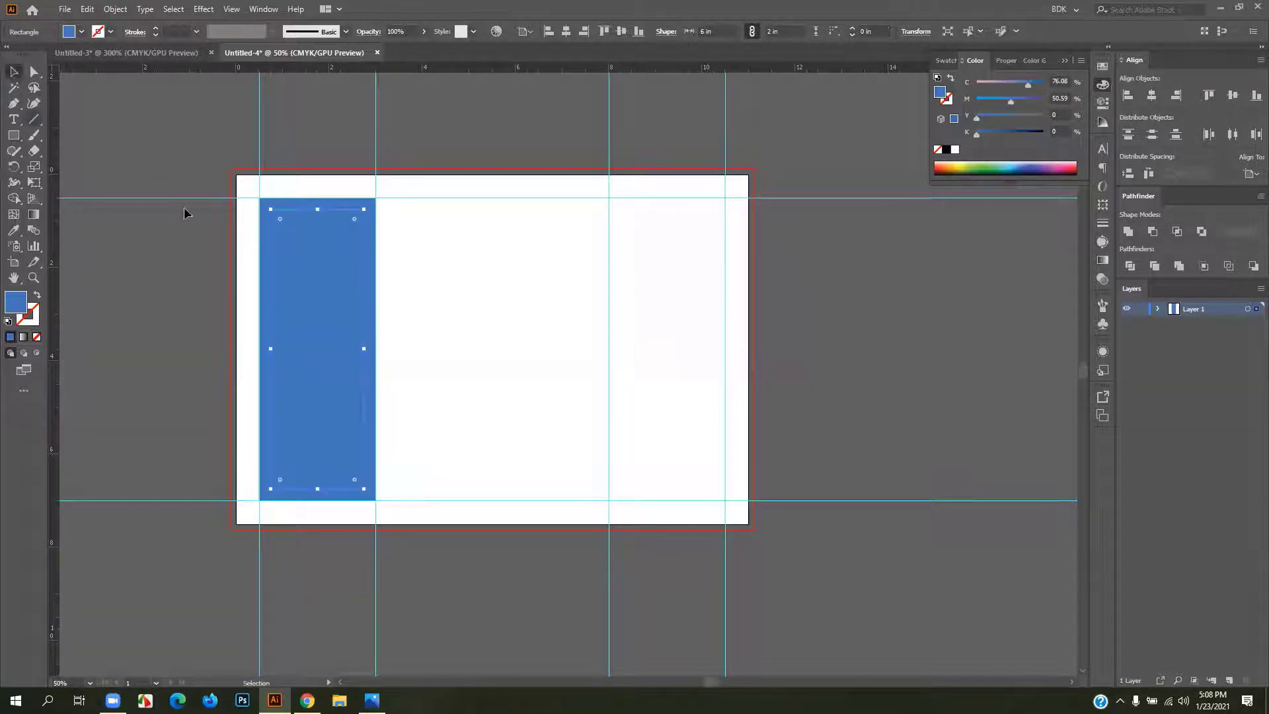
- Convert the 2 by 6 in inner rectangle into guides and delete the blue panel rectangle
right_click(363, 291)
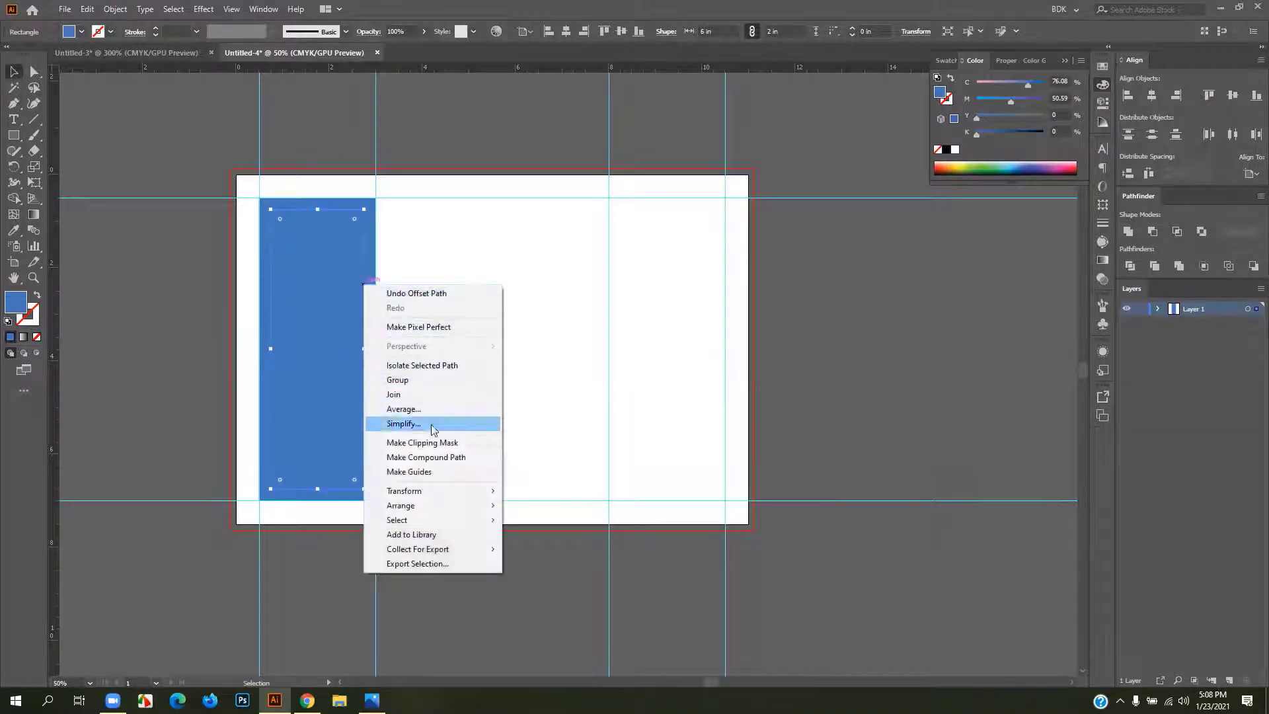
click(425, 471)
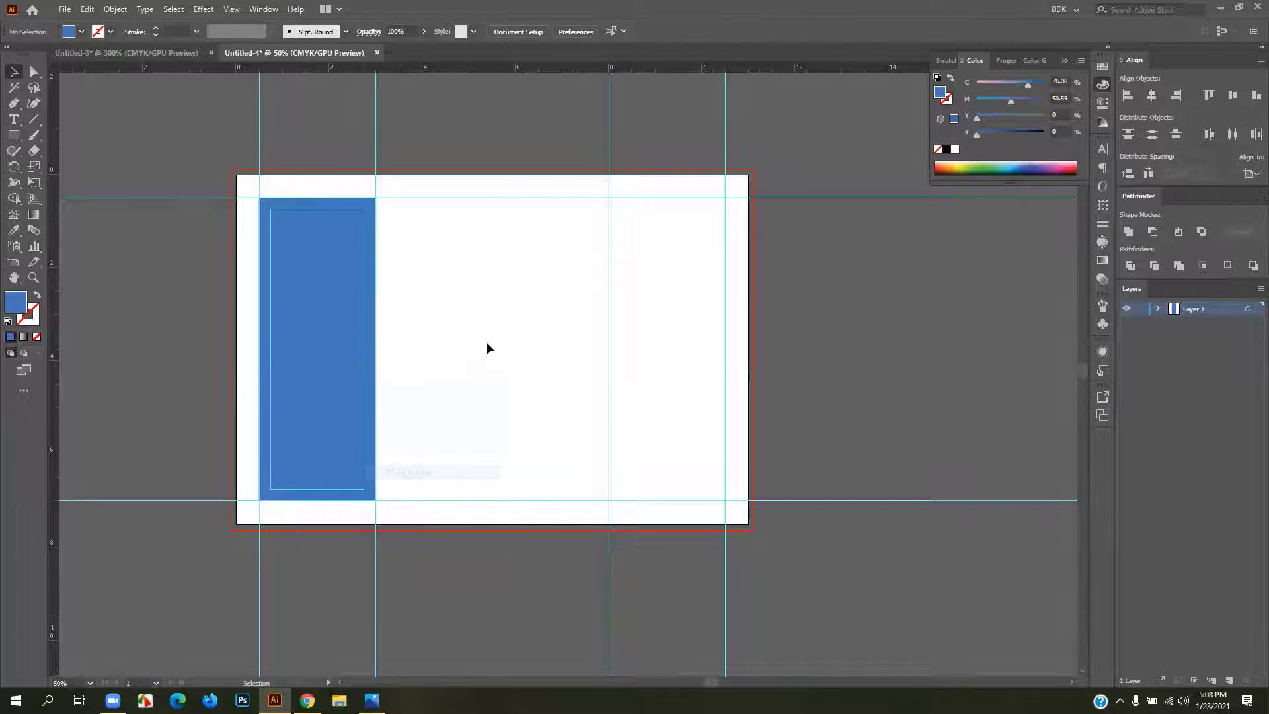
drag(332, 374, 694, 380)
key(Delete)
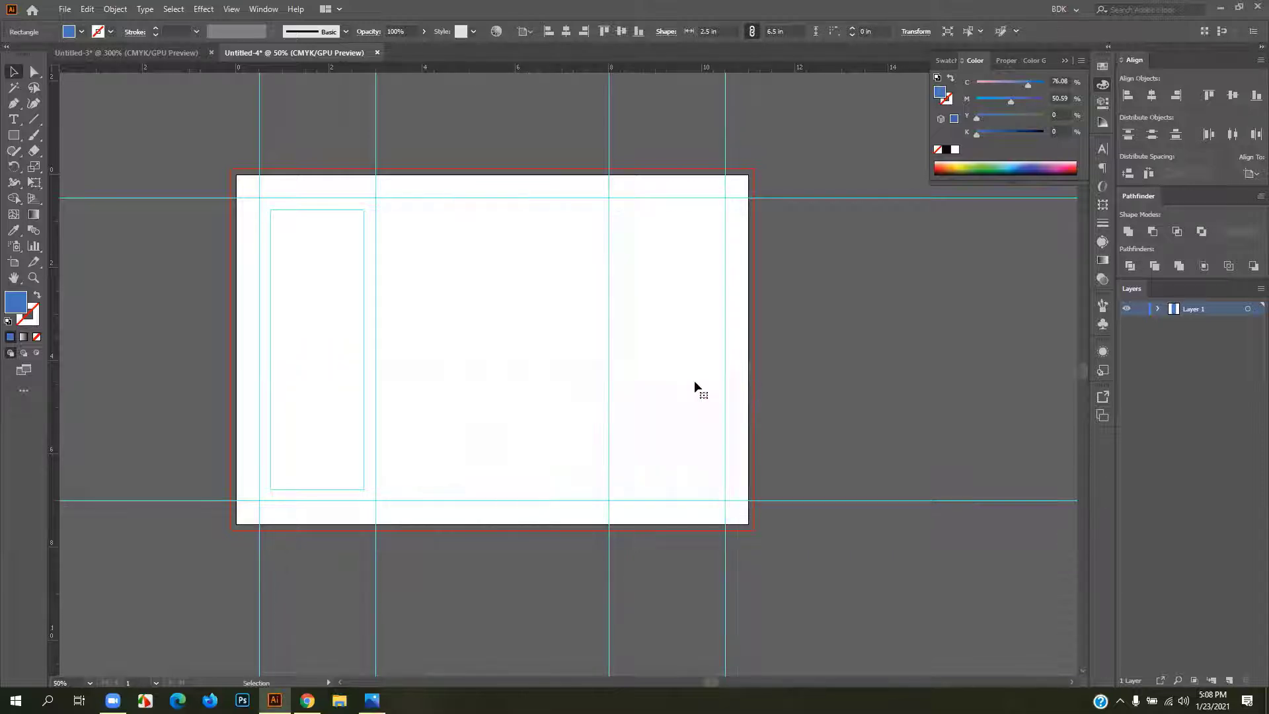
- Unlock the guides, duplicate the left panel's inset guide rectangle into the right panel, and lock the guides again
right_click(364, 354)
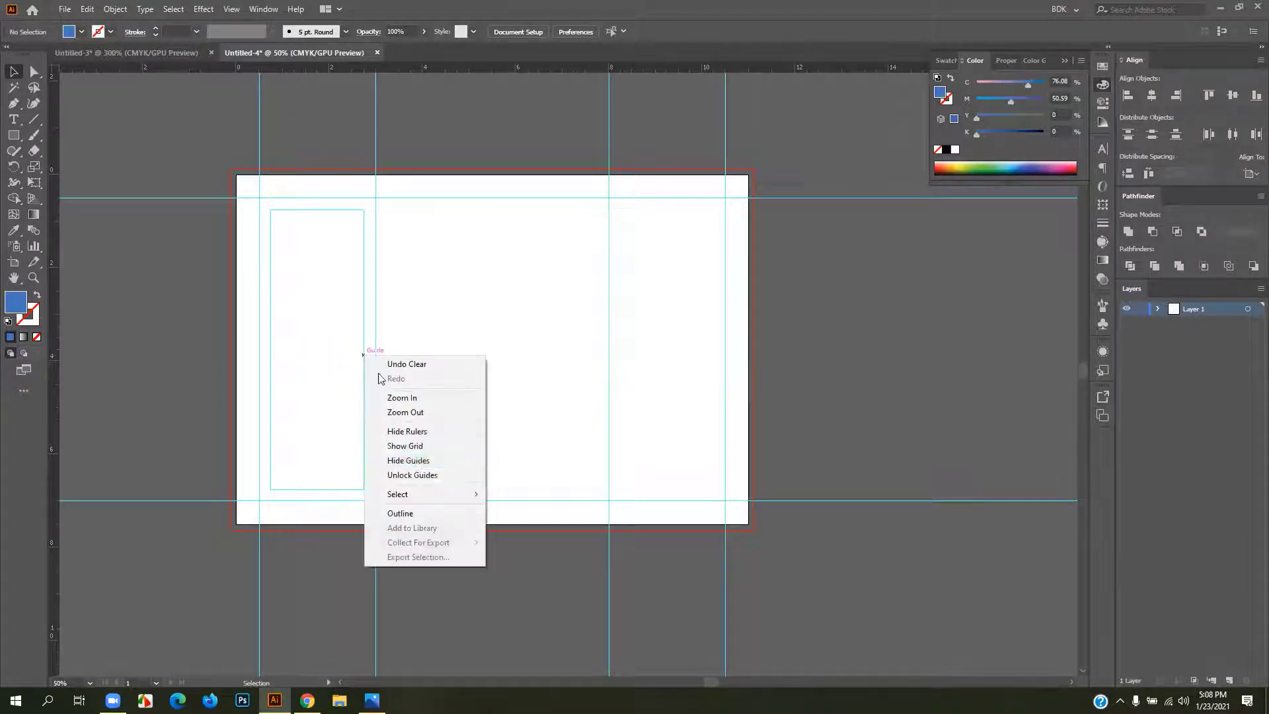
click(416, 475)
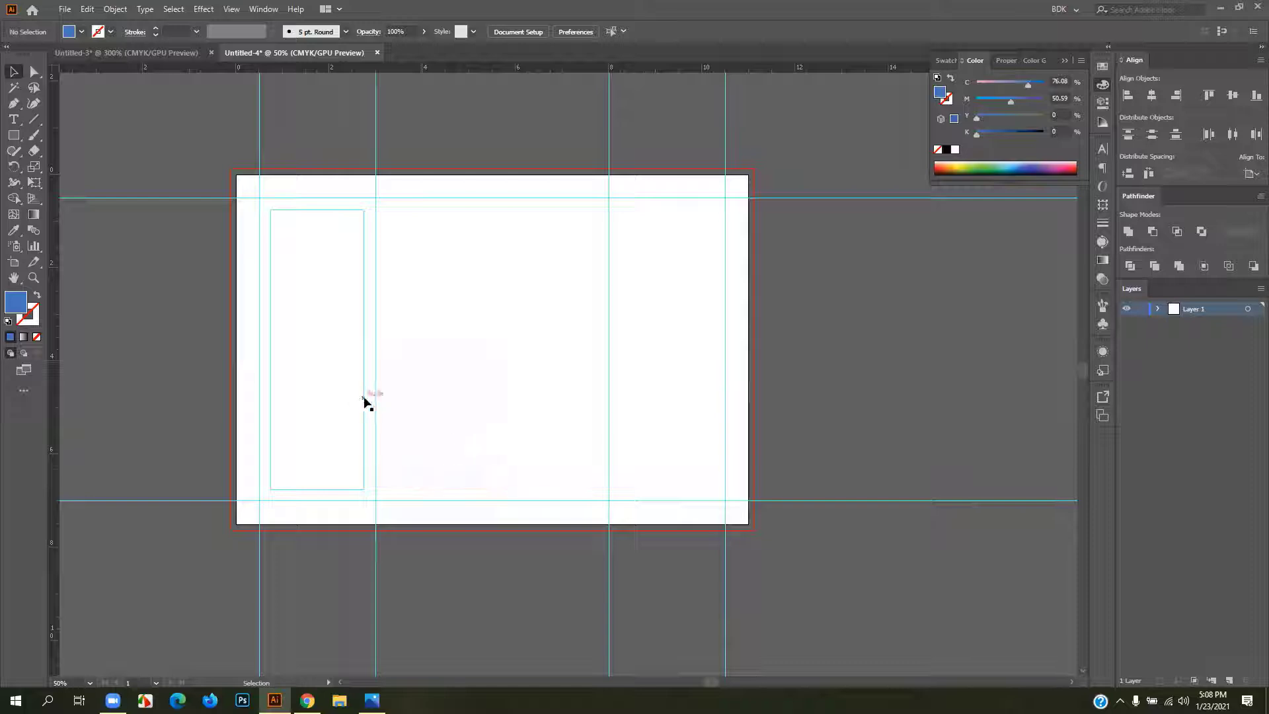
drag(417, 401, 714, 394)
click(681, 424)
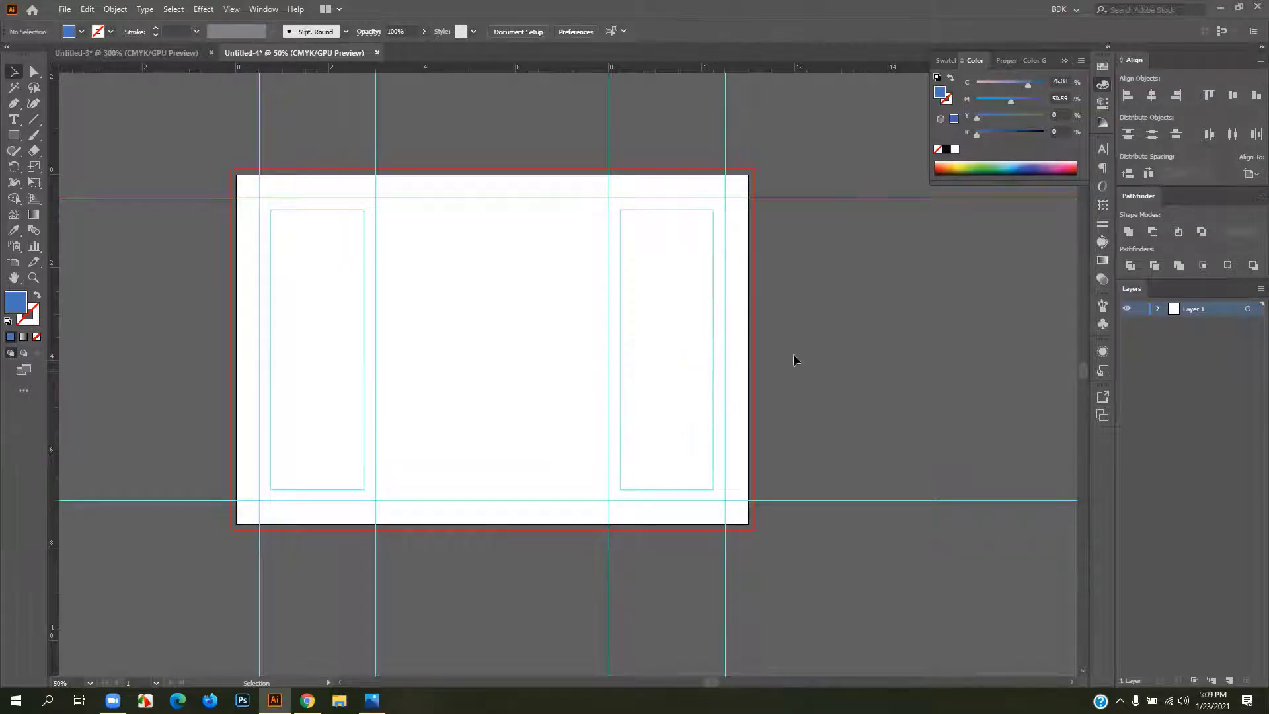
key(ctrl+a)
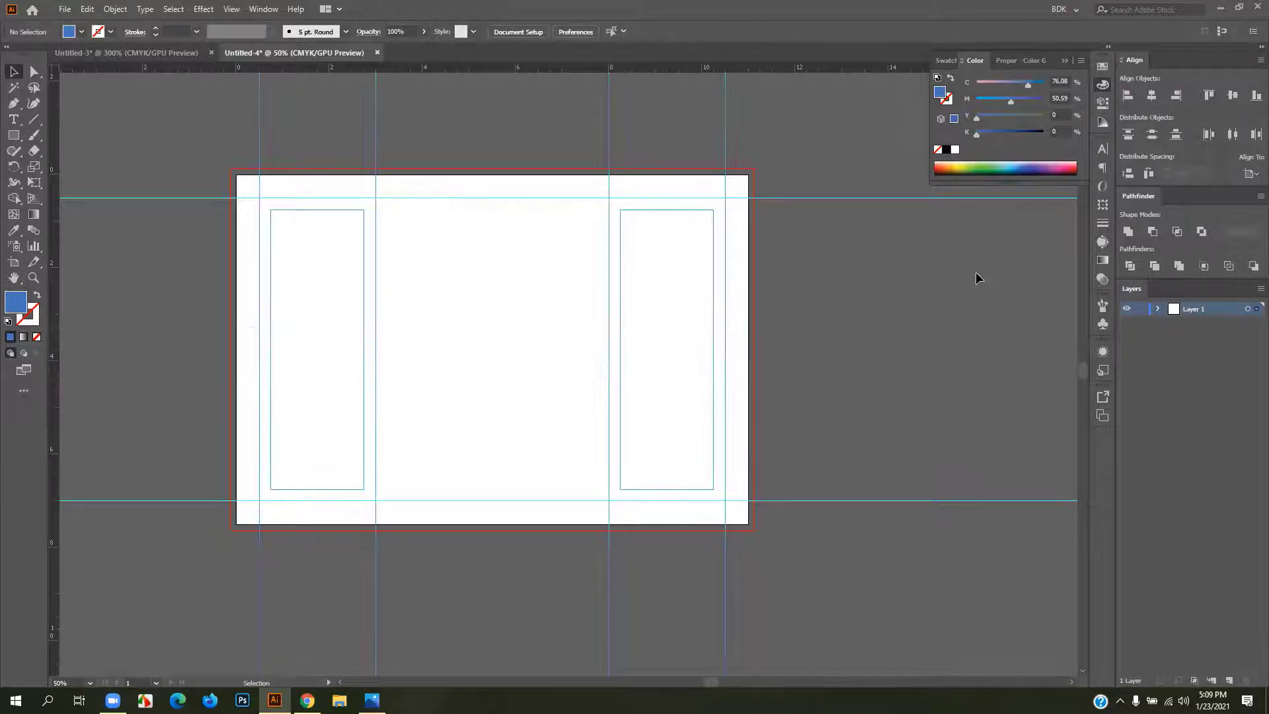
click(778, 390)
right_click(724, 449)
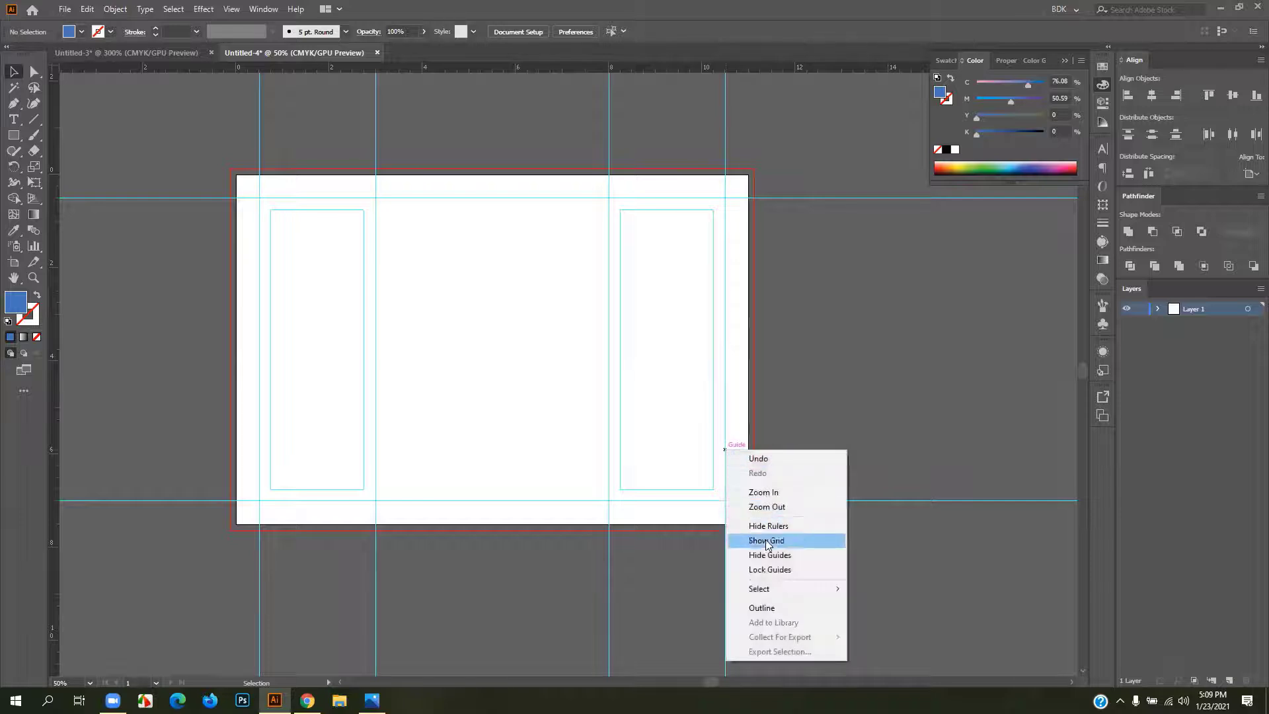
click(768, 570)
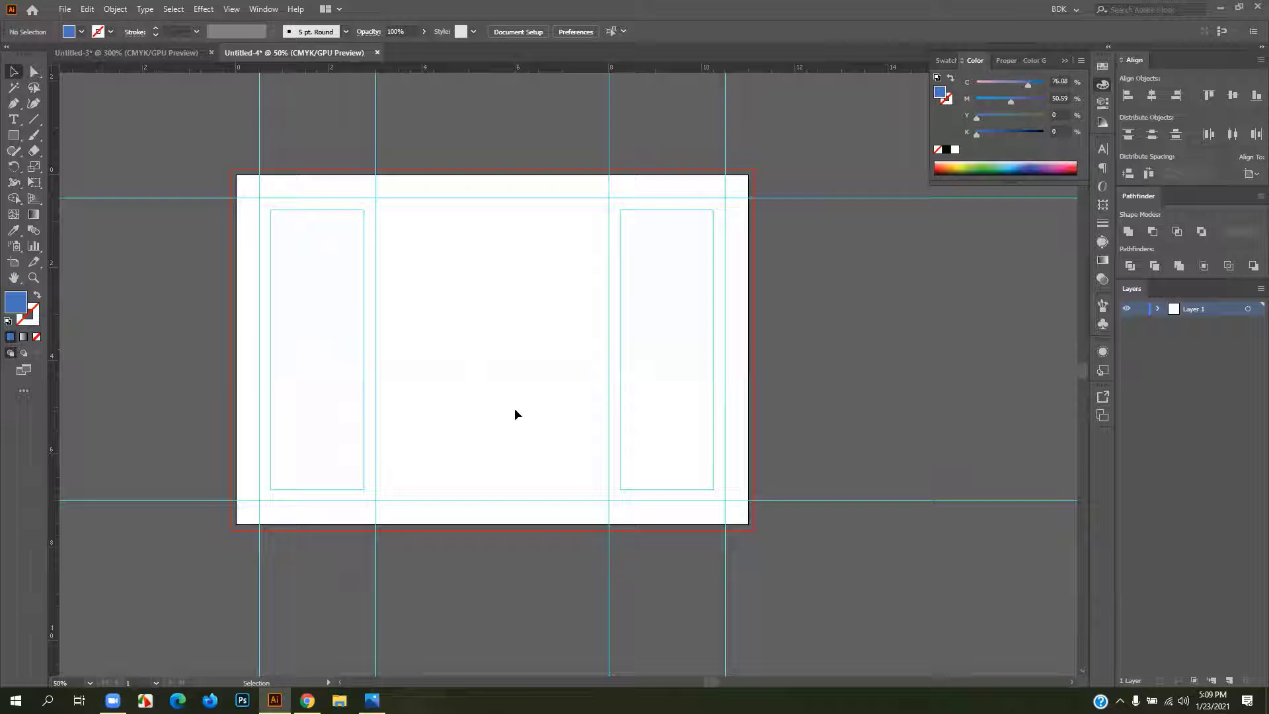
- Draw an 11 by 7.5 in blue-filled rectangle covering the whole artboard
scroll(449, 327, down, 3)
scroll(439, 326, up, 4)
scroll(440, 326, down, 2)
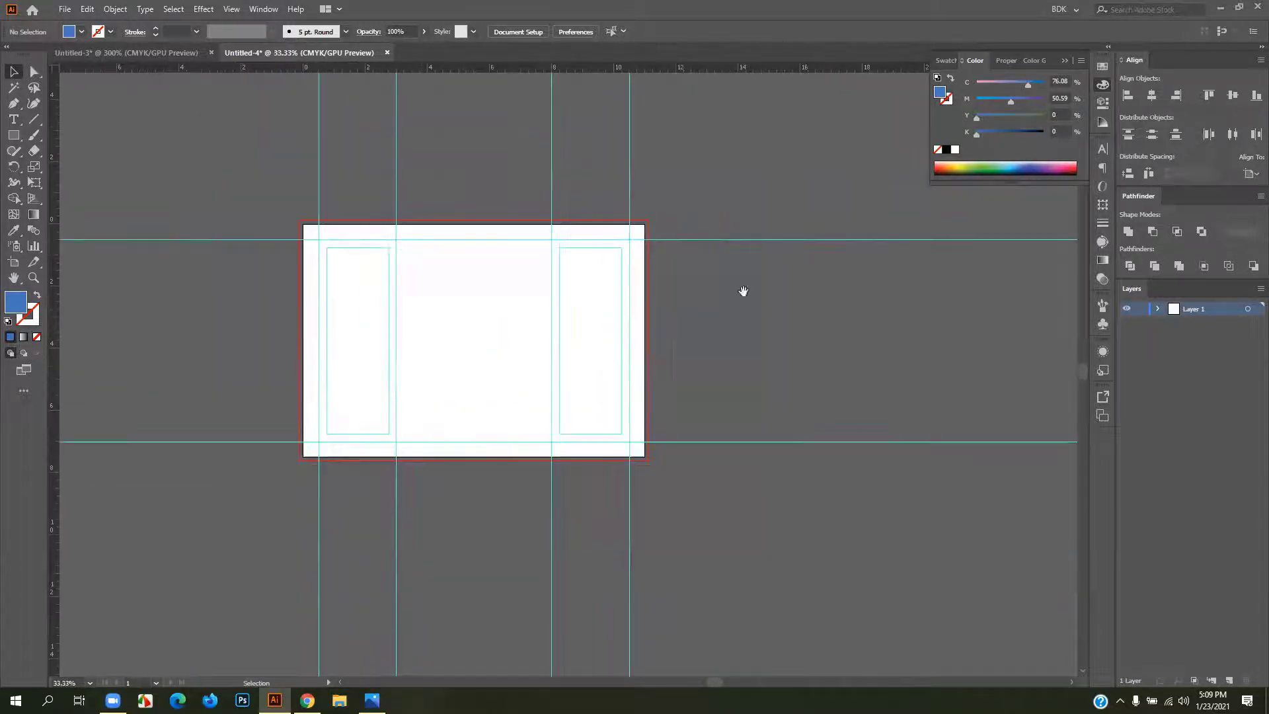
drag(751, 294, 609, 239)
scroll(251, 285, up, 2)
scroll(246, 279, down, 2)
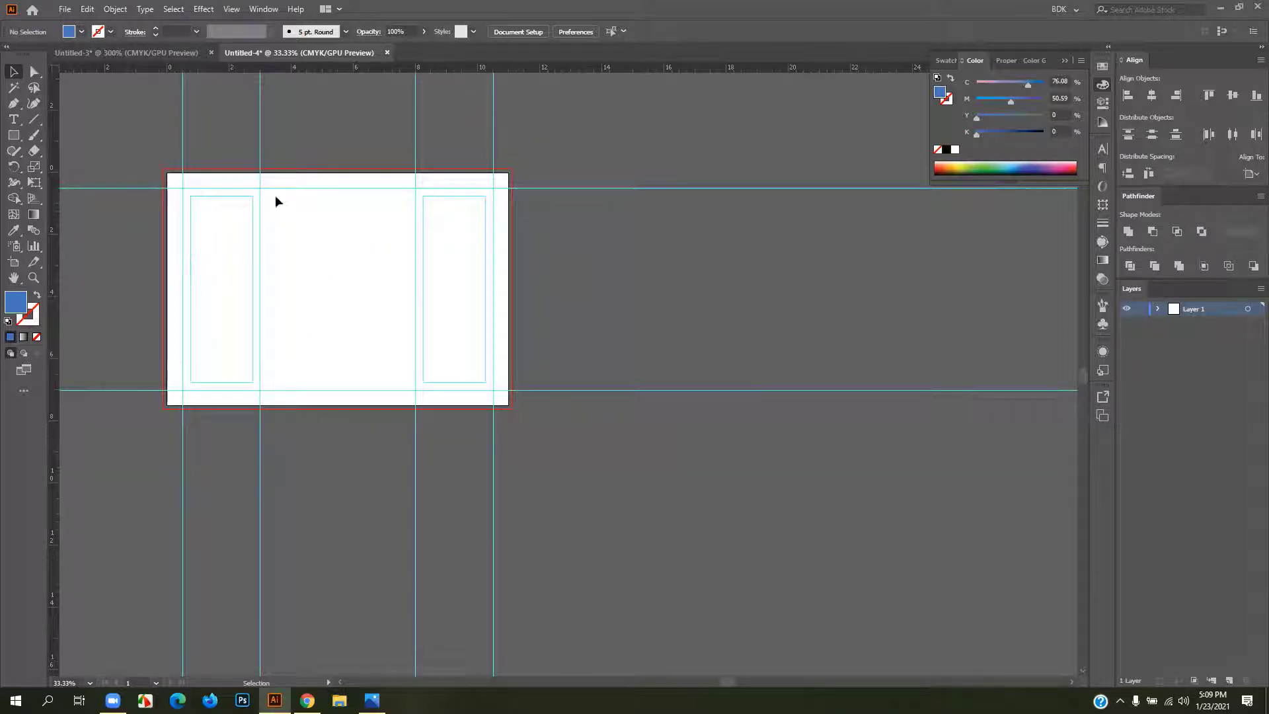
key(m)
scroll(314, 249, up, 1)
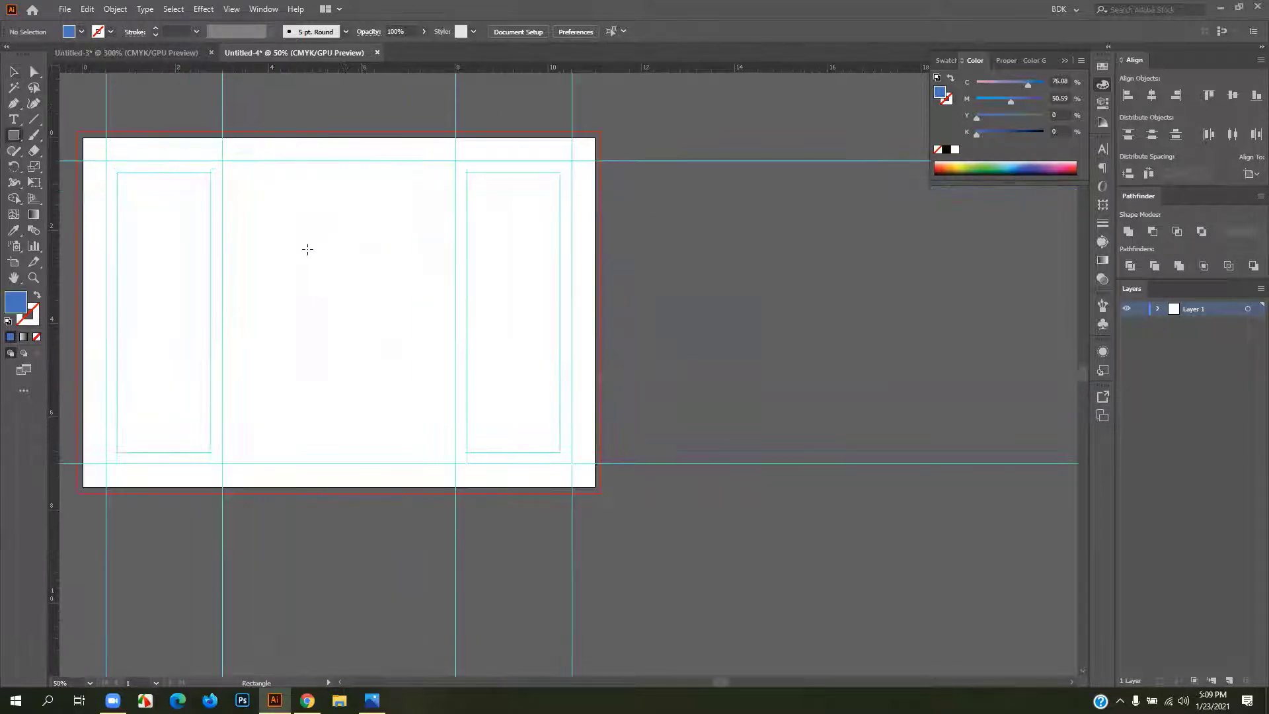
drag(314, 249, 370, 220)
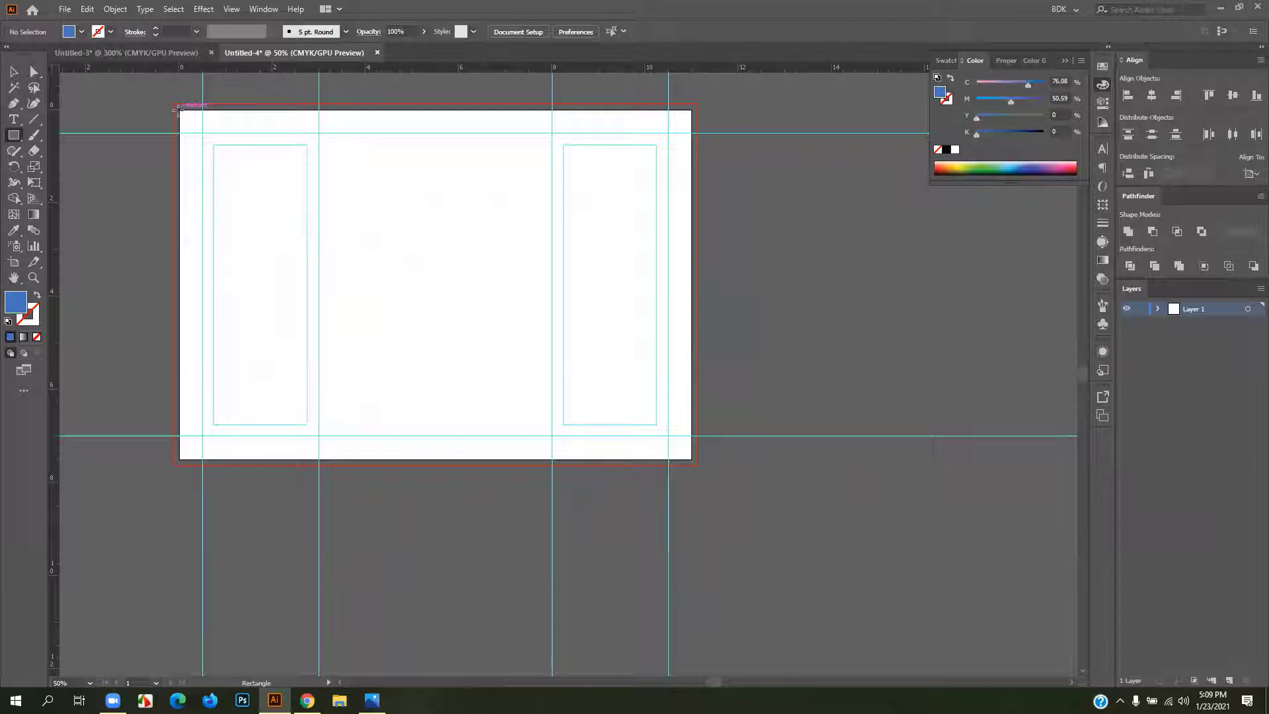
mouse_move(179, 109)
mouse_down()
mouse_move(689, 235)
mouse_move(692, 458)
mouse_up()
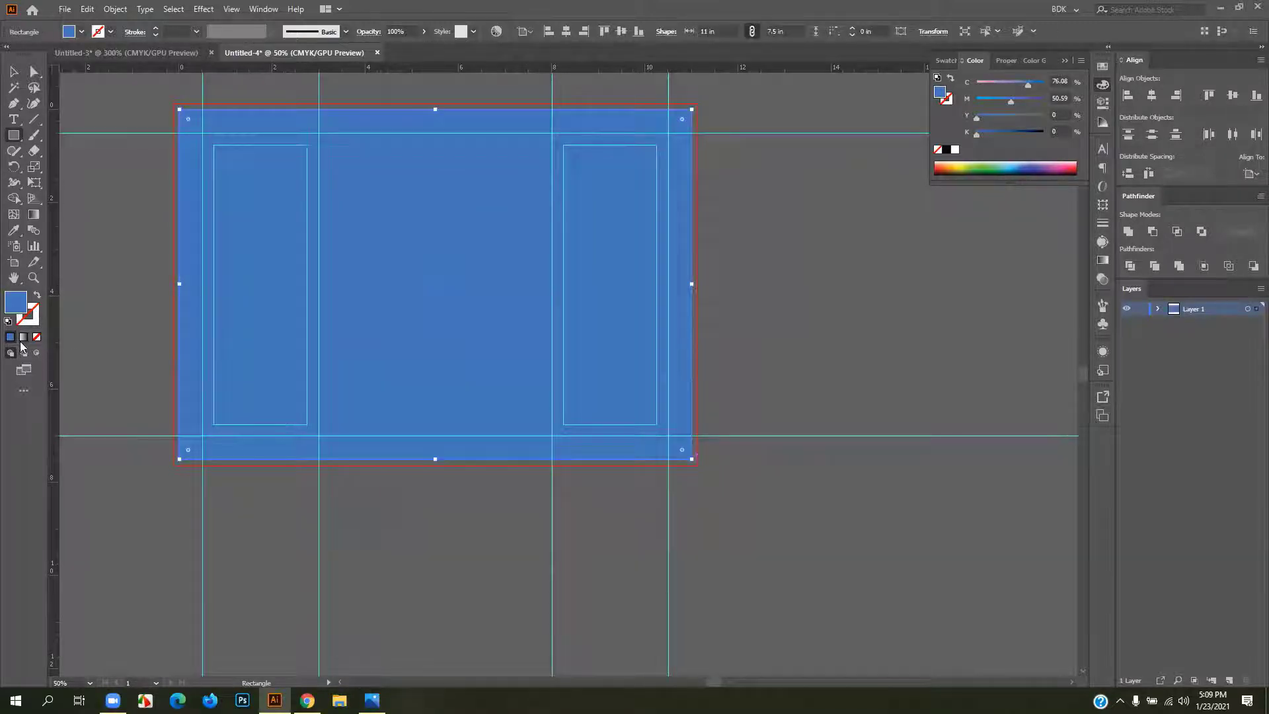
- Fill the artboard-sized rectangle with a linear gradient running from red at the start stop to yellow at the end stop
click(23, 337)
double_click(937, 267)
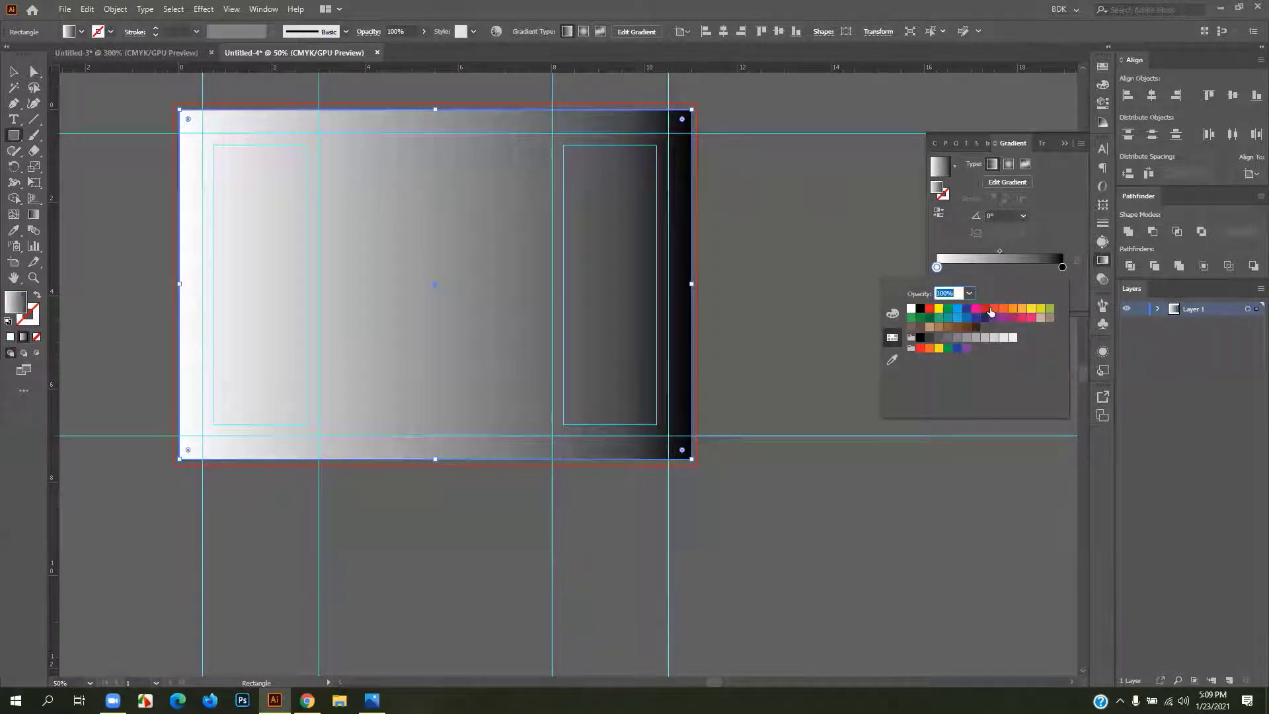
click(988, 313)
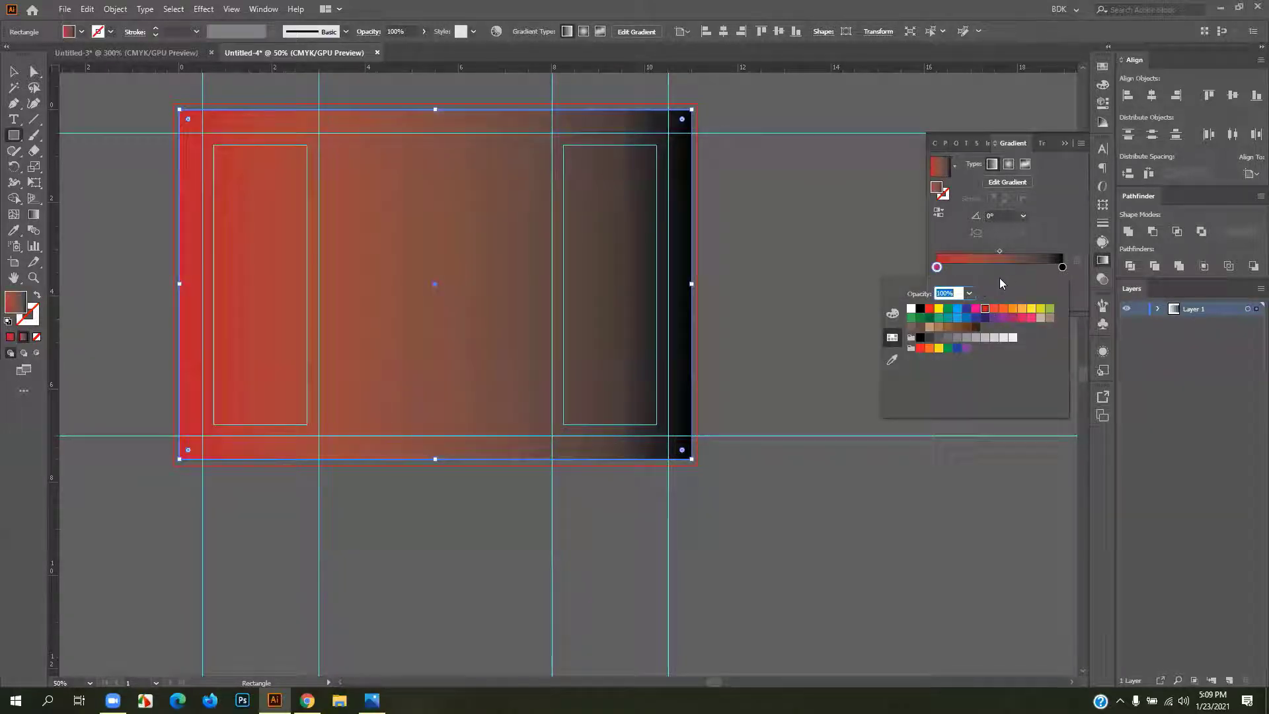
double_click(1062, 268)
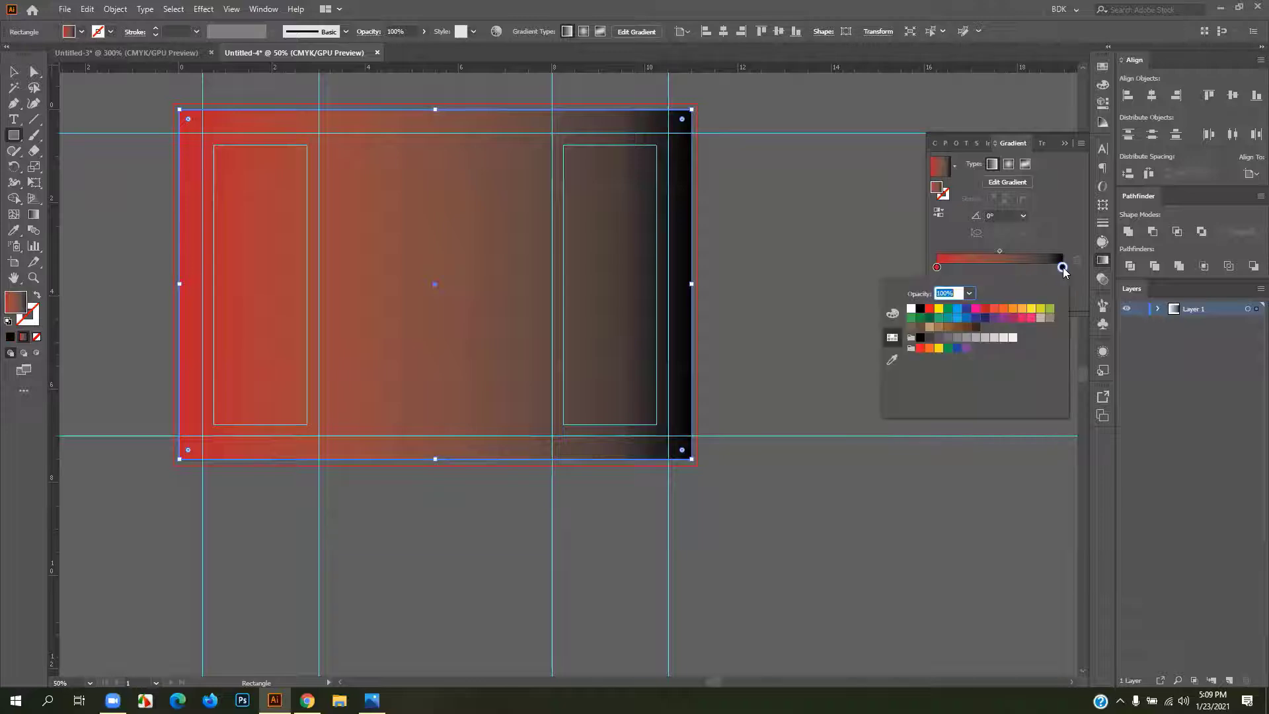
click(1028, 309)
click(1022, 309)
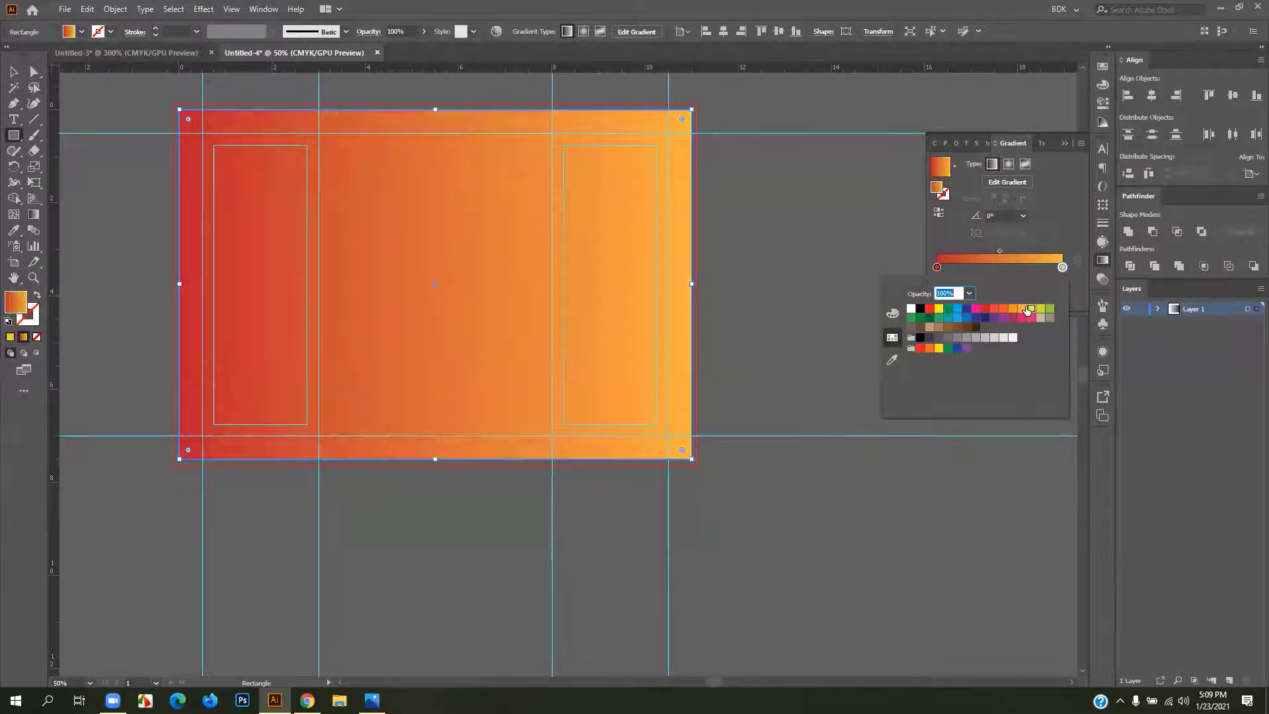
click(1029, 309)
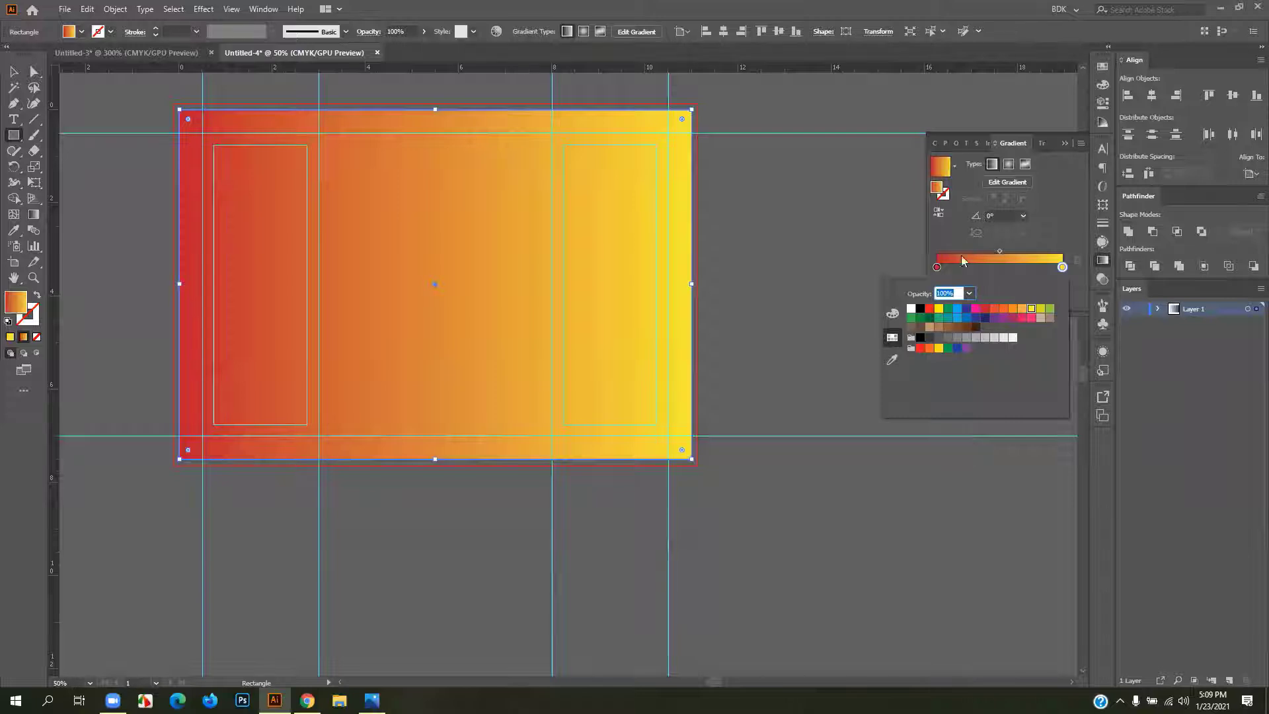
key(Escape)
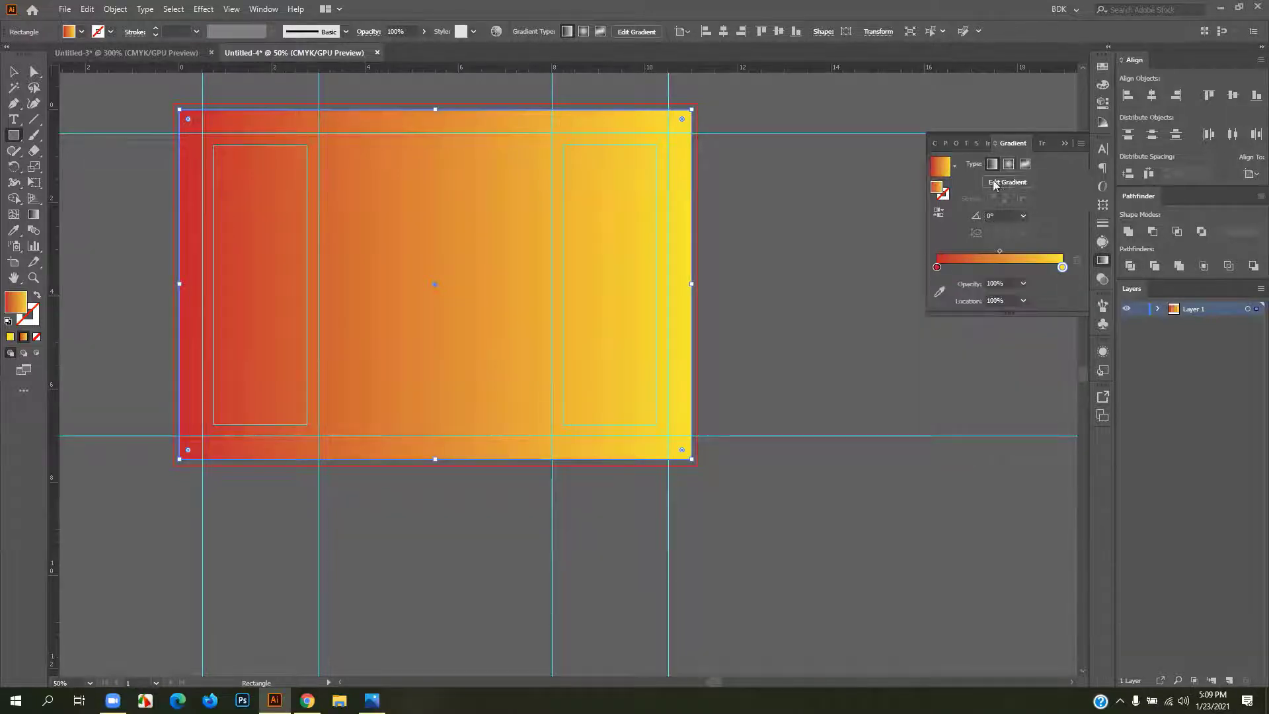
- Change the gradient to radial and redraw it vertically, with the red centre below the artboard and the yellow end inside its upper part
click(1009, 164)
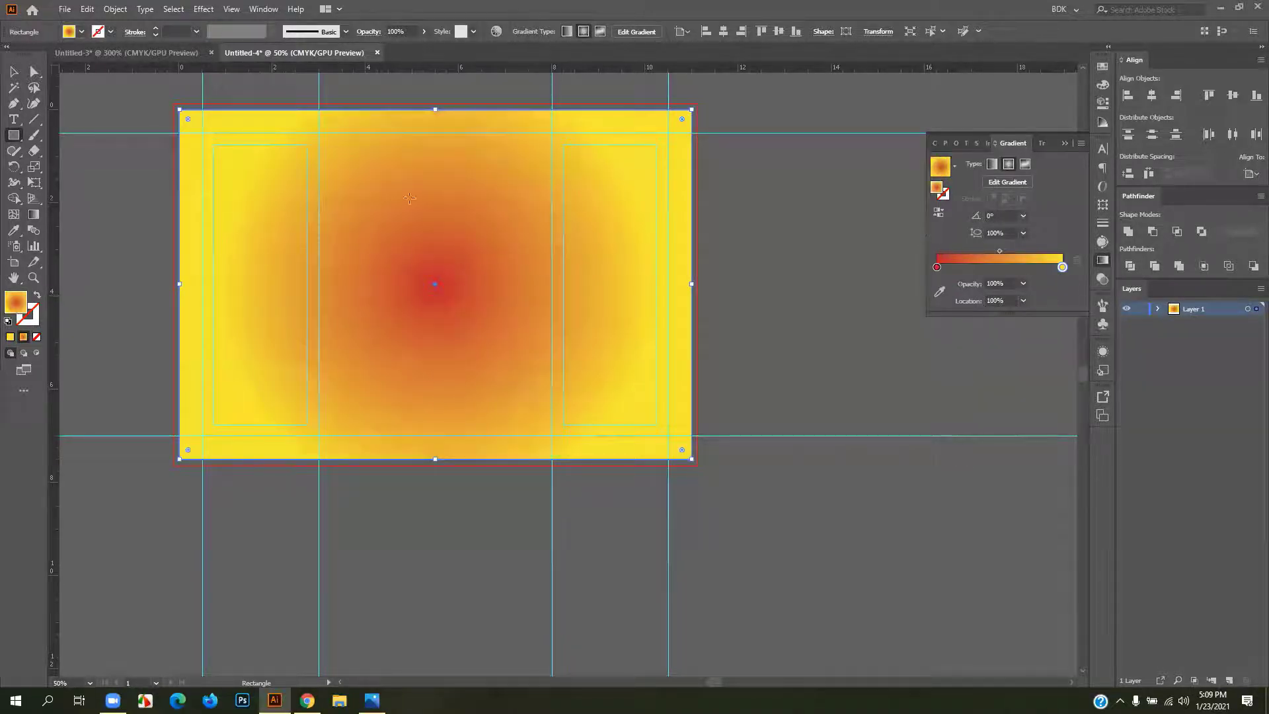
scroll(410, 198, down, 2)
drag(444, 217, 393, 286)
click(33, 216)
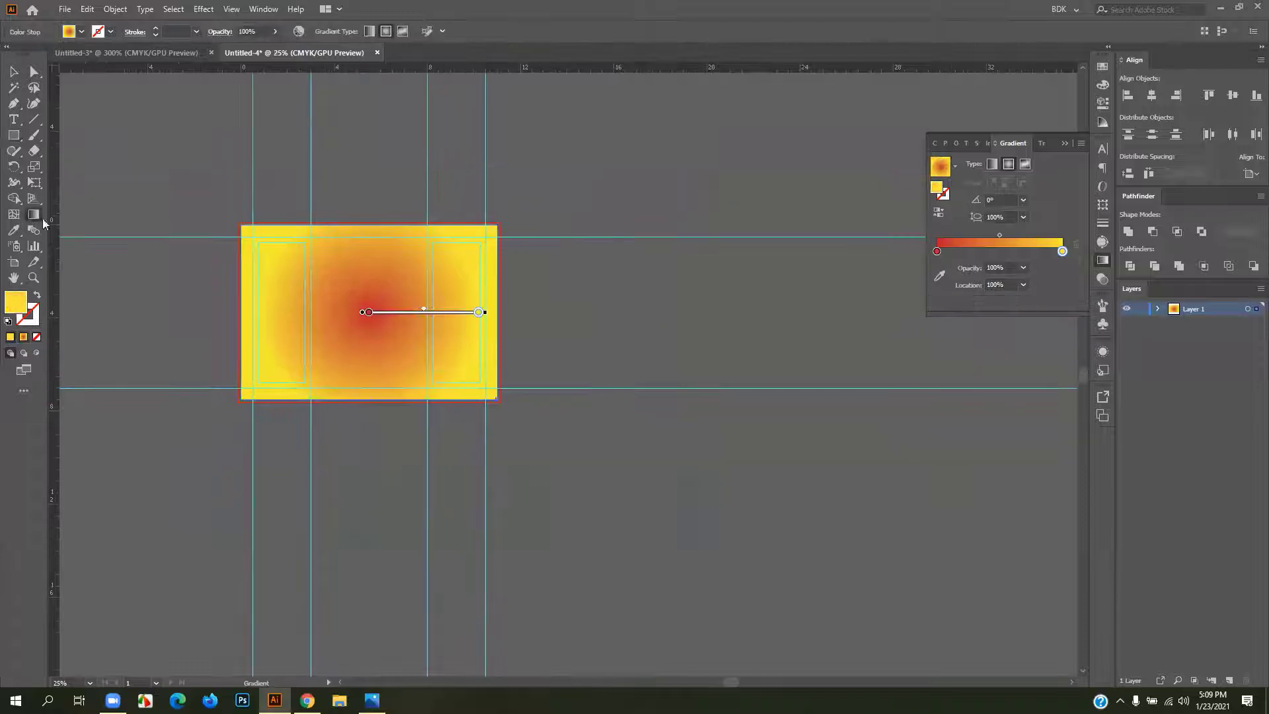
drag(336, 501, 391, 292)
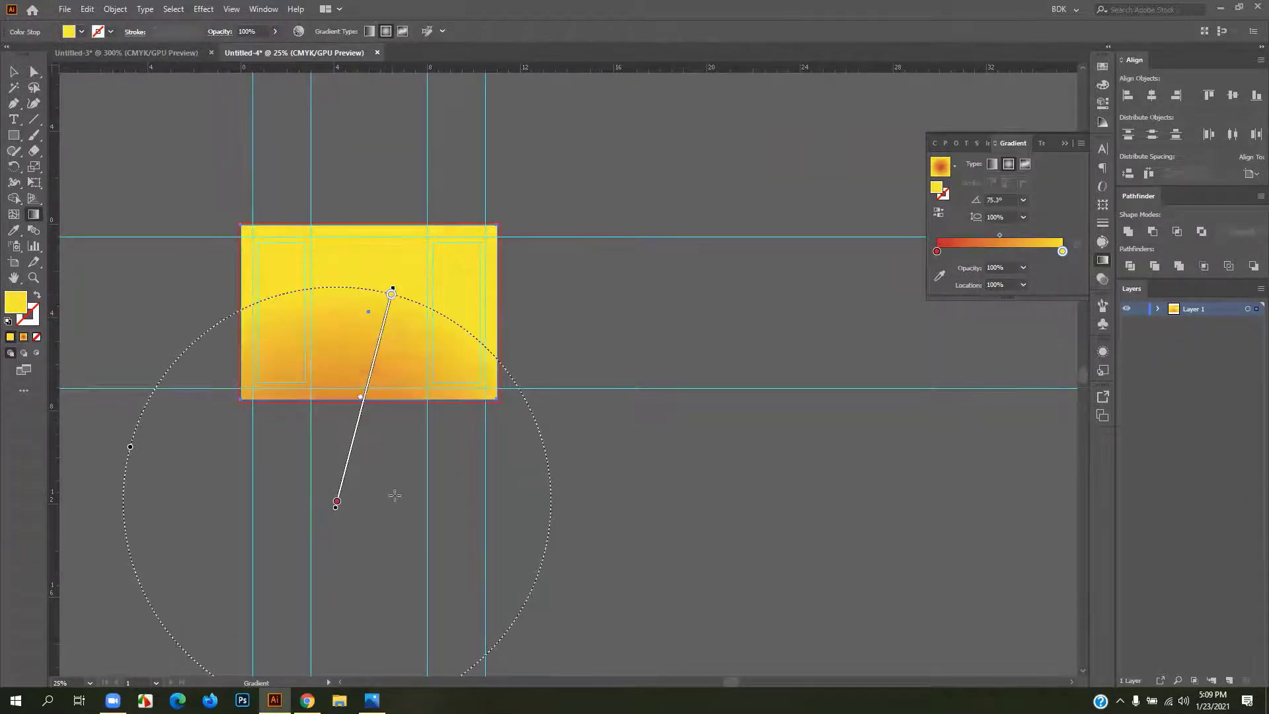
drag(399, 536, 395, 259)
drag(369, 537, 382, 183)
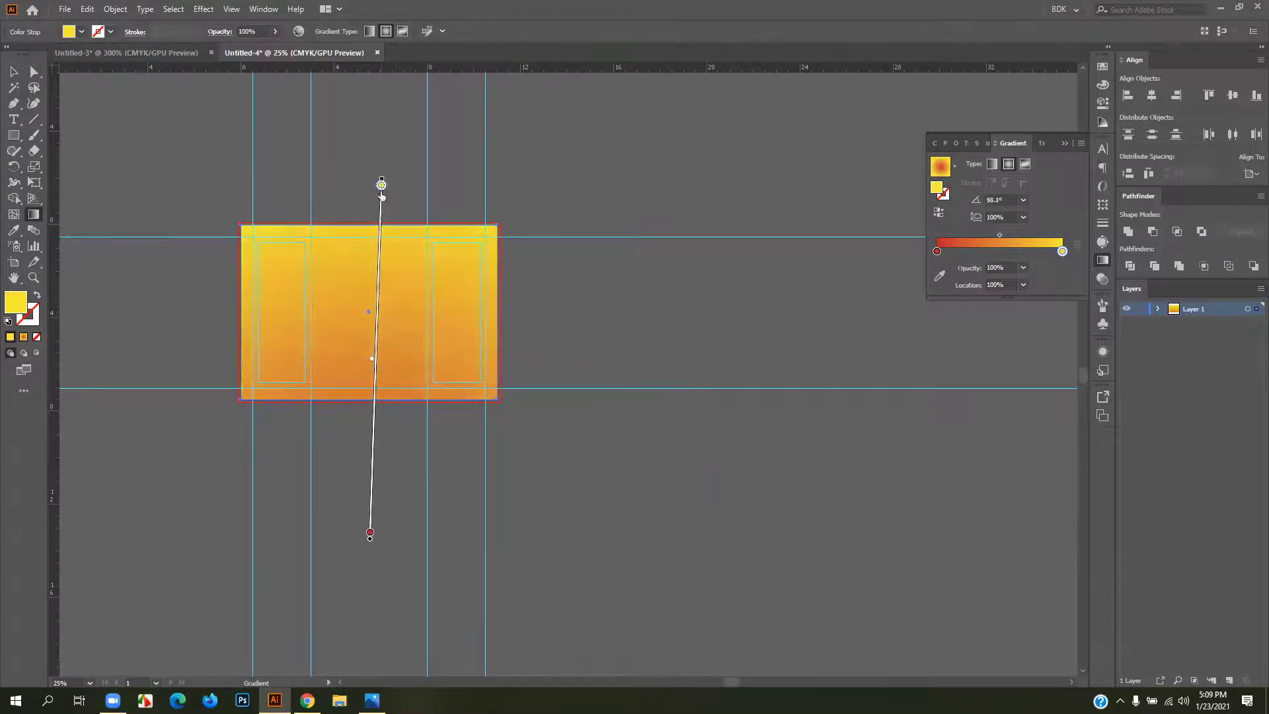
mouse_move(380, 527)
mouse_down()
mouse_move(366, 323)
mouse_move(379, 275)
mouse_up()
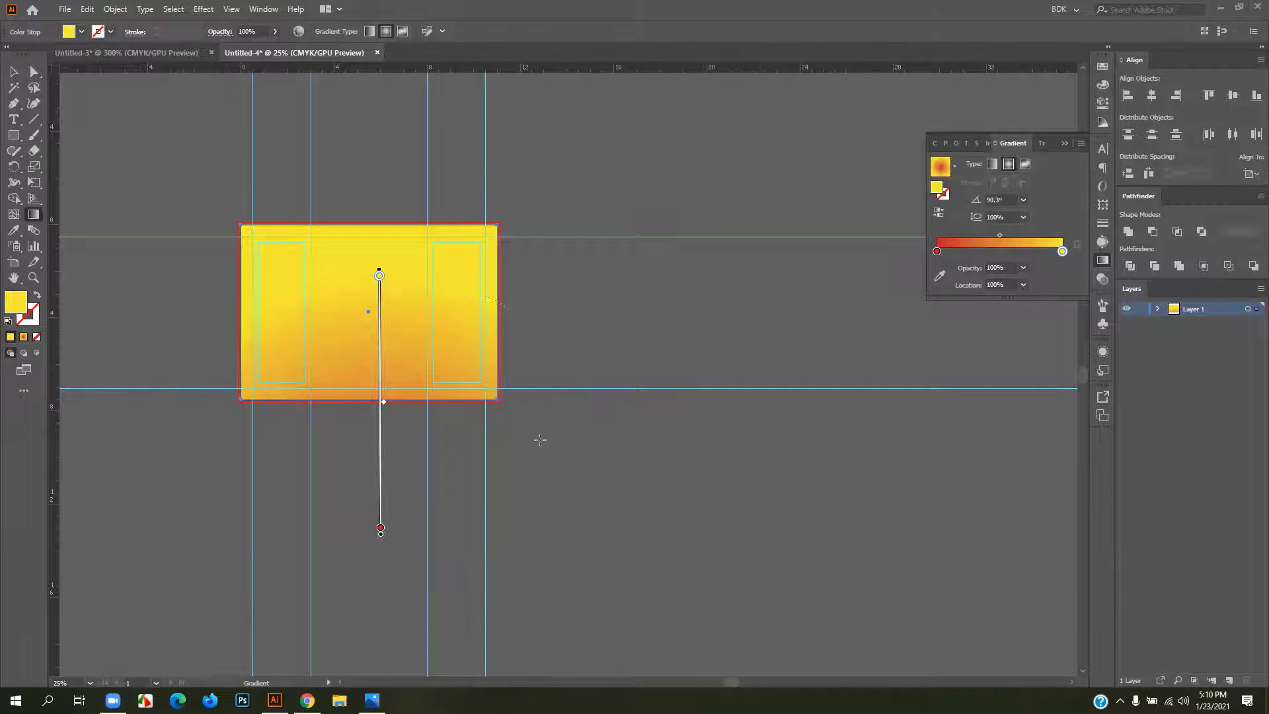
- Move the radial gradient's midpoint closer to its yellow end and deselect the background rectangle
key(v)
key(g)
click(378, 275)
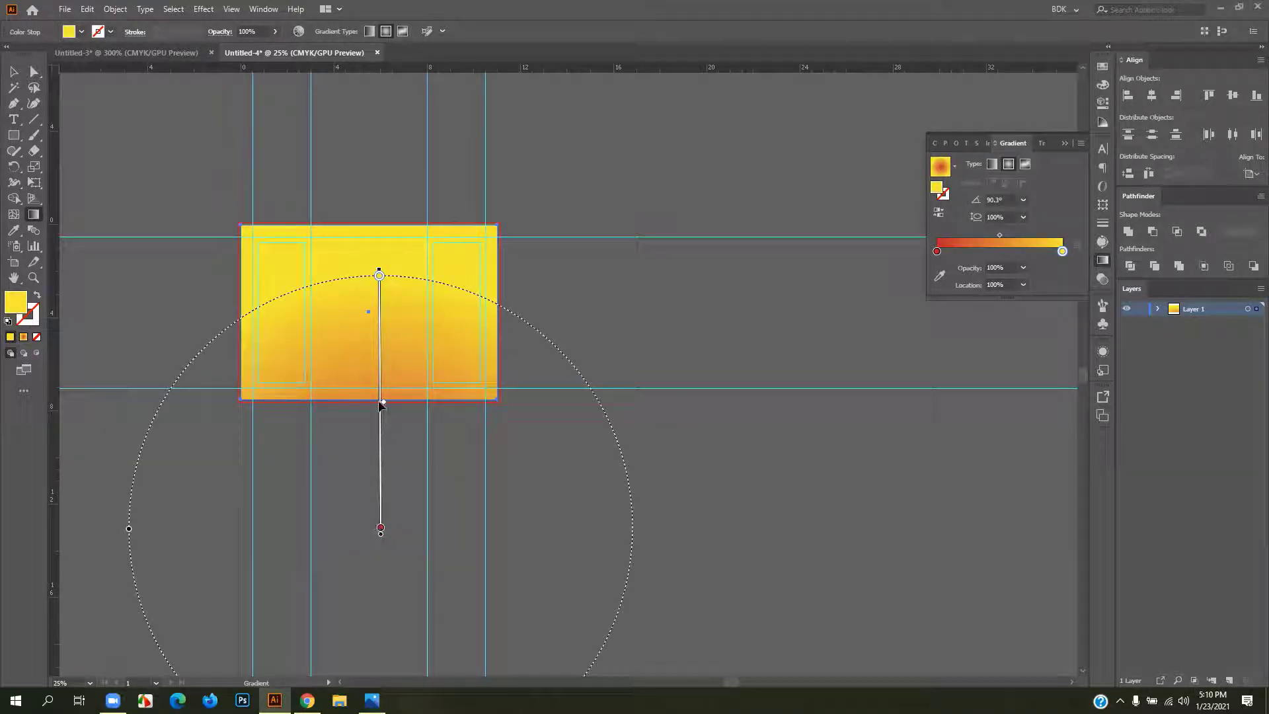
drag(383, 405, 382, 351)
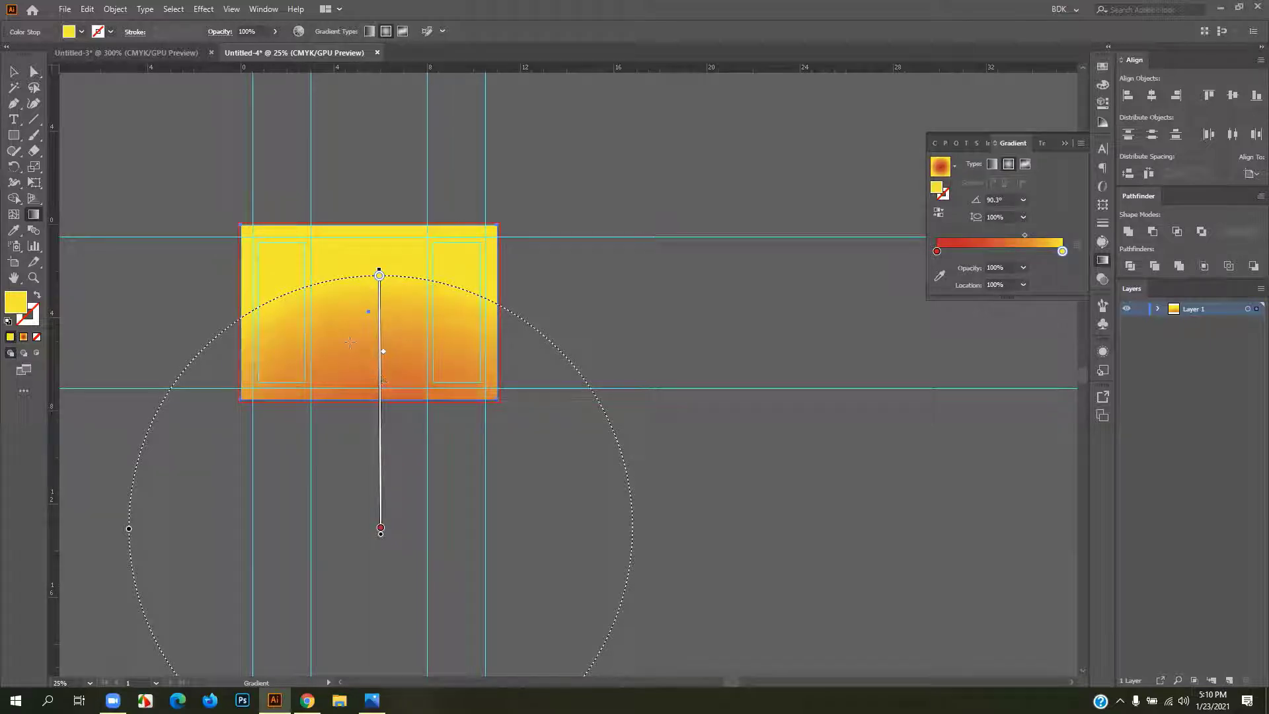
alt+scroll(385, 141, down, 1)
scroll(376, 125, up, 5)
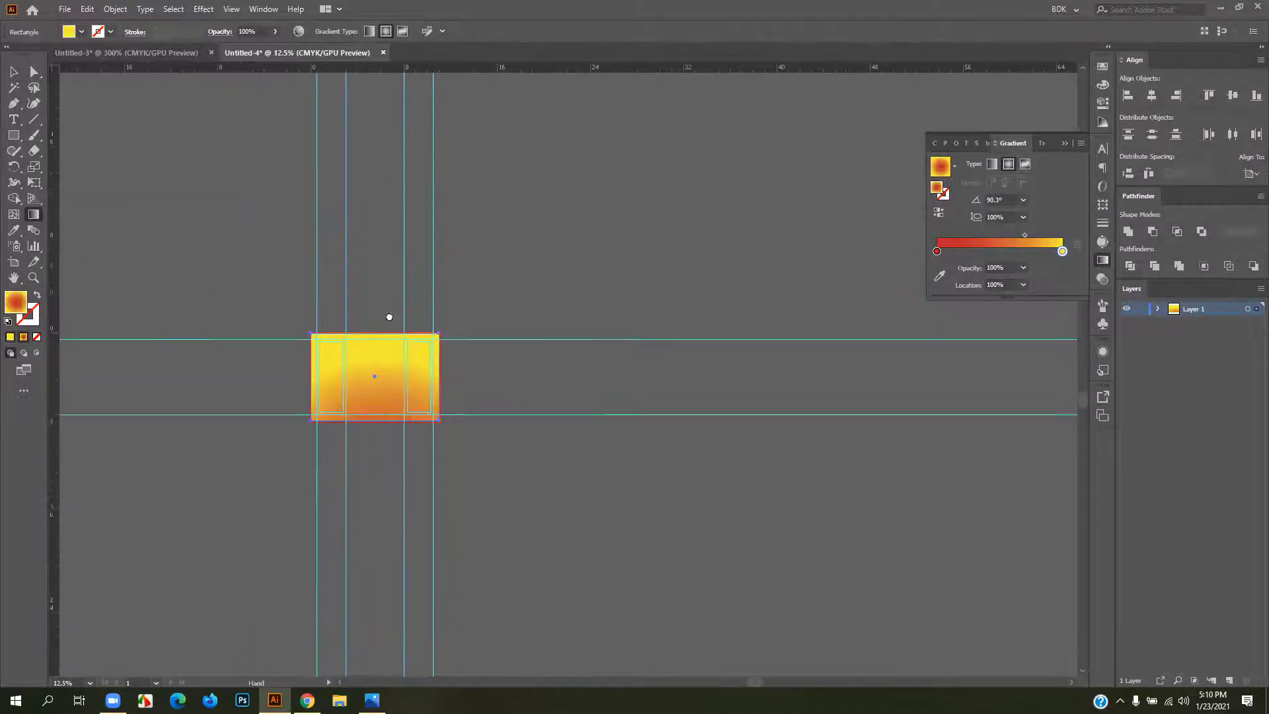
drag(368, 104, 381, 517)
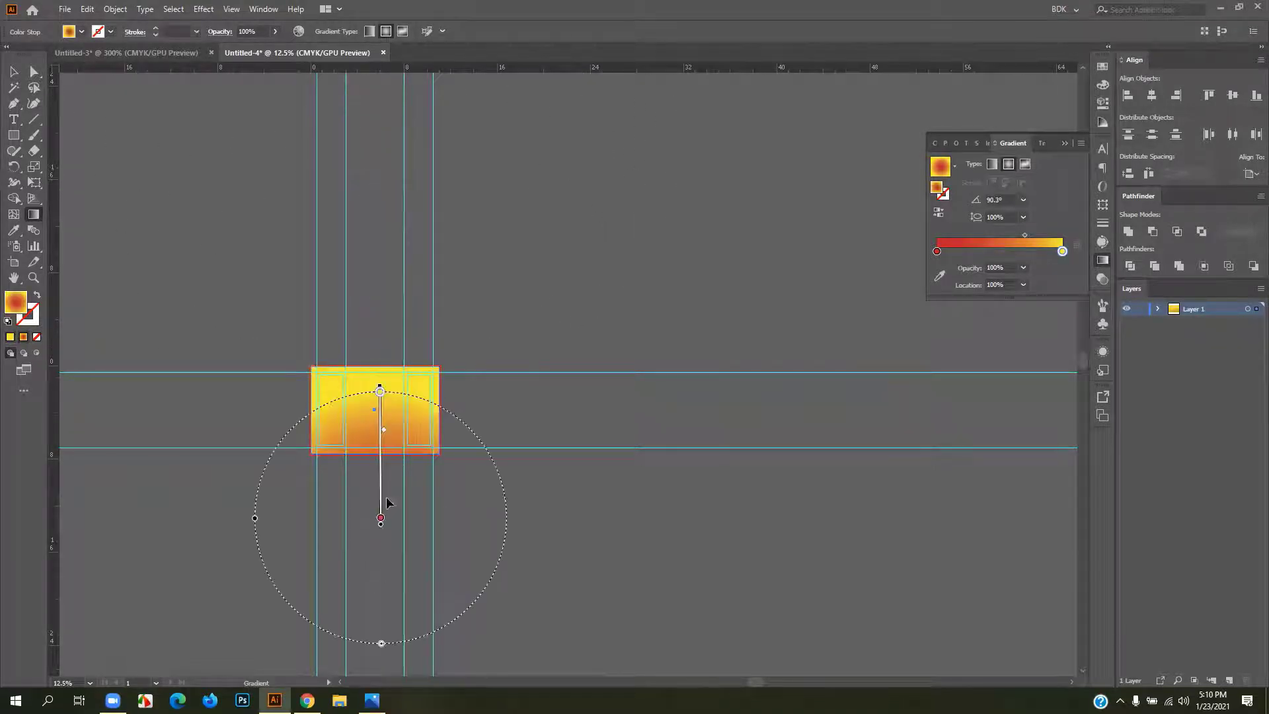
click(657, 282)
scroll(298, 345, up, 5)
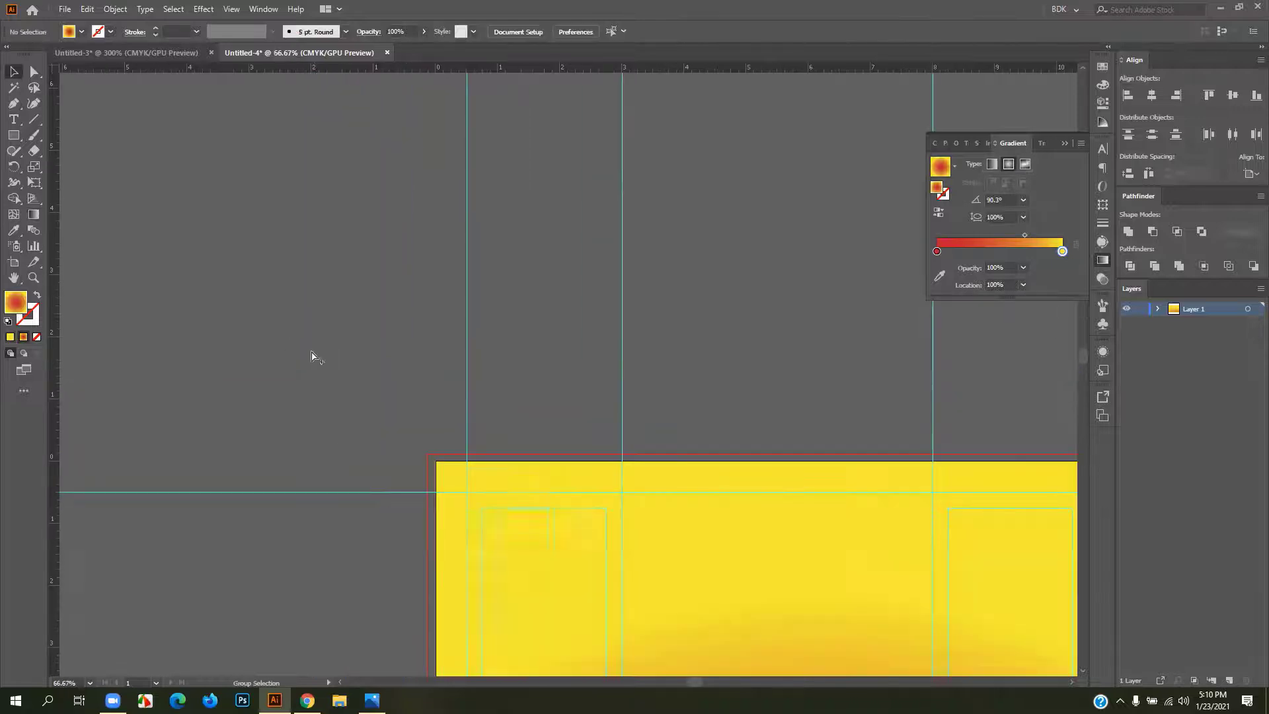
scroll(297, 346, down, 5)
scroll(454, 139, right, 2)
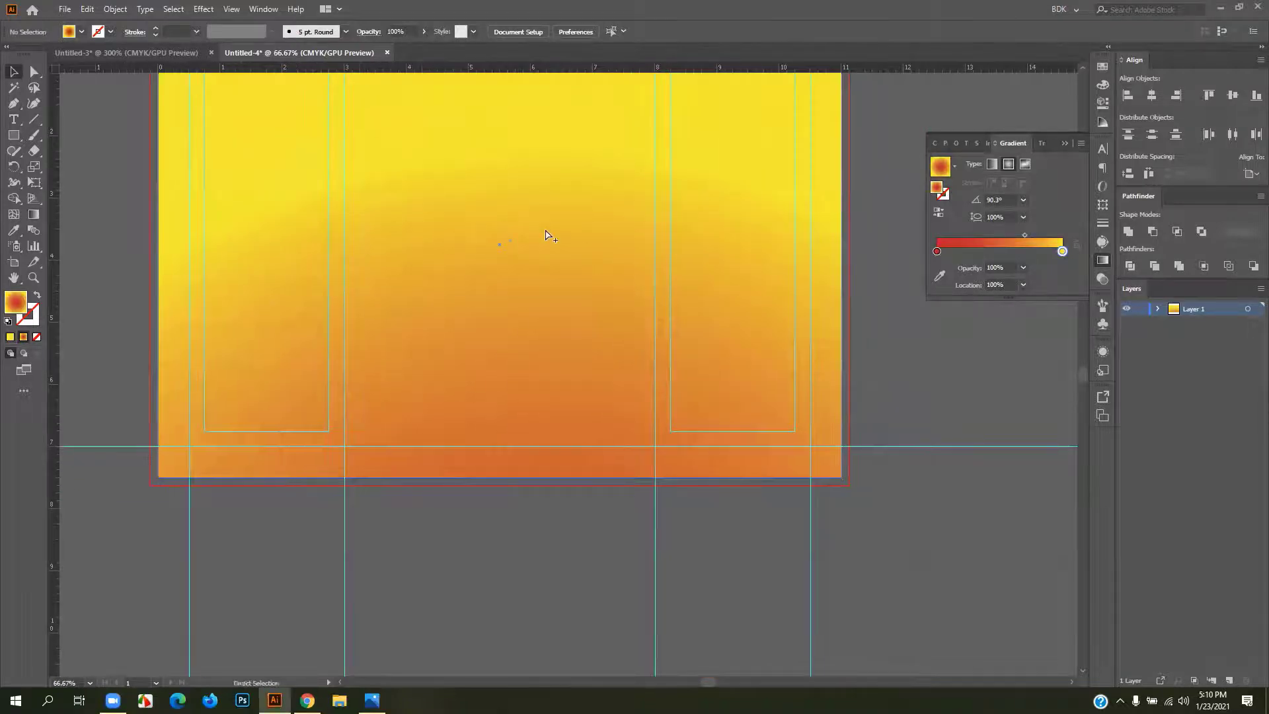
scroll(549, 235, down, 1)
scroll(533, 284, up, 2)
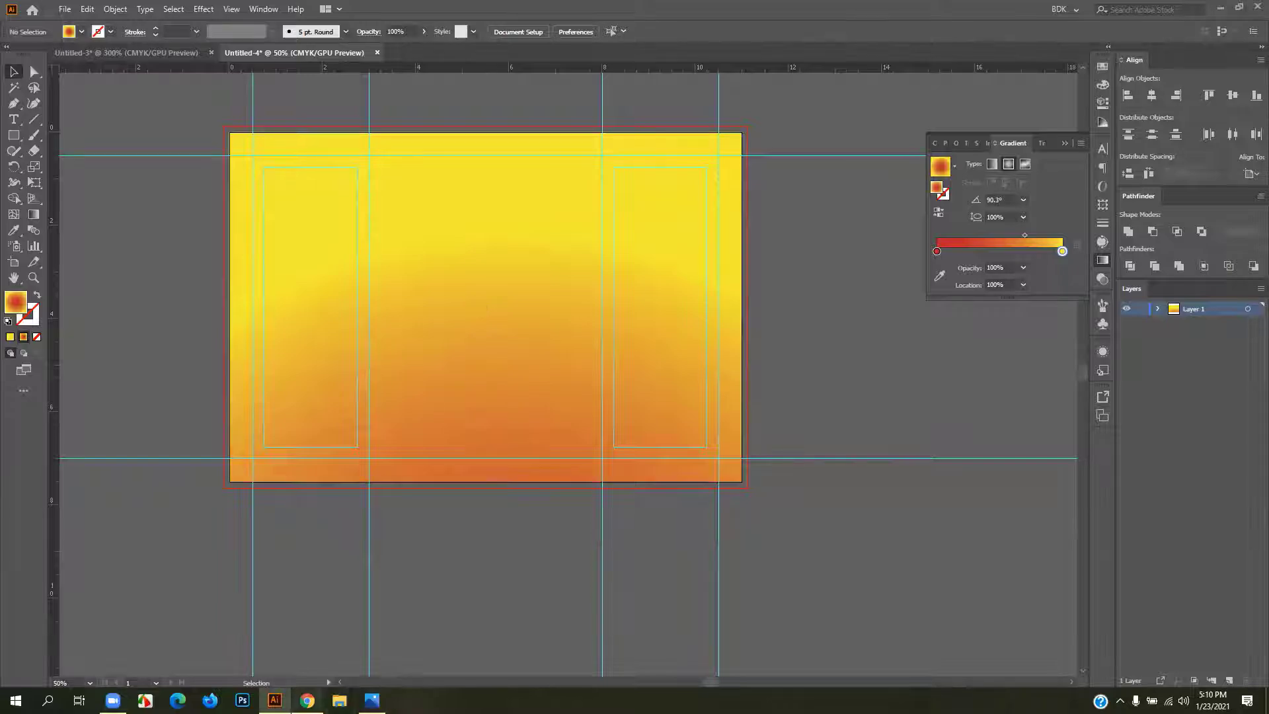
- Switch to Chrome and search Google Images for peanut in a new tab
click(307, 700)
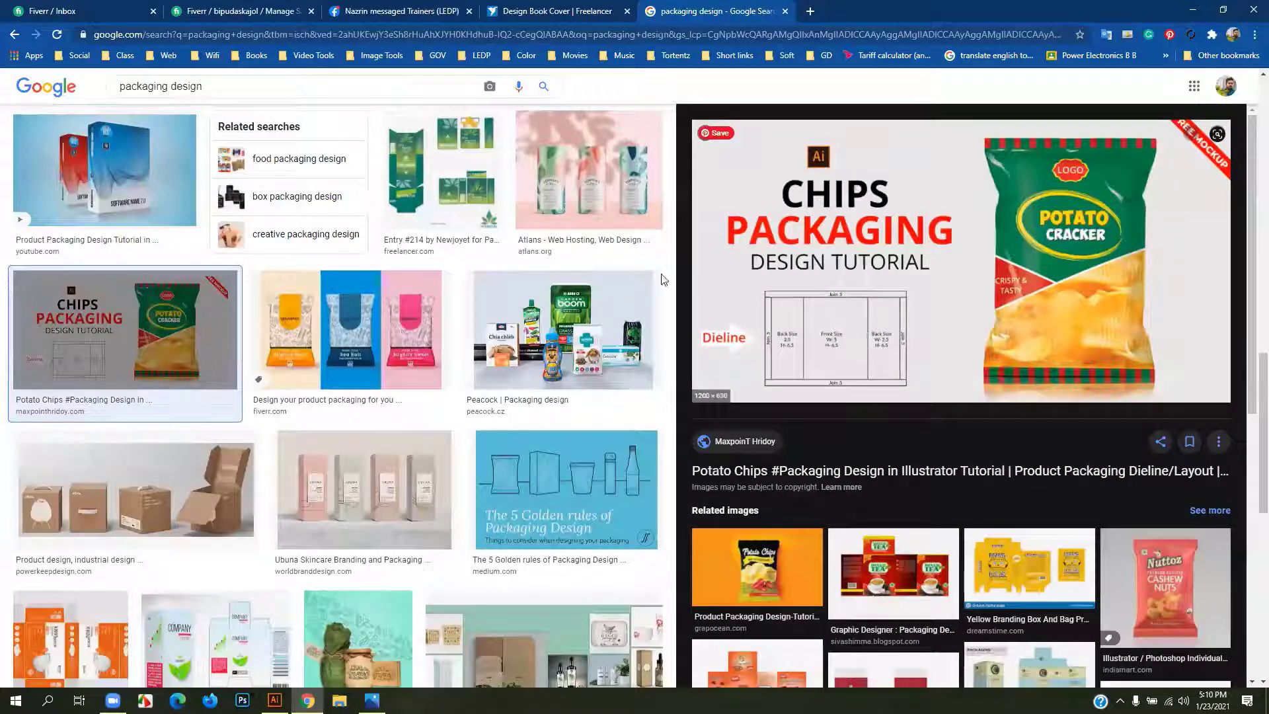
click(809, 11)
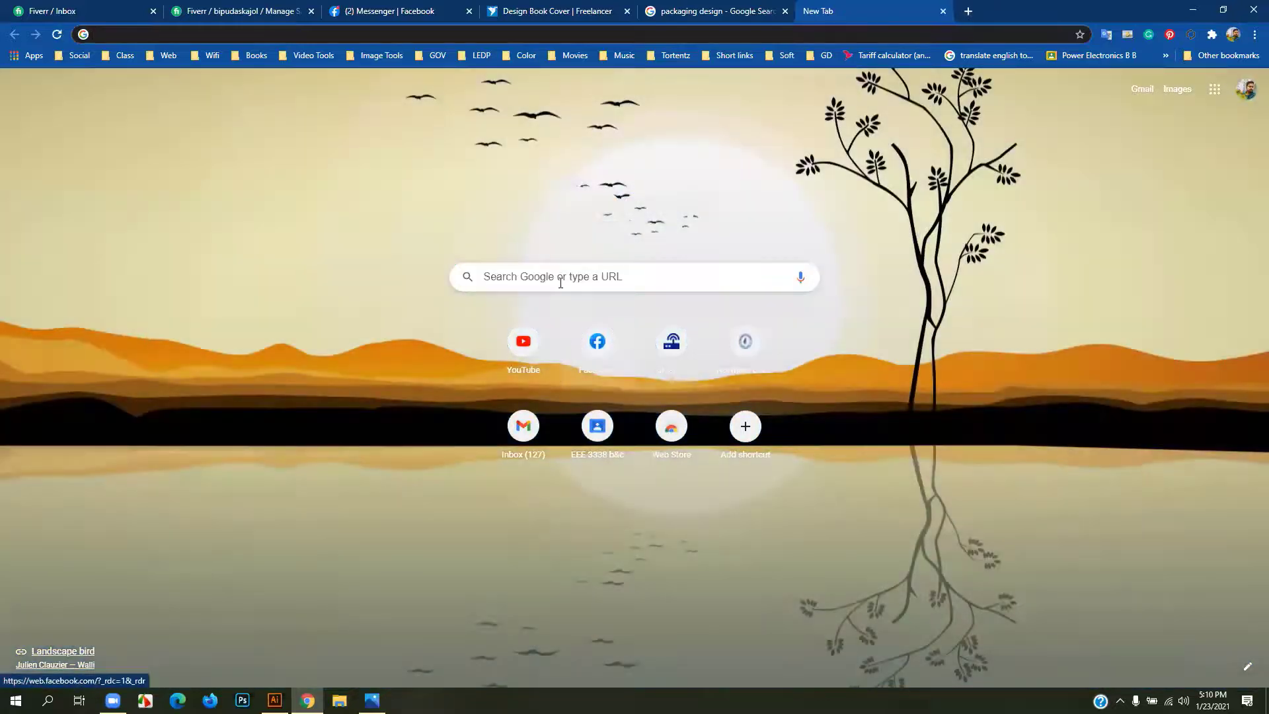
click(560, 283)
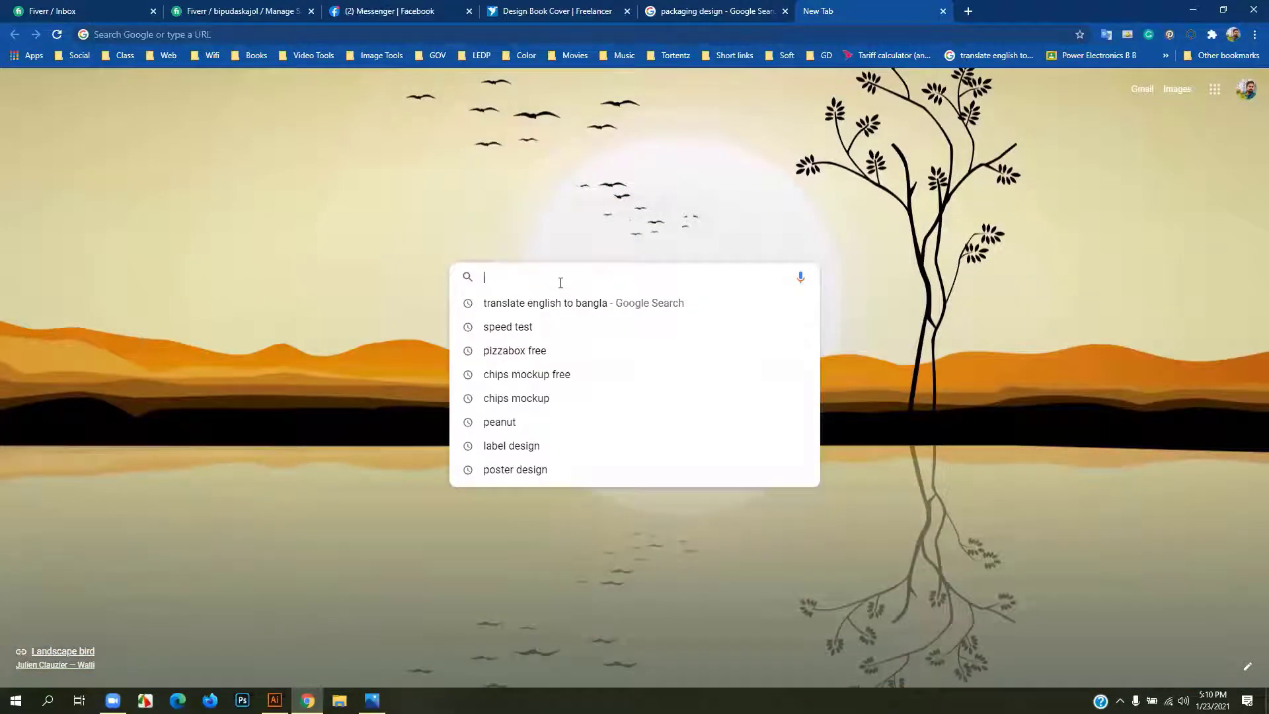
click(514, 422)
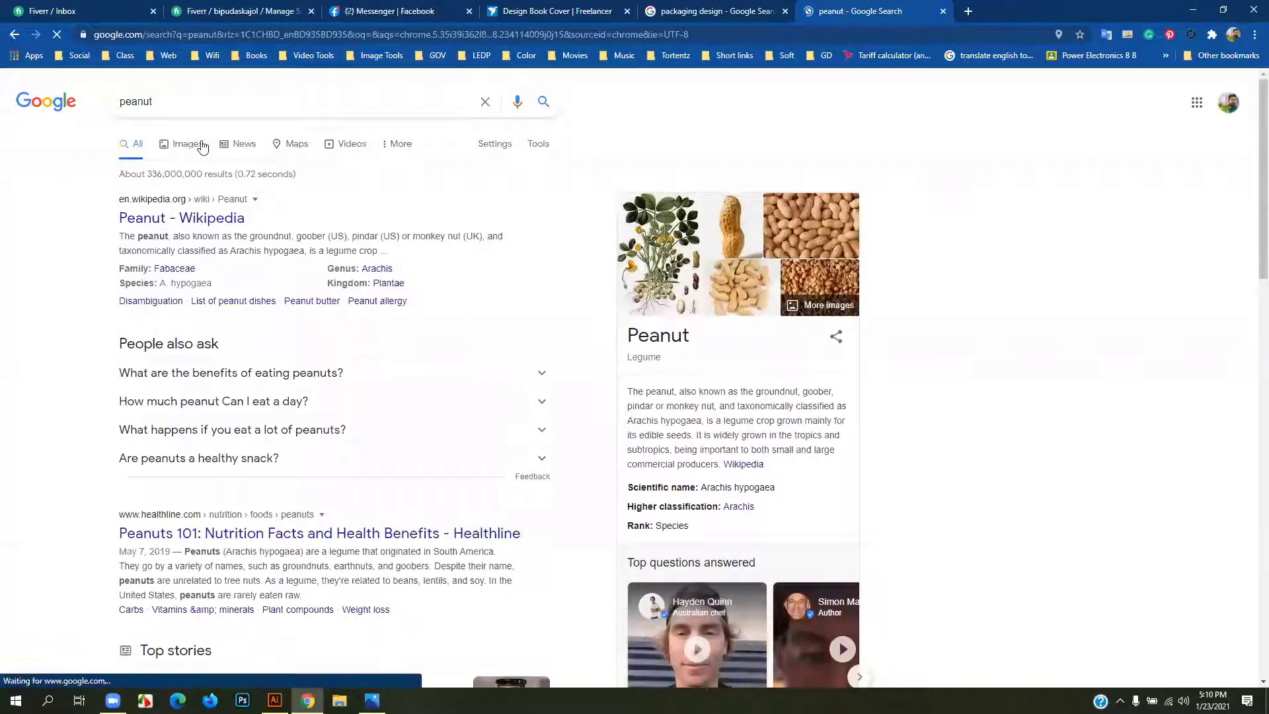
click(166, 144)
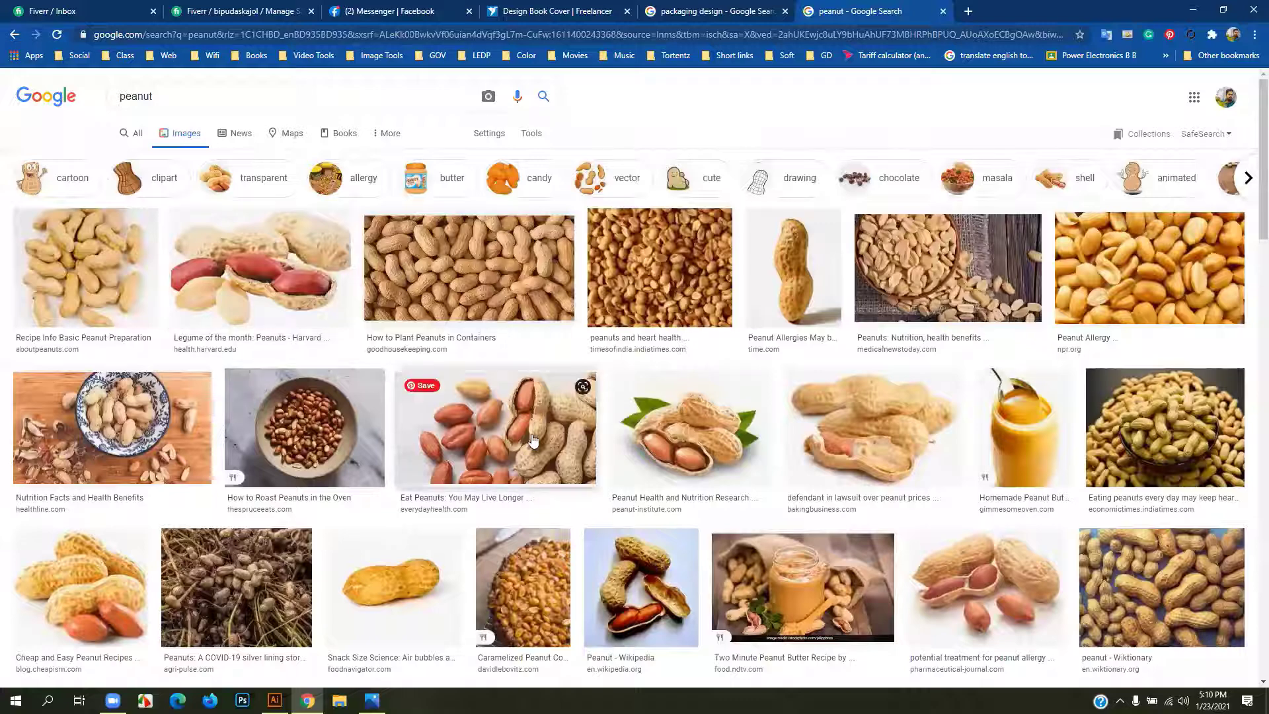
- Examine the peanut image results and the related images of a peanut-kernel photo for a picture suited to the packaging
scroll(633, 423, down, 3)
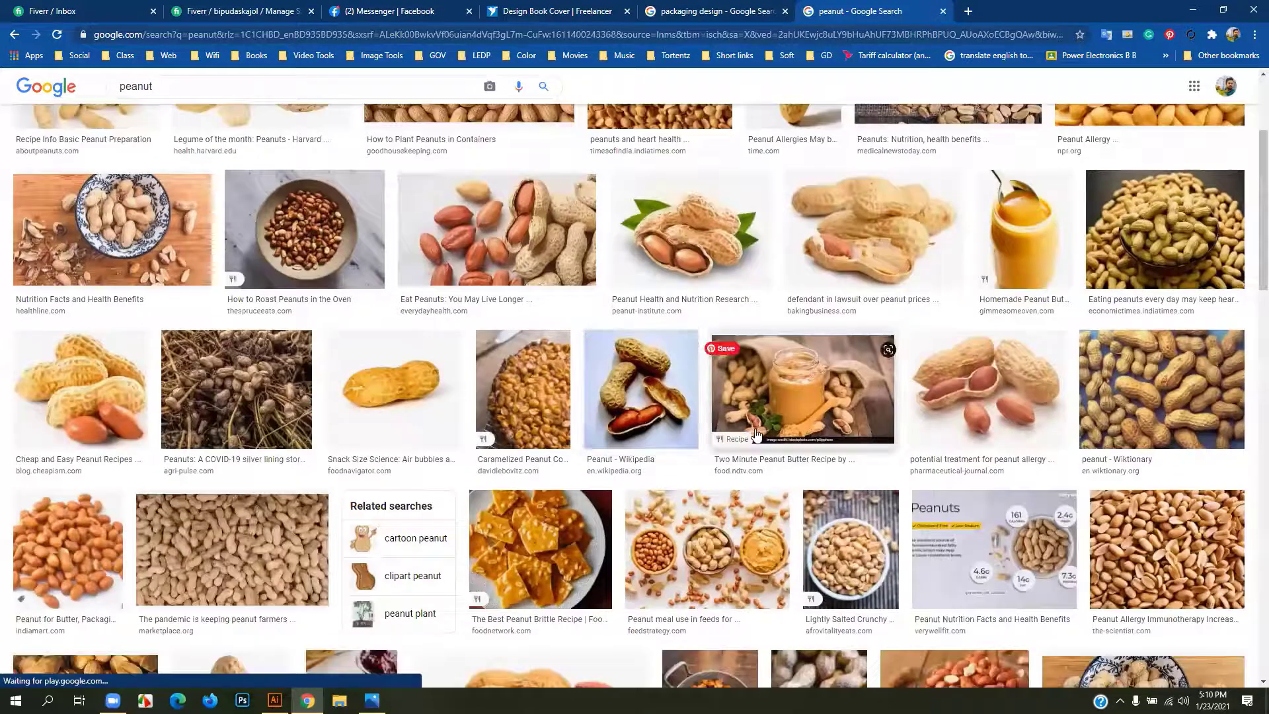
click(1174, 542)
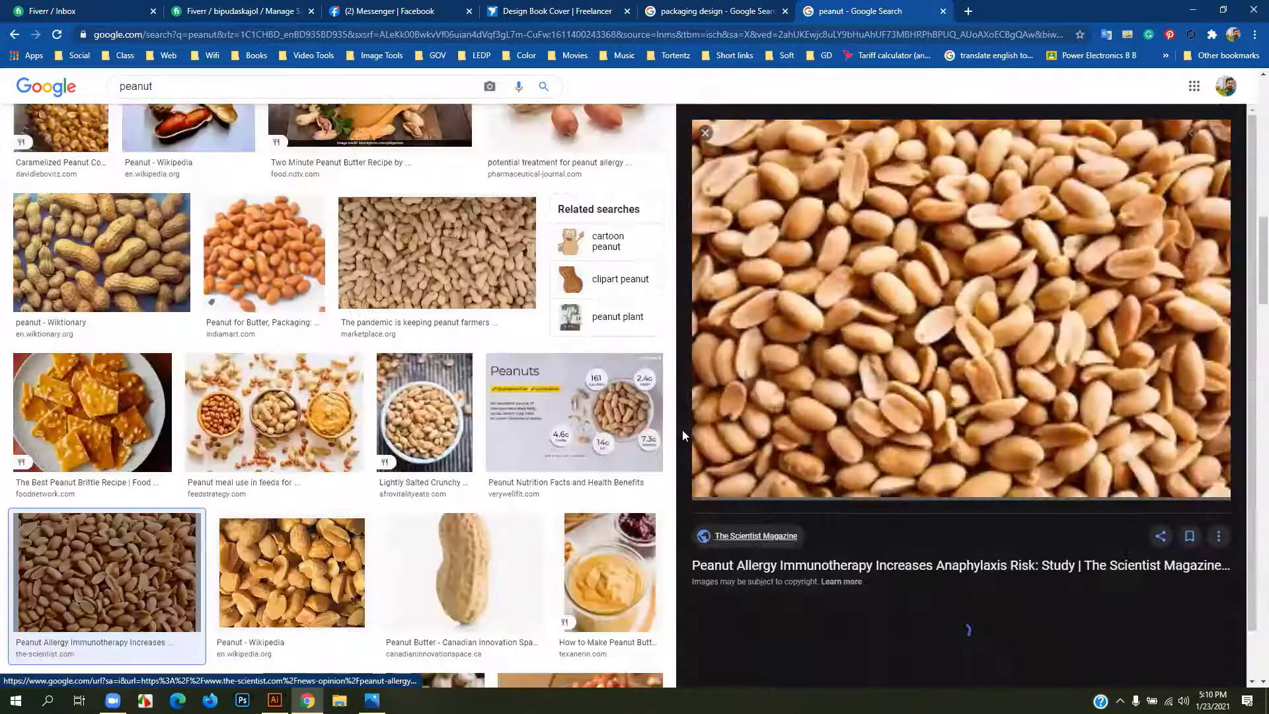
scroll(998, 290, down, 5)
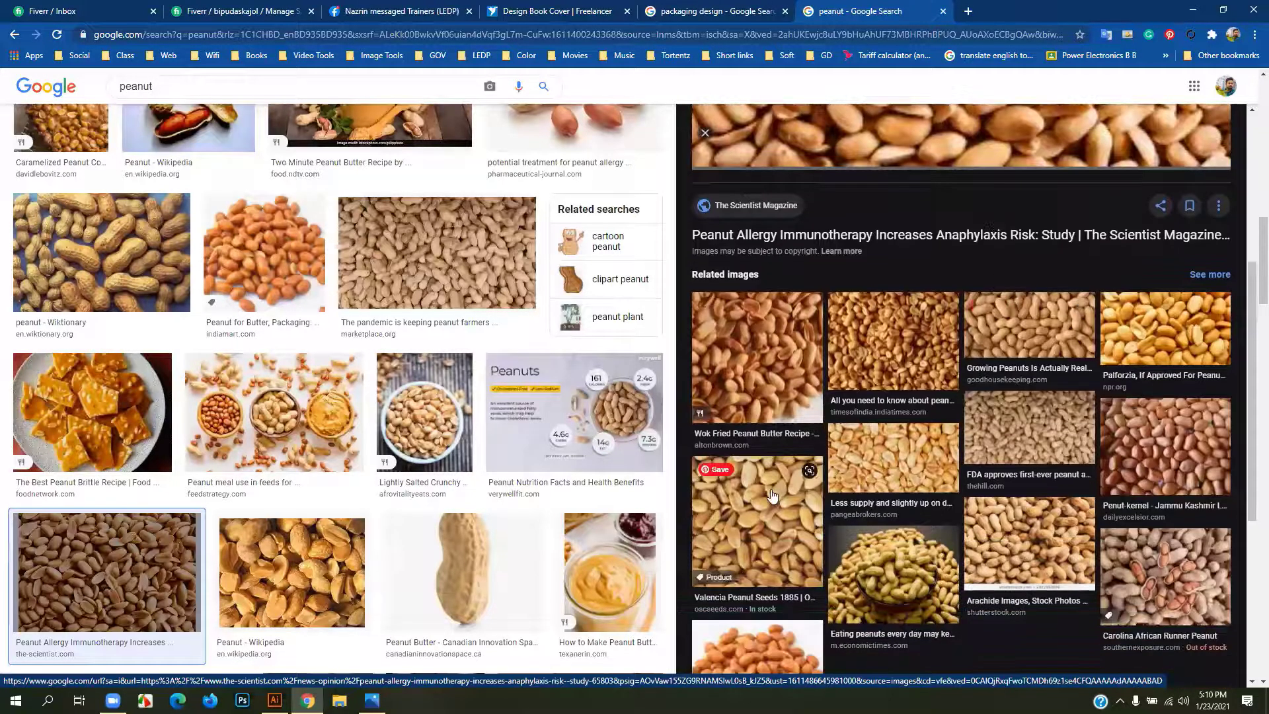
scroll(700, 263, up, 5)
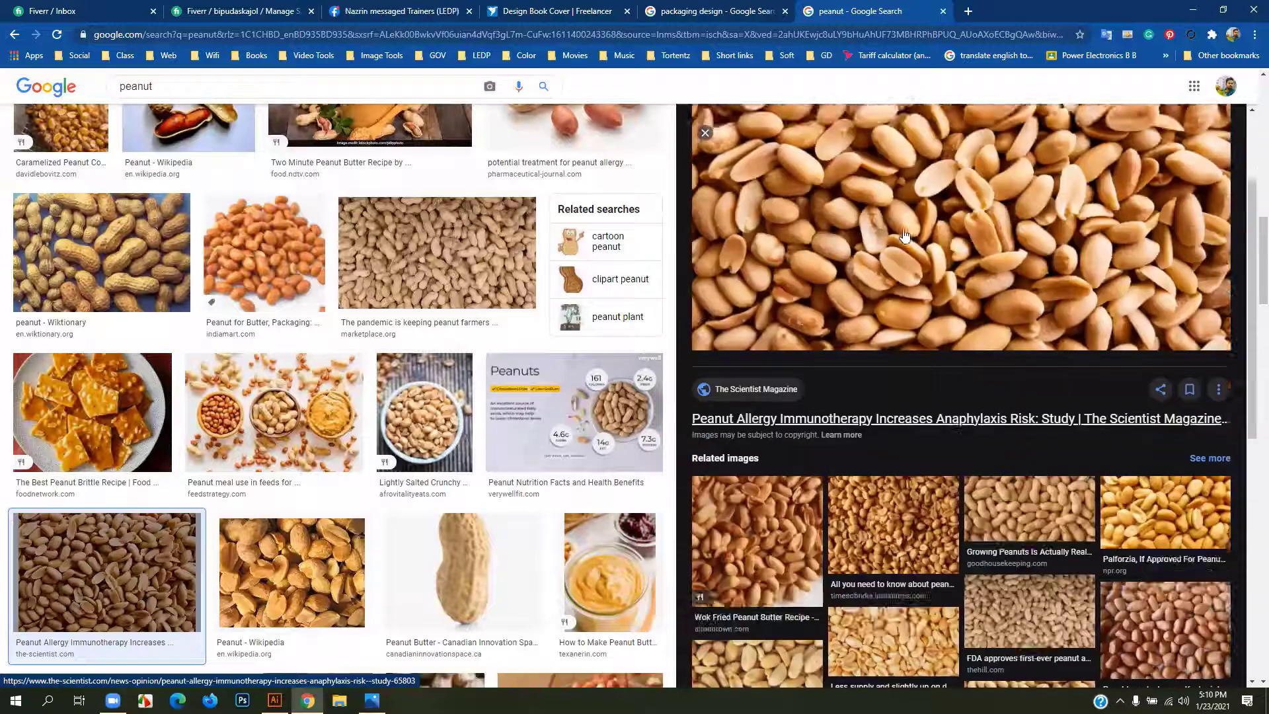
scroll(1132, 263, down, 7)
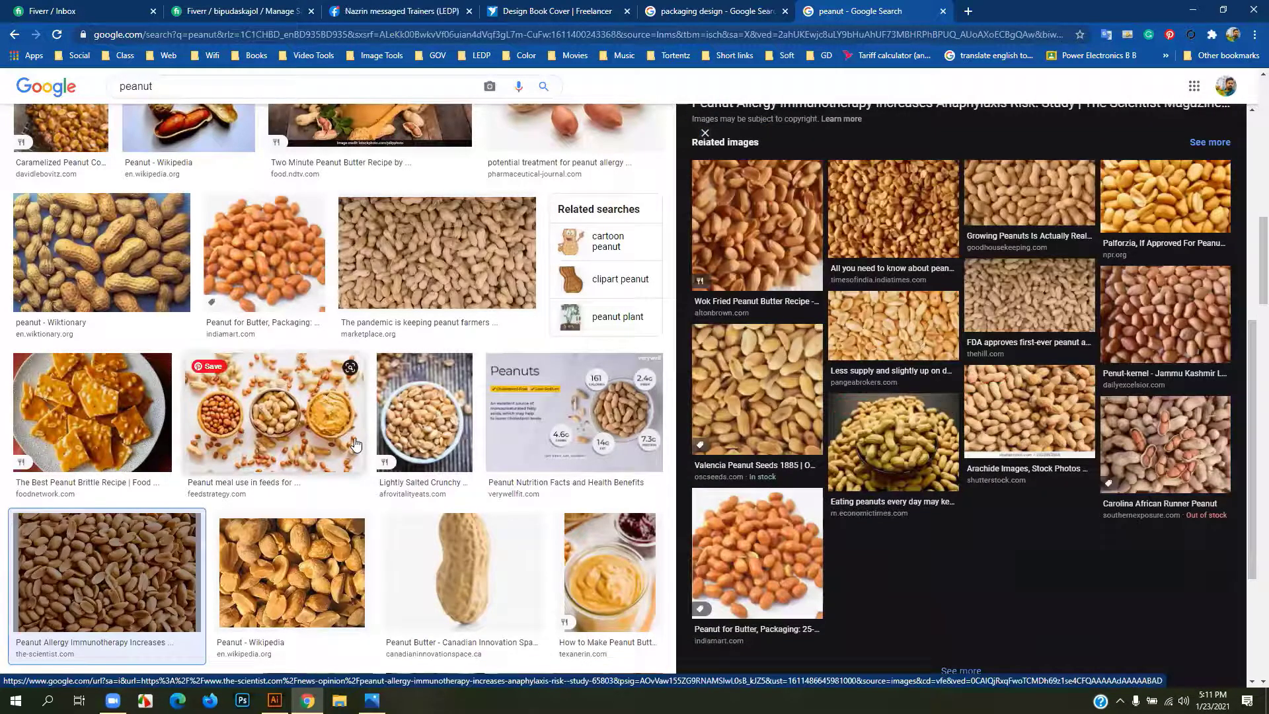
scroll(582, 489, down, 4)
scroll(190, 400, down, 7)
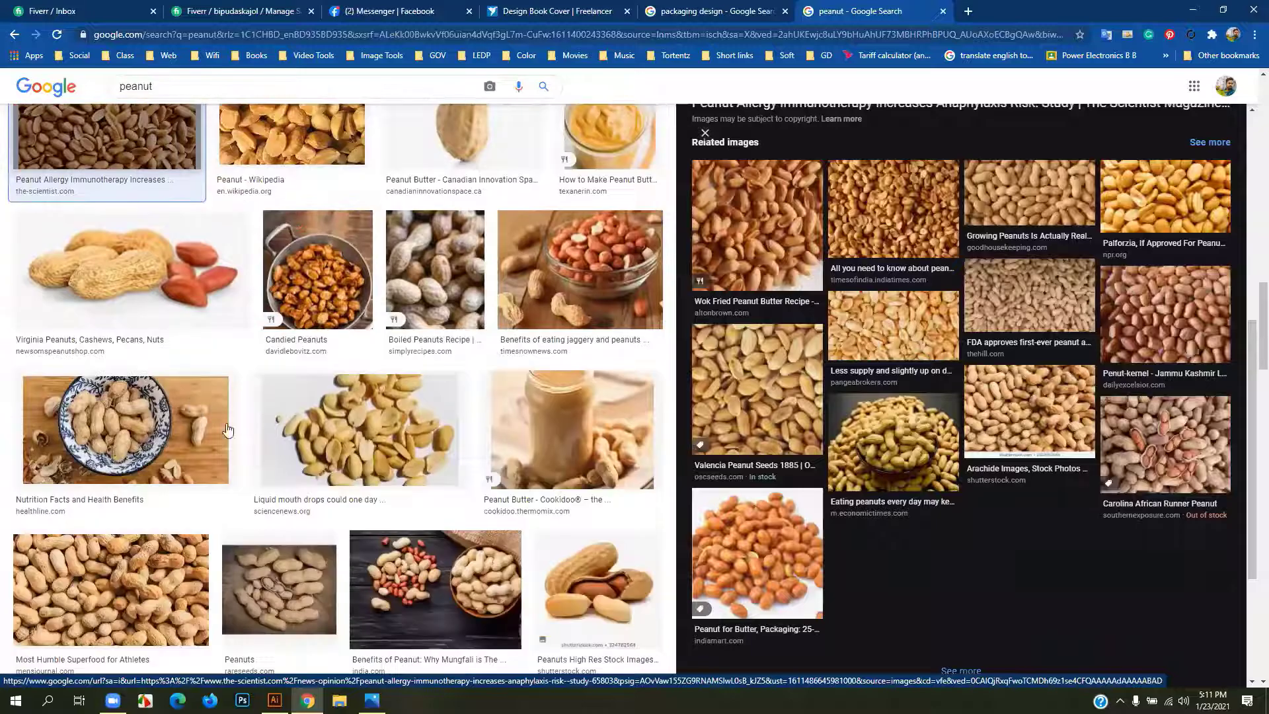
scroll(317, 441, down, 1)
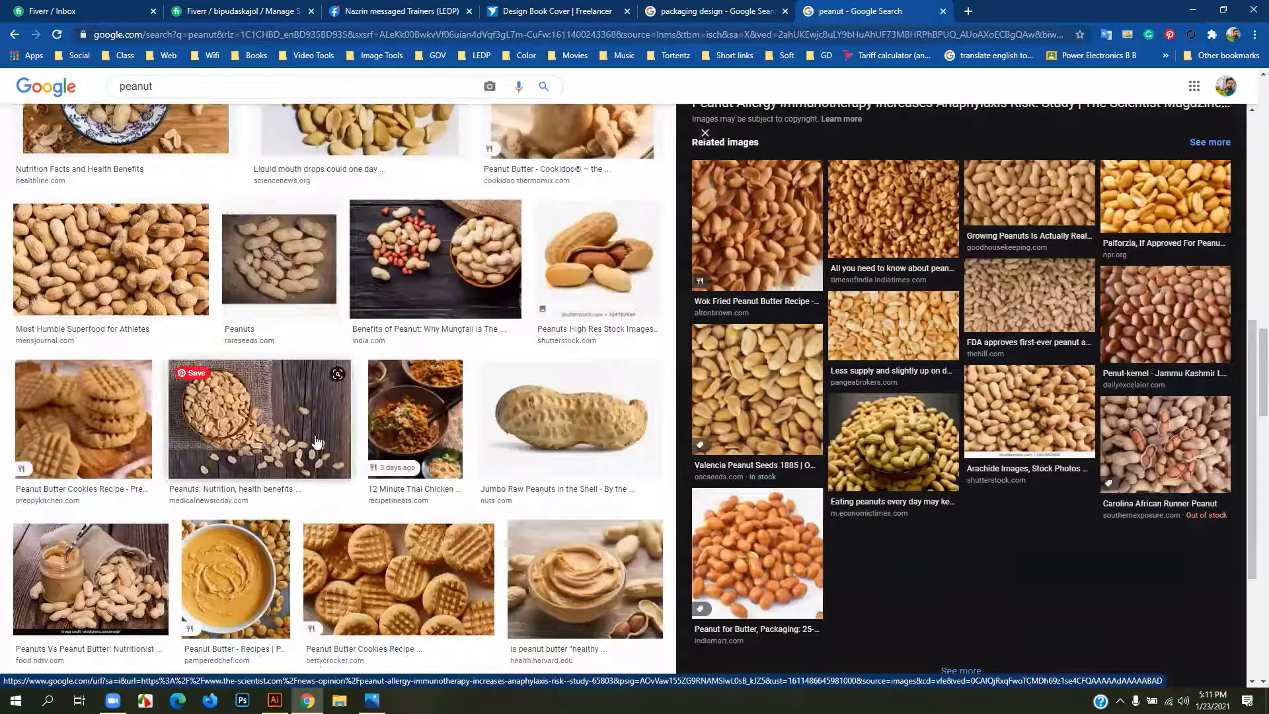
scroll(275, 455, up, 8)
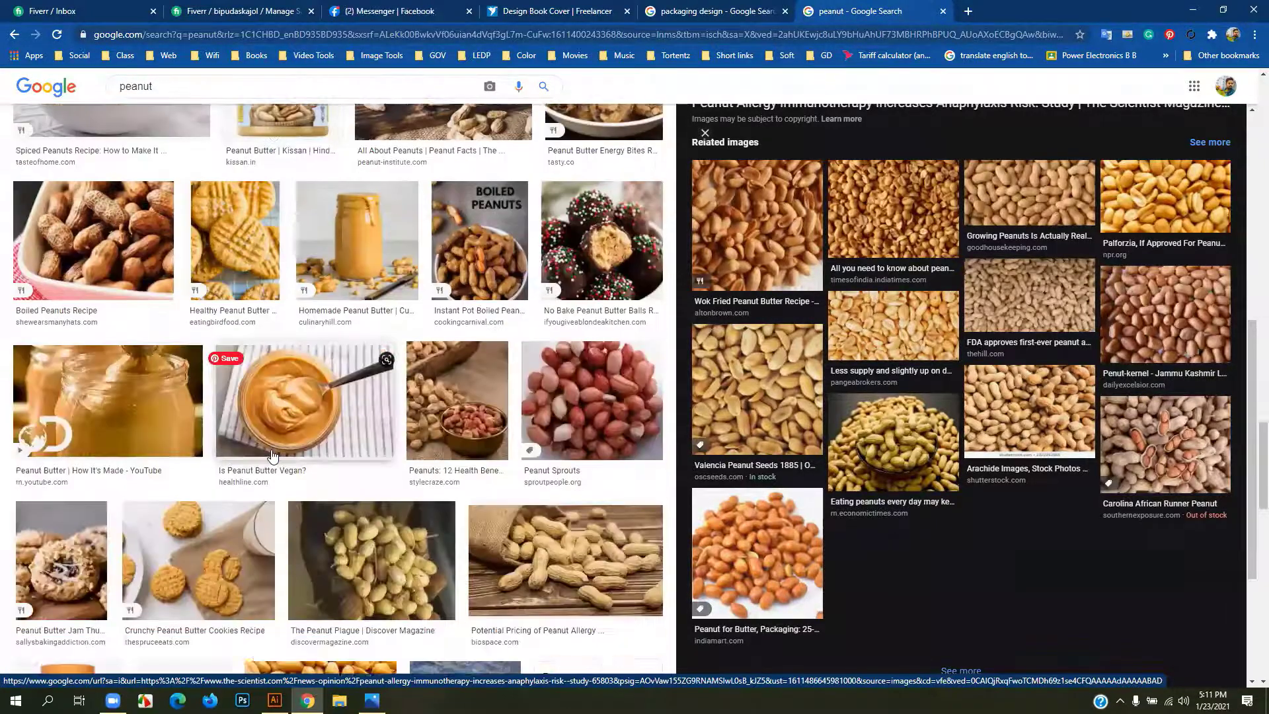
scroll(271, 446, down, 10)
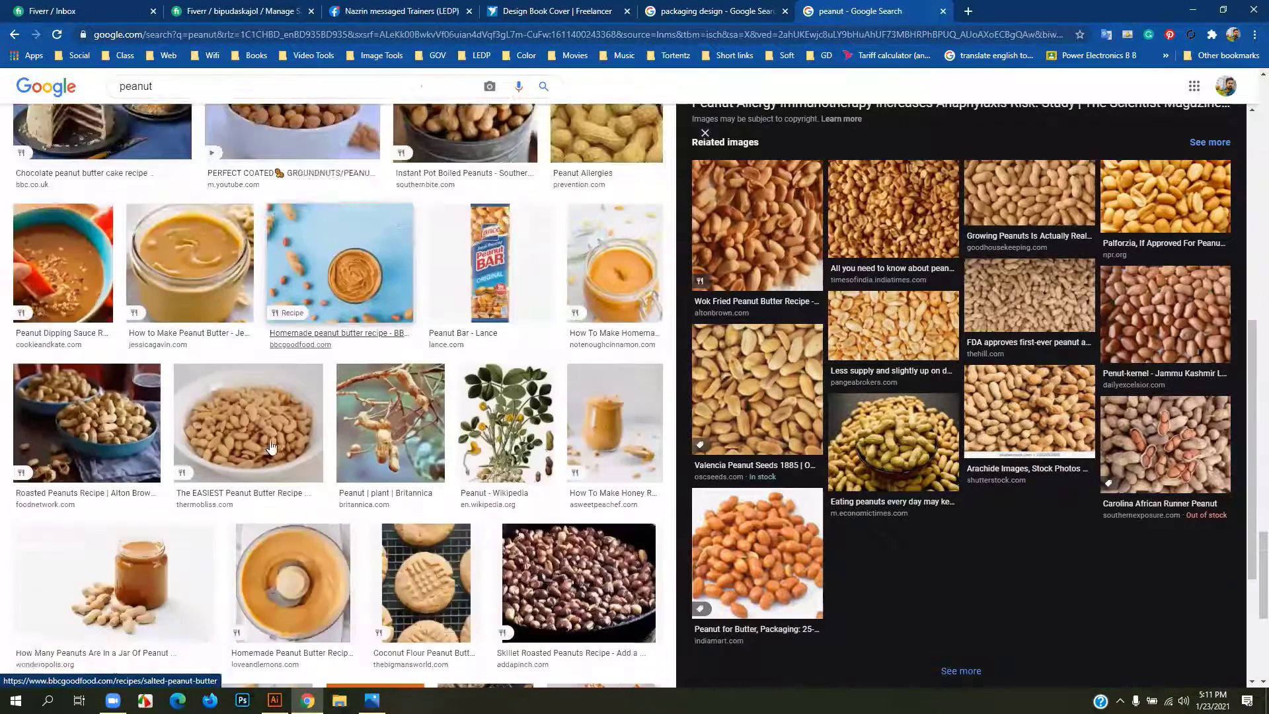
scroll(271, 447, down, 10)
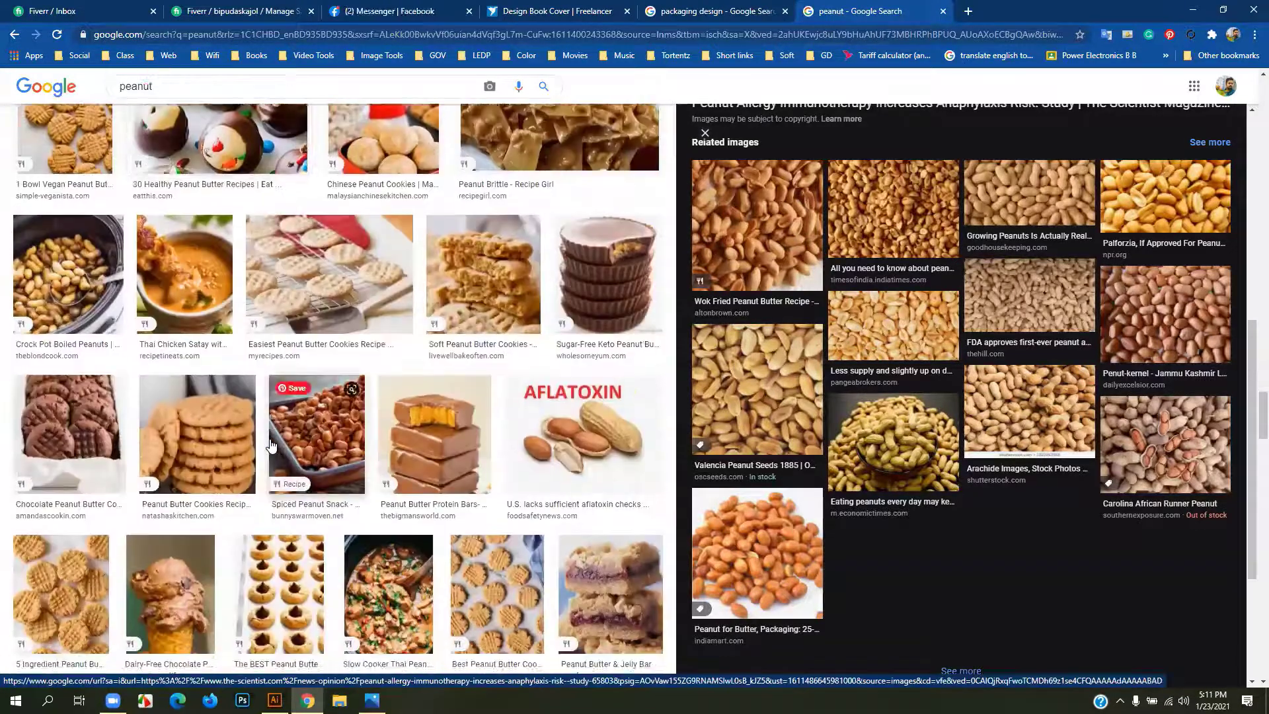
scroll(271, 446, down, 15)
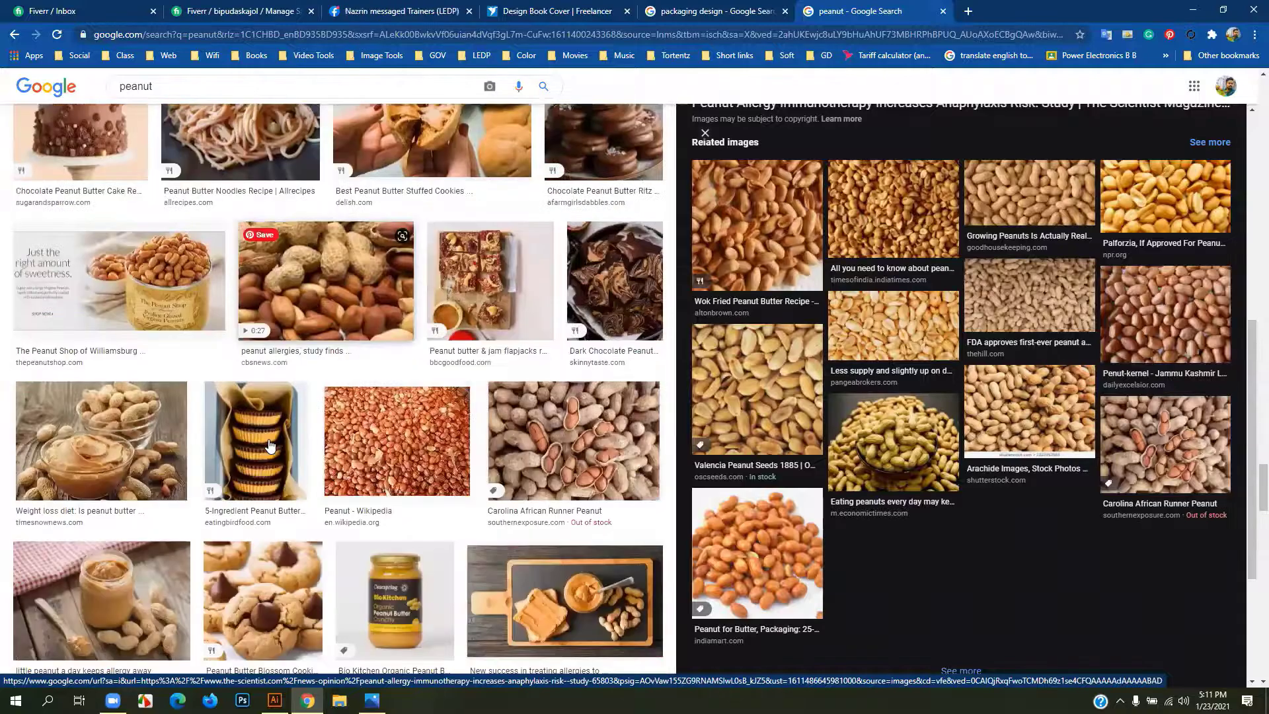
scroll(269, 442, down, 15)
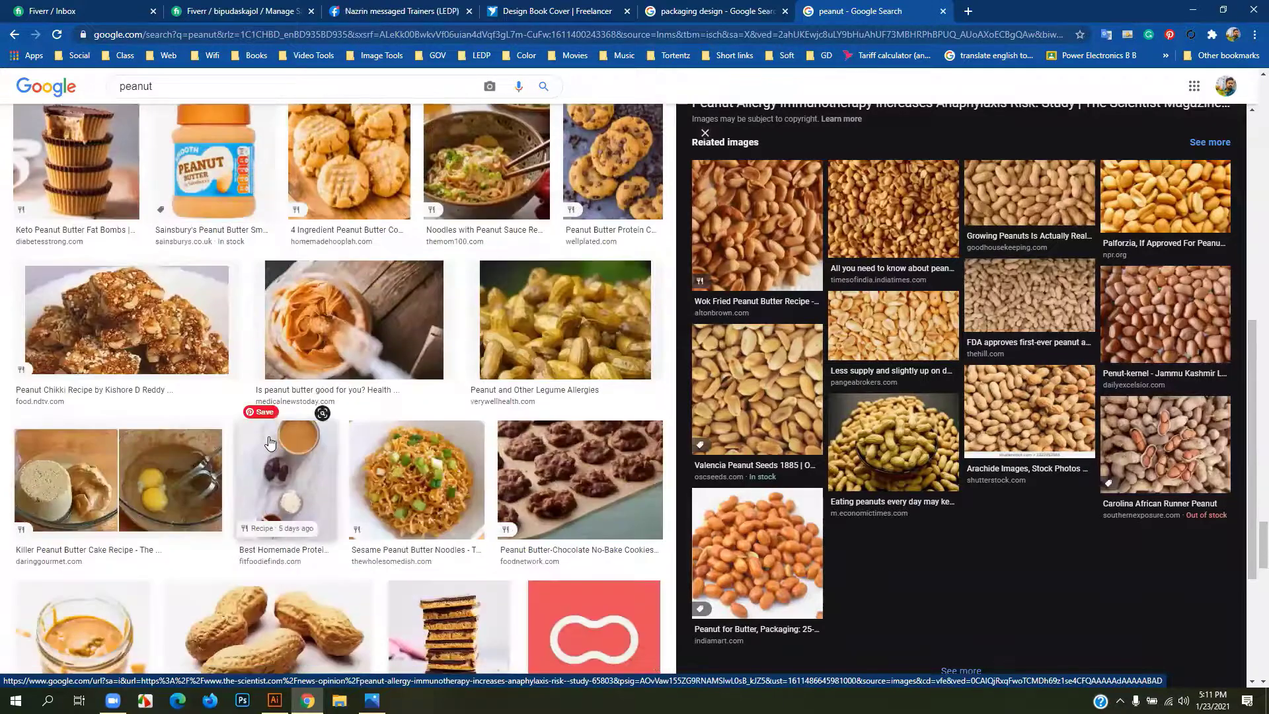
scroll(270, 443, up, 3)
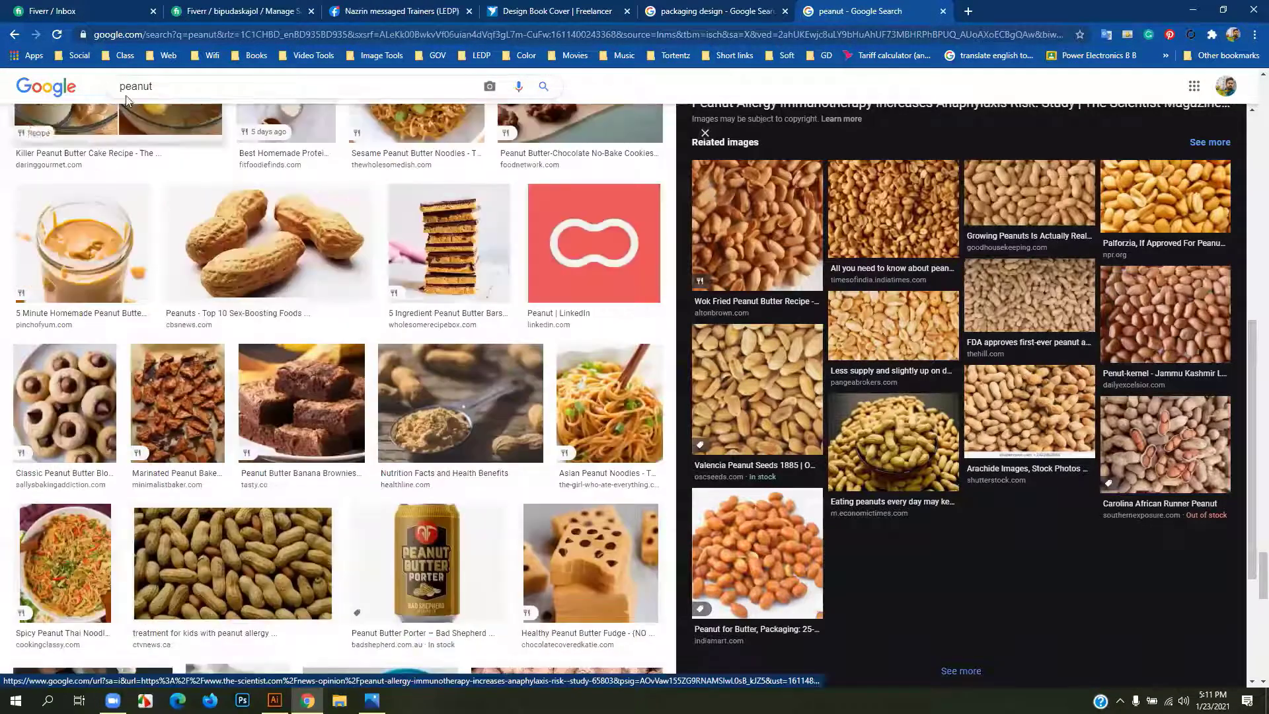
- Search the images for beans, browse the results, and refine the search to fry beans
double_click(102, 92)
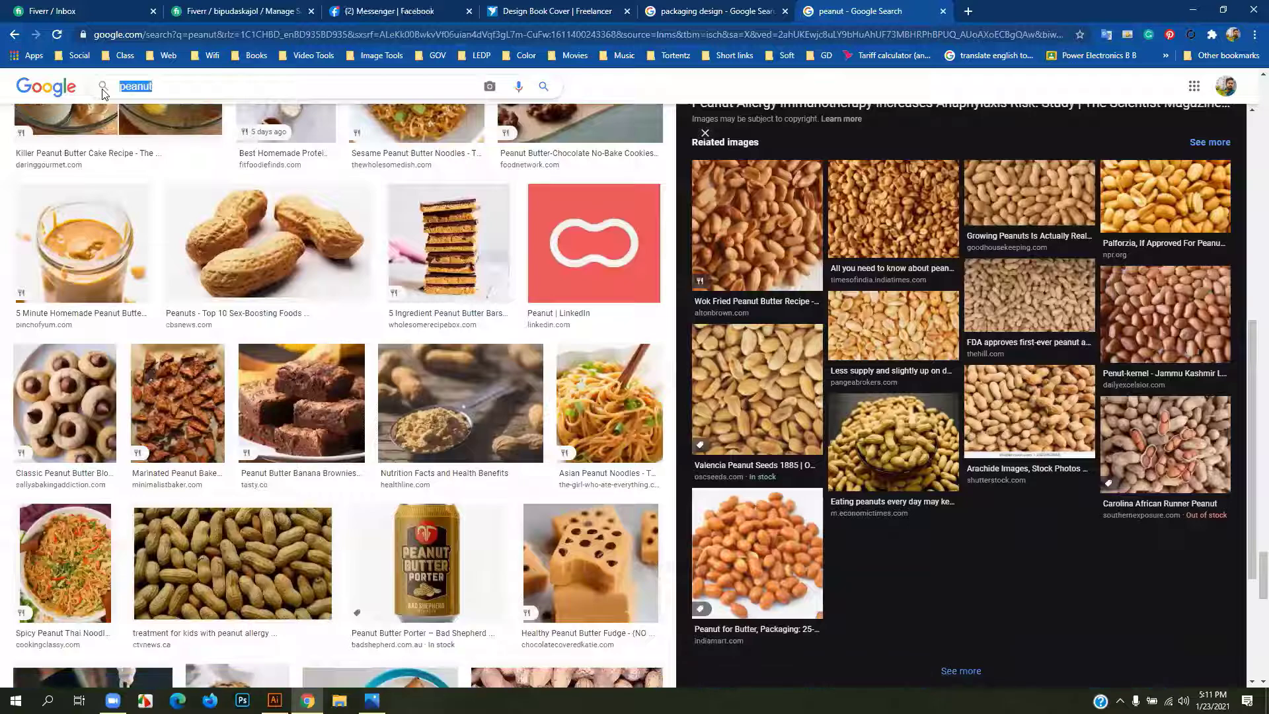
text(beans)
key(Return)
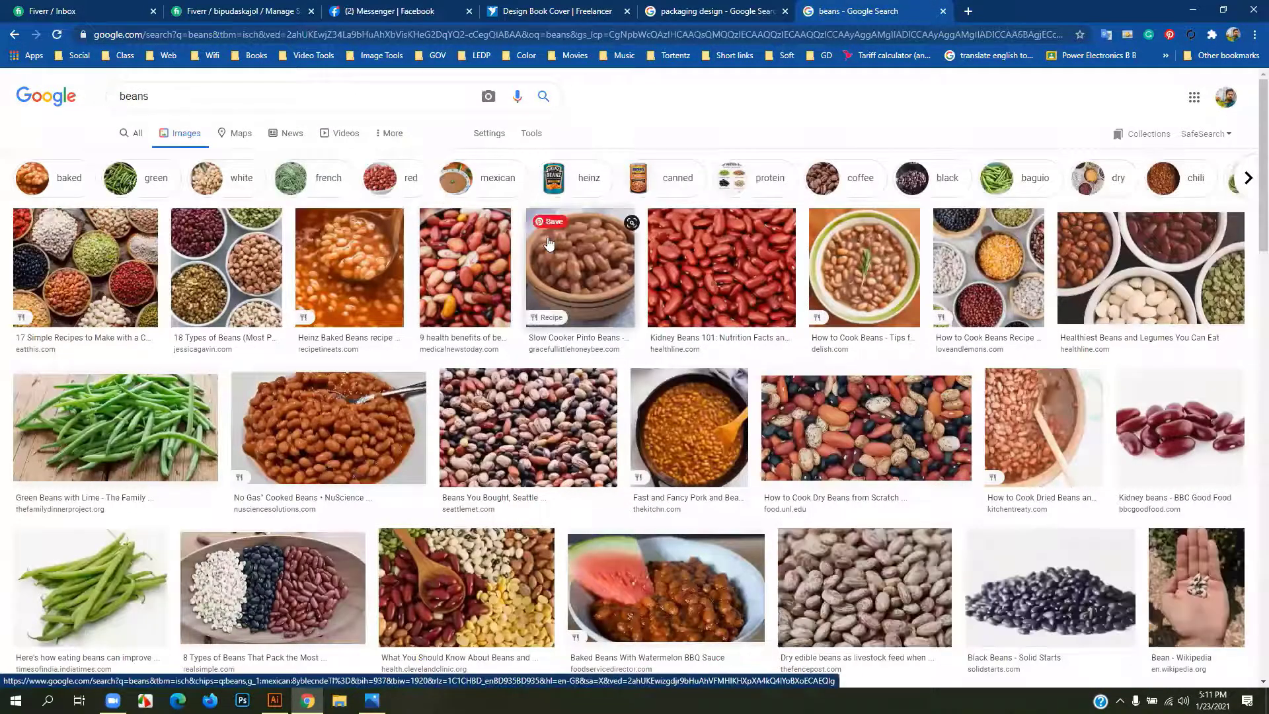
scroll(718, 378, down, 2)
scroll(718, 378, down, 8)
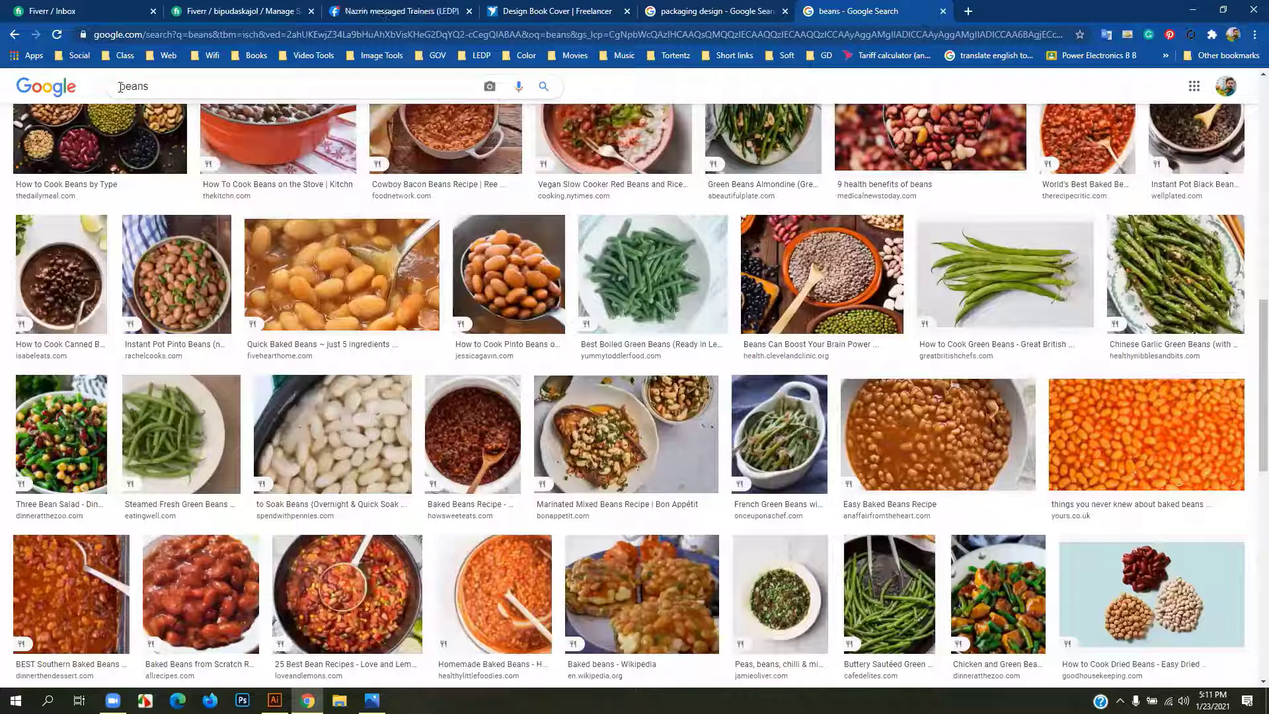
text(fry)
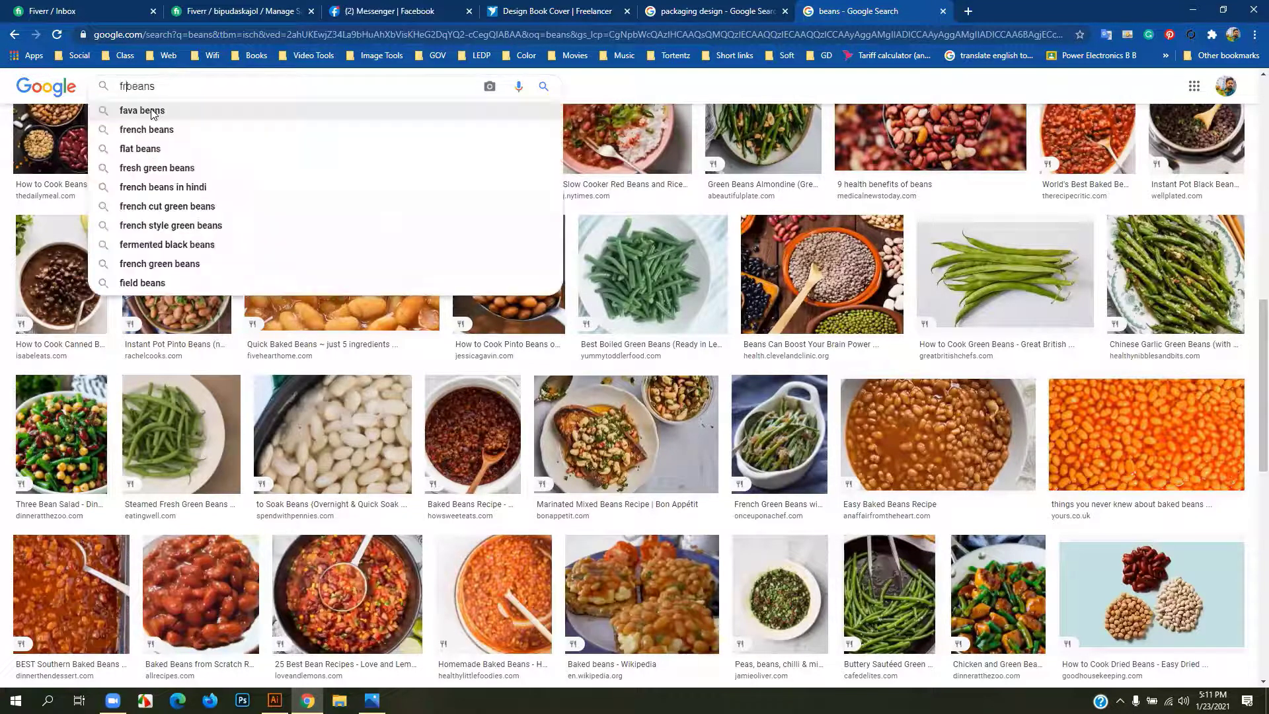
click(152, 113)
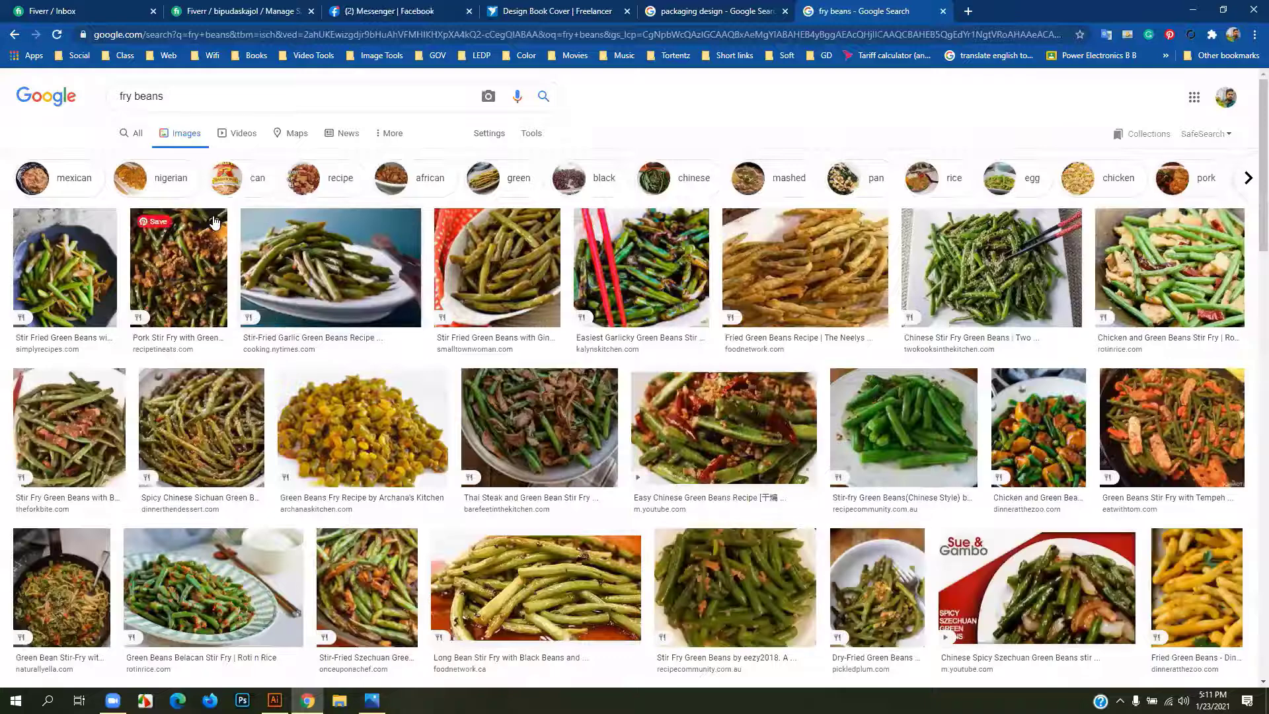
- Replace the image search term with chips and run the search
click(104, 105)
key(ctrl+a)
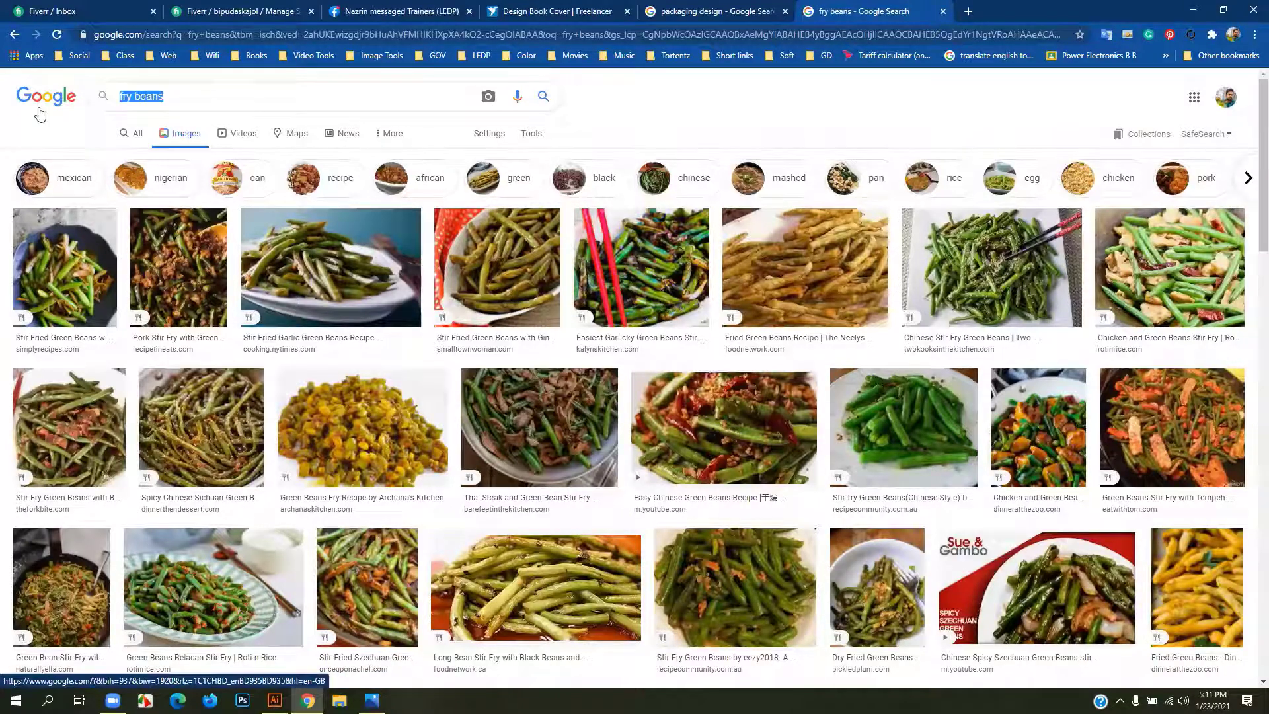
text(chips)
key(Return)
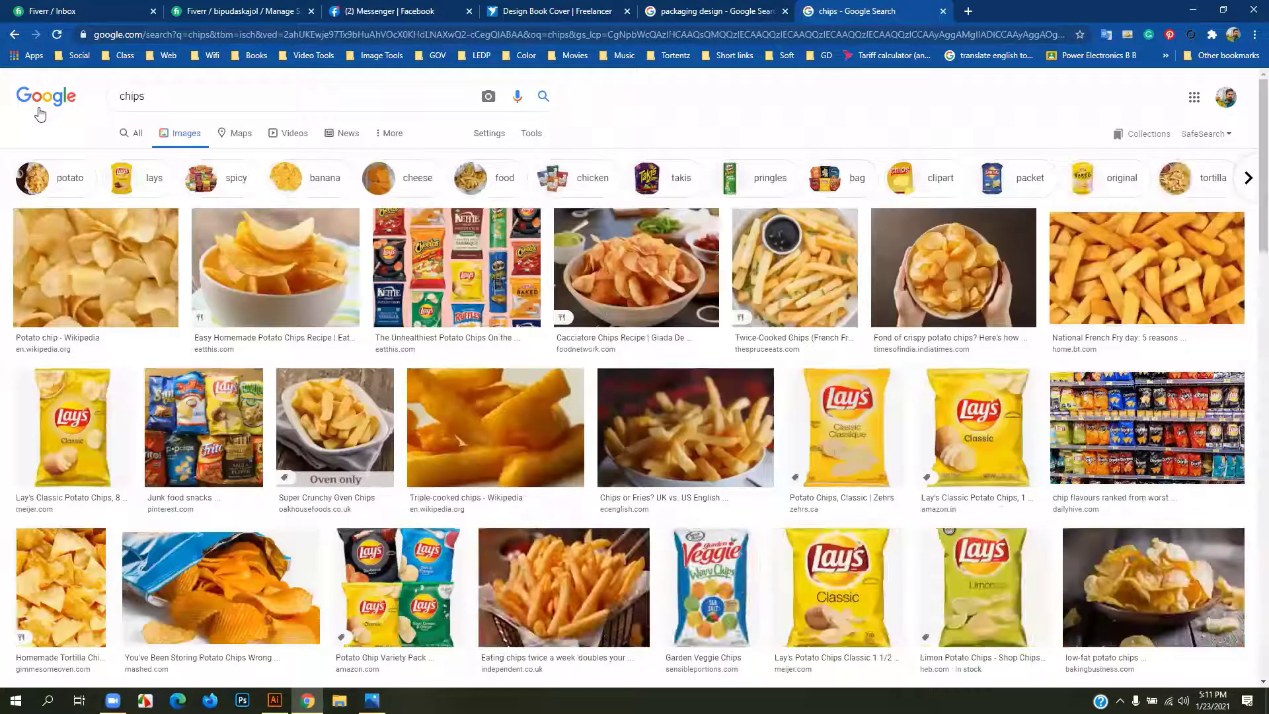
- Browse the chips image results and open the preview of the Homemade Potato Chips photo from Beyond The Chicken Coop
scroll(318, 310, down, 3)
scroll(277, 396, down, 2)
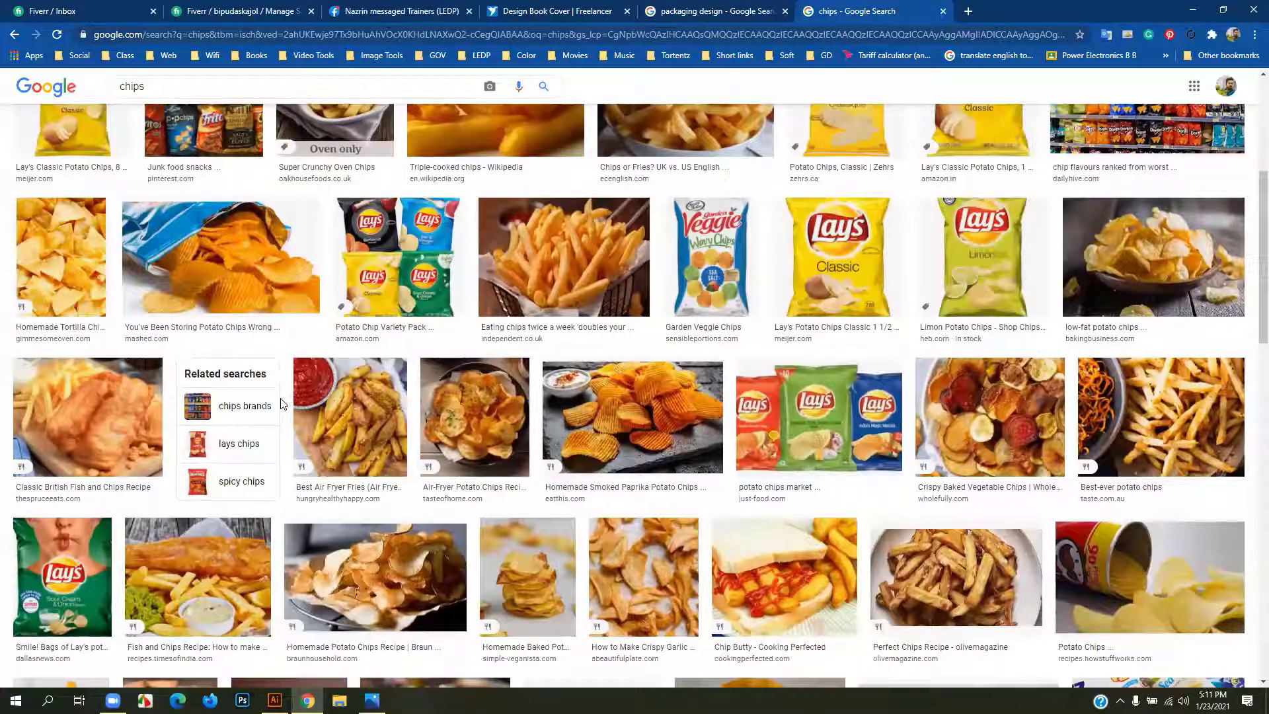
scroll(281, 399, down, 5)
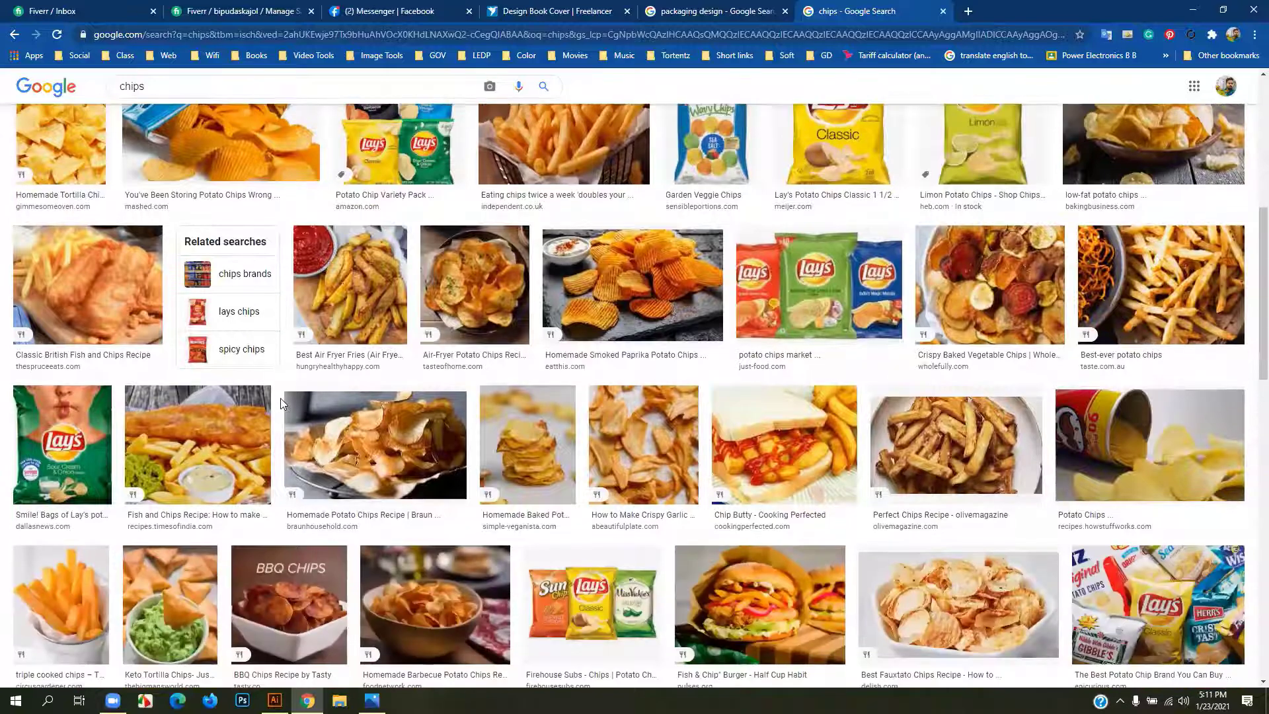
scroll(280, 398, down, 1)
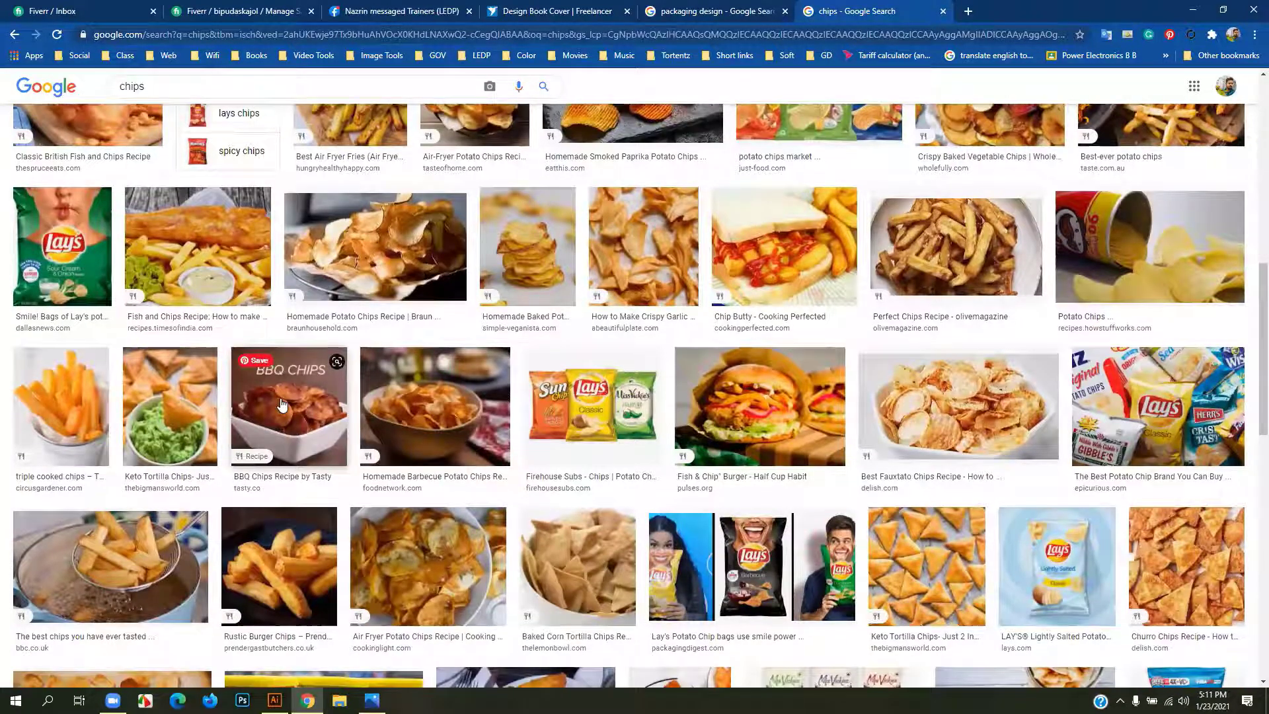
scroll(282, 403, down, 4)
scroll(280, 403, down, 4)
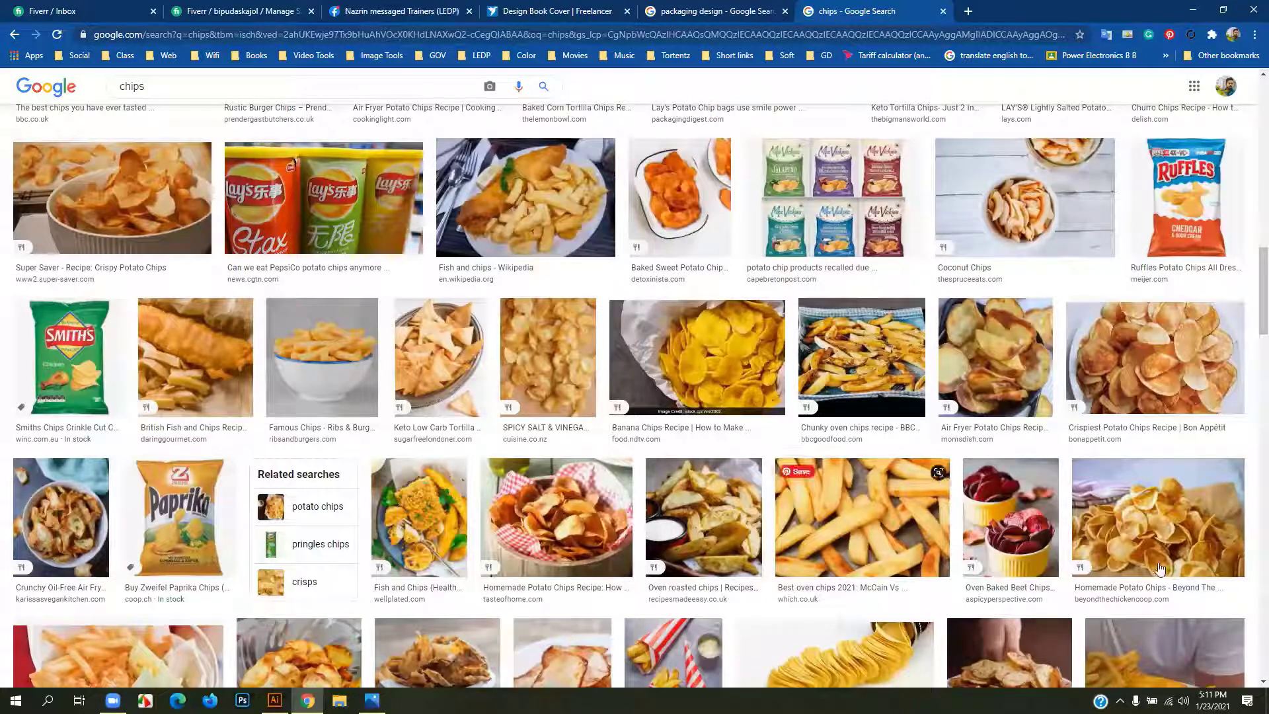
click(1169, 537)
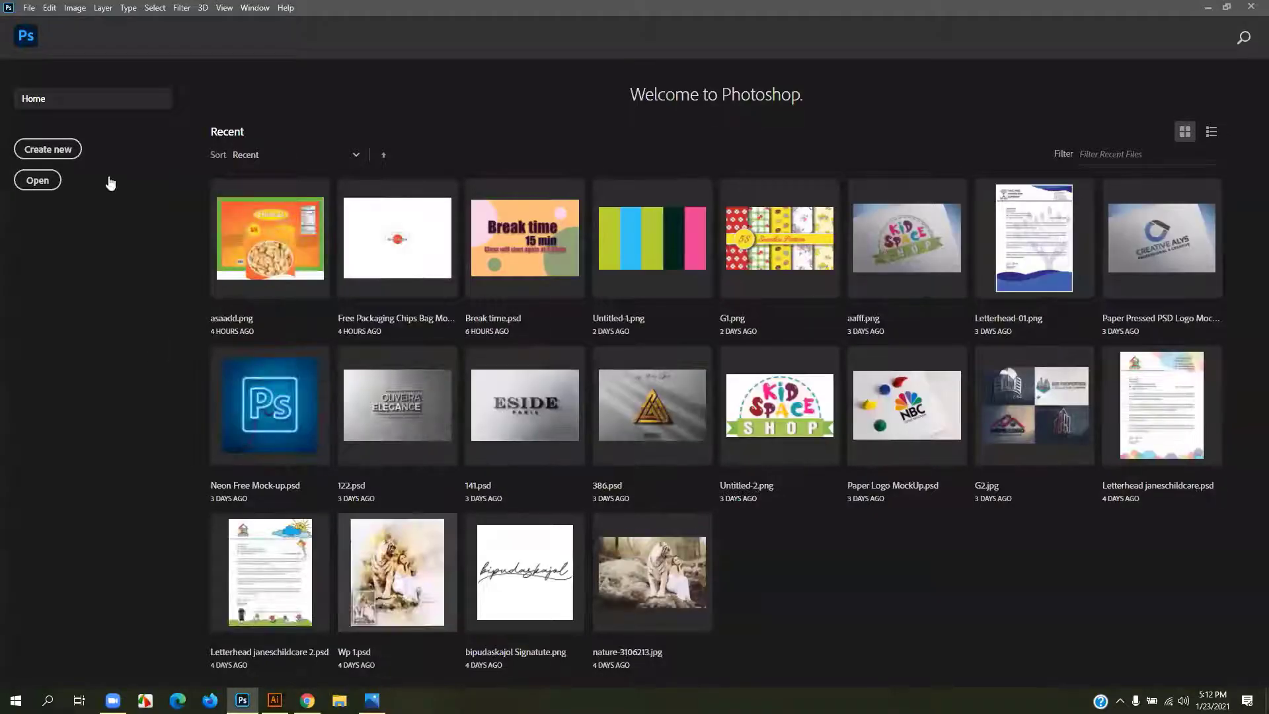
- Save the previewed chips photo to Downloads as Homemade-Potato-Chips-9-of-13.jpg and open the downloaded file in Photoshop
click(39, 182)
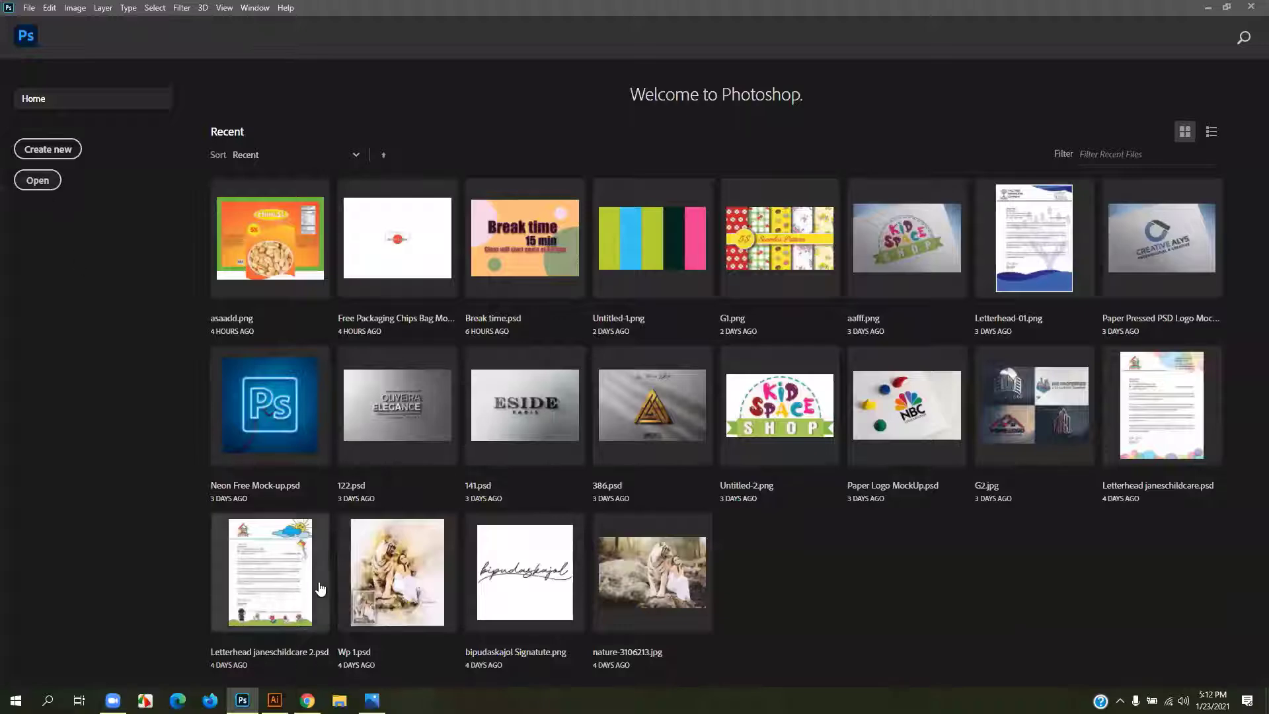
click(306, 700)
right_click(1004, 272)
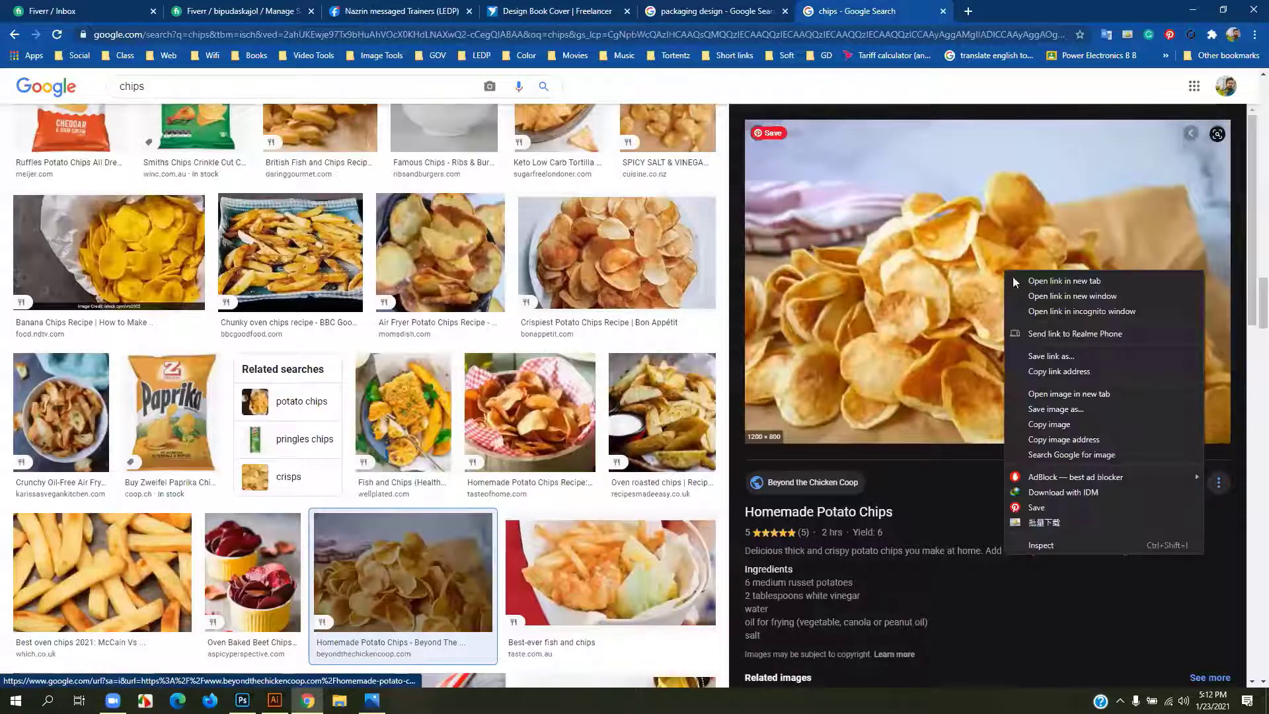
click(1044, 409)
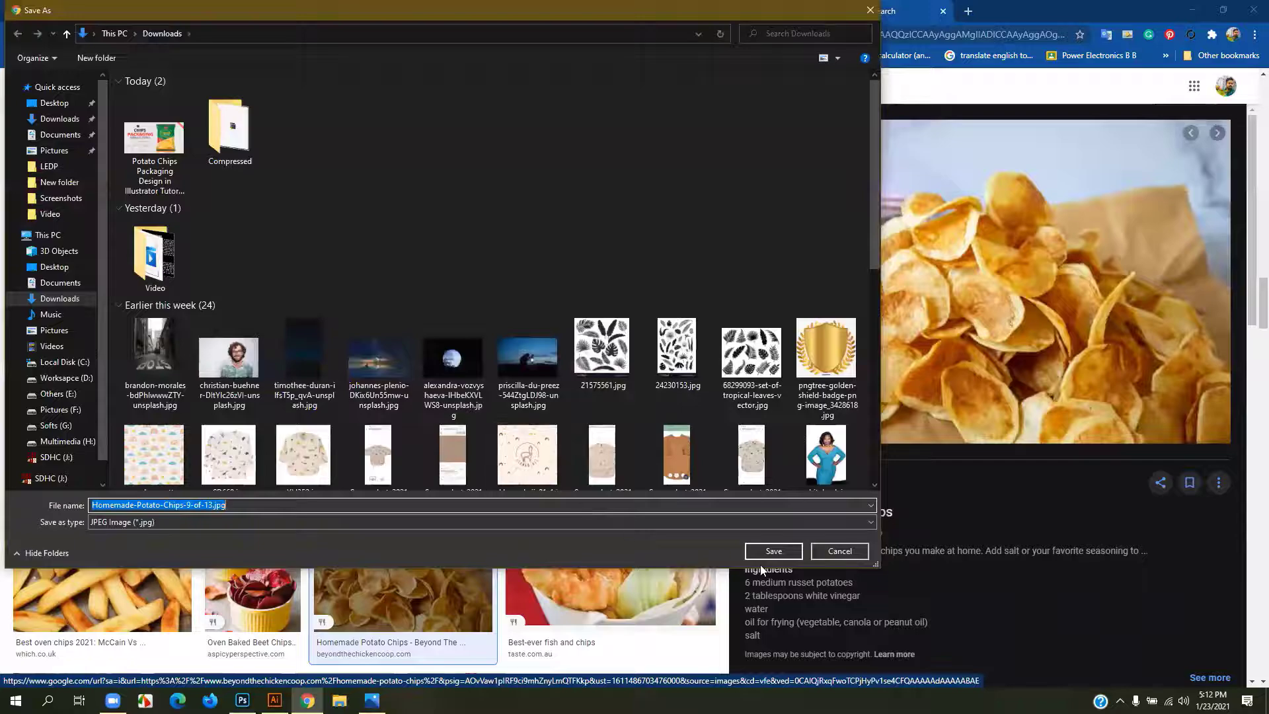
click(755, 552)
drag(66, 668, 287, 125)
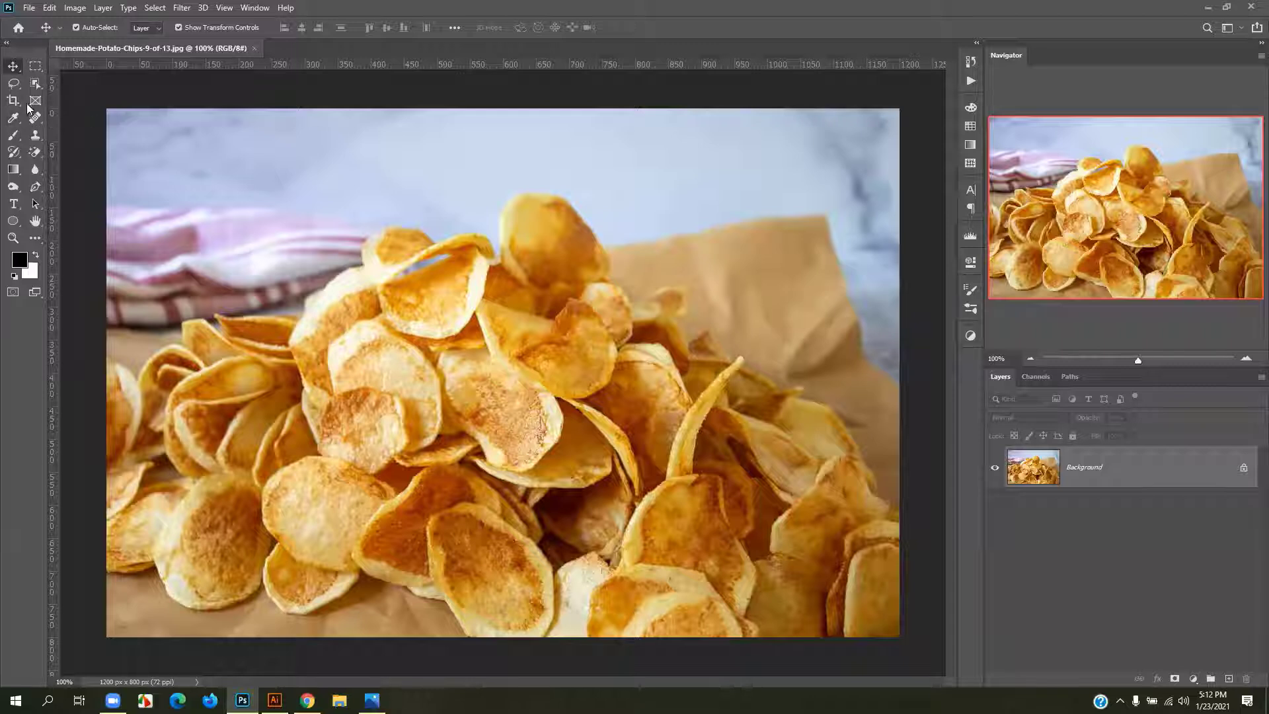
- Select the whole pile of chips in the photo with the Quick Selection tool
click(35, 83)
right_click(35, 83)
click(93, 96)
mouse_move(125, 403)
mouse_down()
mouse_move(192, 372)
mouse_move(205, 345)
mouse_move(288, 349)
mouse_move(339, 322)
mouse_up()
drag(398, 256, 436, 287)
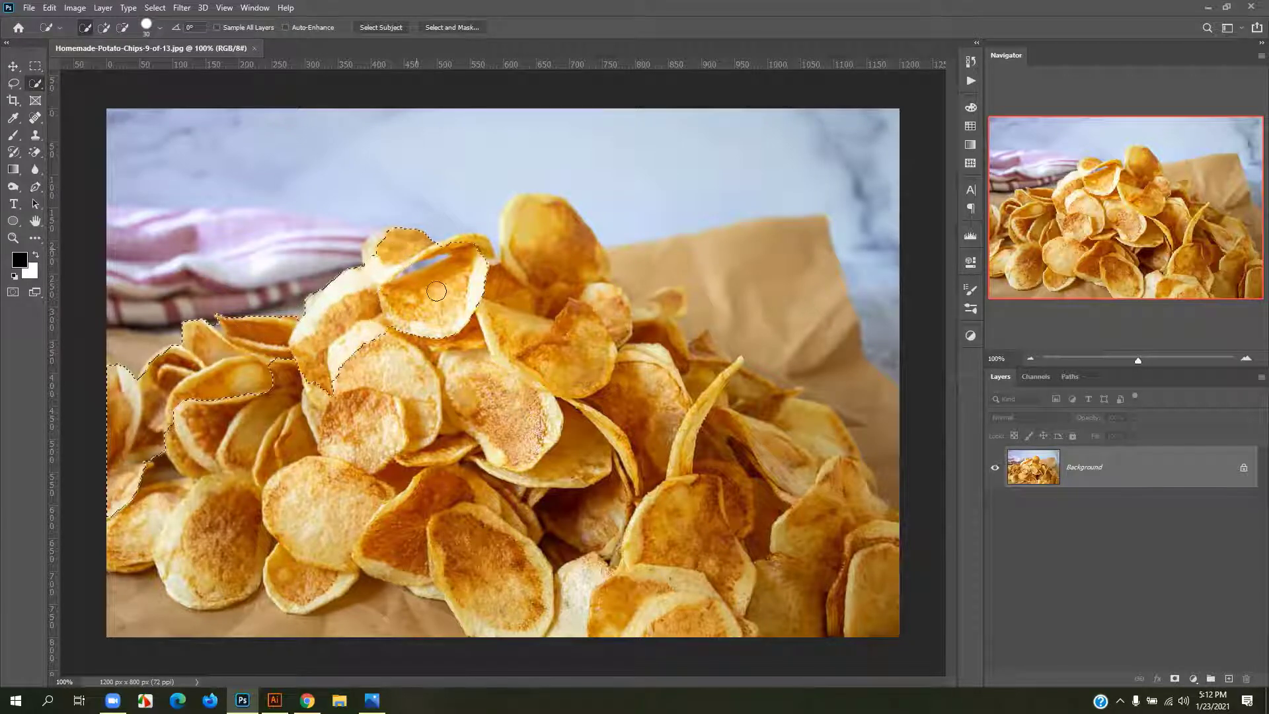
mouse_move(621, 300)
mouse_down()
mouse_move(647, 364)
mouse_move(656, 341)
mouse_move(638, 327)
mouse_move(796, 452)
mouse_move(813, 520)
mouse_move(651, 529)
mouse_move(673, 457)
mouse_move(584, 385)
mouse_move(517, 357)
mouse_move(538, 405)
mouse_move(484, 364)
mouse_move(423, 343)
mouse_move(330, 401)
mouse_move(436, 495)
mouse_move(365, 451)
mouse_move(298, 513)
mouse_move(343, 493)
mouse_move(254, 458)
mouse_move(203, 526)
mouse_move(499, 569)
mouse_move(501, 597)
mouse_move(494, 571)
mouse_move(665, 606)
mouse_up()
drag(809, 575, 198, 623)
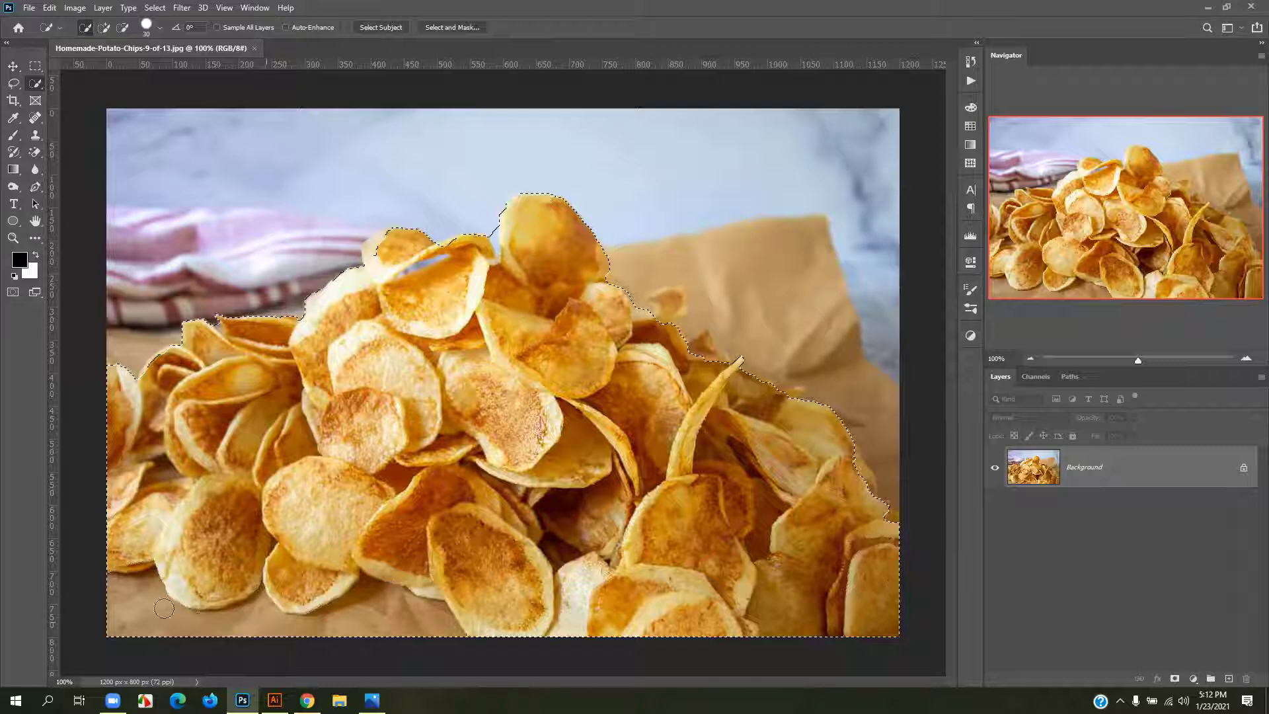
- Subtract the background gaps between the uppermost chips from the selection using a smaller brush
scroll(449, 264, up, 5)
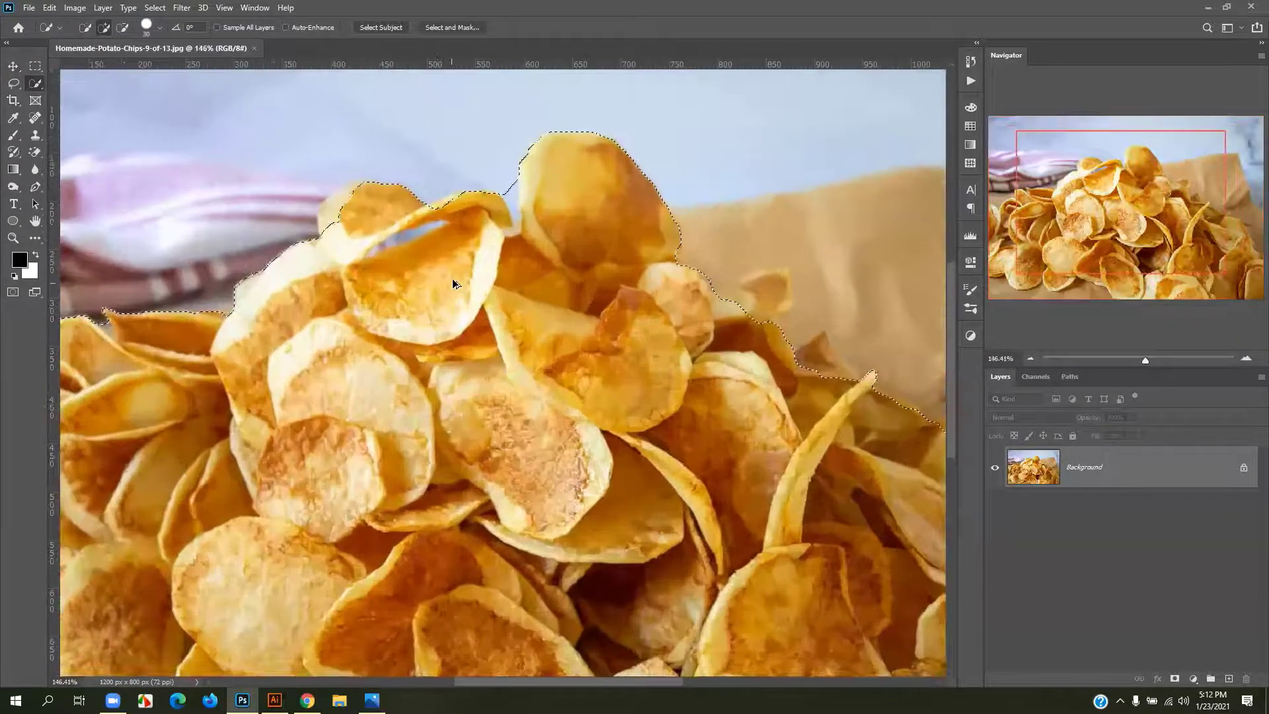
mouse_move(403, 281)
mouse_down()
mouse_move(404, 397)
mouse_move(331, 439)
mouse_move(371, 513)
mouse_move(365, 371)
mouse_up()
scroll(323, 415, up, 2)
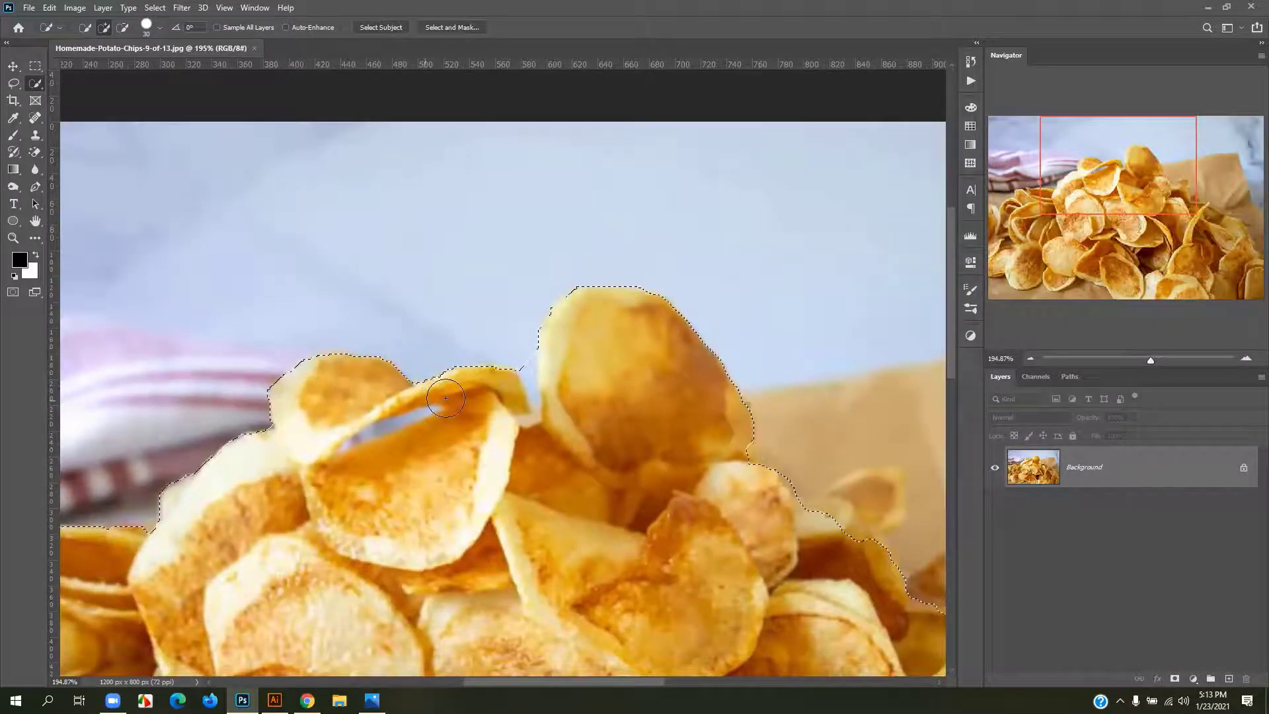
key(alt)
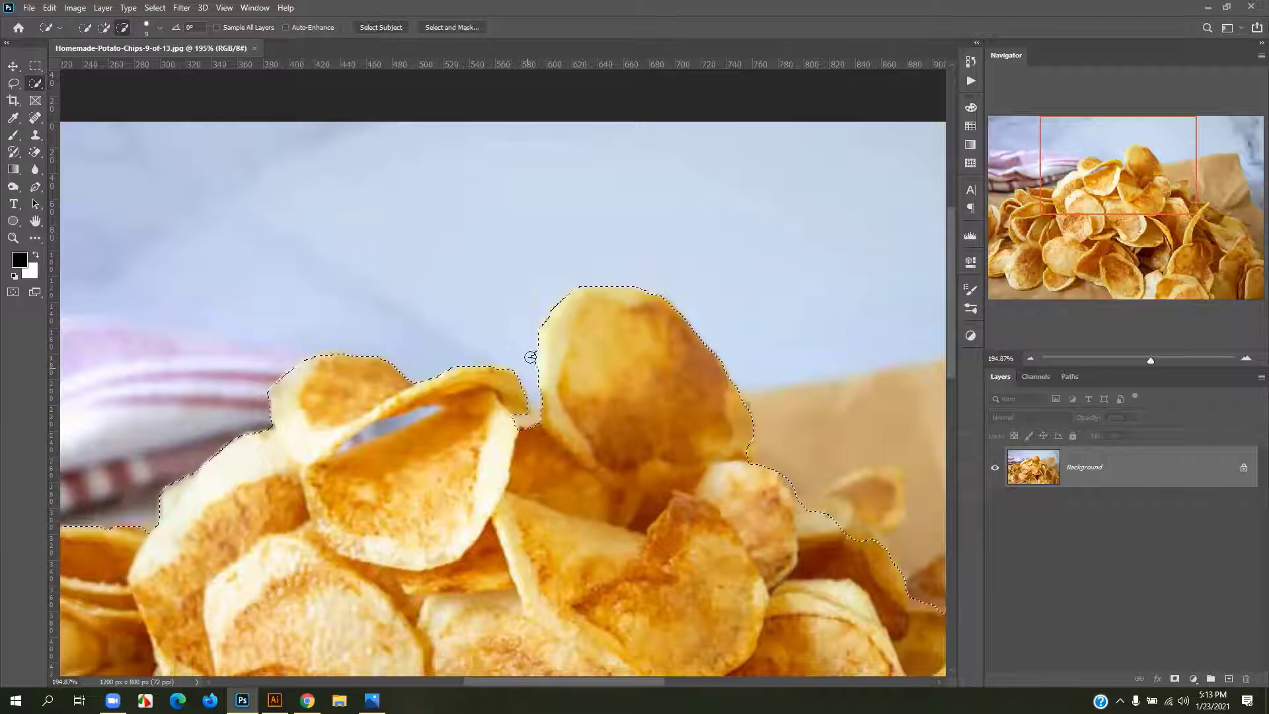
key(alt)
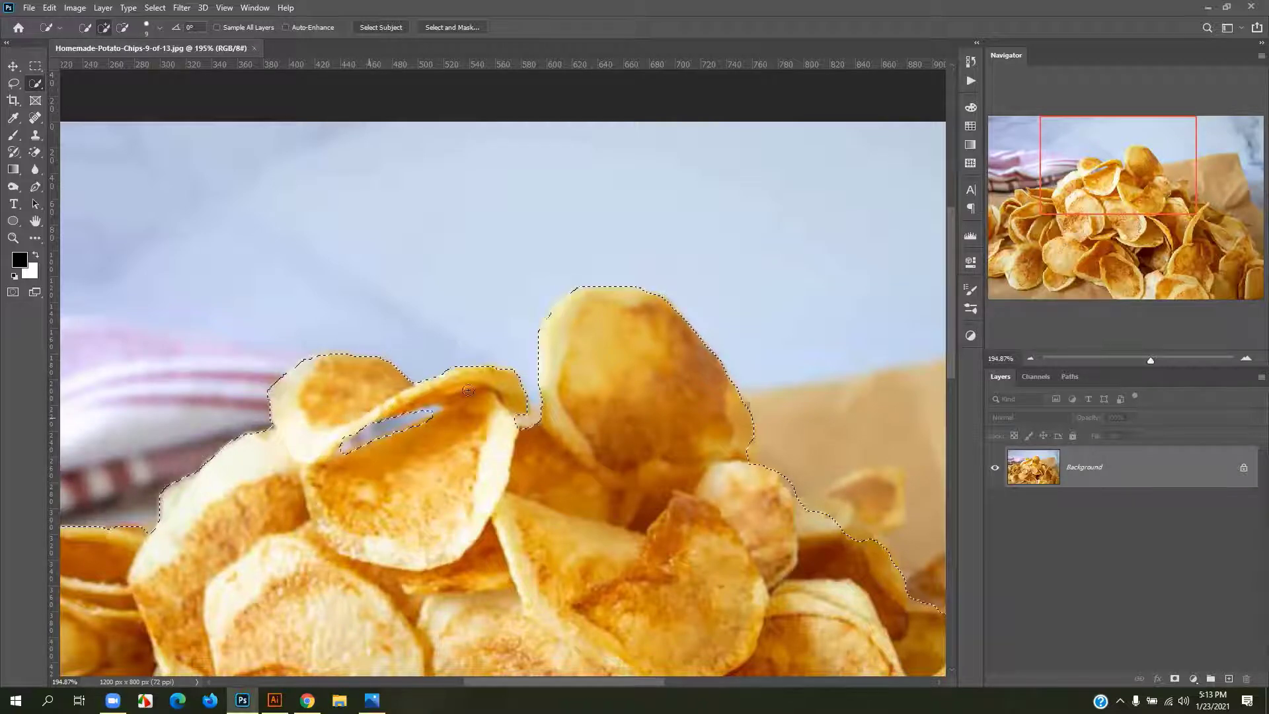
scroll(796, 513, down, 5)
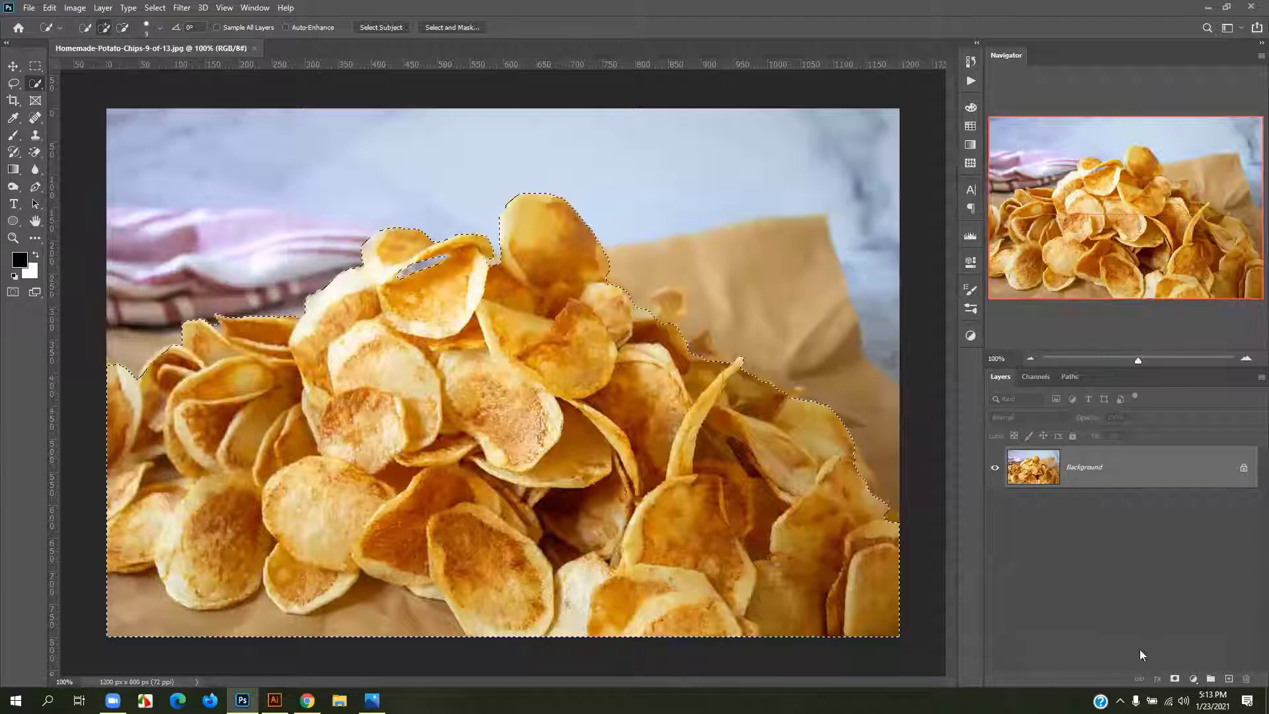
- Mask the layer to the selected chips and slightly feather the mask edge in Select and Mask
click(1174, 679)
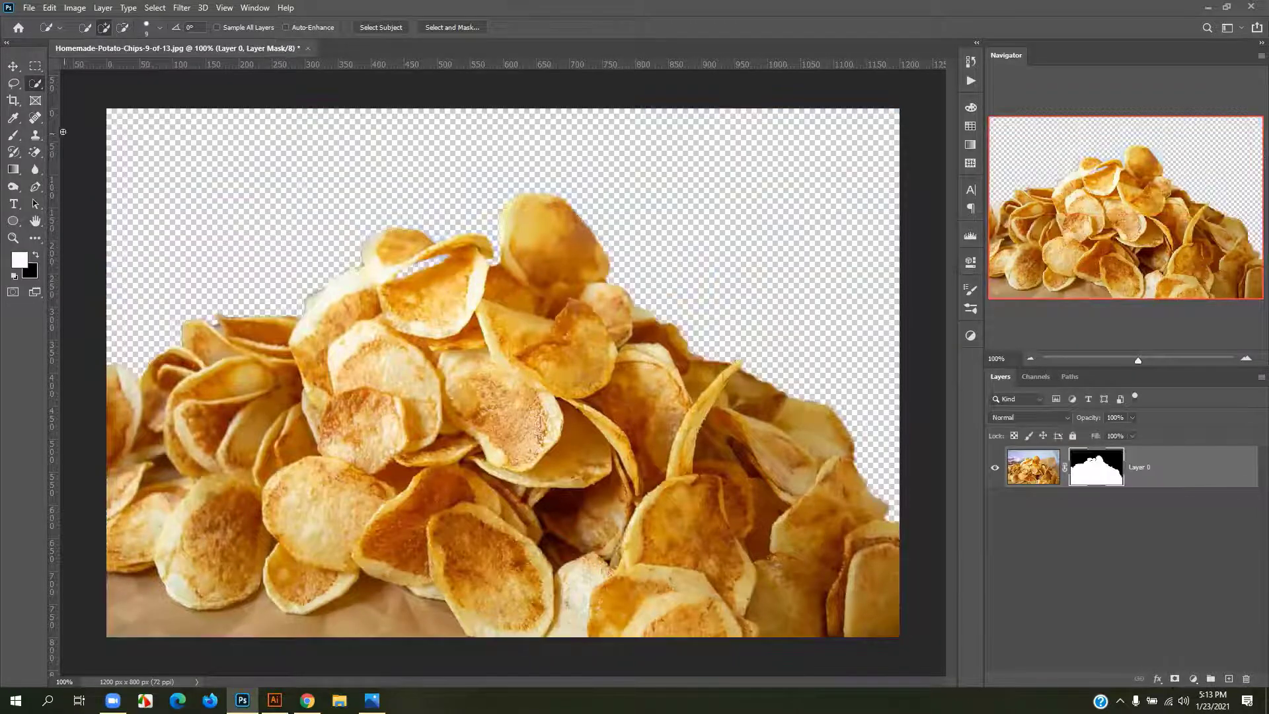
double_click(1097, 468)
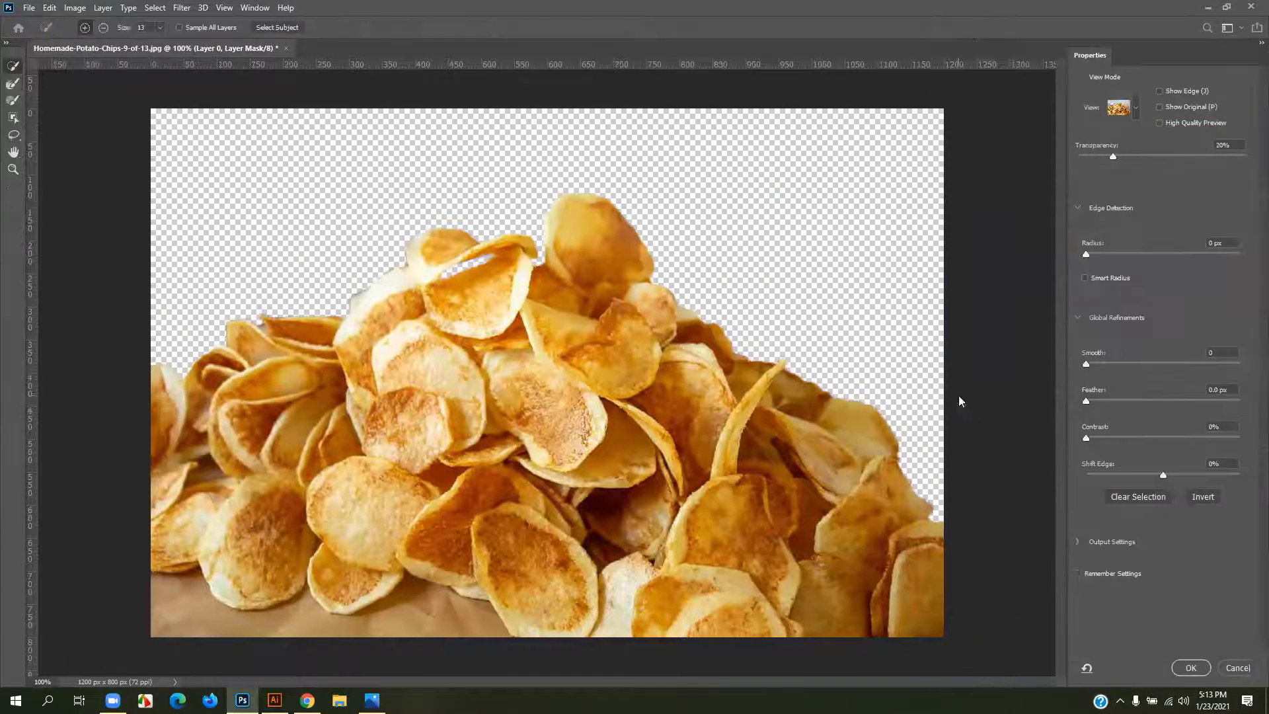
drag(1095, 400, 1106, 402)
click(1188, 668)
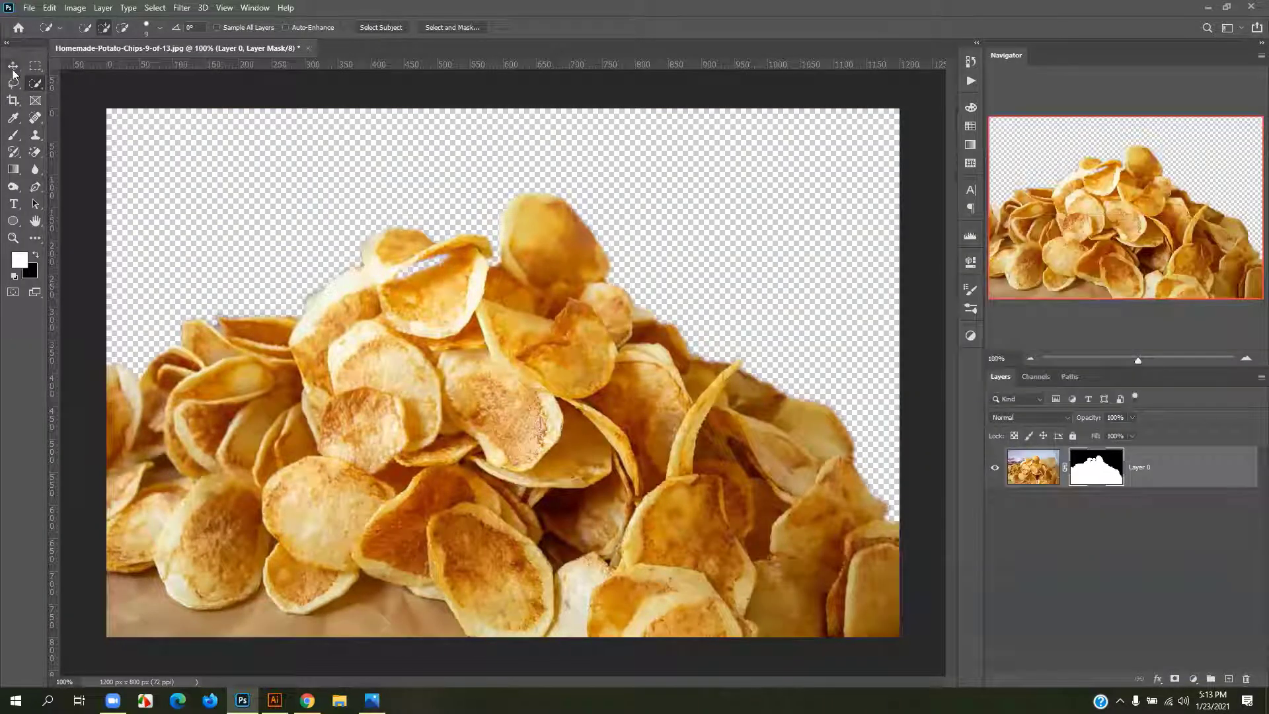
click(13, 66)
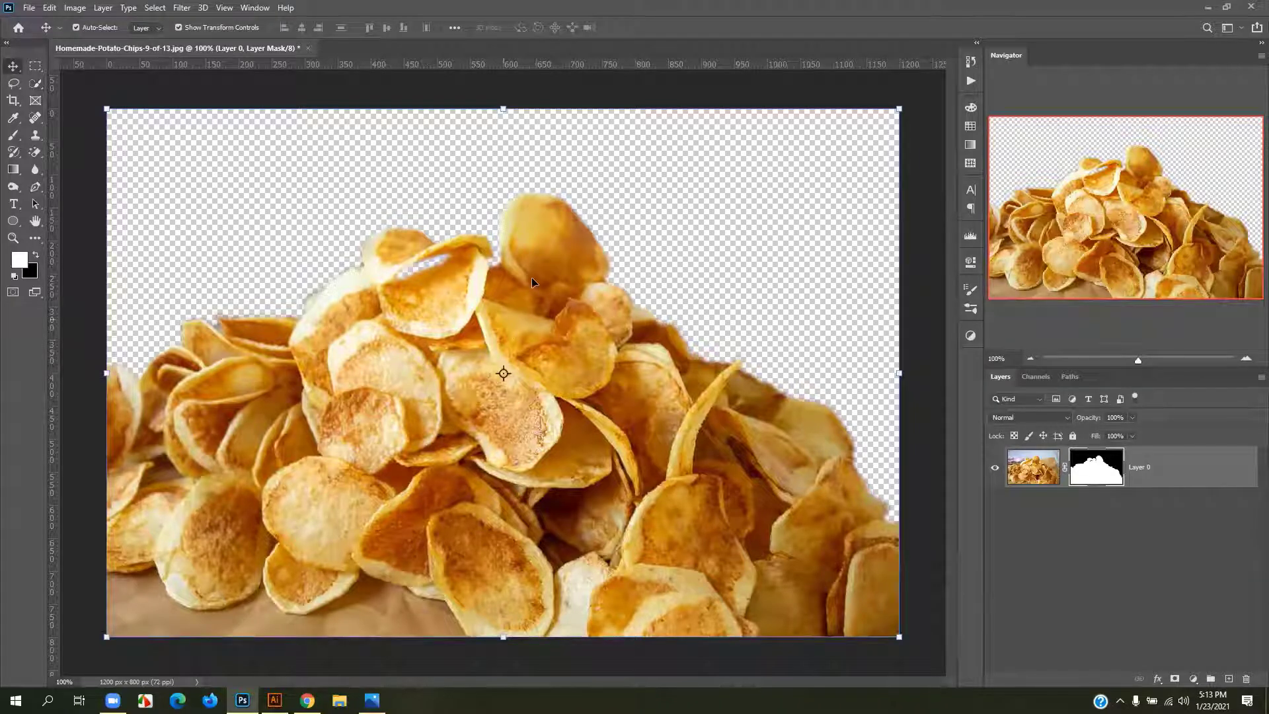
click(29, 7)
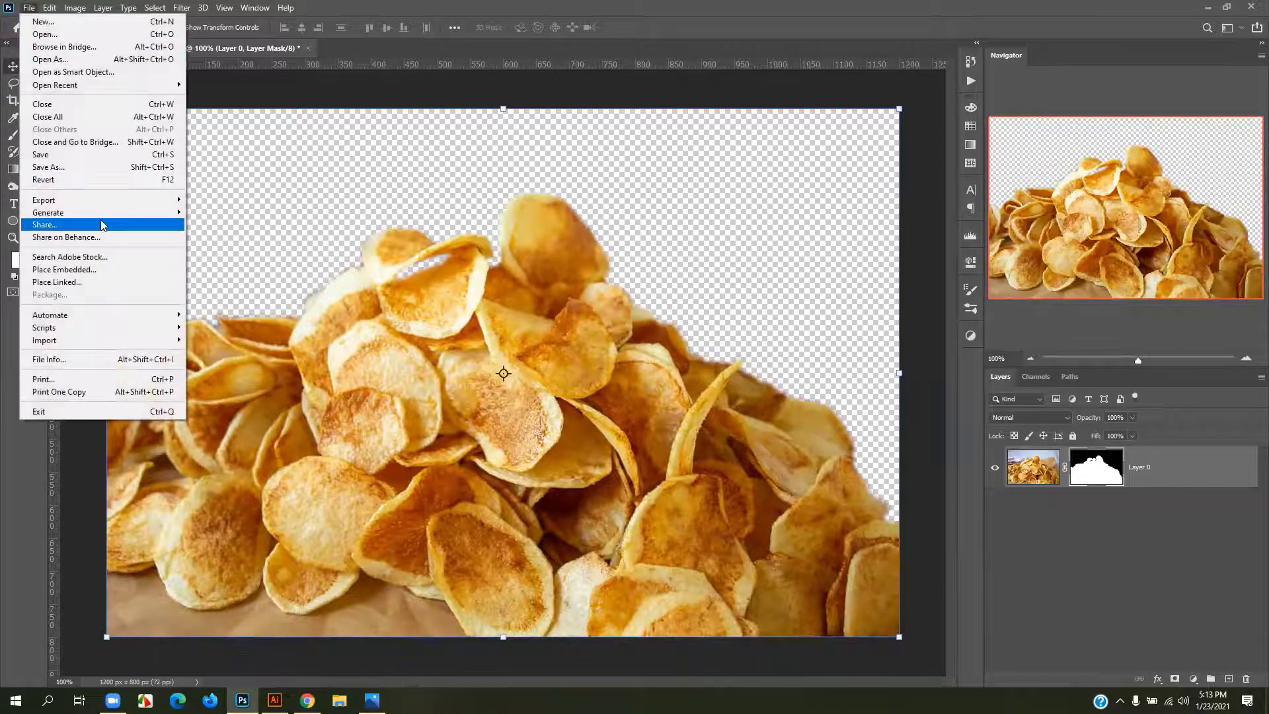
mouse_move(113, 204)
click(237, 251)
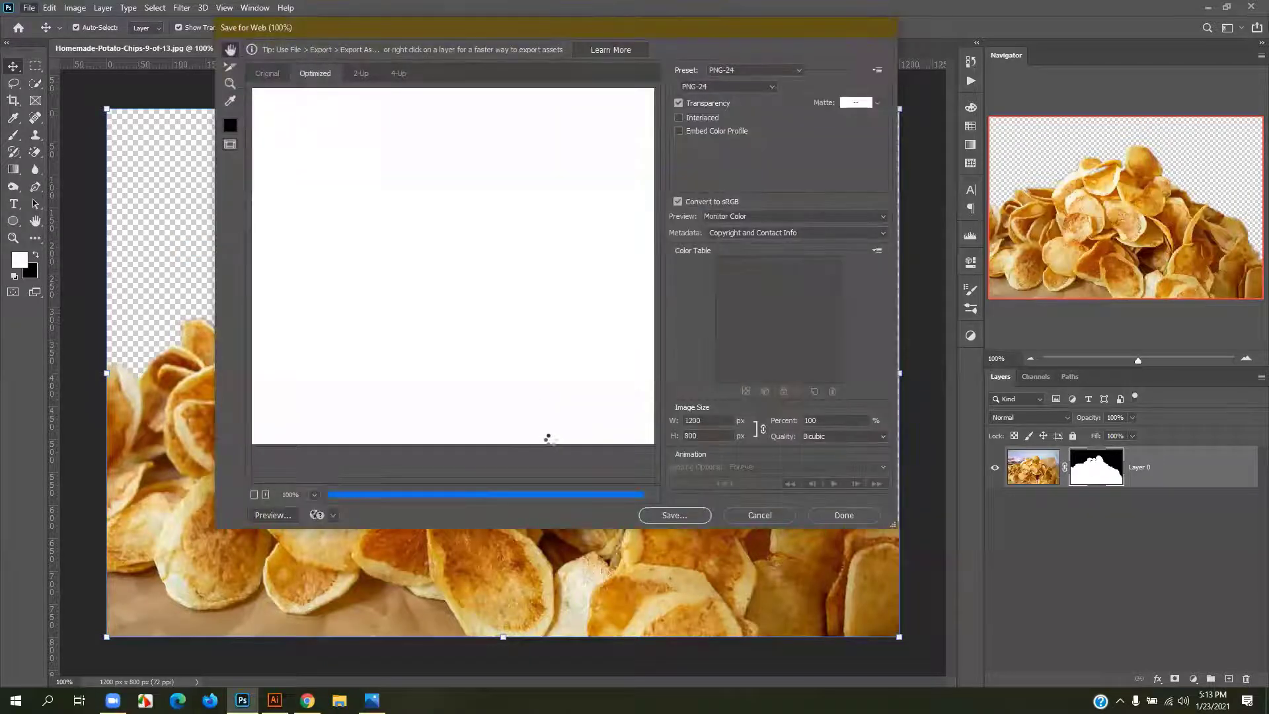
click(782, 516)
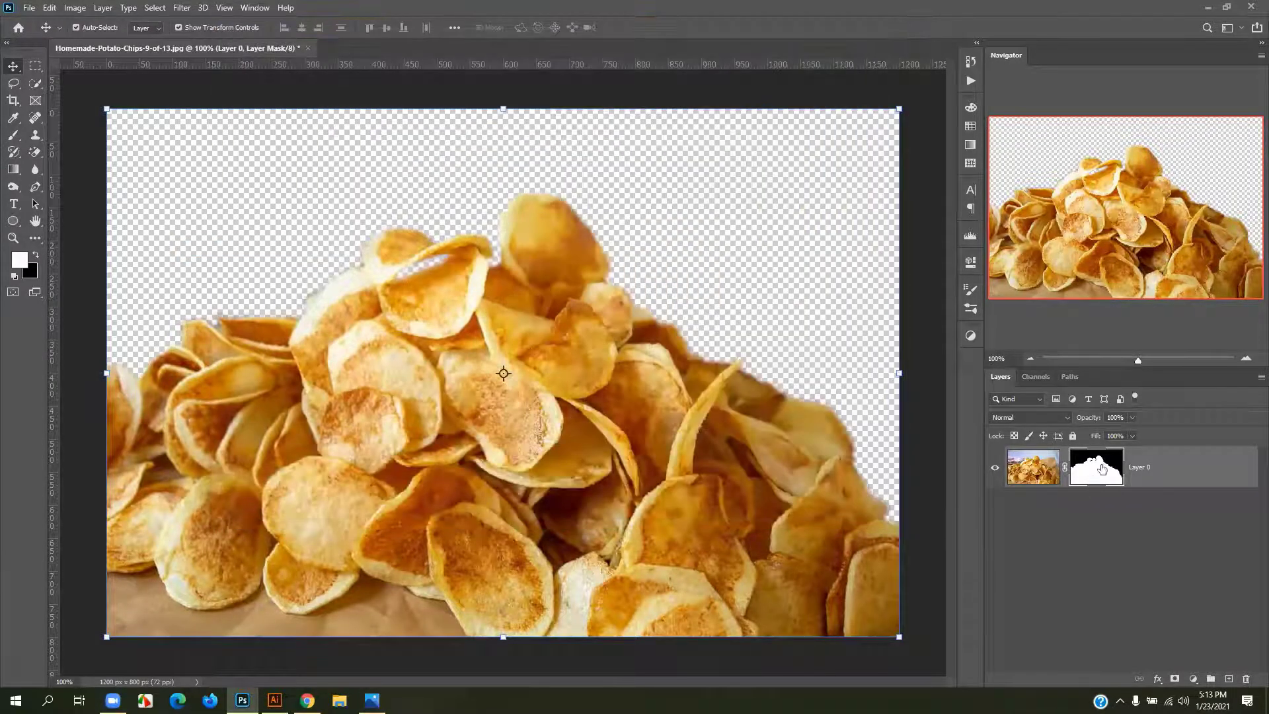
- Revisit the mask's Feather setting, and save the cutout for web as a PNG-24 named A on the Desktop
double_click(1103, 466)
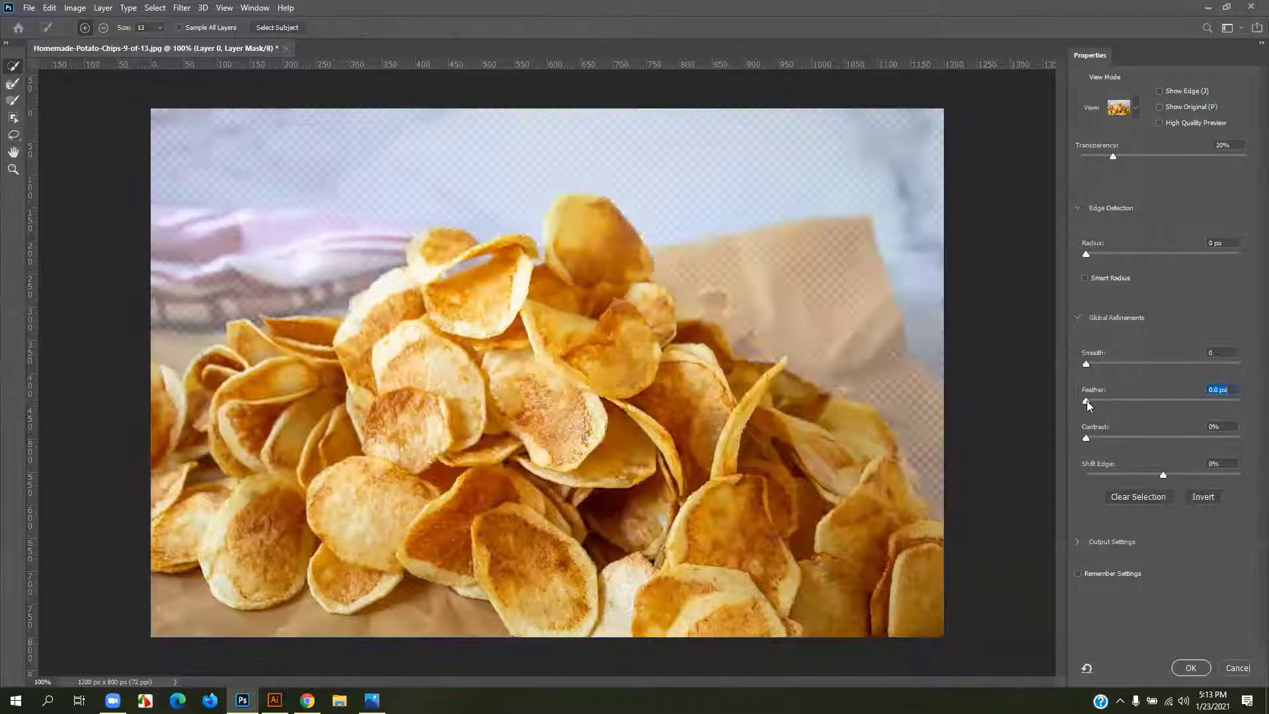
click(1202, 668)
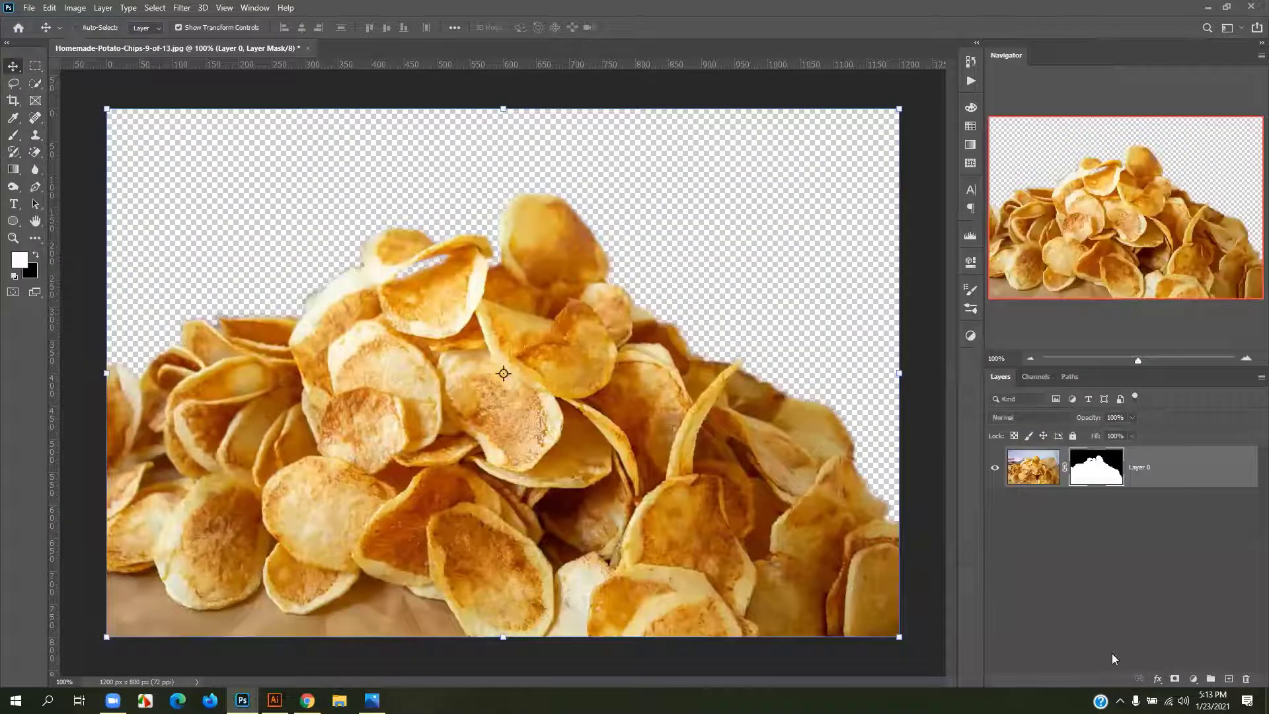
click(31, 7)
mouse_move(91, 200)
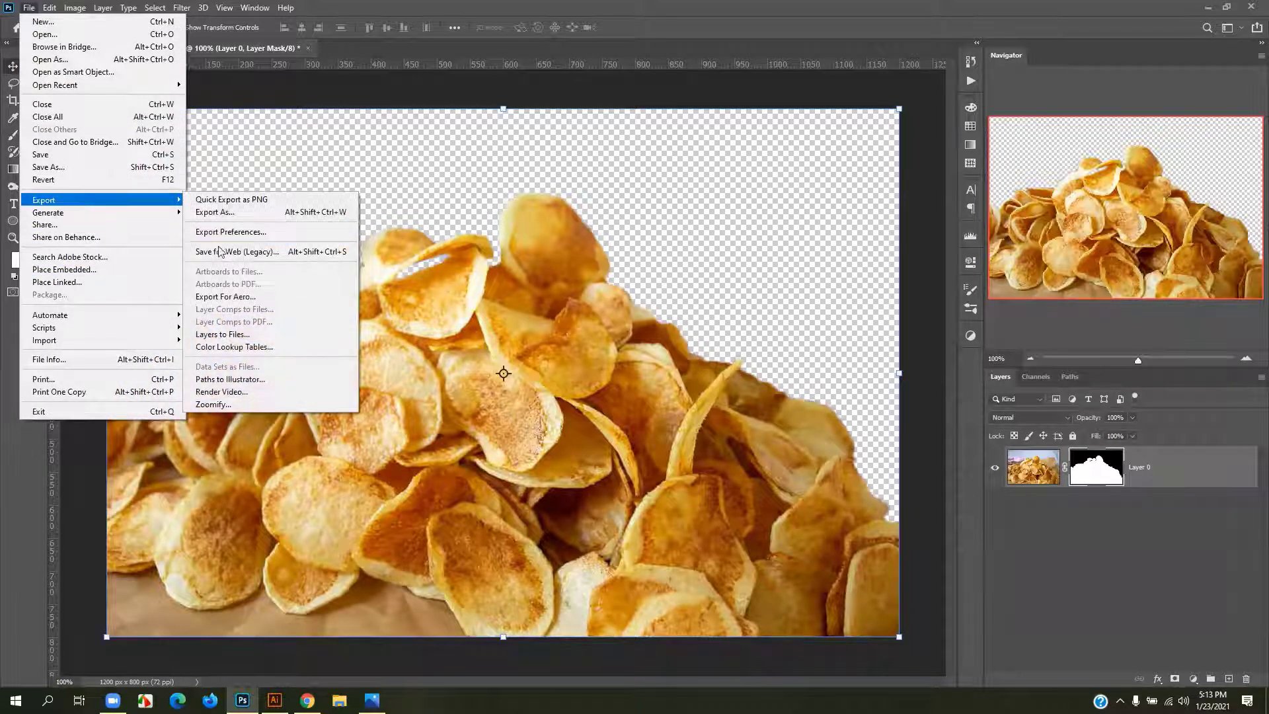
click(219, 251)
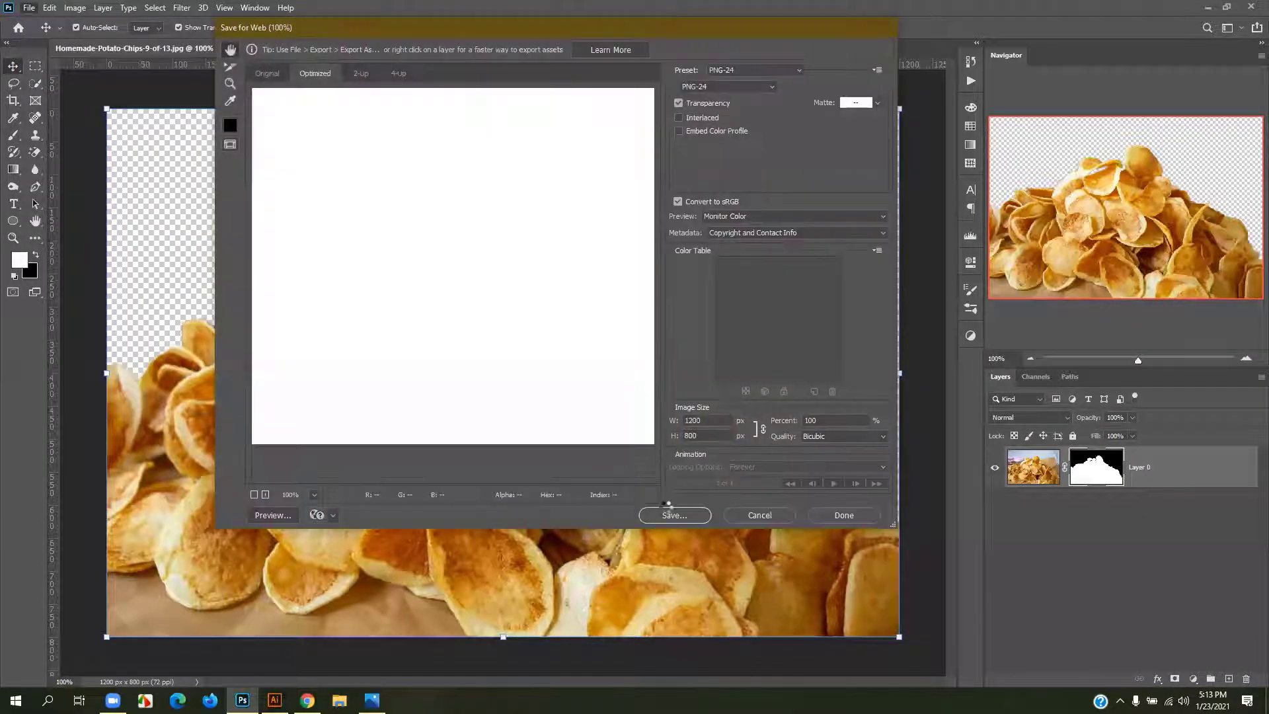
click(675, 520)
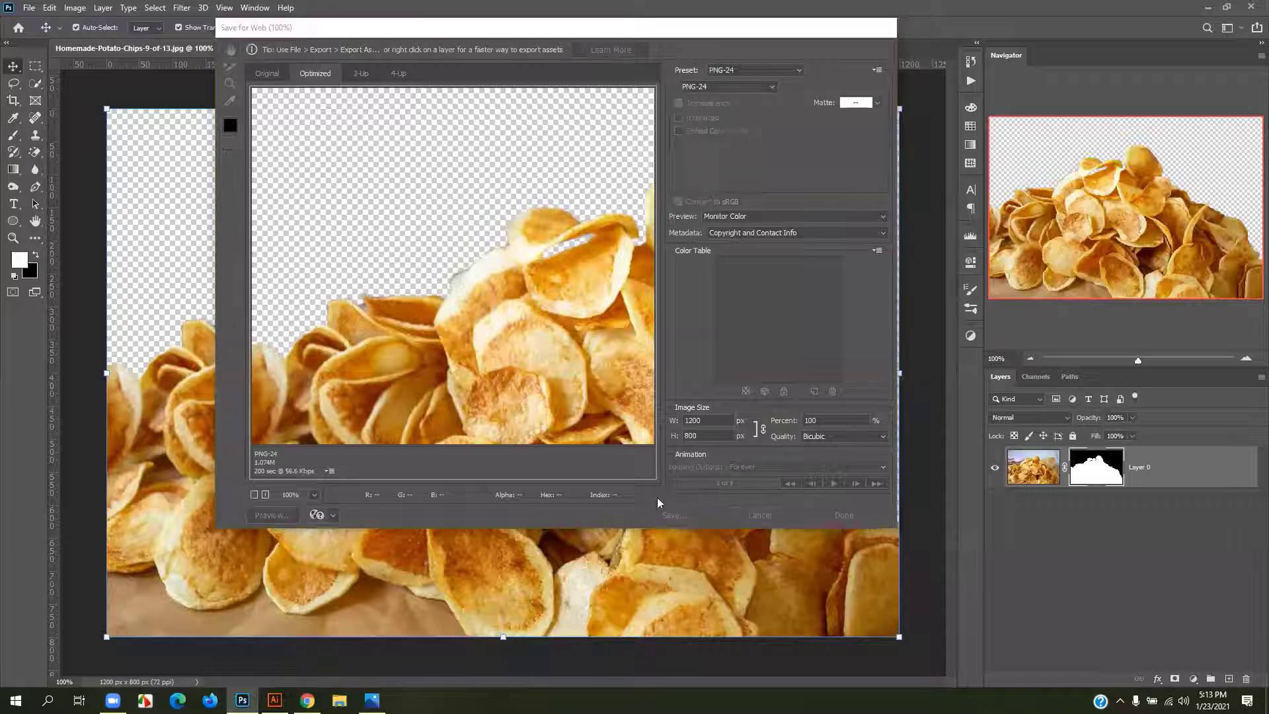
text(A)
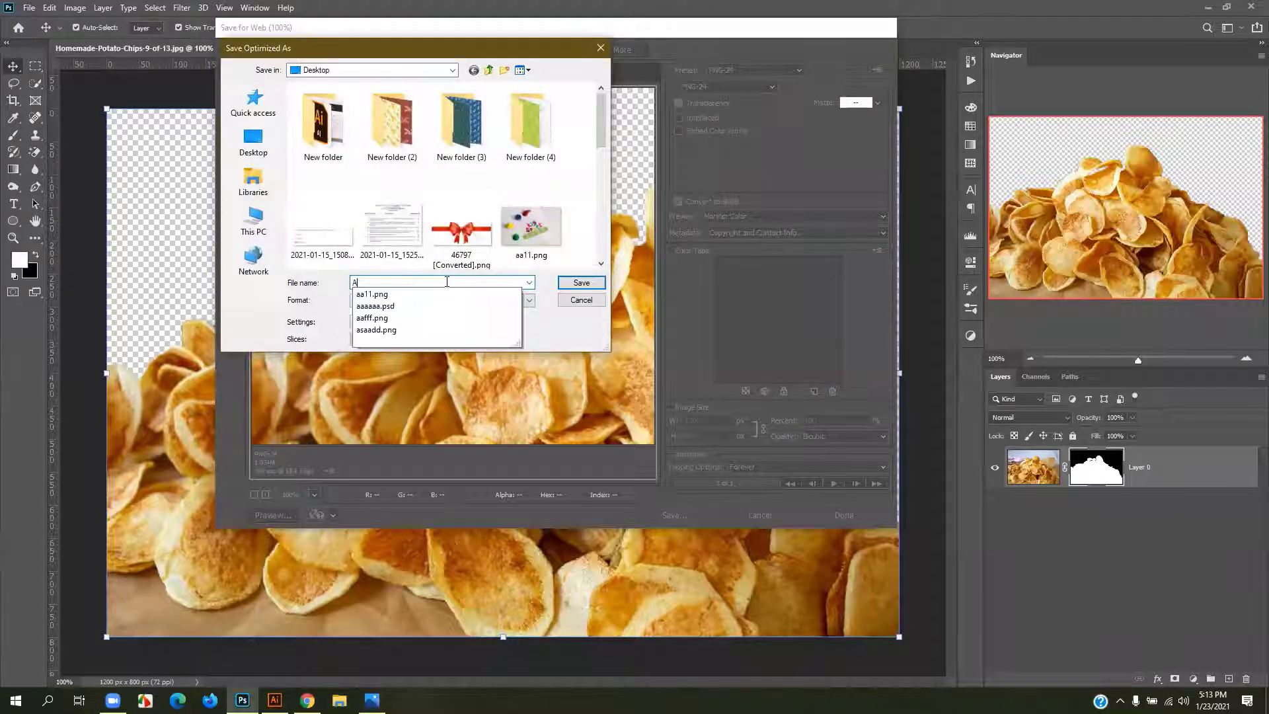
click(585, 283)
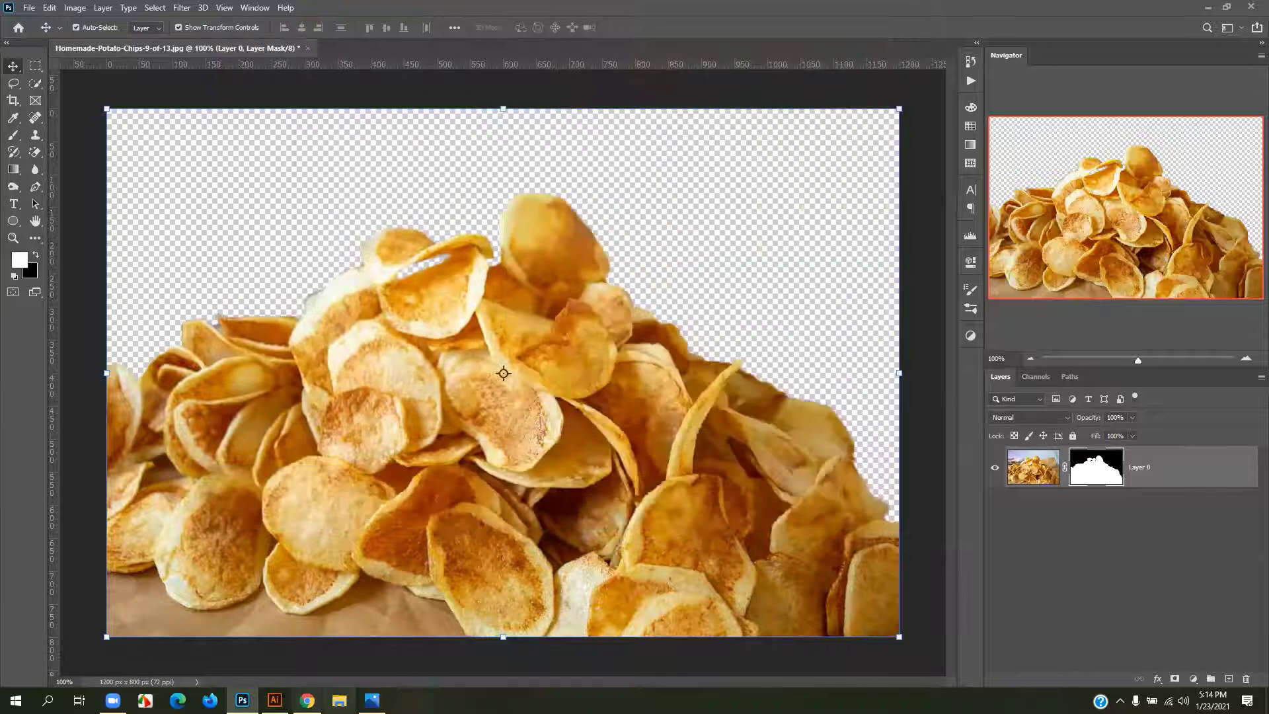
- Switch to Illustrator and open the exported A.png from the Desktop
click(275, 700)
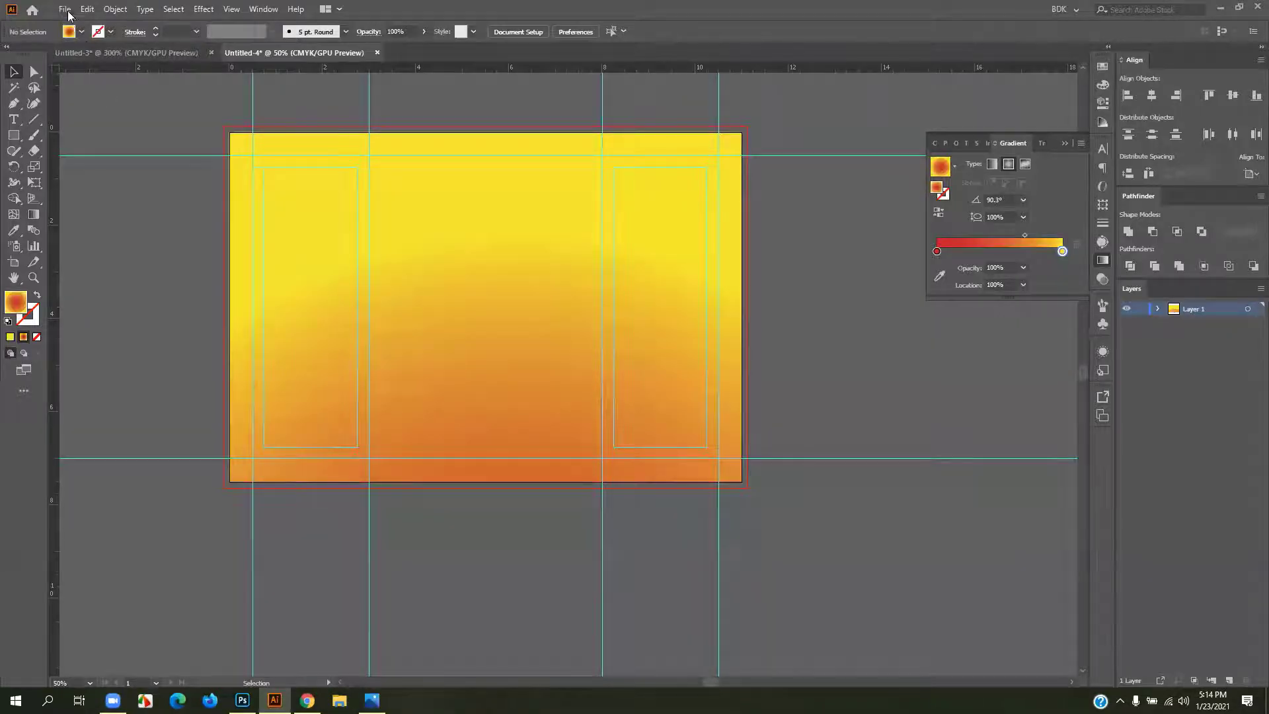
click(66, 10)
click(82, 52)
click(503, 295)
click(905, 479)
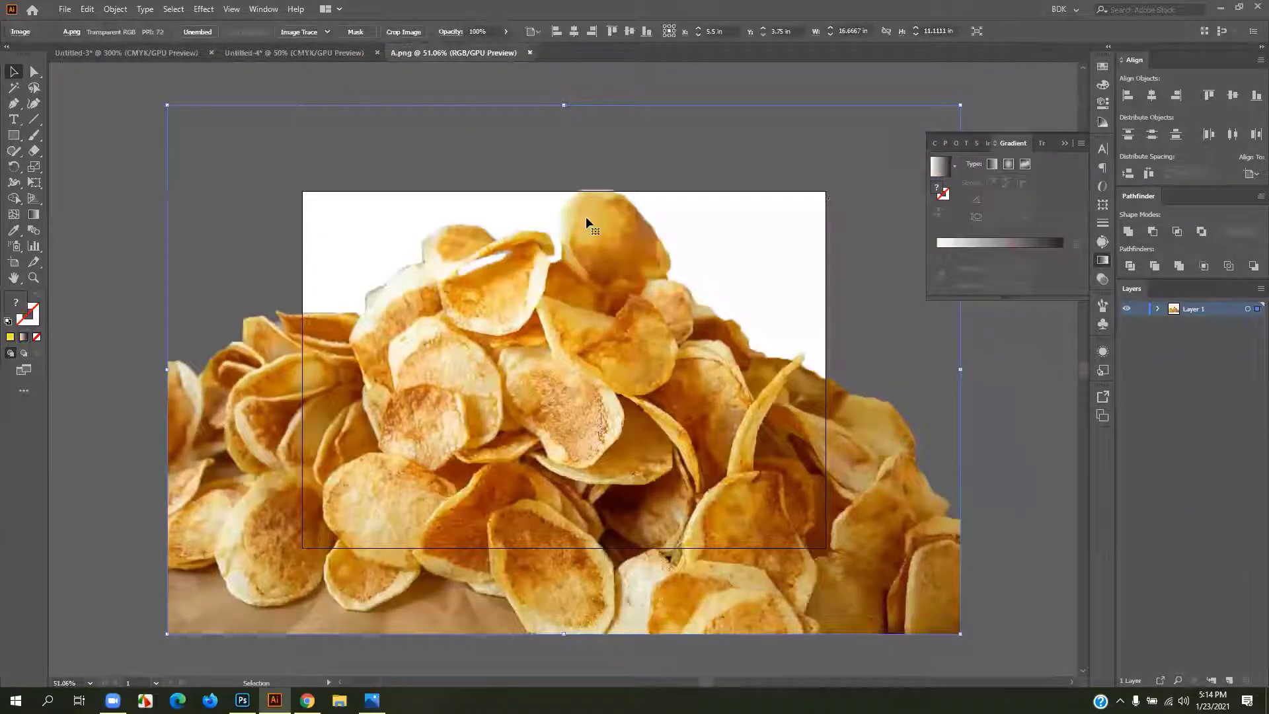
- Bring the chips cutout into the Untitled-4 packaging document and place it on the pasteboard below the artboard
mouse_move(585, 216)
mouse_down()
mouse_move(327, 71)
mouse_move(213, 53)
mouse_move(170, 61)
mouse_move(286, 58)
mouse_move(423, 218)
mouse_move(478, 318)
mouse_up()
scroll(477, 319, down, 5)
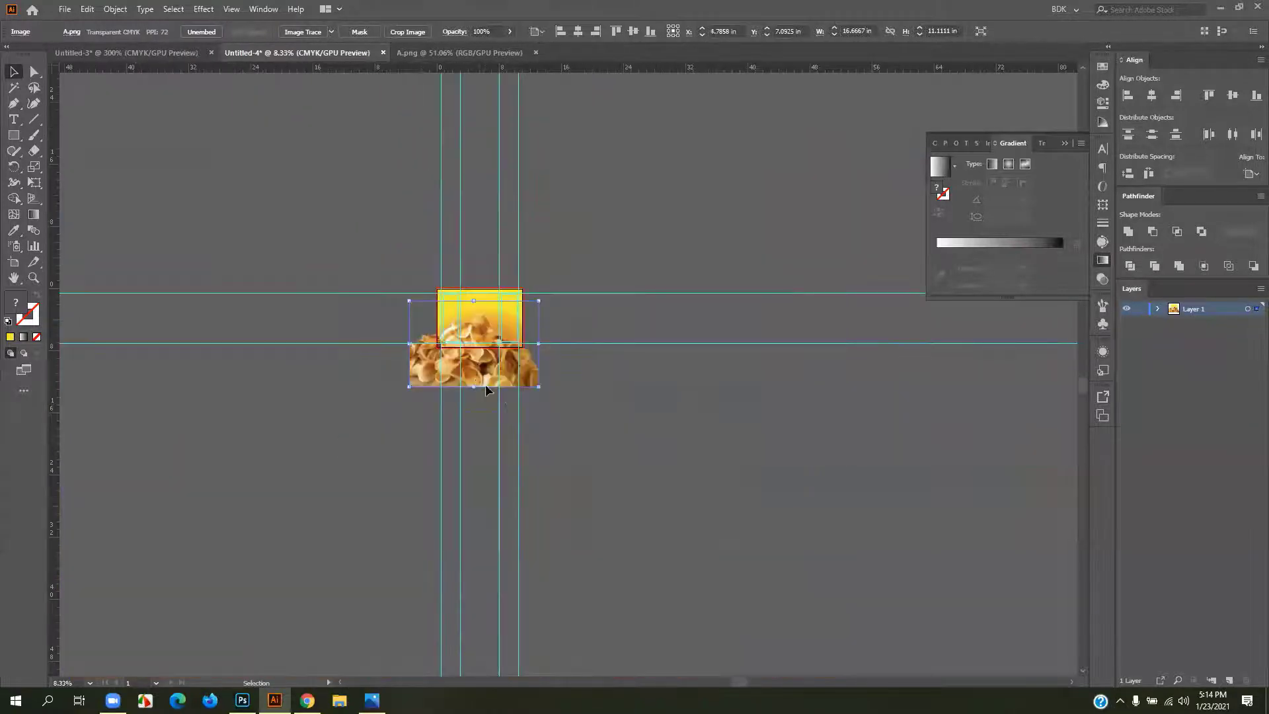
drag(476, 384, 526, 421)
click(499, 428)
scroll(522, 419, up, 5)
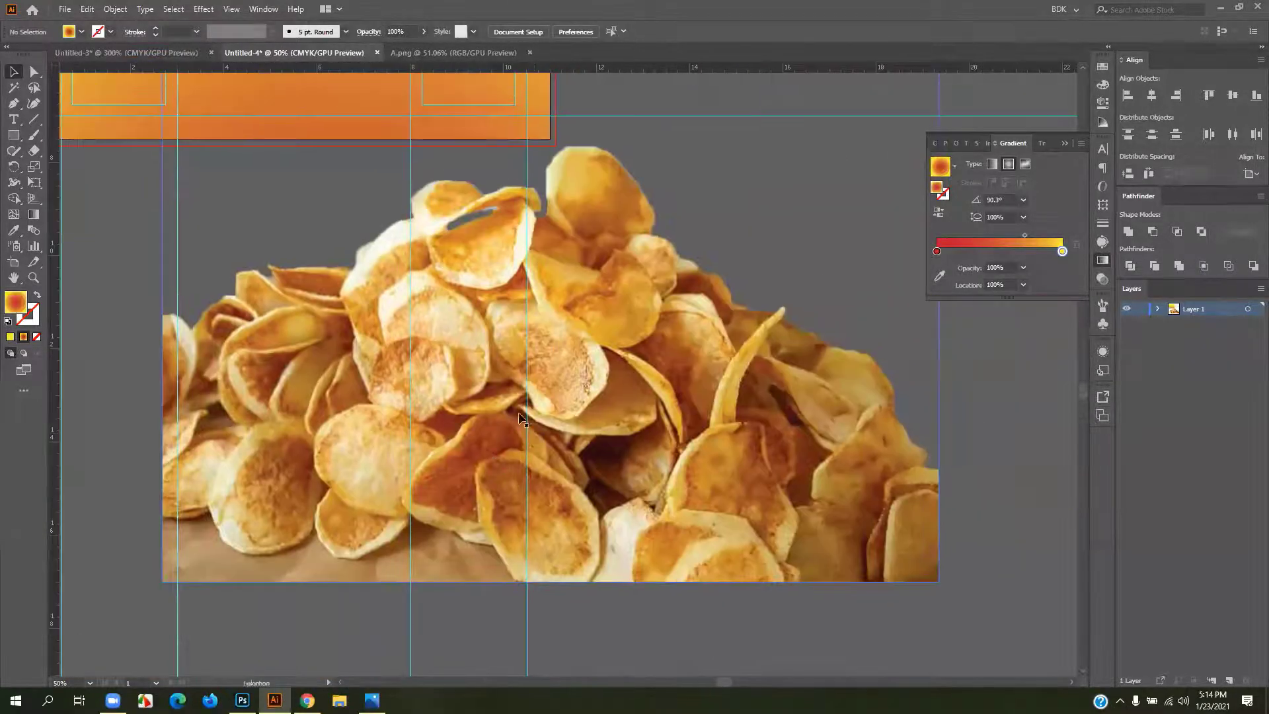
scroll(522, 420, down, 2)
scroll(553, 423, up, 1)
scroll(547, 436, up, 1)
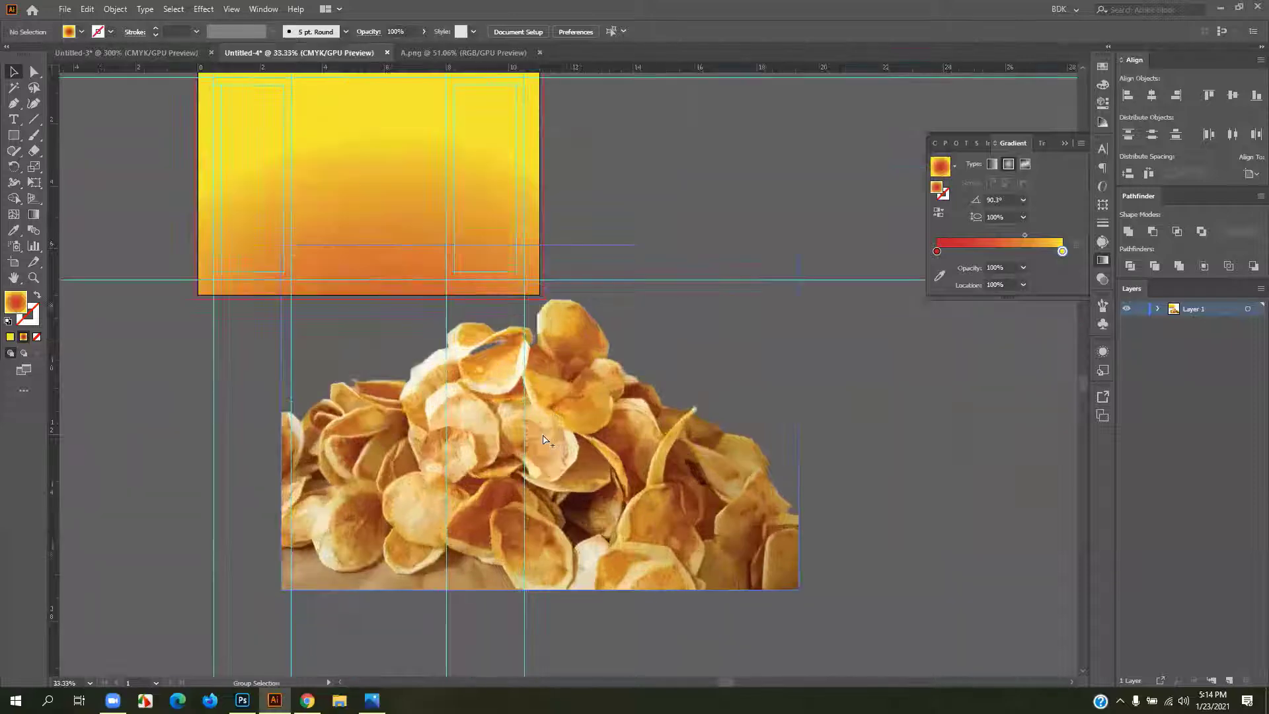
- Switch to Photoshop and brighten the chips cutout with a Curves adjustment layer, raising the midtones of the RGB curve
click(242, 700)
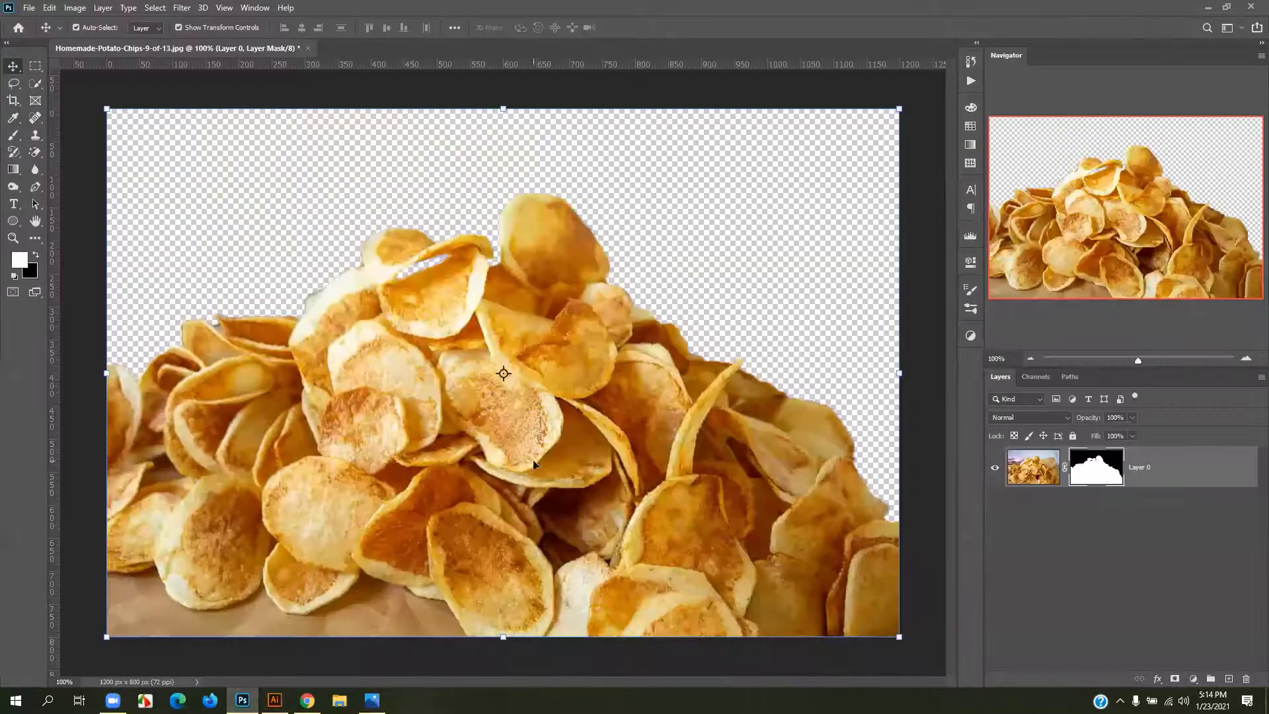
click(1194, 677)
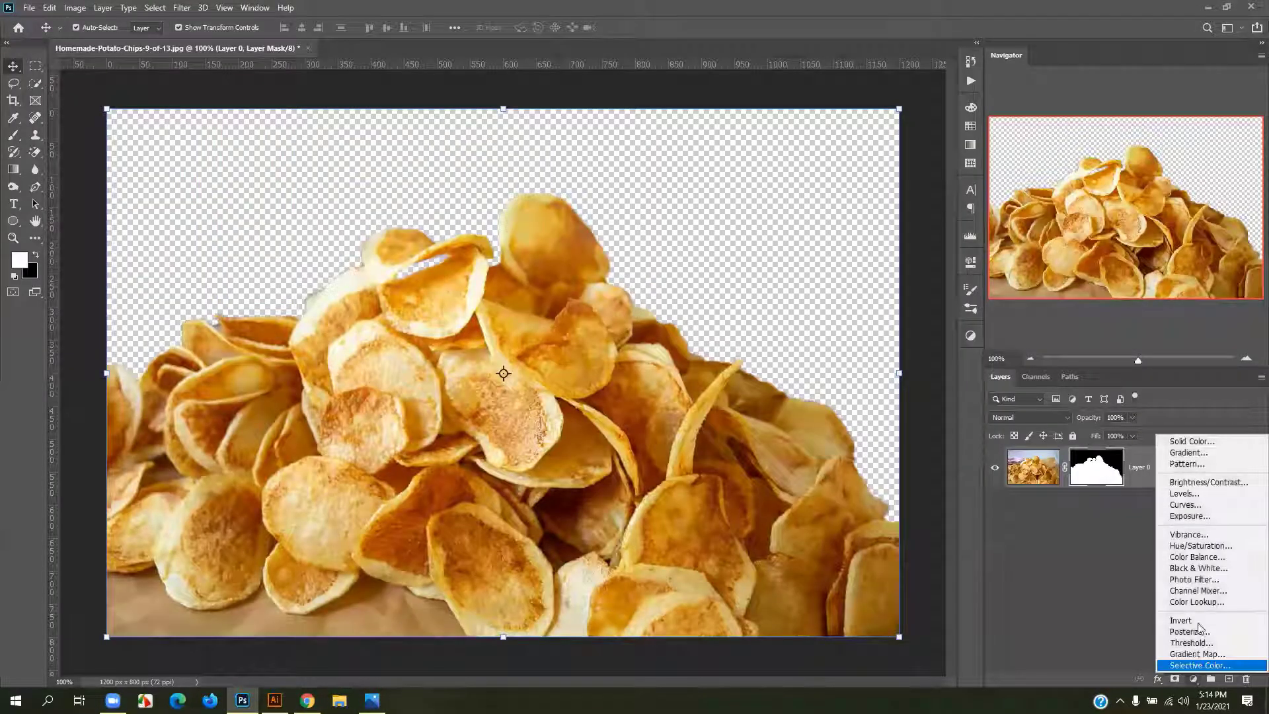
click(1183, 500)
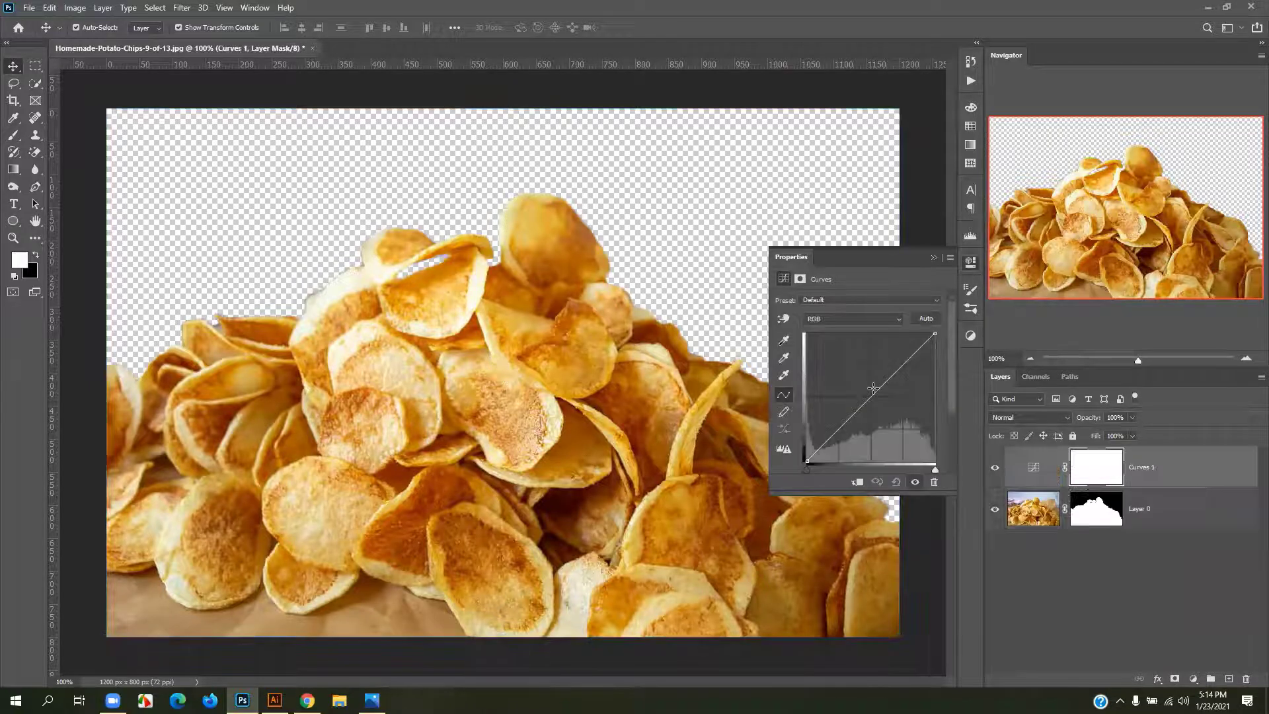
drag(872, 393, 860, 384)
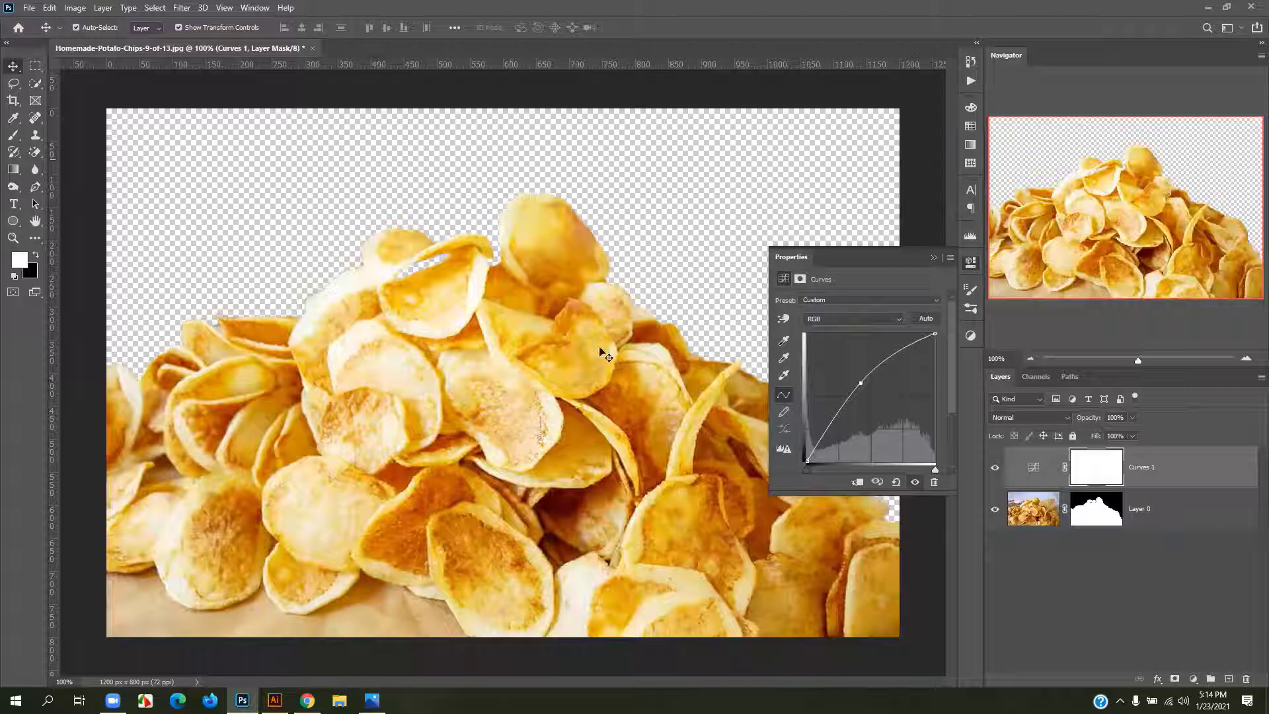
click(934, 258)
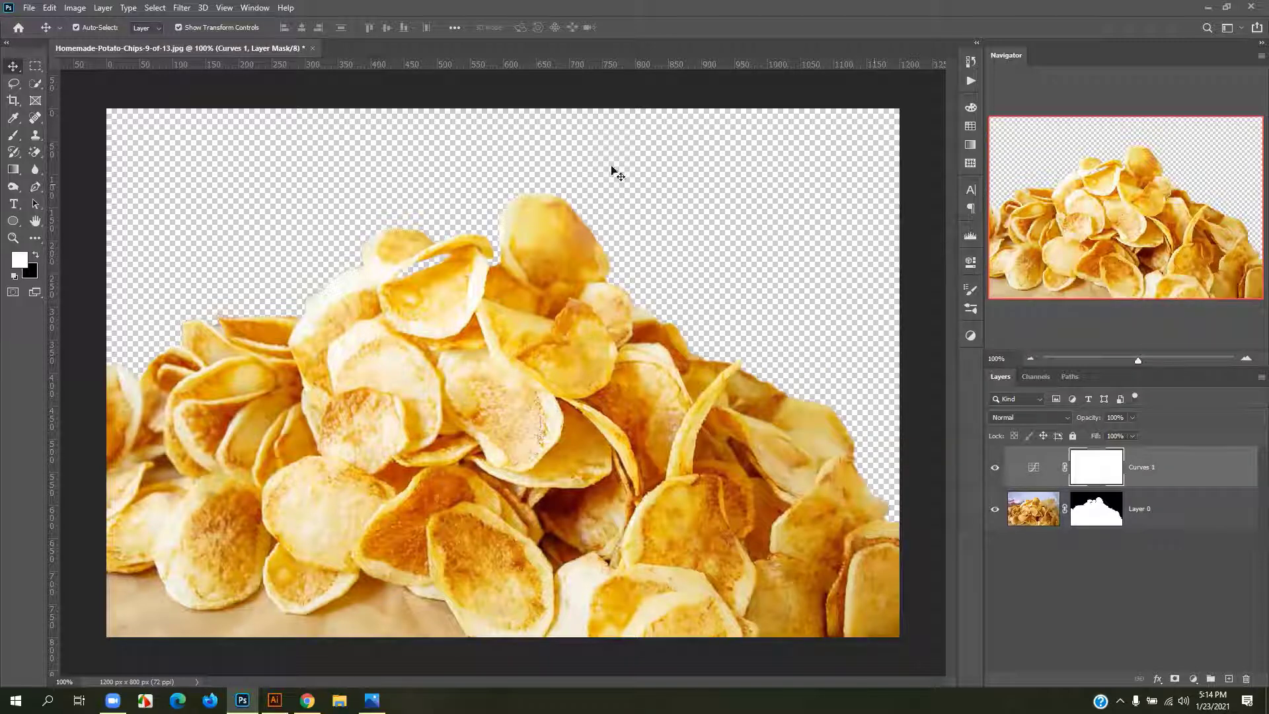
- Return to Illustrator and draw a gradient-filled ellipse about 14.5 by 9.8 in on the empty pasteboard beside the chips image
click(1206, 7)
drag(572, 423, 425, 417)
scroll(515, 421, down, 1)
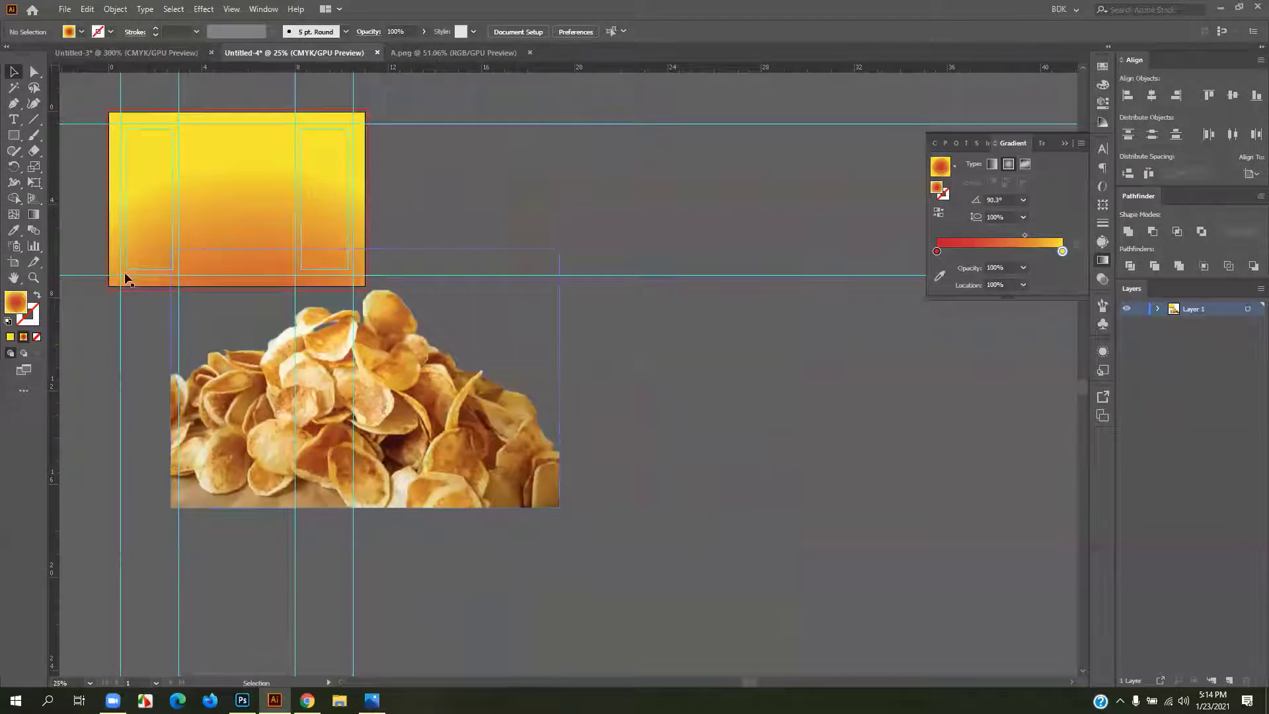
click(15, 137)
click(62, 166)
drag(654, 328, 992, 557)
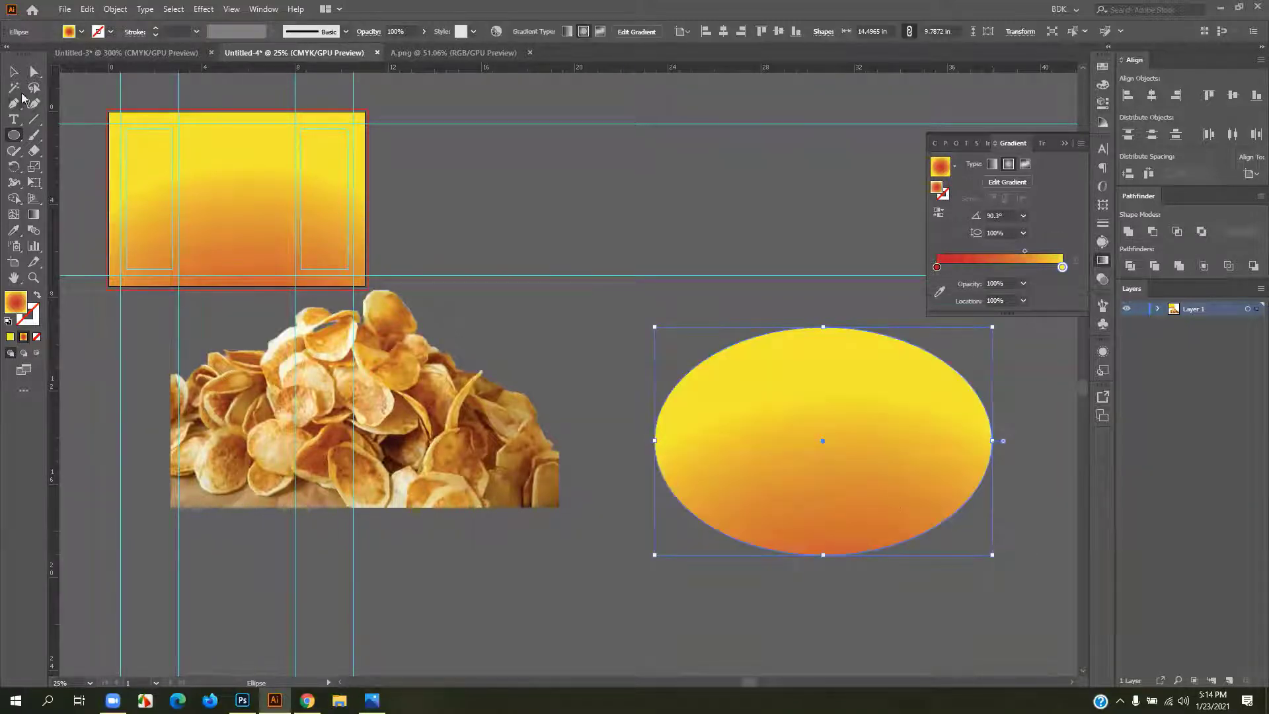
click(15, 75)
key(a)
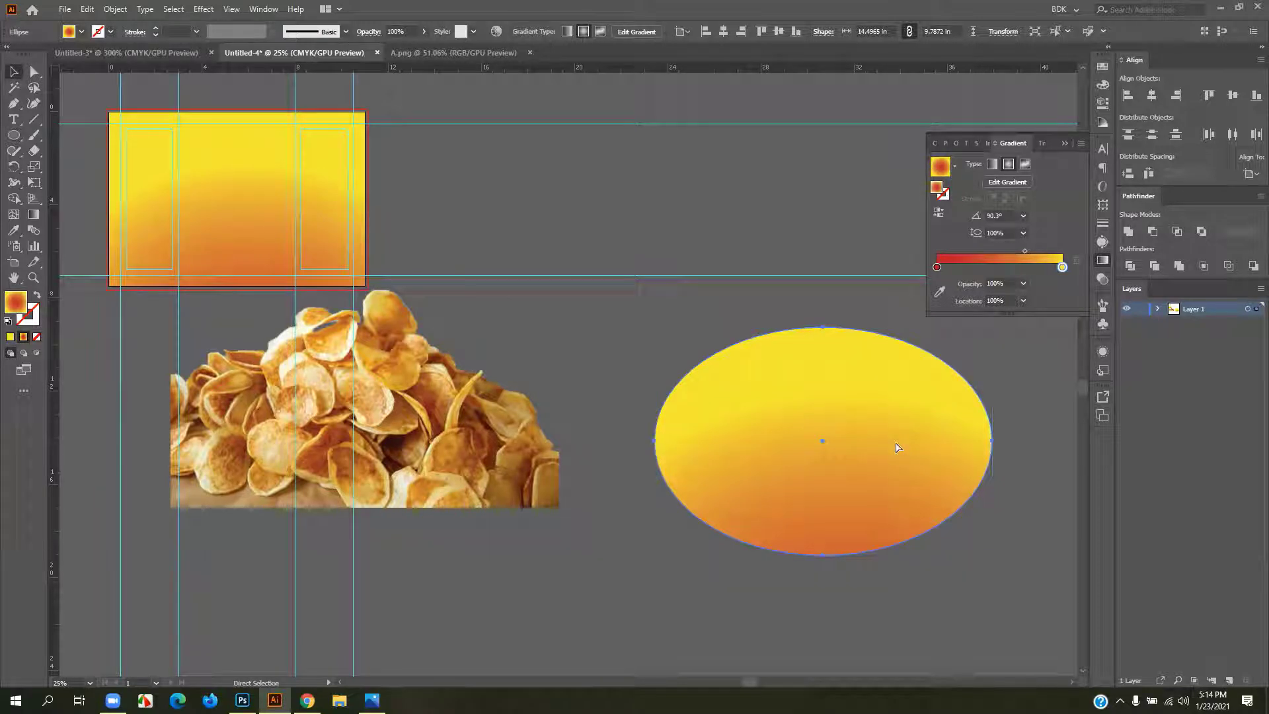
key(v)
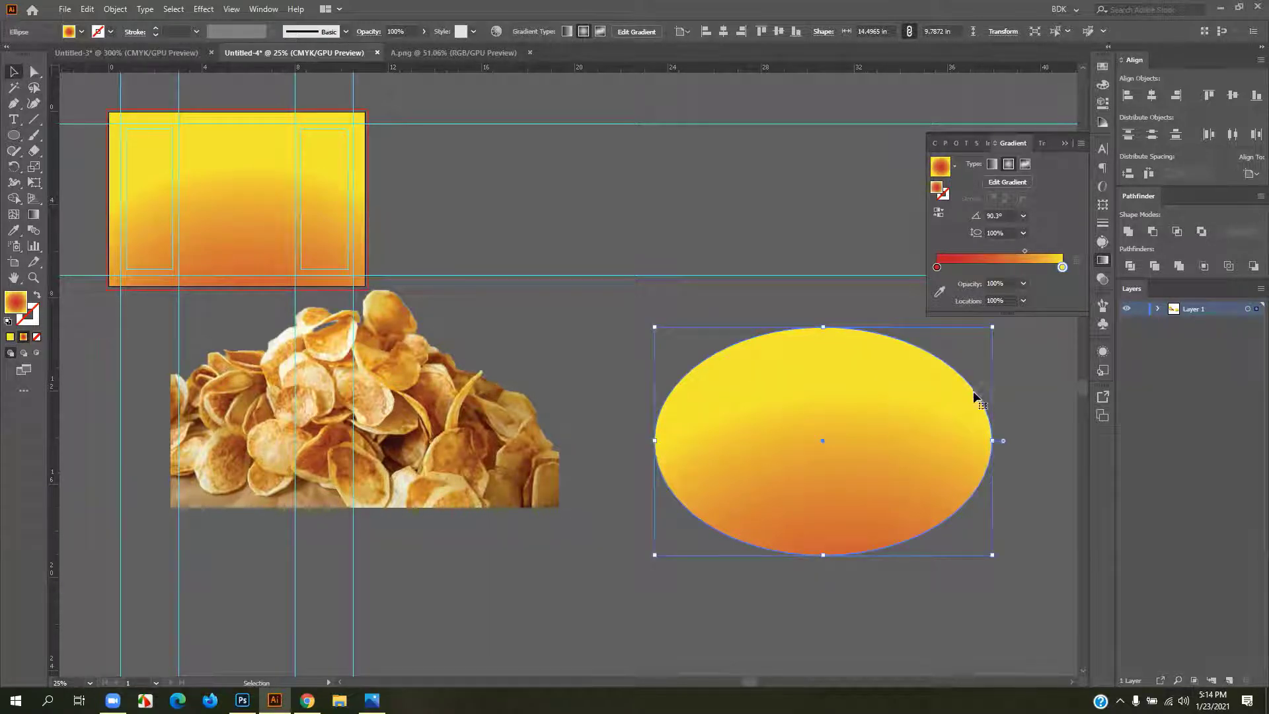
- Add a smaller concentric copy of the ellipse, about 13.9 by 9.4 in, and fill the larger ellipse with white
drag(993, 325, 989, 332)
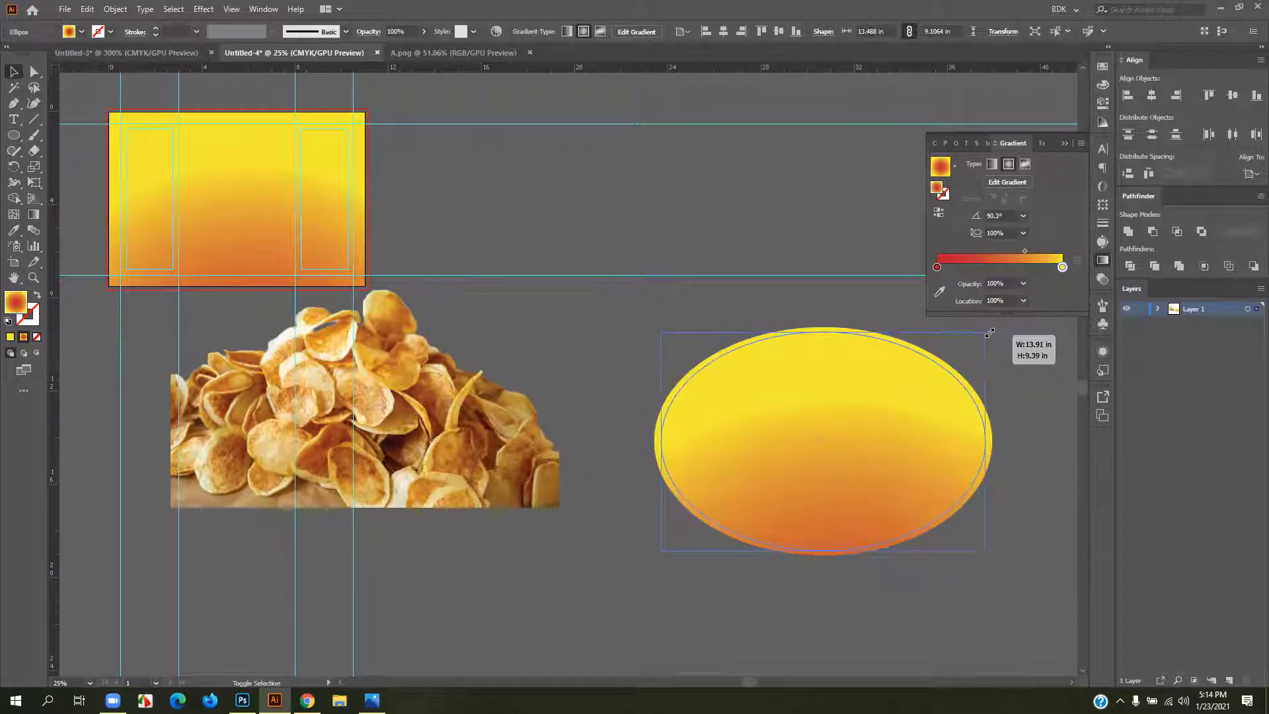
drag(986, 440, 992, 440)
click(935, 143)
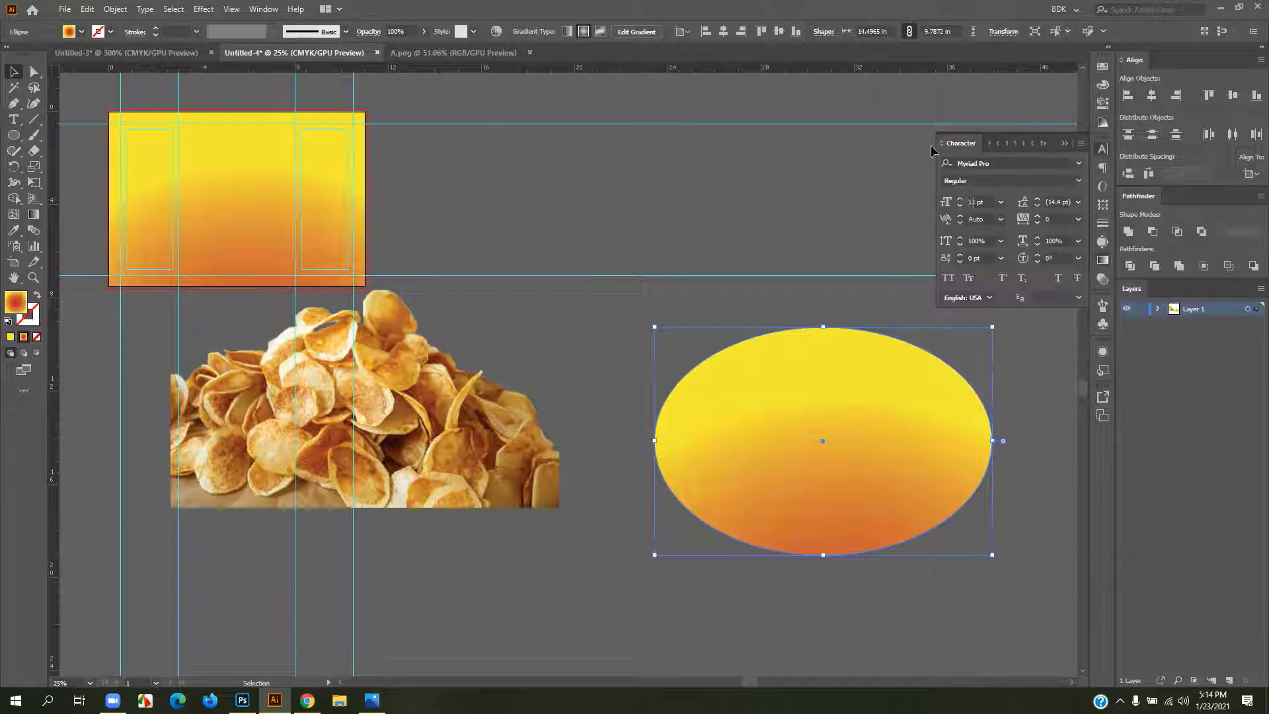
click(1102, 69)
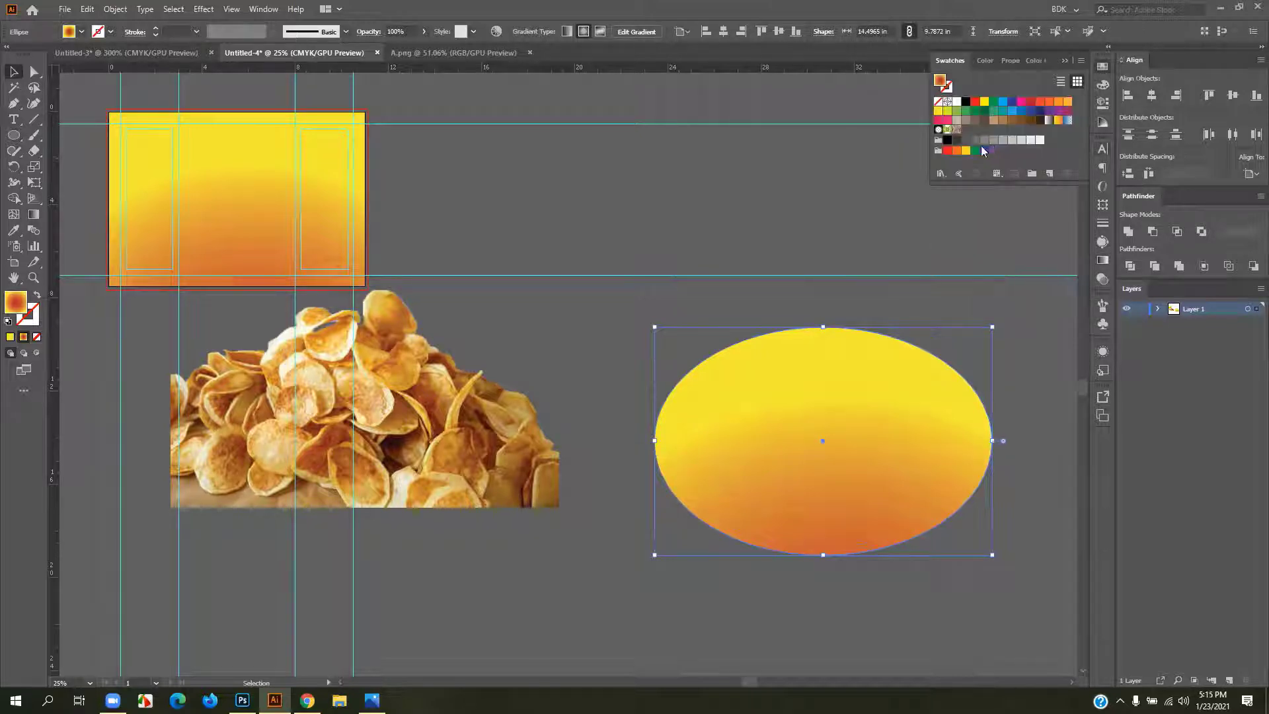
click(957, 102)
click(822, 292)
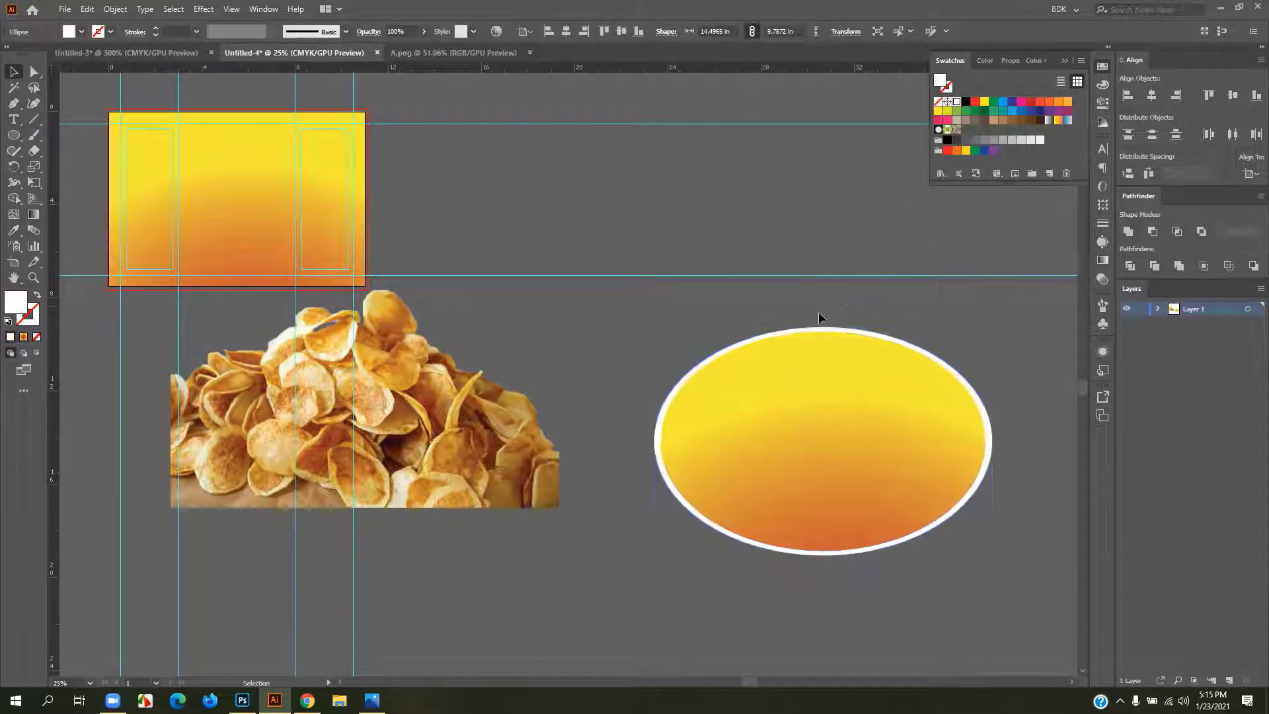
key(ctrl+z)
key(ctrl+shift+z)
click(462, 436)
key(a)
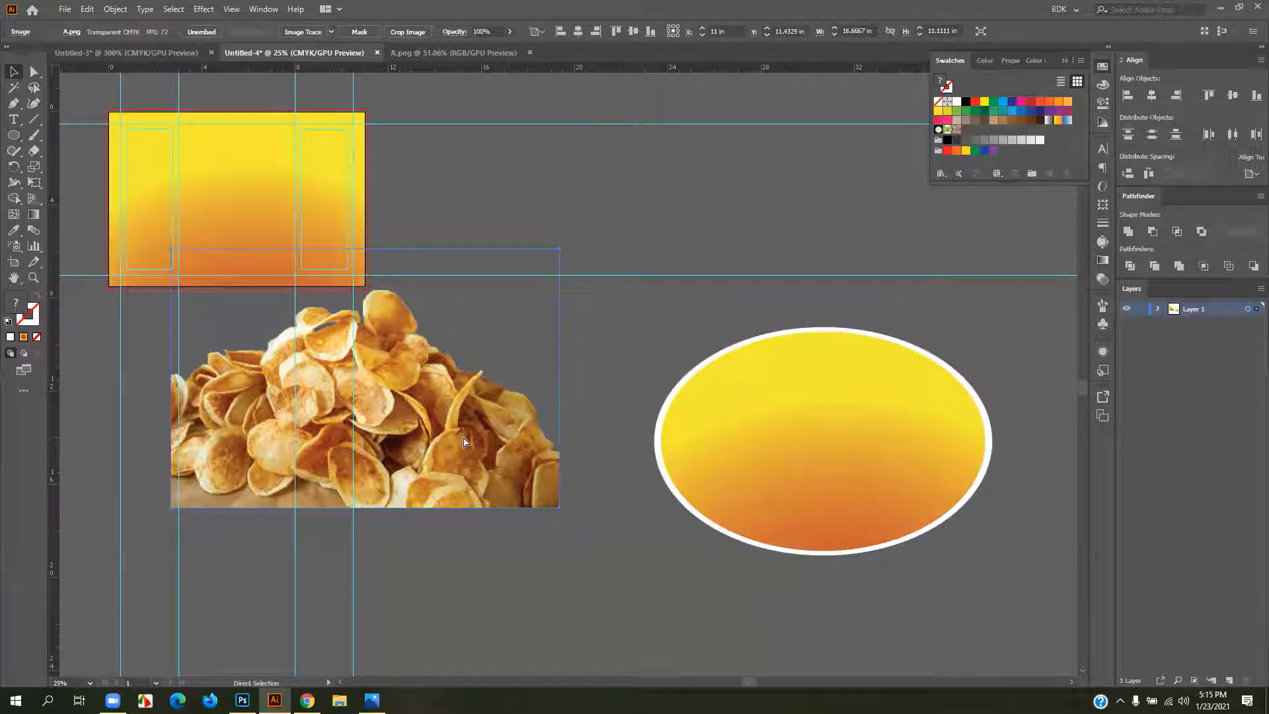
key(Delete)
click(788, 439)
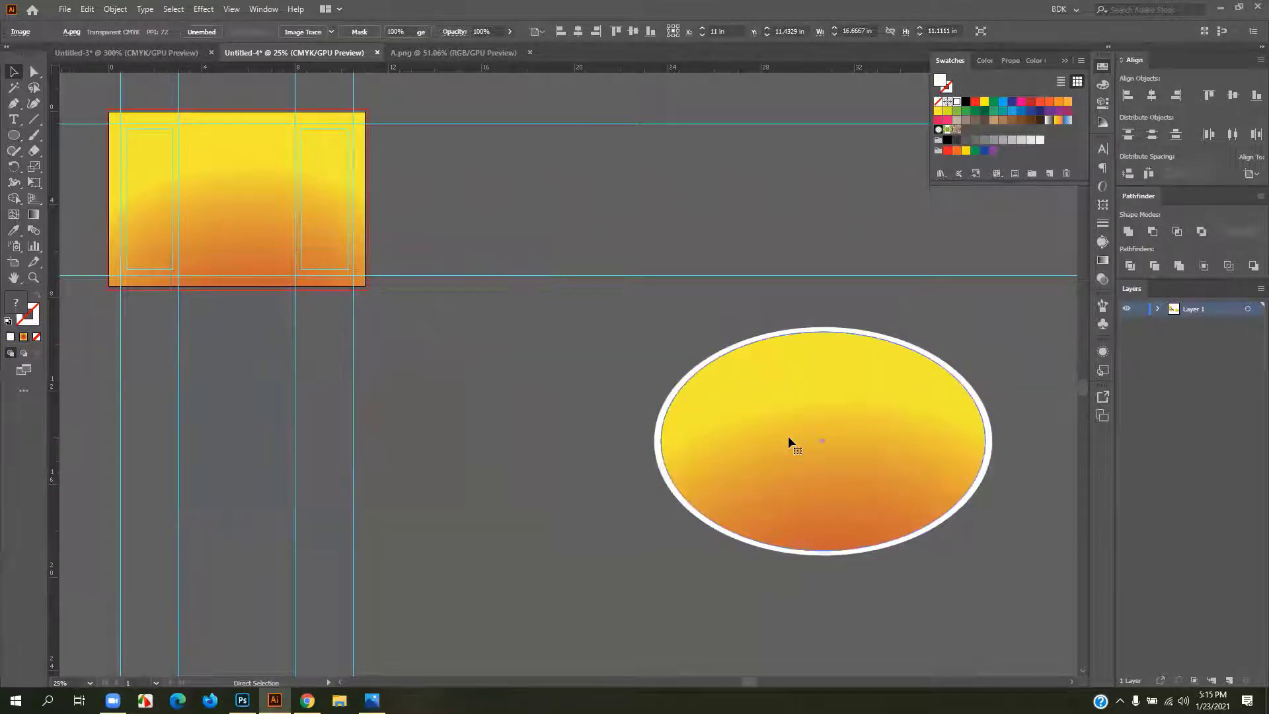
key(v)
key(ctrl+z)
key(ctrl+z)
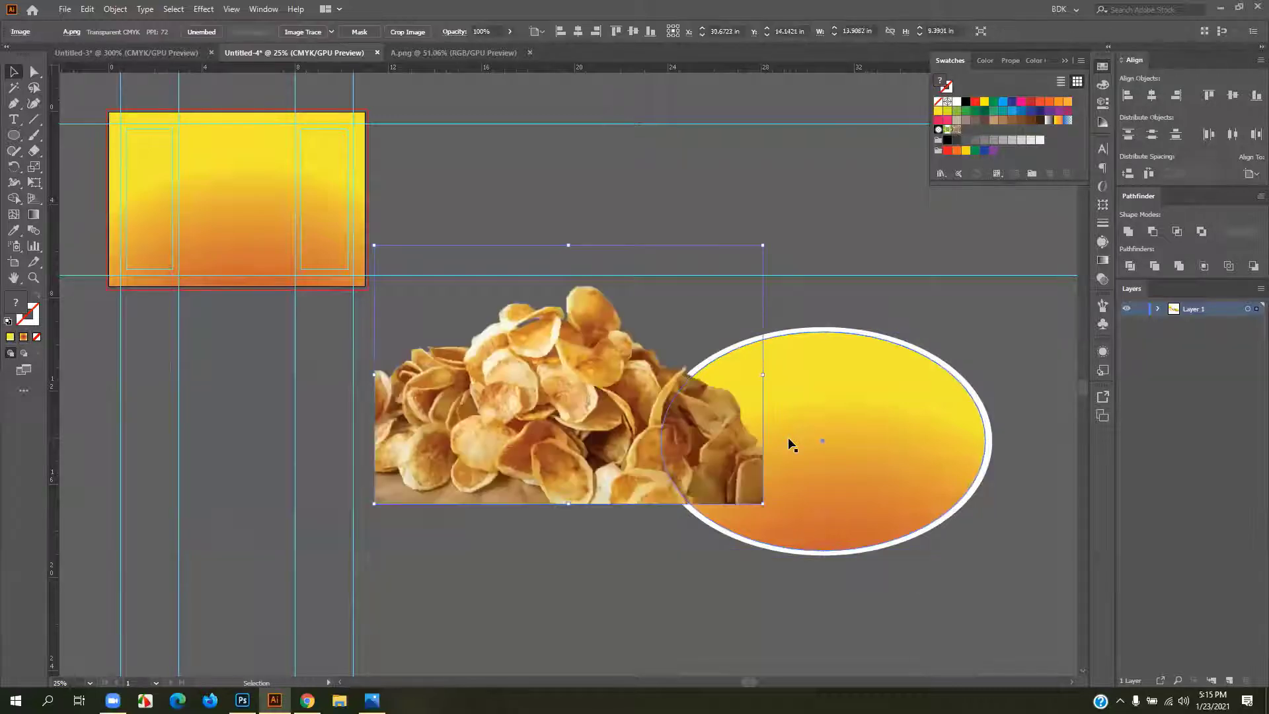
drag(511, 375, 729, 433)
key(ctrl+z)
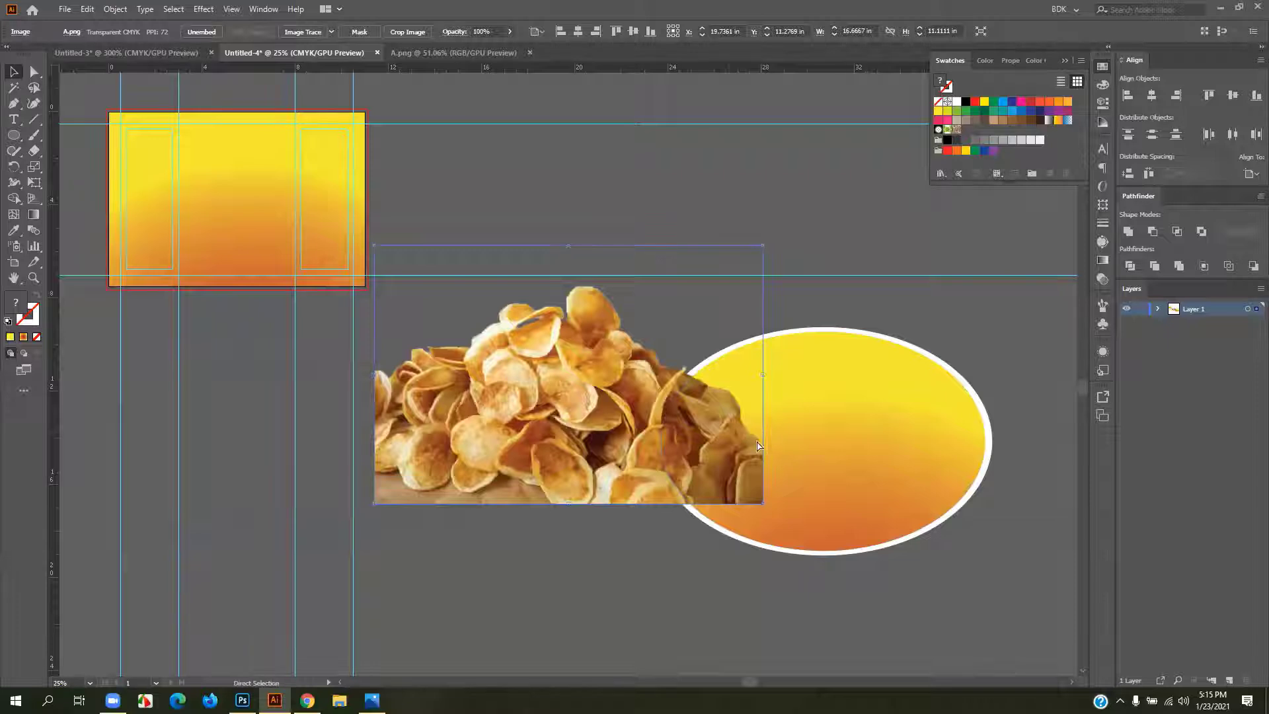
- Restack the chips image between the inner gradient ellipse and the white one, positioning it across the ellipse's lower part
key(Delete)
click(775, 435)
key(a)
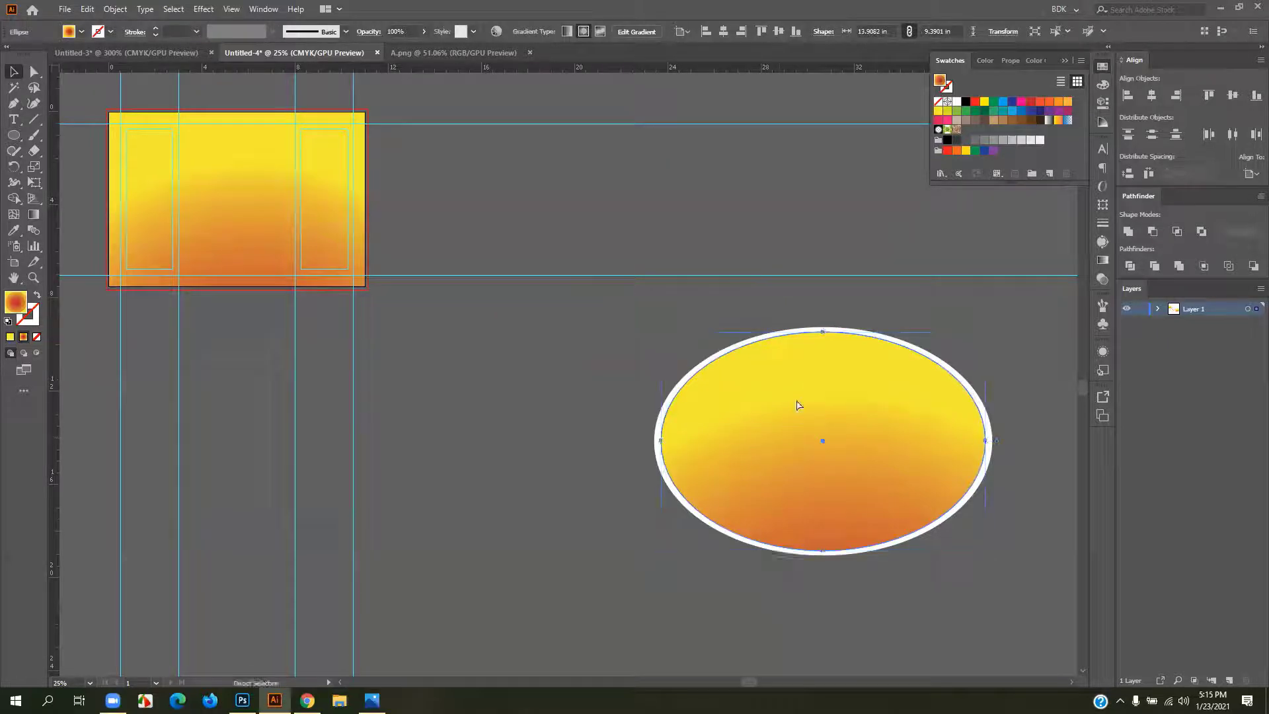
key(v)
key(ctrl+z)
drag(431, 436, 870, 448)
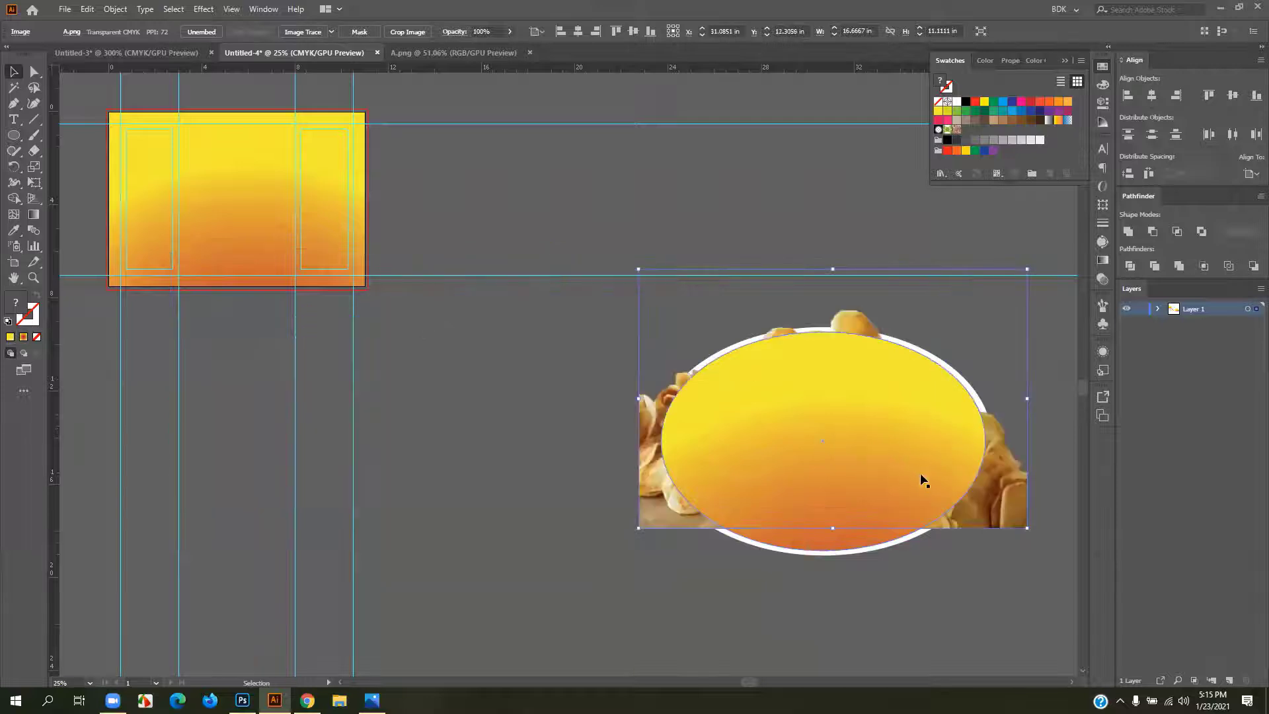
drag(1000, 500, 999, 528)
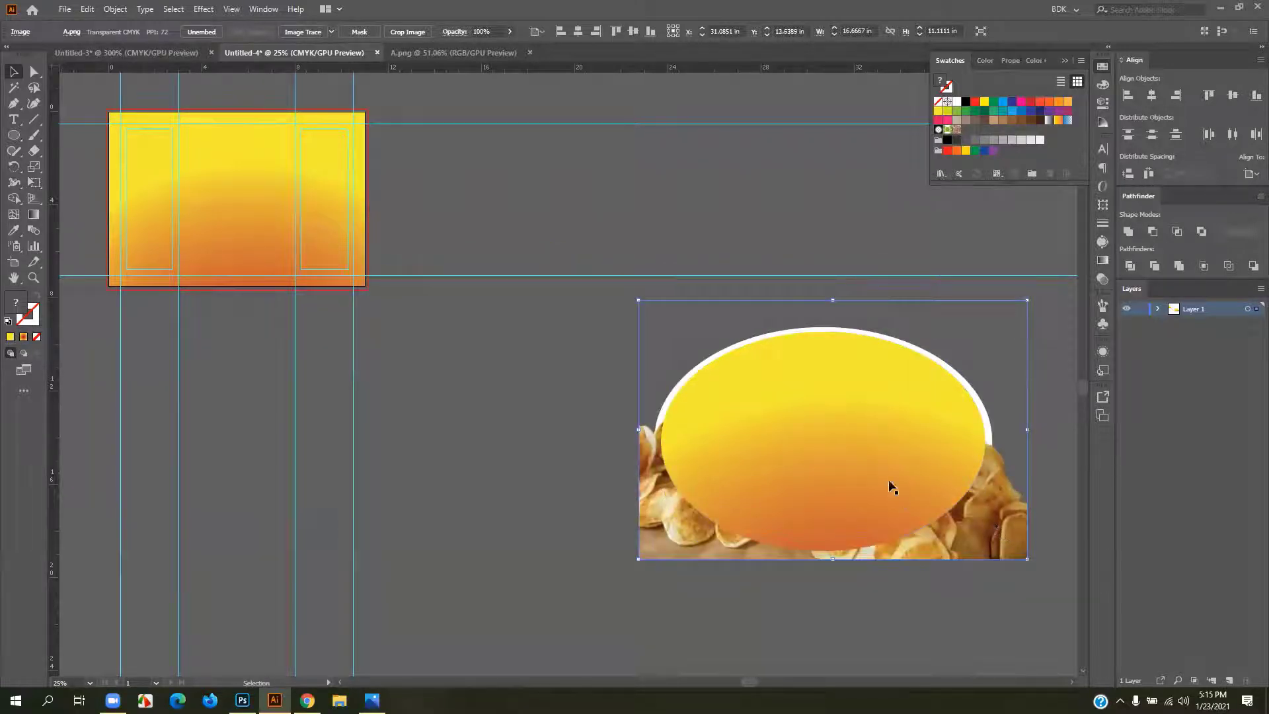
- Clip the chips image to the inner ellipse with a clipping mask
shift+click(879, 465)
right_click(879, 466)
click(933, 582)
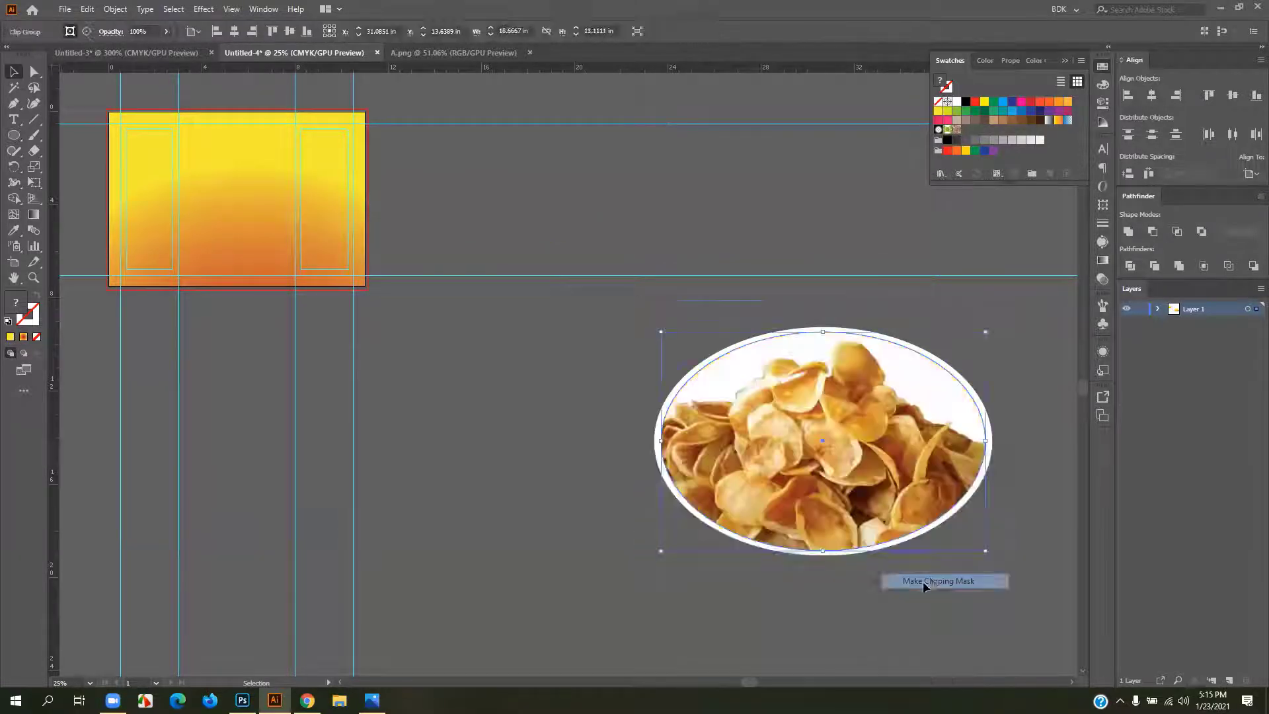
click(874, 605)
- Group the clipped chips with the white ellipse behind them and move the group onto the artboard's lower part
scroll(852, 487, down, 2)
drag(853, 488, 735, 501)
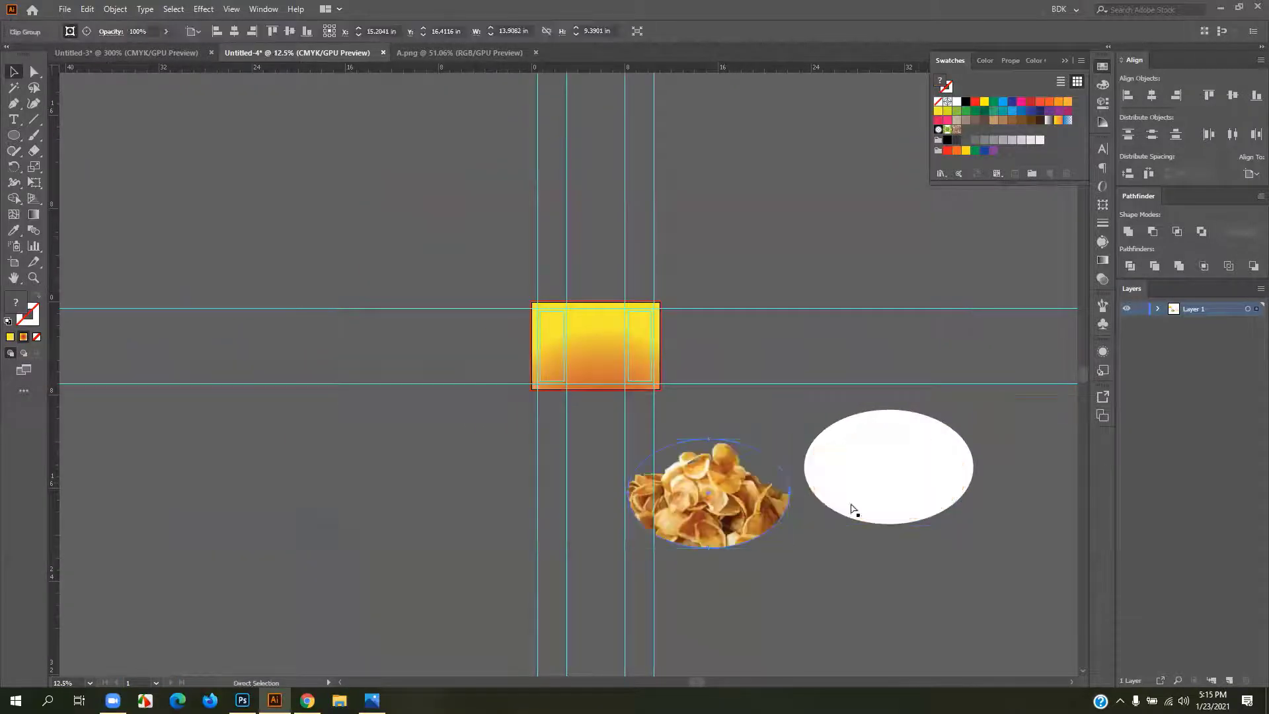
drag(831, 515, 894, 503)
key(ctrl+a)
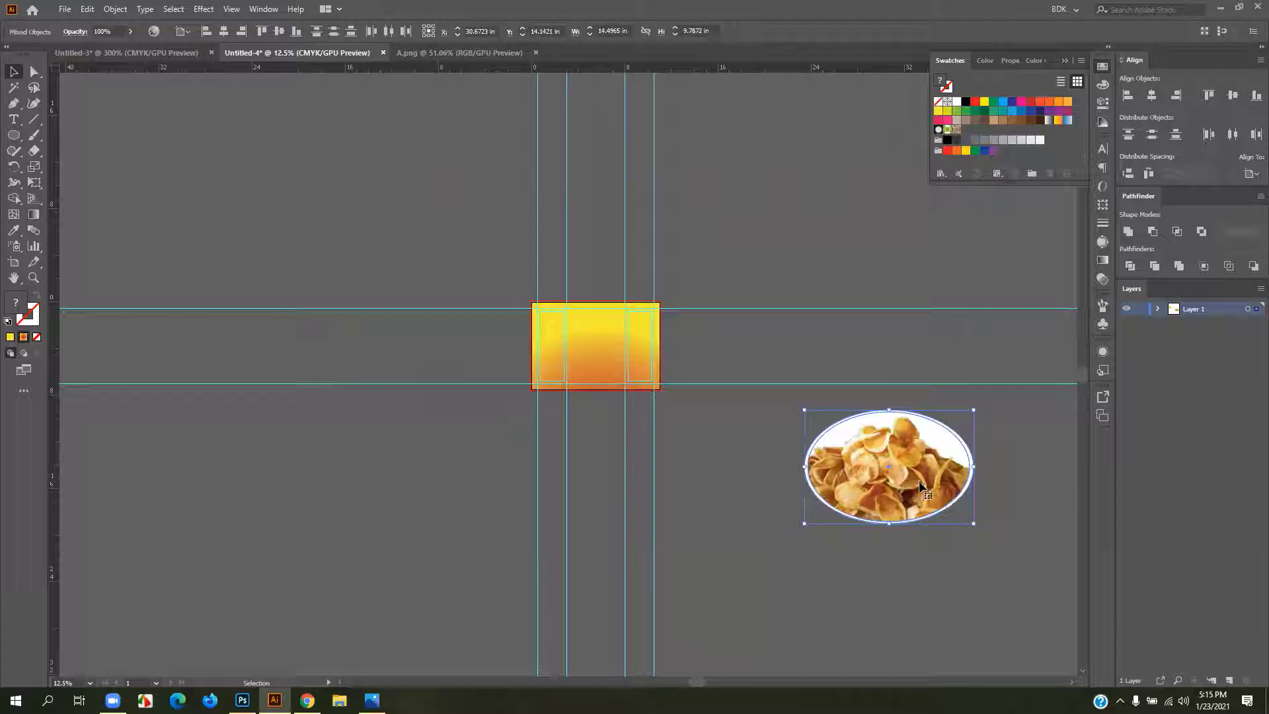
key(ctrl+g)
drag(921, 487, 621, 411)
- Scale the chips group to about 5.9 by 4.0 in and center it horizontally on the artboard, slightly overlapping its lower edge
scroll(765, 332, up, 5)
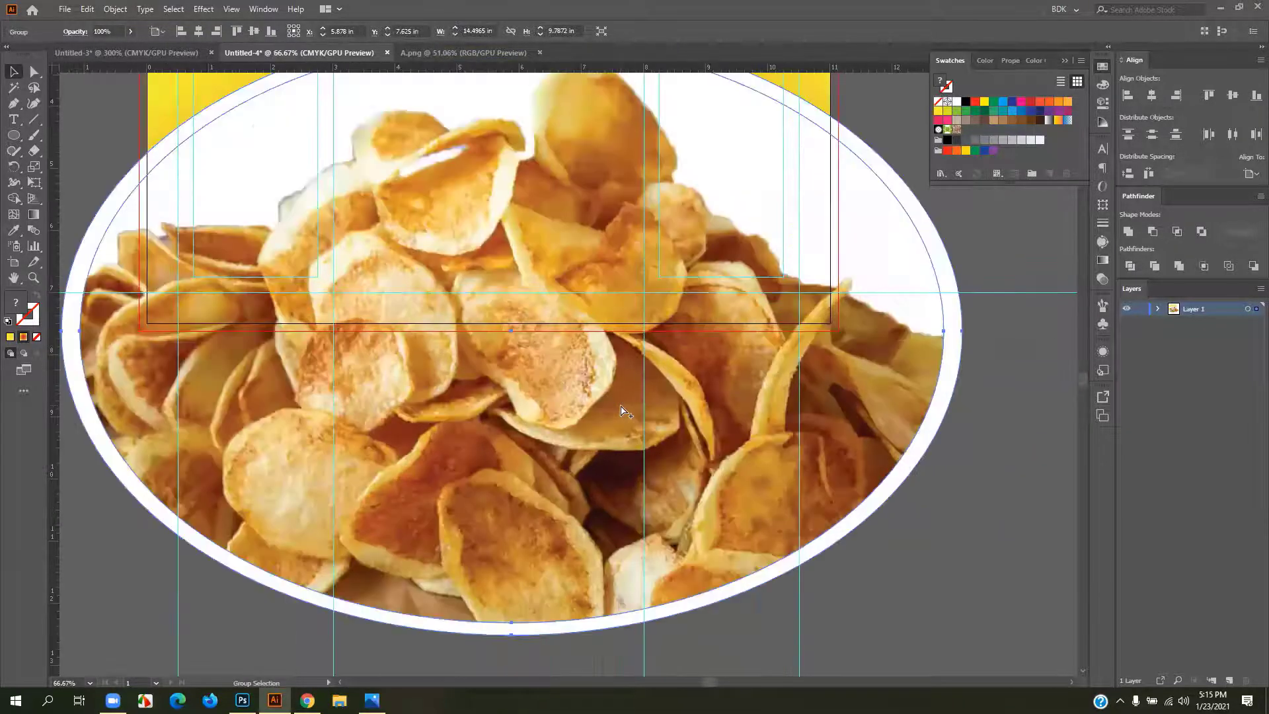
scroll(764, 333, down, 3)
key(ctrl+shift+b)
drag(797, 271, 702, 374)
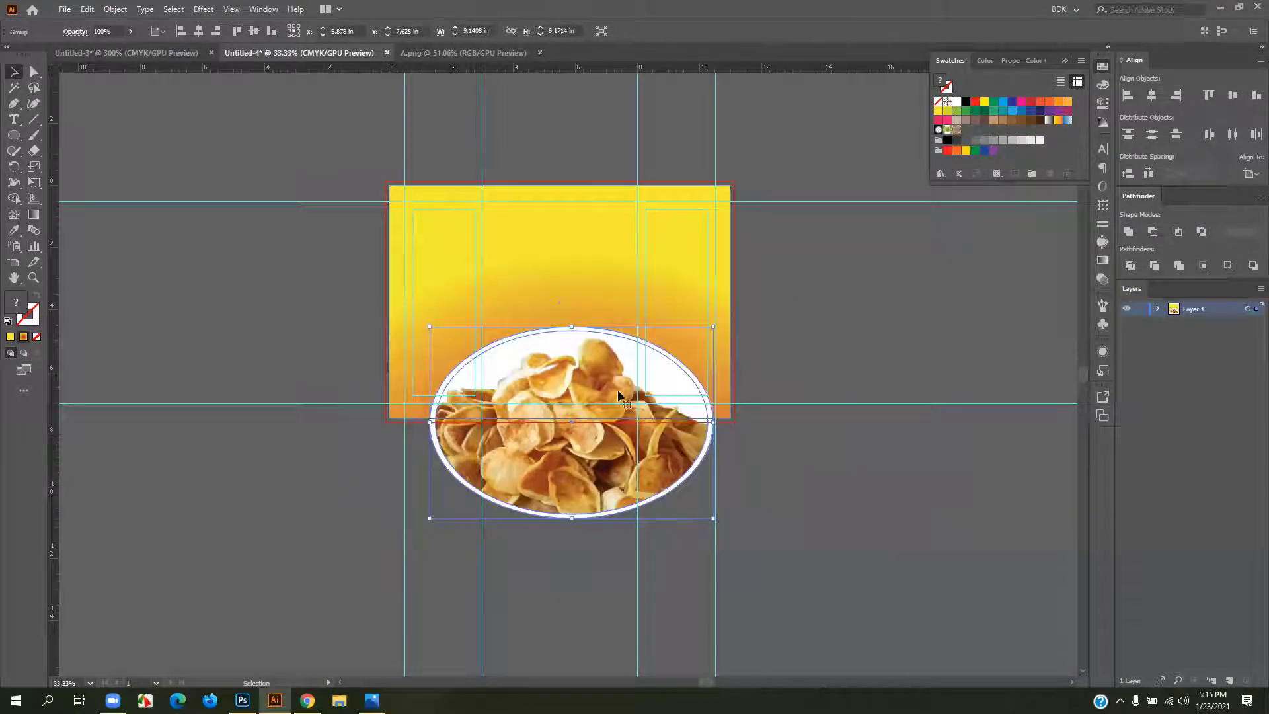
drag(713, 327, 674, 372)
key(ctrl+plus)
key(ctrl+plus)
key(ctrl+minus)
drag(506, 416, 494, 348)
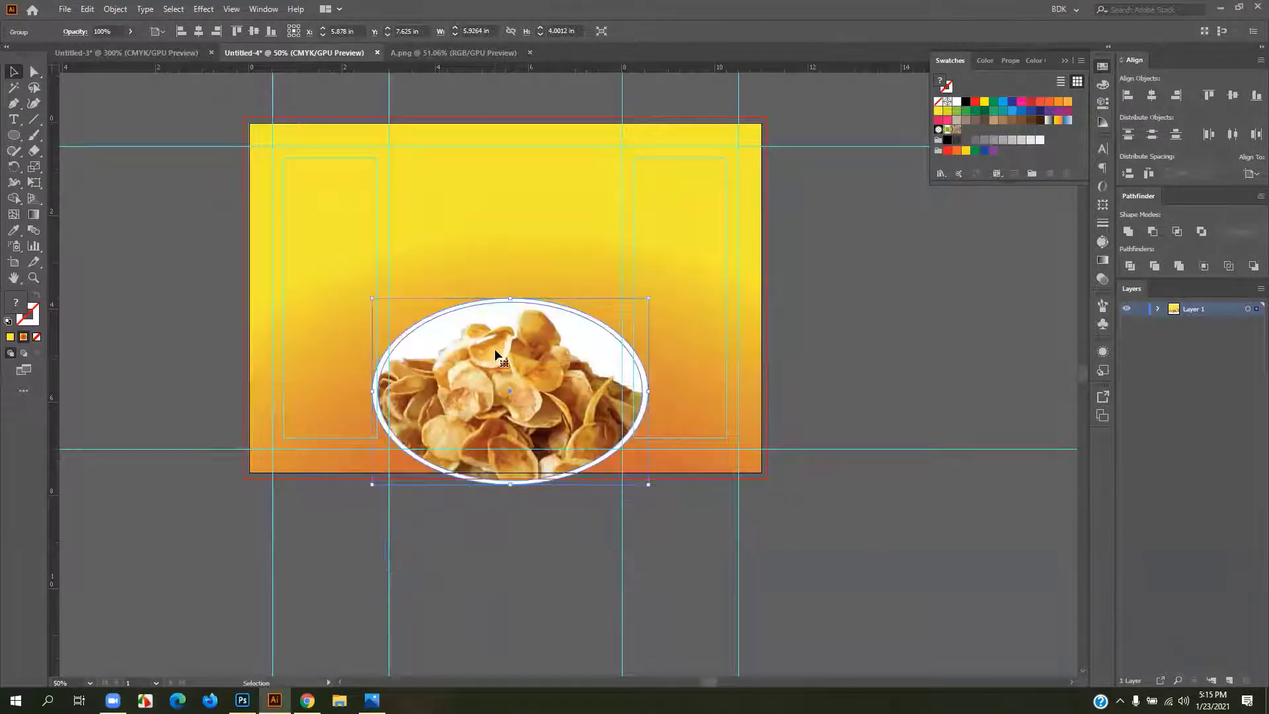
click(1153, 97)
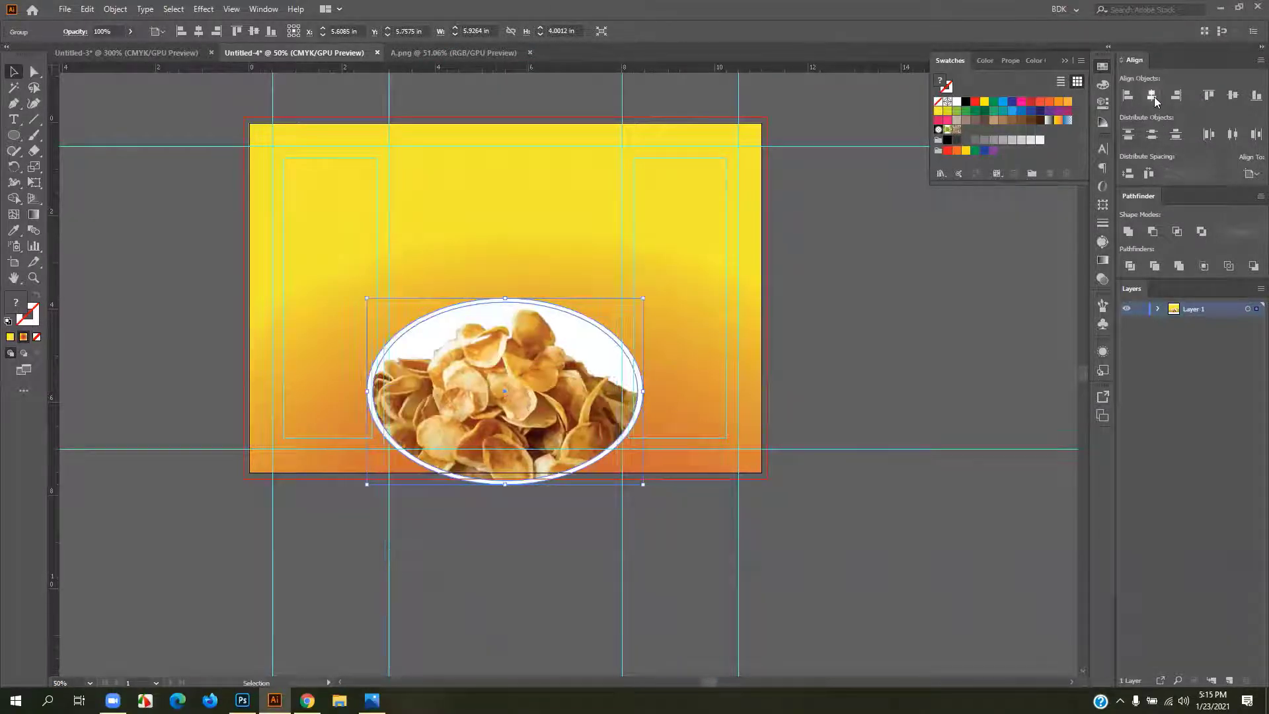
click(923, 360)
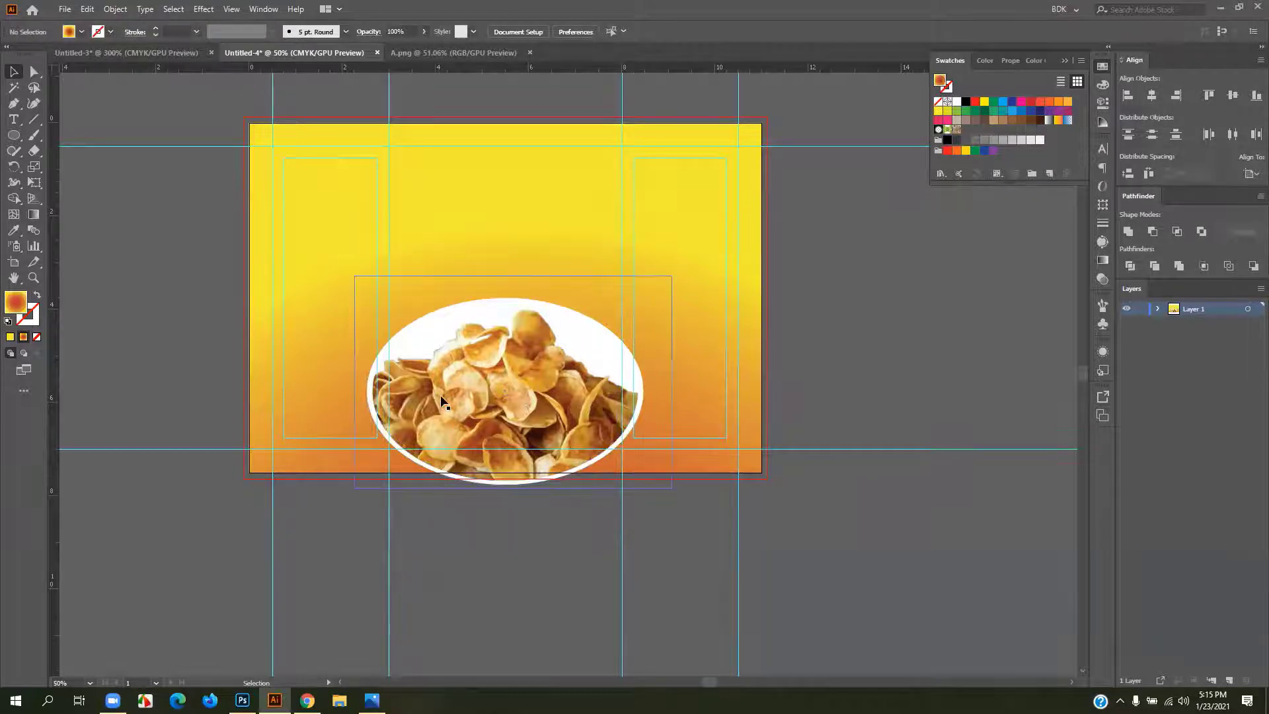
- Draw a gradient-filled rectangle about 11.6 by 1.9 in on the empty pasteboard beside the artboard
scroll(506, 411, up, 3)
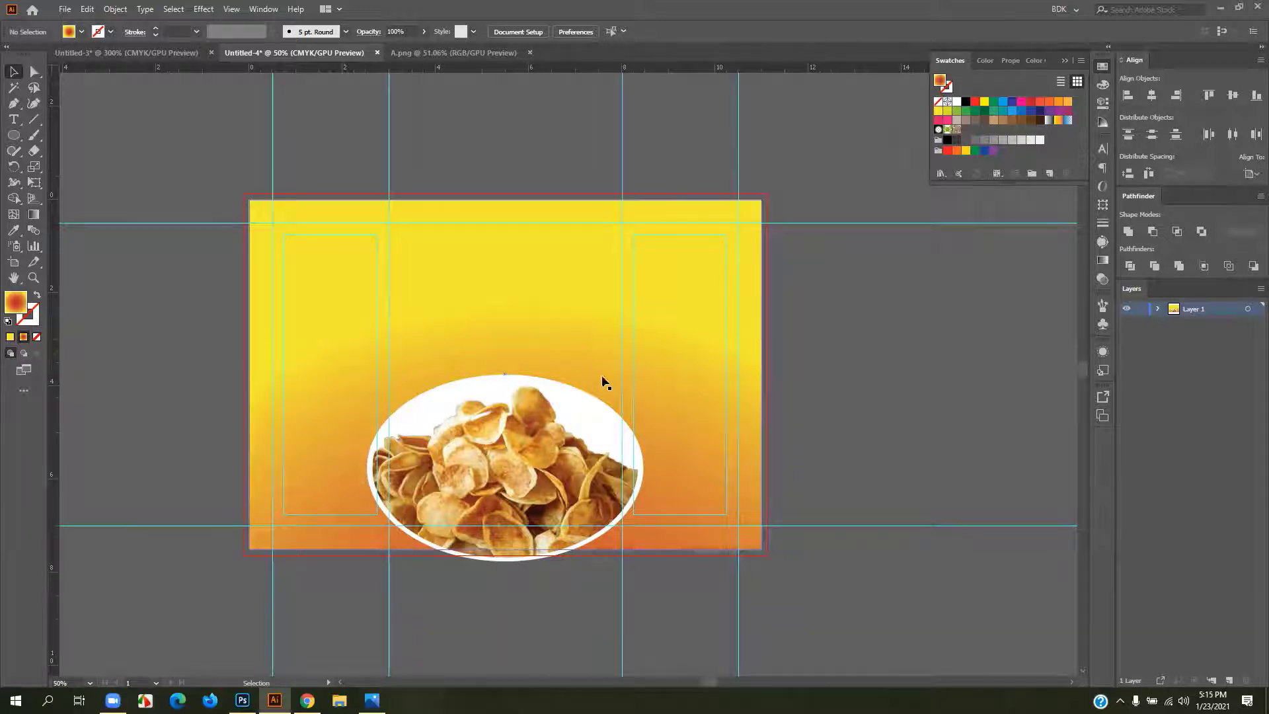
key(ctrl+minus)
key(ctrl+minus)
drag(816, 347, 550, 288)
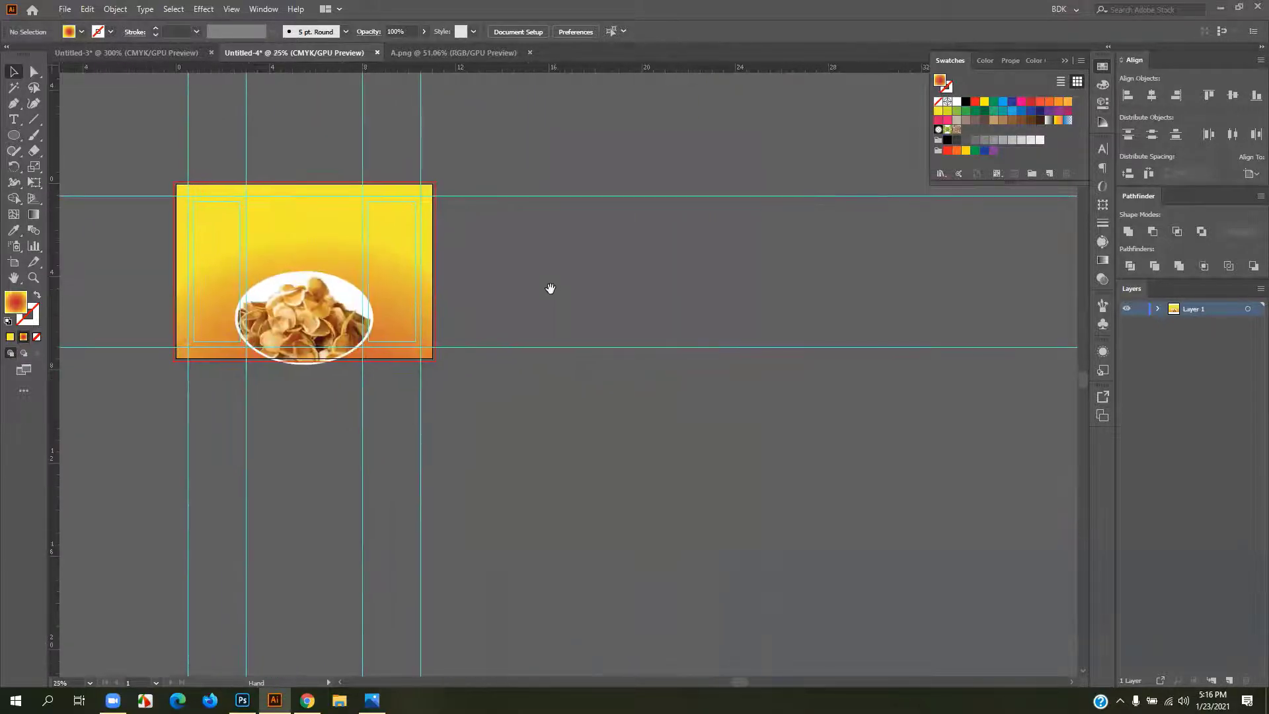
drag(14, 138, 63, 136)
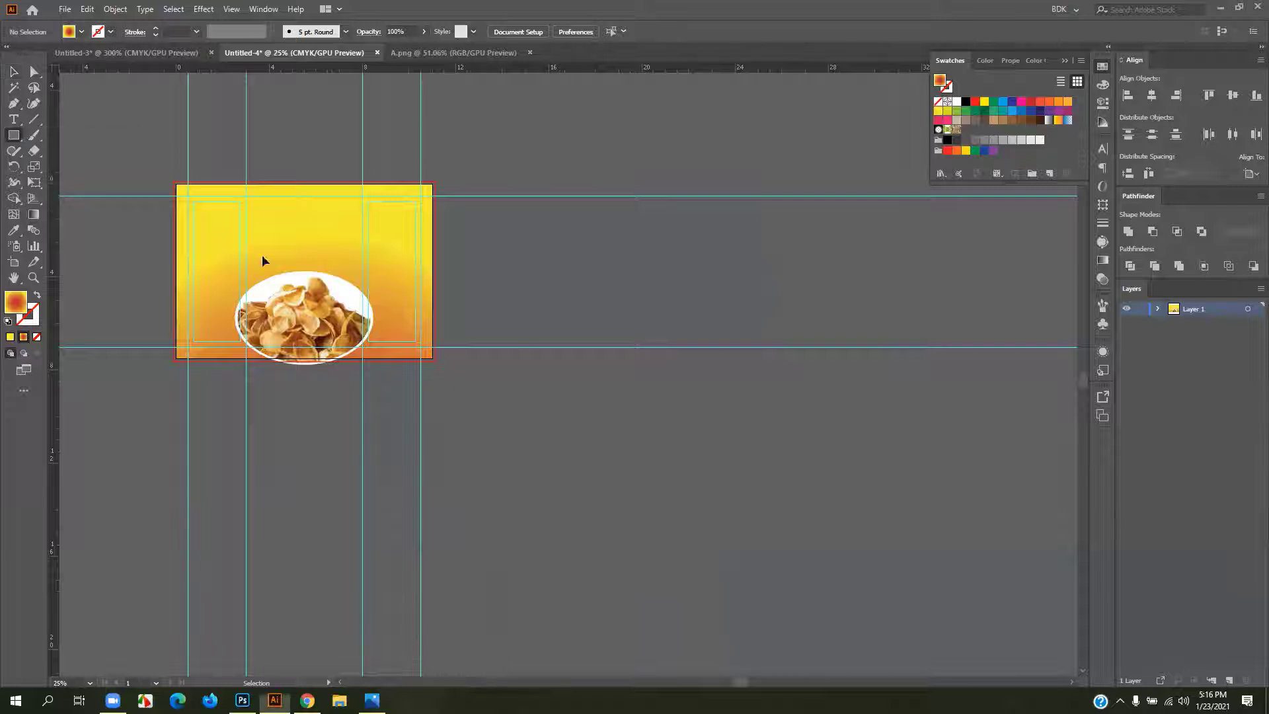
mouse_move(492, 263)
mouse_down()
mouse_move(727, 279)
mouse_move(762, 306)
mouse_up()
click(14, 75)
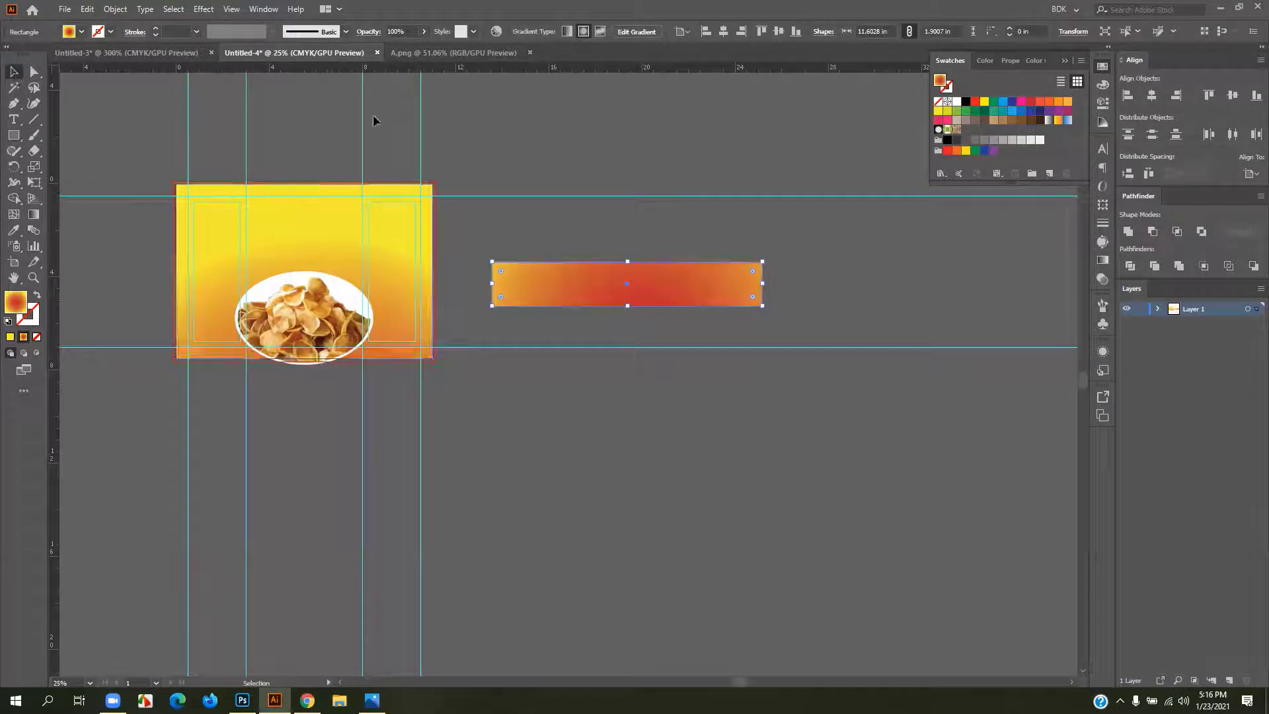
- Apply a Warp effect to the rectangle using the Flag style with a 50% horizontal bend
click(200, 9)
mouse_move(219, 180)
click(391, 180)
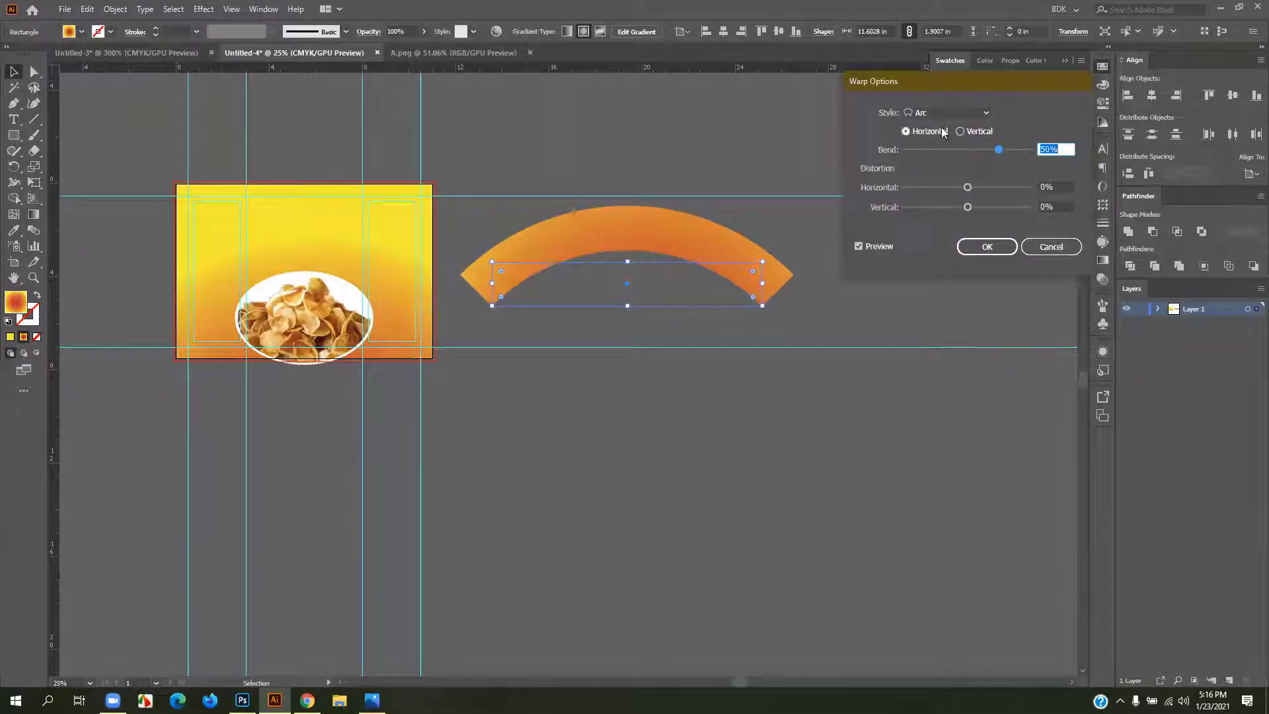
click(945, 112)
click(942, 246)
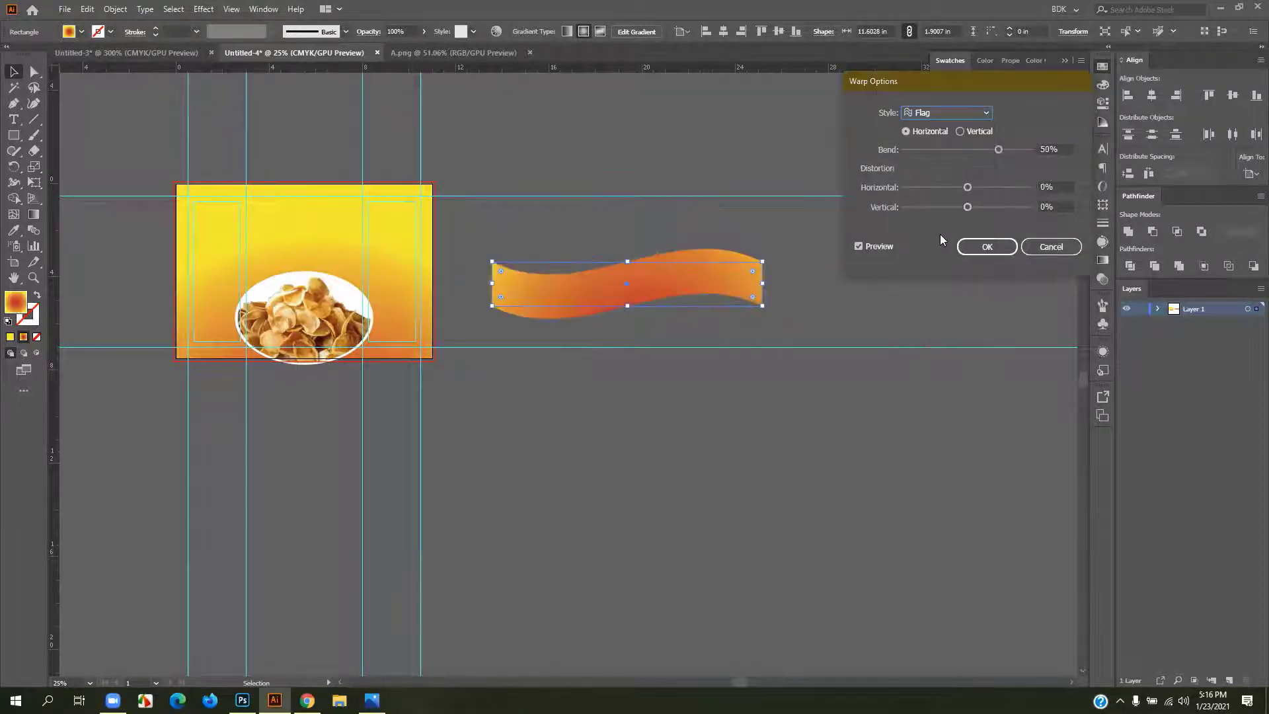
click(987, 245)
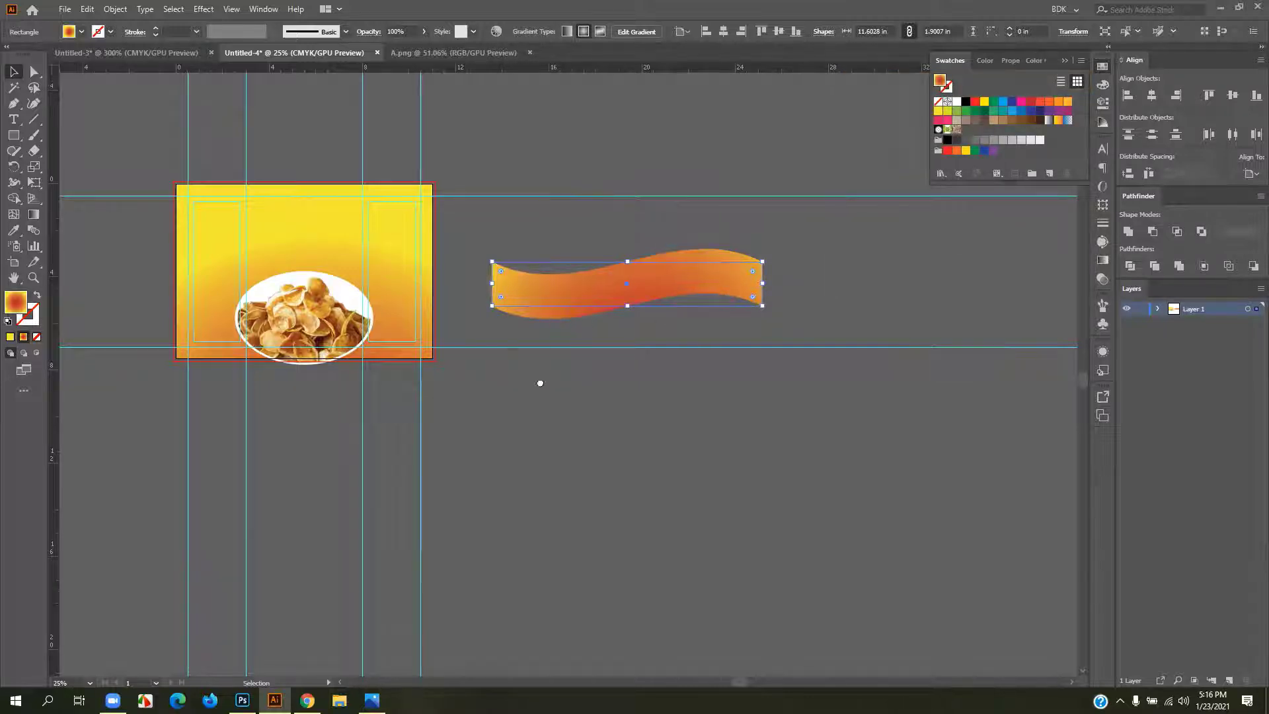
- Fill the flag-warped rectangle with white and expand its appearance into an editable path
scroll(894, 212, up, 2)
scroll(894, 212, left, 1)
click(955, 103)
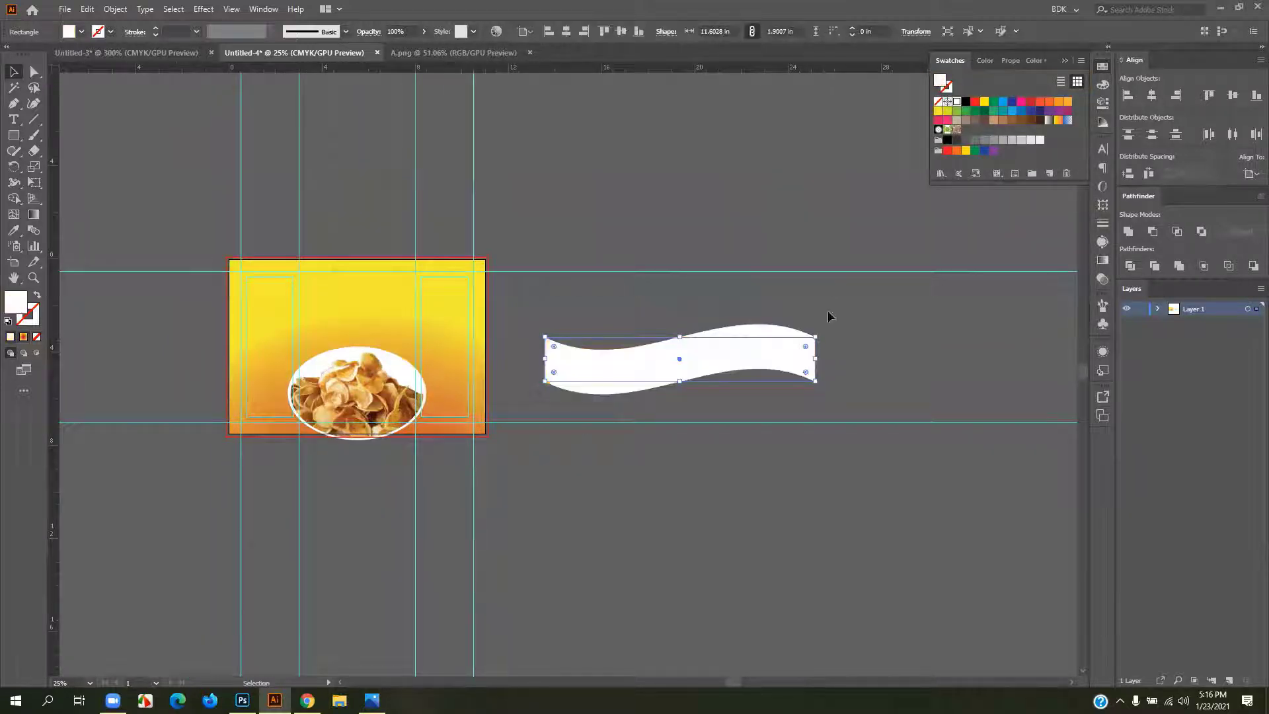
scroll(720, 389, left, 1)
drag(662, 344, 357, 284)
scroll(425, 297, up, 3)
scroll(554, 301, down, 2)
mouse_move(498, 306)
mouse_down()
mouse_move(824, 359)
mouse_move(612, 332)
mouse_move(666, 330)
mouse_up()
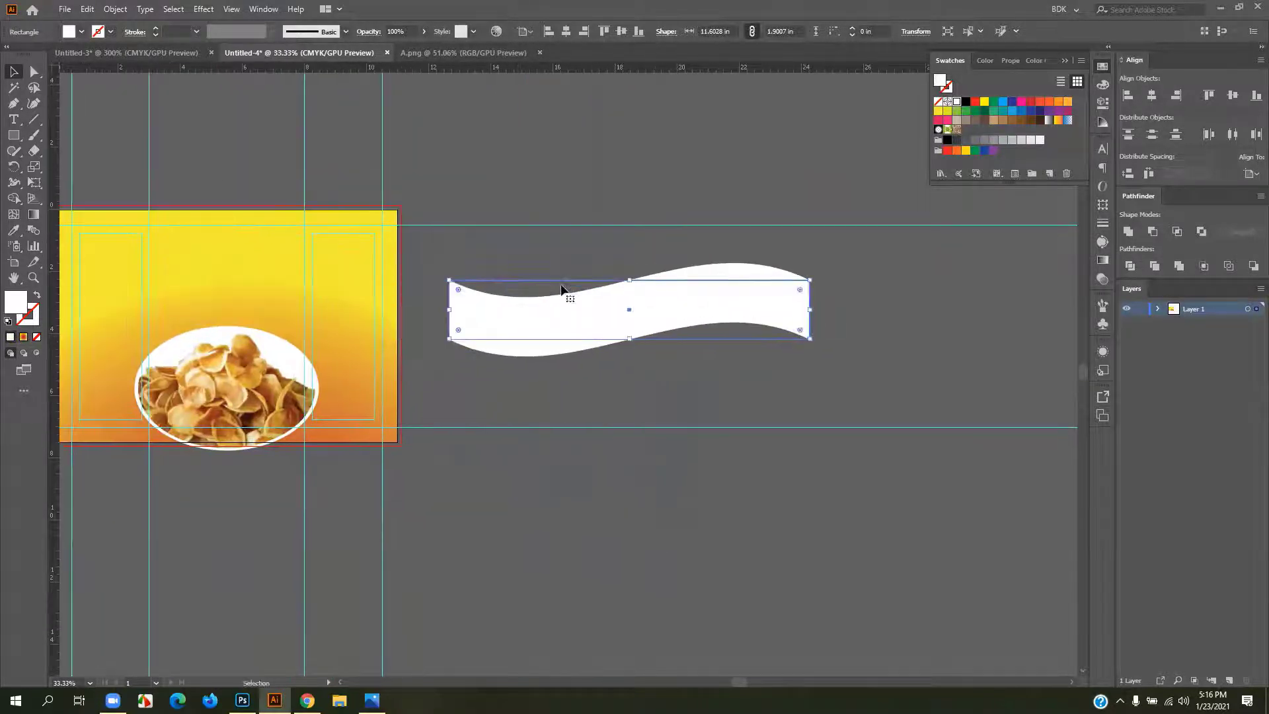
click(87, 9)
click(87, 8)
click(87, 8)
click(115, 9)
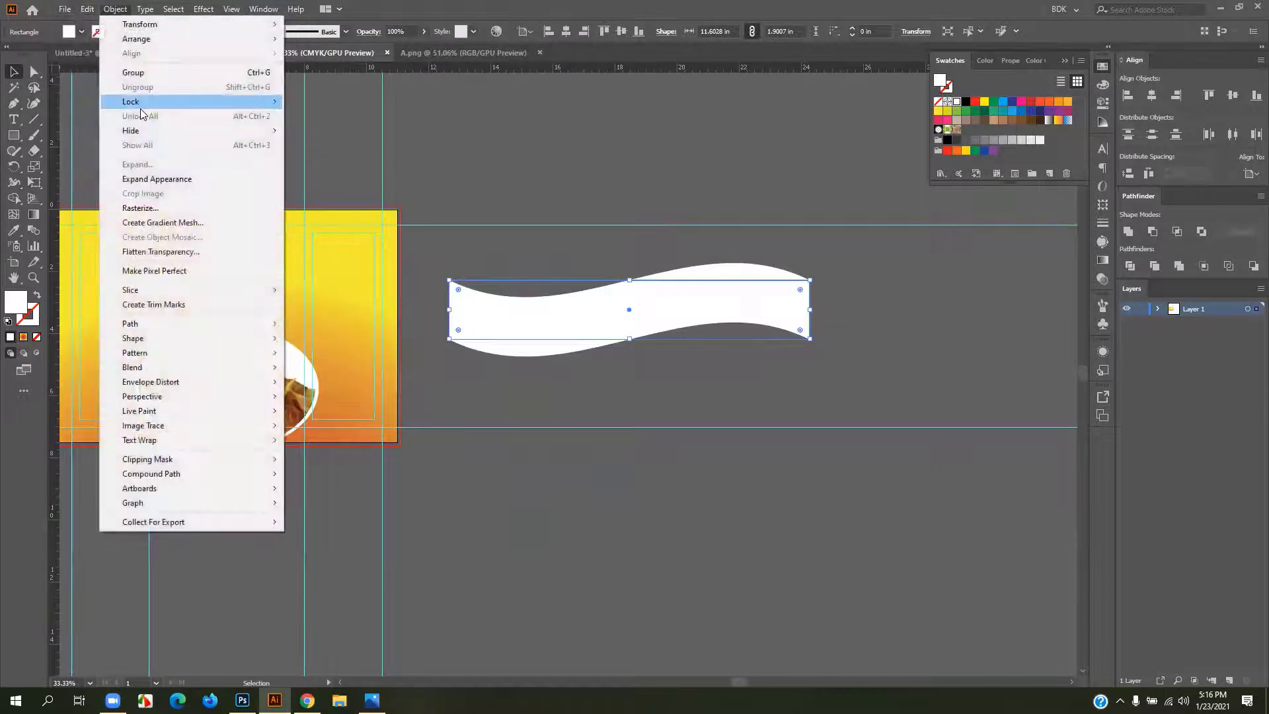
click(157, 179)
- Scale the white wavy banner to about 5.1 in wide, then lower its bottom anchor points to make it about 1.75 in tall
drag(809, 311, 711, 329)
drag(566, 366, 691, 432)
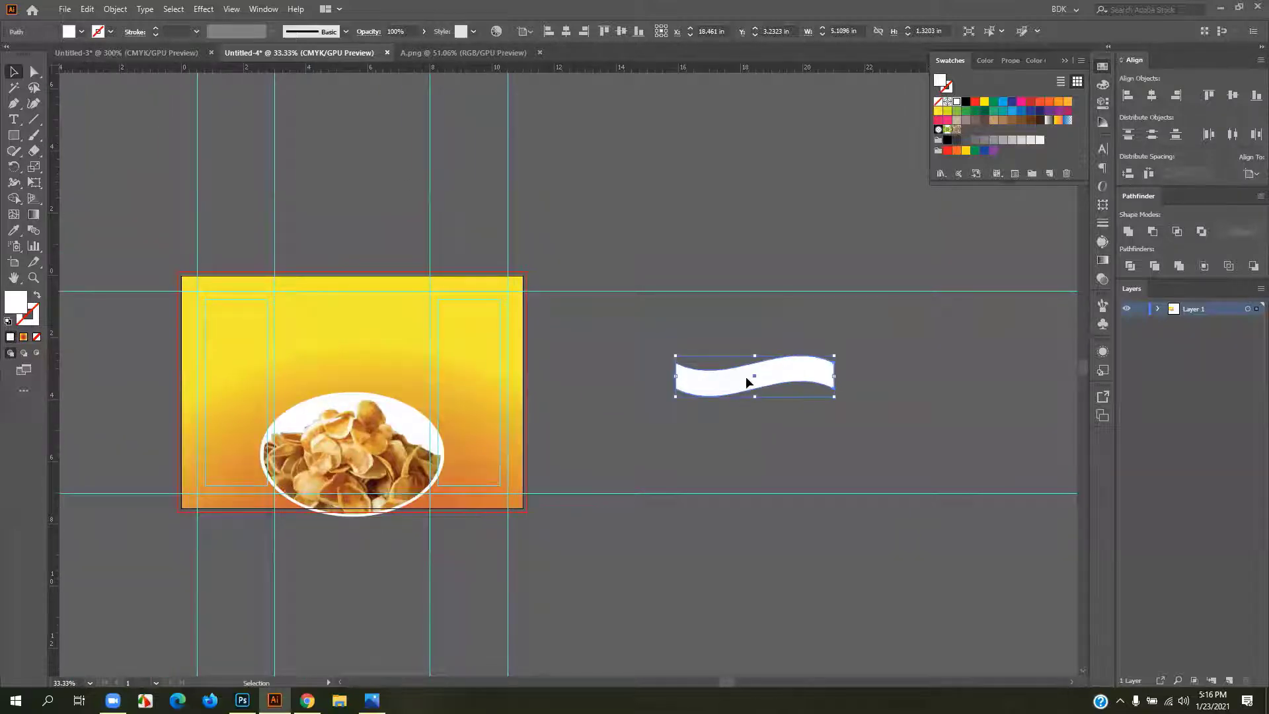
key(ctrl+equal)
key(ctrl+equal)
click(34, 71)
drag(582, 397, 730, 426)
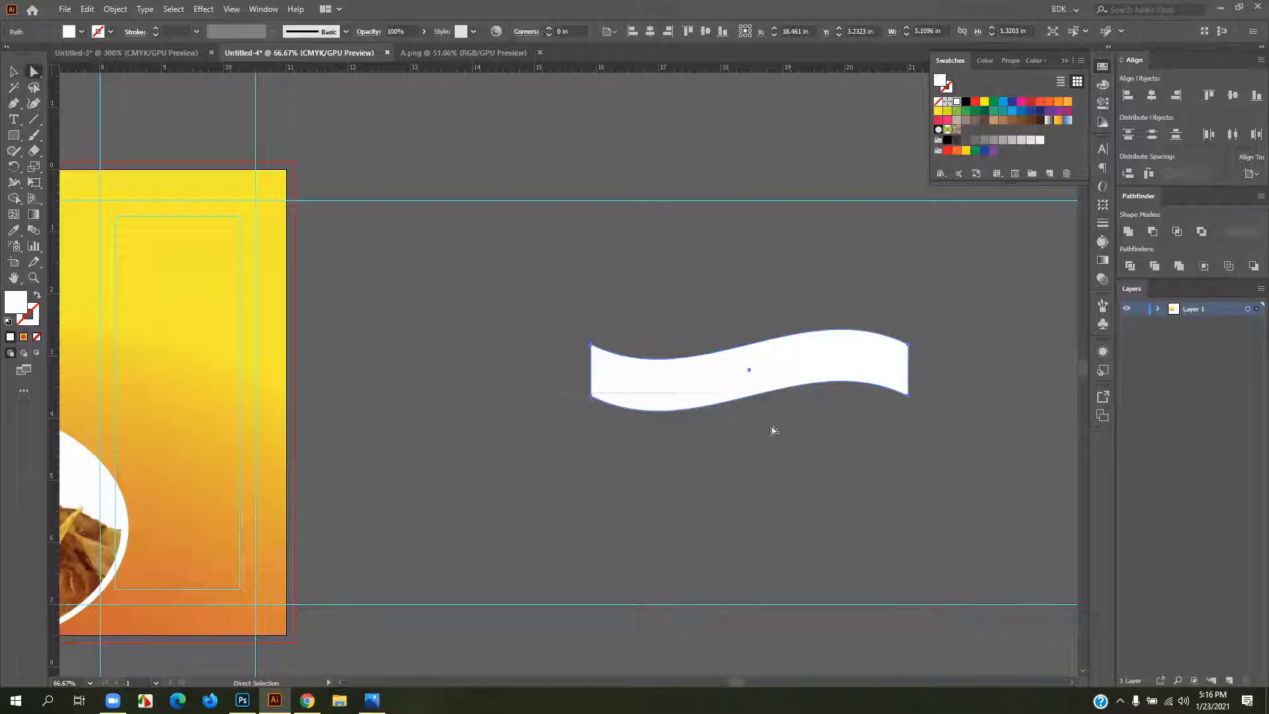
drag(924, 420, 924, 420)
drag(765, 395, 764, 426)
click(17, 74)
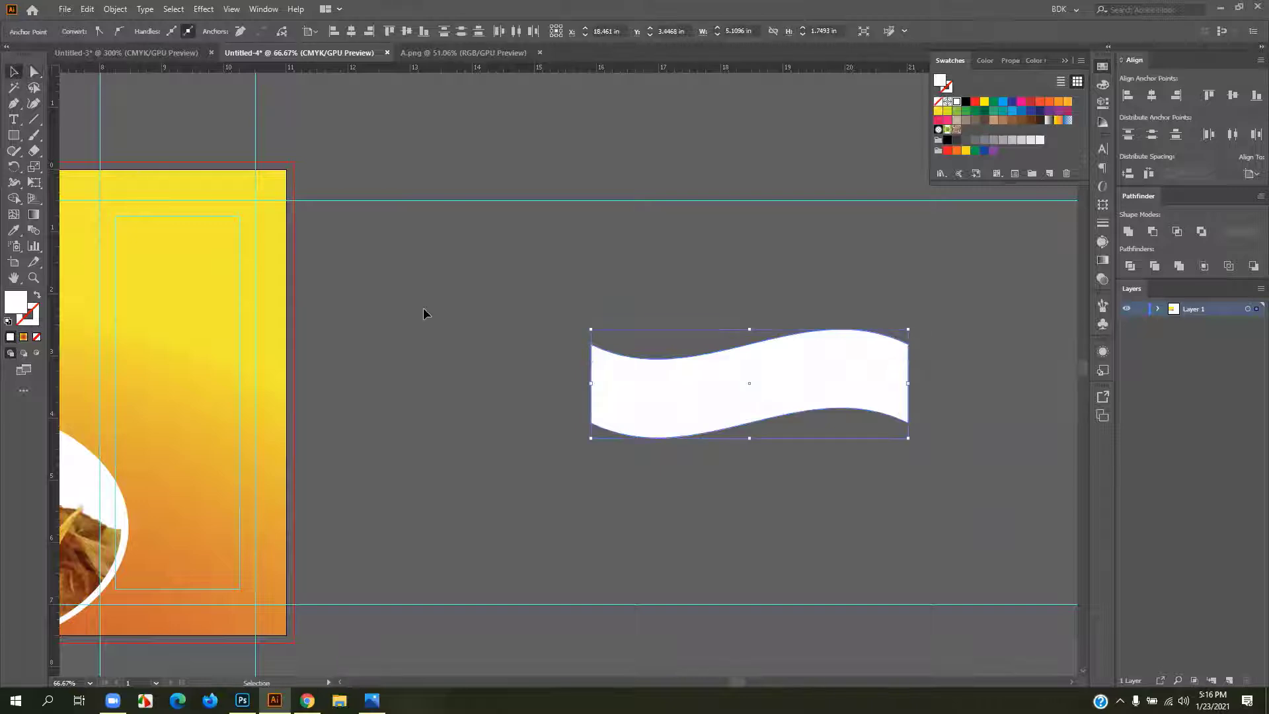
- Move the white banner into the upper part of the artboard's middle panel and scale it to about 3.9 by 1.3 in
click(426, 312)
scroll(563, 445, down, 2)
drag(533, 458, 645, 480)
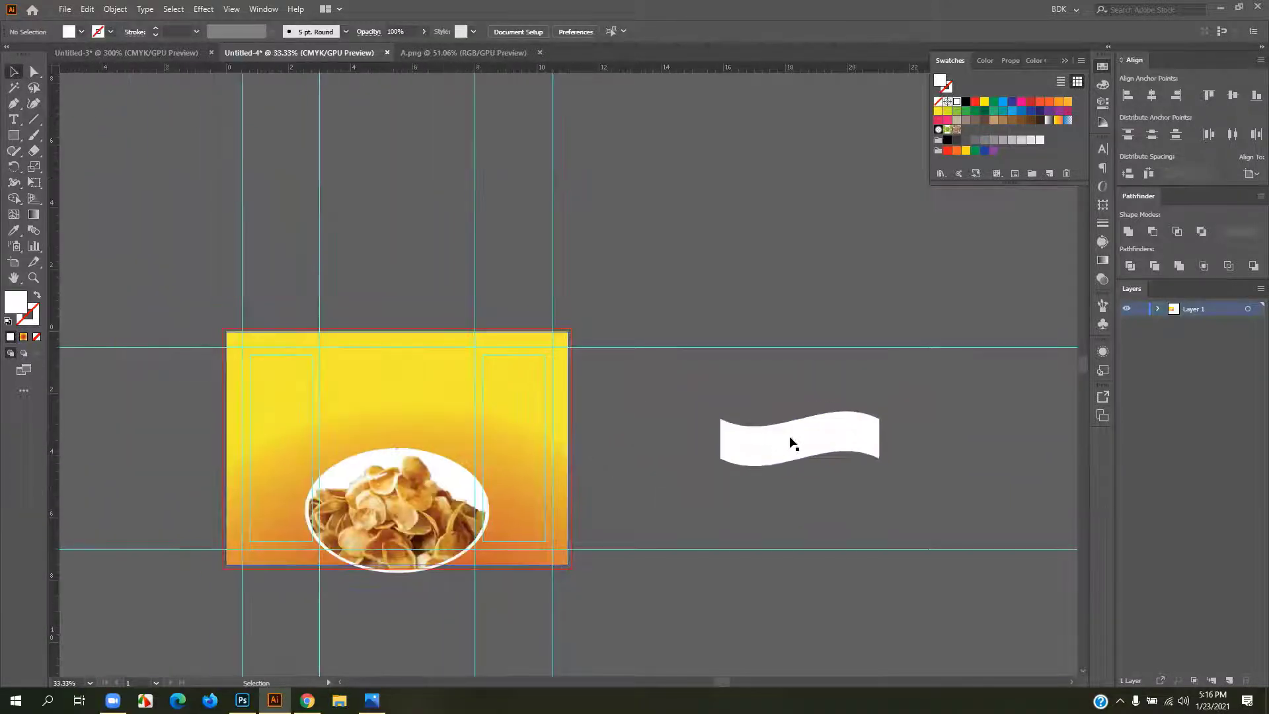
drag(810, 446, 413, 388)
scroll(413, 388, up, 3)
drag(617, 296, 602, 321)
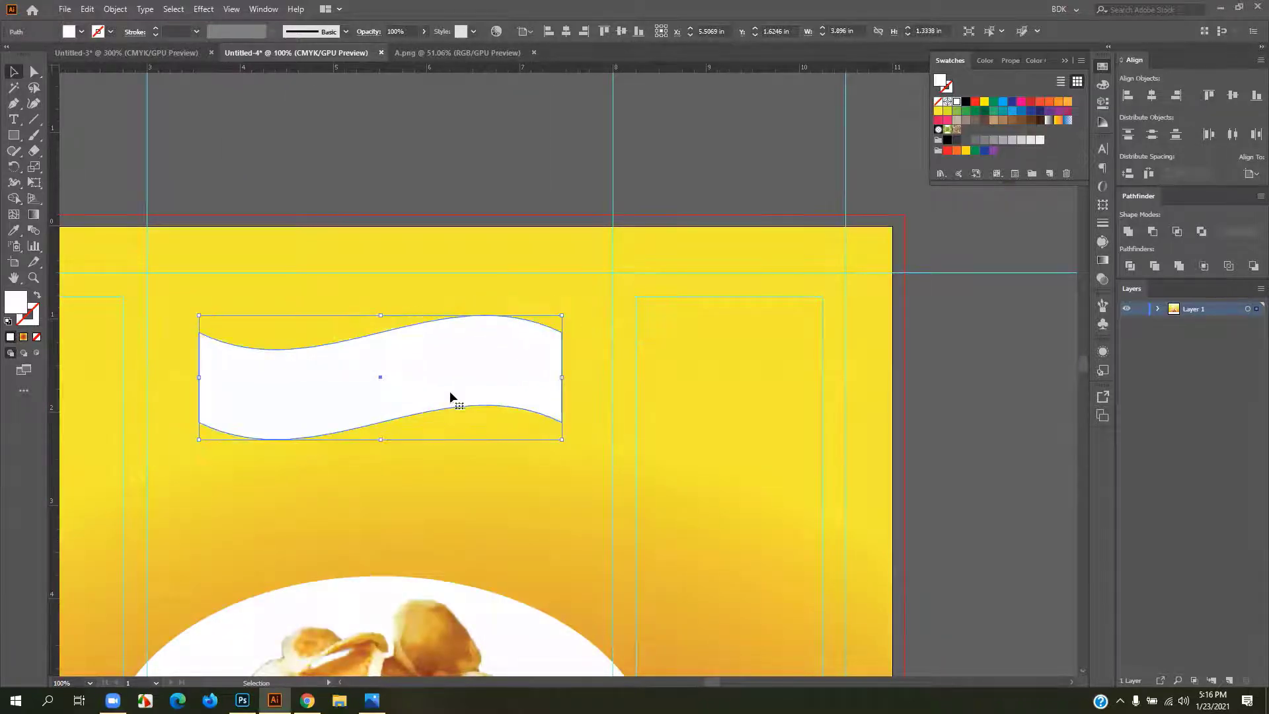
click(451, 463)
scroll(451, 462, down, 1)
scroll(441, 463, down, 1)
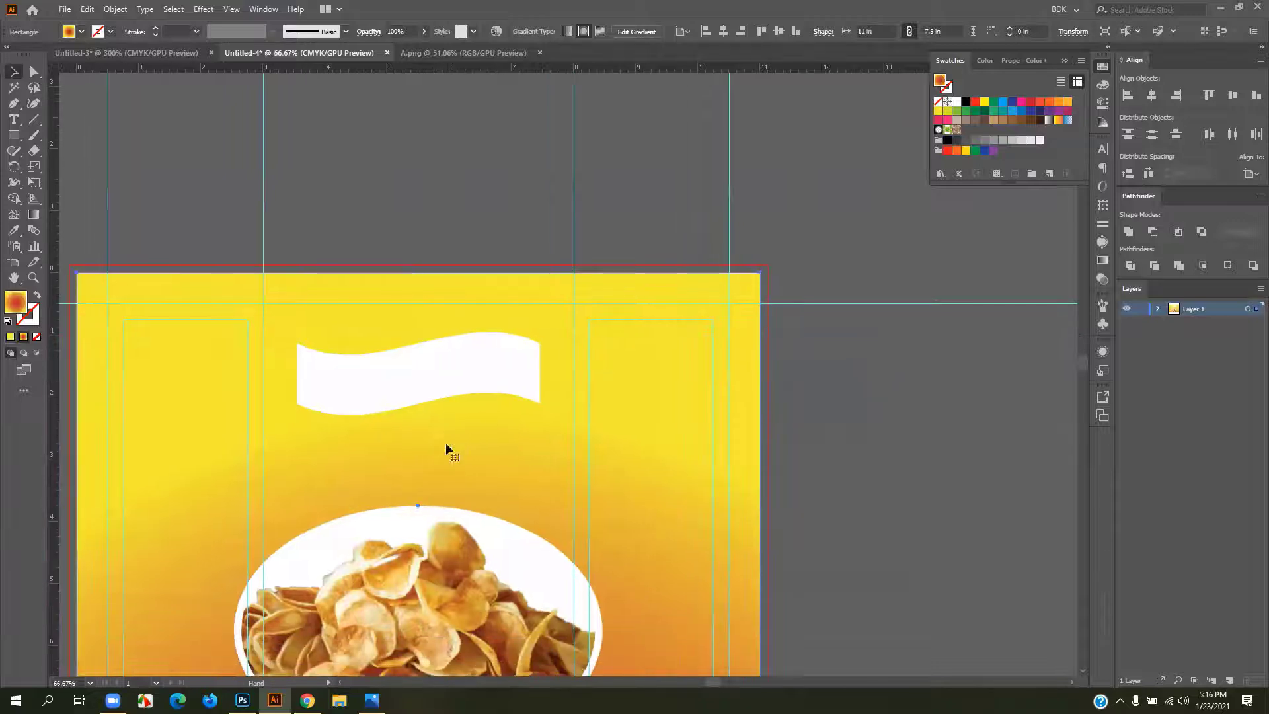
- Move the white wavy banner down in the middle panel to sit just above the oval chips photo
scroll(445, 440, up, 1)
scroll(372, 348, down, 1)
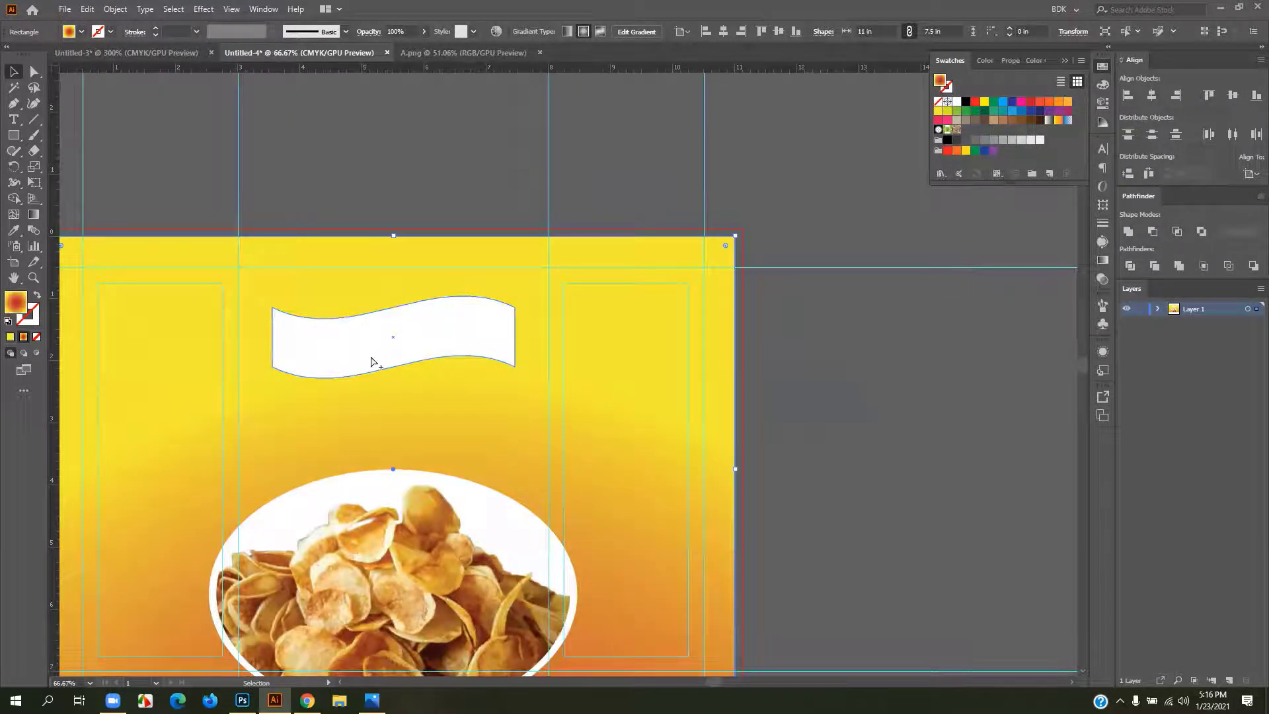
scroll(370, 361, down, 1)
scroll(354, 368, down, 1)
mouse_move(347, 301)
mouse_down()
mouse_move(329, 367)
mouse_move(311, 361)
mouse_move(343, 351)
mouse_up()
click(771, 340)
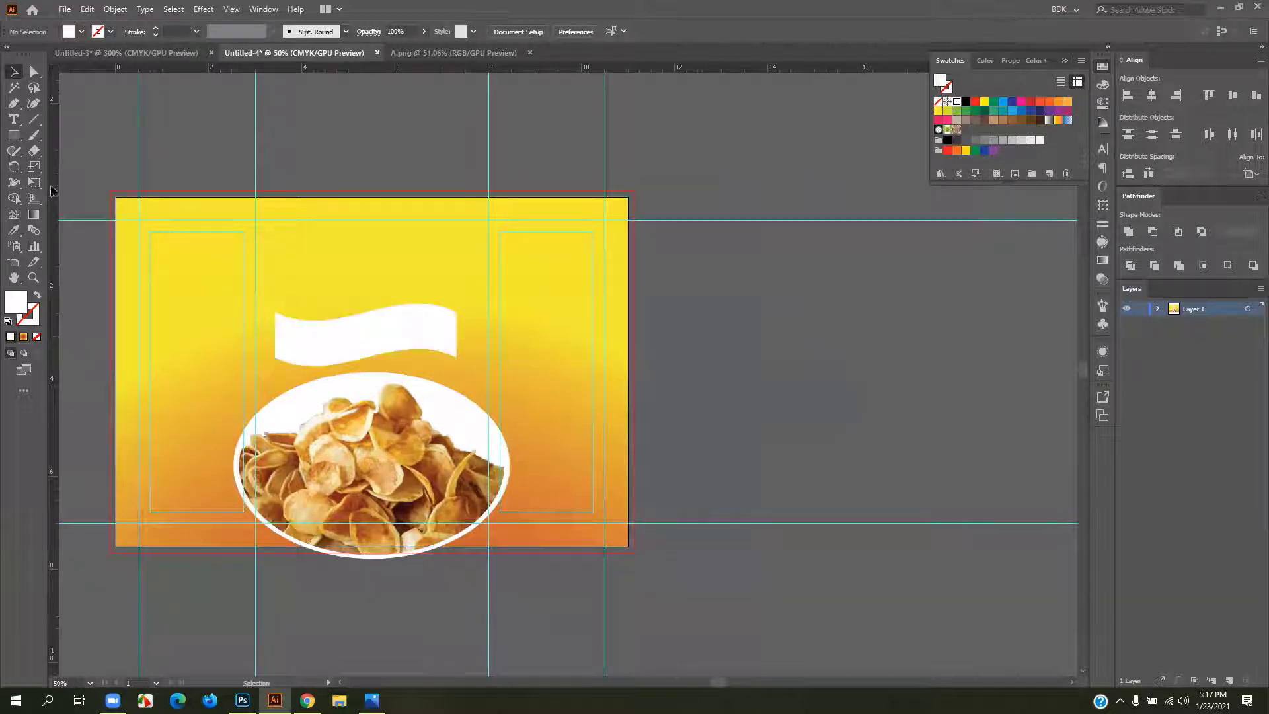
- Draw a white ellipse about 4.95 in wide and 1.65 in tall on the empty canvas beside the artboard
drag(13, 142, 47, 167)
drag(704, 312, 963, 377)
drag(966, 394, 935, 391)
click(13, 72)
- Add the text "Tasty" beside the white ellipse, enlarged to about 92 pt and set in the Alloy Ink font
scroll(688, 318, right, 6)
click(13, 119)
click(634, 271)
text(Tasty)
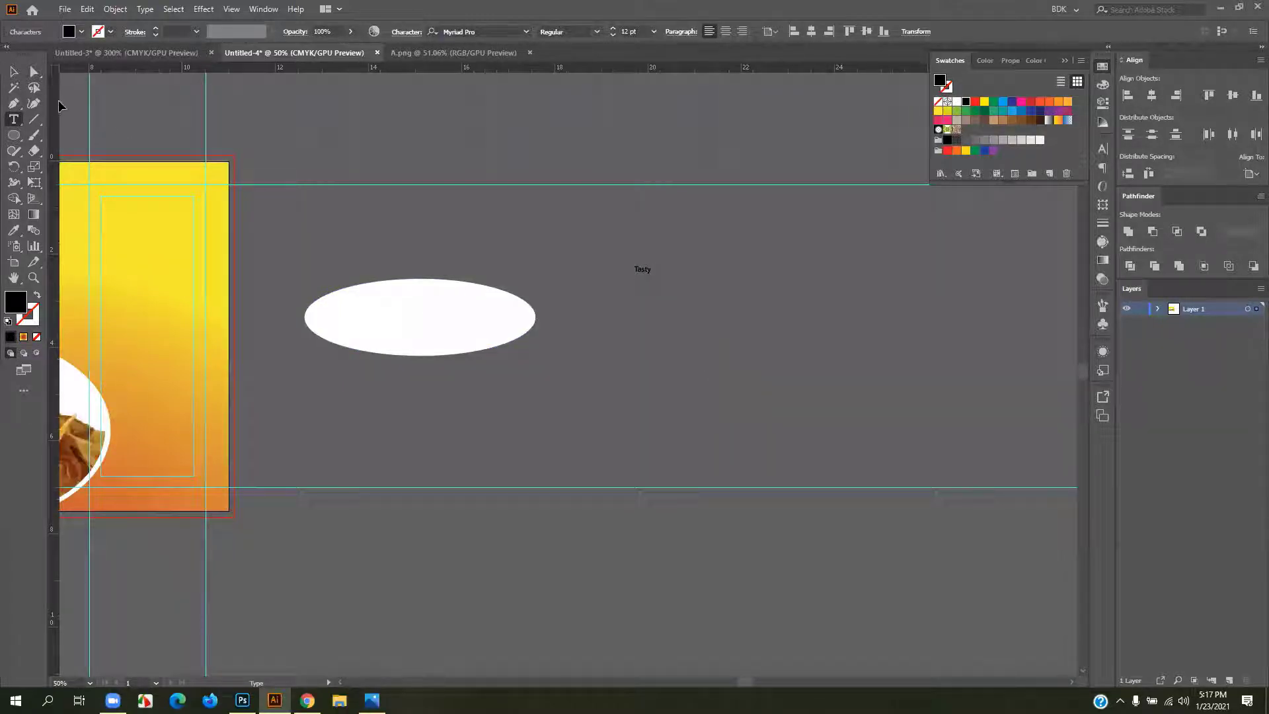
click(13, 71)
drag(652, 273, 760, 312)
click(524, 31)
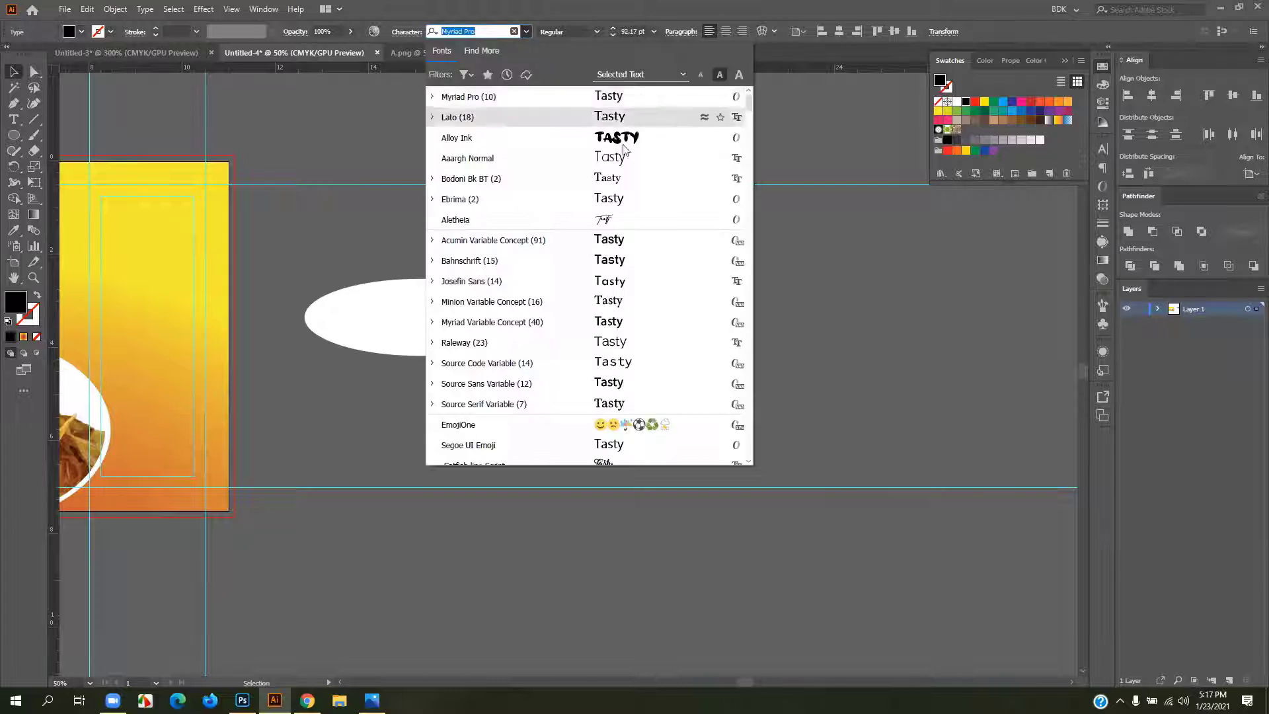
click(621, 122)
- Center the TASTY text on the white ellipse at about 69 pt and fill it with orange
drag(694, 283, 447, 331)
drag(532, 285, 508, 291)
click(1031, 101)
drag(610, 305, 731, 320)
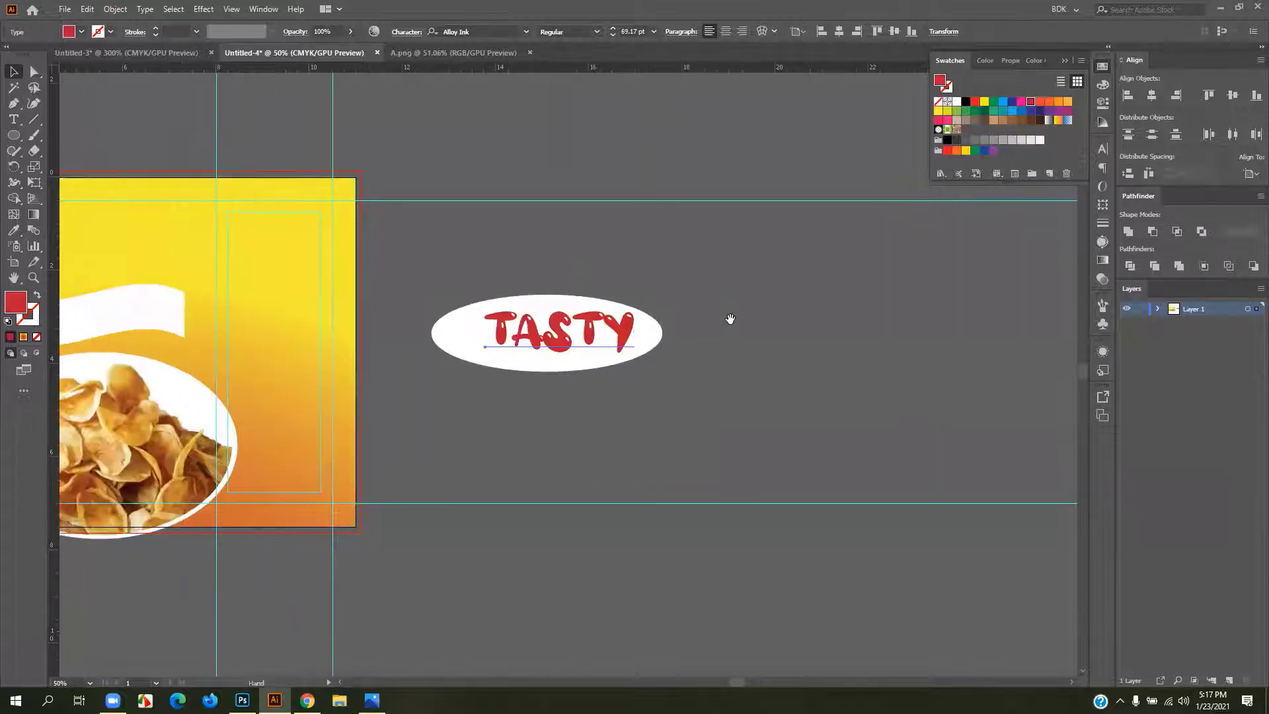
drag(585, 333, 571, 341)
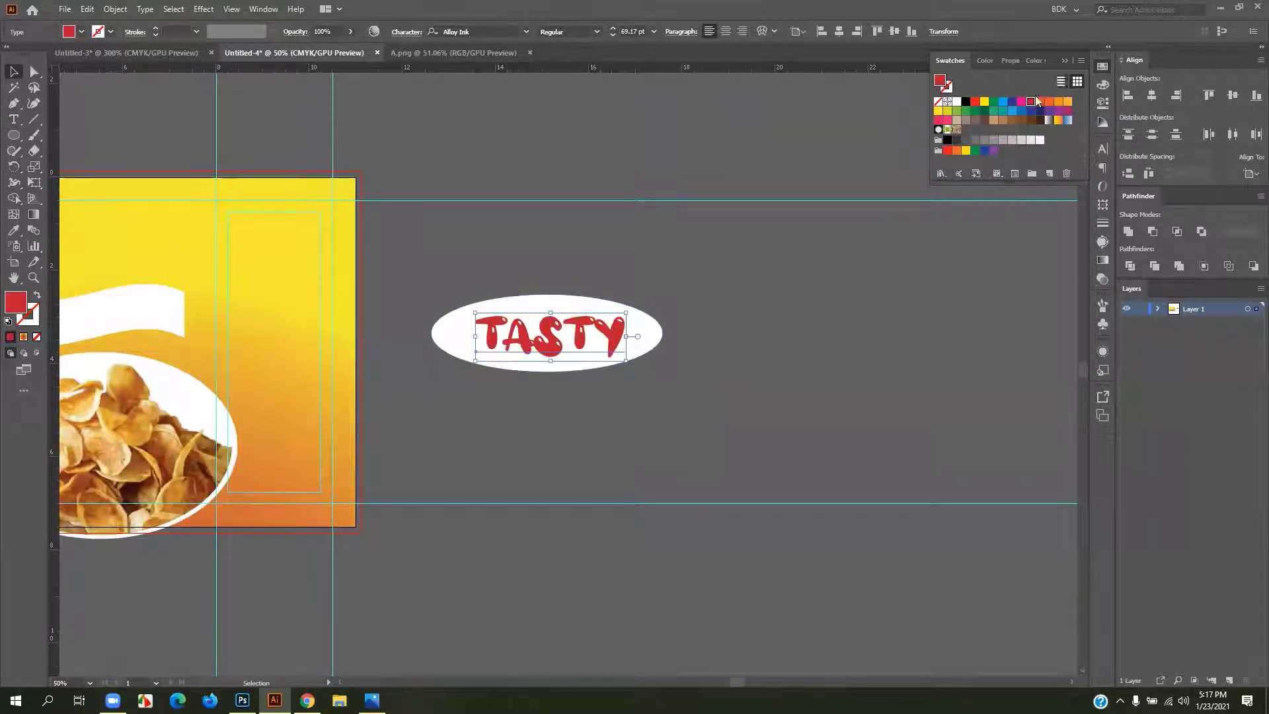
click(1057, 101)
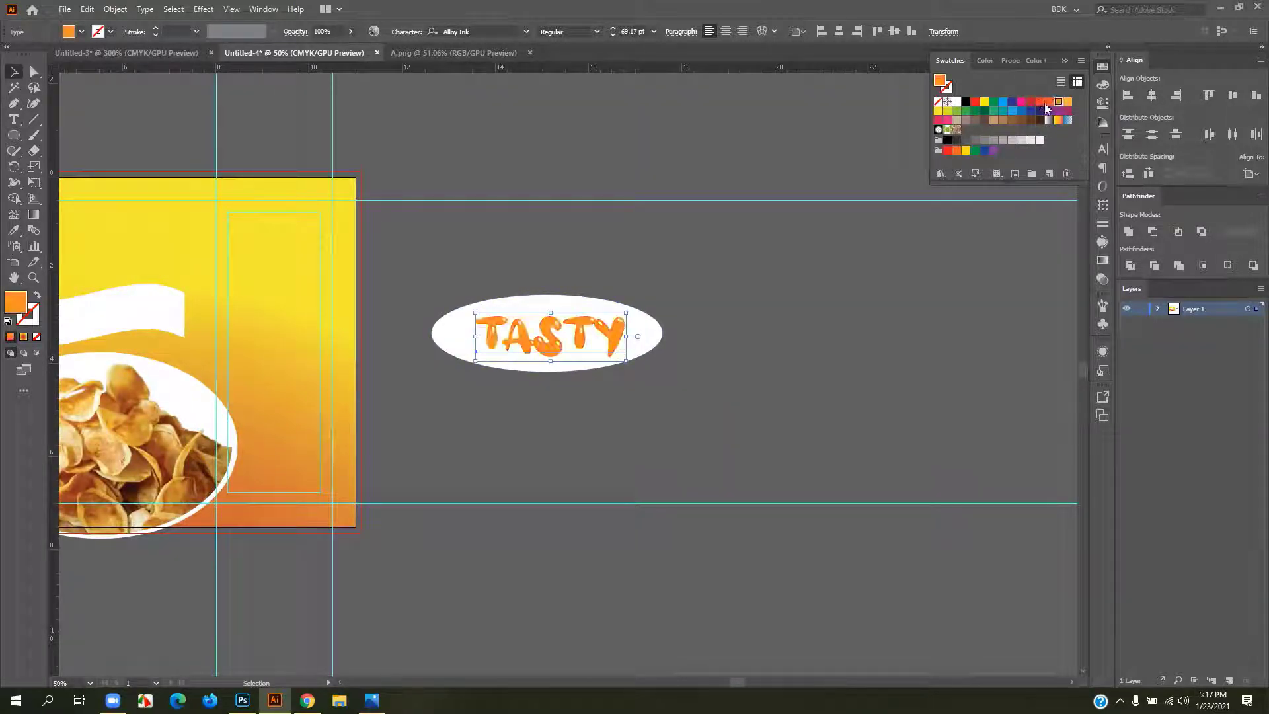
click(720, 331)
- Nudge the TASTY text into the middle of the ellipse and add a 1 pt orange-red stroke to it
drag(568, 412, 659, 412)
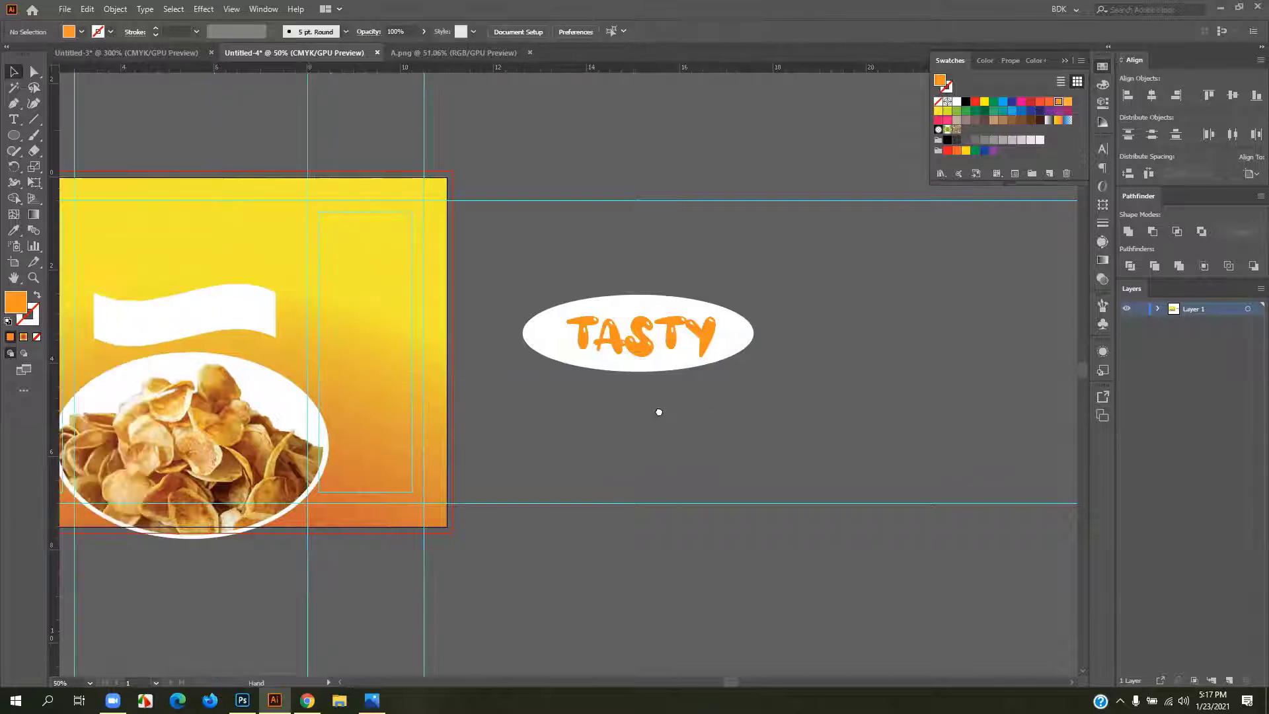
click(638, 343)
drag(639, 344, 641, 344)
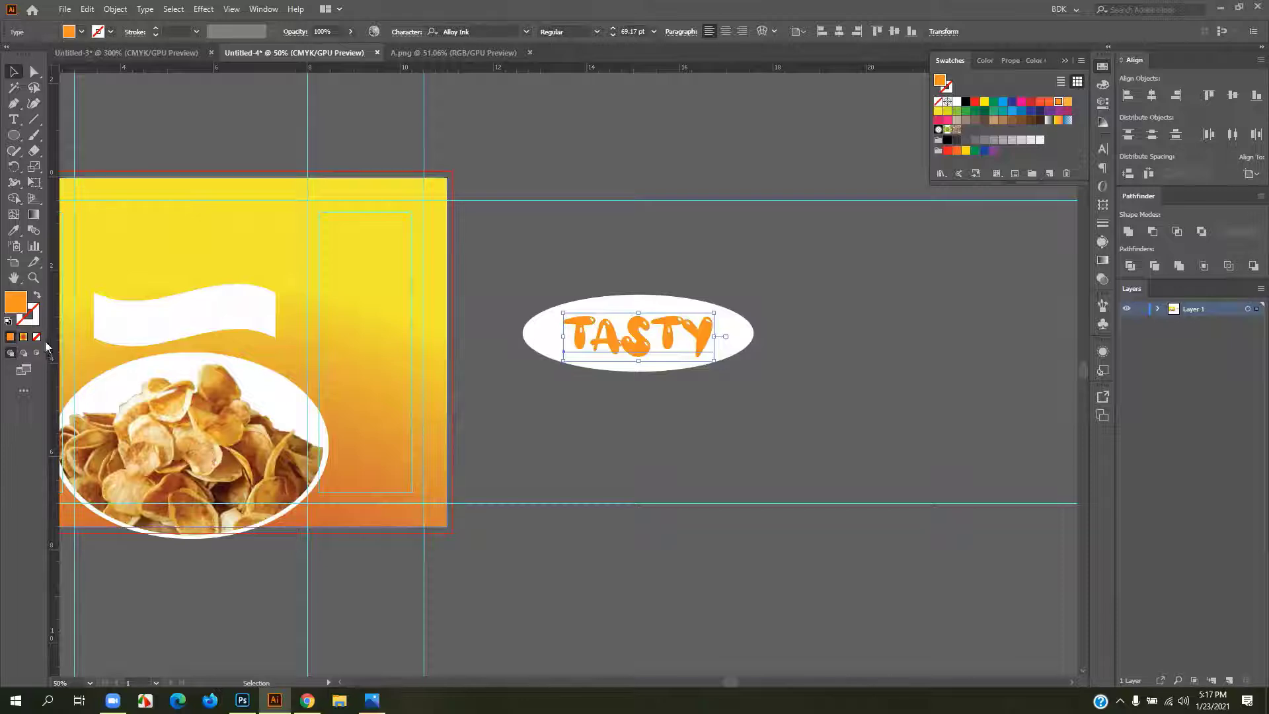
click(31, 328)
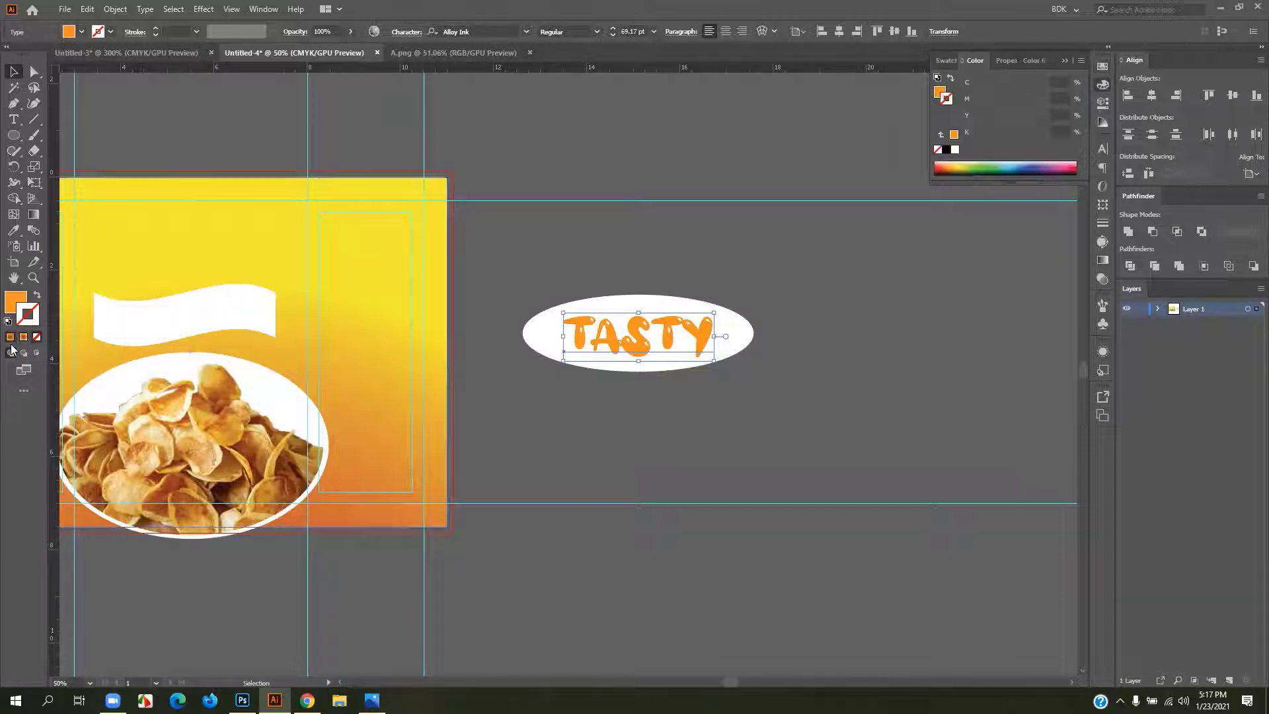
click(943, 160)
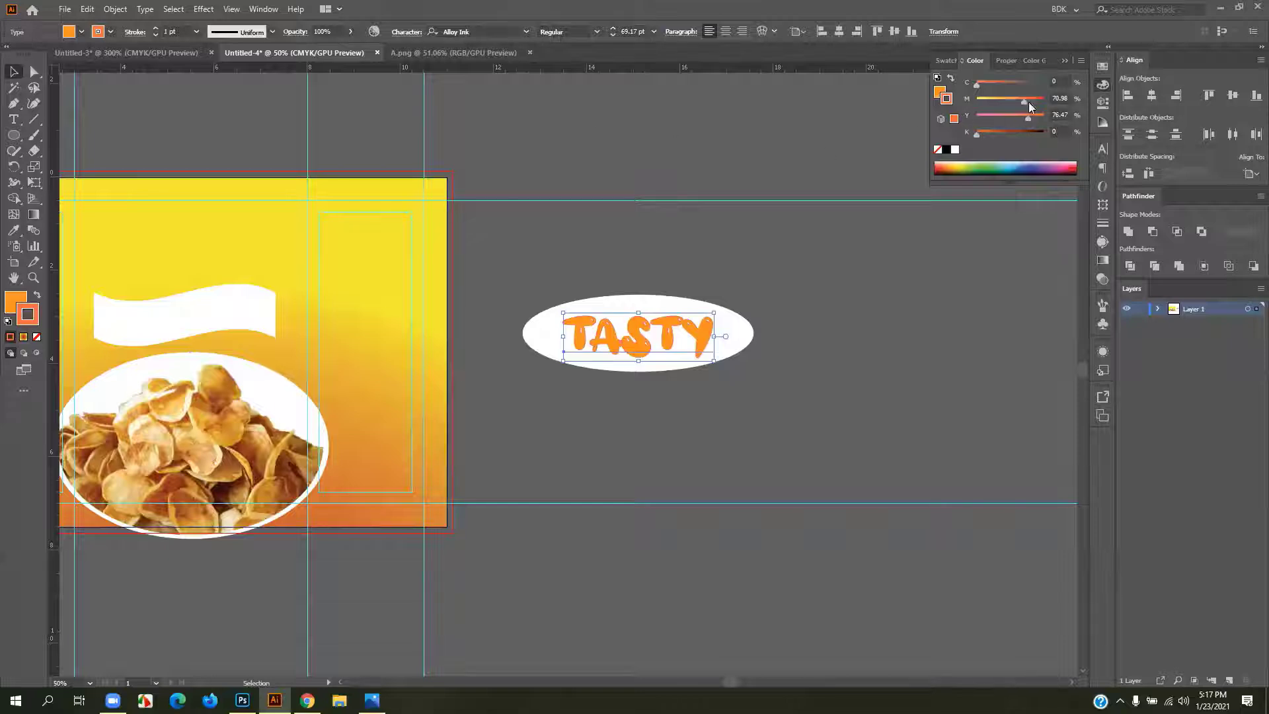
drag(1024, 101, 1026, 104)
scroll(708, 334, up, 2)
scroll(707, 334, down, 2)
click(654, 402)
- Try a yellow stroke on the white ellipse and remove it
click(734, 334)
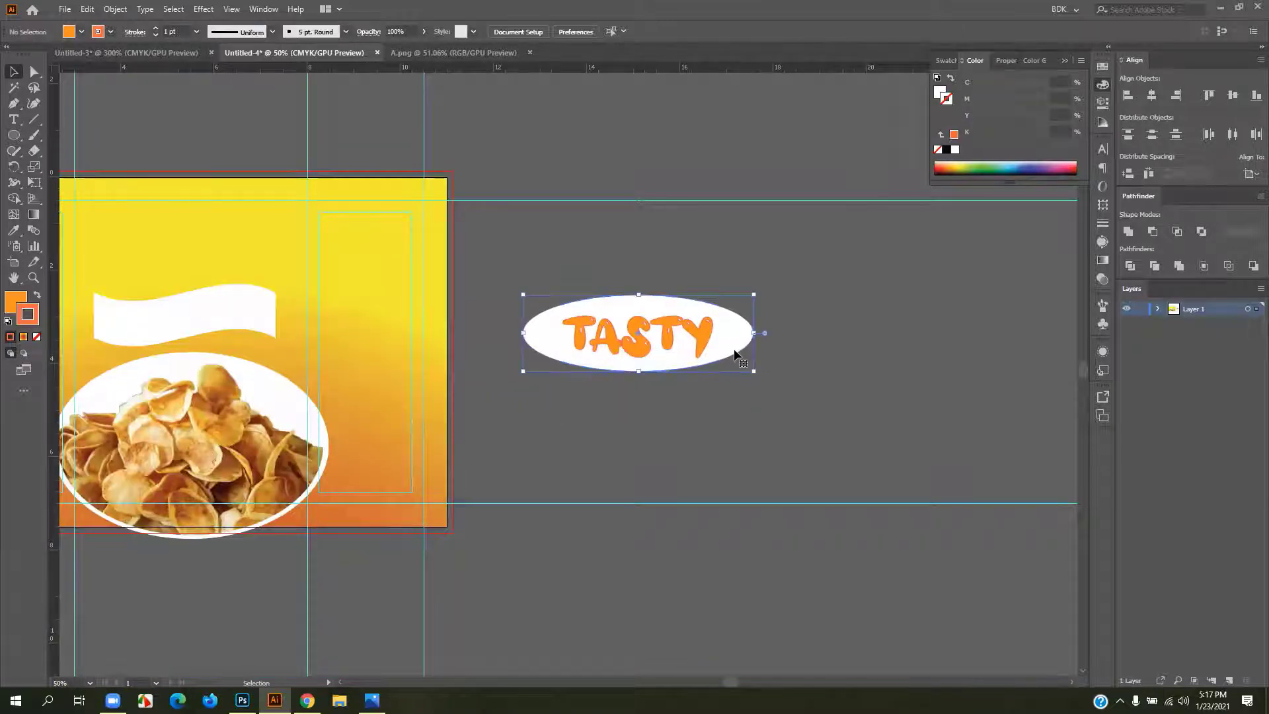
click(959, 163)
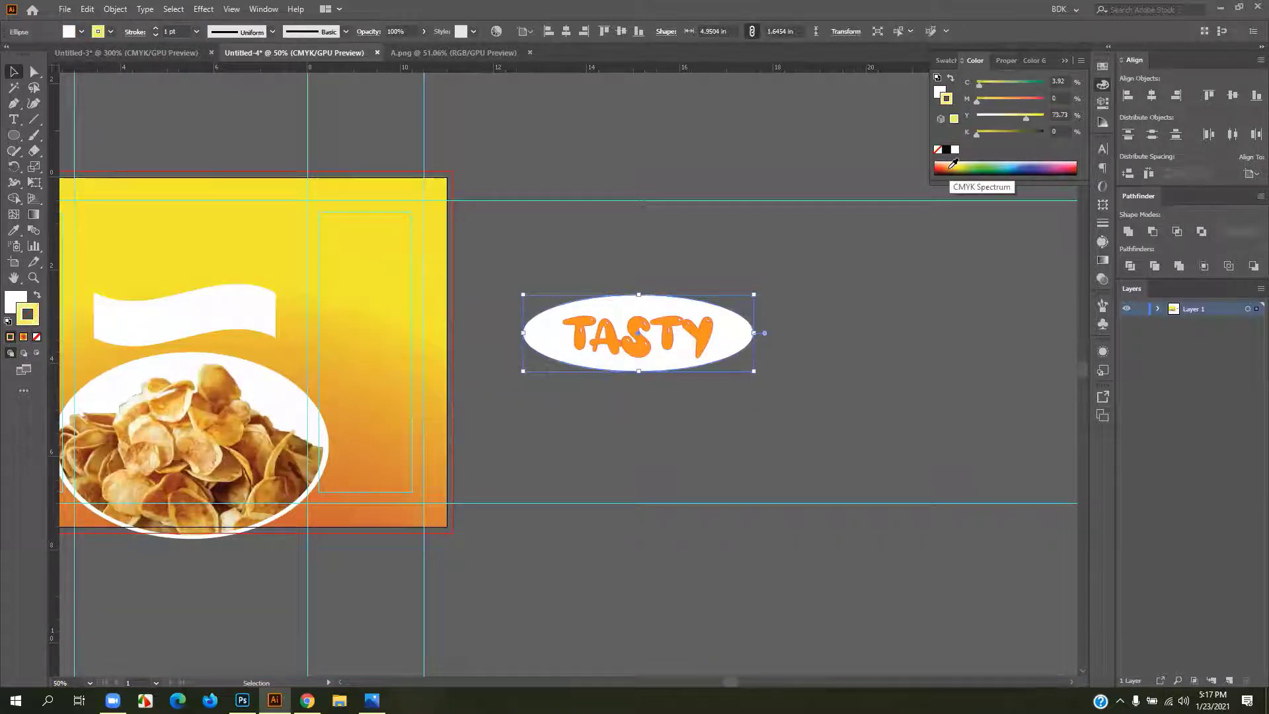
click(37, 337)
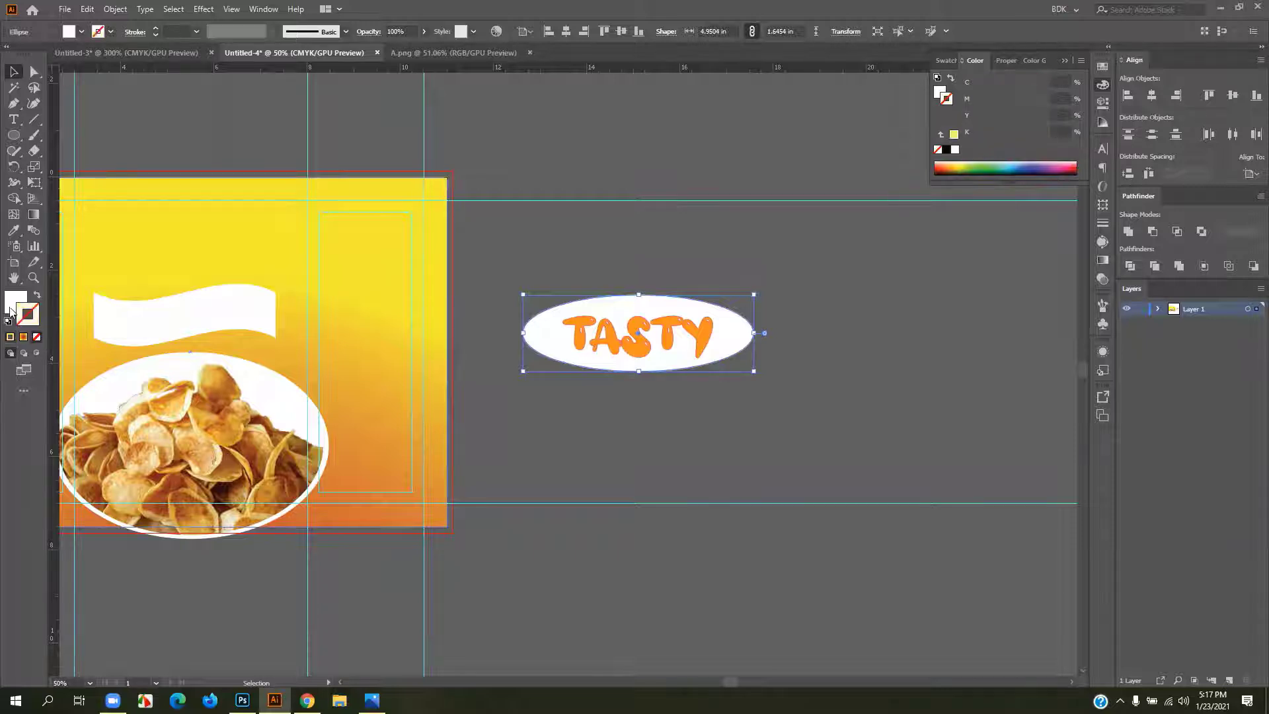
- Try pink and dark blue fills on the ellipse, and restore its white fill
click(964, 161)
drag(970, 161, 1067, 161)
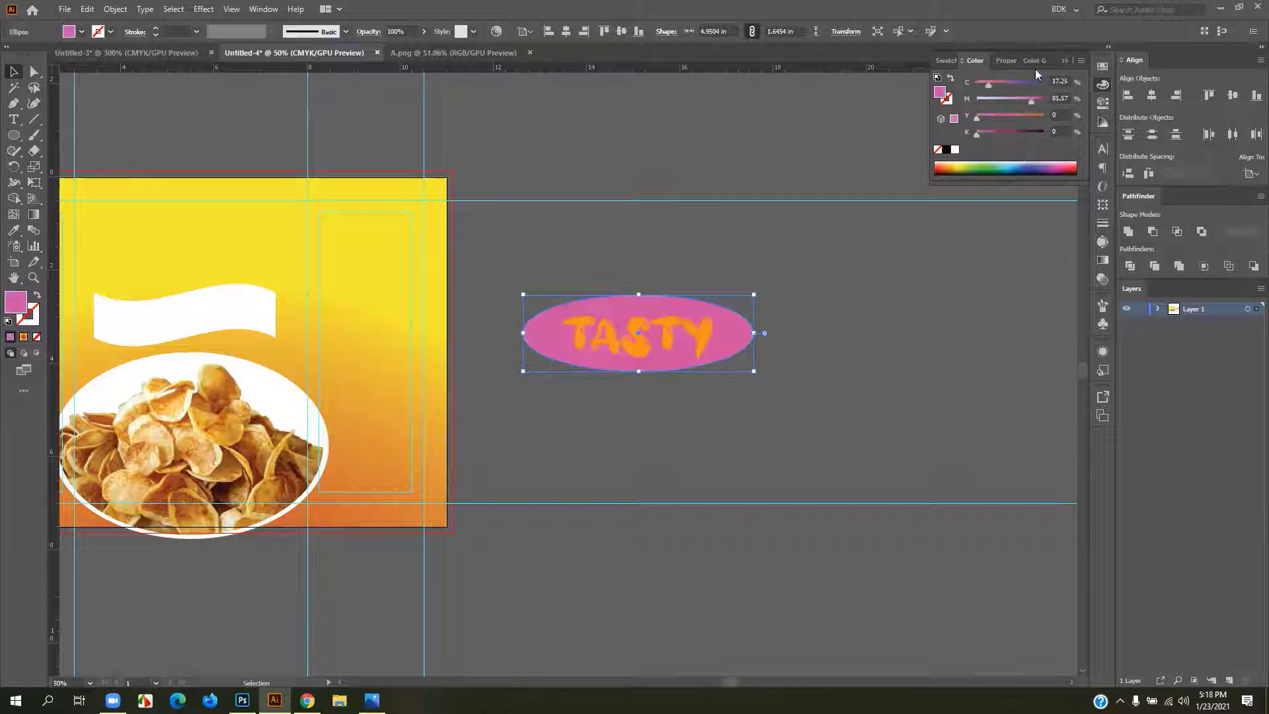
click(947, 61)
click(992, 102)
click(984, 101)
click(1013, 101)
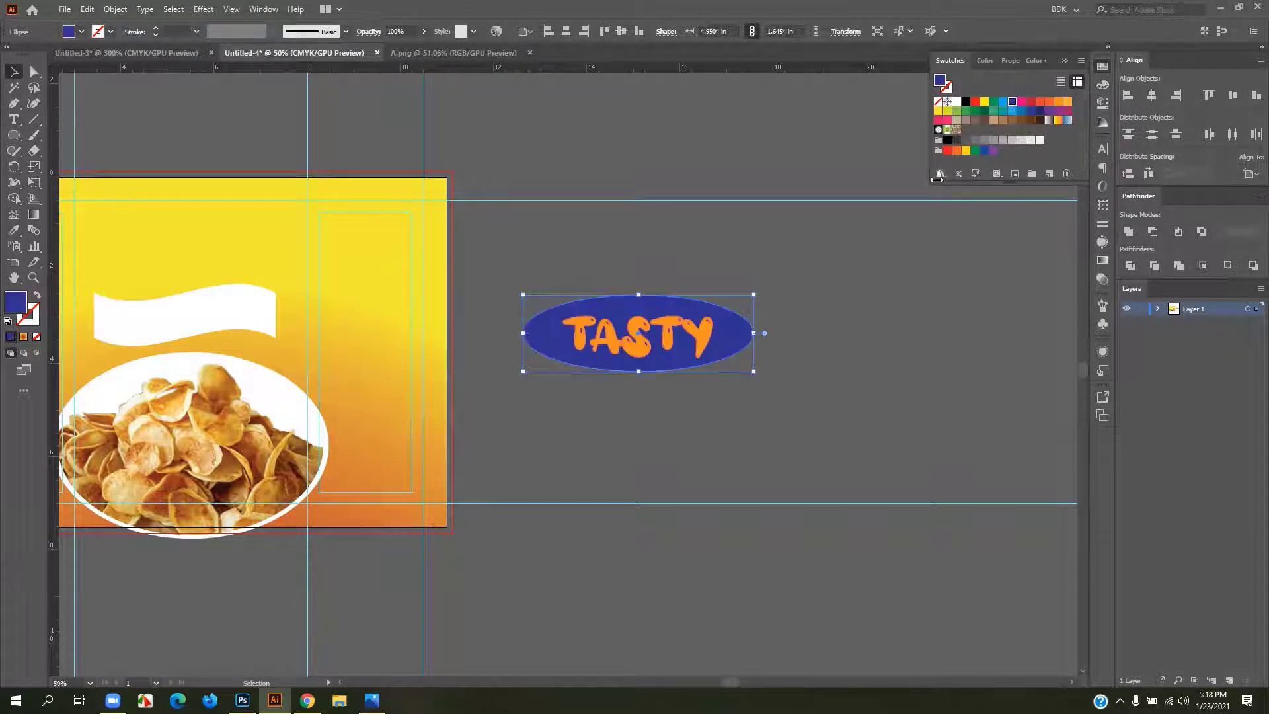
click(958, 103)
- Group the ellipse with the TASTY text and place it, at about 2.9 in wide, in the middle panel above the wavy banner
scroll(879, 241, left, 5)
scroll(879, 242, up, 2)
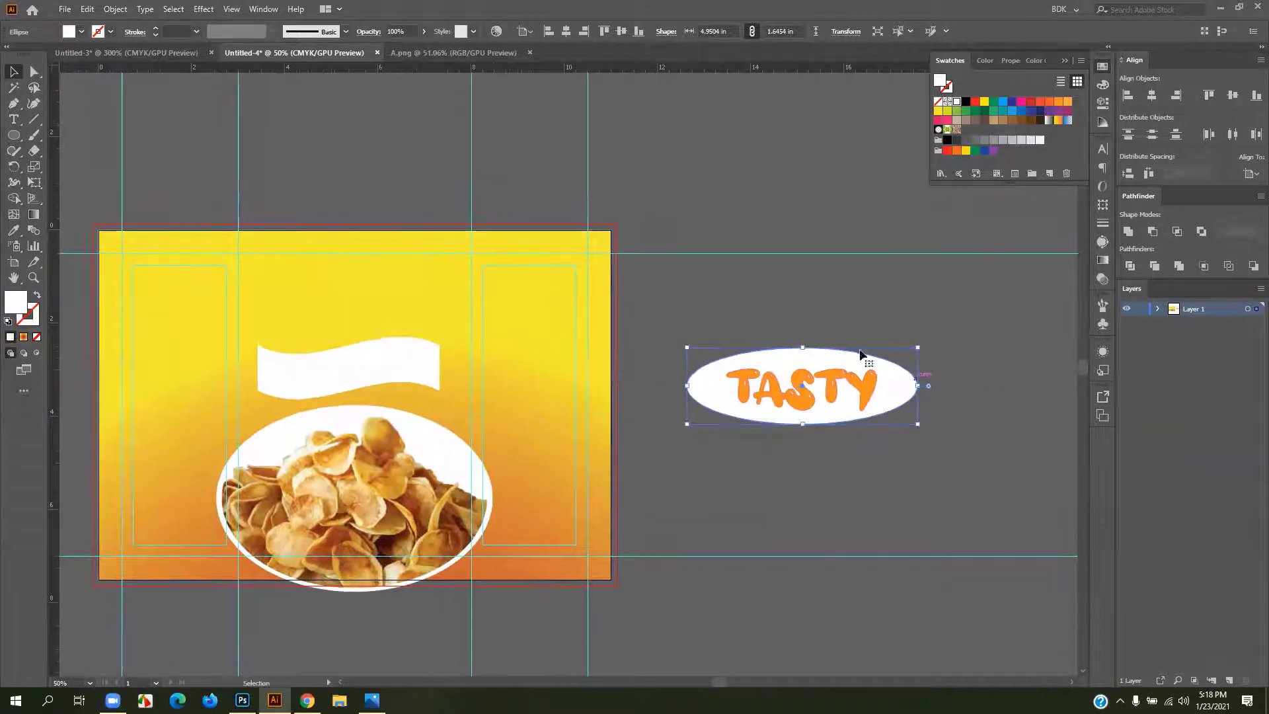
key(a)
key(v)
drag(826, 395, 391, 308)
drag(481, 261, 433, 277)
drag(438, 323, 426, 299)
- Enlarge the TASTY oval group to about 3.45 by 1.15 in and center it horizontally on the artboard
key(ctrl+equal)
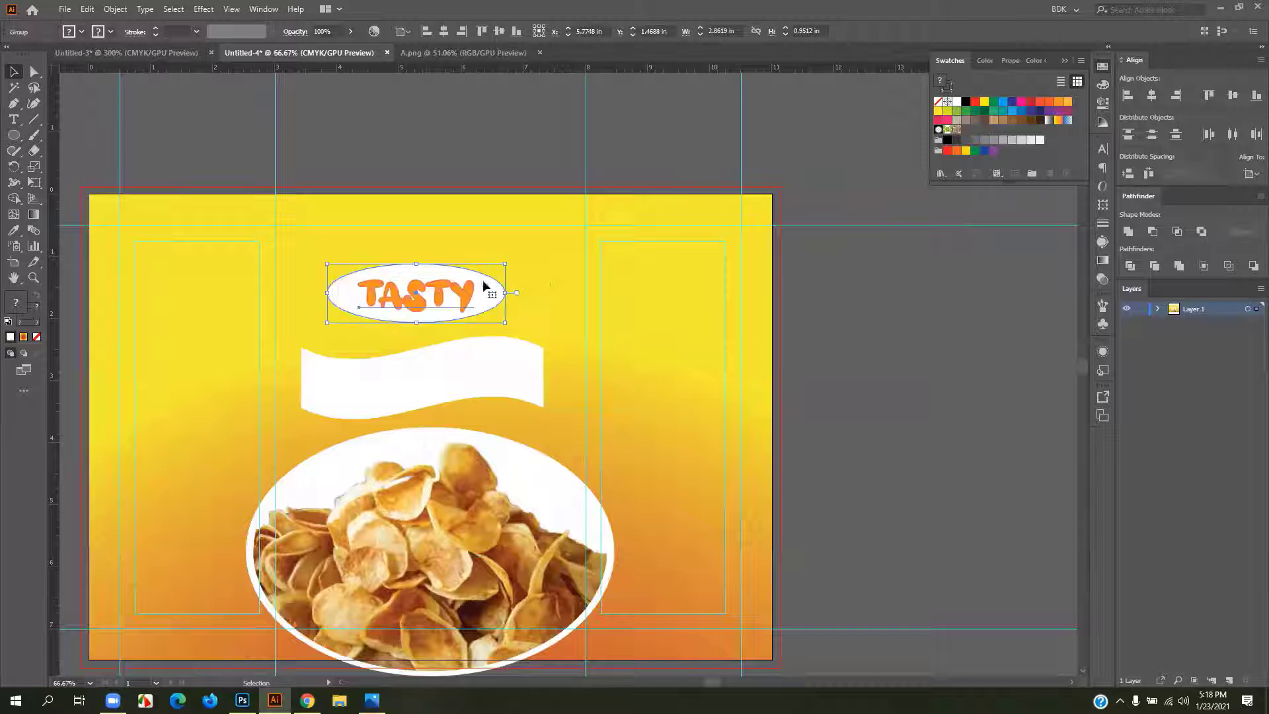
drag(499, 265, 536, 257)
drag(486, 296, 497, 292)
click(865, 324)
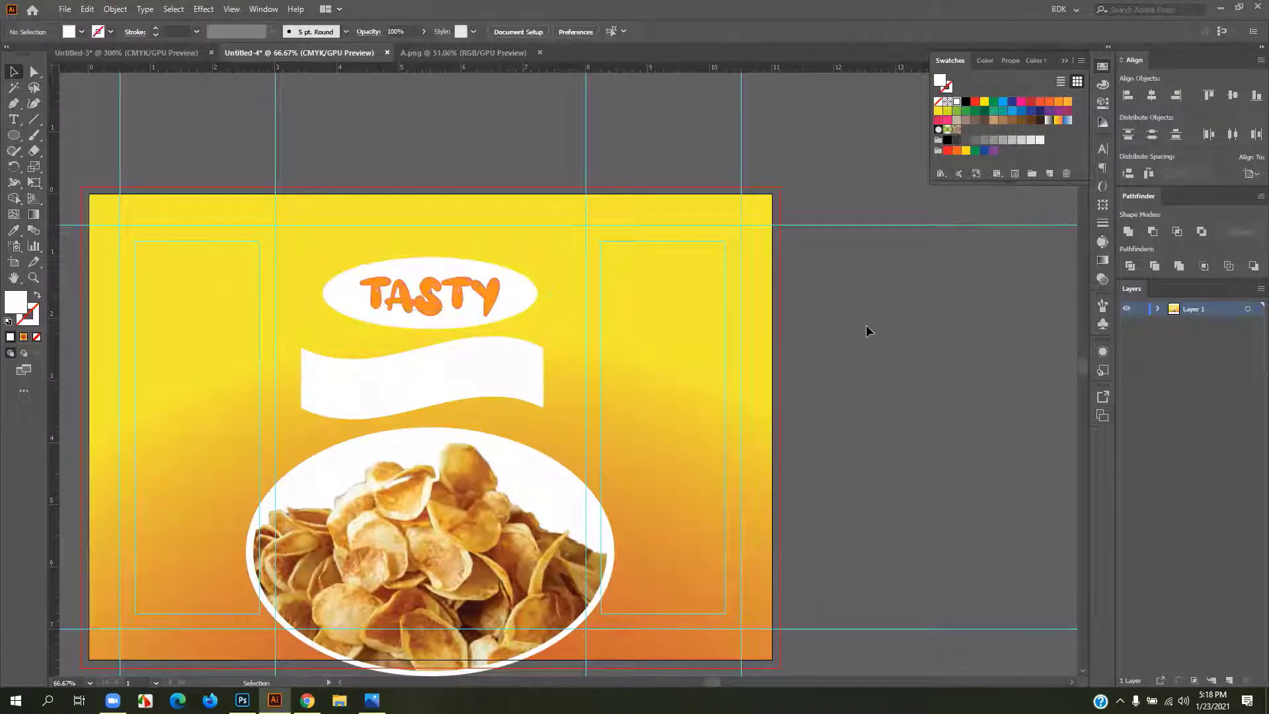
- Apply a black Multiply drop shadow to the TASTY oval group with 29% opacity, 0.07 in blur and a small positive X offset
drag(820, 389, 758, 357)
click(453, 272)
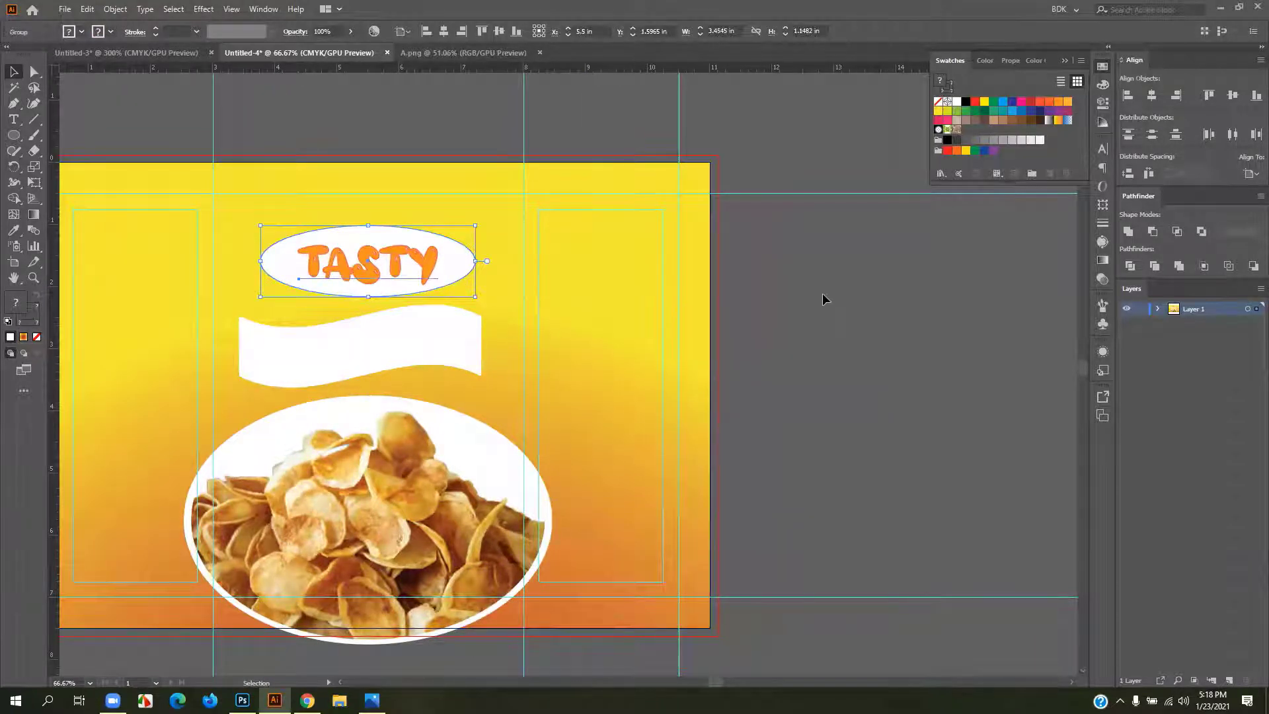
click(203, 9)
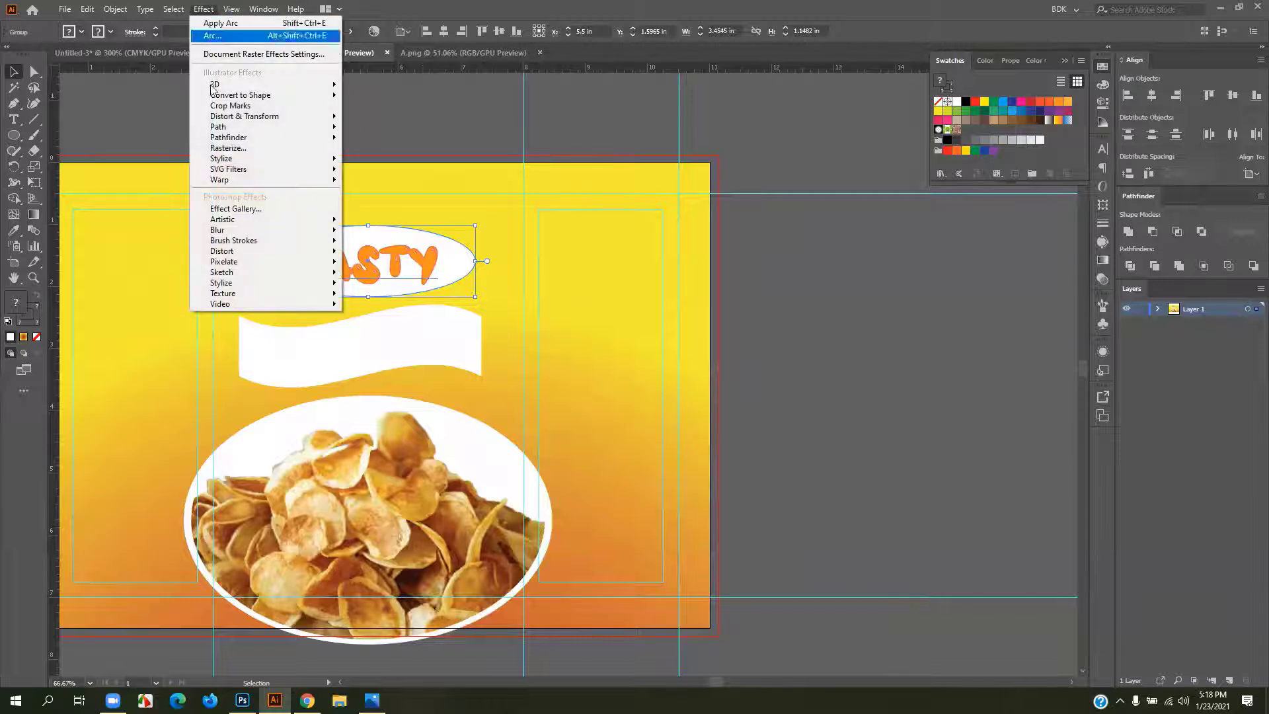
mouse_move(226, 158)
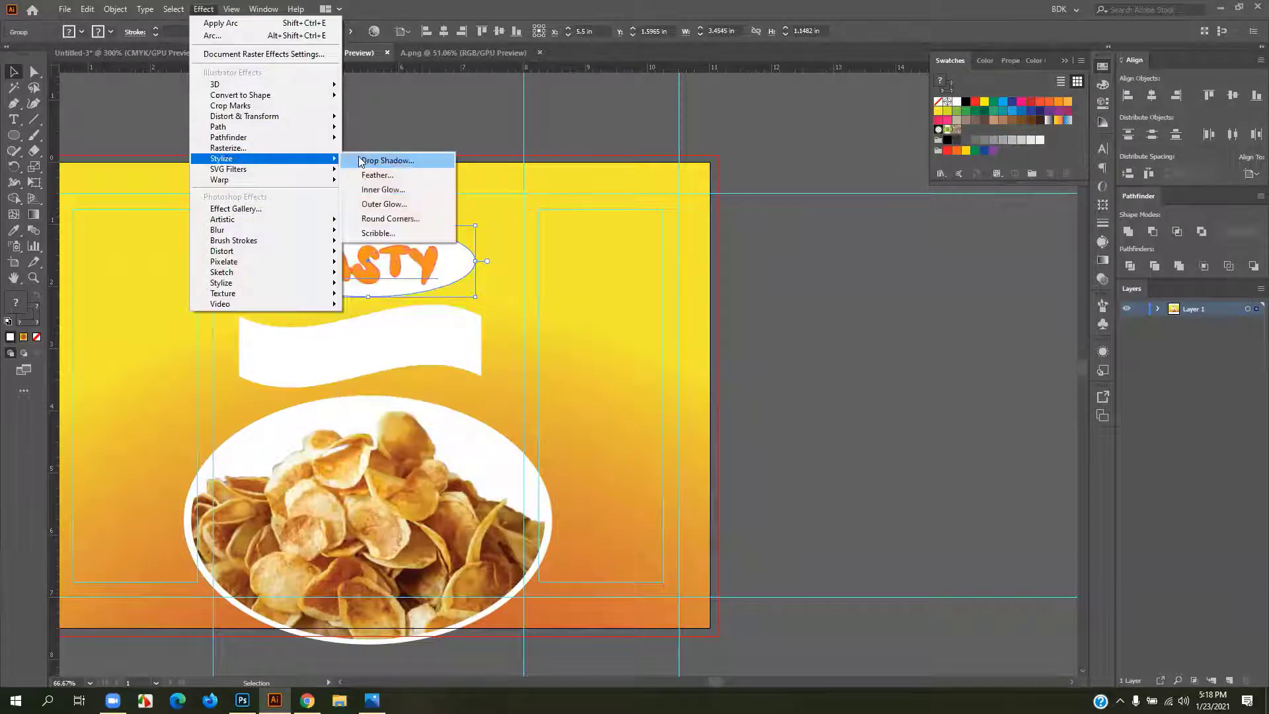
click(366, 159)
click(642, 338)
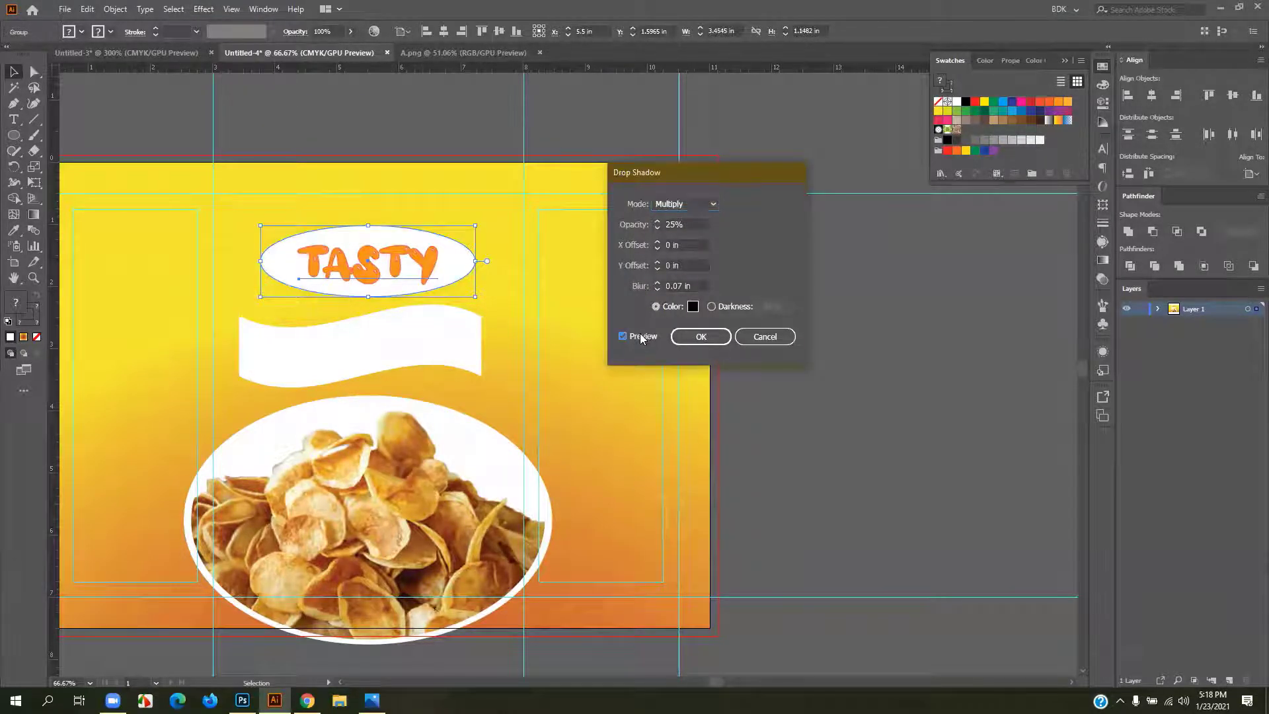
click(660, 225)
click(657, 222)
click(659, 242)
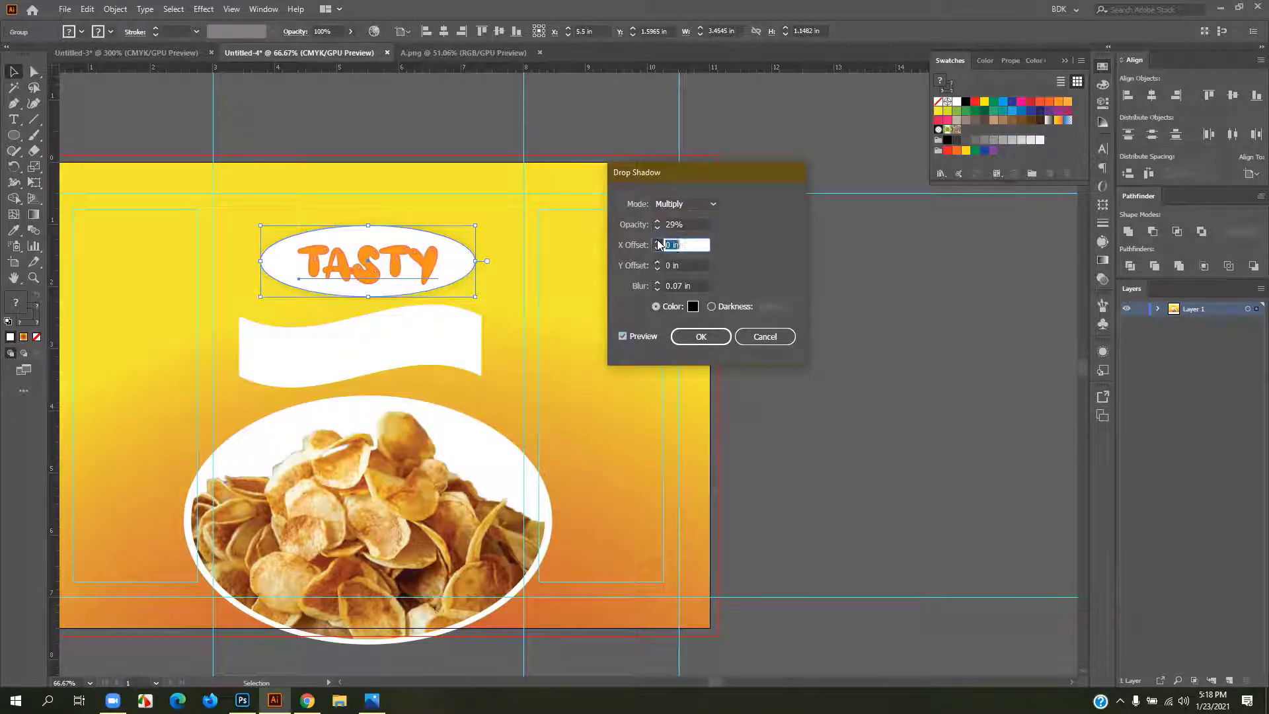
click(700, 336)
click(841, 332)
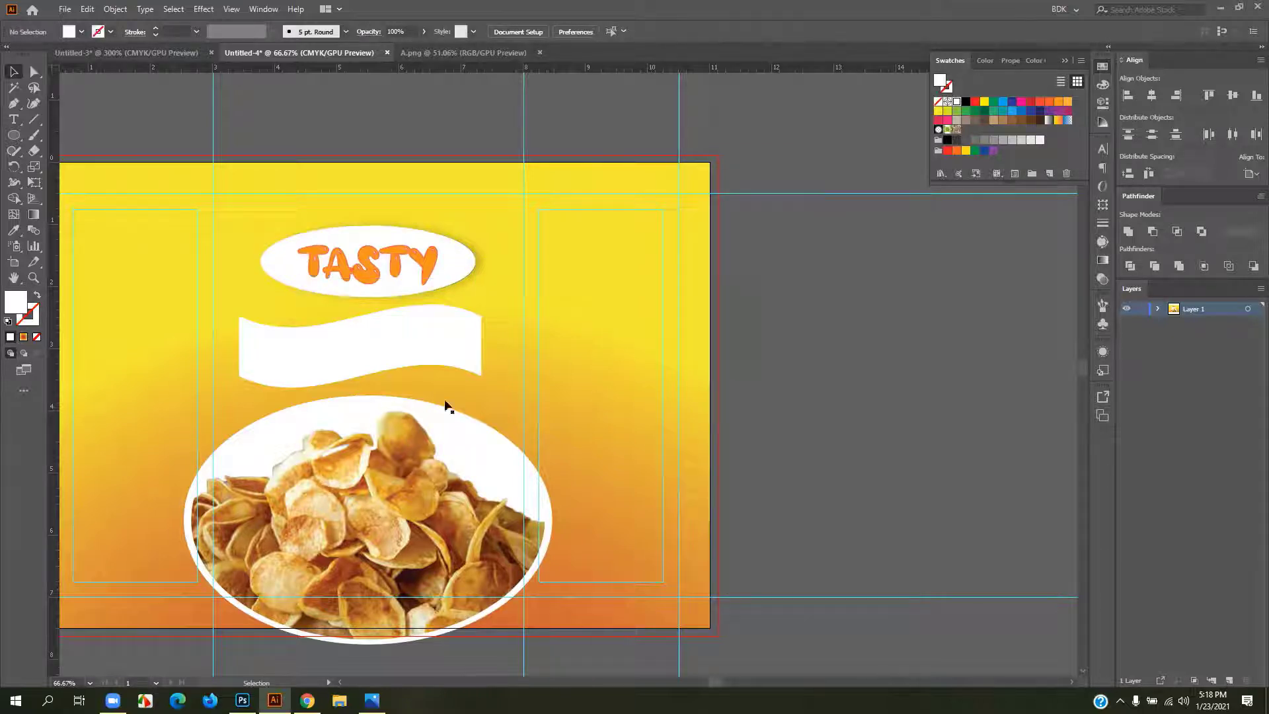
- Add the text "CHIPS" in Alloy Ink beside the artboard and enlarge it to about 64.5 pt
click(390, 351)
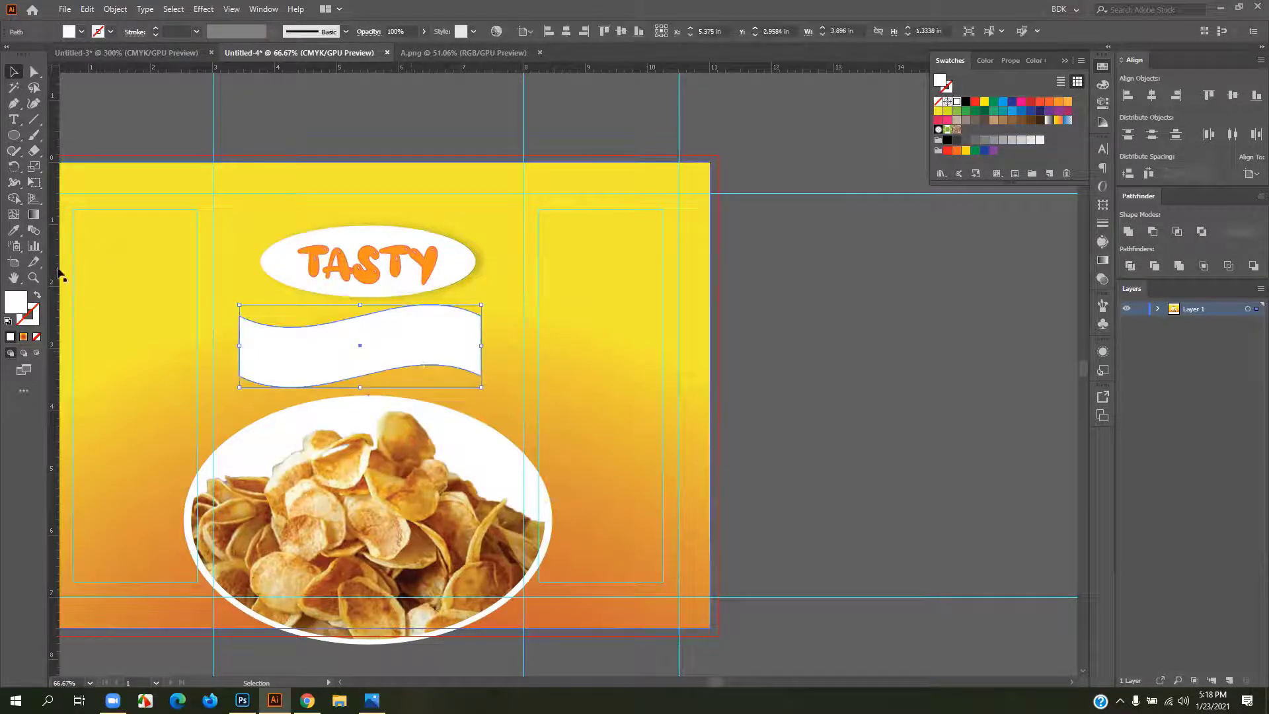
click(13, 121)
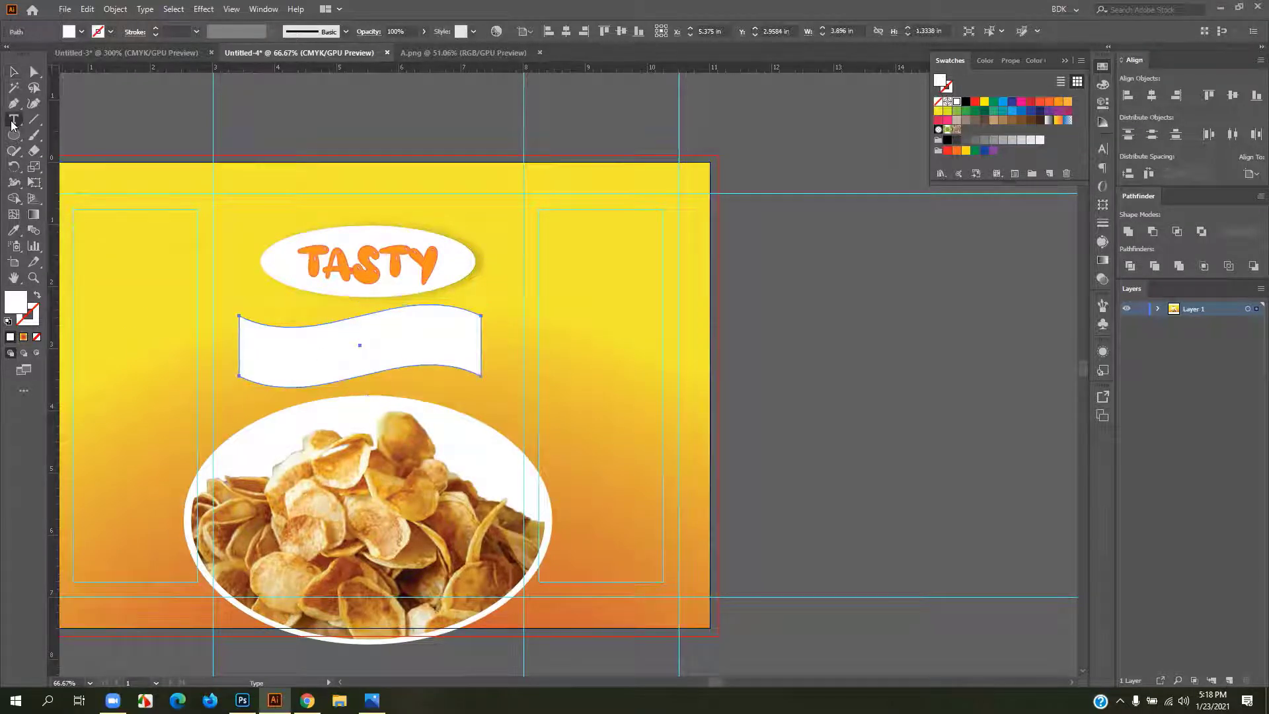
click(774, 354)
text(C)
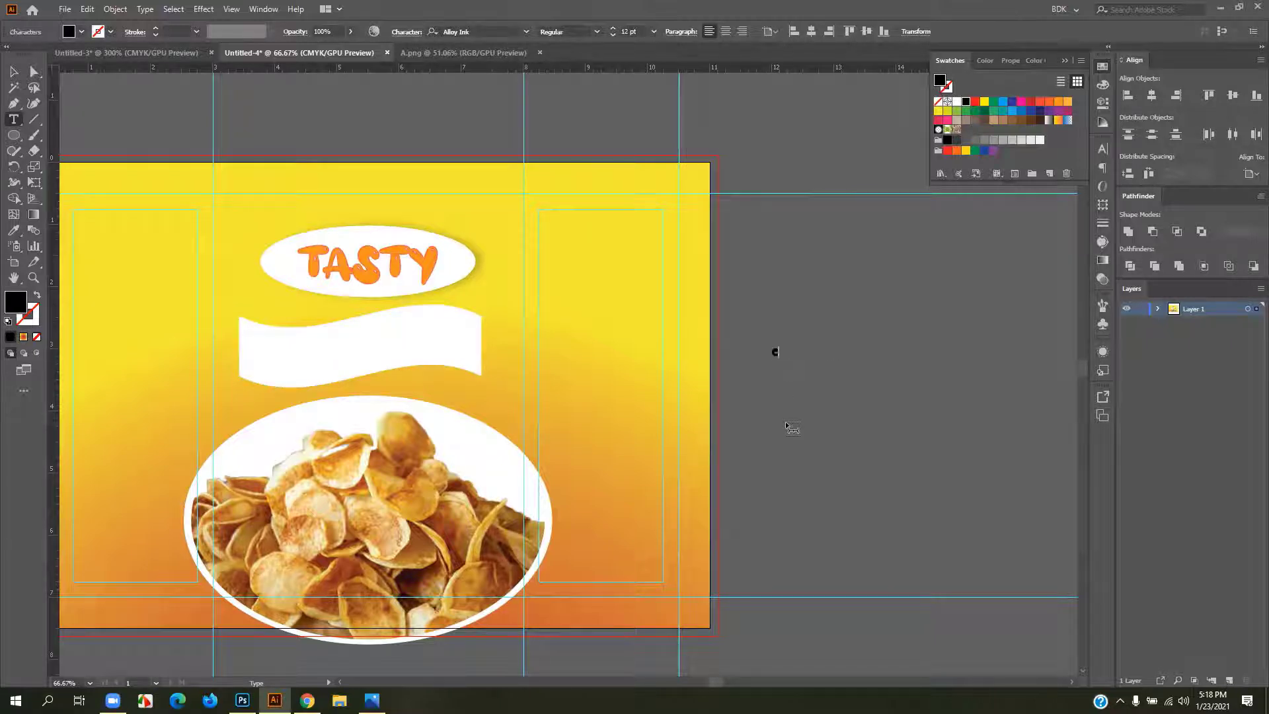
text(HIPS)
click(14, 71)
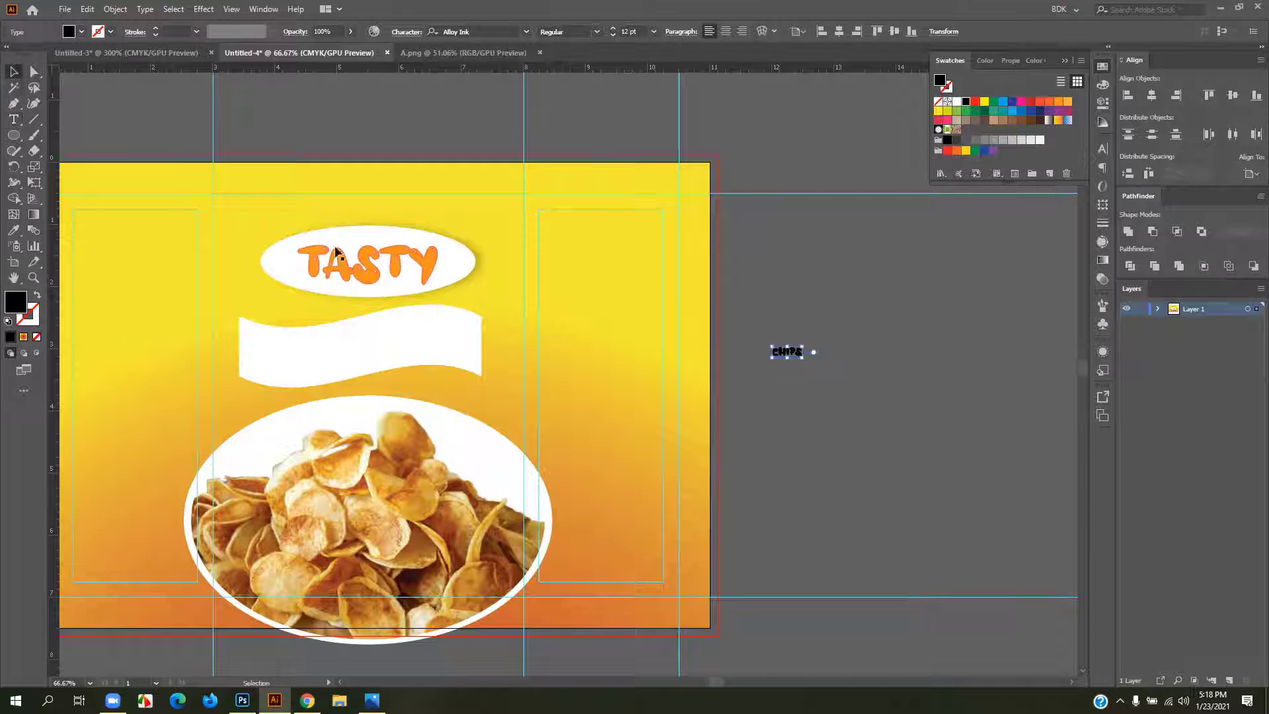
drag(806, 358, 882, 335)
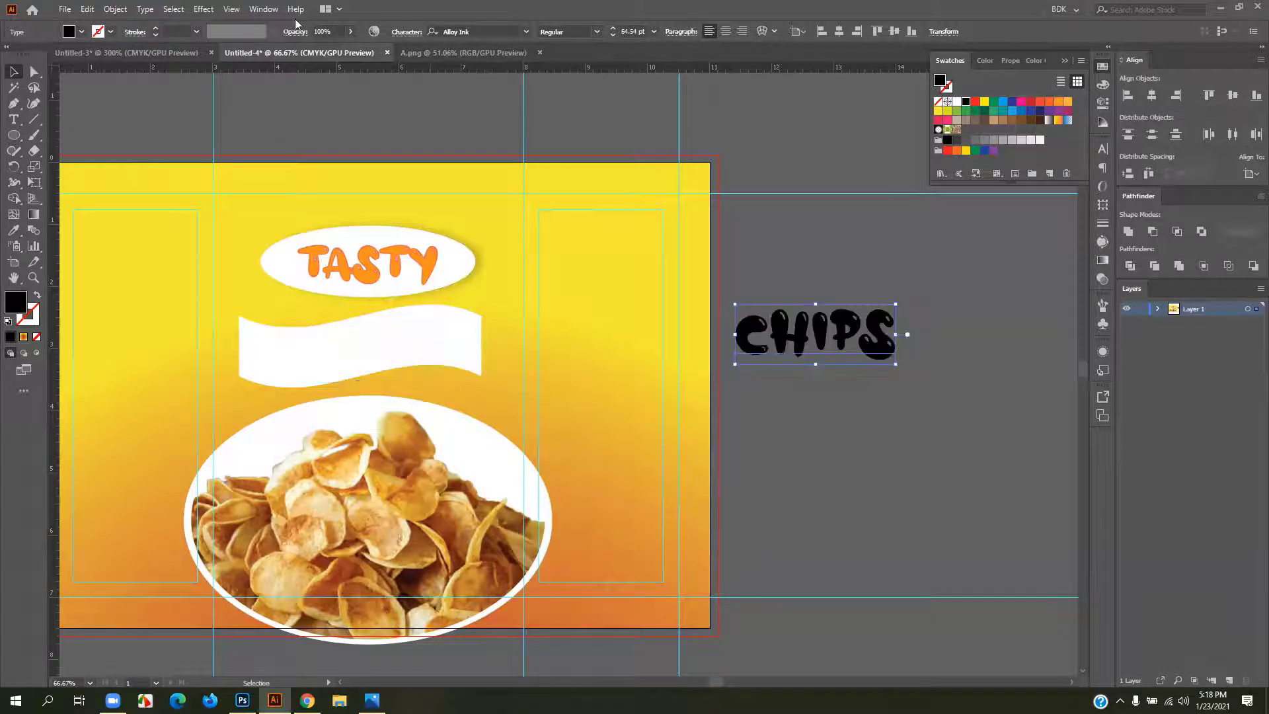
- Apply a Warp effect to the CHIPS text using the Flag style with a 50% horizontal bend
click(210, 13)
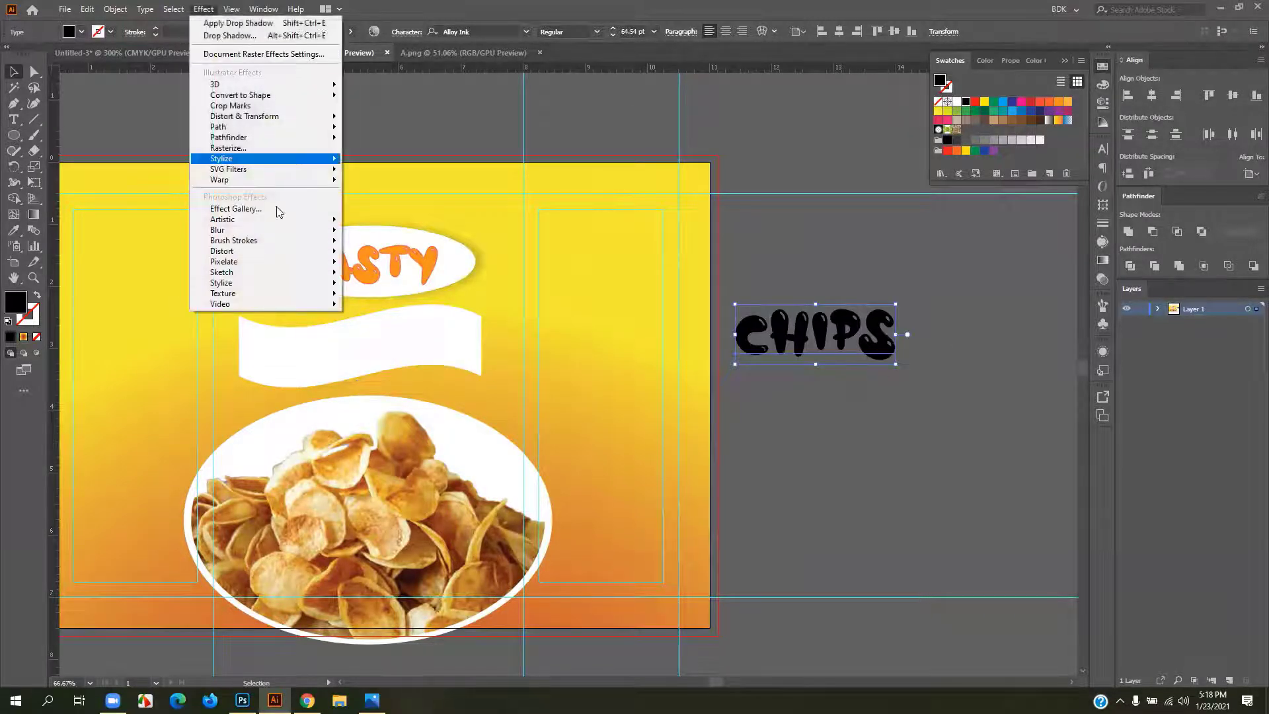
mouse_move(324, 180)
click(380, 181)
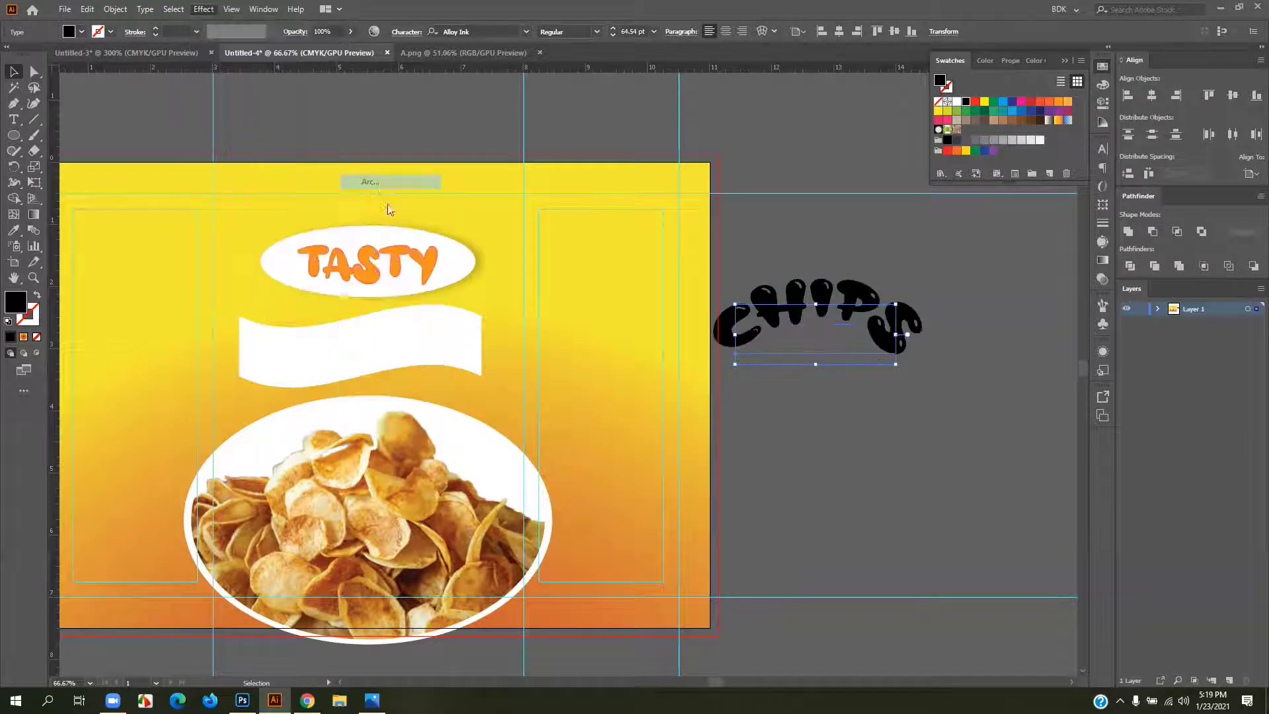
click(945, 113)
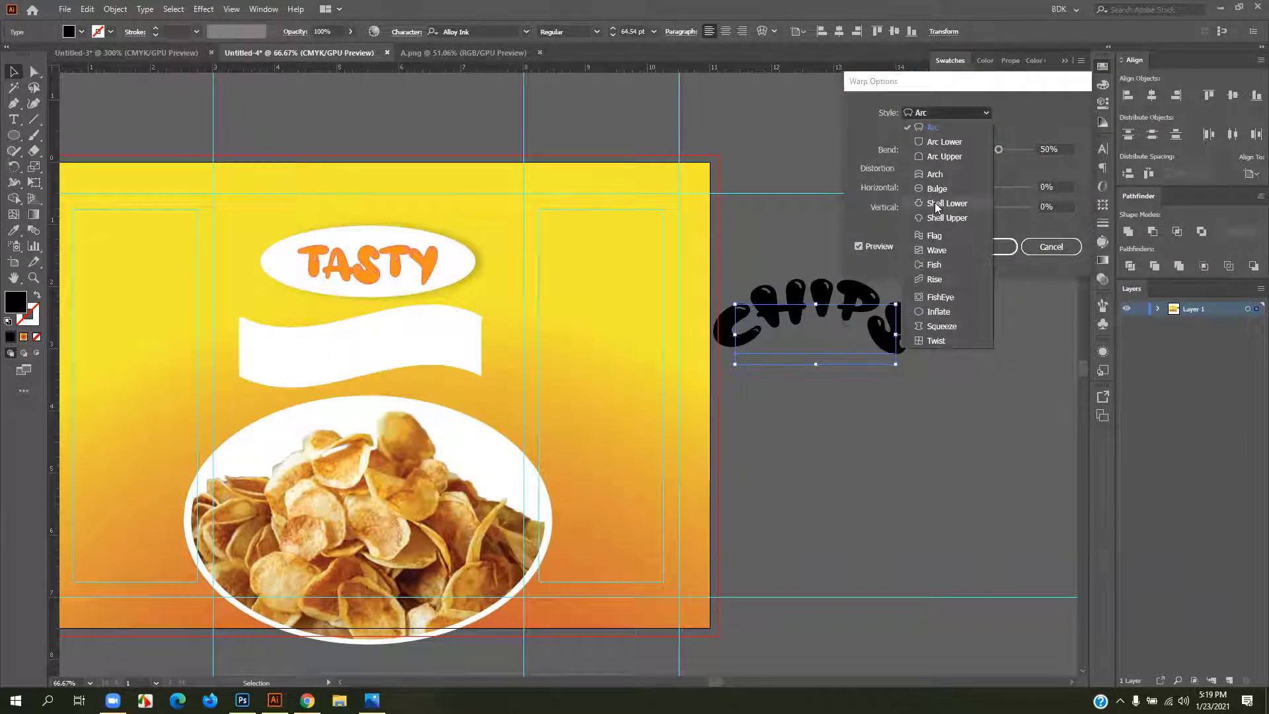
click(931, 235)
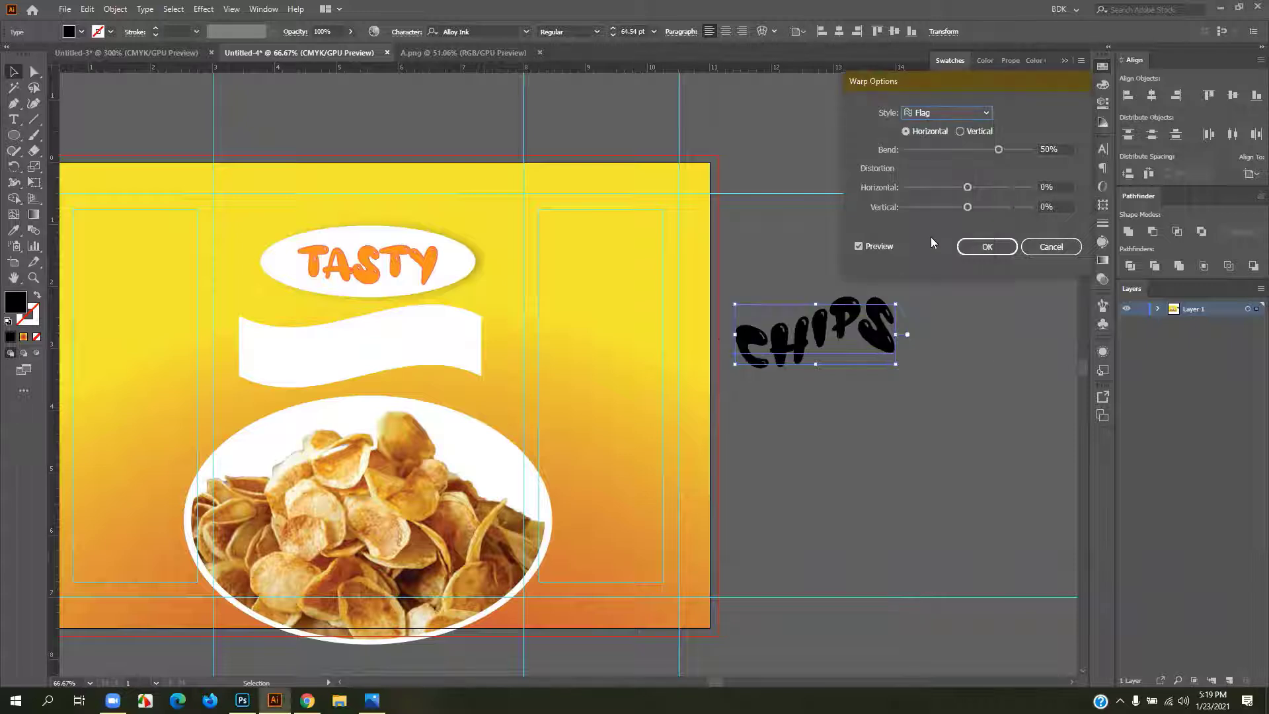
click(998, 248)
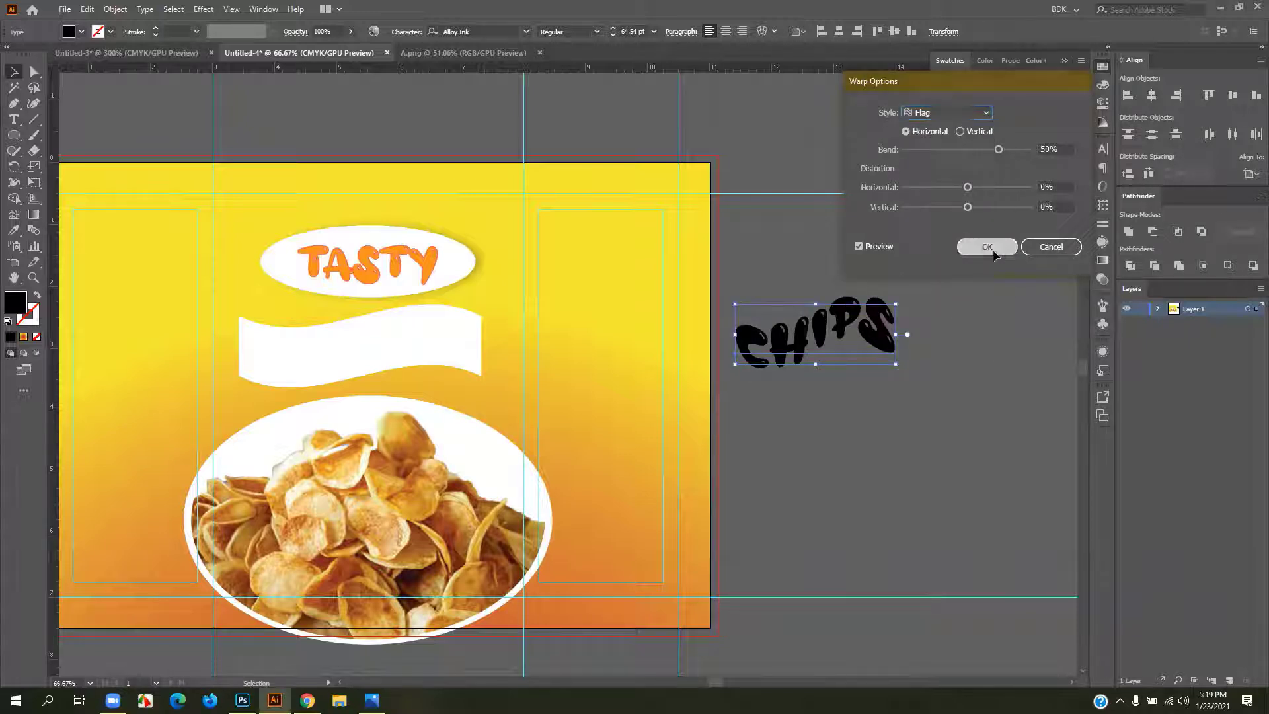
- Change the font of the warped CHIPS text to 19th Century Renegade
click(527, 31)
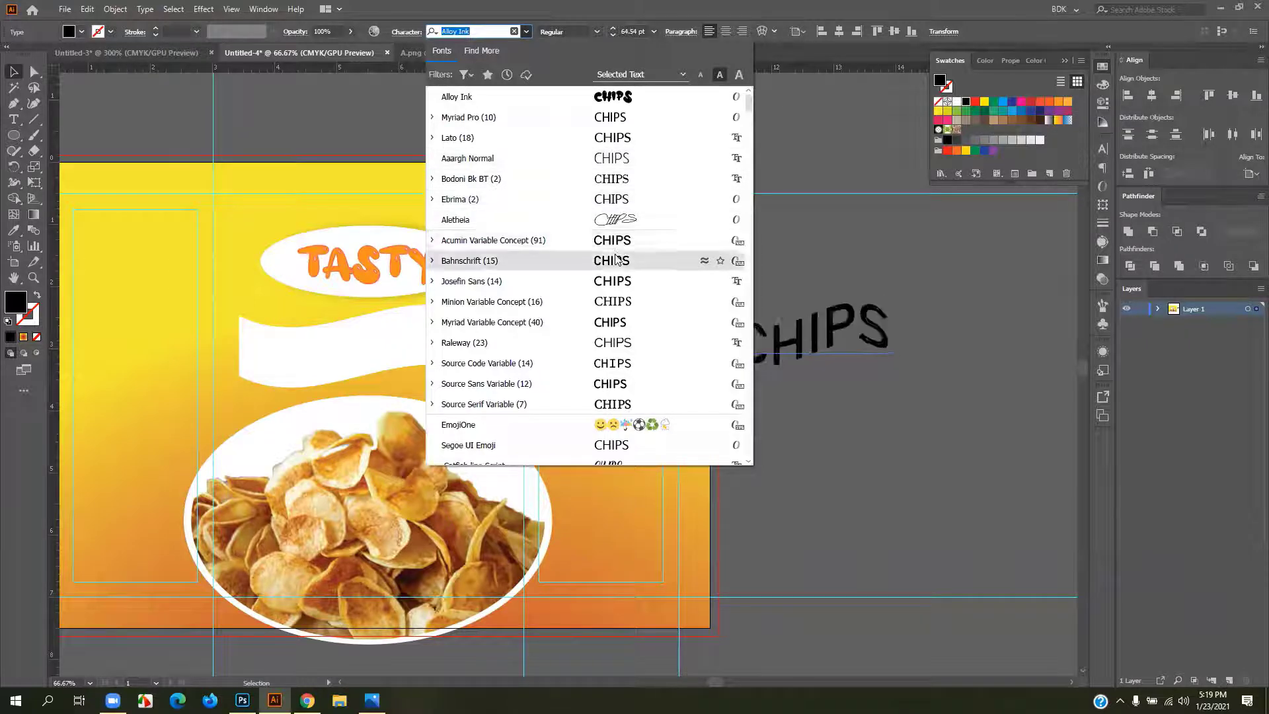
scroll(621, 327, down, 5)
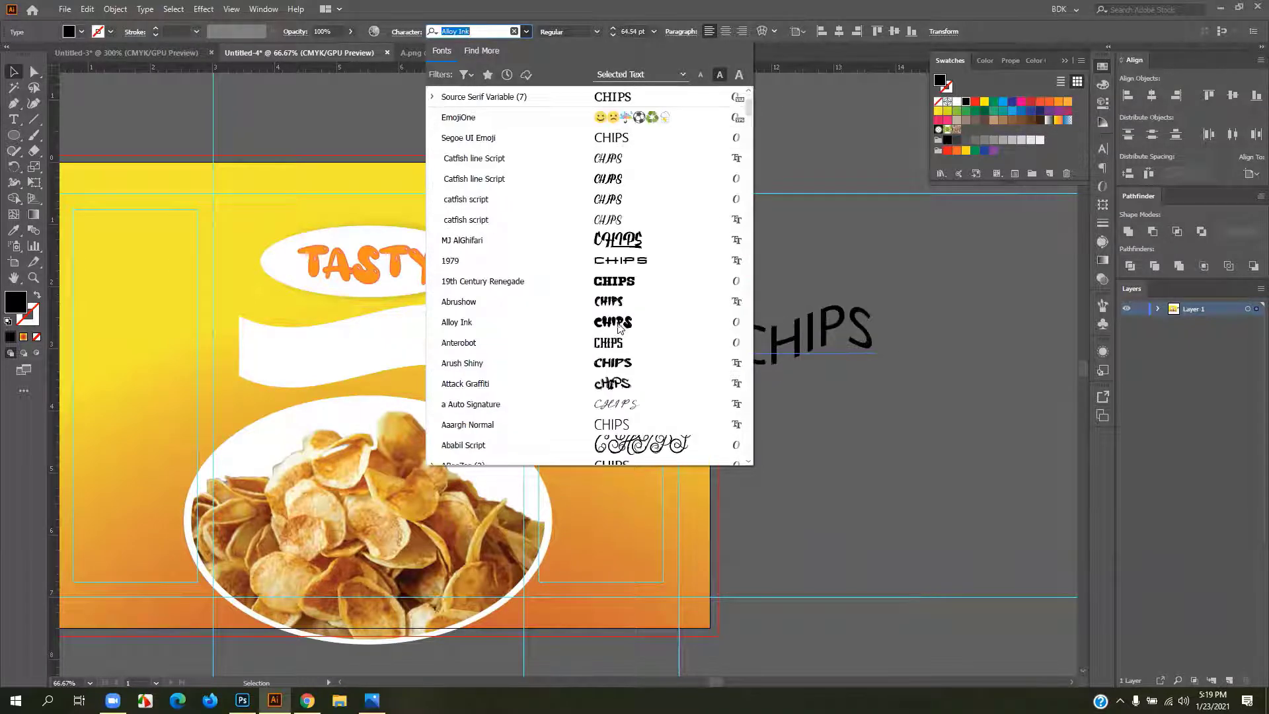
click(632, 284)
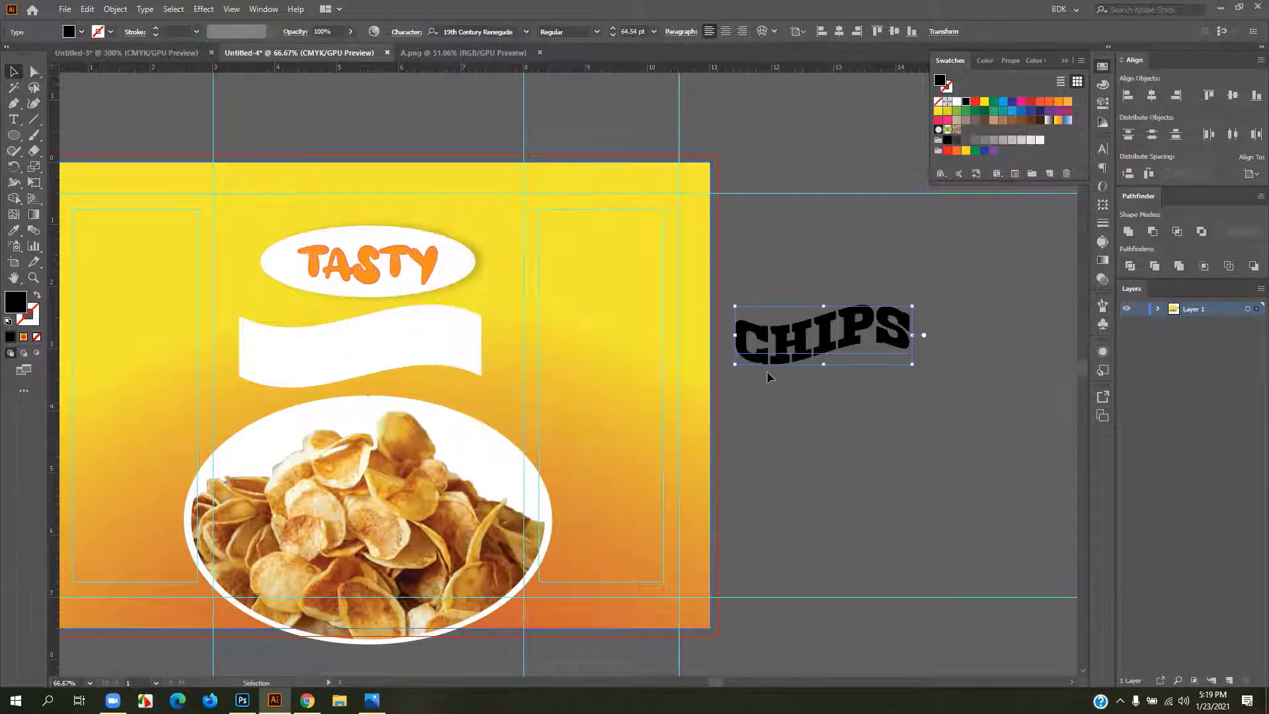
- Convert the CHIPS text to outlines and expand its appearance so the Flag warp becomes permanent paths
right_click(880, 345)
click(930, 436)
click(852, 407)
click(859, 340)
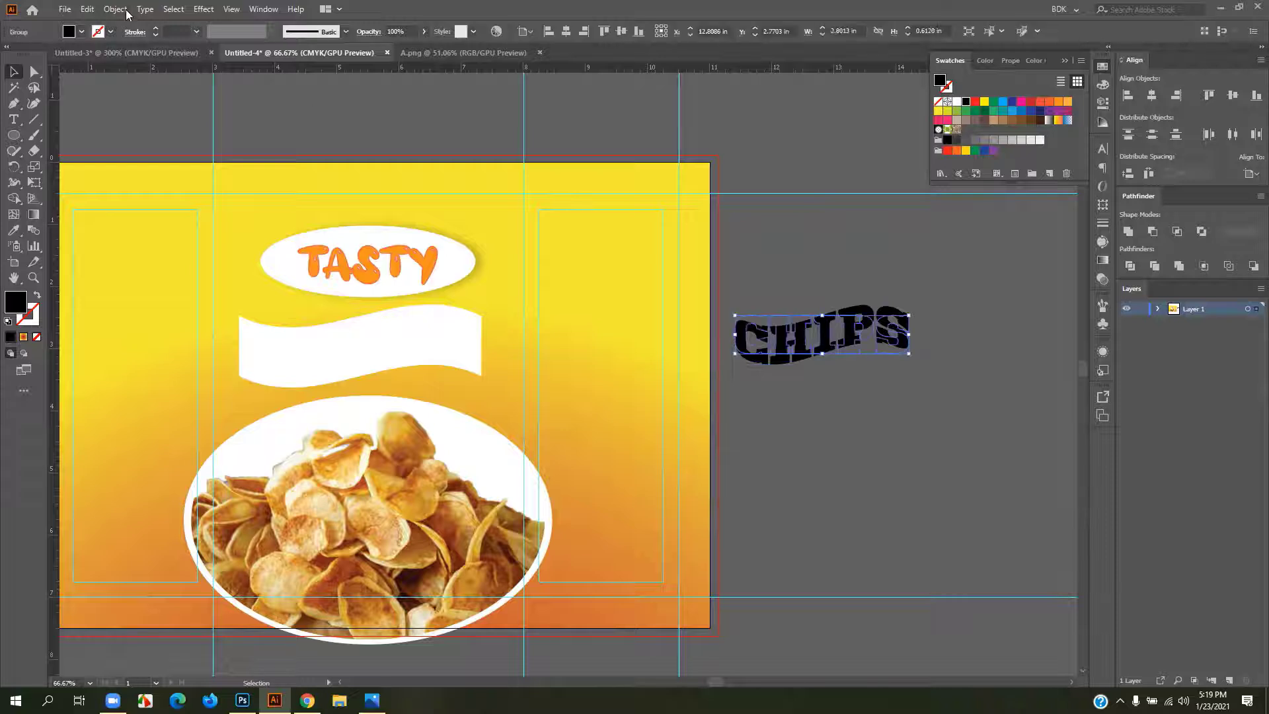
click(115, 8)
click(144, 180)
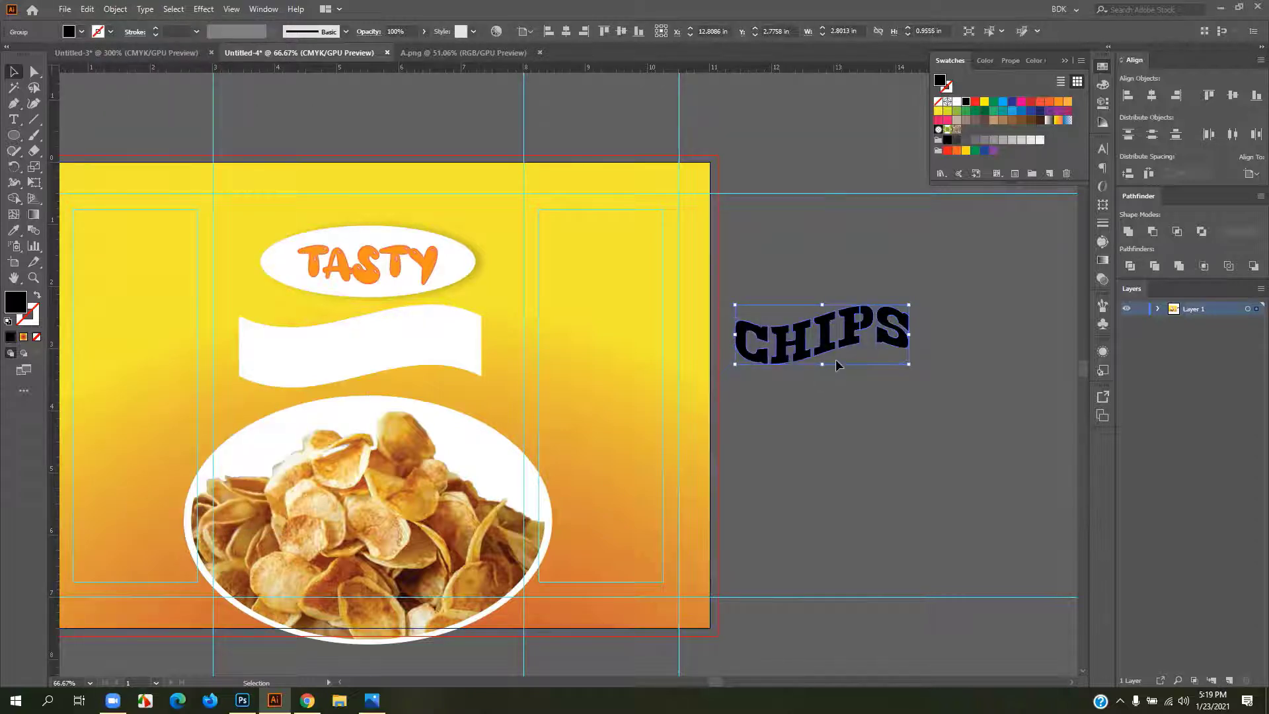
- Move the CHIPS lettering onto the white wavy banner and enlarge it to about 3.08 by 1.05 in
scroll(854, 444, left, 2)
drag(877, 360, 394, 366)
mouse_move(500, 351)
mouse_down()
mouse_move(518, 350)
mouse_move(505, 352)
mouse_up()
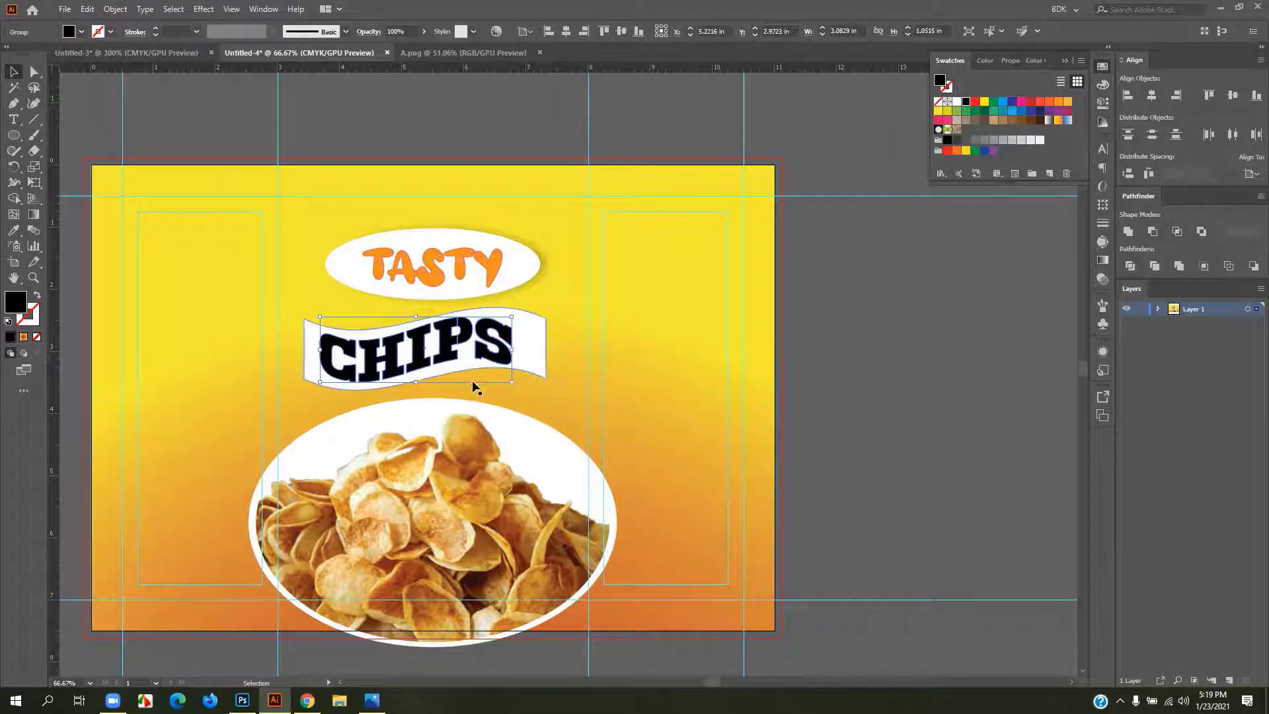
- Move the wavy banner's two right-end anchor points inward so the banner is about 3.66 in wide
scroll(482, 386, up, 1)
click(552, 316)
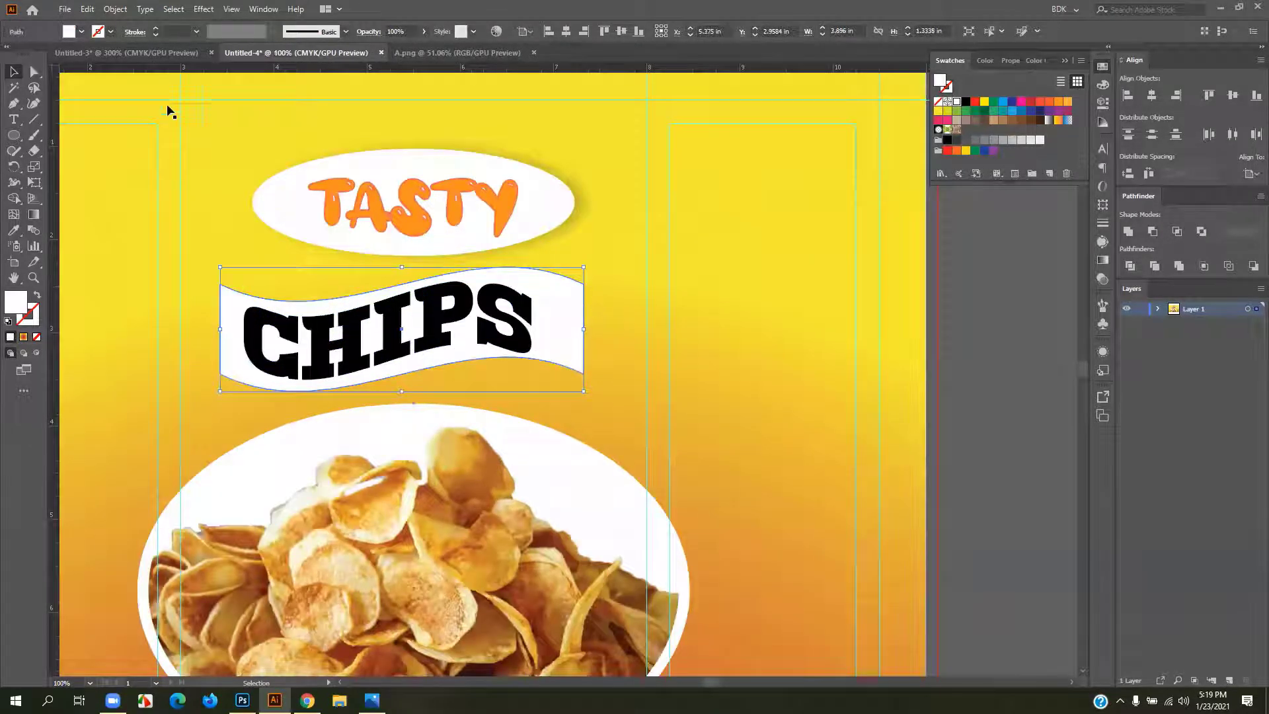
click(33, 72)
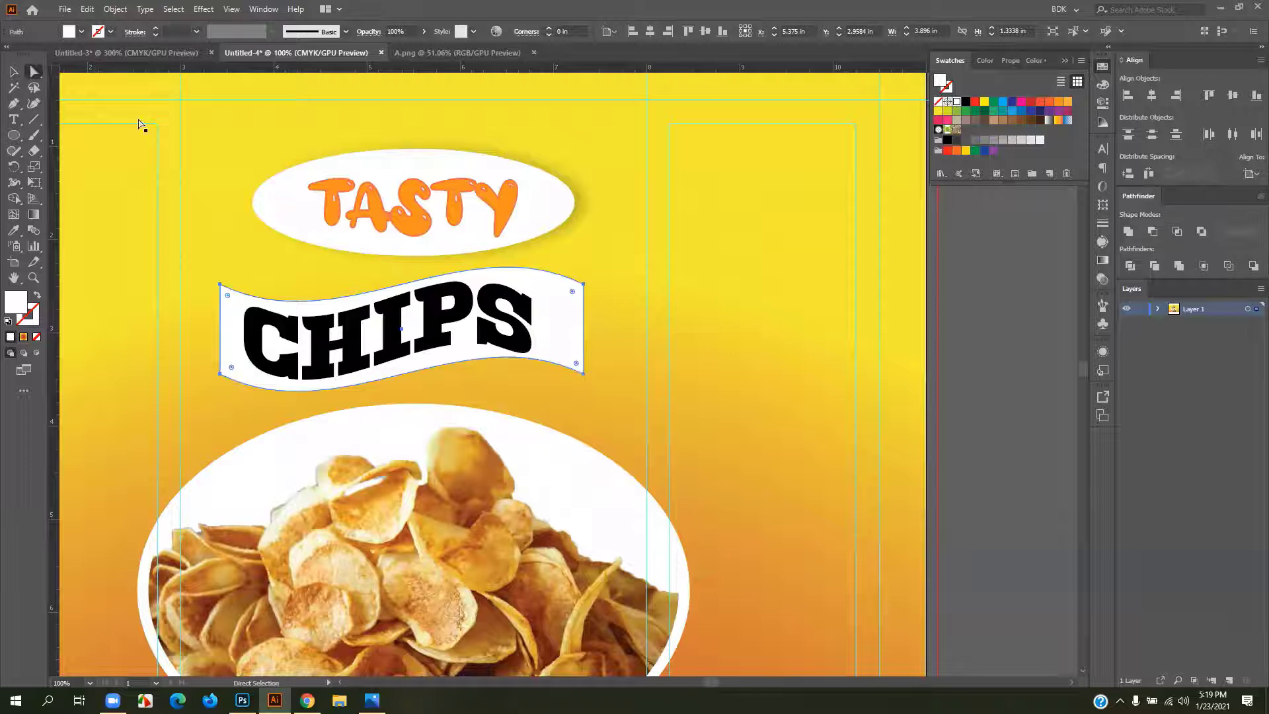
click(584, 285)
shift+click(585, 374)
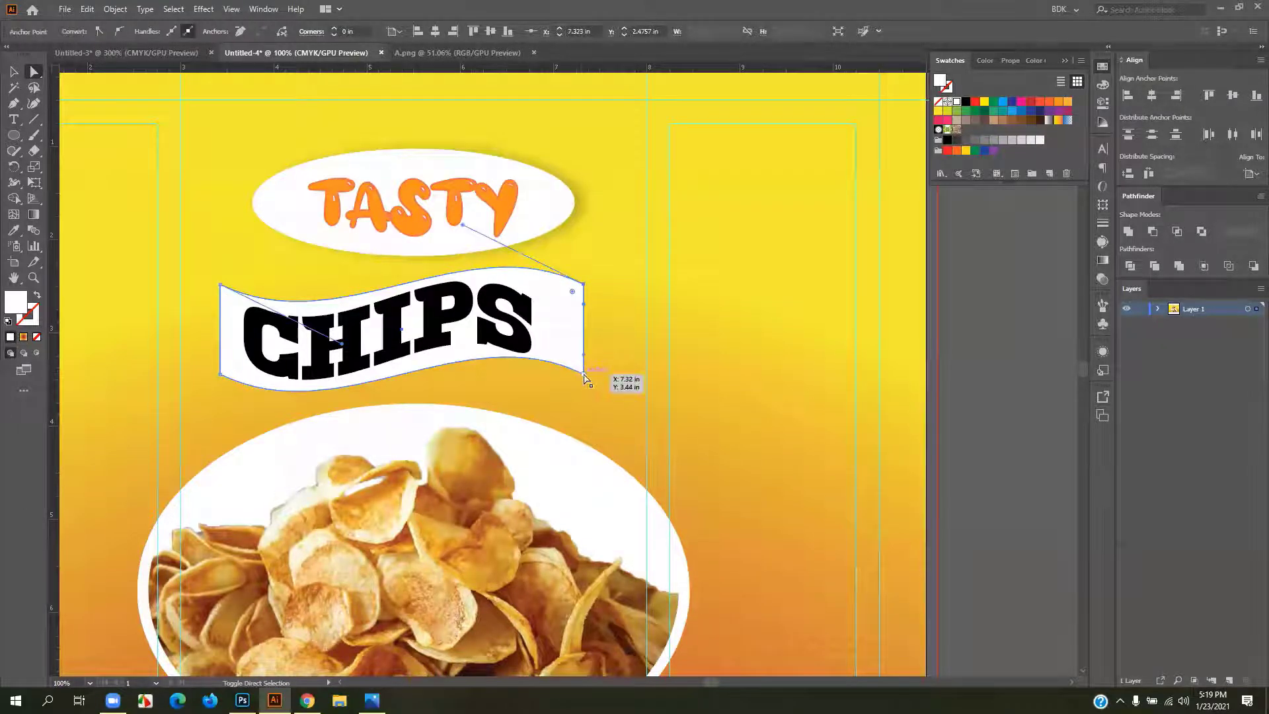
drag(586, 330, 560, 335)
- Bend the banner's straight left and right edges slightly inward into curves
click(221, 330)
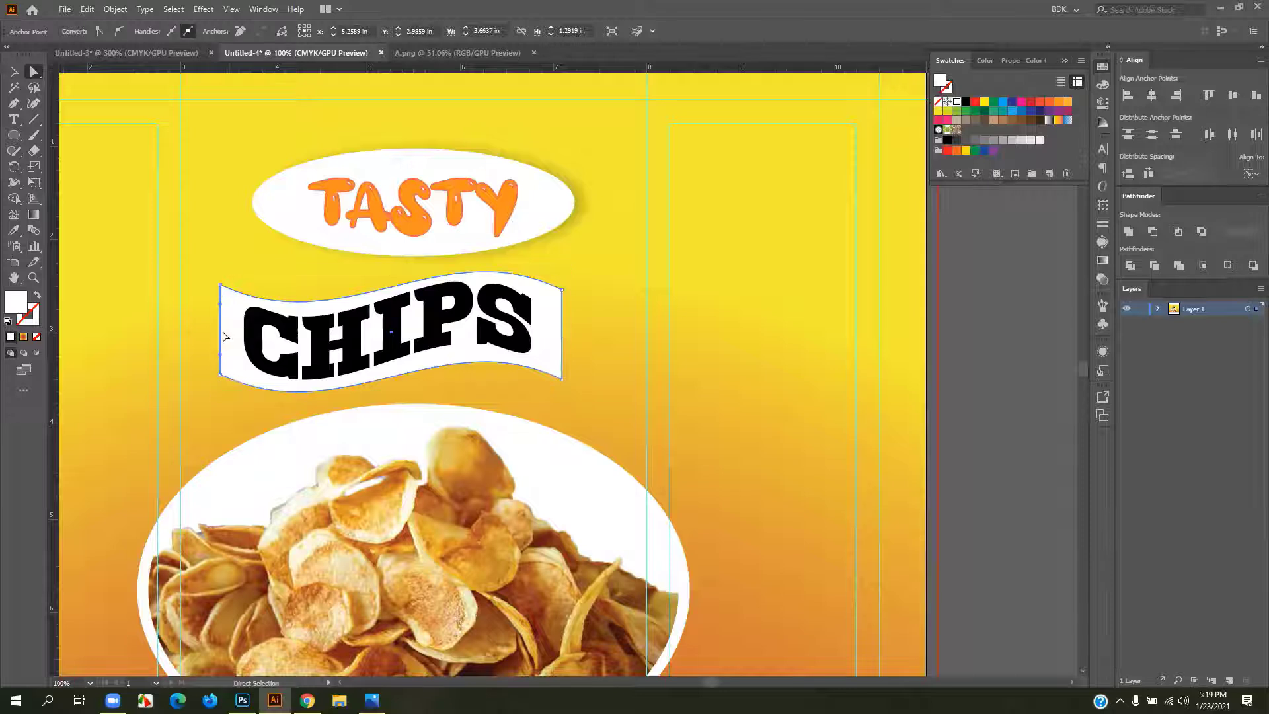
drag(225, 337, 230, 338)
drag(562, 332, 556, 339)
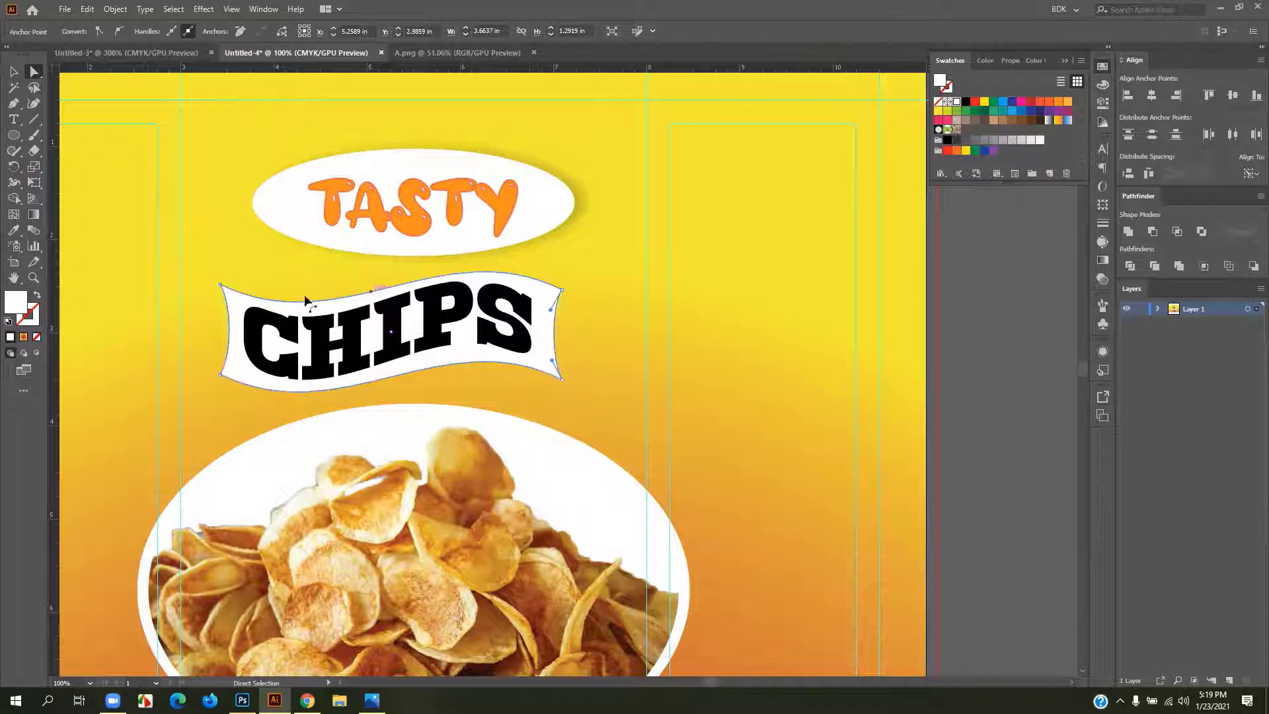
key(v)
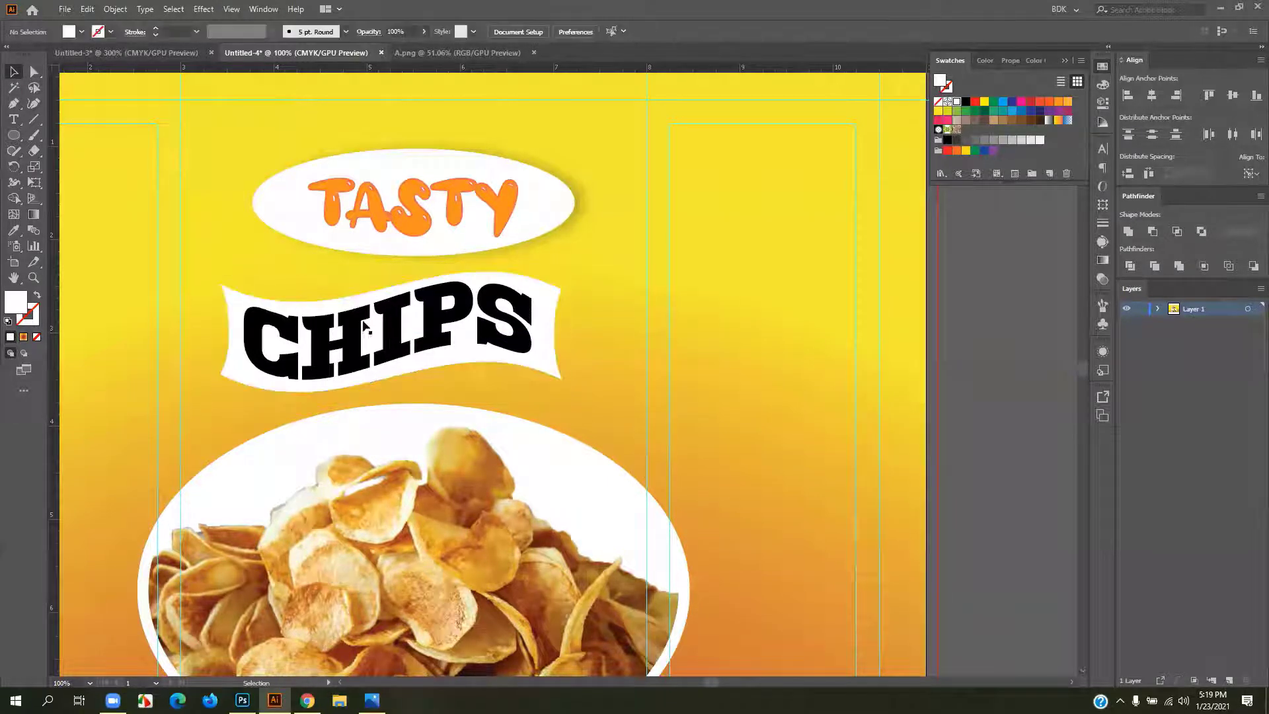
- Fill the CHIPS lettering with a dark red swatch
click(381, 342)
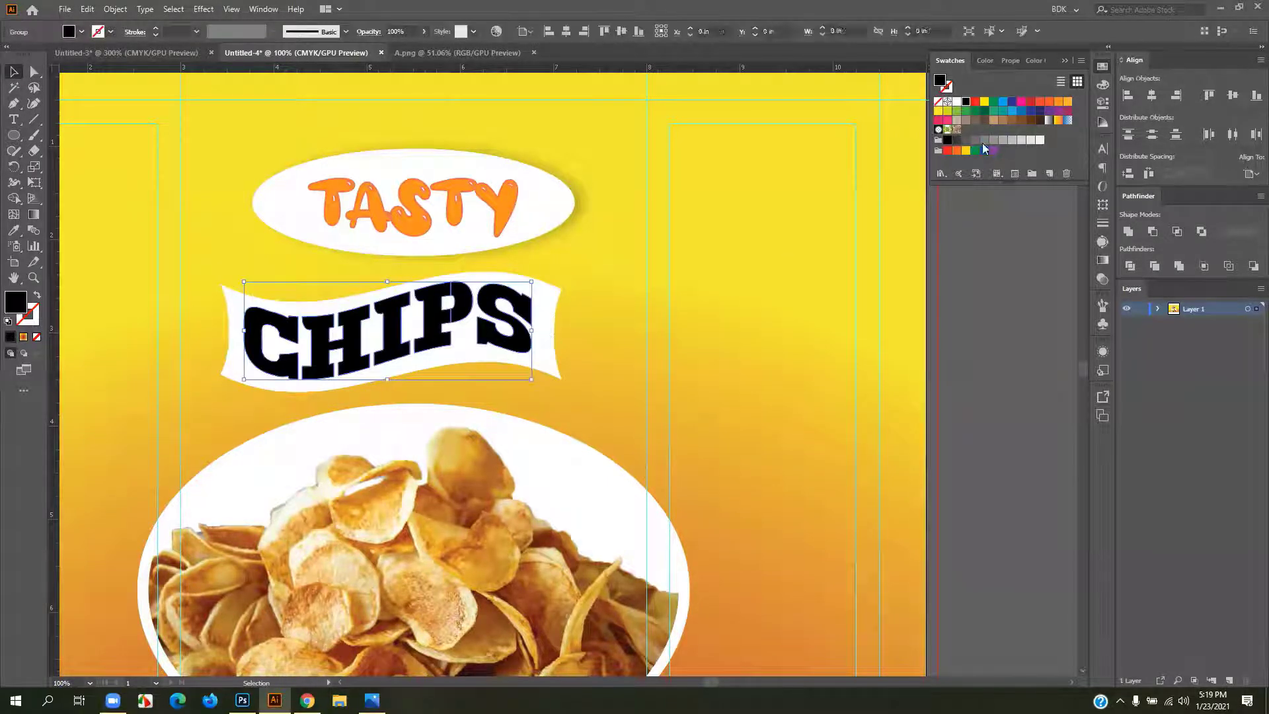
click(1031, 102)
click(760, 274)
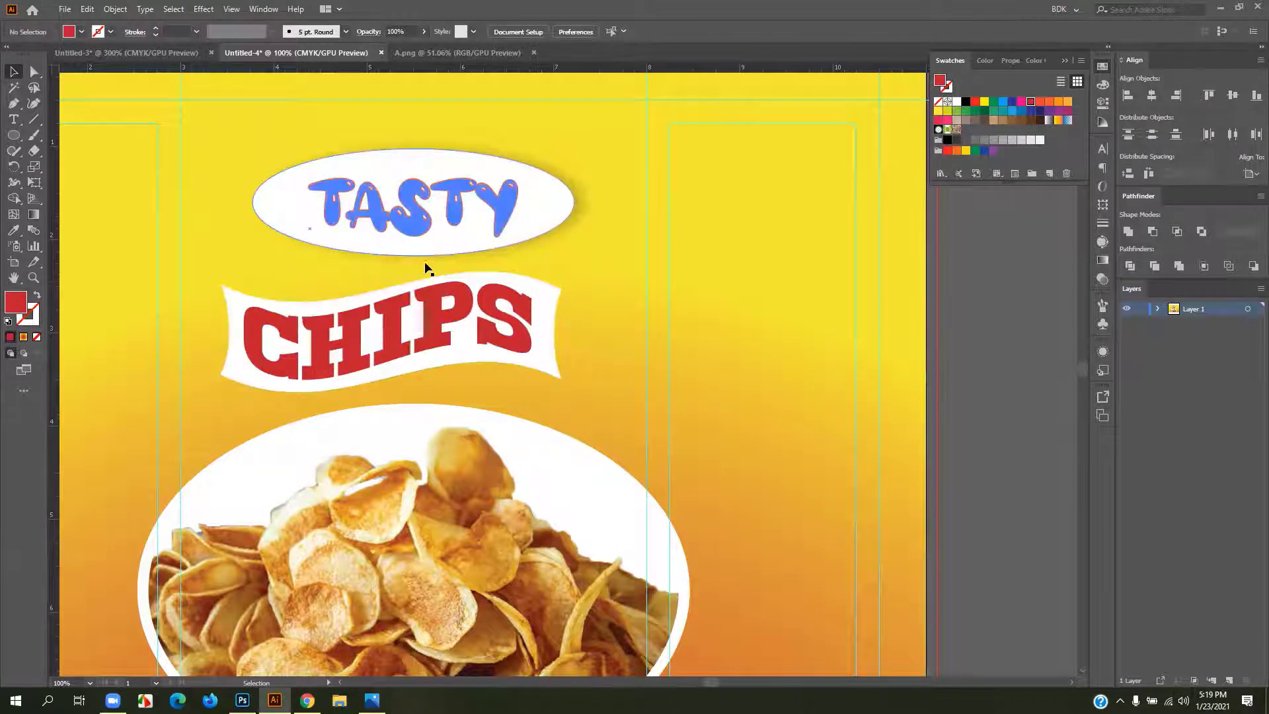
- Give the wavy banner a 3 pt orange-red stroke of about C 4, M 89, Y 100, K 0
click(411, 371)
click(10, 337)
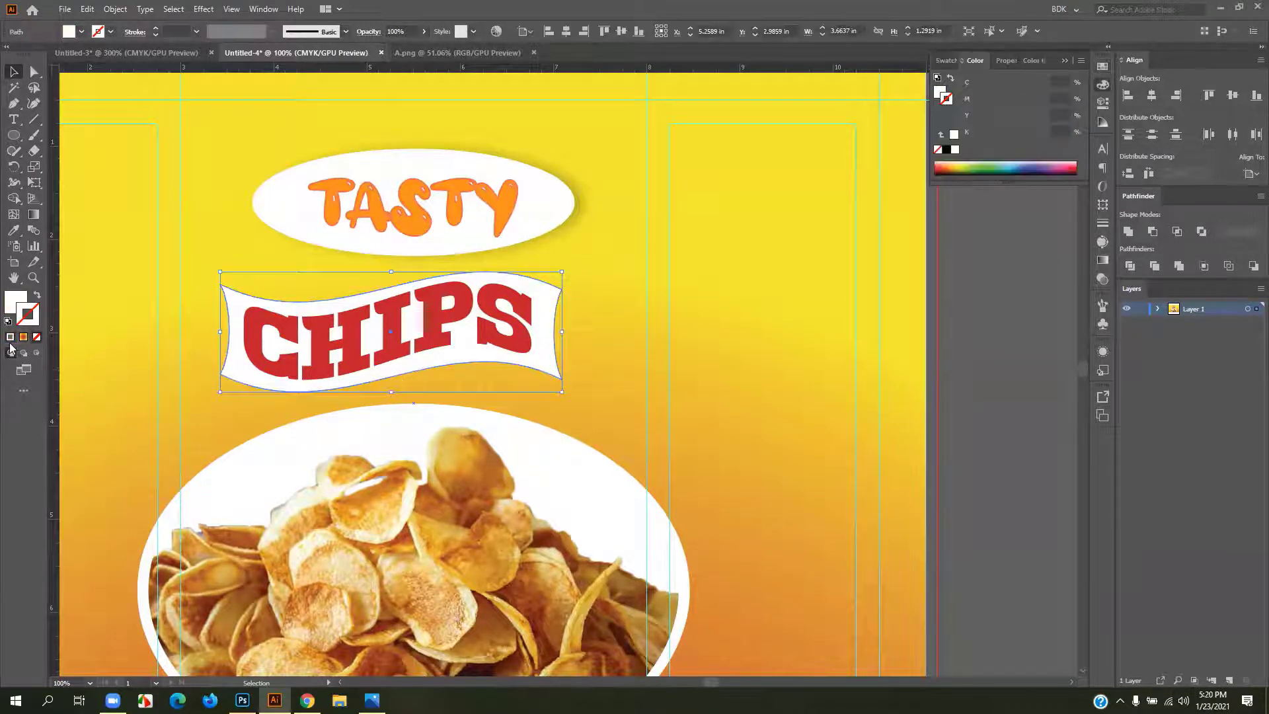
key(x)
click(946, 164)
click(952, 168)
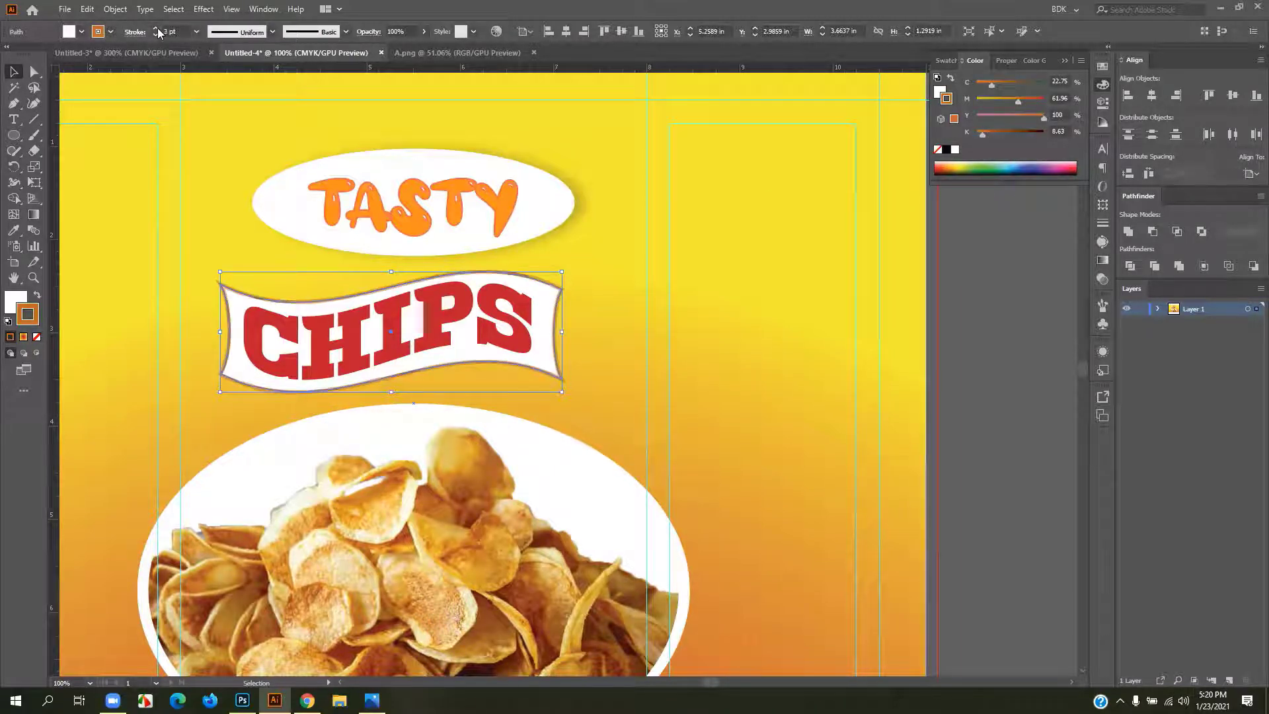
click(947, 166)
click(660, 304)
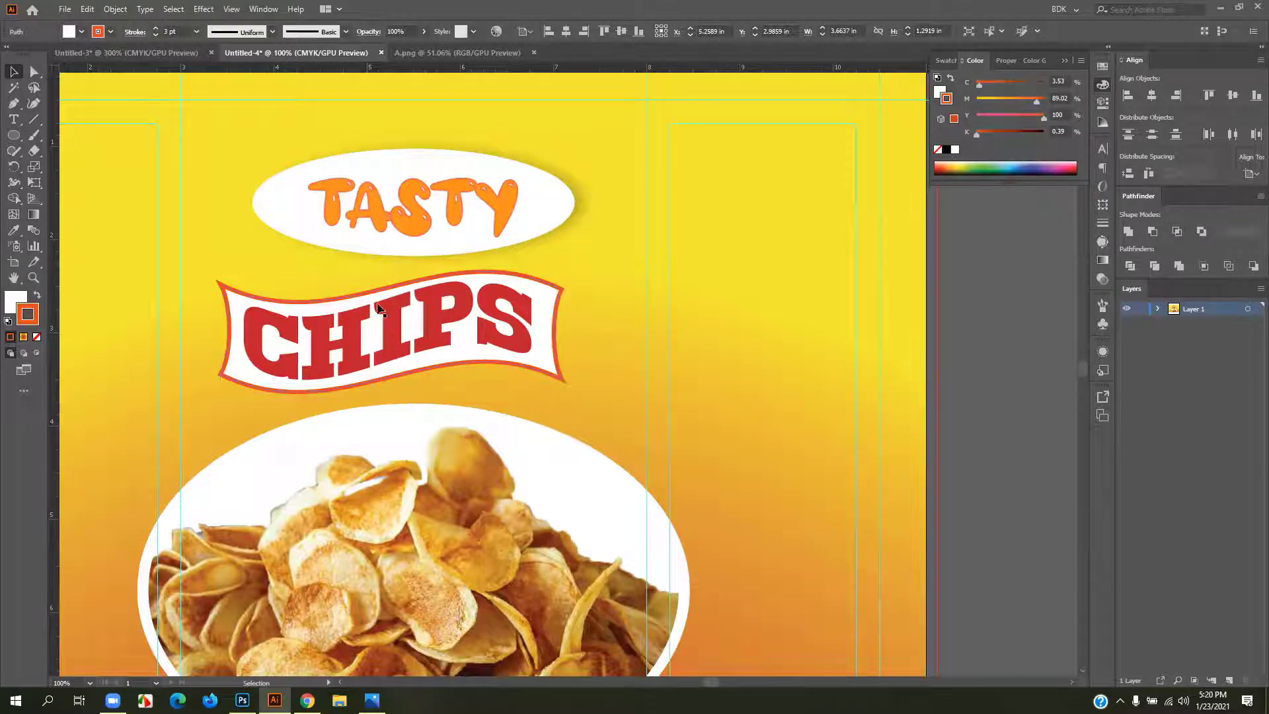
- Draw a many-pointed starburst with short spikes, about 1.99 in wide, in the empty area beside the artboard
scroll(377, 370, down, 1)
drag(479, 450, 482, 397)
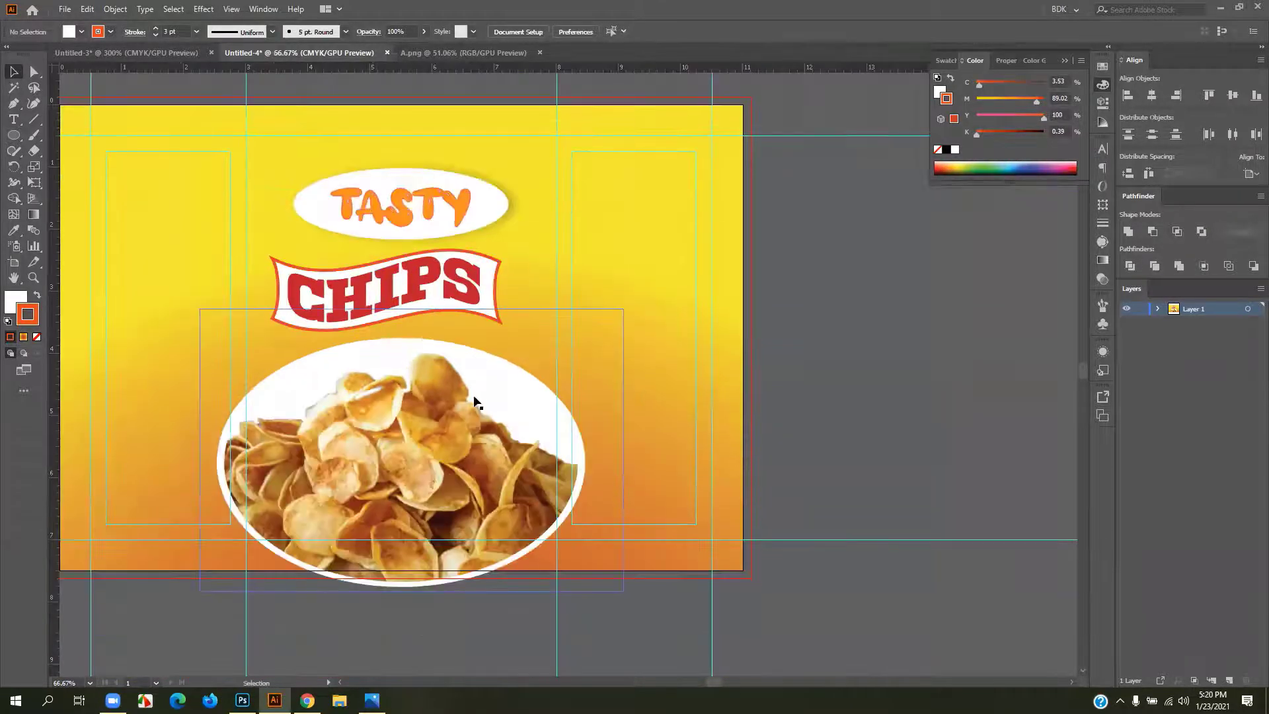
drag(13, 135, 53, 207)
drag(651, 317, 494, 289)
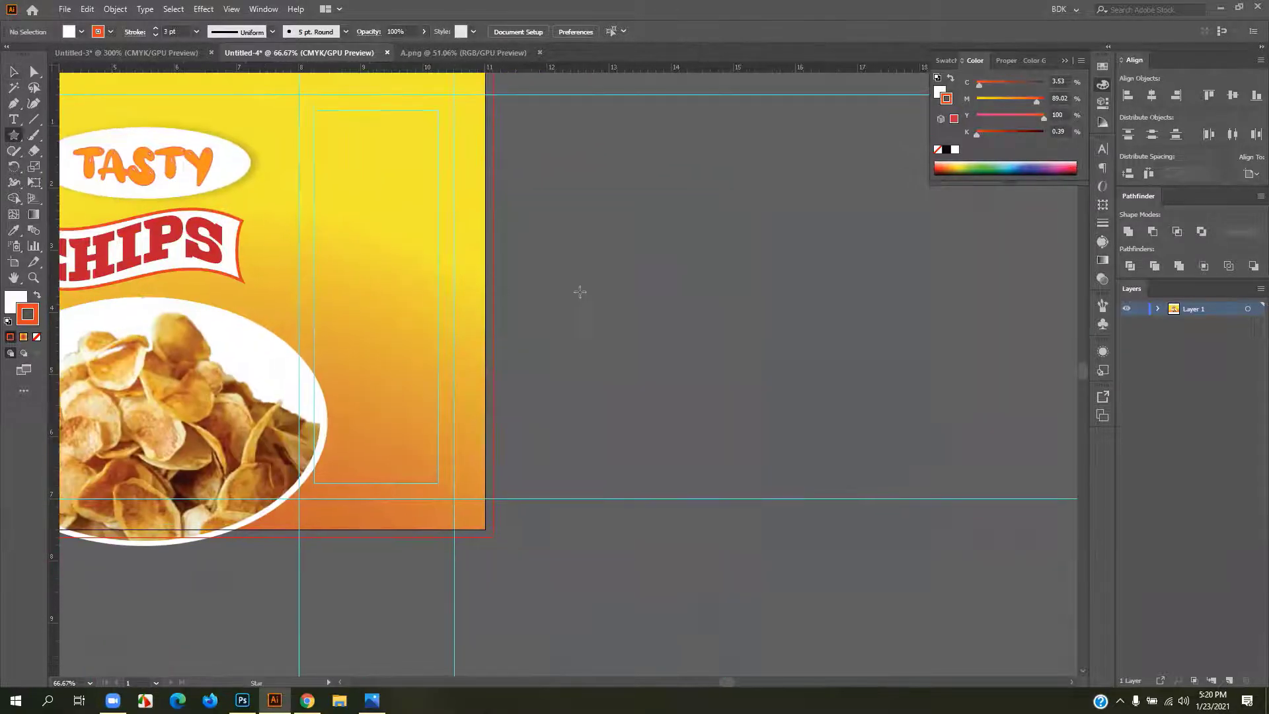
drag(687, 273, 735, 306)
drag(735, 306, 736, 306)
mouse_move(724, 289)
mouse_down()
mouse_move(727, 265)
mouse_move(714, 287)
mouse_up()
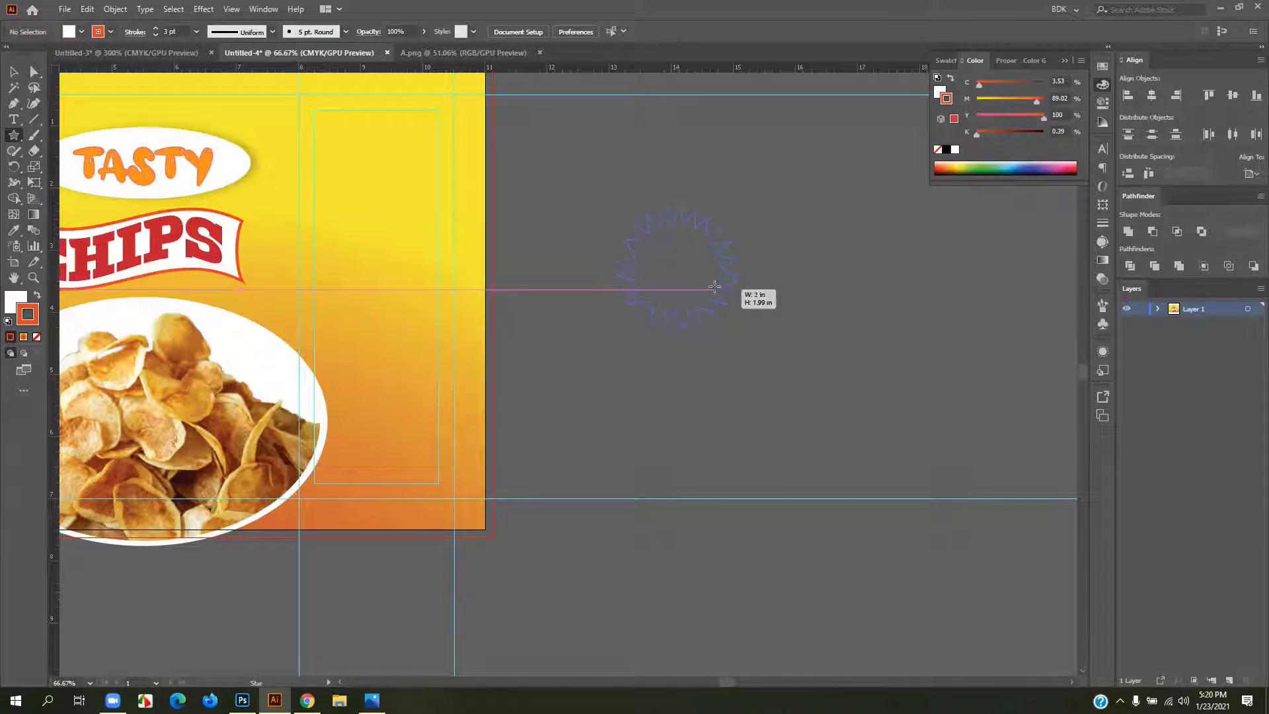
drag(715, 286, 714, 286)
mouse_move(715, 286)
mouse_down()
mouse_move(689, 271)
mouse_move(723, 305)
mouse_move(705, 285)
mouse_move(720, 292)
mouse_up()
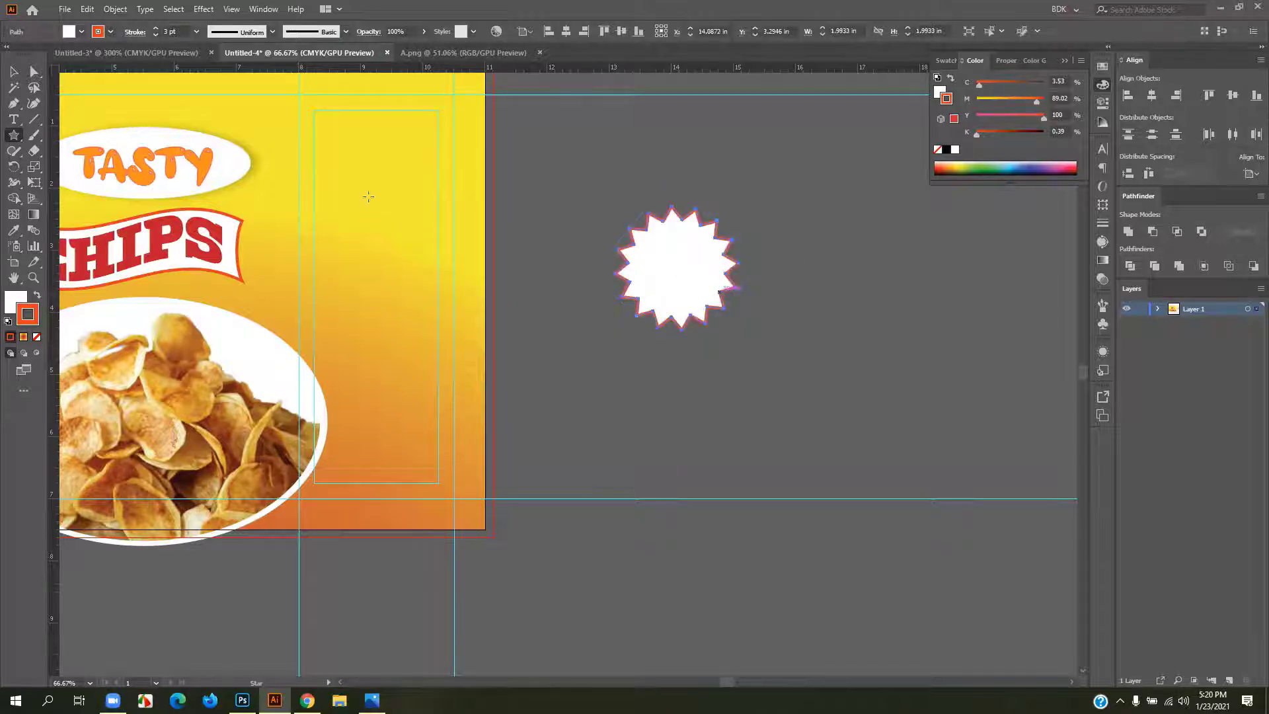
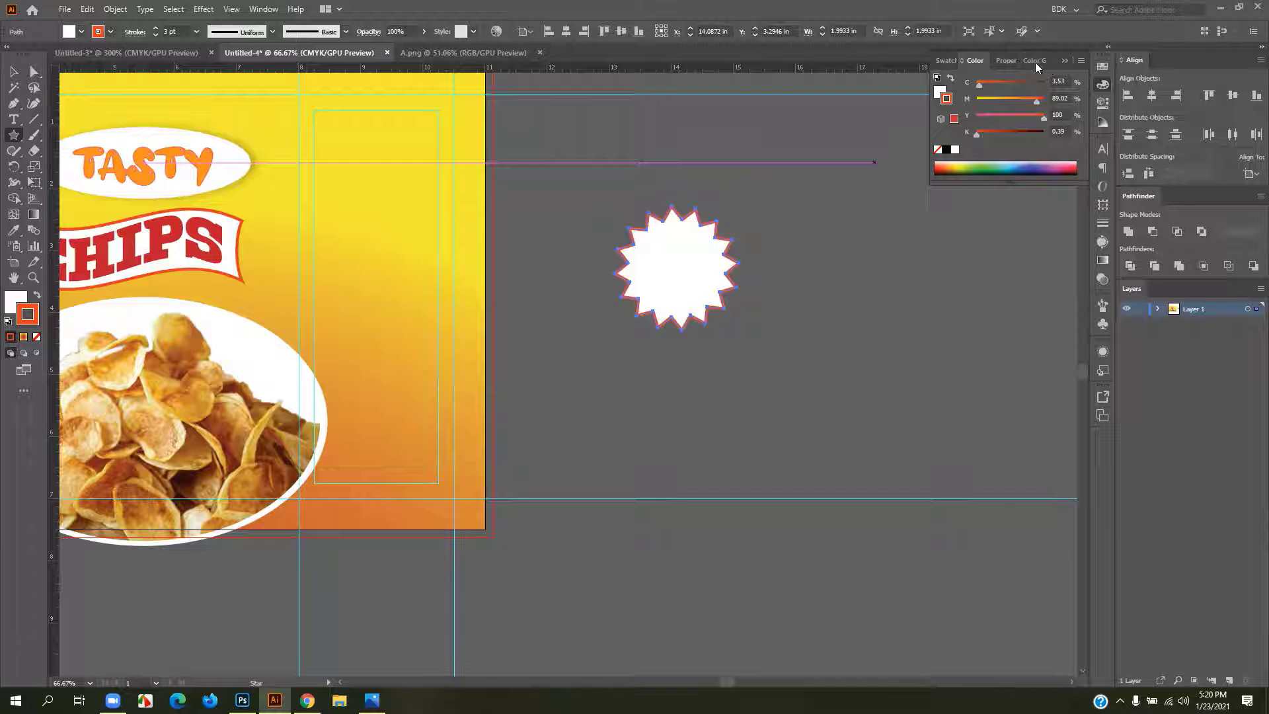
- Try a 100% cyan fill on the starburst with a light orange and then a yellow stroke
click(947, 61)
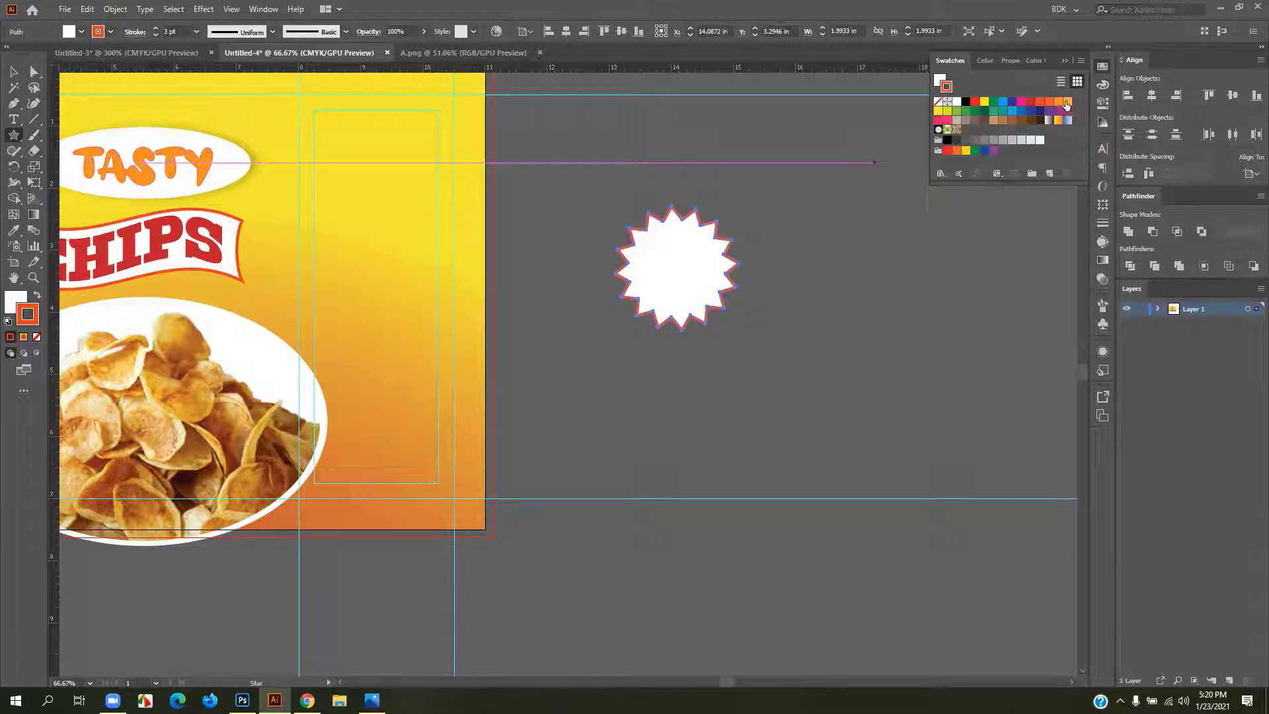
click(1066, 103)
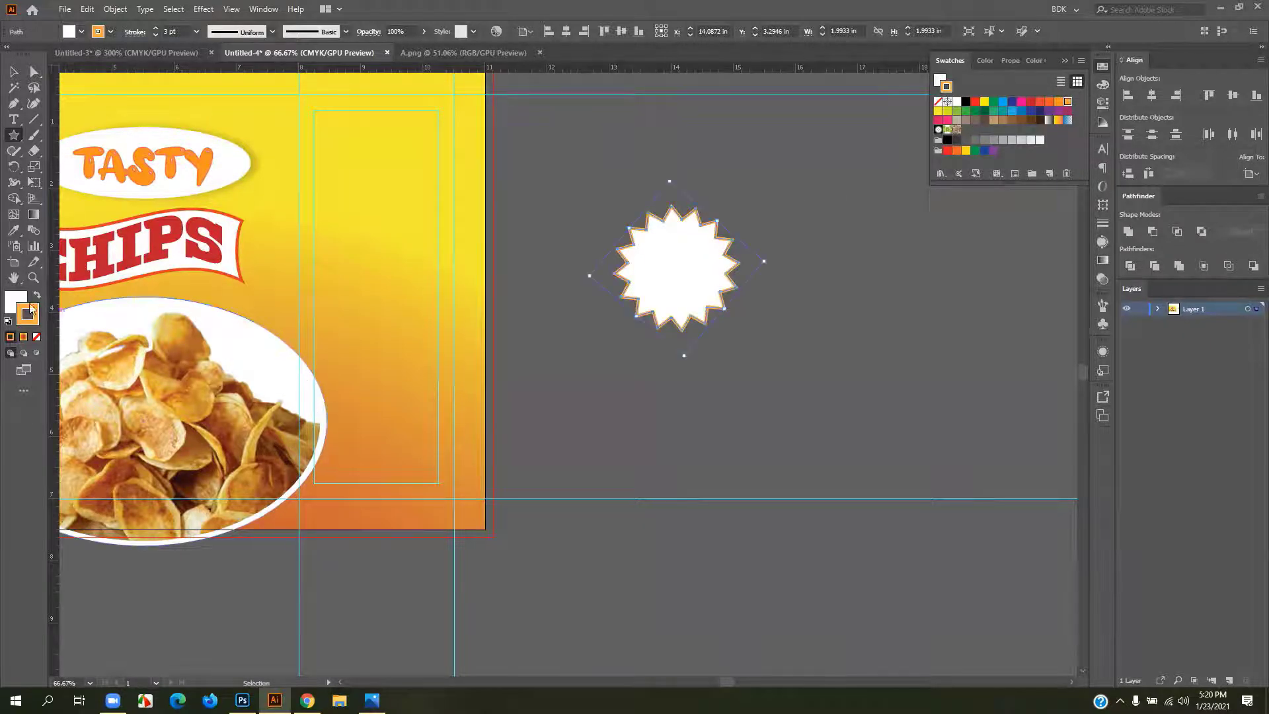
click(975, 60)
drag(977, 84, 1044, 84)
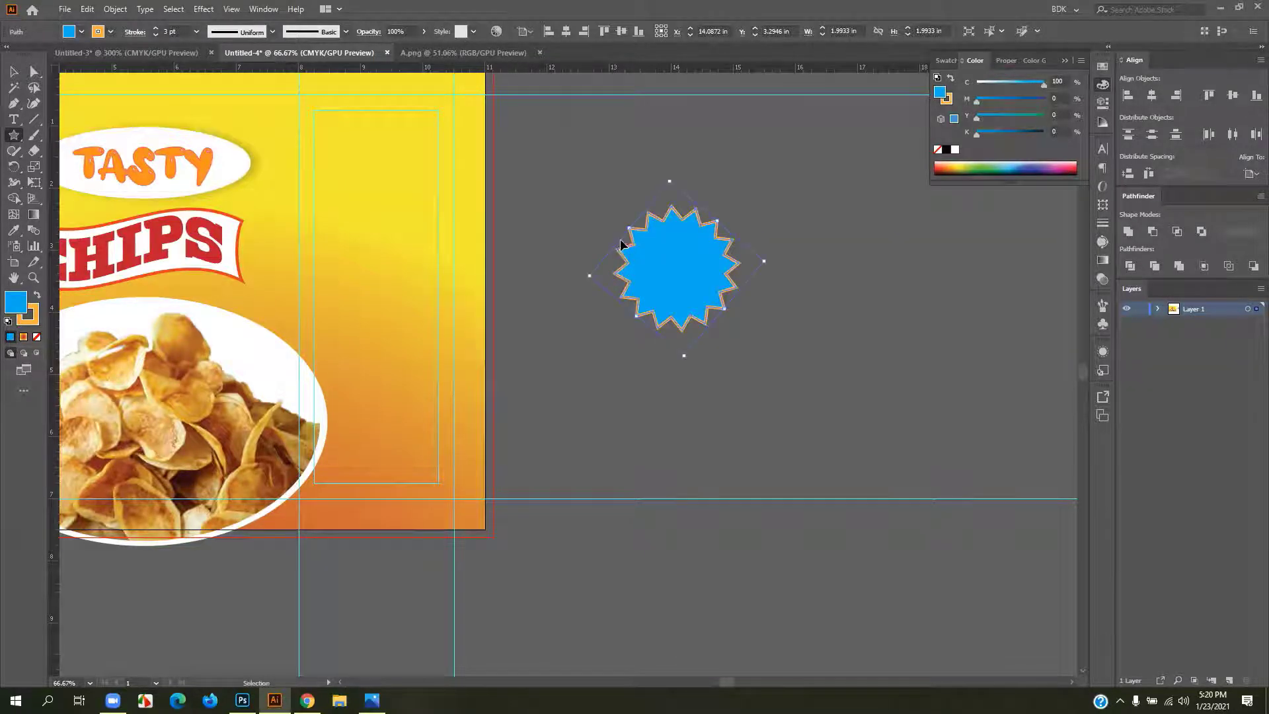
click(27, 322)
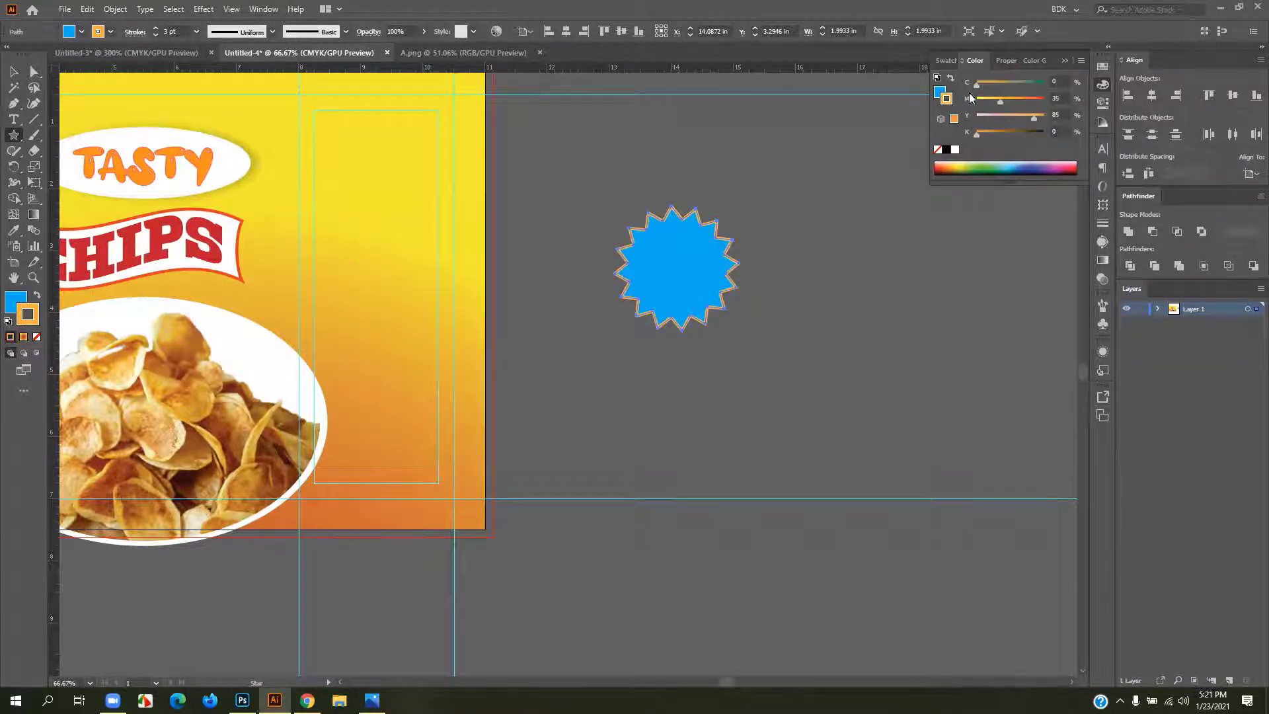
click(946, 61)
click(984, 101)
- Move the starburst onto the artboard, over the upper right of the chips oval just below the banner
click(14, 71)
drag(177, 156, 402, 179)
drag(949, 294, 504, 342)
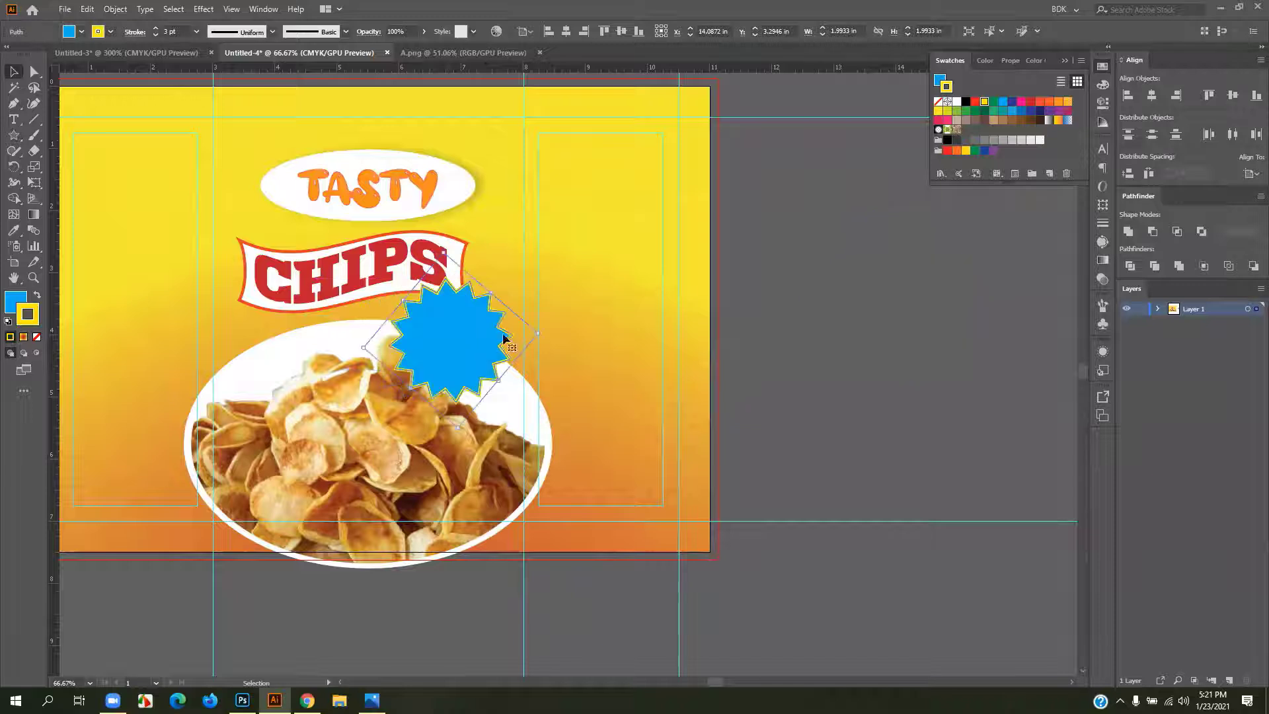
- Recolor the starburst with a light orange stroke, test orange, red and white fills, and settle on a dark green fill
click(1068, 102)
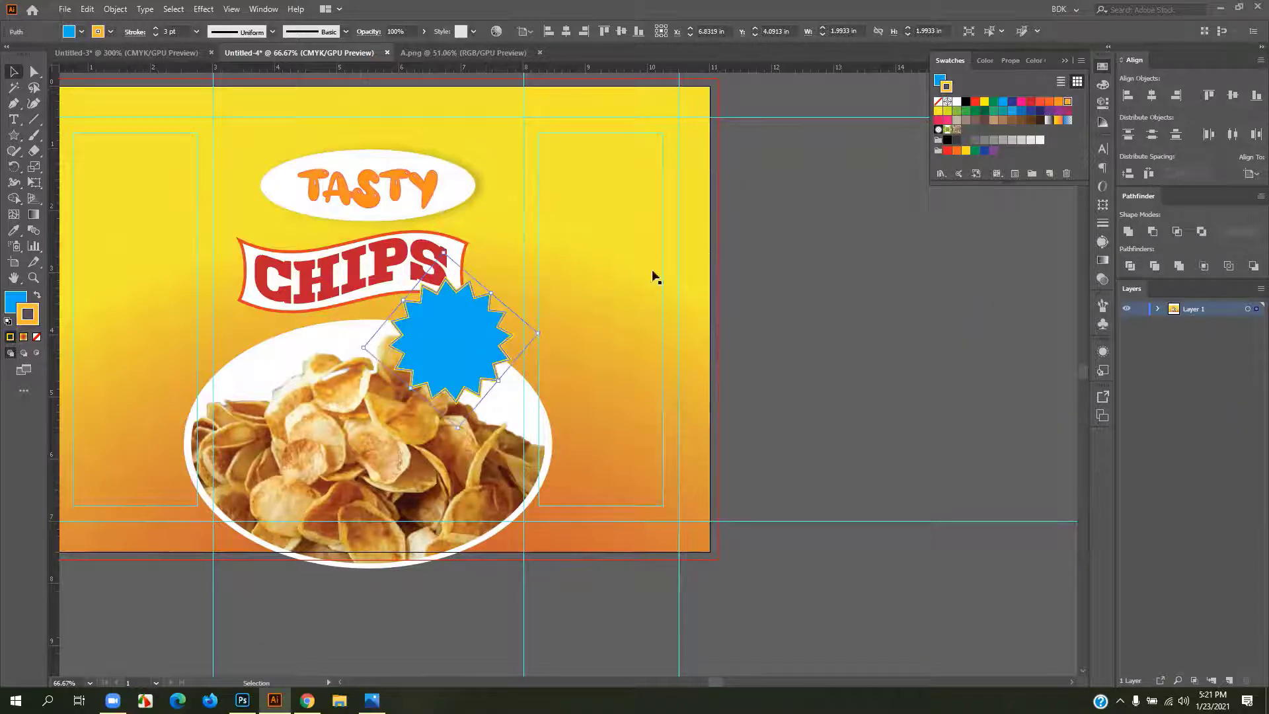
click(16, 302)
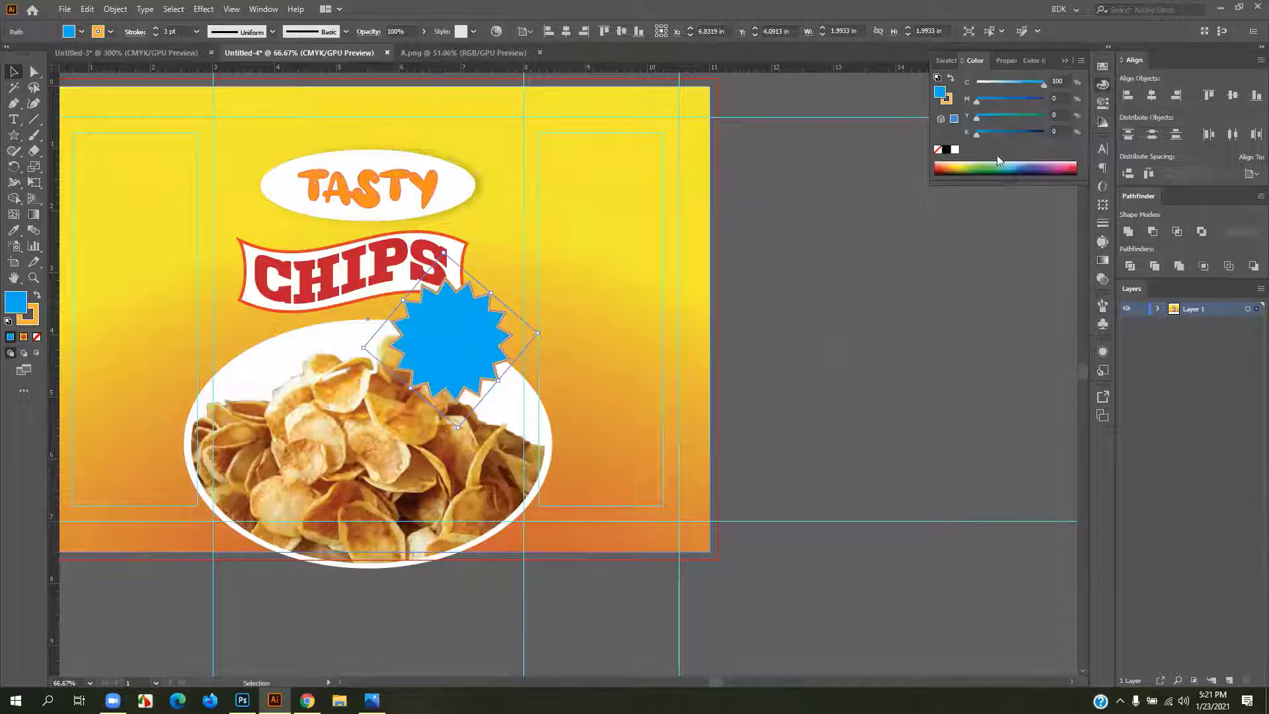
click(945, 60)
click(1050, 102)
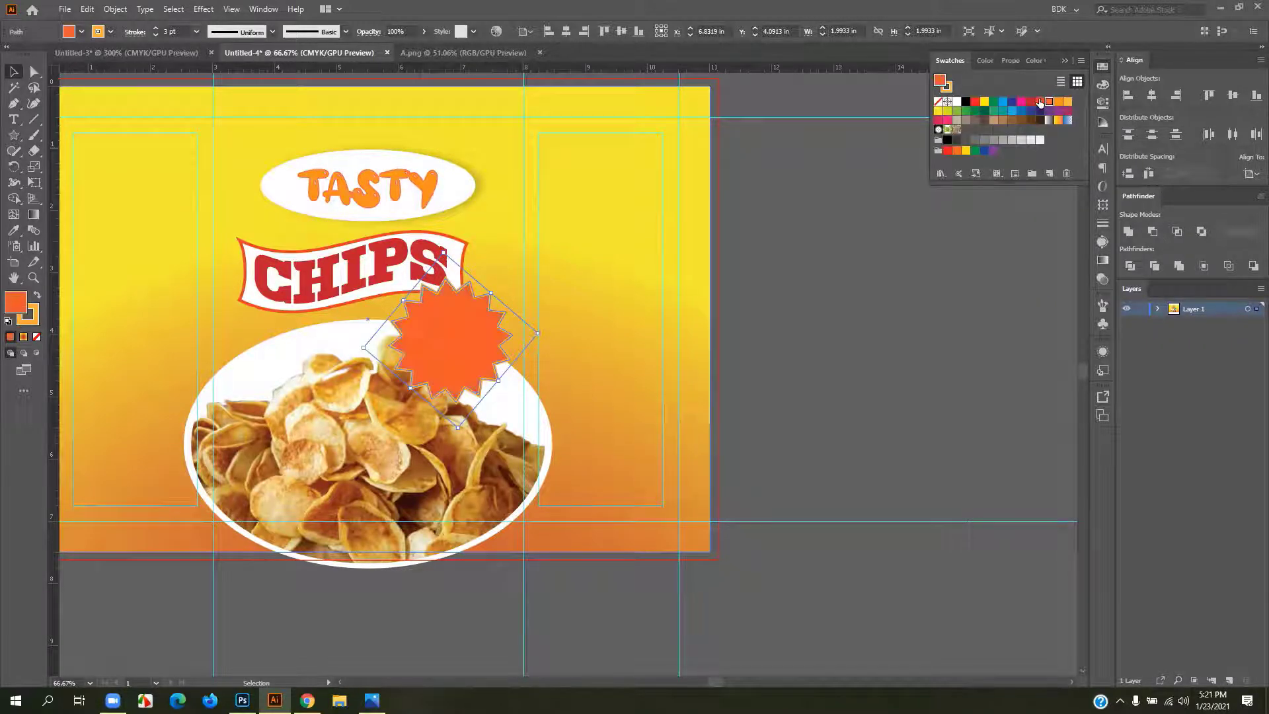
click(1031, 102)
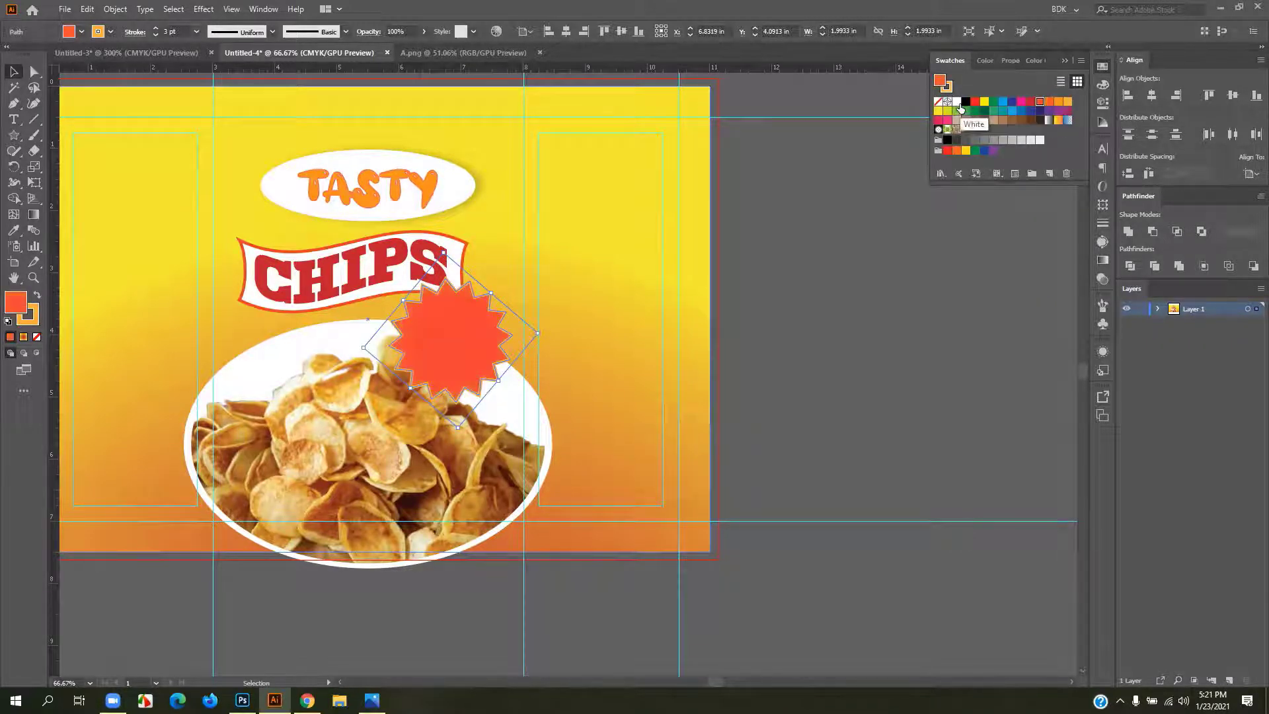
click(956, 101)
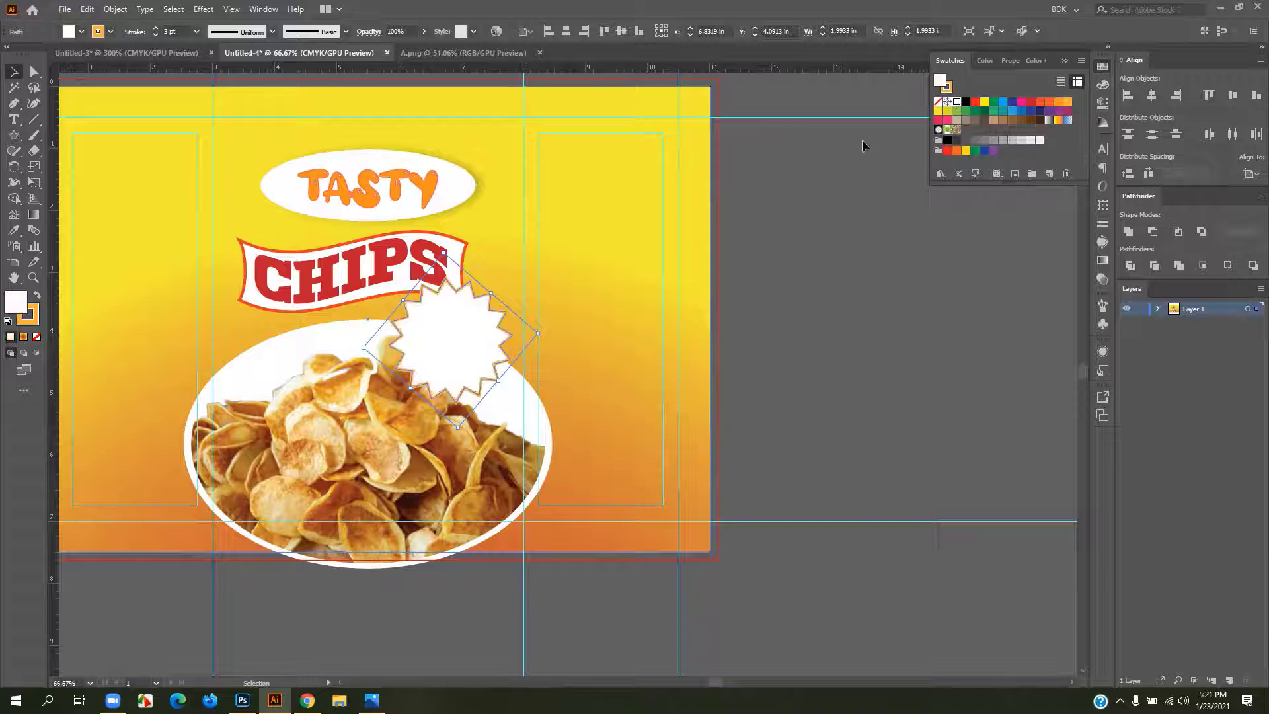
click(966, 112)
click(974, 112)
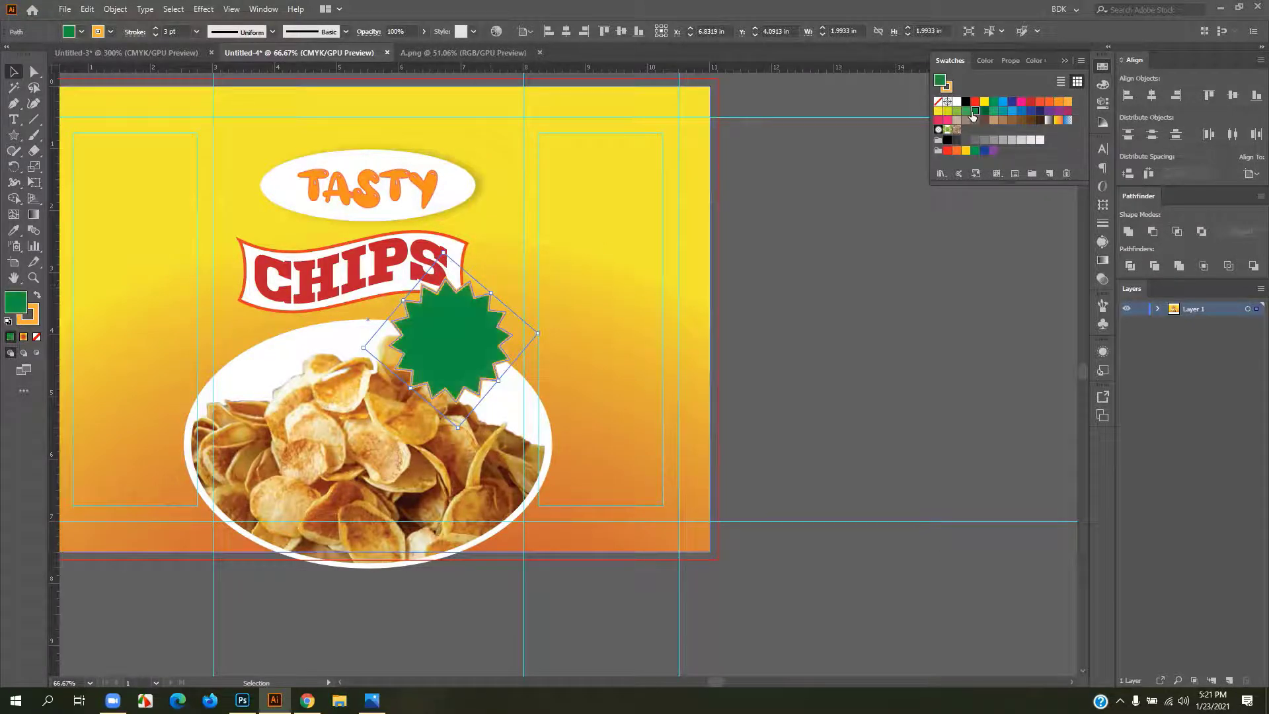
- Shrink the starburst proportionally to about 1.04 in around its center and remove its stroke
drag(443, 252, 448, 307)
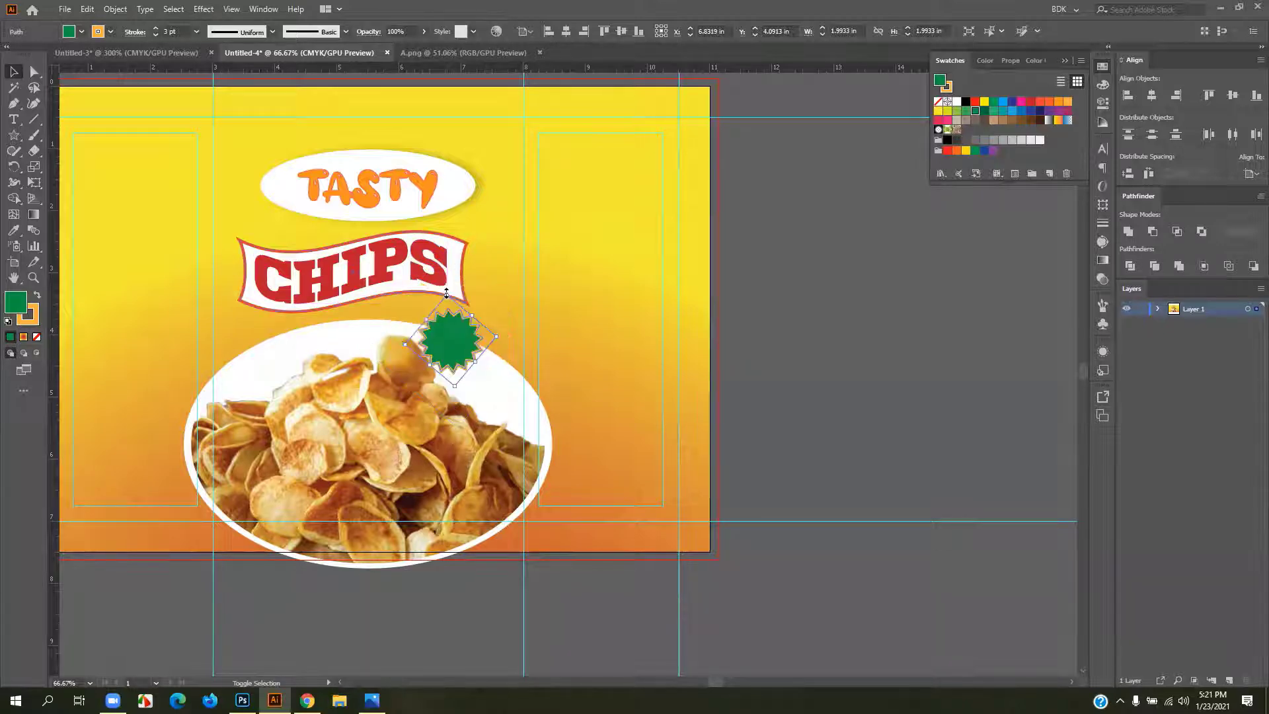
scroll(457, 344, up, 2)
scroll(458, 344, down, 1)
key(v)
click(28, 315)
click(36, 337)
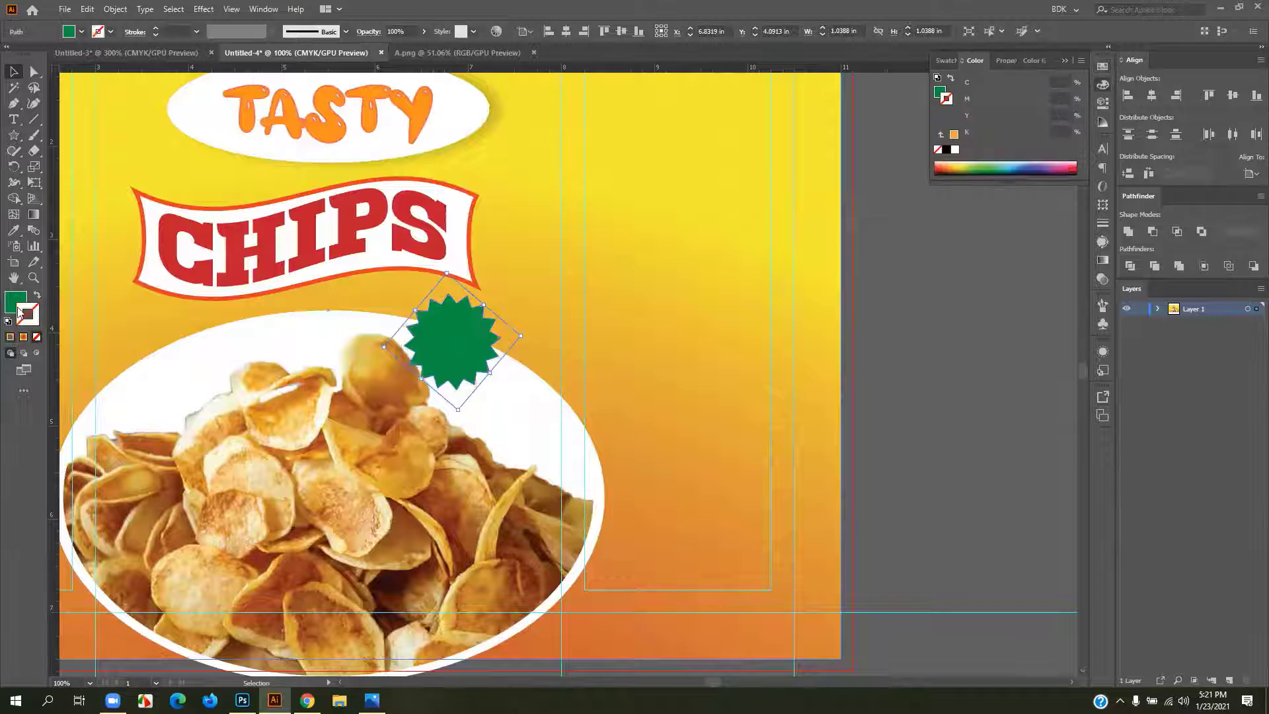
- Move the green starburst so it straddles the upper-right edge of the chips oval, clear of the CHIPS banner, and deselect it
drag(446, 334, 501, 316)
drag(530, 362, 602, 445)
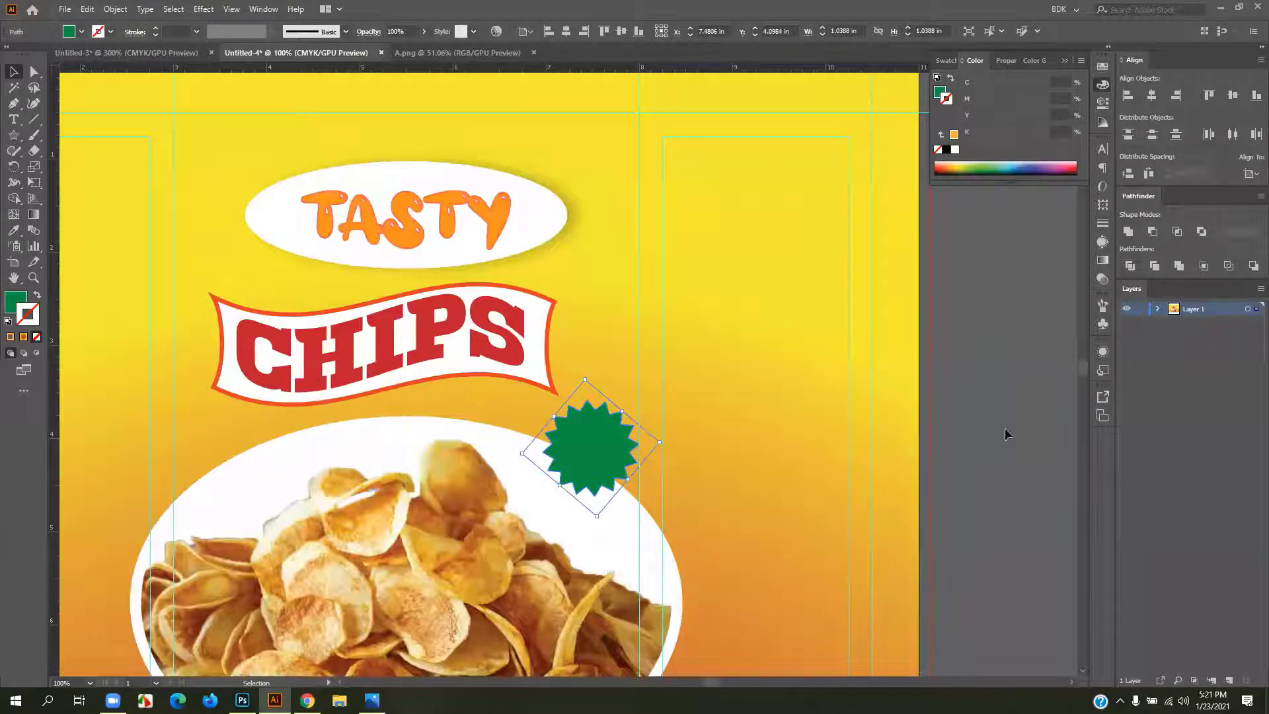
click(926, 374)
scroll(867, 402, down, 4)
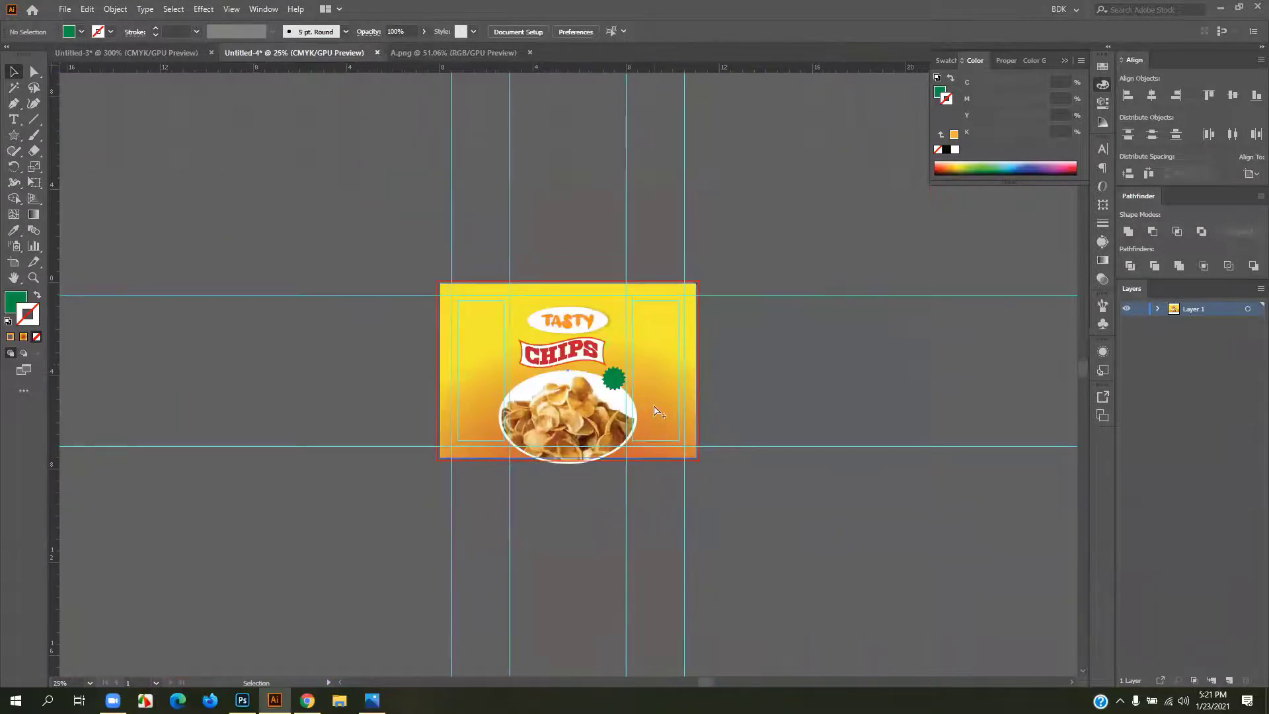
scroll(891, 366, up, 1)
key(ctrl+1)
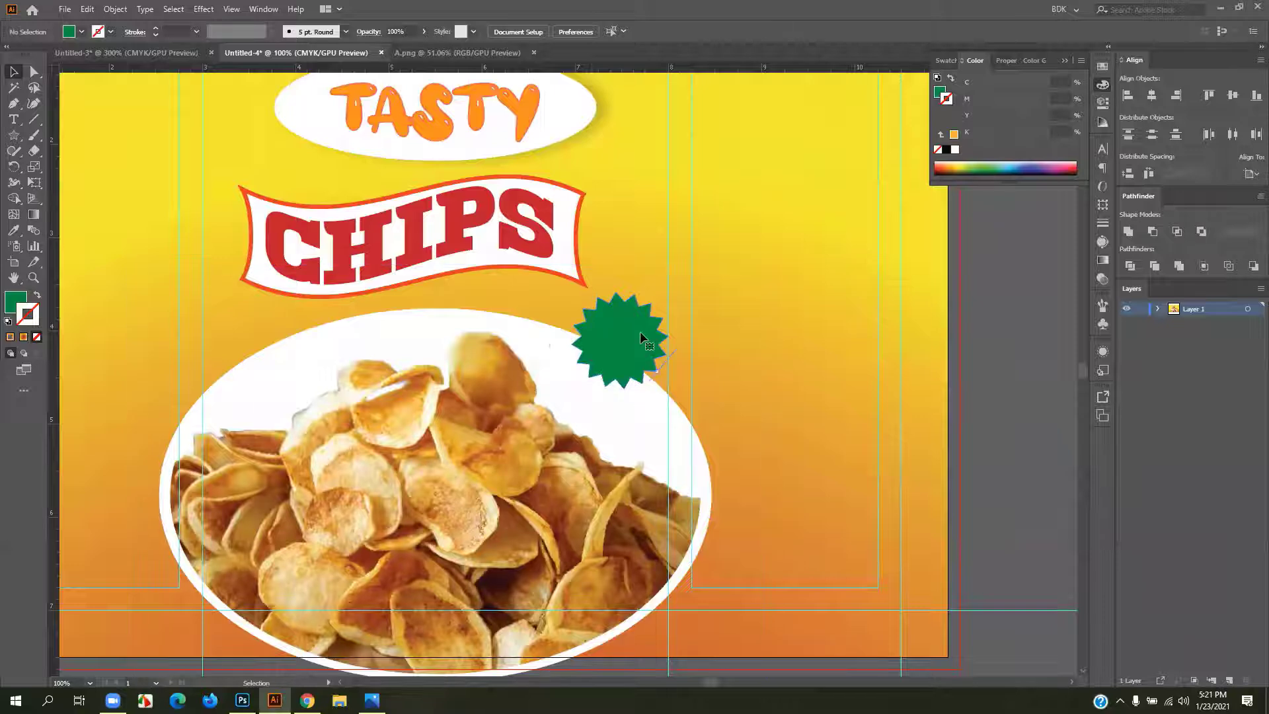
- Draw a circle about 0.89 in across on the empty canvas beside the artboard, with a white fill and no stroke
click(640, 331)
drag(13, 135, 66, 162)
scroll(574, 320, right, 5)
drag(675, 272, 717, 295)
click(948, 60)
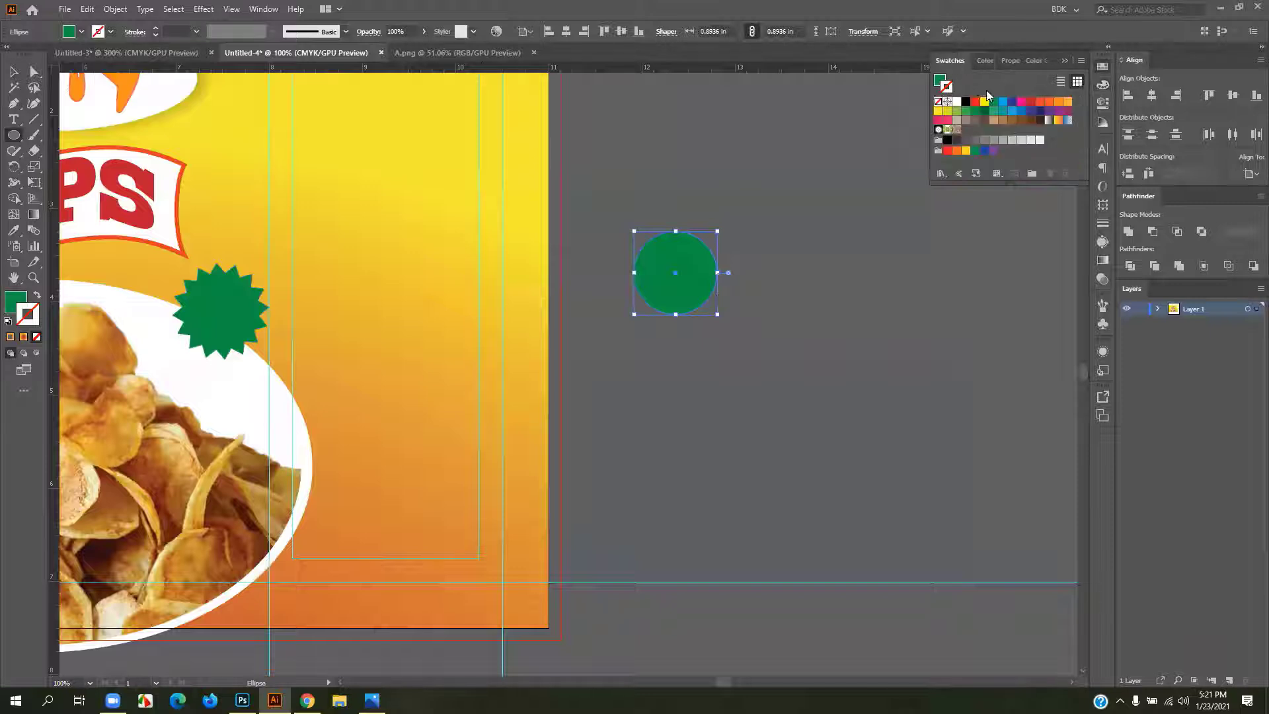
click(957, 101)
scroll(462, 331, left, 5)
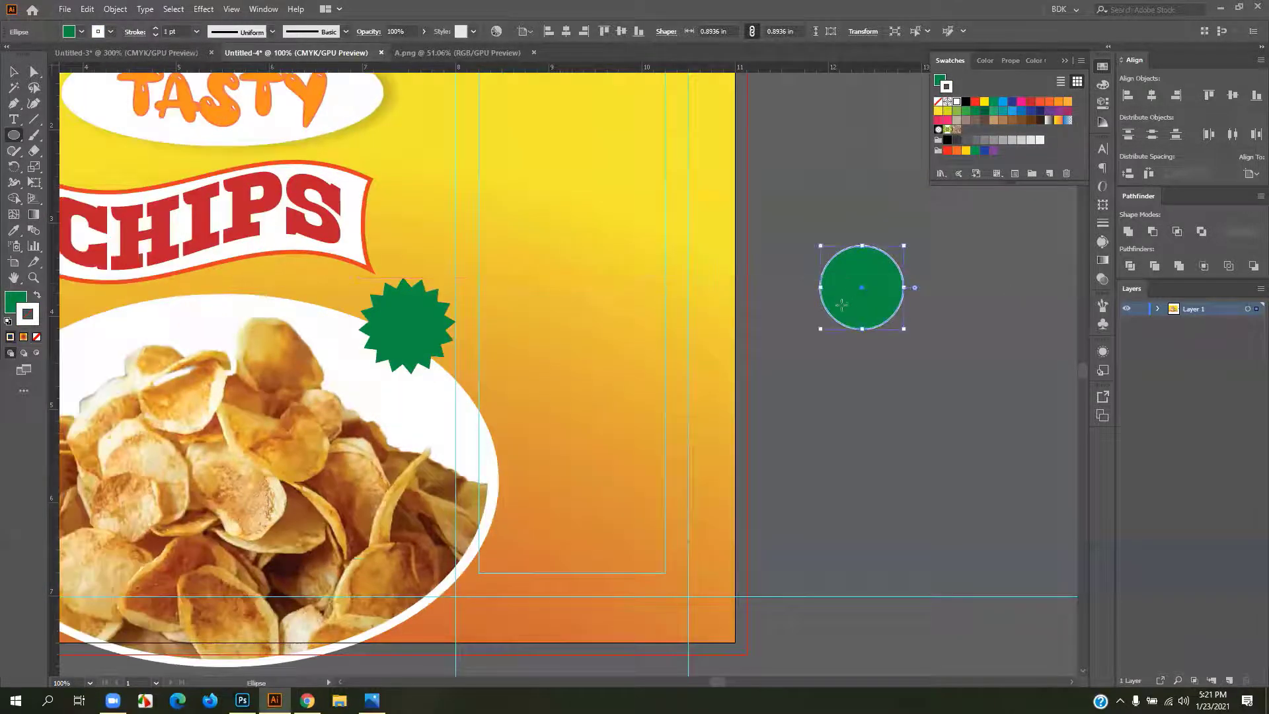
click(36, 295)
click(36, 337)
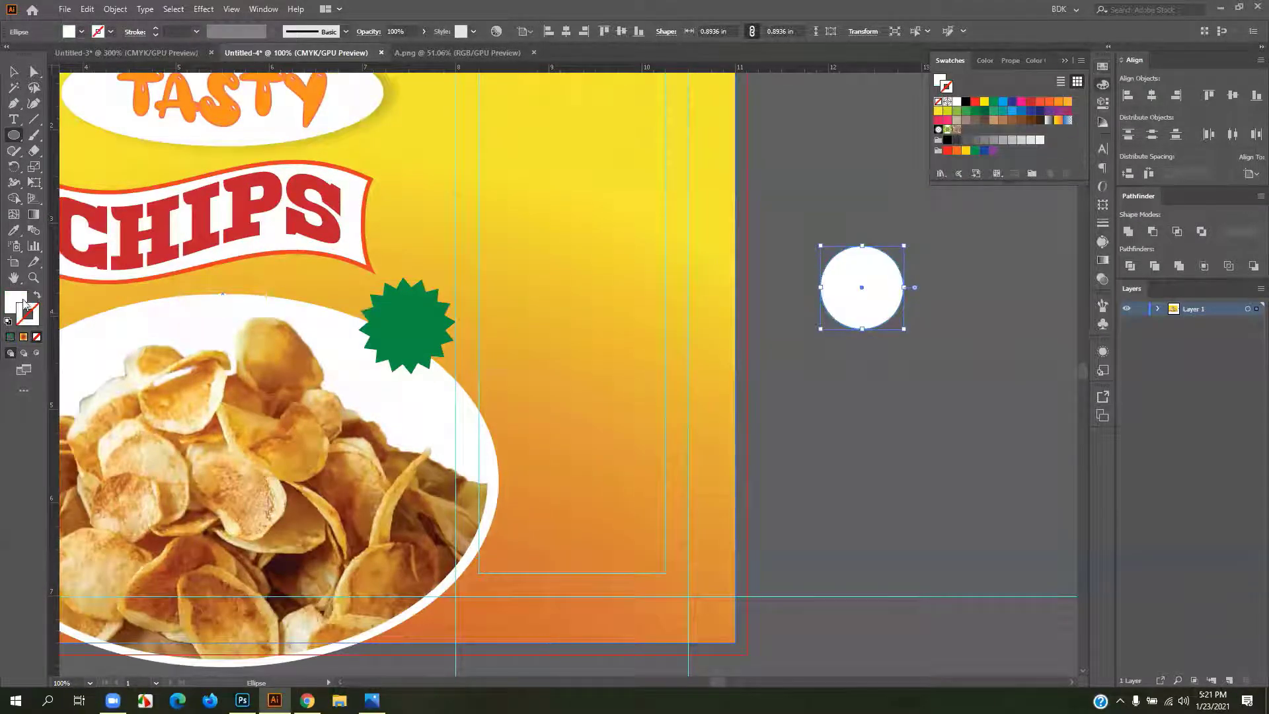
- Center the white circle on the green starburst, shrink it proportionally to about 0.80 in, and group the two shapes
click(16, 71)
drag(858, 285, 406, 323)
scroll(414, 322, up, 2)
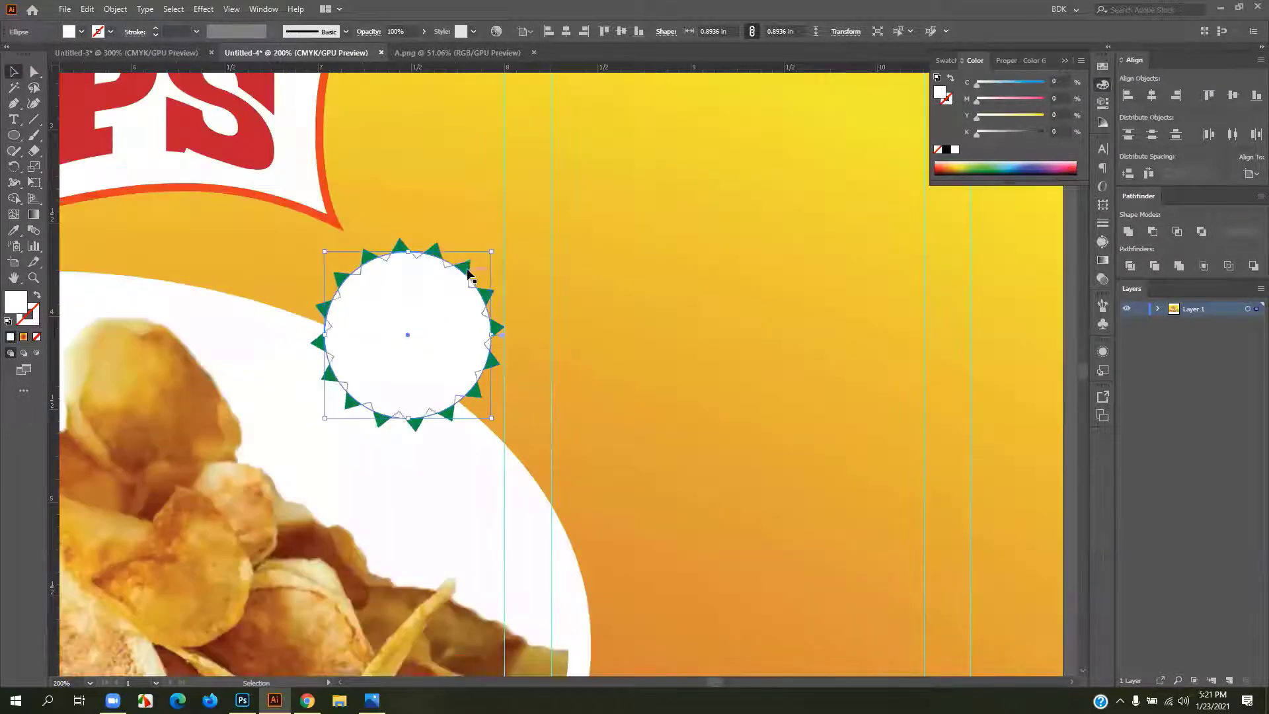
drag(490, 254, 482, 260)
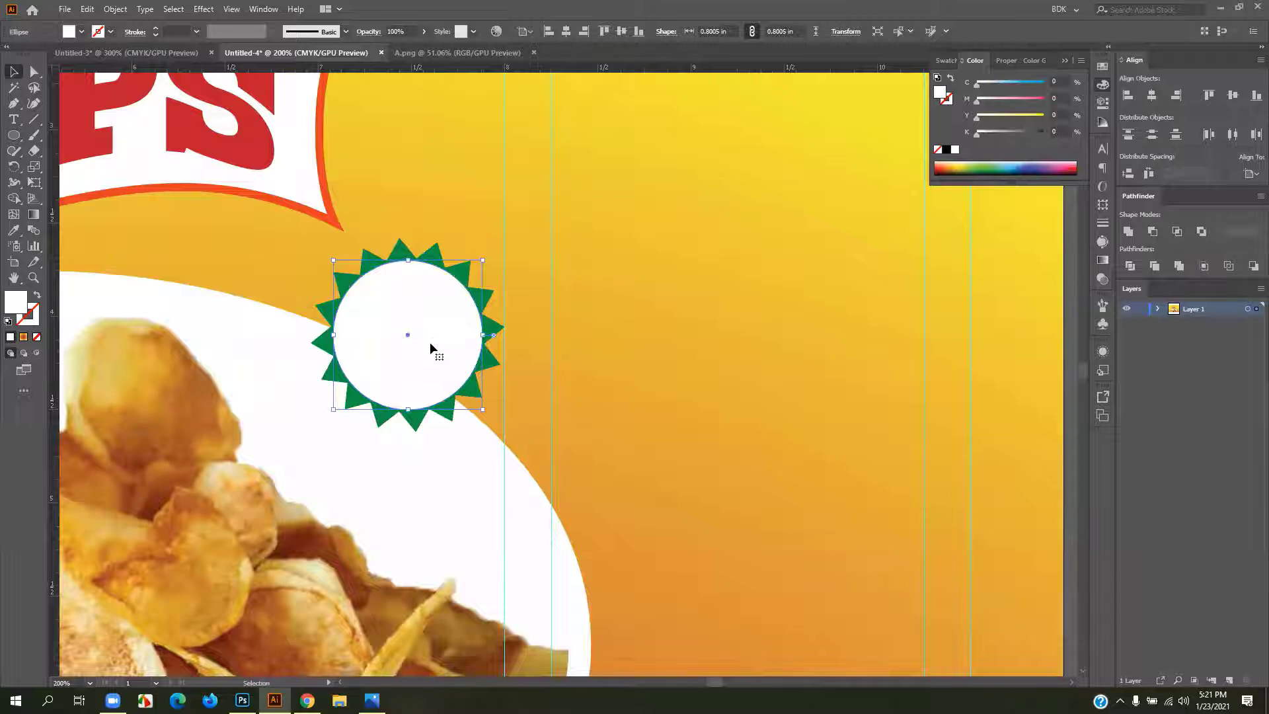
shift+click(405, 254)
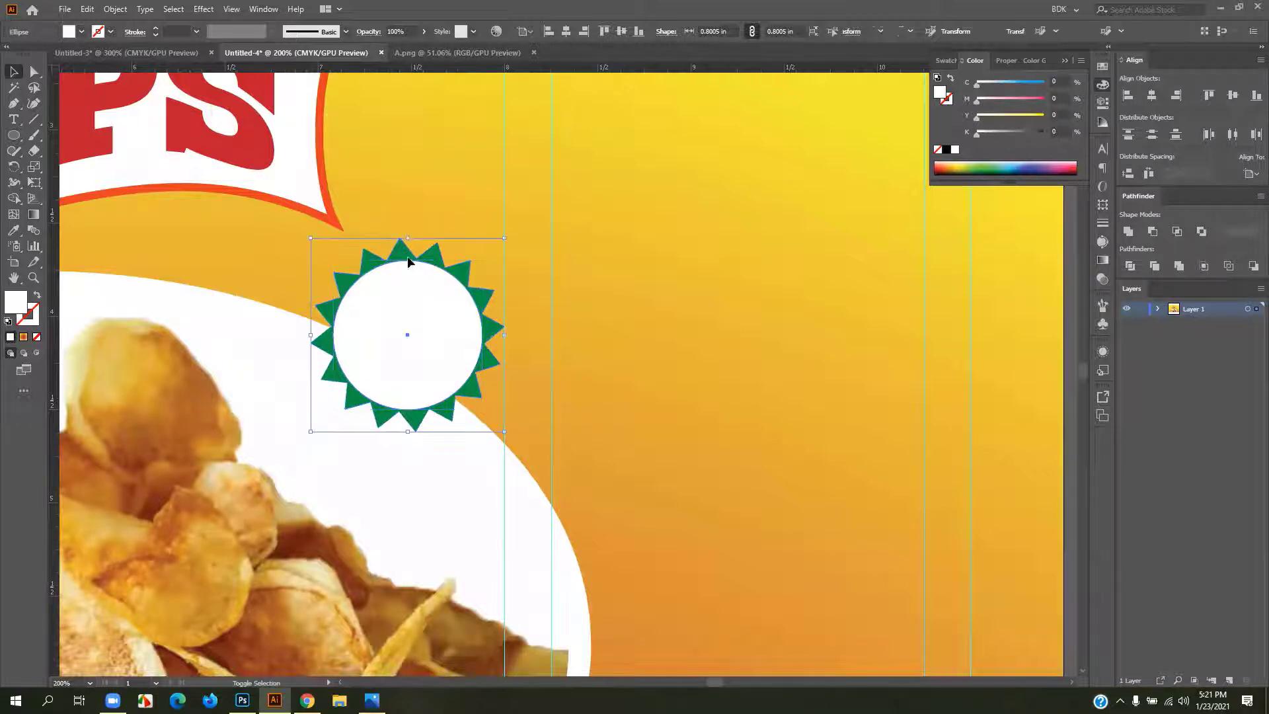
right_click(442, 326)
click(473, 404)
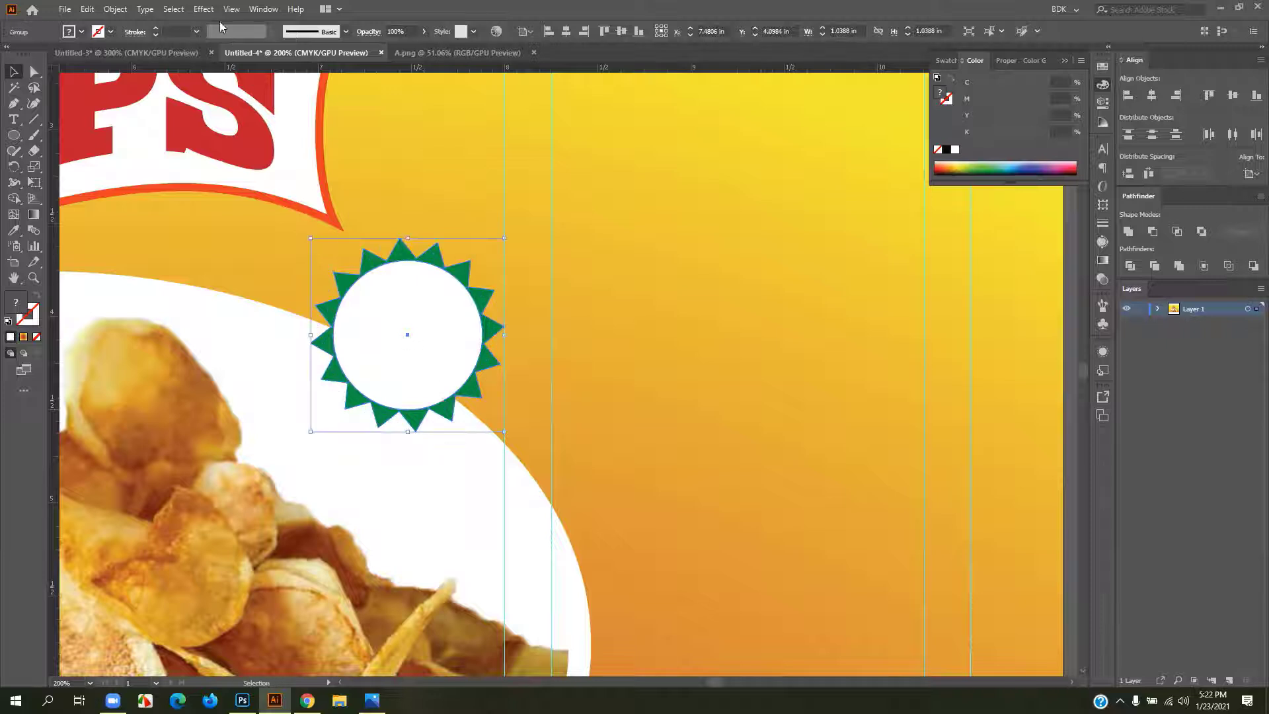
- Start a Drop Shadow effect on the badge group with preview on and the opacity set to 46%
click(166, 9)
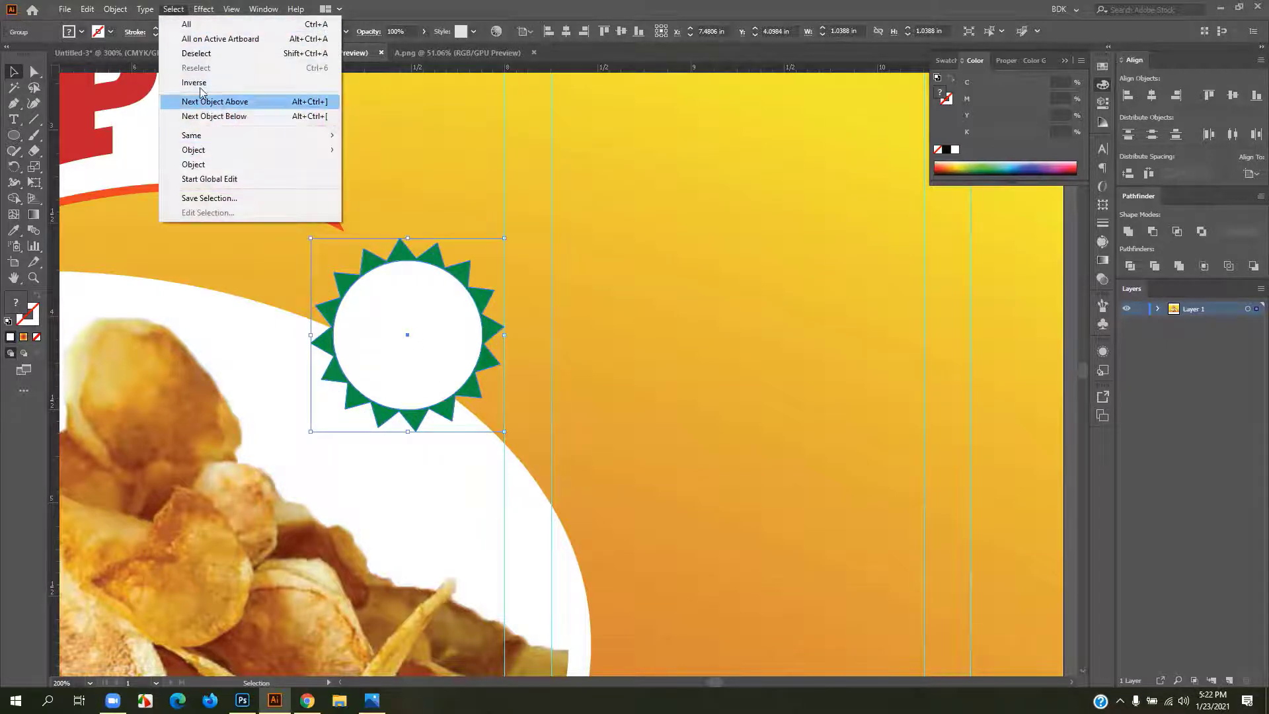
click(157, 11)
click(156, 10)
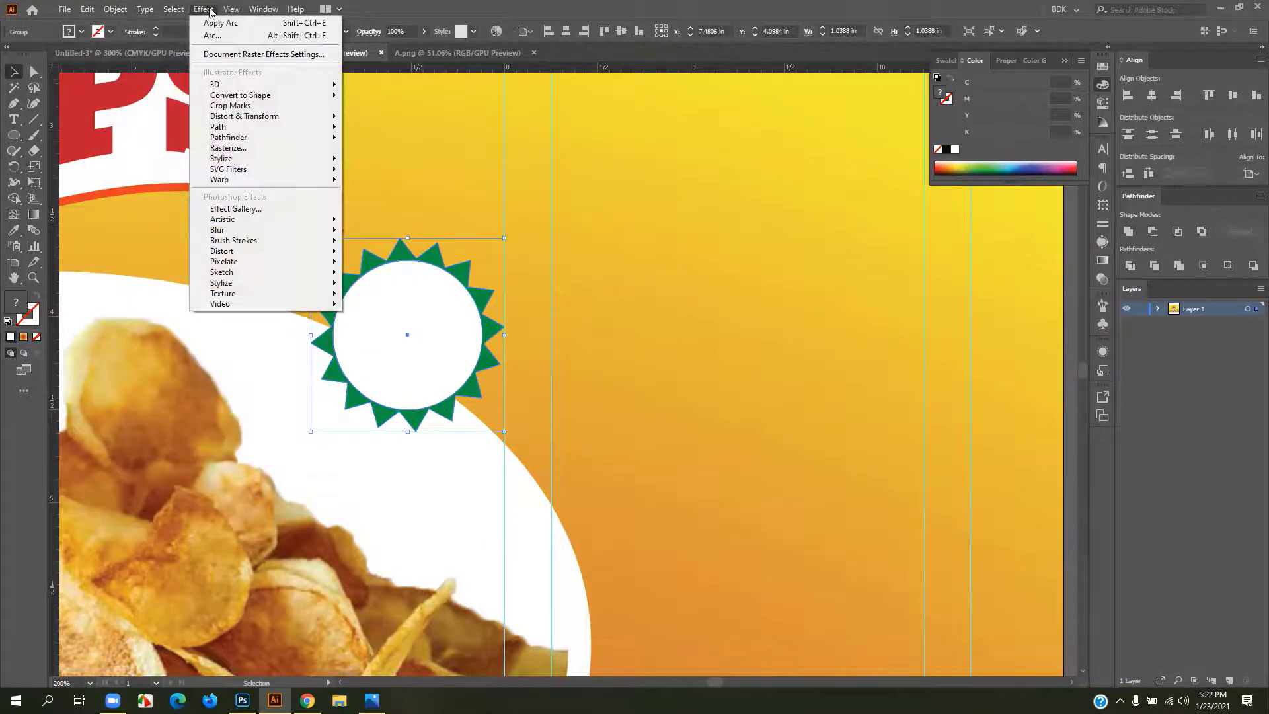
mouse_move(224, 159)
click(383, 161)
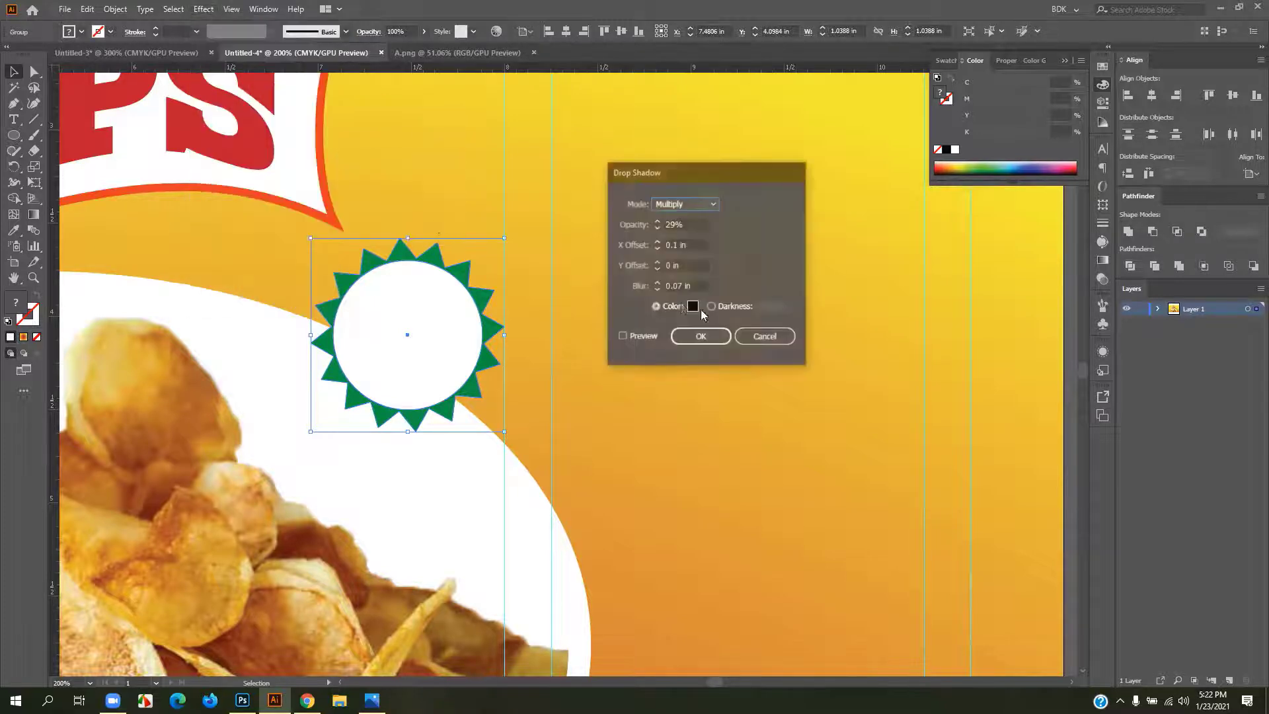
click(637, 338)
click(656, 223)
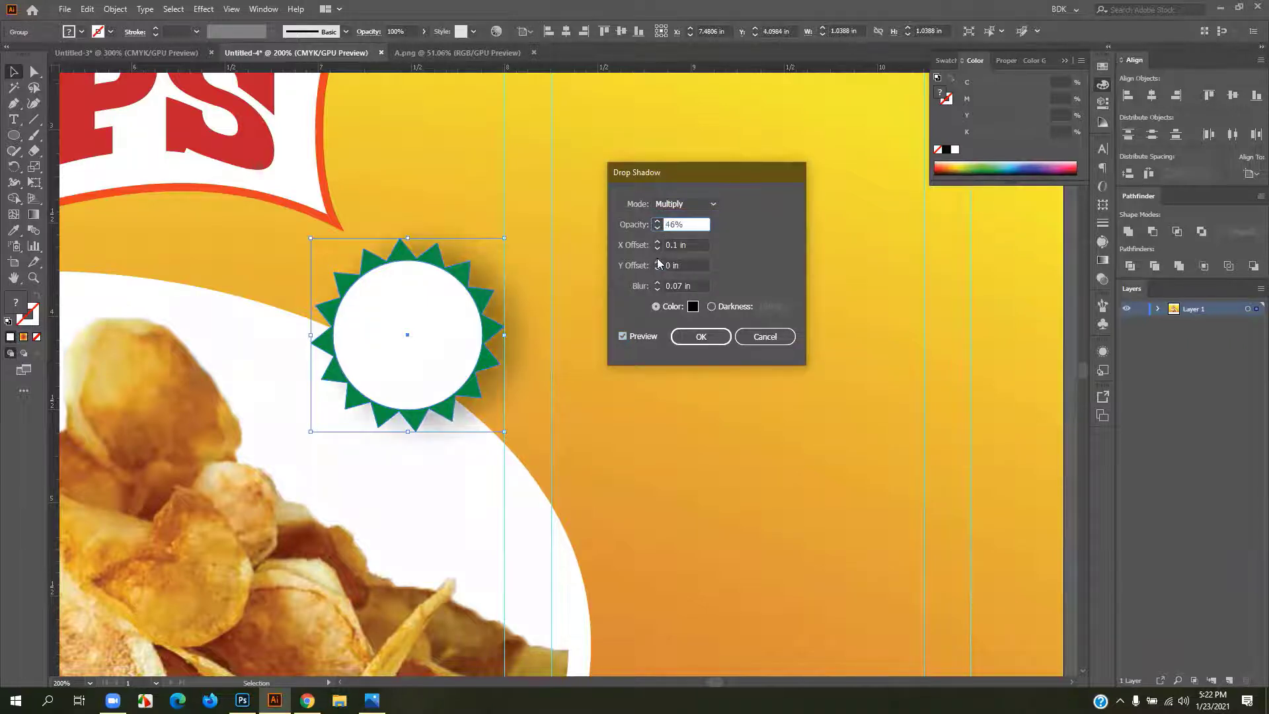
- Set the badge shadow's X and Y offsets to 0.1 in each and apply the effect
click(658, 242)
click(658, 242)
click(657, 249)
click(657, 248)
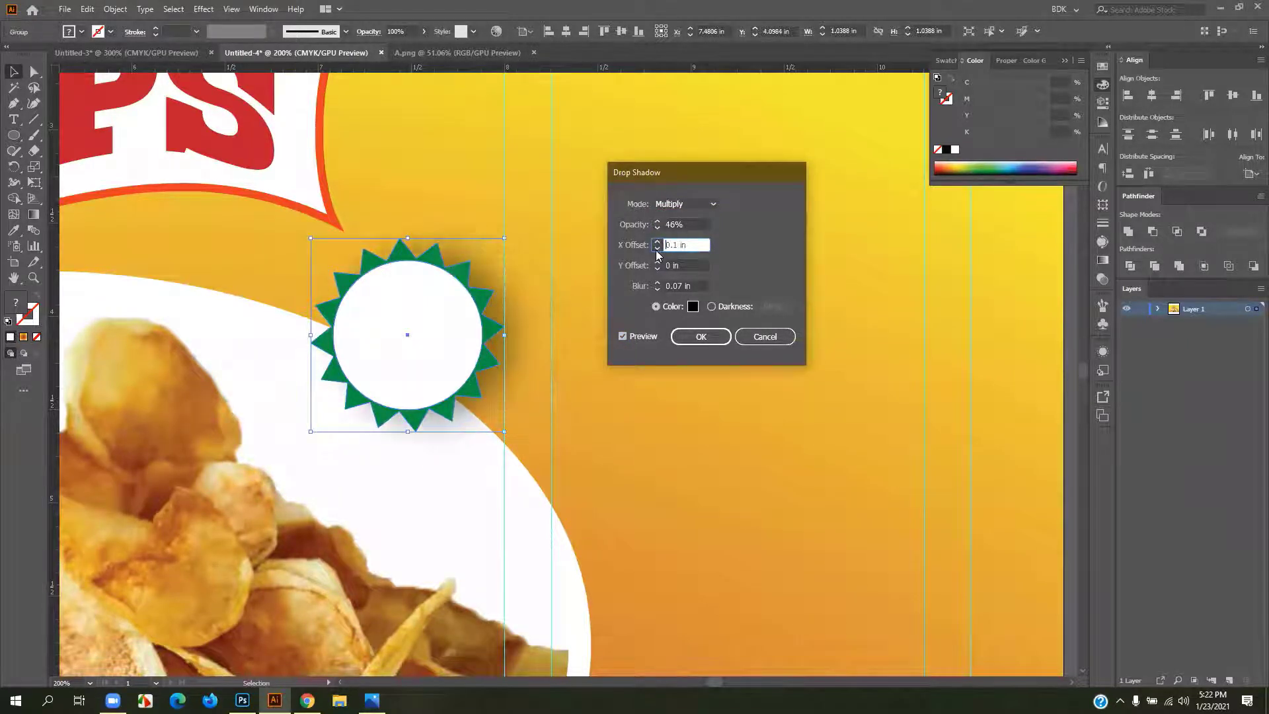
click(657, 268)
click(657, 262)
click(658, 263)
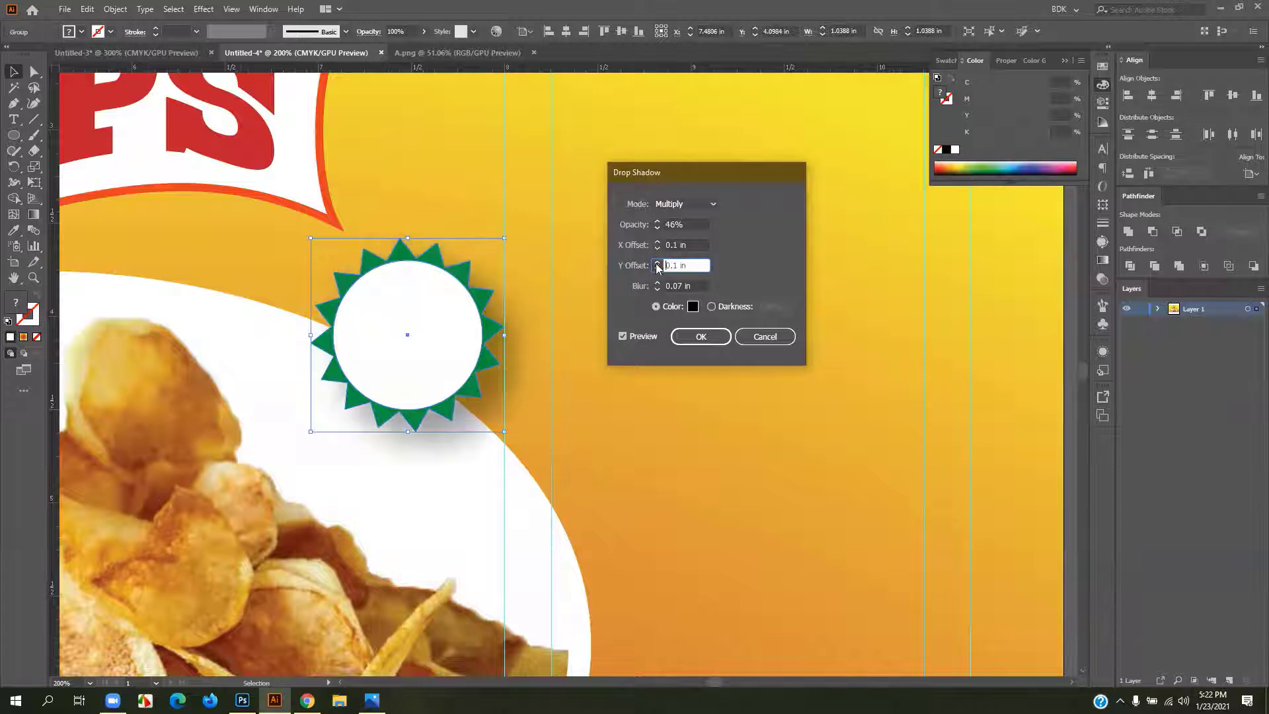
click(657, 262)
click(657, 262)
click(657, 269)
click(656, 269)
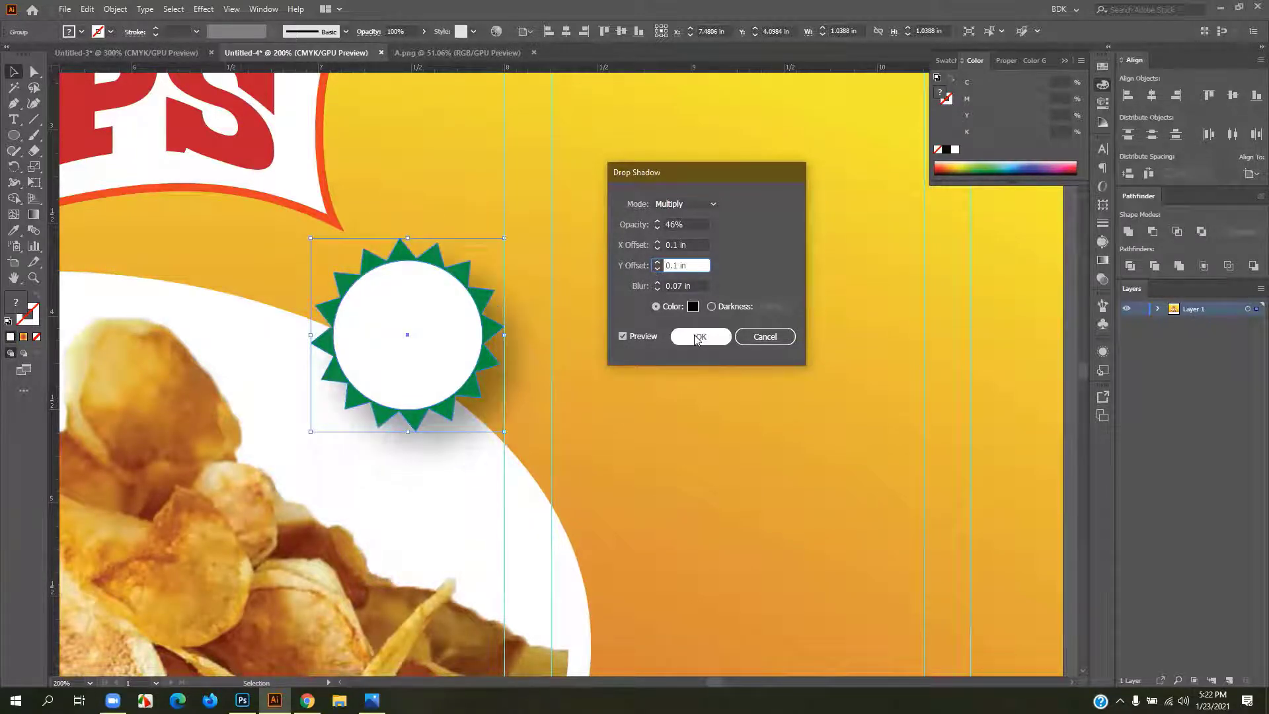
click(700, 336)
click(632, 351)
- Add the point text "5% OFF" on the empty canvas beside the artboard
drag(632, 351, 394, 343)
click(14, 119)
scroll(670, 306, down, 2)
click(813, 289)
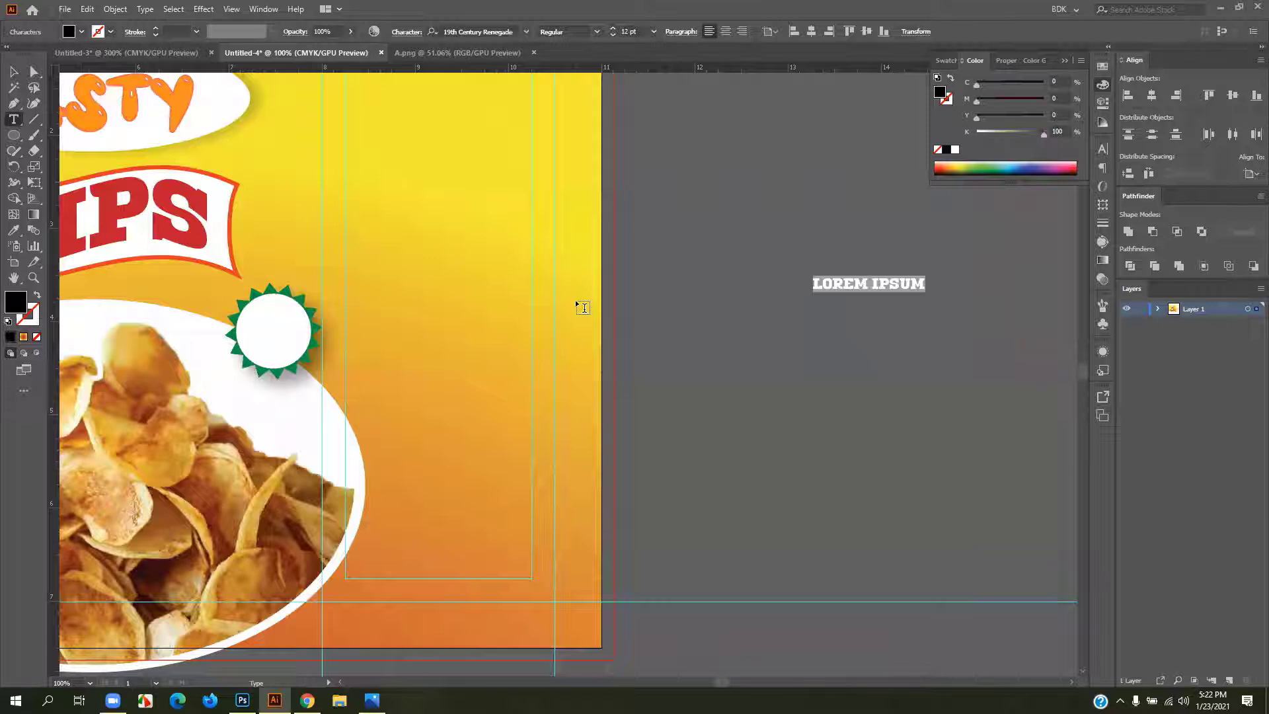
text(S)
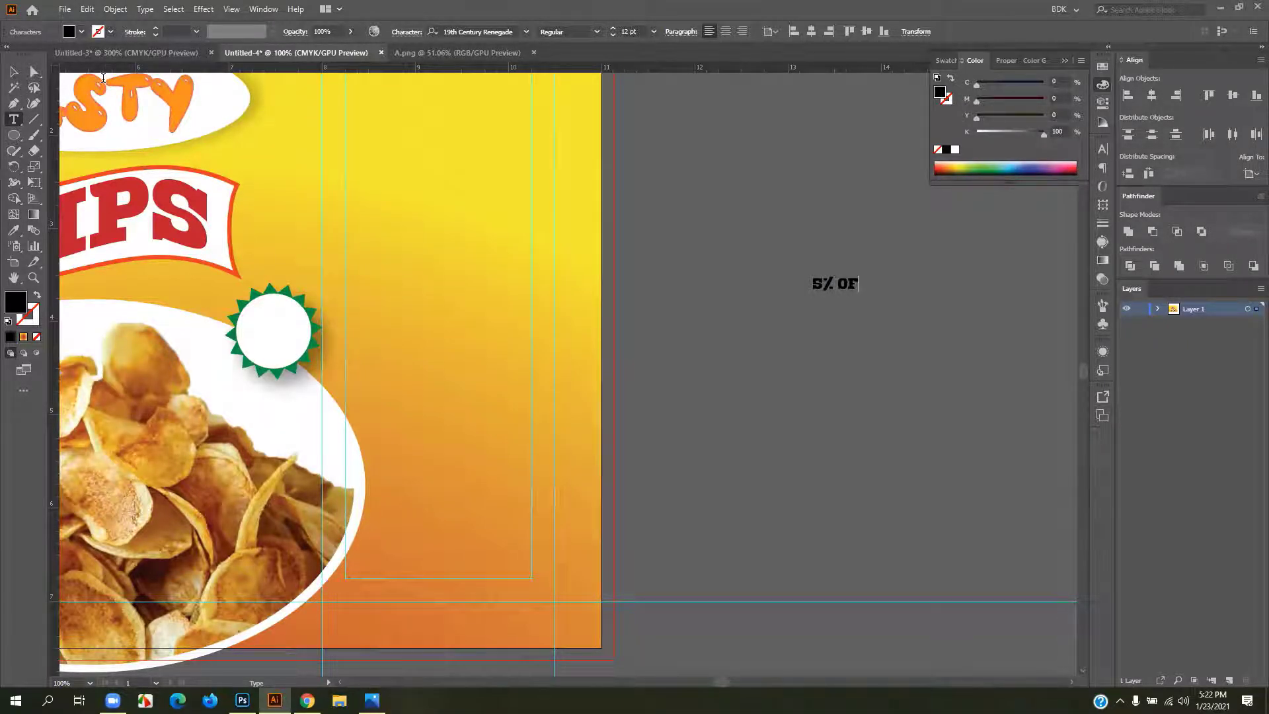
click(16, 74)
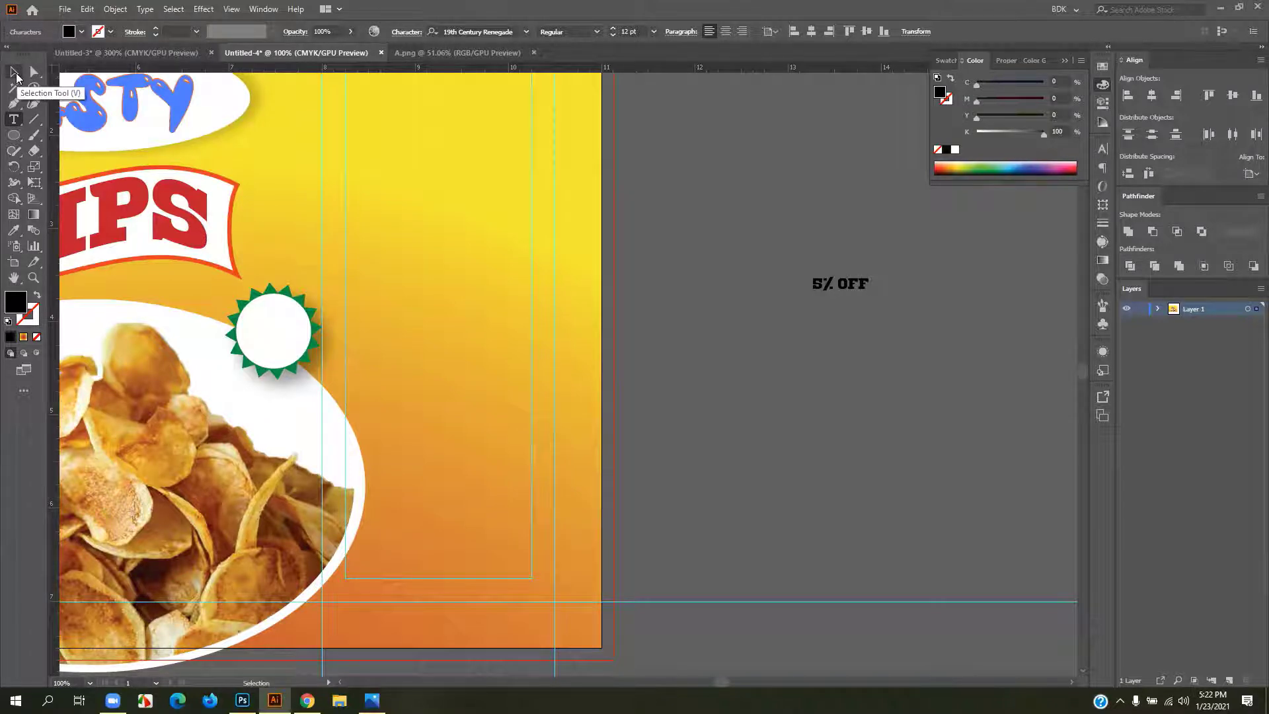
- Replace the word OFF with "EXTRA" on a second line below 5%
key(ctrl+z)
key(BackSpace)
key(BackSpace)
key(BackSpace)
key(Return)
text(EXTRA)
click(16, 74)
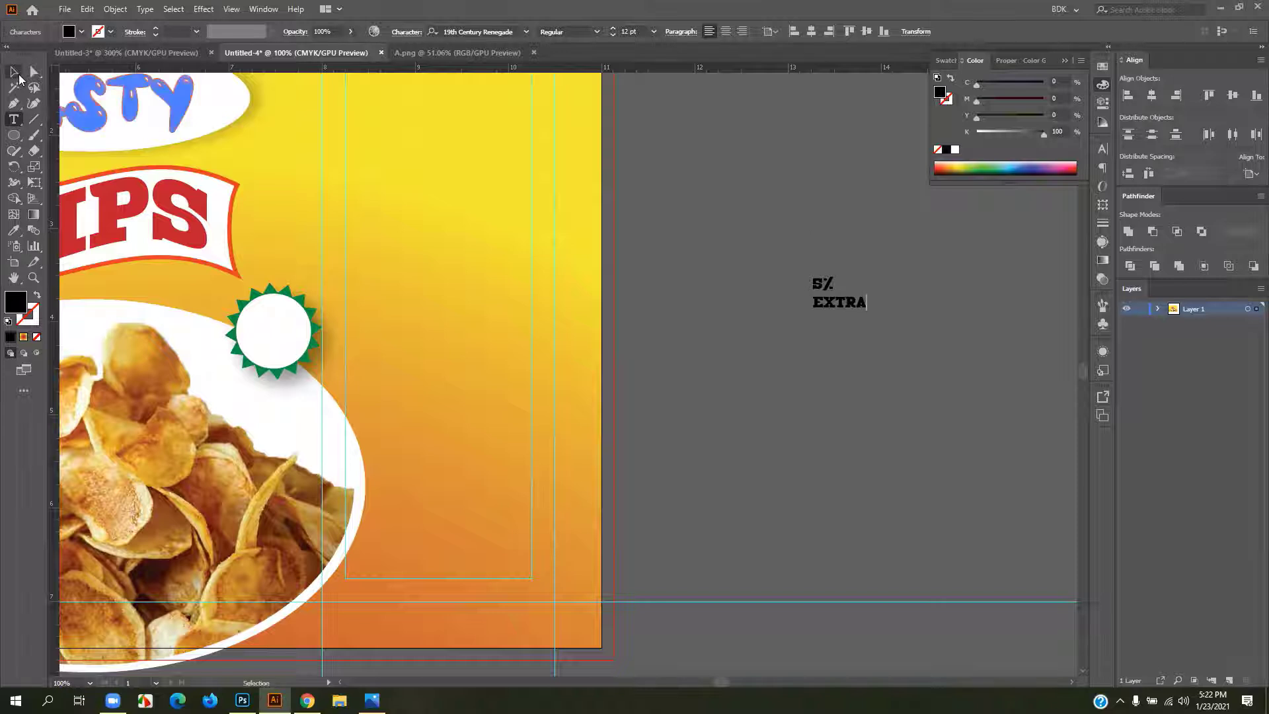
- Select both lines of the 5% EXTRA text and try the MJ AlGhifari font on them
double_click(828, 287)
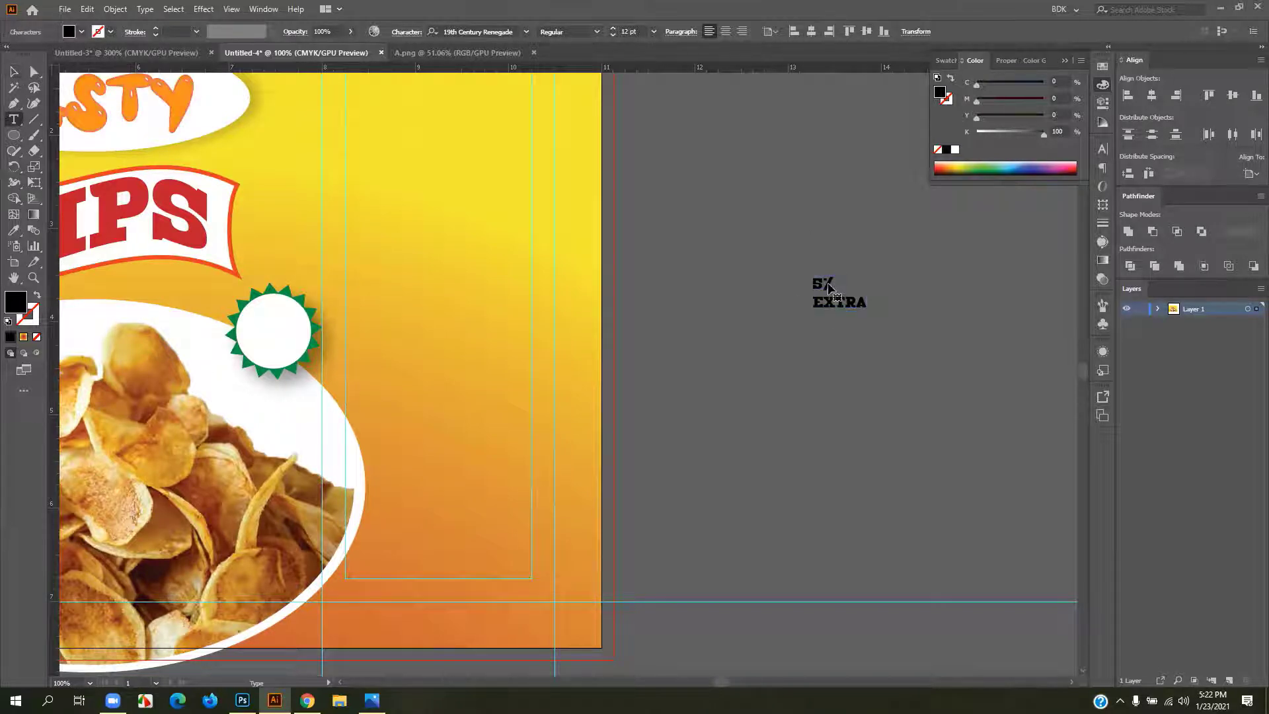
drag(836, 279, 812, 283)
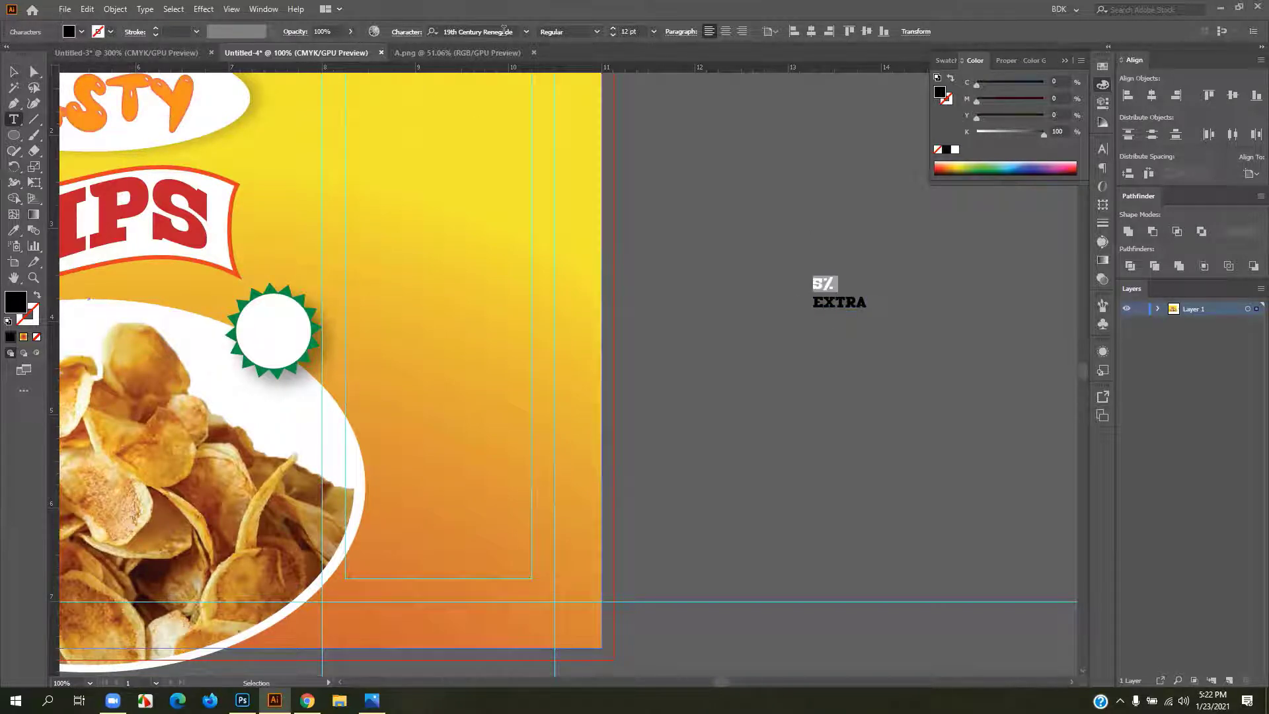
drag(814, 303, 872, 306)
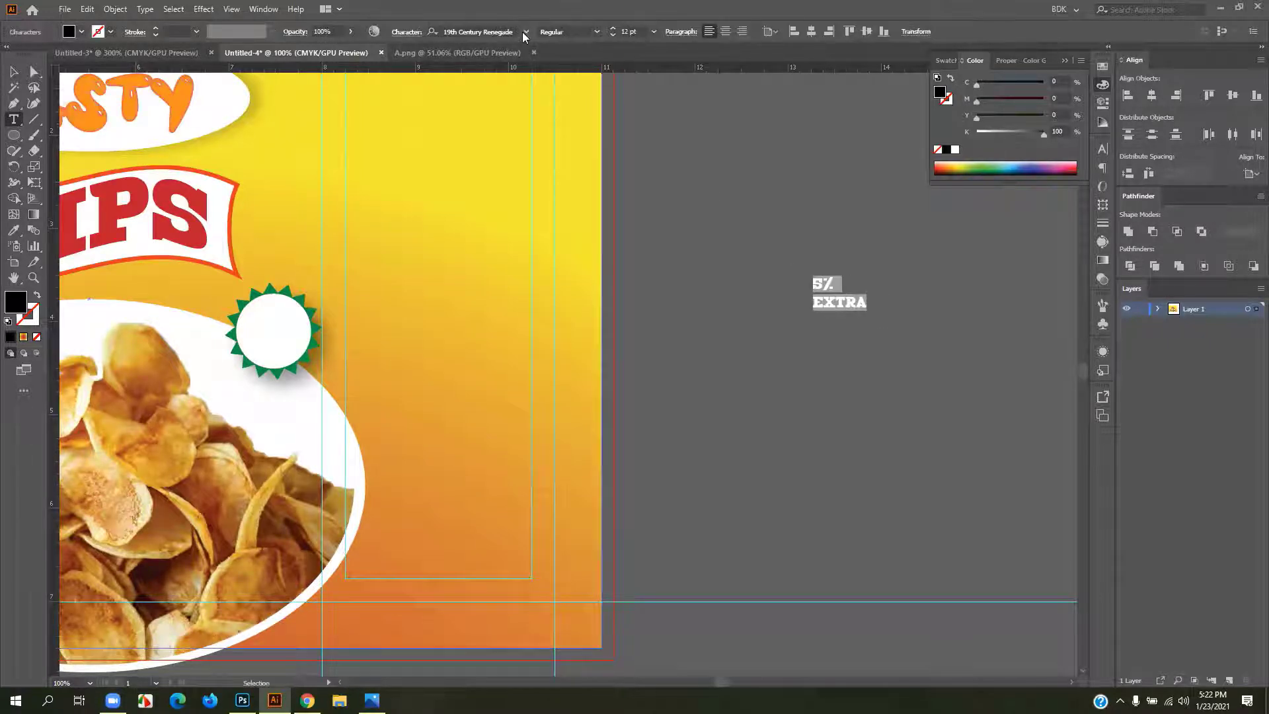
click(526, 32)
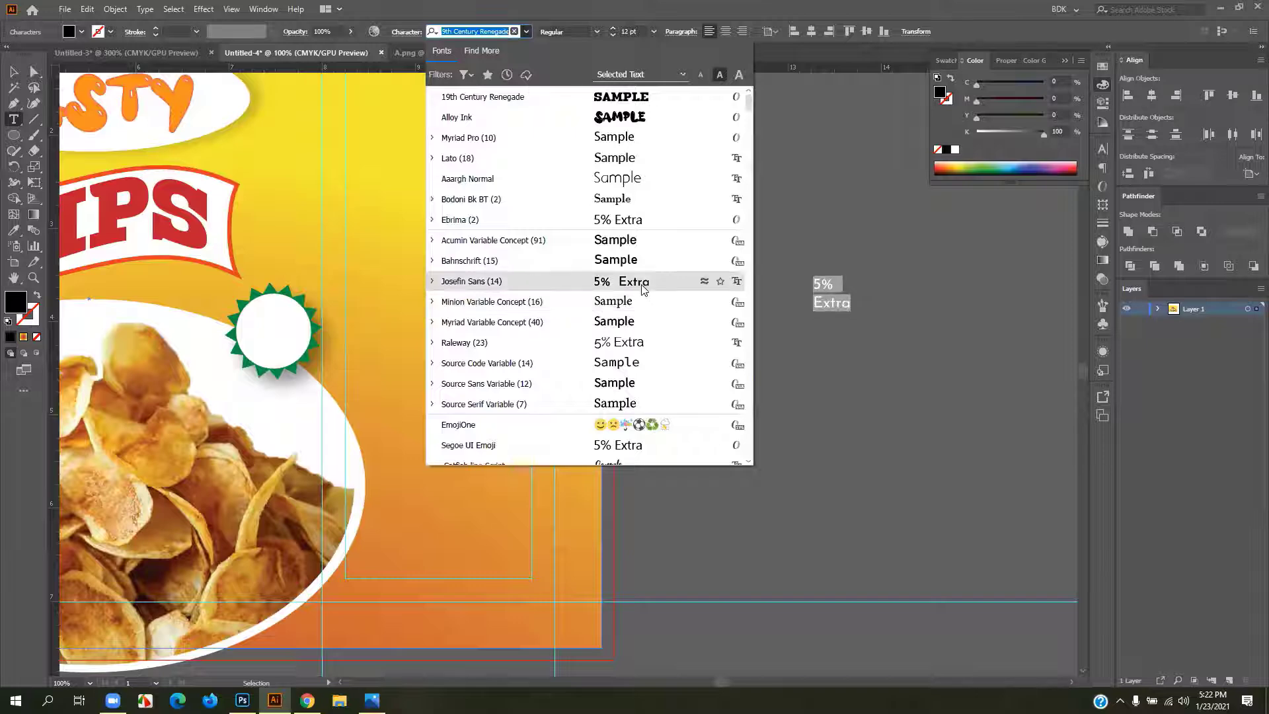
scroll(639, 302, down, 5)
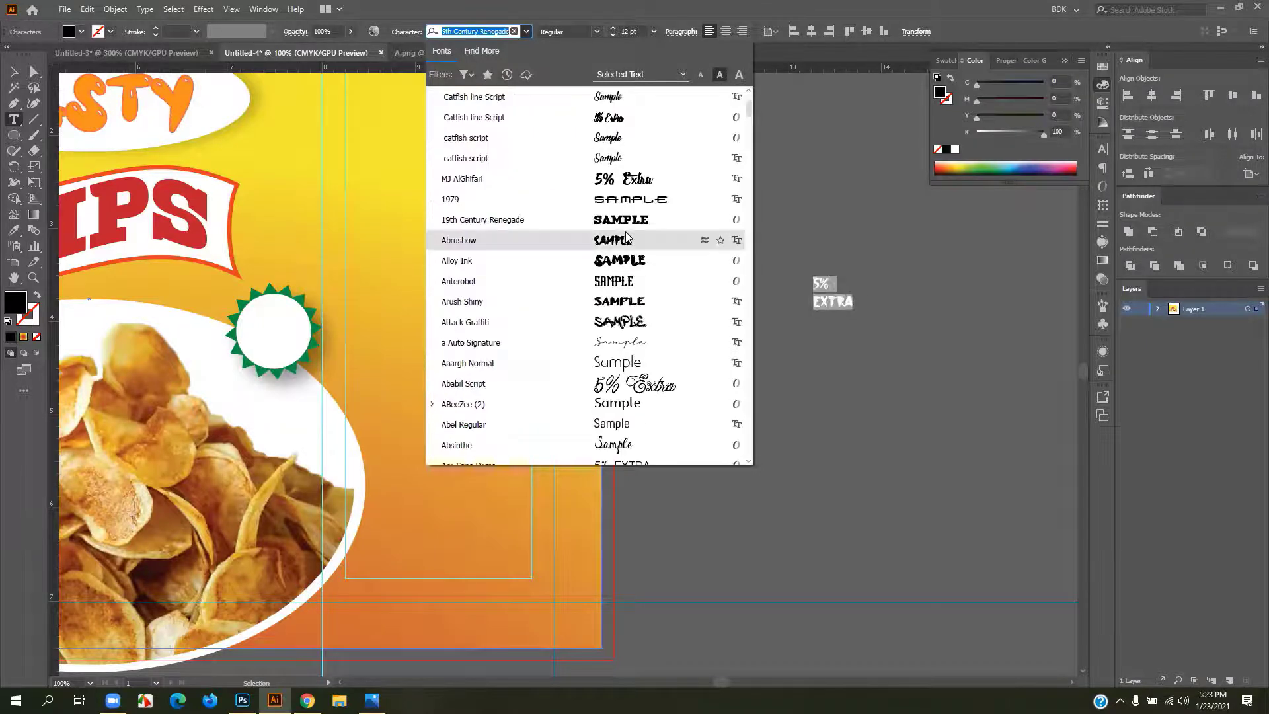
click(611, 185)
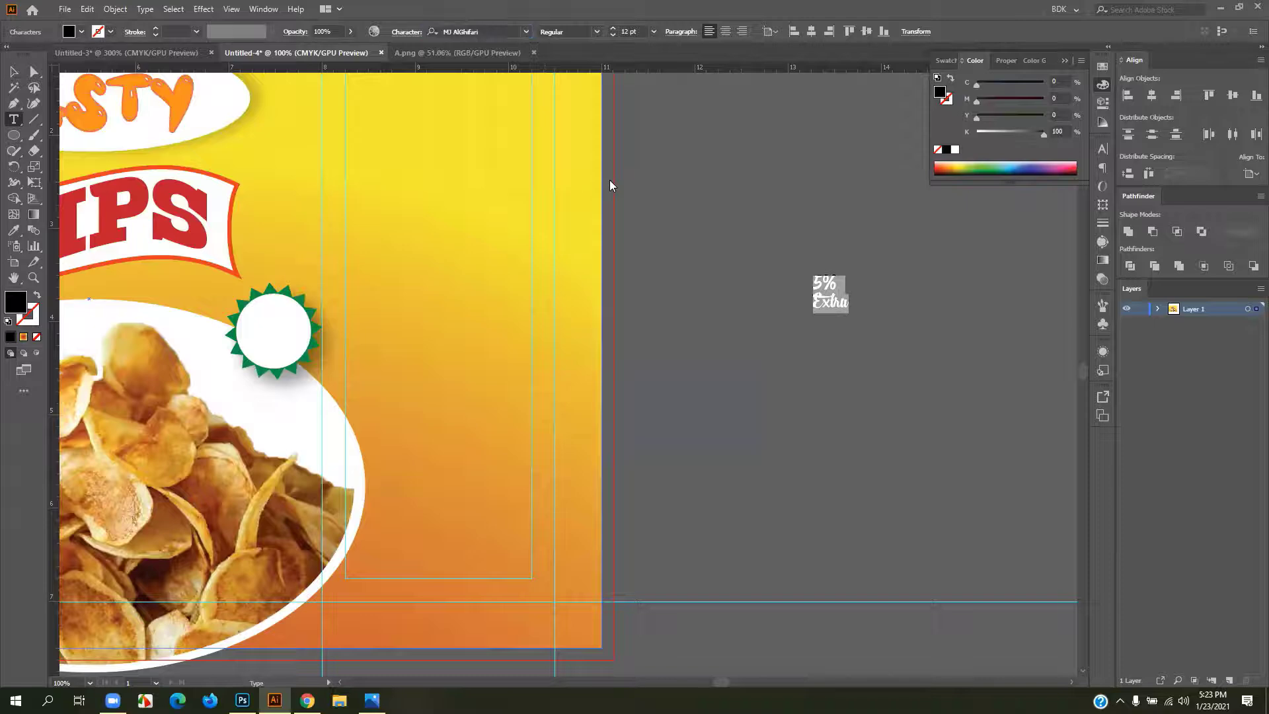
- Change the font of both text lines to Anton Regular
click(526, 31)
scroll(621, 404, down, 8)
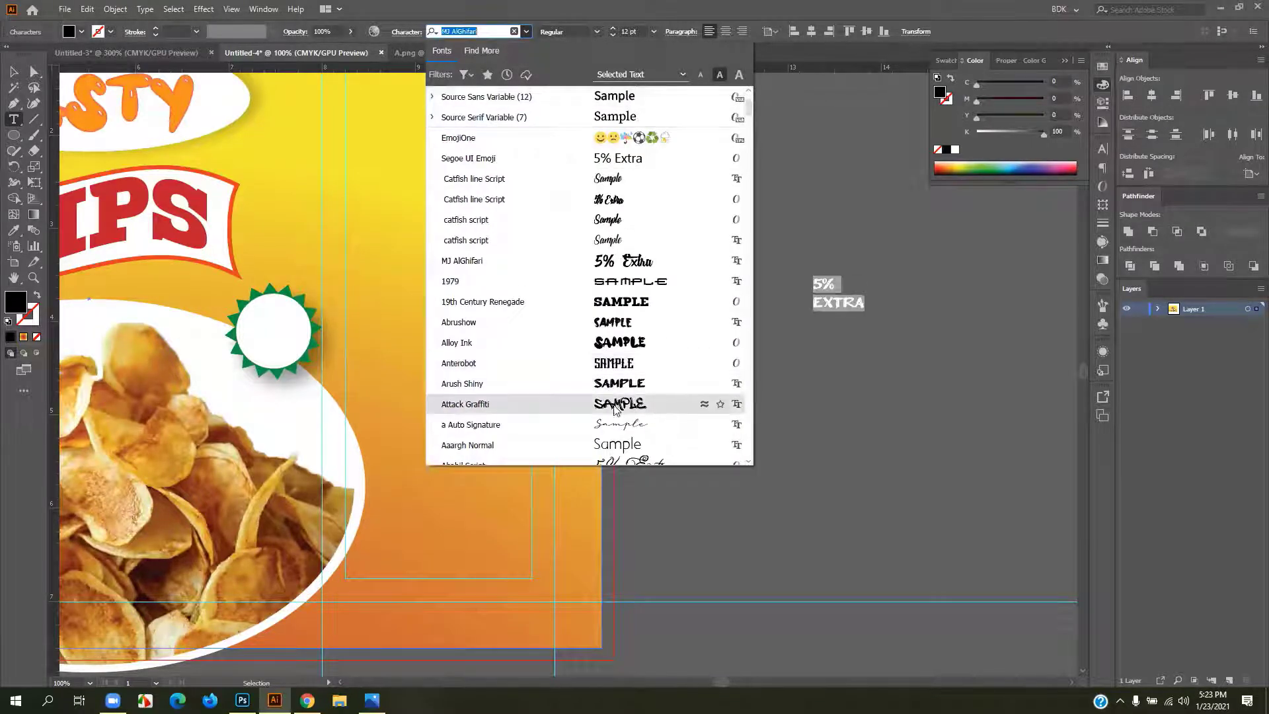
scroll(613, 387, down, 6)
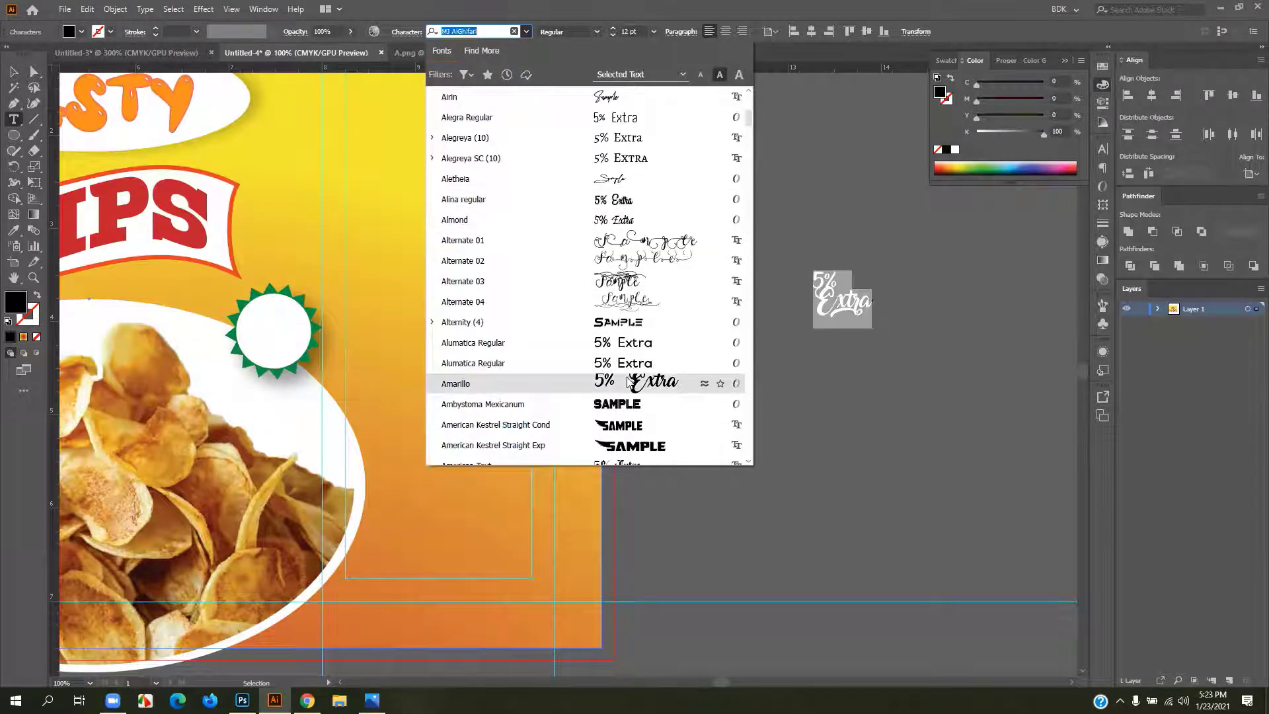
scroll(626, 382, down, 6)
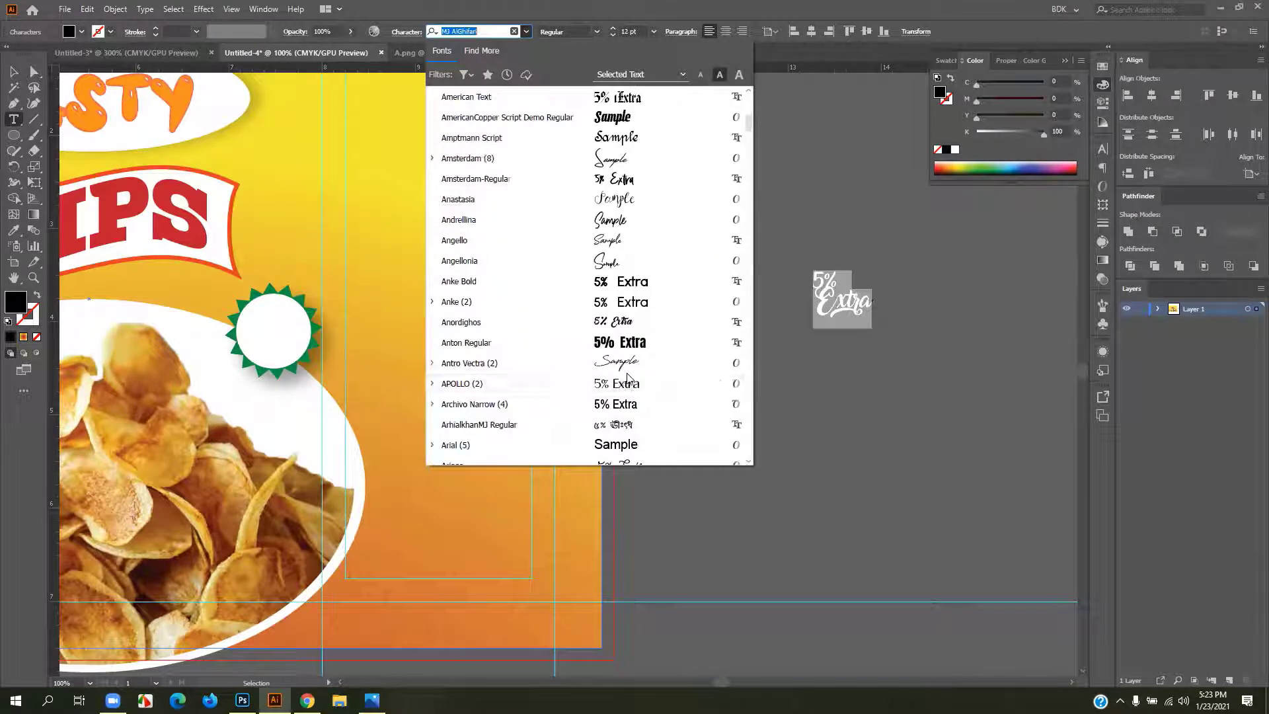
click(614, 342)
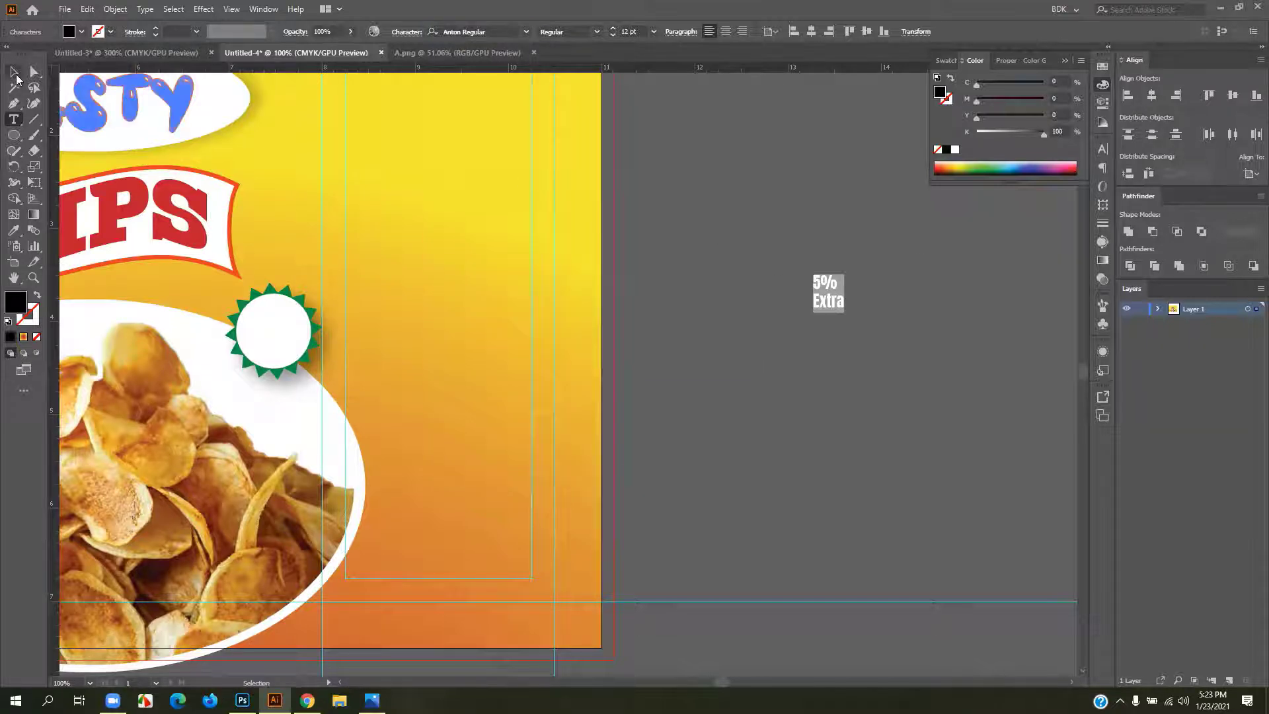
- Set the font size of the 5% line to 21 pt, leaving the Extra line as it is
drag(839, 281, 803, 280)
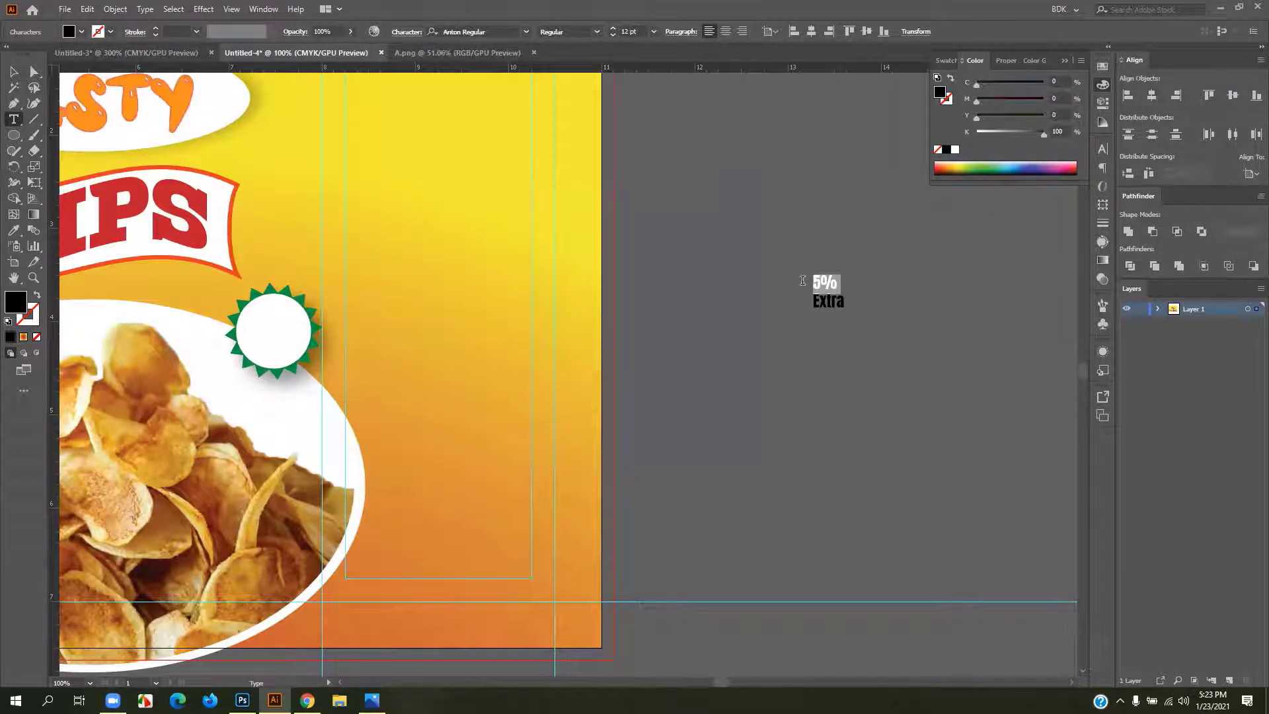
click(654, 31)
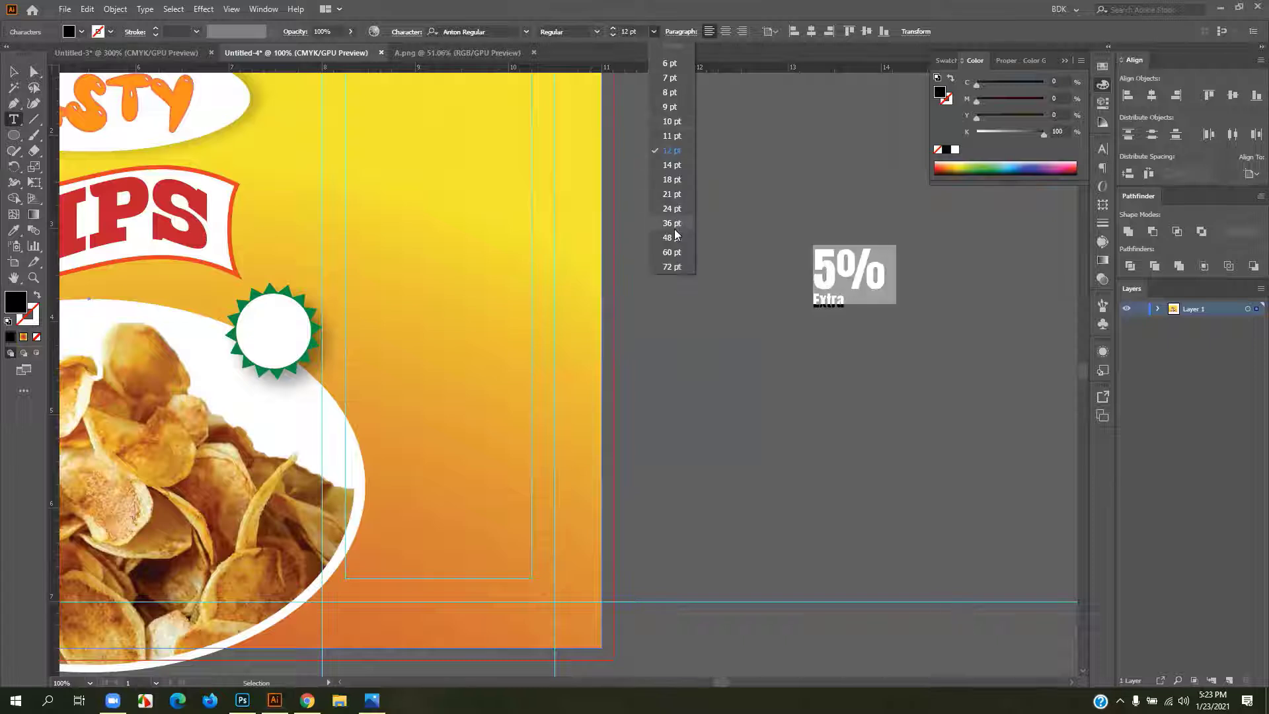
click(672, 195)
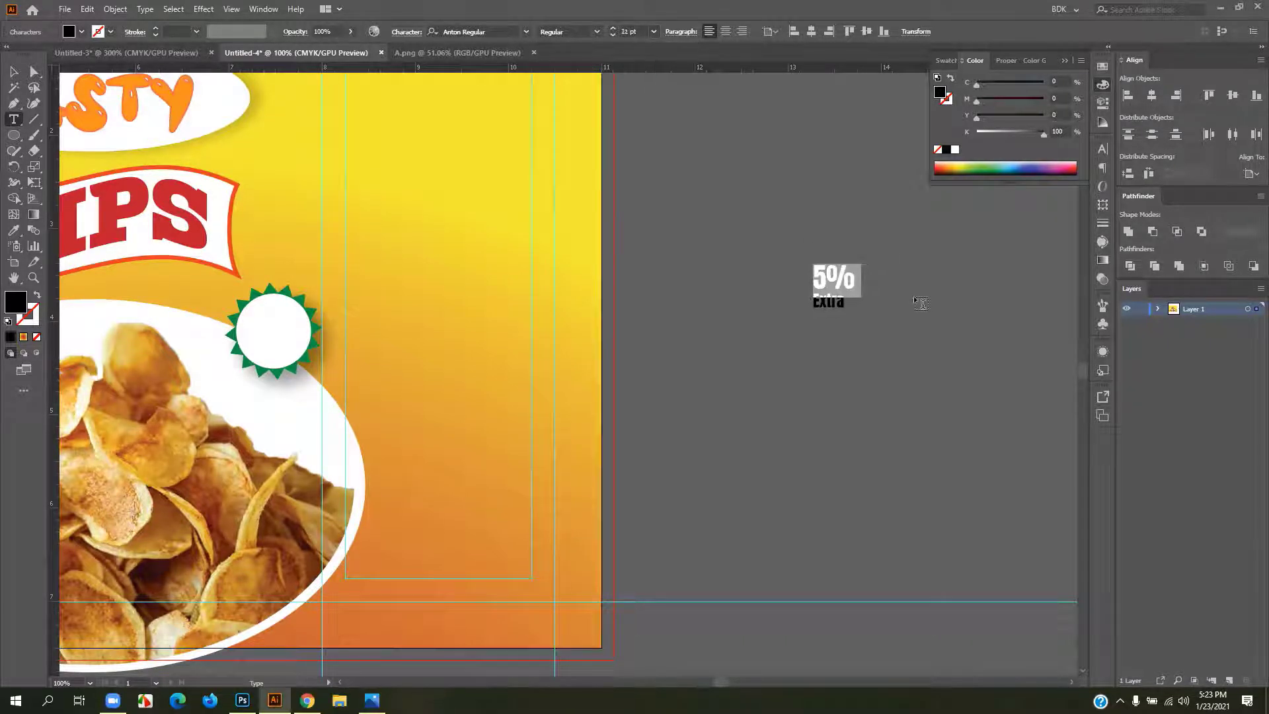
click(838, 298)
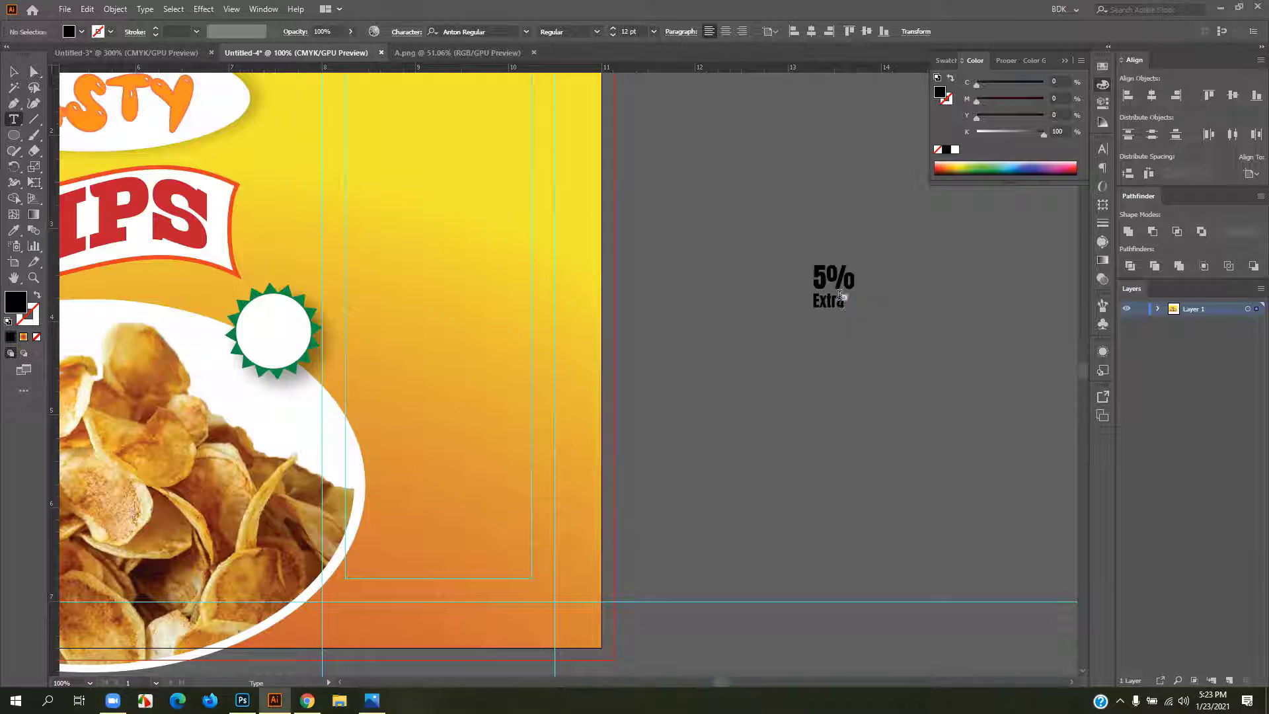
- Finish editing the 5% Extra text and scale it up so the Extra line reaches 41.85 pt
key(Escape)
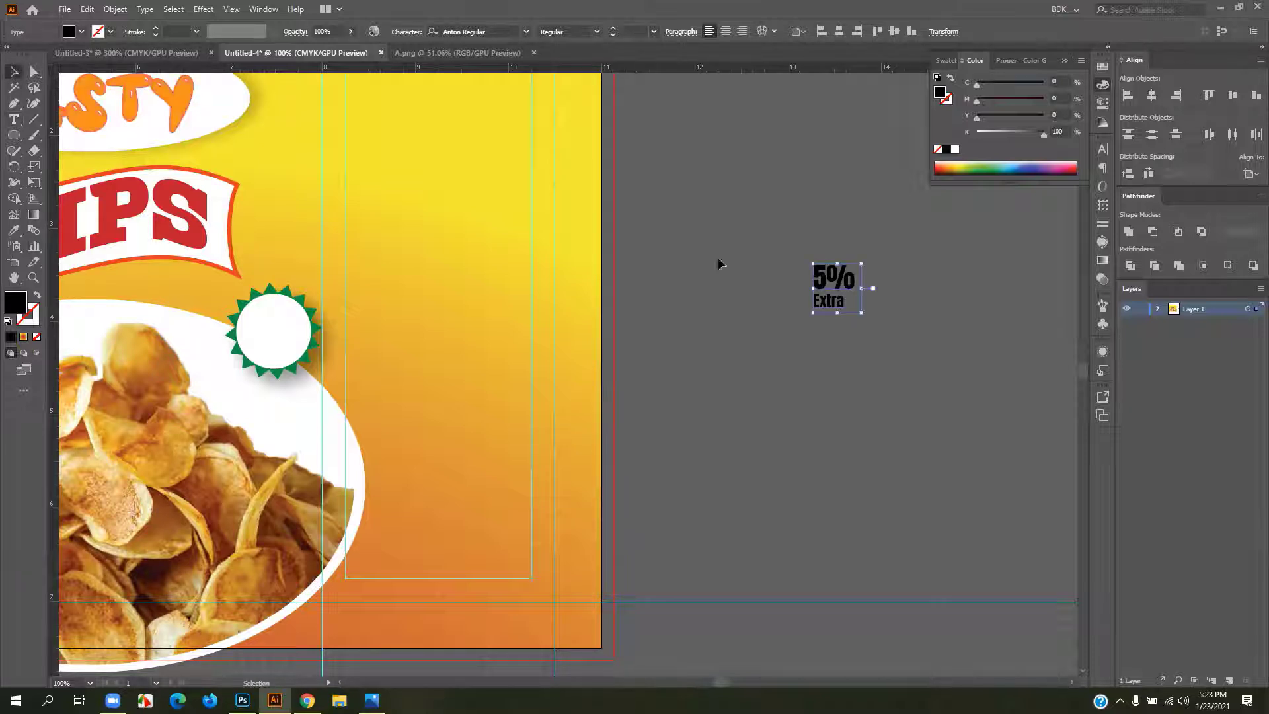
drag(863, 316, 933, 375)
- Set the tracking of the Extra line to 200 and apply All Caps to it
double_click(830, 345)
double_click(851, 337)
click(852, 337)
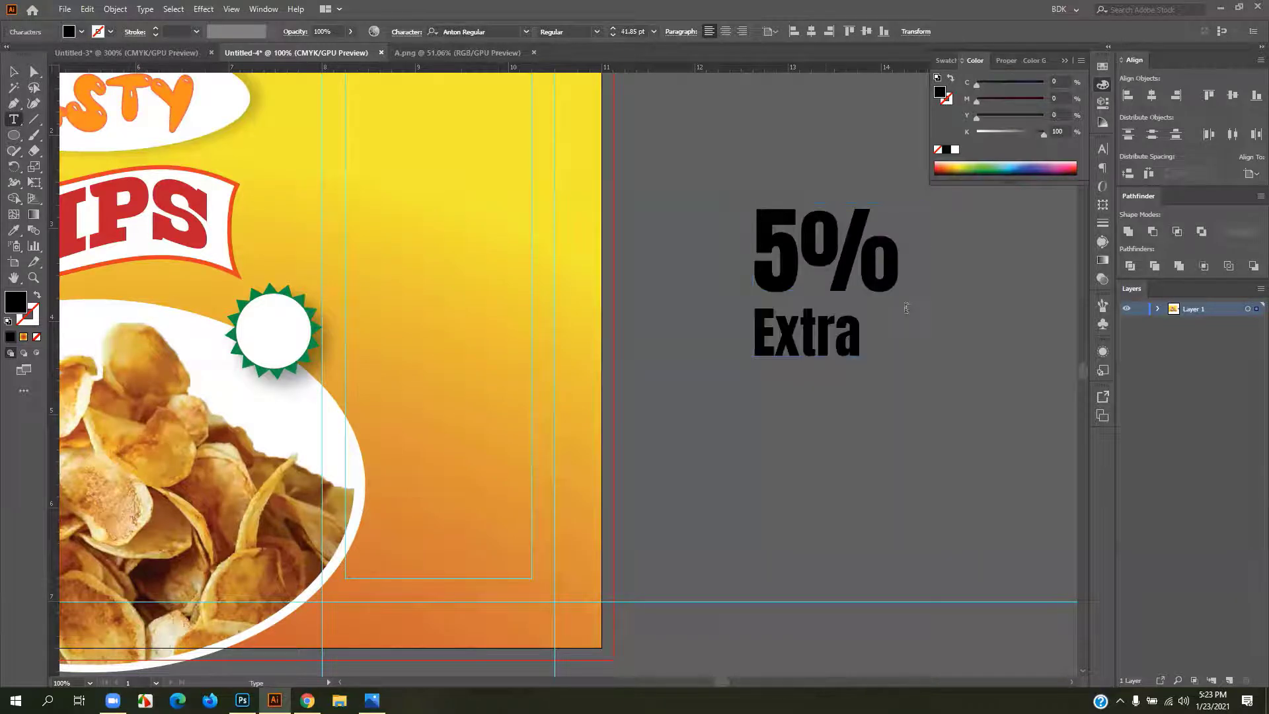
drag(860, 330, 752, 333)
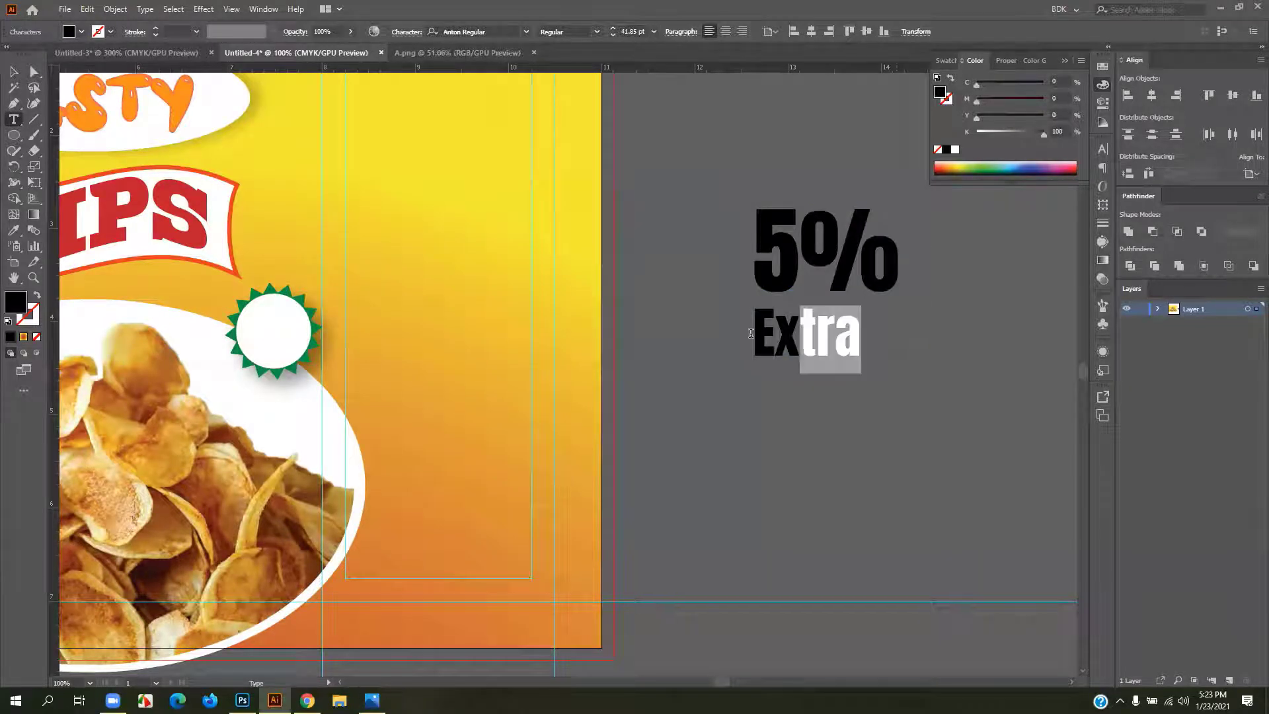
click(1101, 149)
click(1078, 219)
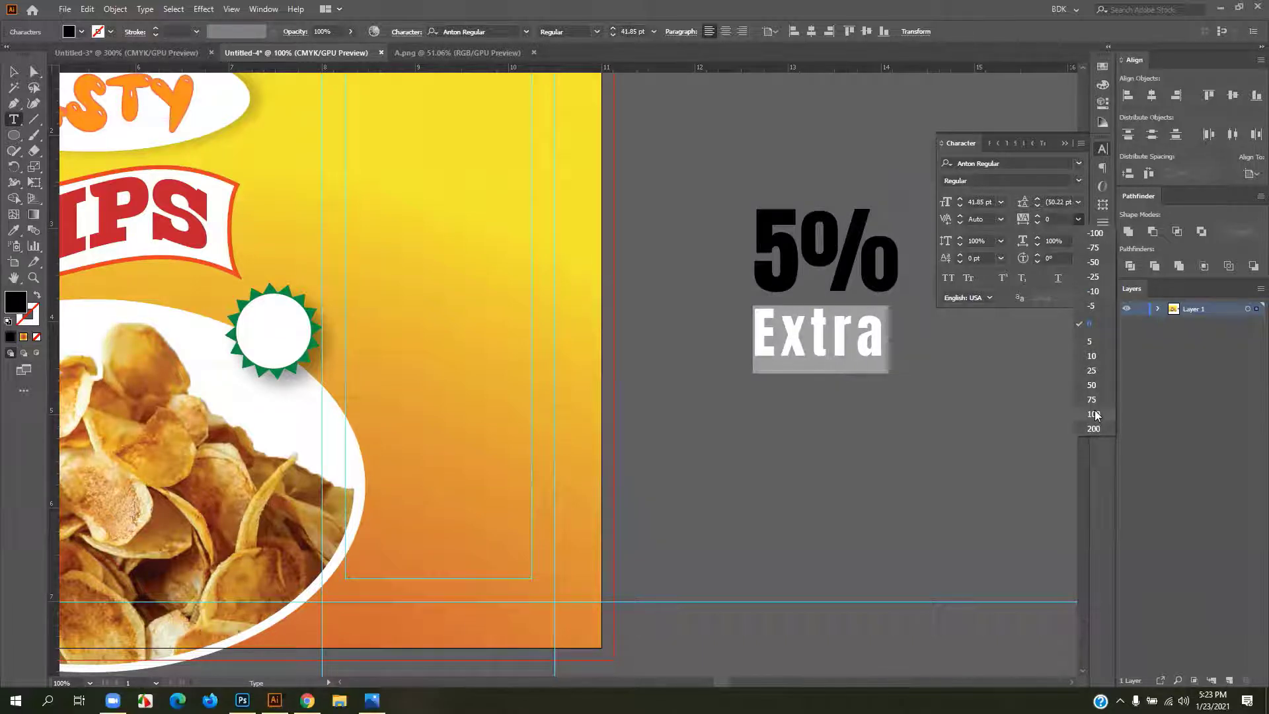
click(1094, 429)
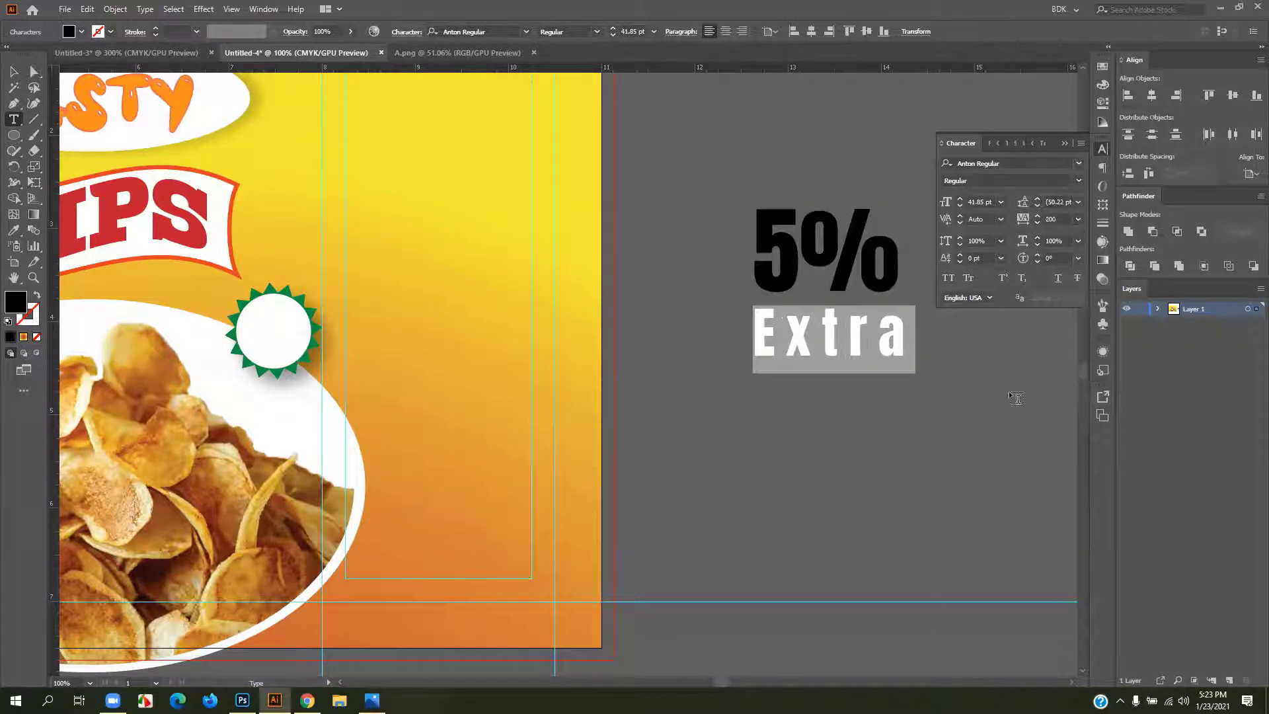
click(947, 278)
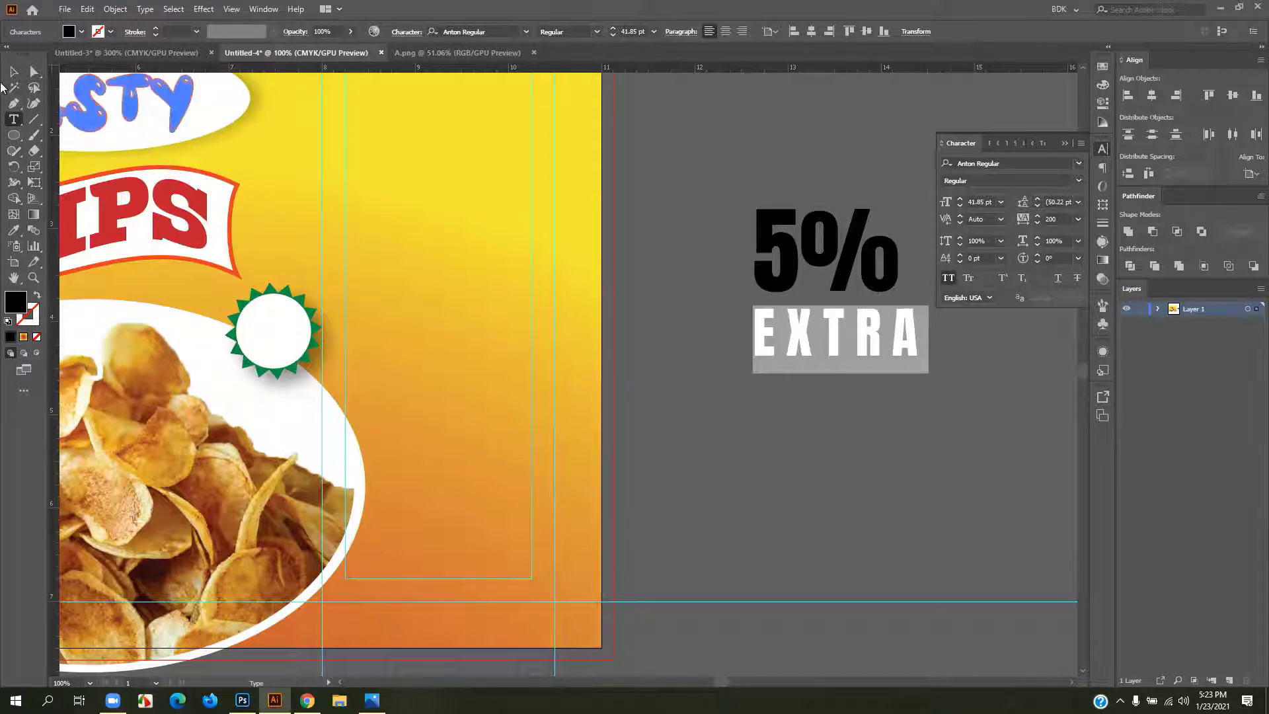
key(Escape)
click(1067, 144)
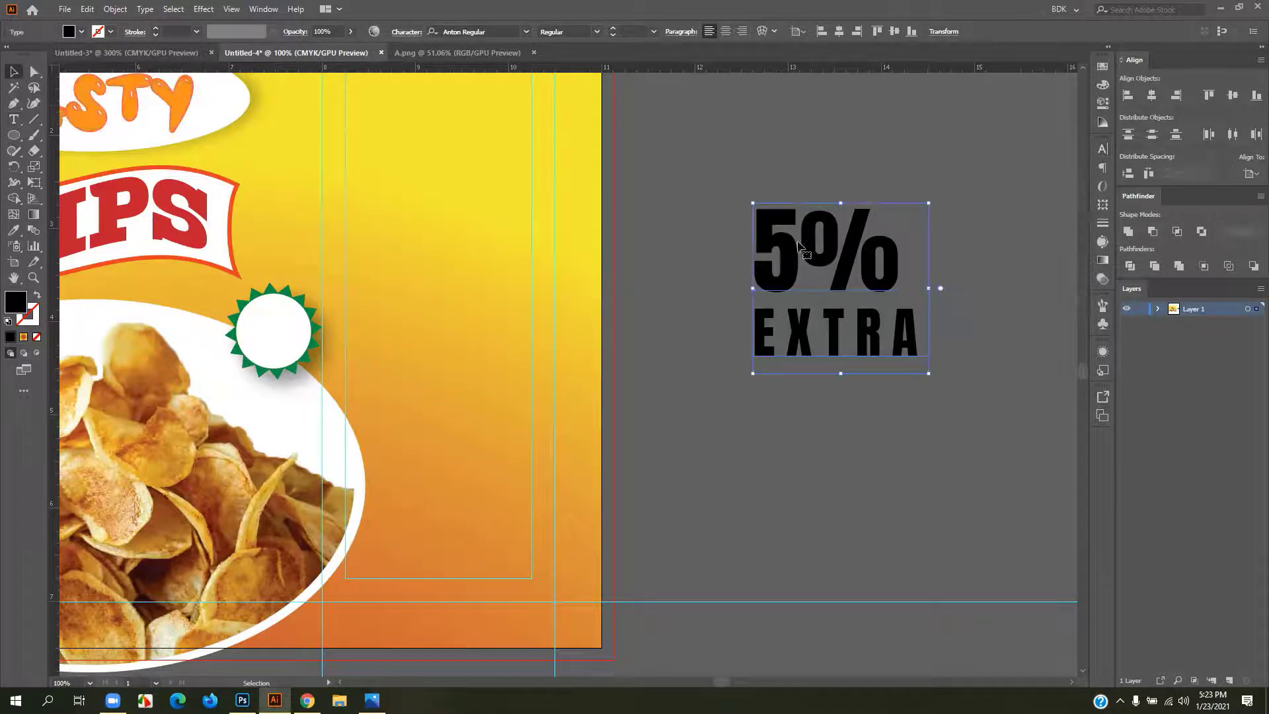
- Fill the 5% EXTRA text with red and shrink it to fit inside the badge's white circle
click(1103, 66)
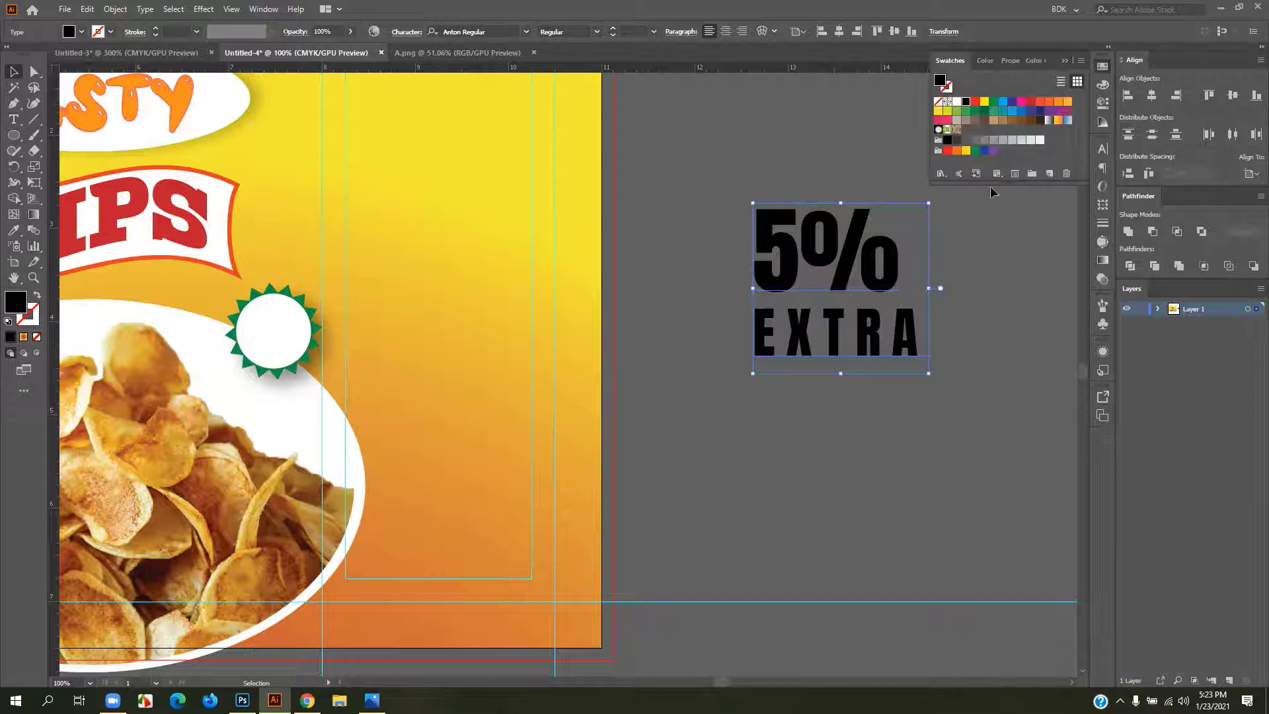
click(976, 102)
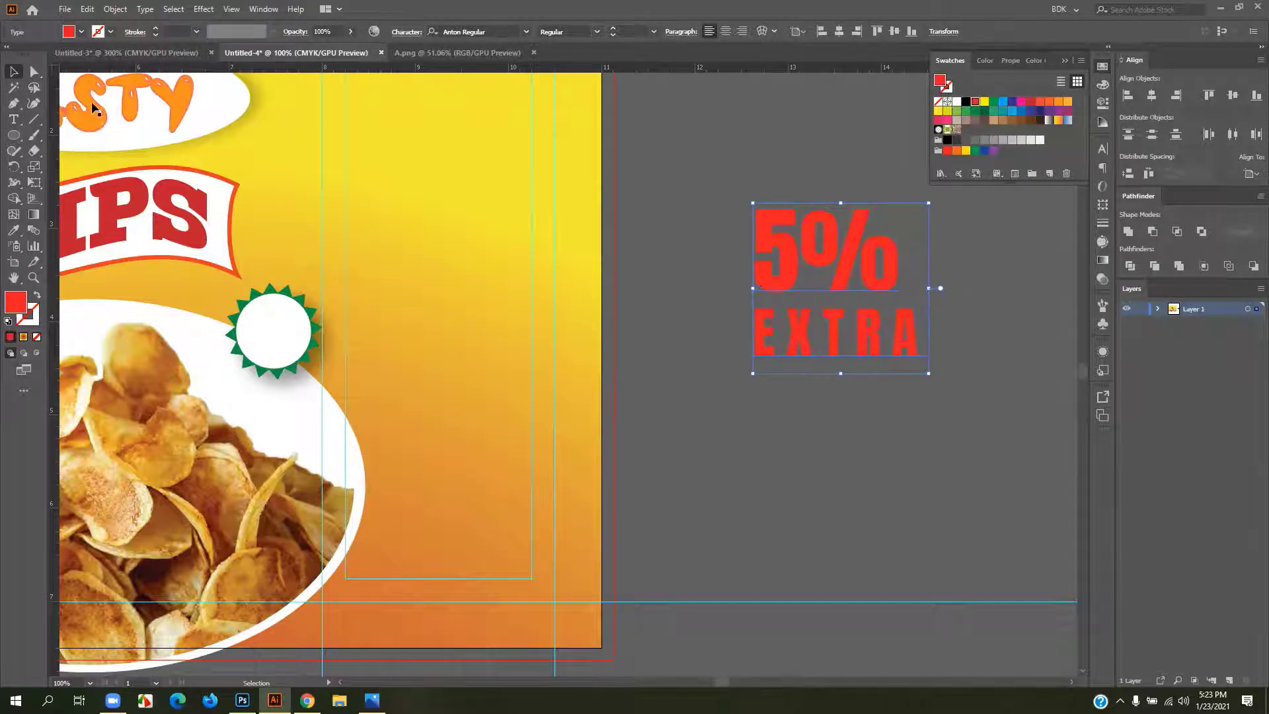
drag(929, 202, 281, 333)
scroll(282, 333, up, 1)
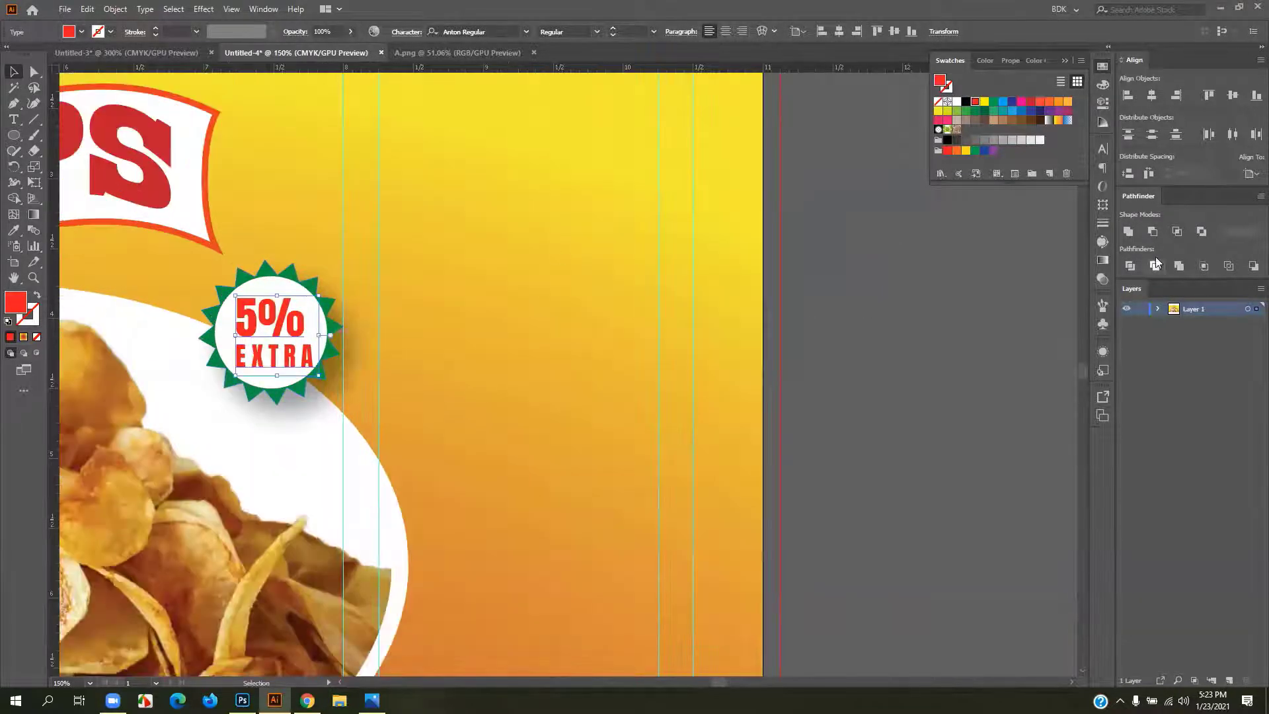
- Move the 5% EXTRA text off the artboard and center-align its two lines
click(1103, 167)
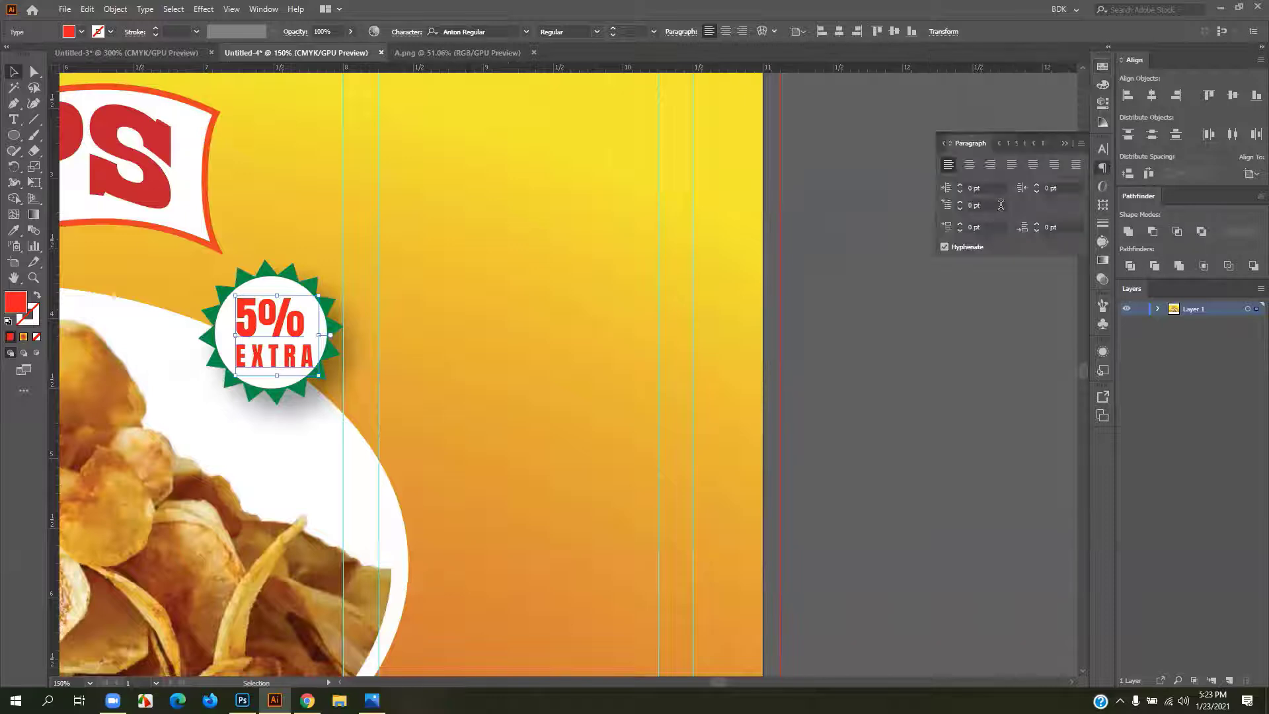
click(970, 165)
drag(244, 322, 906, 340)
double_click(863, 308)
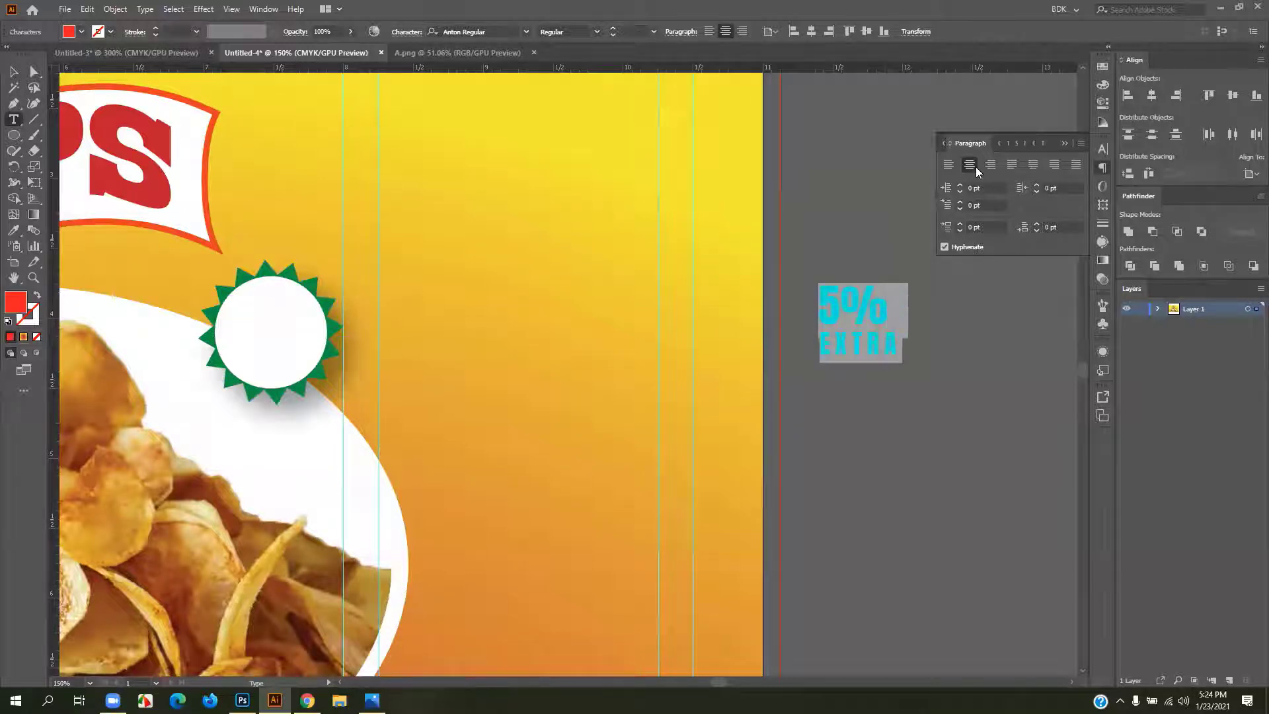
click(949, 164)
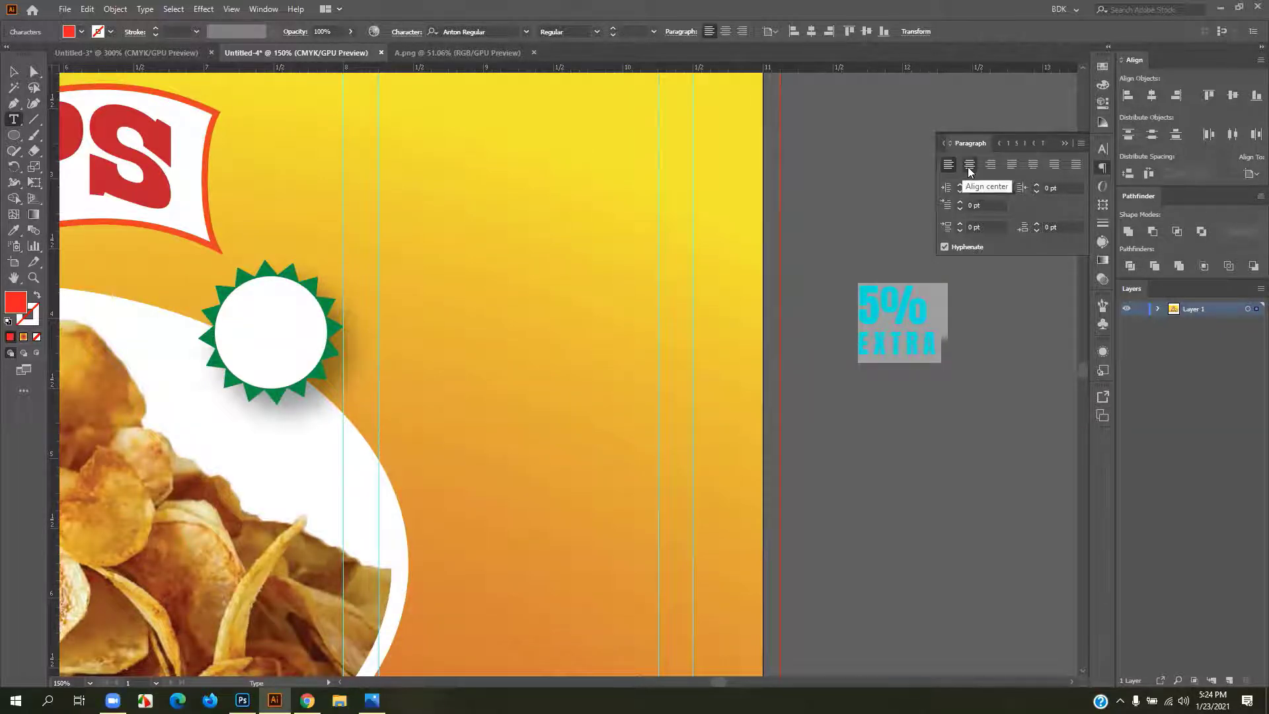
click(970, 169)
click(826, 310)
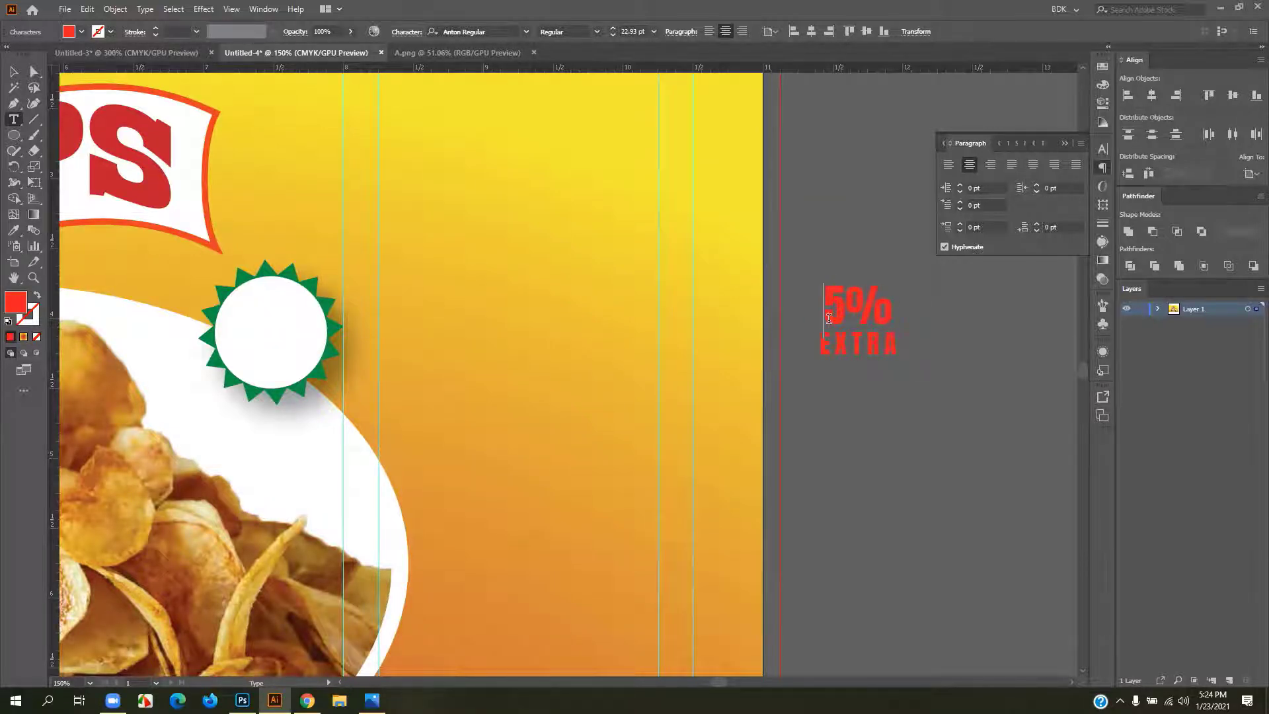
- Place the 5% EXTRA text back in the middle of the starburst badge's white circle and deselect it
click(13, 71)
drag(859, 344, 724, 344)
drag(412, 346, 287, 359)
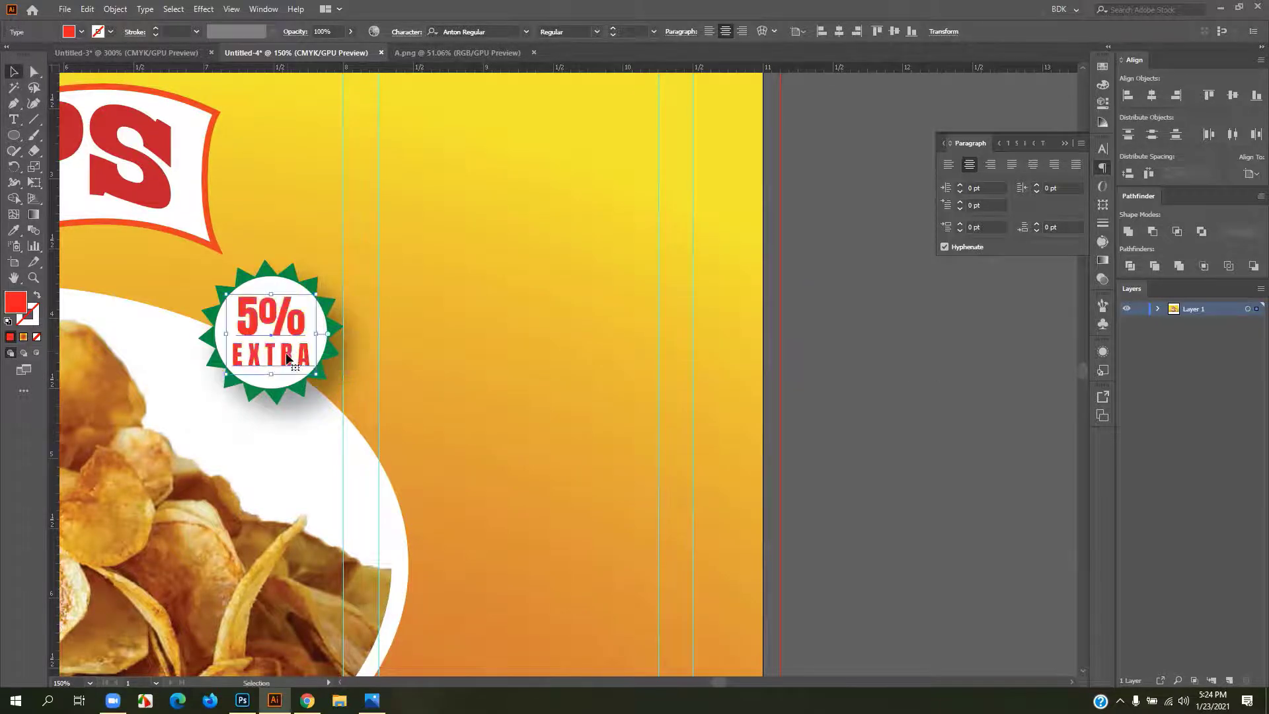
click(895, 378)
scroll(762, 411, down, 4)
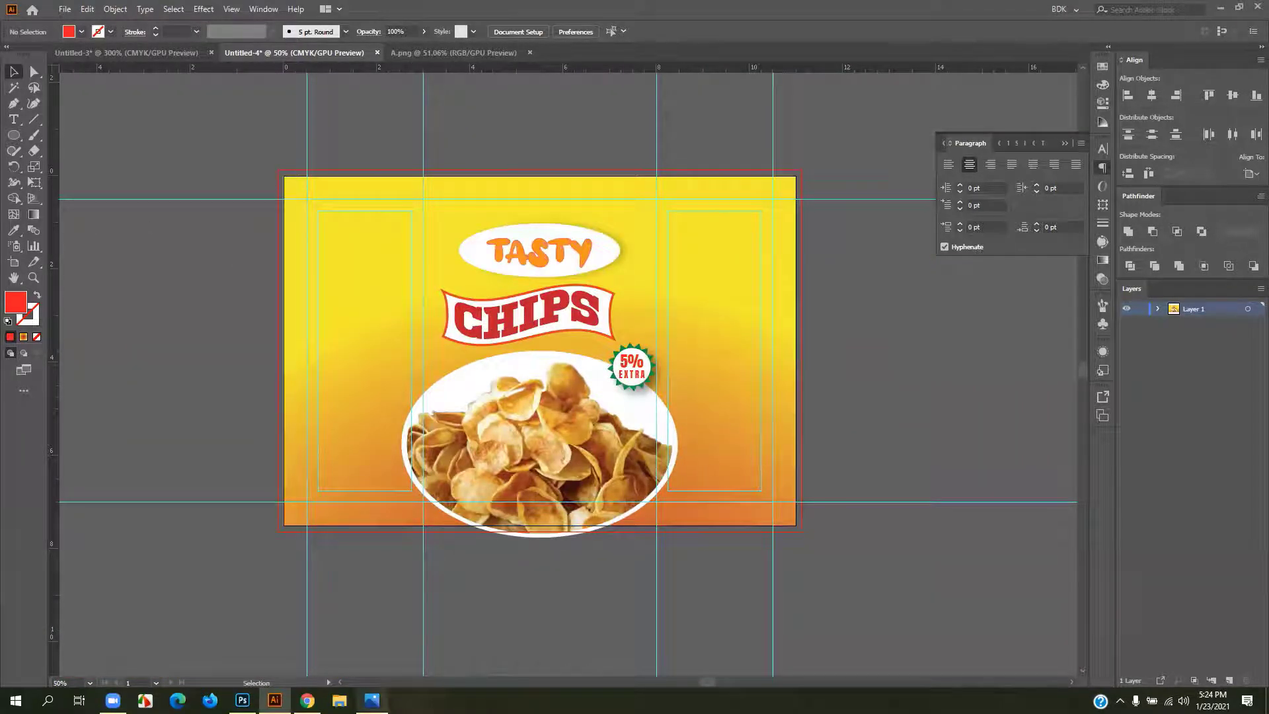
- Switch to Chrome and search Google Images for "nutration facts"
click(307, 699)
click(111, 93)
text(nur)
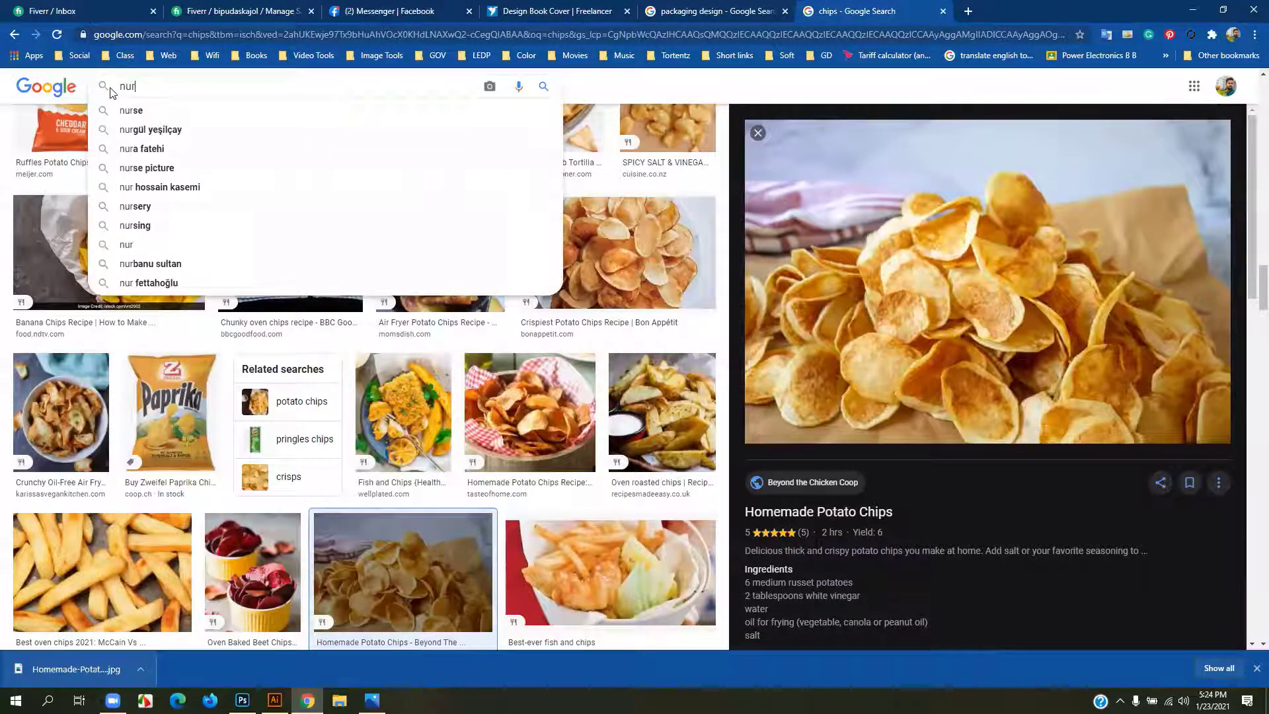
key(BackSpace)
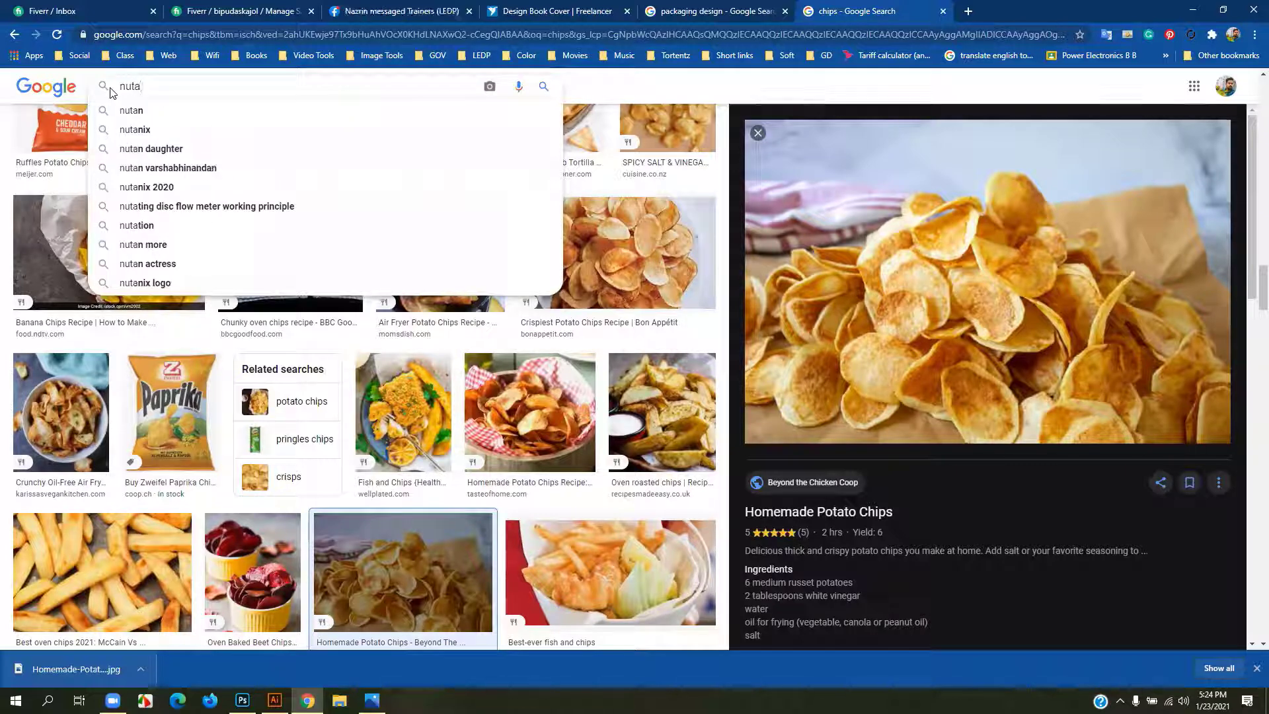
text(tration)
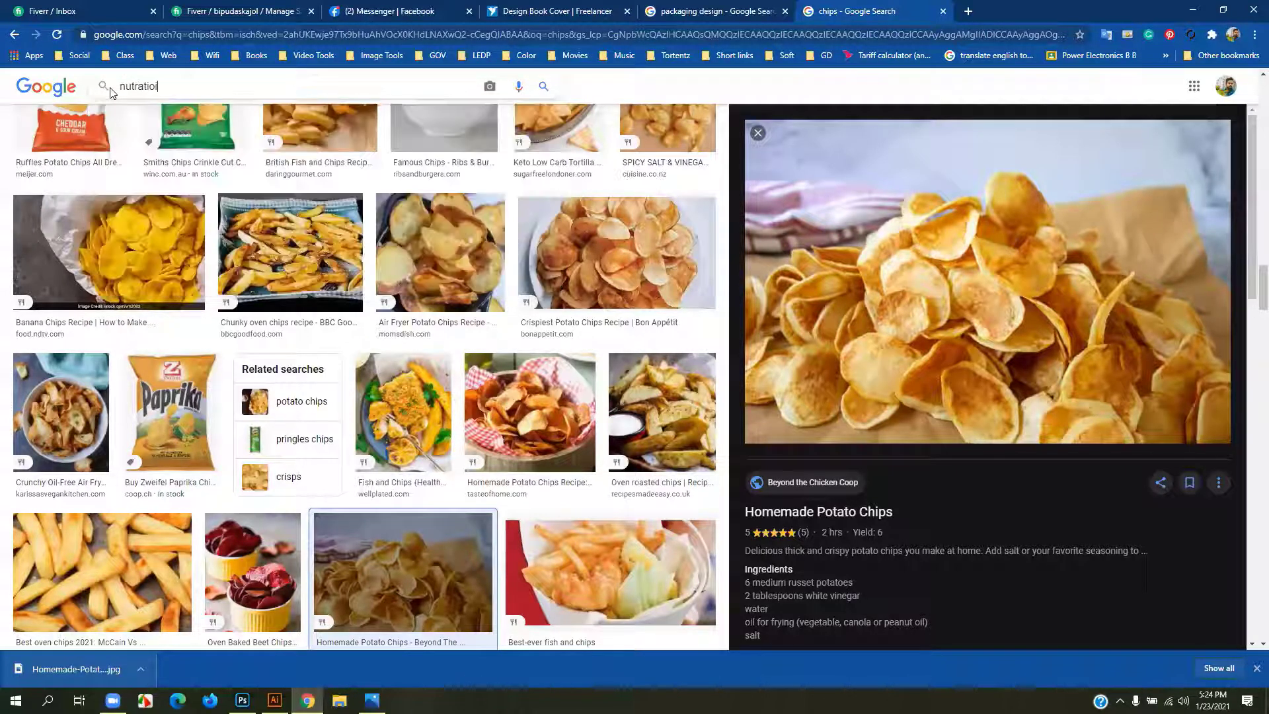
key(BackSpace)
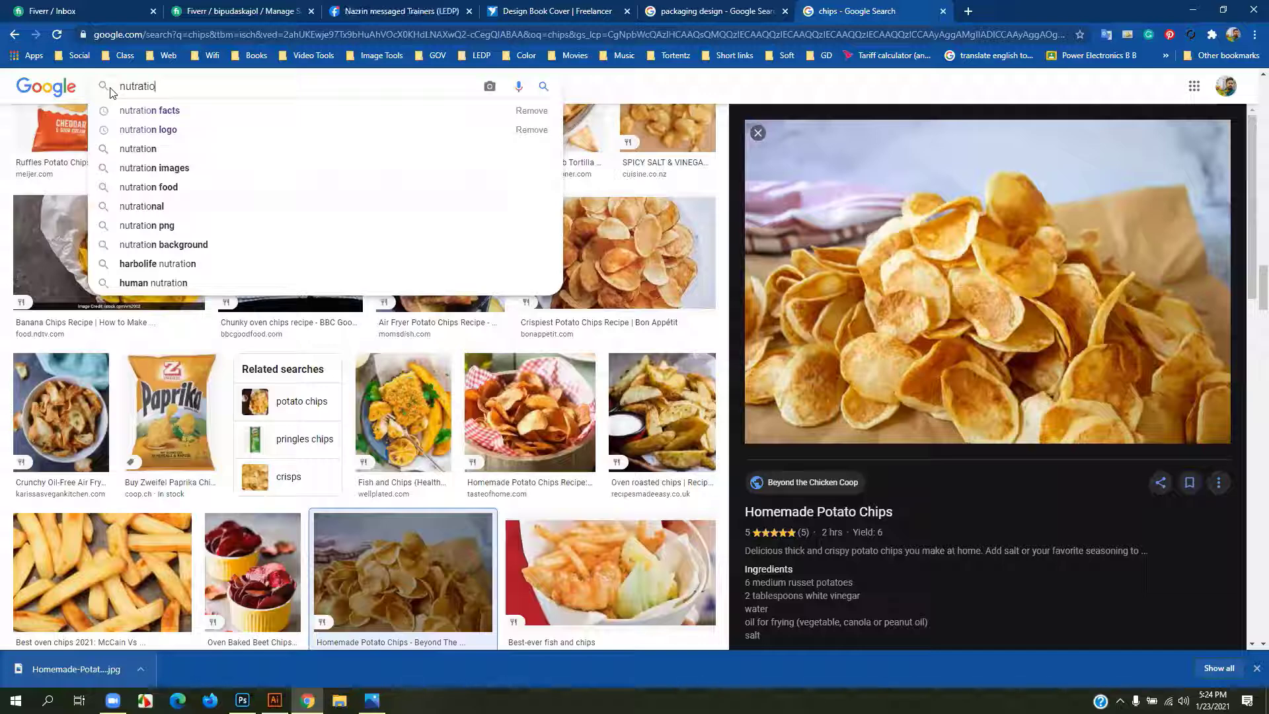
click(129, 110)
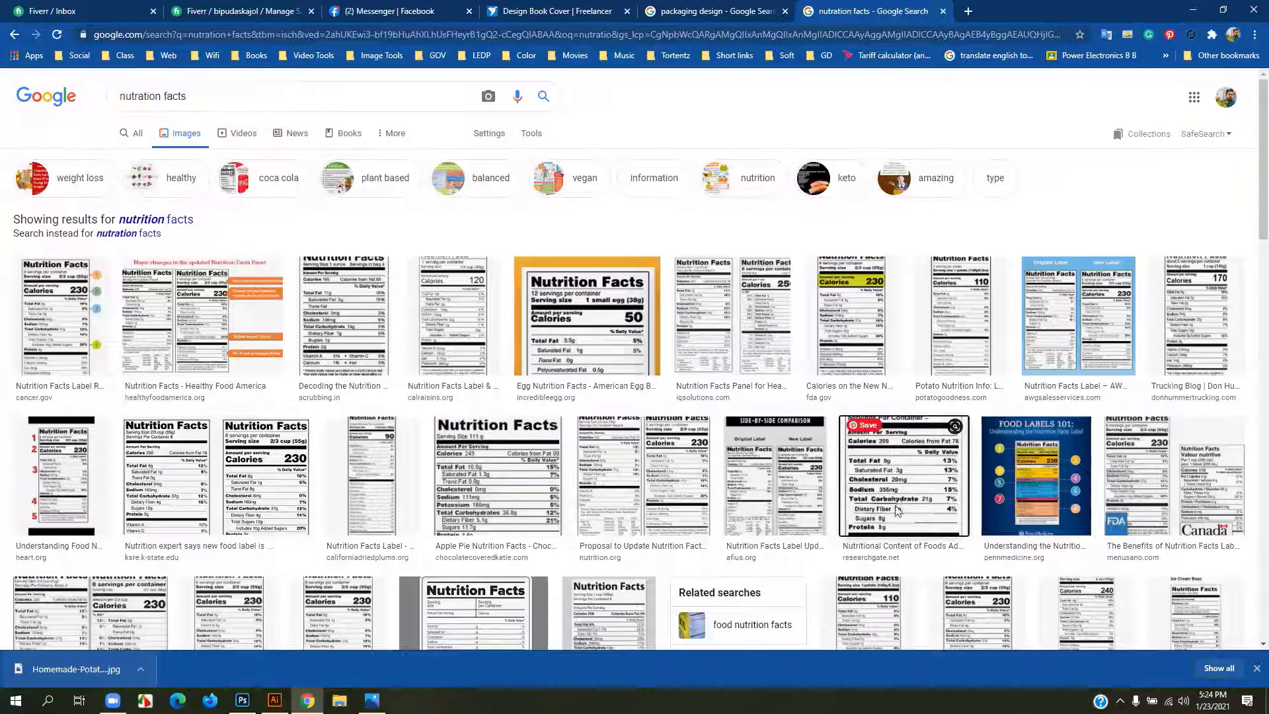
- Open the ResearchGate nutrition label image from the results and bring up the options for its preview
click(906, 476)
right_click(993, 218)
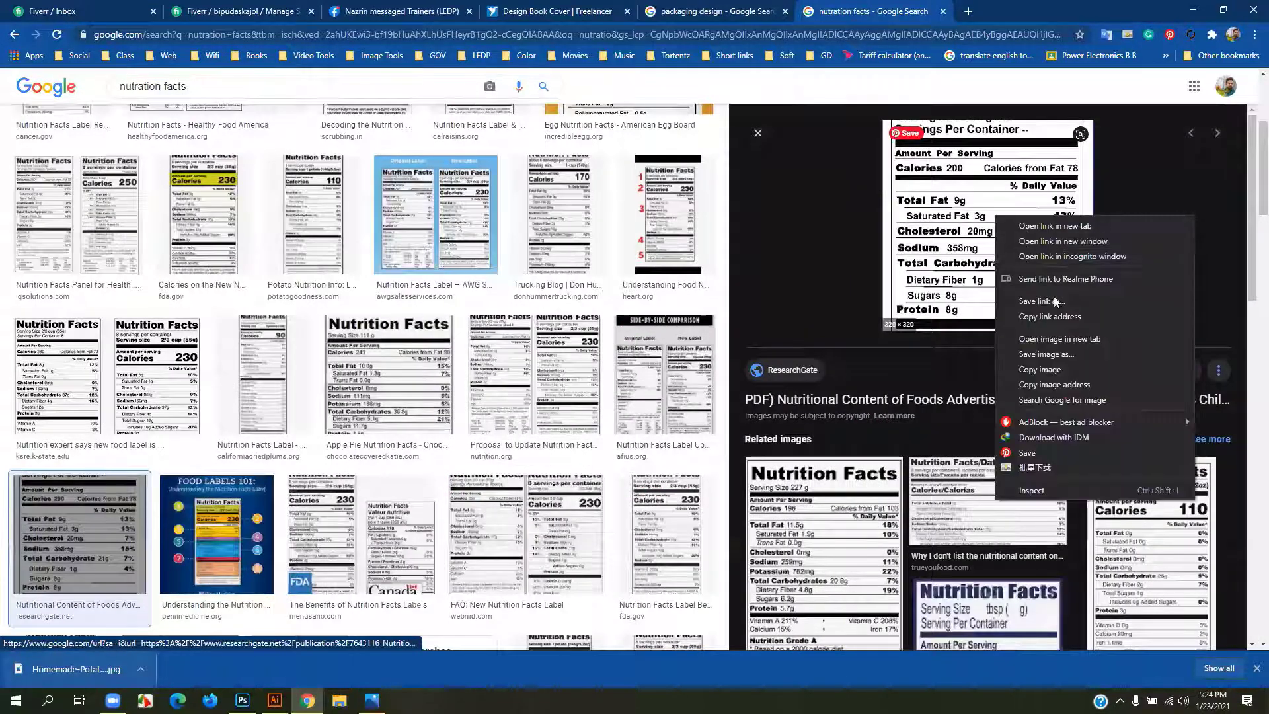
- Copy the nutrition facts image, paste it into the Illustrator packaging design and scale it to about 1.77 in wide in the right back panel
click(1040, 374)
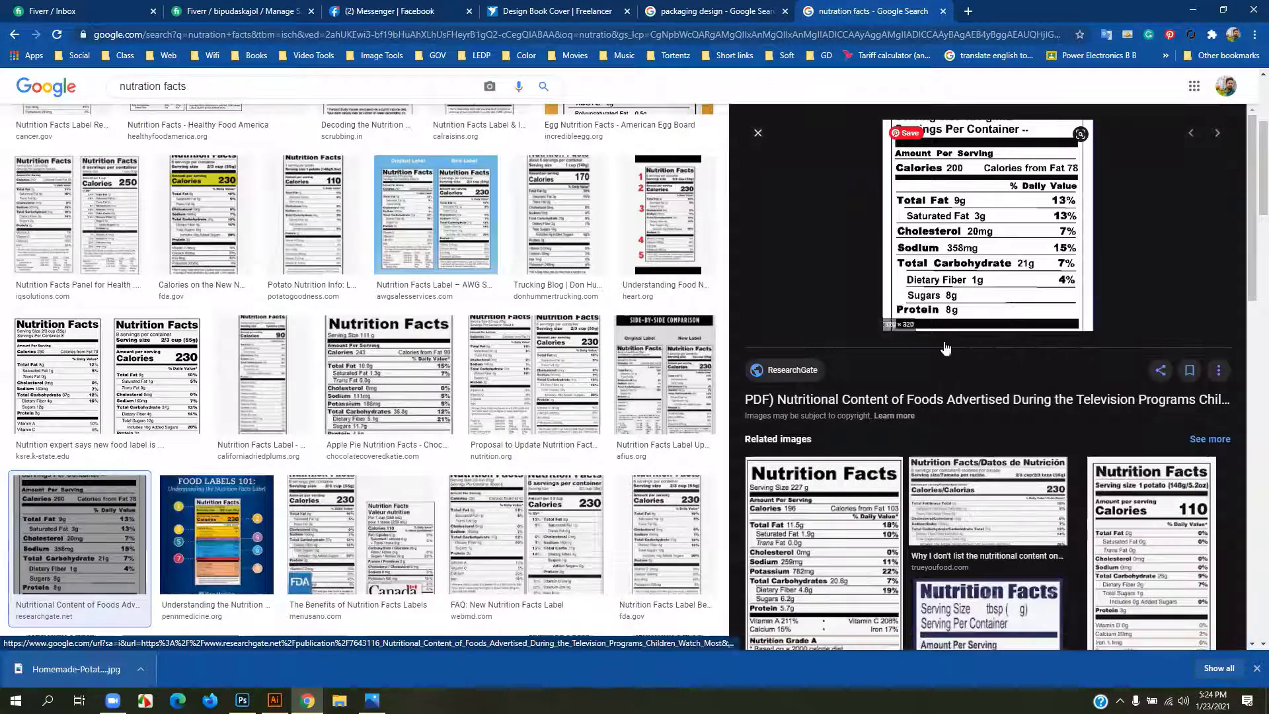
click(275, 700)
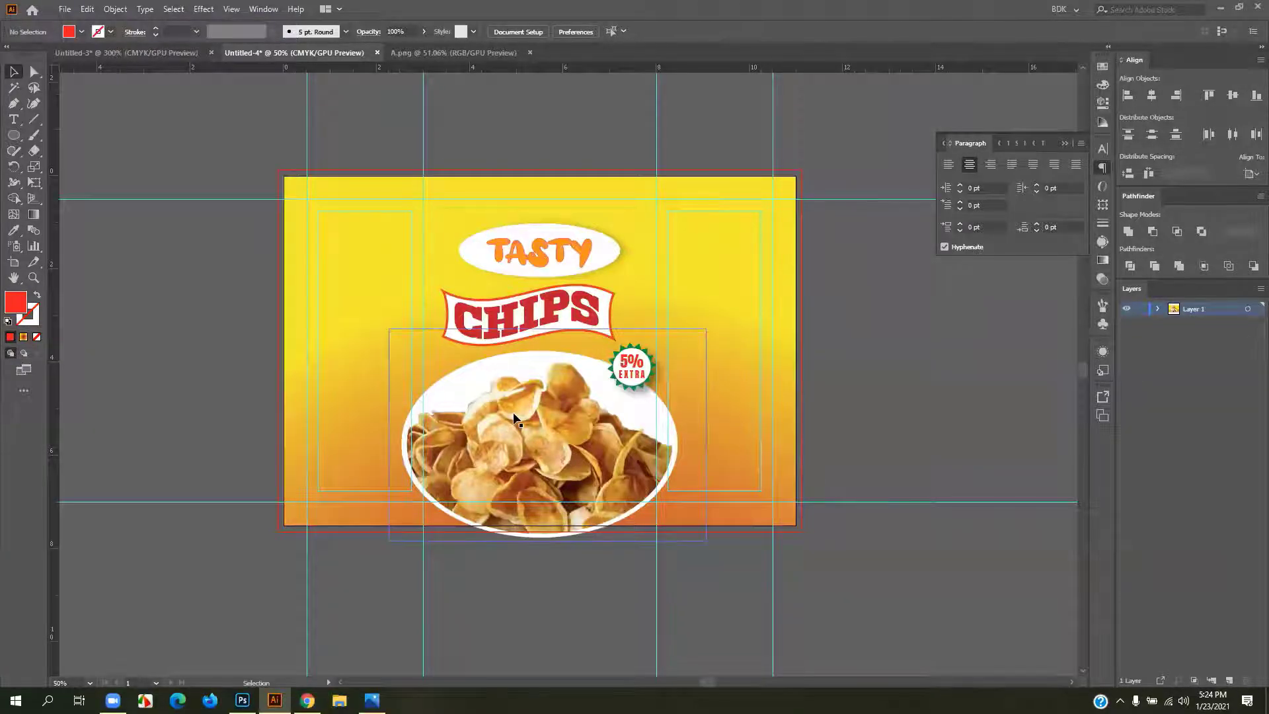
key(ctrl+v)
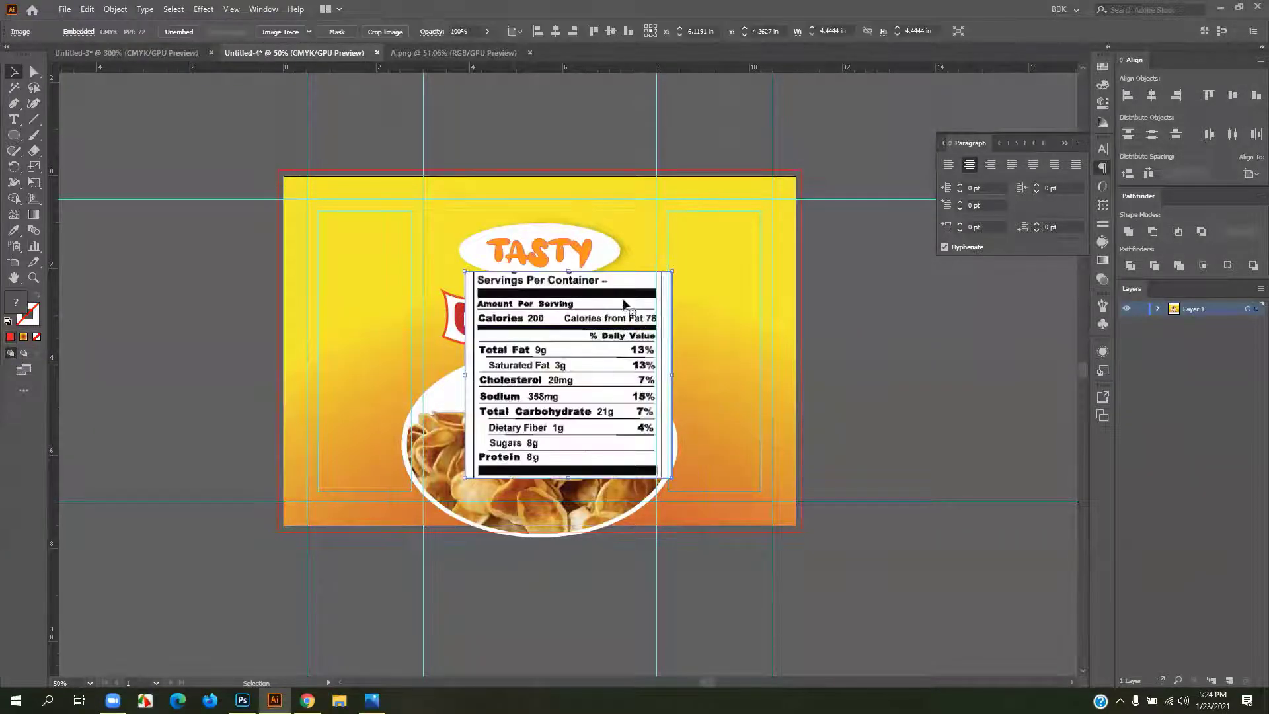
drag(665, 275, 725, 271)
- Add two point-text headings outside the artboard: "NUTRATION :" on the right side and placeholder "LOREM IPSUM" on the left side
key(t)
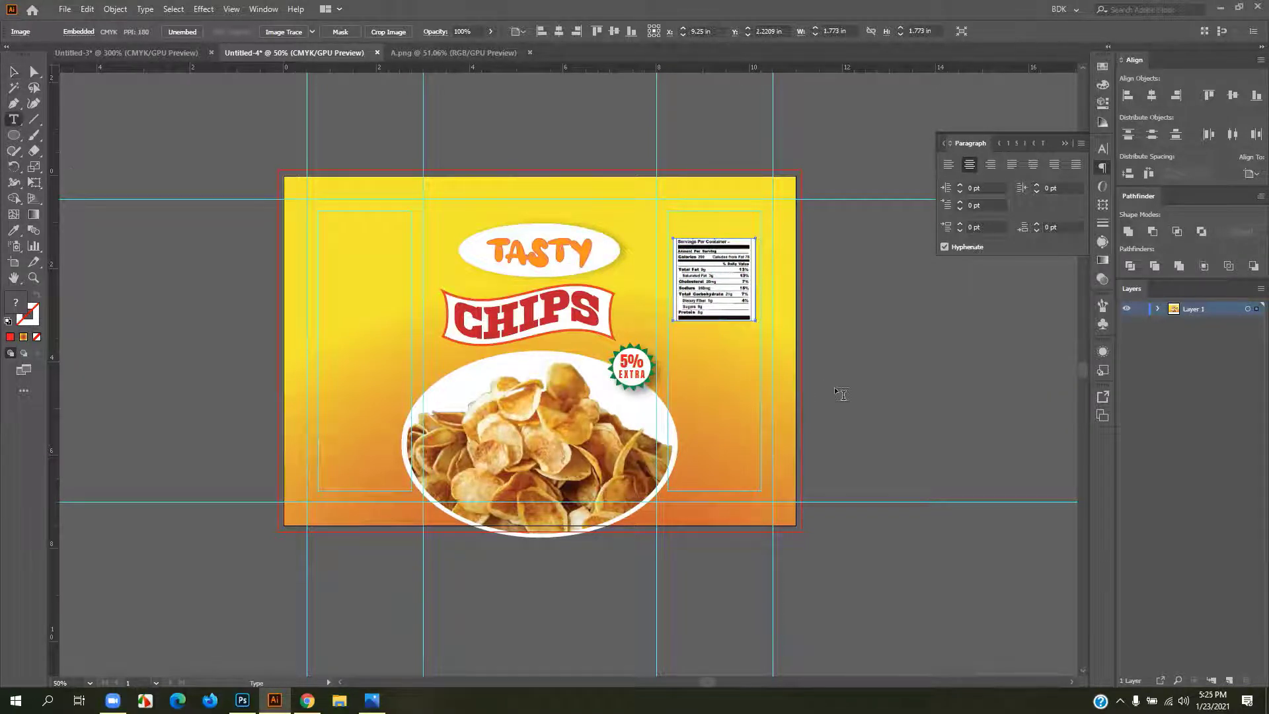
click(860, 374)
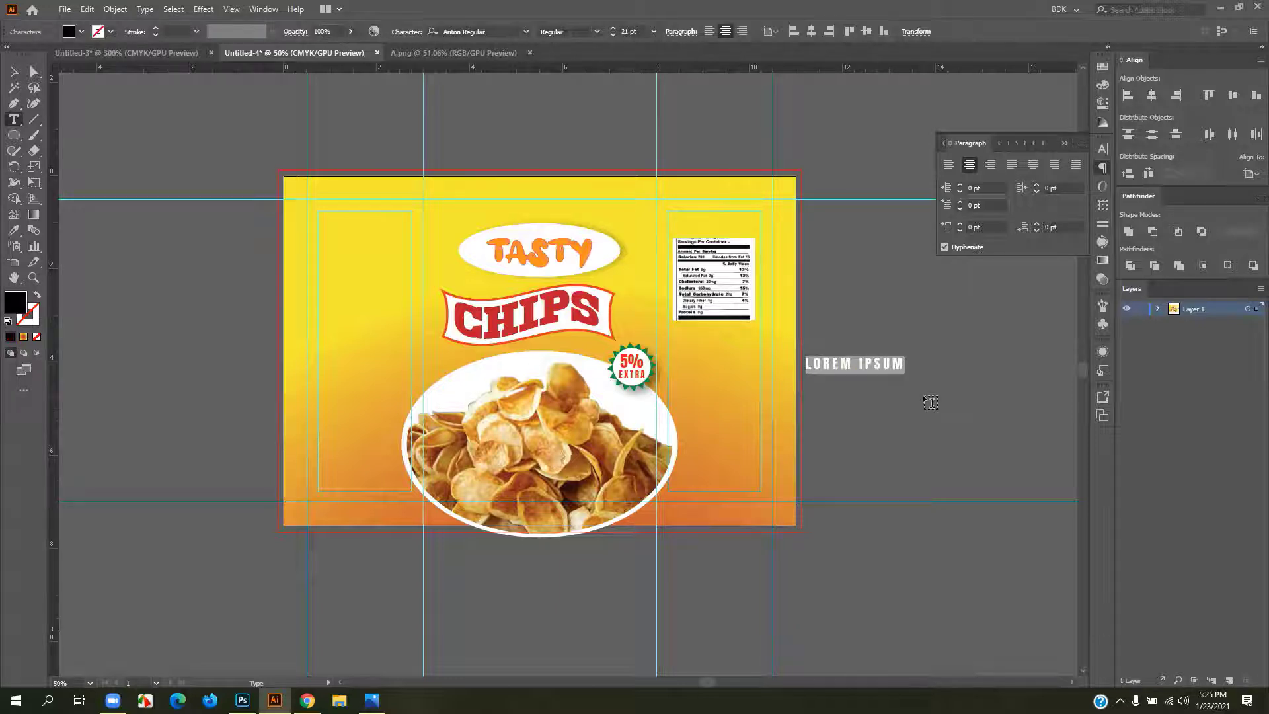
text(NUTRA)
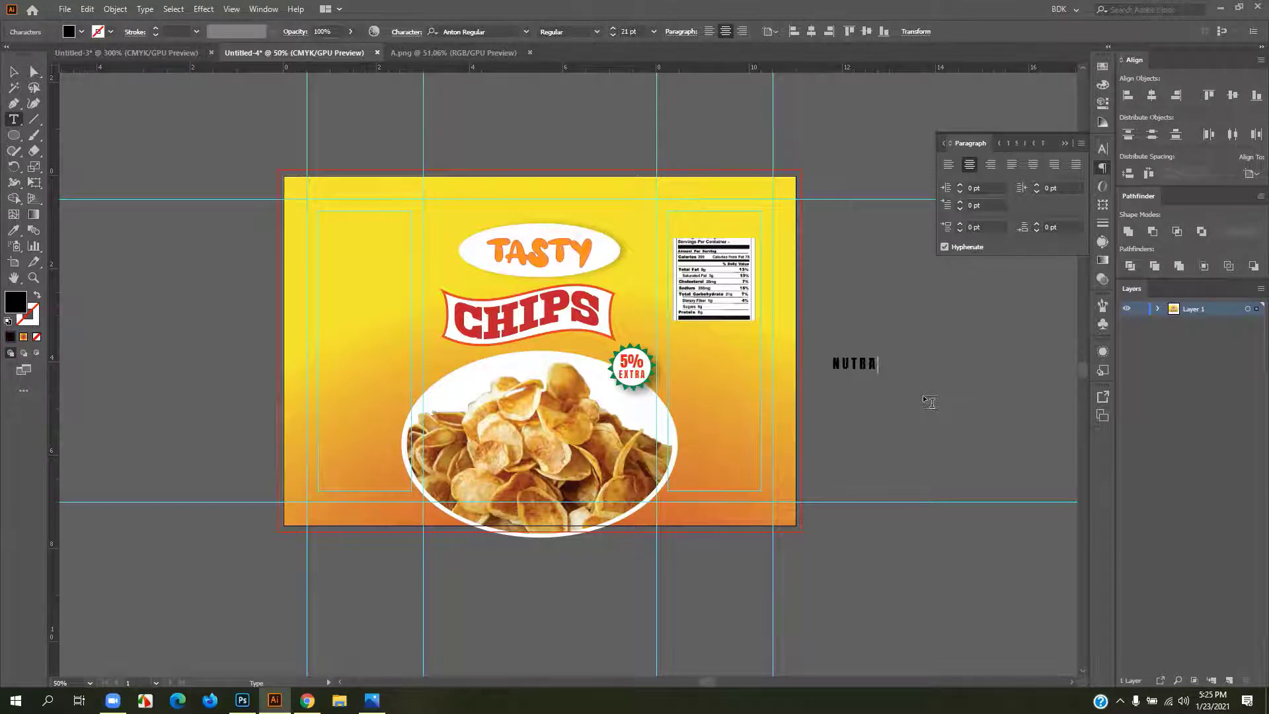
text(TION )
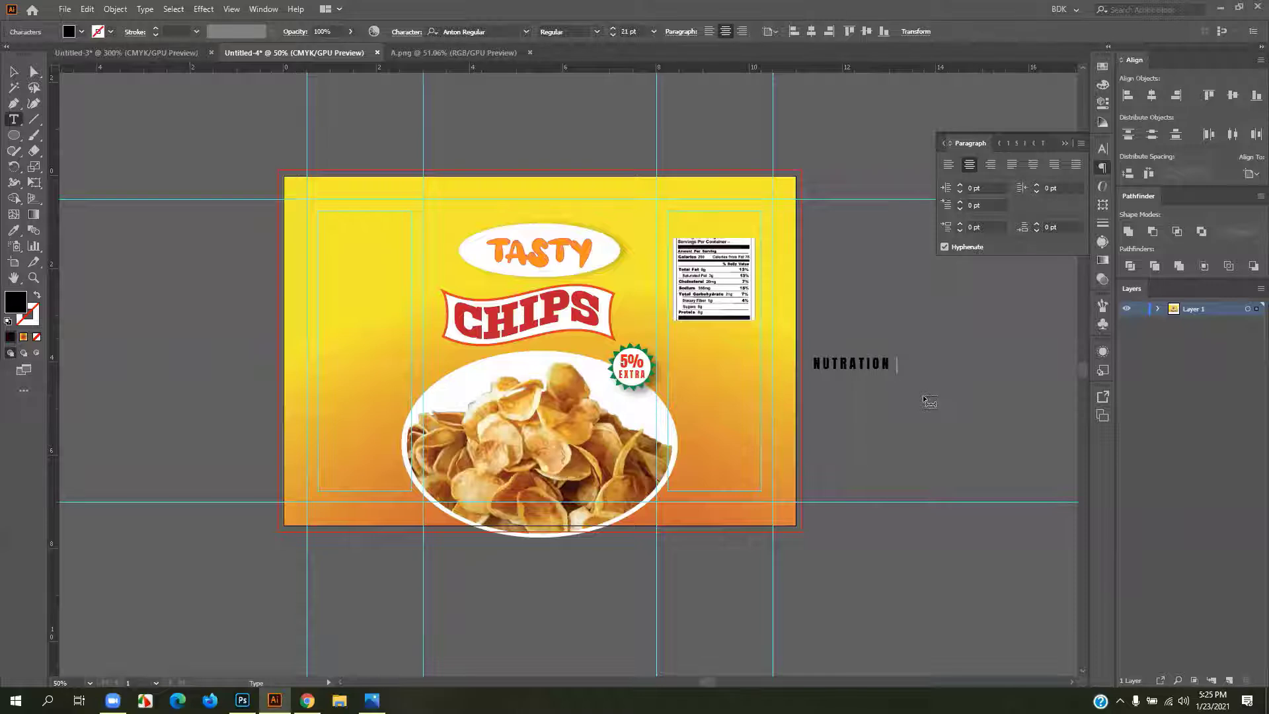
text(F)
key(BackSpace)
text(:)
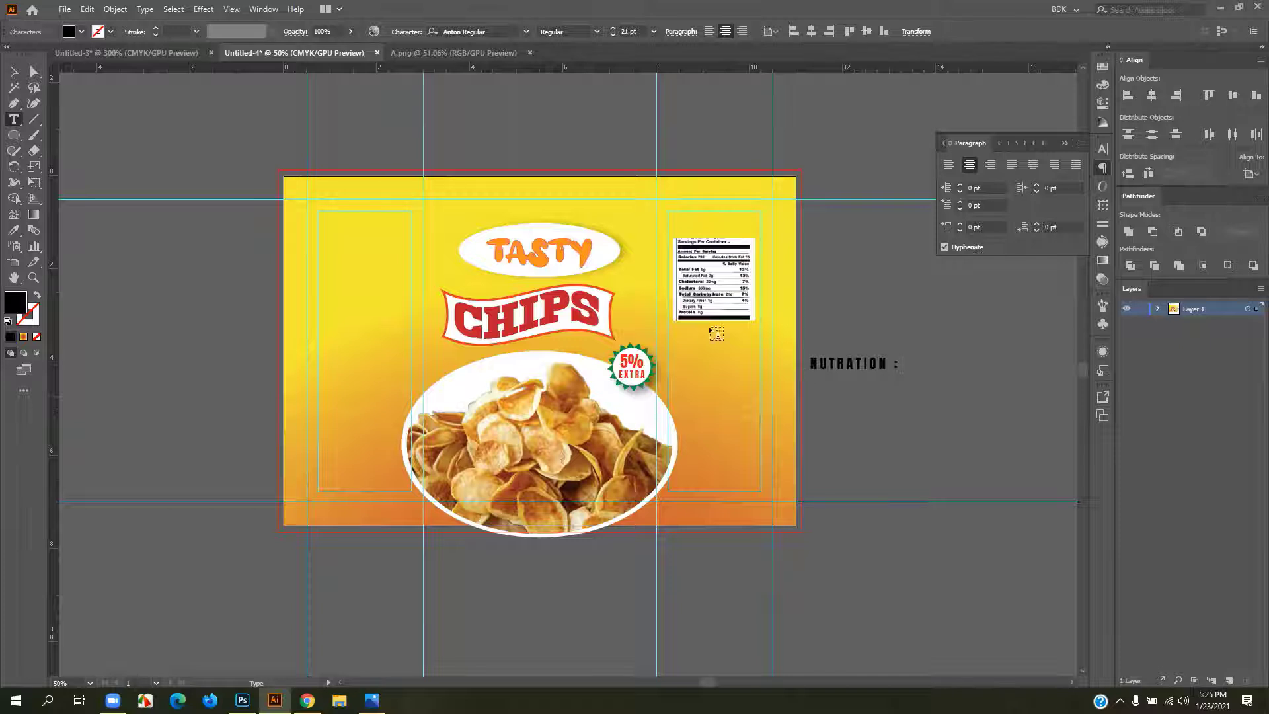
key(Escape)
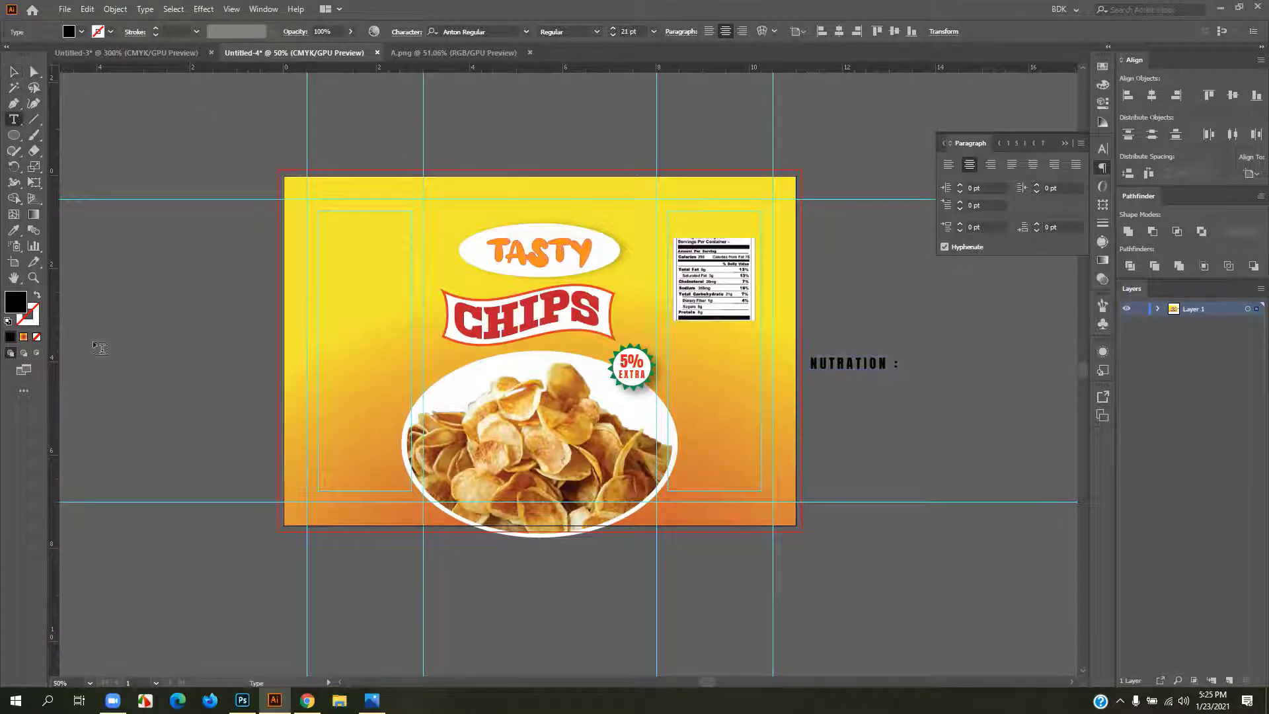
click(101, 348)
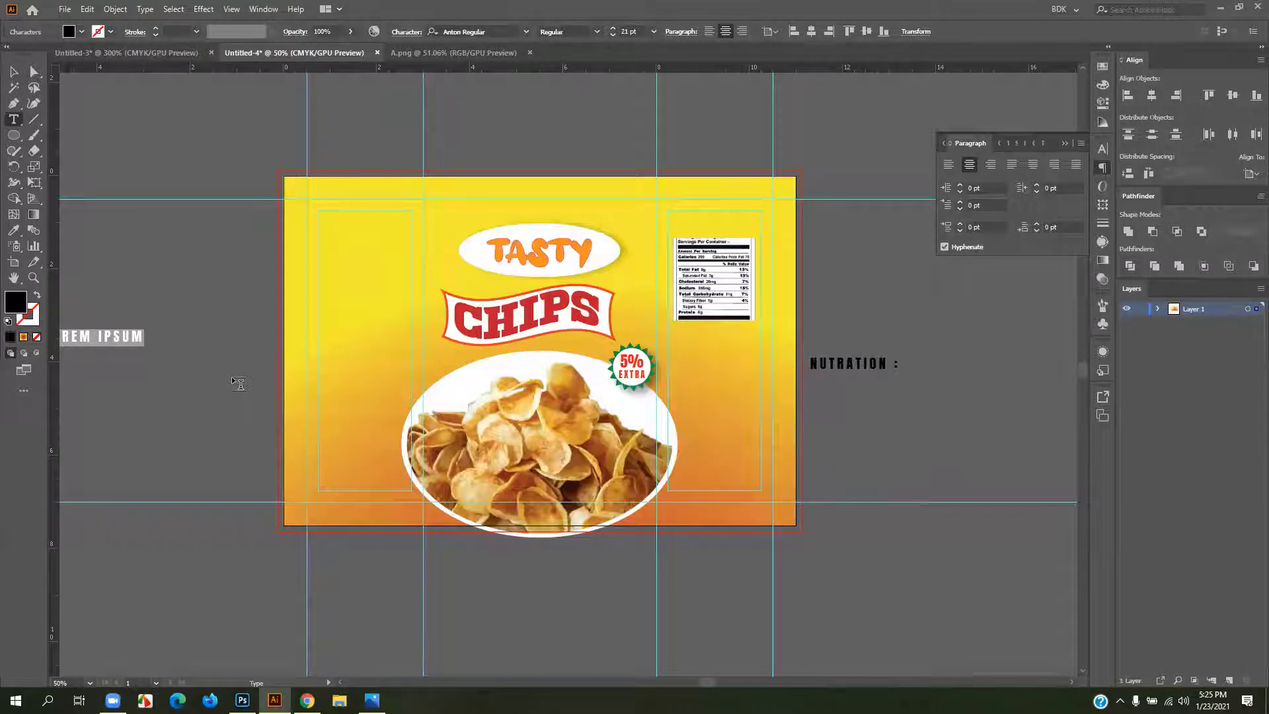
click(13, 72)
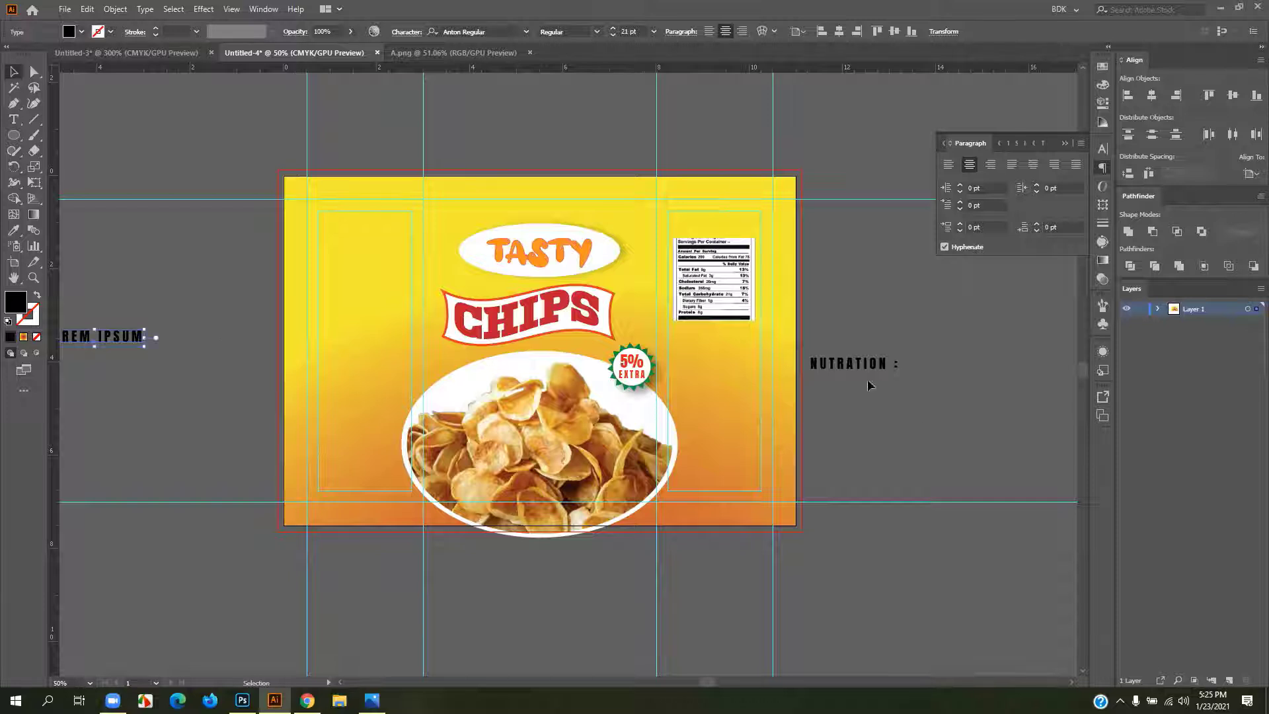
- Shrink both headings to about 14 to 15 pt, placing "NUTRATION :" above the nutrition table and "LOREM IPSUM" in the left back panel
drag(869, 370, 709, 218)
scroll(716, 250, up, 2)
scroll(705, 254, down, 2)
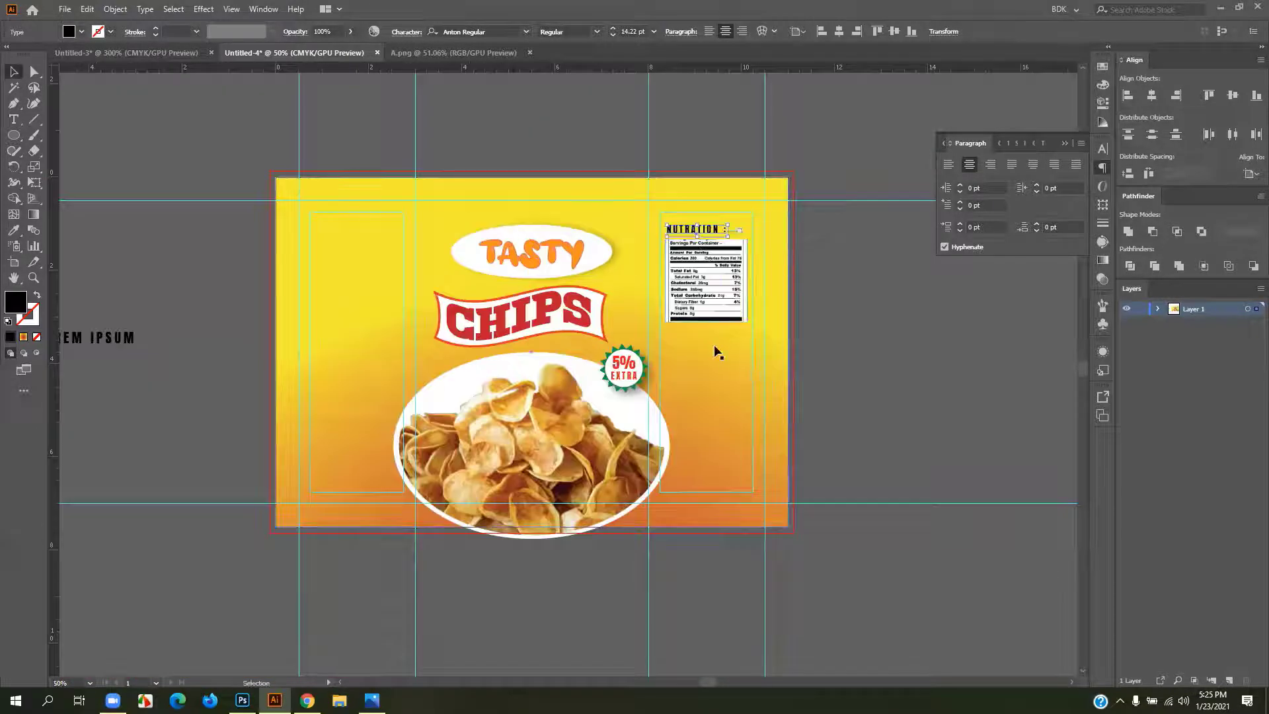
drag(129, 338, 364, 334)
click(227, 400)
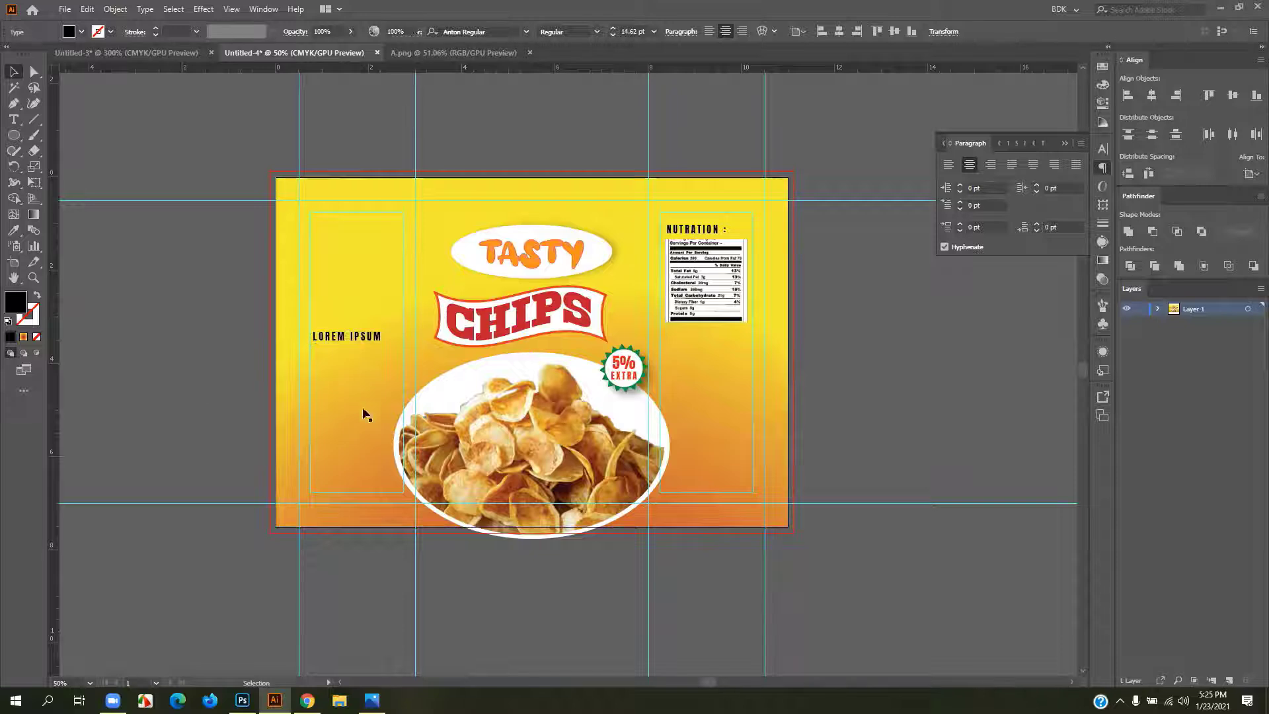
- Set the type defaults for new text to Lato Regular at 7 pt
click(13, 120)
click(750, 31)
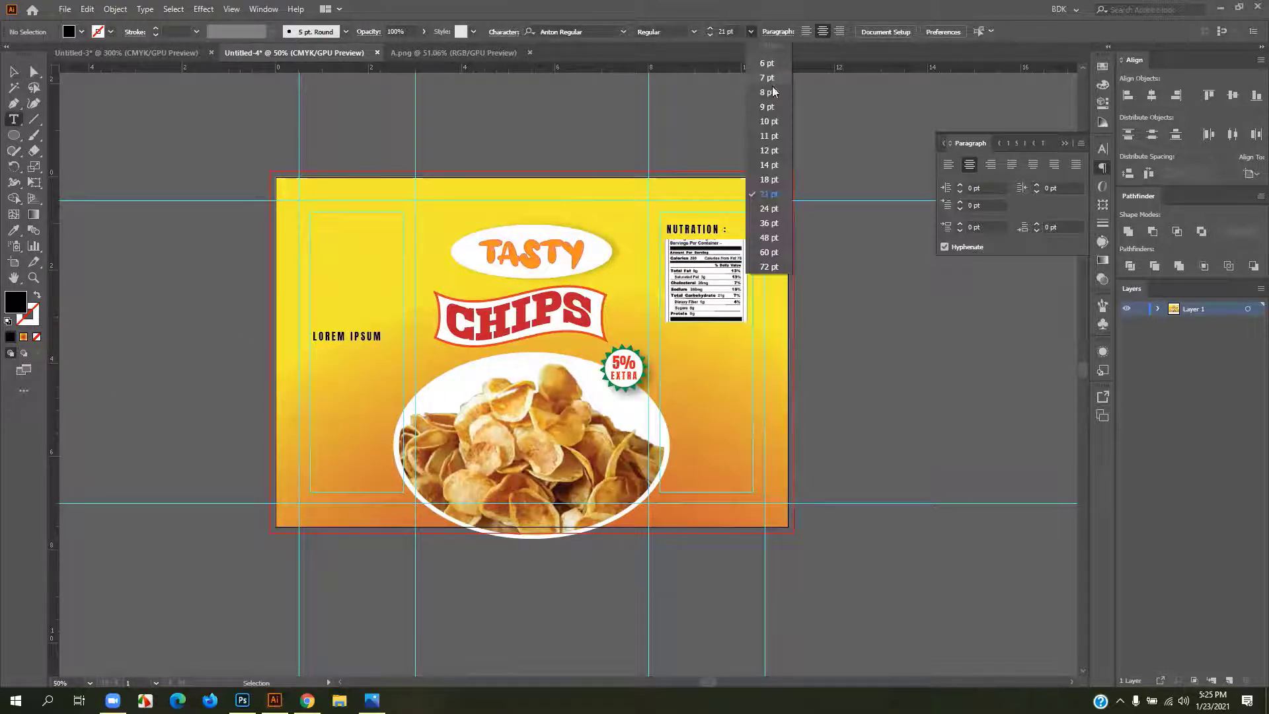
click(769, 78)
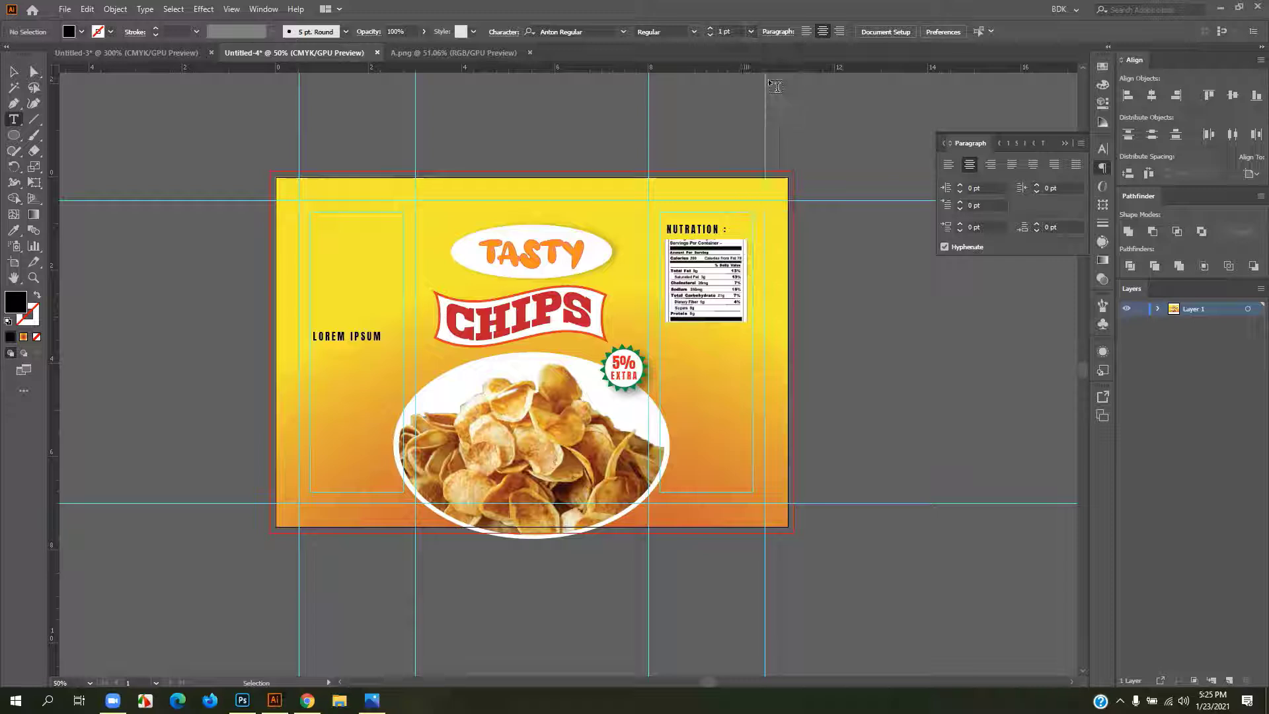
click(622, 32)
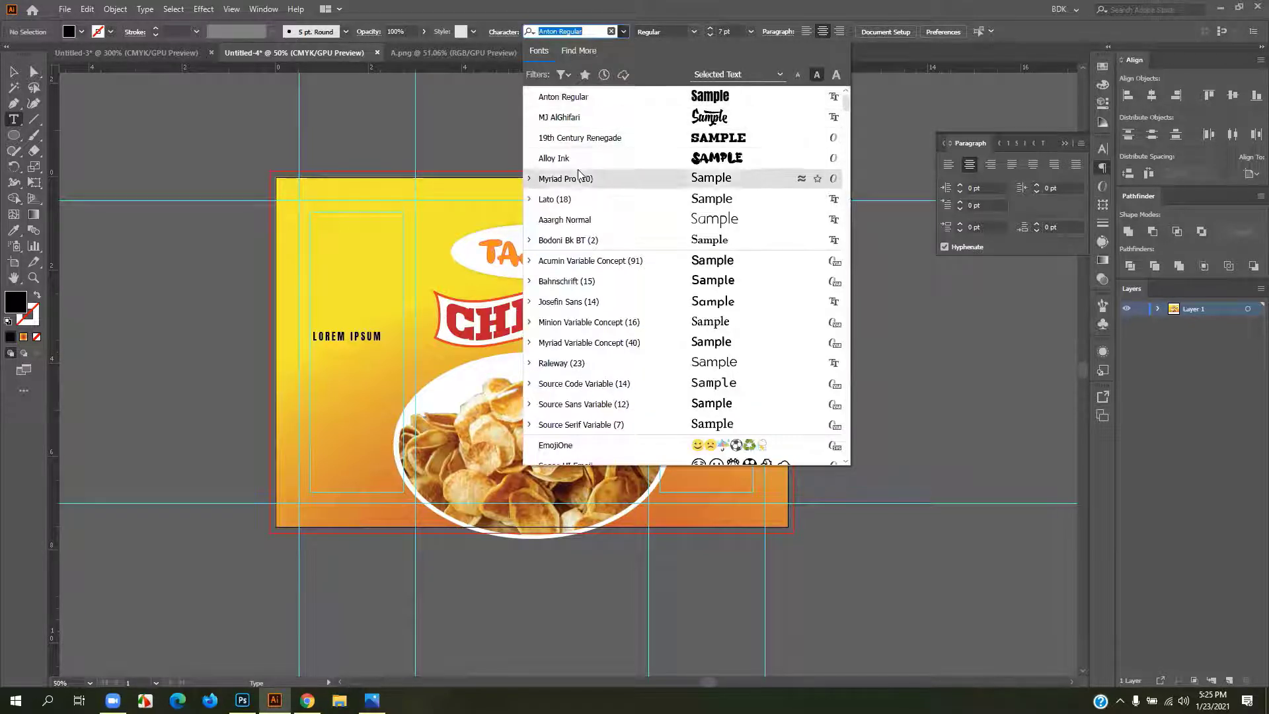
click(583, 202)
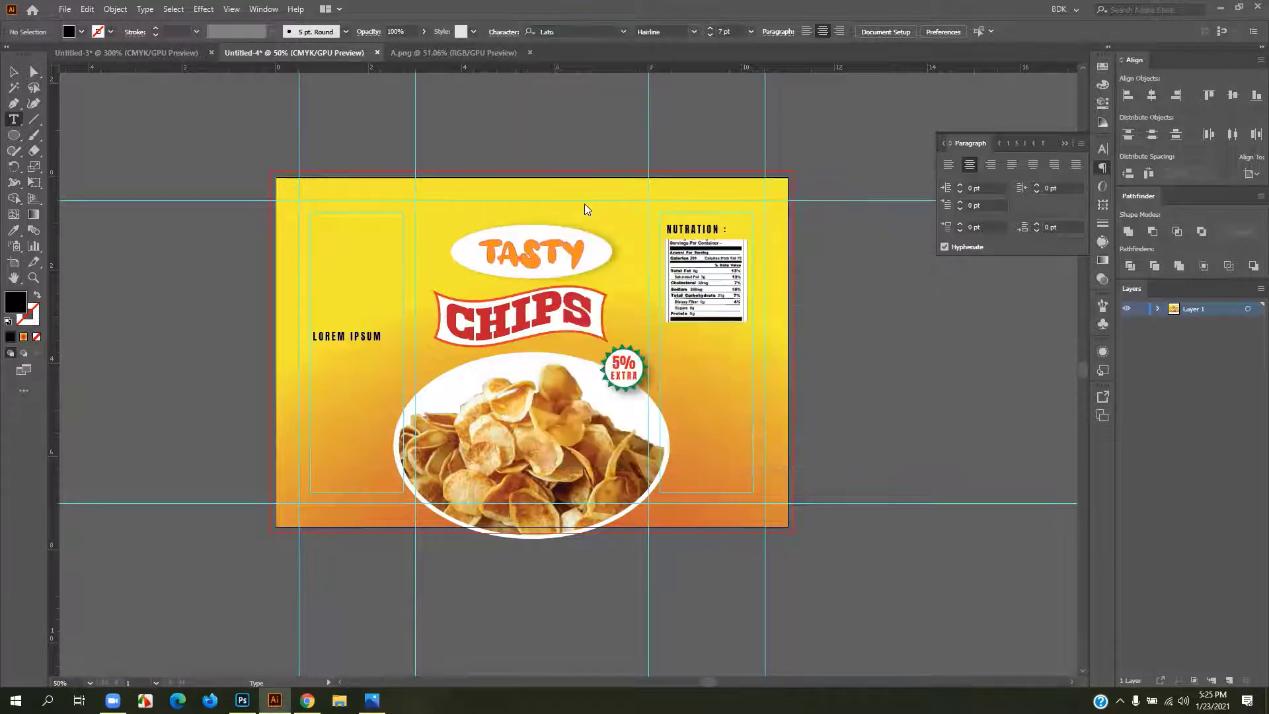
click(692, 32)
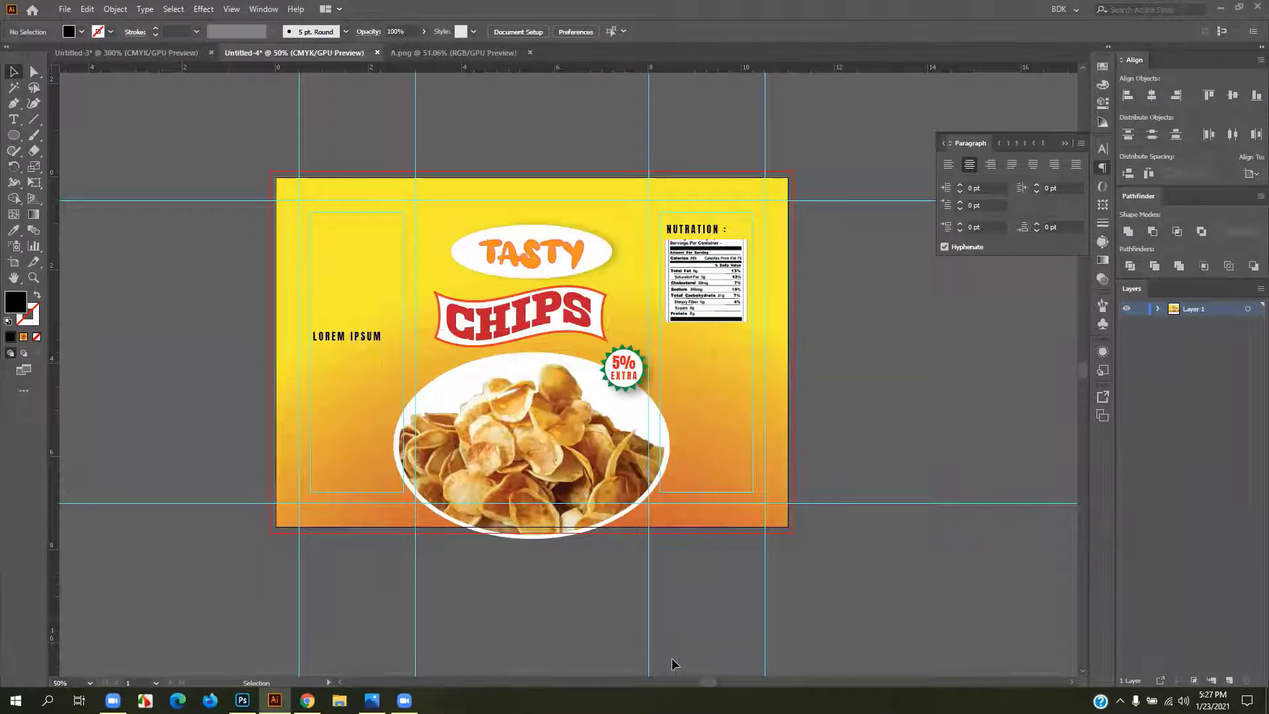
- Create a left-aligned placeholder paragraph below the "LOREM IPSUM" heading, spanning the width of the left panel's safe area
click(13, 119)
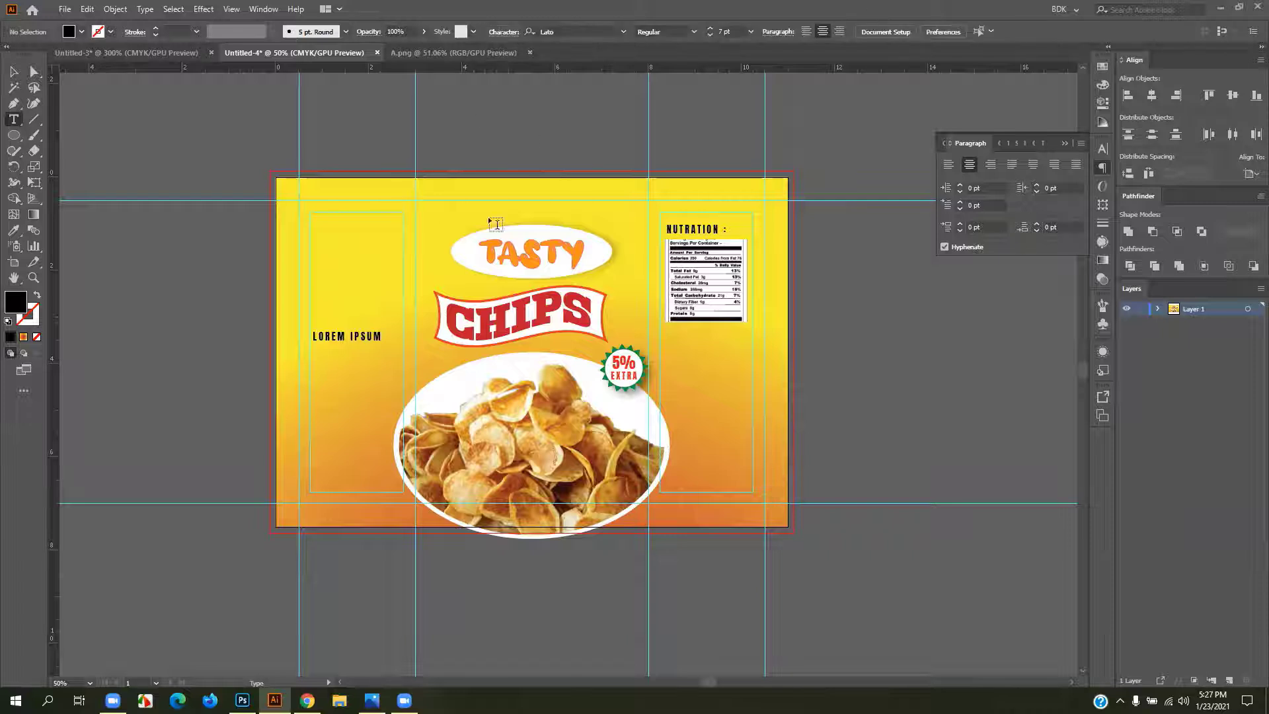
drag(312, 351, 410, 418)
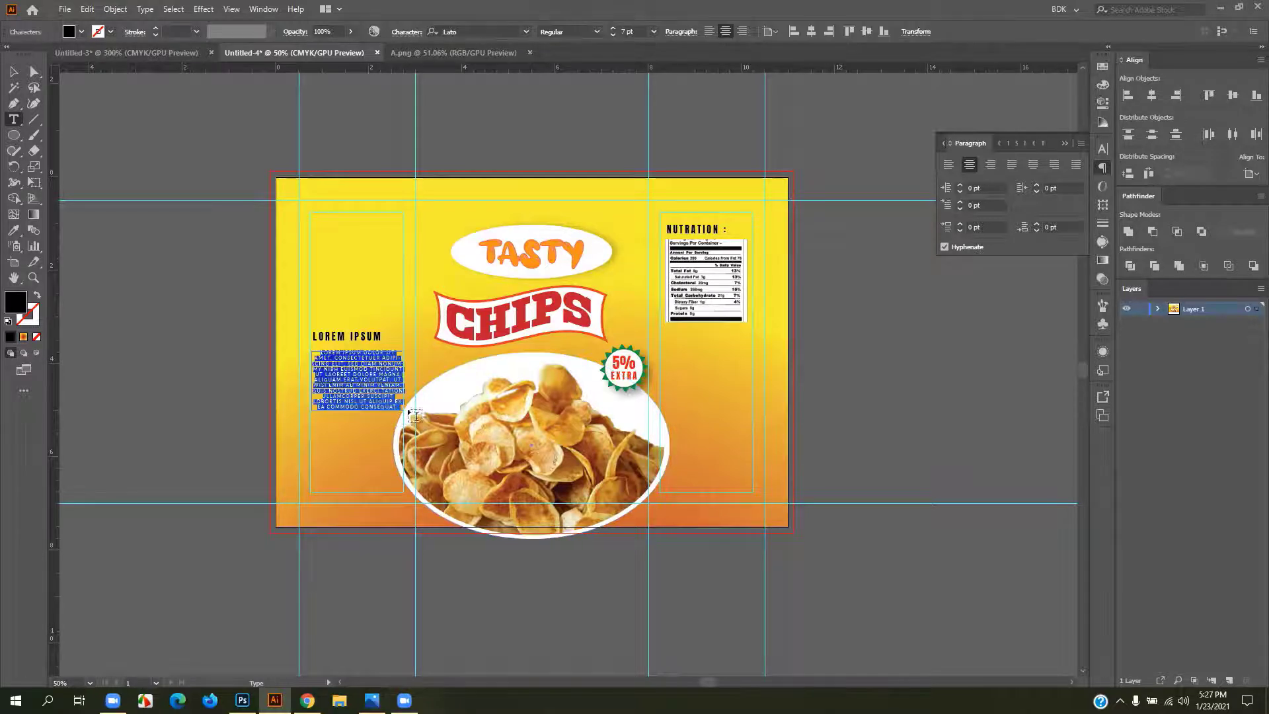
click(949, 165)
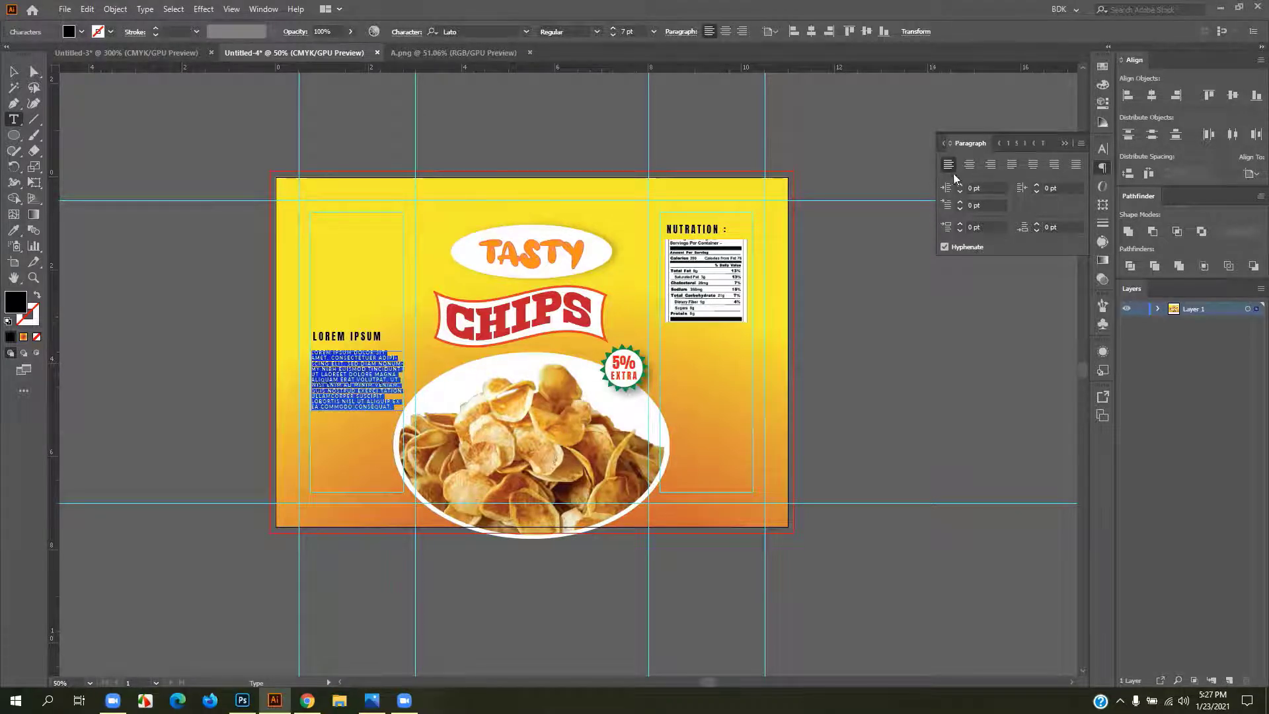
- Turn off All Caps for the placeholder paragraph and set its leading to 10.5 pt
click(1102, 152)
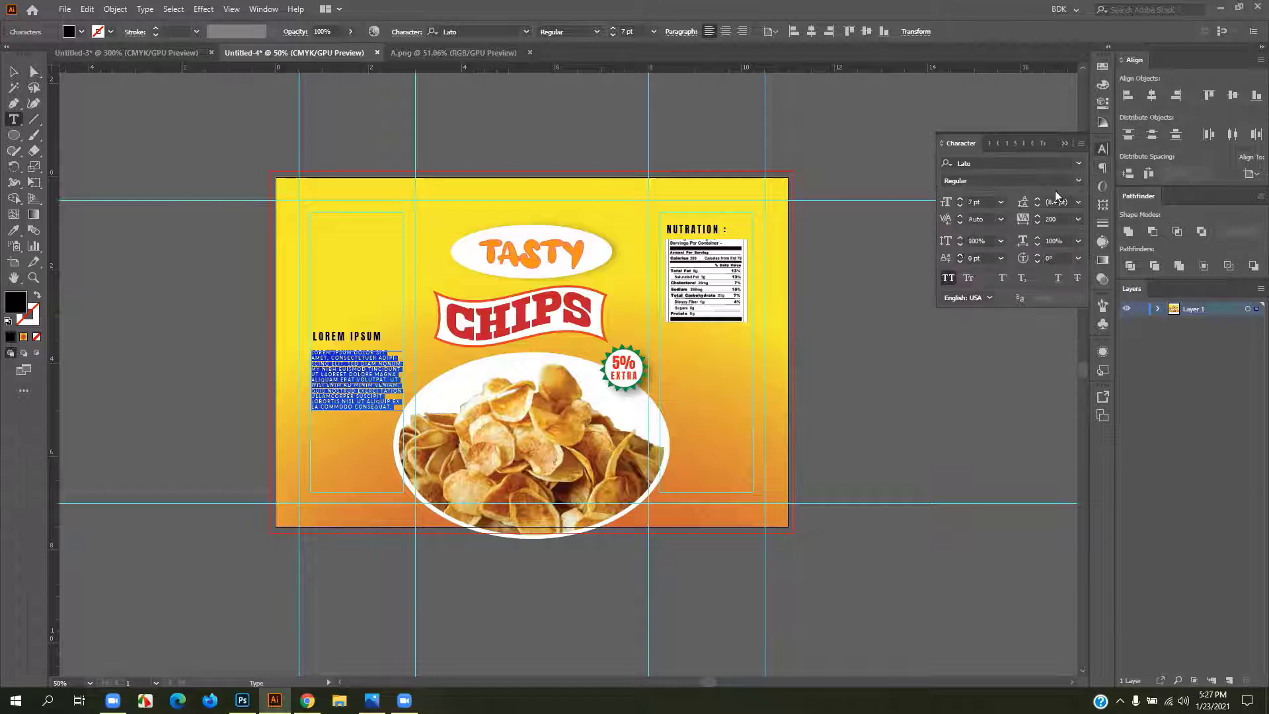
click(948, 281)
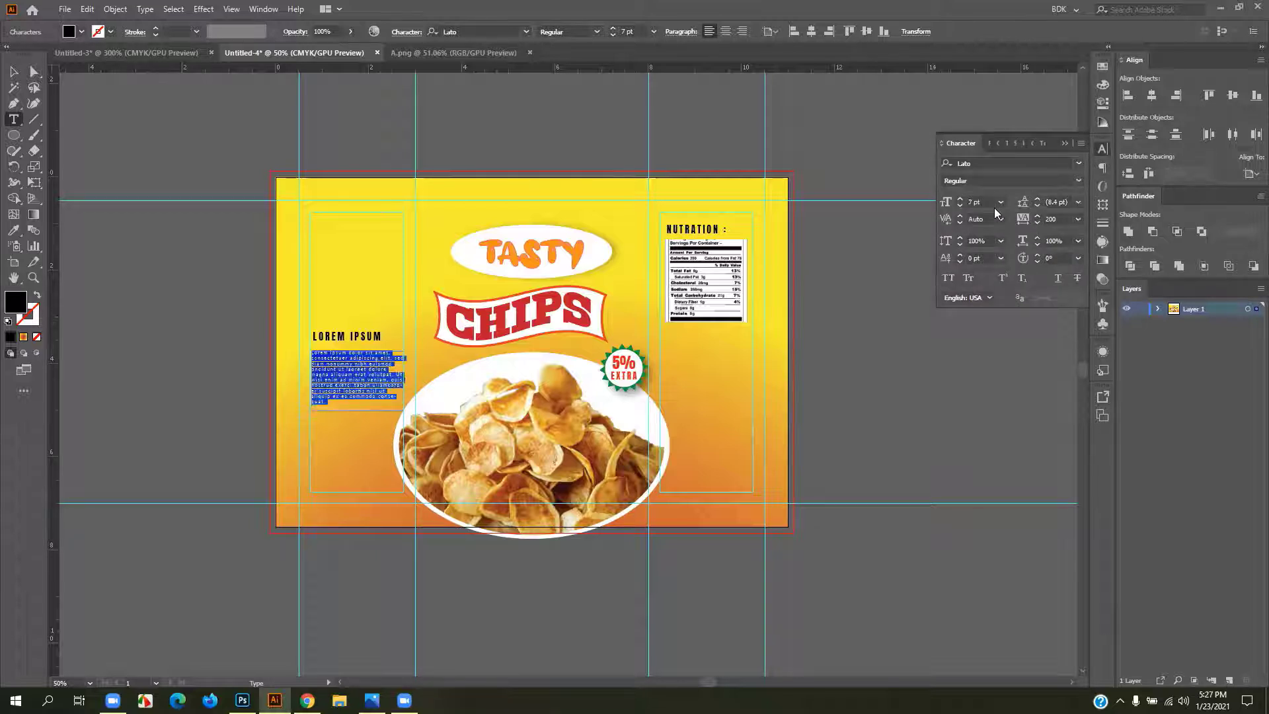
click(1064, 201)
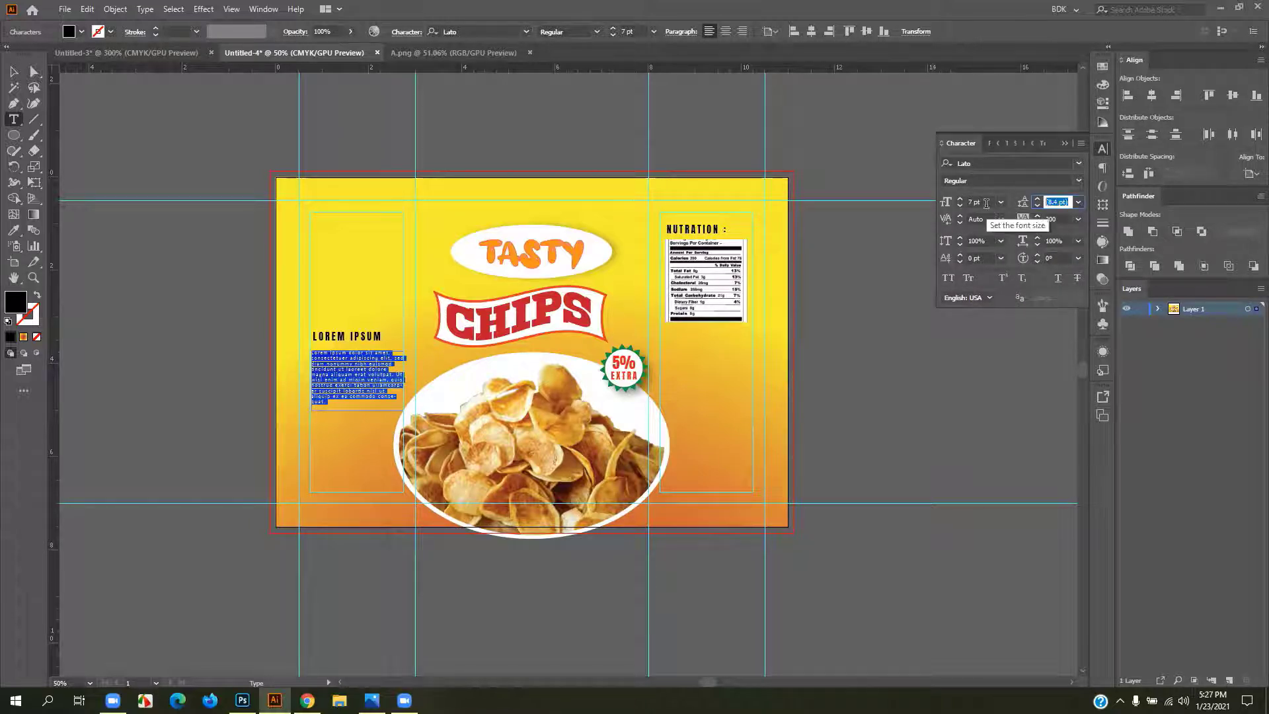
text(7.1.)
key(BackSpace)
key(BackSpace)
key(BackSpace)
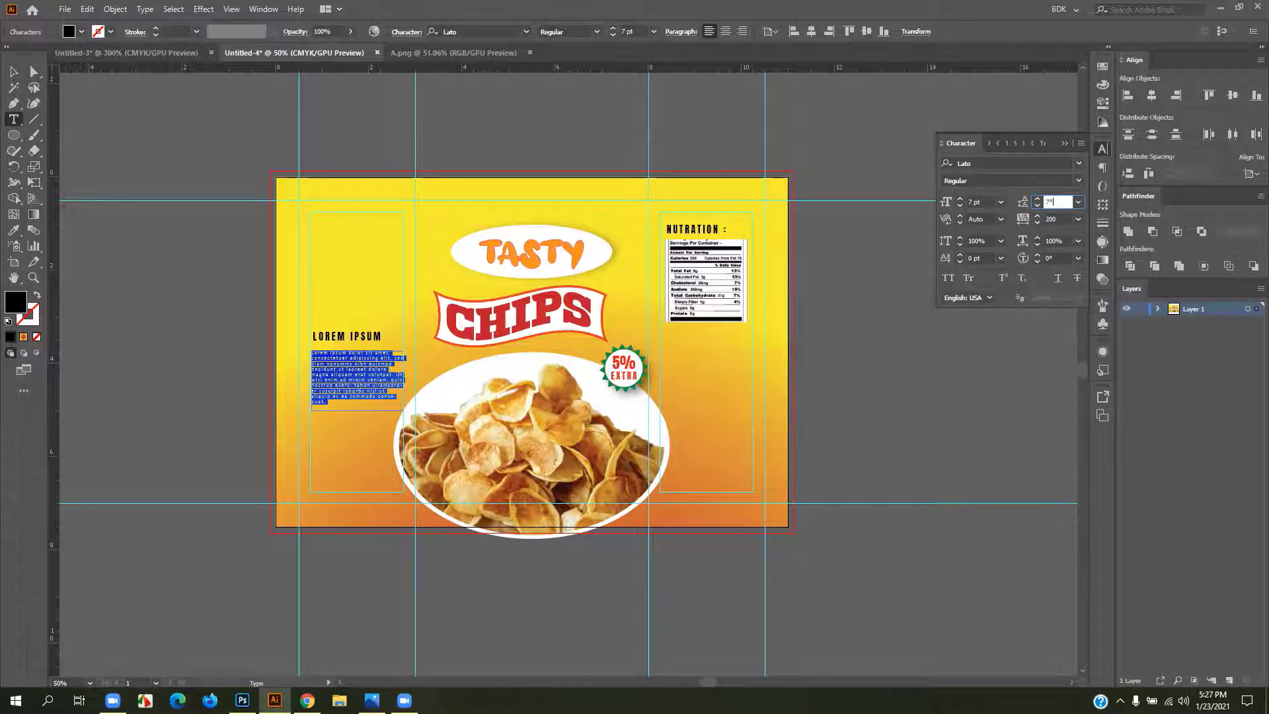
key(Return)
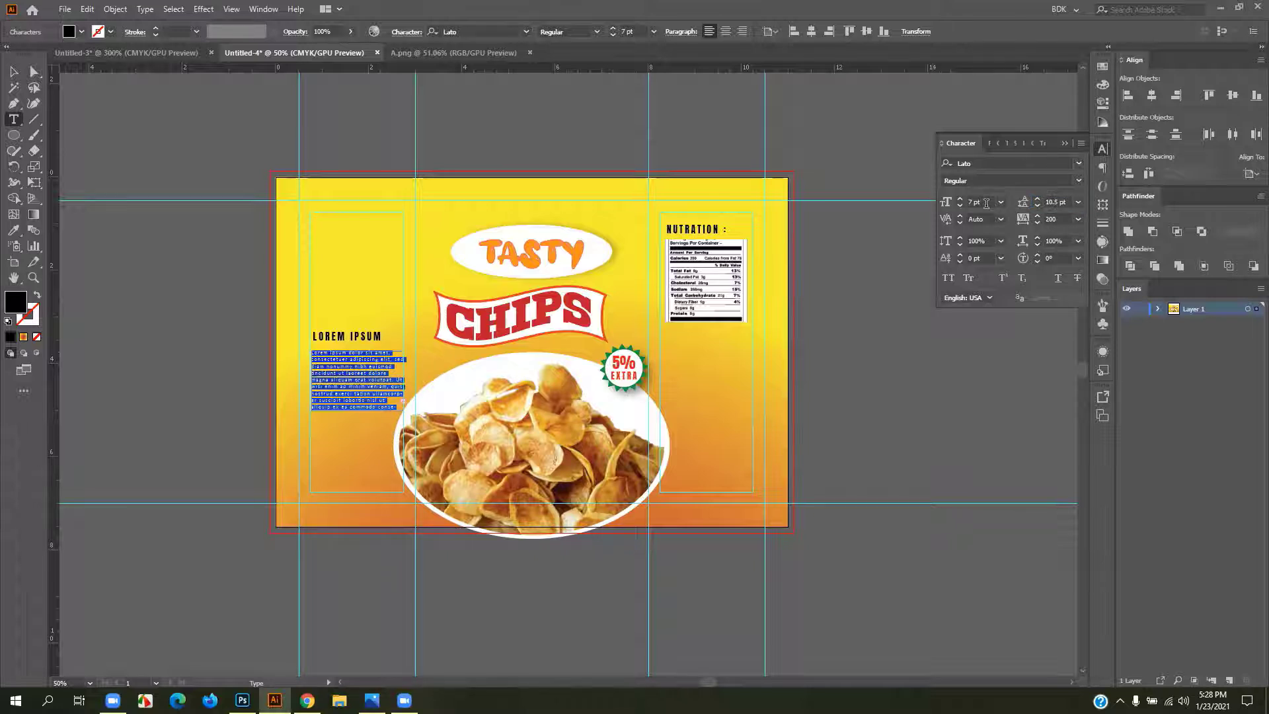
- Duplicate the placeholder paragraph into the right back panel below the nutrition table and delete the extra copy outside the artboard
click(19, 76)
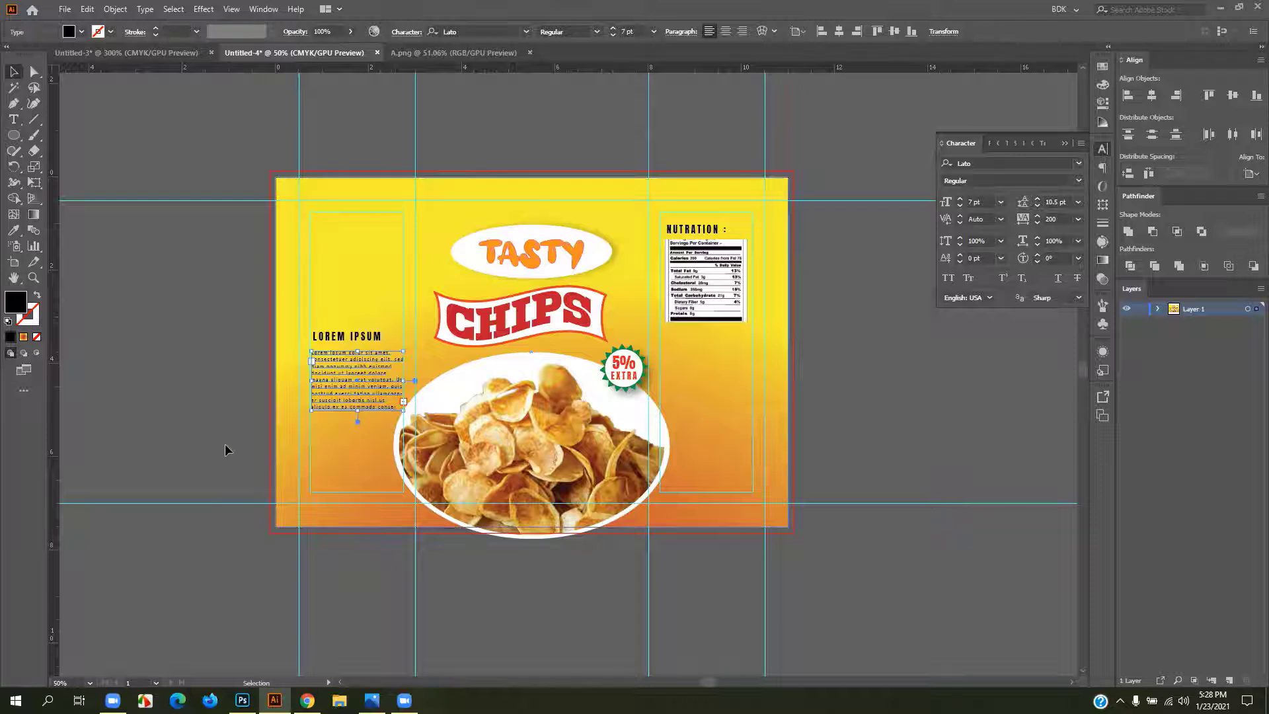
drag(368, 392, 858, 443)
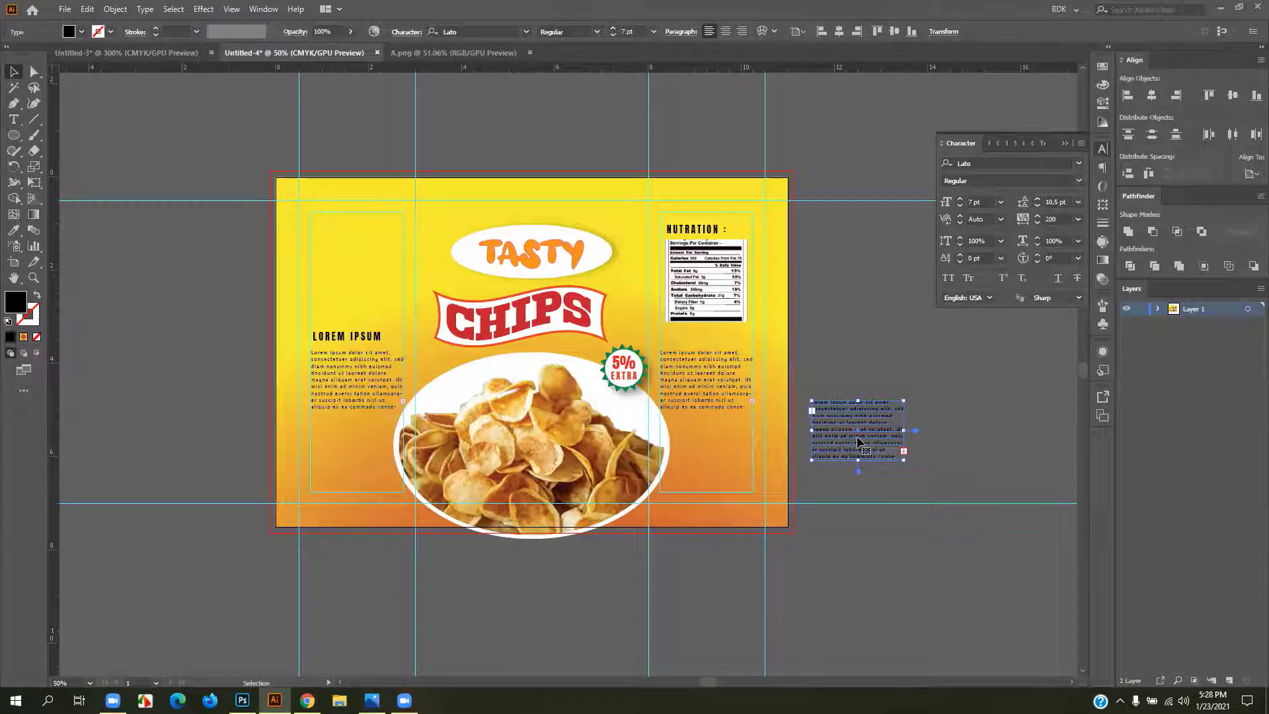
key(Delete)
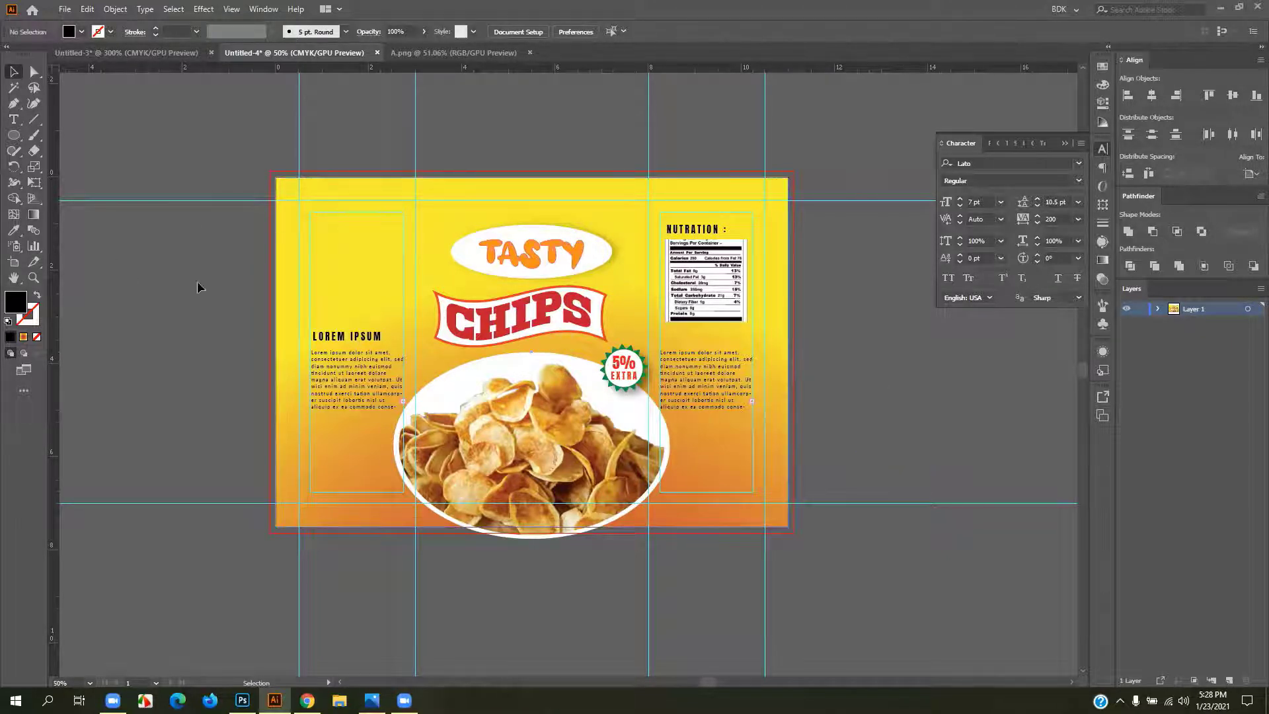
- Switch to Chrome, search Google Images for "barcode" and copy the enlarged UPC barcode image from Lifewire
click(372, 700)
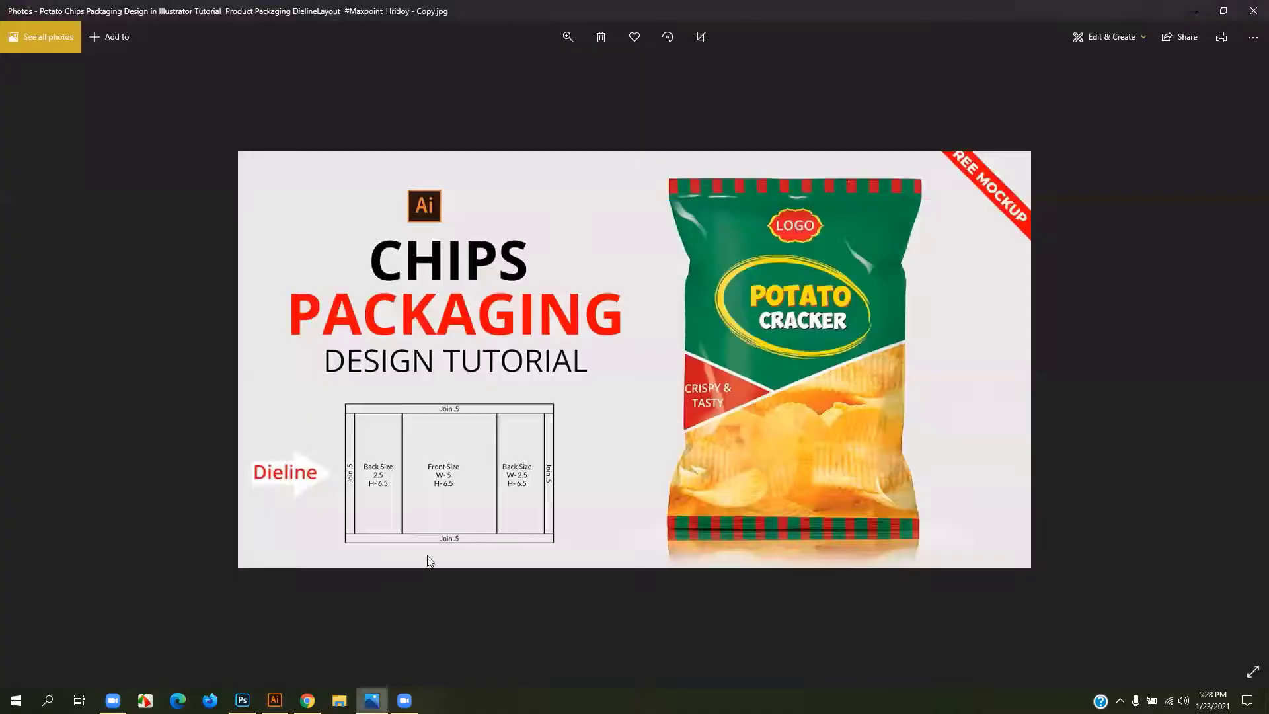
click(274, 700)
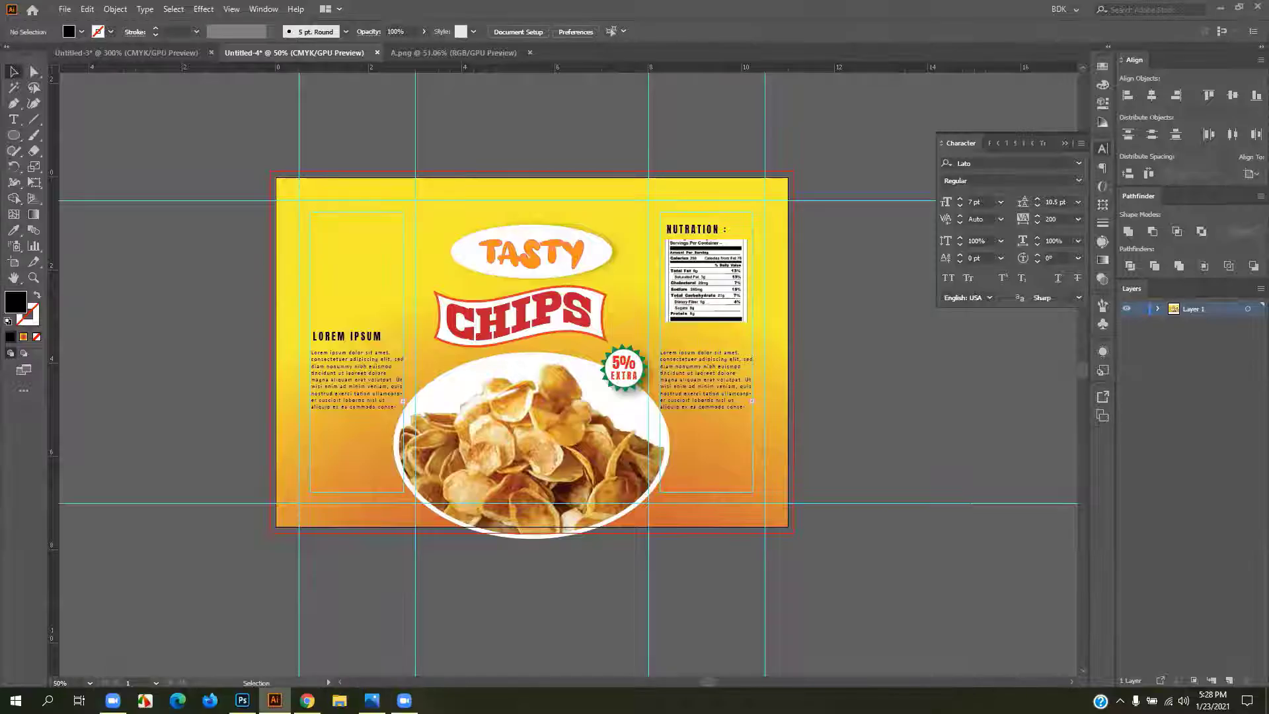
click(307, 700)
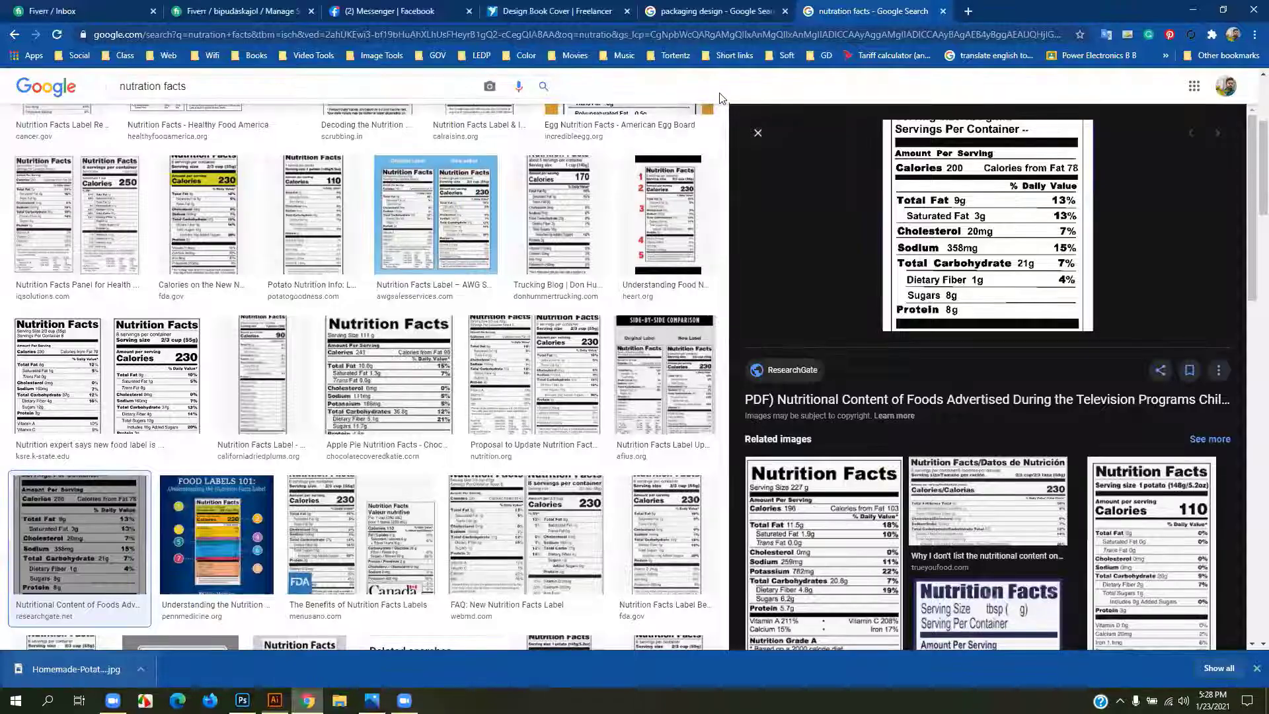
key(slash)
text(barcode)
key(Return)
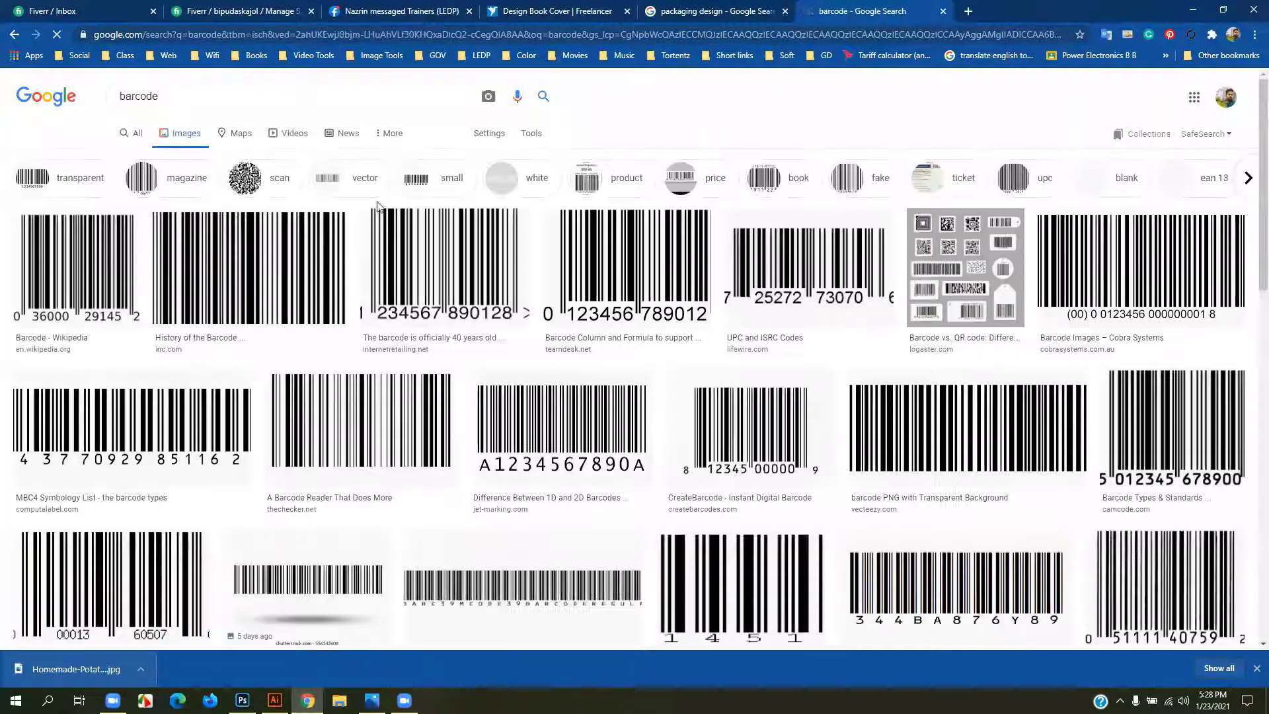
click(835, 301)
right_click(922, 278)
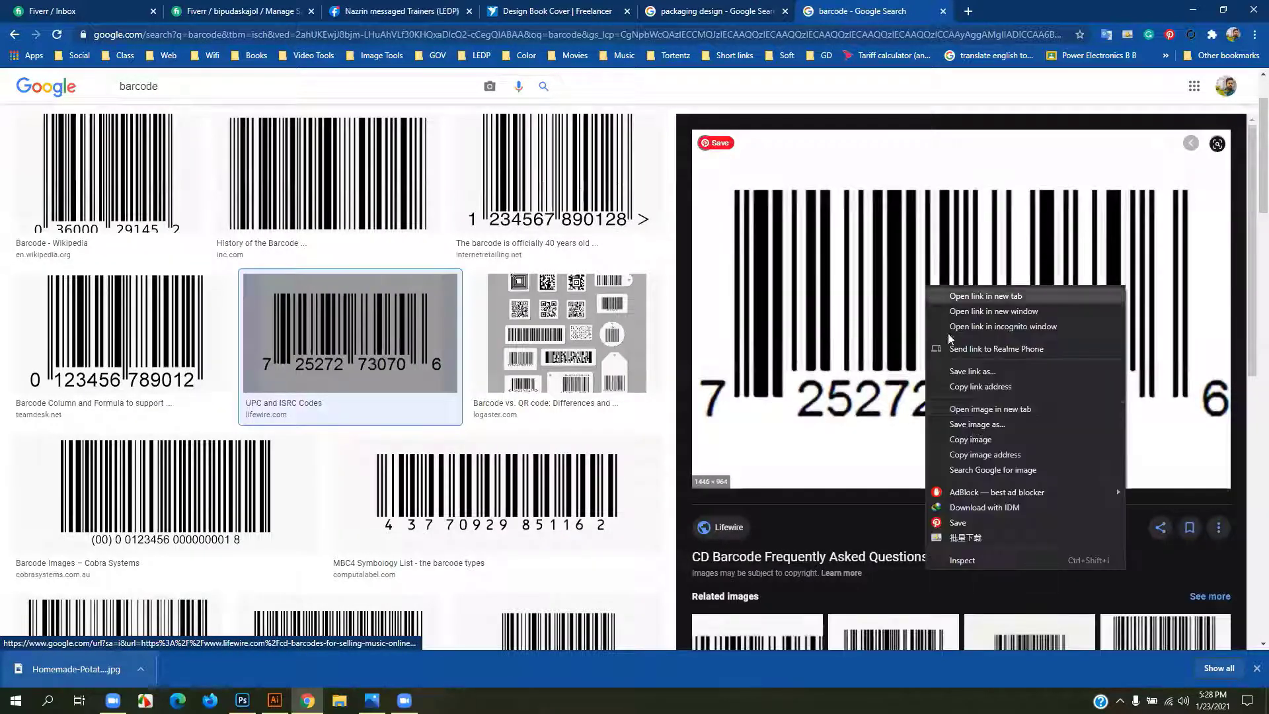
click(958, 438)
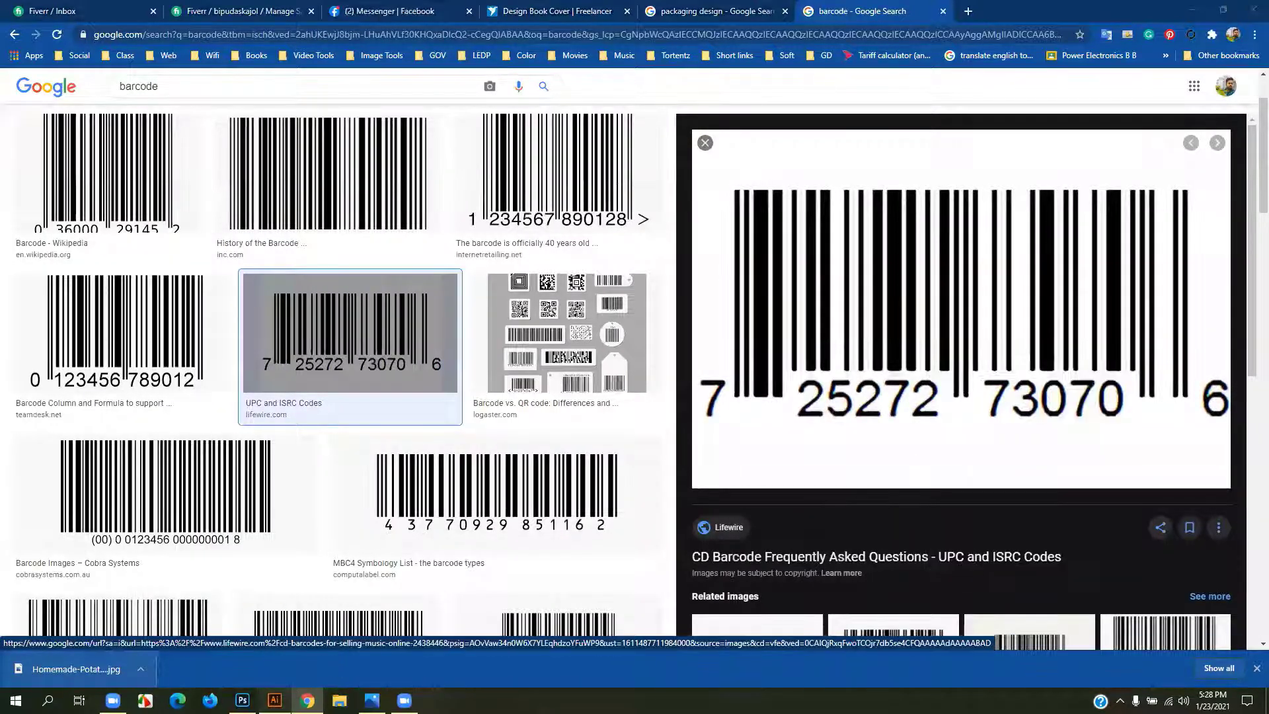
- Switch to Illustrator, paste the barcode, scale it to about 3.75 × 2.5 in and place it outside the artboard, beside the left panel
click(274, 700)
key(ctrl+v)
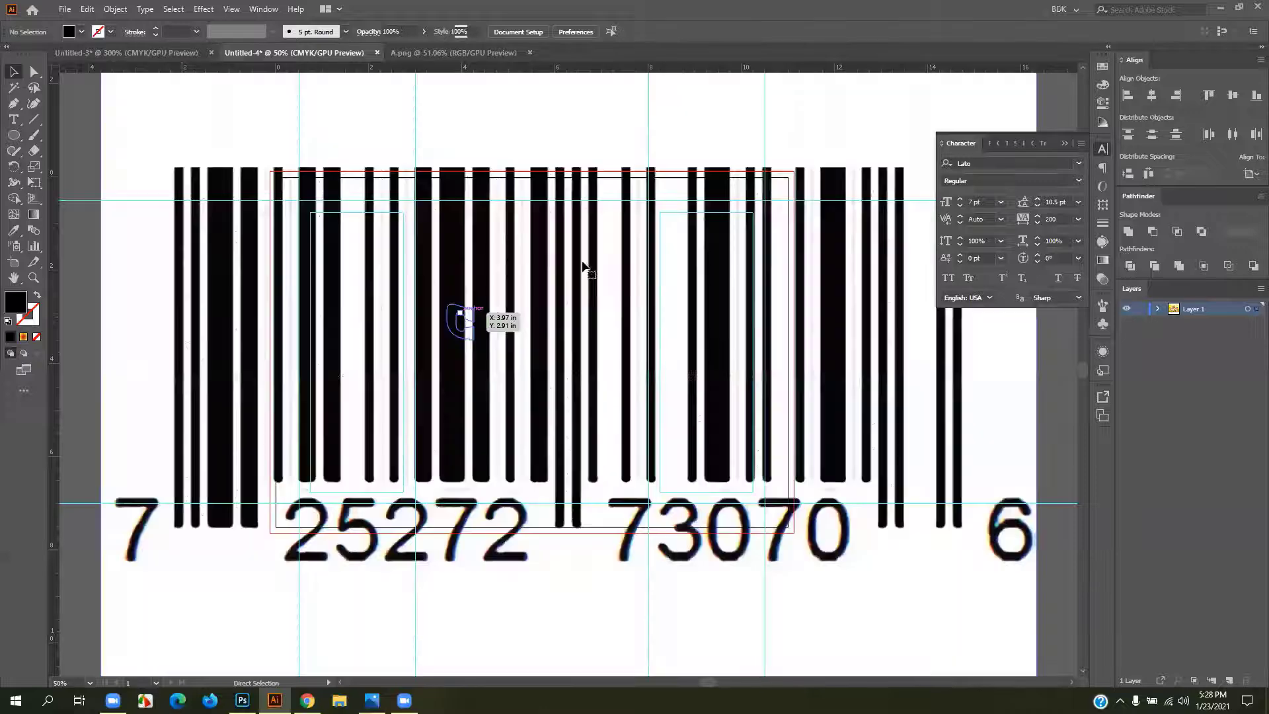
scroll(518, 284, down, 4)
drag(647, 233, 556, 294)
scroll(473, 339, up, 4)
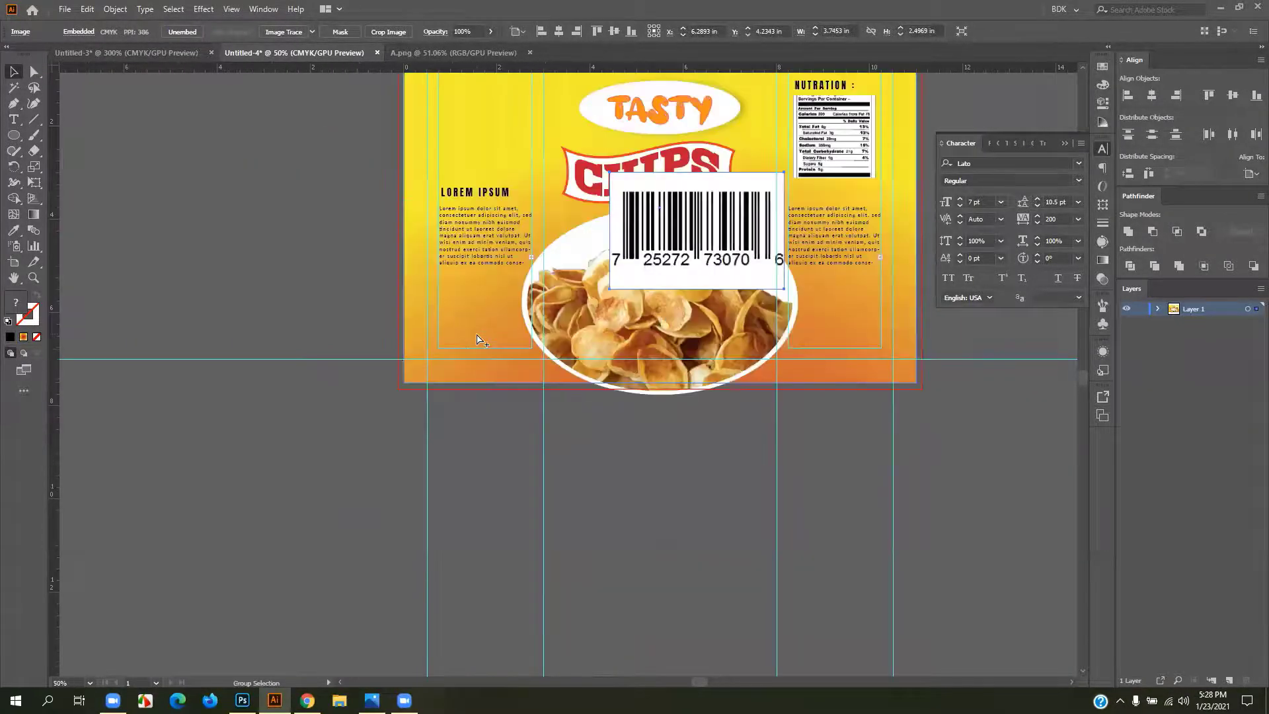
drag(686, 228, 224, 213)
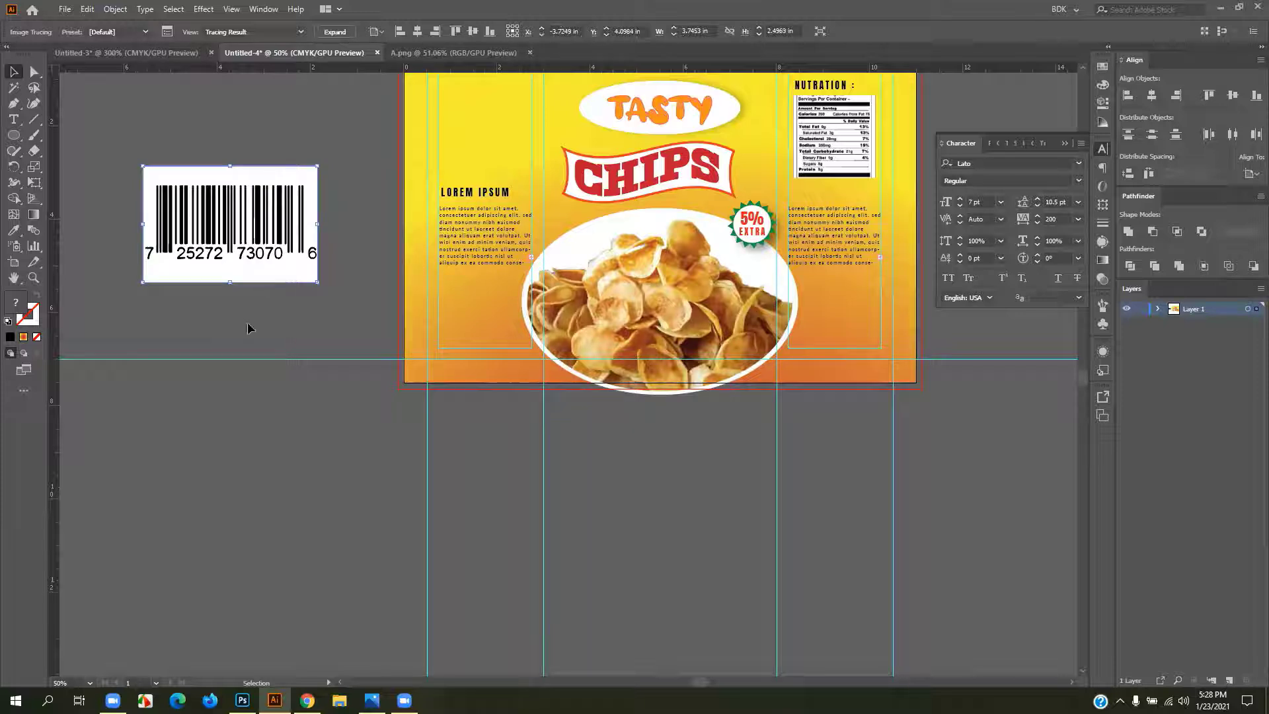
- Image Trace the barcode in black and white, ignoring white, with Paths set to 72%
click(167, 32)
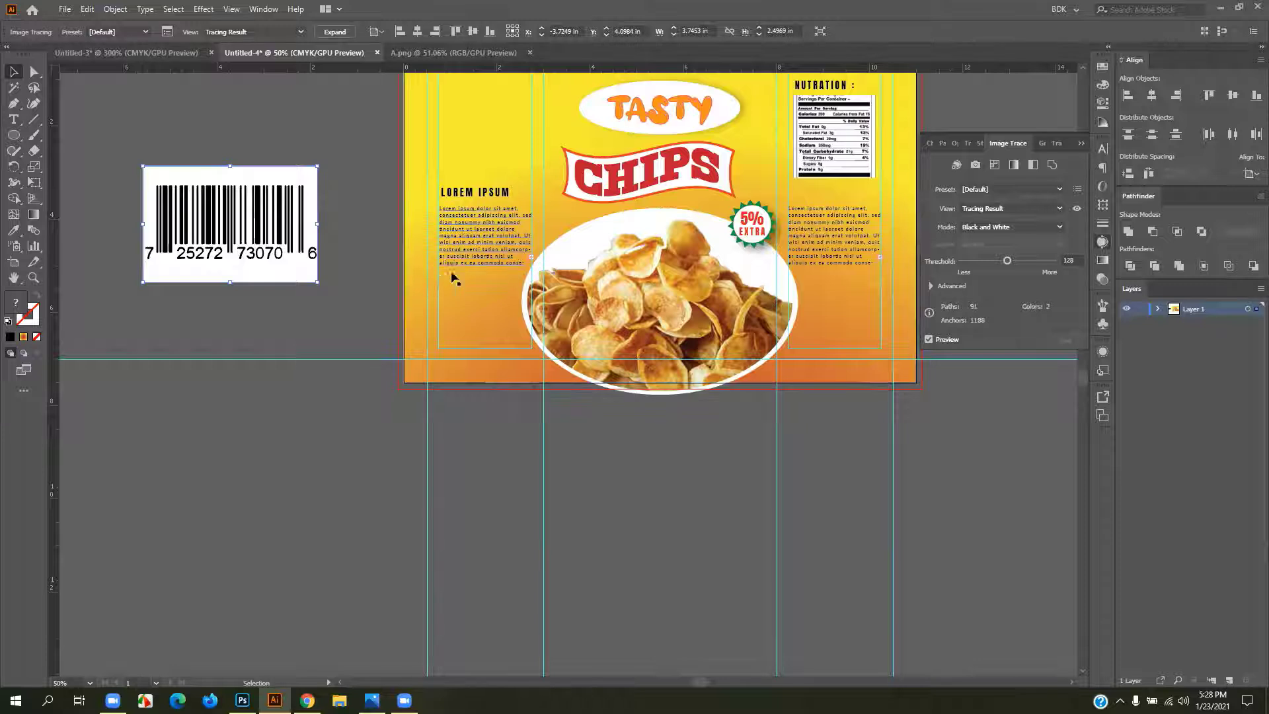
click(930, 285)
click(962, 441)
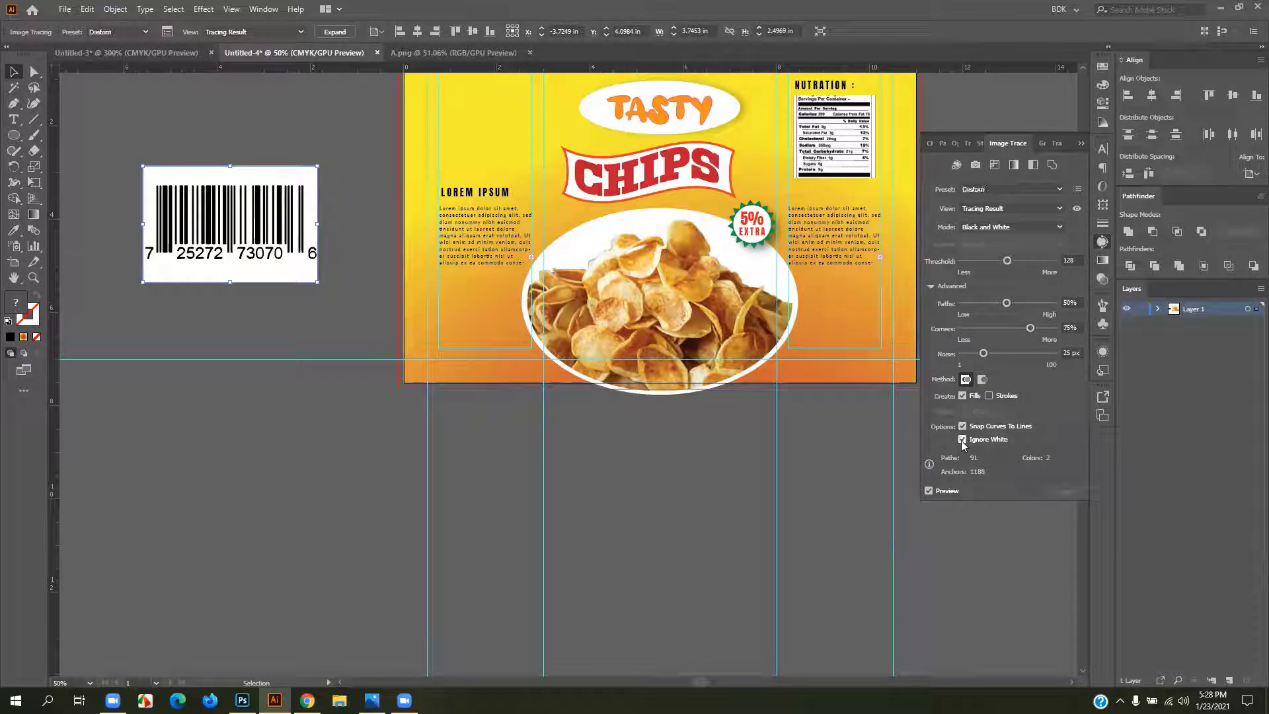
click(1027, 302)
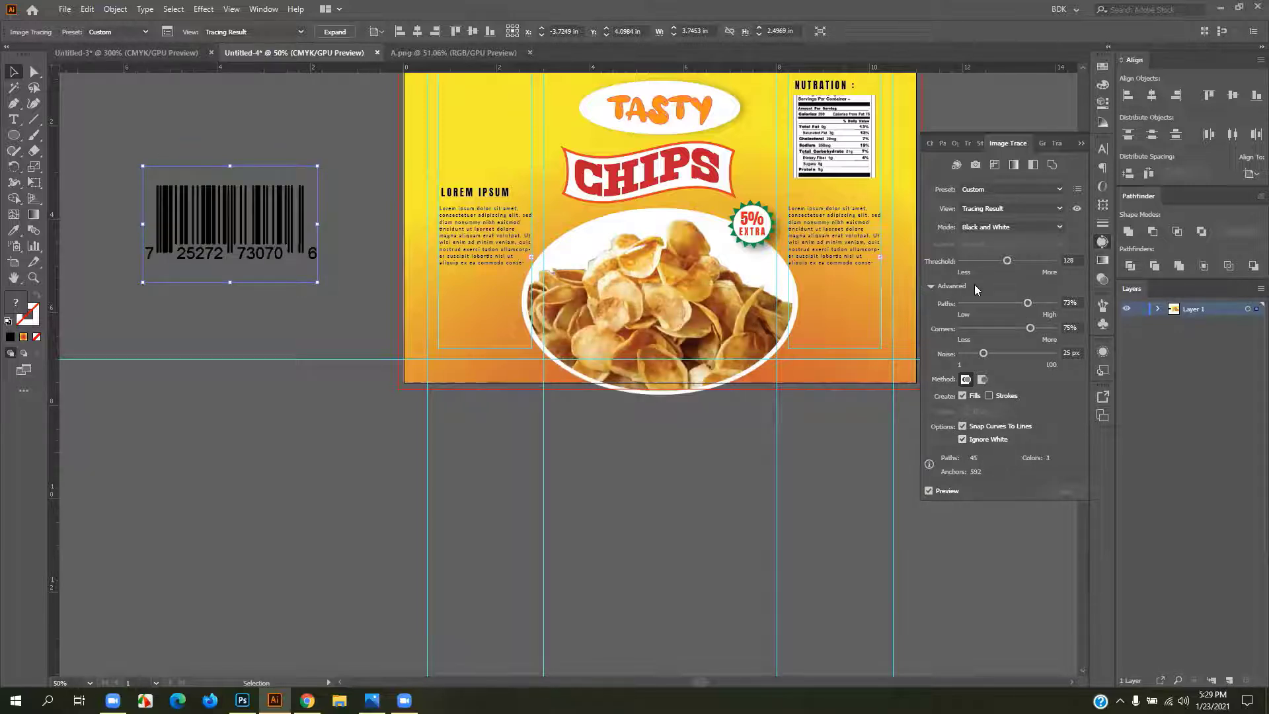
click(1081, 144)
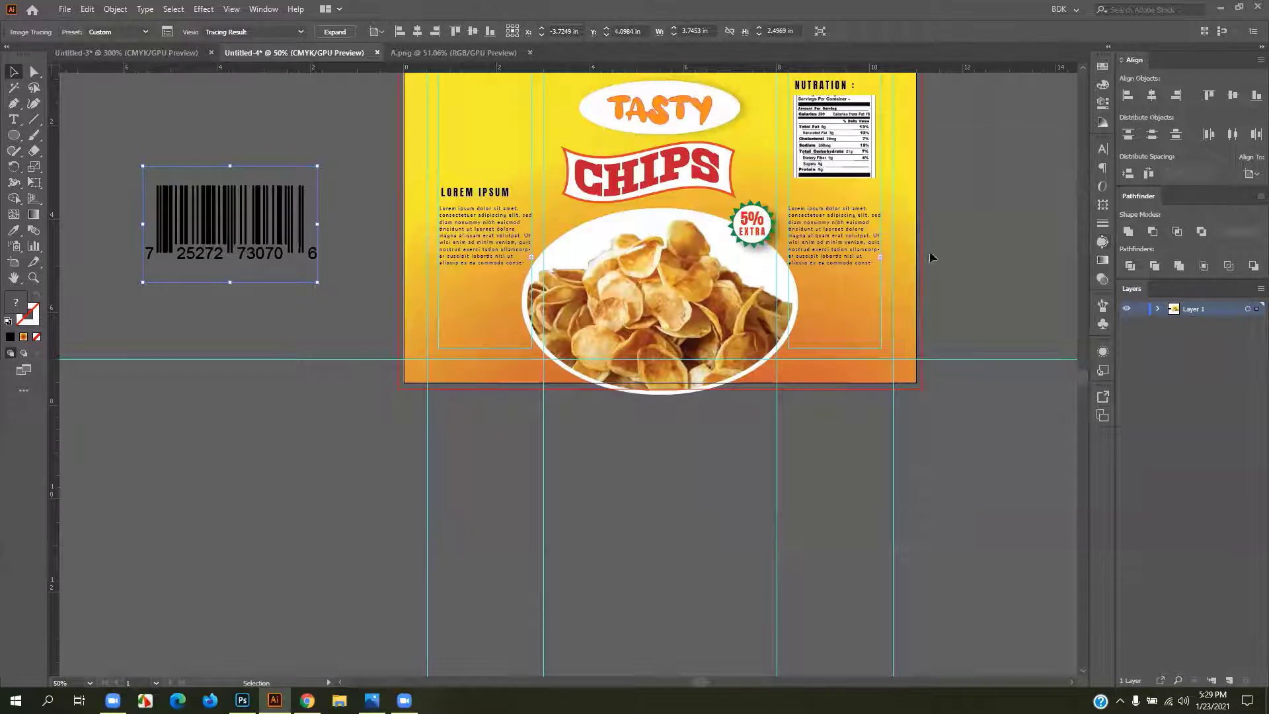
- Expand the traced barcode, scale it to about 1 × 0.43 in and place it at the bottom of the left panel's safe area
click(329, 33)
click(334, 253)
click(270, 244)
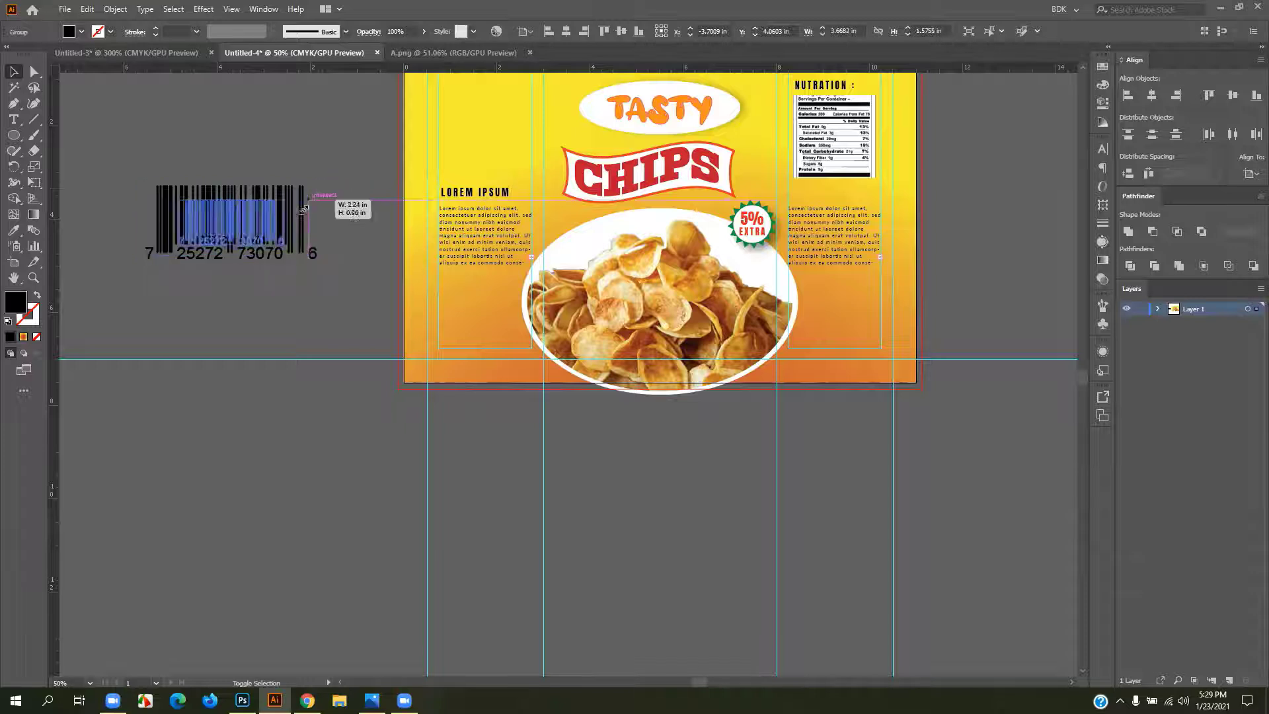
click(302, 212)
drag(302, 212, 472, 341)
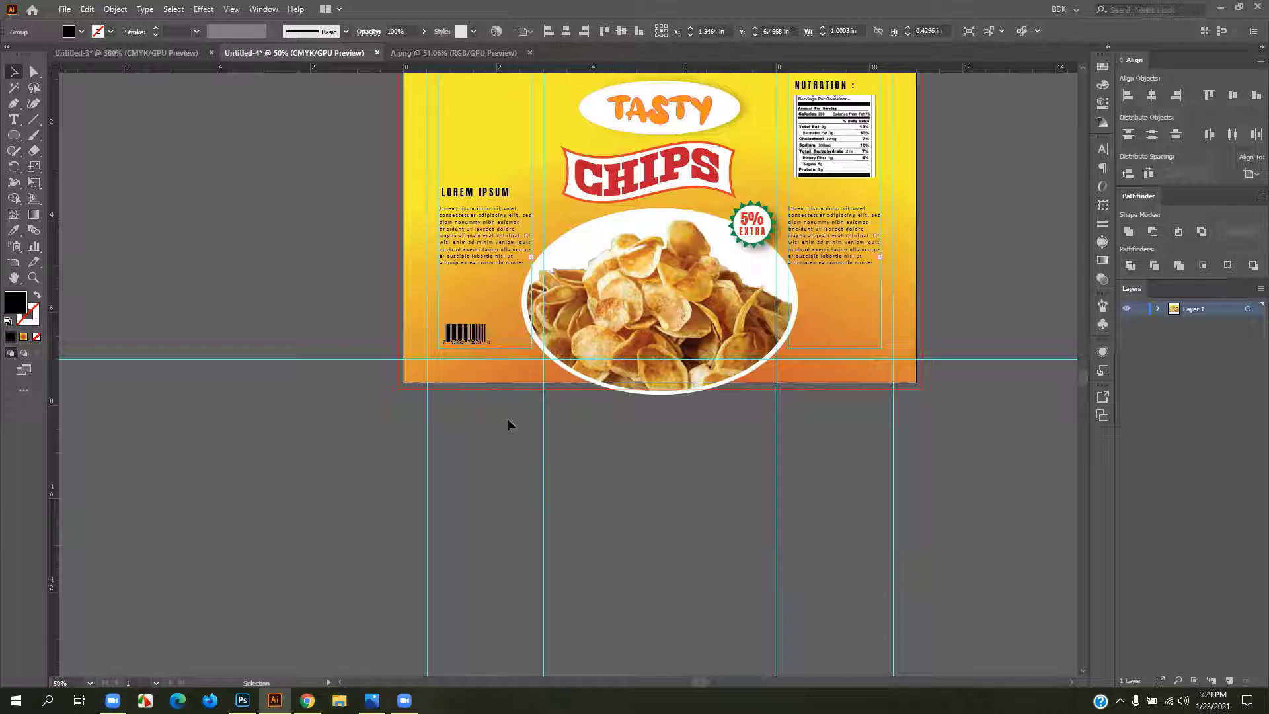
click(462, 440)
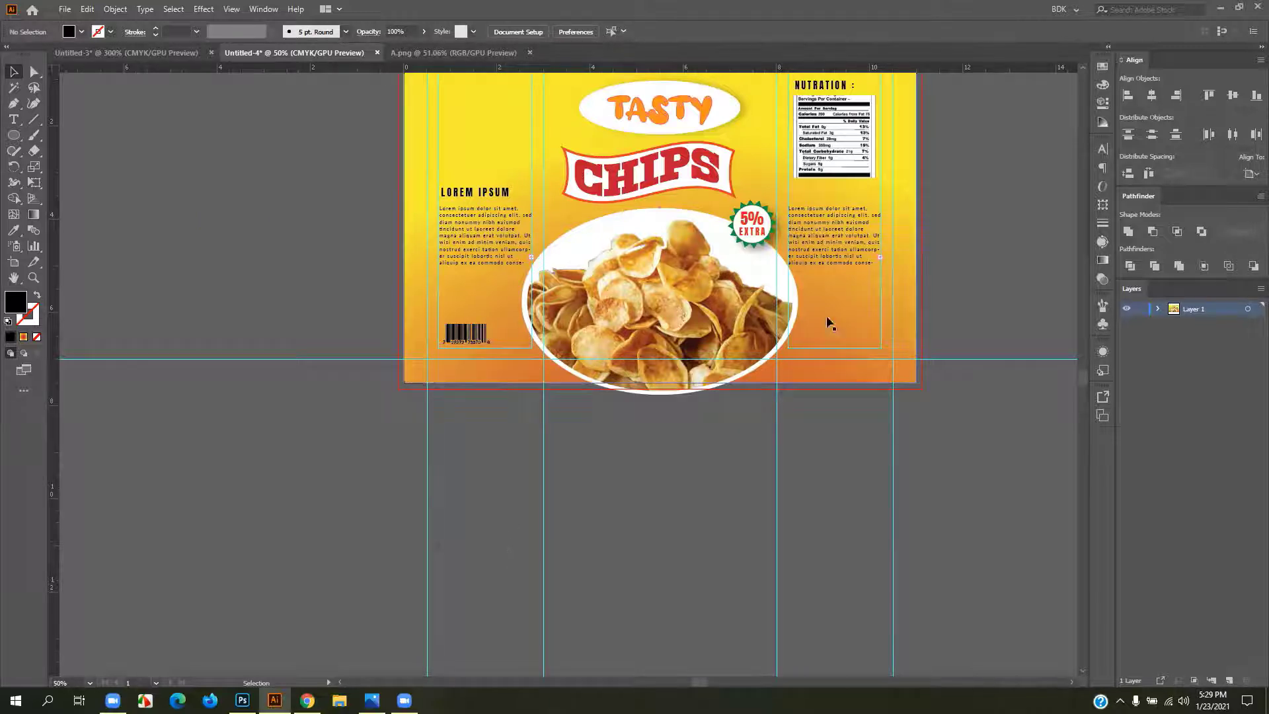
scroll(542, 514, up, 2)
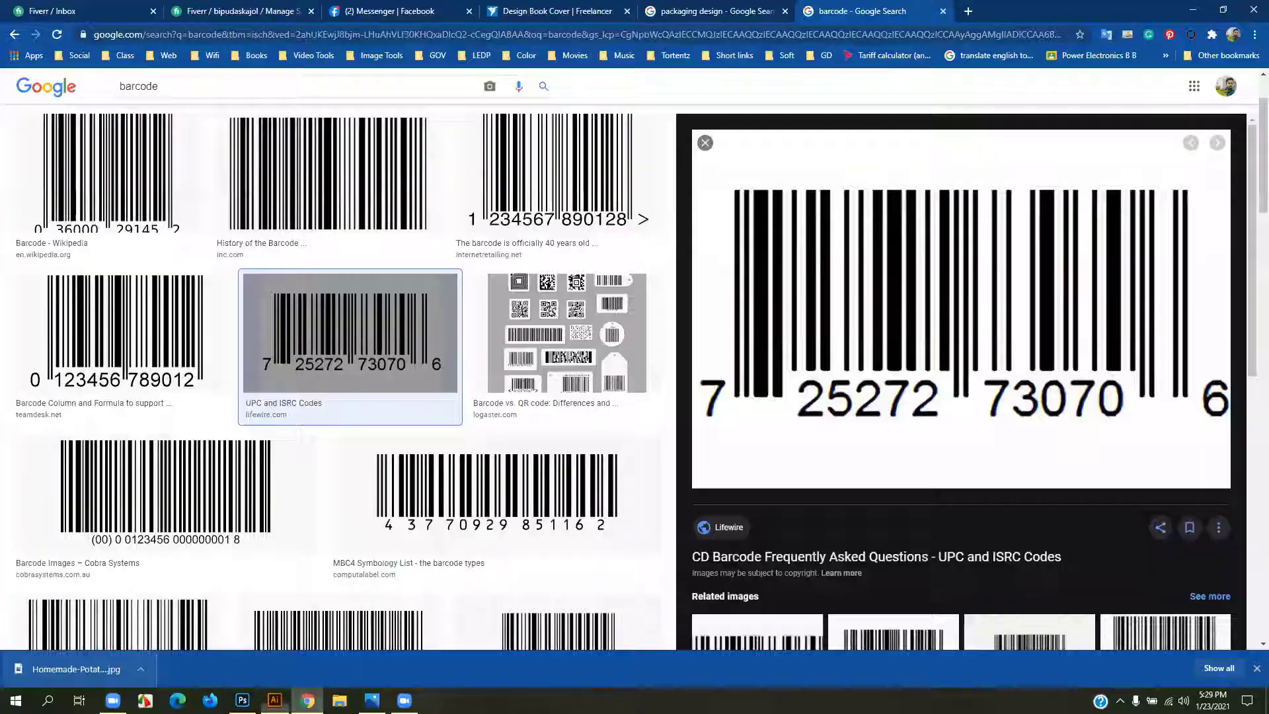
- Switch to Chrome and search Google Images for "recycling icons"
click(307, 700)
double_click(186, 87)
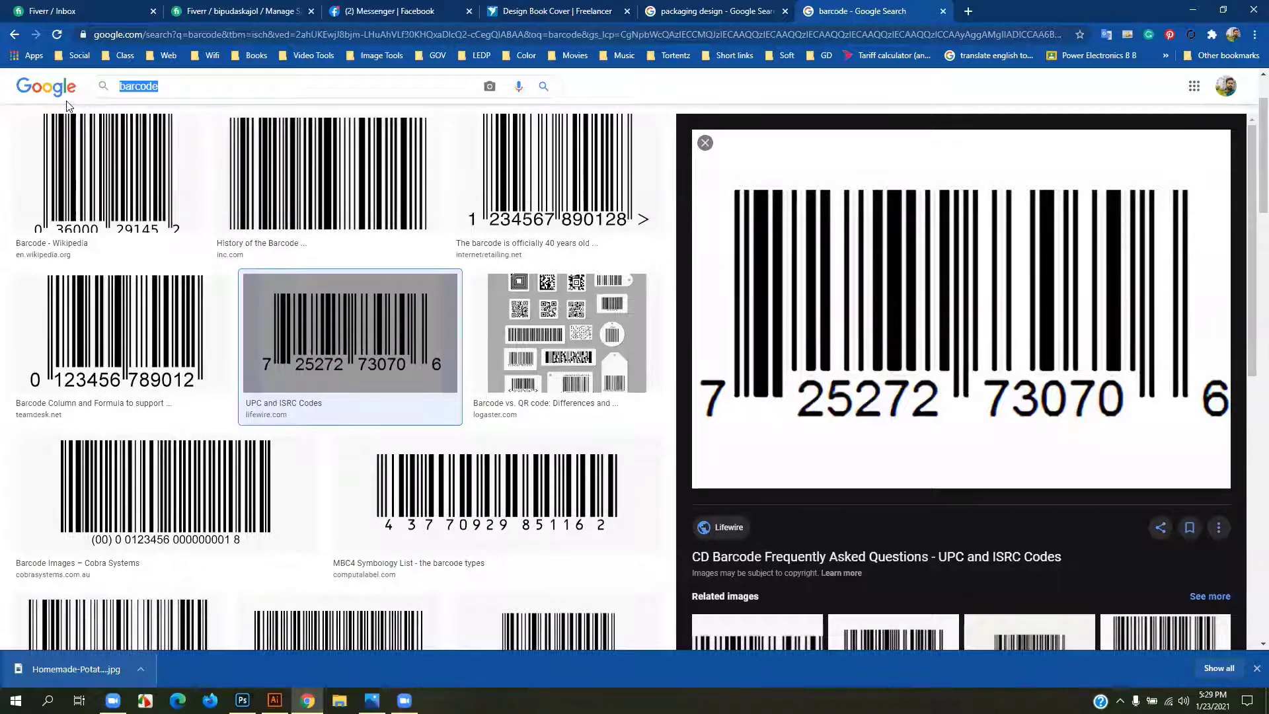
text(re)
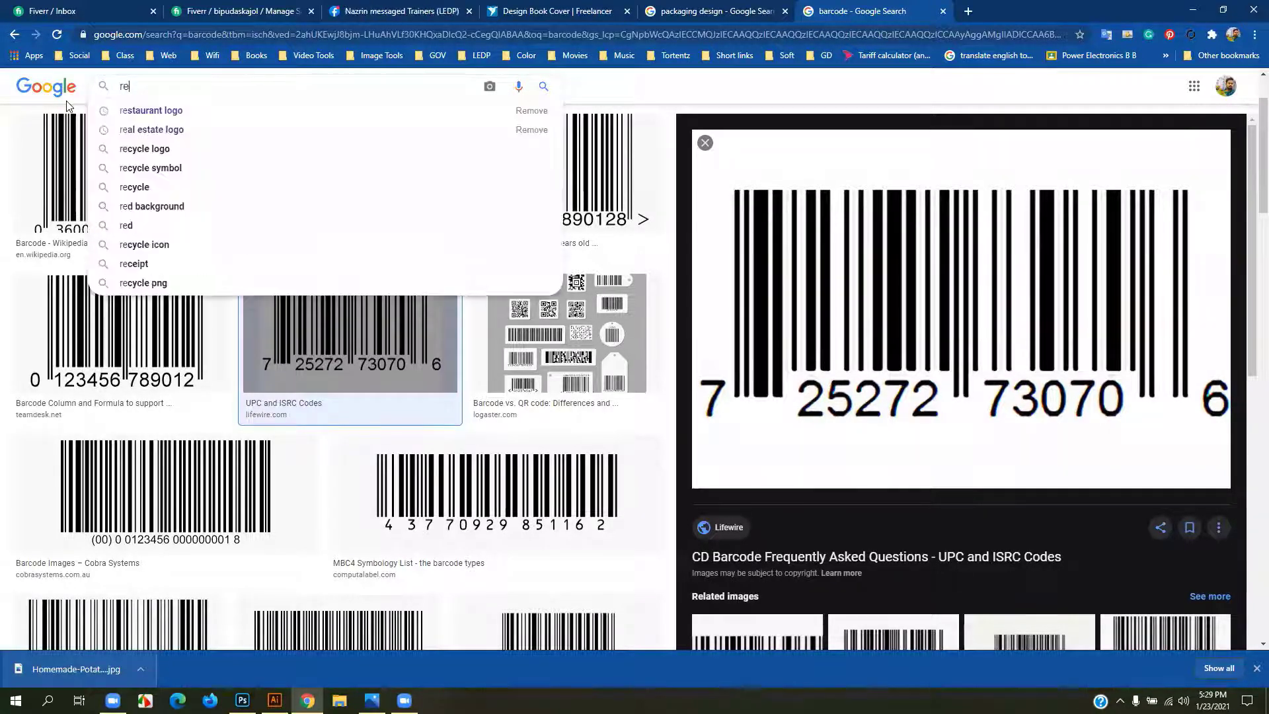
text(cy)
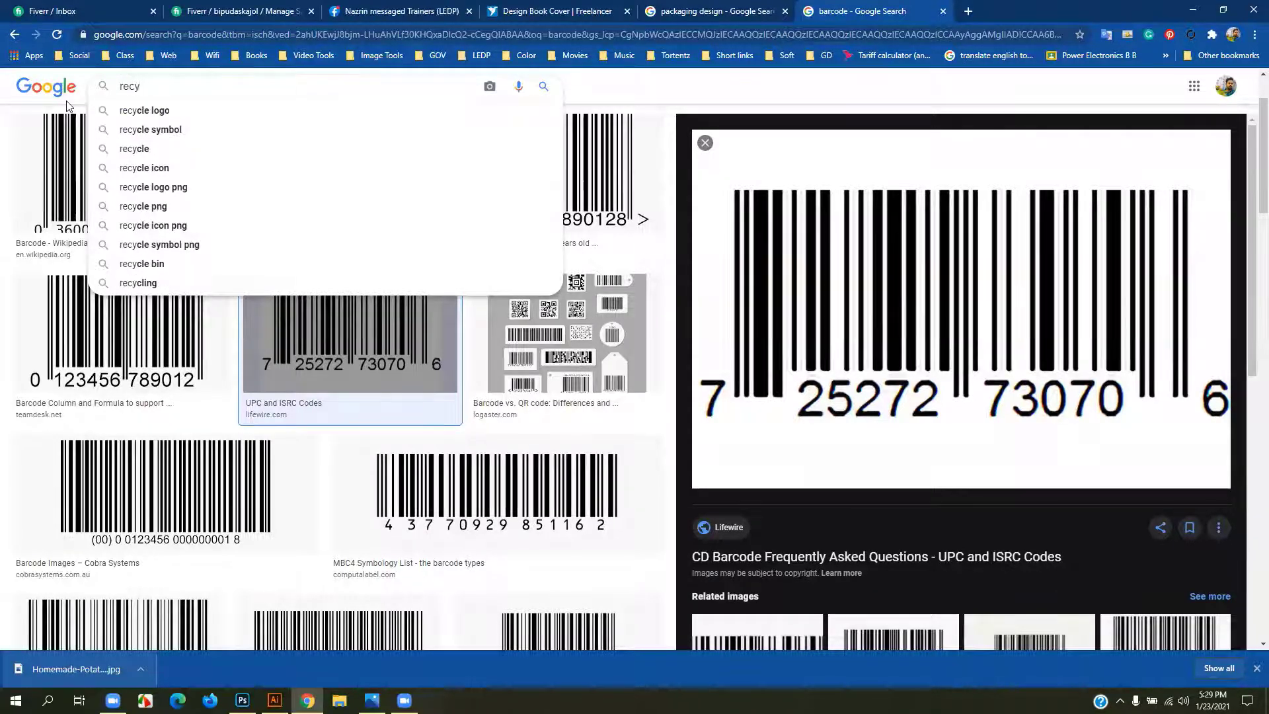
click(156, 284)
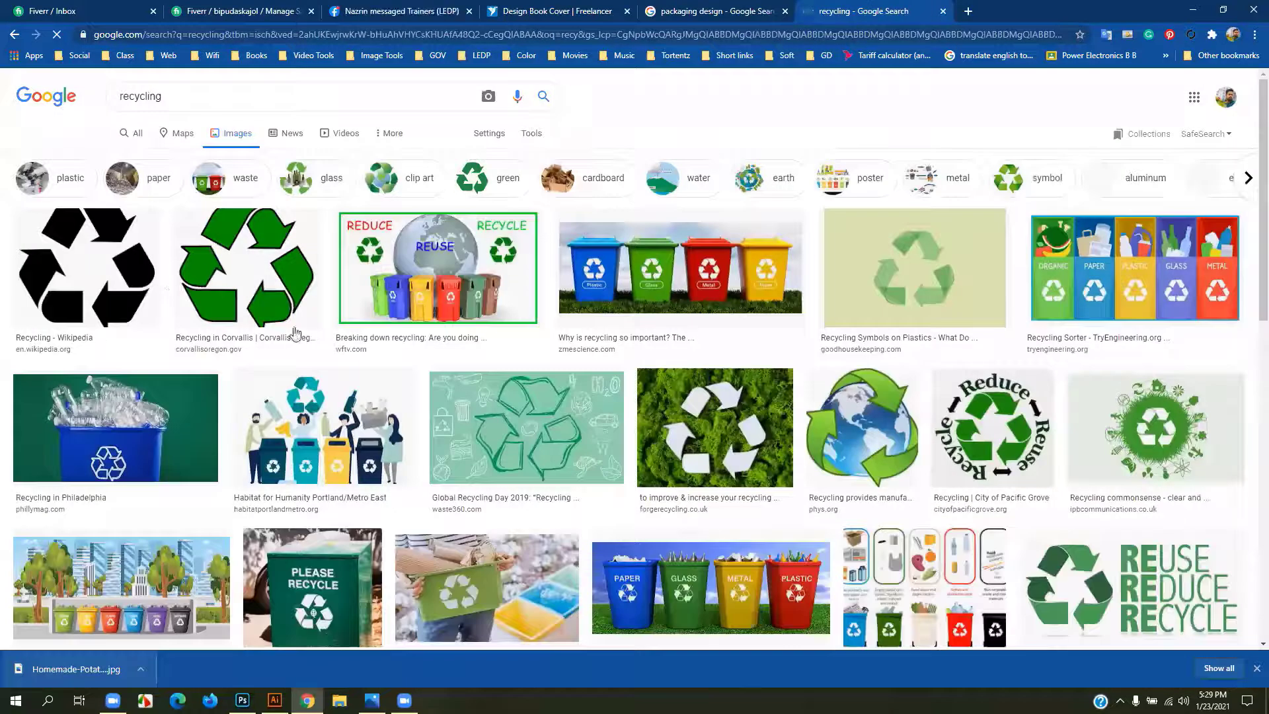
click(178, 96)
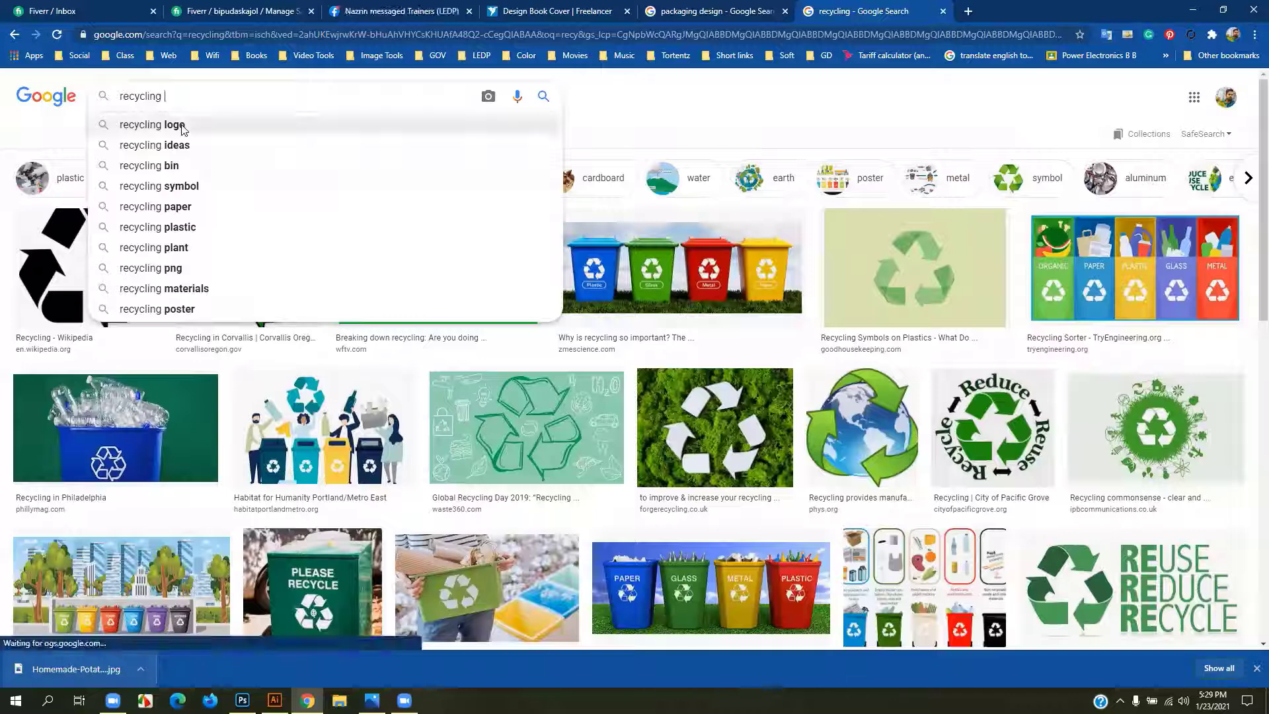
text(in)
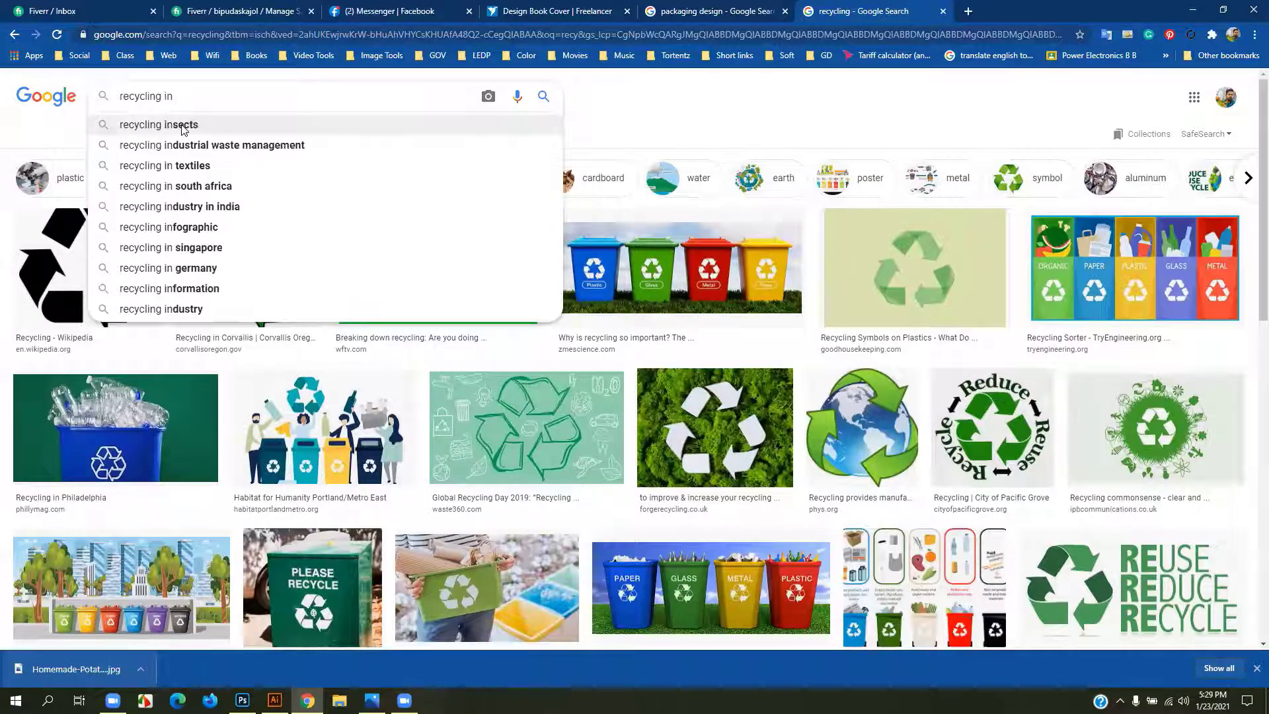
key(BackSpace)
text(cons)
key(Return)
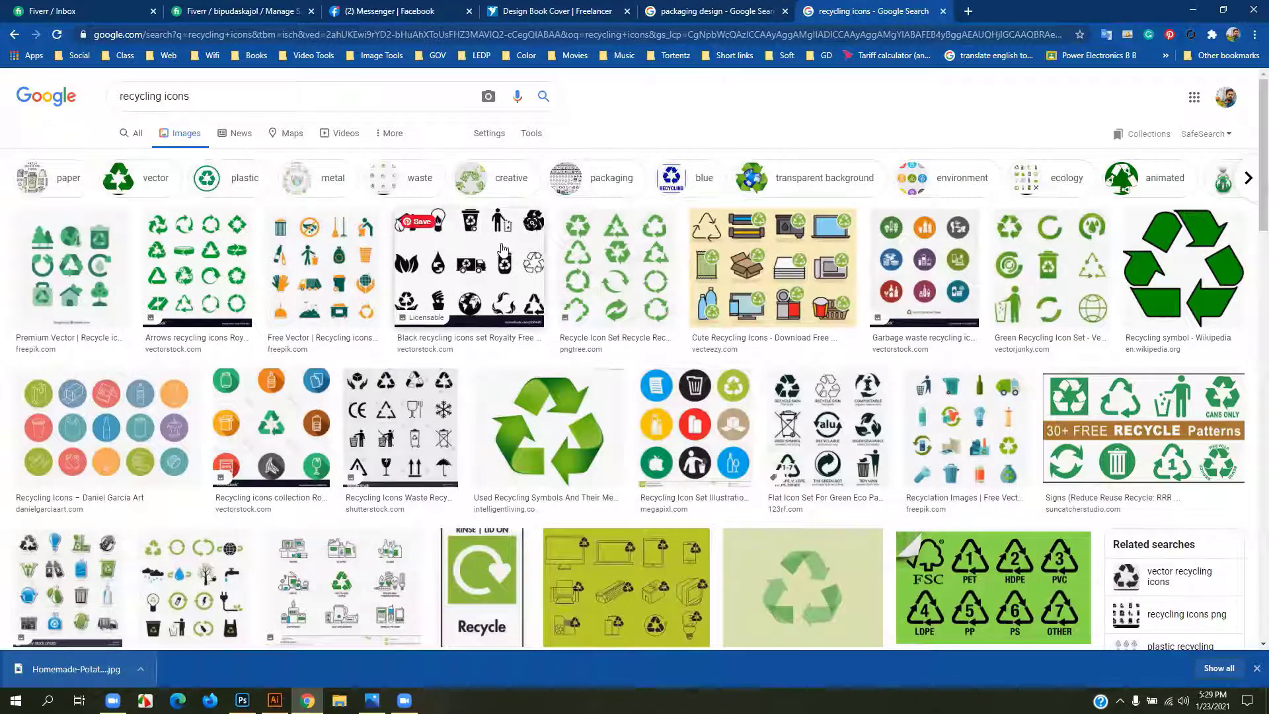
- Preview the black VectorStock set, then open the Shutterstock sheet of recycling and packaging symbols and copy its image
click(454, 264)
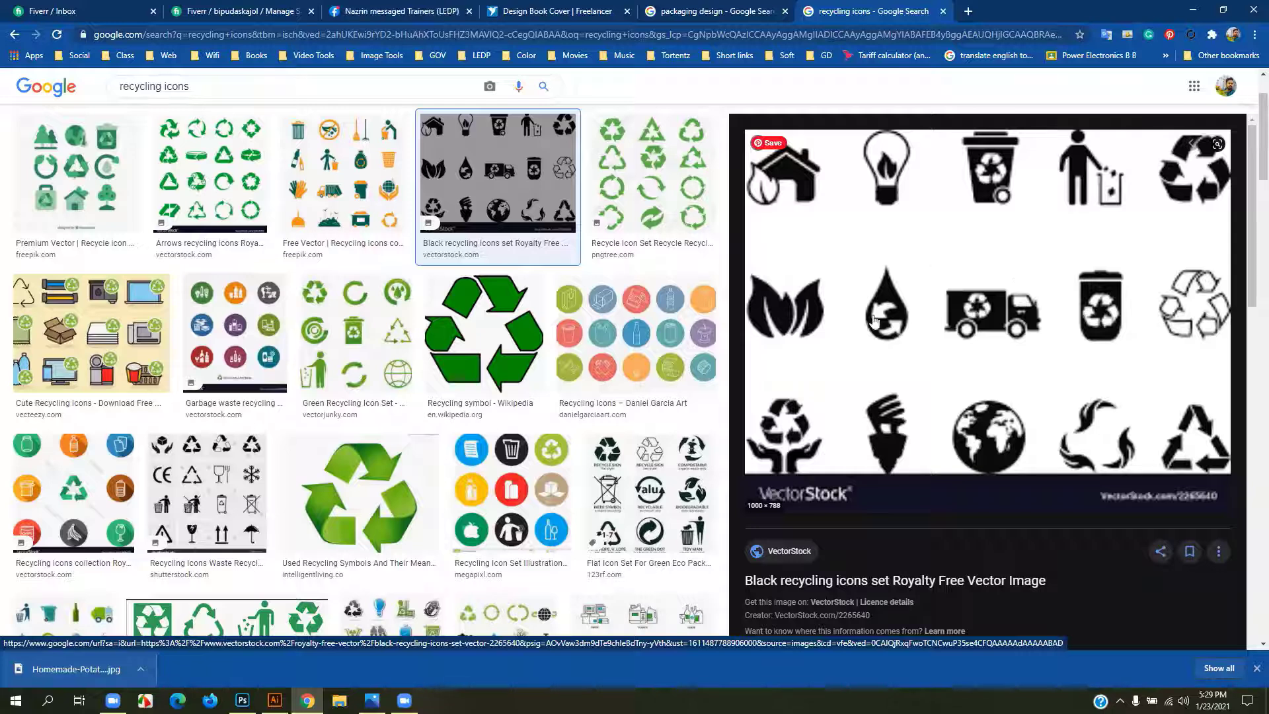
click(173, 548)
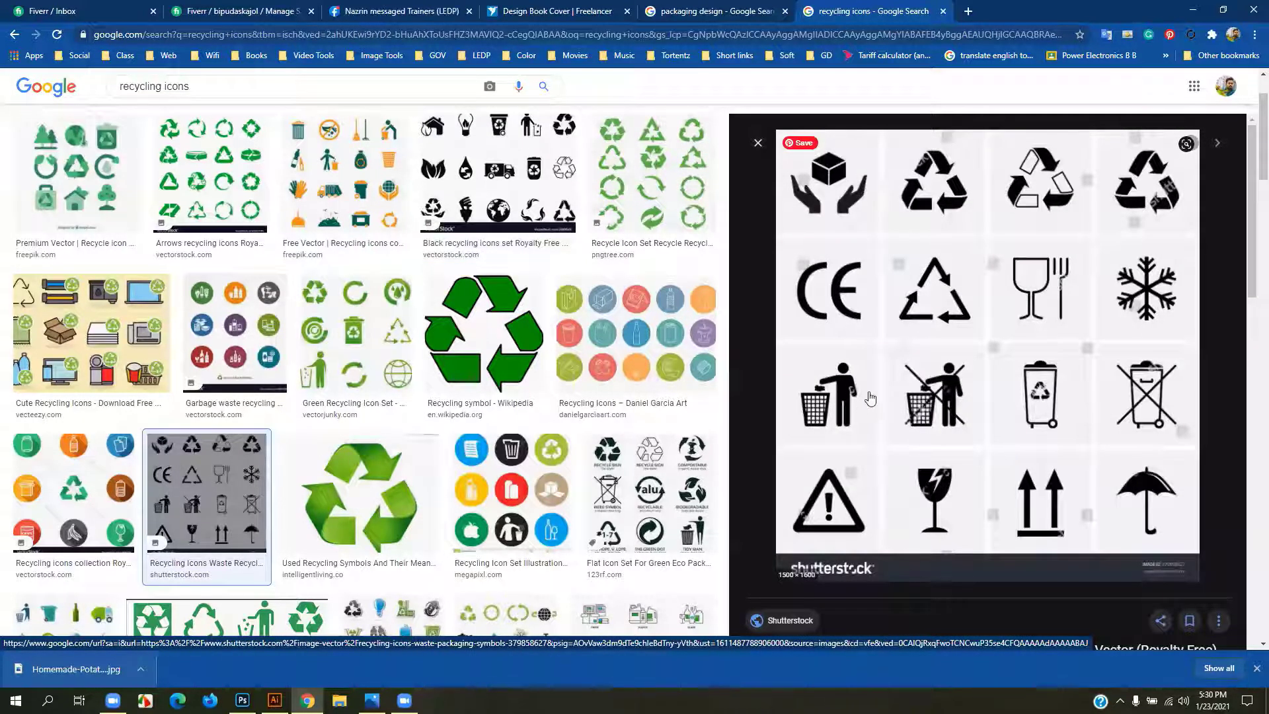
right_click(885, 340)
scroll(859, 502, down, 4)
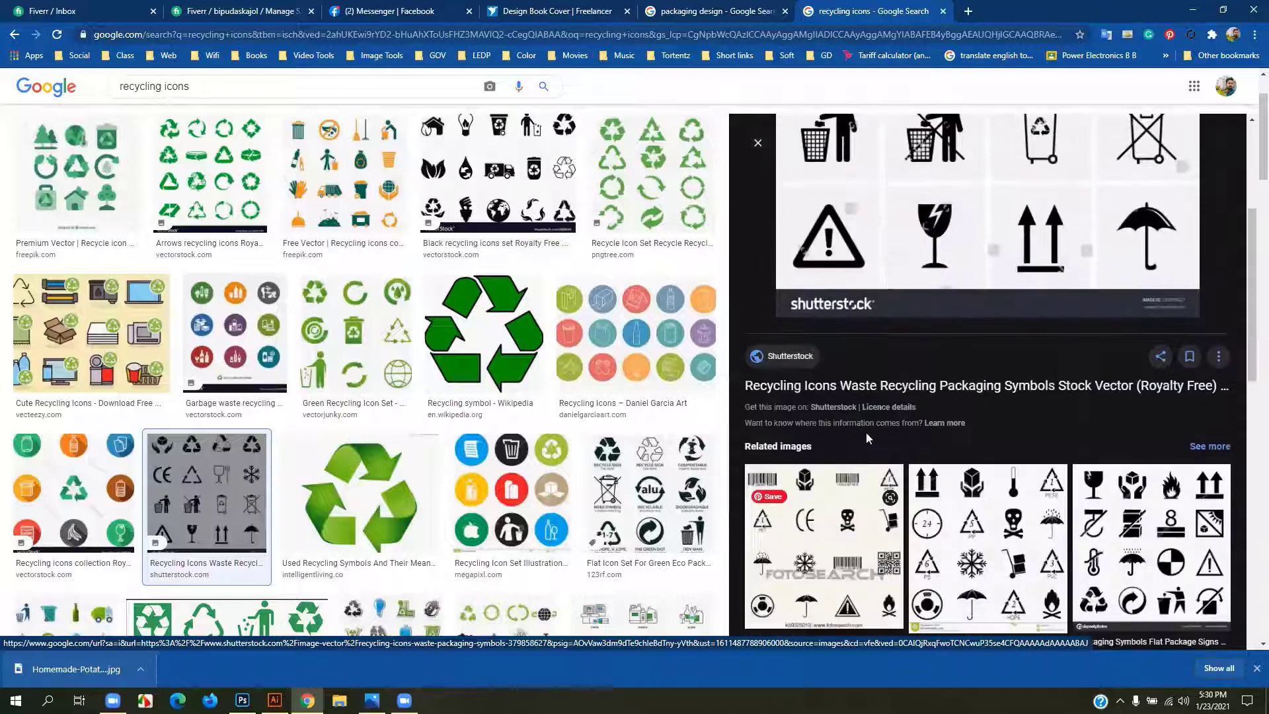
scroll(915, 228, up, 4)
right_click(916, 226)
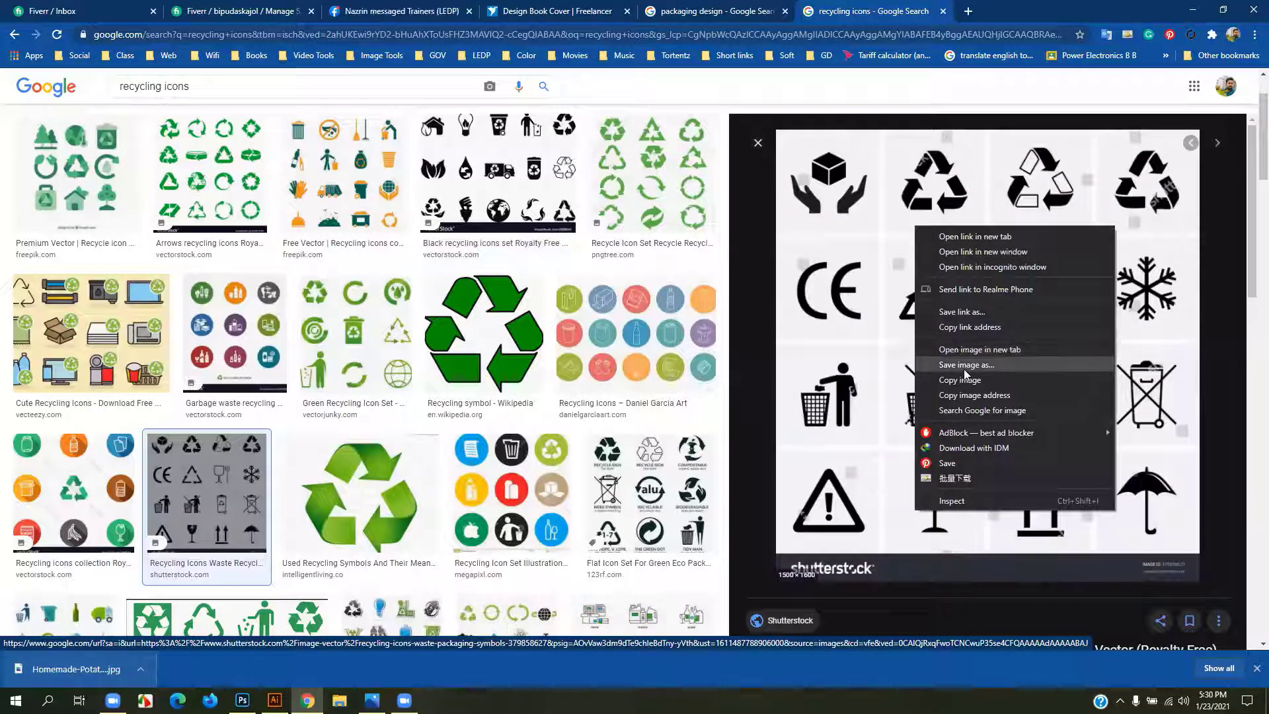
click(962, 381)
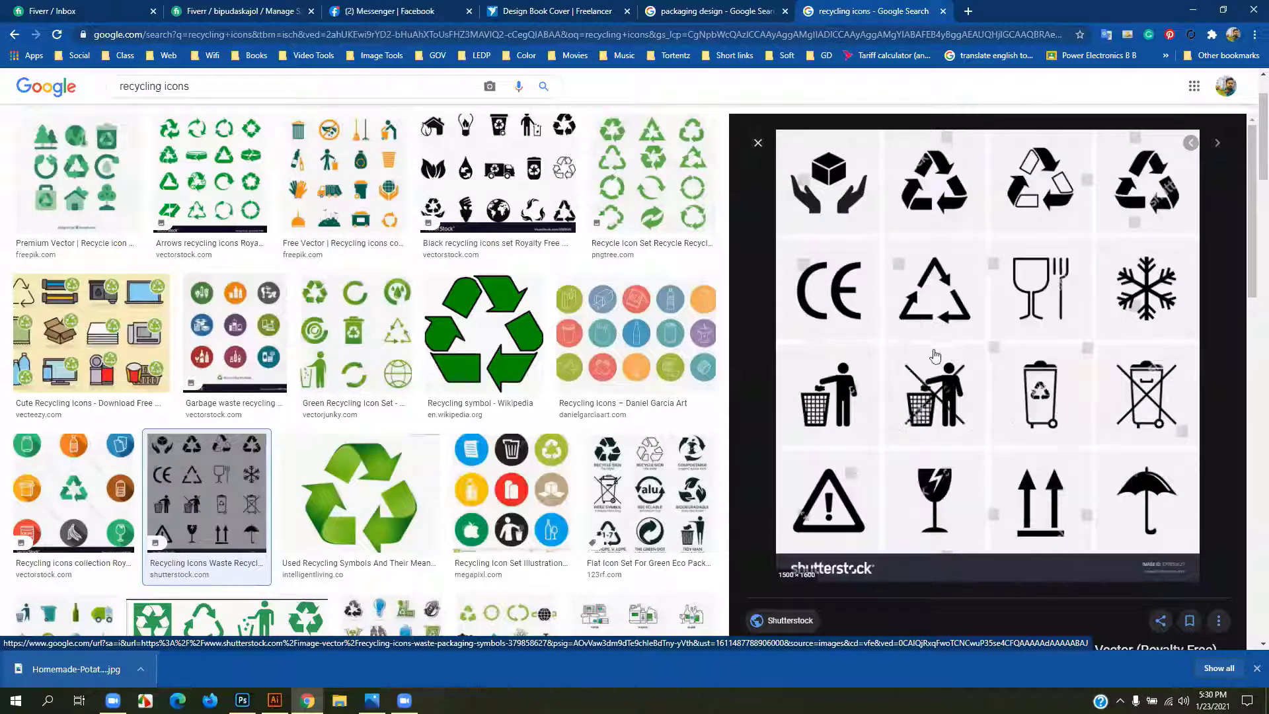
- Switch to Illustrator, paste the icon sheet, move it outside the artboard and scale it to about 4.49 × 4.79 in
click(275, 700)
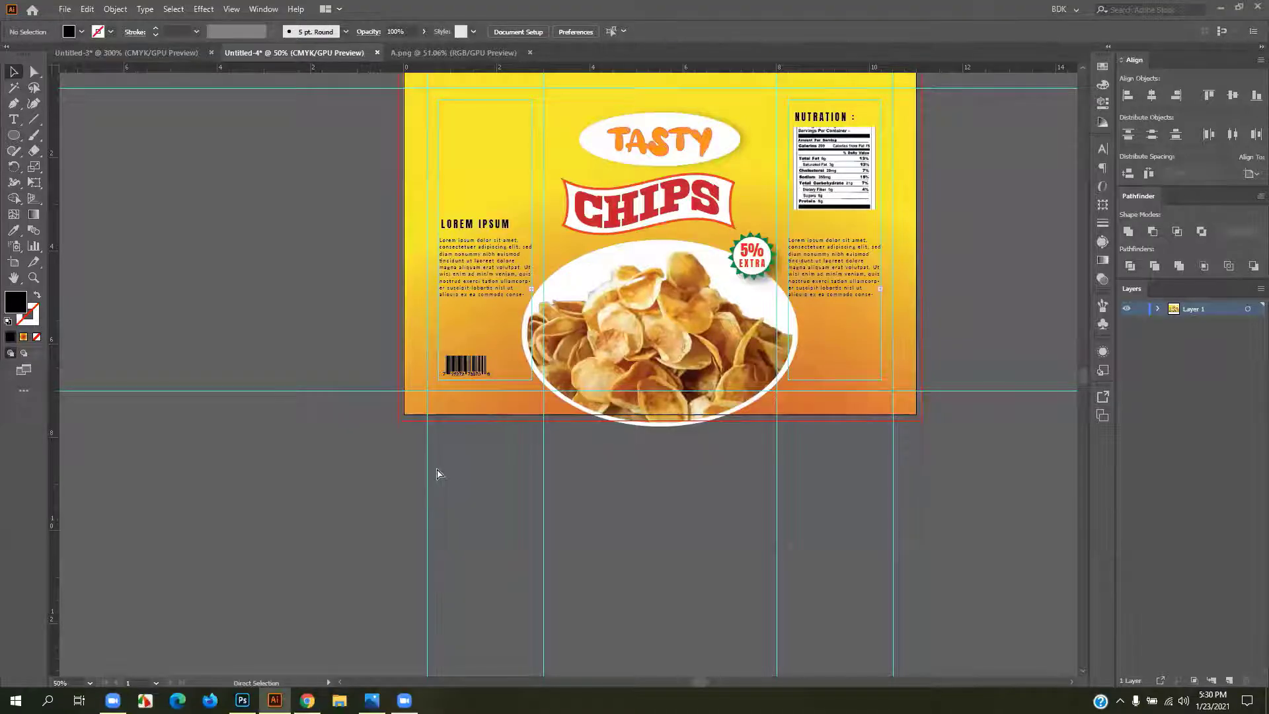
key(ctrl+v)
key(ctrl+minus)
key(ctrl+minus)
key(ctrl+minus)
drag(331, 506, 769, 293)
scroll(822, 283, up, 3)
scroll(822, 283, right, 4)
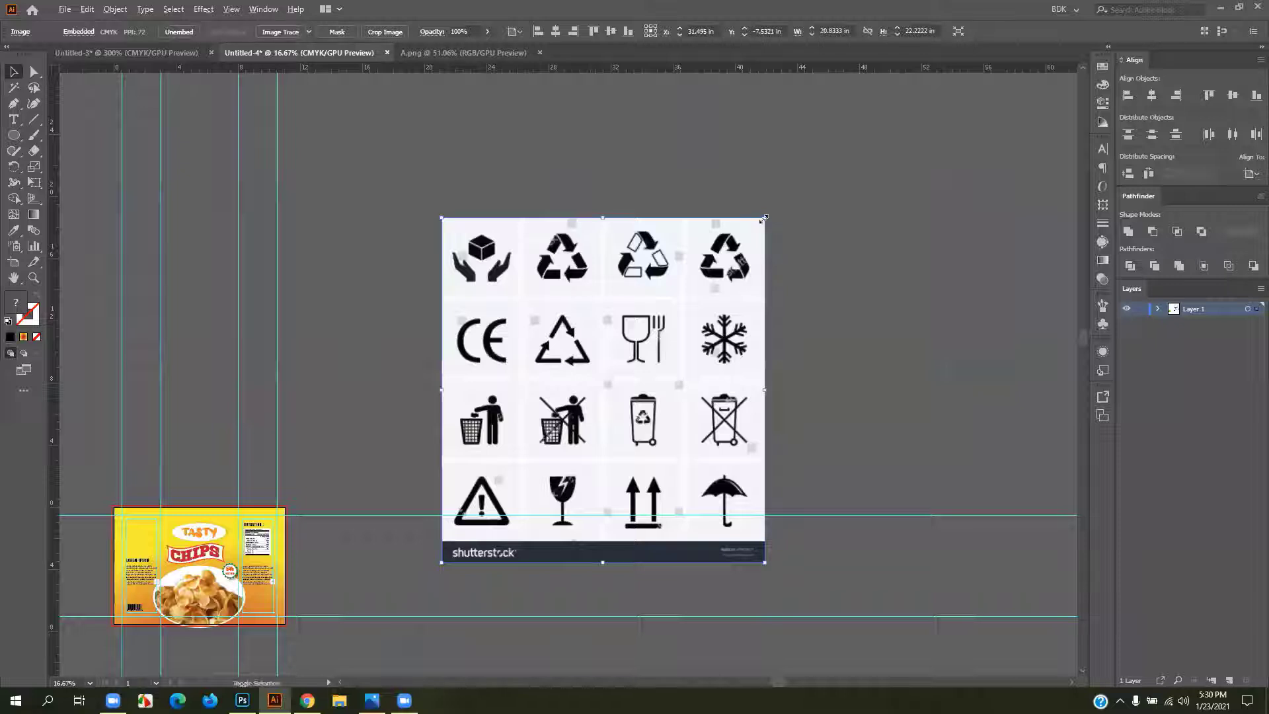
drag(763, 218, 638, 353)
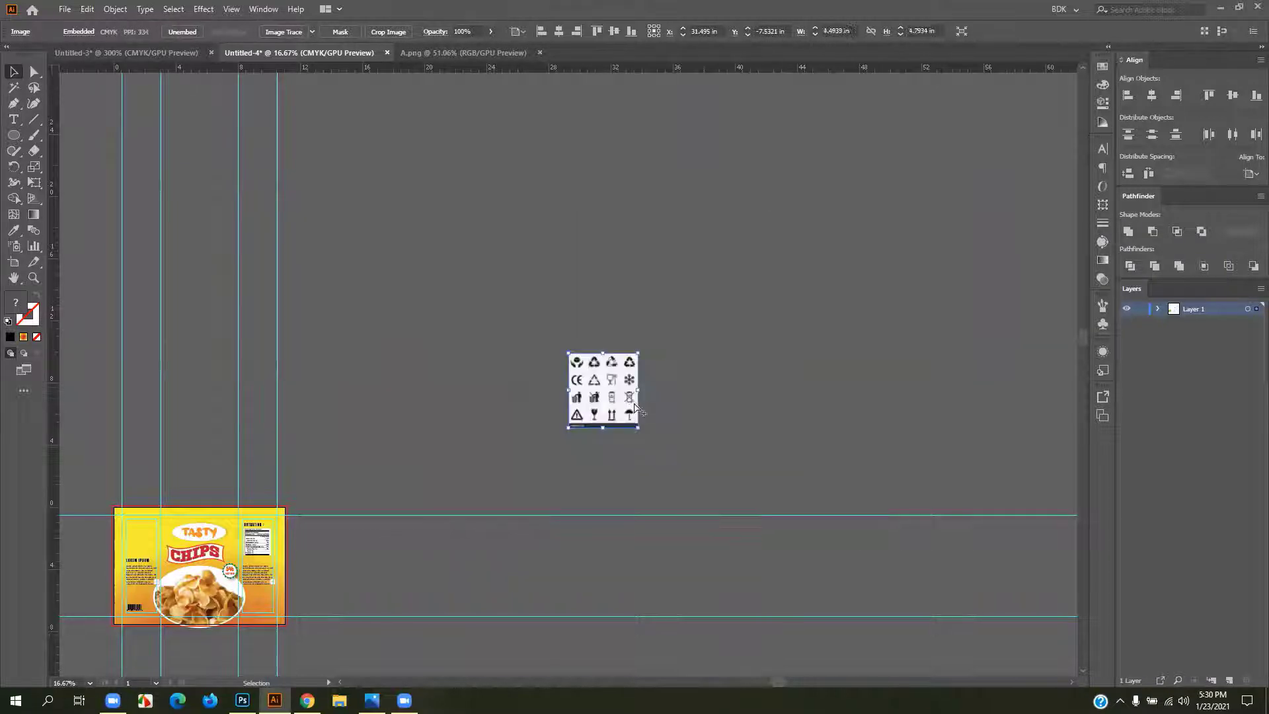
- Image Trace the icon sheet in black and white with Threshold 181, Corners 88% and Ignore White, and expand the tracing
key(ctrl+plus)
scroll(583, 402, up, 2)
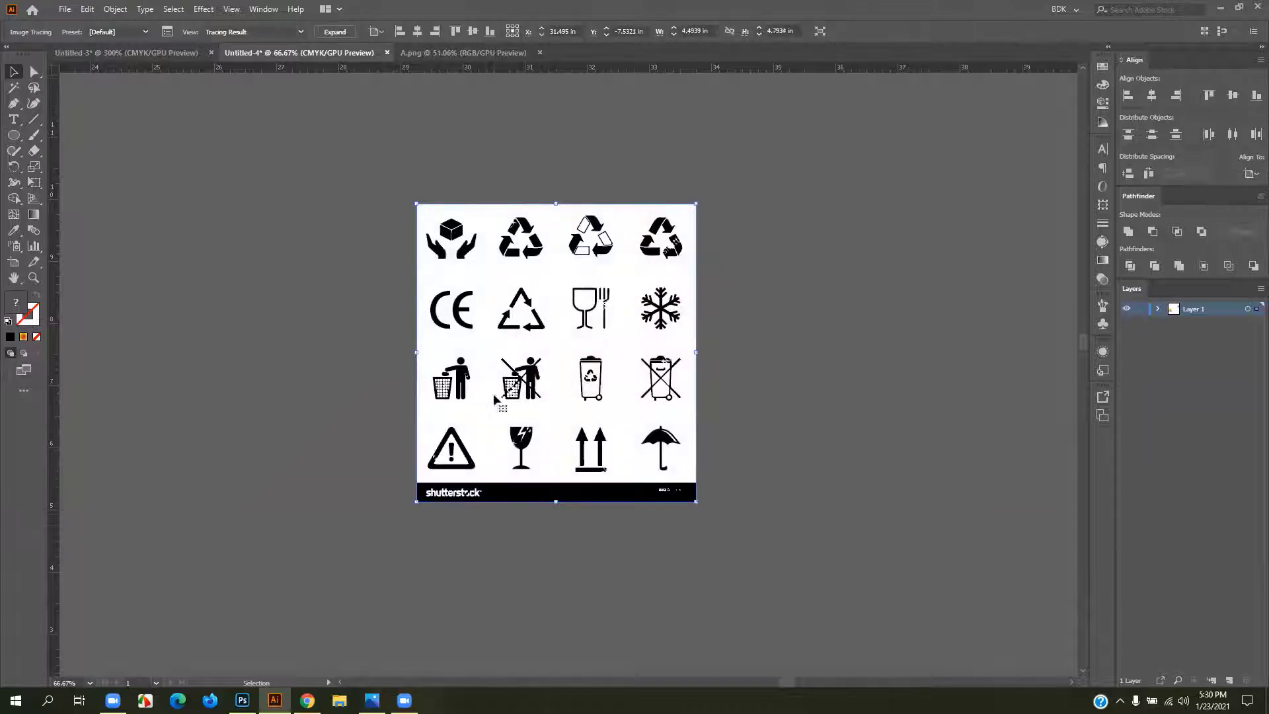
click(167, 31)
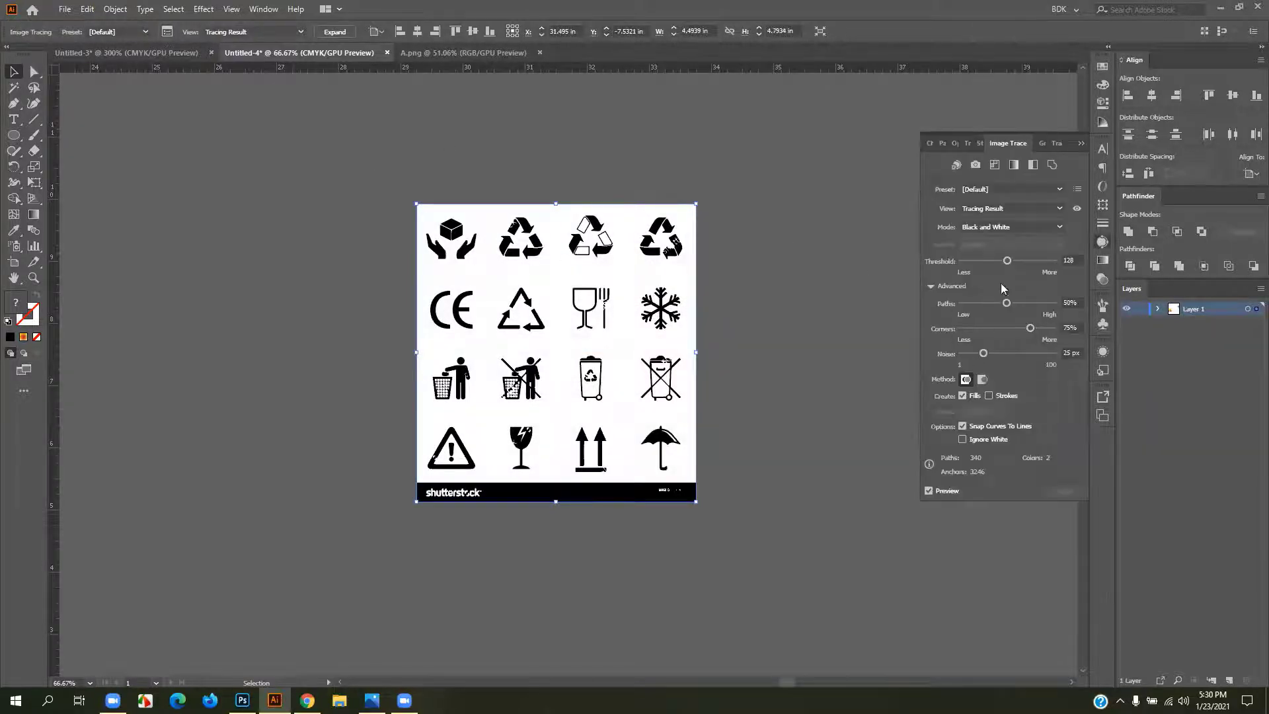
click(1015, 262)
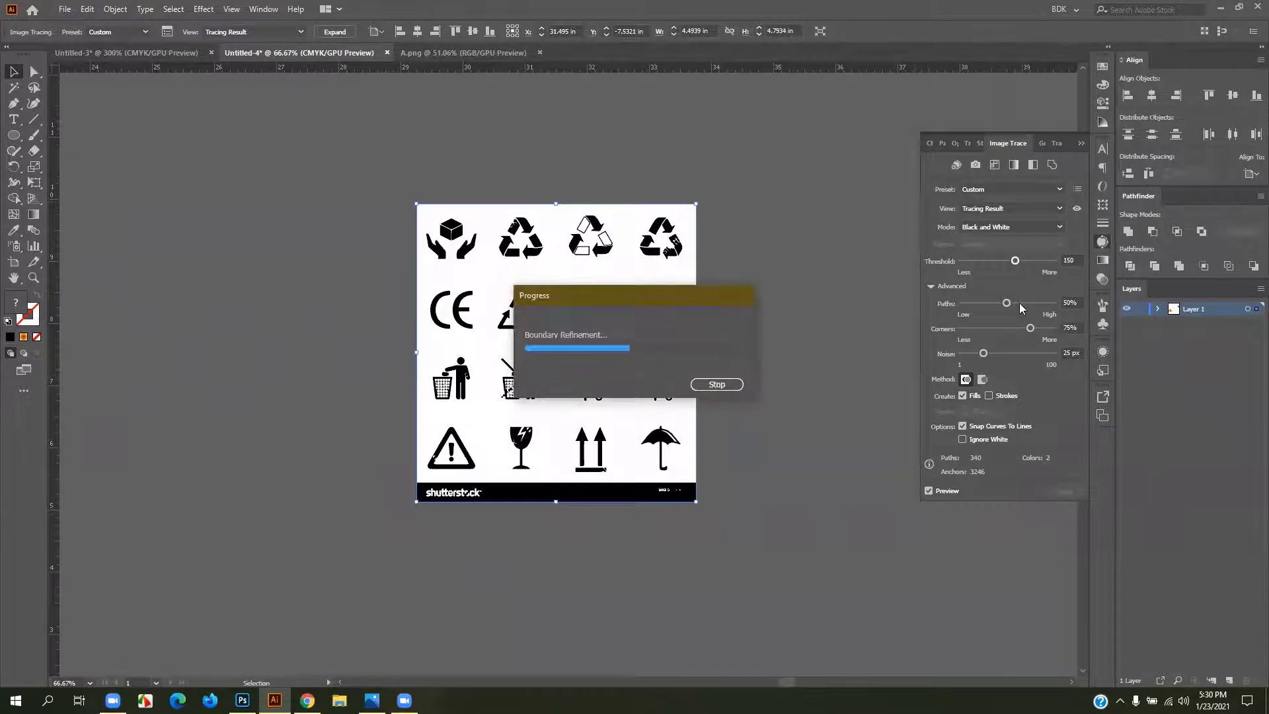
click(1025, 262)
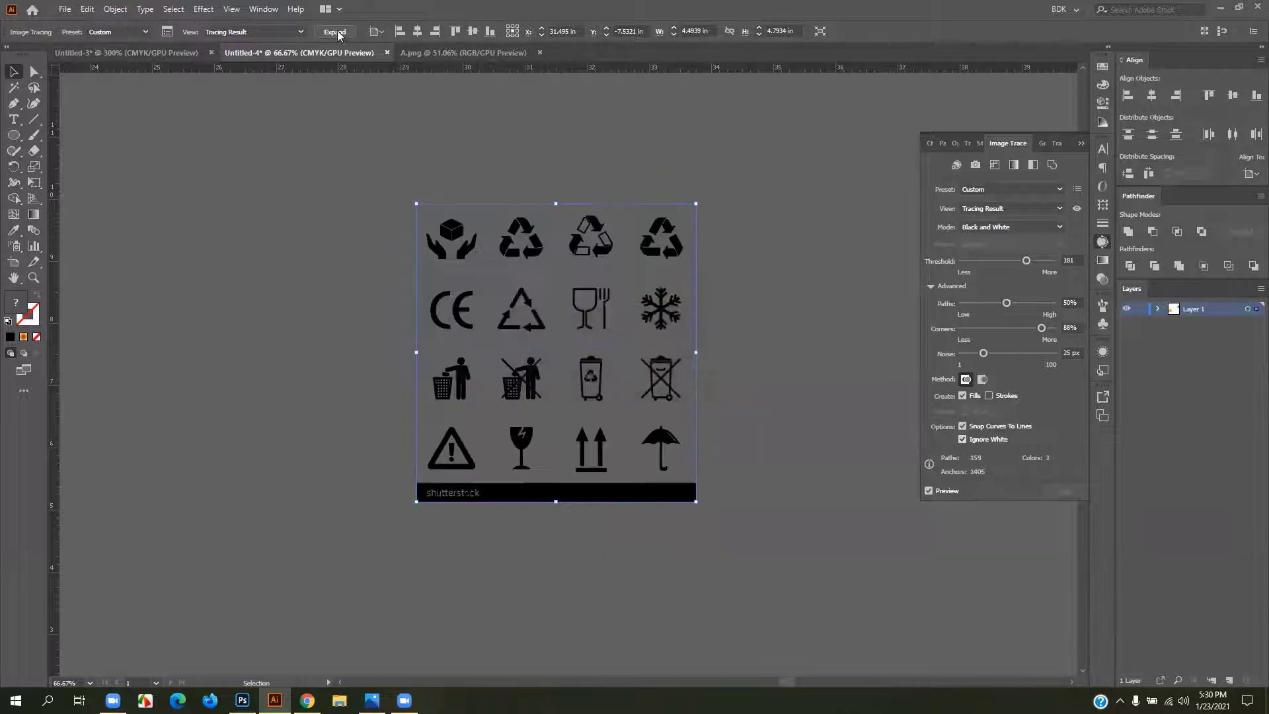
- Ungroup the expanded icon tracing and move the black Shutterstock bar away from the icons
click(585, 504)
click(586, 495)
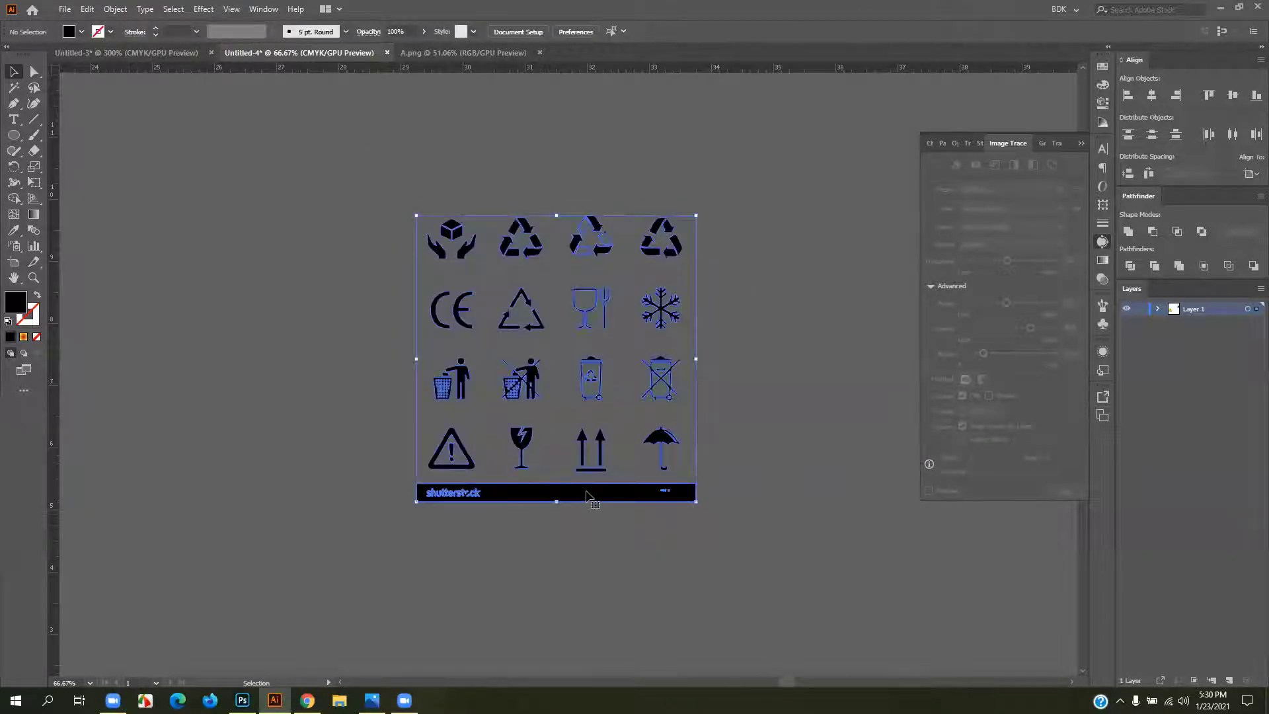
right_click(586, 493)
click(624, 370)
drag(595, 496, 261, 370)
- Select all pieces of the person-with-bin icon without the cross and group them
click(521, 448)
shift+click(459, 376)
click(539, 523)
click(457, 380)
shift+click(470, 463)
drag(426, 353, 467, 399)
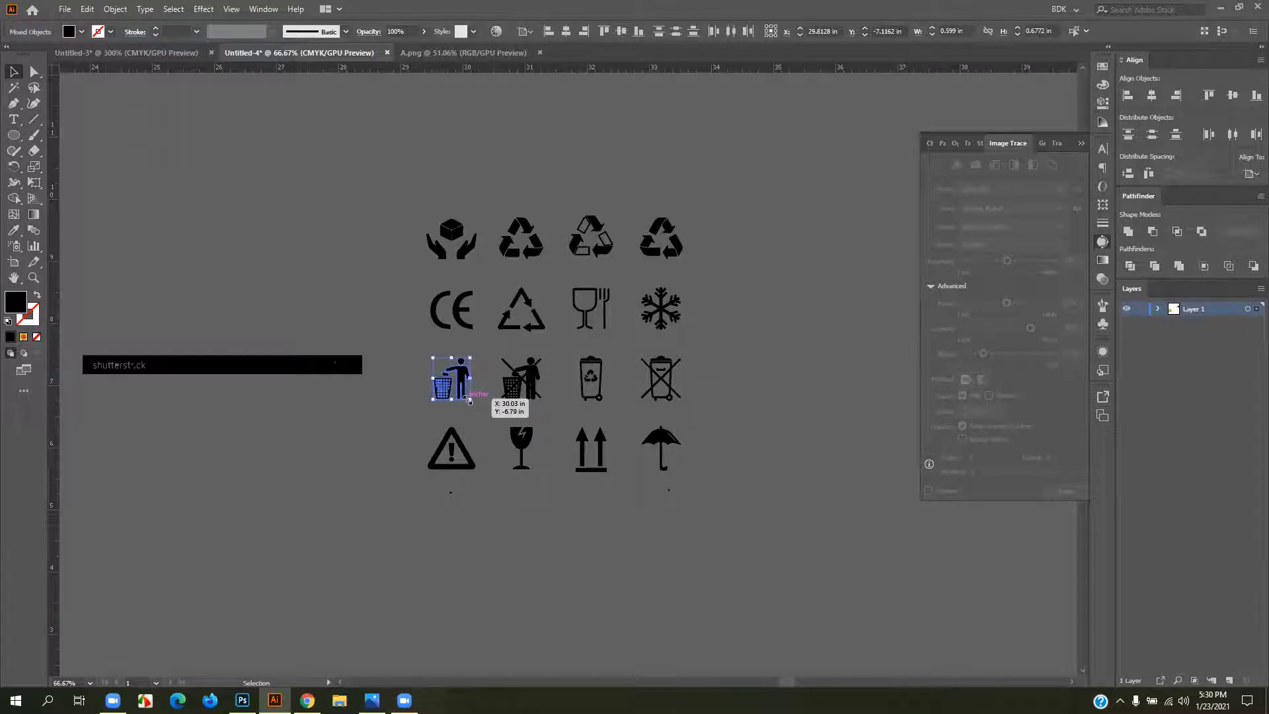
key(a)
key(ctrl+g)
key(v)
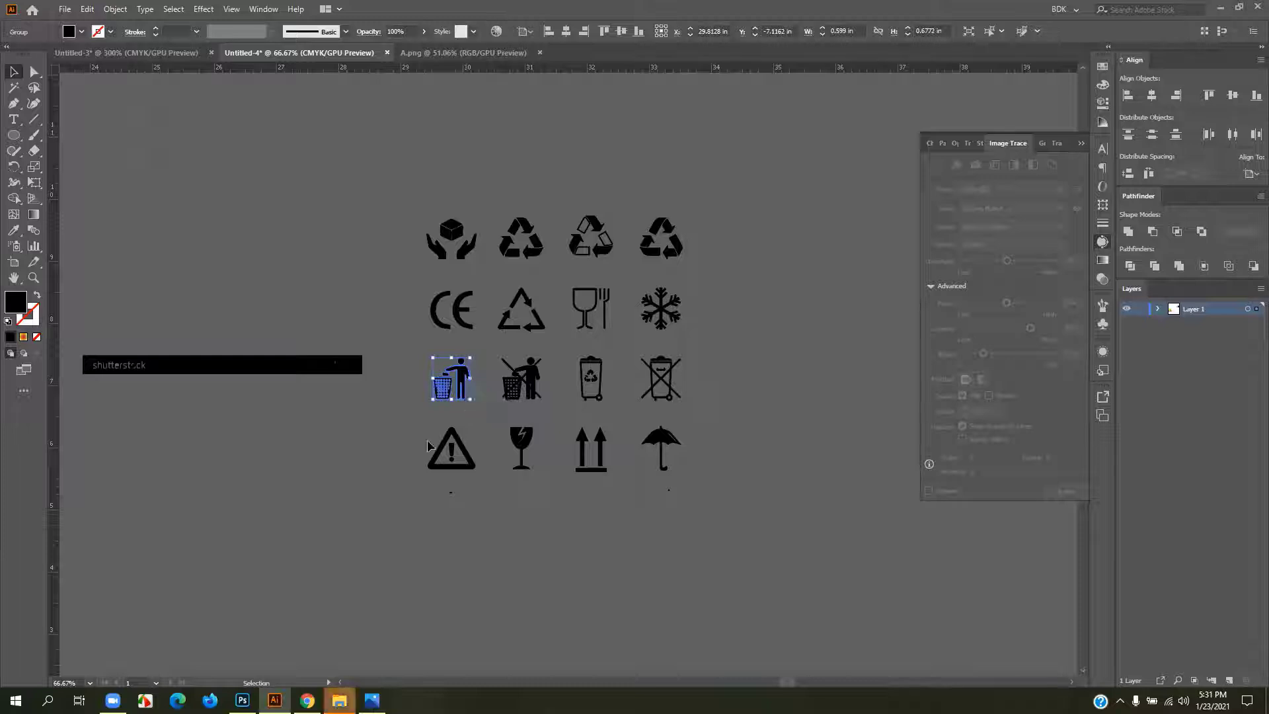
- Group the pieces of the solid recycling triangle, the second icon in the top row
click(549, 258)
key(a)
key(ctrl+g)
key(v)
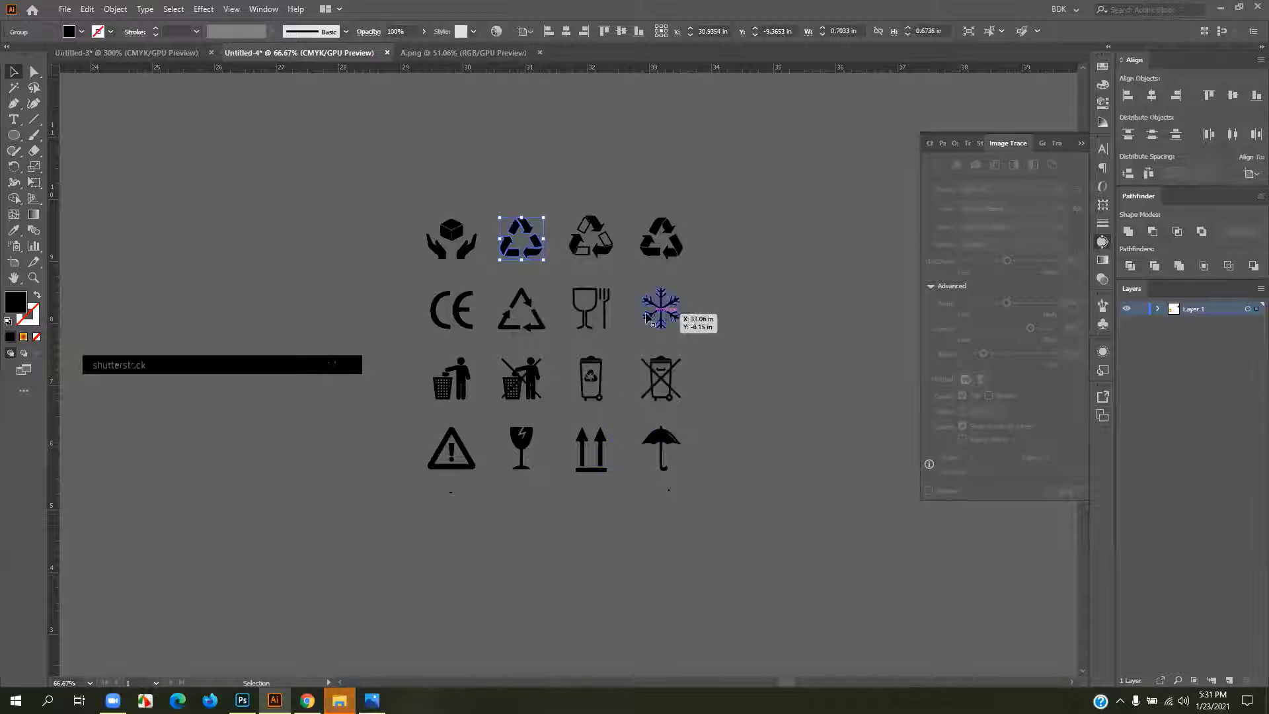
- Select the glass and the fork of the food-safe icon in the second row and group them
click(585, 311)
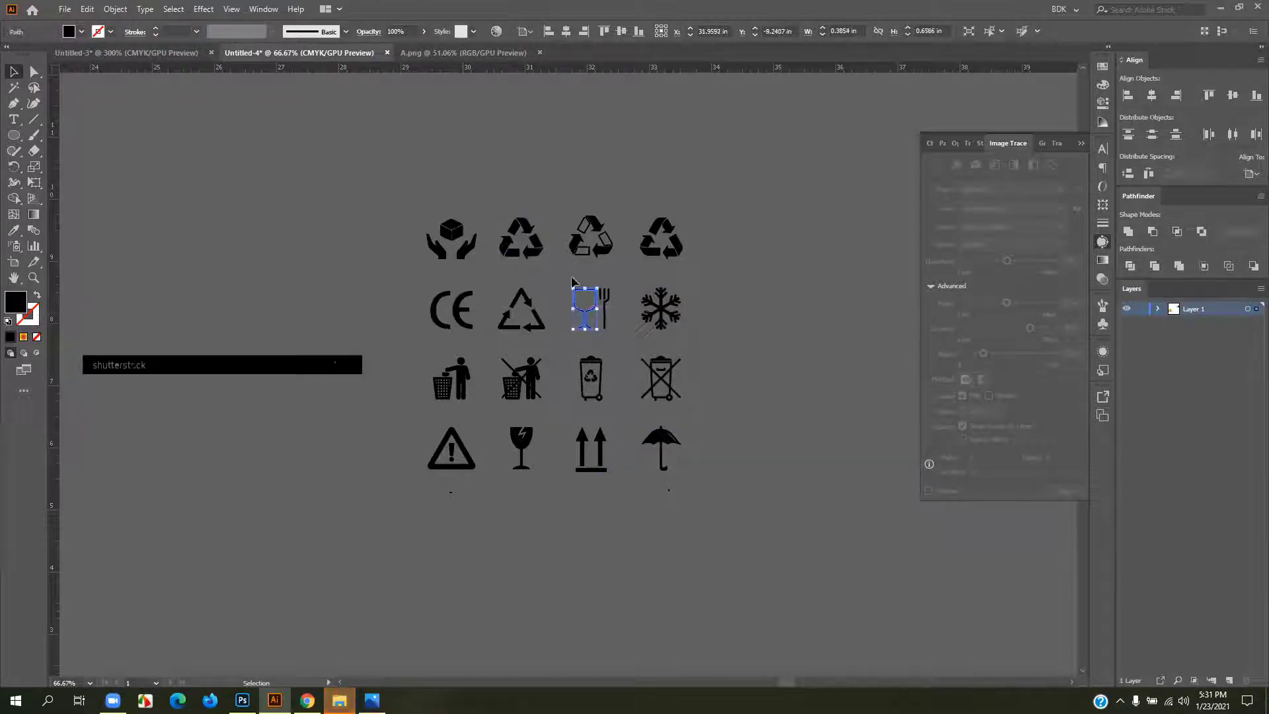
shift+click(603, 309)
key(a)
key(ctrl+g)
key(v)
- Move the glass-and-fork, person-with-bin and solid recycling icons into a row above the icon sheet and align their vertical centers
drag(465, 376, 375, 143)
drag(528, 230, 423, 139)
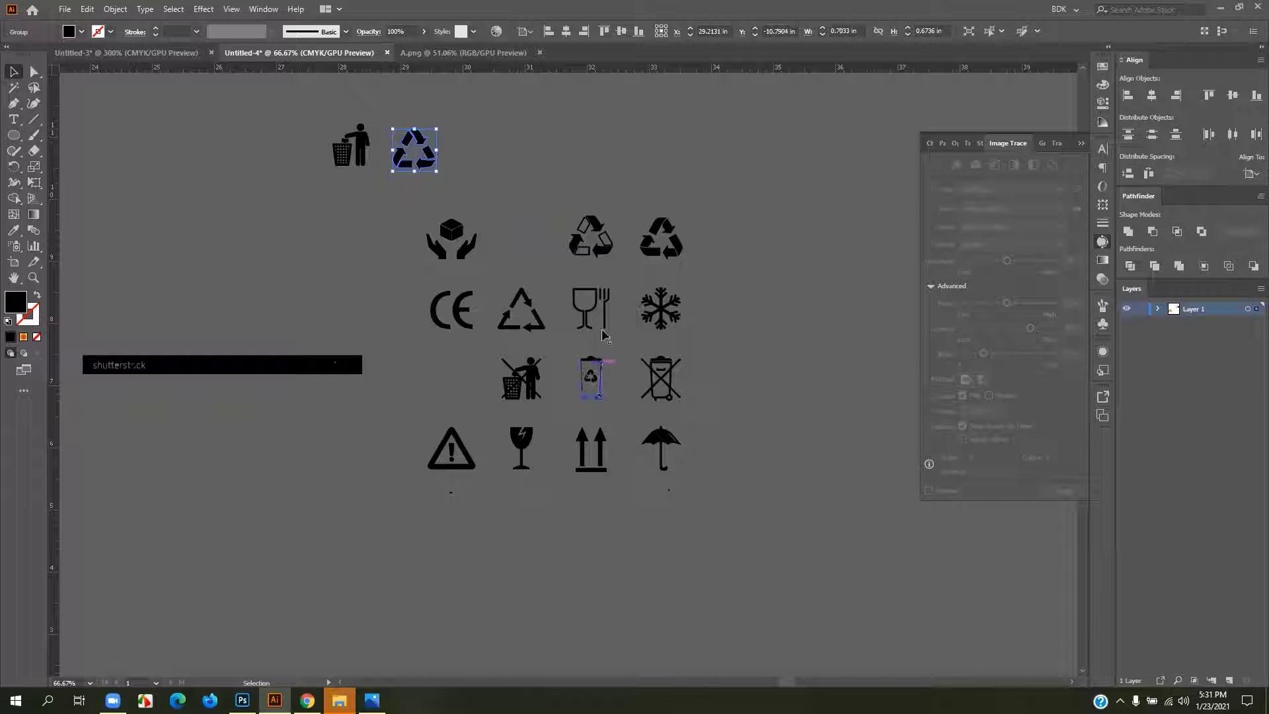
drag(588, 317, 464, 170)
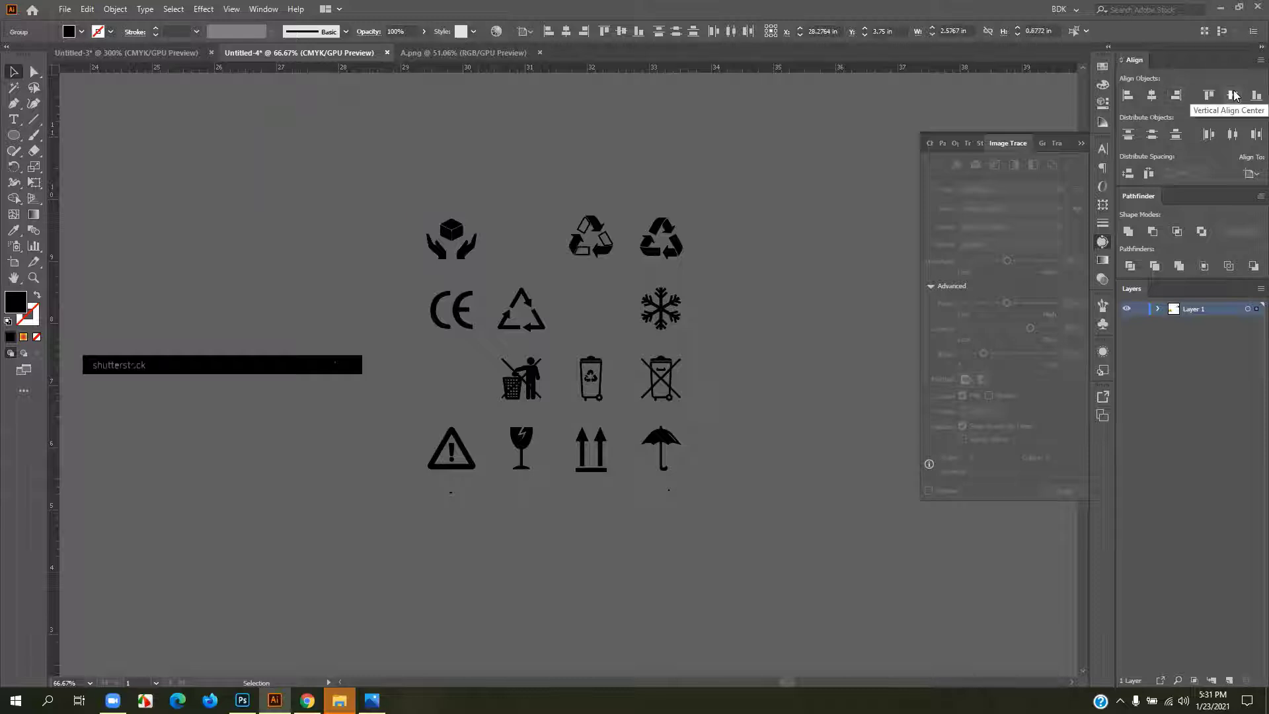
click(357, 142)
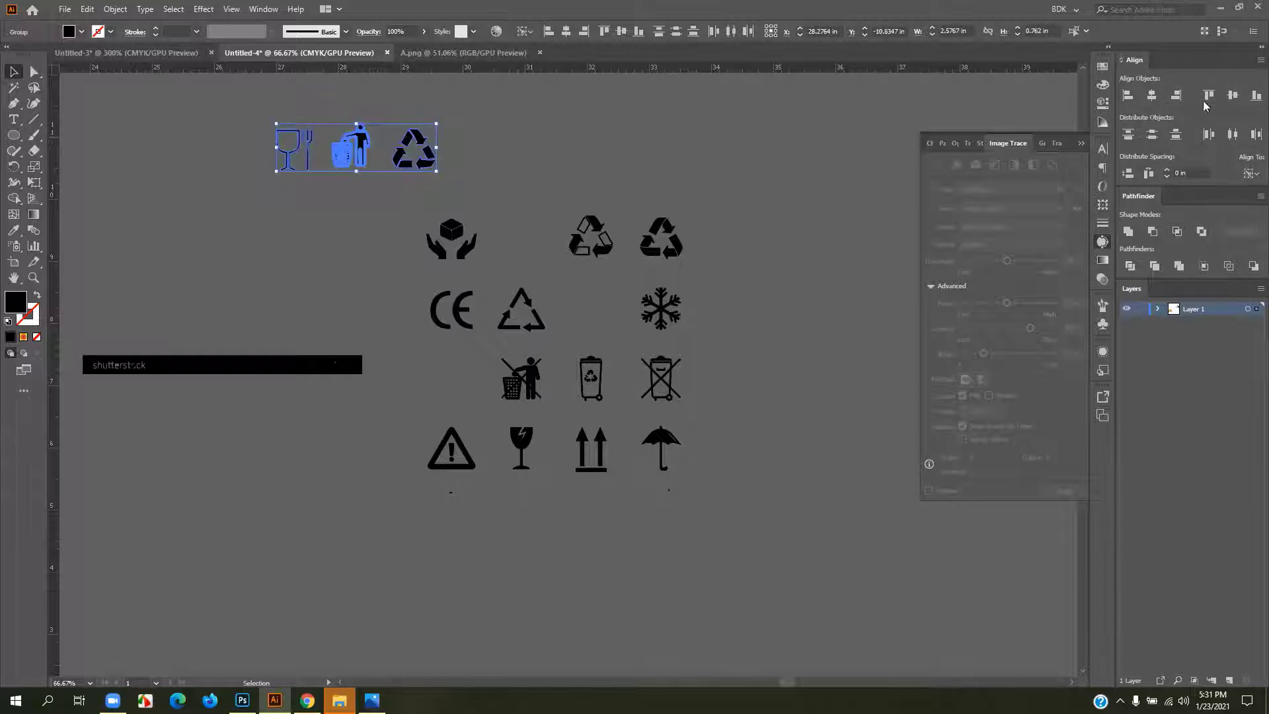
click(1227, 96)
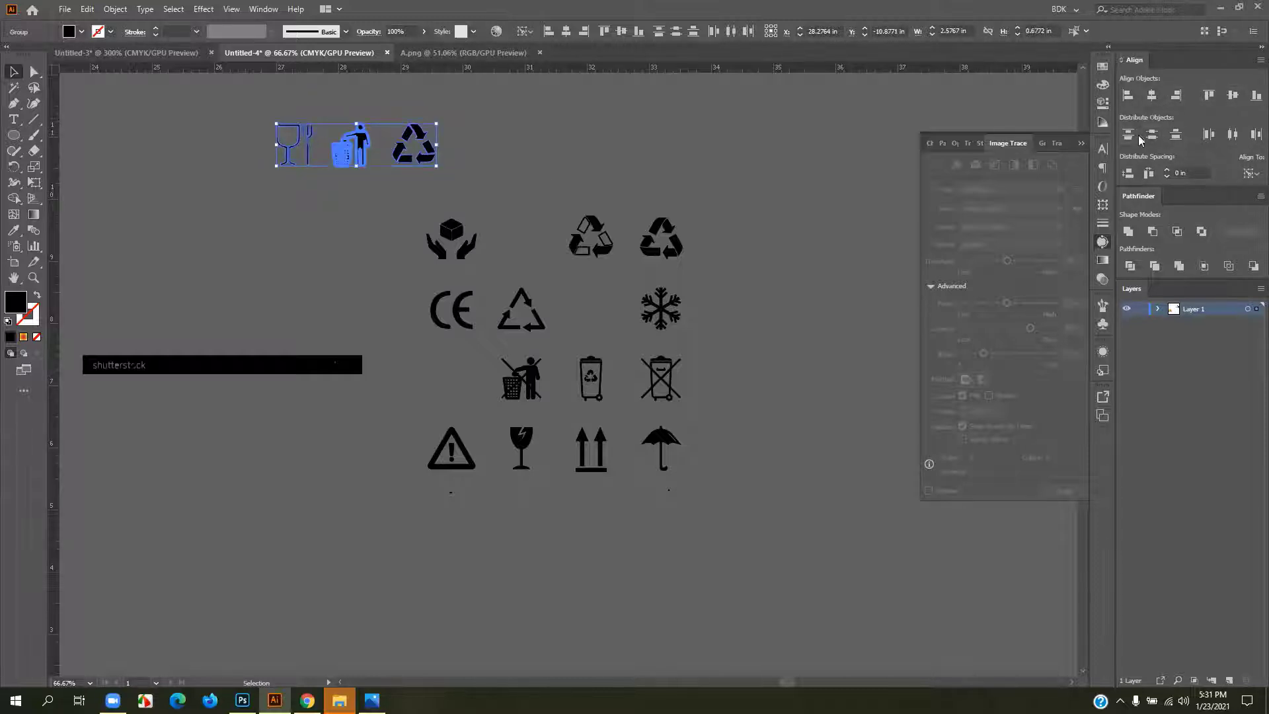
- Try to distribute the three icons by their horizontal centers and undo the distribution
click(361, 151)
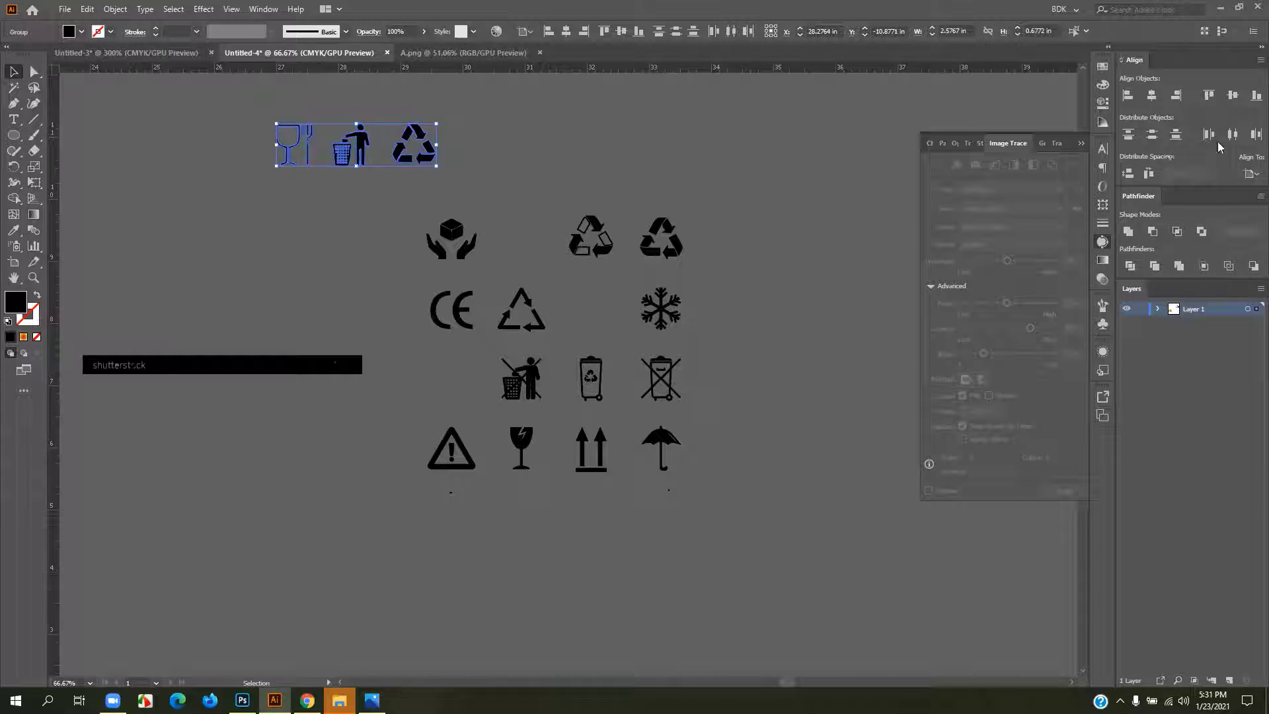
click(1233, 135)
scroll(524, 314, down, 6)
drag(340, 425, 502, 380)
scroll(452, 318, up, 2)
key(ctrl+z)
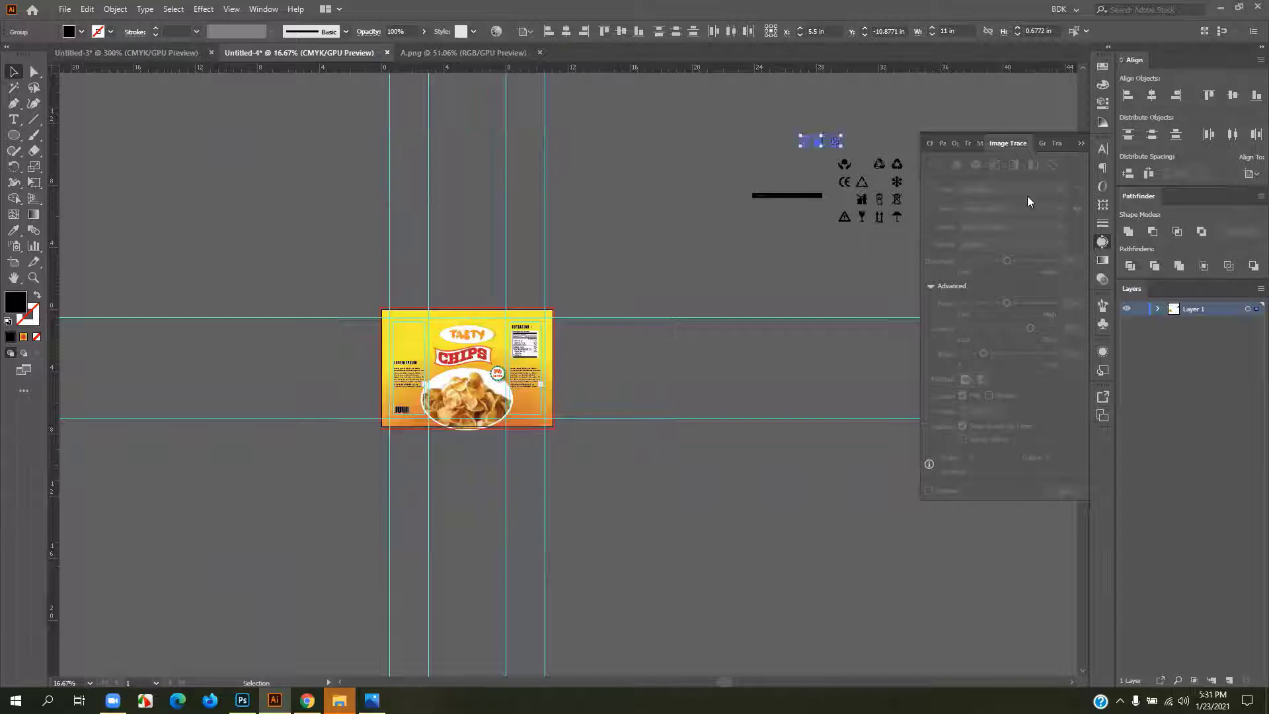
- Distribute the three icons relative to their selection, and place them about 0.74 in wide at the lower right of the nutrition panel
click(1250, 174)
click(1218, 178)
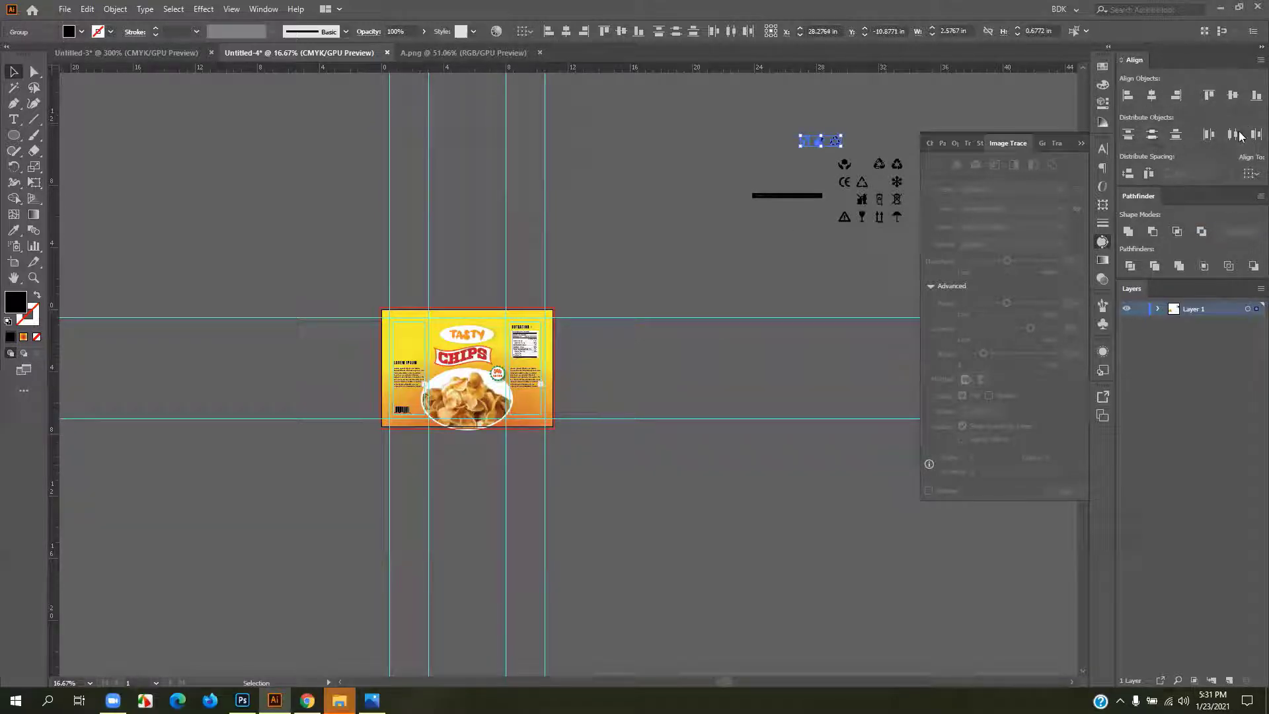
drag(810, 147, 532, 419)
scroll(537, 426, up, 6)
drag(654, 319, 532, 407)
scroll(488, 453, down, 5)
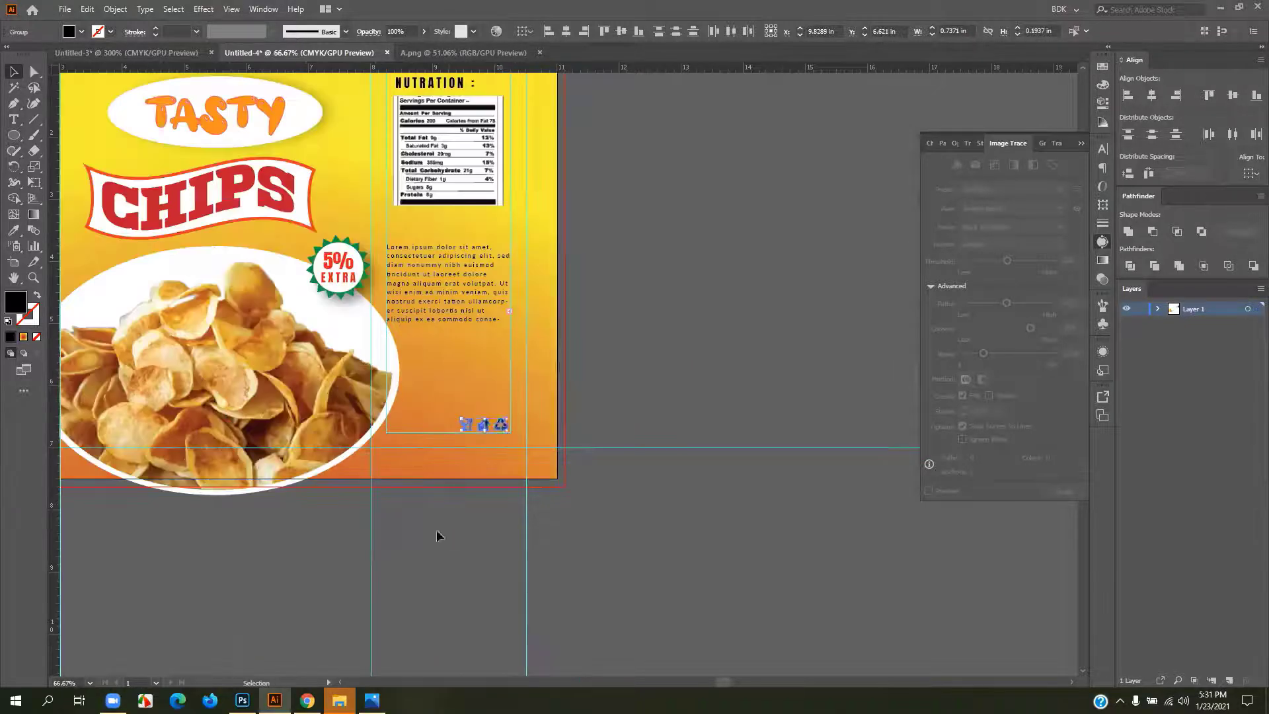
click(447, 513)
- Select all three small packaging icons on the nutrition panel and move them beside the barcode on the opposite back panel
scroll(734, 467, up, 3)
drag(734, 467, 760, 468)
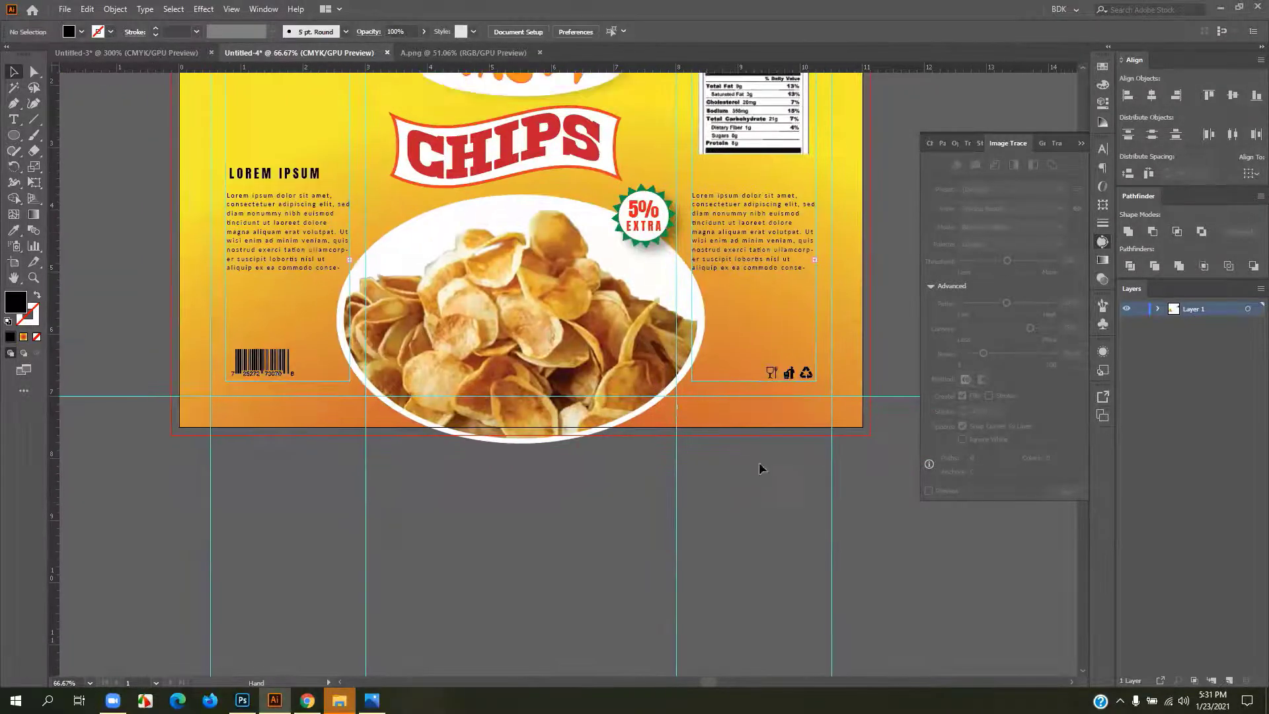
click(772, 374)
scroll(790, 376, up, 3)
shift+click(802, 376)
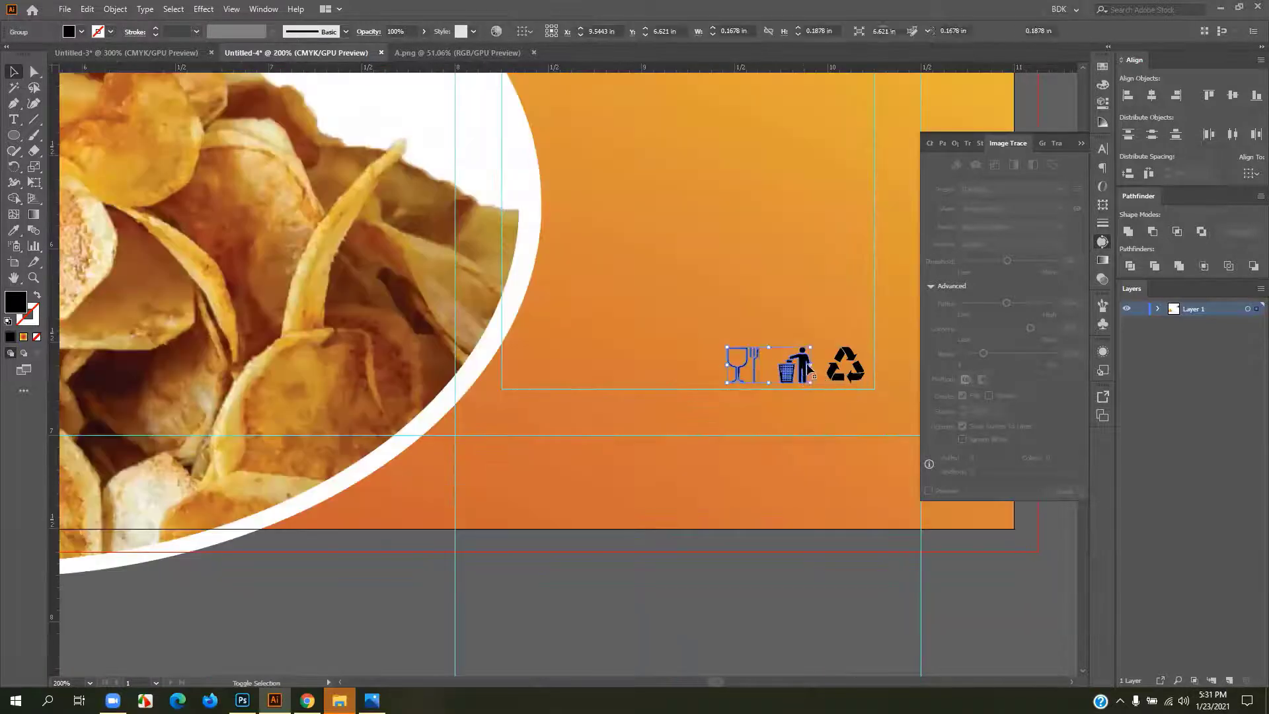
shift+click(853, 364)
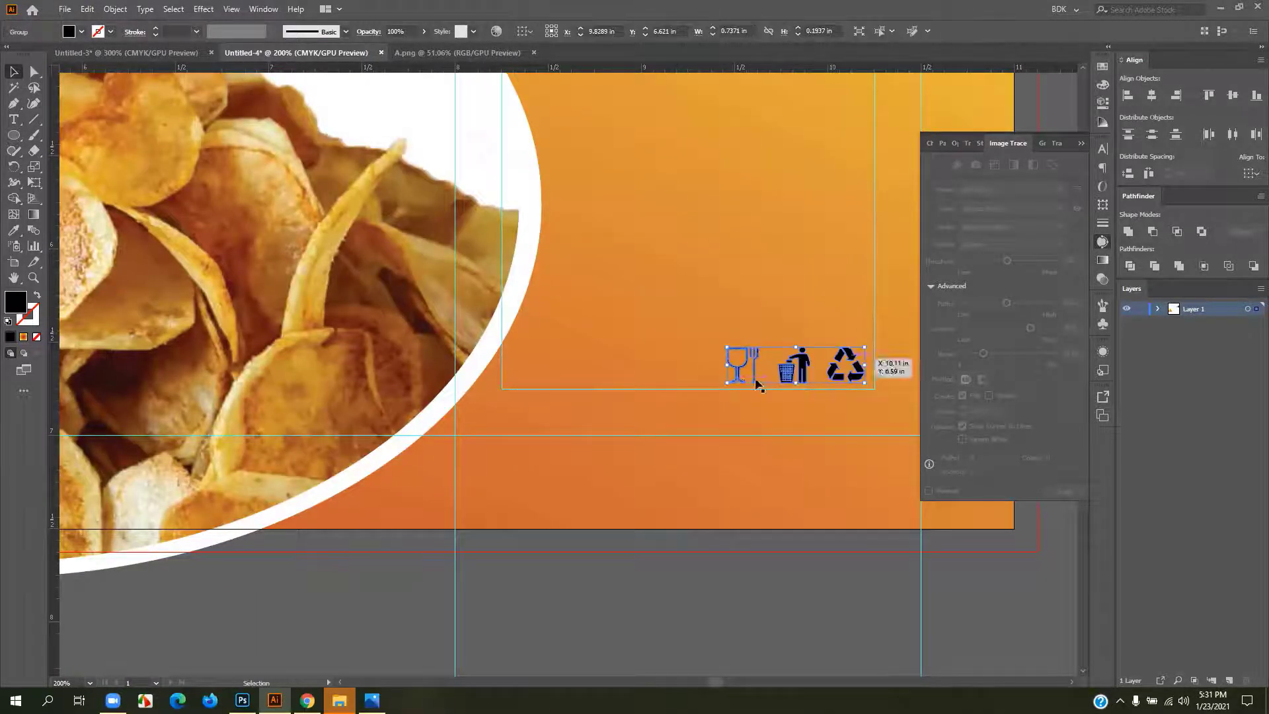
scroll(747, 387, down, 2)
drag(754, 505, 902, 486)
drag(889, 352, 196, 357)
alt+scroll(197, 357, up, 3)
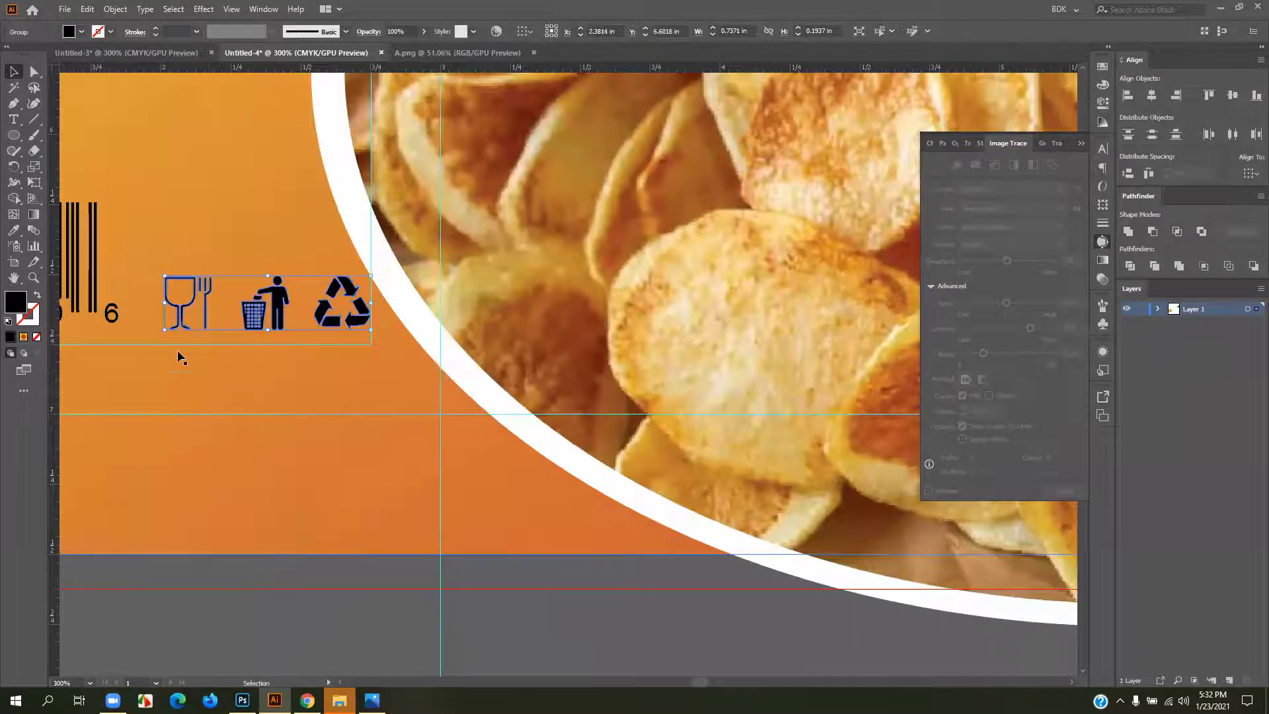
- Shift the barcode closer to the panel's left margin and move the three icons nearer to it
drag(283, 473, 586, 650)
double_click(237, 442)
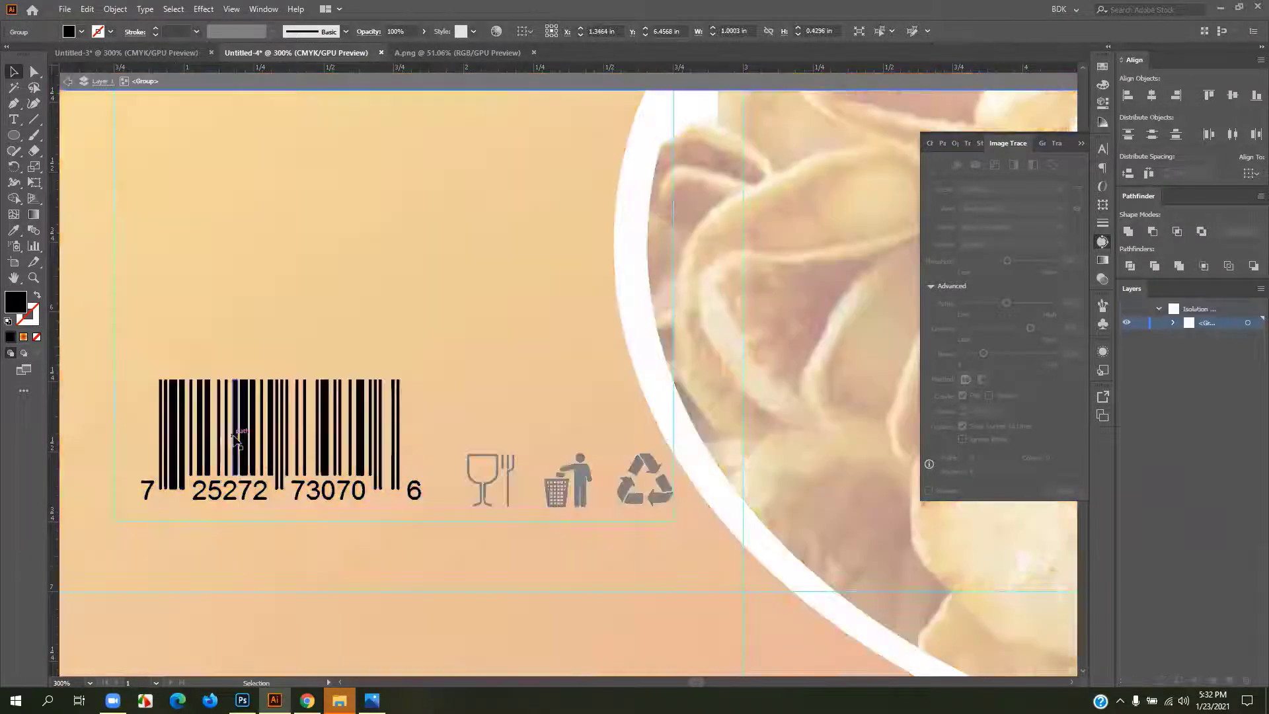
drag(240, 456, 220, 464)
drag(480, 487, 450, 475)
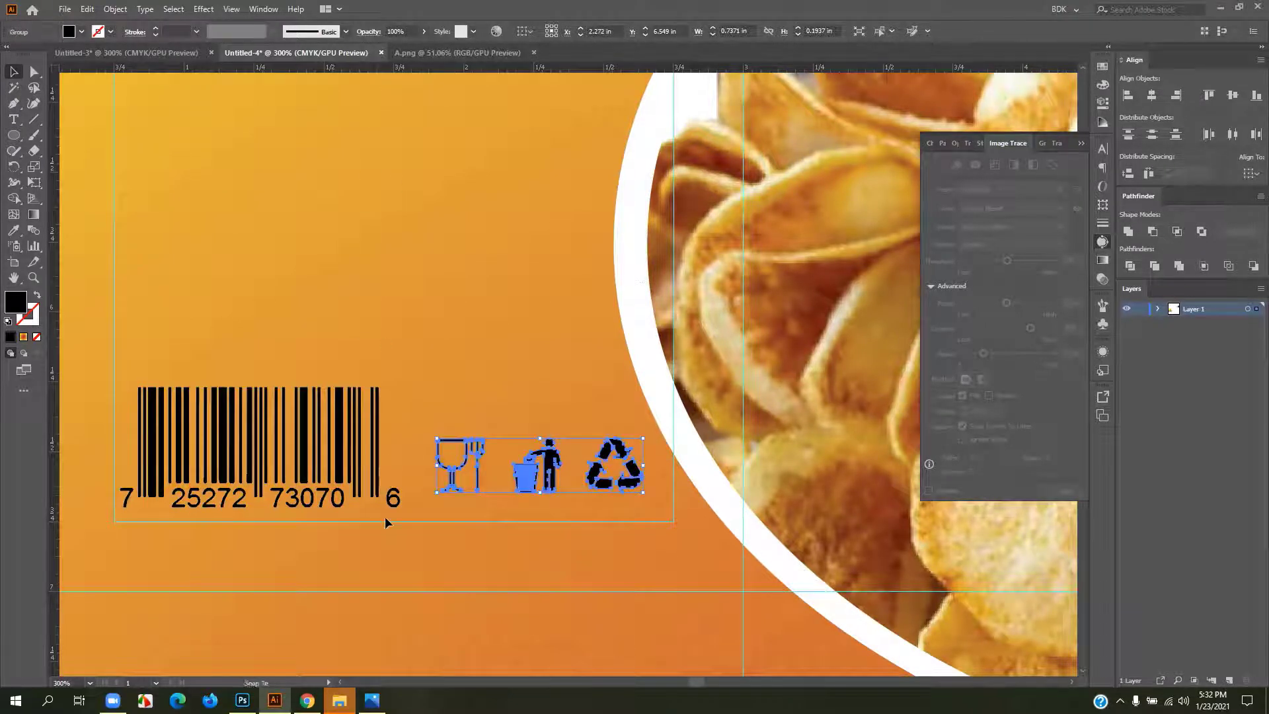
- Place a horizontal guide at the base of the barcode digits and lower the three icons onto it
drag(389, 515, 459, 509)
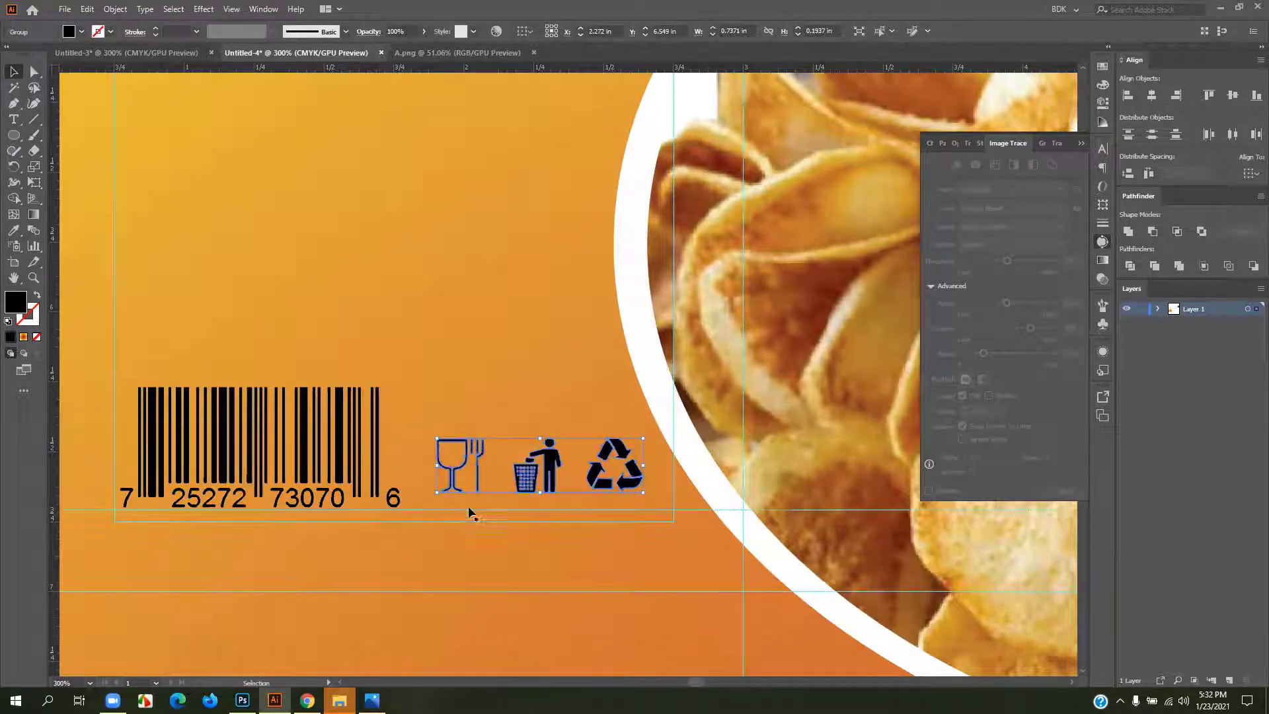
drag(547, 480, 581, 504)
click(581, 492)
- Move the nutrition facts image off the artboard onto the empty canvas to its right
scroll(592, 489, down, 4)
drag(745, 496, 458, 467)
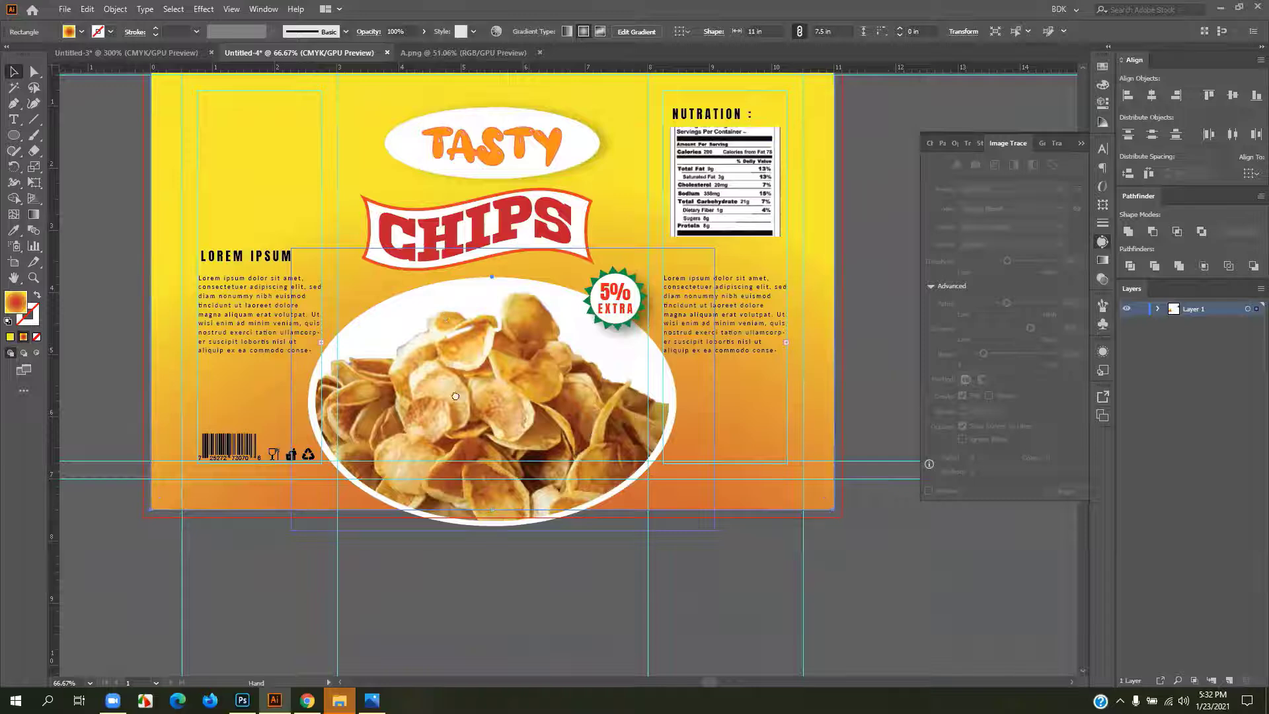
drag(302, 250, 318, 344)
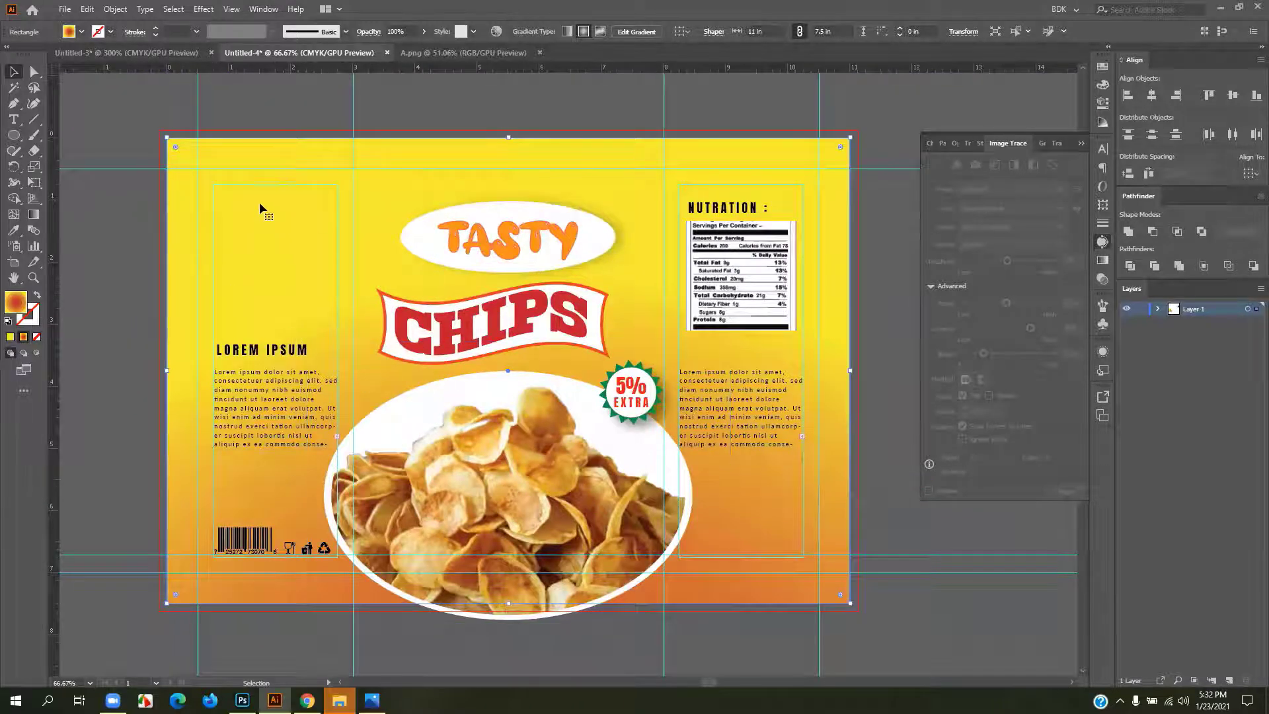
click(691, 261)
drag(839, 334, 459, 335)
drag(370, 289, 589, 303)
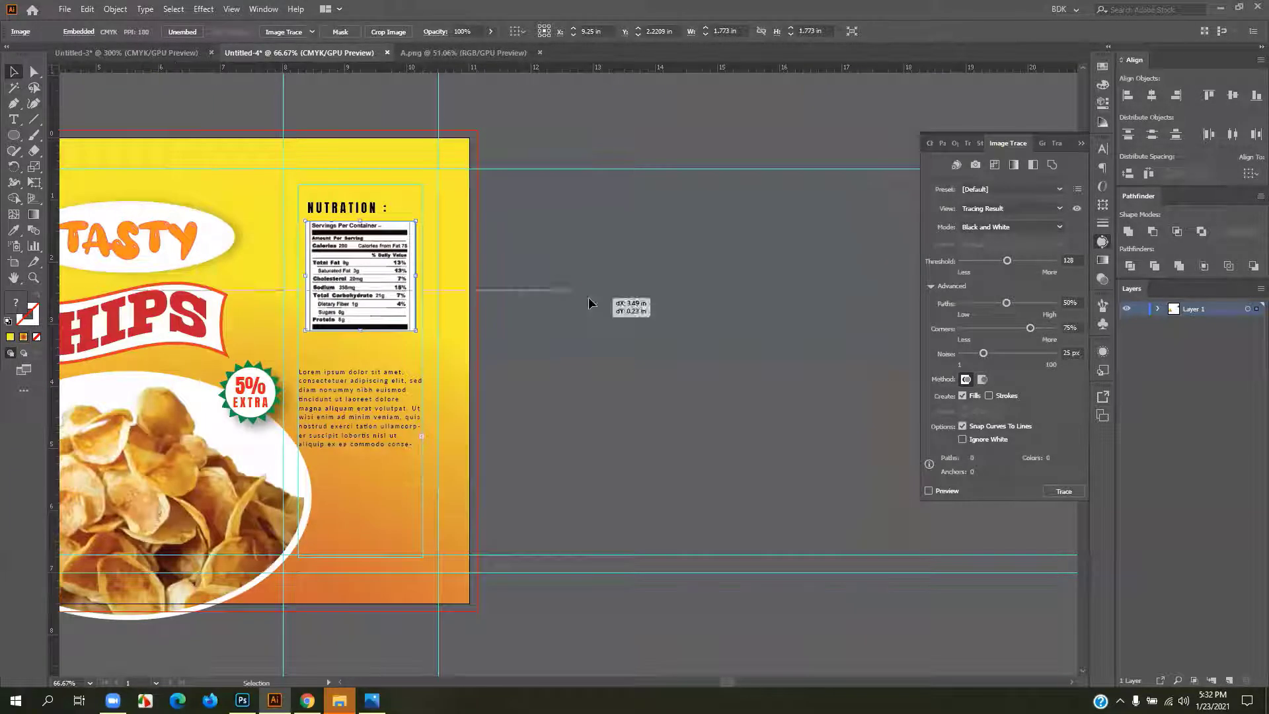
- Image Trace the nutrition facts in black and white with Ignore White, Threshold 157, Paths 81%, Corners 94% and Noise 1 px
click(285, 31)
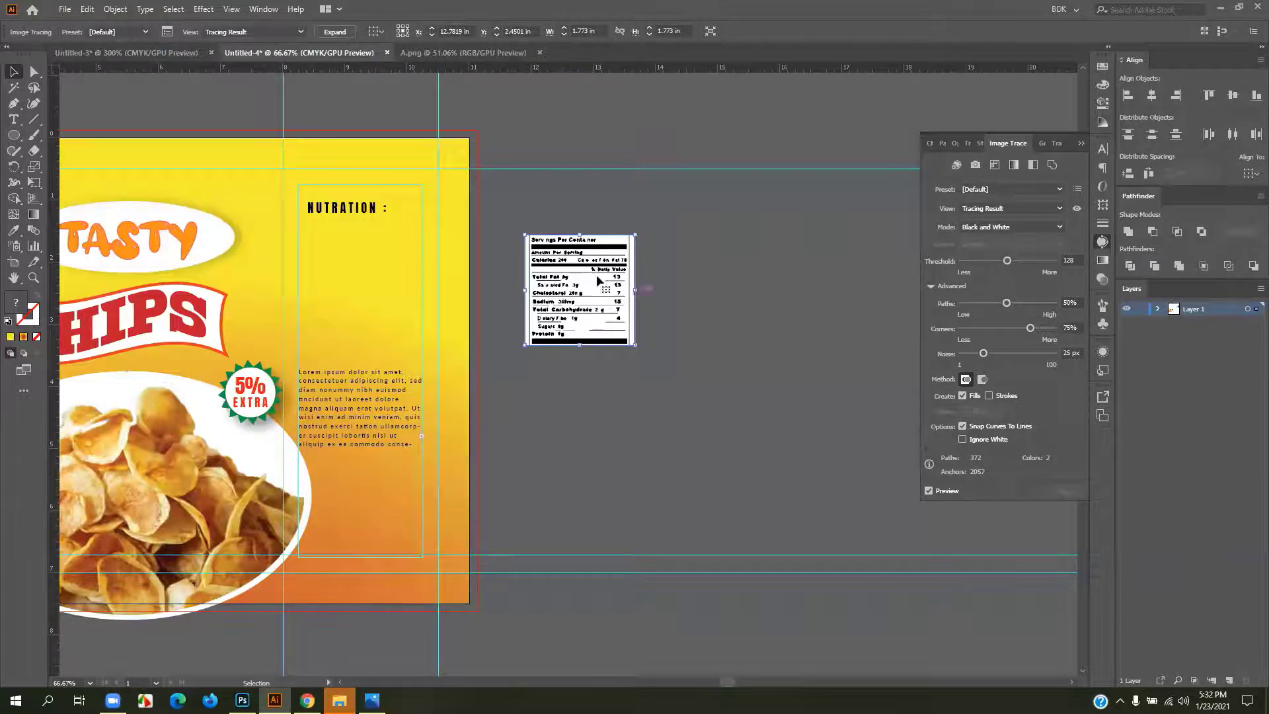
click(343, 33)
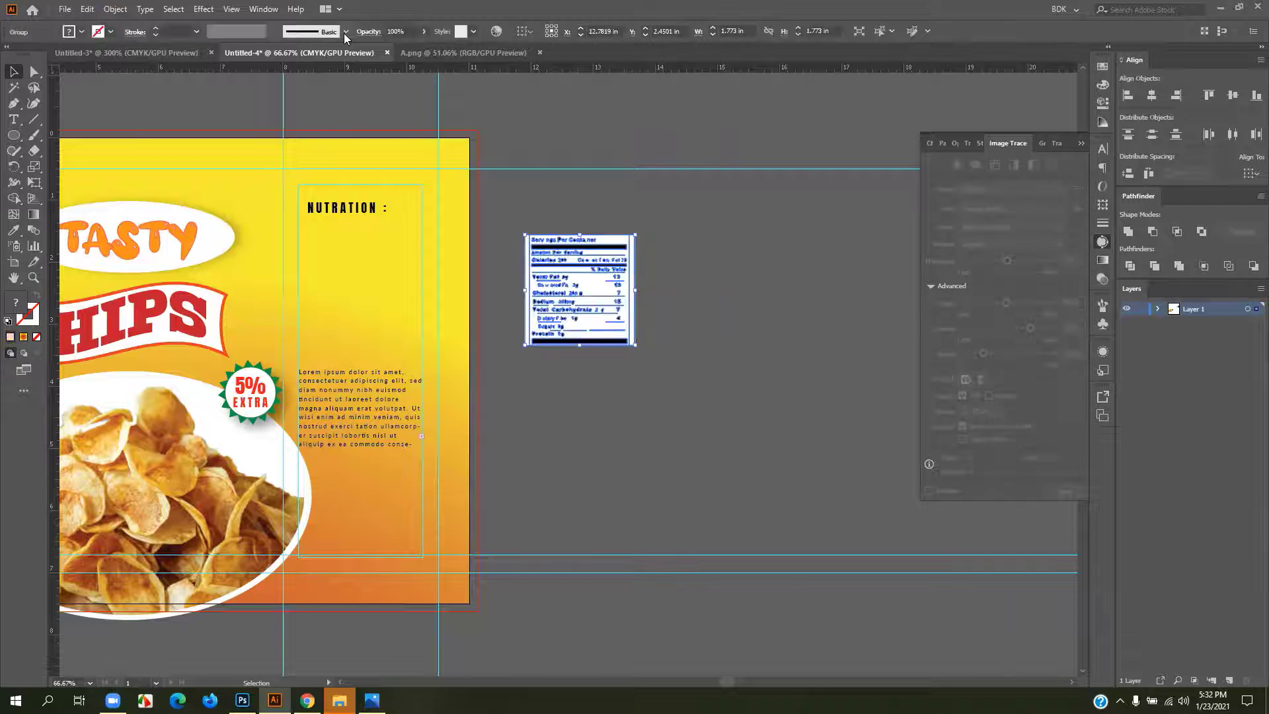
key(ctrl+z)
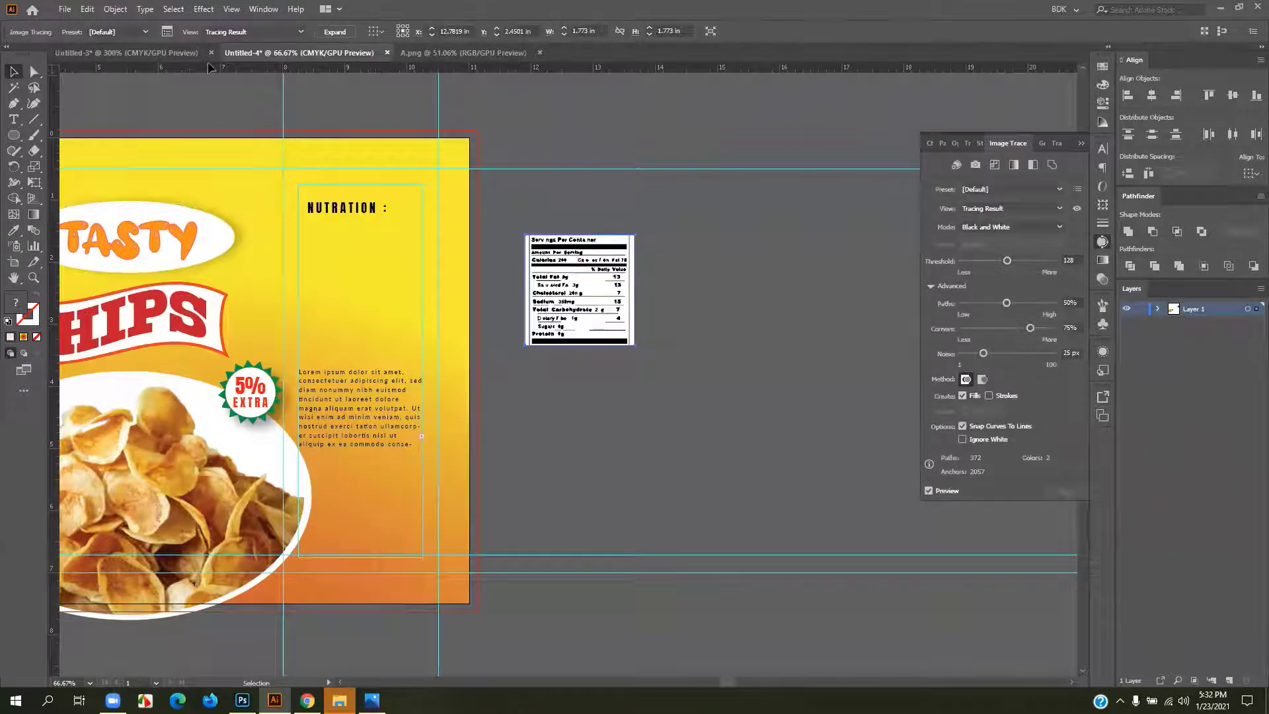
click(962, 439)
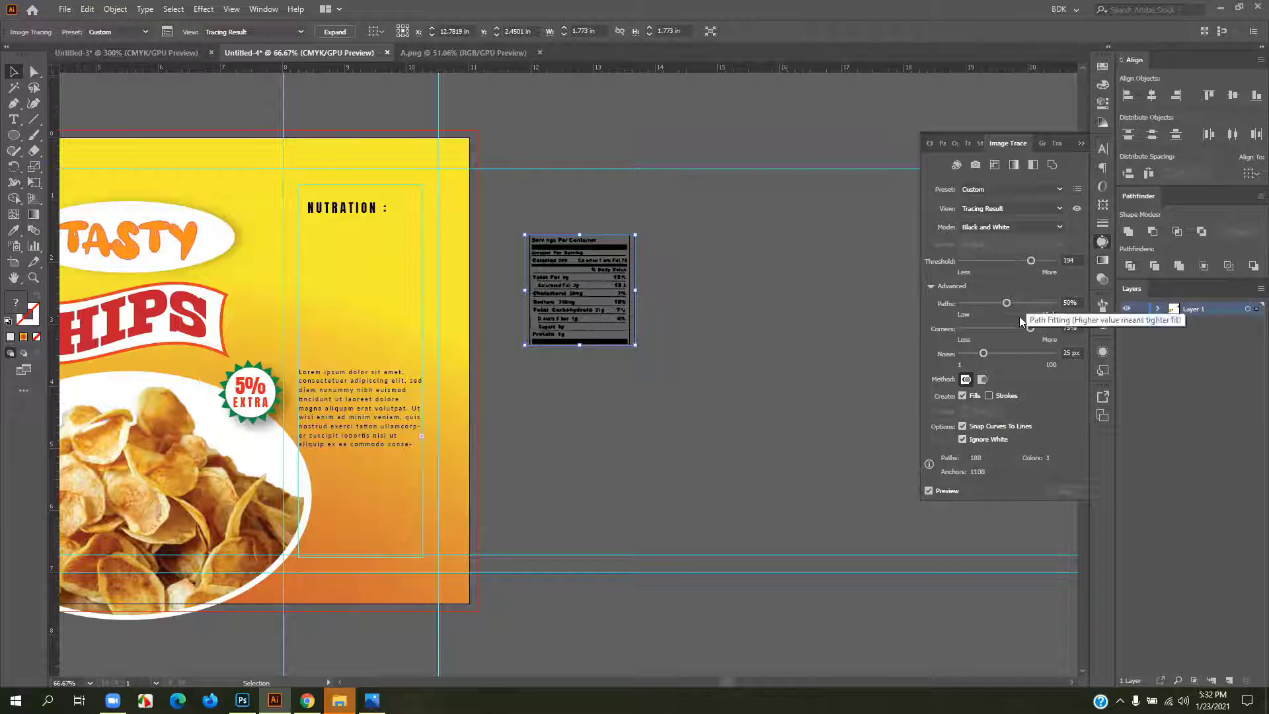
click(1035, 303)
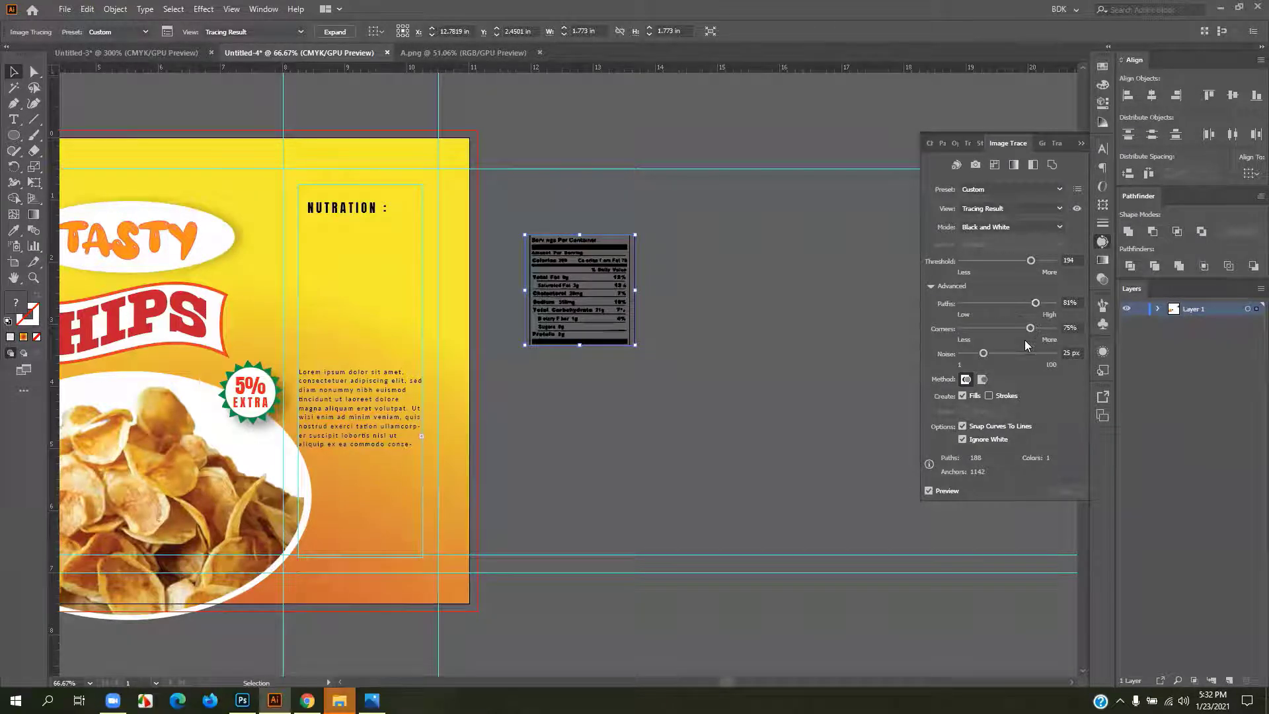
click(1018, 264)
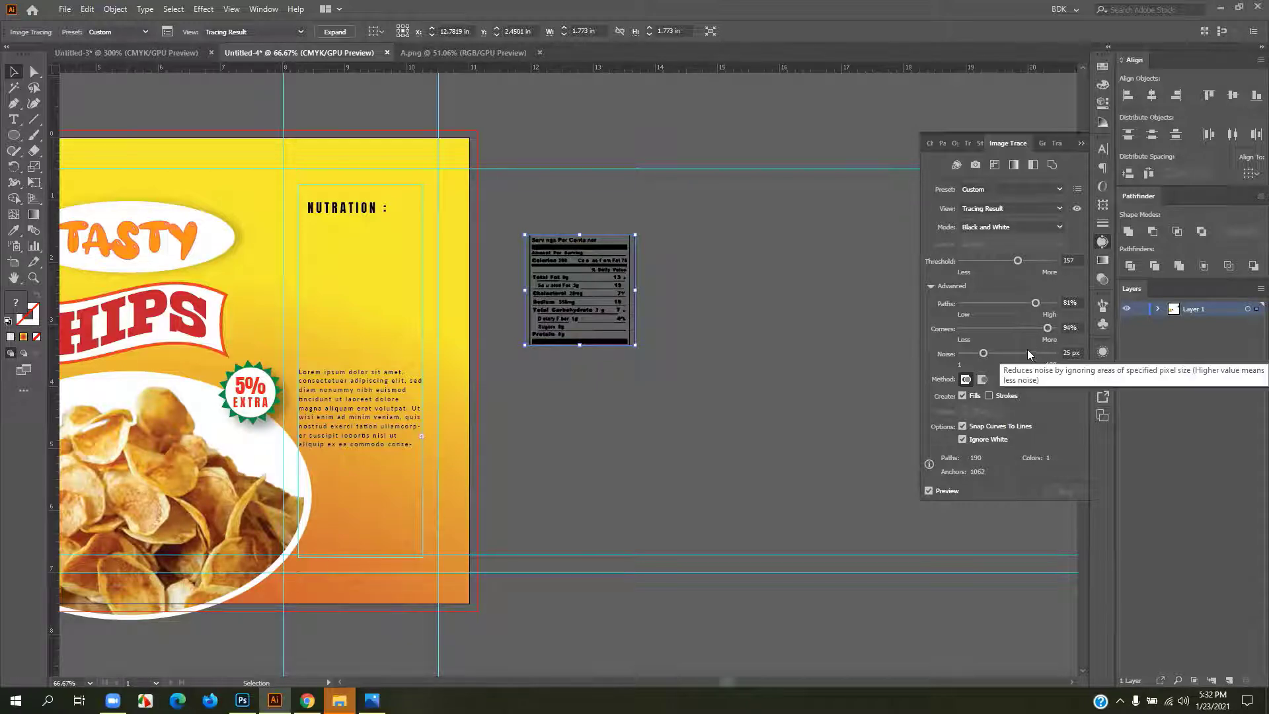
drag(982, 354, 805, 356)
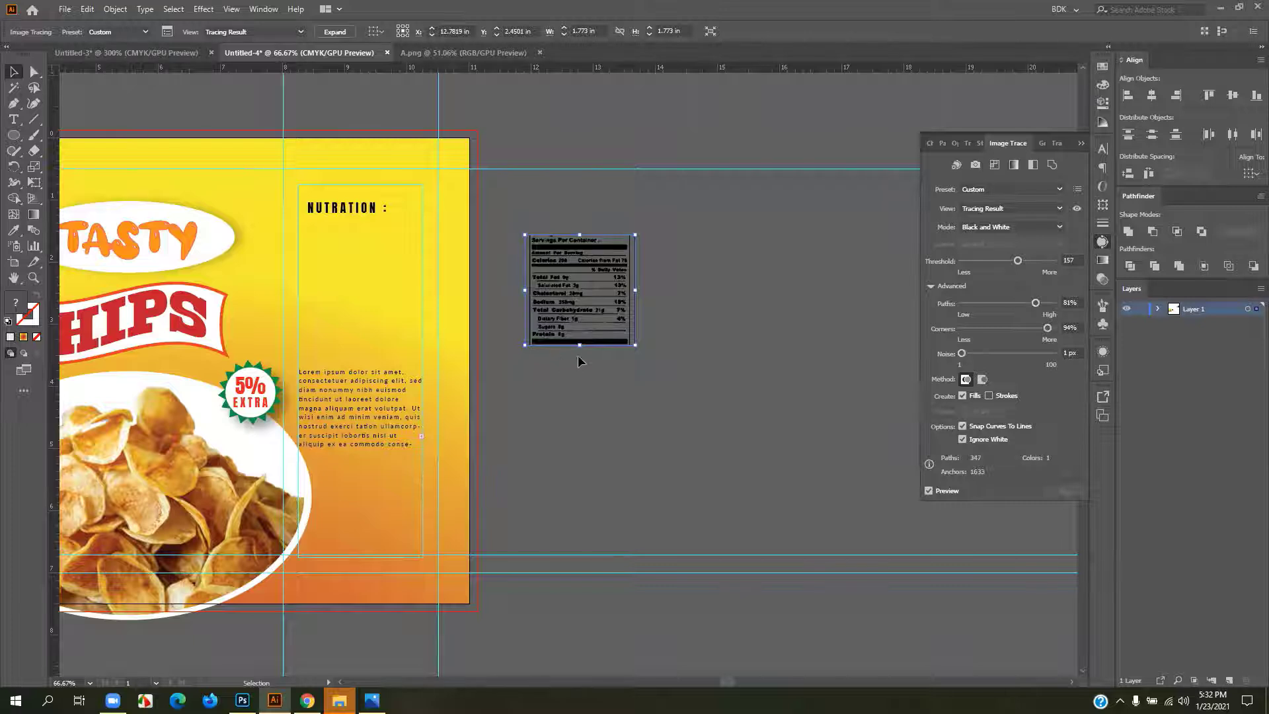
- Expand the nutrition facts tracing into editable paths
click(636, 394)
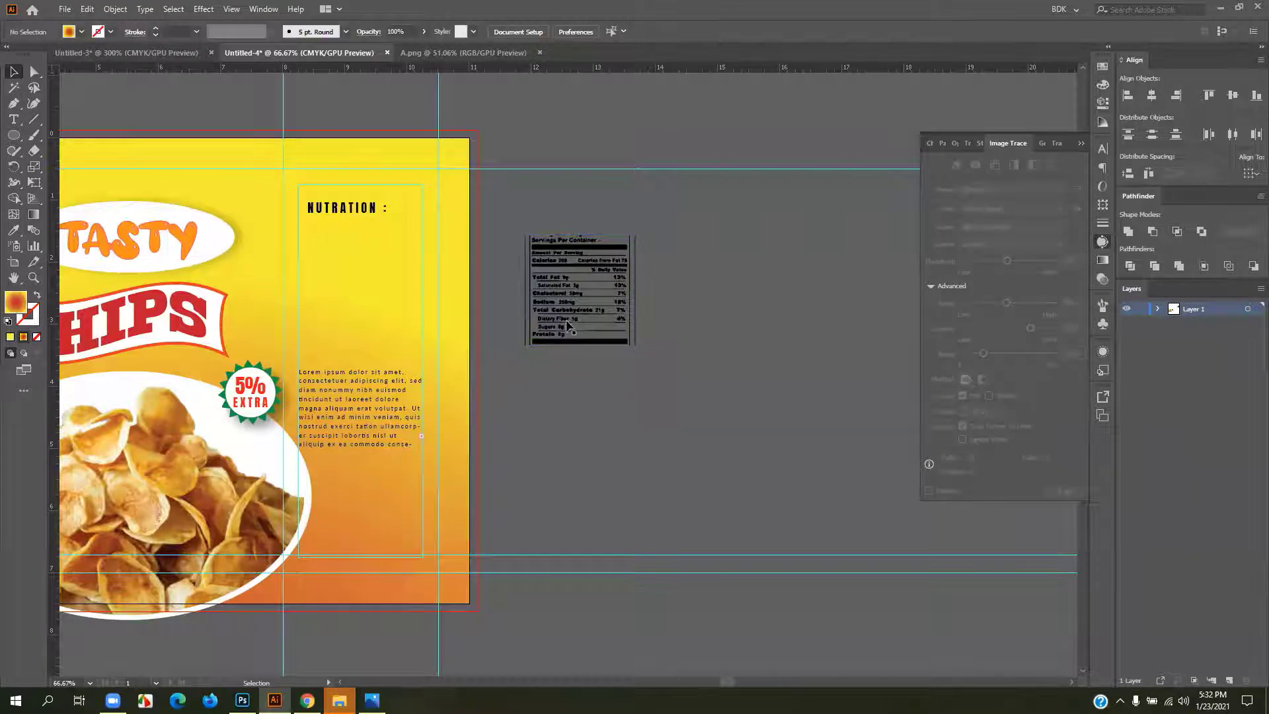
click(565, 322)
click(335, 32)
- Try the expanded nutrition table beneath the NUTRATION heading and inspect its traced lettering up close
drag(602, 413, 727, 421)
drag(693, 259, 476, 260)
click(702, 304)
scroll(484, 274, up, 4)
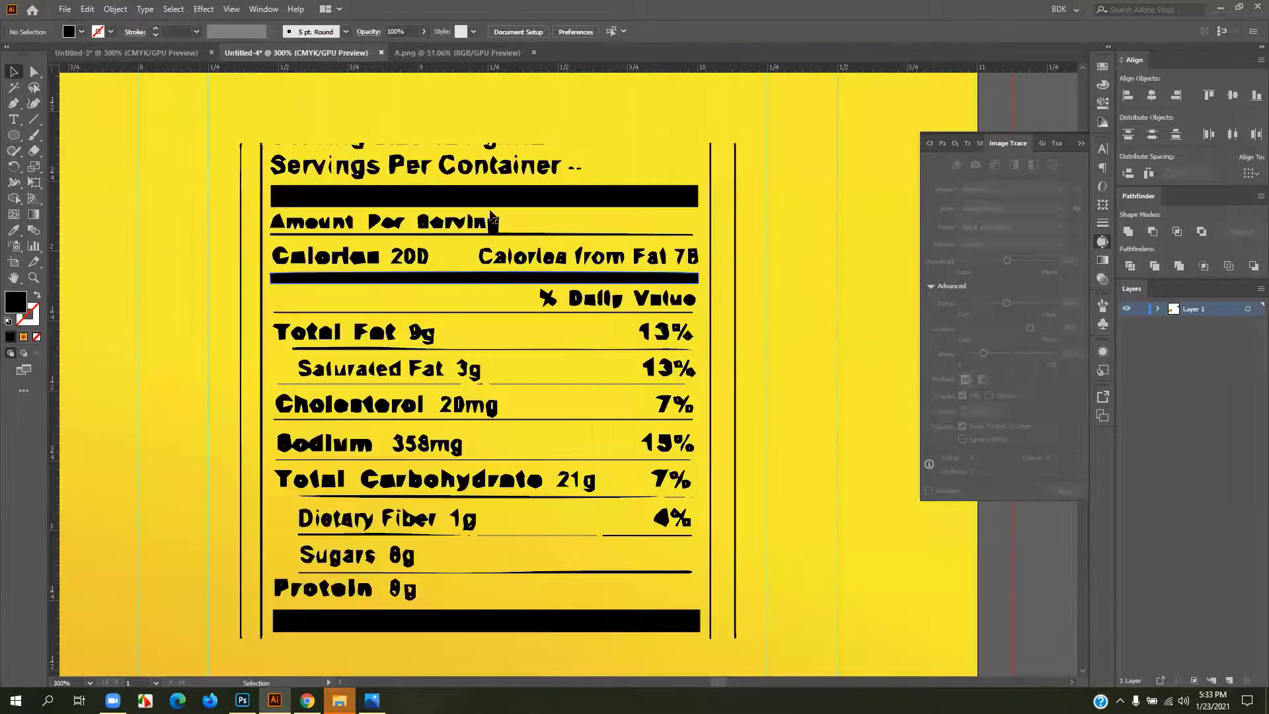
scroll(282, 198, up, 2)
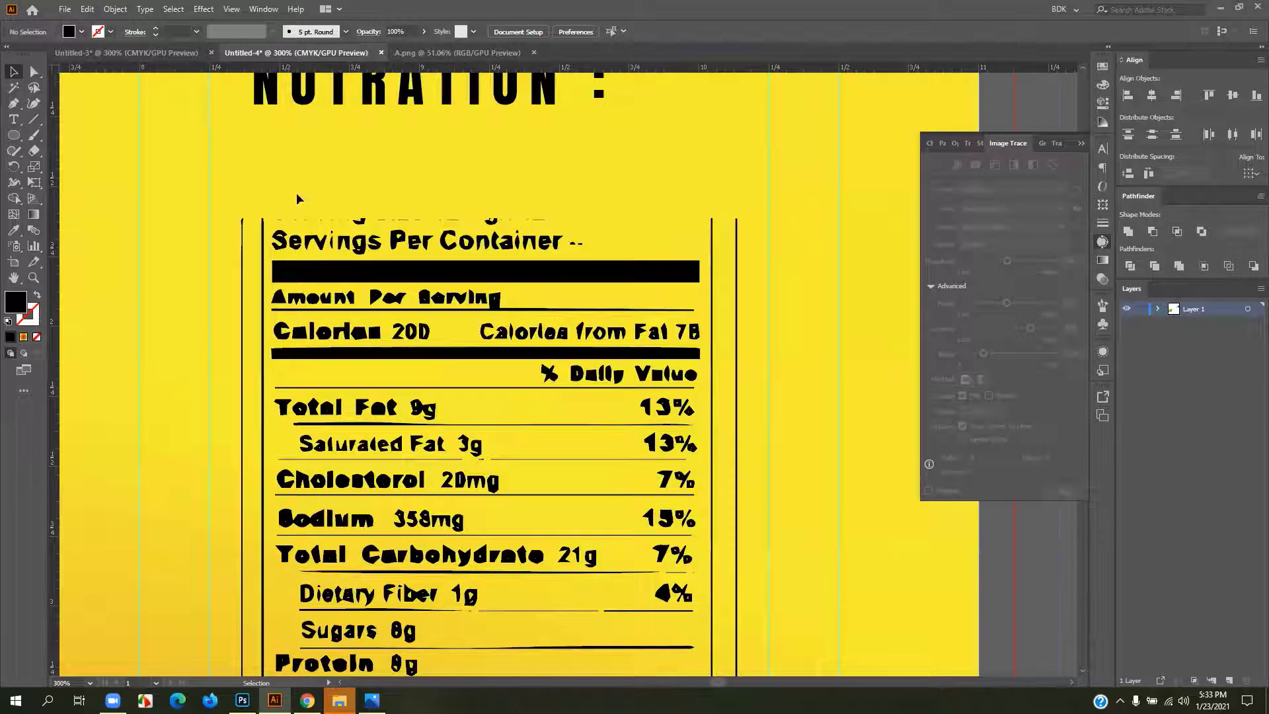
click(548, 237)
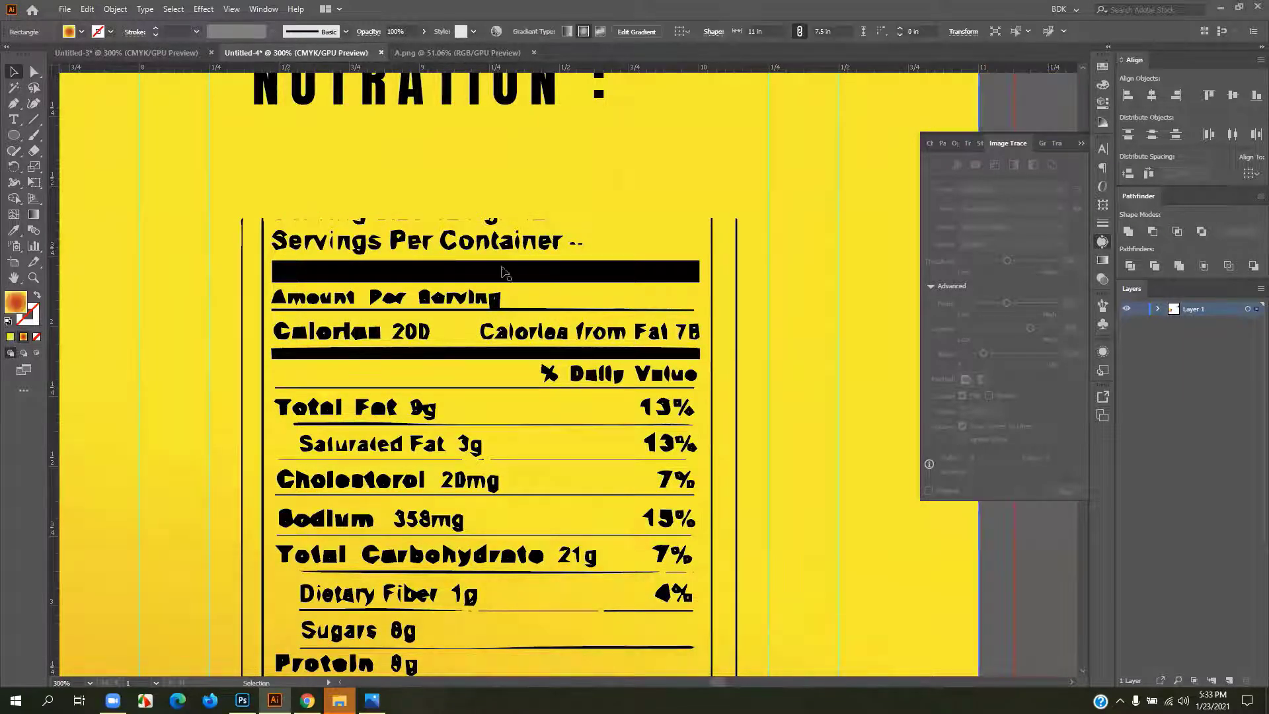
- Return the nutrition table to the canvas beside the artboard and examine its cropped top edge
scroll(512, 264, down, 4)
drag(512, 263, 617, 442)
scroll(739, 291, up, 1)
key(ctrl+plus)
key(ctrl+plus)
key(ctrl+plus)
click(446, 211)
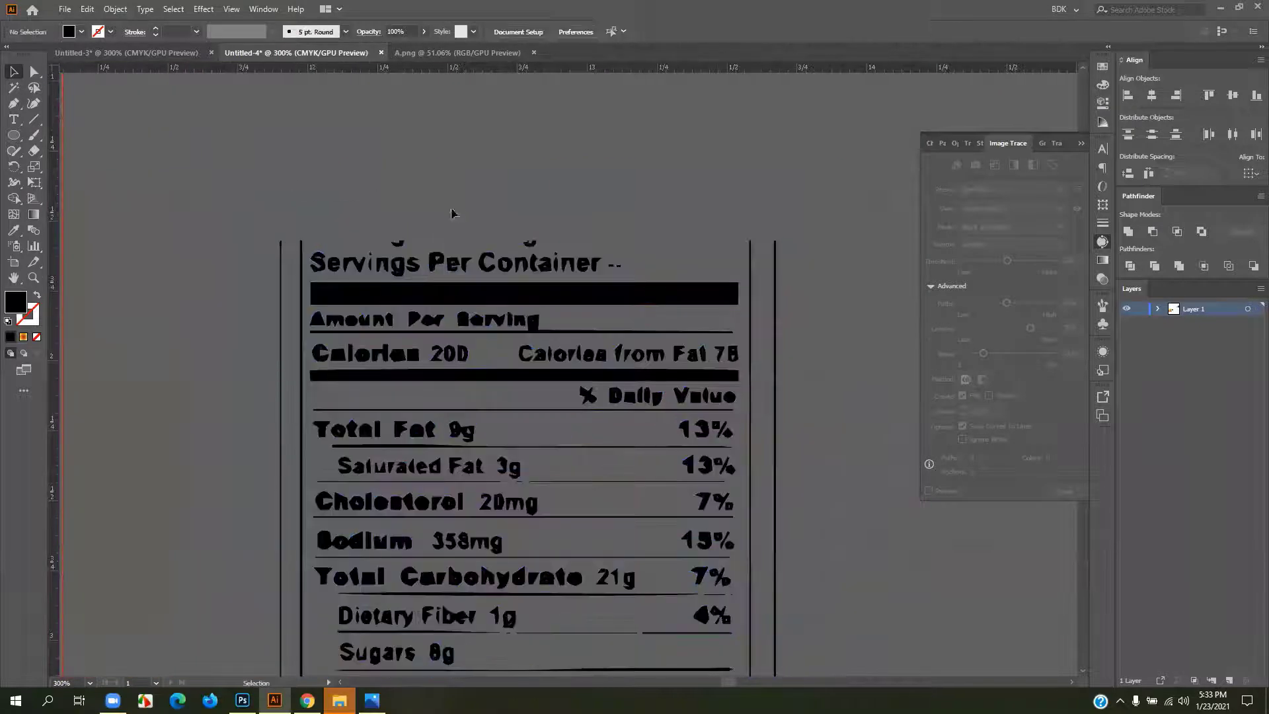
- Position the expanded nutrition table between the NUTRATION heading and the placeholder paragraph on the back panel
scroll(446, 211, down, 4)
click(445, 380)
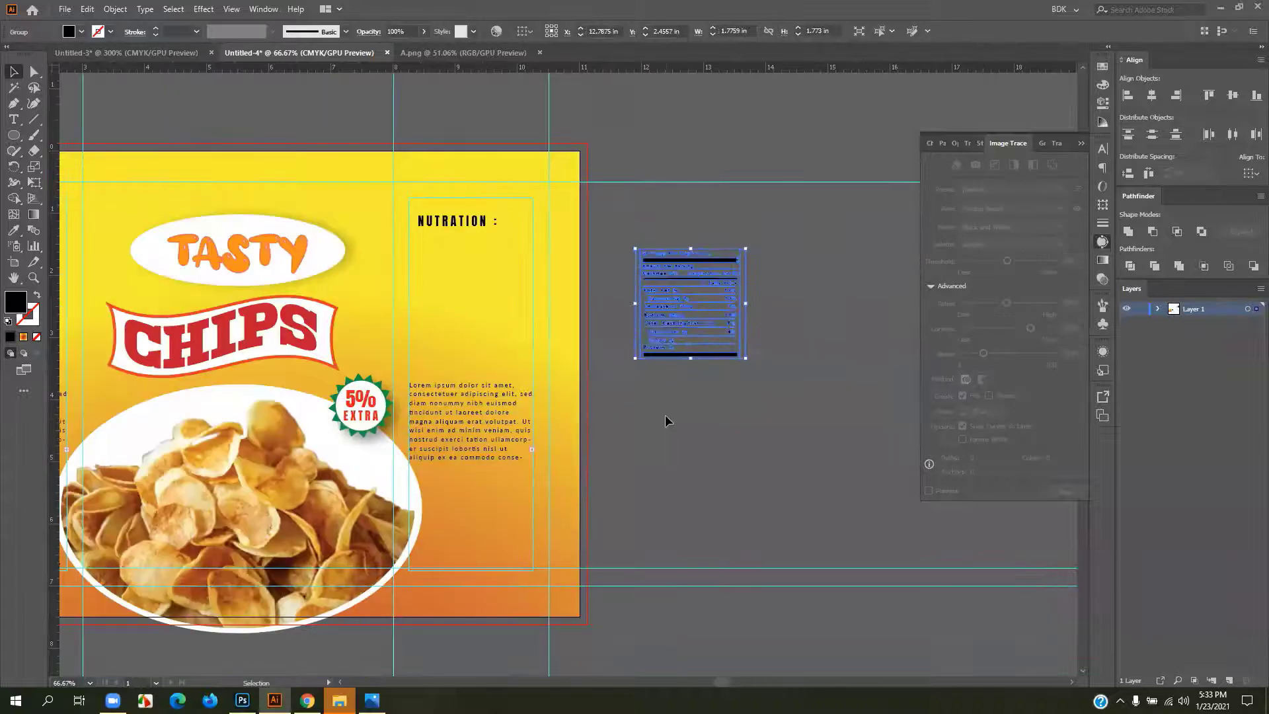
drag(669, 305, 456, 308)
click(665, 328)
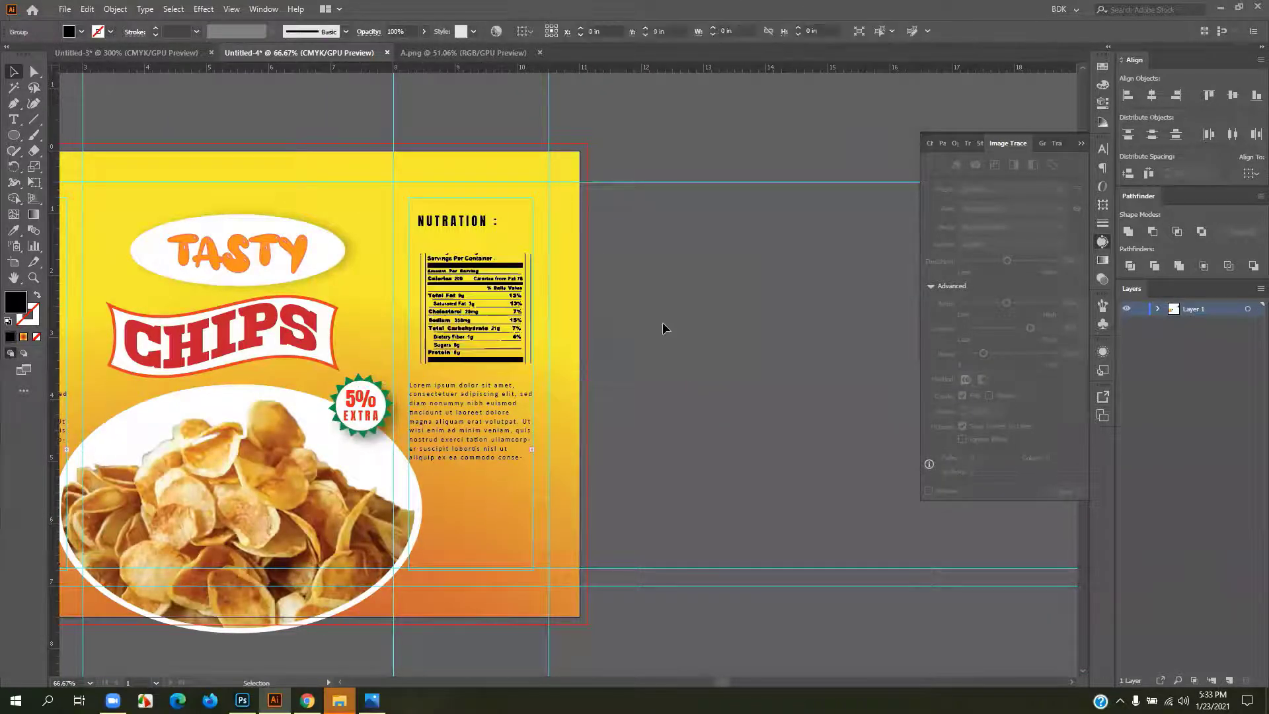
click(441, 298)
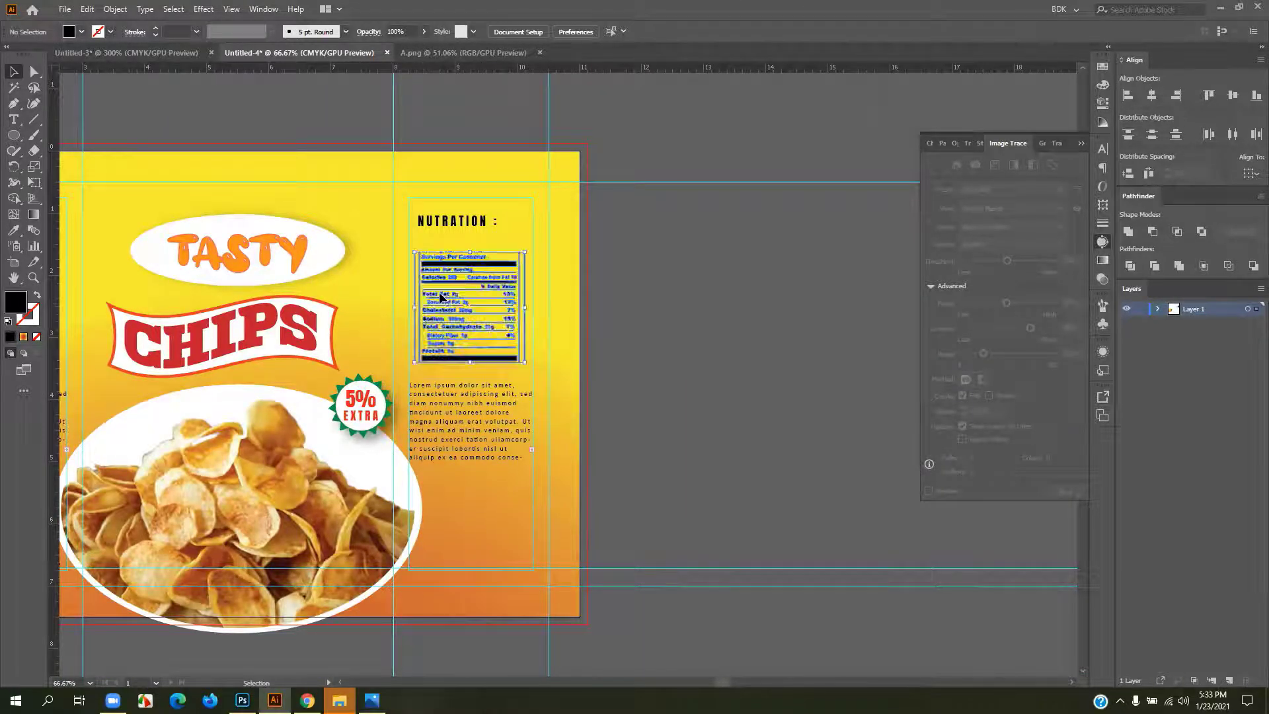
click(701, 311)
scroll(699, 311, down, 2)
drag(724, 338, 720, 255)
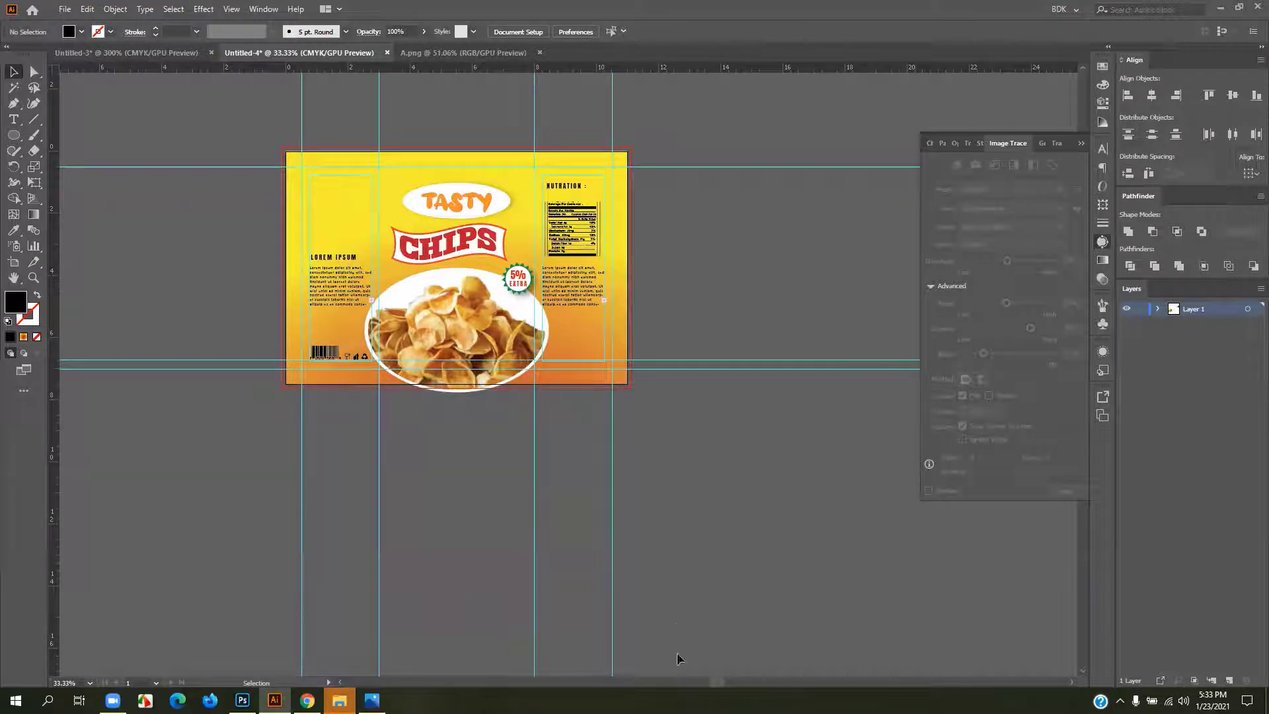
- Close the floating Image Trace options and try to export the layout as pack.png to the Documents folder
click(1075, 146)
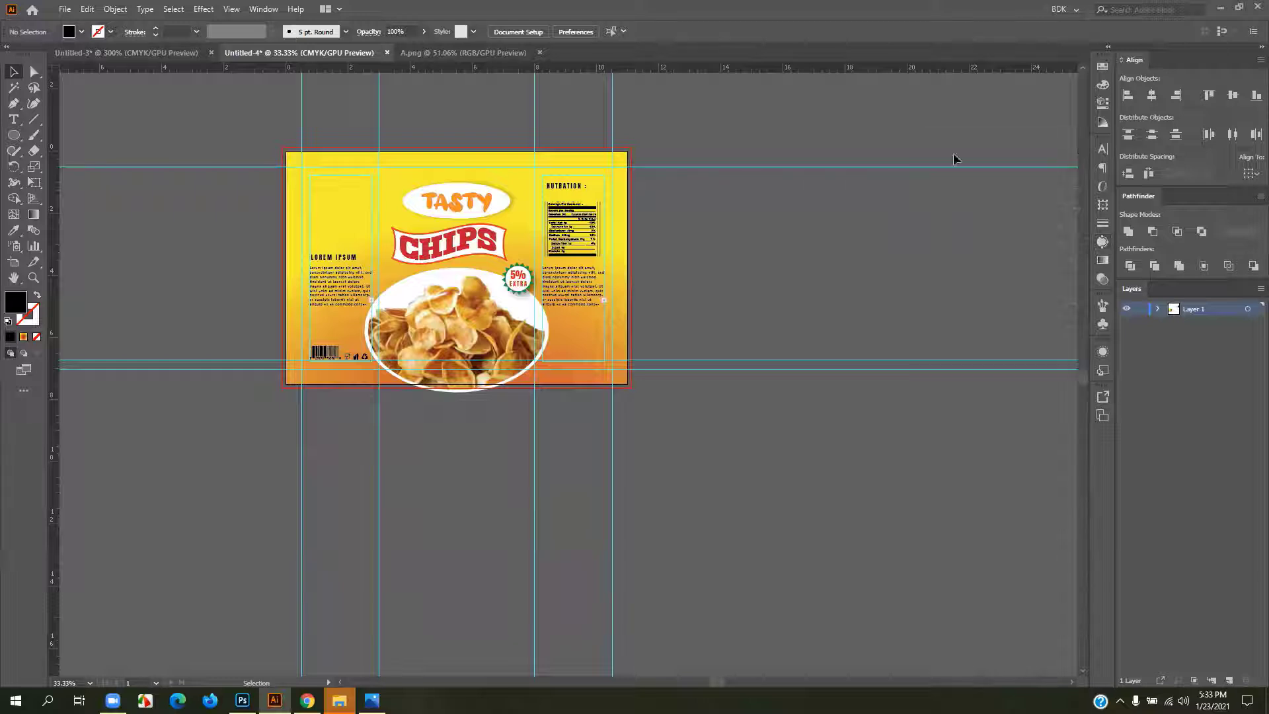
drag(723, 450, 671, 487)
click(64, 8)
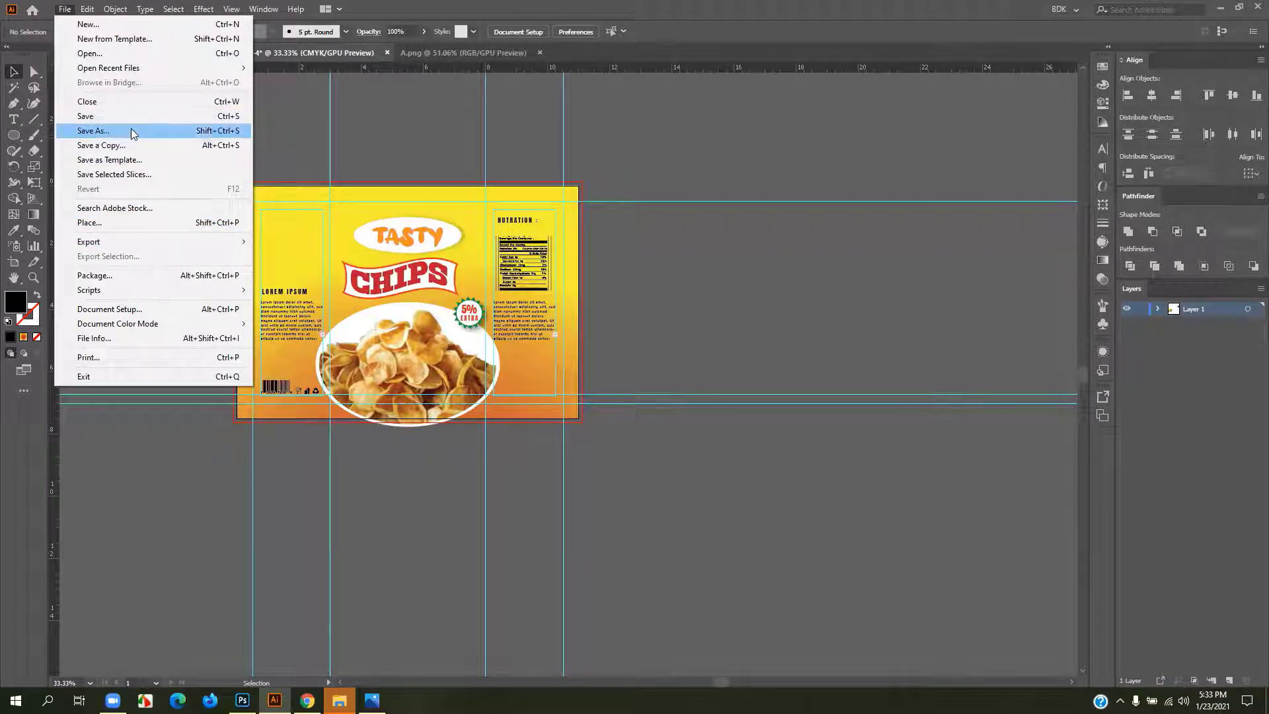
mouse_move(99, 242)
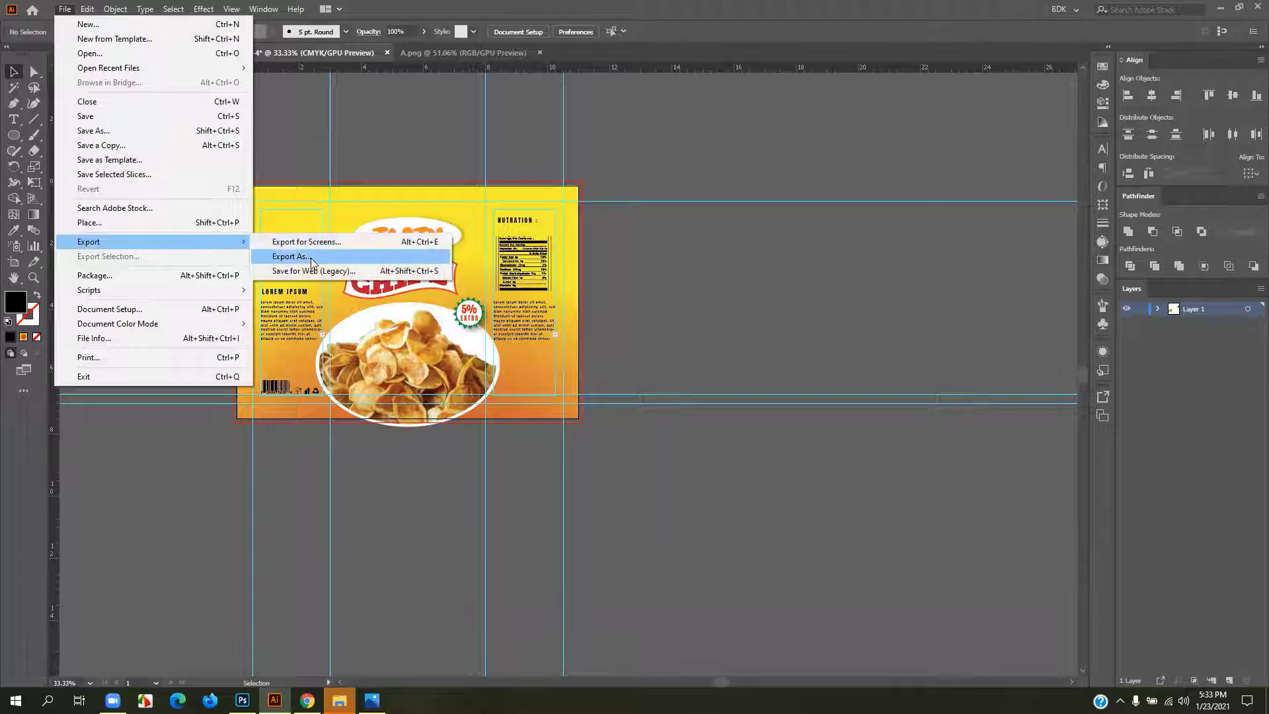
click(284, 256)
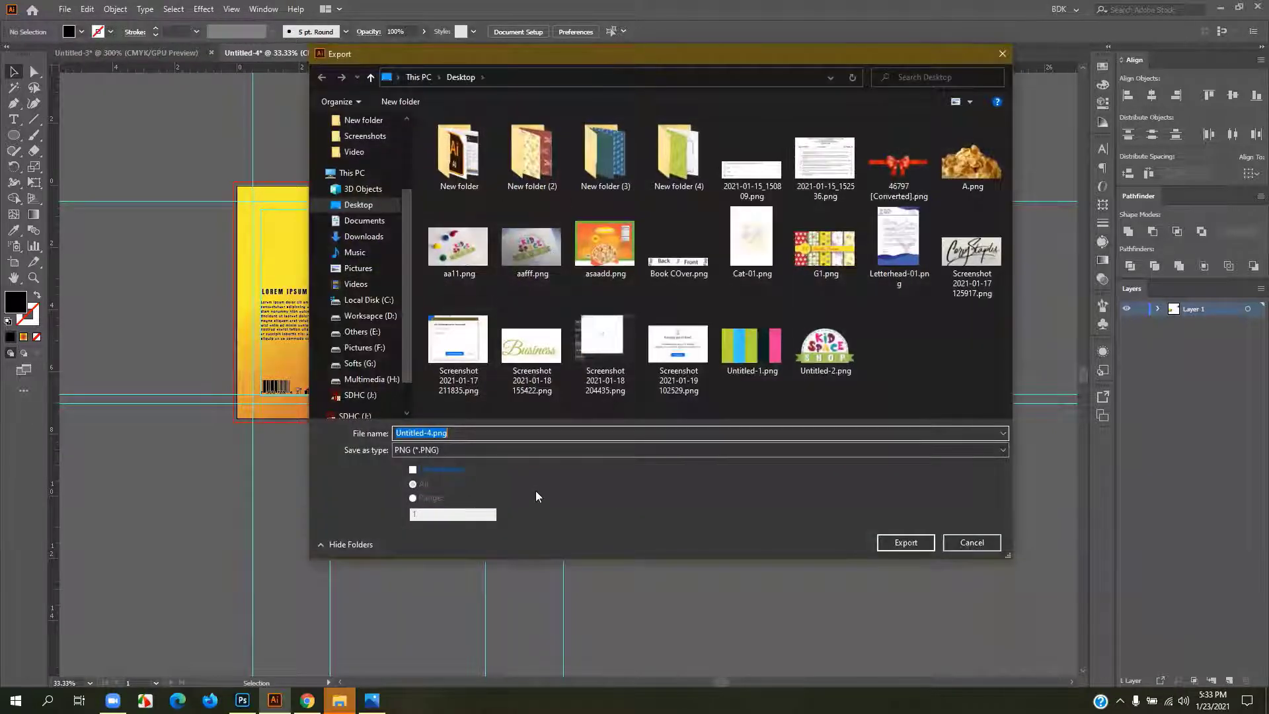
text(pack)
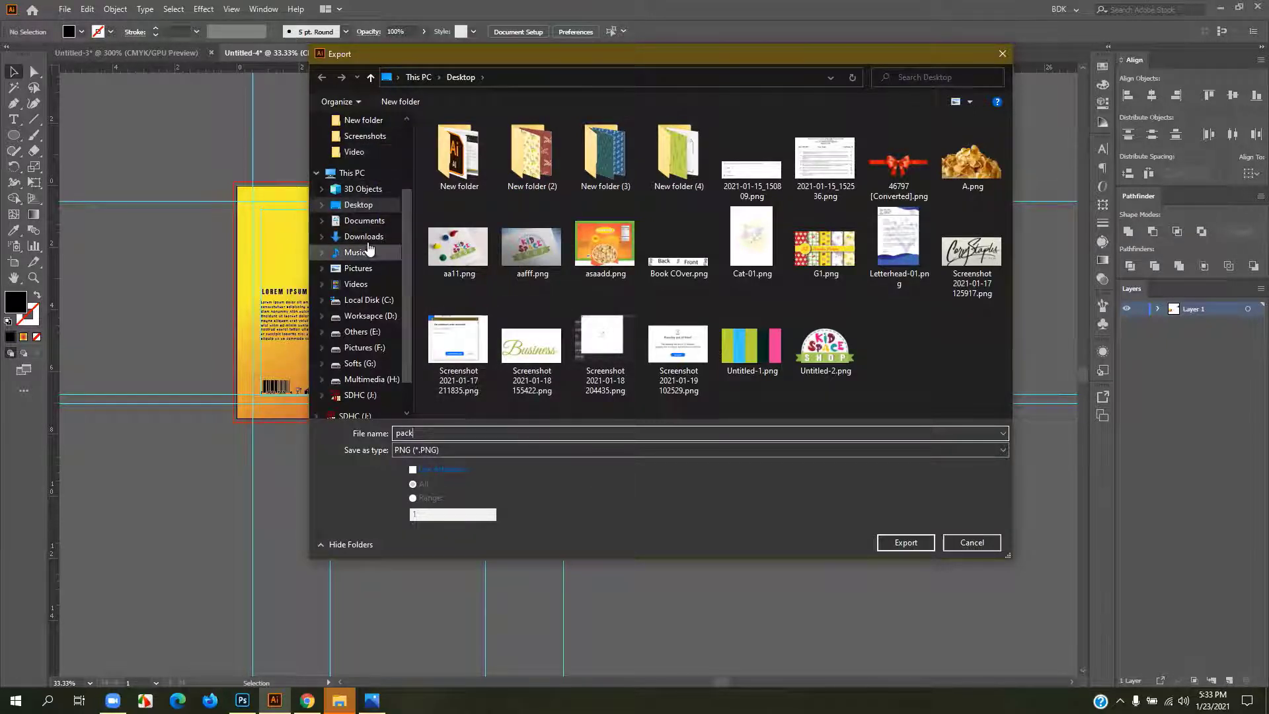
click(363, 221)
click(922, 544)
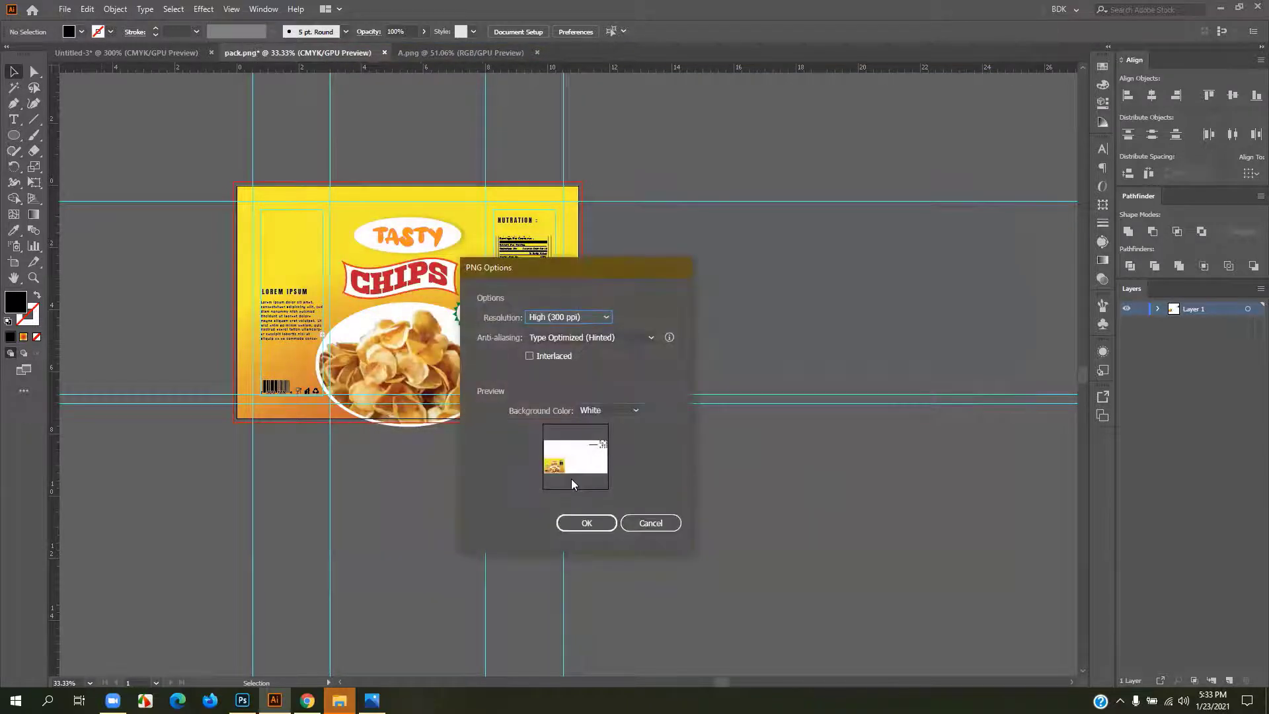
click(585, 521)
- Delete the leftover packaging icons and black bar lying outside the artboard
key(ctrl+minus)
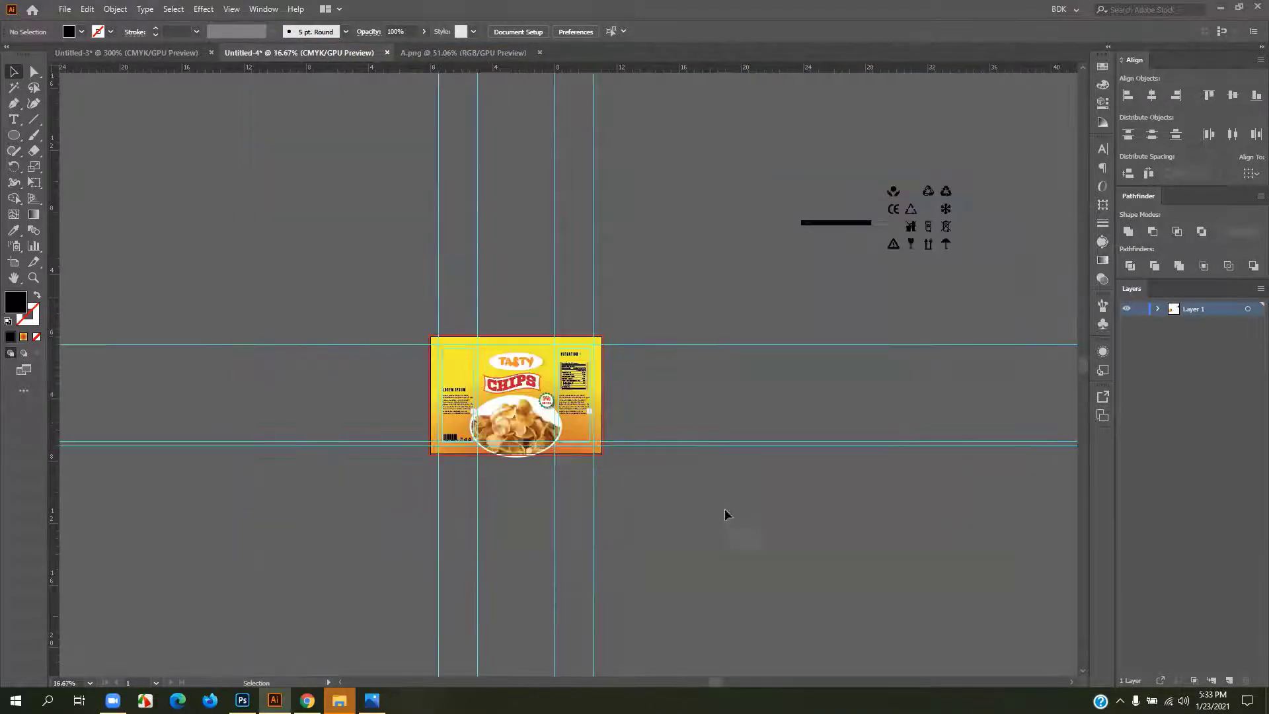
drag(688, 507, 544, 505)
key(ctrl+a)
key(Delete)
- Export the layout to Documents as Untitled-4.png at High (300 ppi) resolution with a white background
click(64, 10)
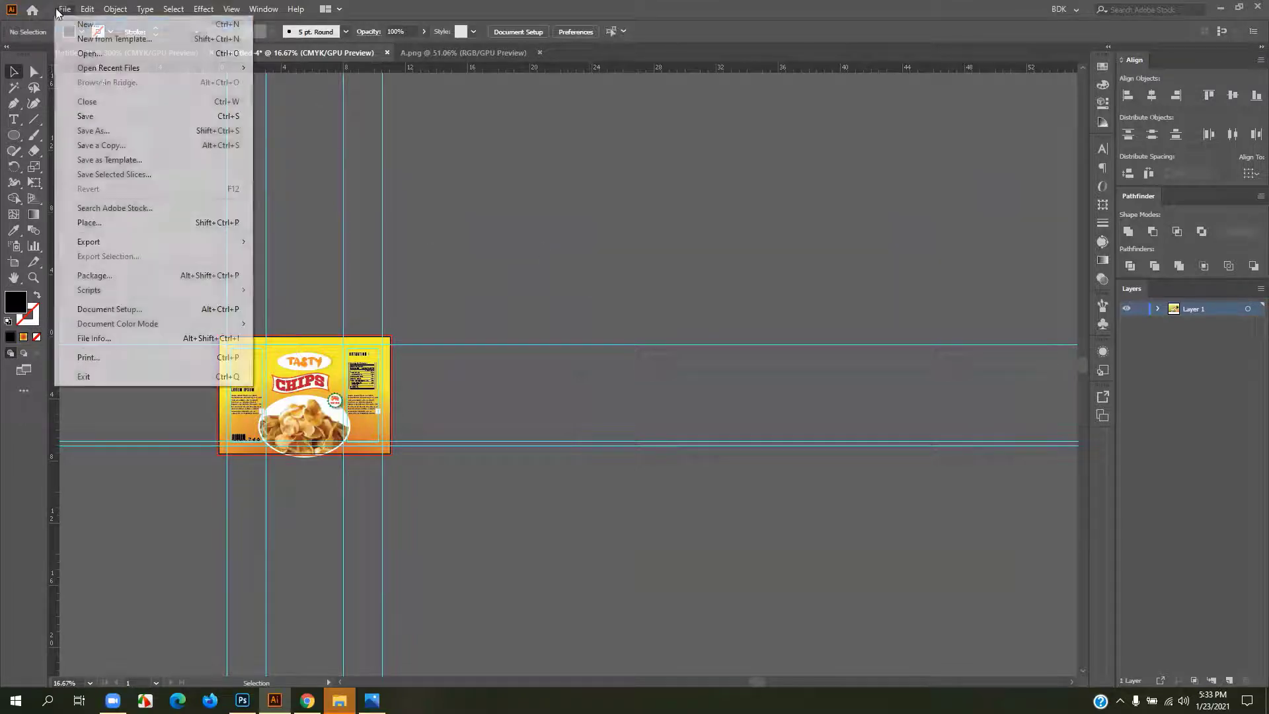
mouse_move(183, 246)
click(330, 256)
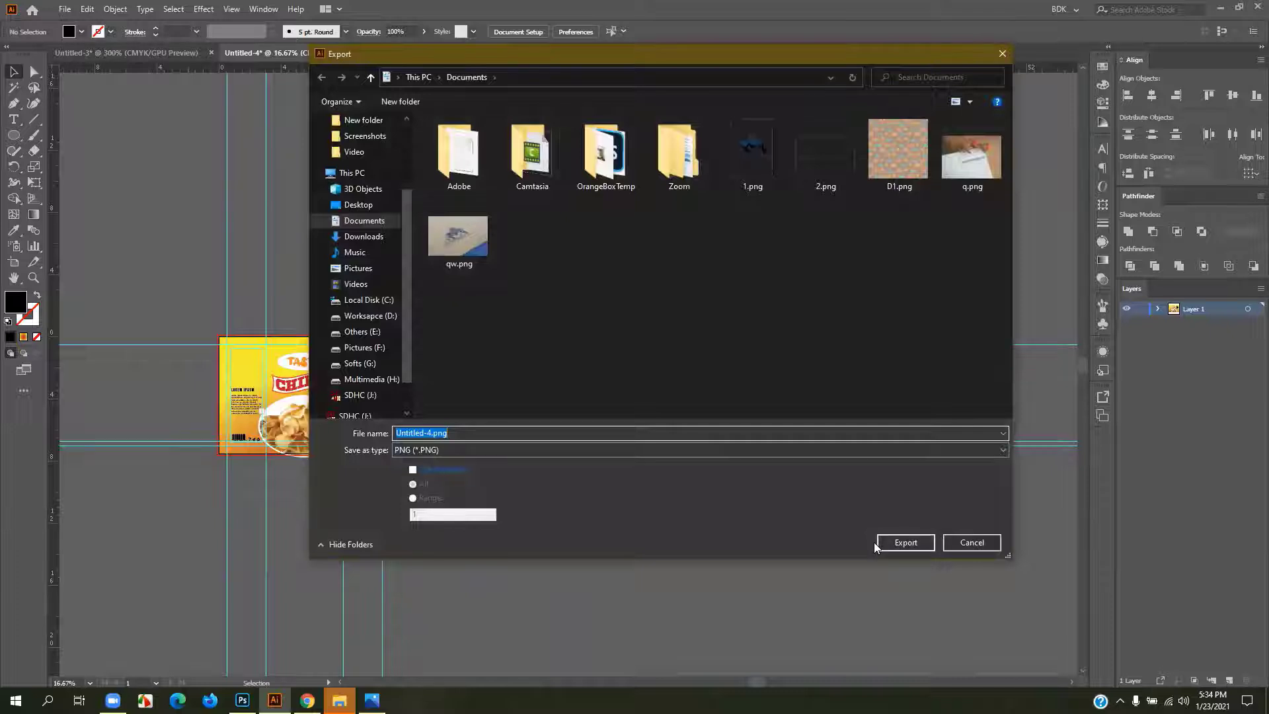
click(902, 542)
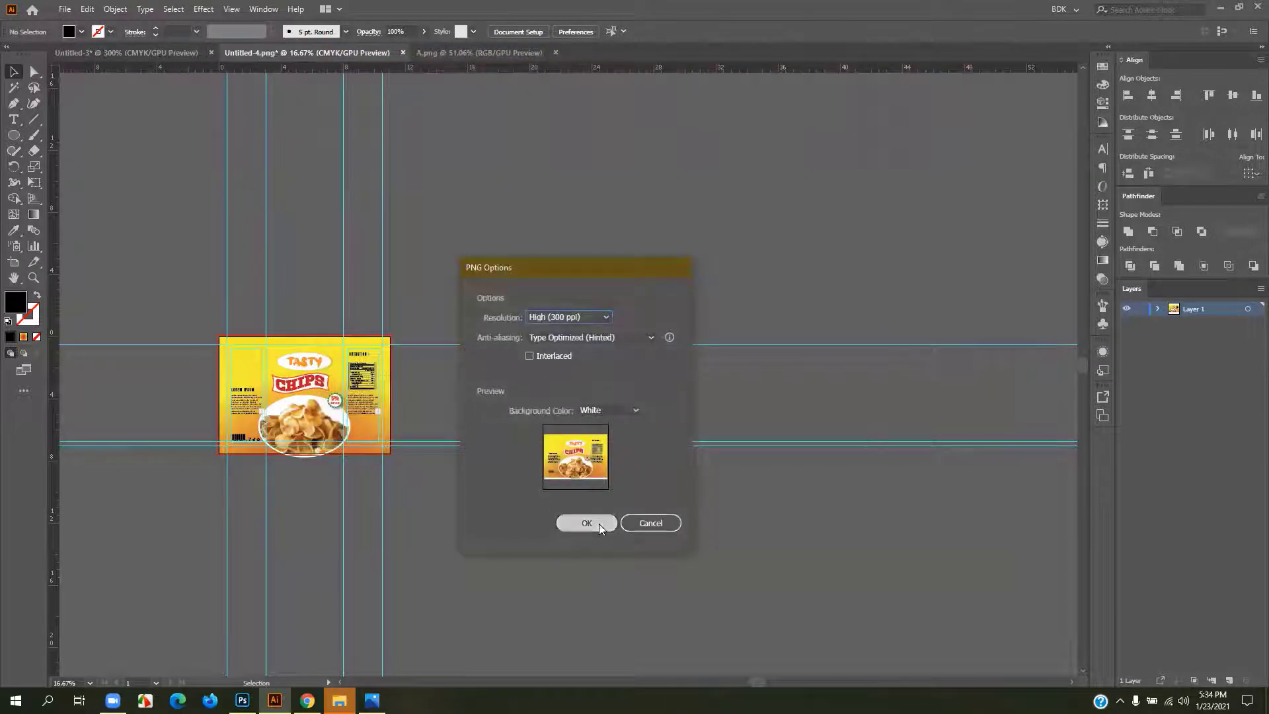
click(593, 522)
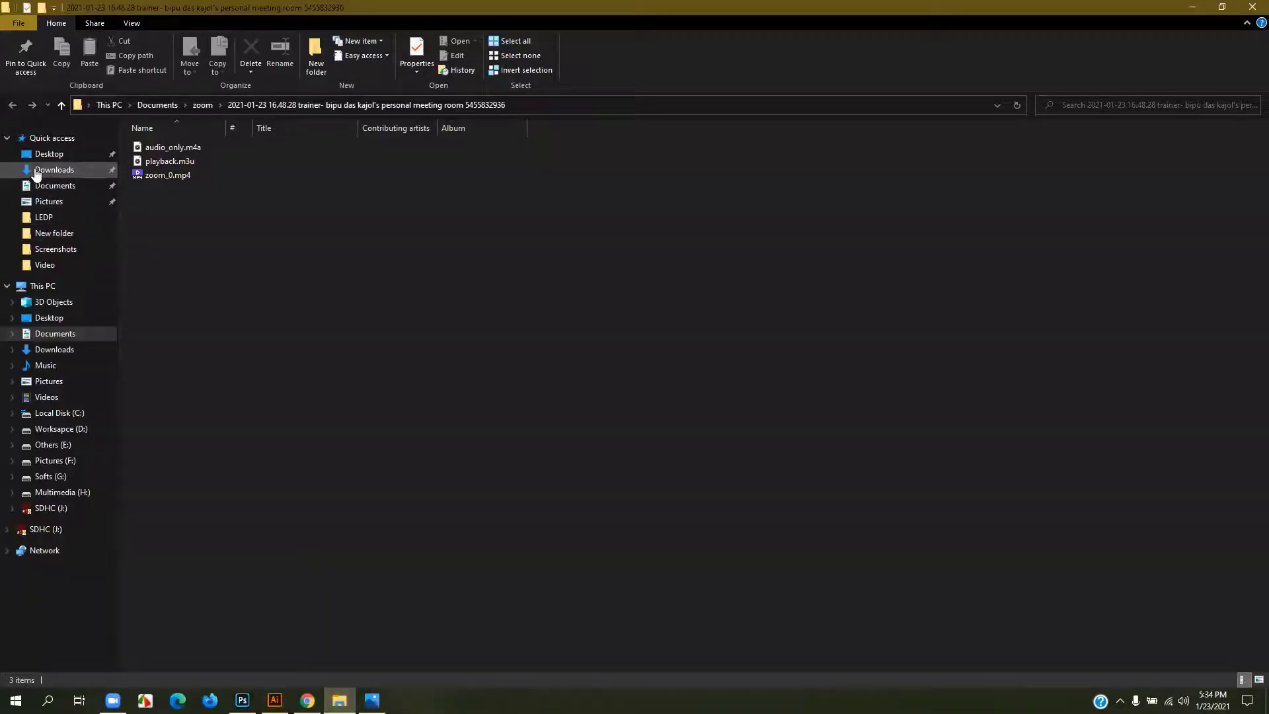
- Open the Photoshop mockup from Free Packaging Chips Bag Mockup.zip in Downloads > Compressed, hiding Delete This Layer and showing the Chips Bag Mockup group
click(53, 170)
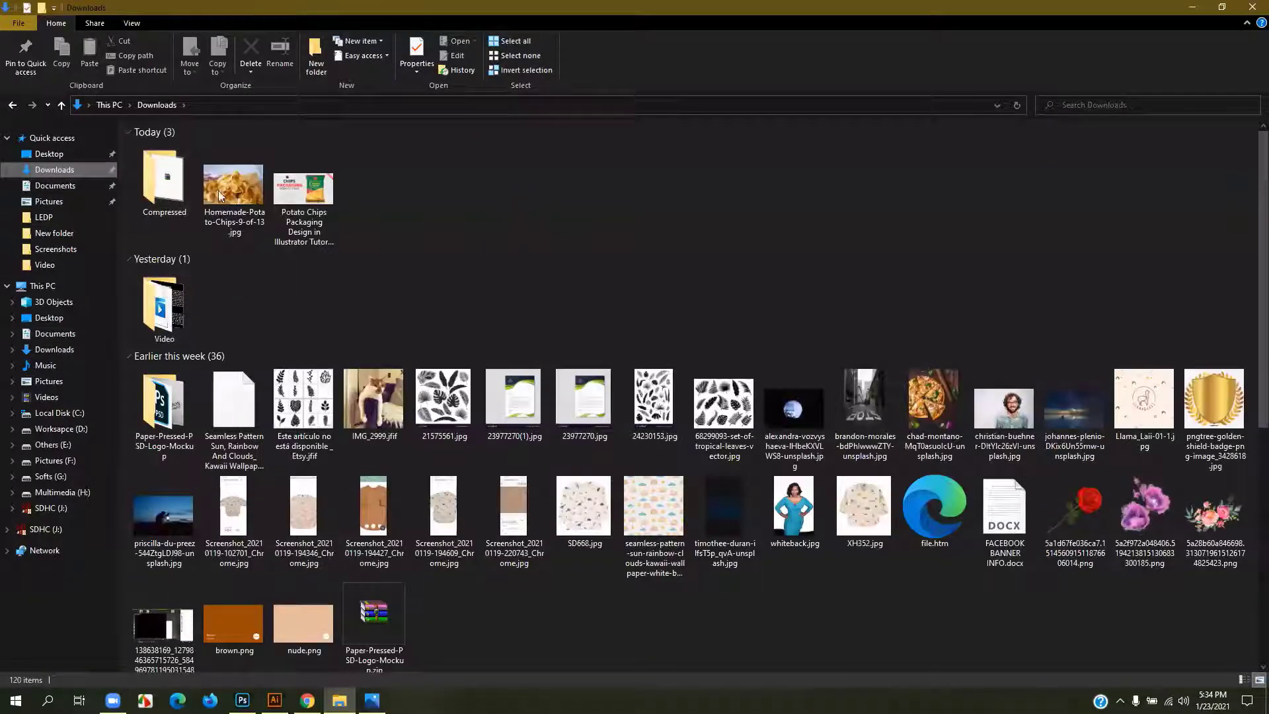
double_click(180, 175)
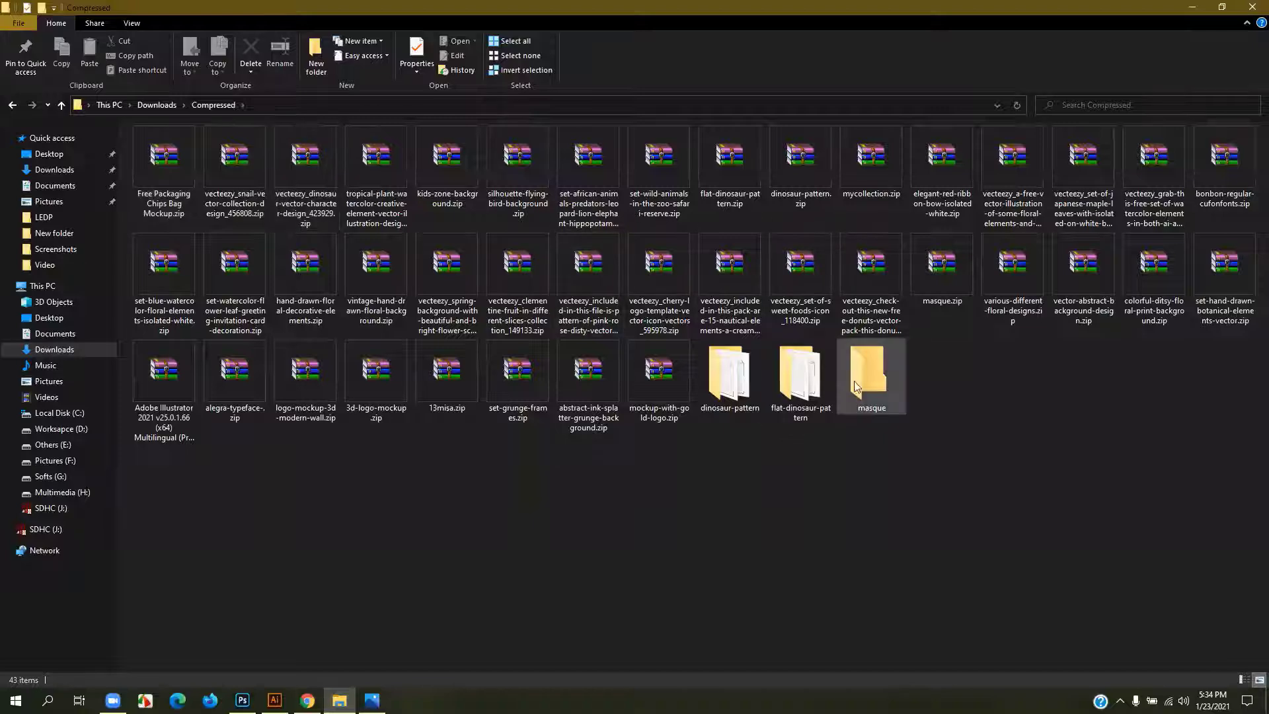
click(168, 162)
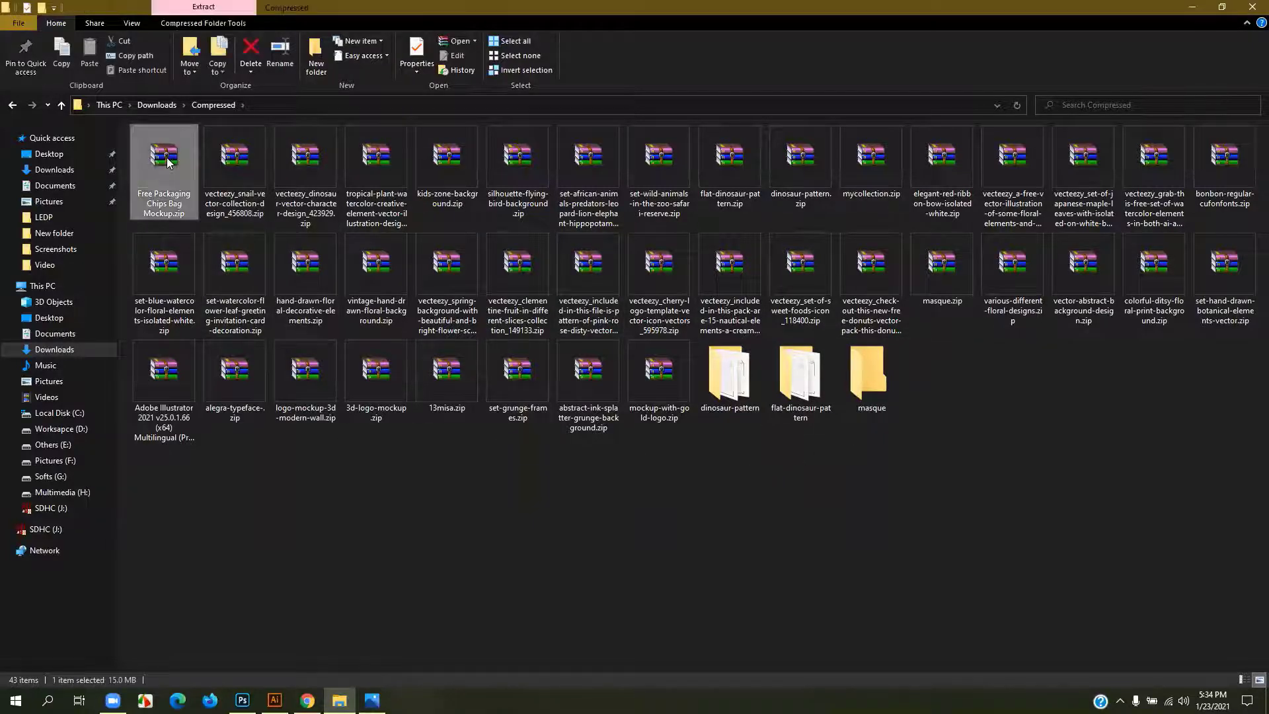
double_click(168, 161)
double_click(283, 271)
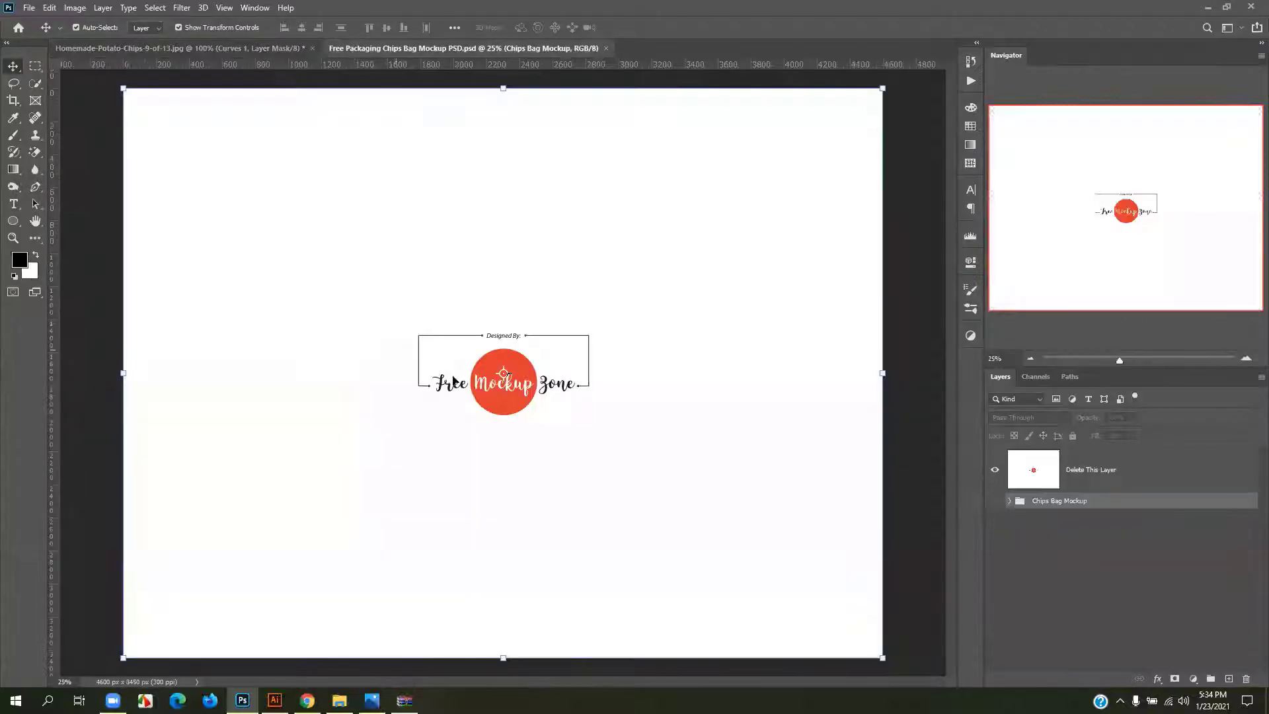
click(995, 474)
click(995, 501)
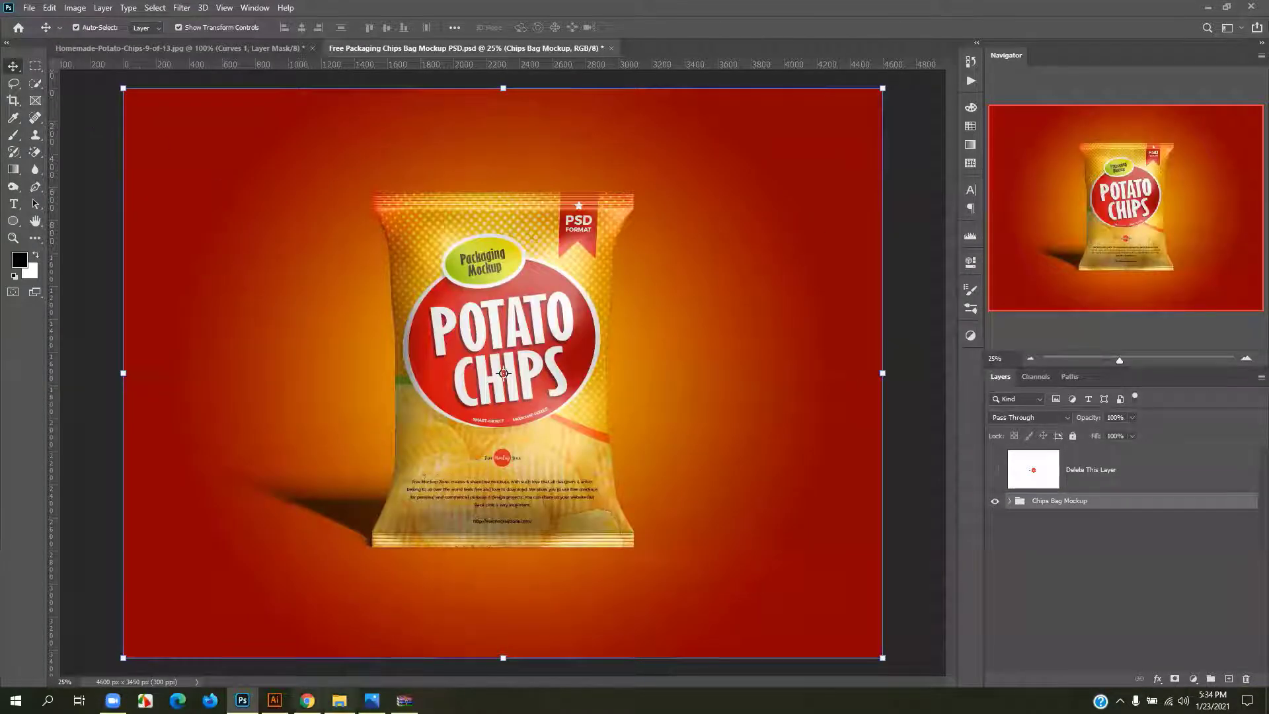
click(274, 700)
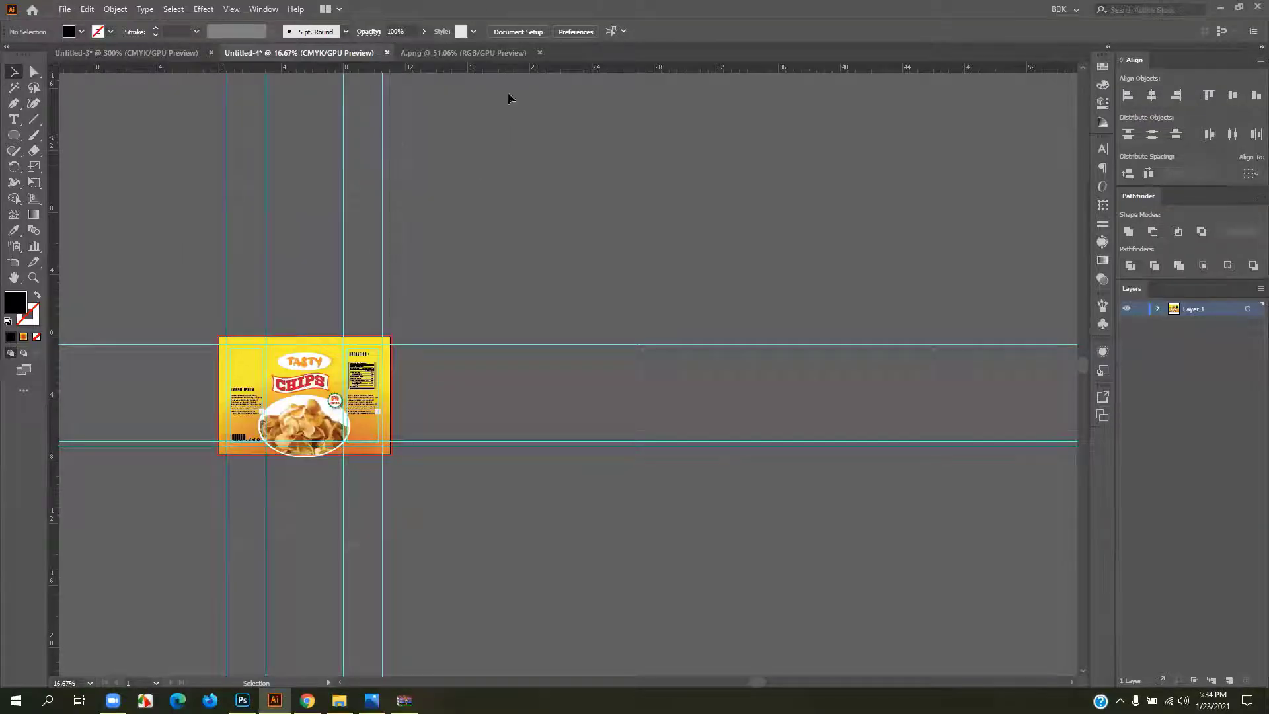
click(463, 53)
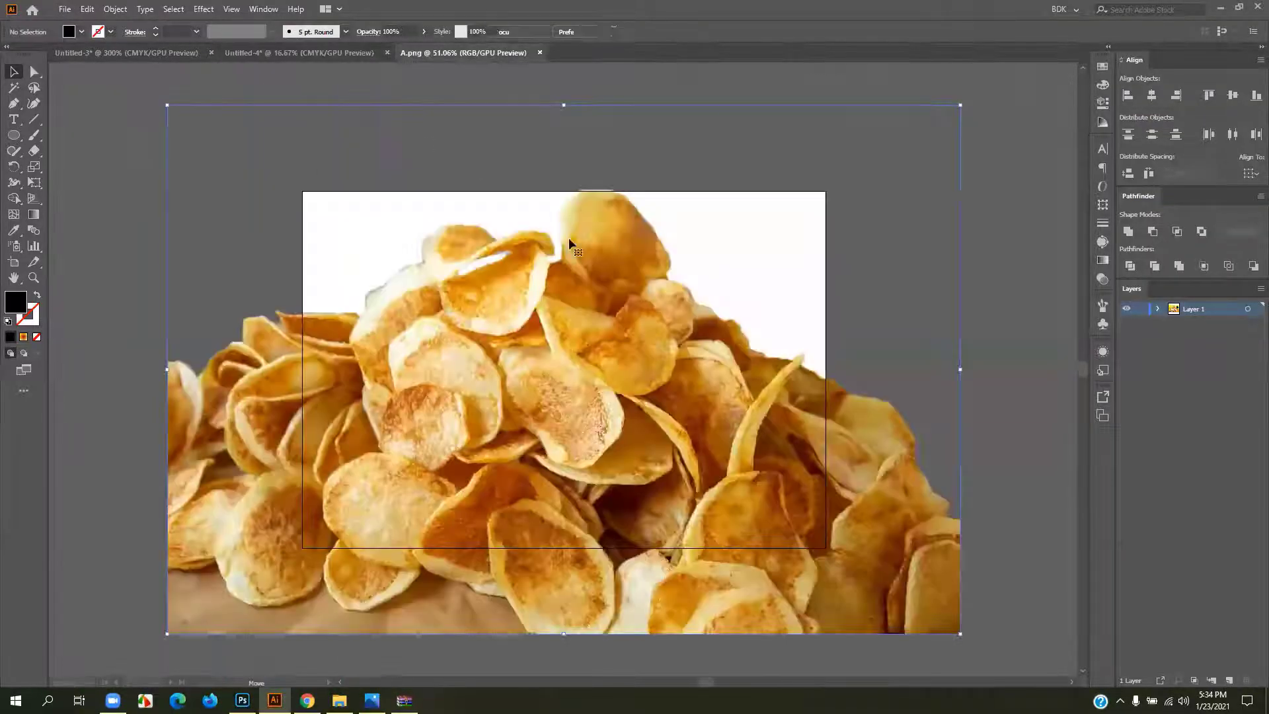
click(119, 53)
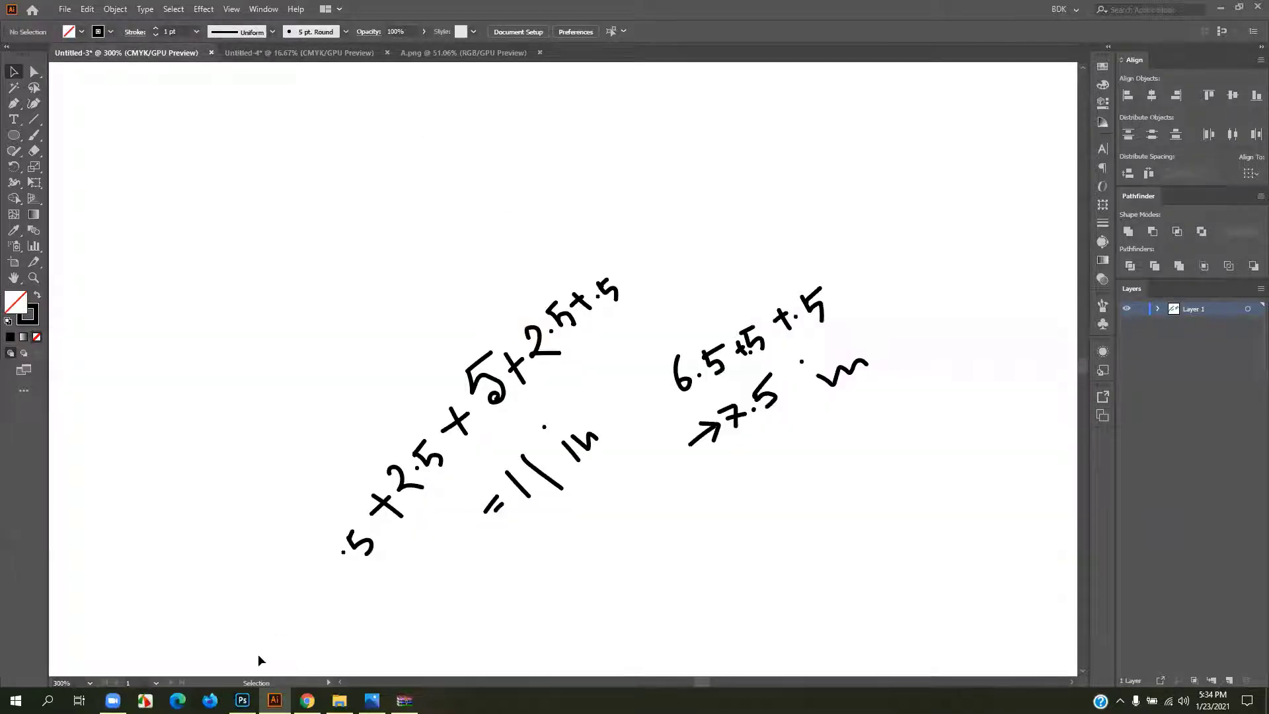
- Switch to Photoshop and close the Homemade-Potato-Chips-9-of-13.jpg document without saving it
click(242, 699)
click(129, 48)
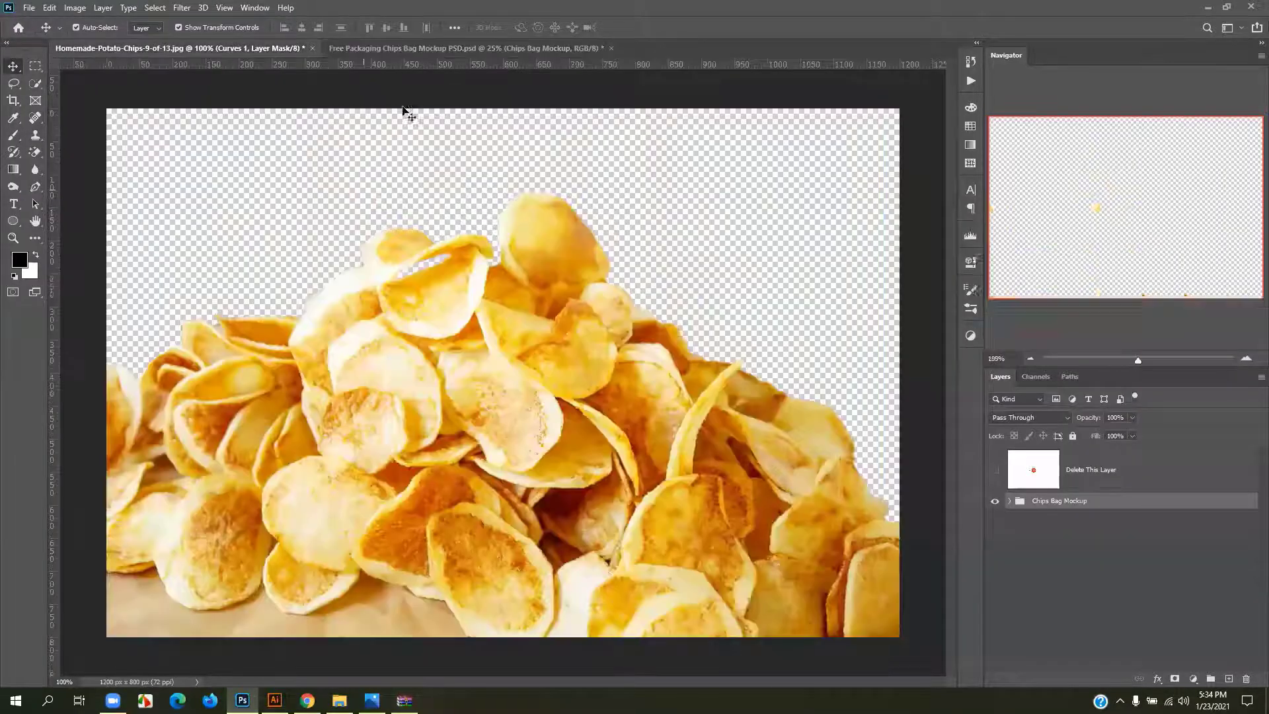
click(312, 48)
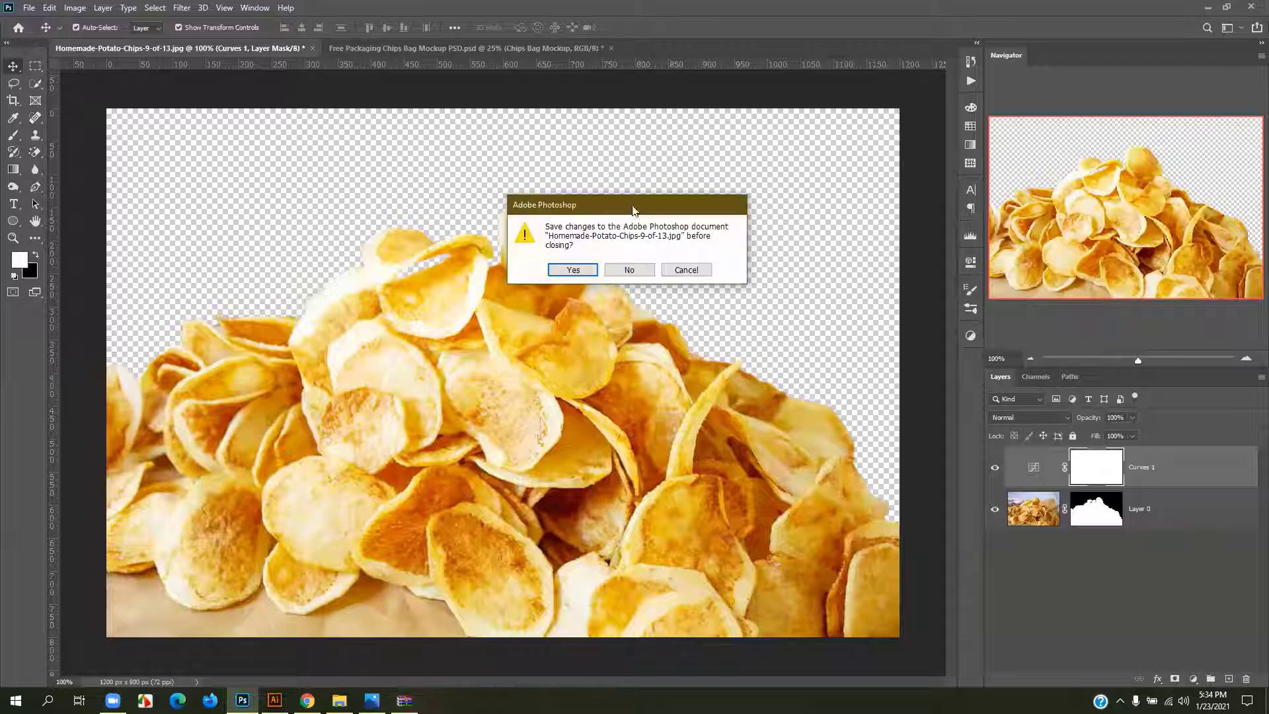
click(629, 270)
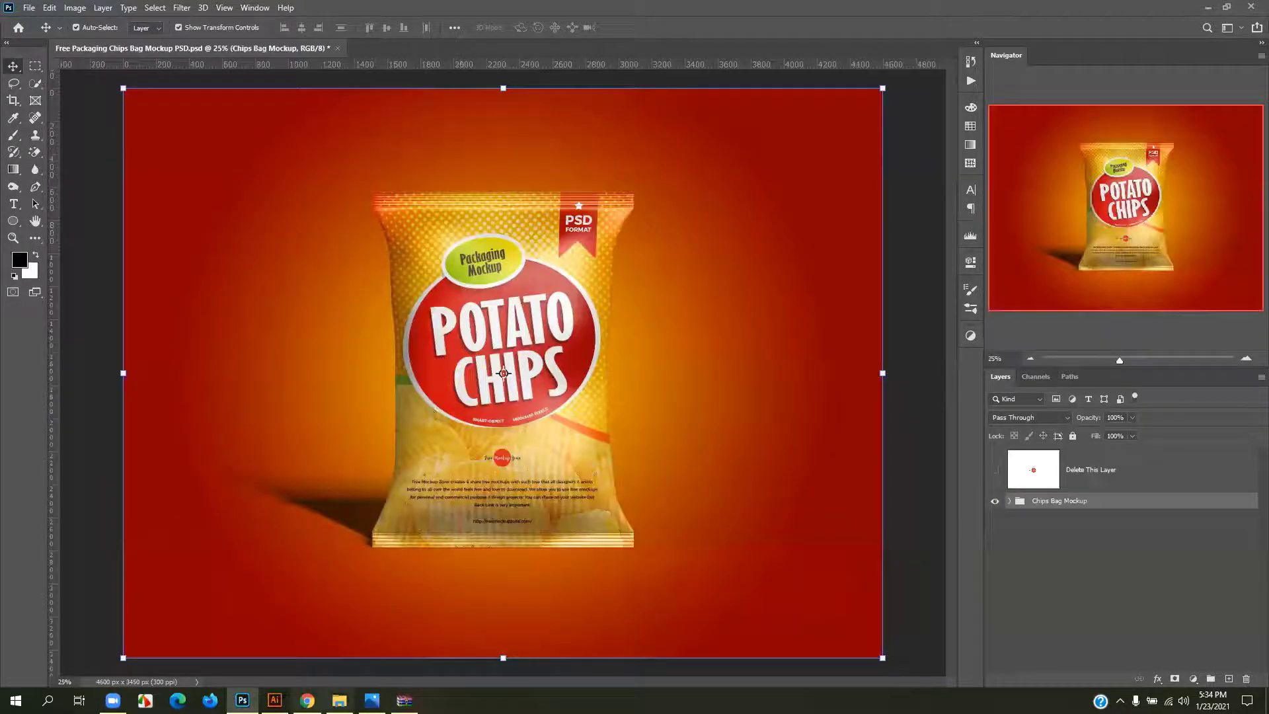
- Switch to Illustrator and close the A.png and Untitled-3 documents, discarding the changes to Untitled-3
click(275, 700)
click(539, 52)
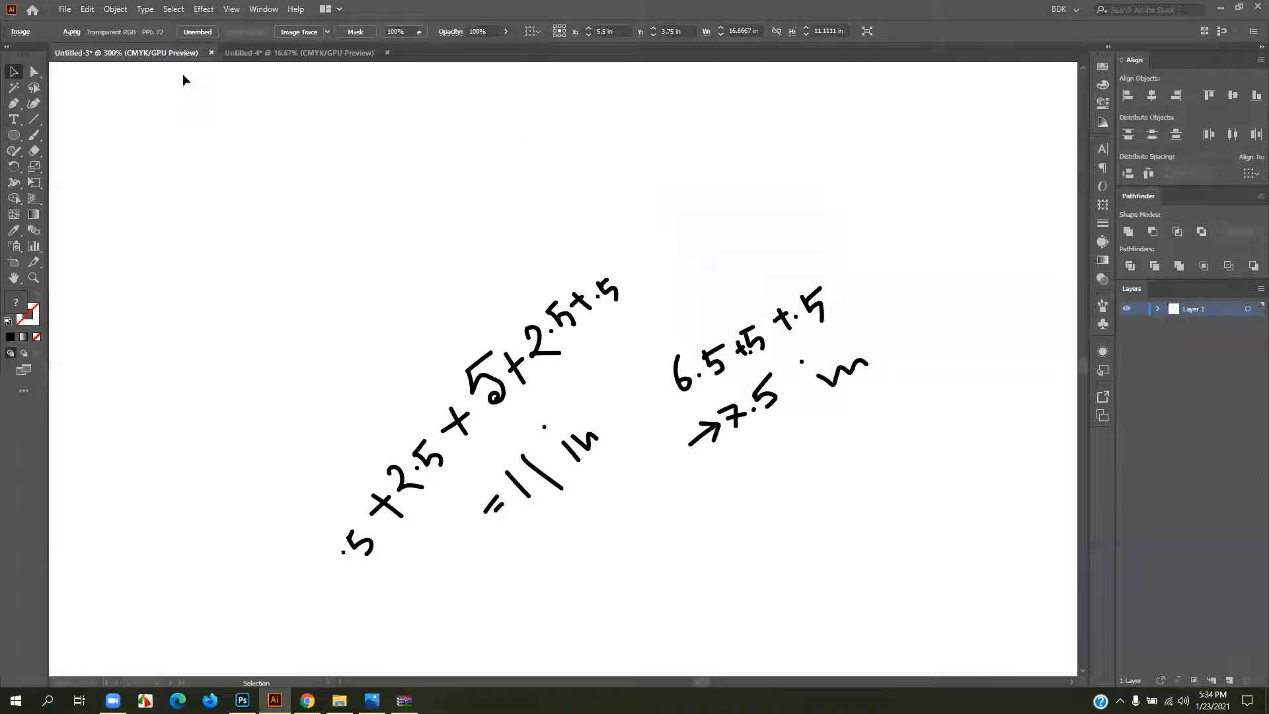
click(211, 53)
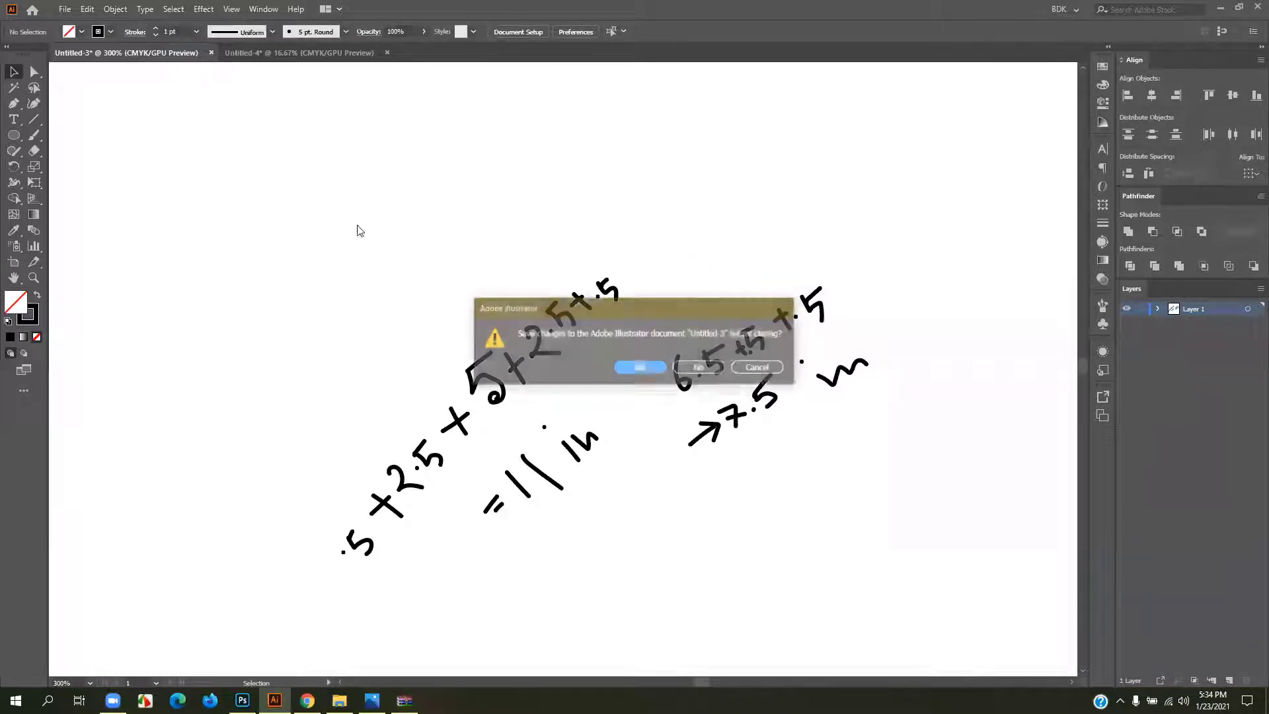
click(699, 367)
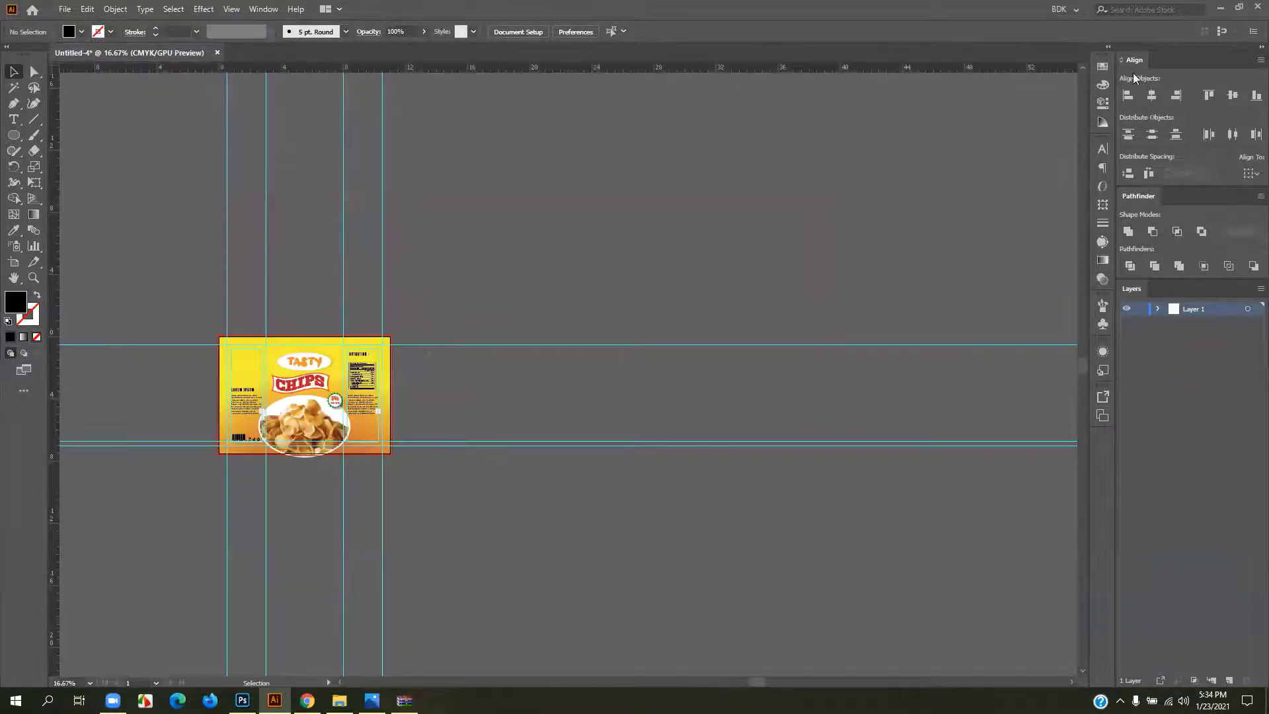
- Return to the chips bag mockup in Photoshop and open the Place Artwork Here smart object's contents for editing
click(1227, 8)
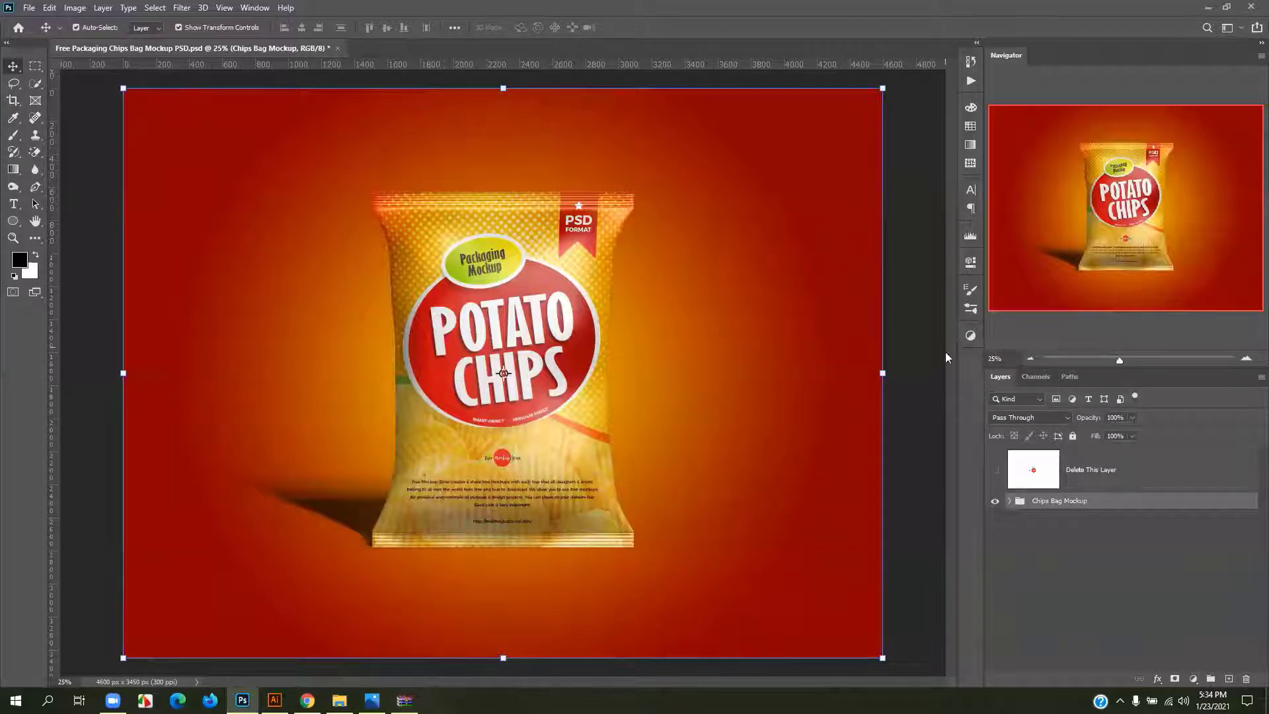
click(1010, 500)
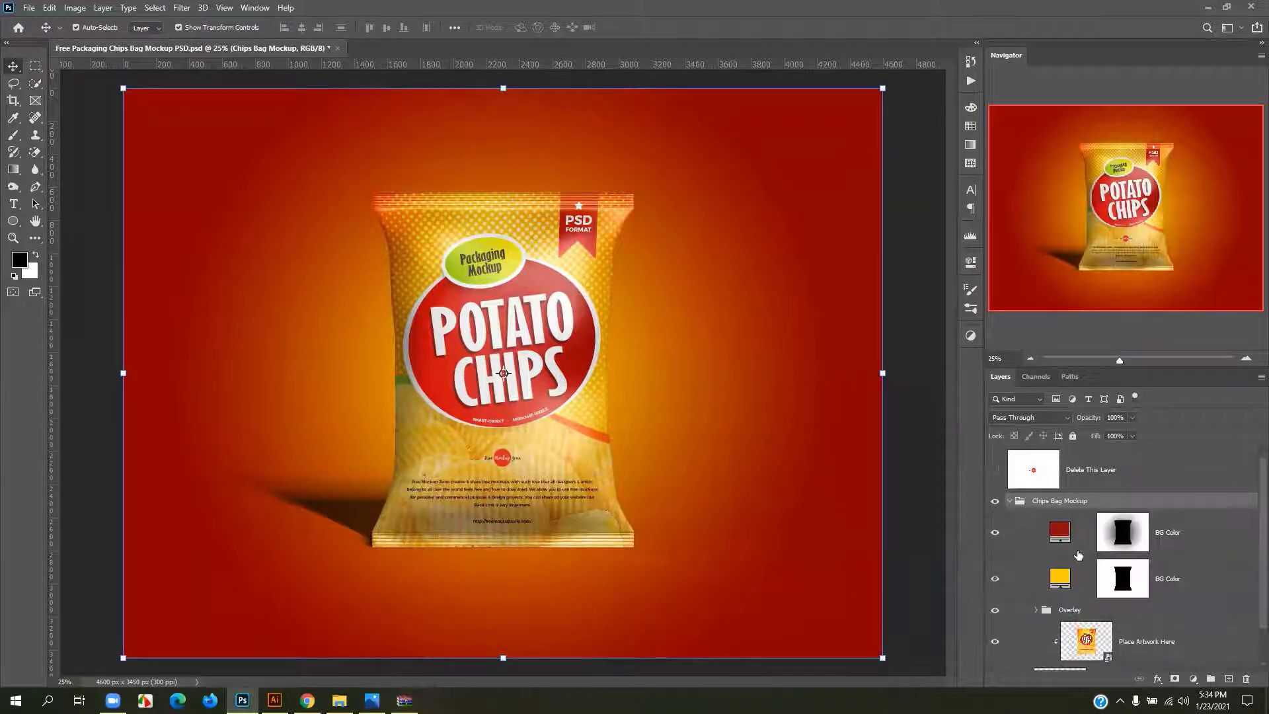
scroll(1117, 614, down, 1)
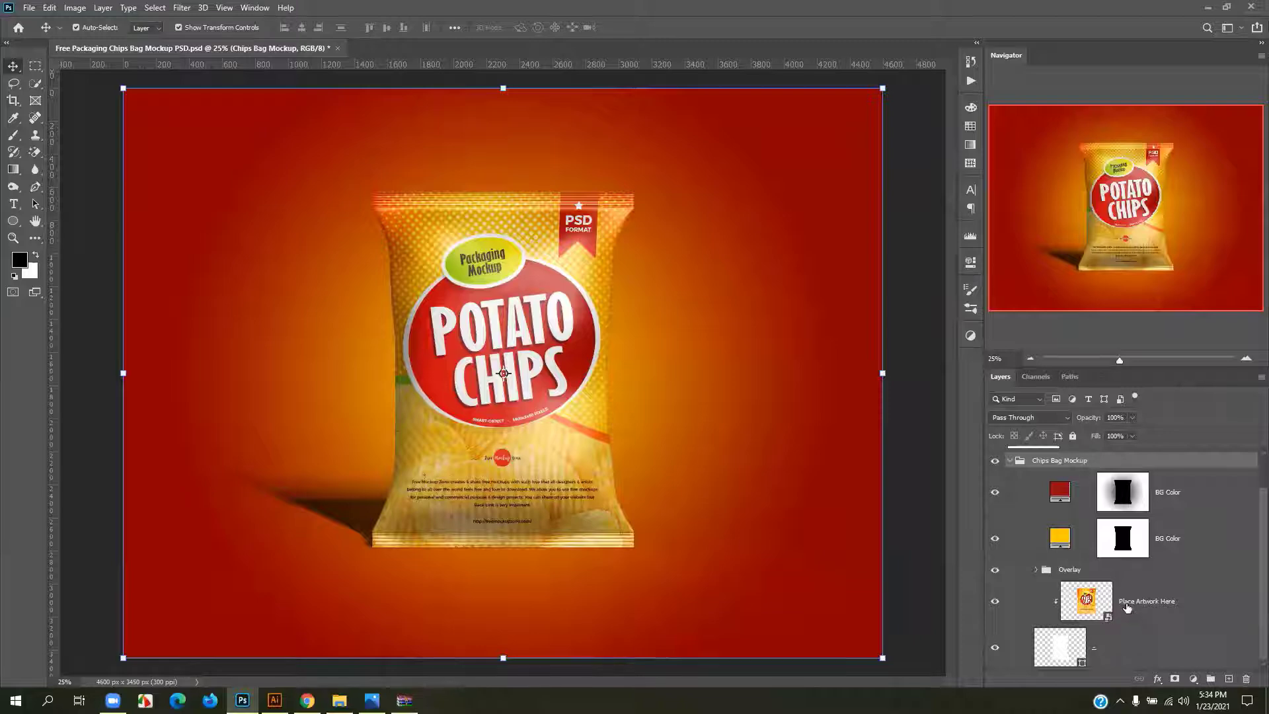
double_click(1109, 617)
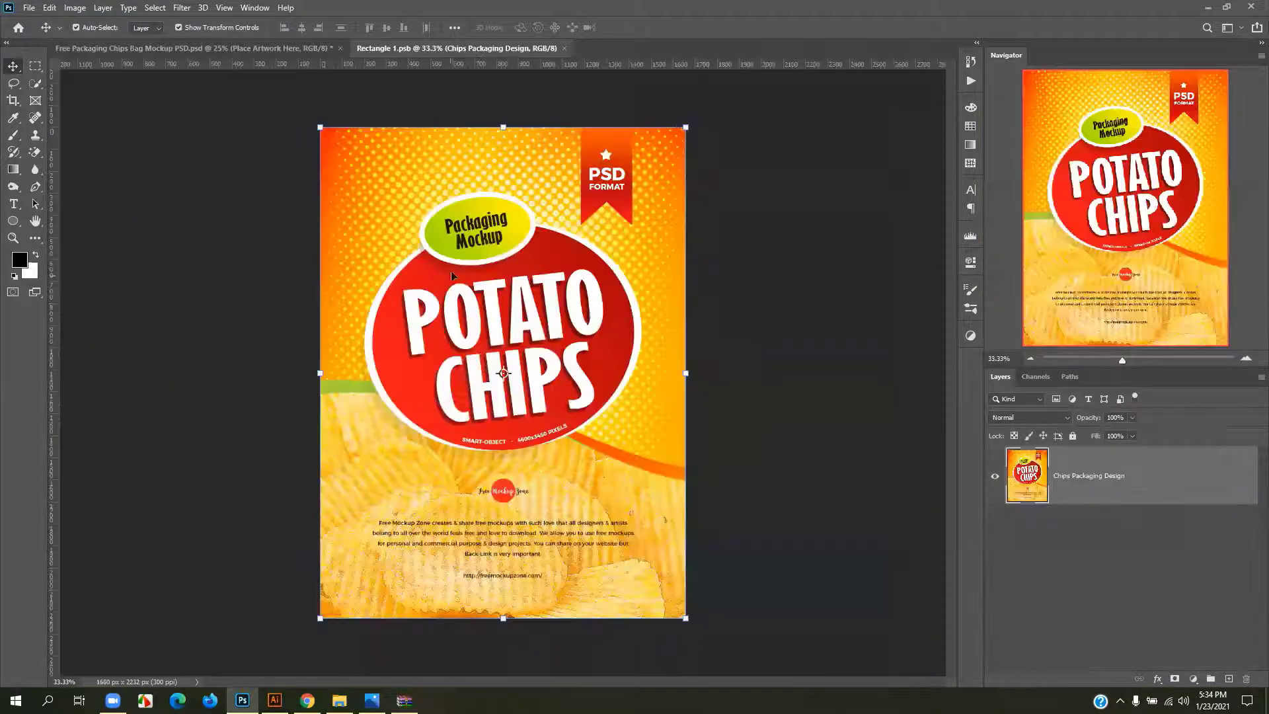
- Open the exported Untitled-4.png from the Documents folder in Photoshop
click(30, 8)
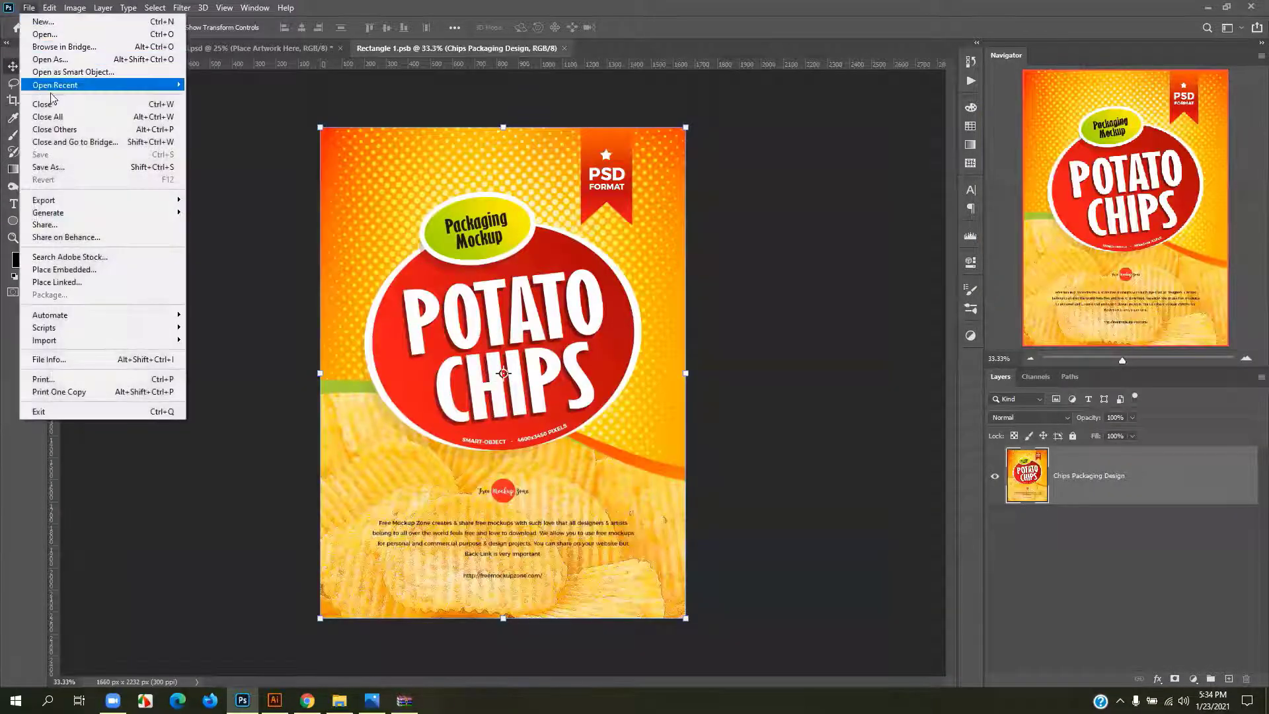
click(45, 34)
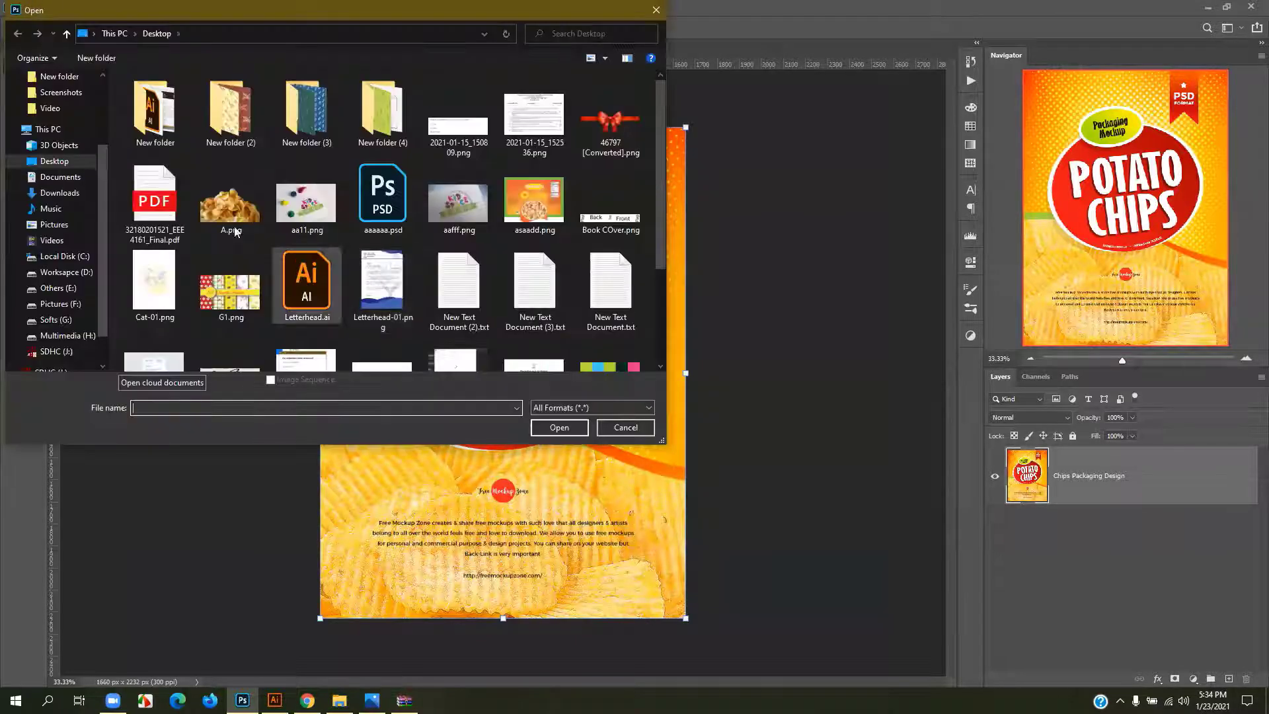
click(60, 176)
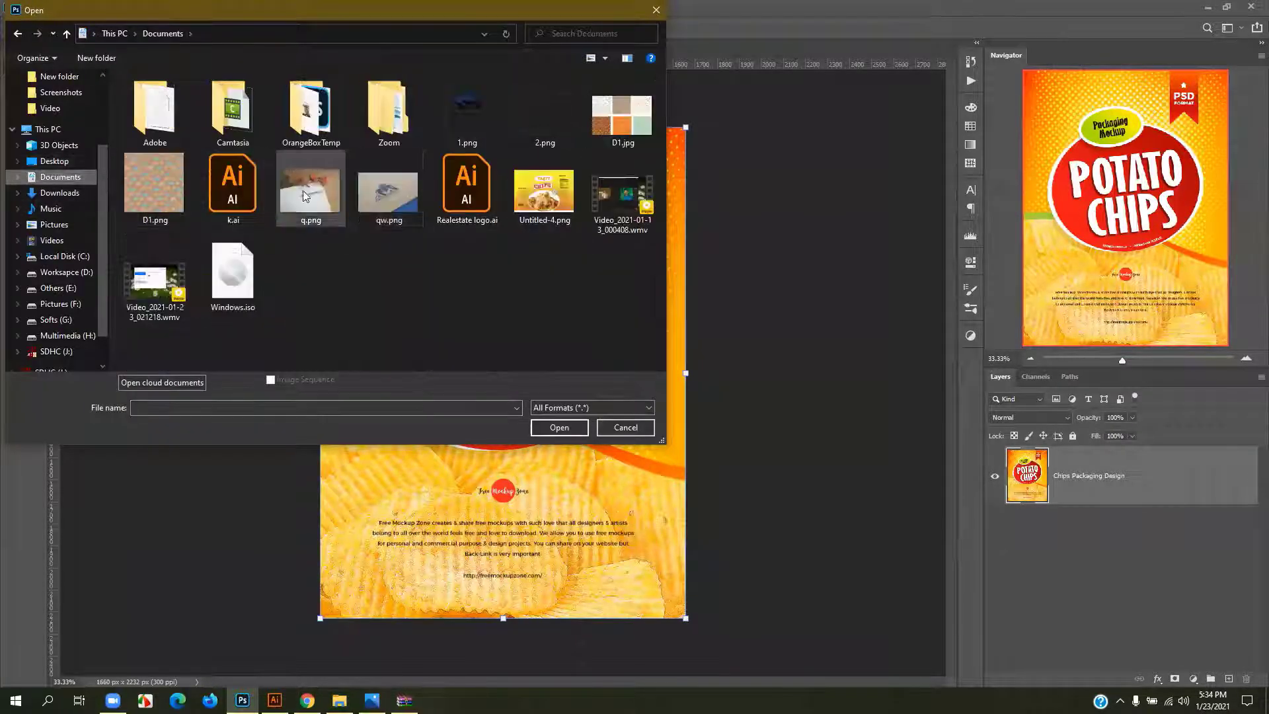
click(554, 197)
click(559, 432)
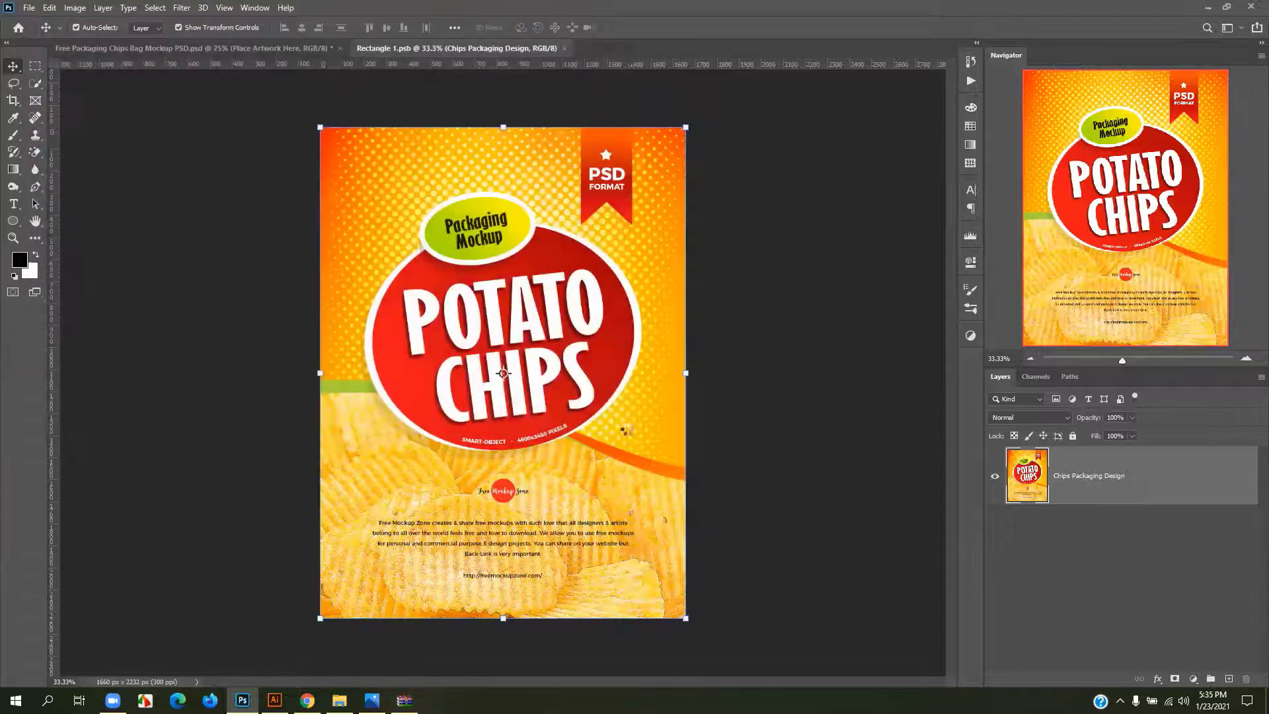
- Unlock the Untitled-4.png artwork, bring it into Rectangle 1.psb and position its Tasty Chips front panel centred over the canvas, flush with the upper edge
click(1242, 473)
drag(615, 193, 543, 296)
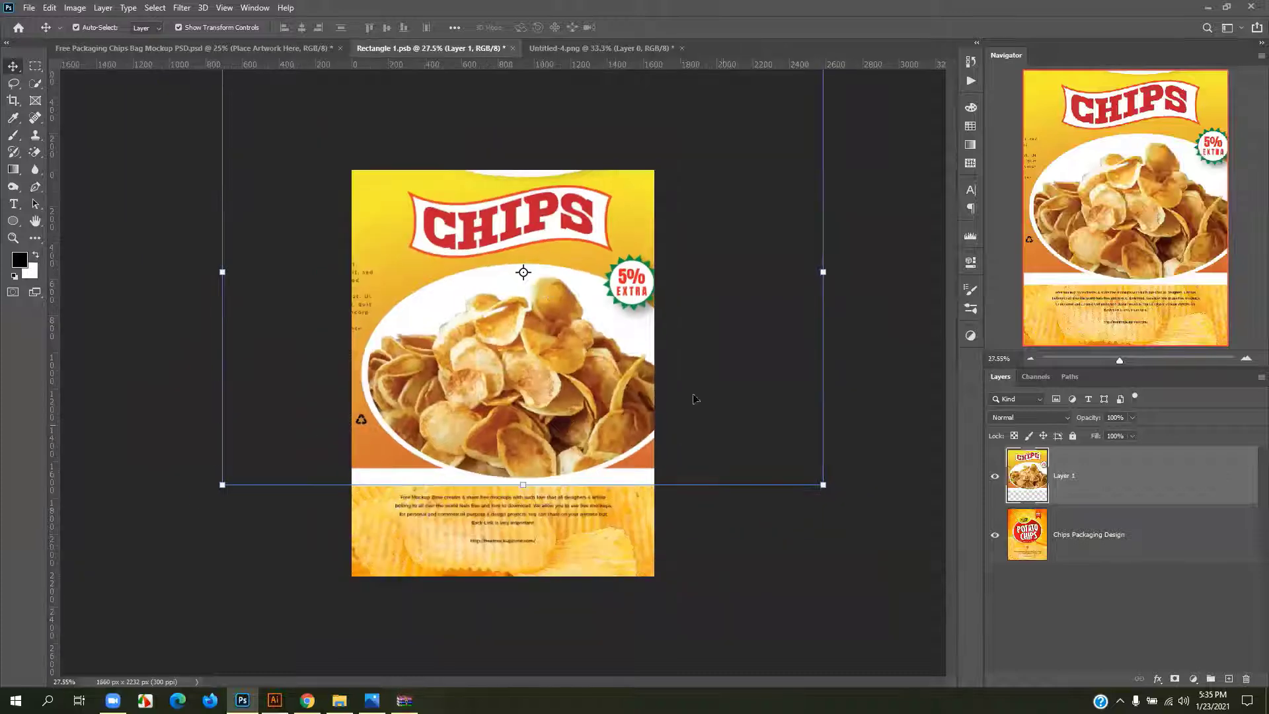
drag(527, 238, 517, 341)
drag(496, 387, 490, 389)
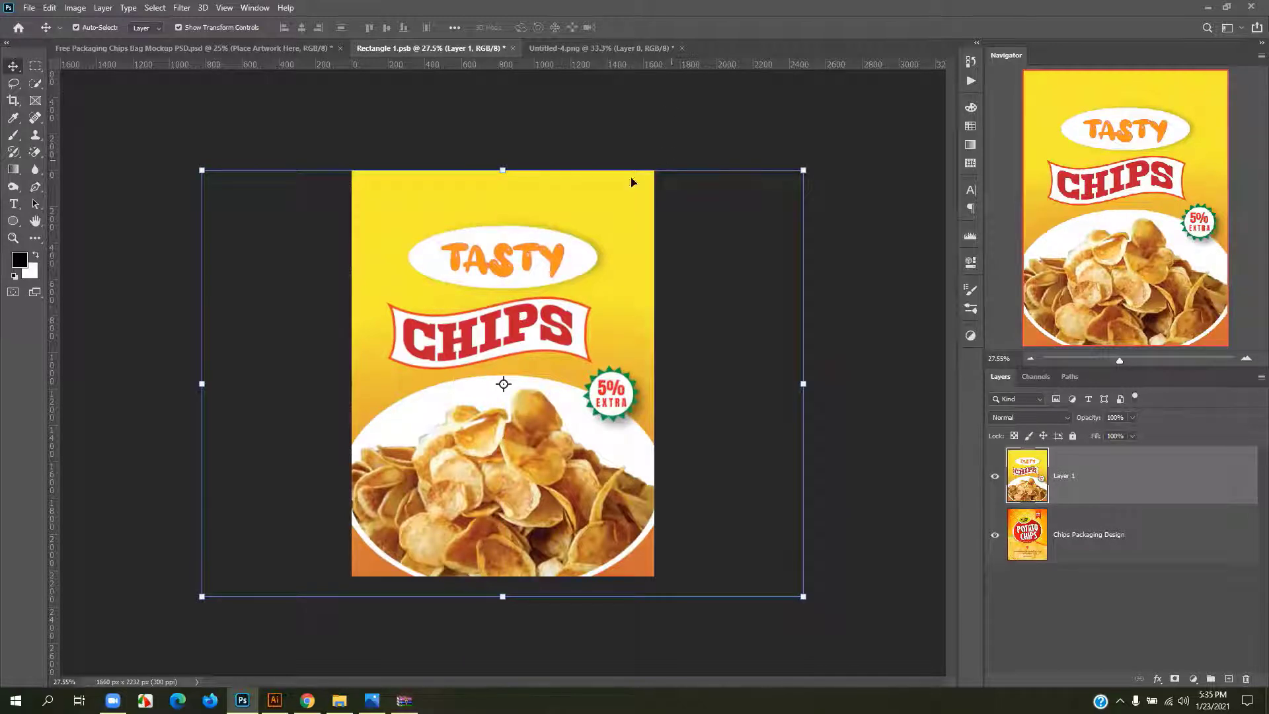
- Save Rectangle 1.psb, return to the chips bag mockup document and deselect its artwork layer
key(ctrl+s)
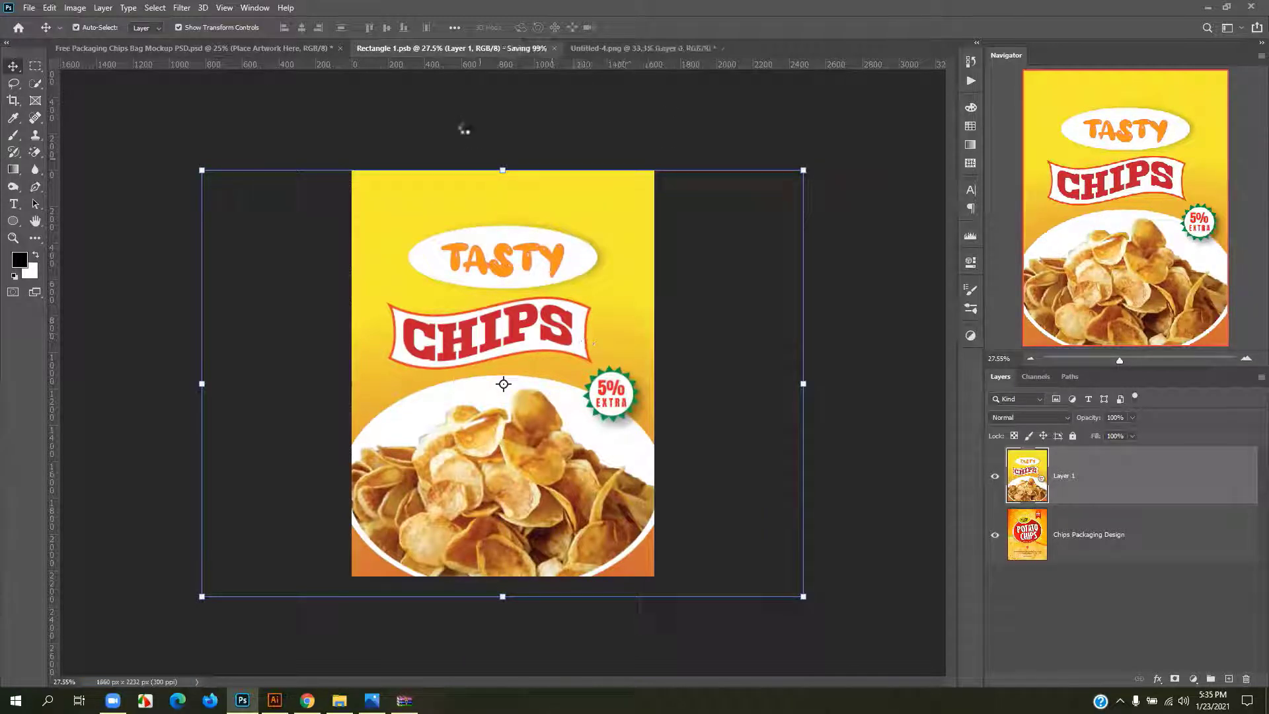
click(305, 48)
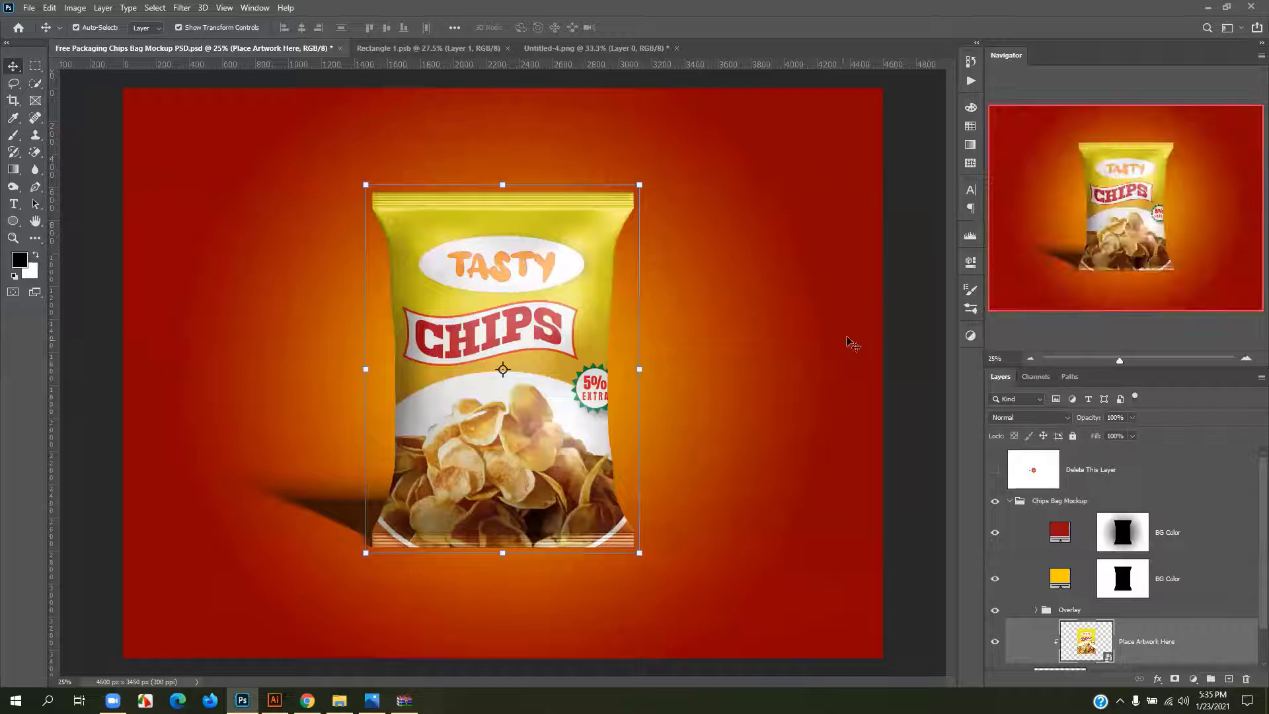
click(898, 324)
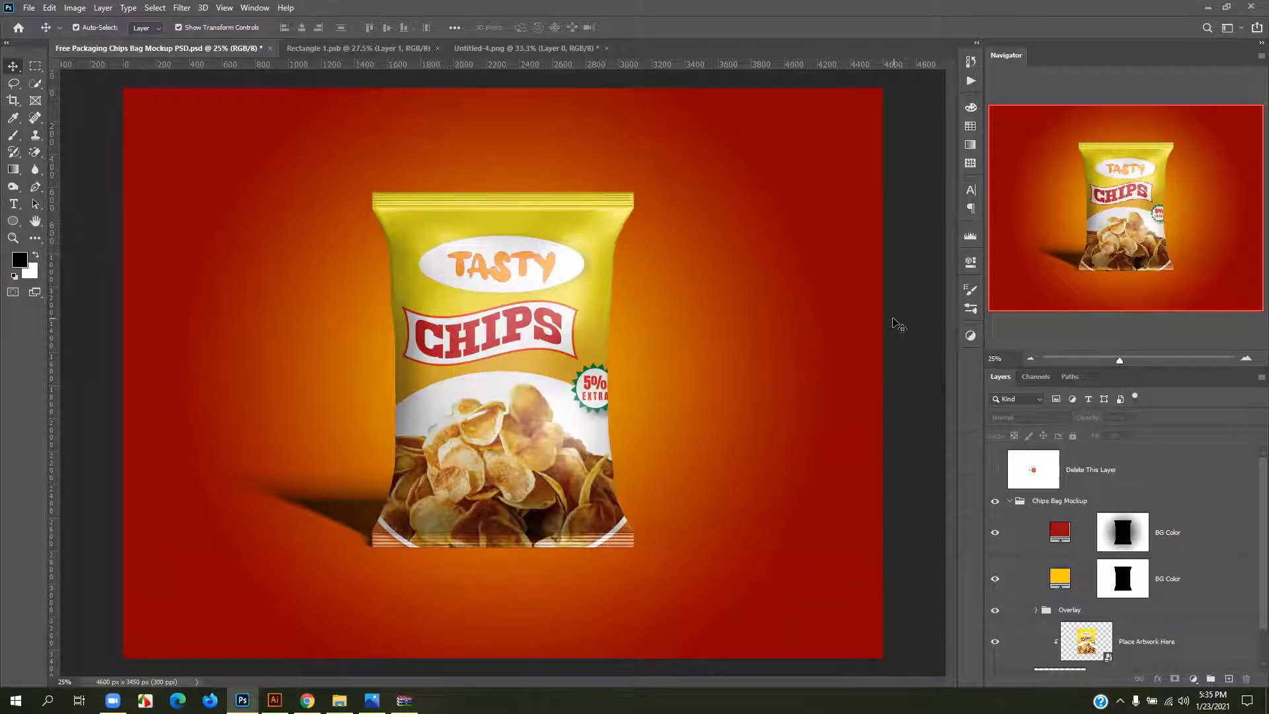
- Switch to Chrome and replace the recycling icons image search with a search for "chips packet"
click(308, 699)
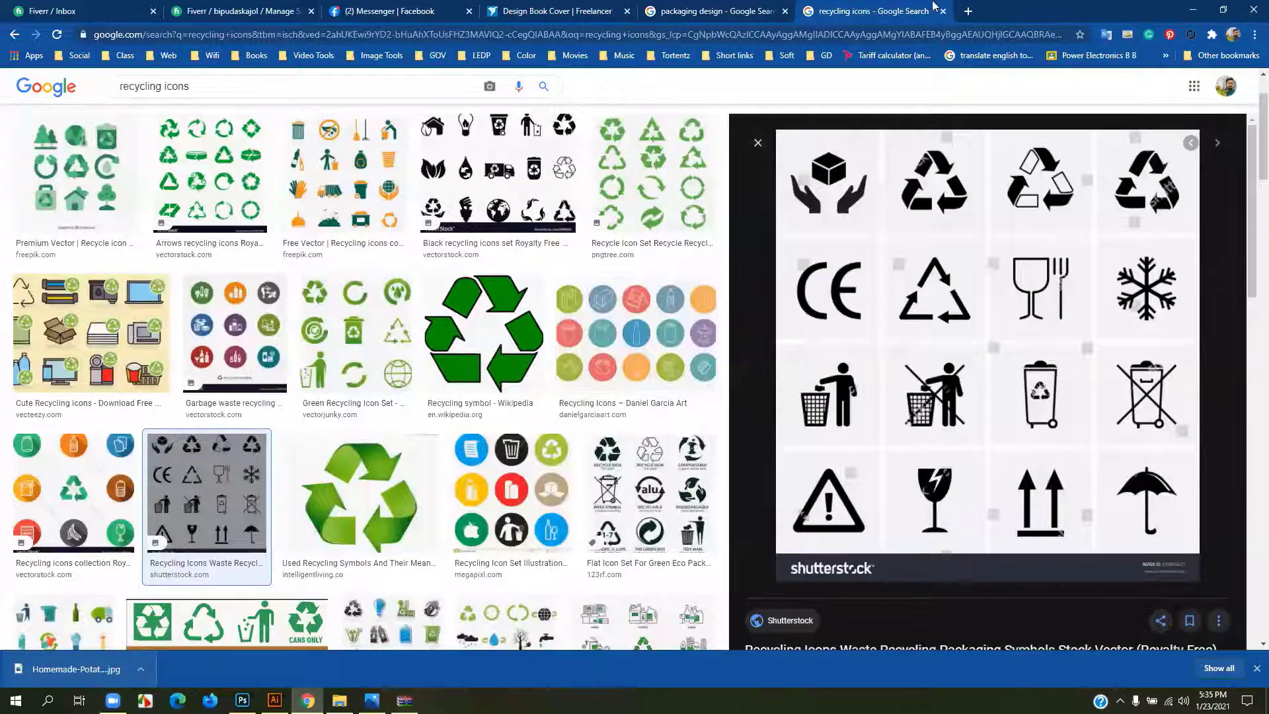
drag(257, 90, 115, 88)
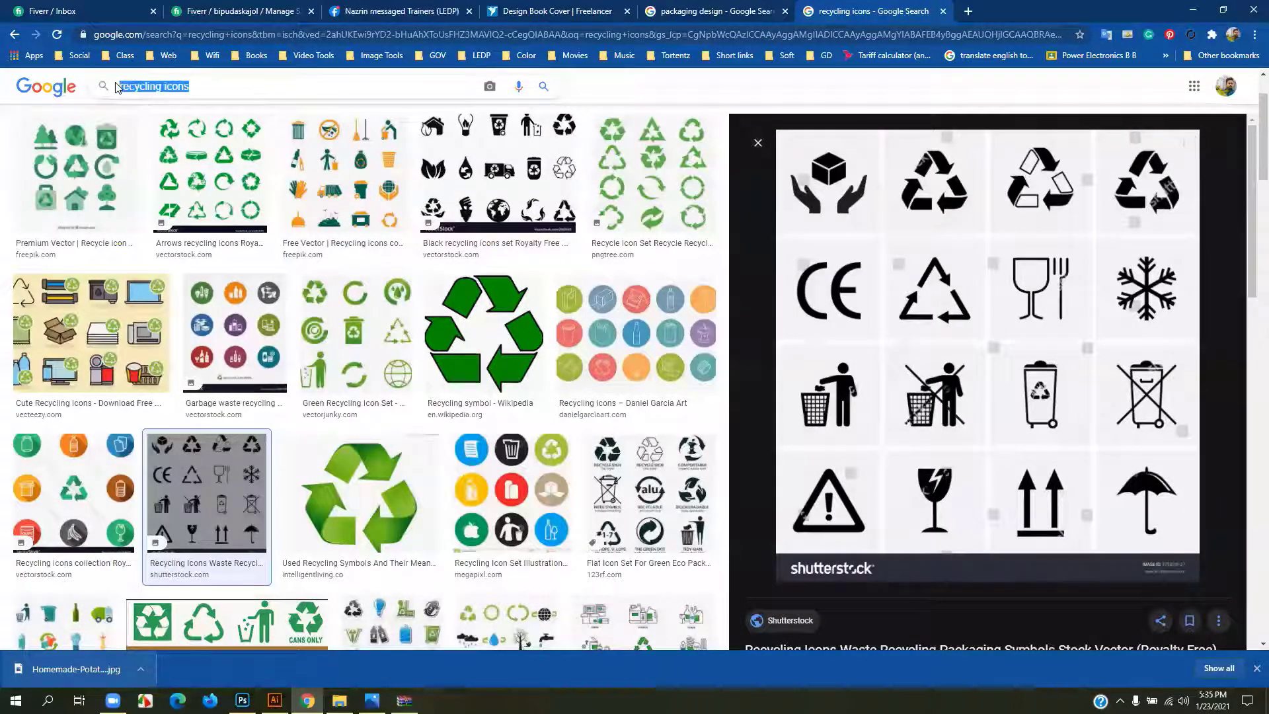
text(chip)
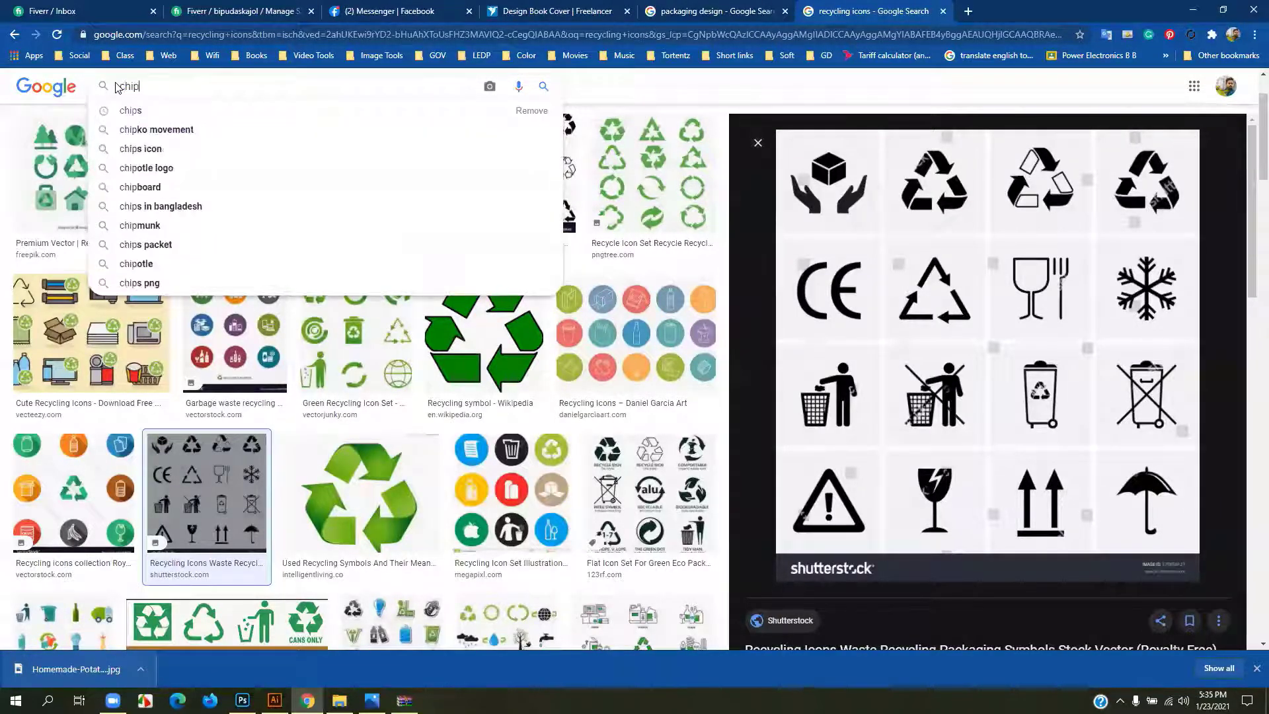
text(s pa)
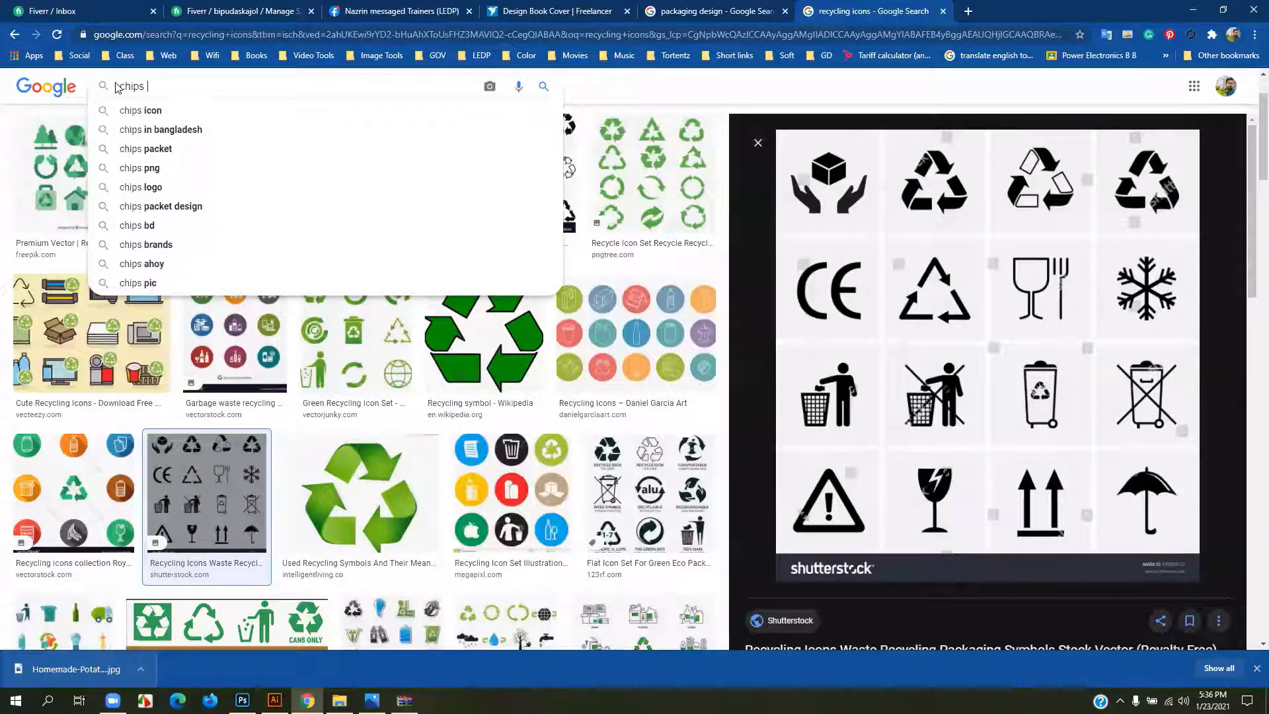
text(cket)
key(Return)
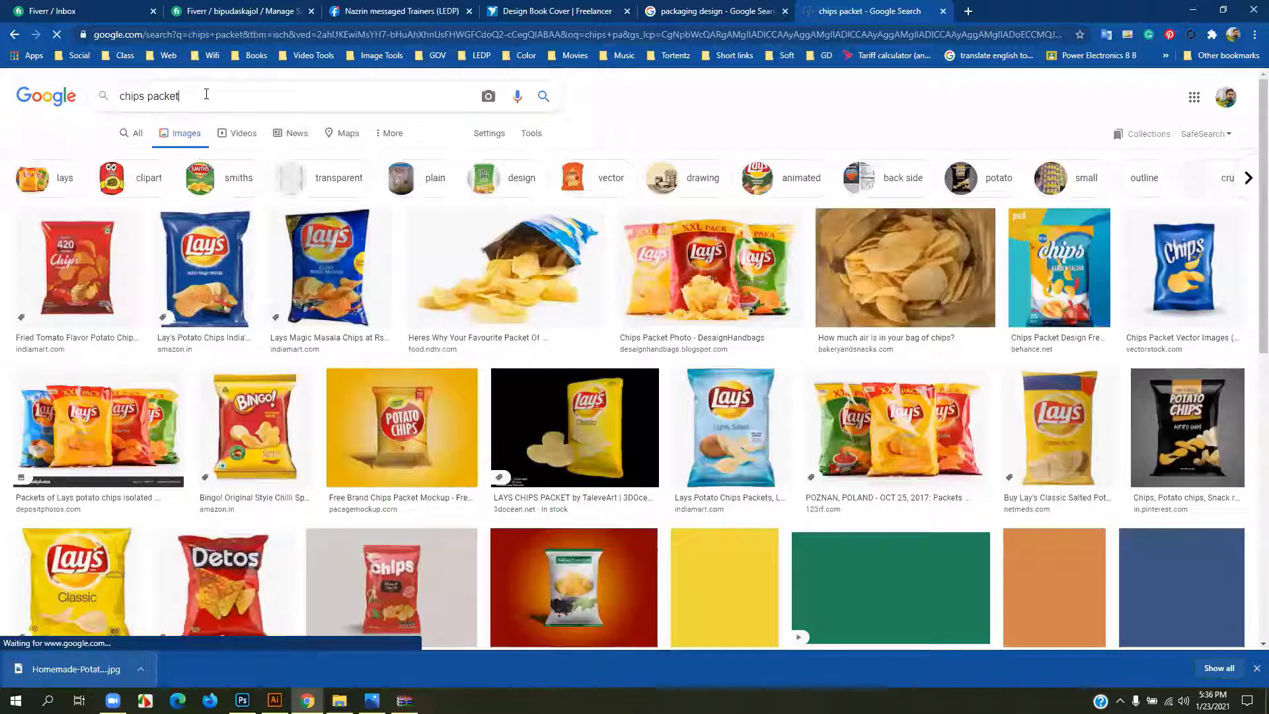
- Refine the search to "chips packet mockup free download" and show all web results instead of images
click(206, 94)
text(mock)
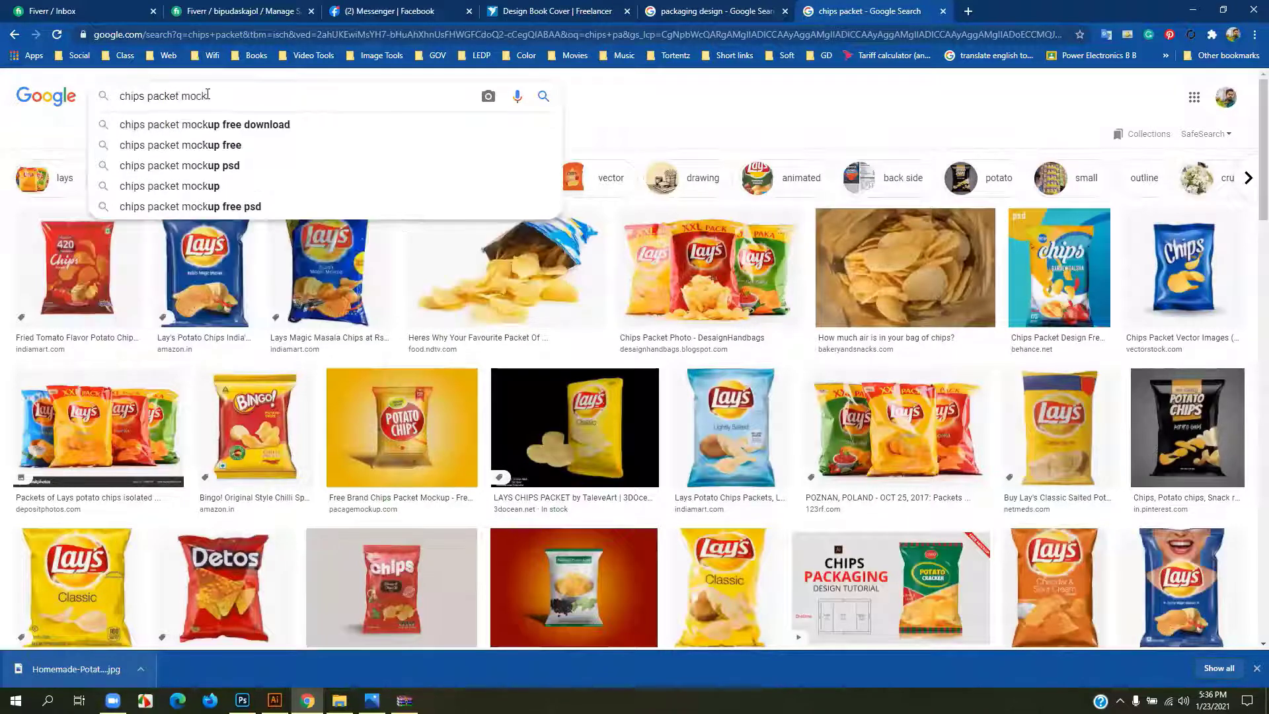
click(206, 125)
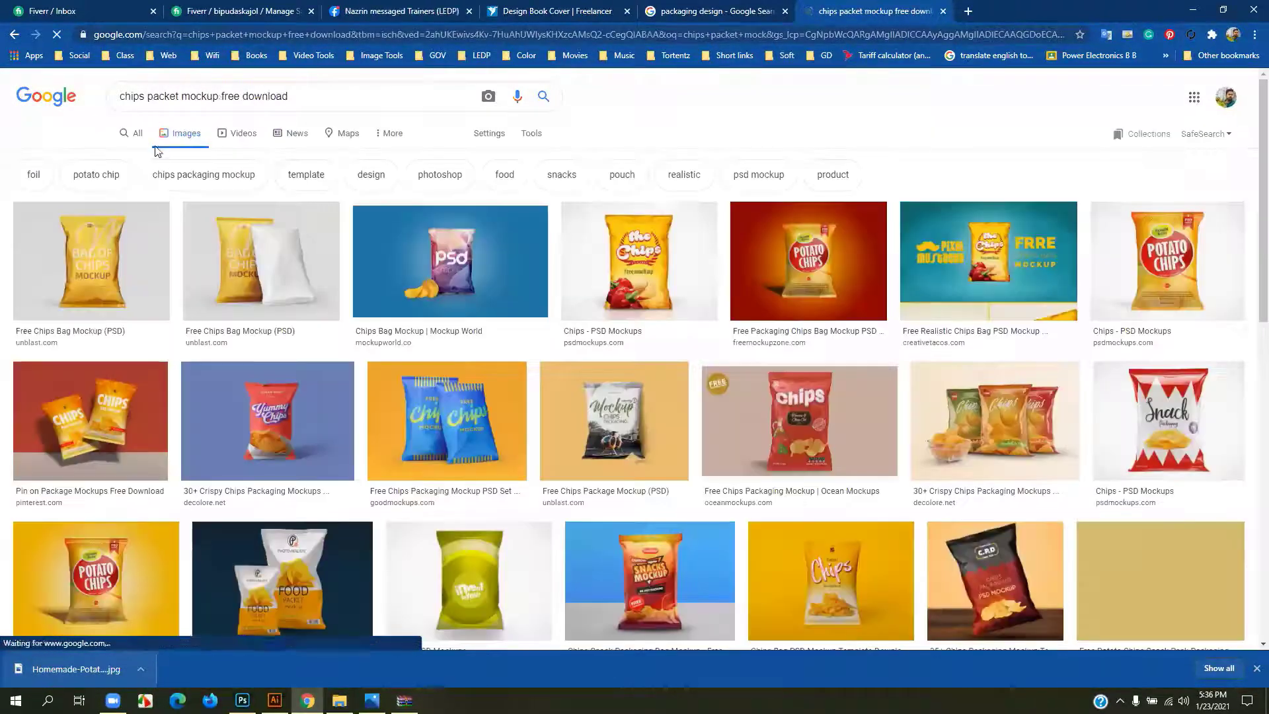
click(132, 133)
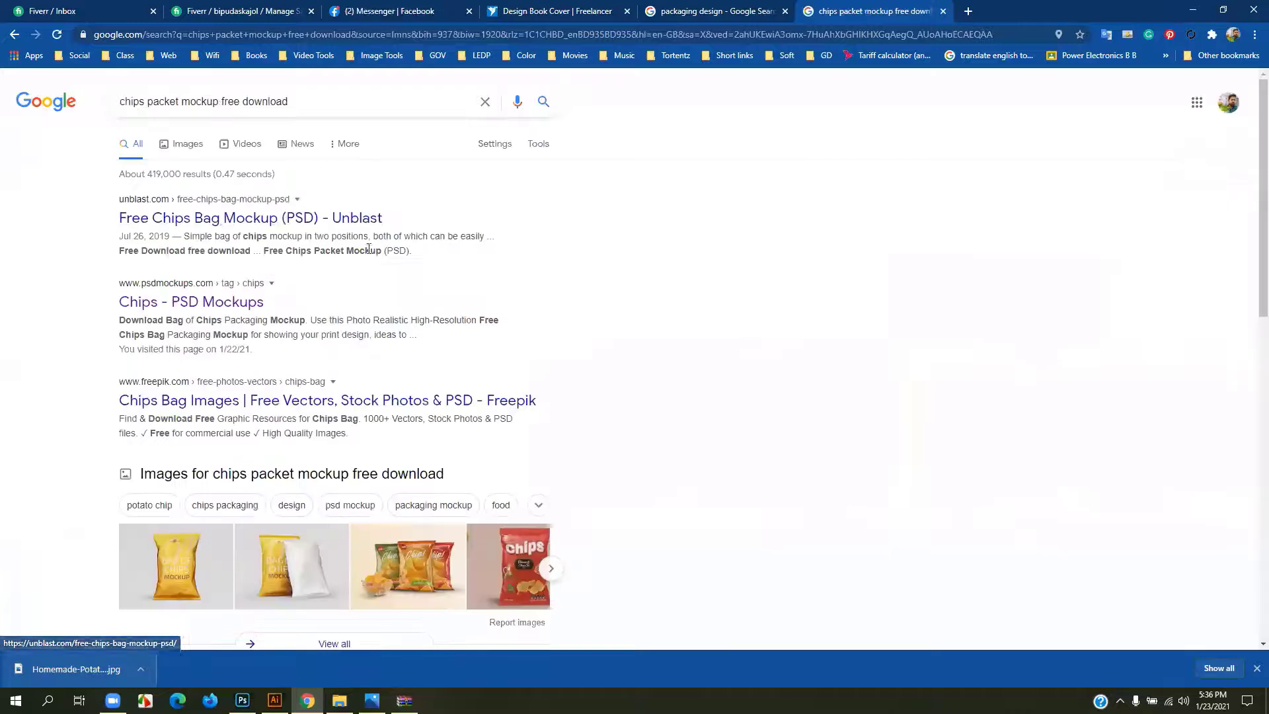
- Open the "Chips - PSD Mockups" result in a new tab and look through its chip bag mockups
scroll(370, 250, down, 5)
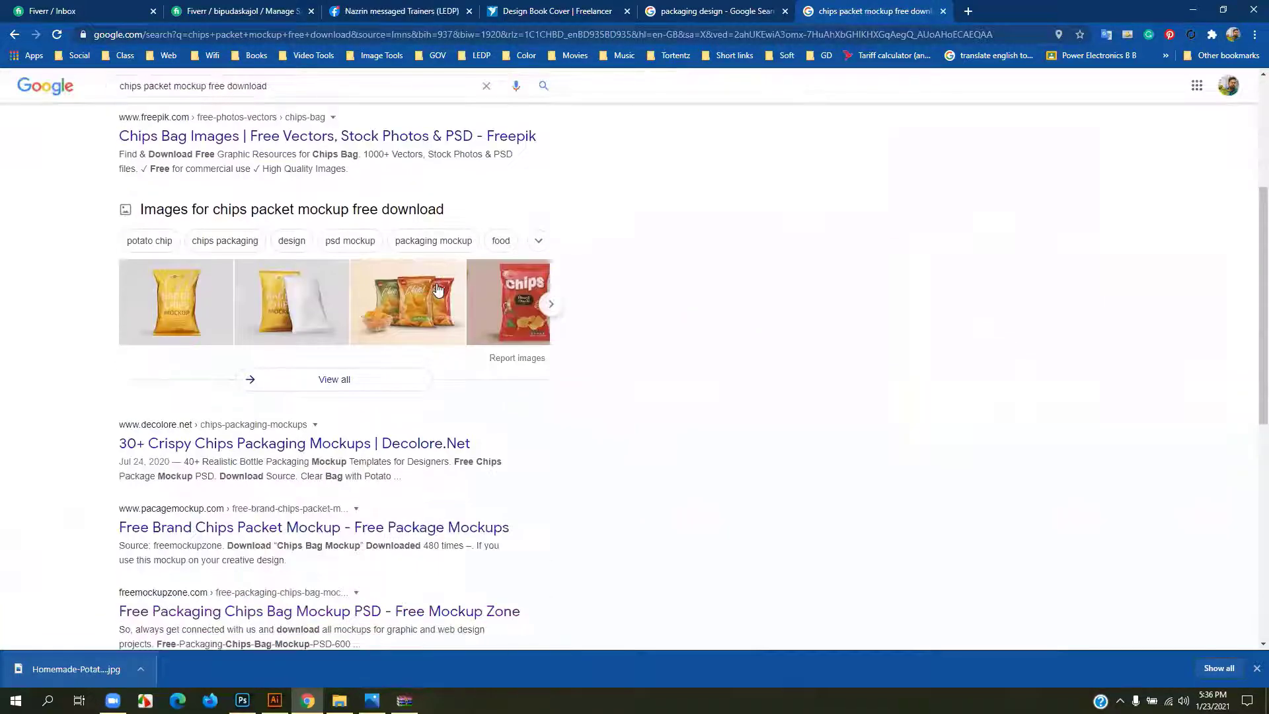
scroll(437, 286, up, 5)
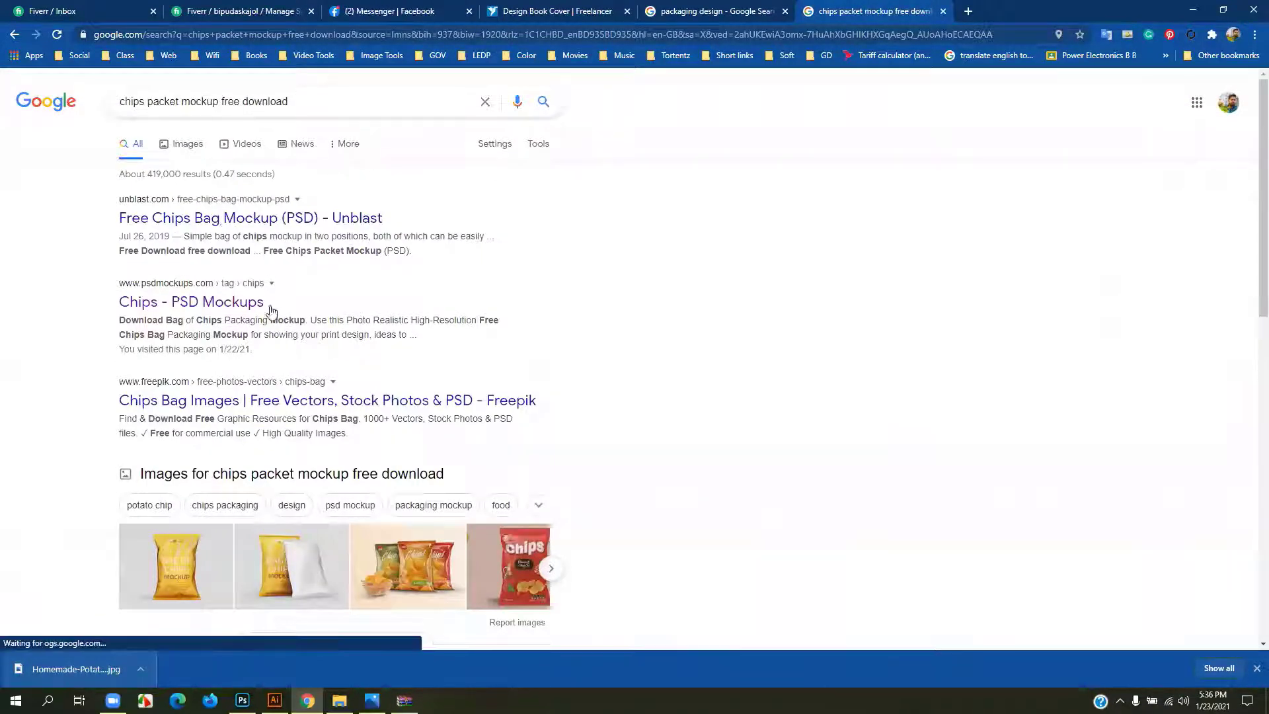
right_click(196, 307)
click(225, 313)
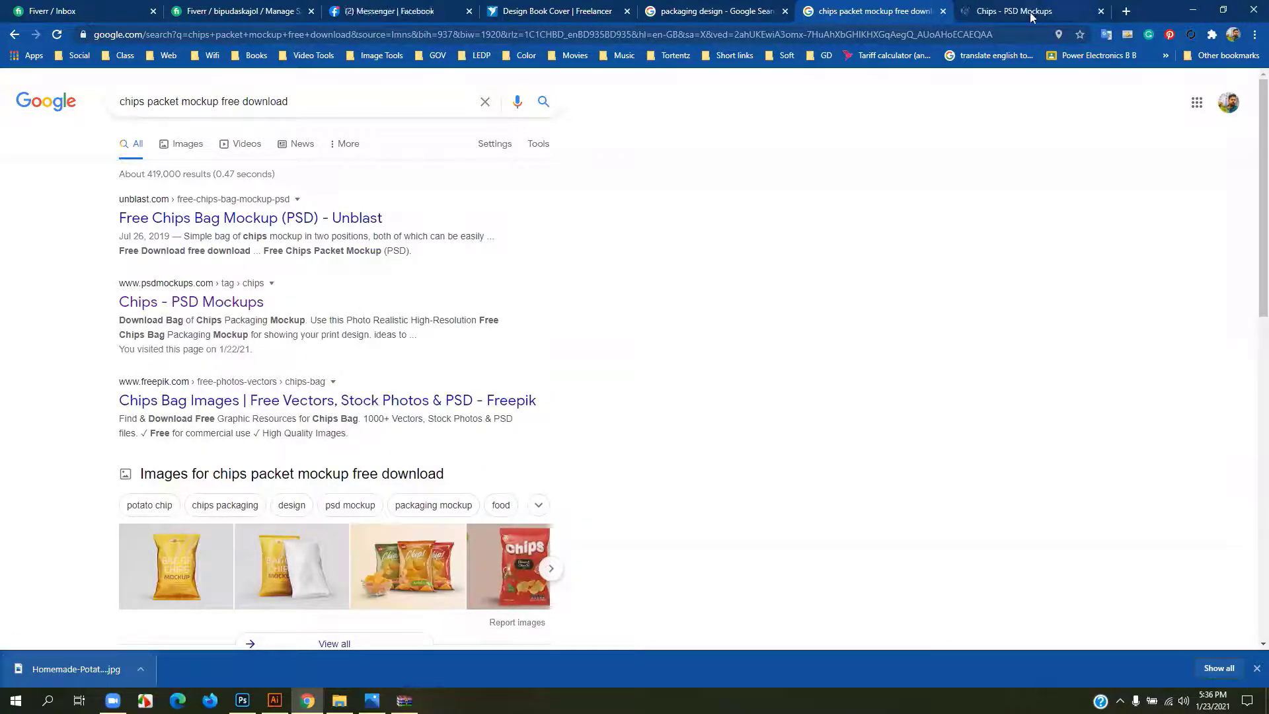
click(1029, 11)
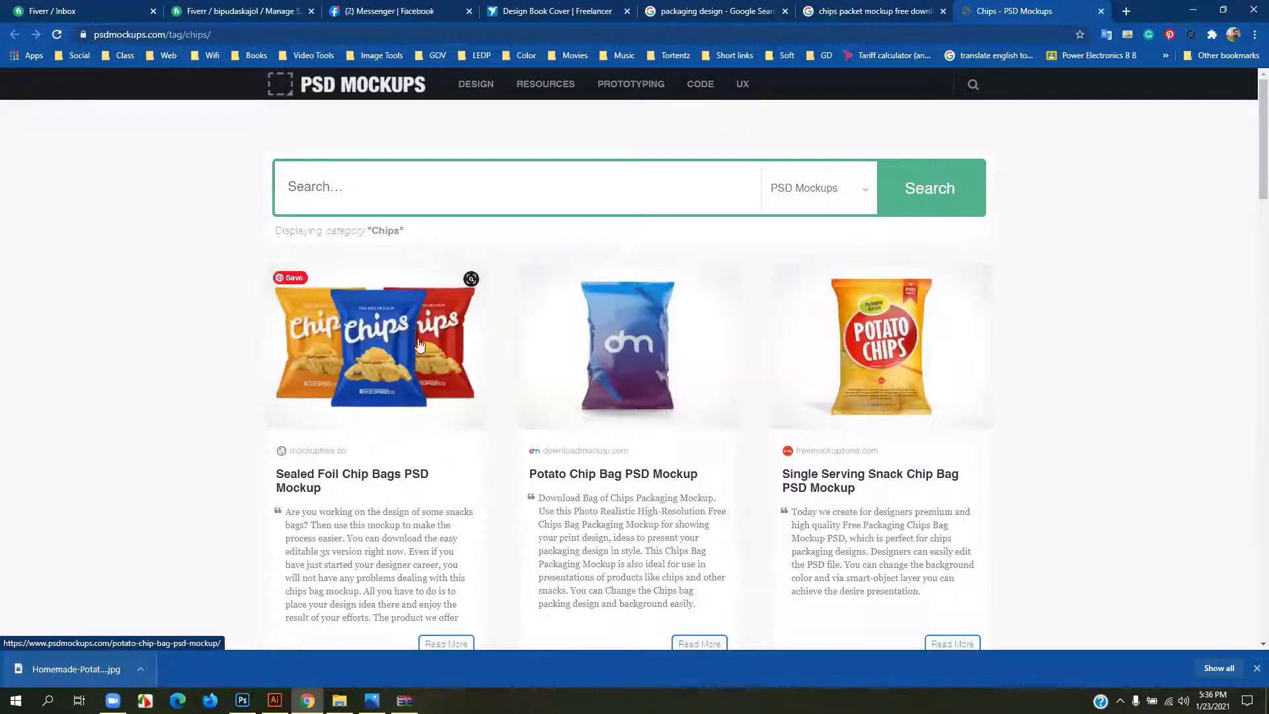
scroll(382, 352, down, 1)
scroll(382, 350, down, 10)
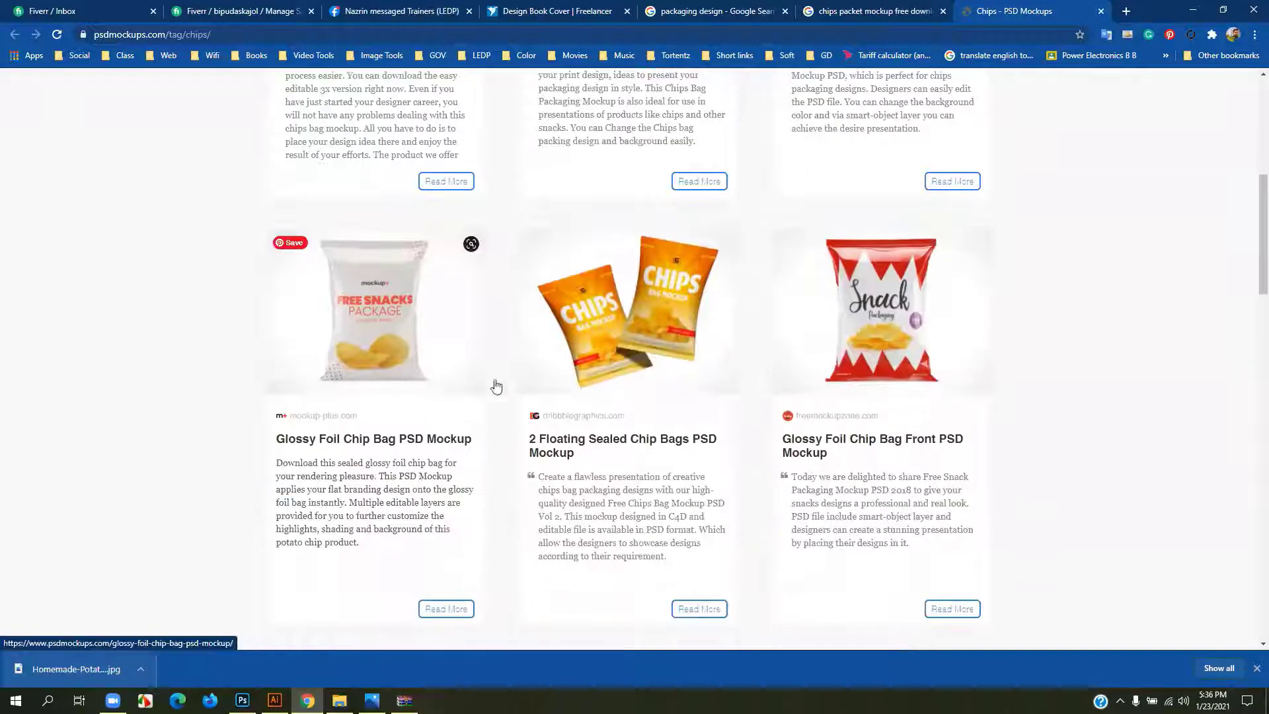
scroll(321, 392, down, 15)
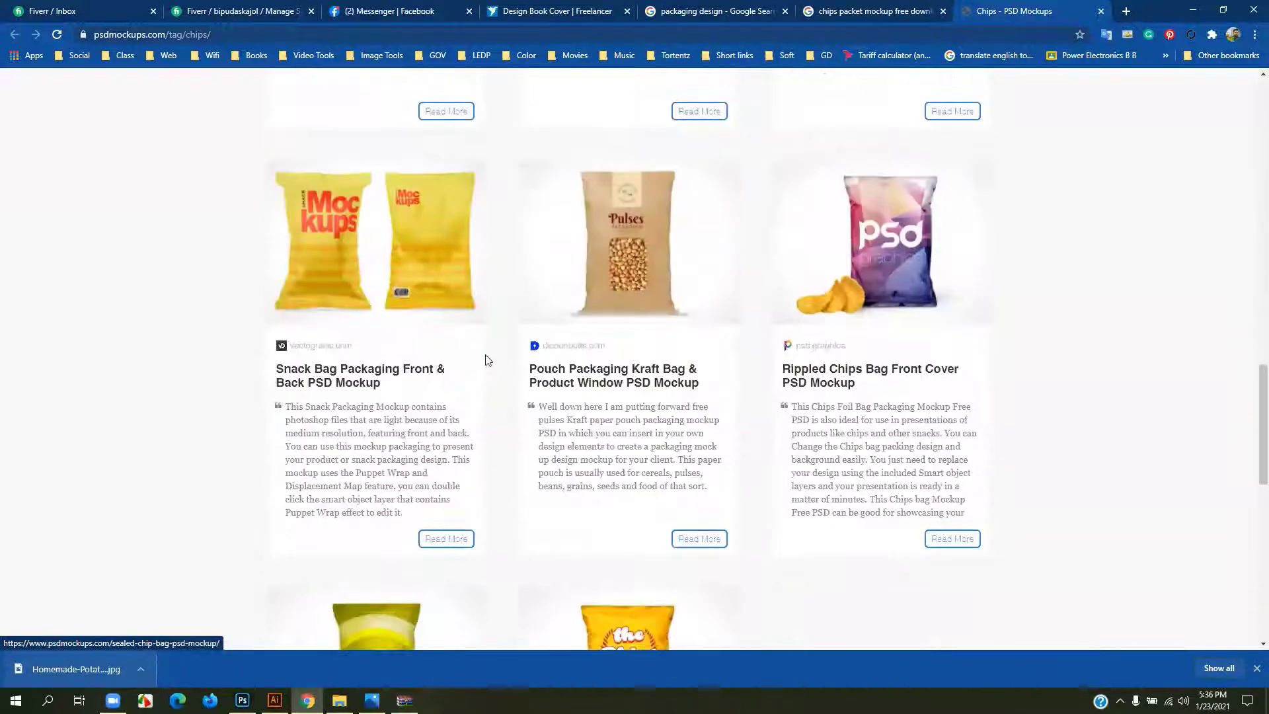
scroll(472, 405, down, 5)
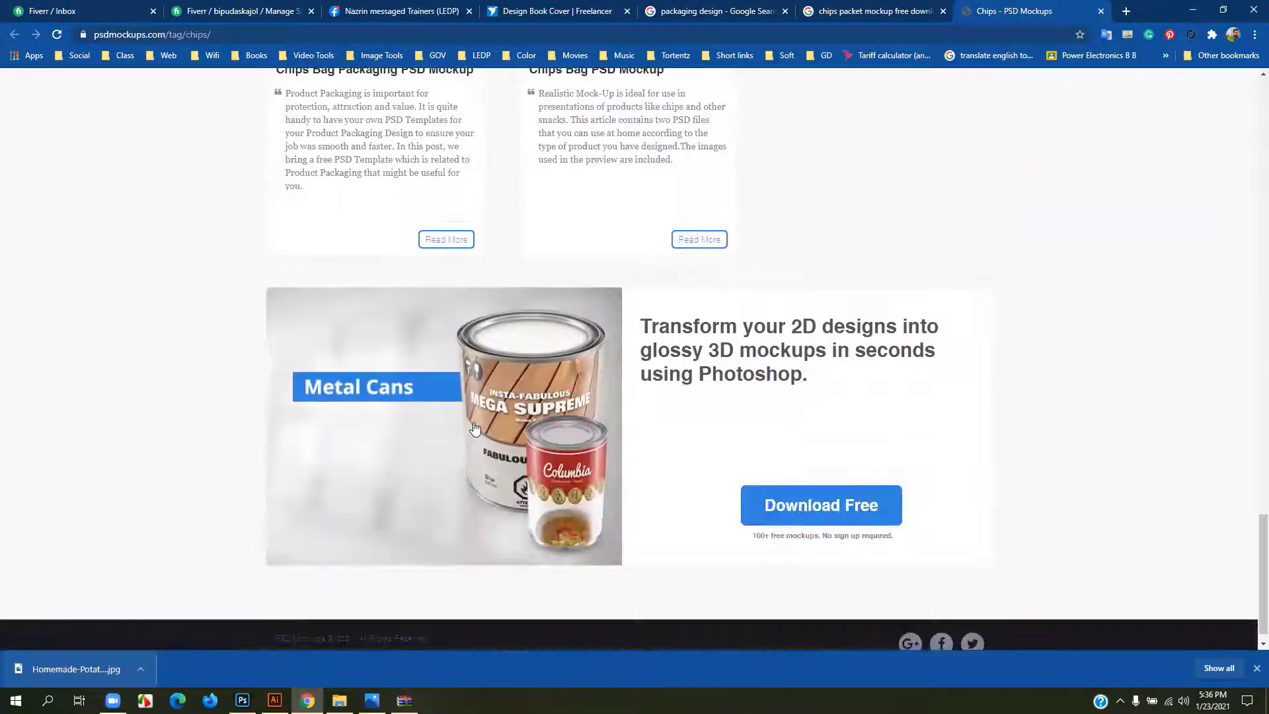
scroll(546, 433, up, 18)
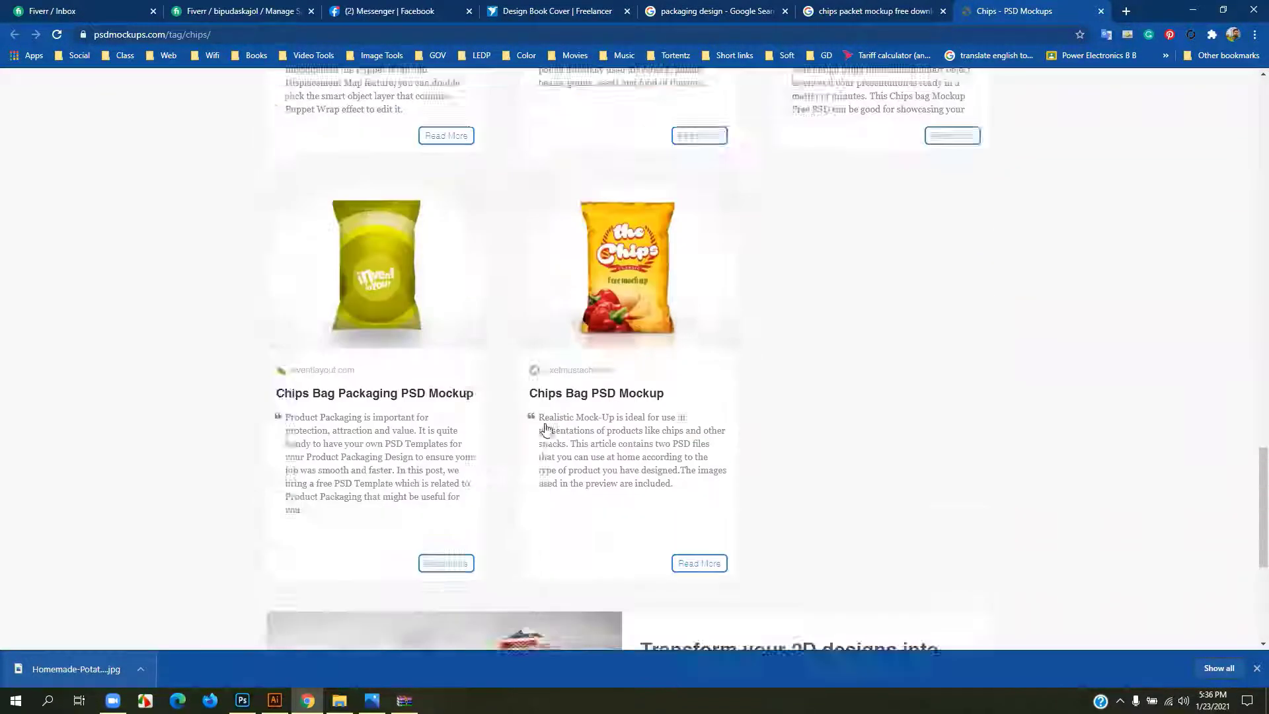
scroll(611, 276, up, 15)
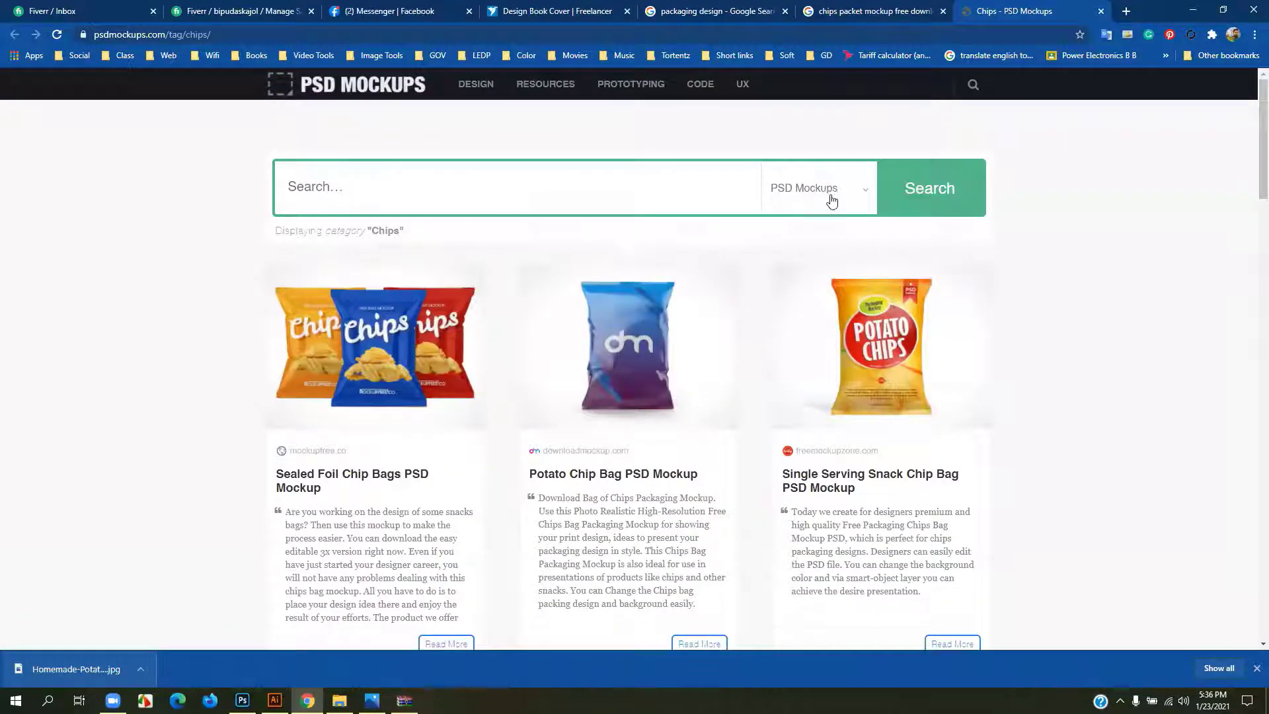
- Search the PSD Mockups site for "pizza box"
click(390, 194)
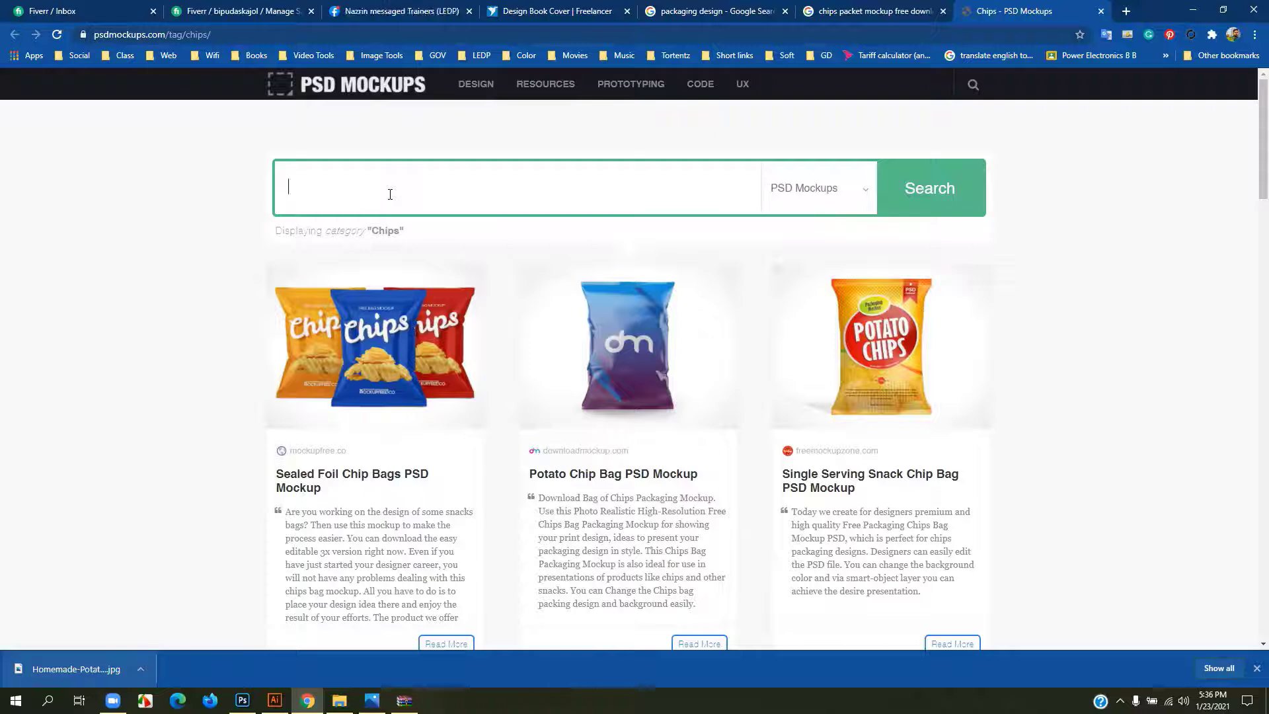
text(pizza)
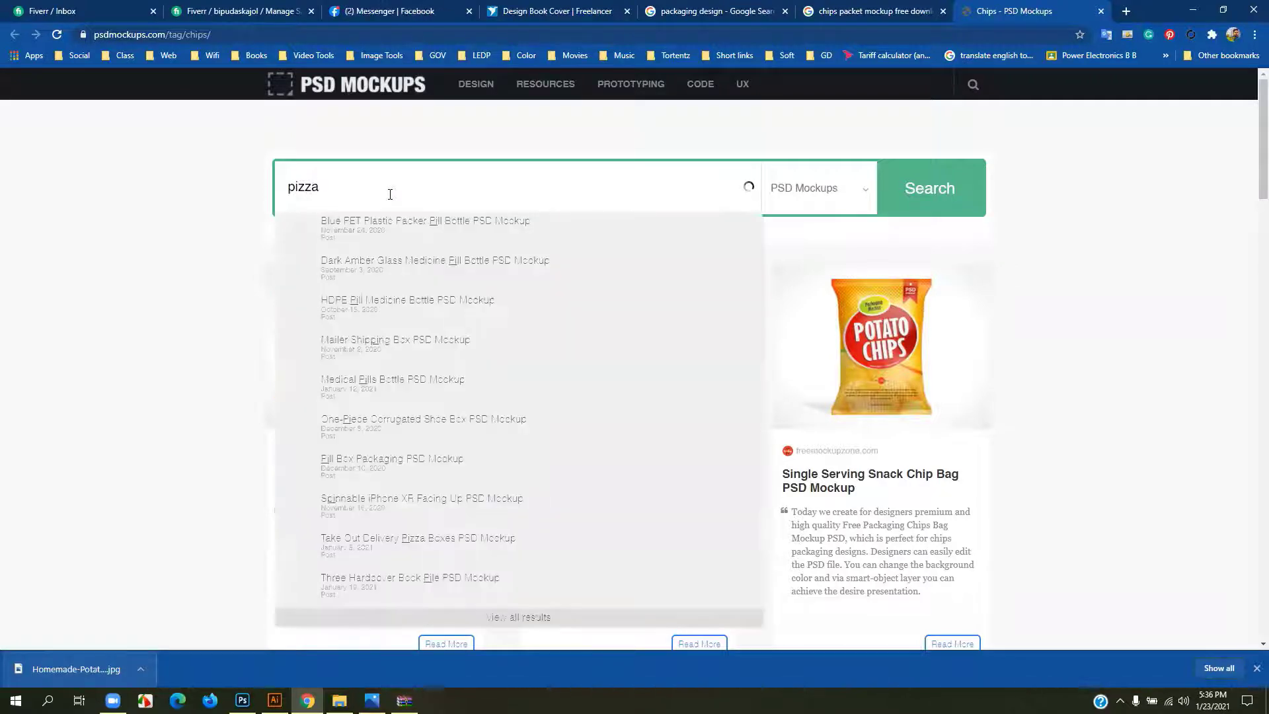
text( box)
key(Return)
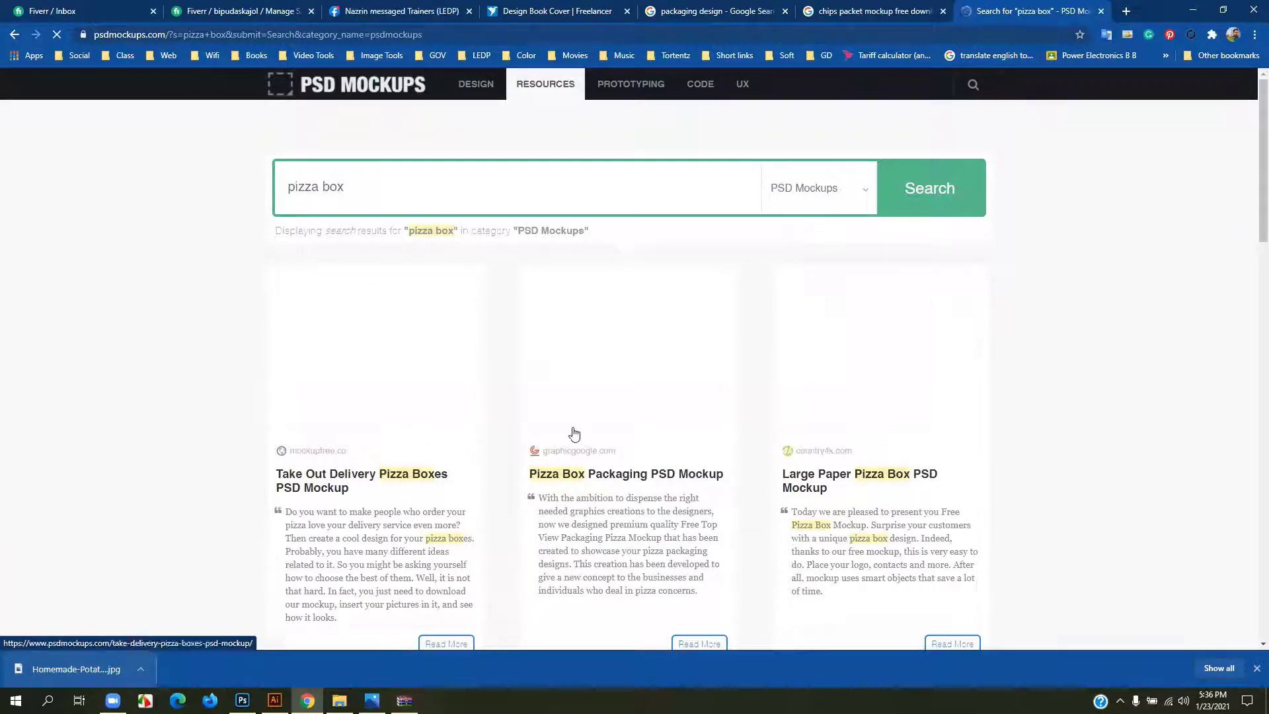
- Look through the pizza box mockups in the search results, comparing their previews and descriptions
scroll(589, 433, down, 3)
scroll(590, 416, up, 3)
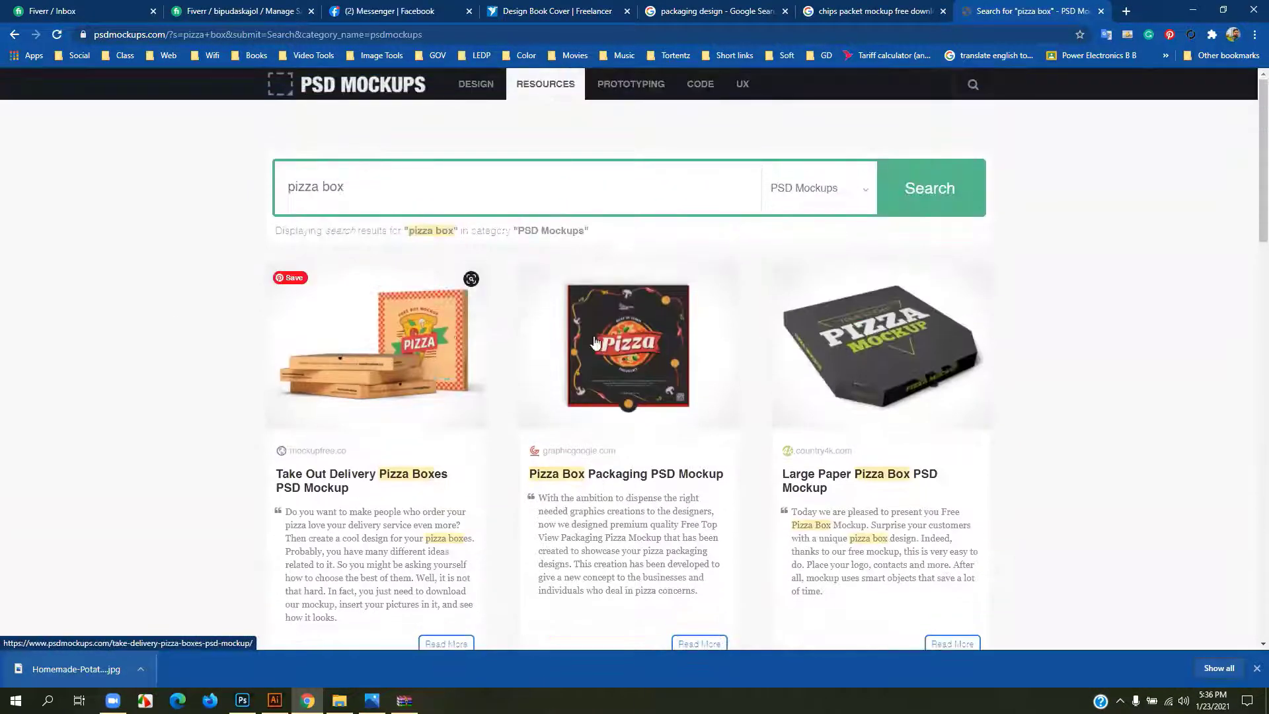
scroll(734, 371, down, 5)
scroll(400, 441, down, 2)
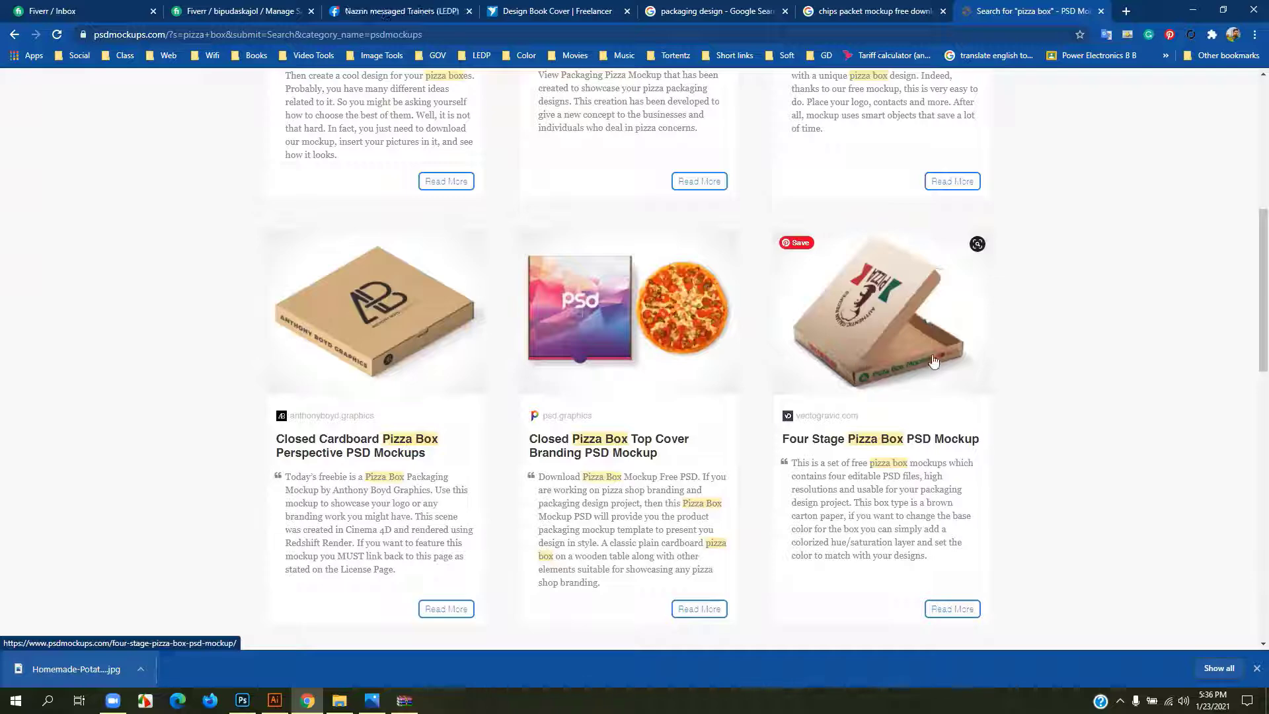
scroll(755, 316, up, 6)
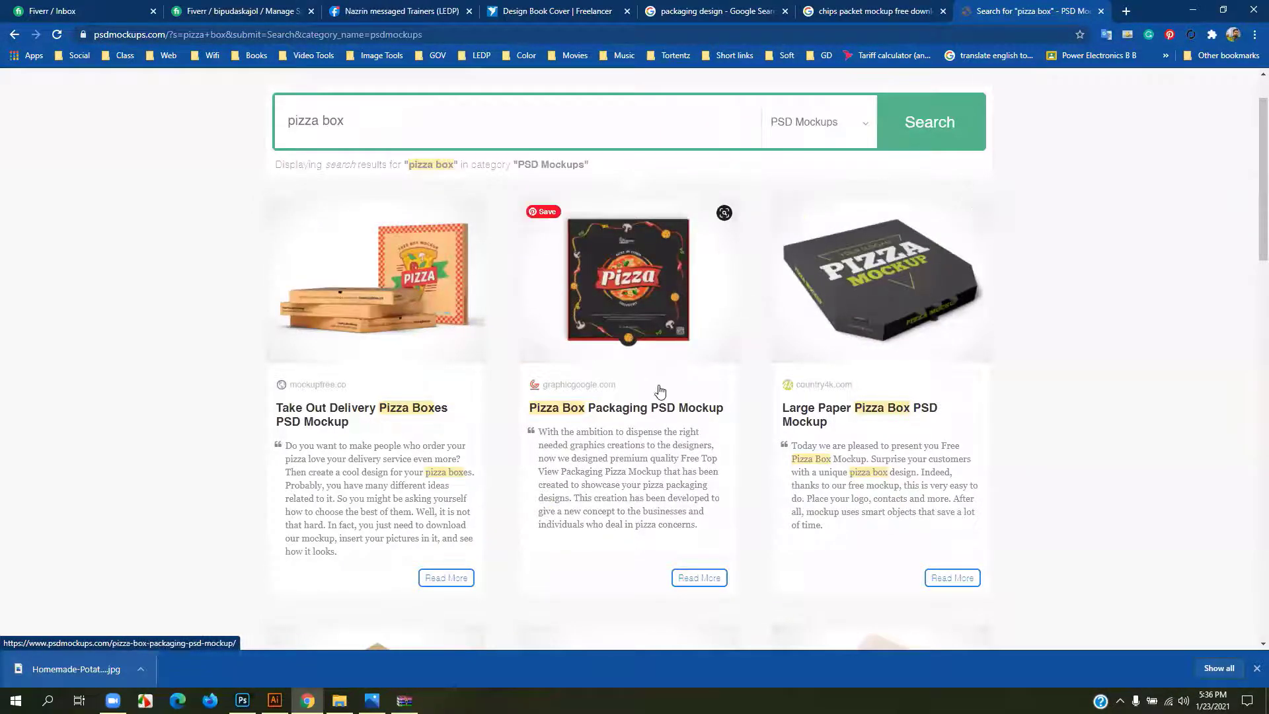
scroll(644, 388, down, 12)
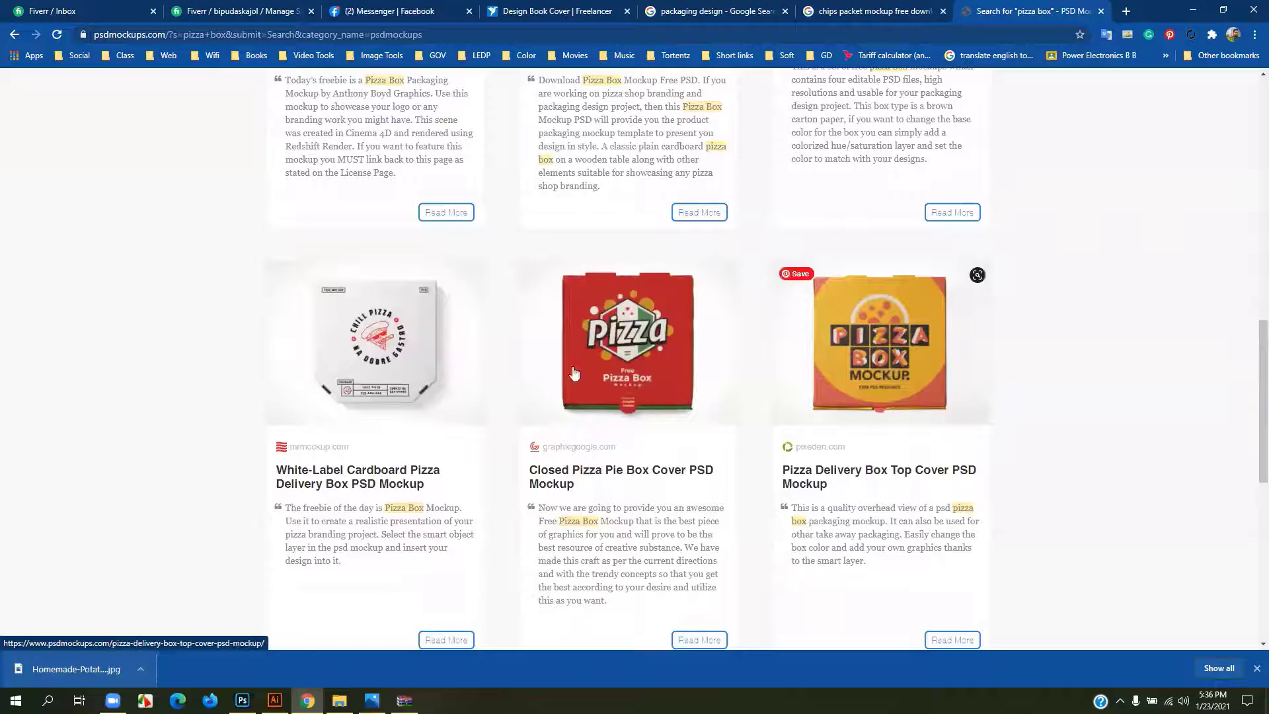
scroll(615, 354, down, 8)
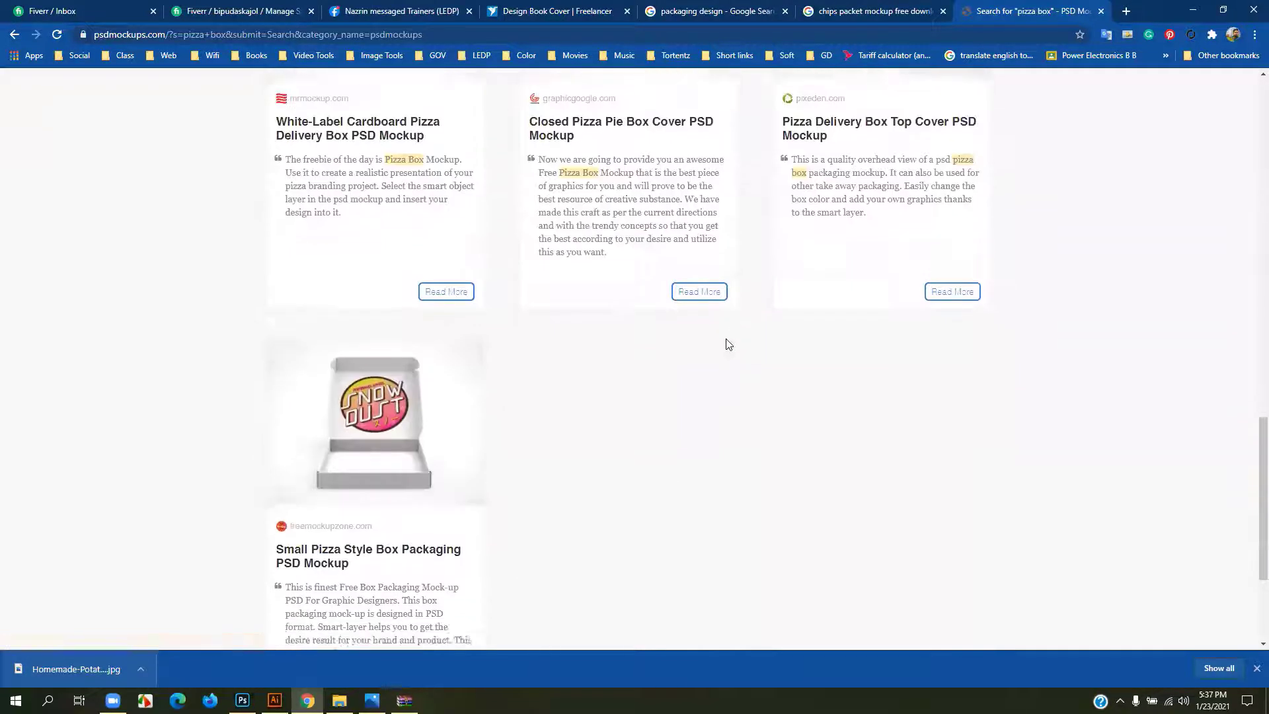
scroll(705, 343, up, 11)
scroll(704, 343, up, 10)
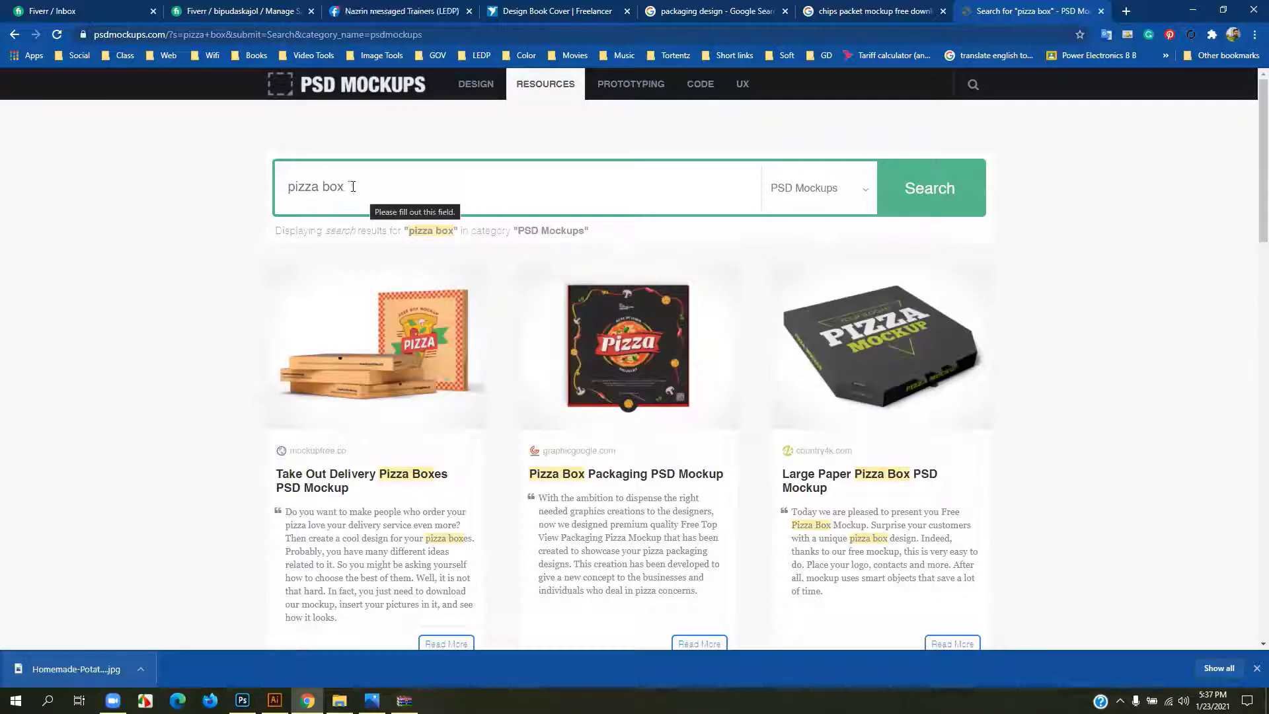
- Clear the pizza box search text and go back to the Chips category page
key(ctrl+a)
key(BackSpace)
scroll(661, 331, down, 4)
scroll(858, 408, up, 4)
scroll(932, 425, down, 4)
scroll(751, 283, up, 4)
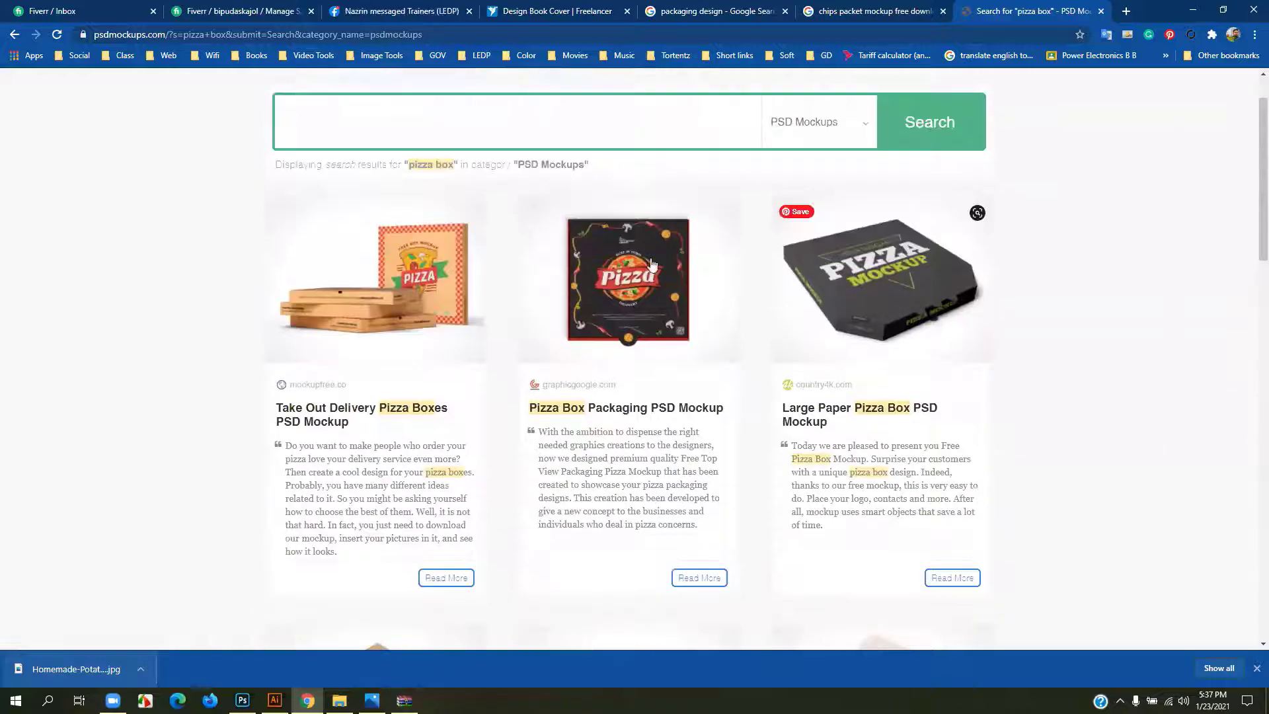
click(35, 43)
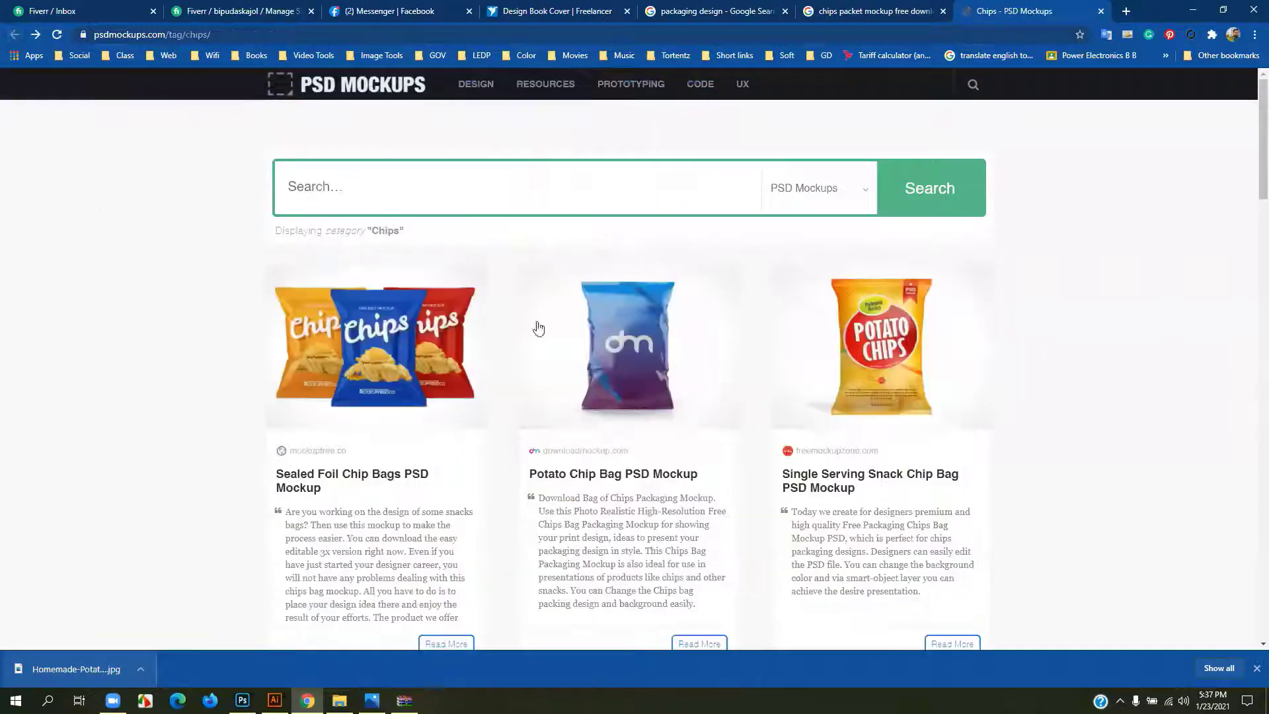
scroll(407, 487, down, 5)
scroll(700, 446, up, 5)
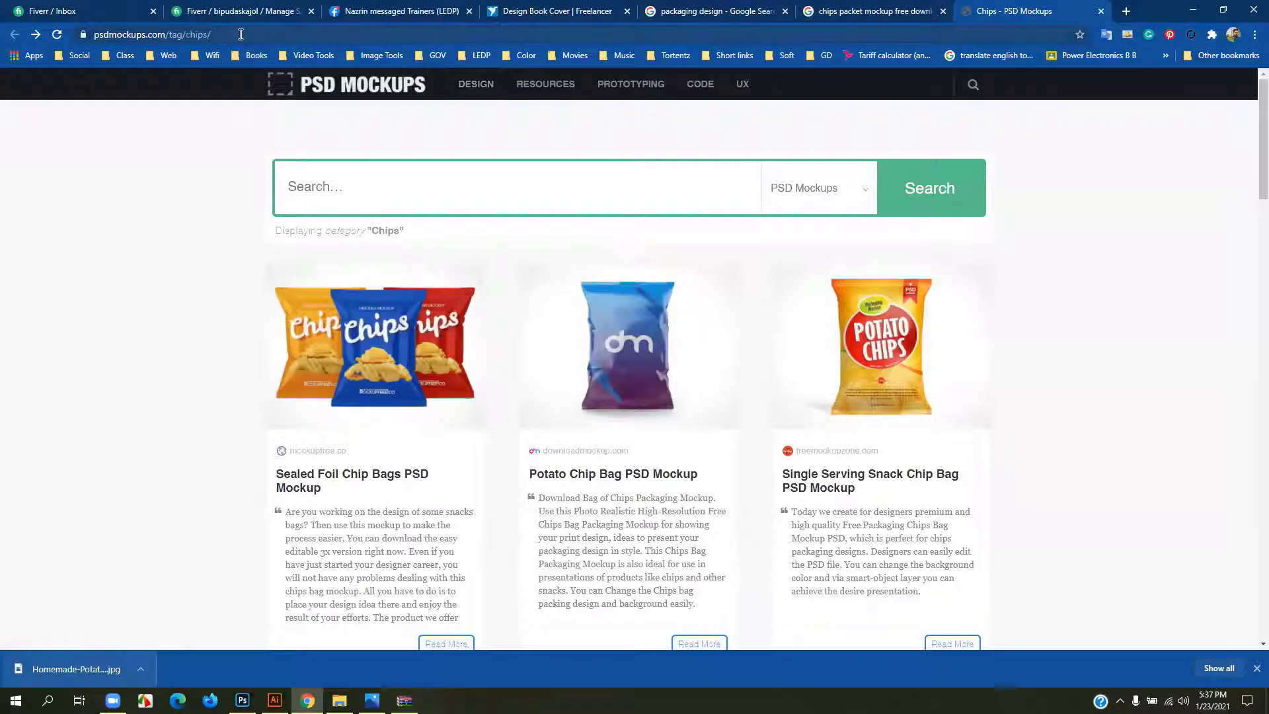
- Select the full web address of the Chips category page
drag(264, 35, 241, 35)
drag(320, 34, 56, 56)
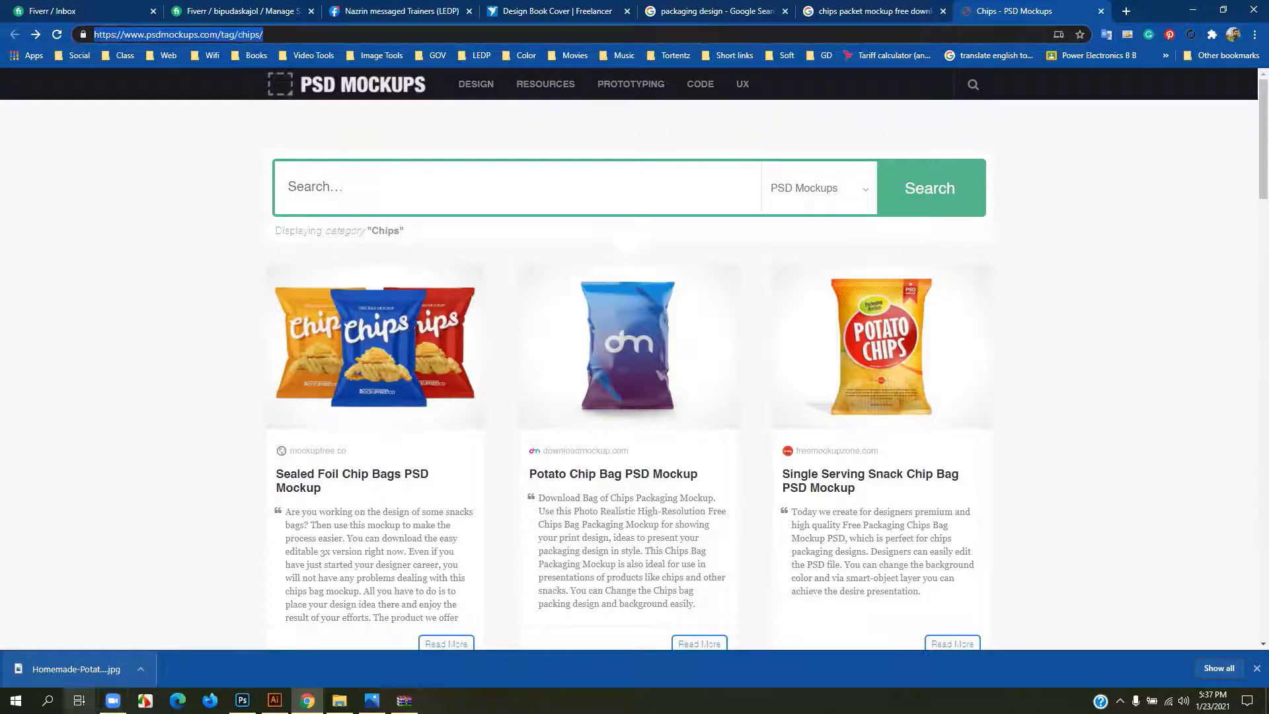
click(760, 633)
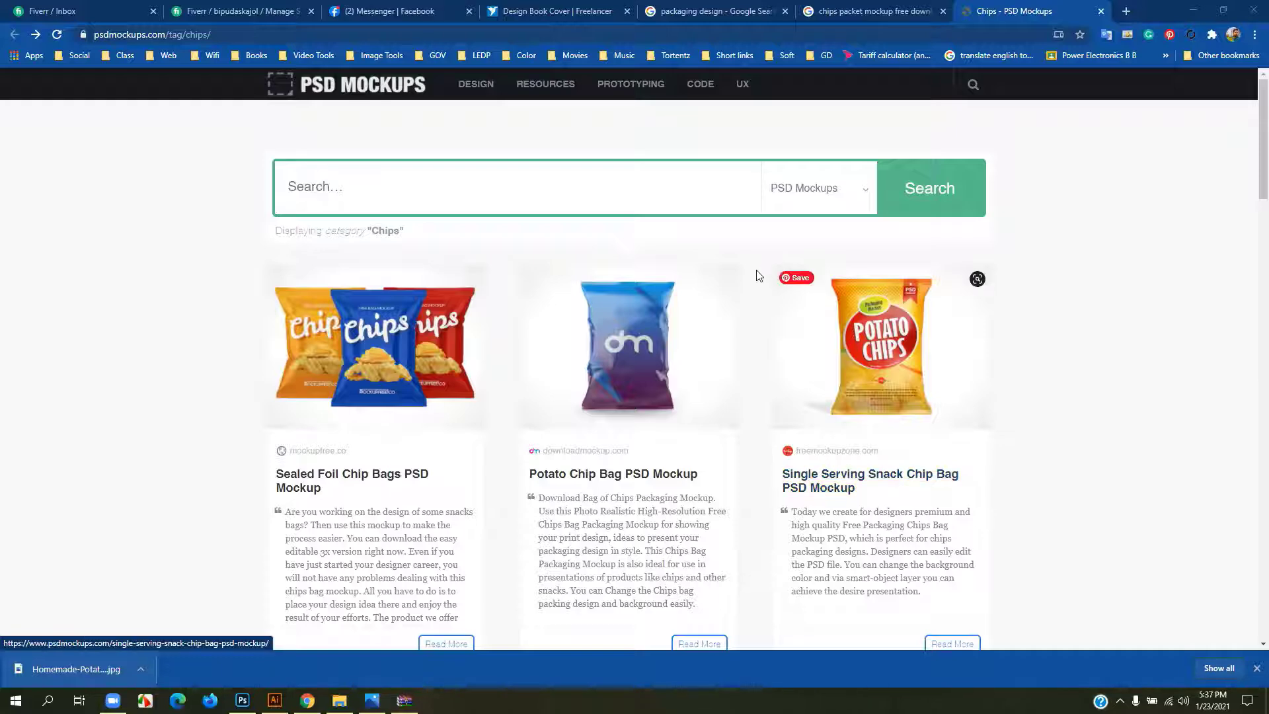
- Open the Single Serving Snack Chip Bag PSD Mockup page and view its download source and similar posts
click(859, 487)
scroll(667, 357, down, 5)
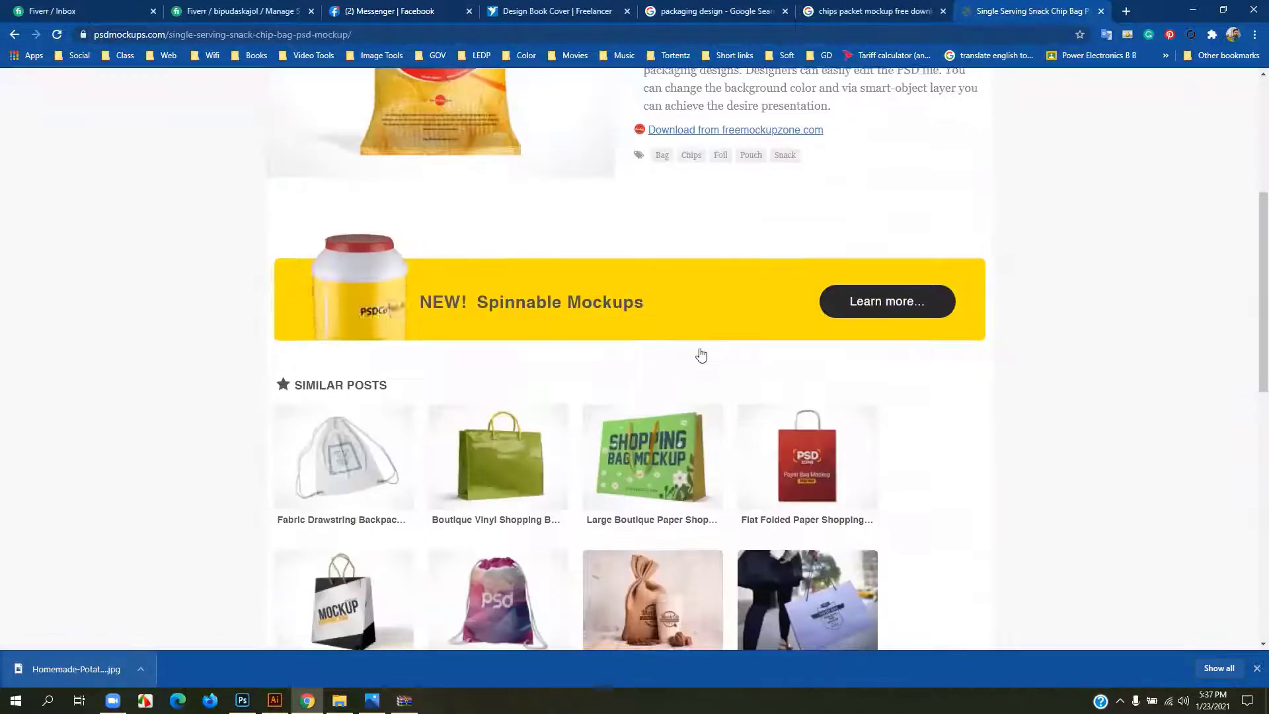
- Open the Large Boutique Paper Shopping Bag mockup from the similar posts and follow its designbolts.com download link
scroll(700, 354, up, 2)
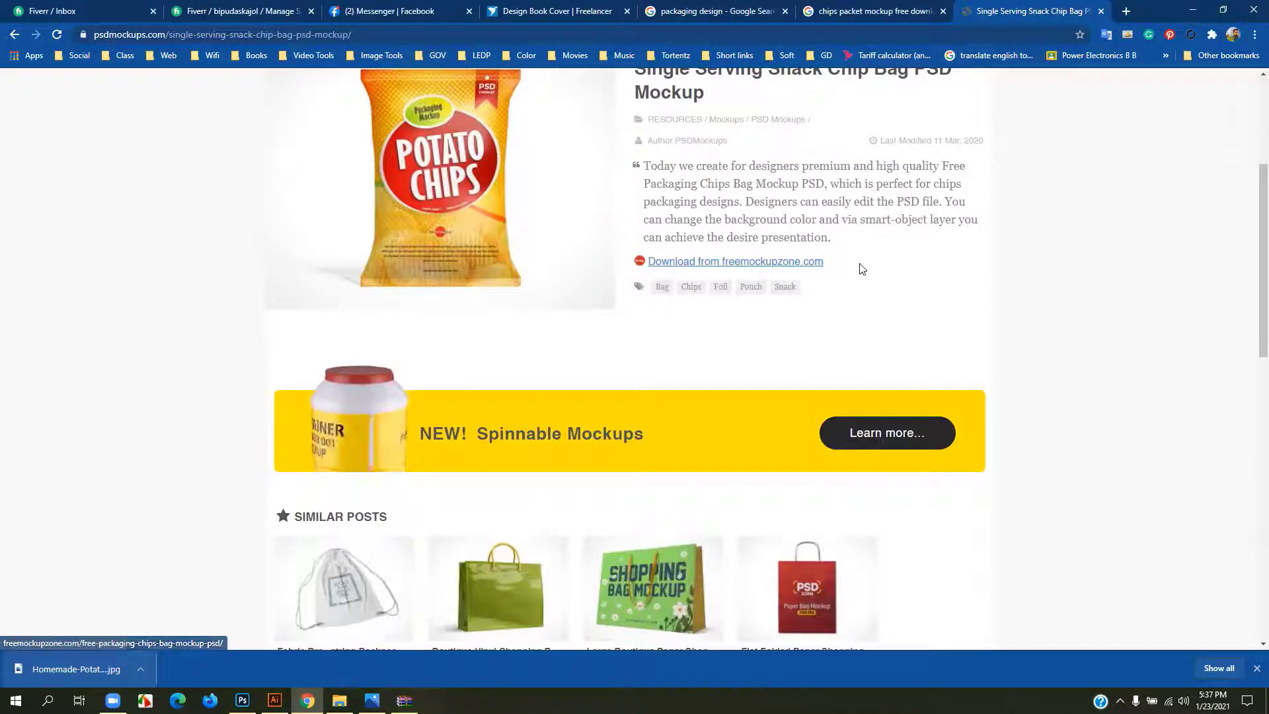
scroll(848, 339, down, 3)
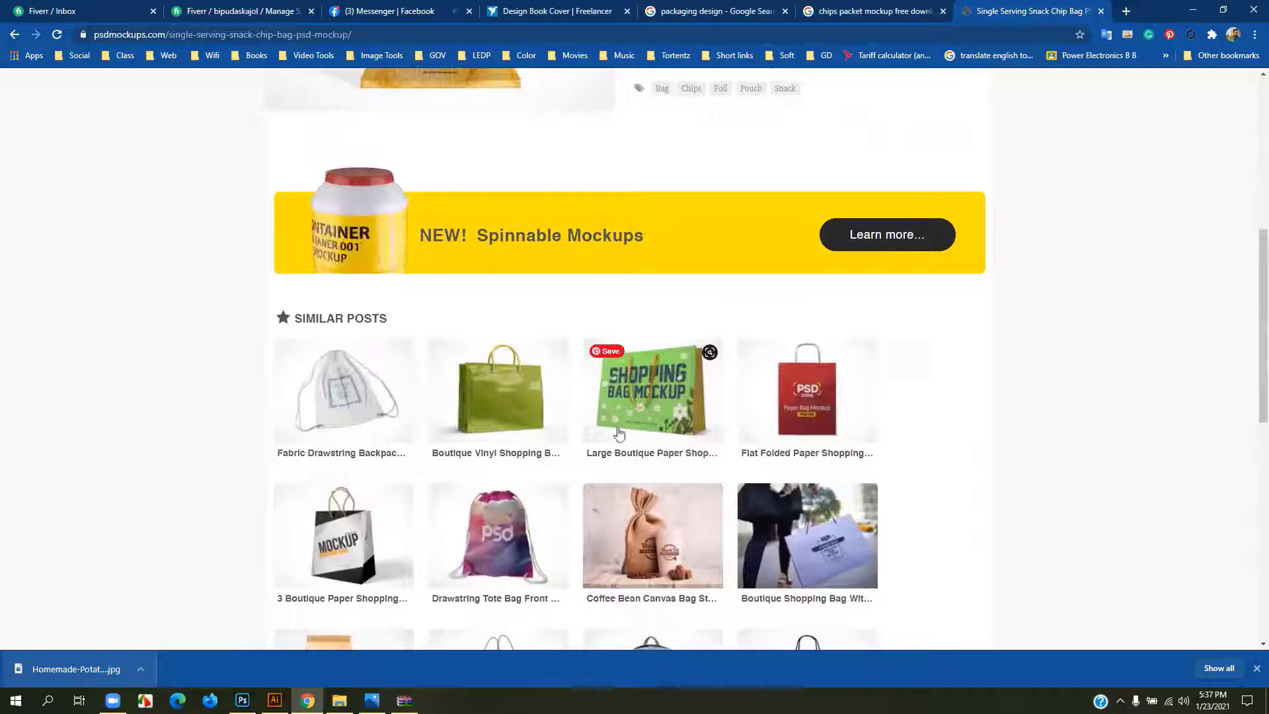
scroll(647, 425, down, 1)
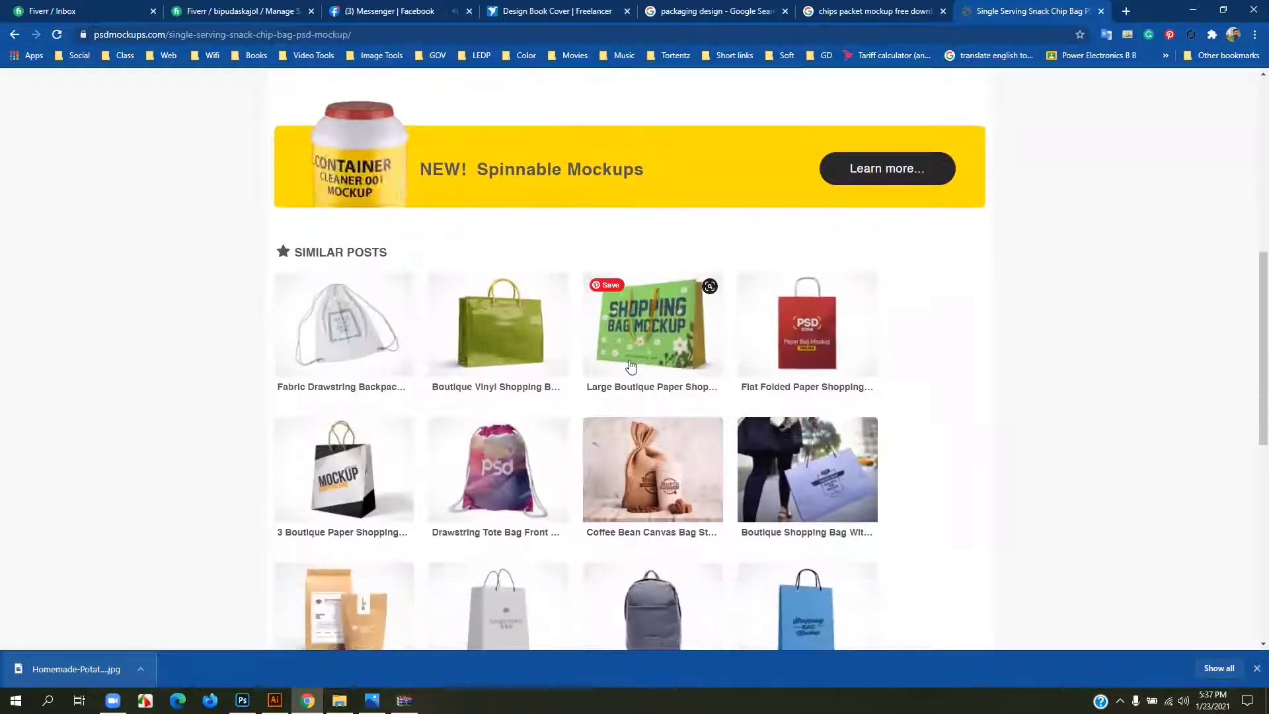
click(647, 391)
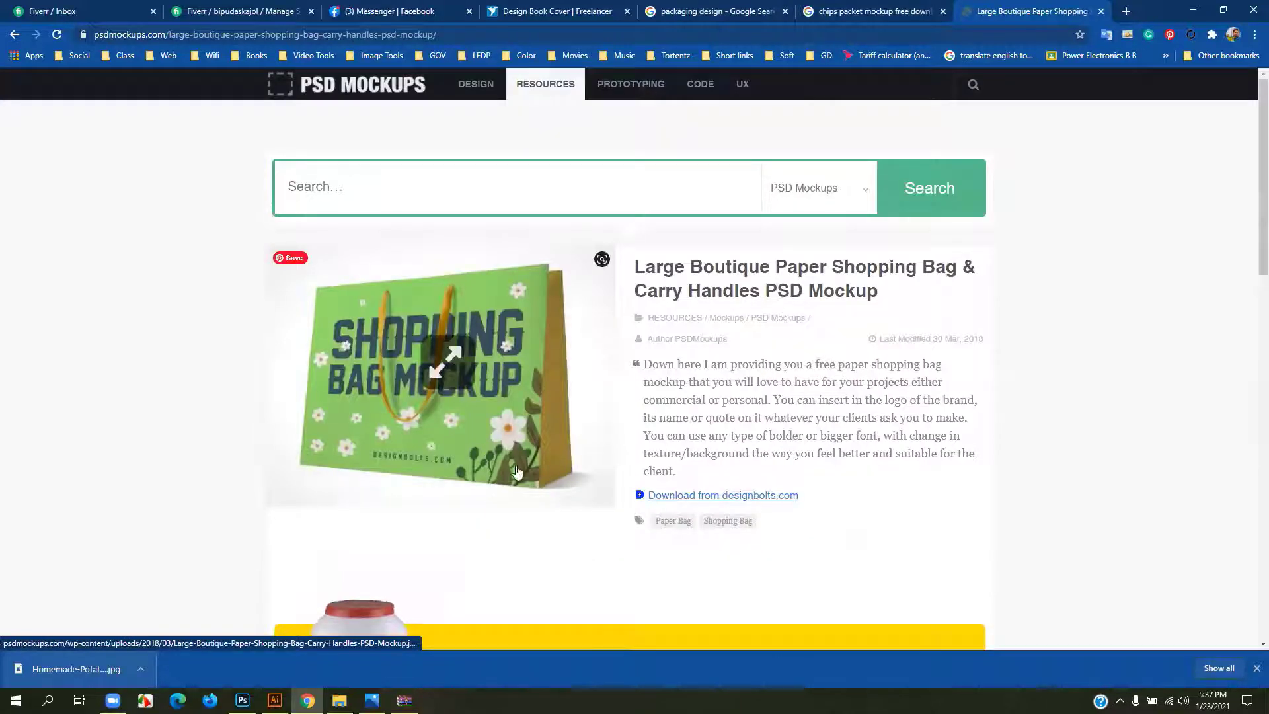
click(717, 496)
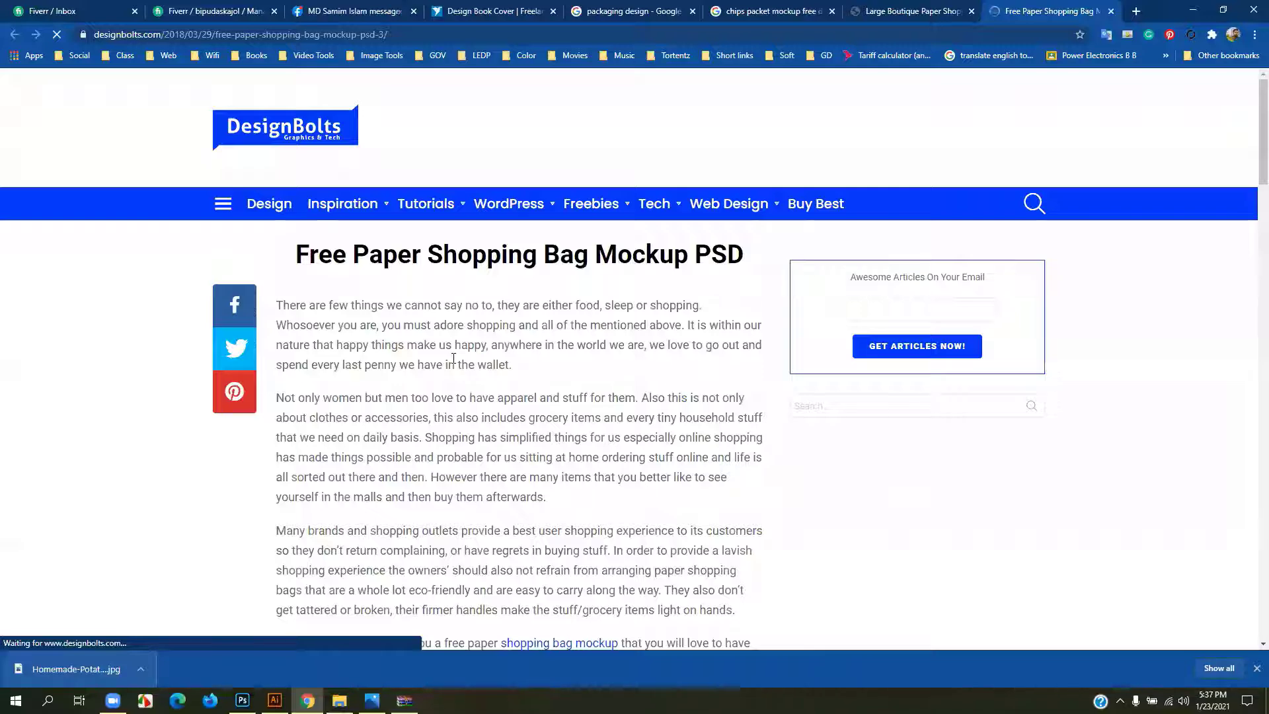
- Download the Free-Paper-Shopping-Bag-Mockup-PSD.rar archive from the DesignBolts page
scroll(595, 423, down, 8)
scroll(453, 359, down, 6)
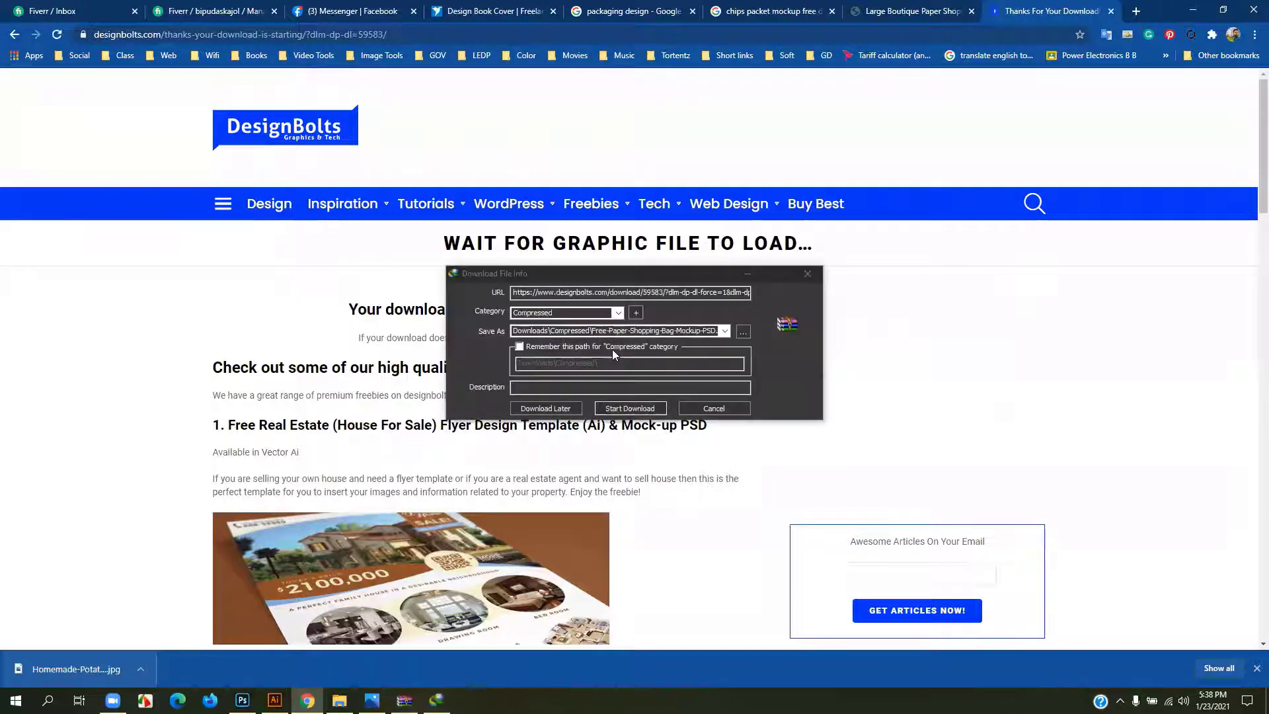
click(630, 408)
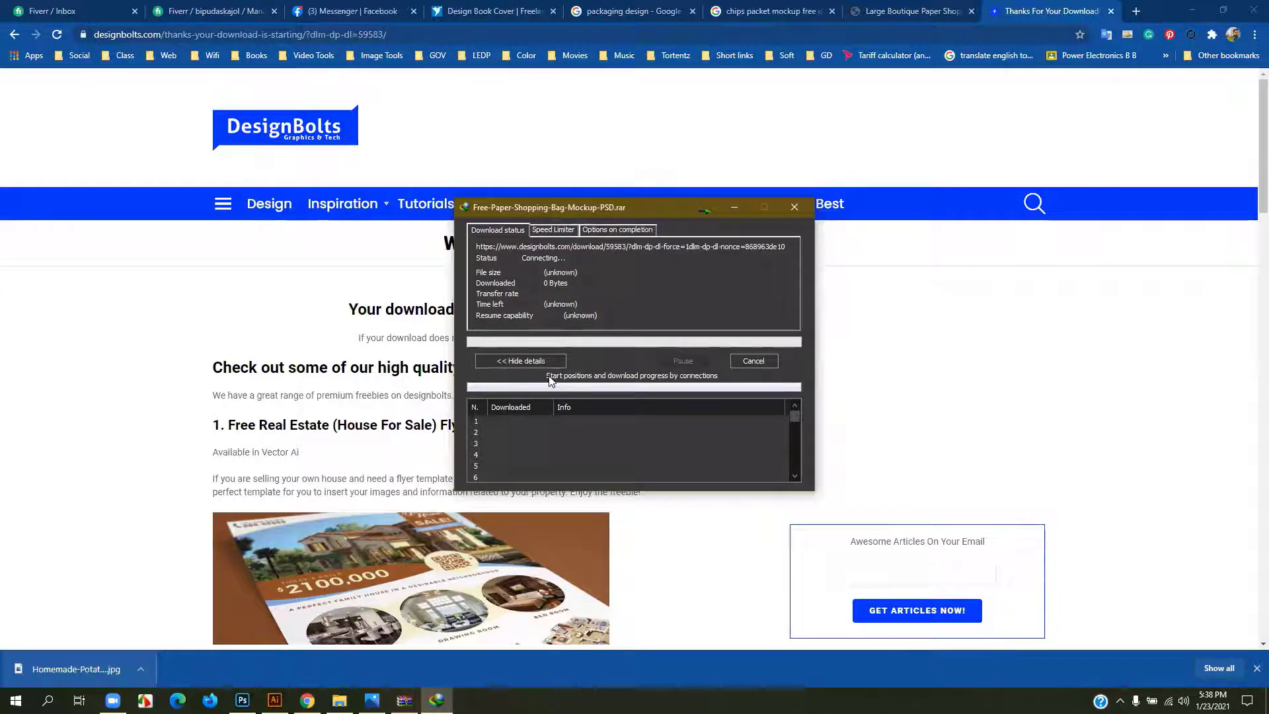
drag(637, 208, 326, 189)
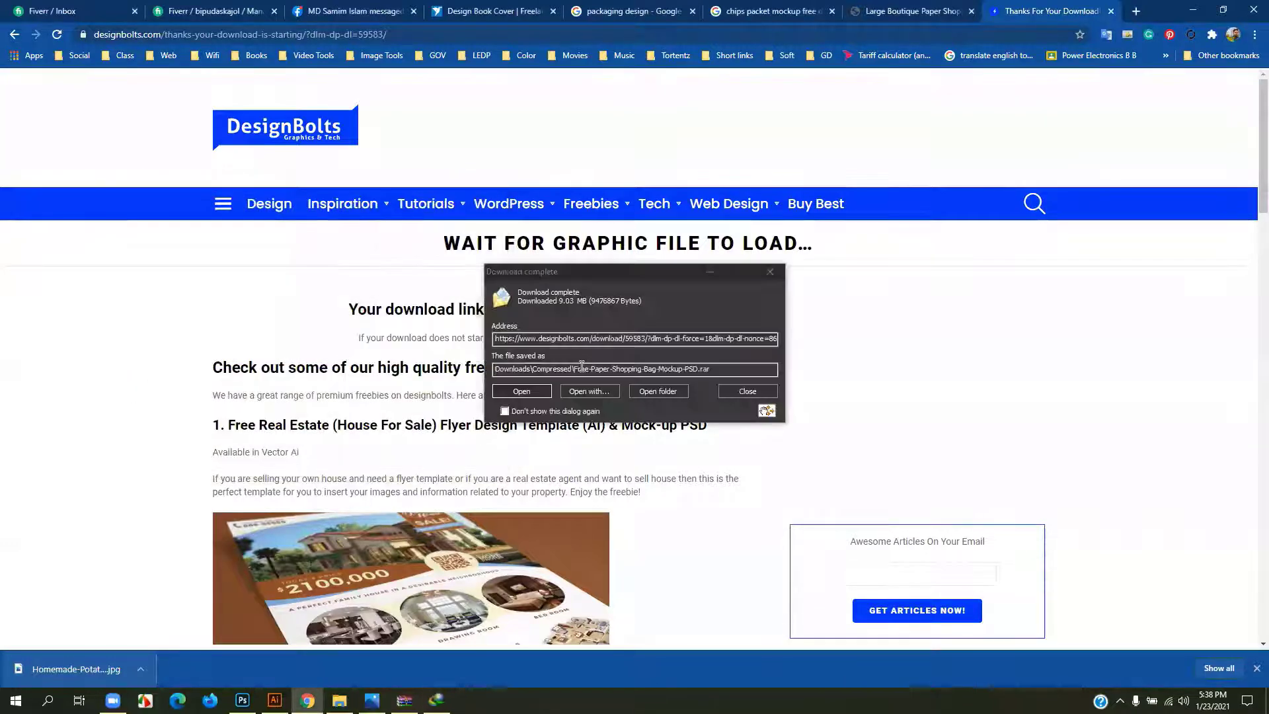
- Open the paper shopping bag PSD from the downloaded archive in Photoshop, then show and expand its Ungroup layer group
click(546, 391)
double_click(292, 273)
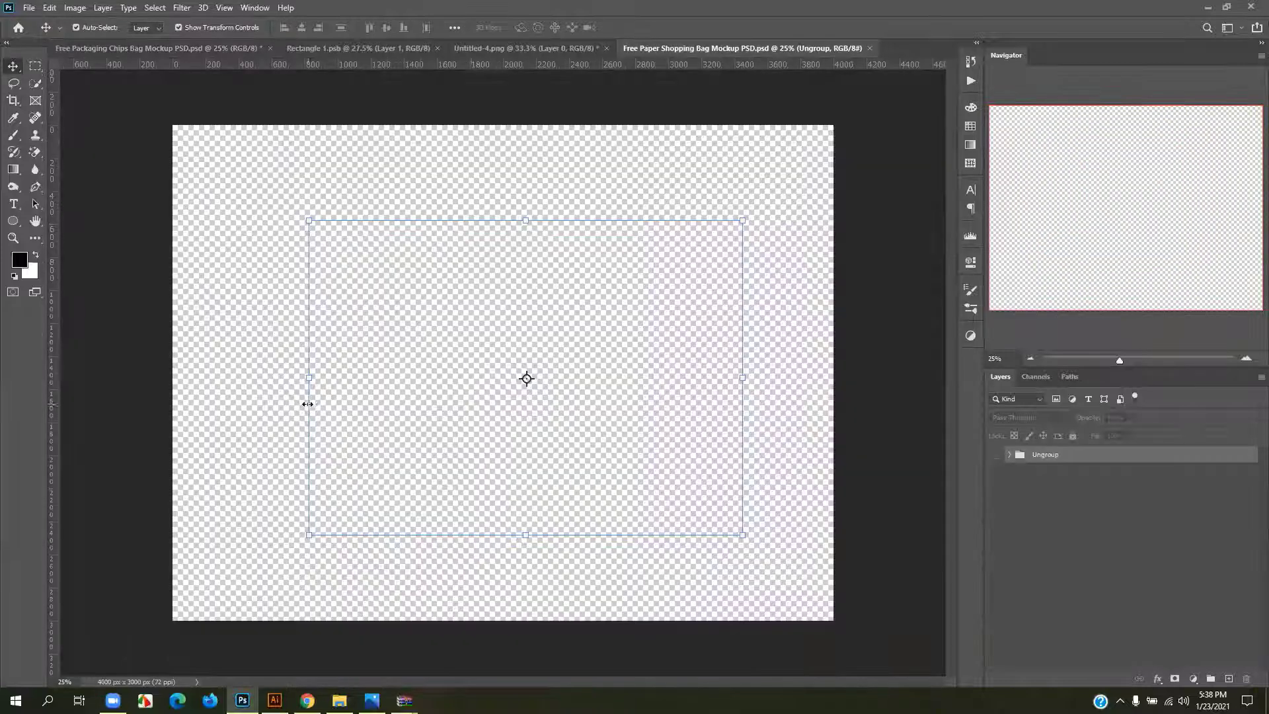
click(992, 457)
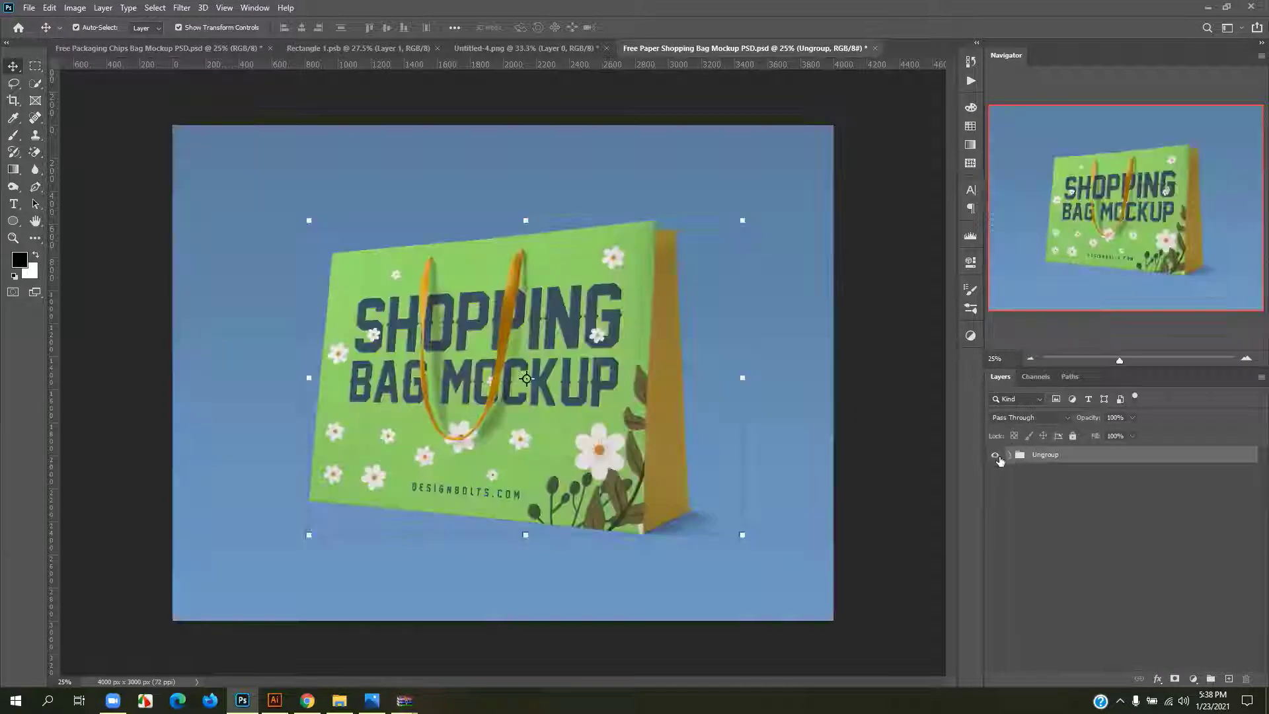
click(1011, 456)
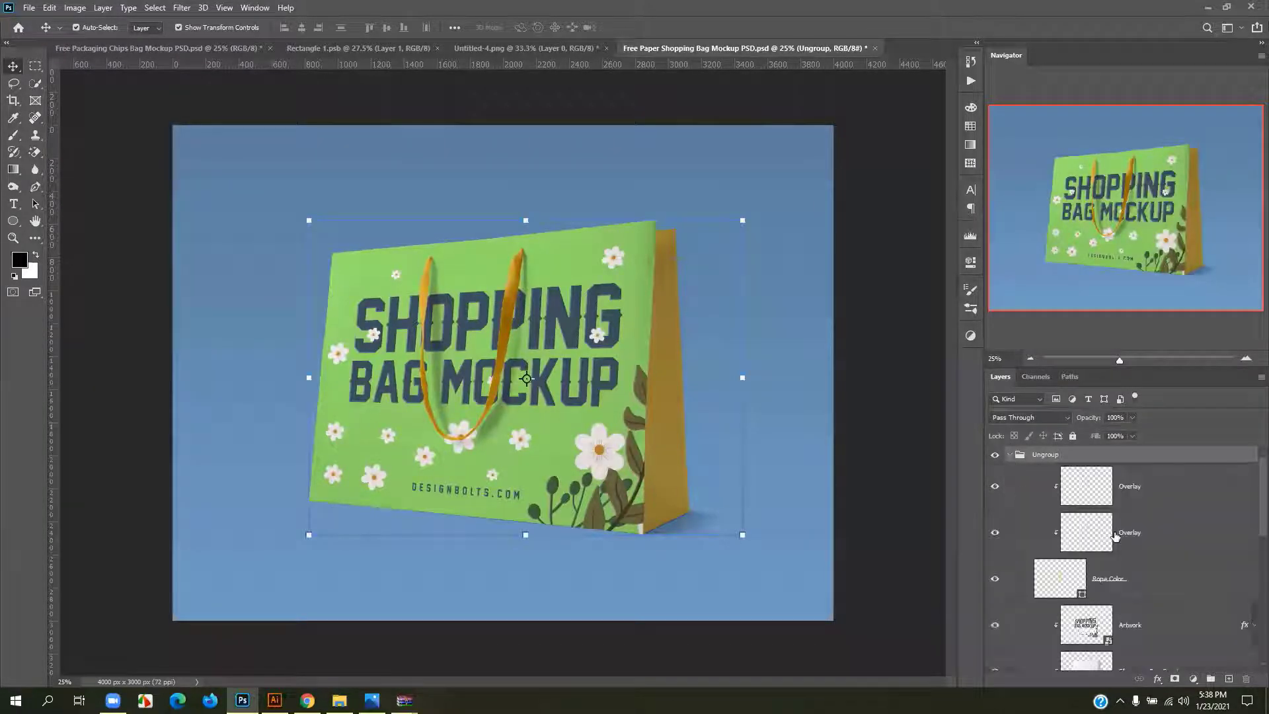
- Open the contents of the Artwork smart object in the shopping bag mockup
scroll(1117, 558, down, 3)
scroll(1116, 559, down, 1)
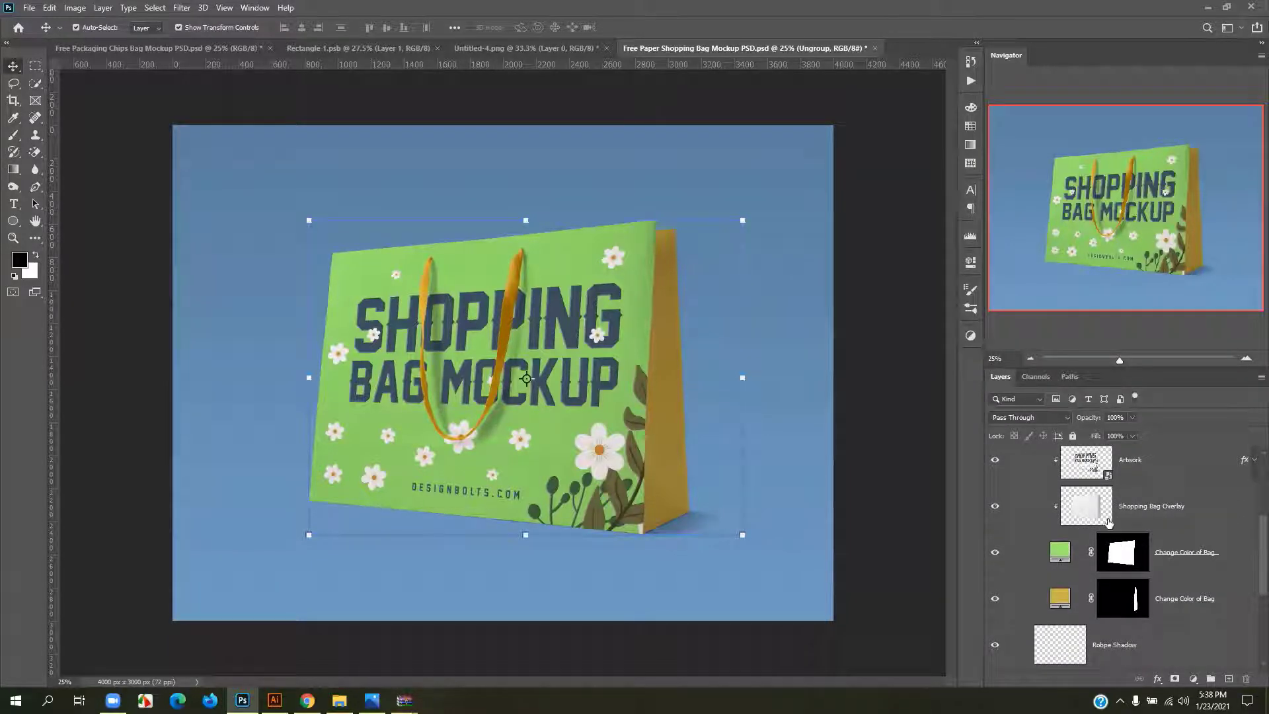
scroll(1113, 517, up, 1)
click(1108, 493)
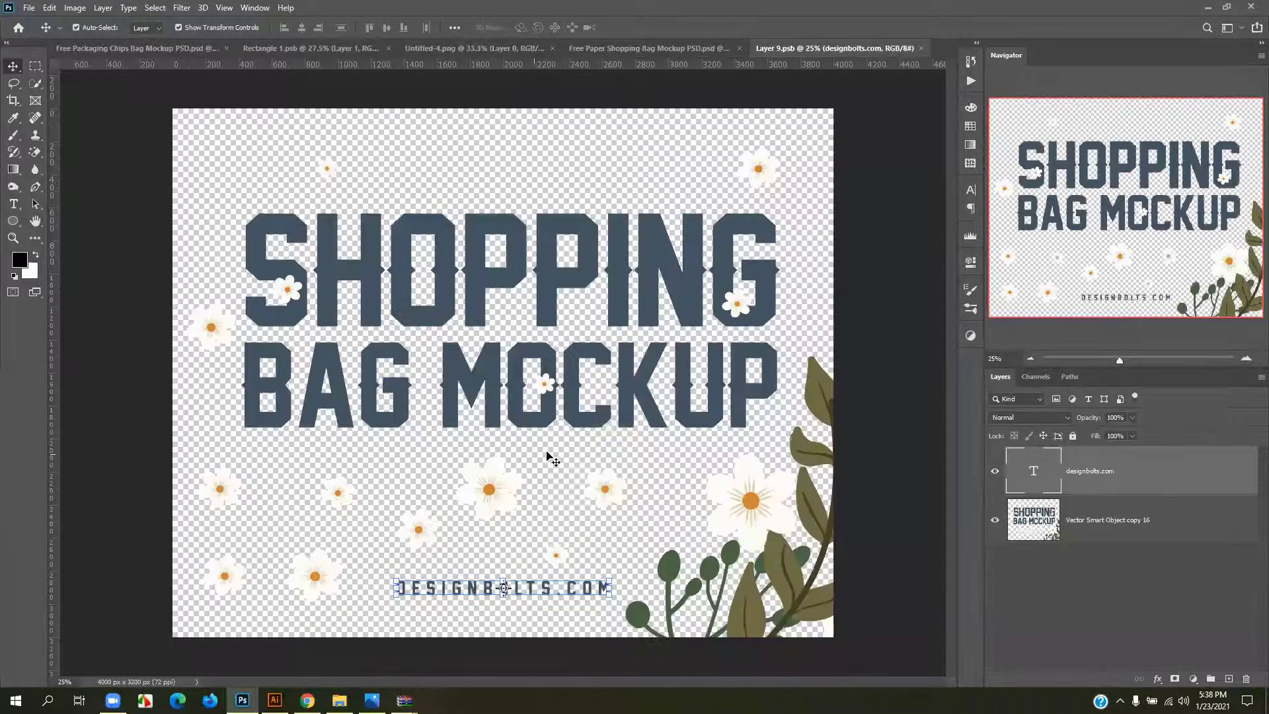
scroll(561, 398, down, 1)
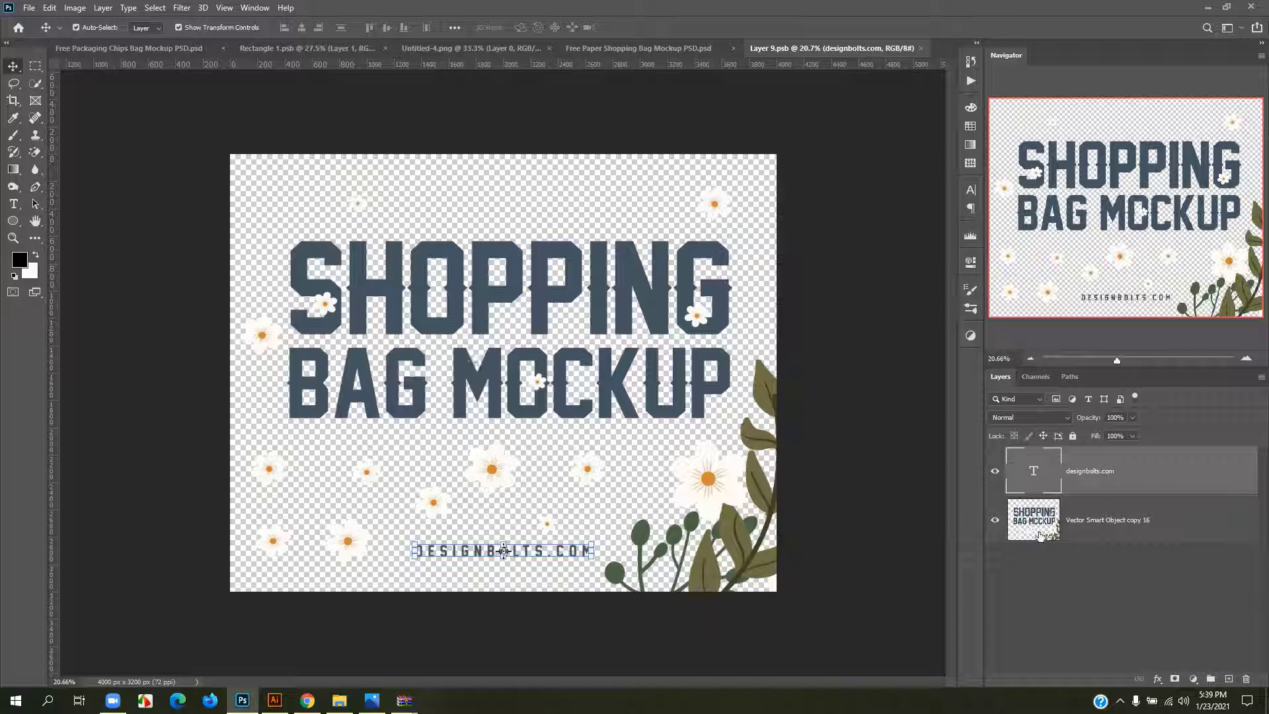
- Open Star Pattern 1.png from New folder (3) on the Desktop
click(29, 8)
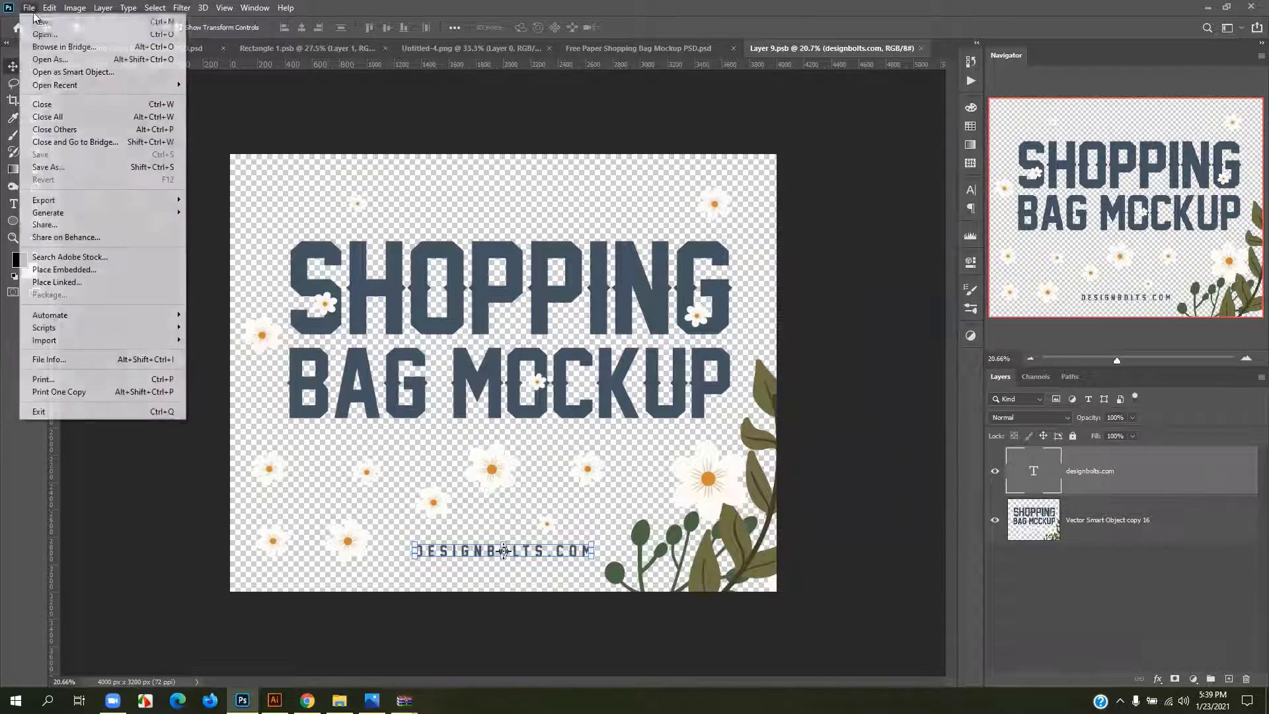
click(42, 34)
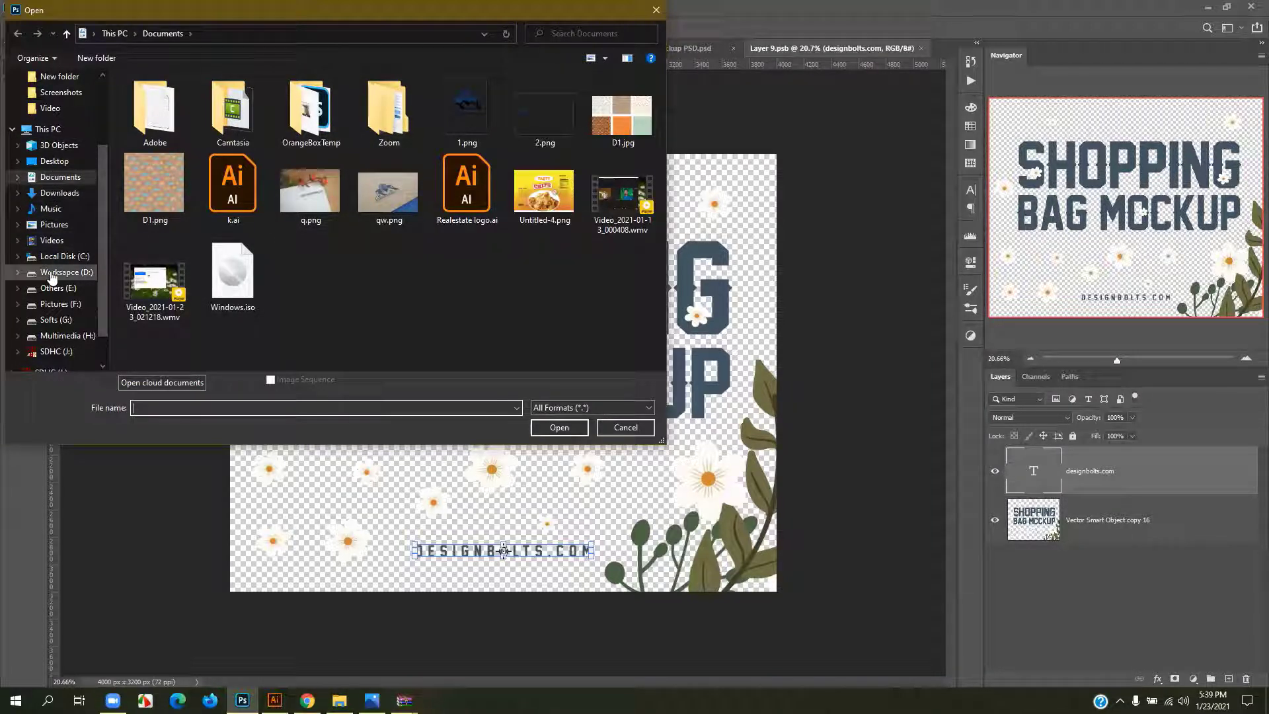
click(53, 162)
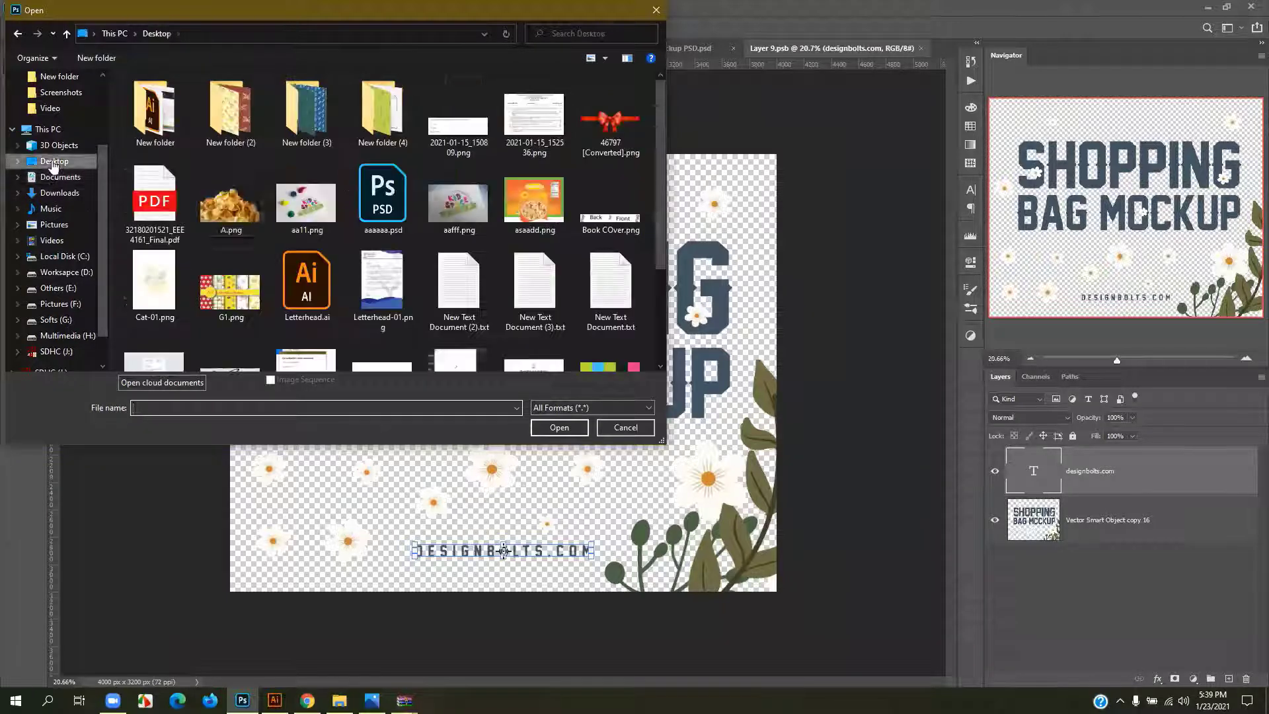
double_click(307, 112)
click(625, 205)
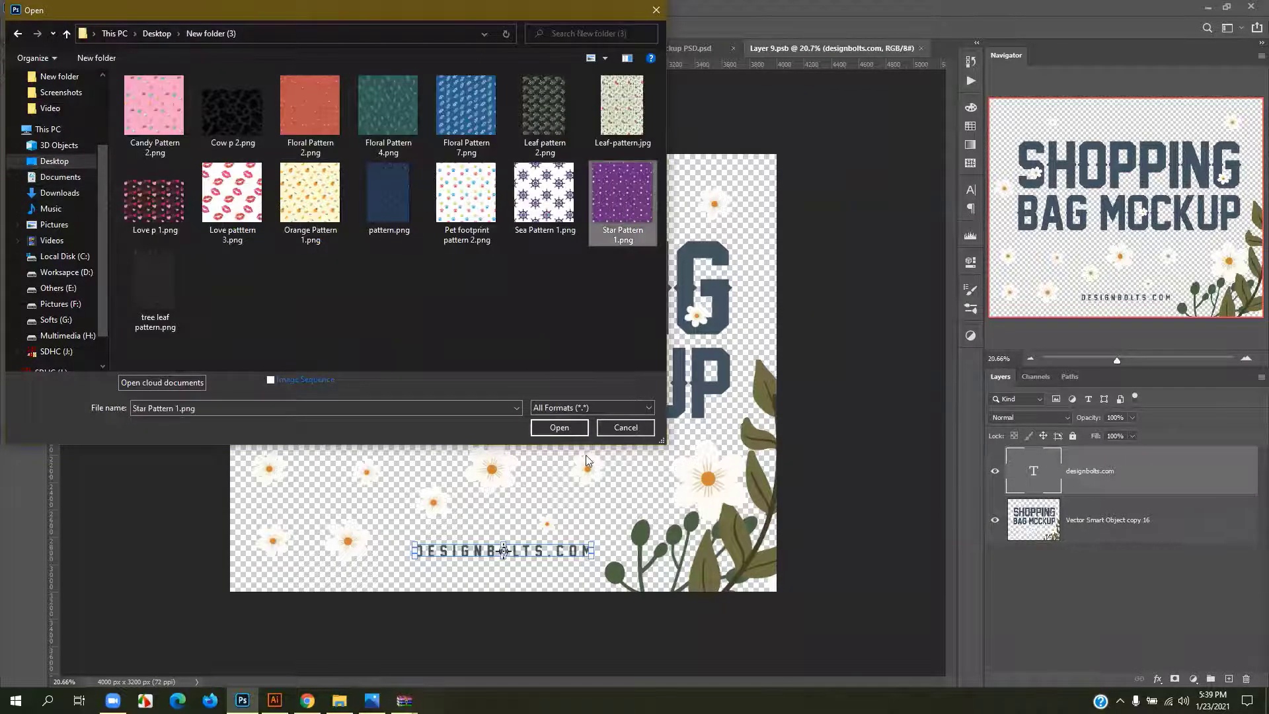
click(567, 433)
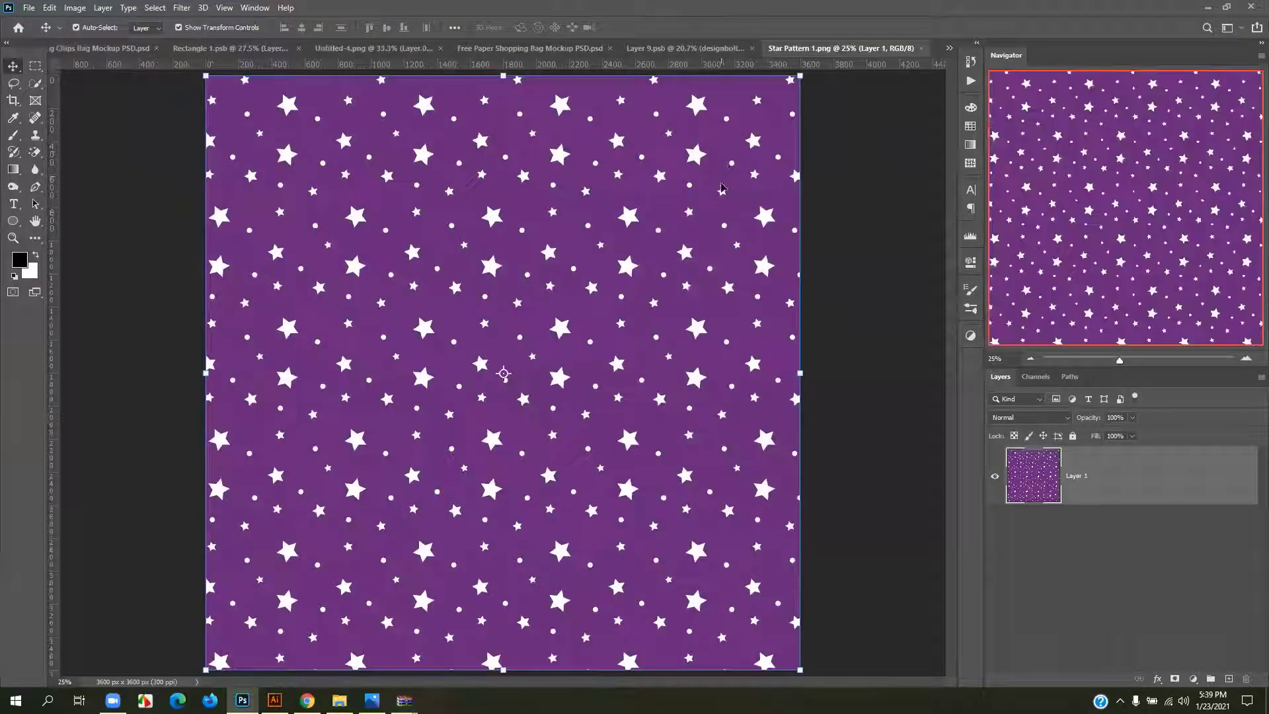
- Place the star pattern over the bag artwork, scaled to 111.11% to span the canvas width, and save it to update the mockup
drag(735, 158, 654, 104)
drag(659, 47, 535, 408)
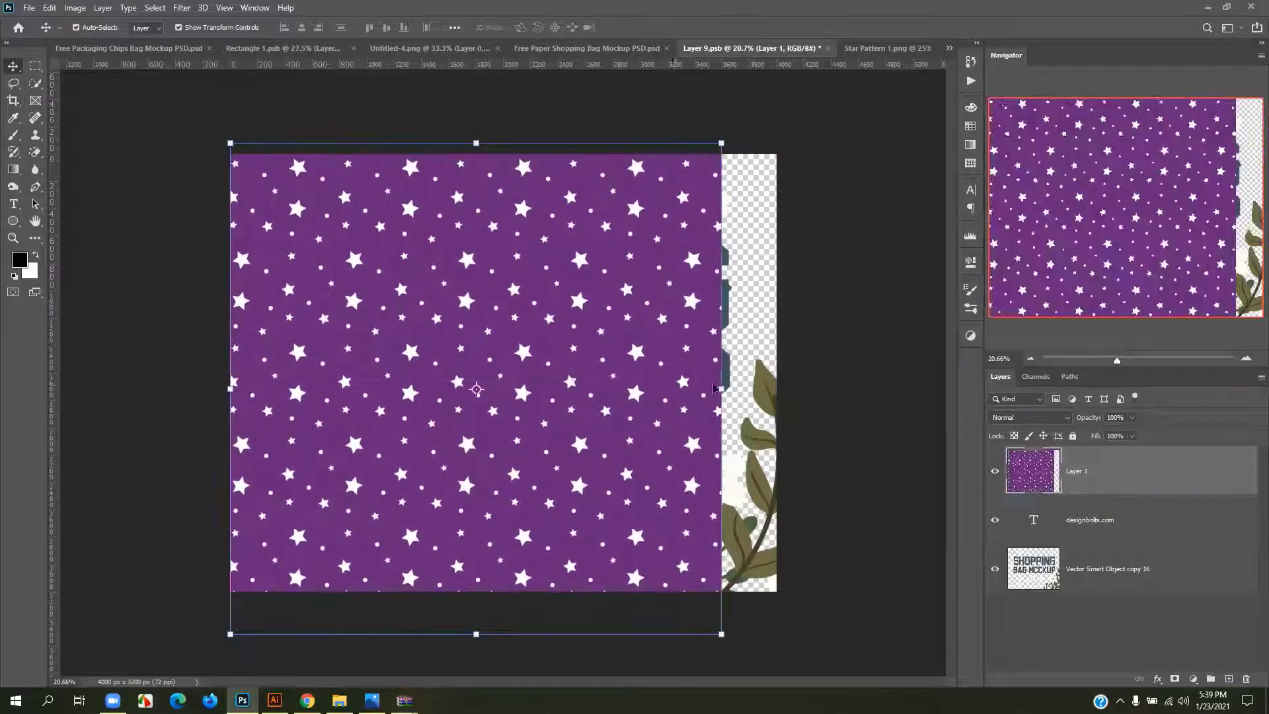
drag(746, 395, 801, 390)
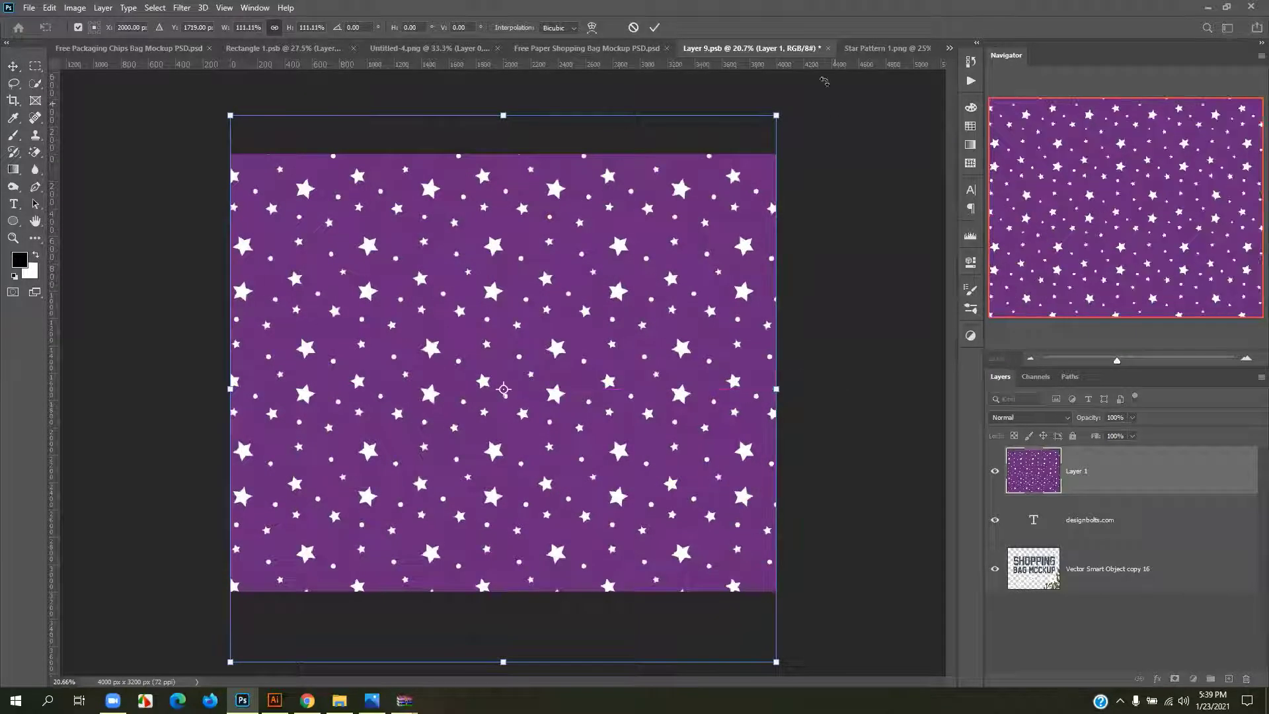
key(Return)
key(ctrl+s)
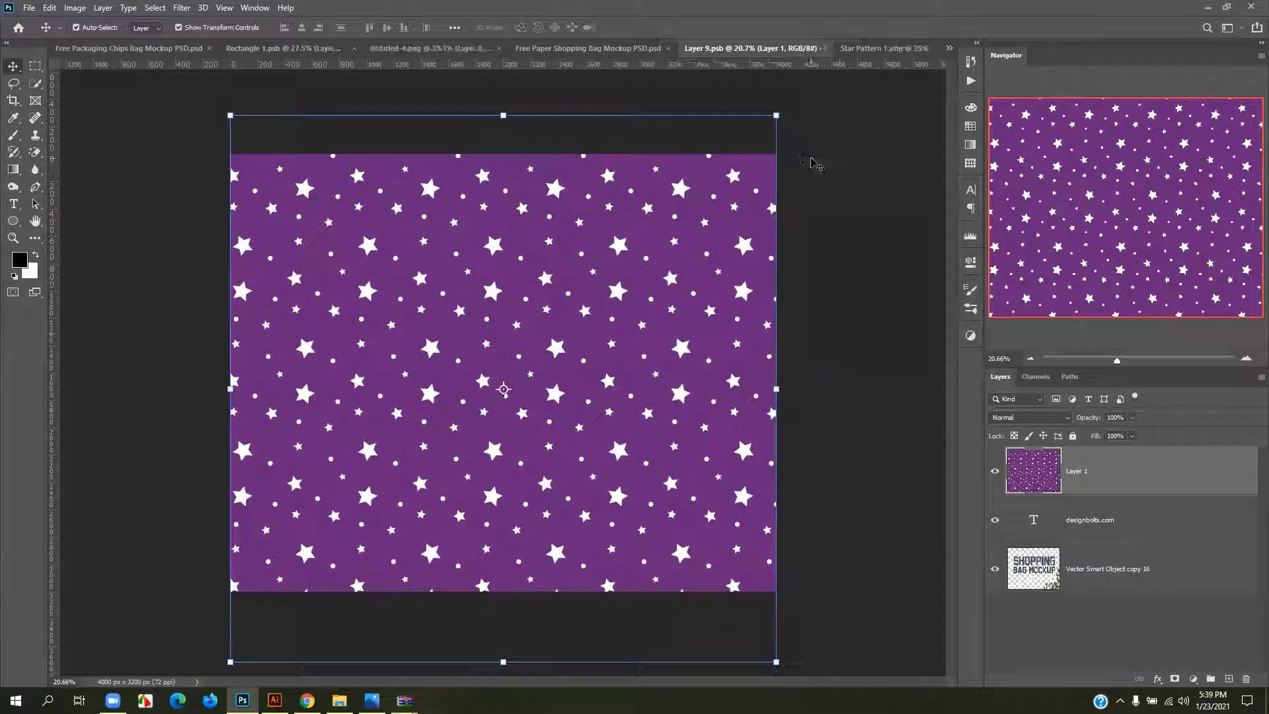
click(546, 49)
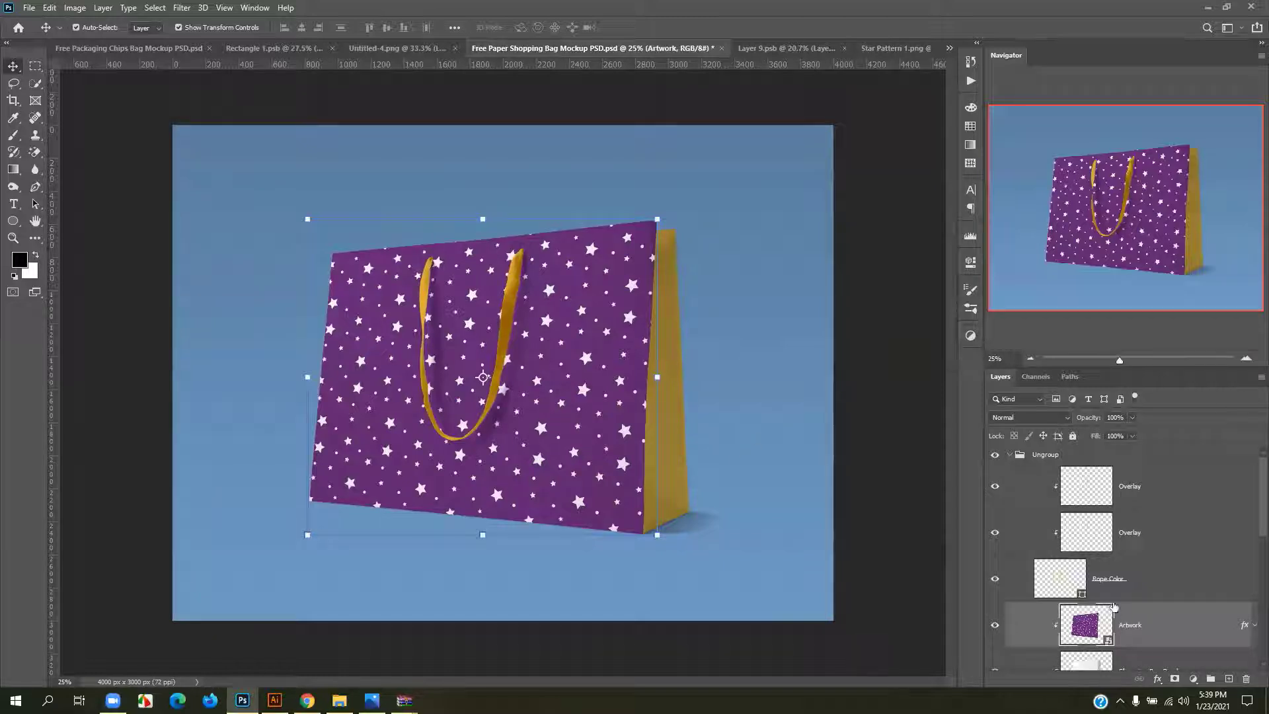
- Convert the Shopping Bag Overlay layer to a smart object and check its contents
scroll(1117, 568, down, 3)
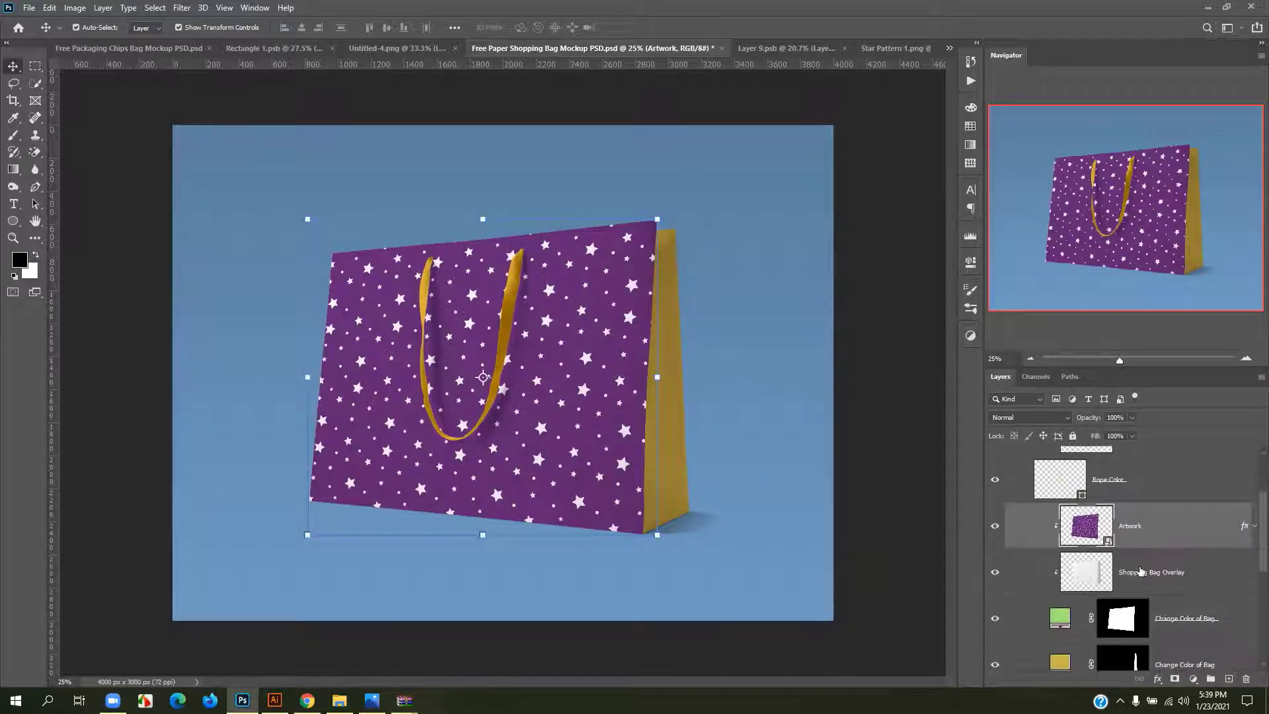
click(1115, 588)
scroll(1115, 580, down, 4)
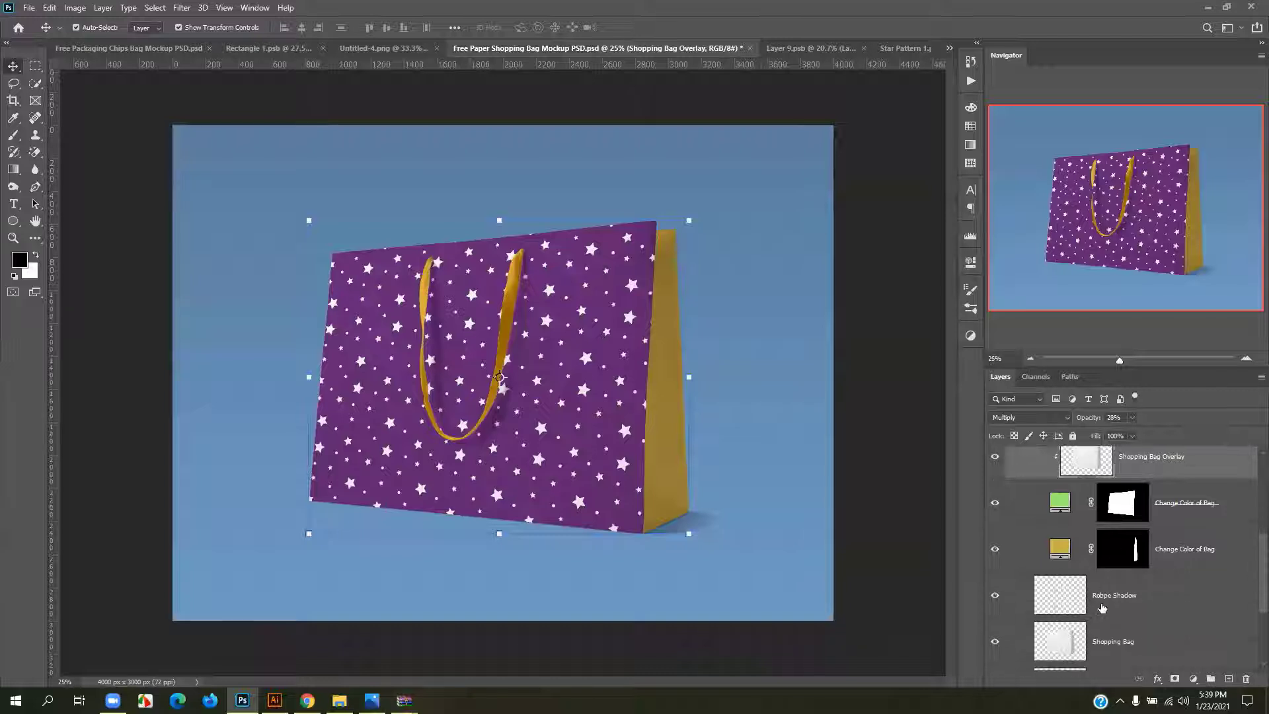
scroll(1097, 589, up, 4)
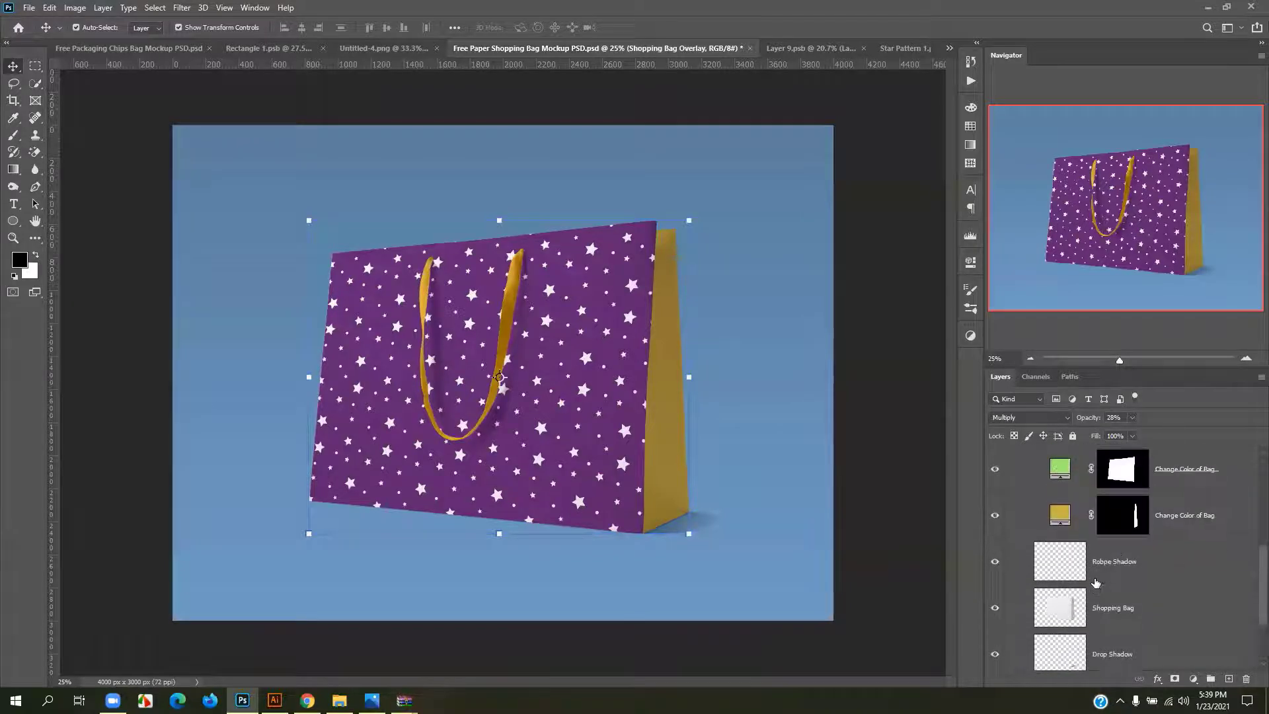
right_click(1135, 516)
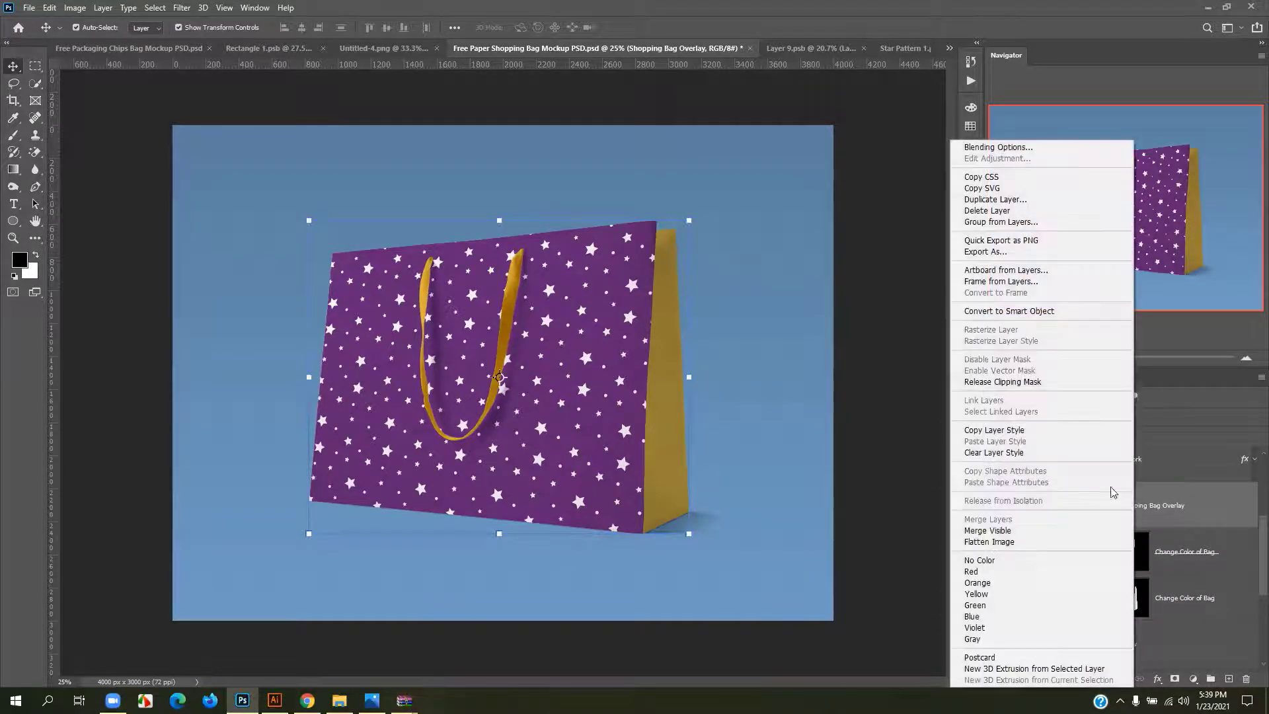
click(1026, 314)
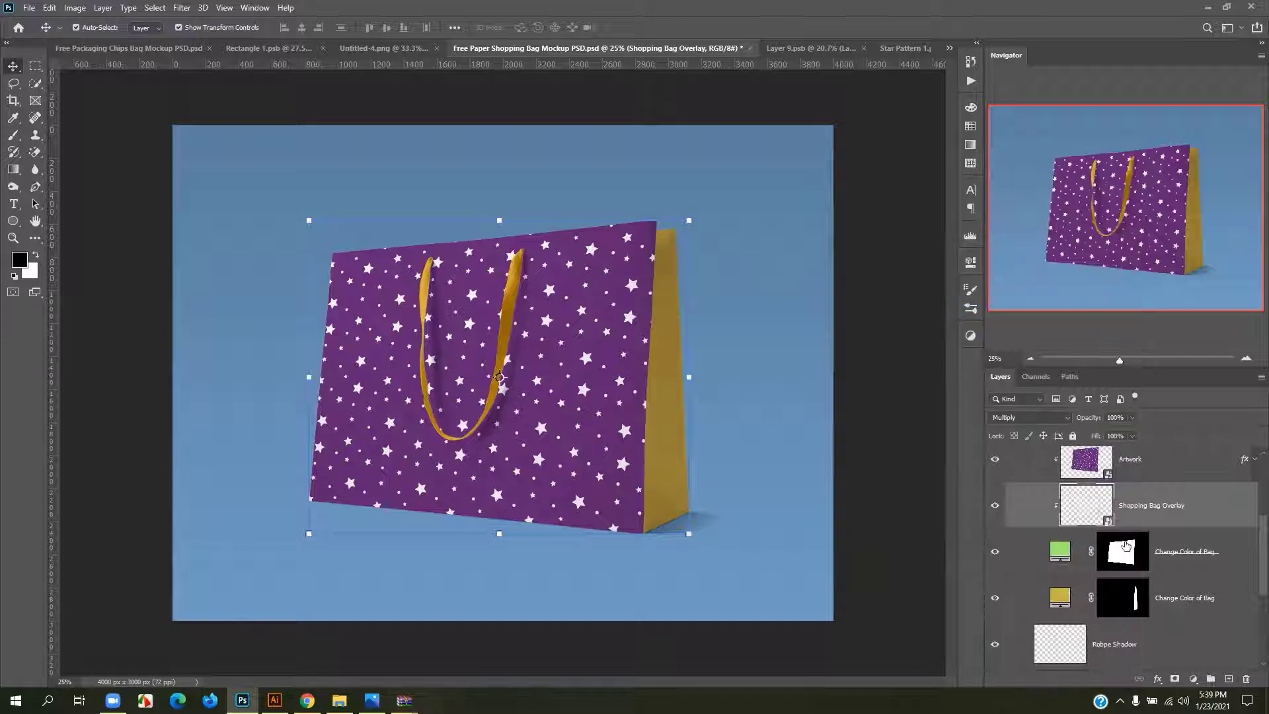
double_click(1108, 521)
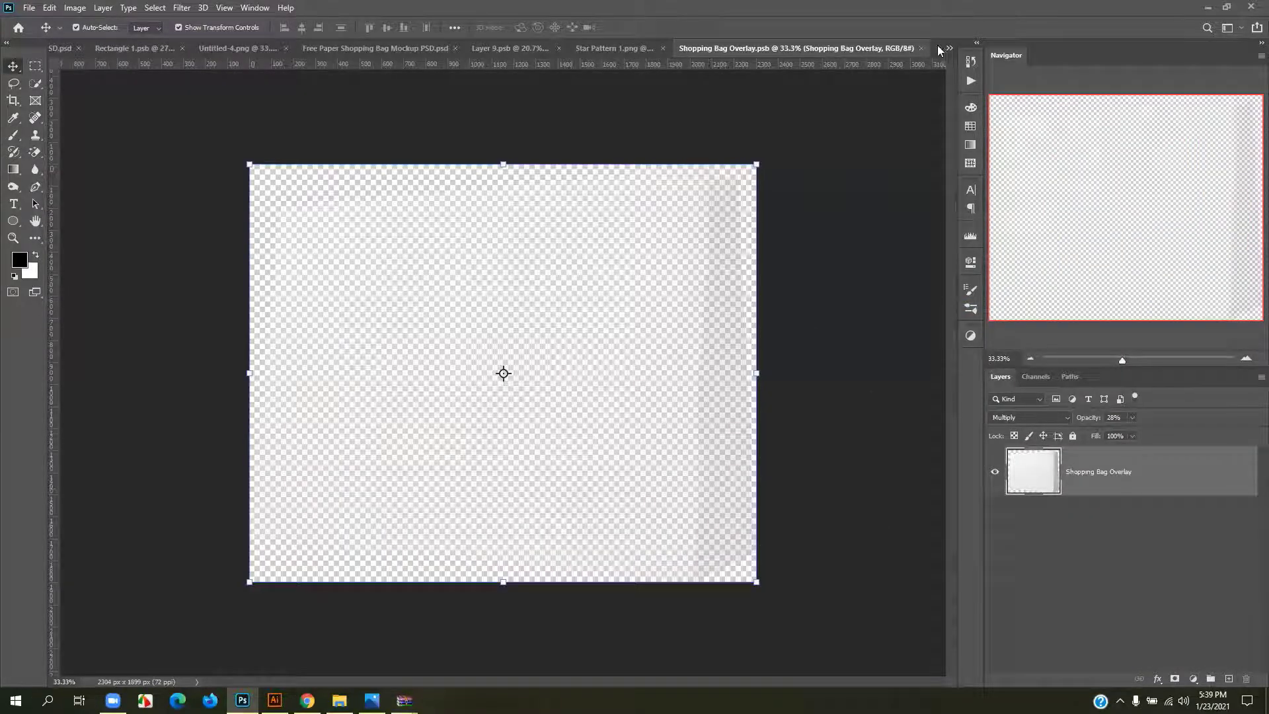
click(920, 47)
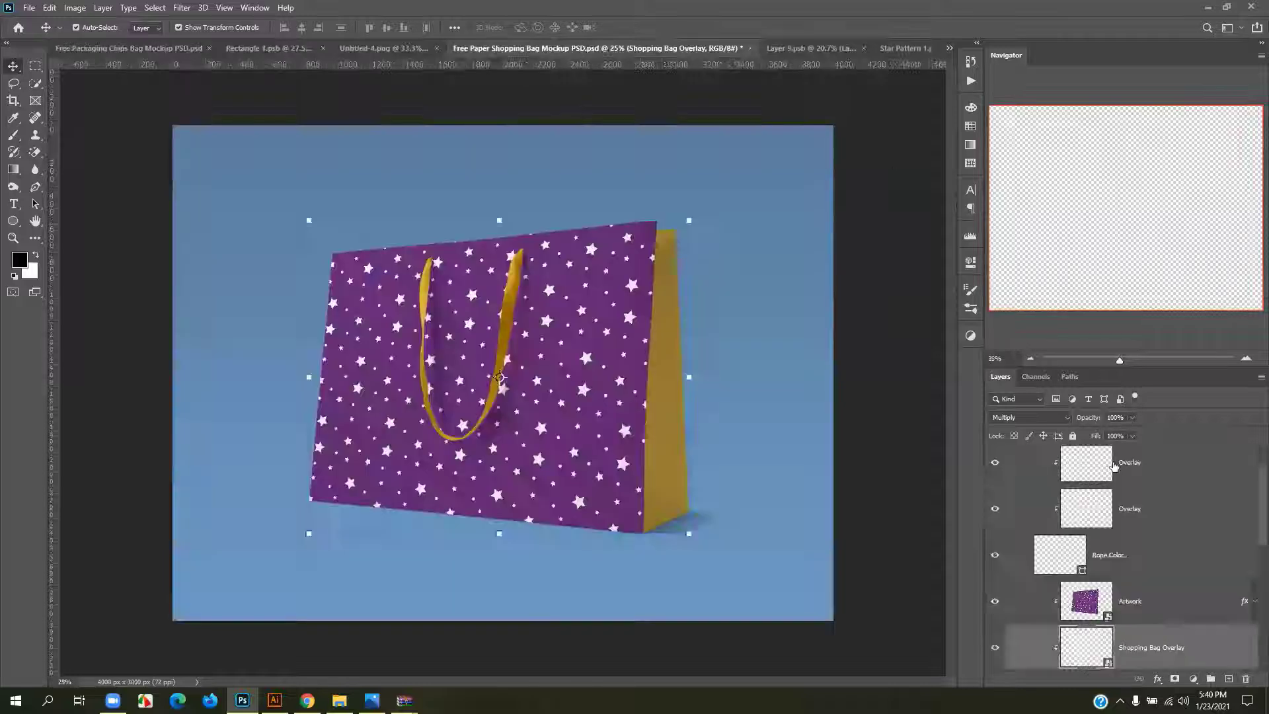
- Change the Rope Color layer's solid fill to white so the bag's rope handles match the stars
click(1082, 568)
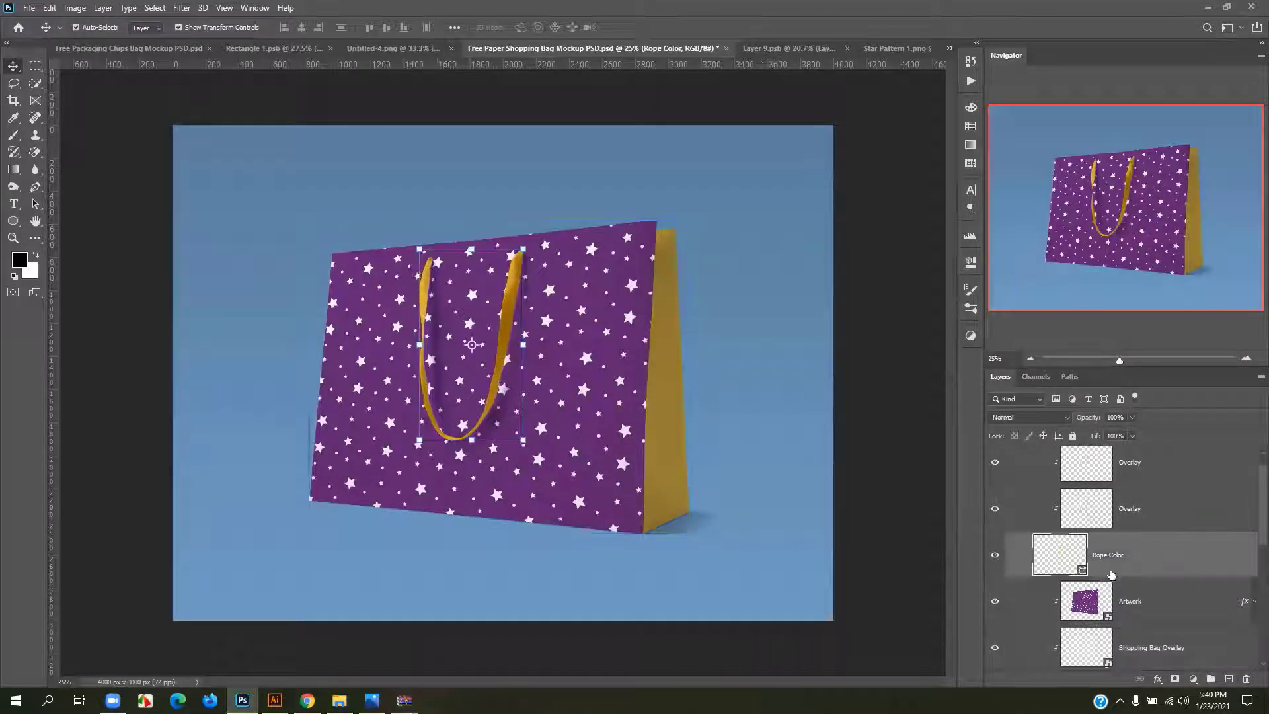
scroll(1111, 569, up, 1)
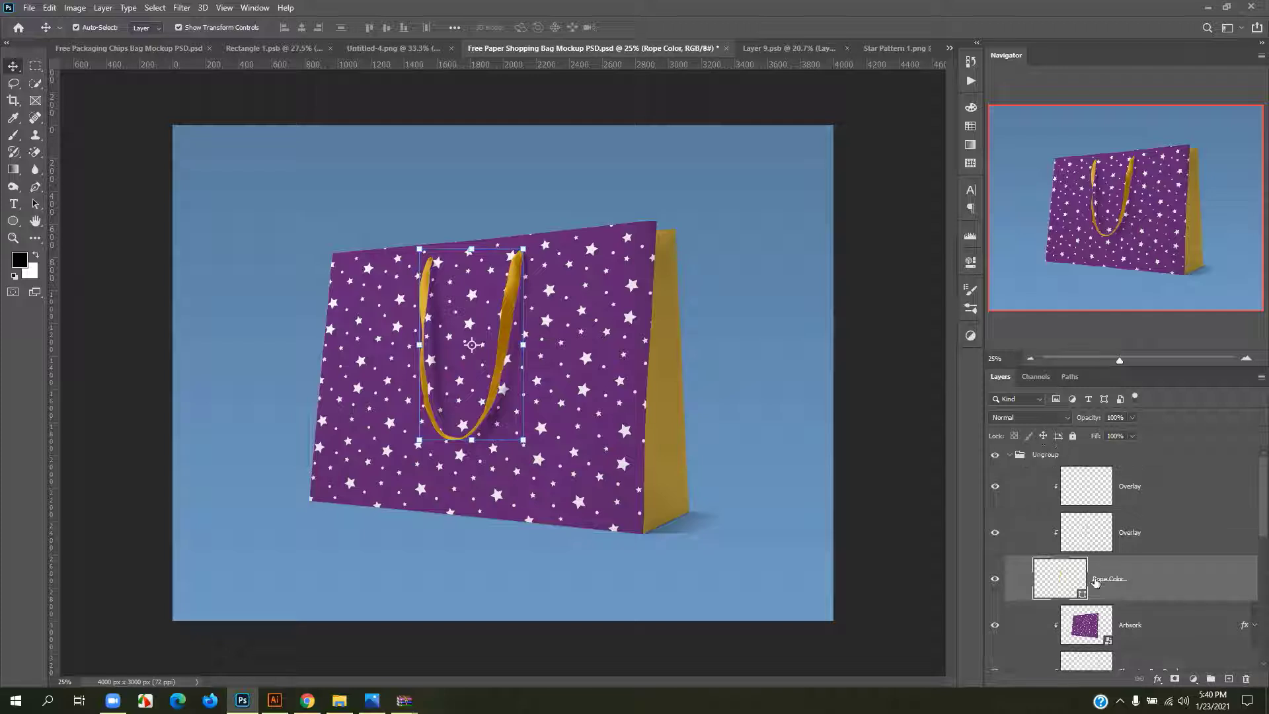
double_click(1081, 595)
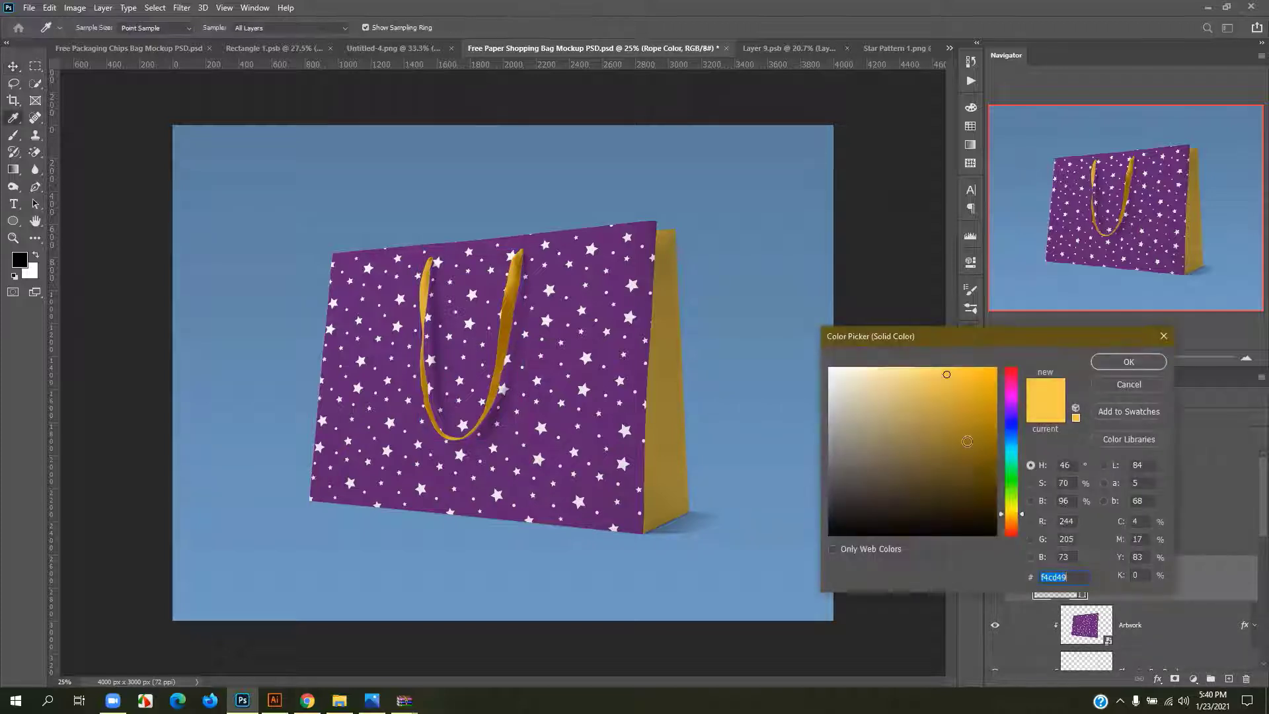
click(966, 440)
click(880, 400)
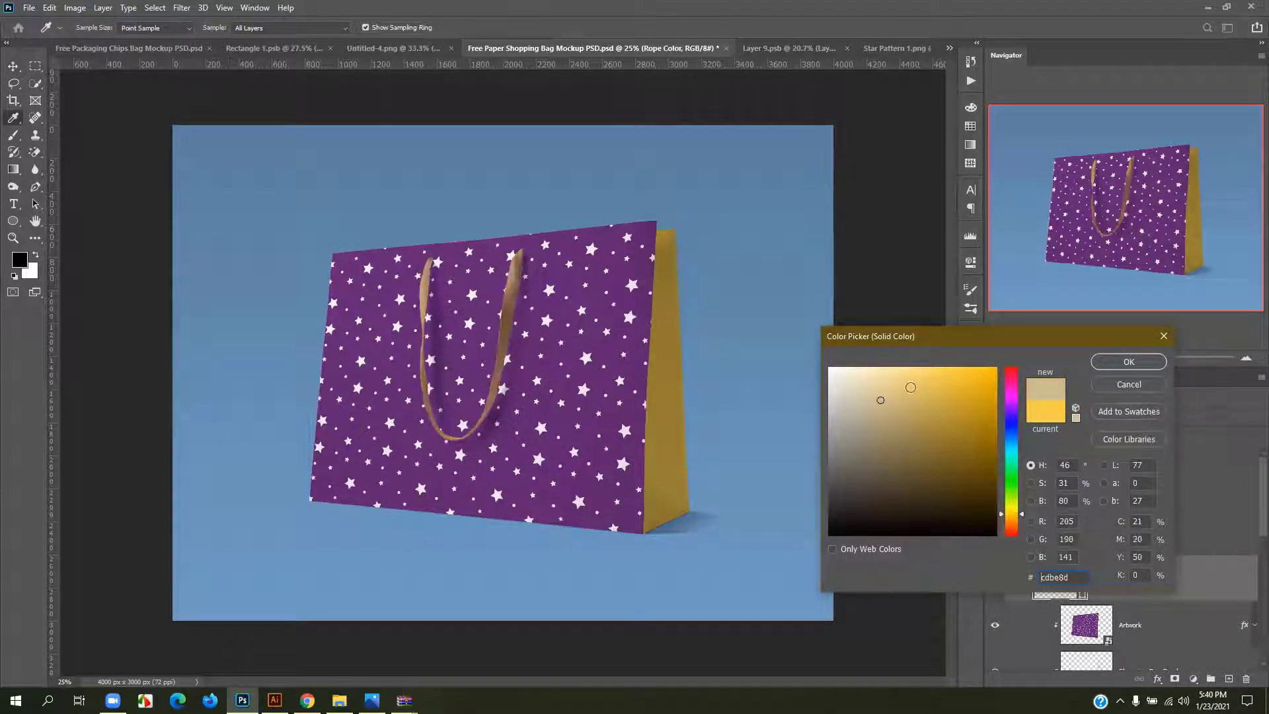
click(1013, 428)
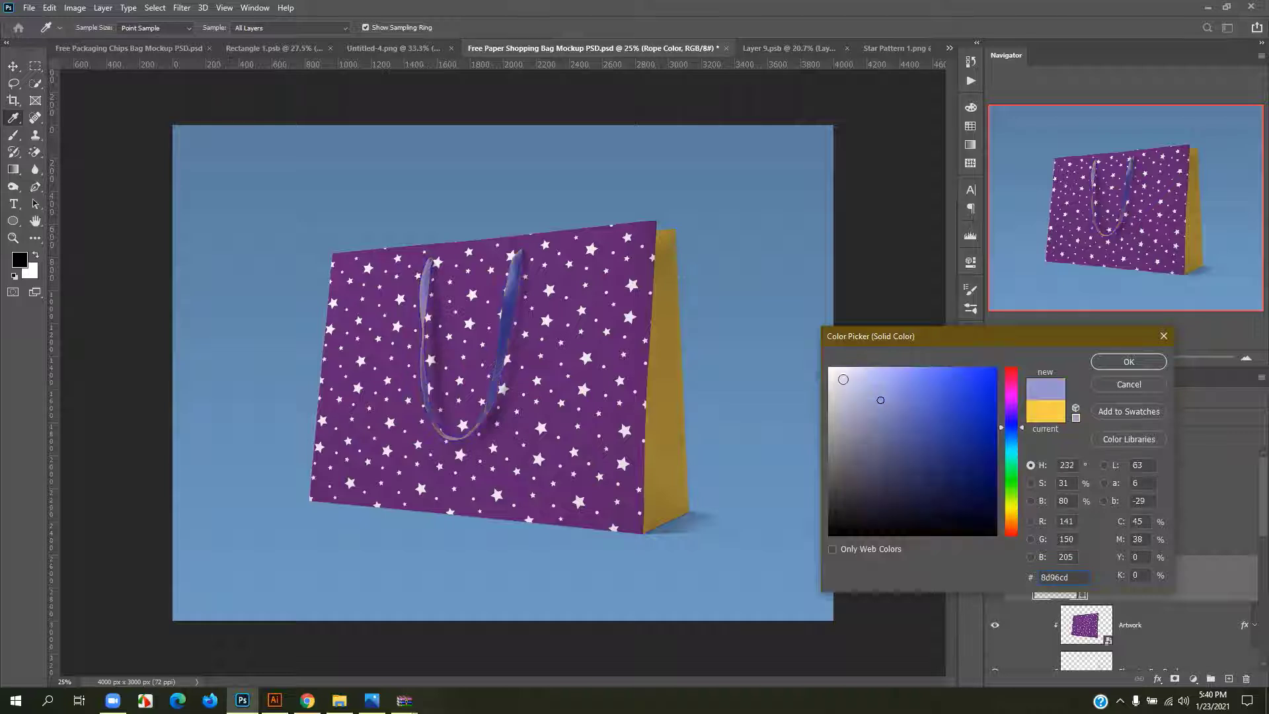
drag(843, 380, 794, 339)
click(1105, 363)
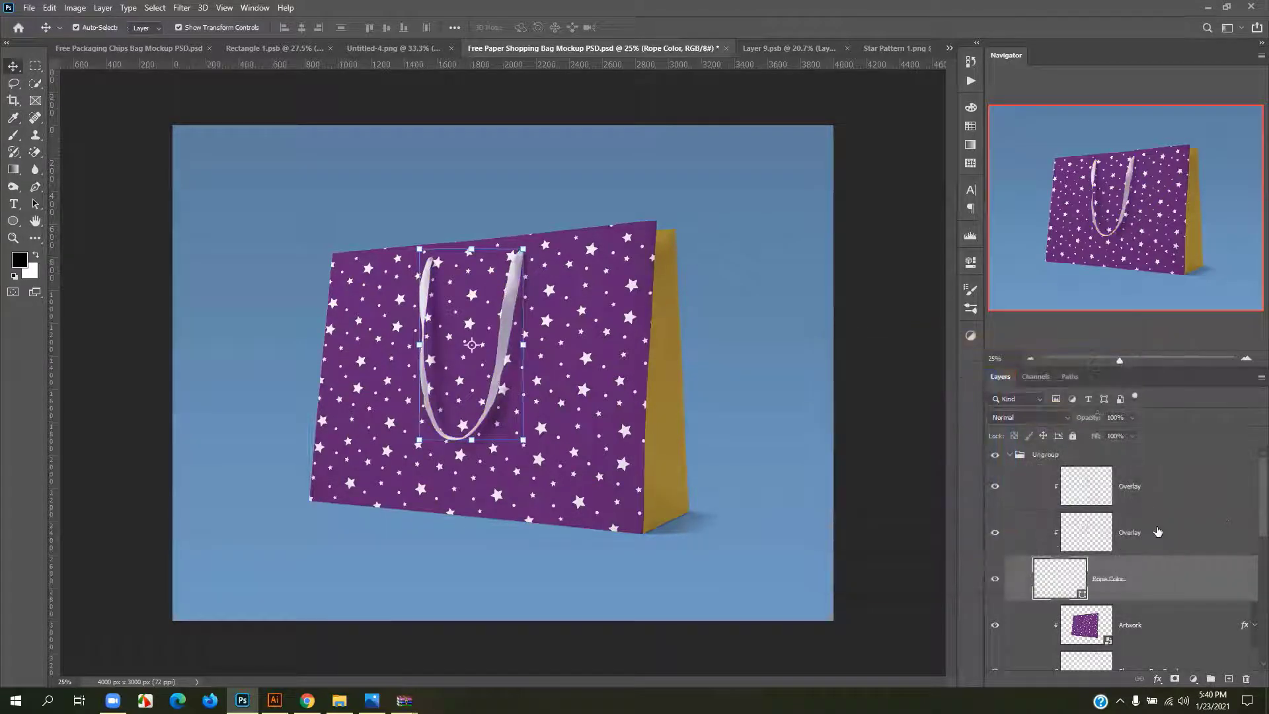
- Recolor the bag's side panel with a darker shade of the sampled pattern purple, #3b074b, and deselect the layer
scroll(1138, 518, down, 3)
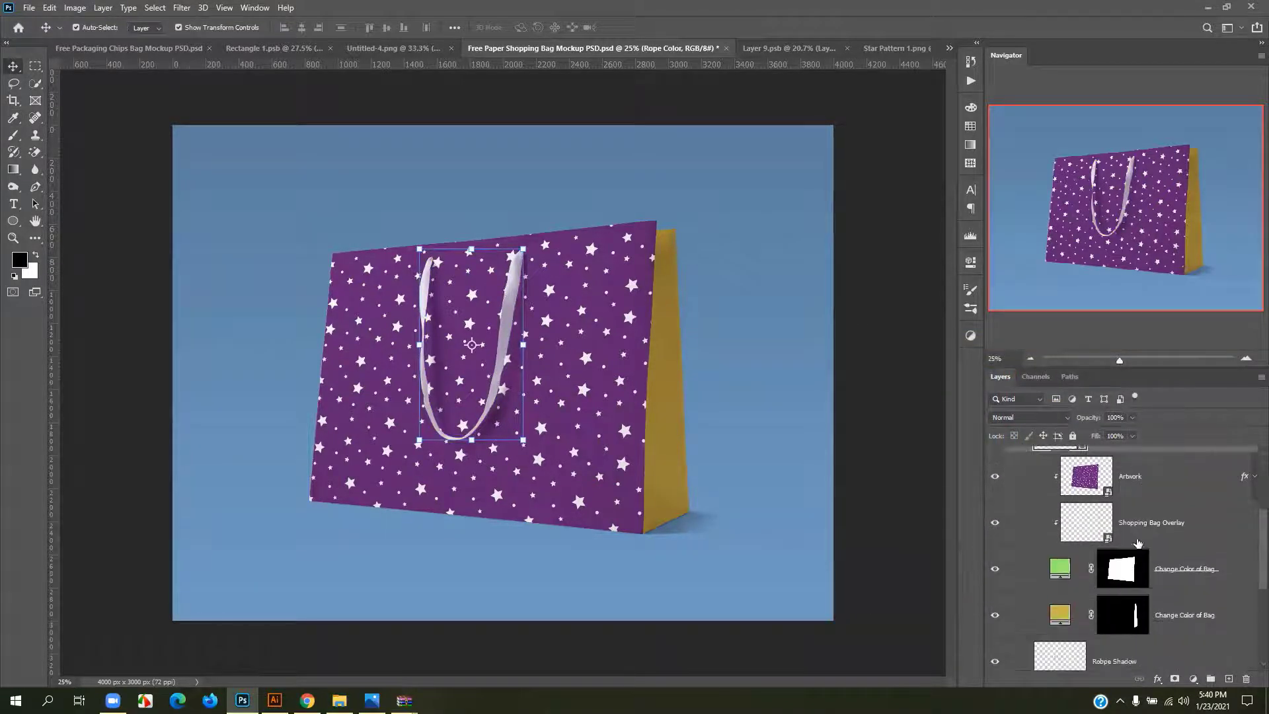
scroll(1142, 621, down, 1)
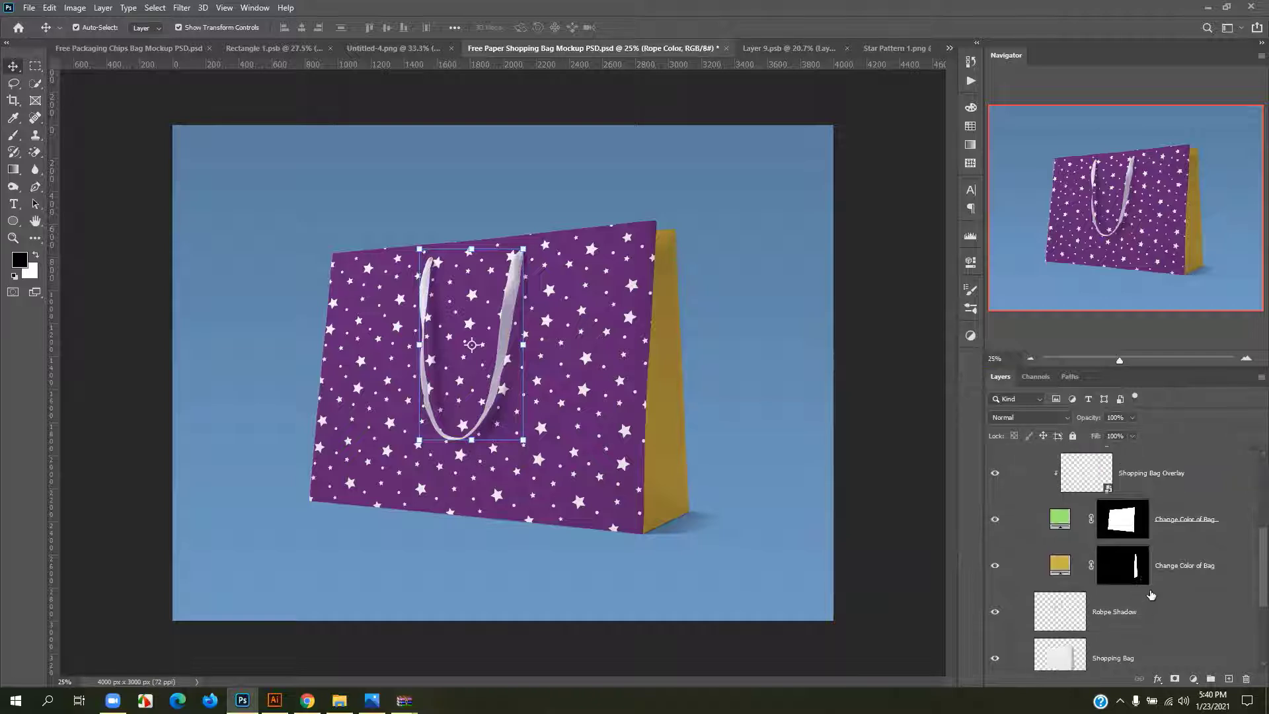
double_click(1059, 565)
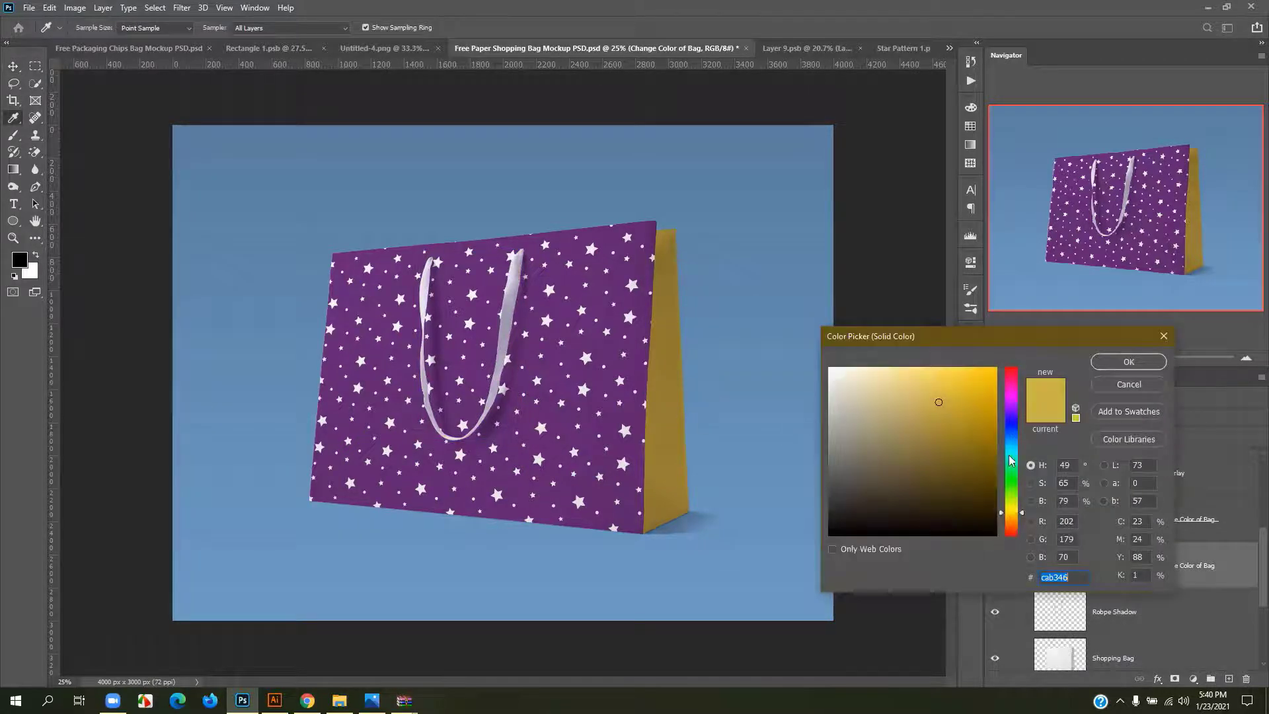
click(639, 366)
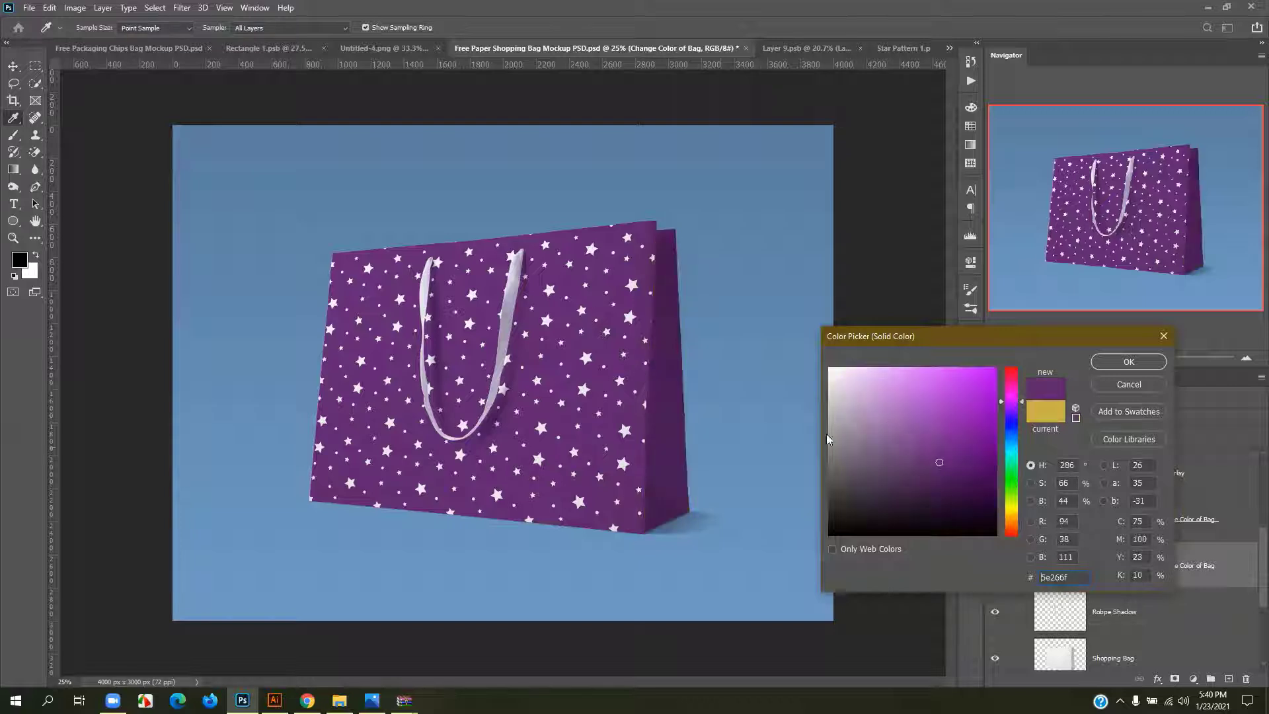
click(980, 486)
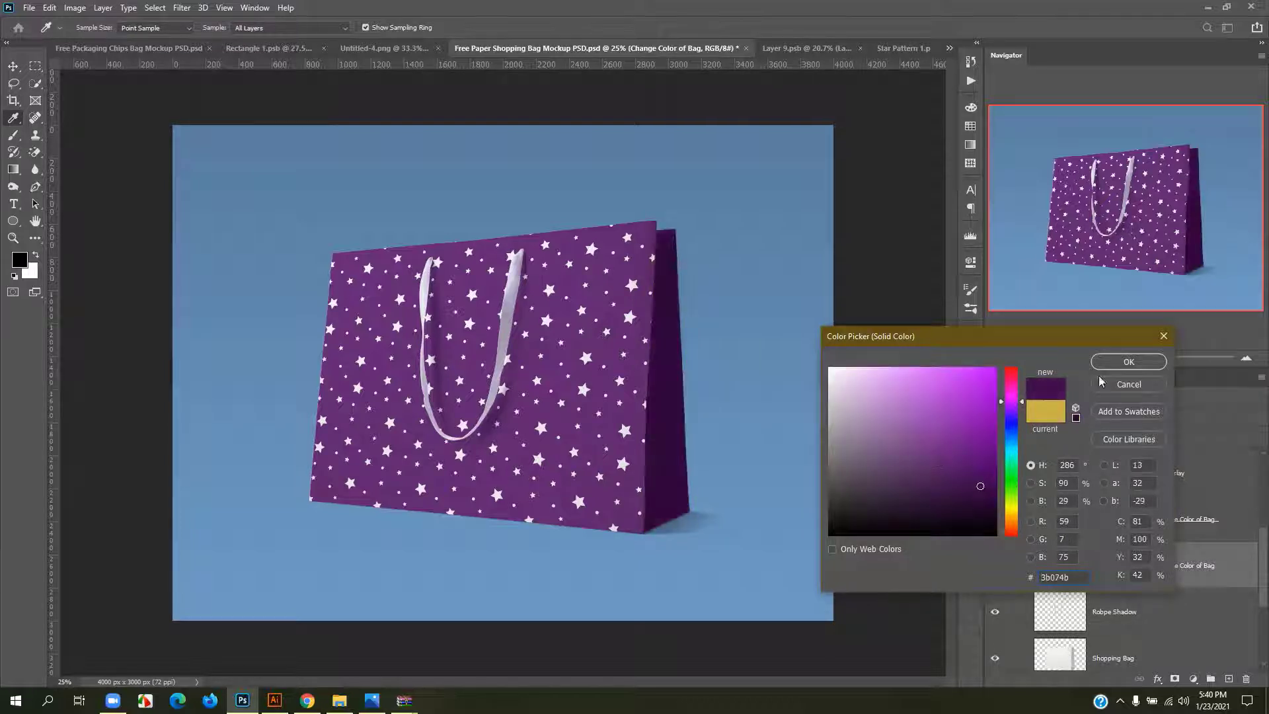
click(1128, 361)
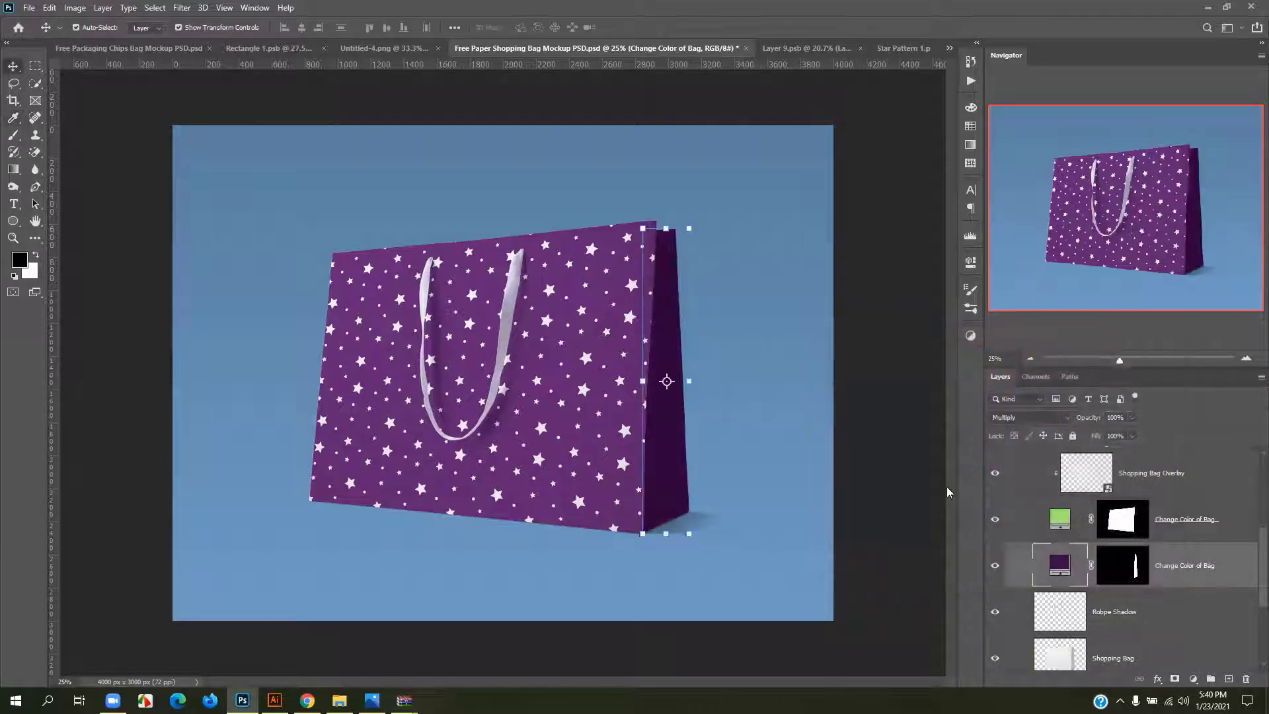
click(885, 456)
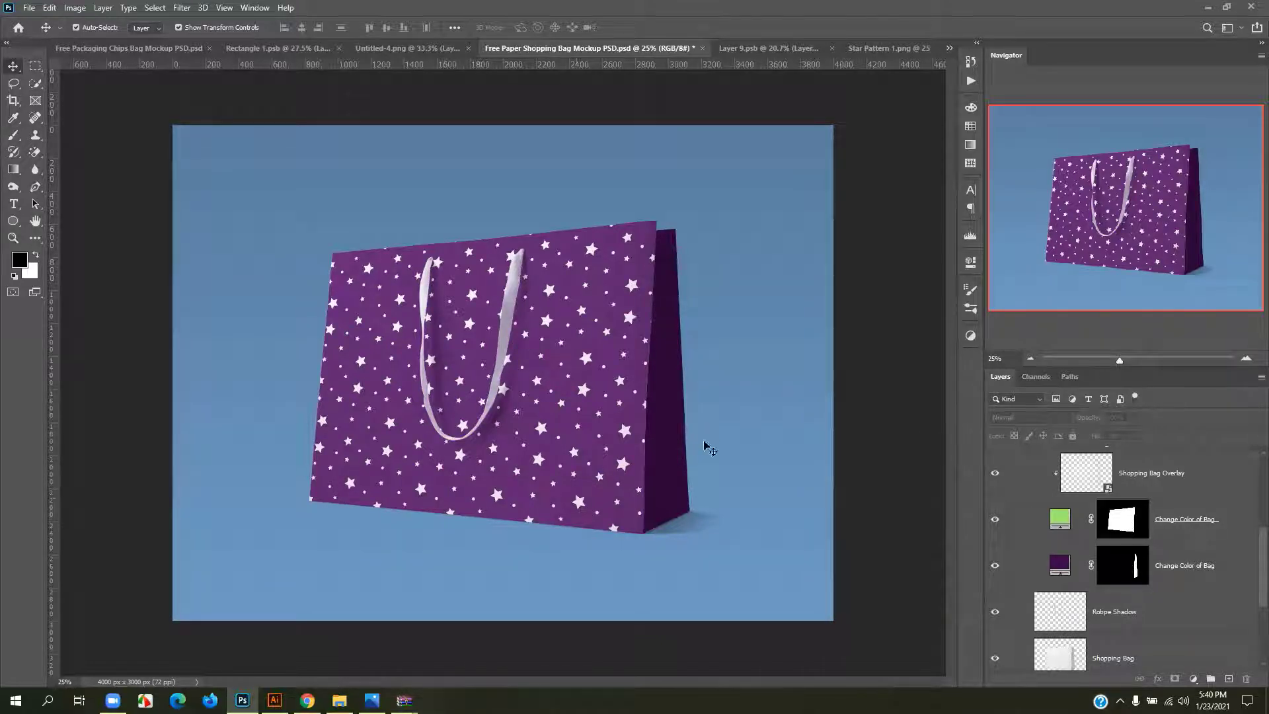
scroll(500, 420, down, 2)
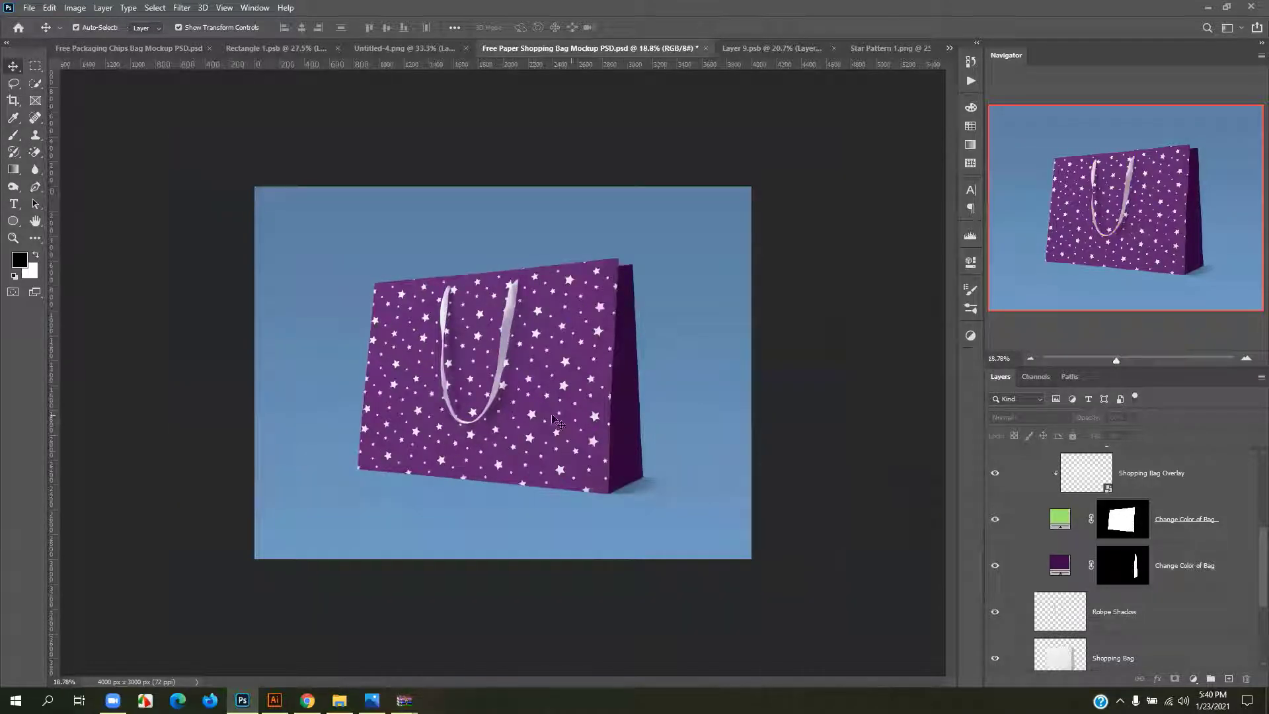
scroll(522, 449, up, 2)
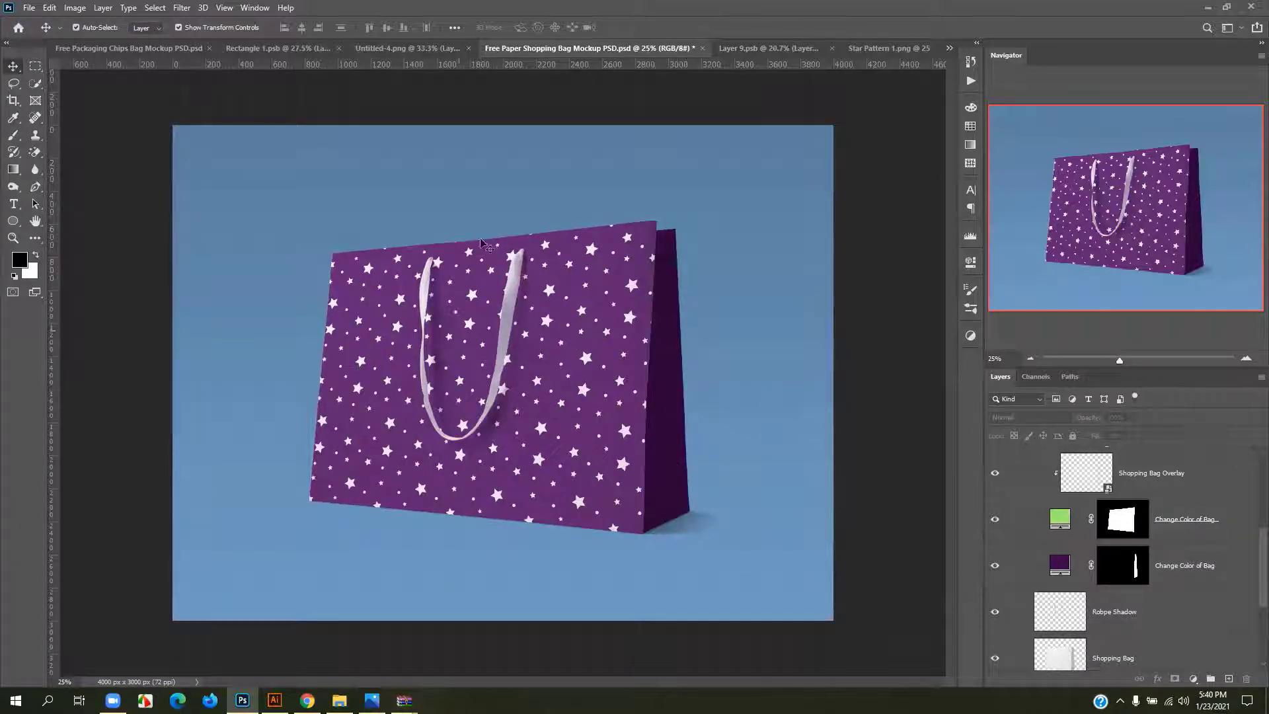
- Close the Layer 9.psb and Star Pattern 1.png documents
click(745, 49)
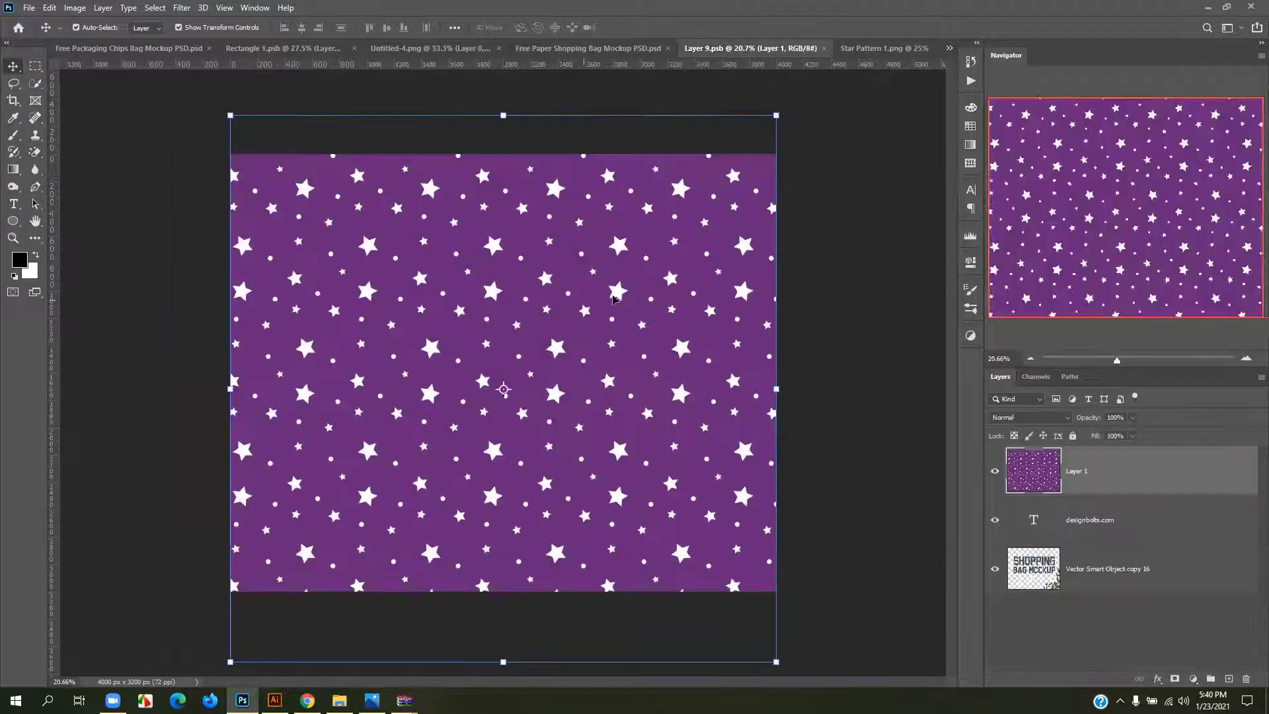
click(827, 49)
click(853, 49)
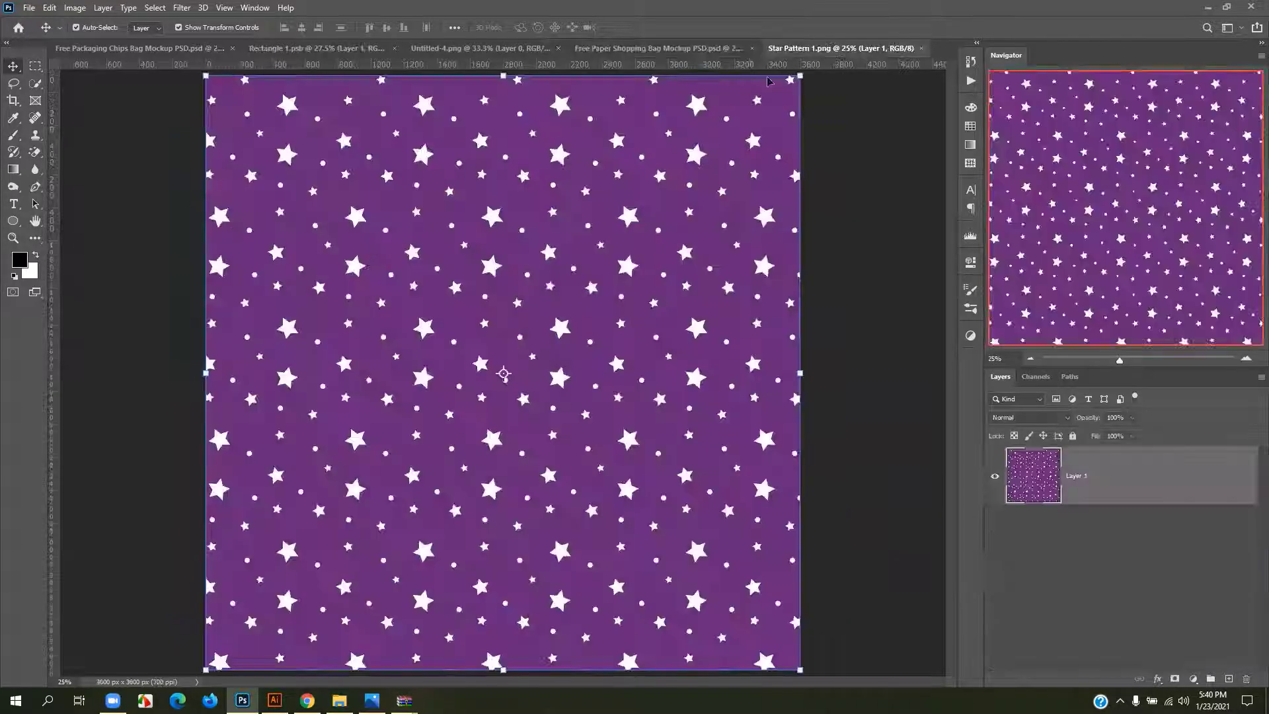
click(923, 49)
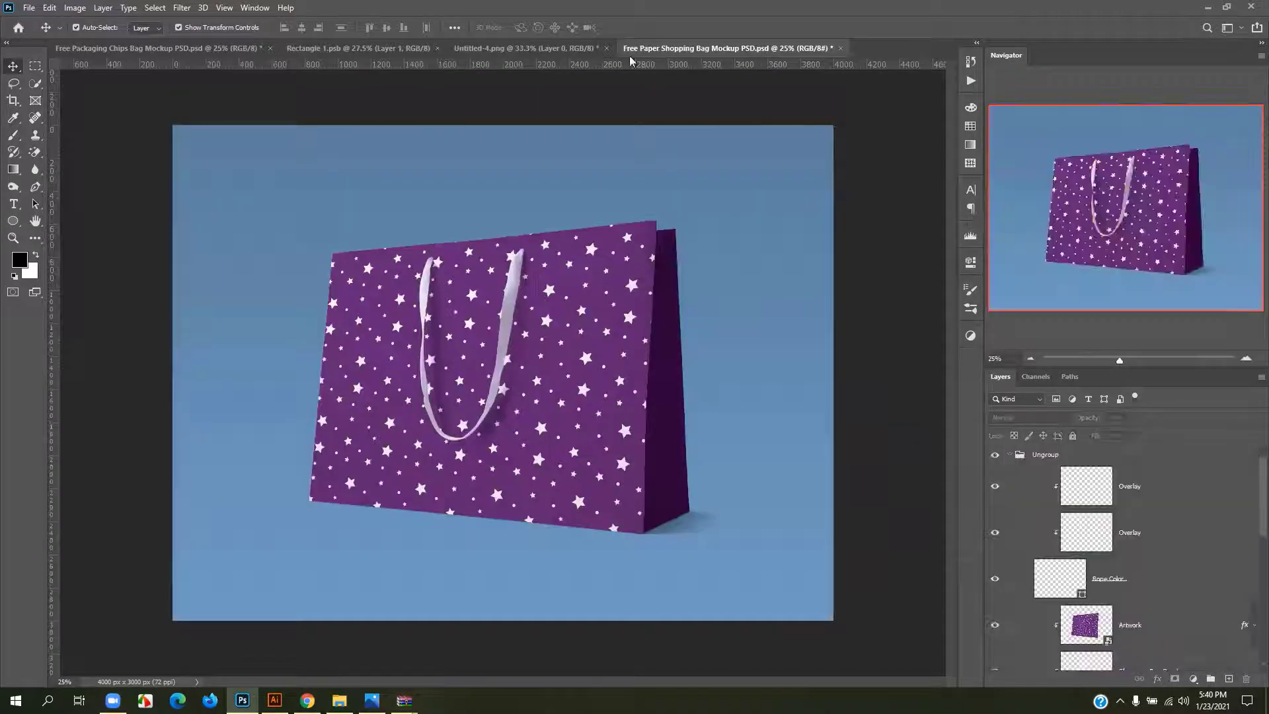
- Review the flat chips artwork in Untitled-4.png and its finished look in the Free Packaging Chips Bag Mockup
click(547, 49)
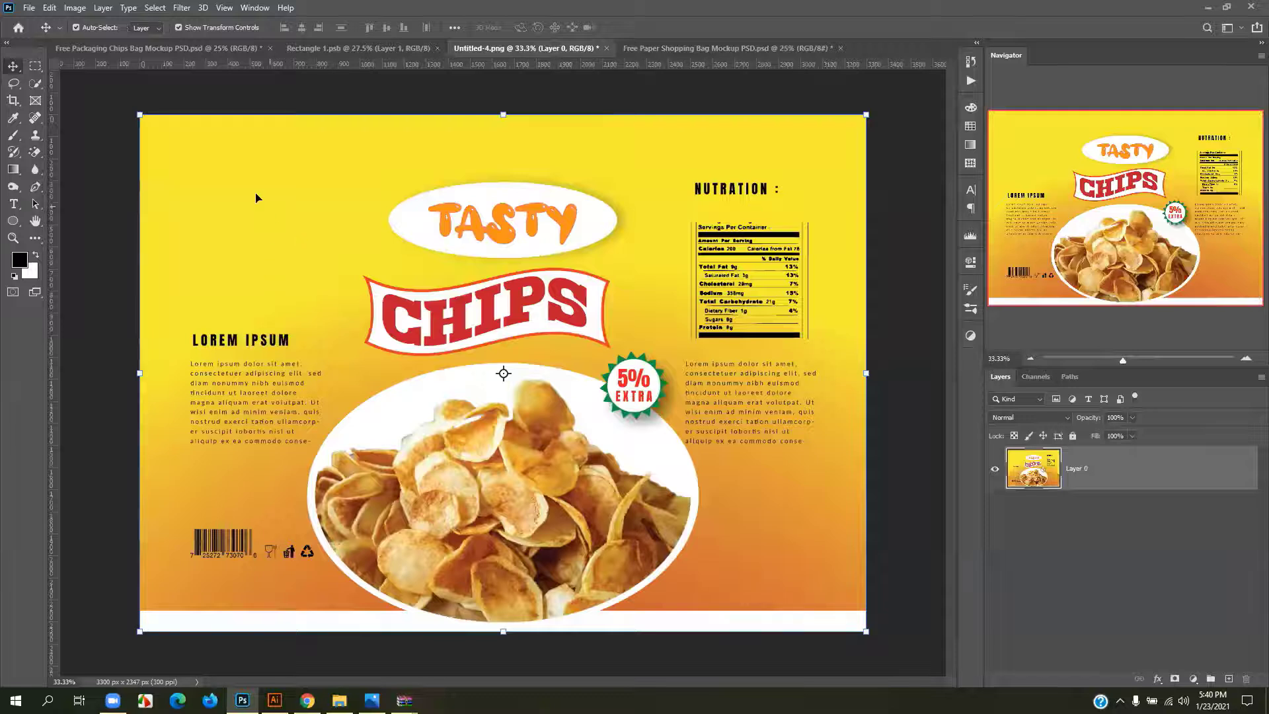
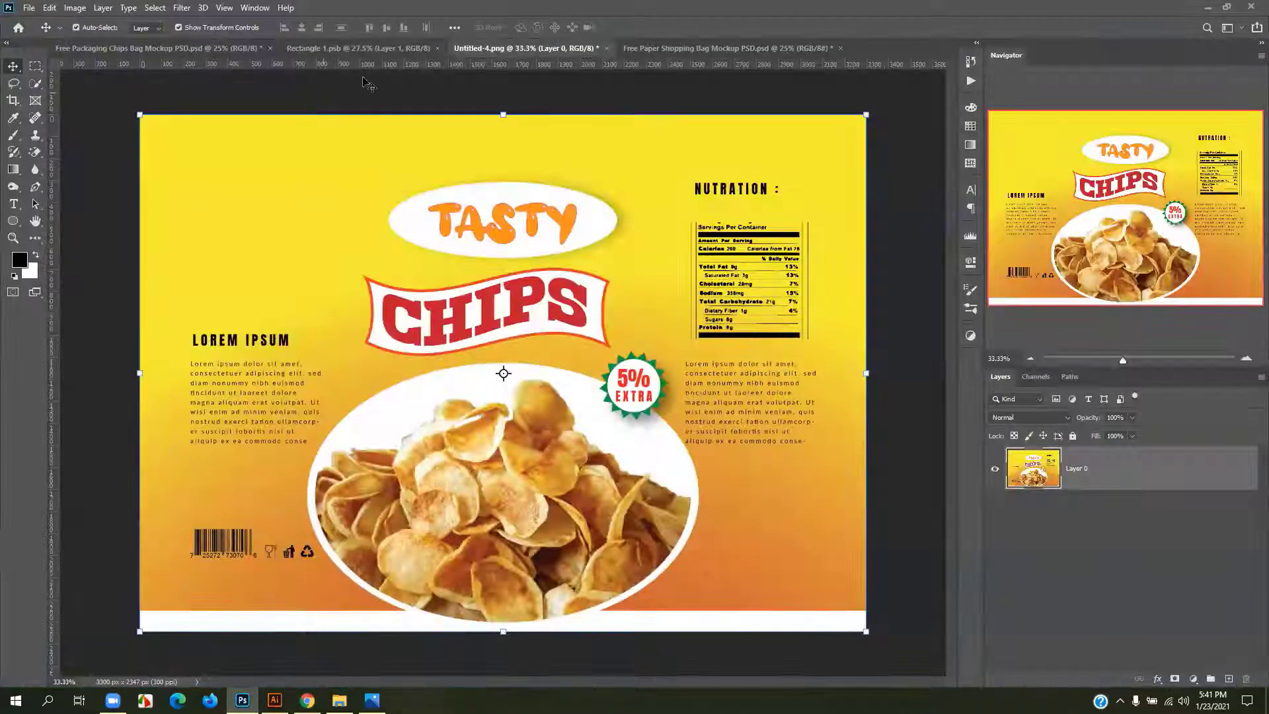
click(201, 50)
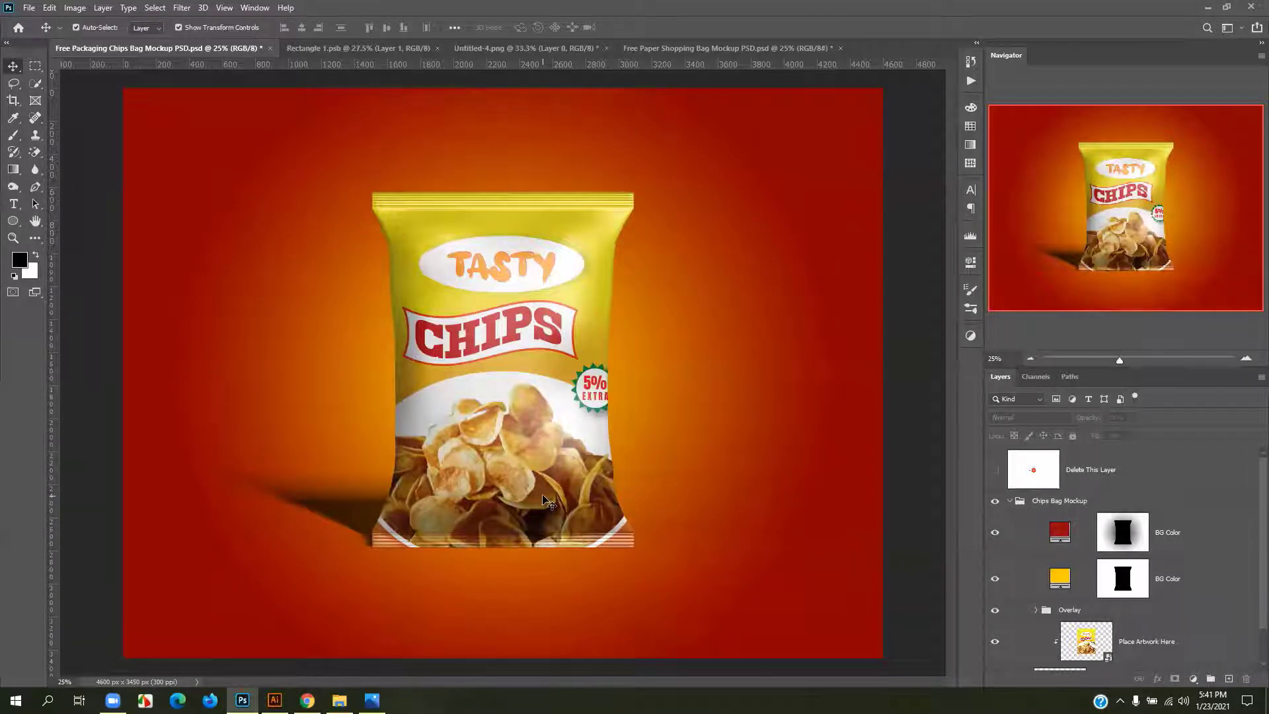
scroll(543, 367, down, 2)
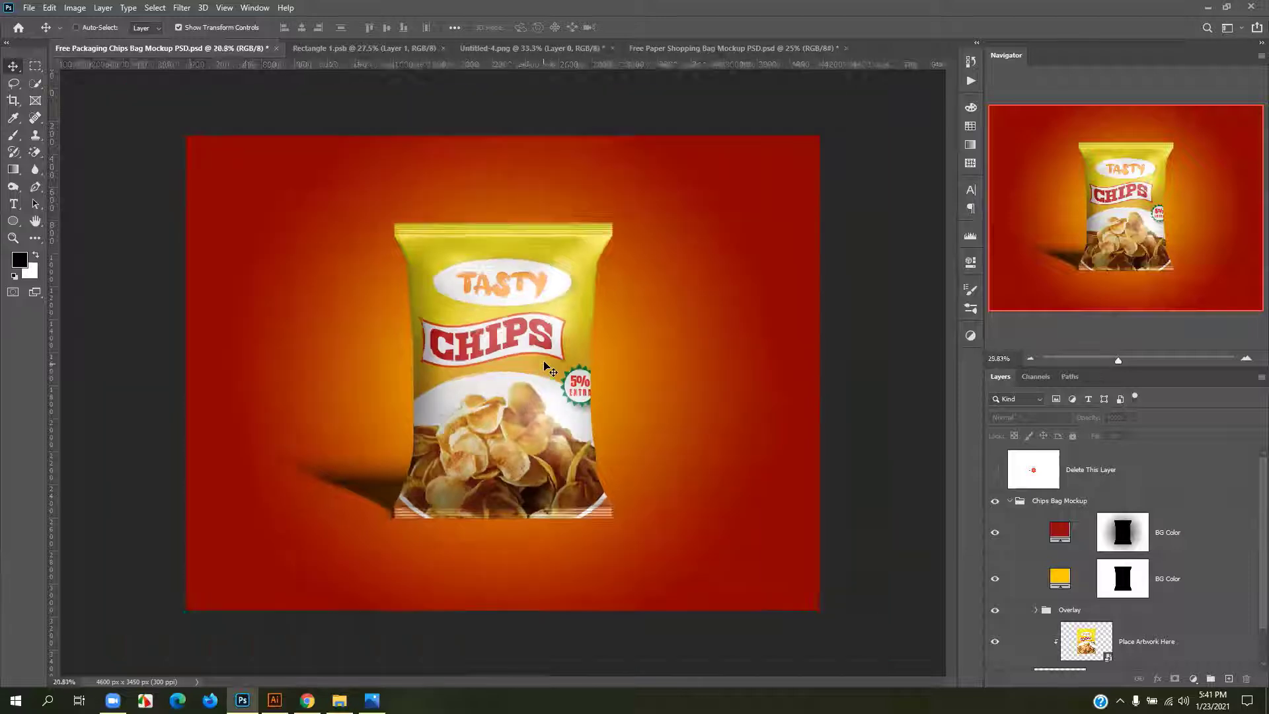
scroll(640, 366, up, 1)
scroll(638, 366, up, 1)
scroll(522, 387, down, 2)
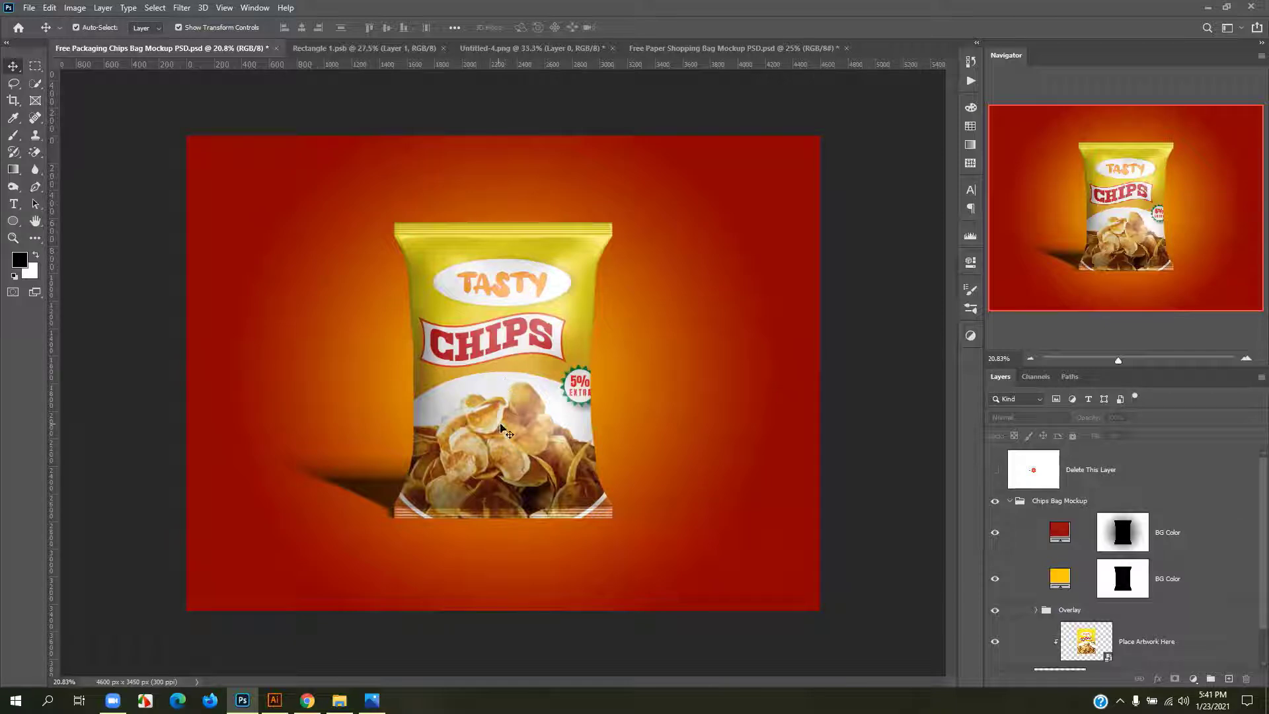
- Switch to Chrome and look through the Google image results for packaging design
click(307, 701)
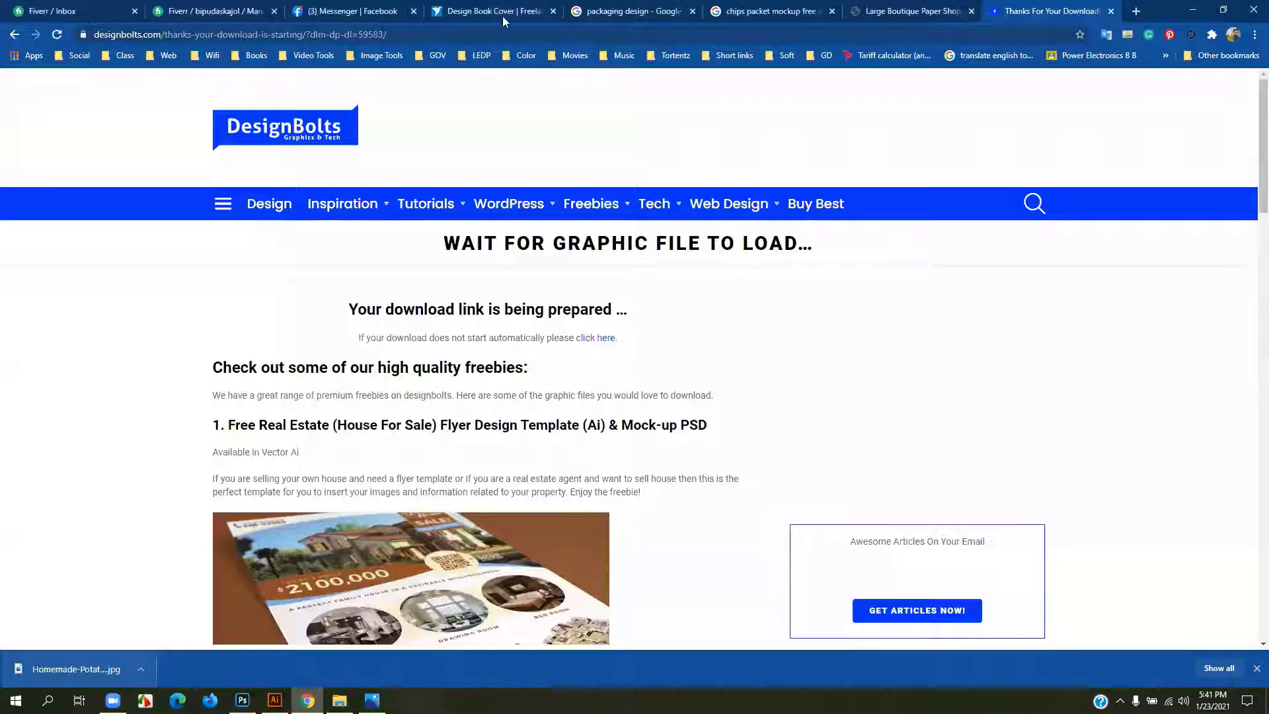
click(625, 11)
scroll(195, 306, down, 3)
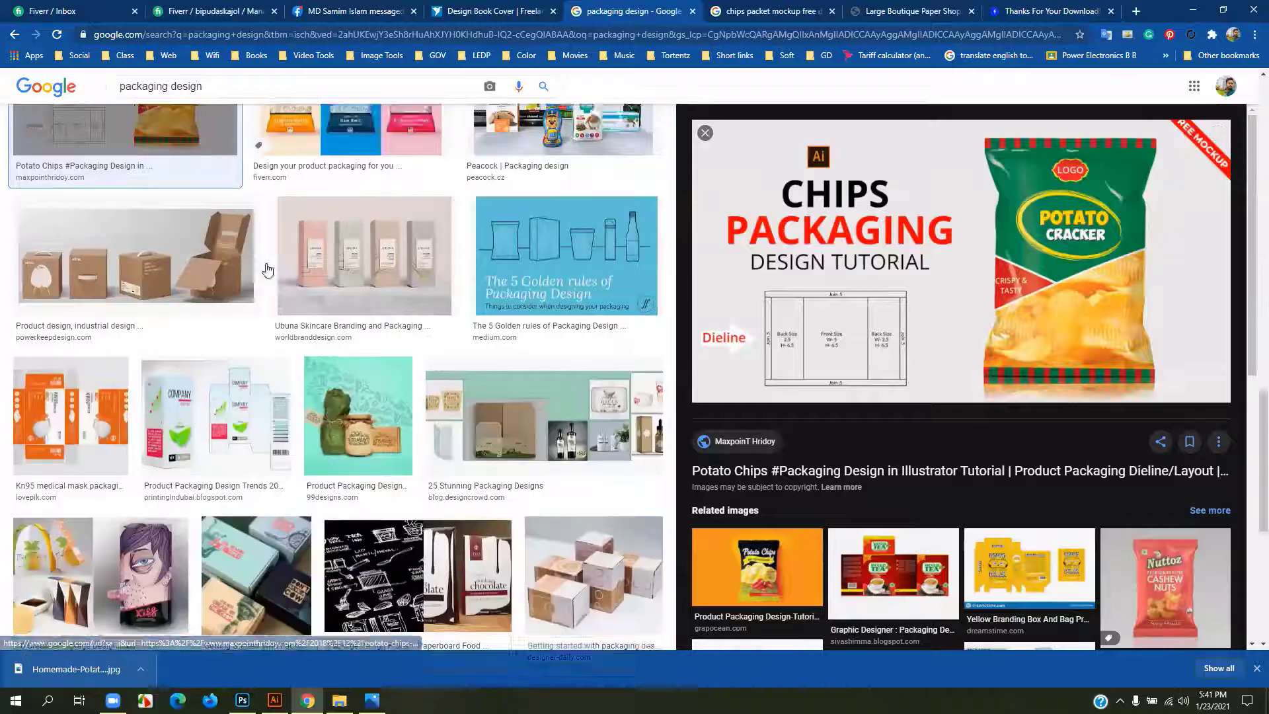
scroll(195, 306, up, 2)
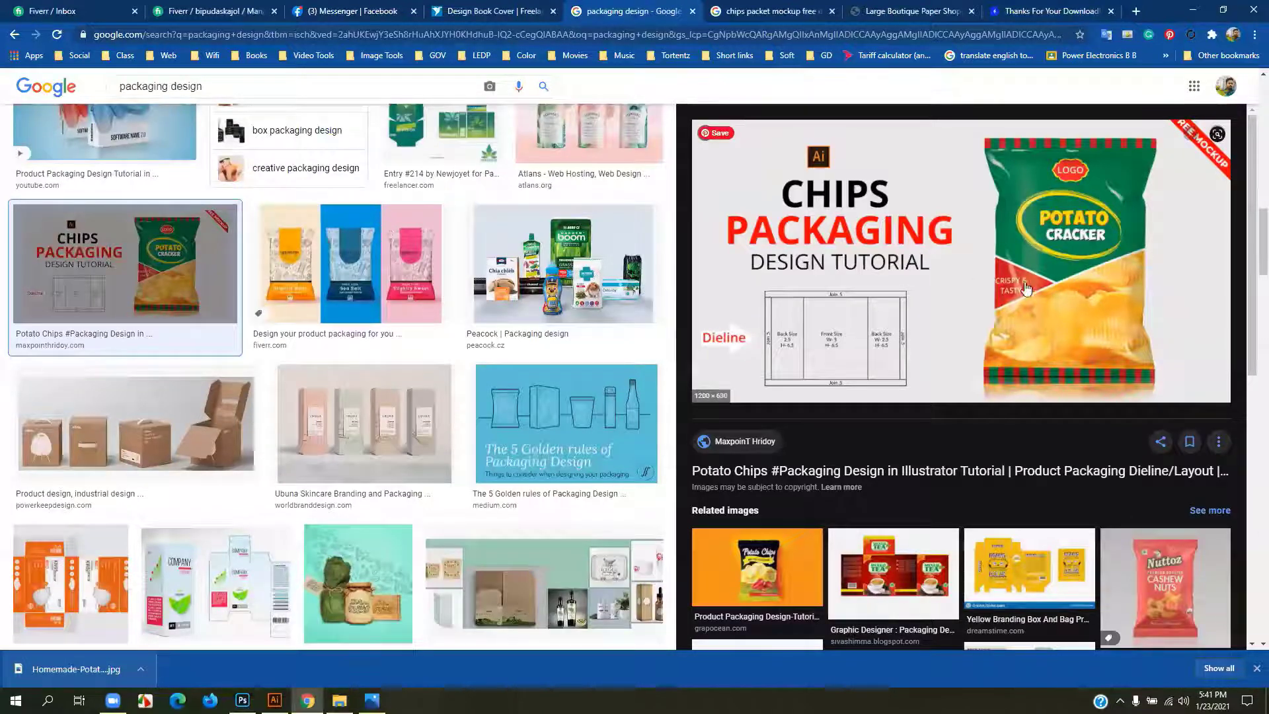
scroll(1057, 284, down, 5)
- Preview related images of potato chips, chocolate bar and kids' cookie box packaging for design ideas
click(783, 259)
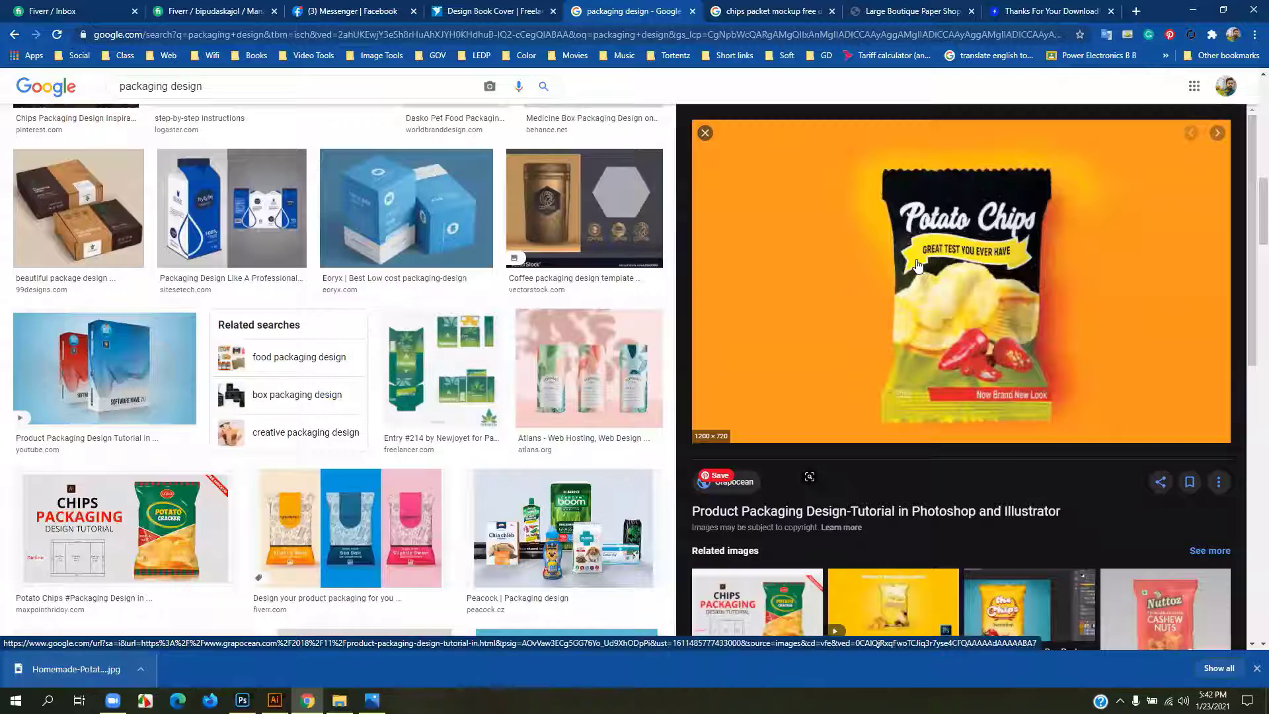
scroll(936, 360, down, 4)
scroll(960, 338, up, 3)
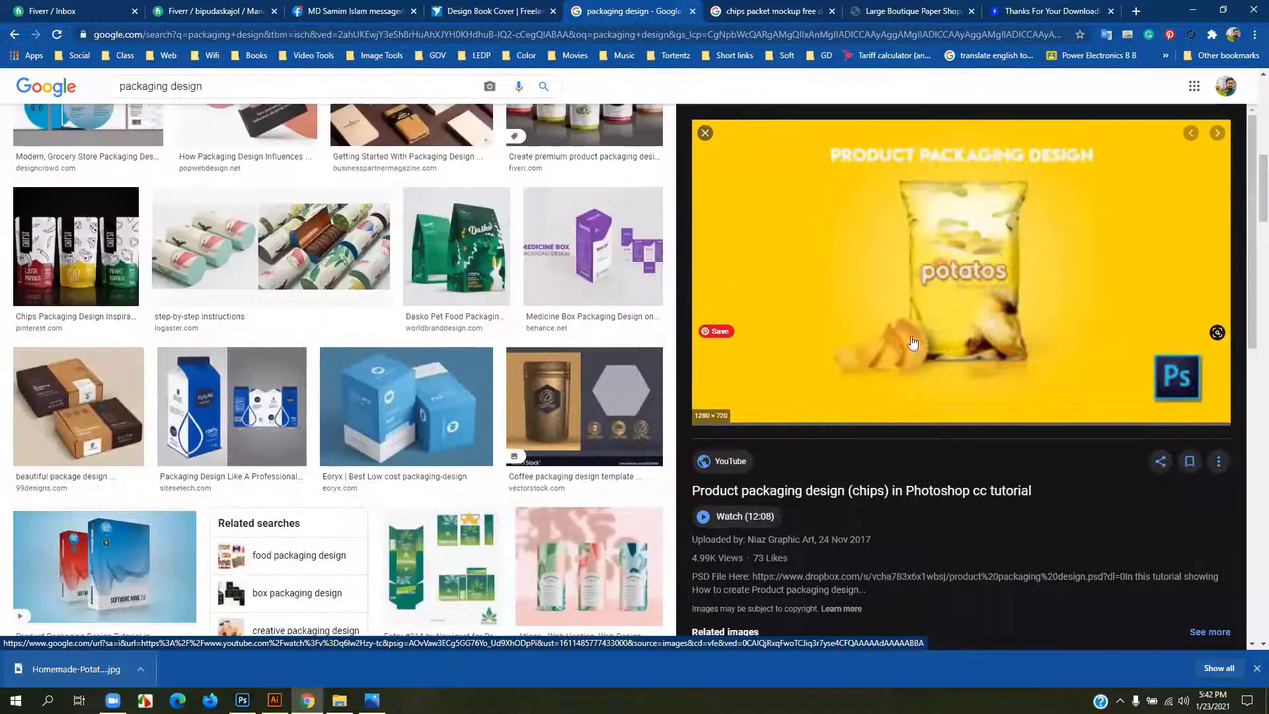
scroll(961, 338, down, 5)
click(1086, 256)
scroll(1058, 271, up, 3)
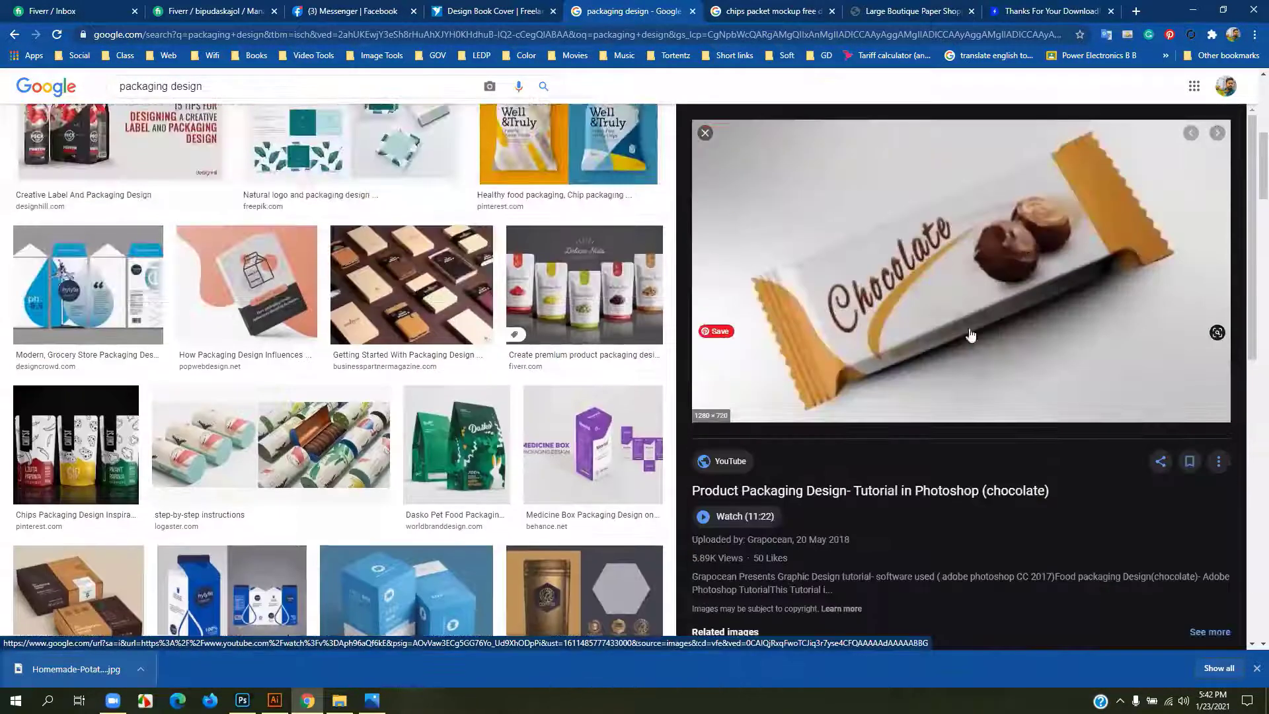
scroll(951, 331, down, 5)
click(898, 267)
scroll(881, 303, down, 3)
click(1150, 343)
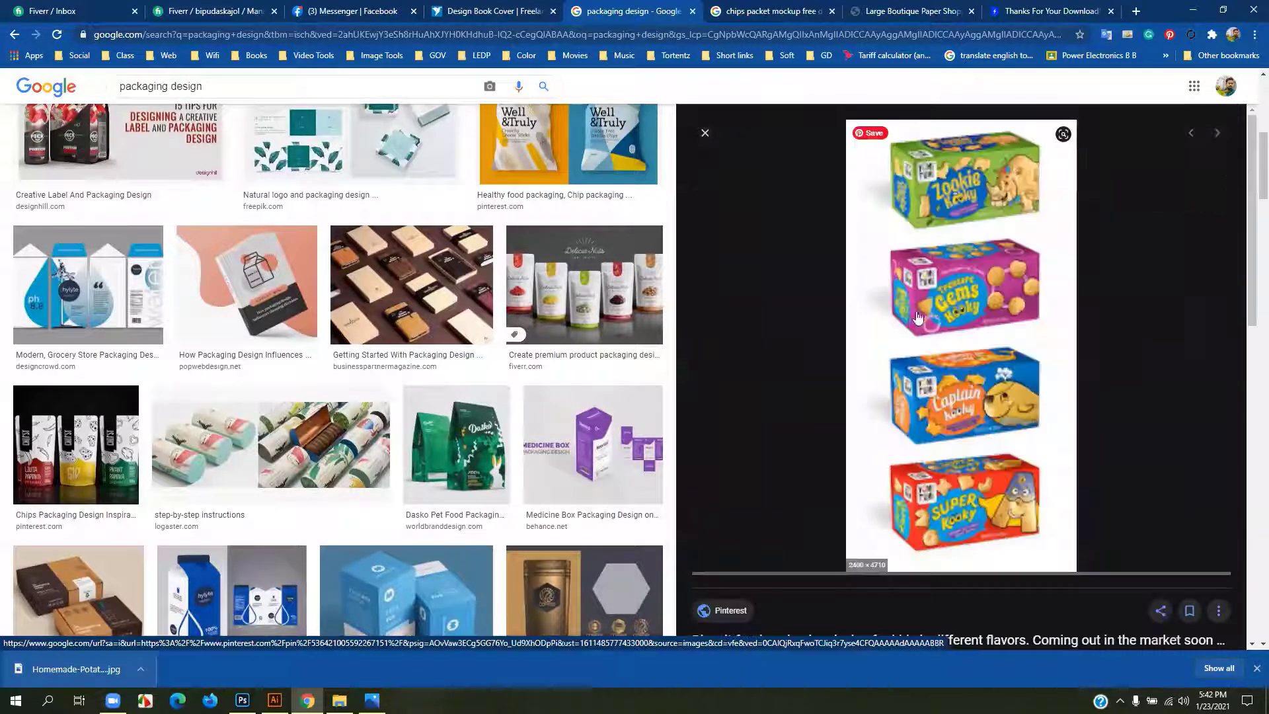
- Browse further packaging design image results for more box, pouch and dieline examples
scroll(951, 323, down, 10)
scroll(866, 380, down, 2)
scroll(265, 397, down, 8)
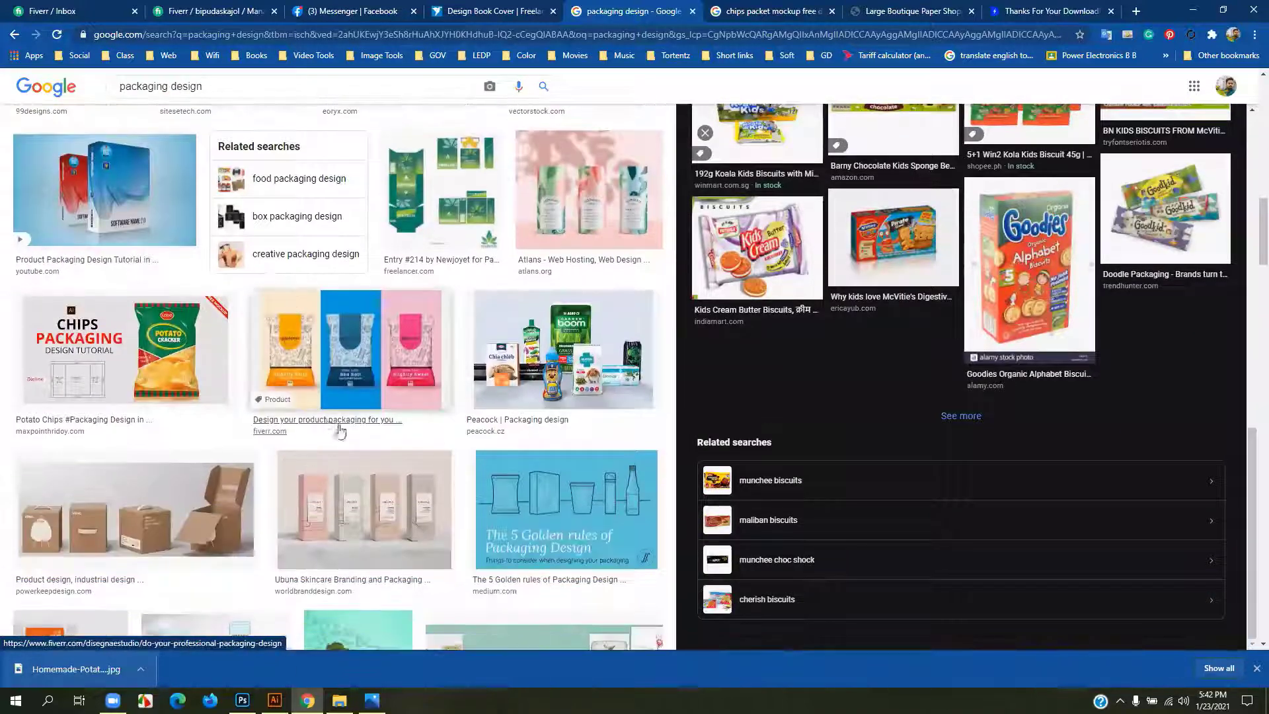
scroll(484, 431, down, 2)
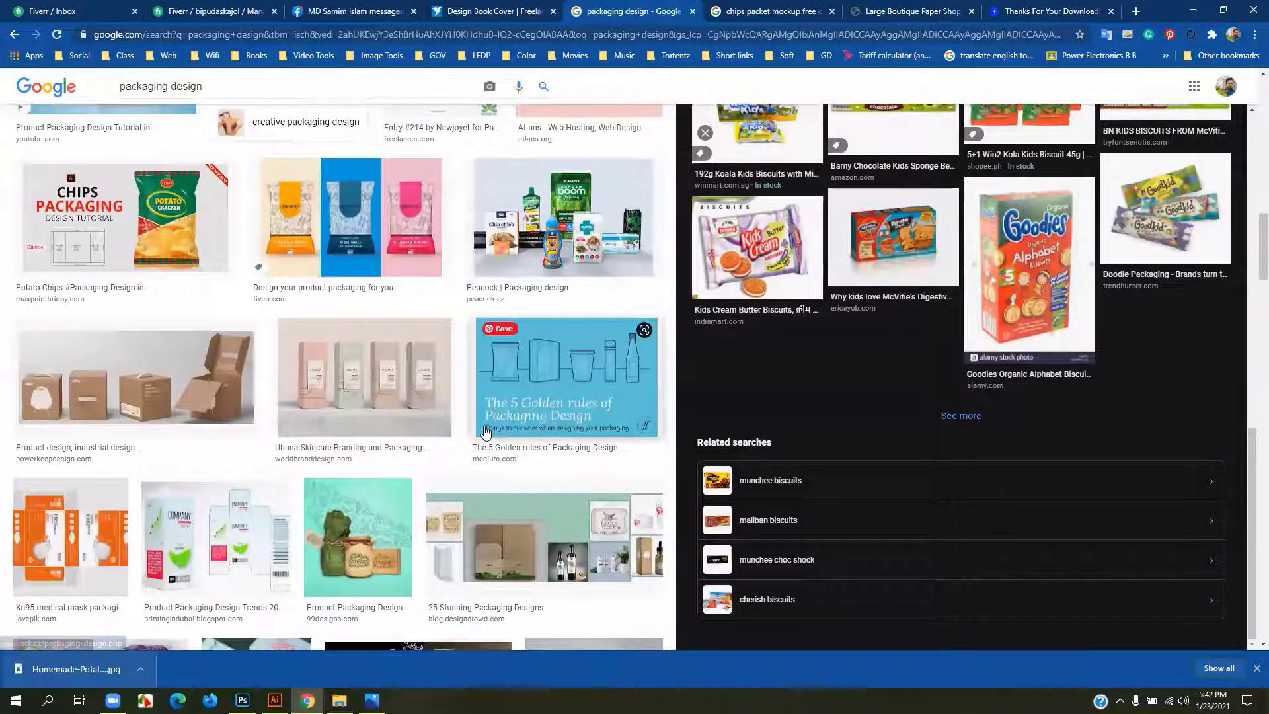
scroll(484, 431, down, 5)
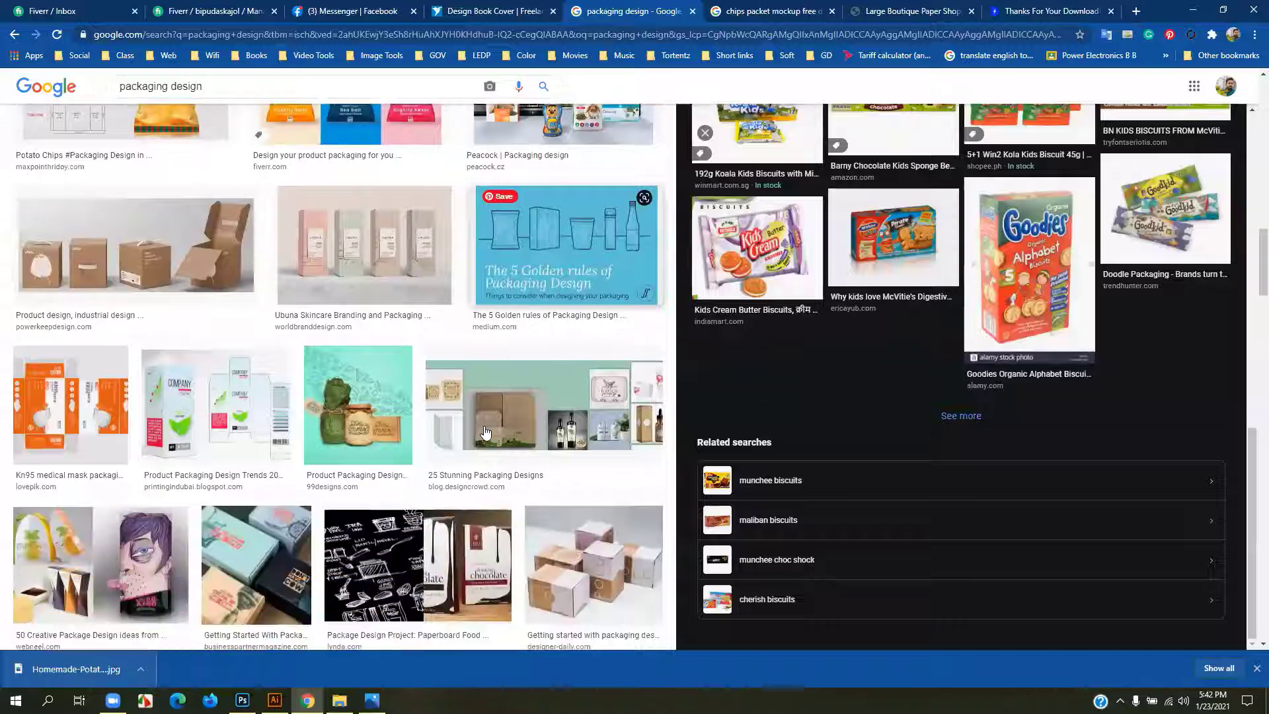
scroll(484, 431, down, 1)
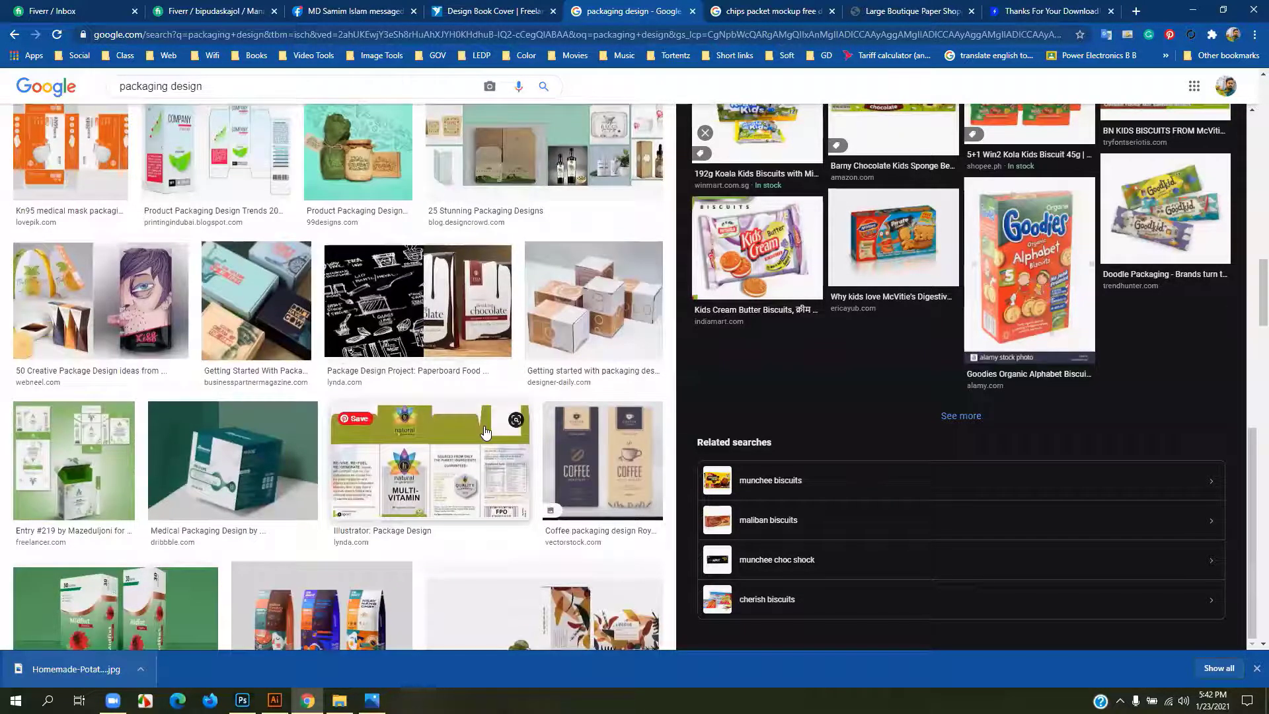
scroll(486, 431, up, 1)
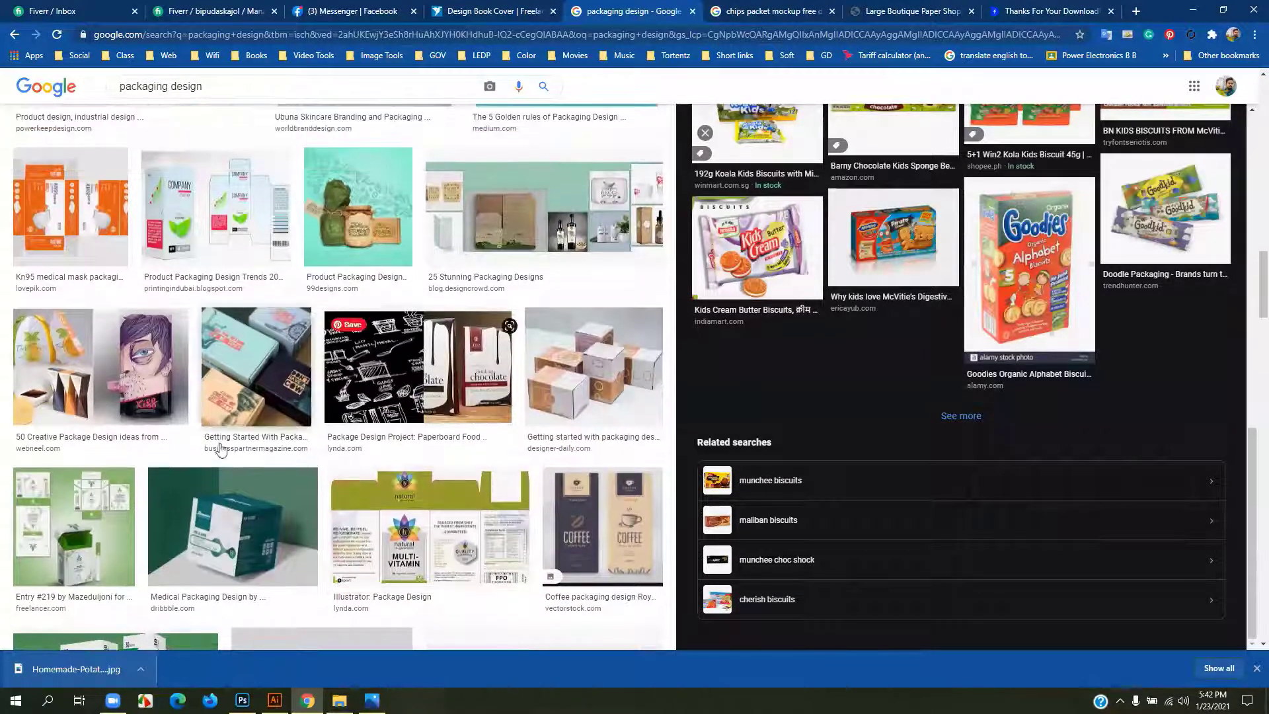
- Preview the green-and-white box from Entry #219 and the Product Packaging Design Trends box with its flat layout
click(80, 523)
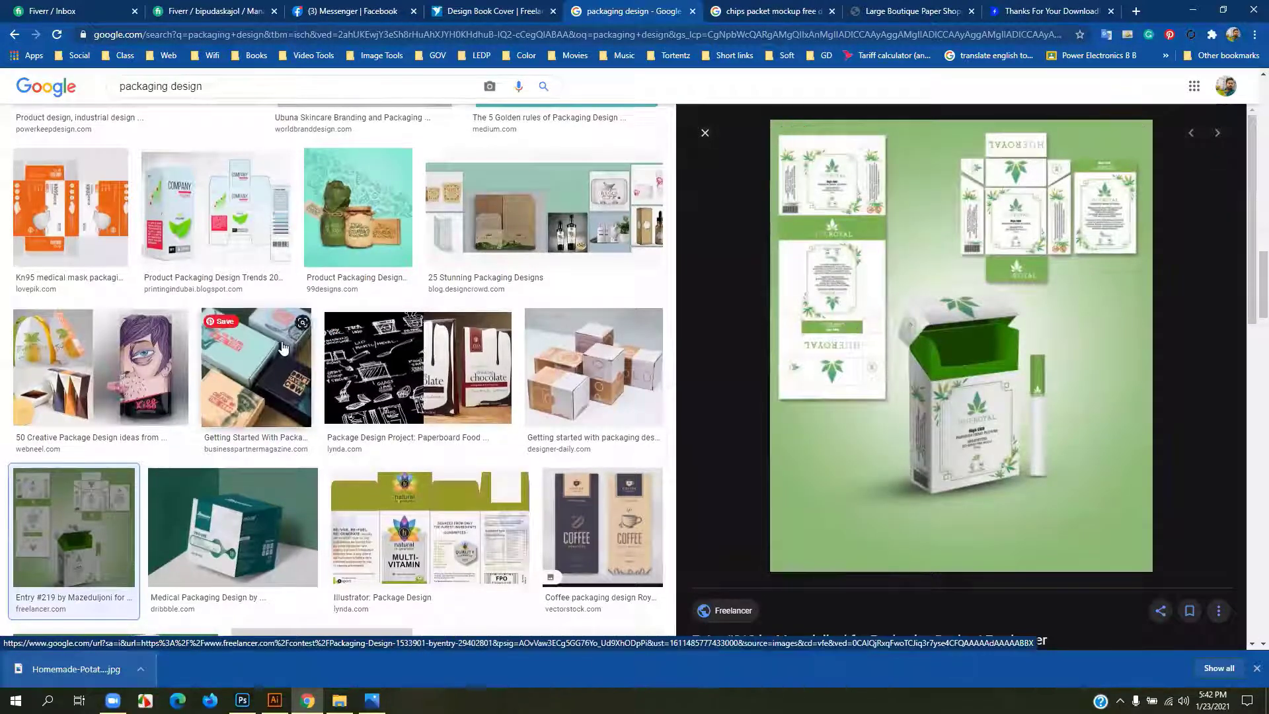
scroll(231, 453, up, 4)
click(231, 453)
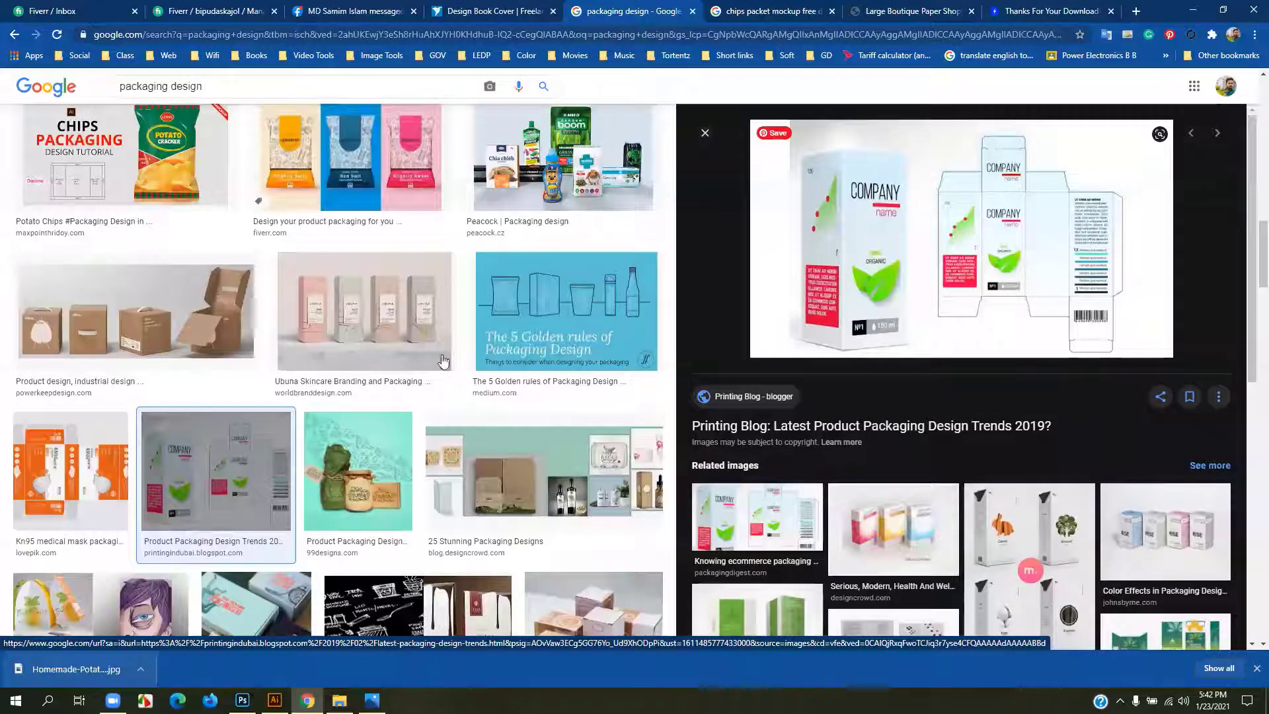
- Return to the first image results and preview the black and orange ecodrop Myrrh box dieline
scroll(481, 311, up, 3)
scroll(481, 311, up, 10)
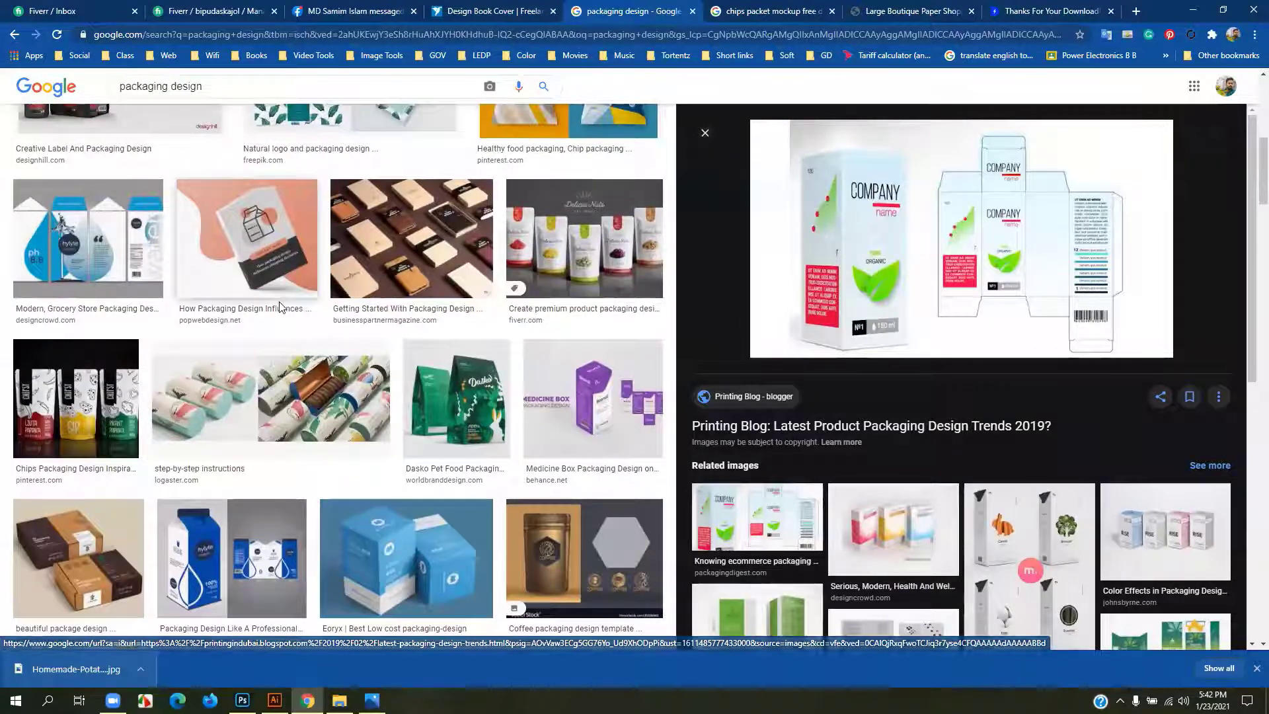
scroll(252, 328, up, 4)
scroll(253, 328, up, 4)
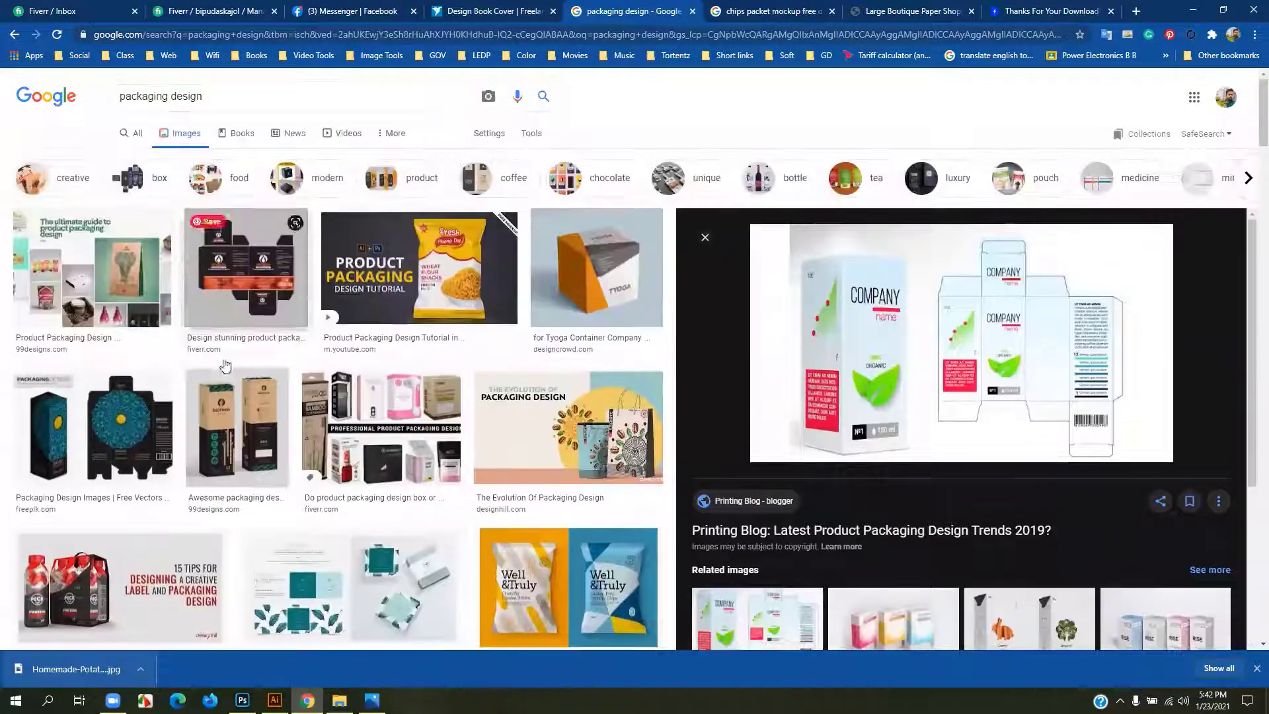
click(246, 257)
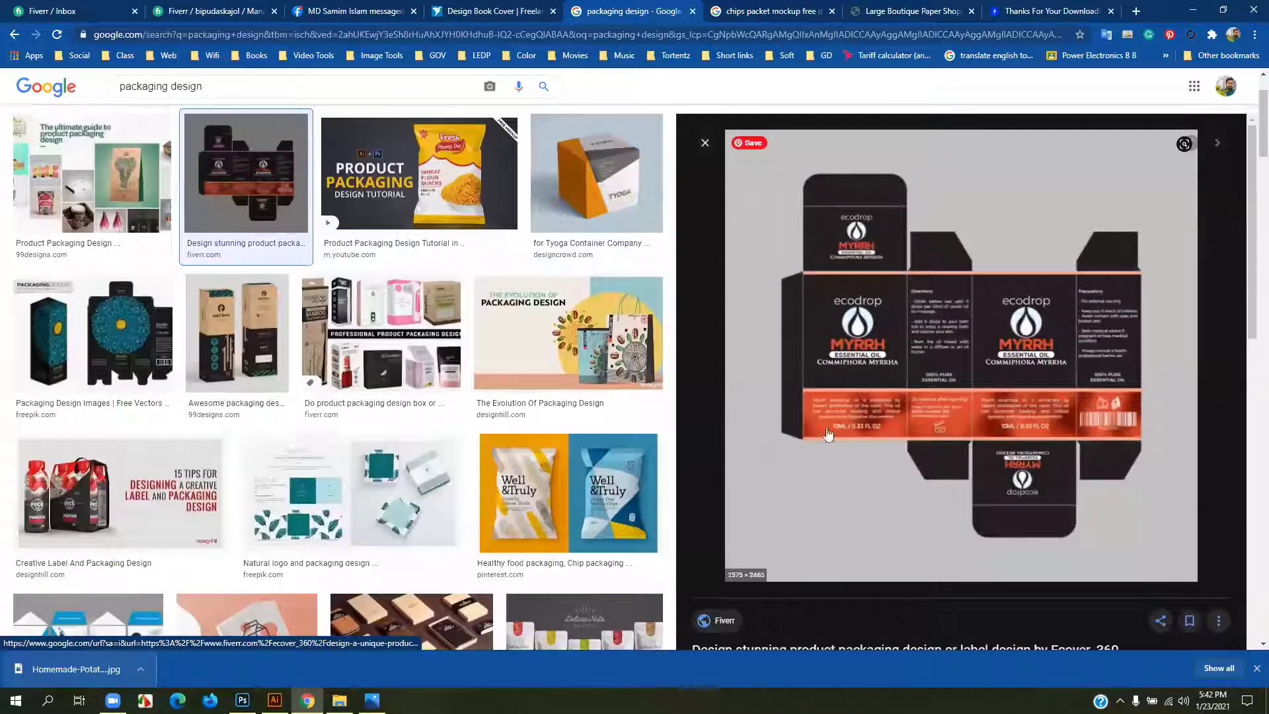
scroll(147, 382, up, 2)
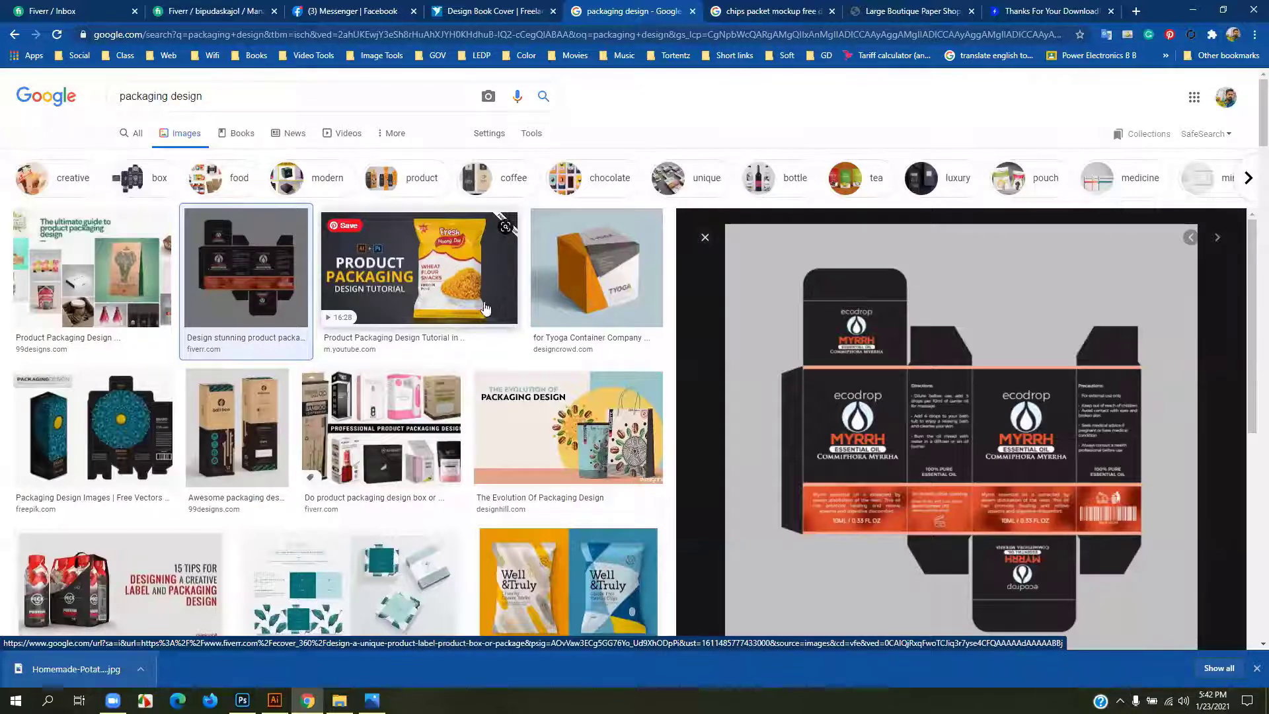
- Preview The Evolution Of Packaging Design image and the related 40 Awesome Packaging Designs pouches
scroll(595, 265, down, 3)
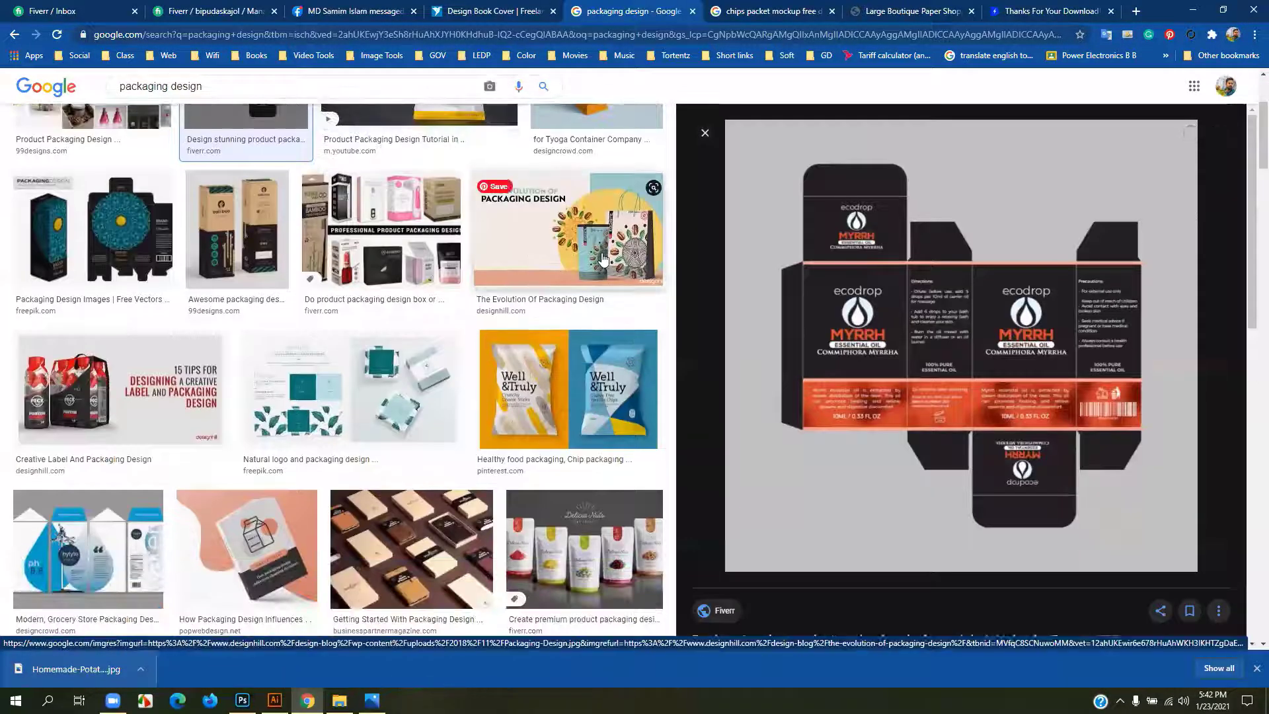
click(603, 259)
scroll(1109, 191, down, 3)
scroll(1109, 191, up, 3)
scroll(1076, 281, down, 2)
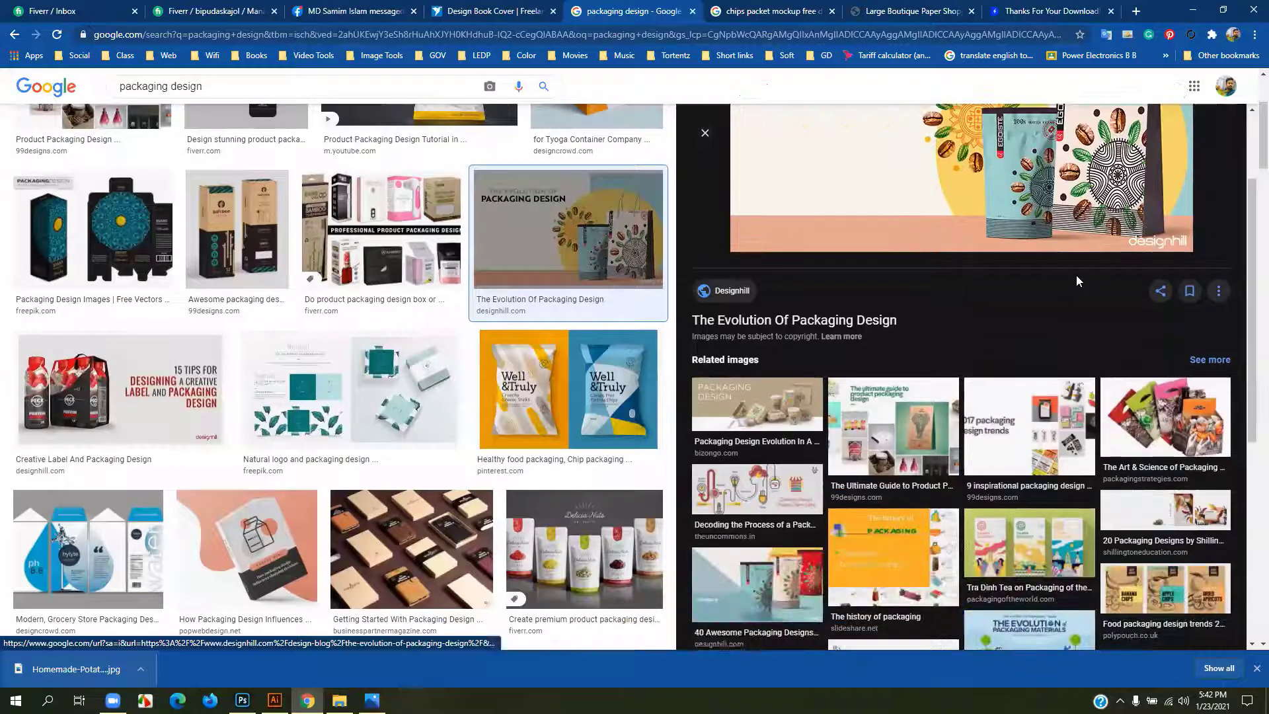
scroll(1076, 275, down, 1)
click(757, 519)
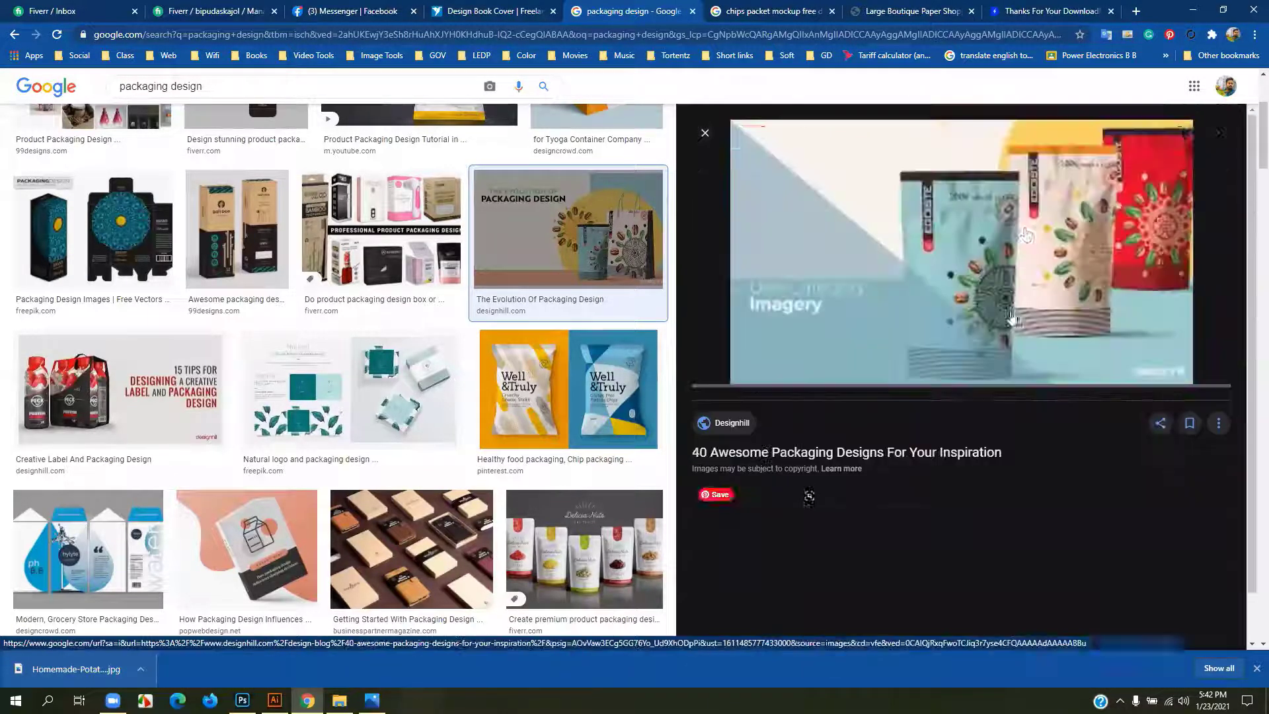
- Preview the related creative tea package designs and the ice tea bottle and can packaging inspiration
scroll(958, 429, down, 3)
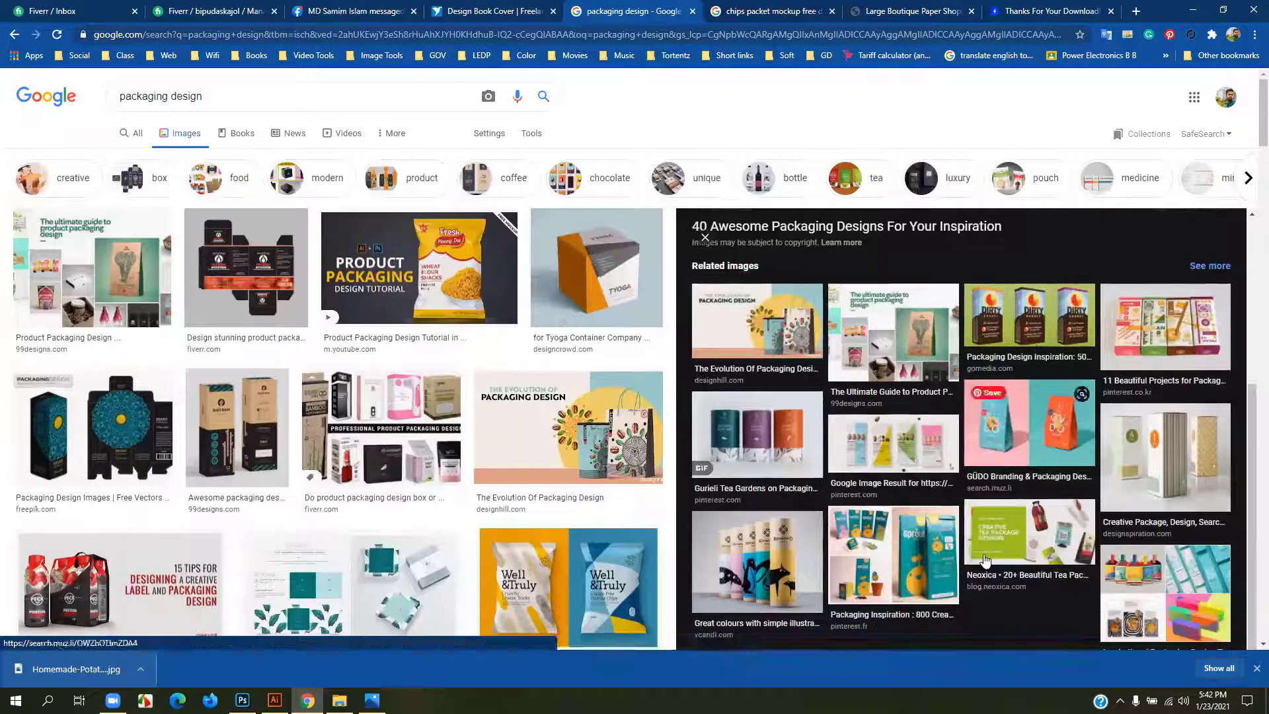
click(983, 554)
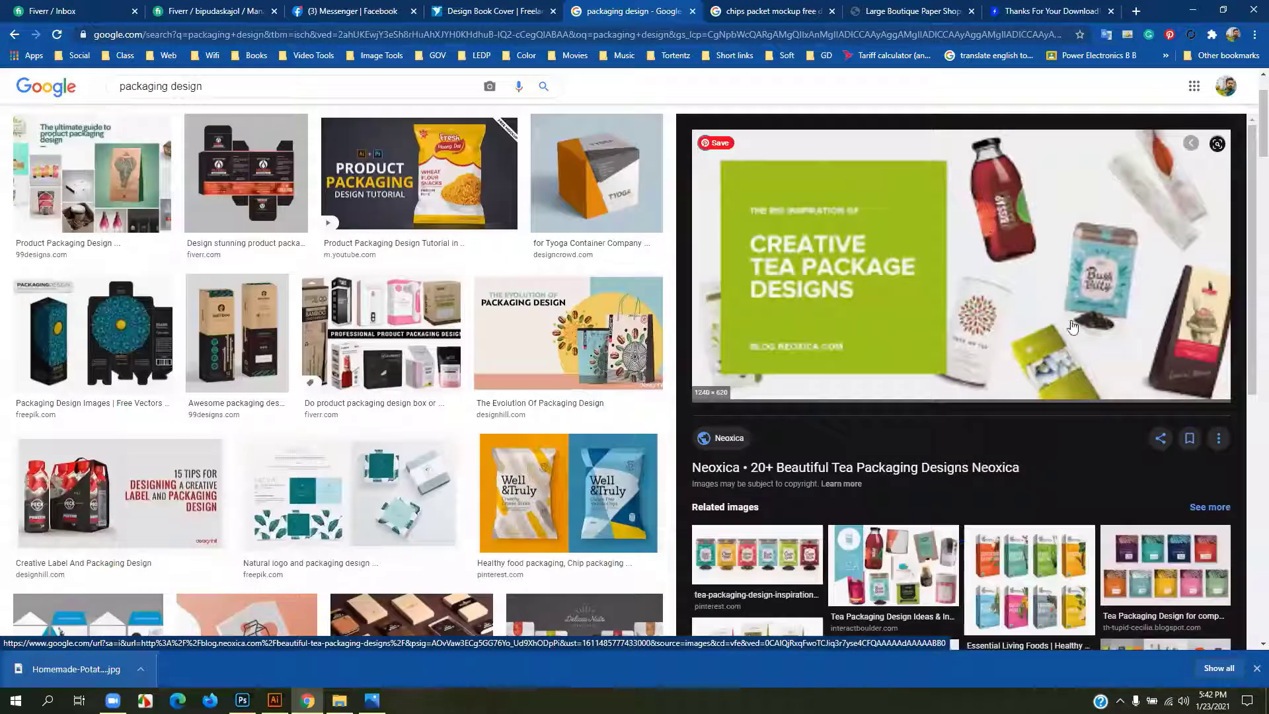
scroll(1081, 356, down, 4)
scroll(921, 449, down, 2)
click(1031, 443)
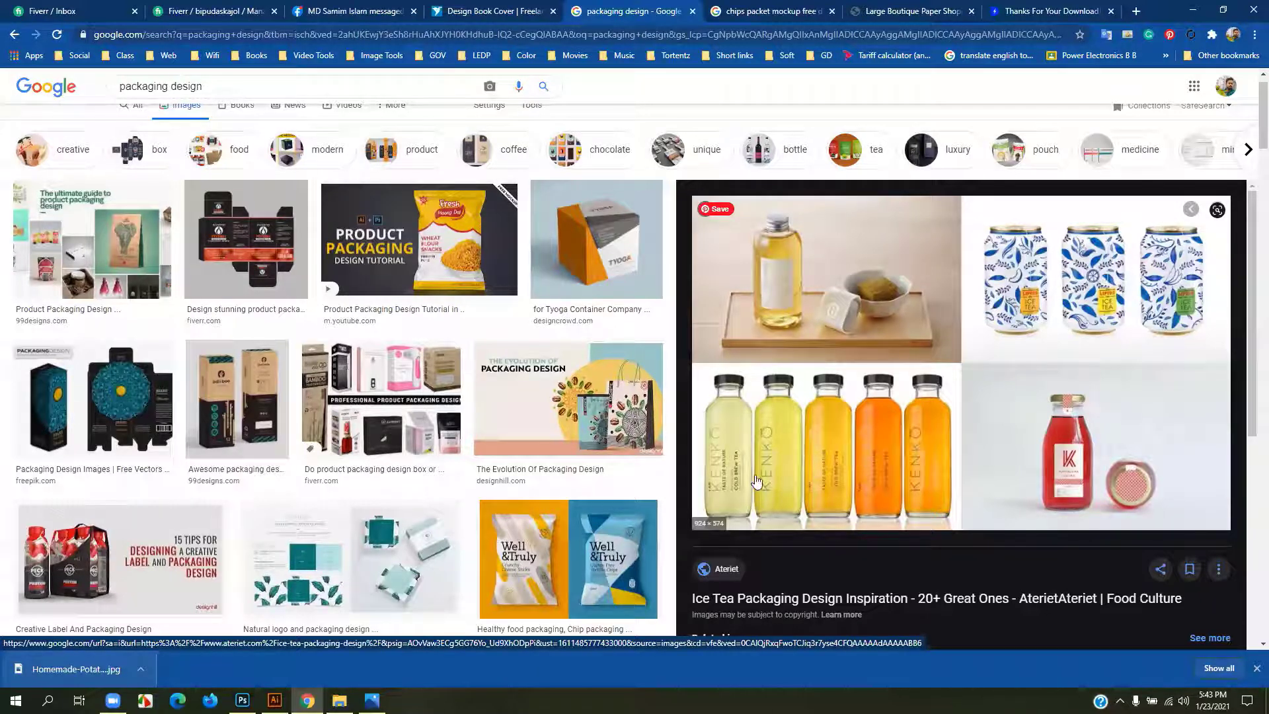
- Browse further down the packaging design results and preview the Kn95 medical mask box template
scroll(218, 419, down, 9)
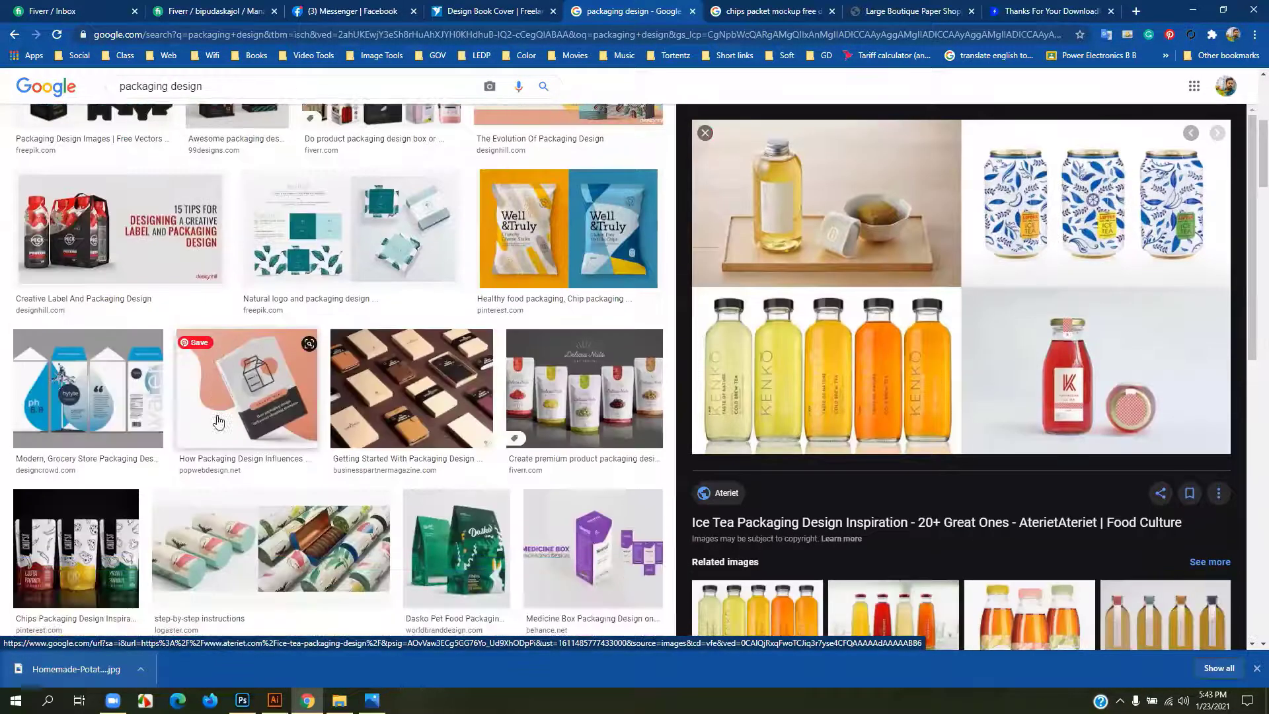
scroll(218, 420, down, 3)
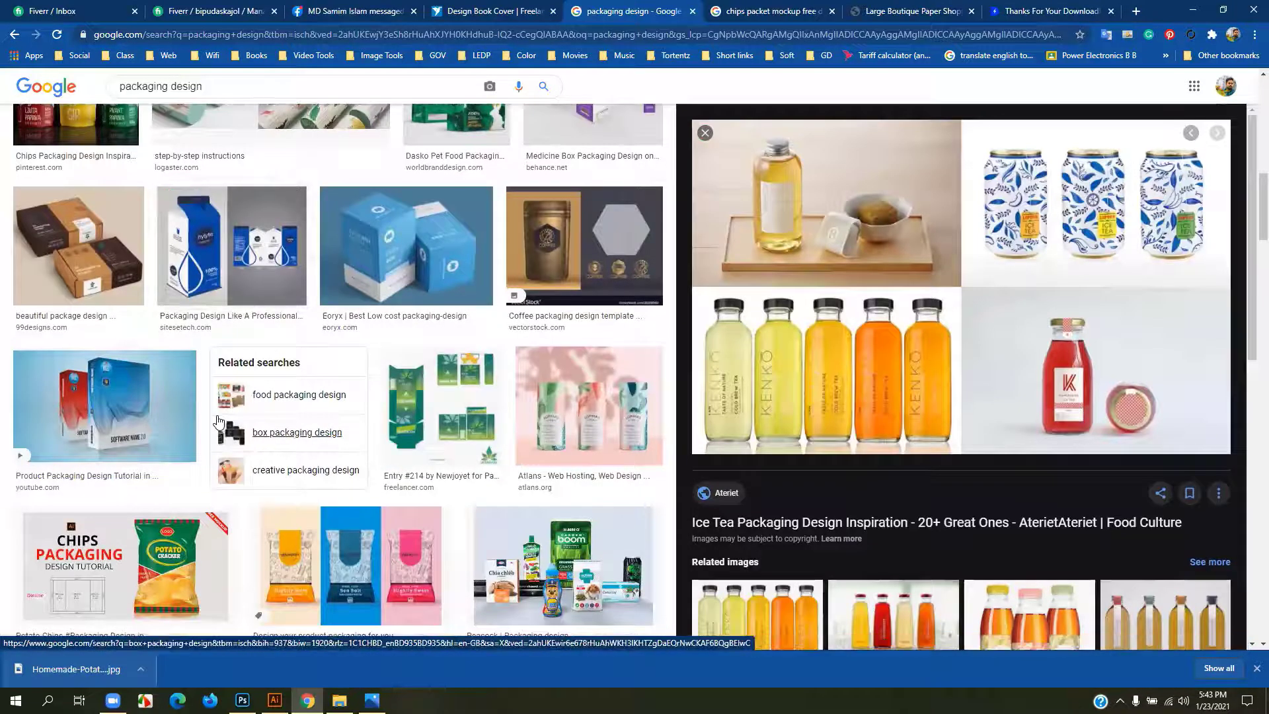
scroll(218, 420, down, 8)
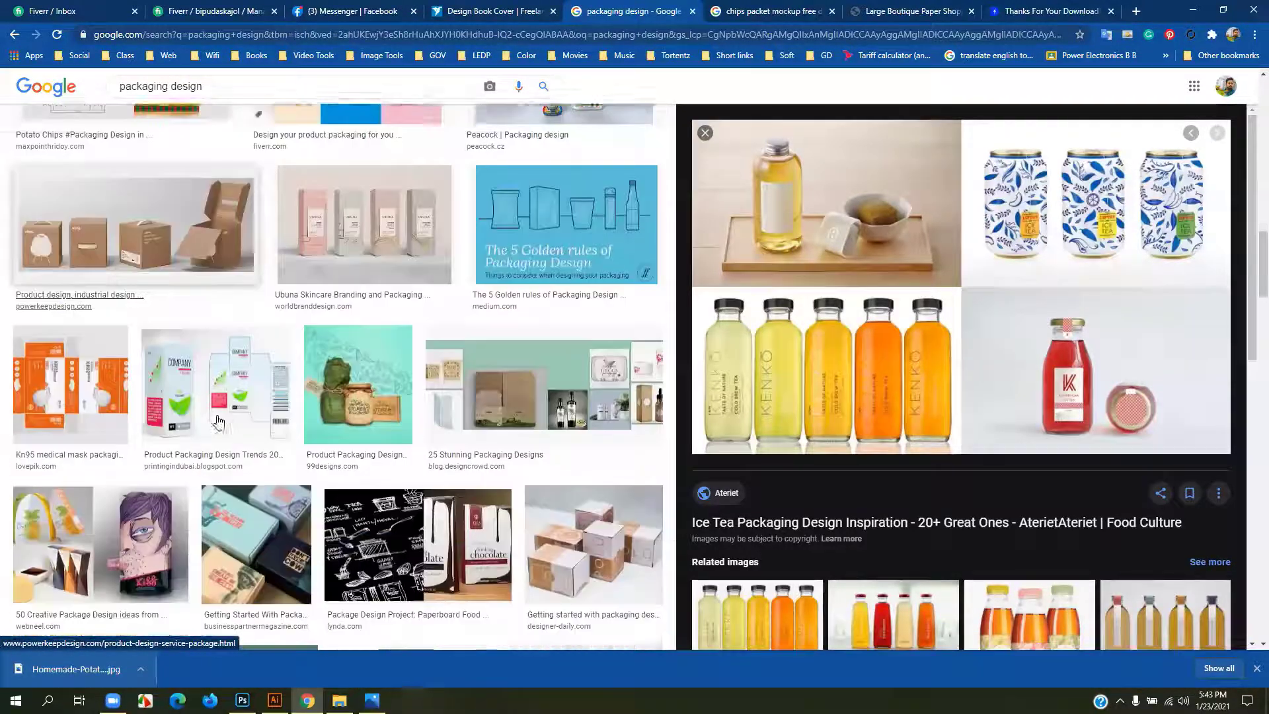
click(71, 380)
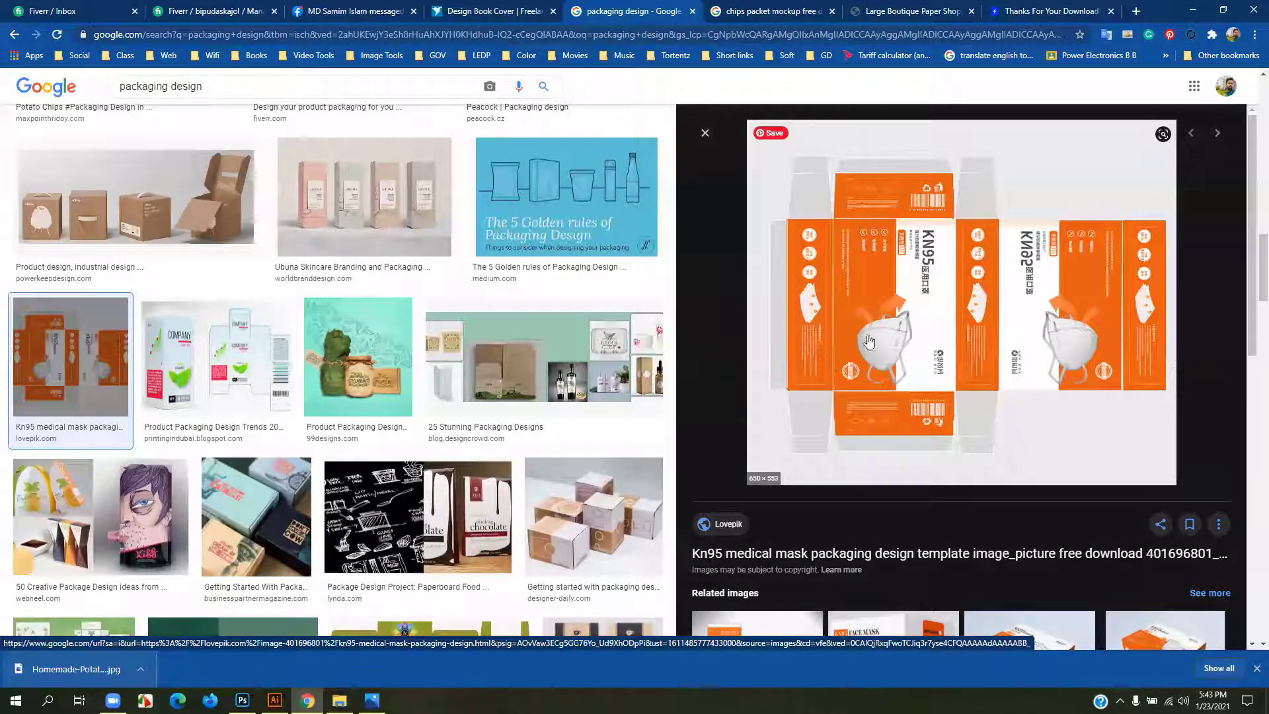
- Preview the Illustrator: Package Design multi-vitamin box and its full dieline among the related images
scroll(408, 468, down, 4)
click(408, 468)
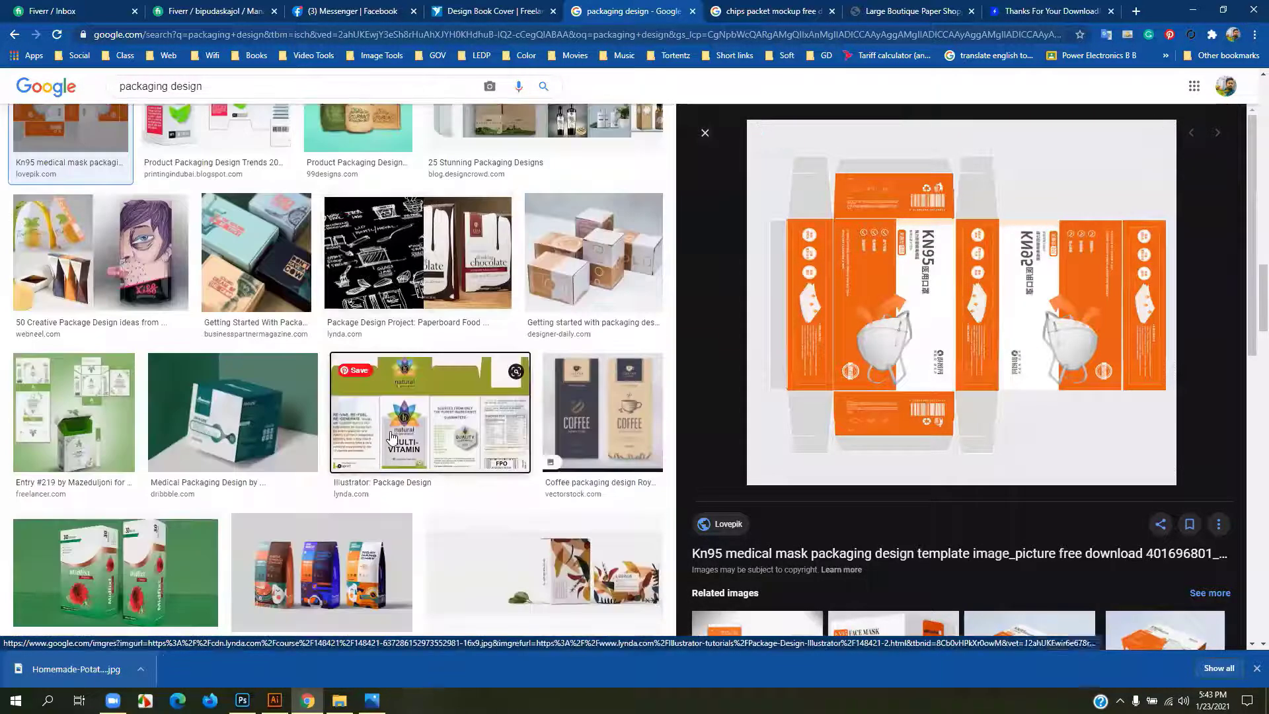
scroll(766, 382, down, 2)
scroll(833, 377, down, 2)
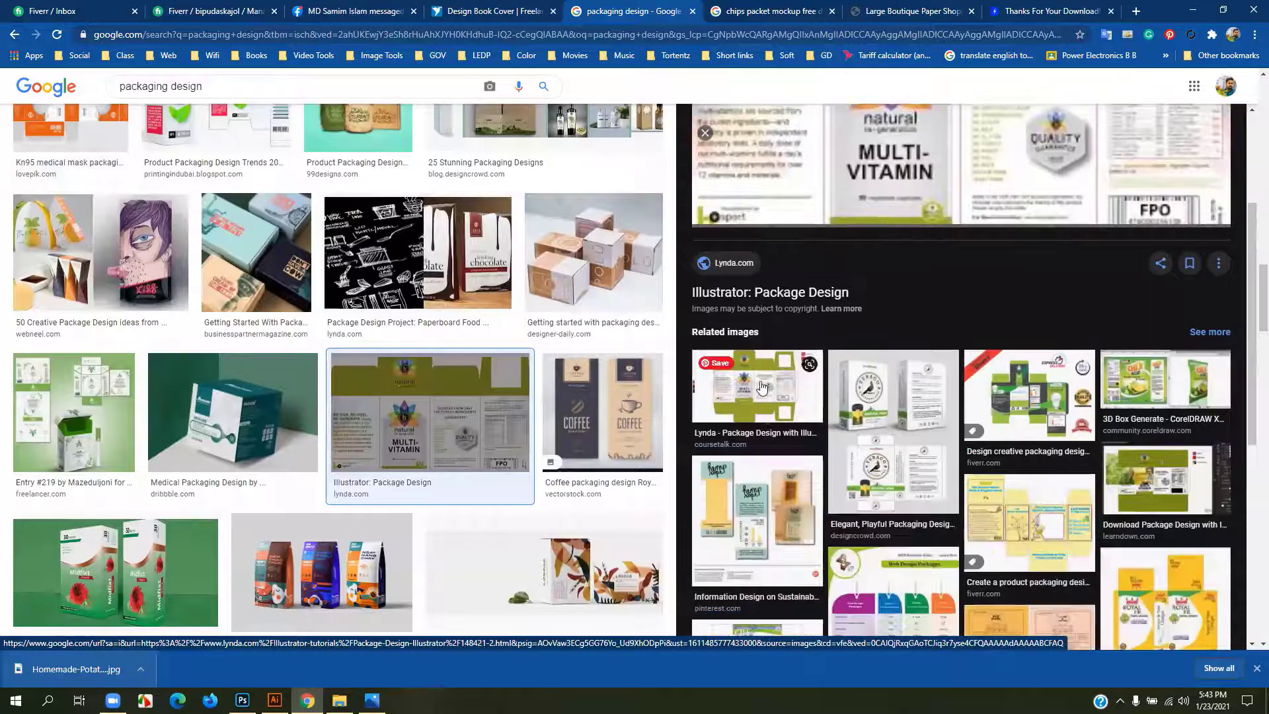
click(757, 390)
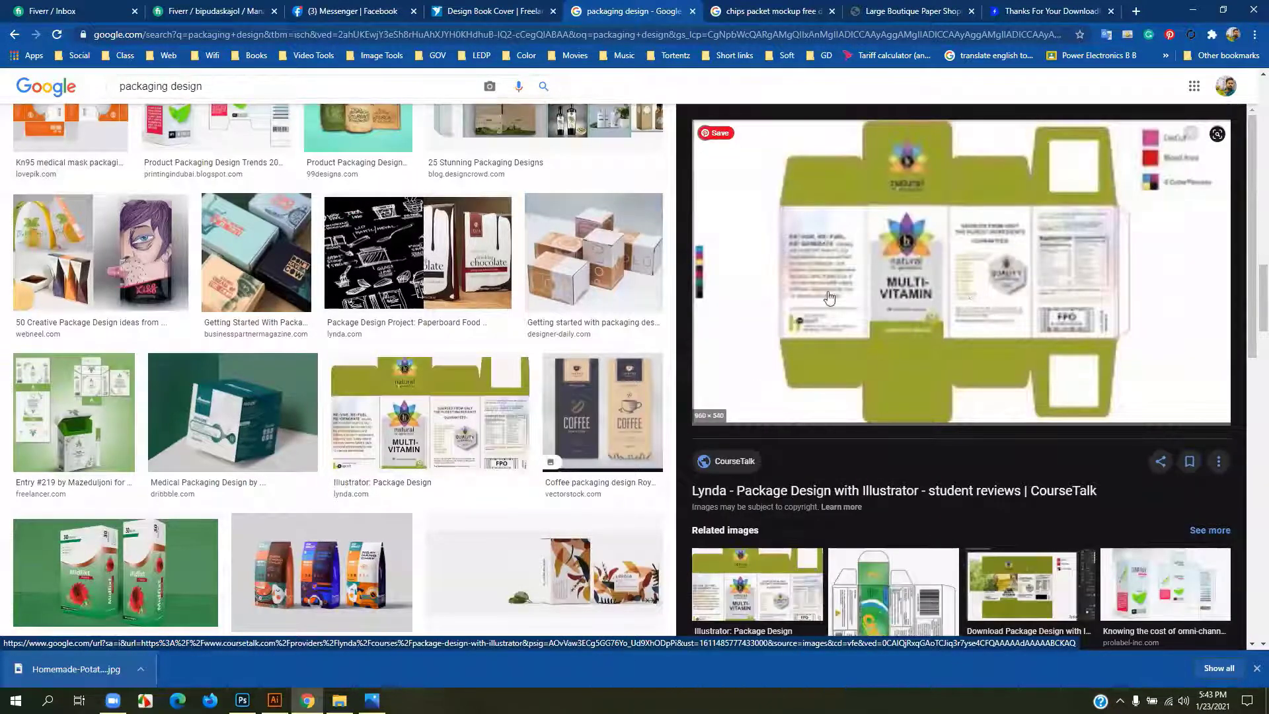
scroll(945, 334, down, 3)
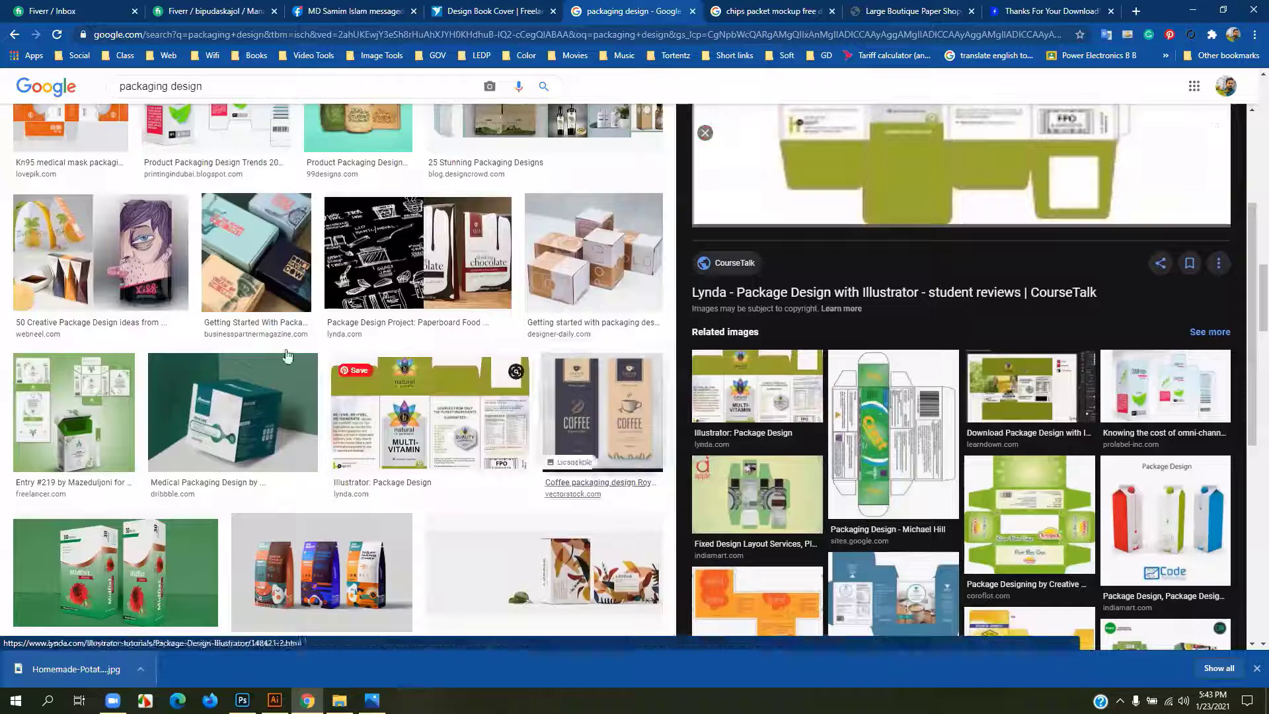
- Go back through the previously viewed images to the Product Packaging Design chocolate bar preview
click(15, 36)
click(16, 36)
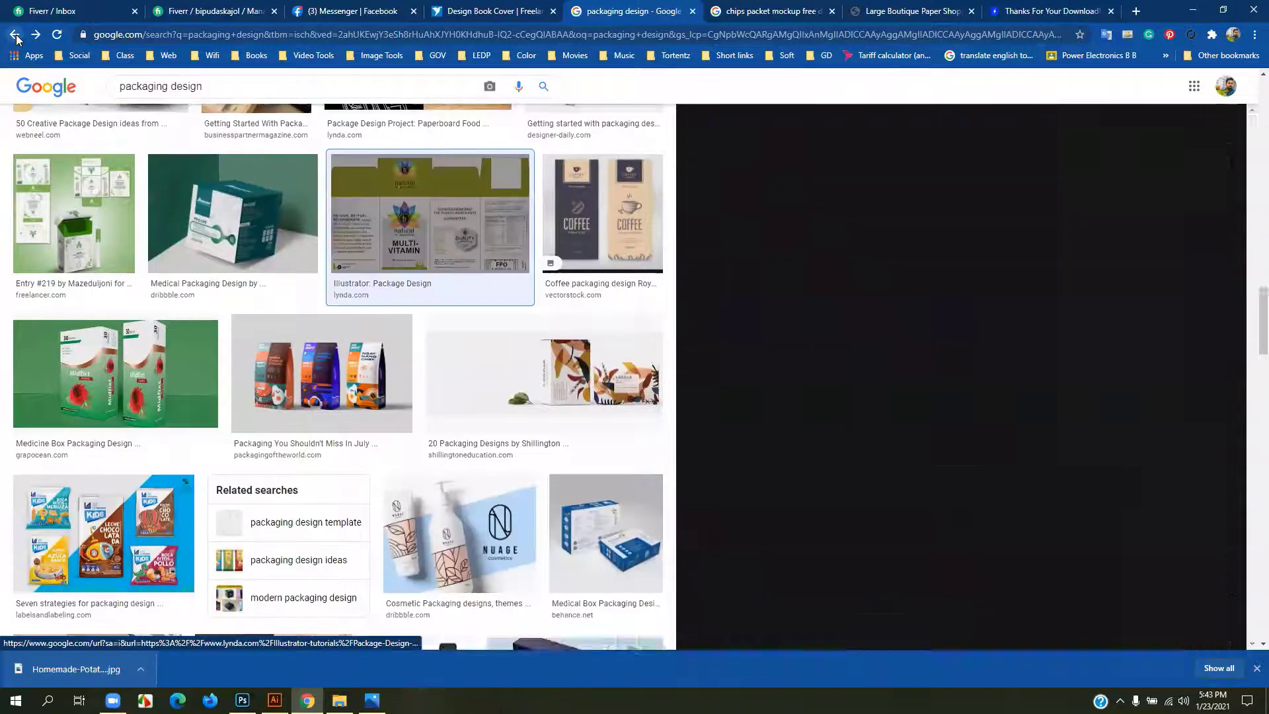
click(15, 35)
click(16, 36)
click(16, 36)
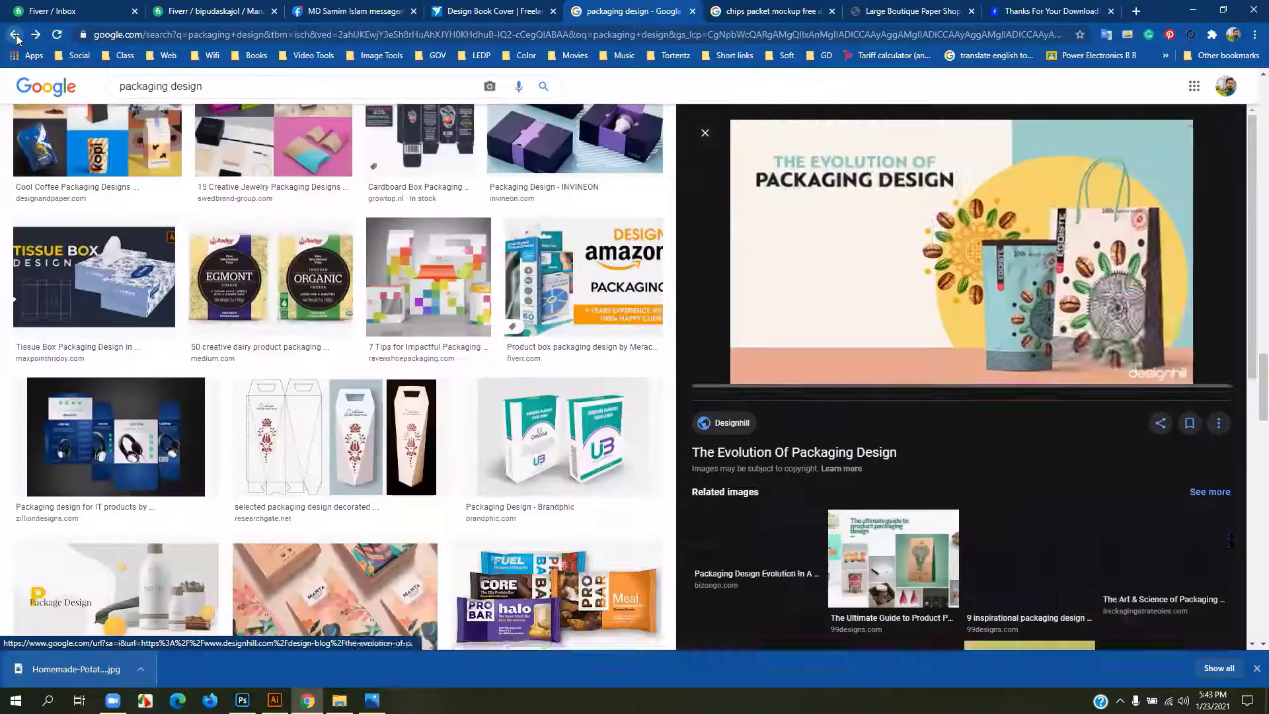
click(16, 36)
click(16, 36)
click(16, 36)
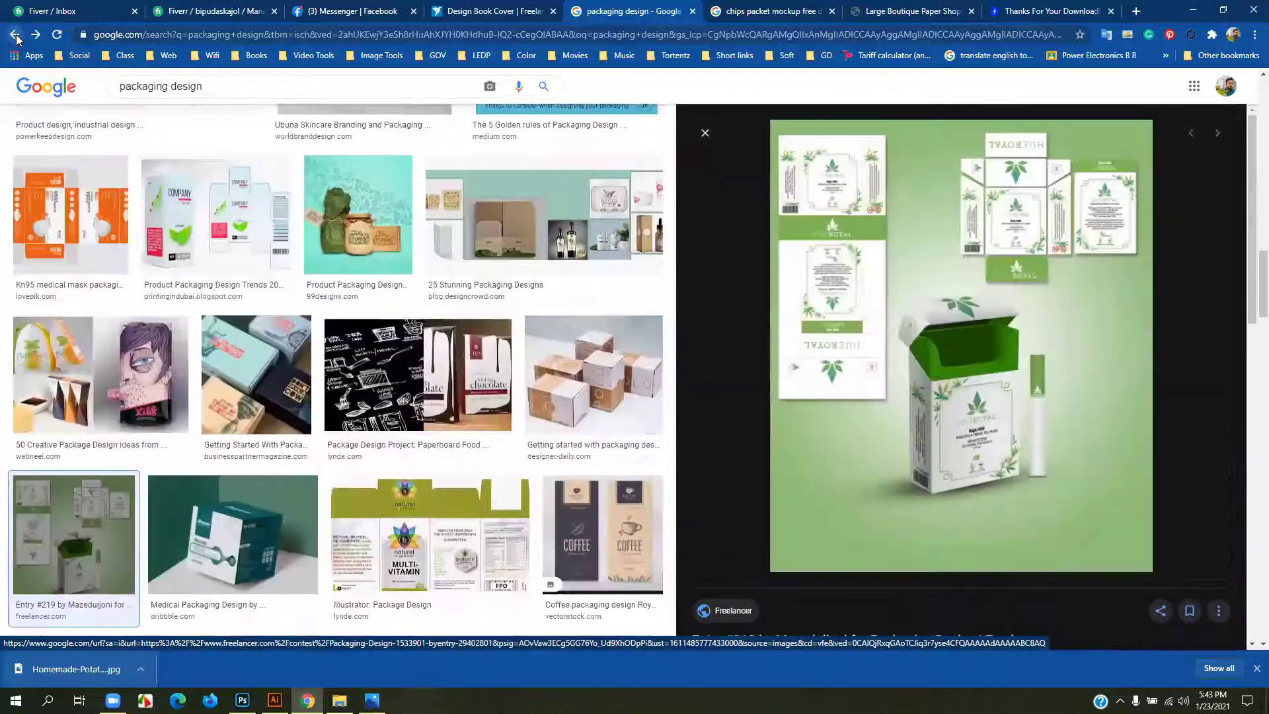
click(16, 36)
click(16, 35)
click(16, 35)
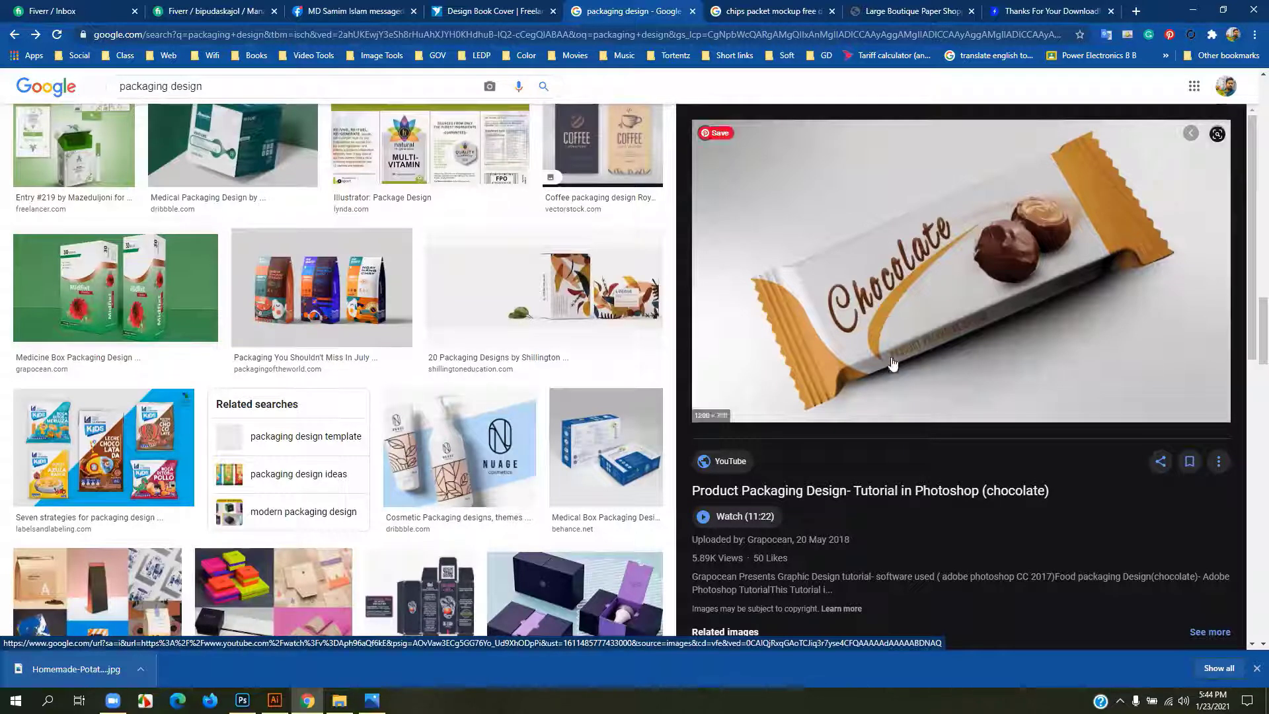
- Preview the Mockup Love chocolate bar and the Chocolate Candy Bar PSD mockup, and look over their related mockups
scroll(1056, 433, down, 4)
click(1056, 433)
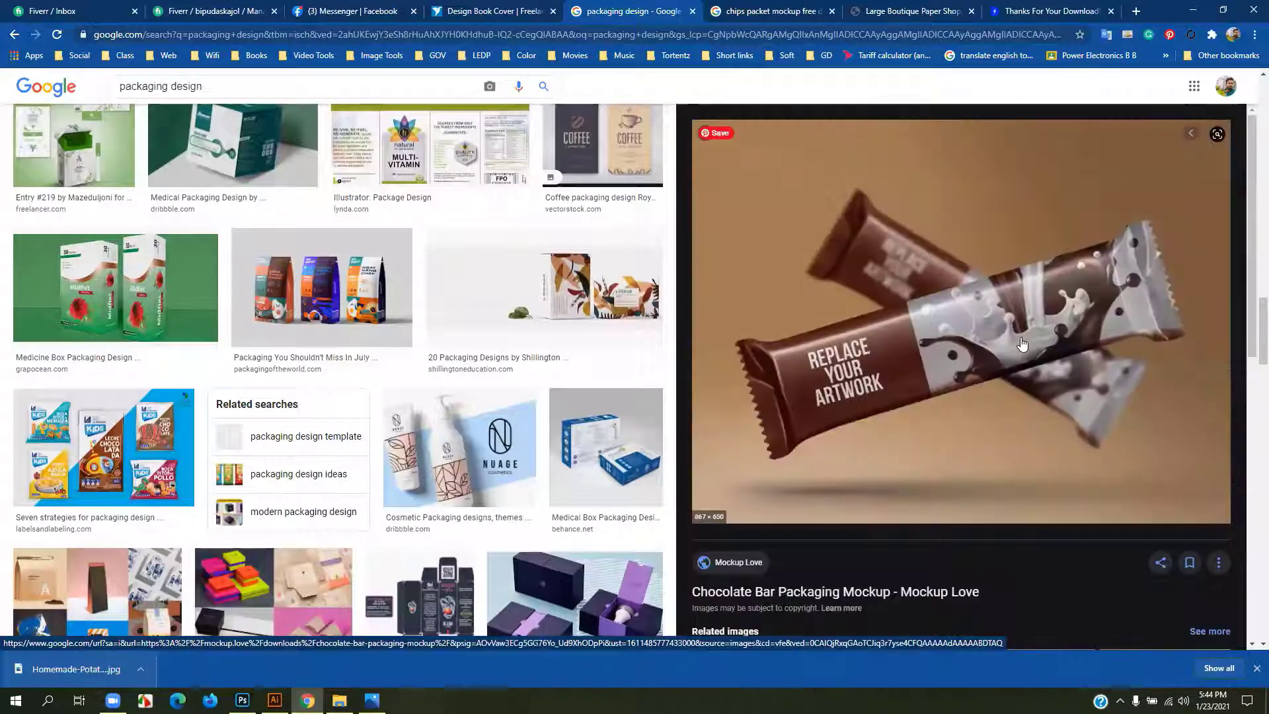
scroll(1095, 206, down, 3)
scroll(1095, 207, up, 2)
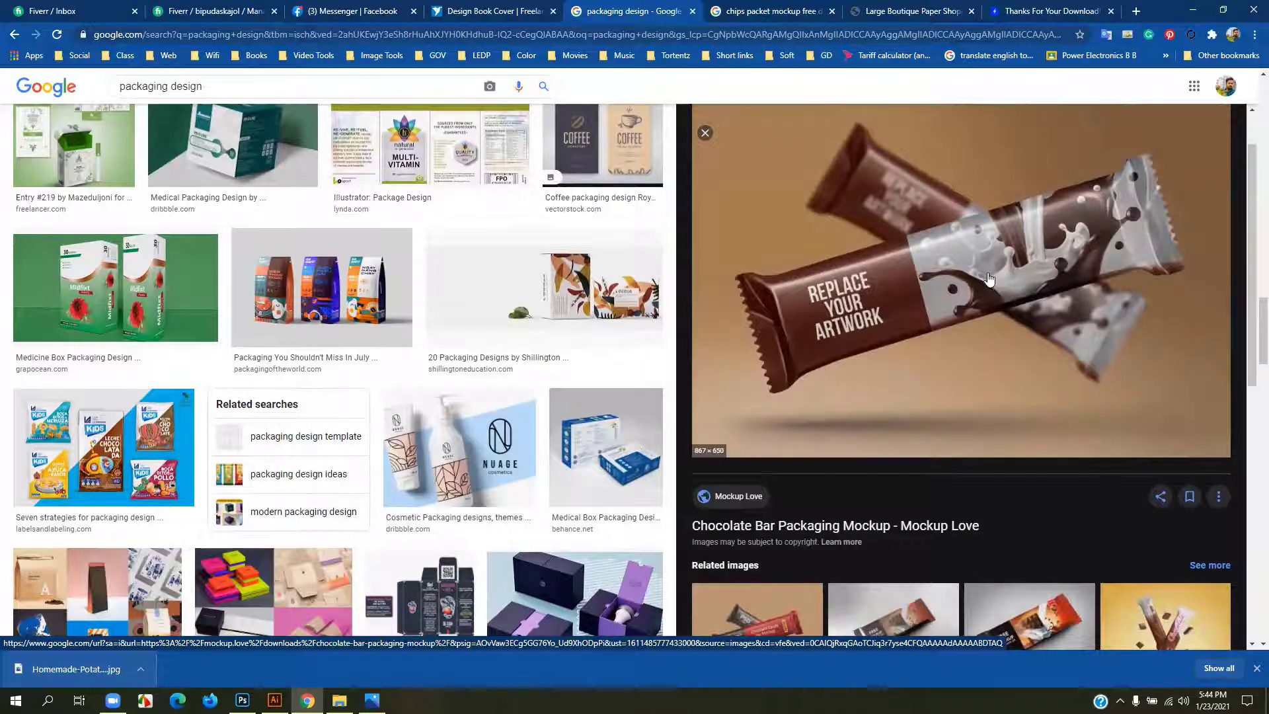
scroll(1033, 265, down, 8)
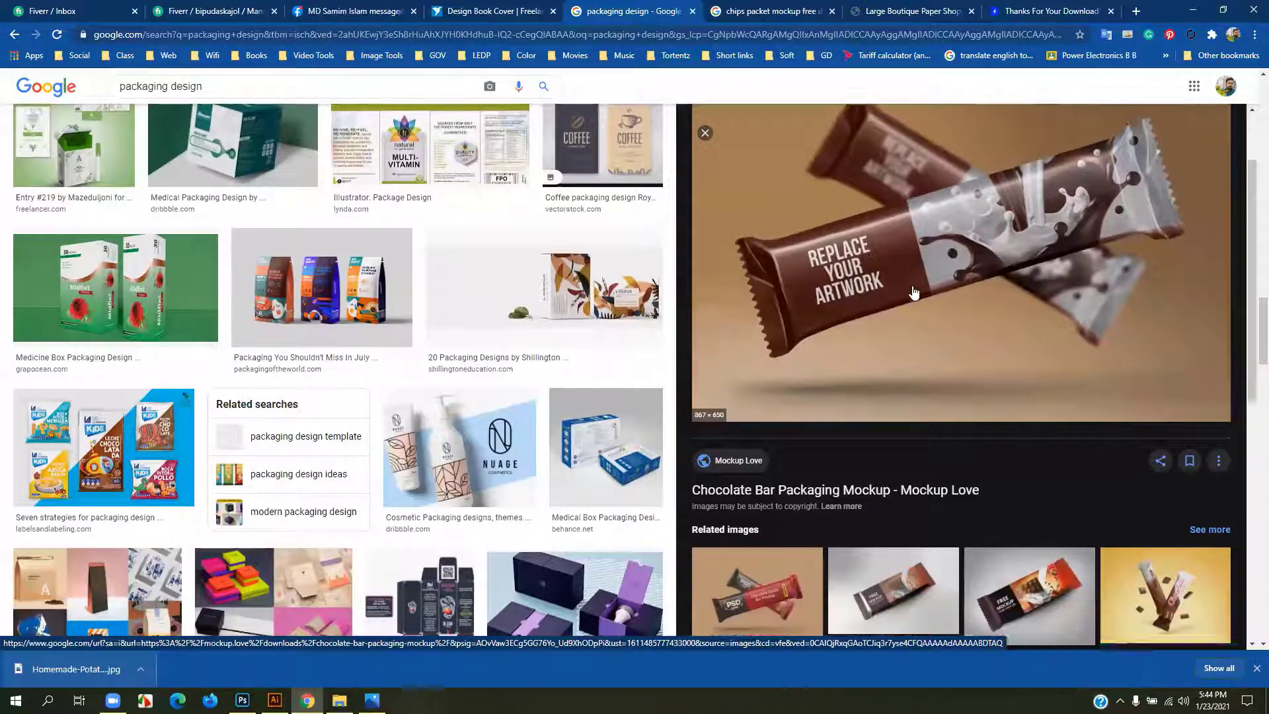
scroll(974, 280, up, 1)
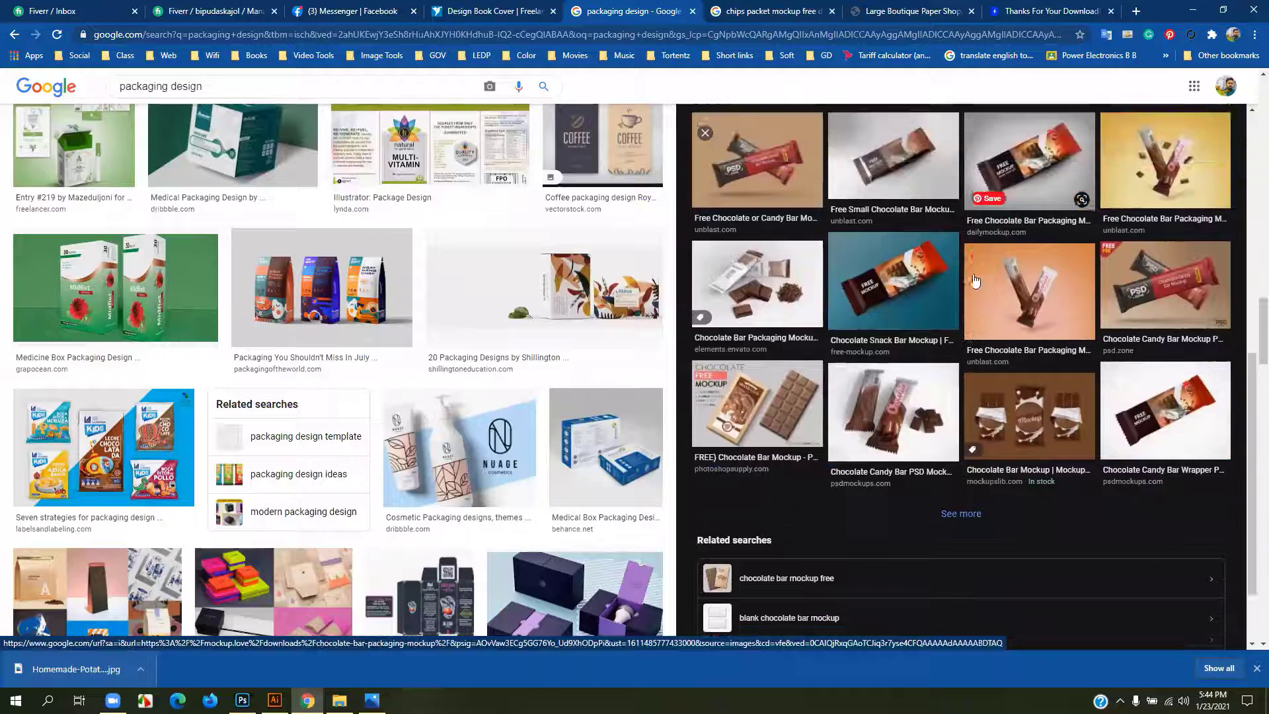
click(925, 408)
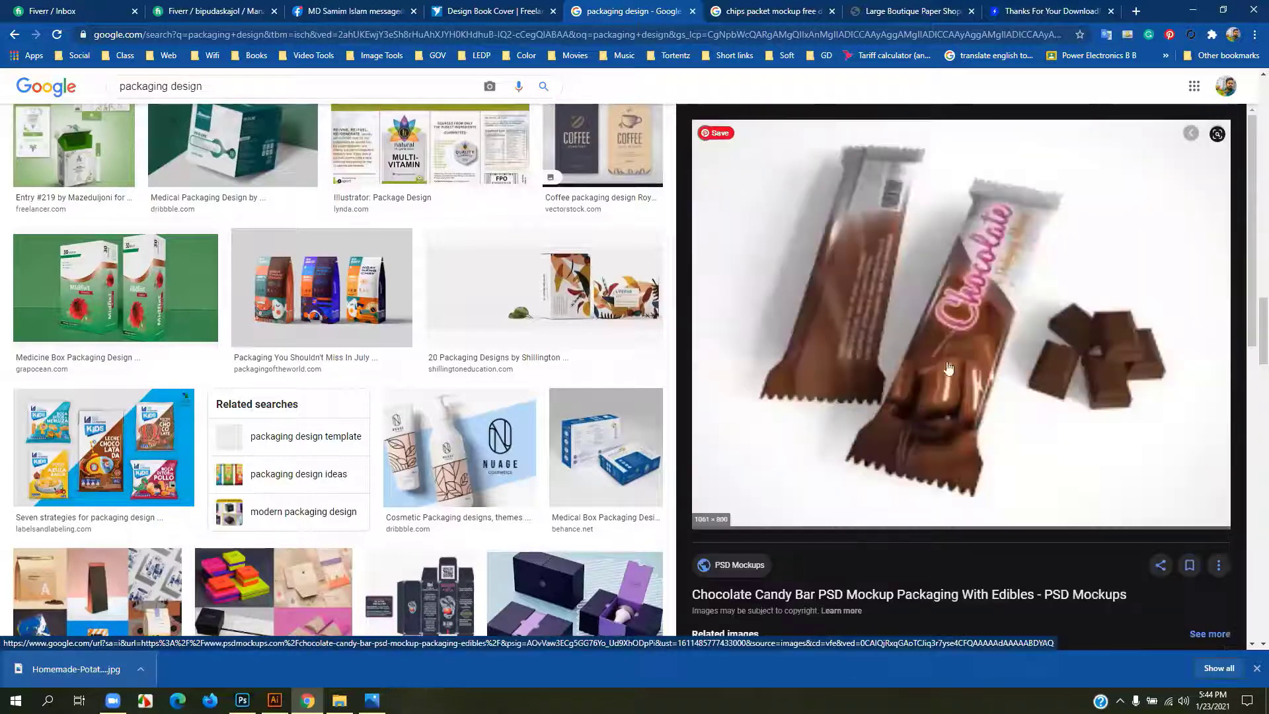
scroll(974, 357, down, 7)
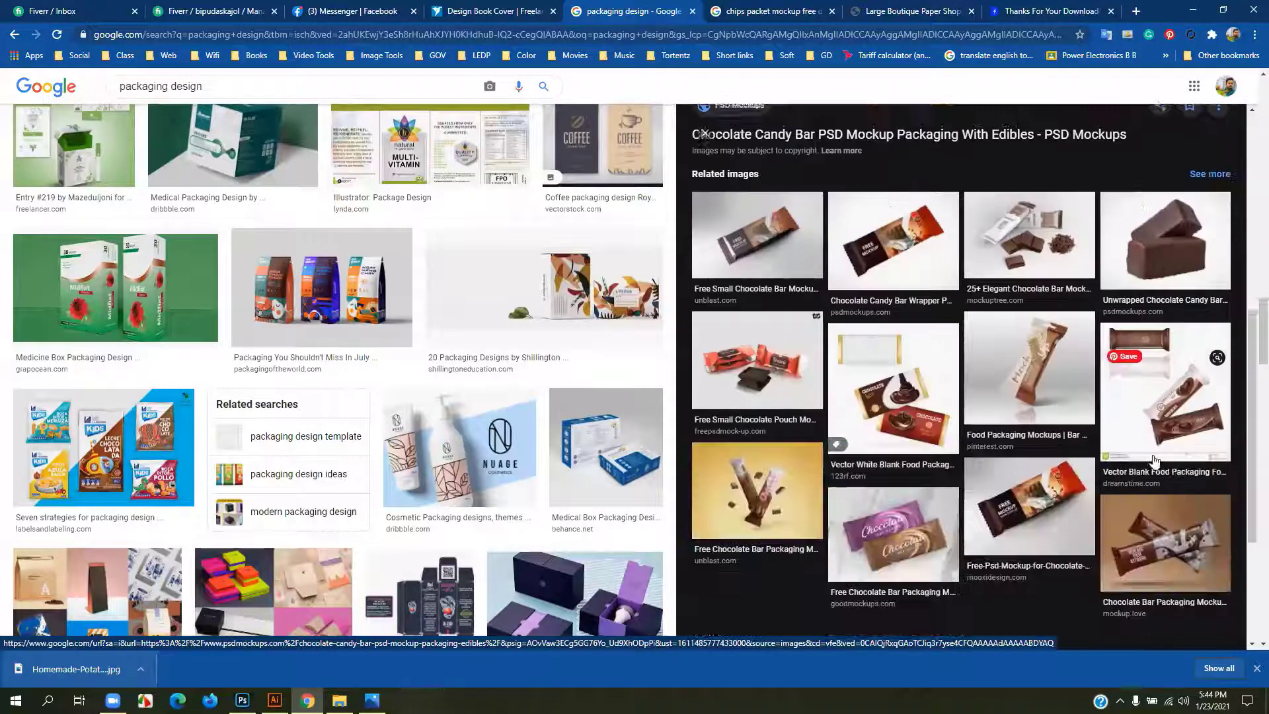
- Replace the chips packet mockup query with a Google search for the suggested "creamy bright face wash"
click(737, 11)
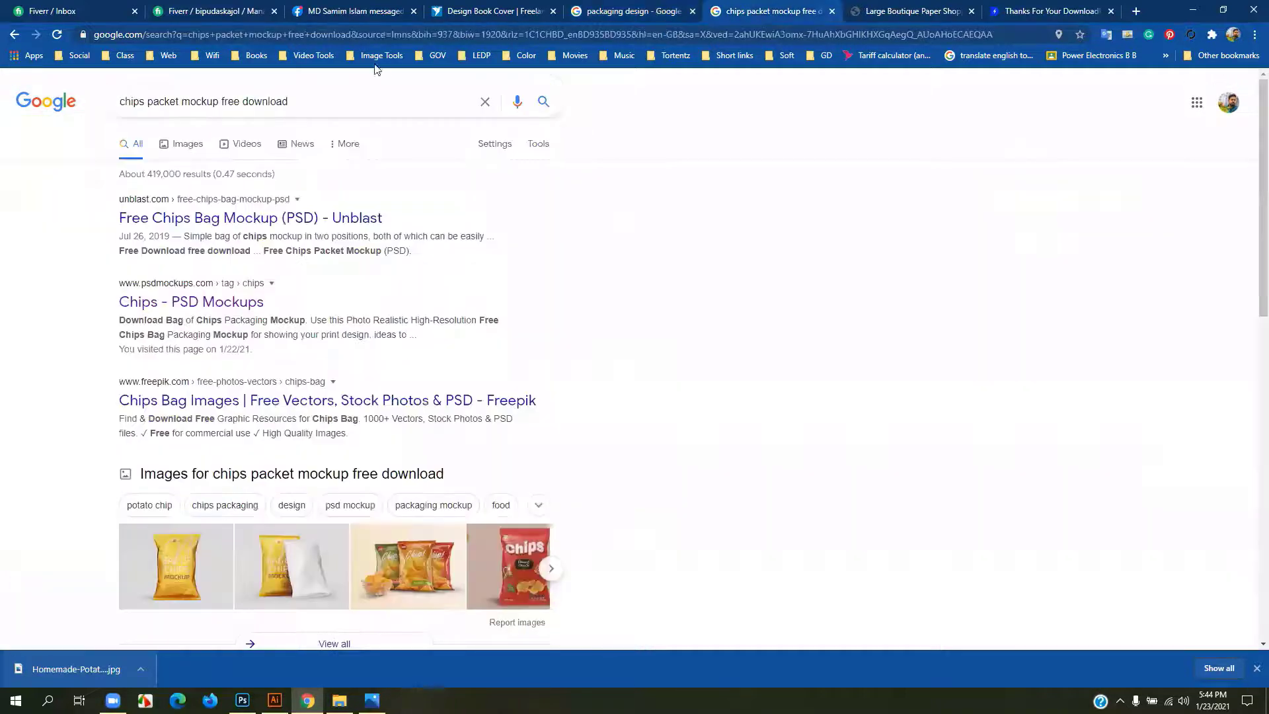
triple_click(320, 96)
text(c)
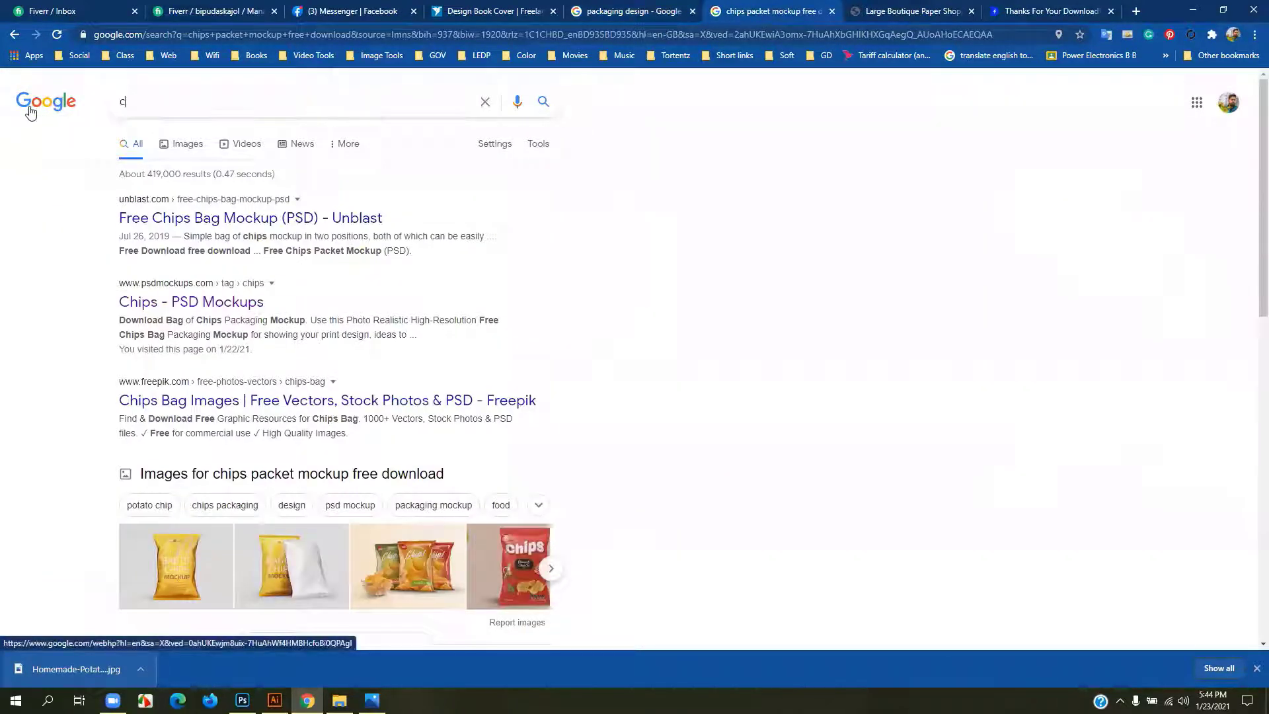
text(reammy)
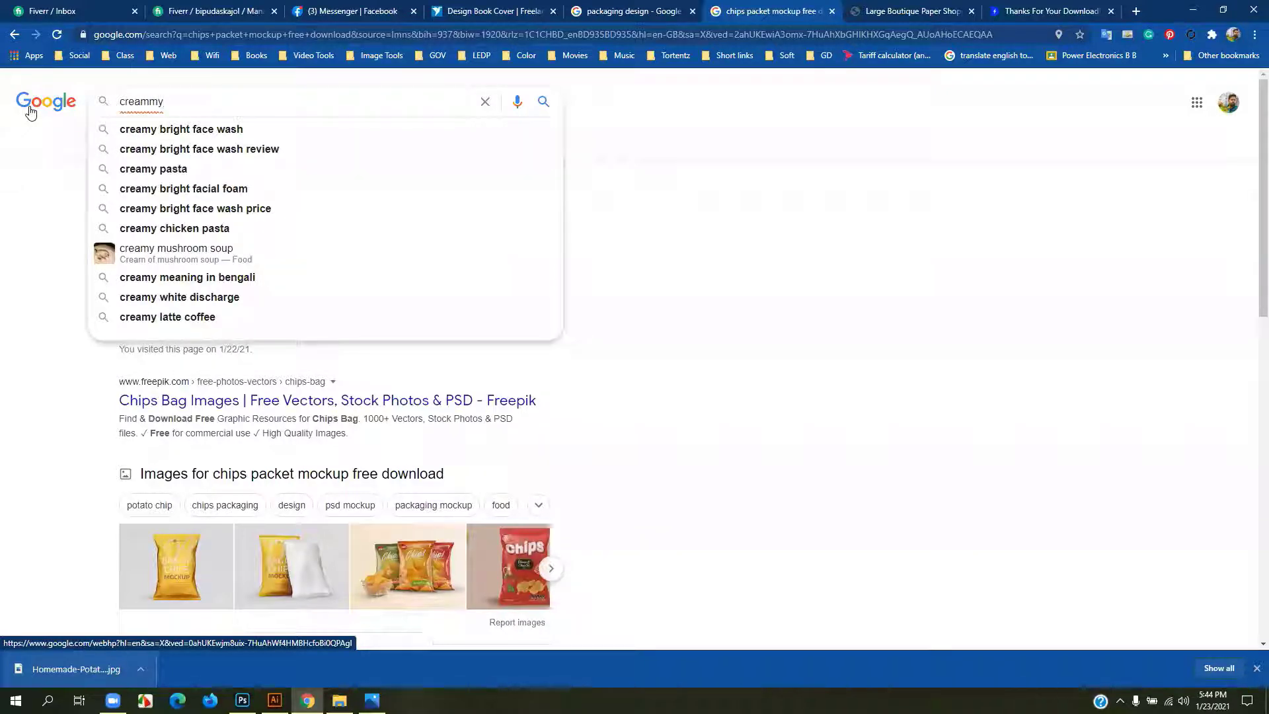
right_click(147, 104)
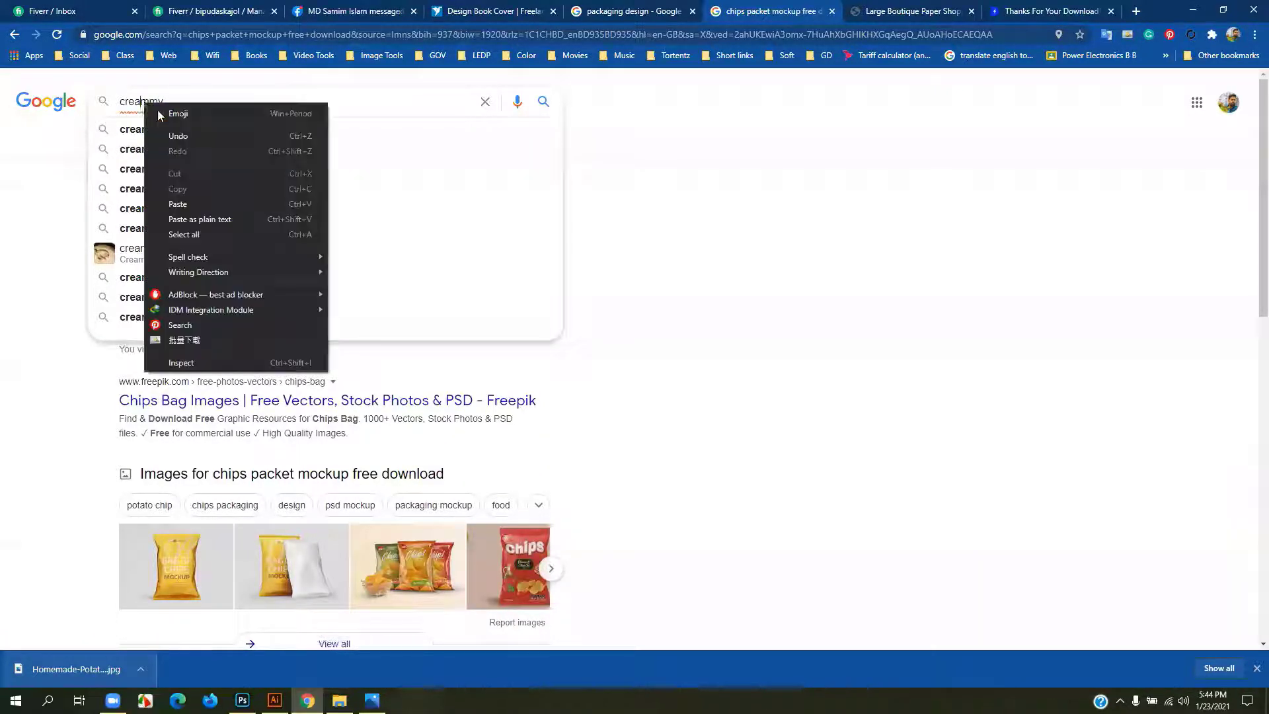
click(138, 100)
click(145, 128)
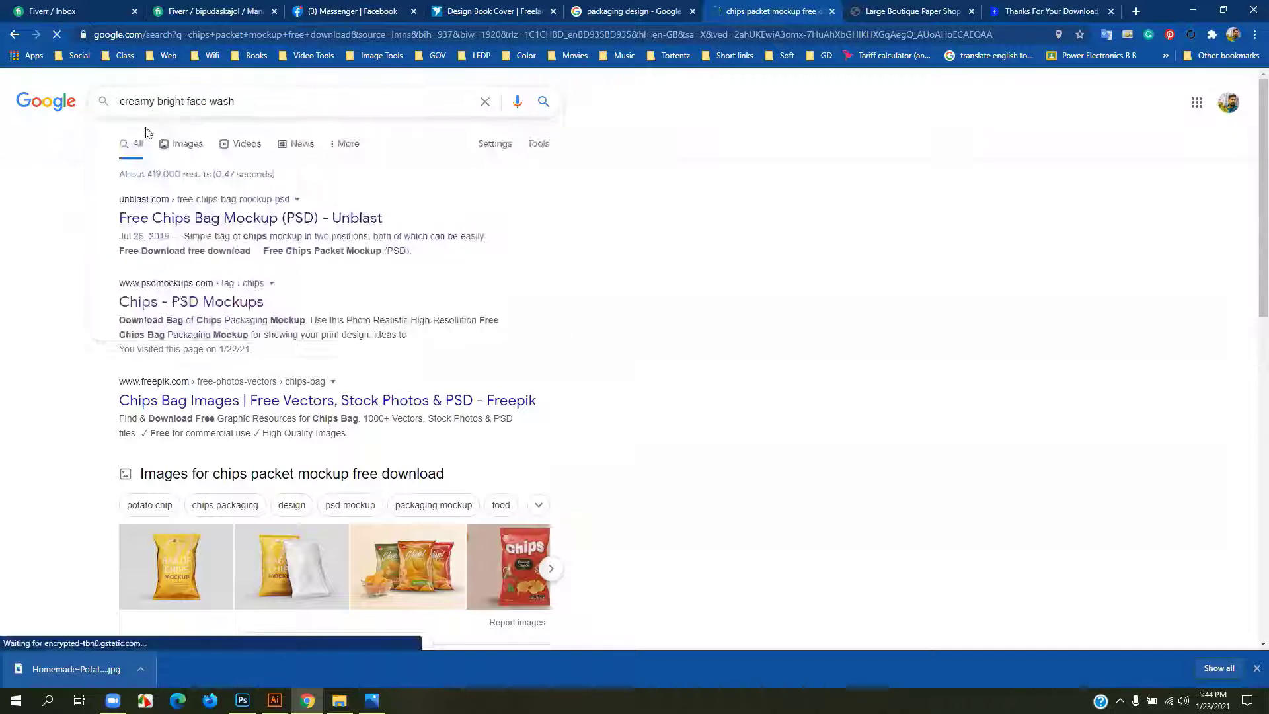
- Change the Google query to "creamy chocolate" and show its image results
drag(190, 102, 259, 102)
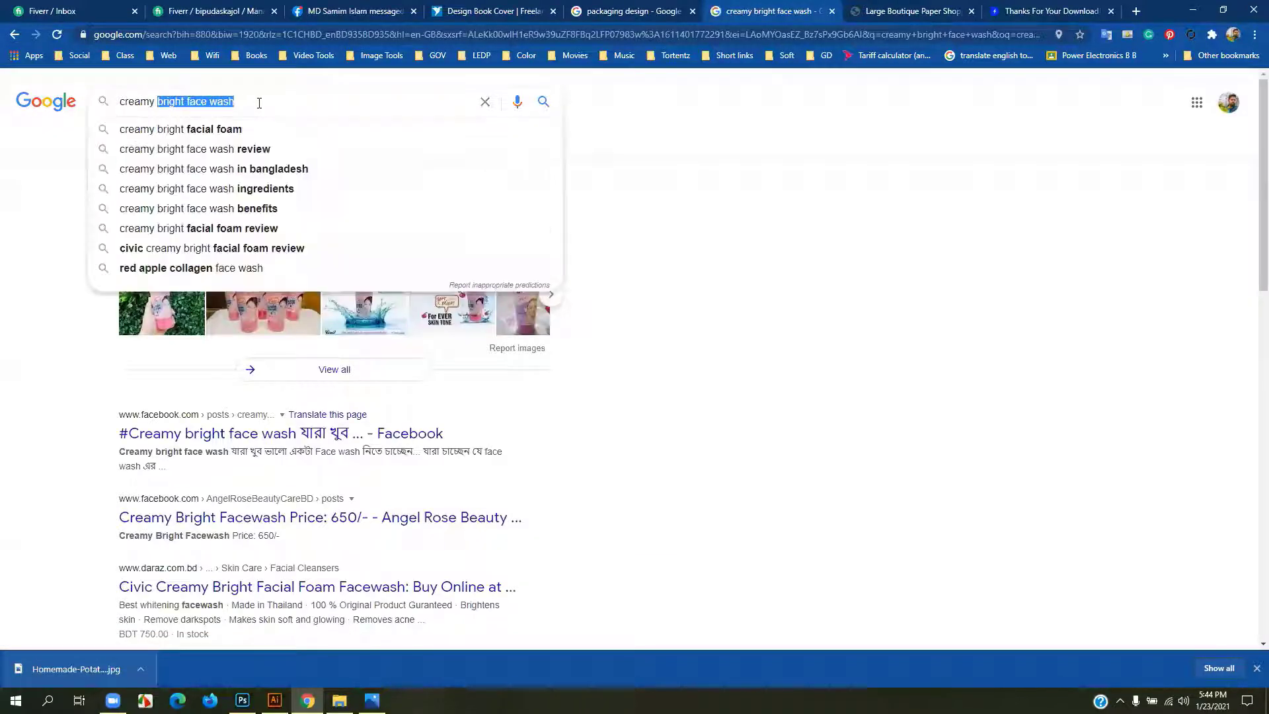
key(BackSpace)
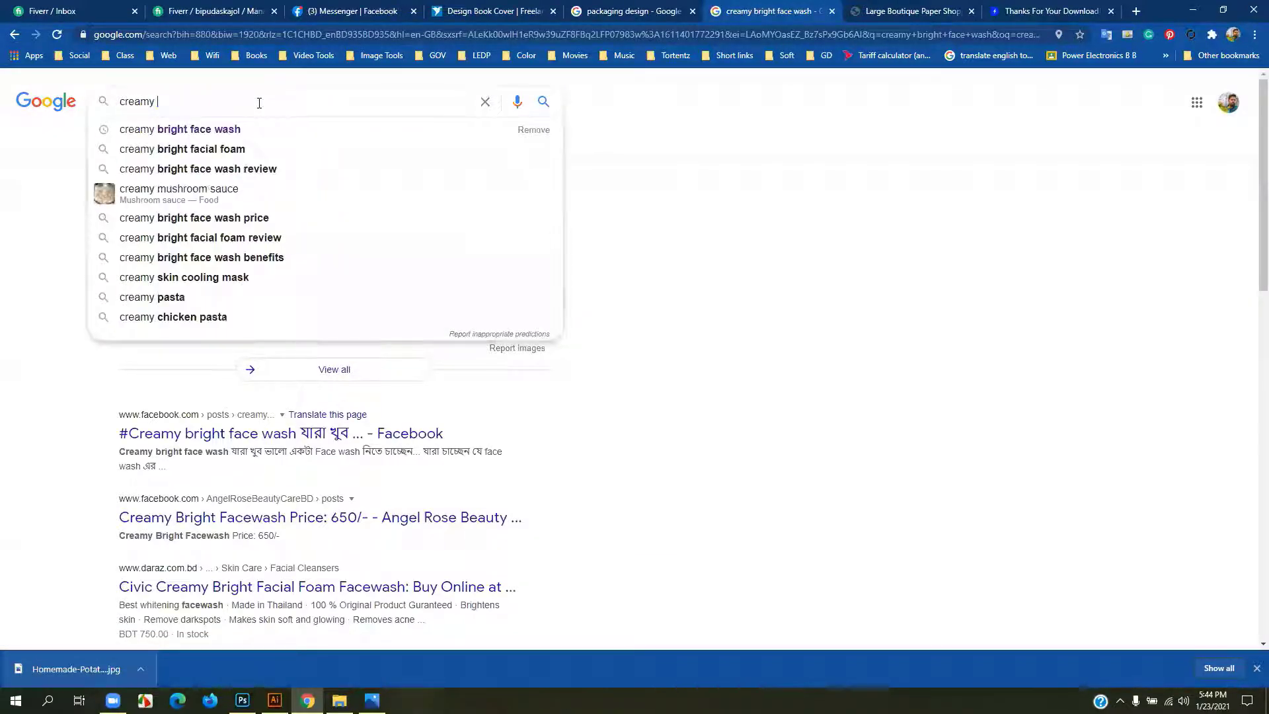
text(chocolate)
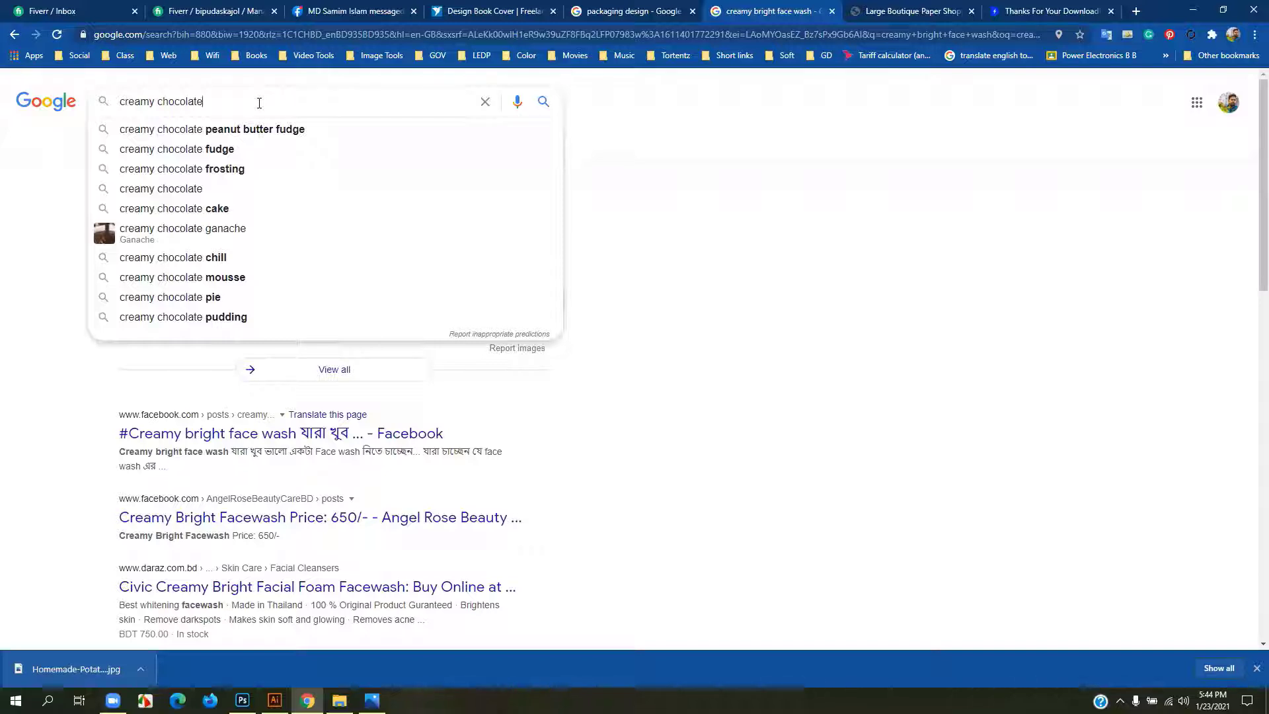
key(Return)
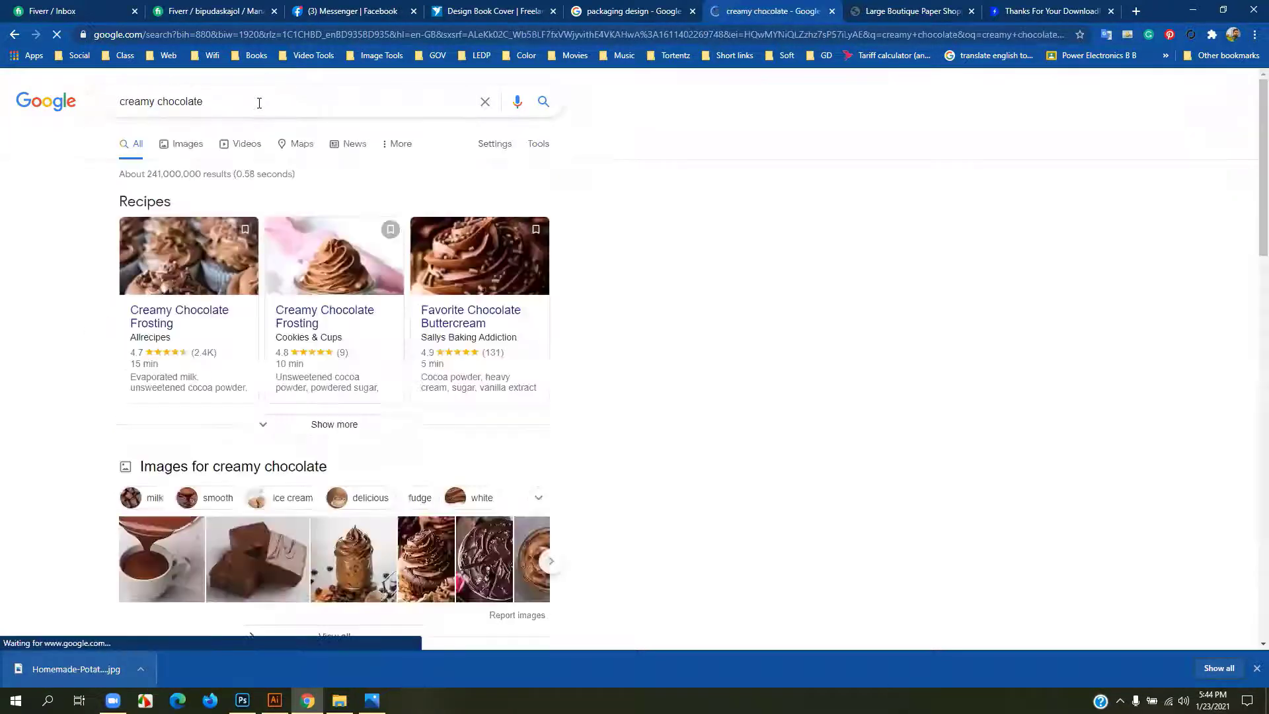
click(188, 150)
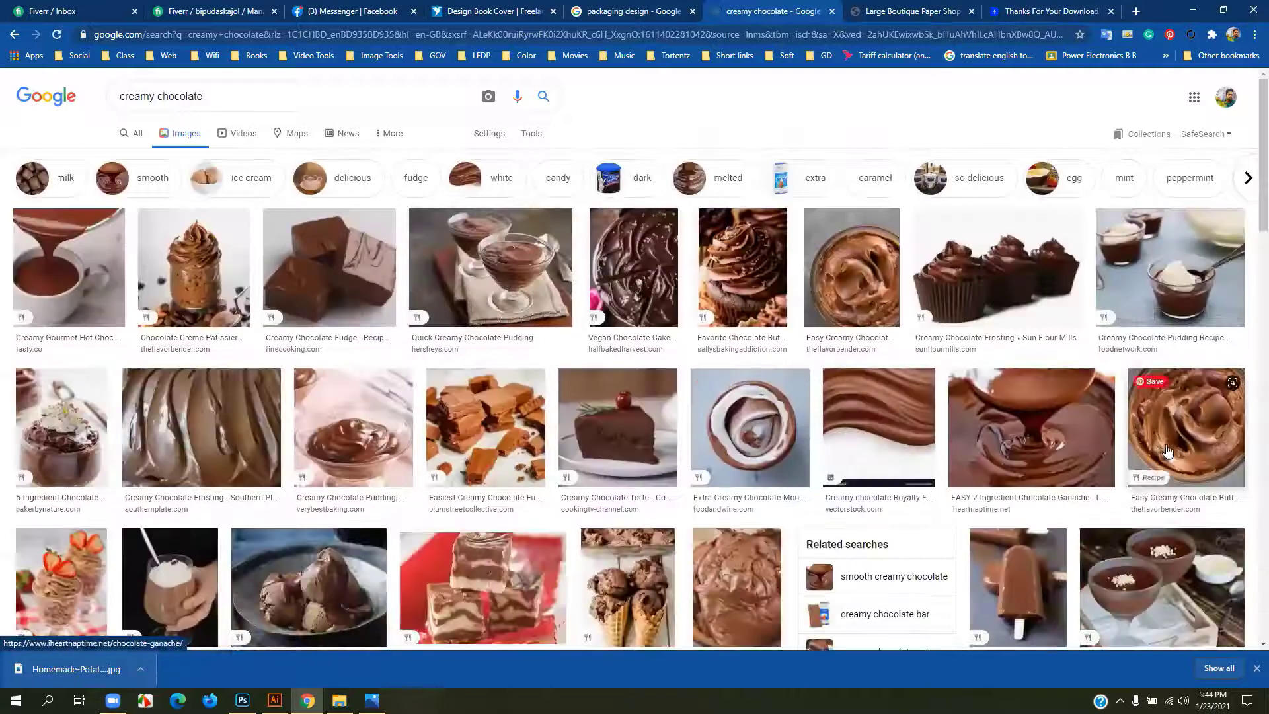
- Look over the creamy chocolate images and refine the image search to "creamy chocolate splash"
scroll(539, 436, down, 4)
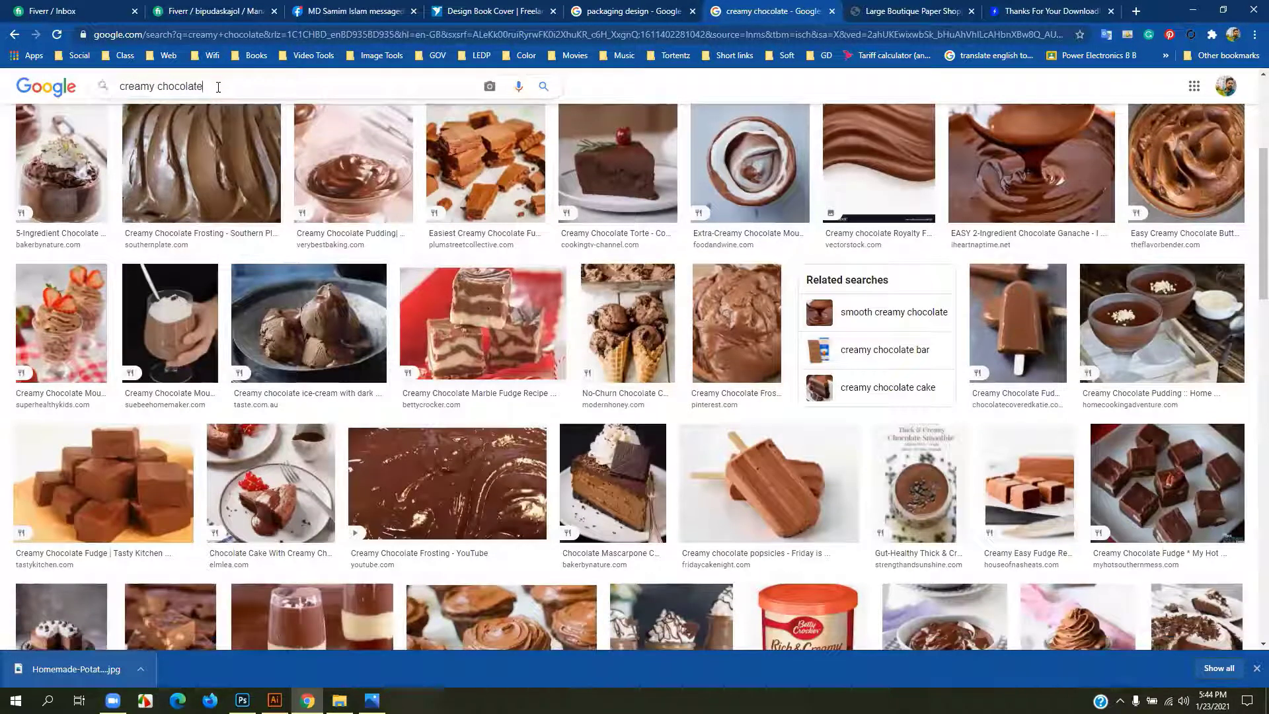
text(spla)
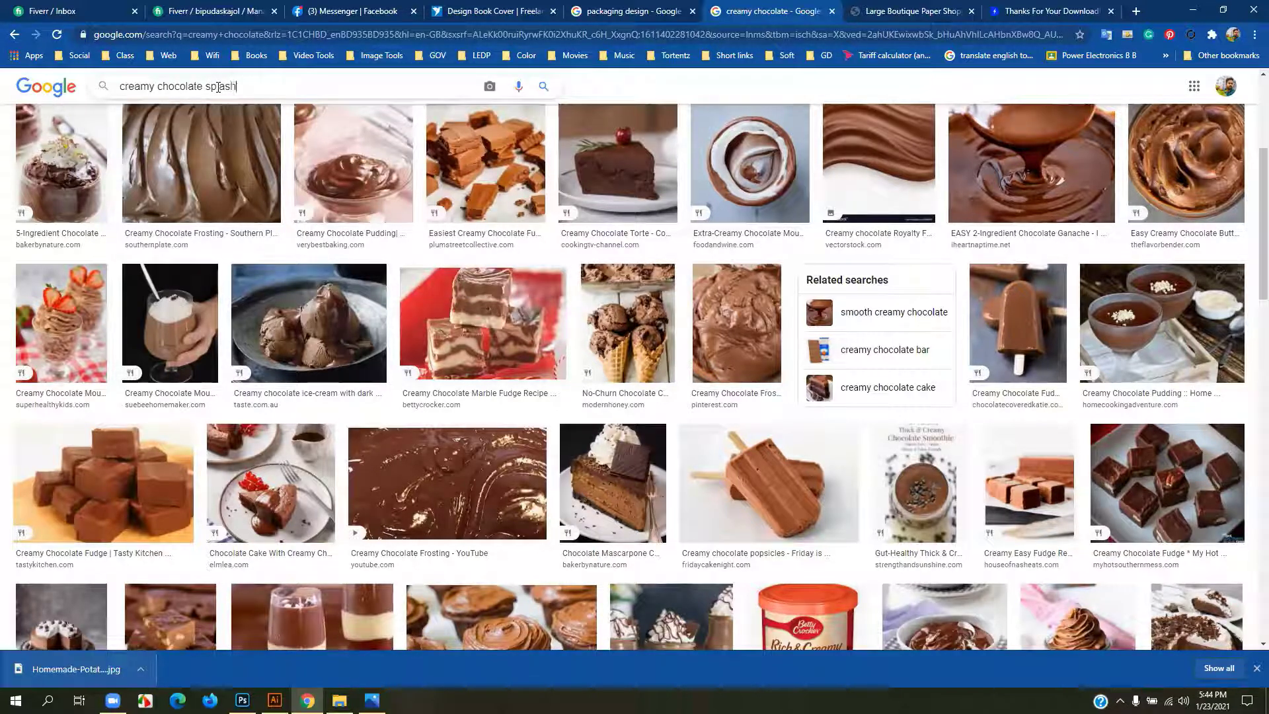
text(sh)
key(Return)
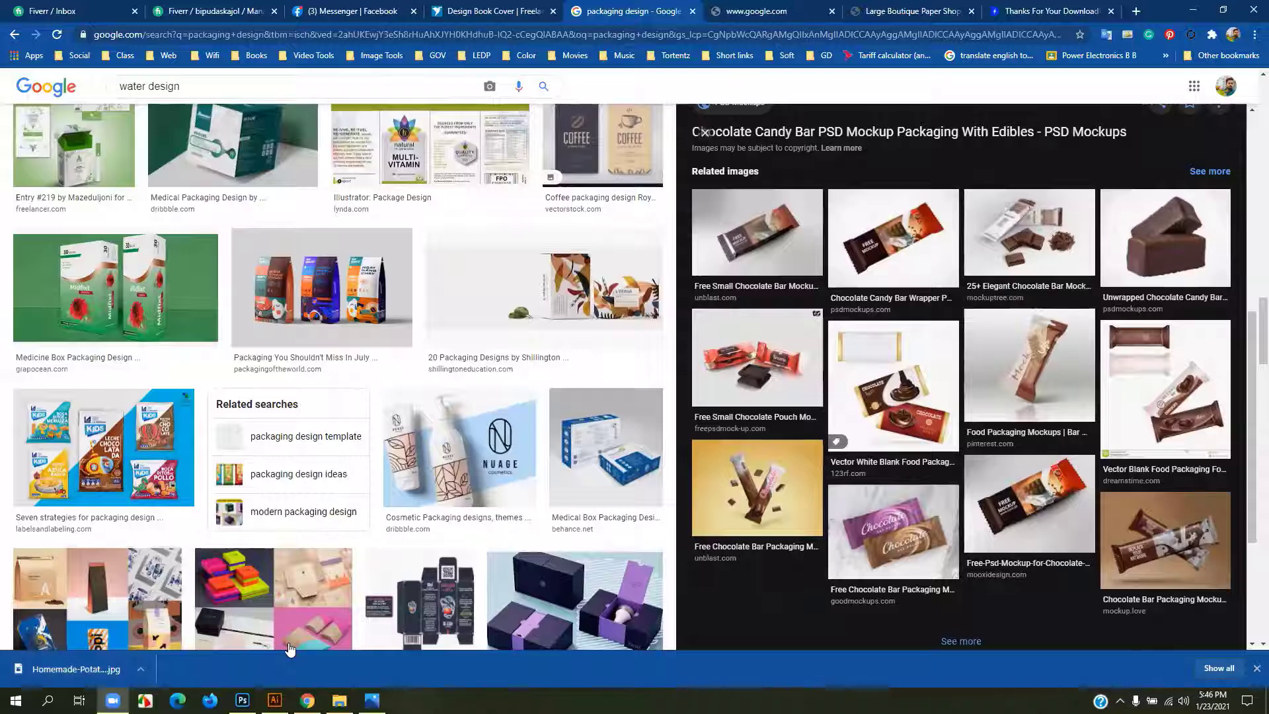
- Reload the timed-out "water splash" image search page
click(775, 10)
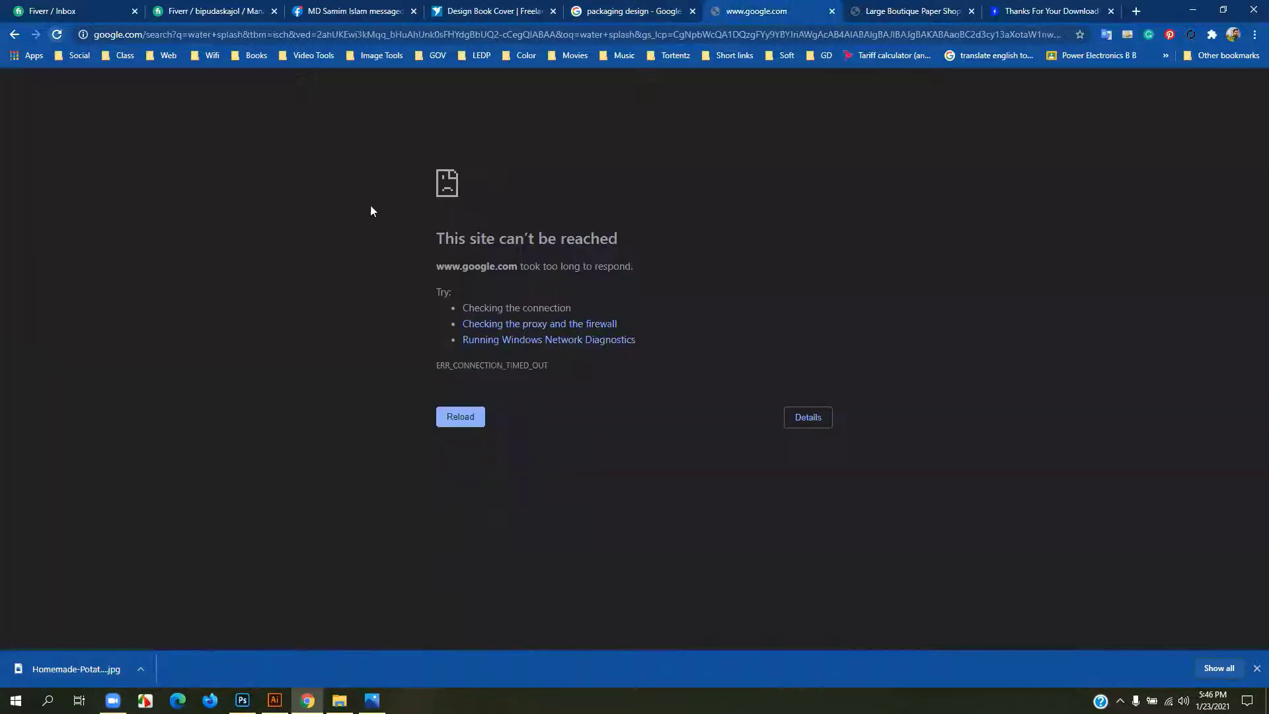
click(57, 34)
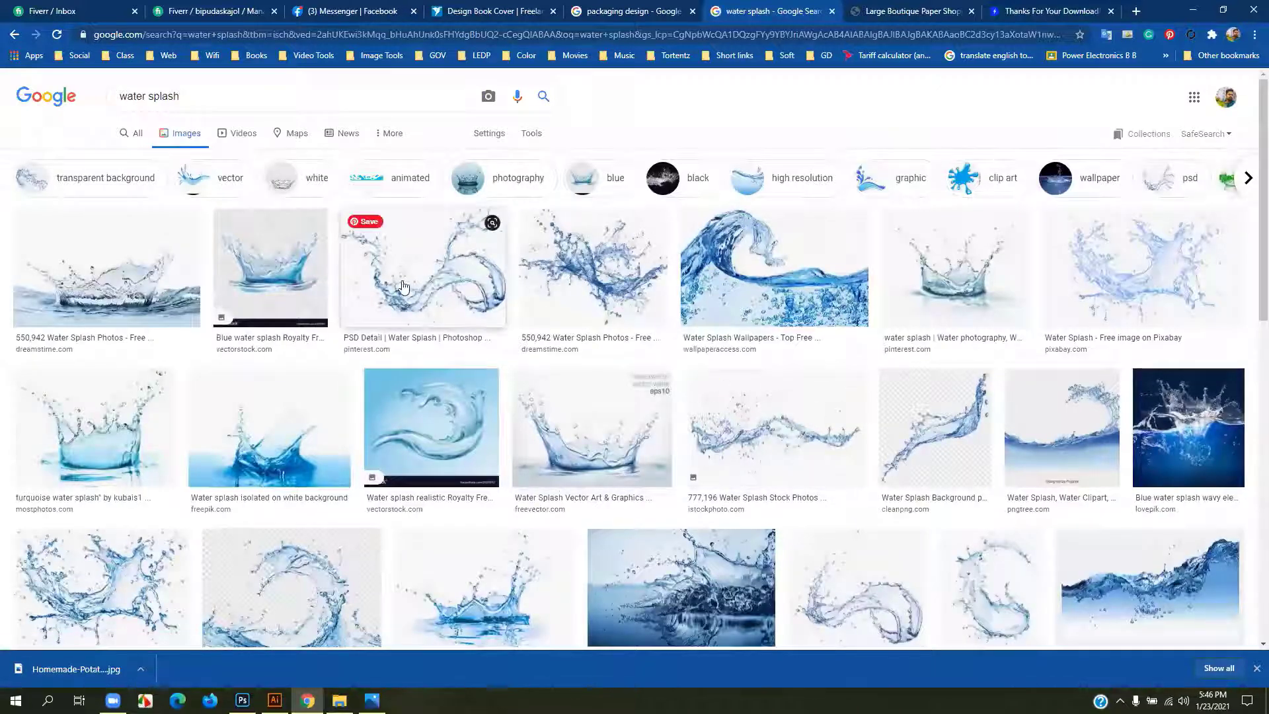
- Return to the packaging design results and run an image search for "water bottle design"
key(ctrl+shift+Tab)
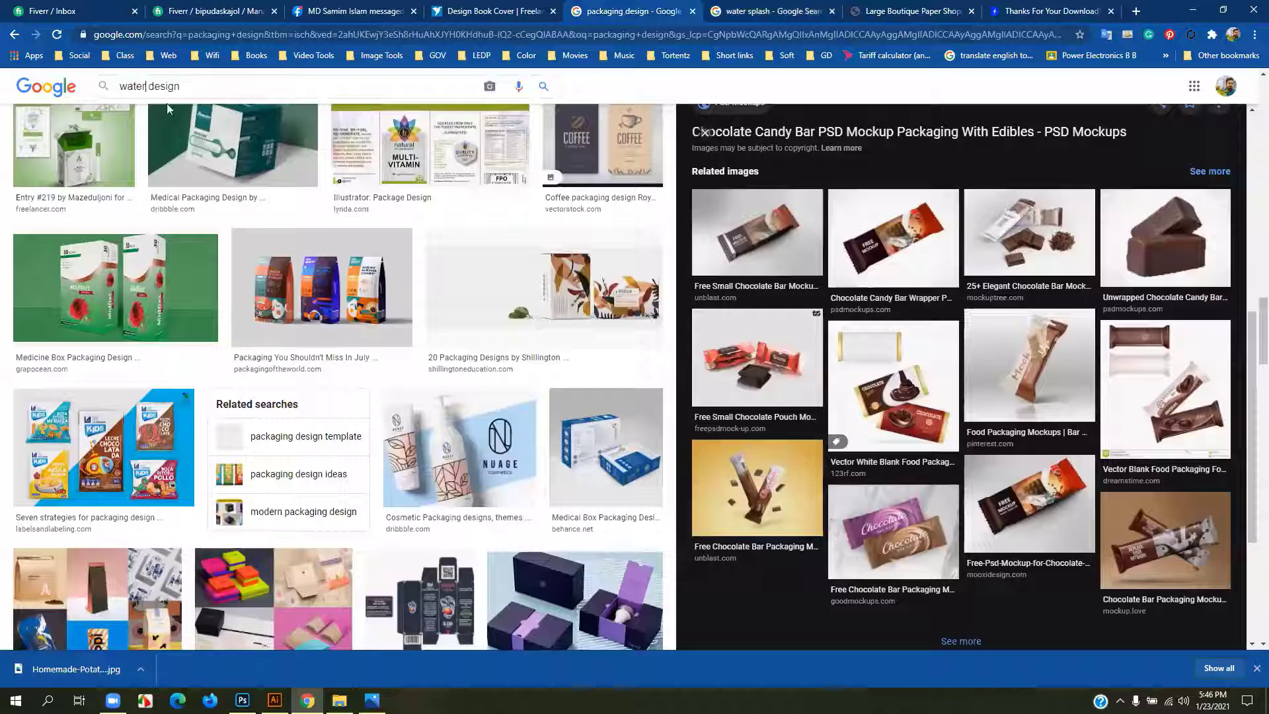
click(148, 86)
text(b )
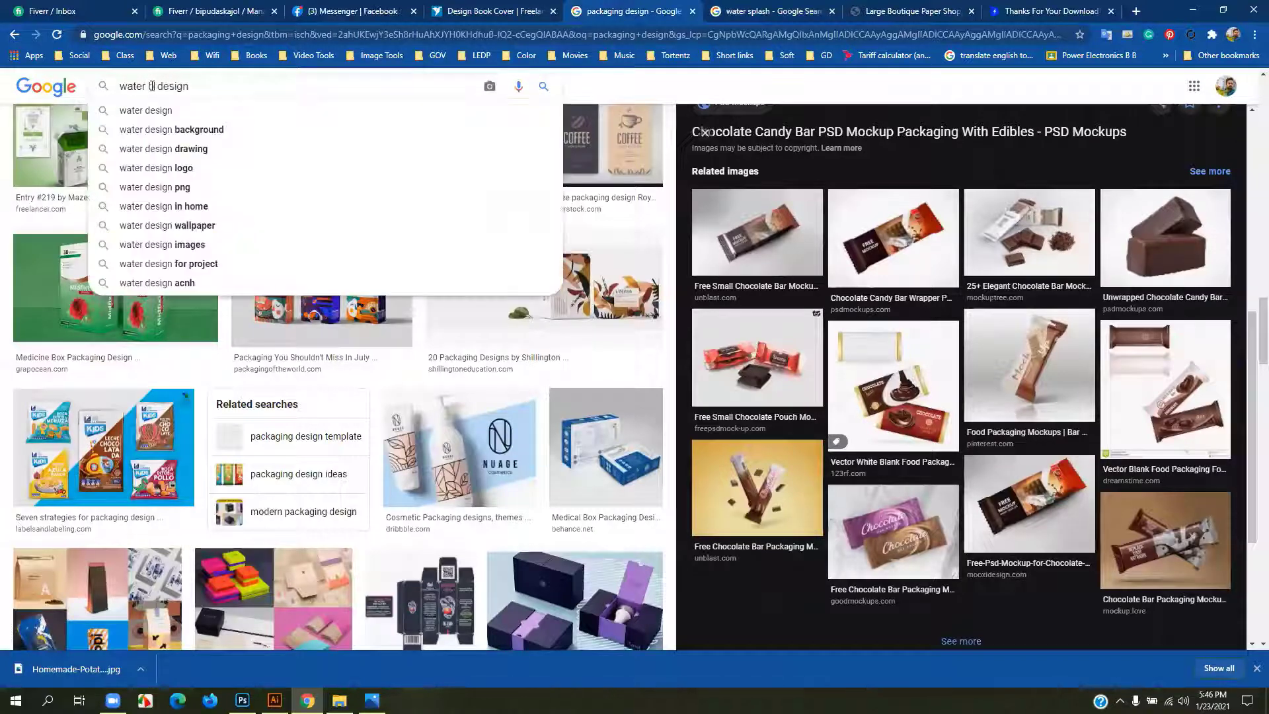
text(ottle)
key(Return)
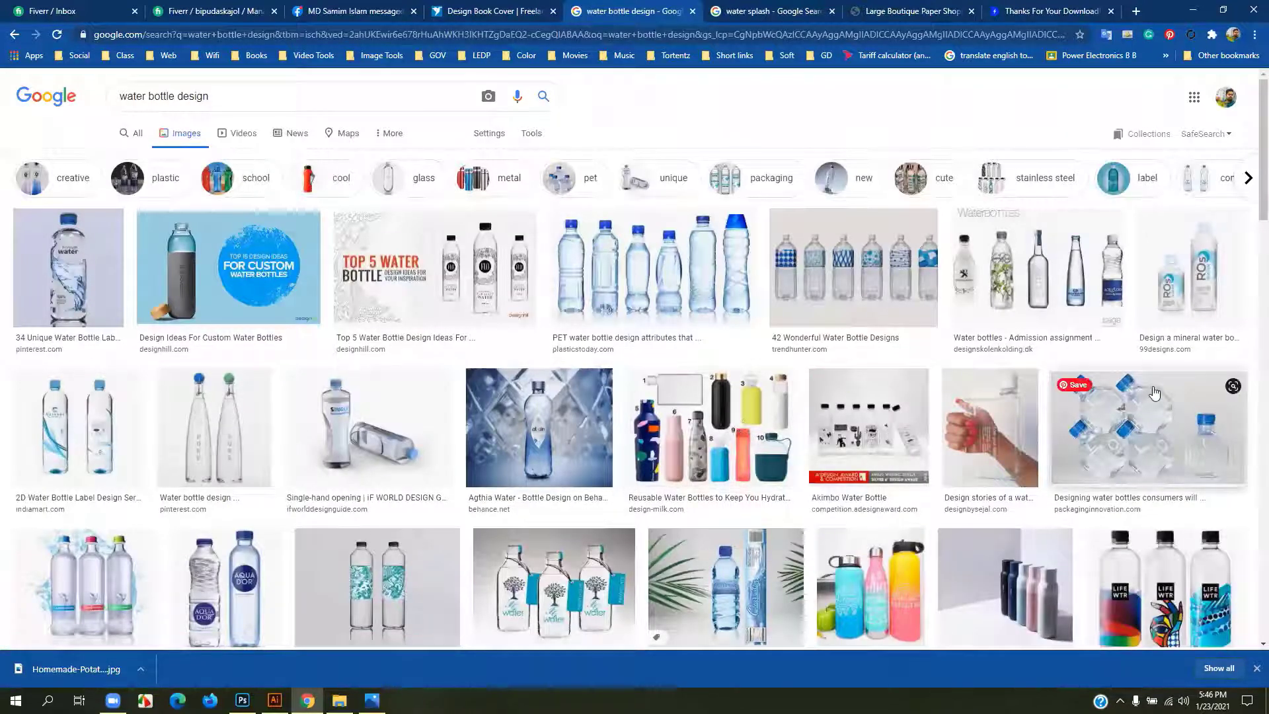
- Preview the realistic water bottle, GTM Water Bottle Design and Blue bottle label images, and return to the water splash results
scroll(197, 407, down, 1)
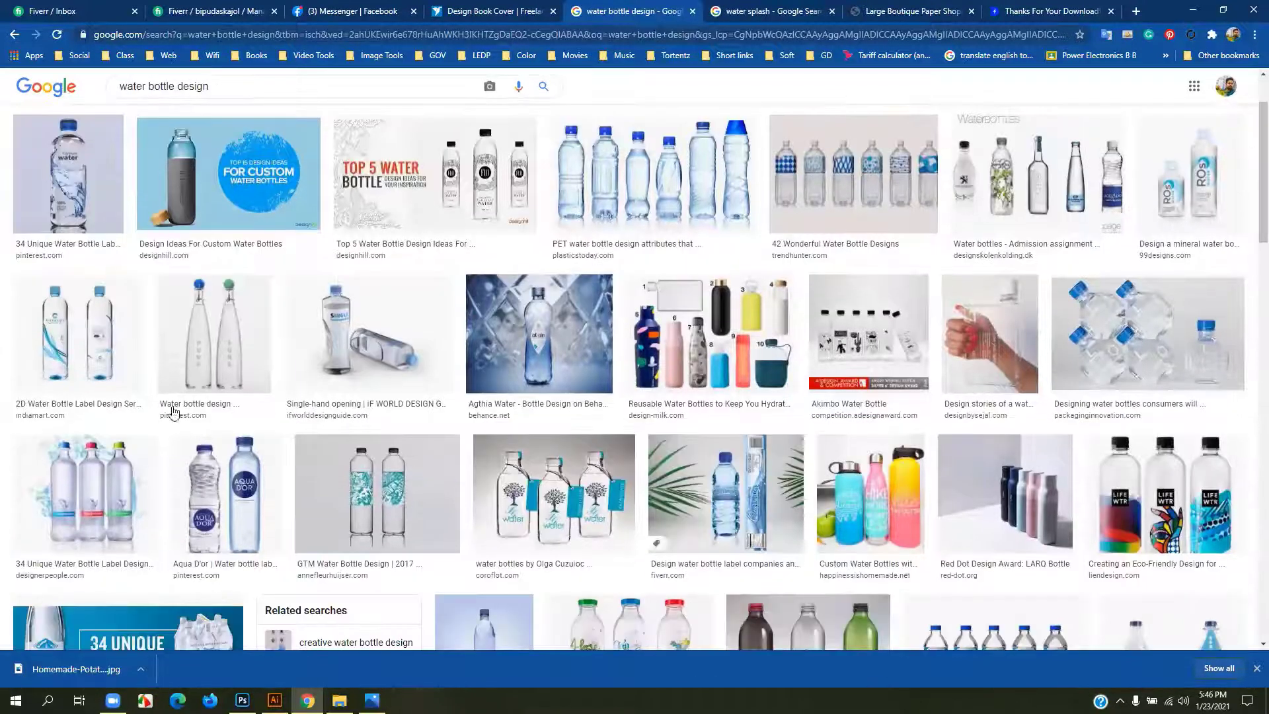
scroll(196, 408, down, 1)
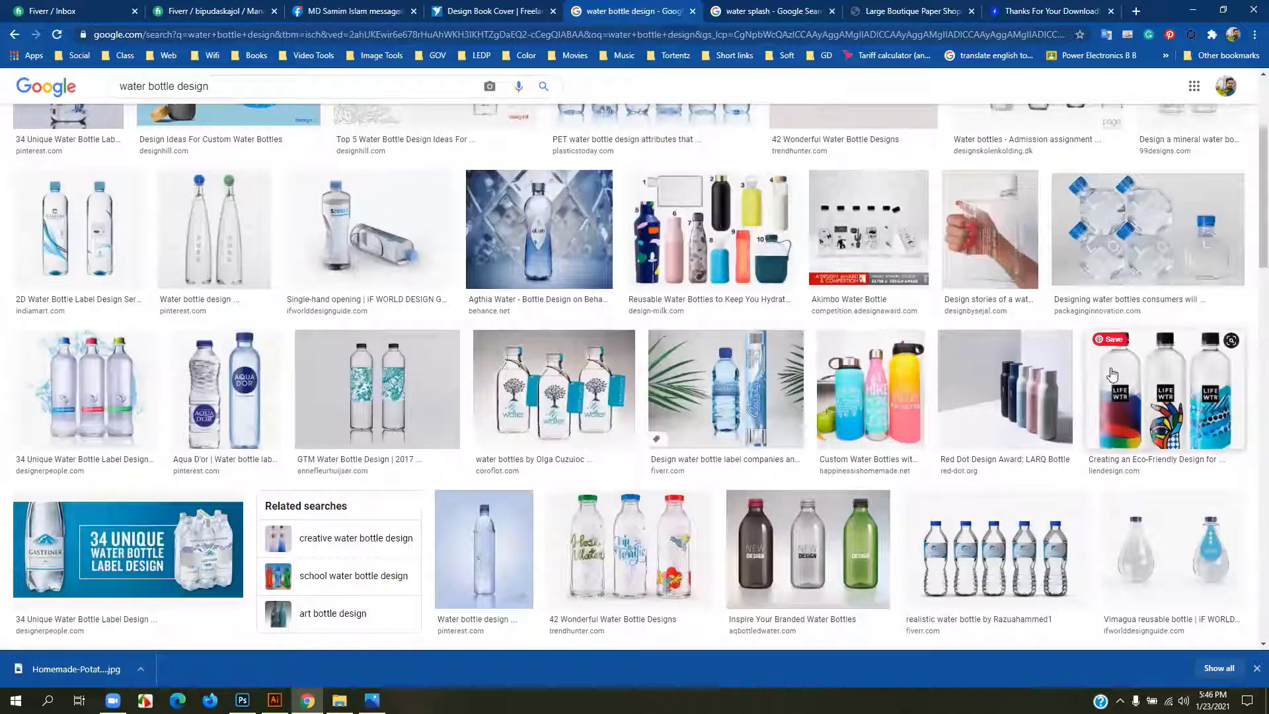
click(1016, 547)
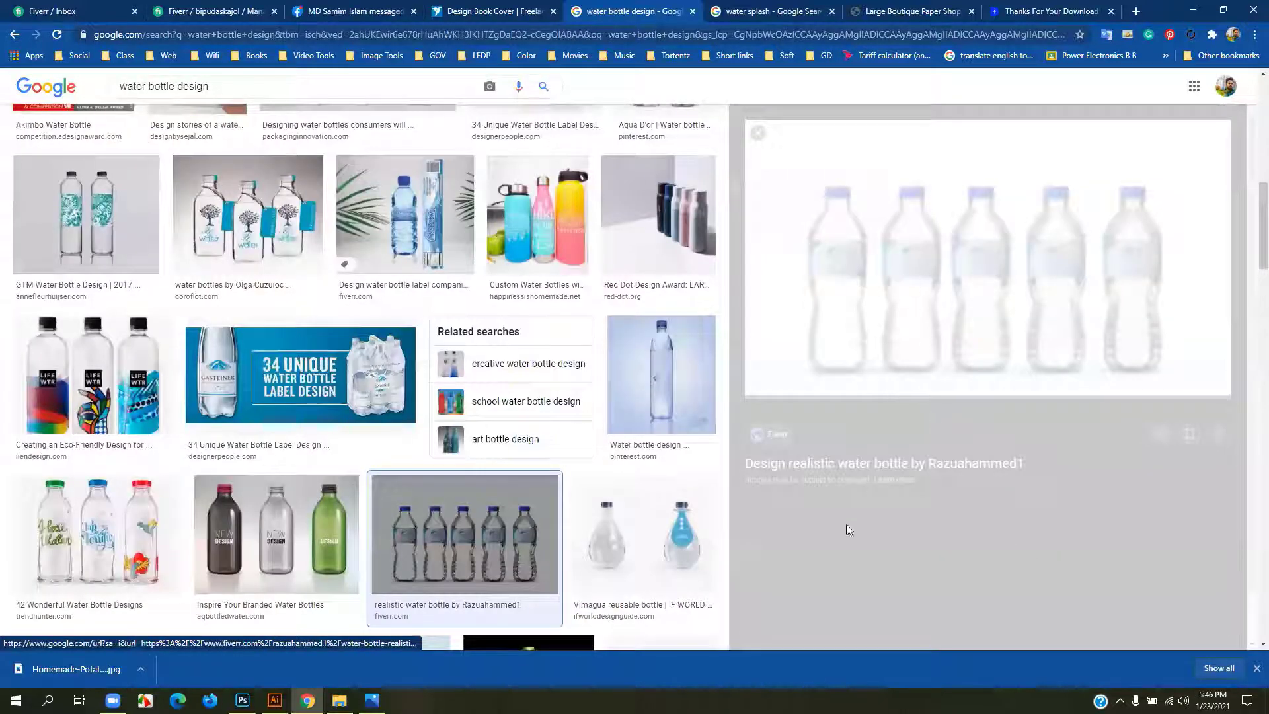
click(91, 224)
scroll(363, 443, down, 2)
scroll(978, 569, down, 2)
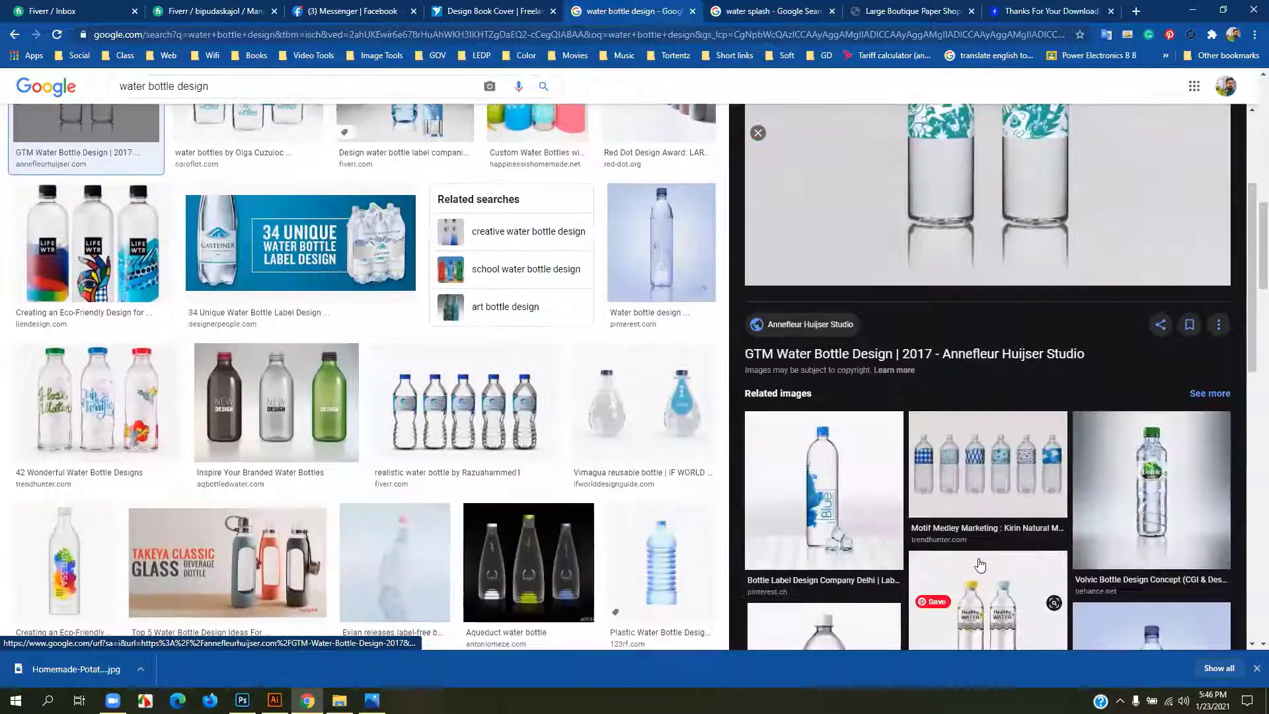
click(849, 436)
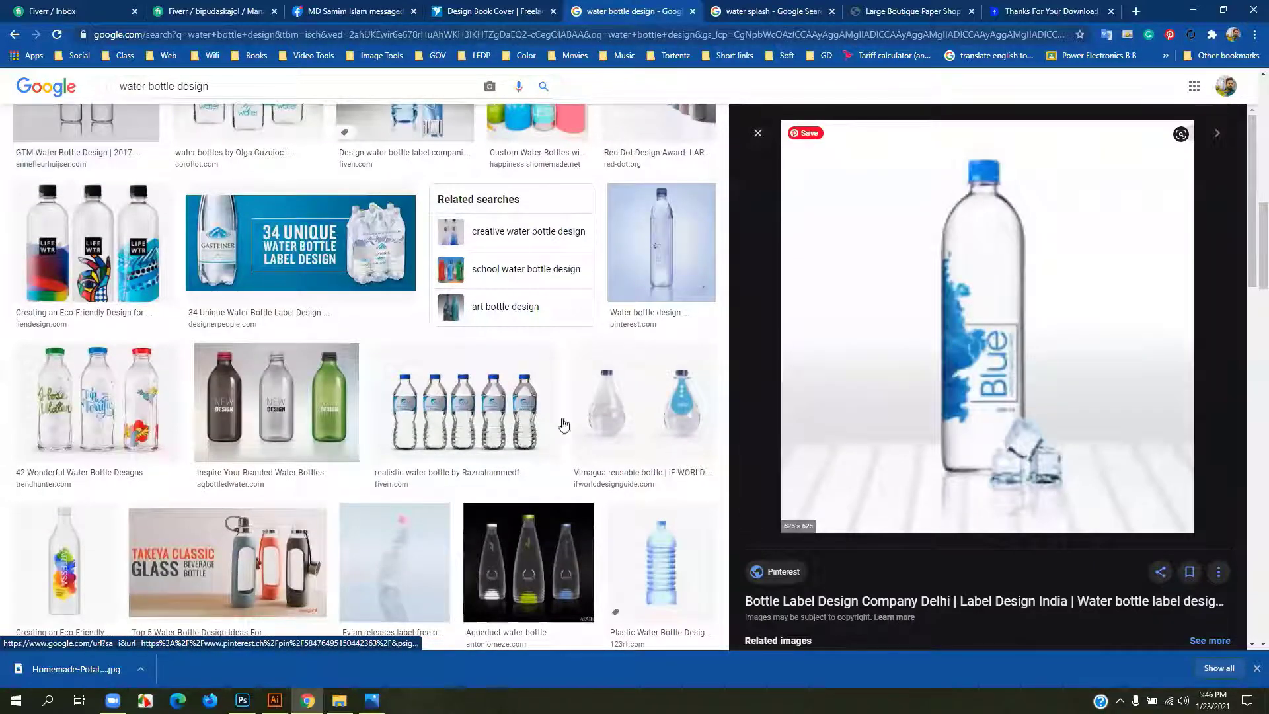
click(770, 11)
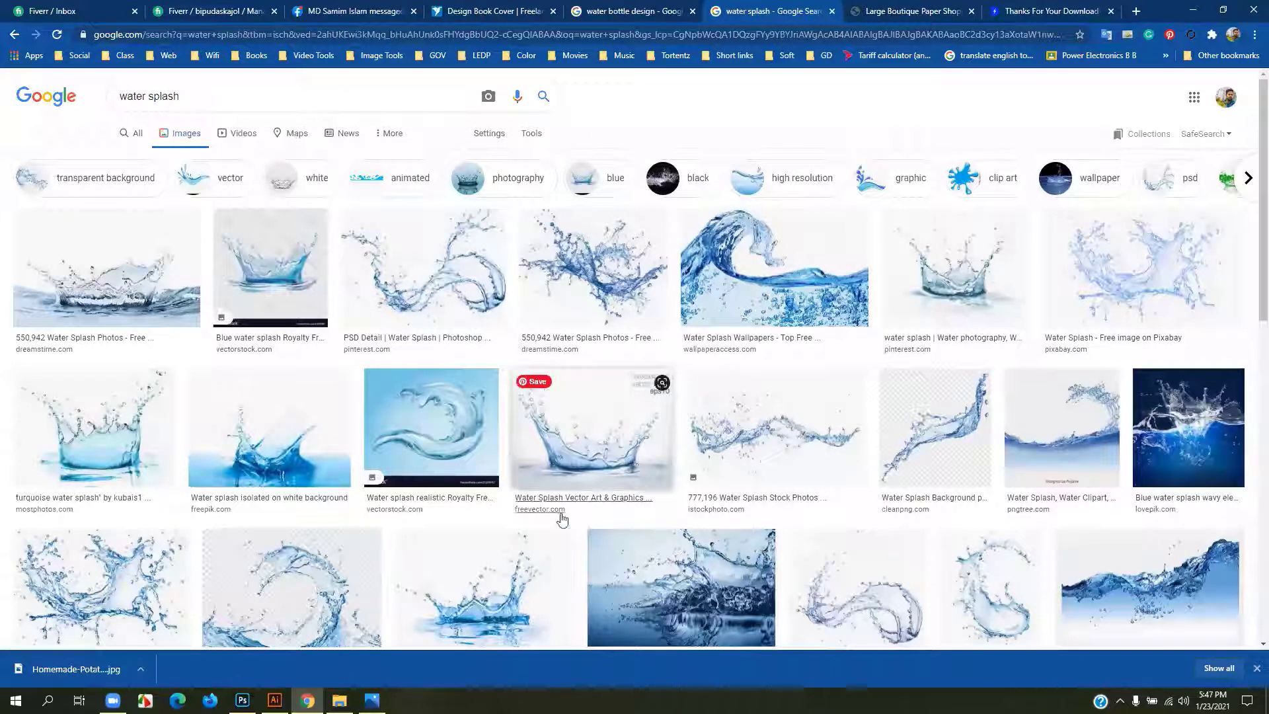
- Switch to Illustrator and fit the Tasty Chips packaging artboard in the window
click(274, 700)
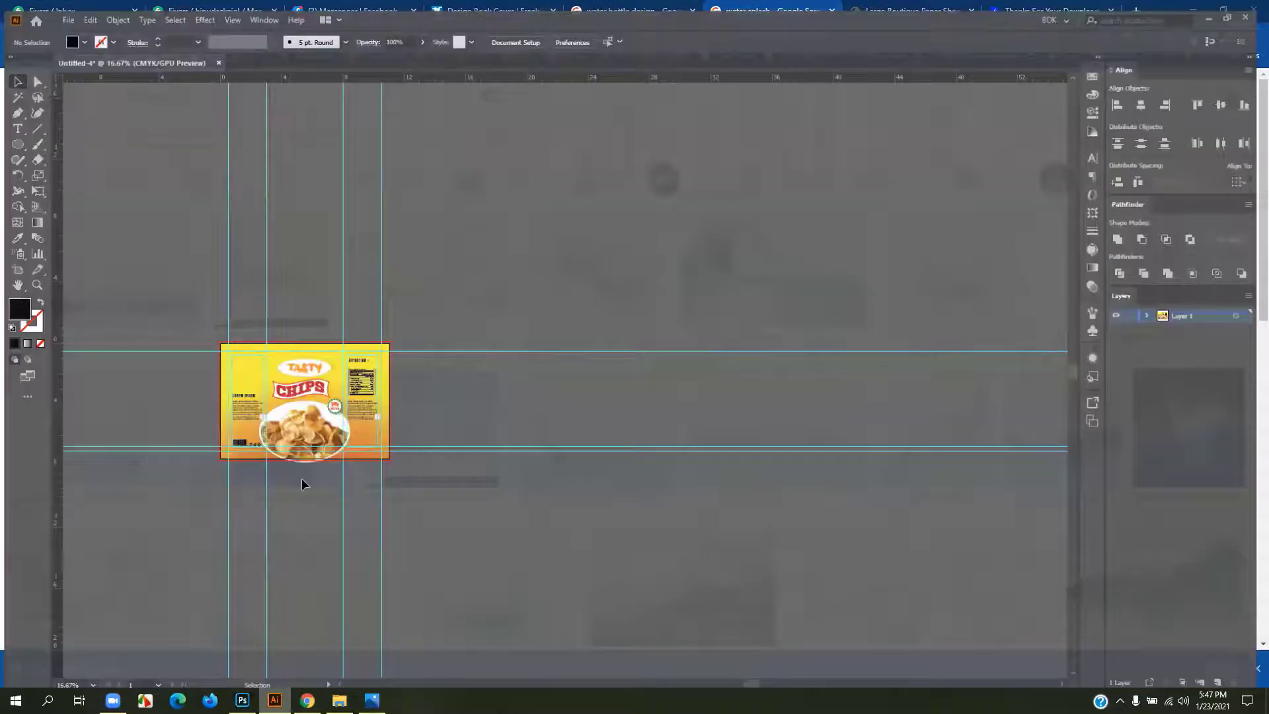
key(a)
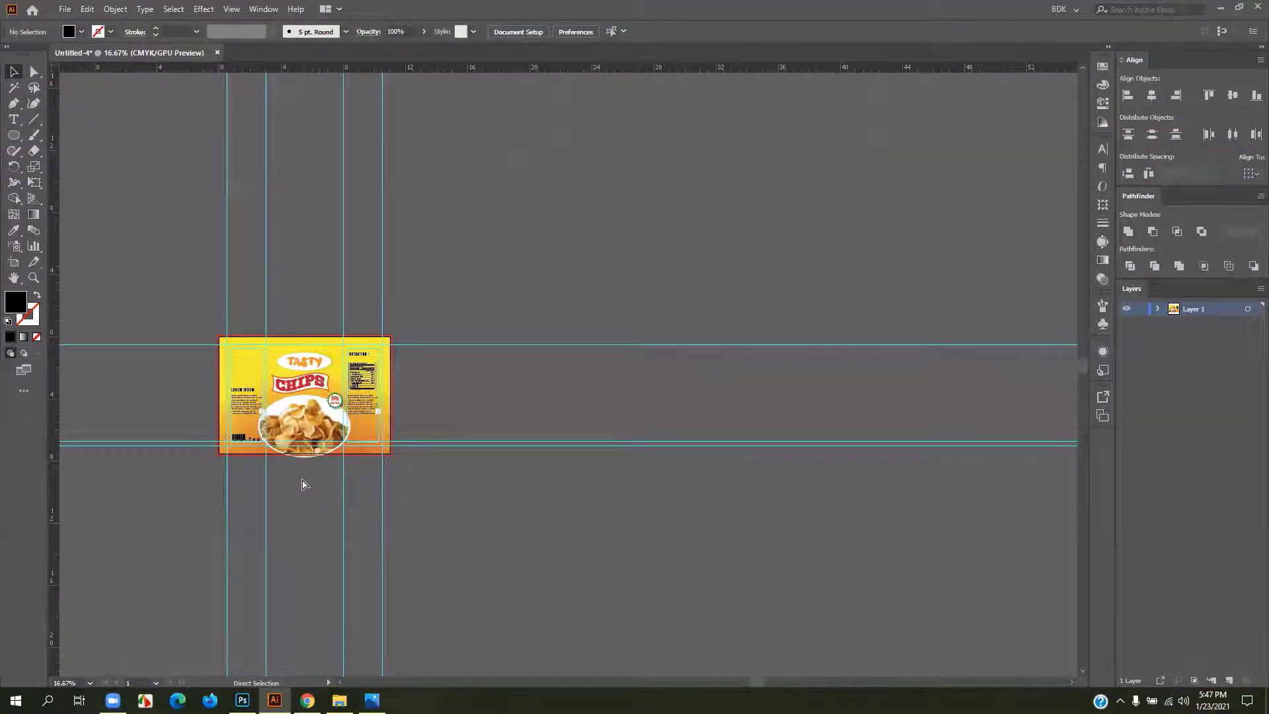
key(ctrl+0)
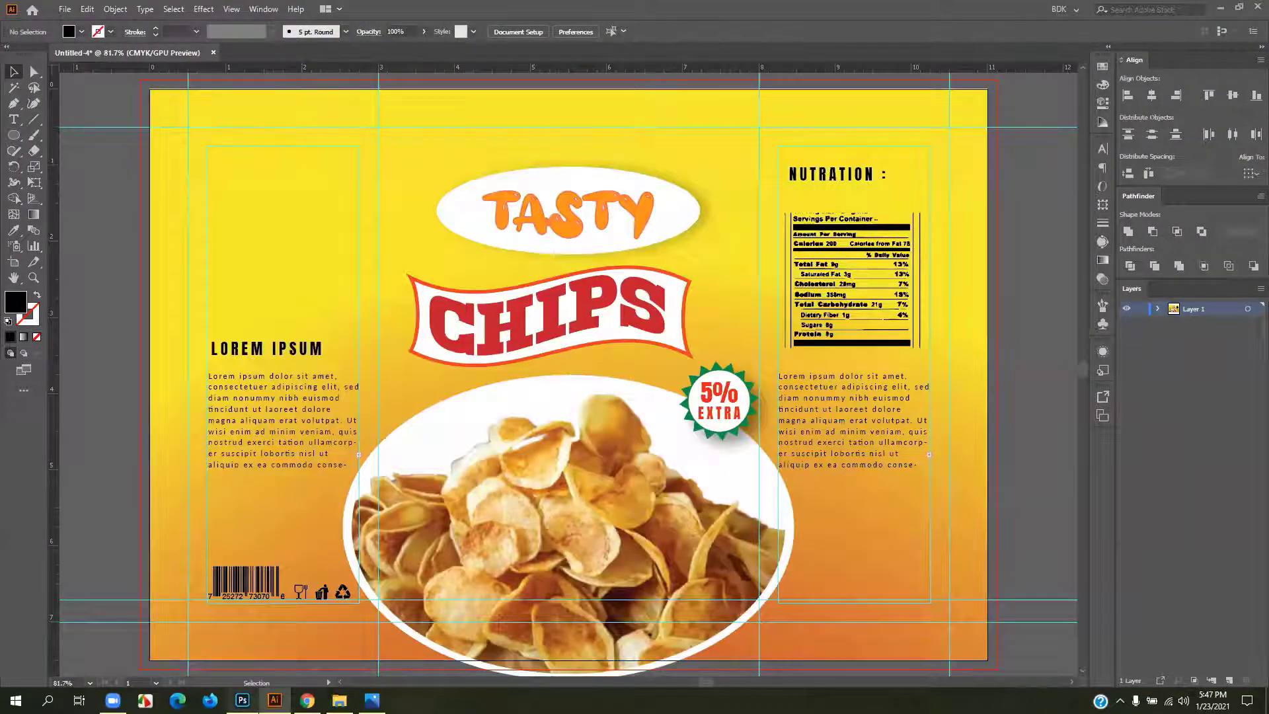
- Switch to Photoshop and examine the finished Tasty Chips bag mockup up close
key(alt+Tab)
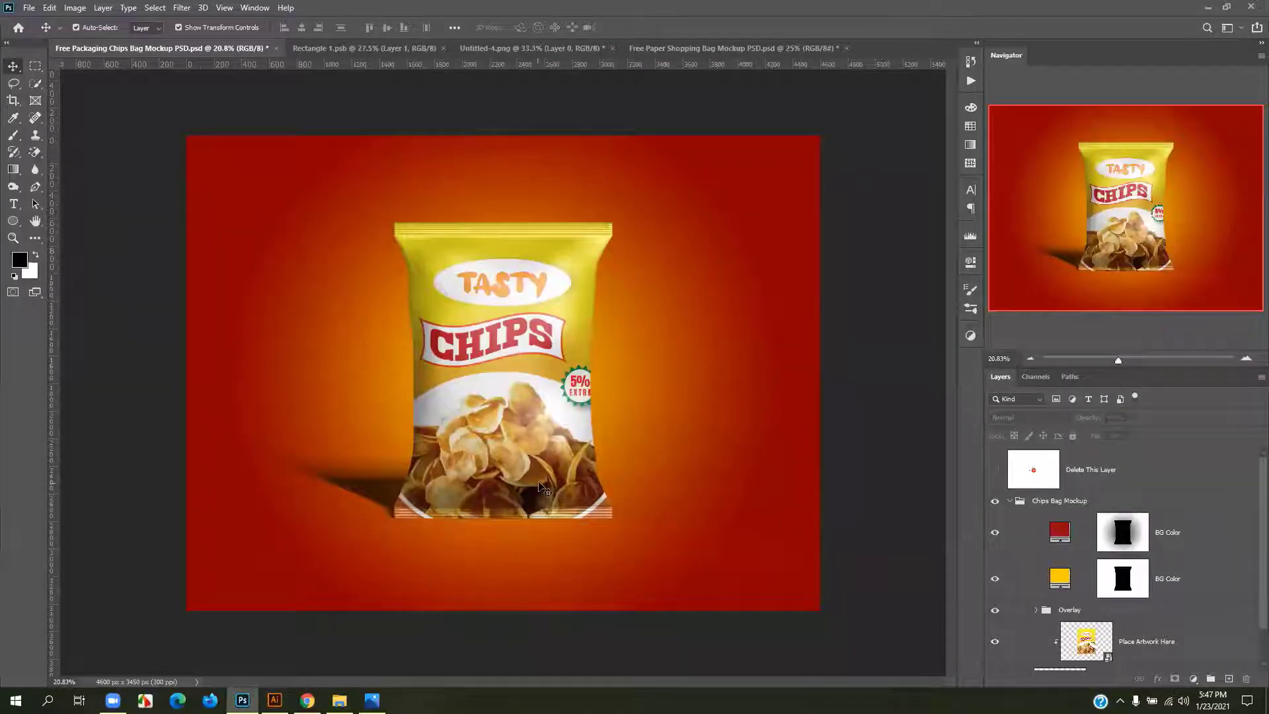
scroll(542, 489, up, 2)
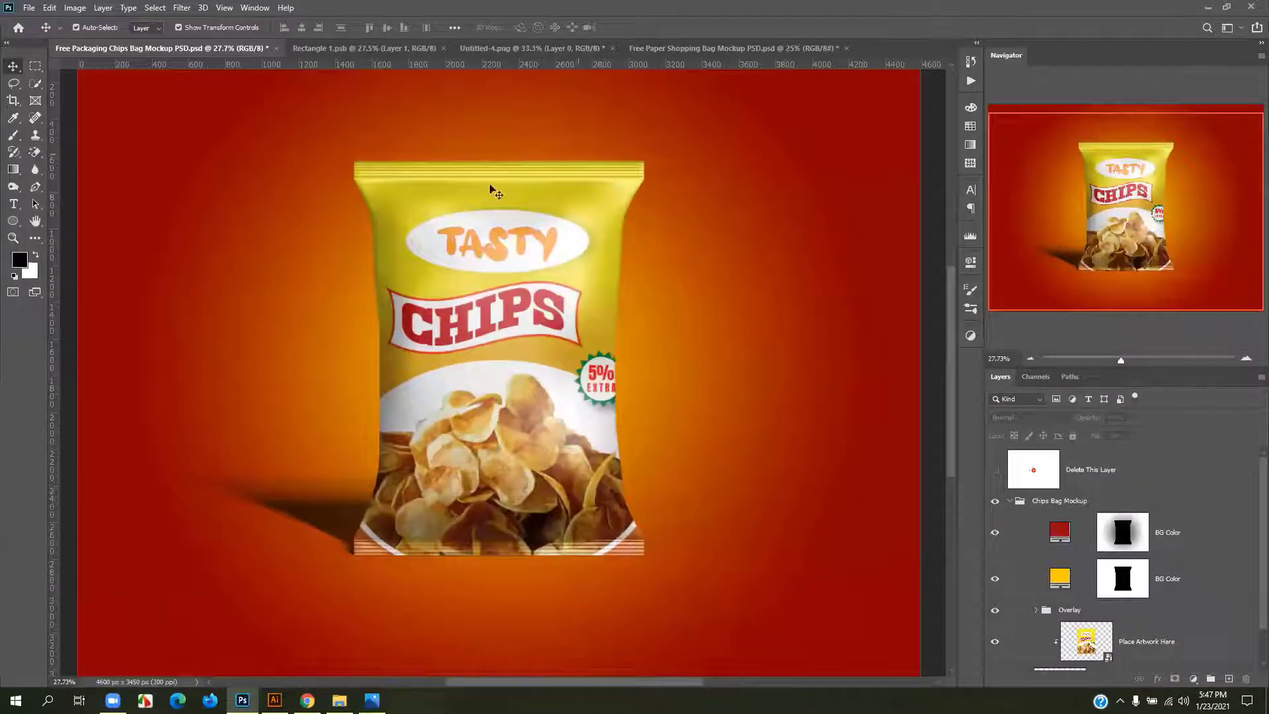
scroll(665, 411, down, 1)
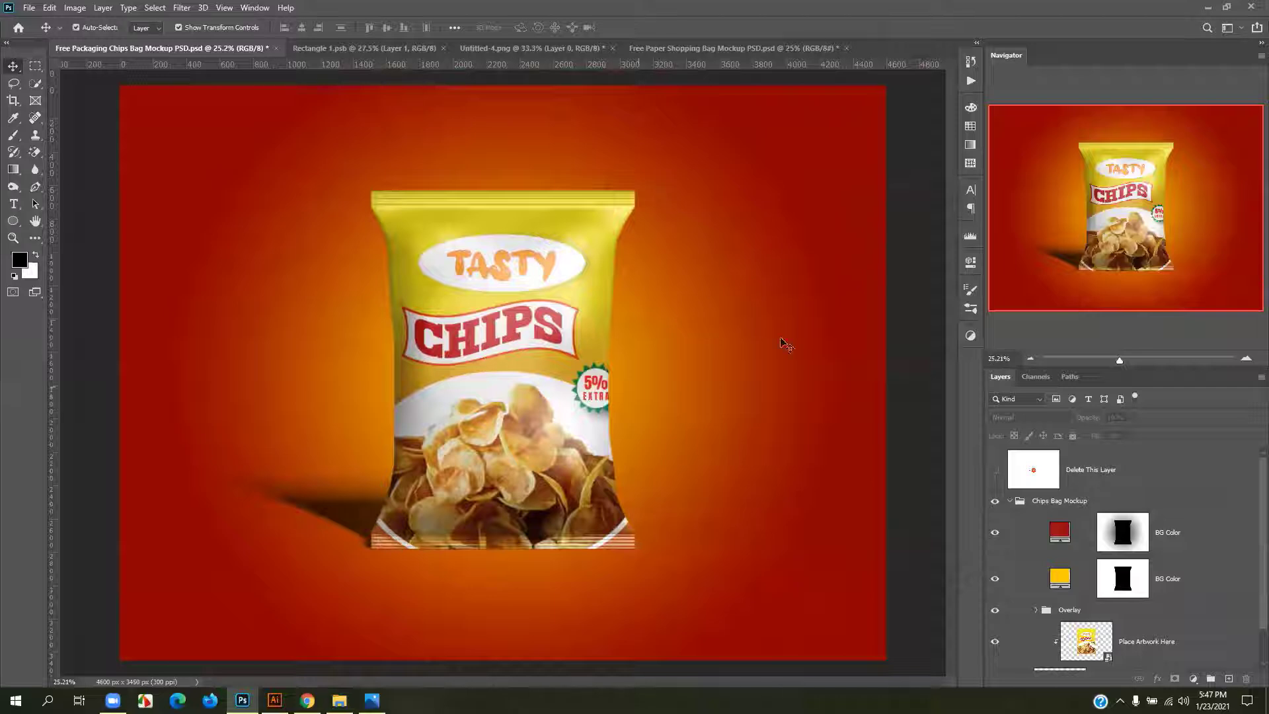